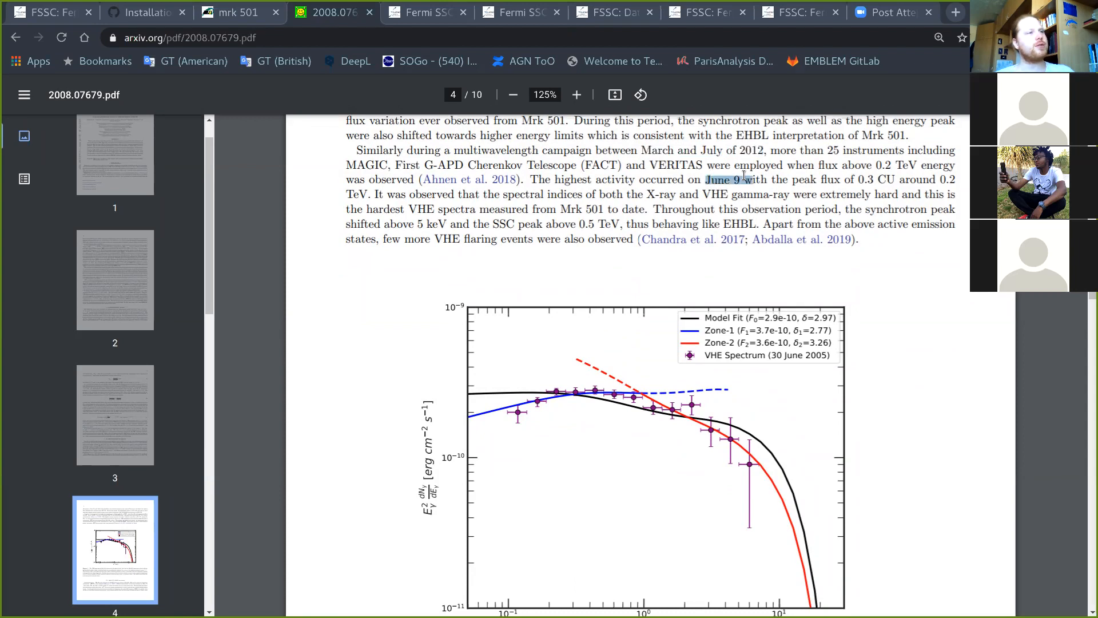
click(762, 190)
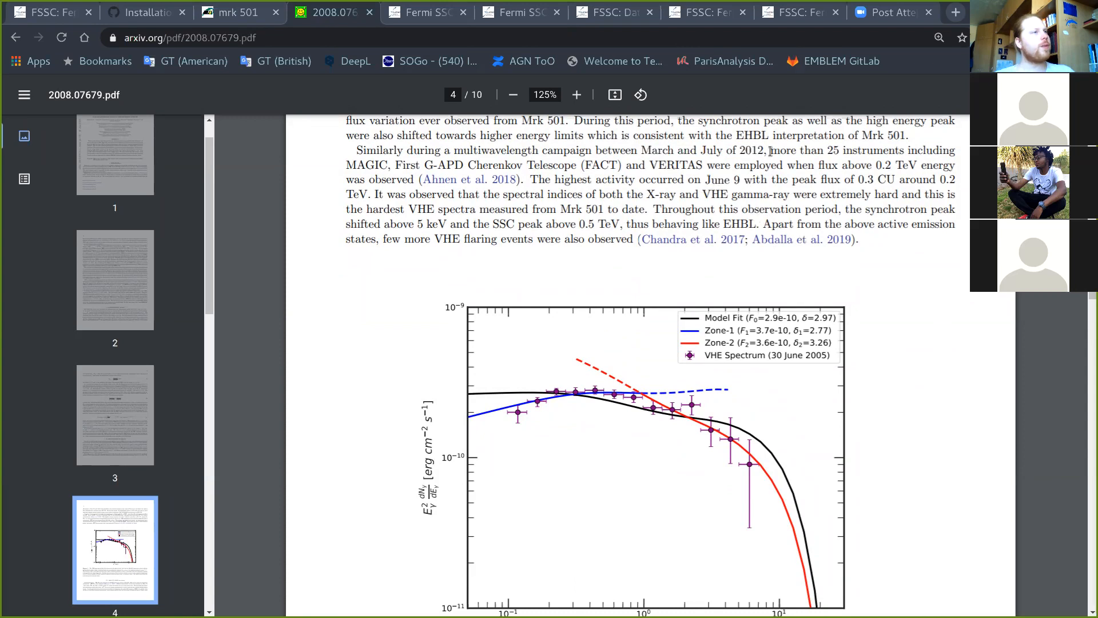
scroll(844, 278, up, 1)
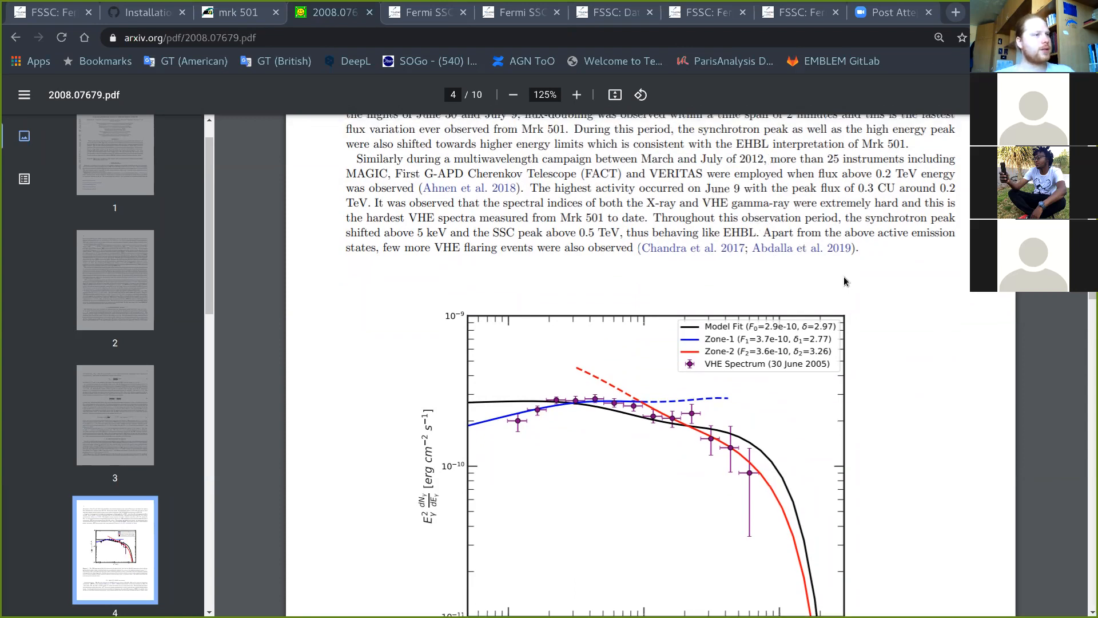
scroll(845, 280, down, 1)
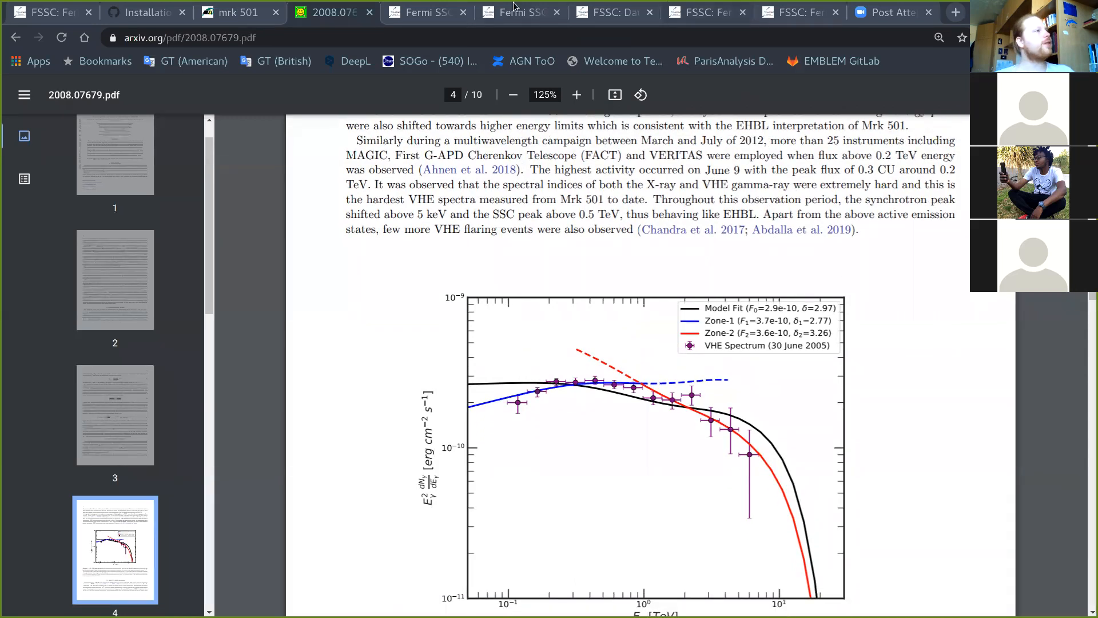
Step: Bring up the LAT Photon, Event, and Spacecraft Data Query form on the Fermi website
click(418, 12)
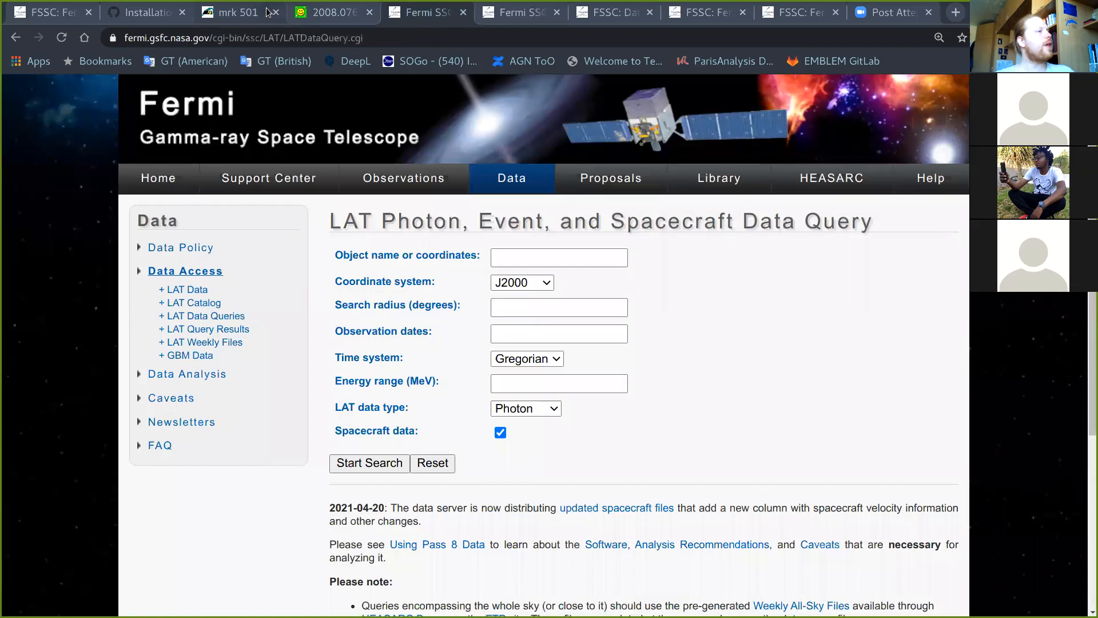
scroll(951, 378, down, 1)
scroll(951, 378, up, 2)
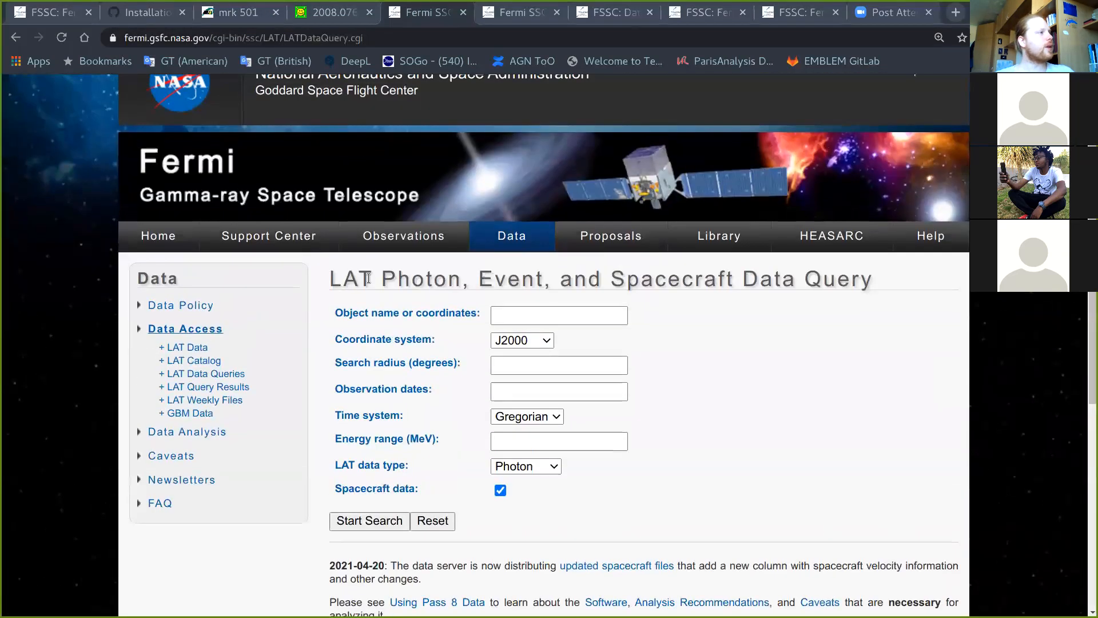
scroll(549, 292, up, 1)
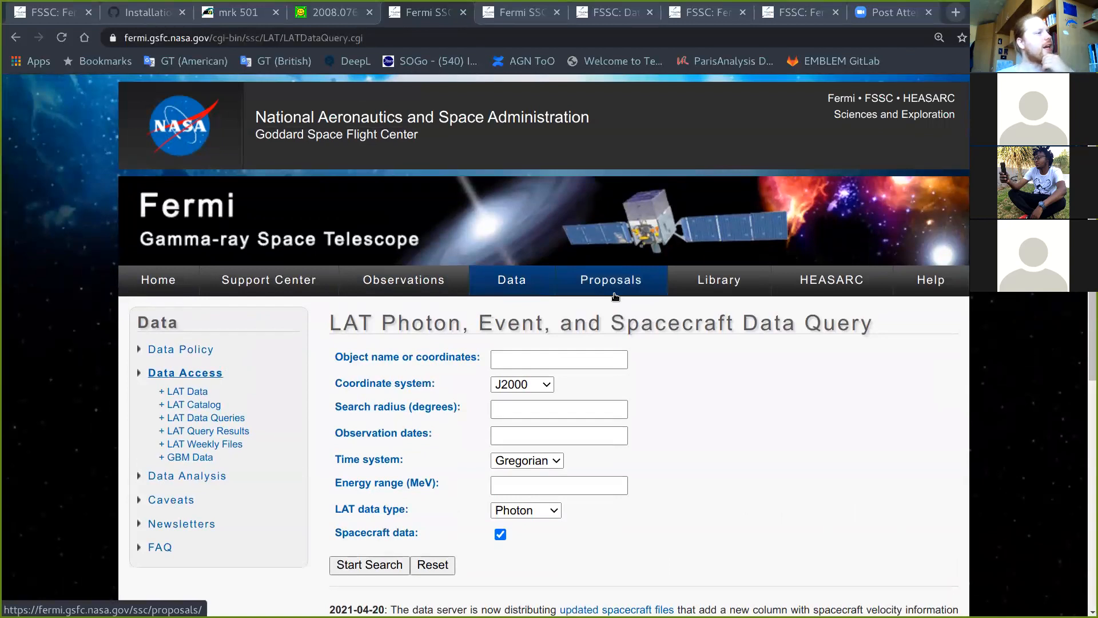
scroll(849, 421, down, 2)
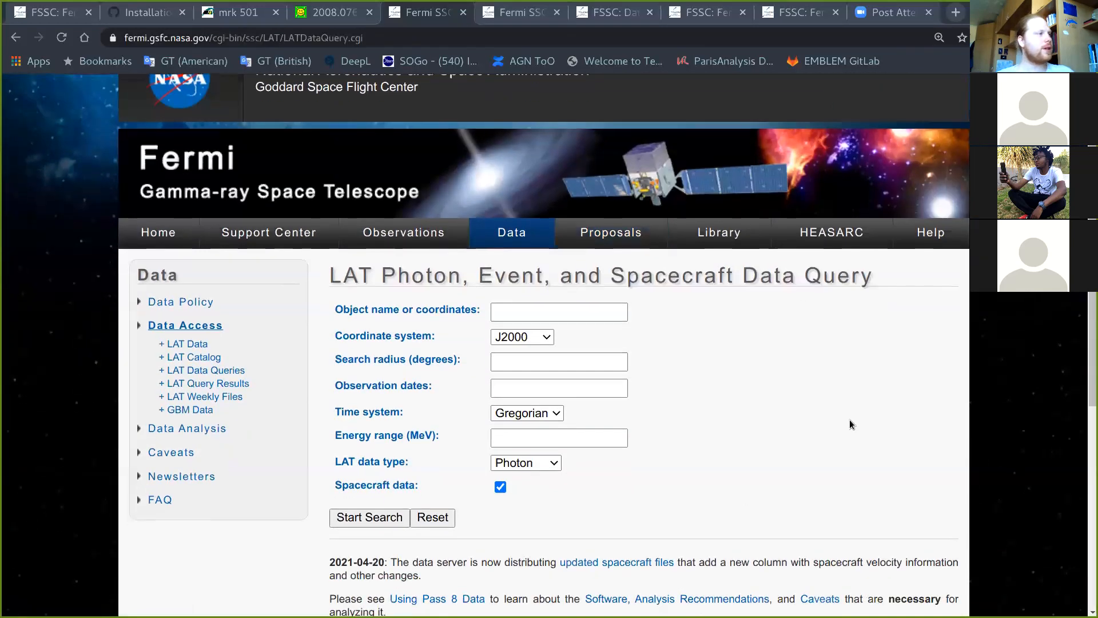
scroll(849, 419, down, 1)
Step: Check the binned likelihood step-by-step procedure in the HE_lectures_Fermi-LAT.pdf slides, and return to the LAT data query form
key(super)
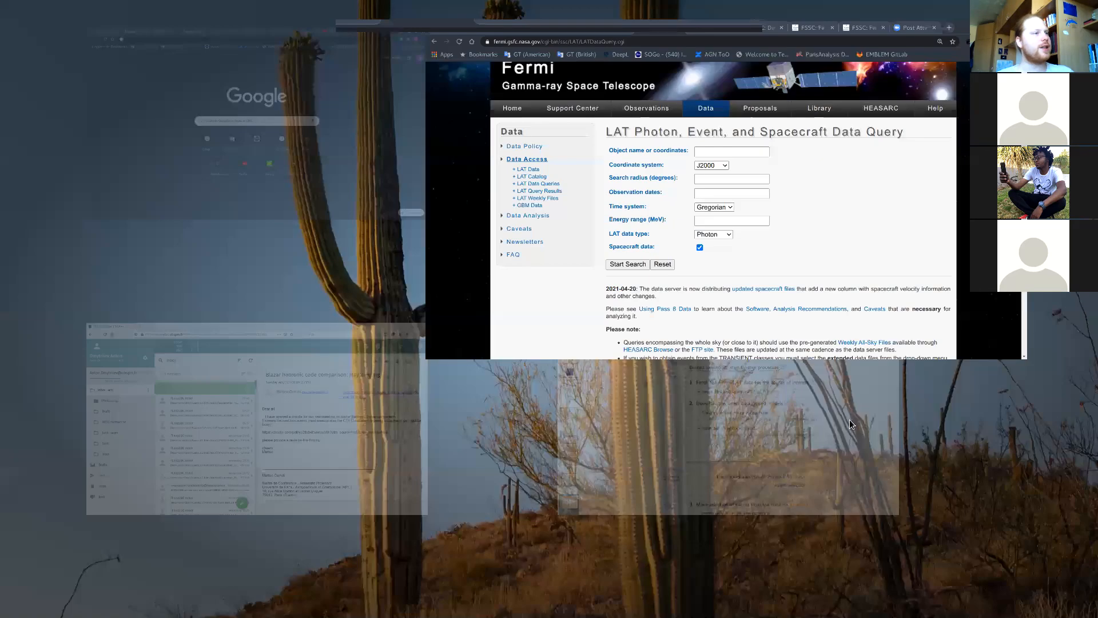
click(676, 419)
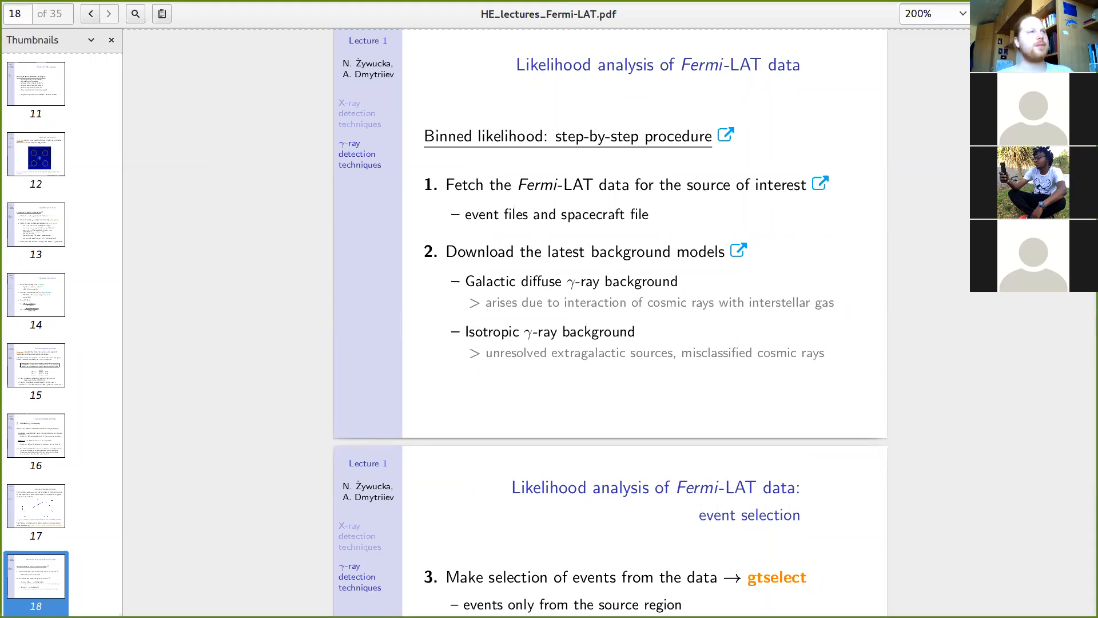
key(alt+Tab)
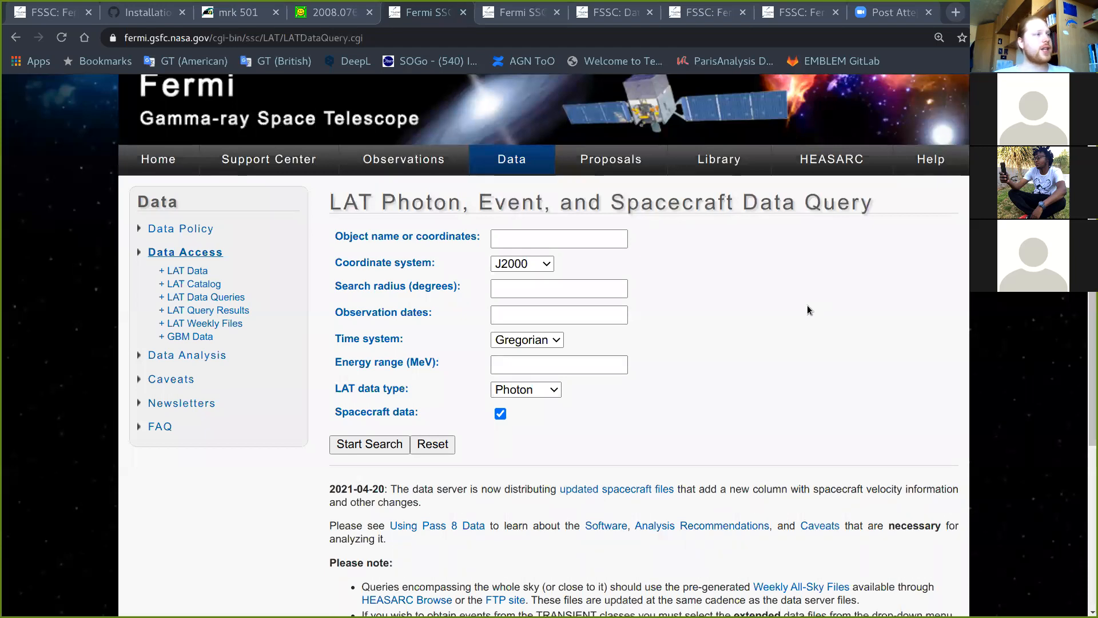
Step: Set the query's object name to Mrk 501 and its search radius to 10.0 degrees
click(502, 237)
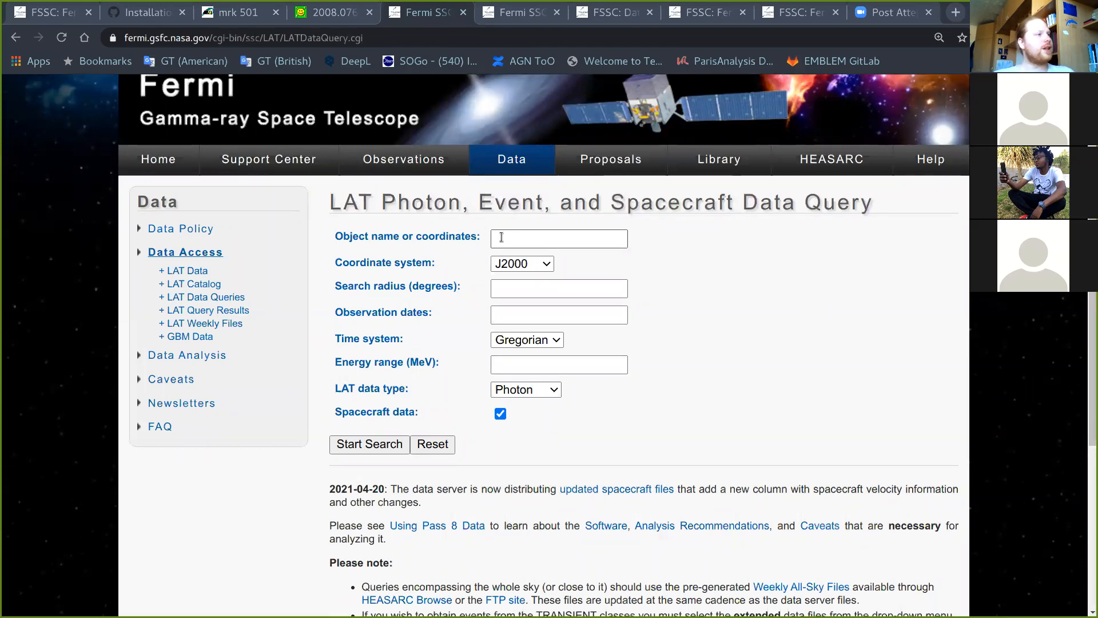
click(502, 236)
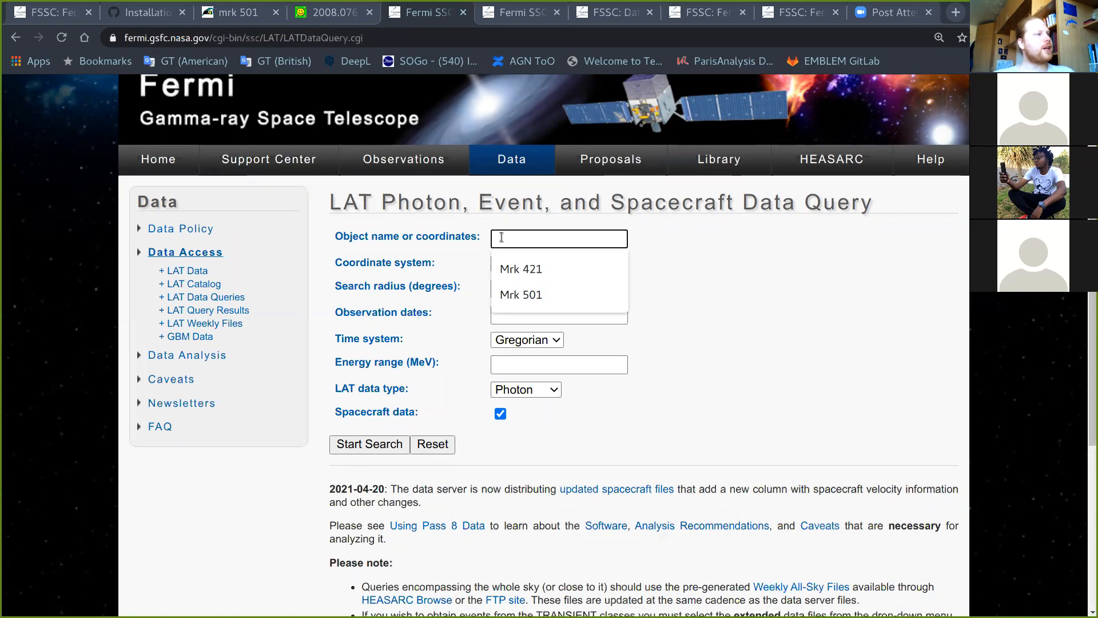
click(521, 291)
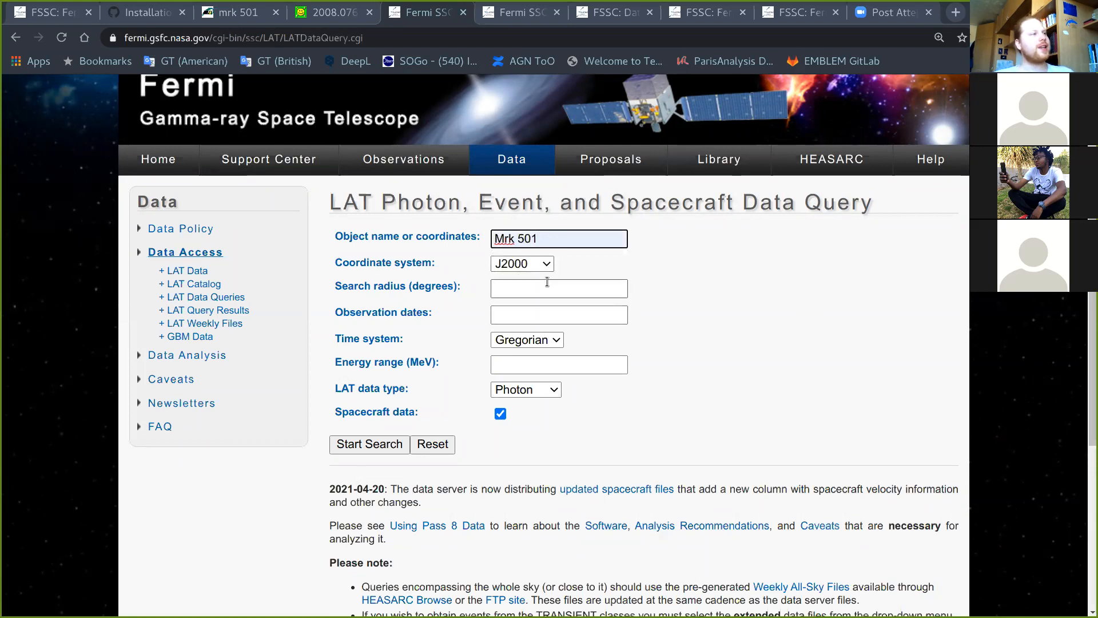
click(649, 308)
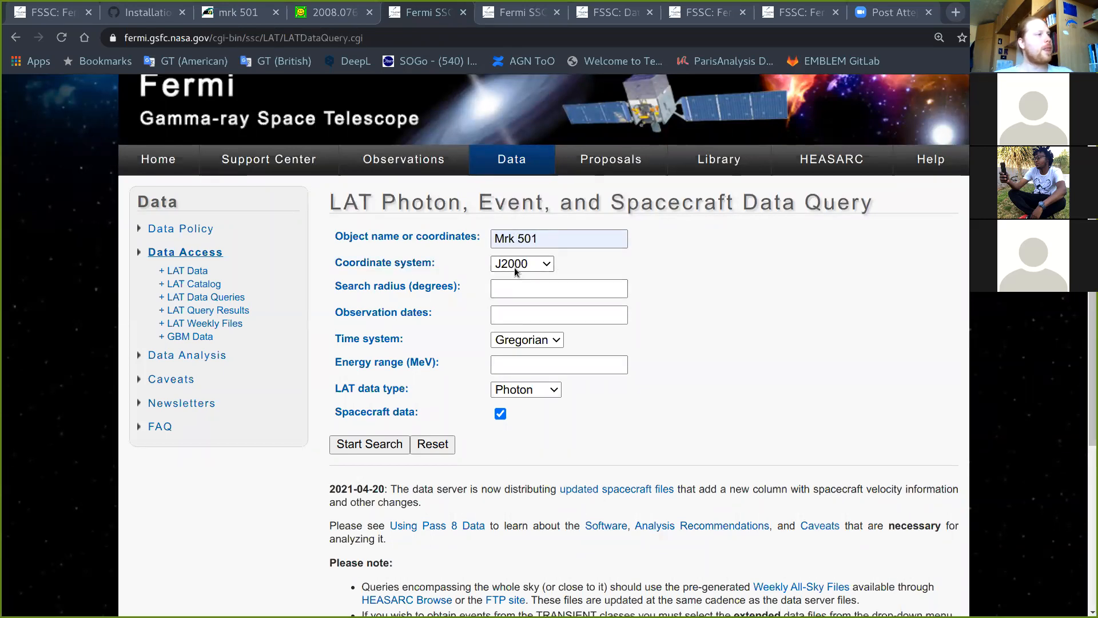
click(515, 288)
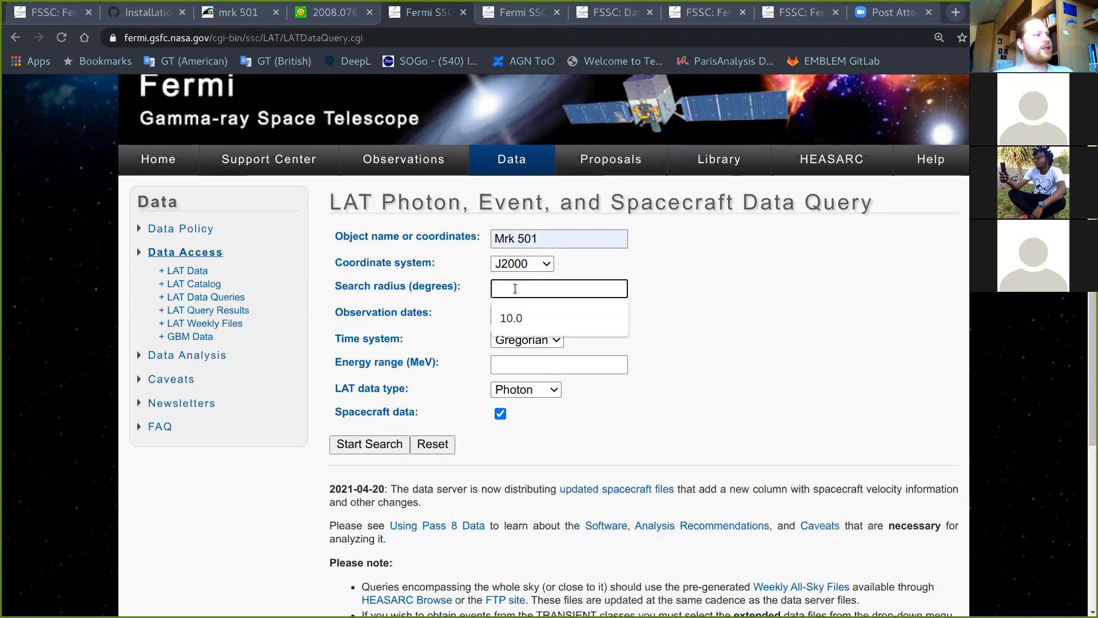
text(10.0)
click(699, 302)
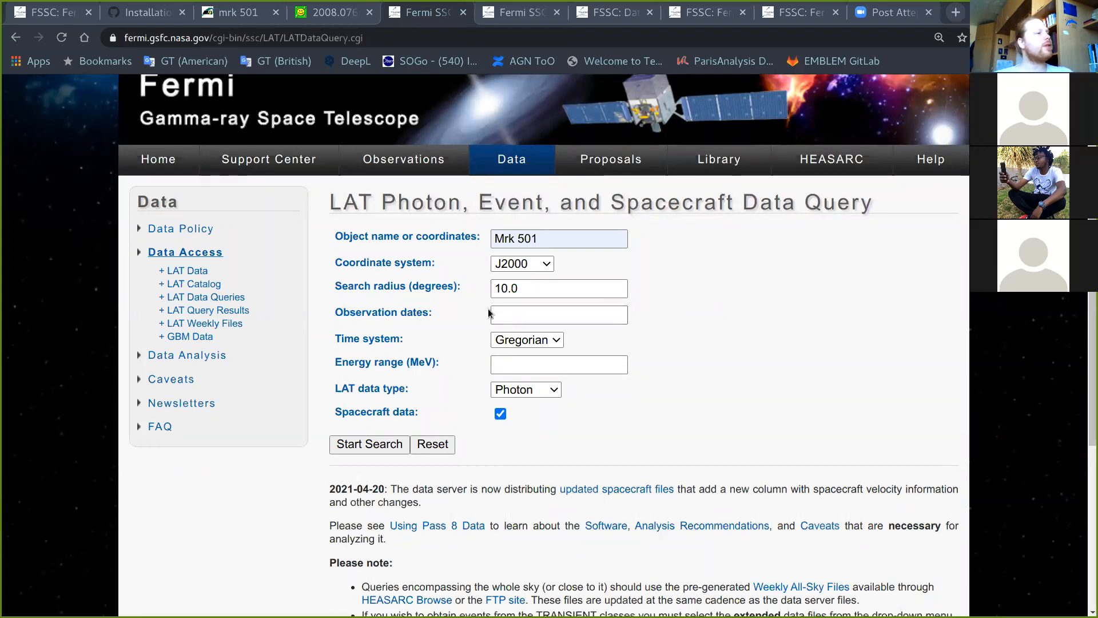
Step: Set the time system of the LAT data query to MJD
click(525, 339)
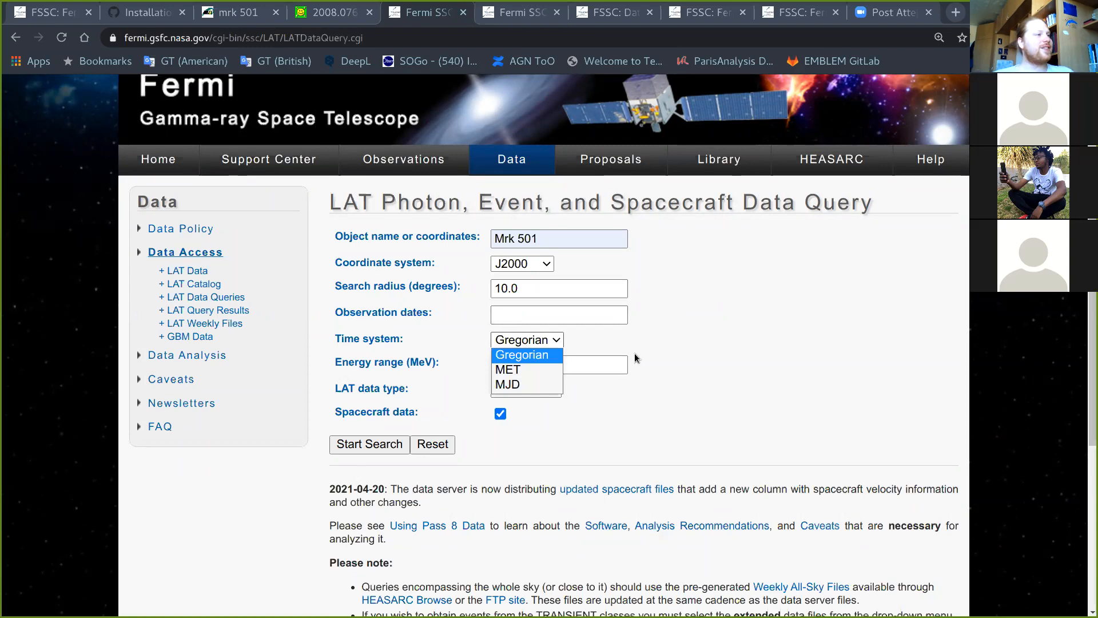
click(665, 358)
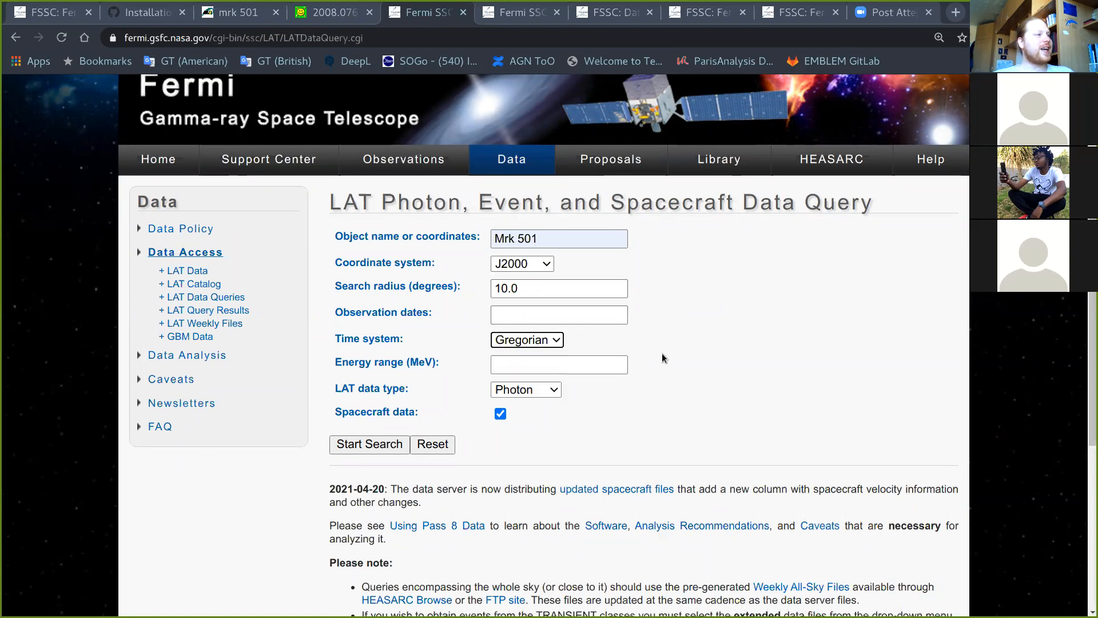
click(546, 342)
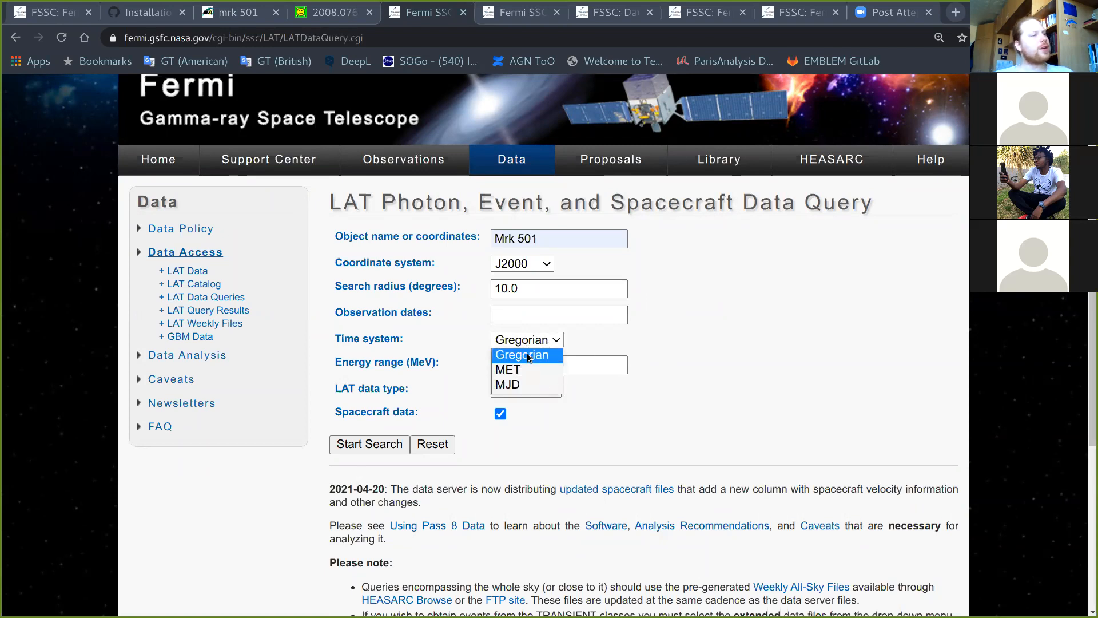
click(530, 386)
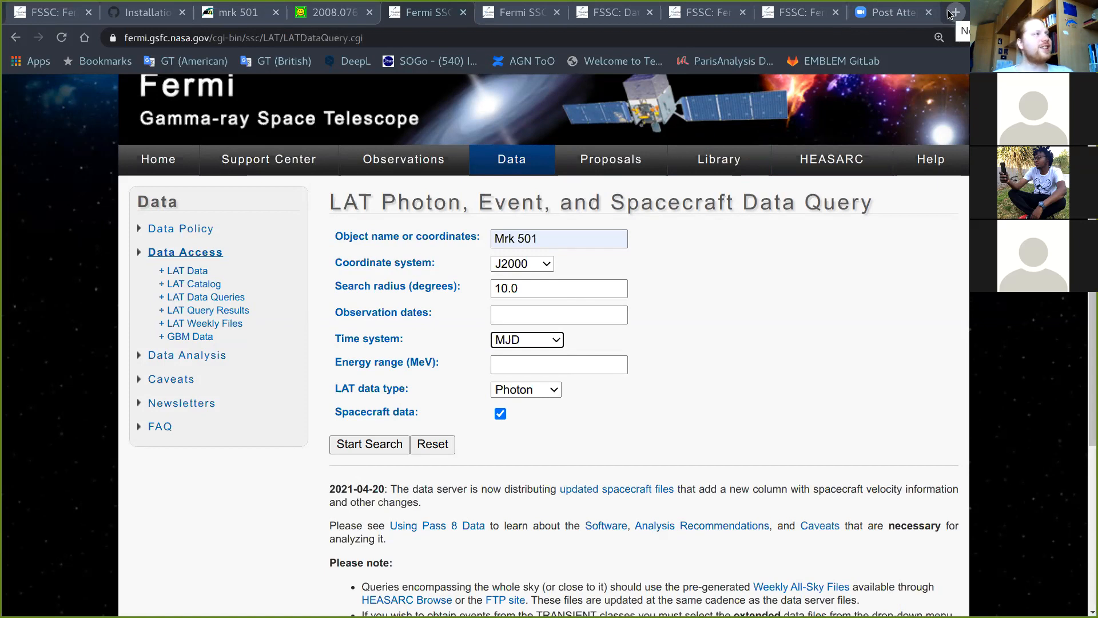
Step: Search Google for "mjd to date converter" in a new browser tab and open the CSGNetwork Modified Julian Day Converter
click(954, 12)
click(84, 37)
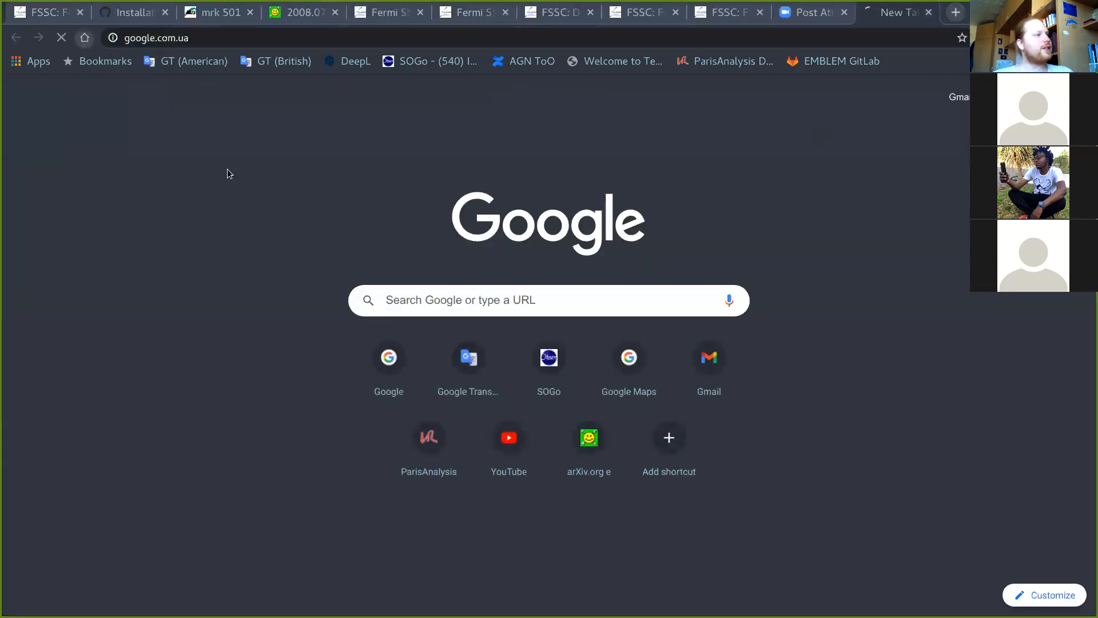
text(n)
key(BackSpace)
text(mjd to )
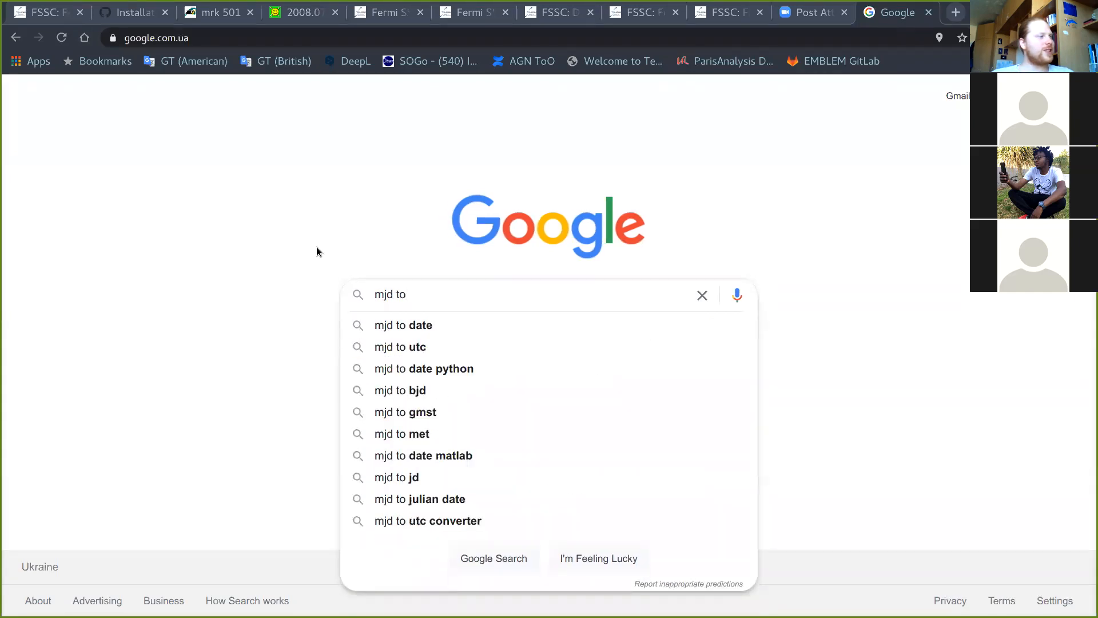
text(date convert)
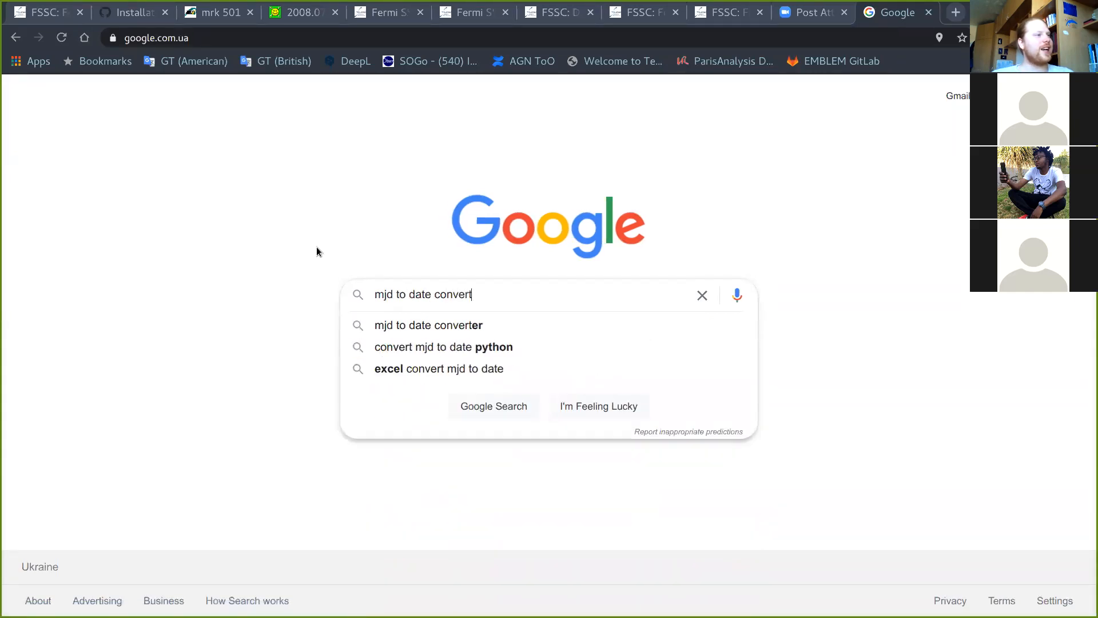
click(438, 327)
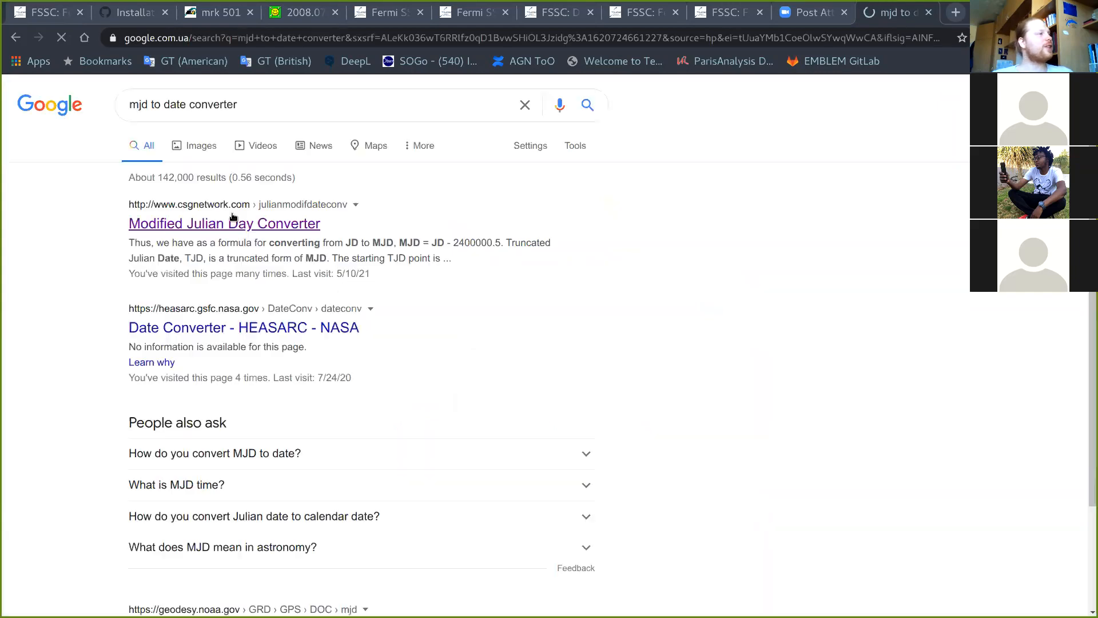
click(231, 223)
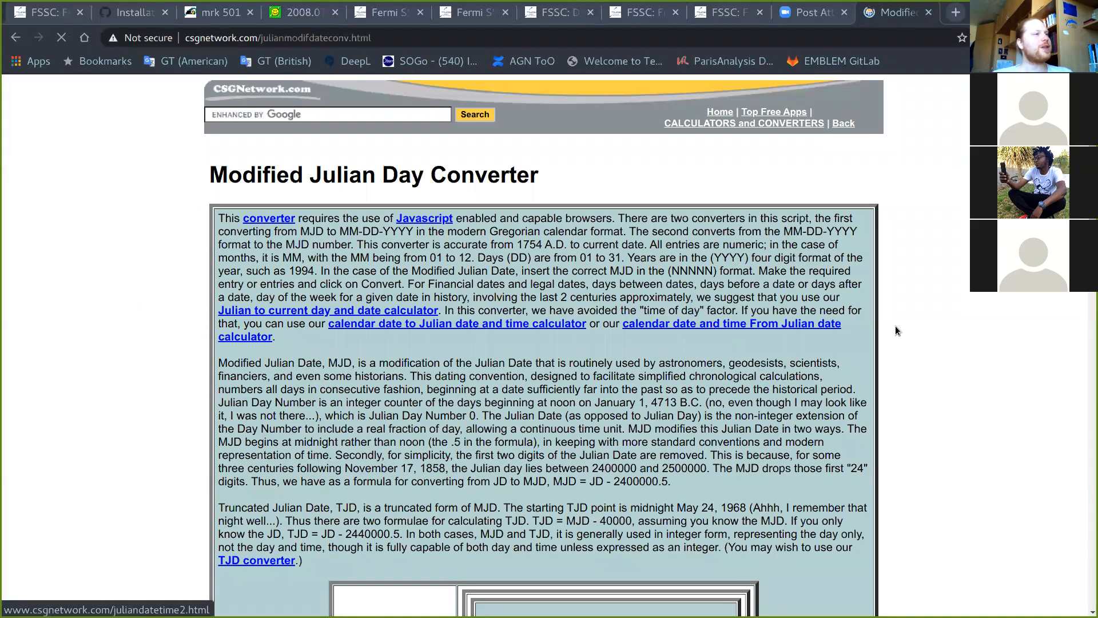
Step: Enter month 01 and day 06 in the MM-DD-YYYY to MJD converter
scroll(941, 328, down, 8)
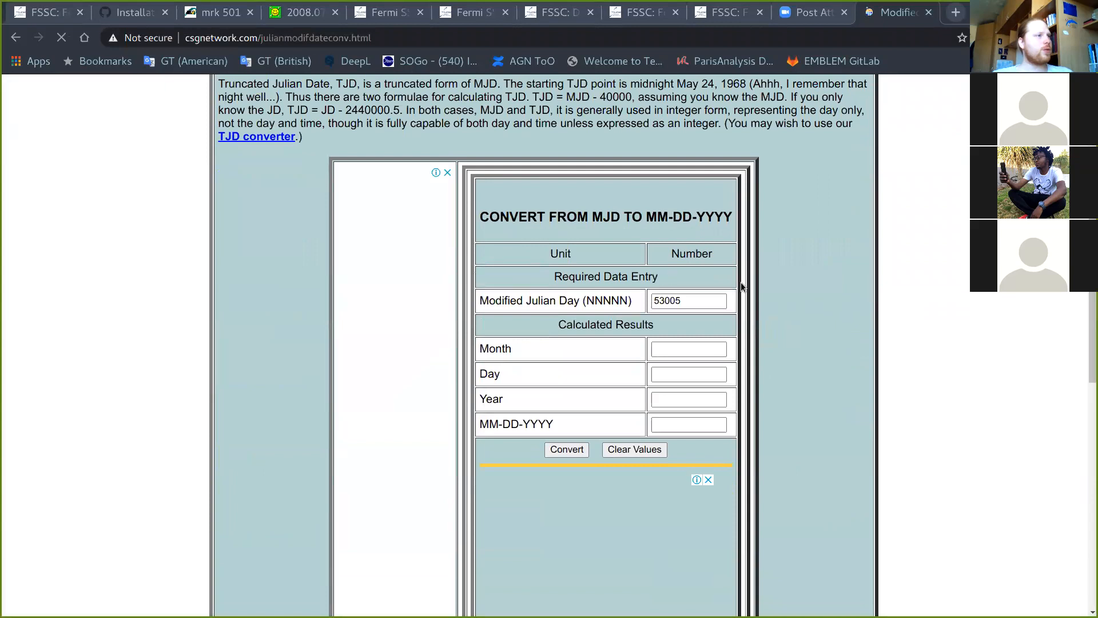
scroll(944, 358, down, 9)
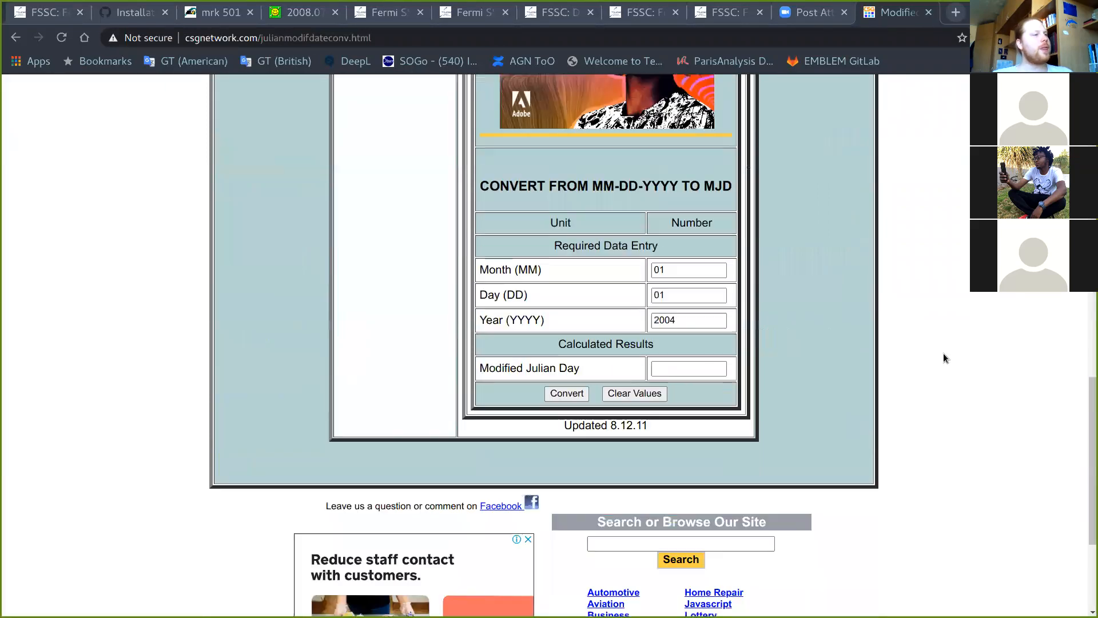
scroll(942, 352, down, 1)
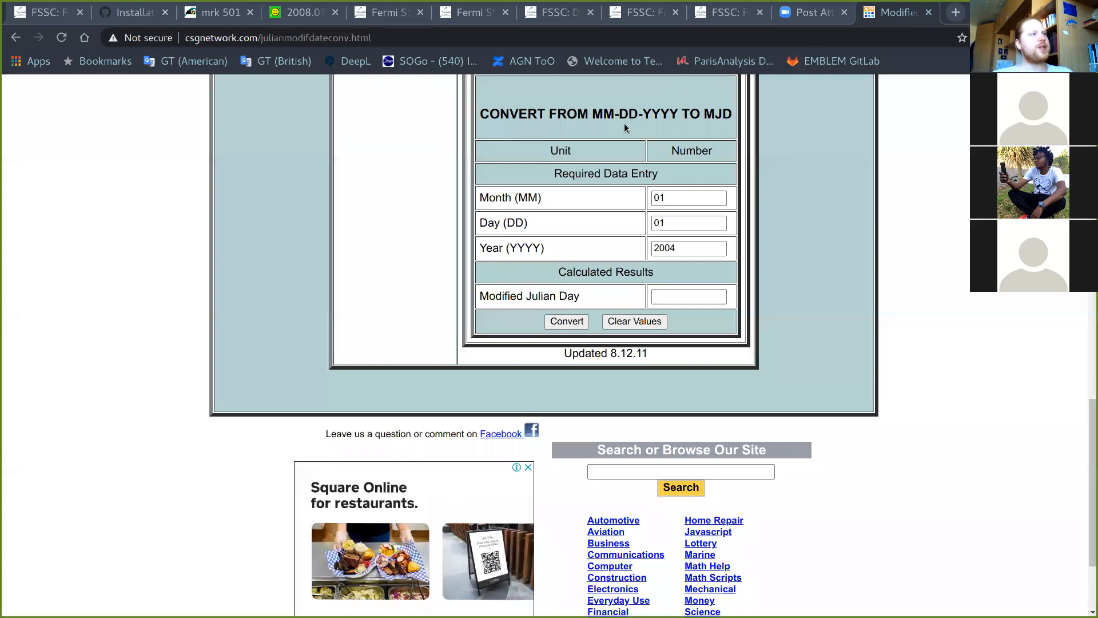
click(676, 199)
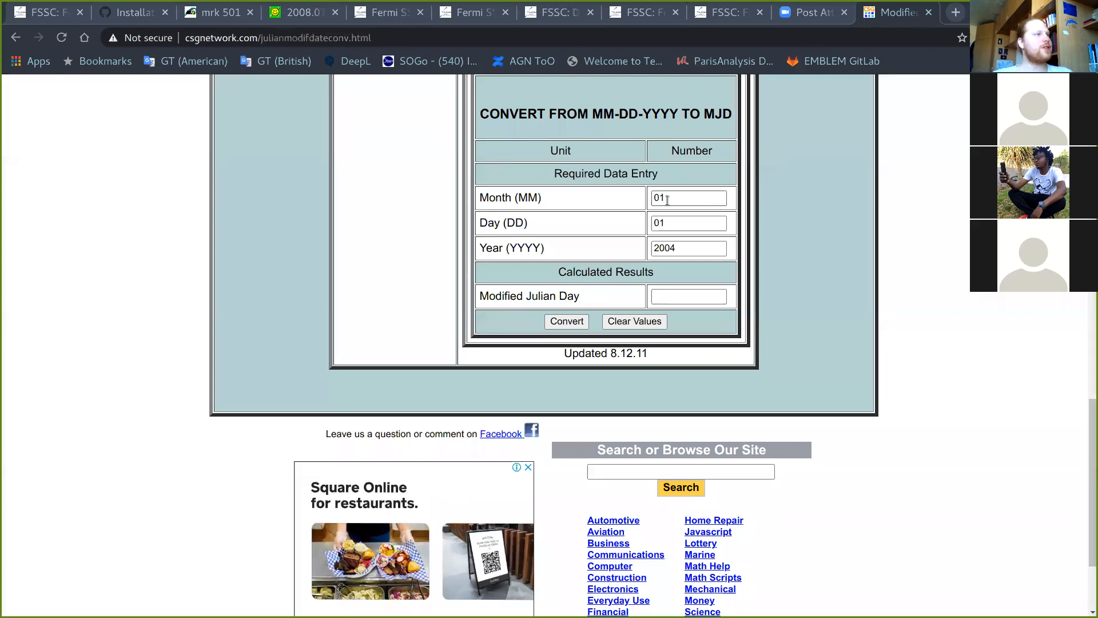
key(BackSpace)
key(BackSpace)
text(01)
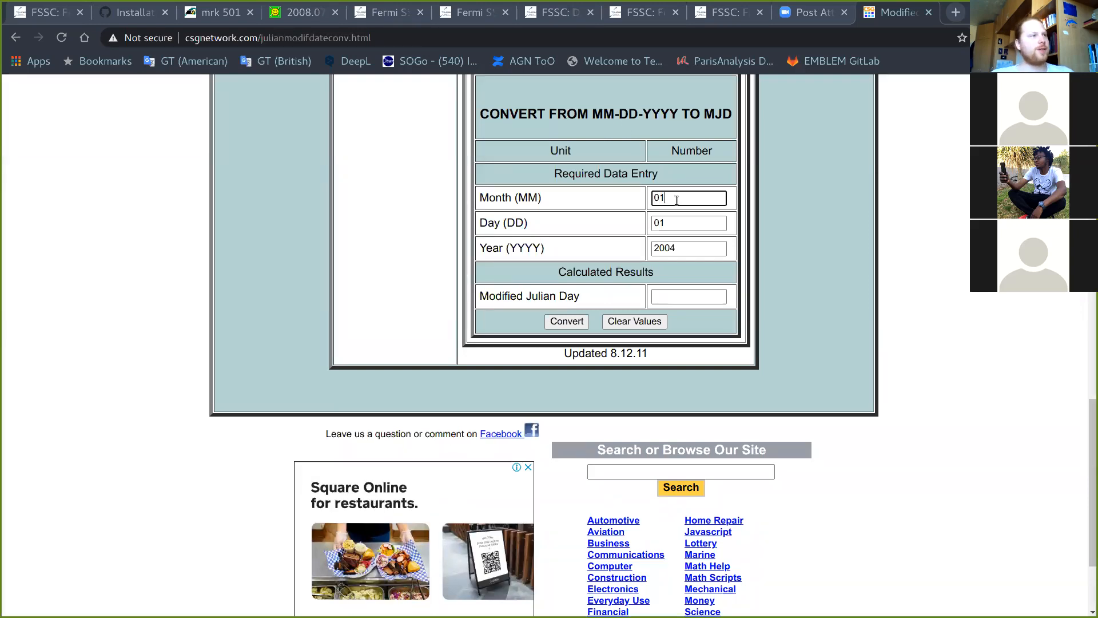
click(675, 223)
key(BackSpace)
key(BackSpace)
text(06)
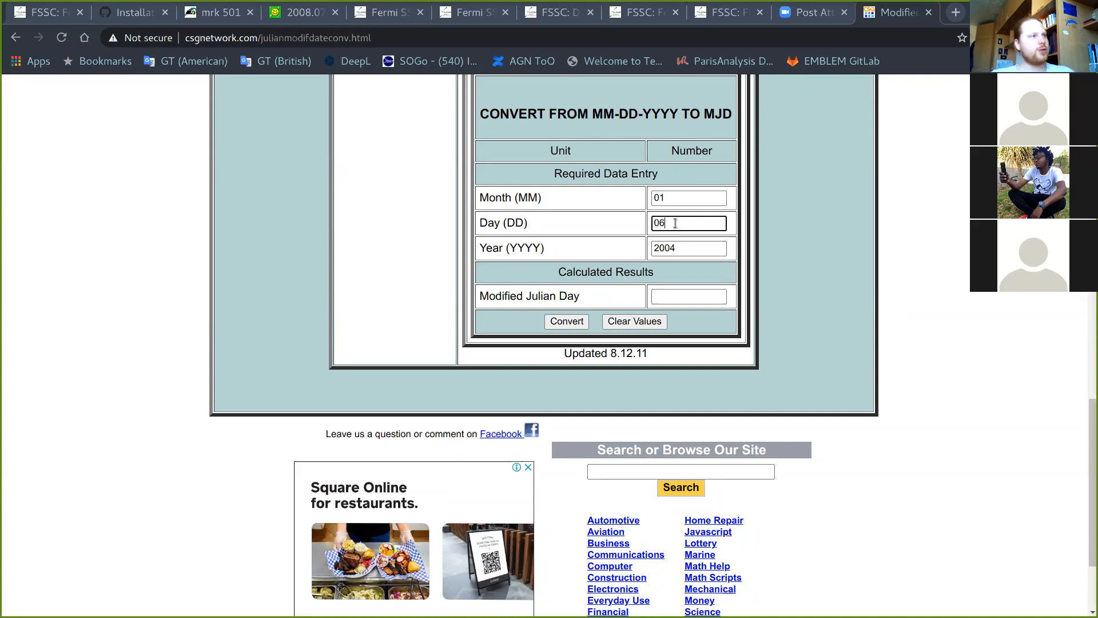
Step: Set the converter's year to 2012 and convert the date to a Modified Julian Day
click(689, 246)
key(BackSpace)
key(BackSpace)
key(BackSpace)
key(BackSpace)
text(2012)
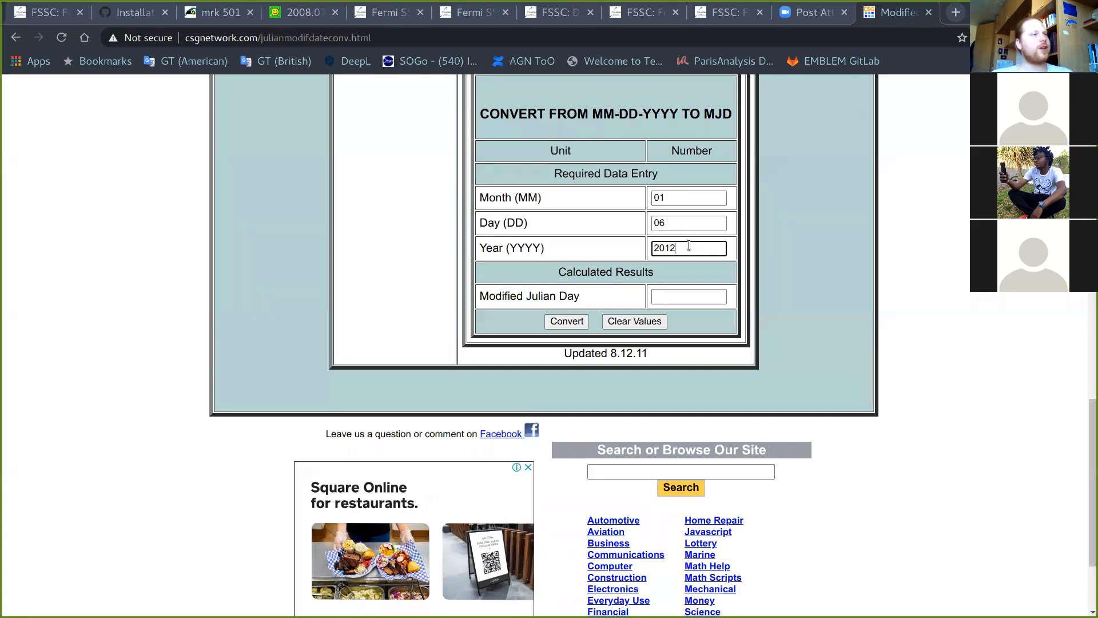
click(578, 322)
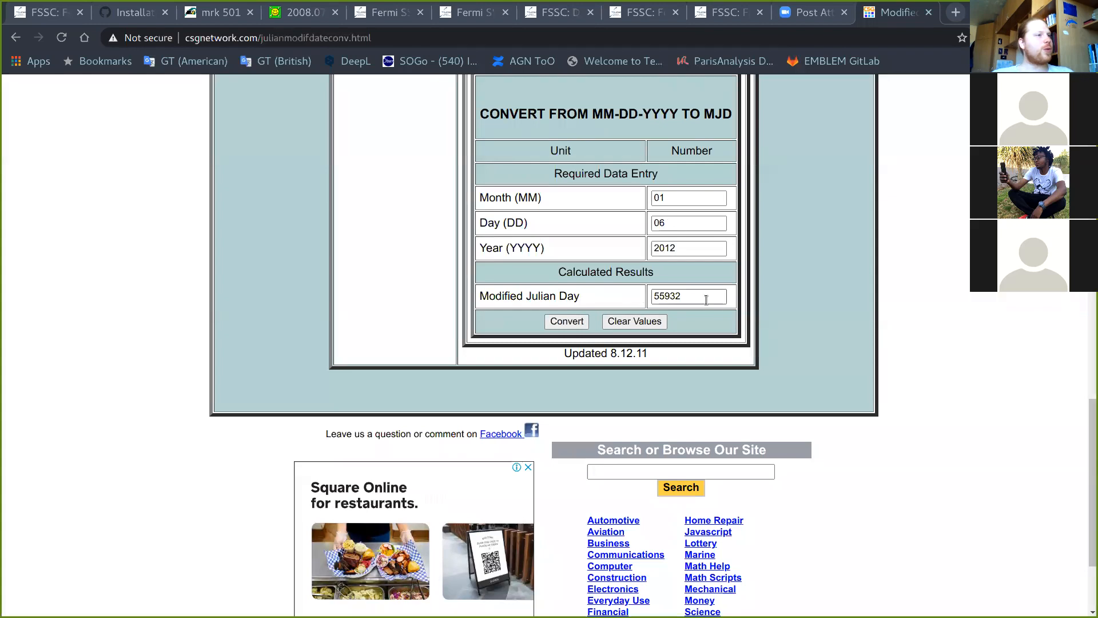
Step: Copy the calculated Modified Julian Day from the date converter's result
drag(689, 297, 640, 302)
right_click(664, 297)
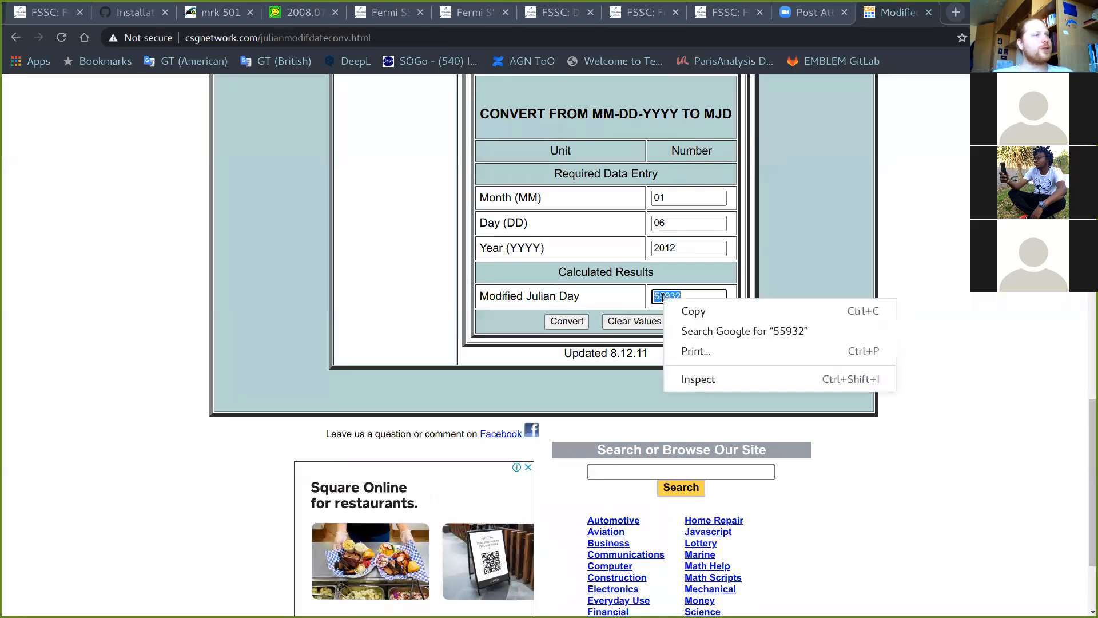
click(678, 311)
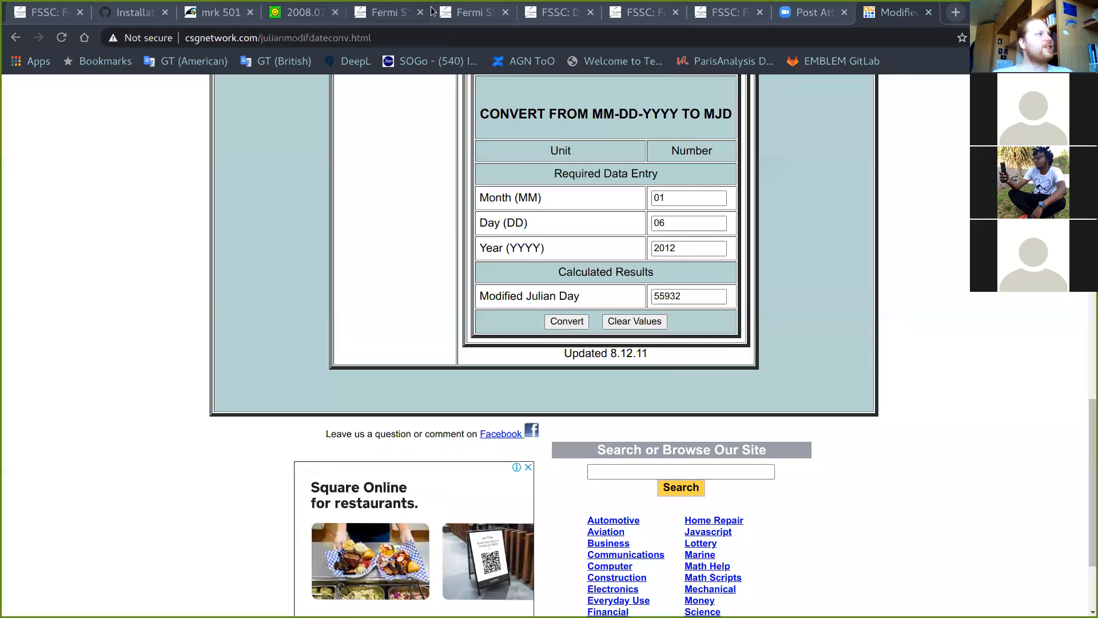
Step: Enter 55932.0, 55962.0 as the observation dates in the LAT data query form and close the date converter page
click(467, 12)
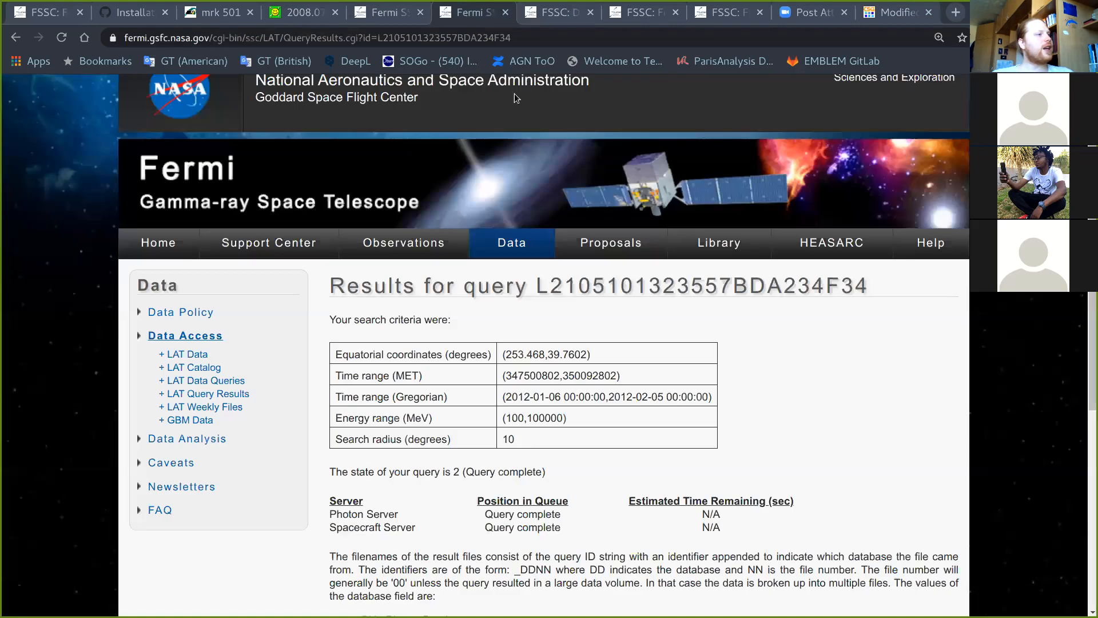
click(400, 18)
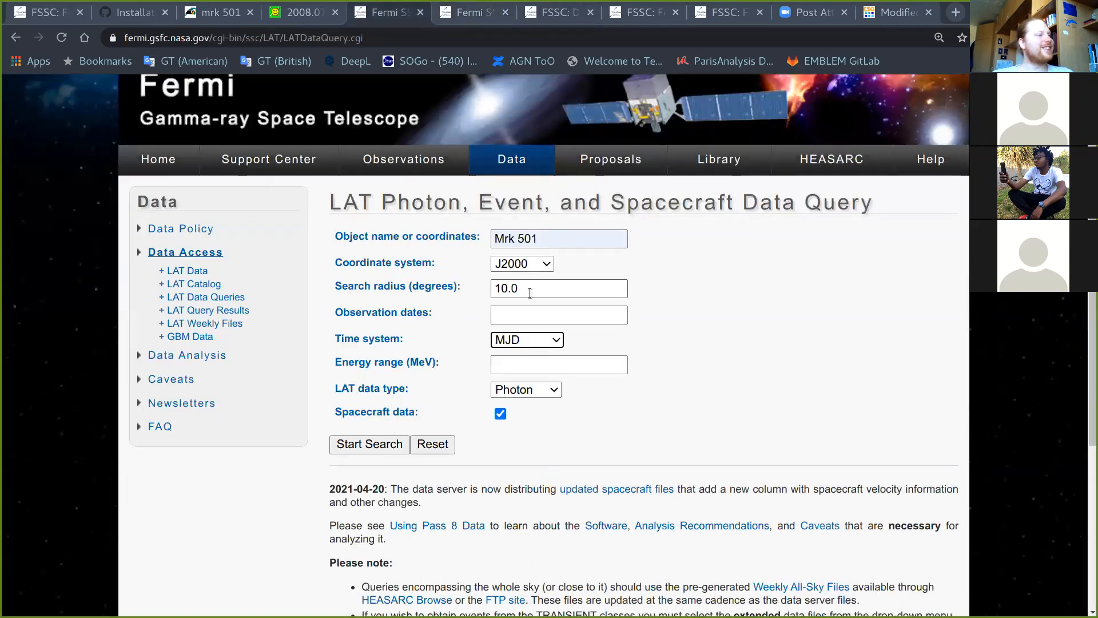
click(516, 315)
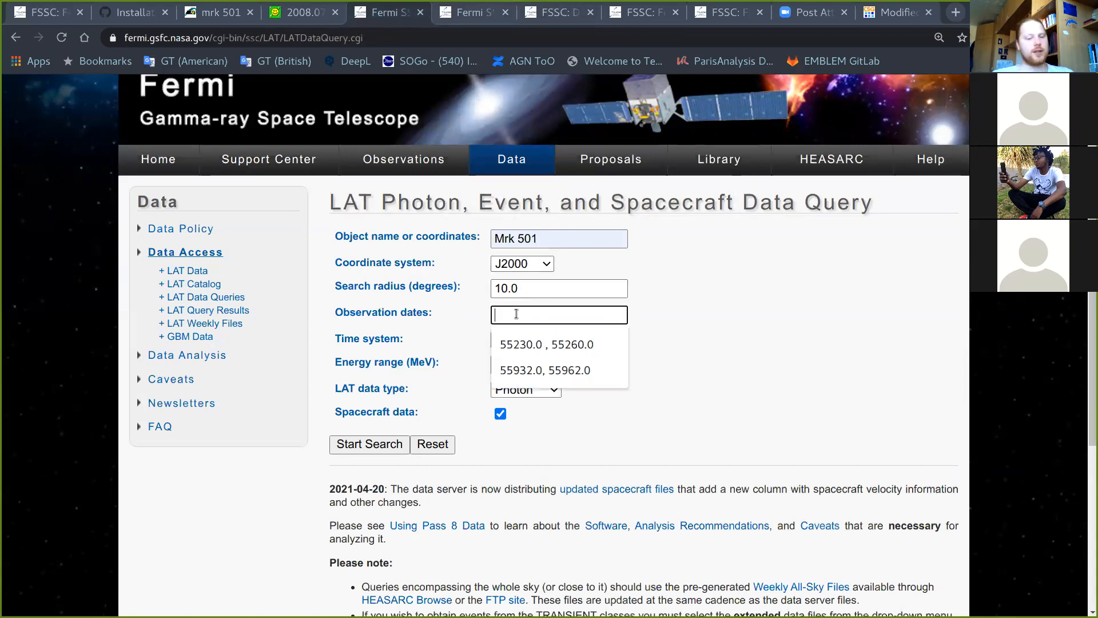
text(55932)
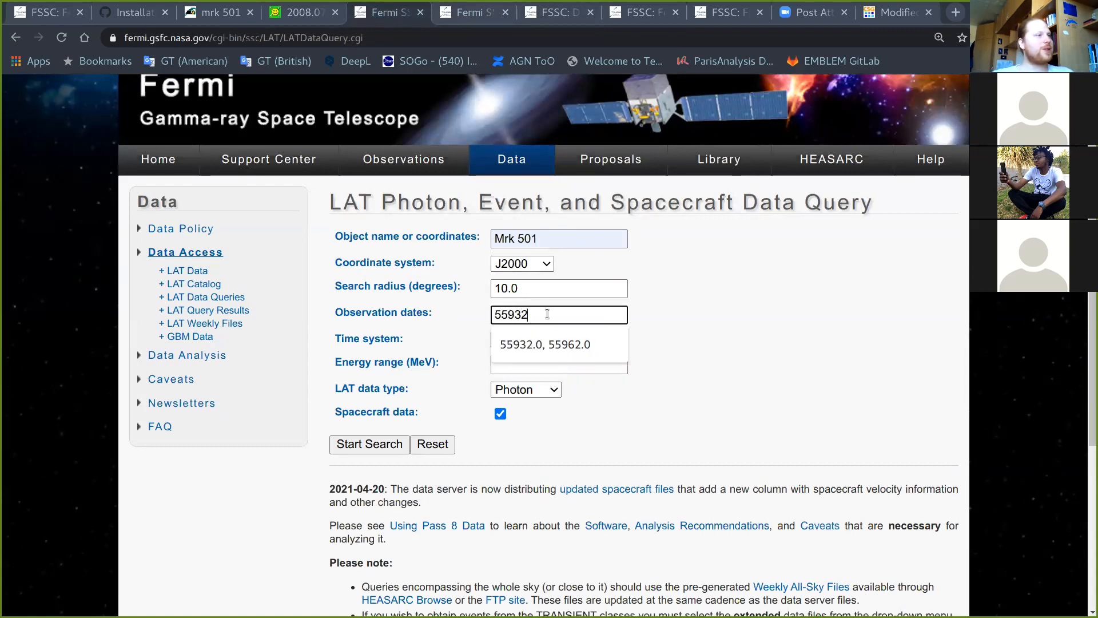
click(927, 17)
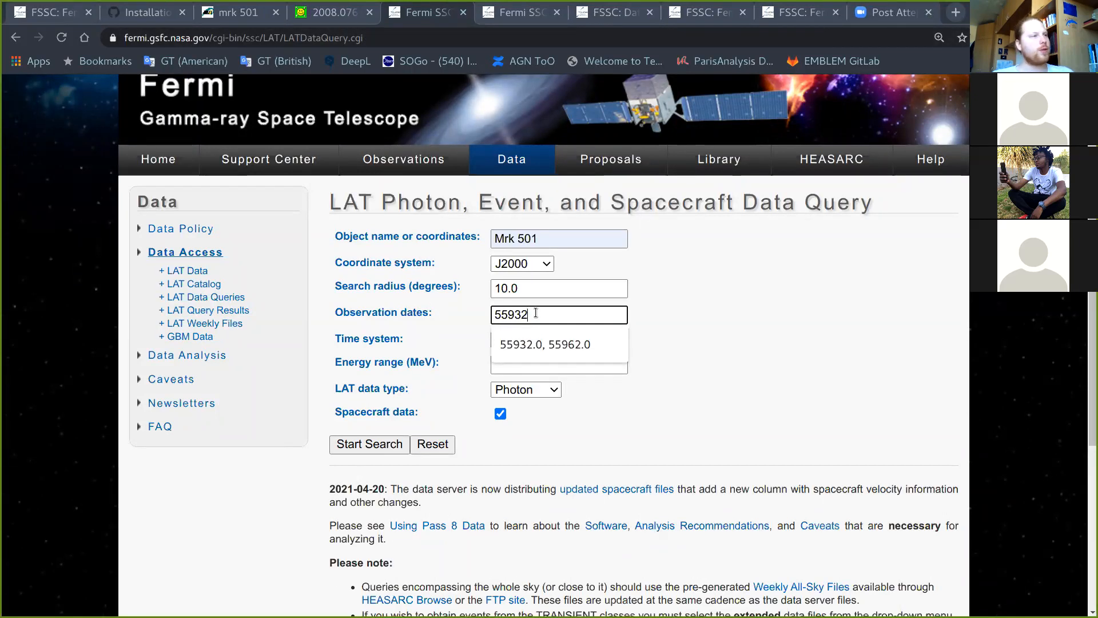
click(532, 343)
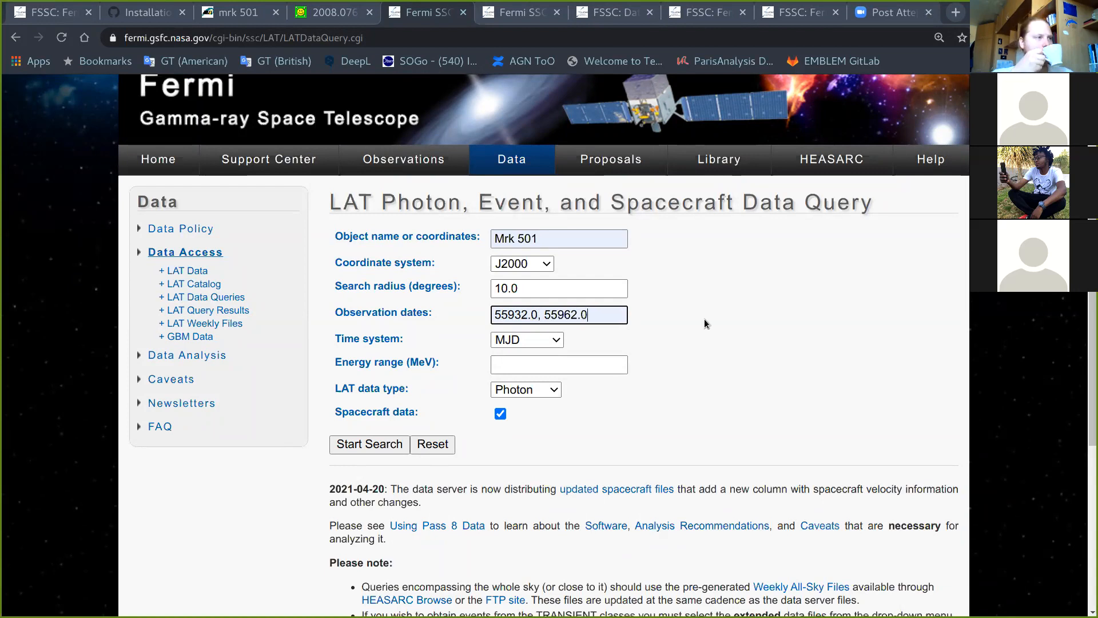
Step: Set the query's energy range to 100.0, 100000.0 MeV
scroll(705, 318, down, 1)
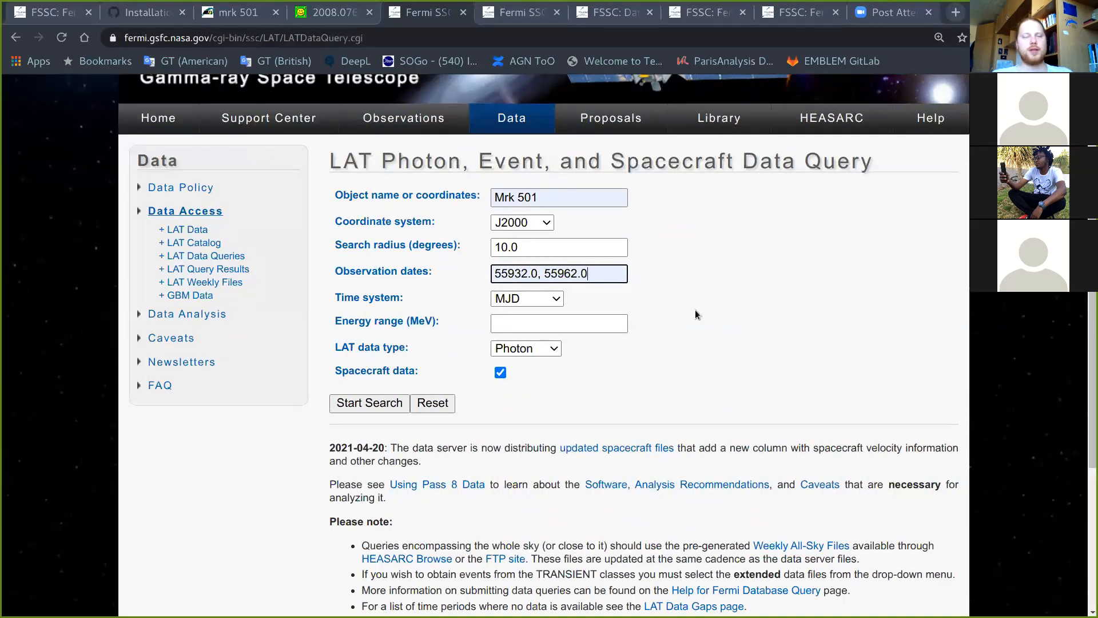
scroll(694, 314, down, 1)
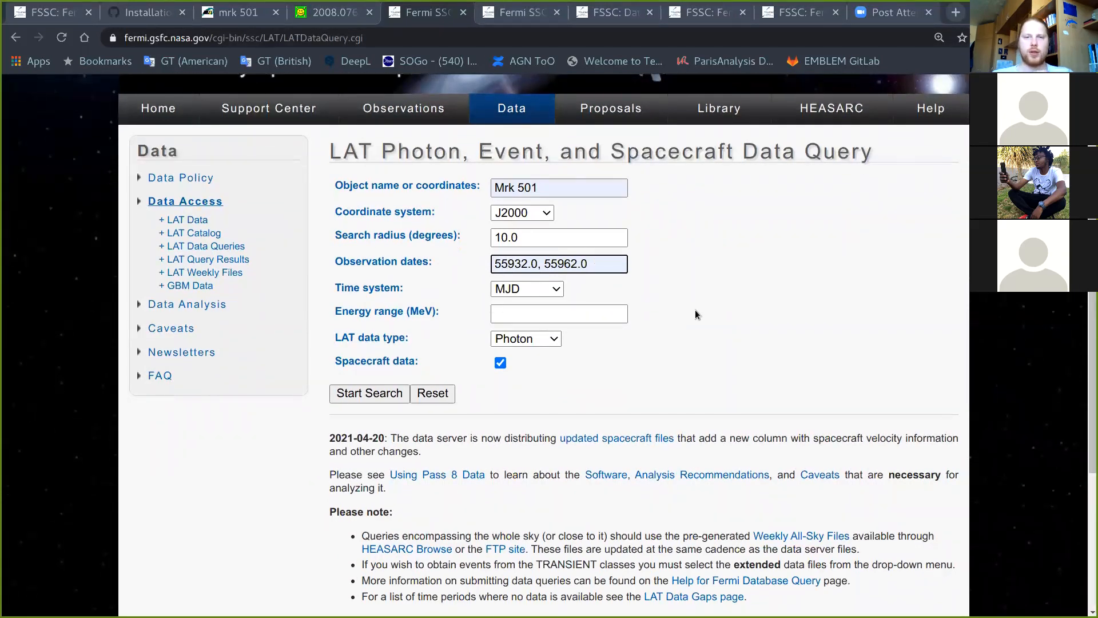
scroll(695, 314, down, 1)
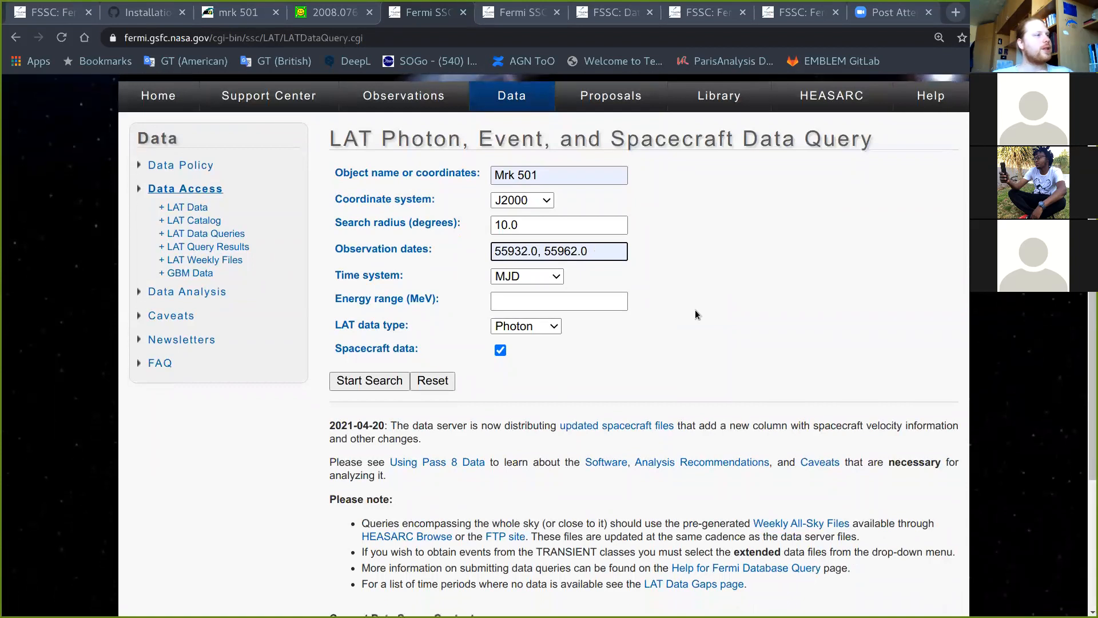
click(505, 305)
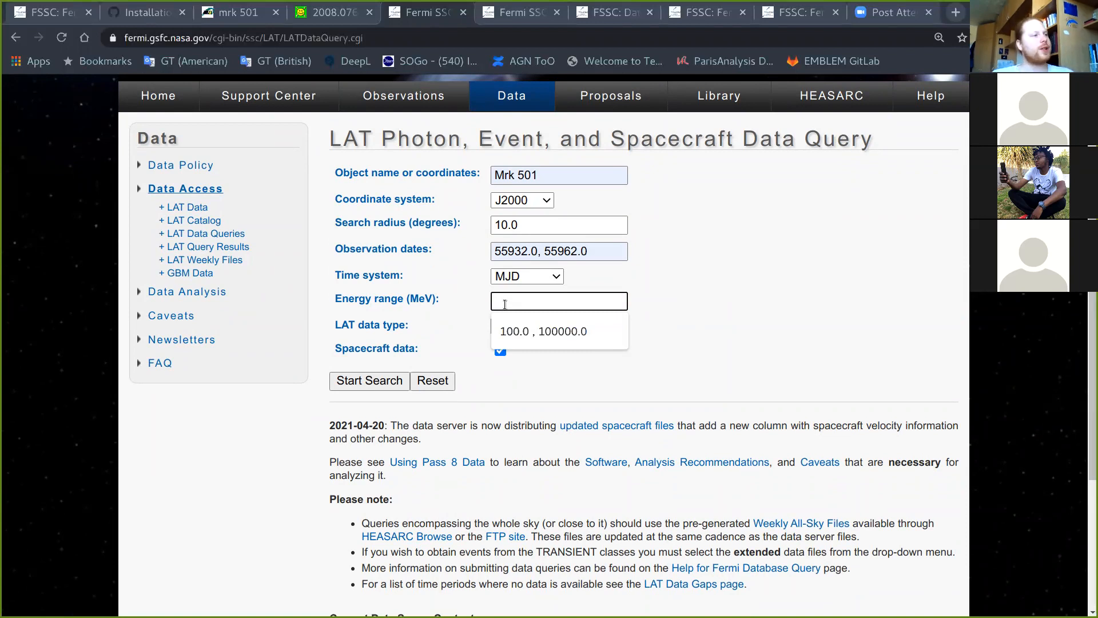
text(00.0,)
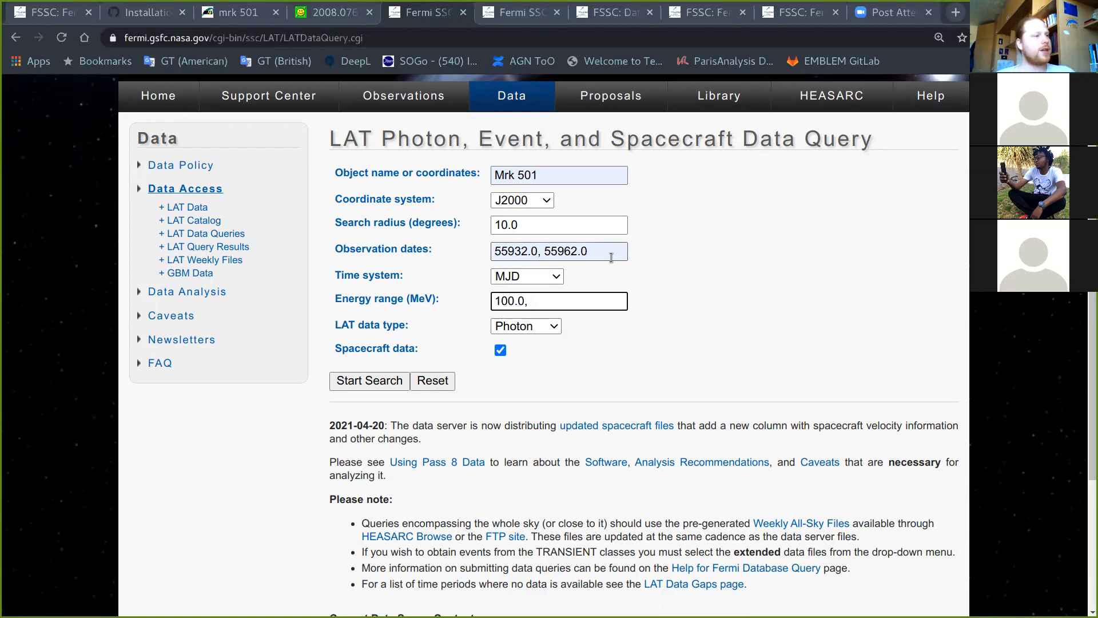
text(100000.0)
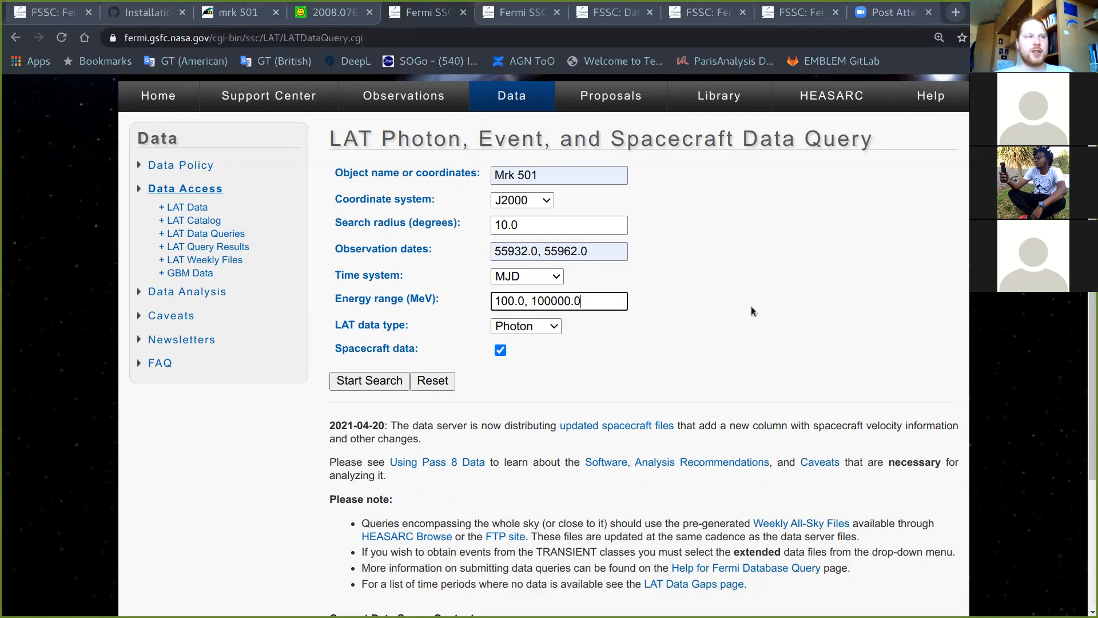
scroll(750, 310, down, 1)
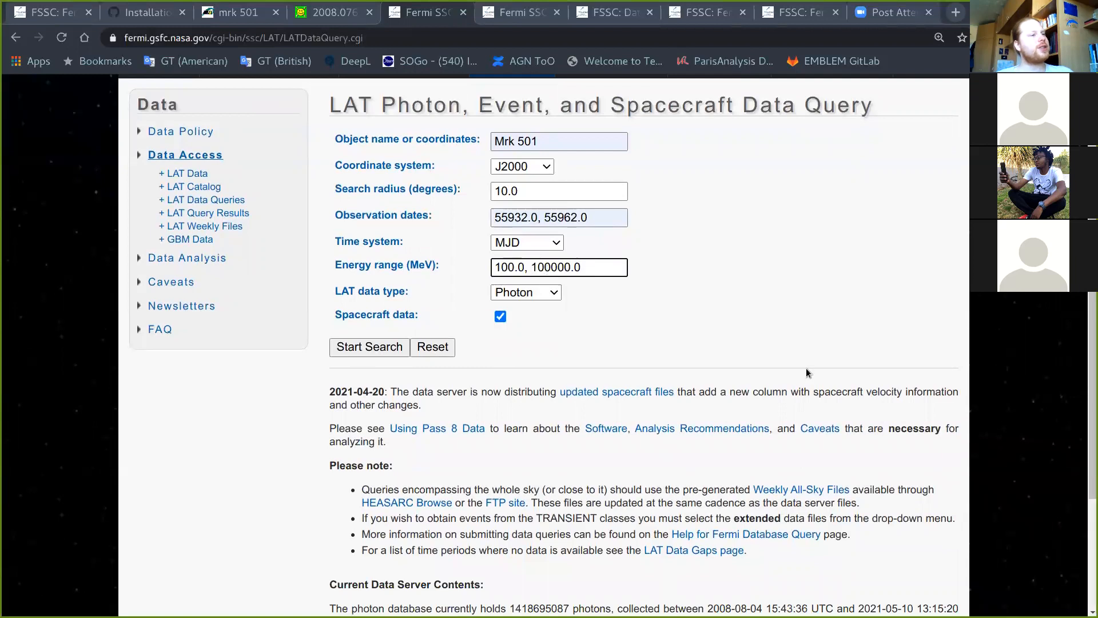
scroll(805, 368, down, 1)
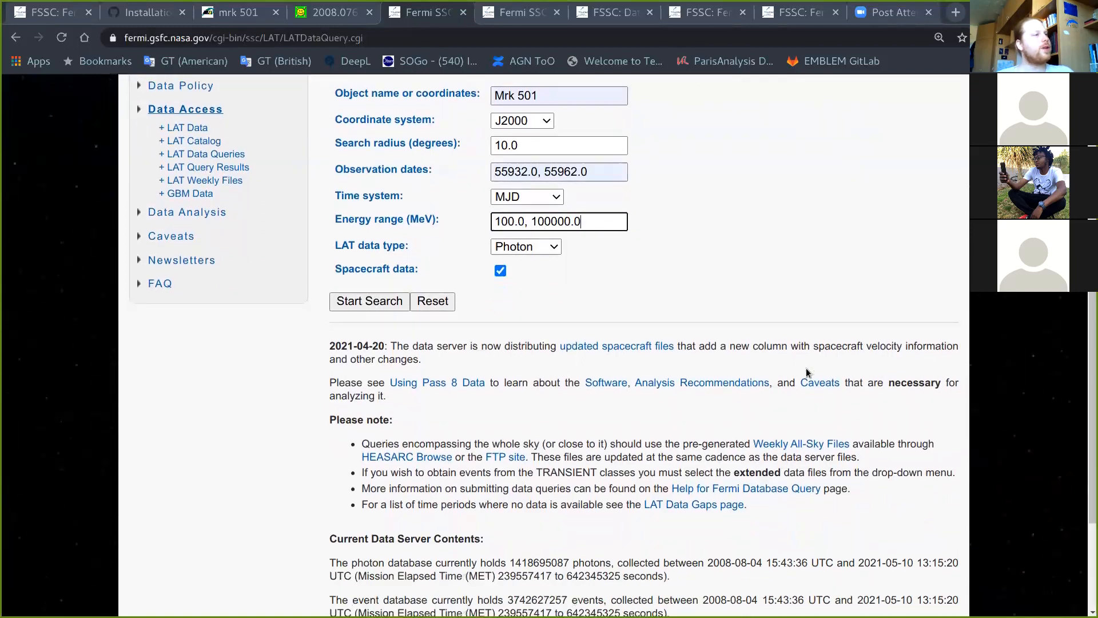
click(721, 265)
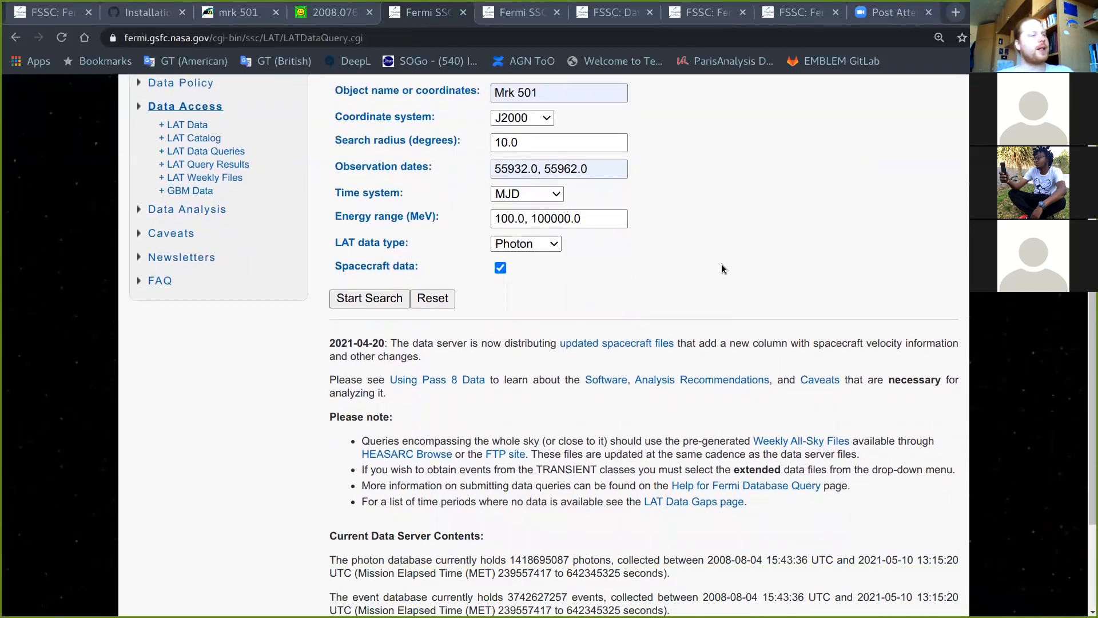
click(625, 224)
click(673, 264)
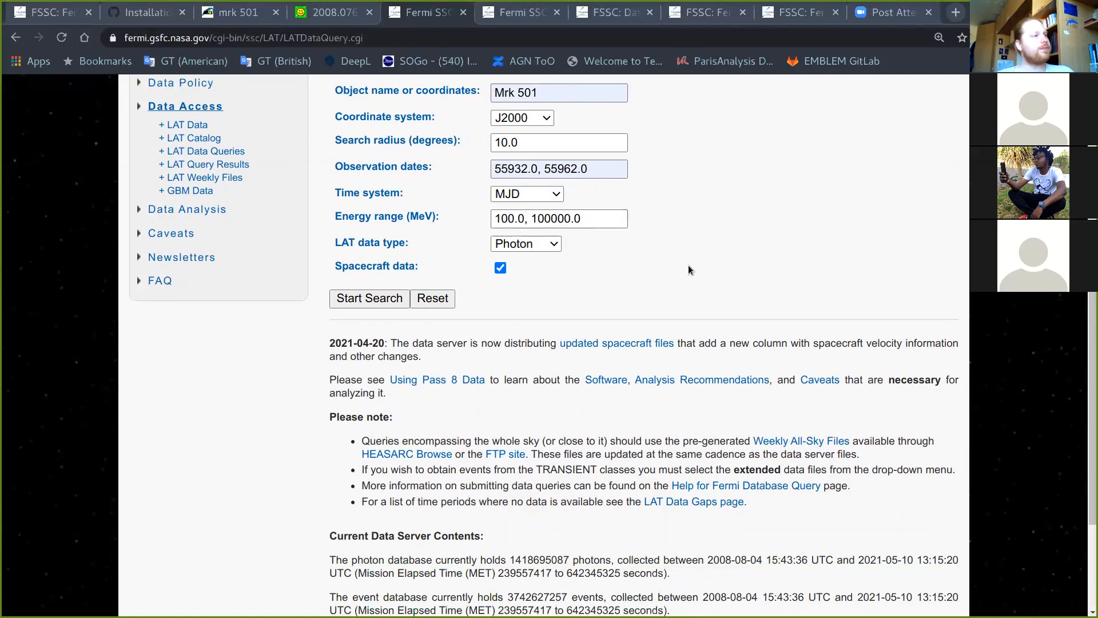
Step: Choose Photon as the LAT data type and submit the Mrk 501 data query
scroll(688, 270, down, 1)
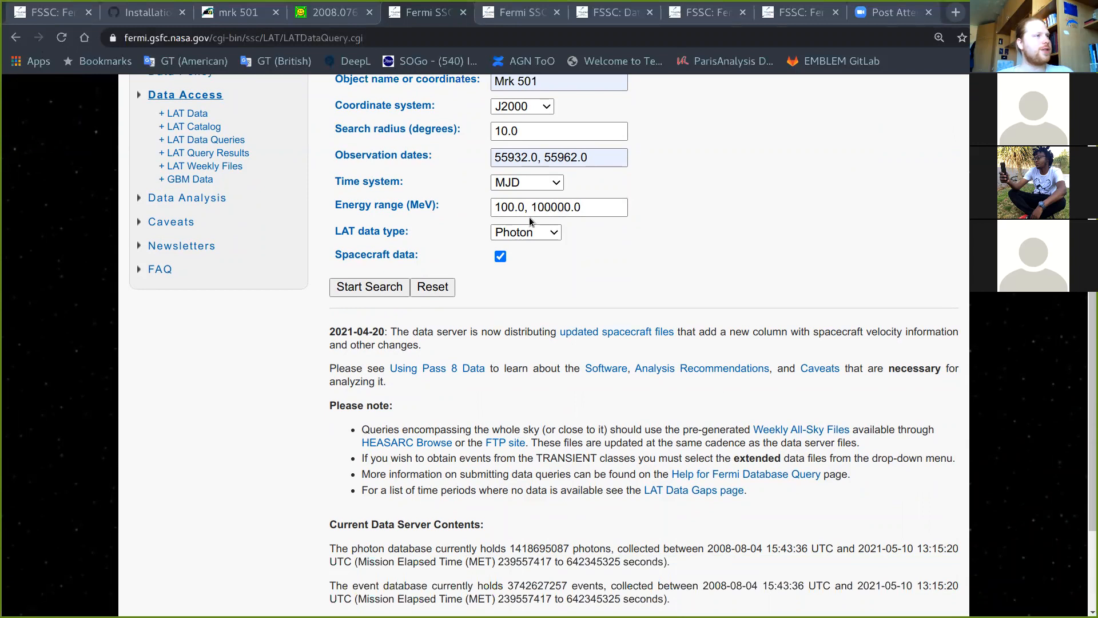
click(550, 233)
click(544, 249)
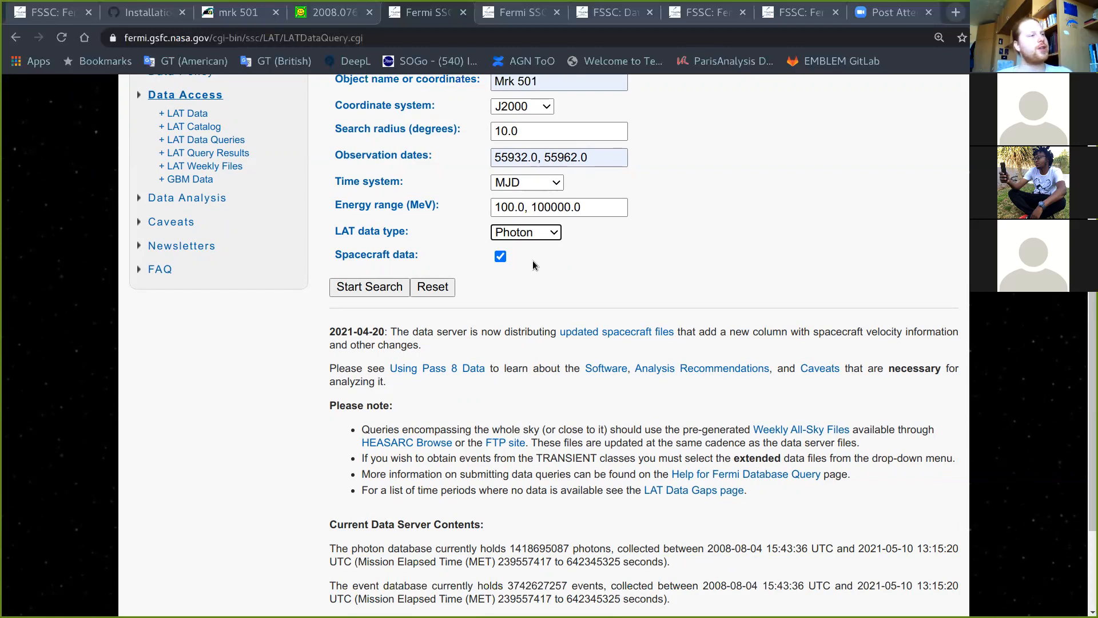
scroll(589, 274, down, 1)
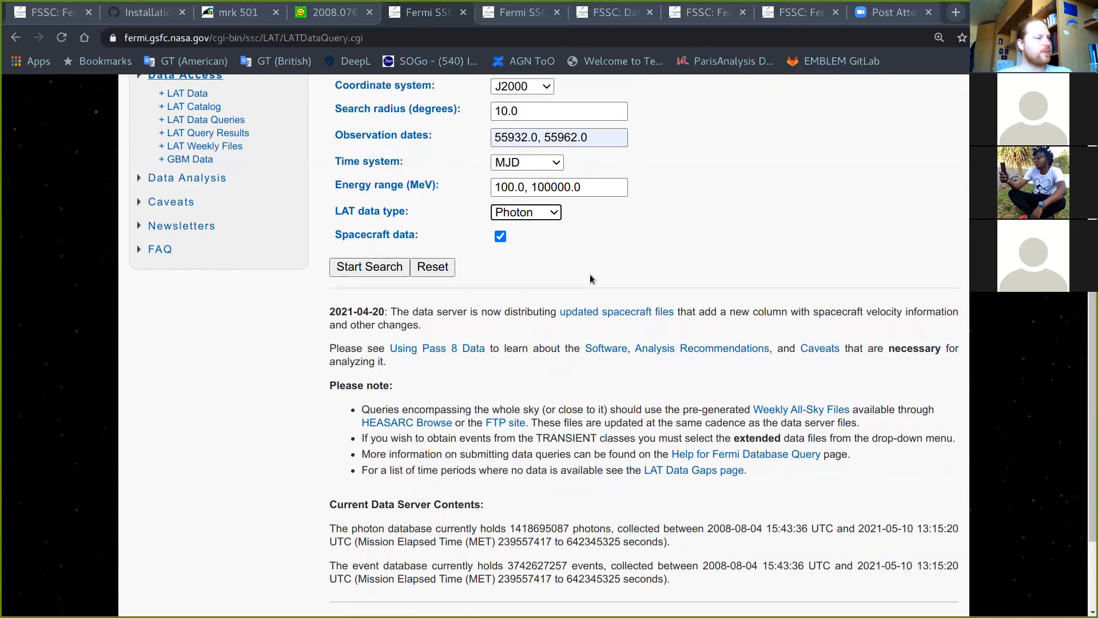
scroll(689, 293, up, 5)
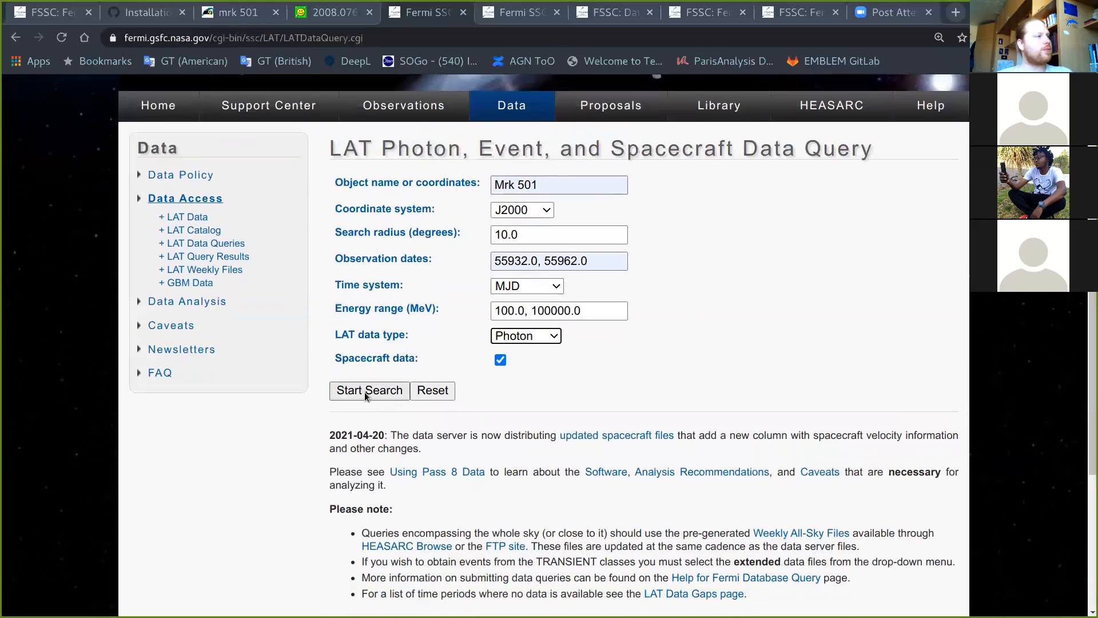
click(365, 393)
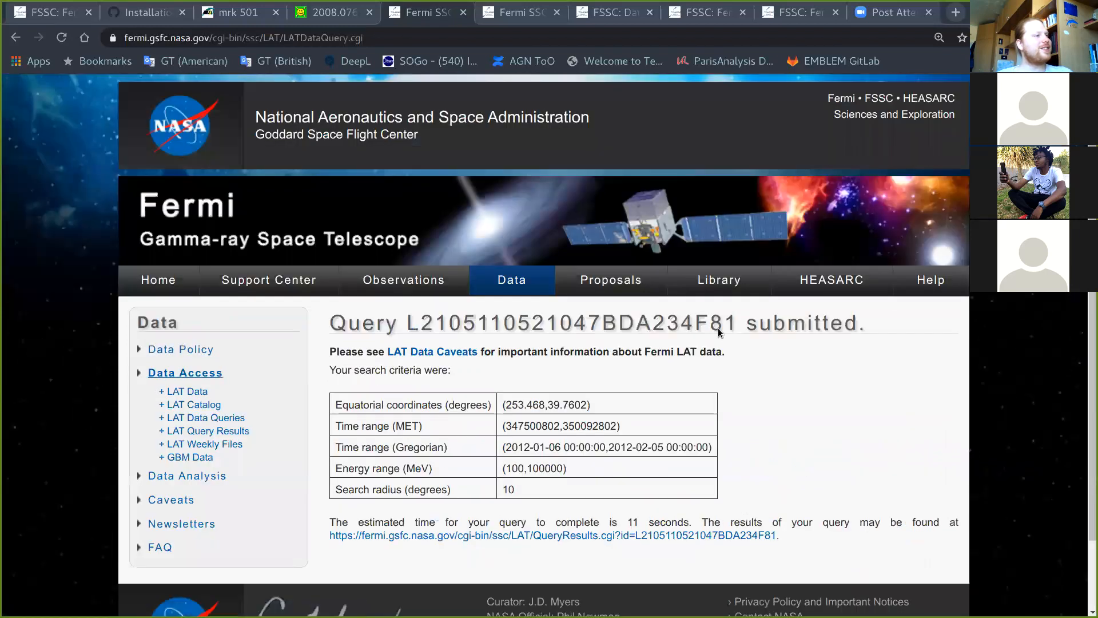
Step: Open the results page of the submitted query and check the state of the query
scroll(791, 372, down, 1)
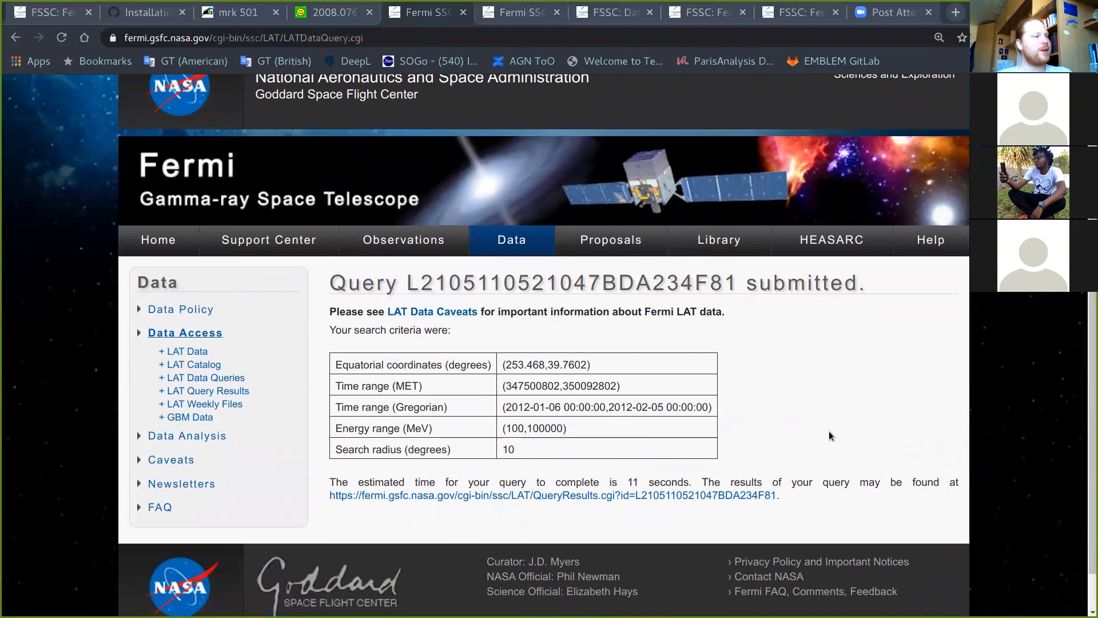
scroll(866, 437, down, 1)
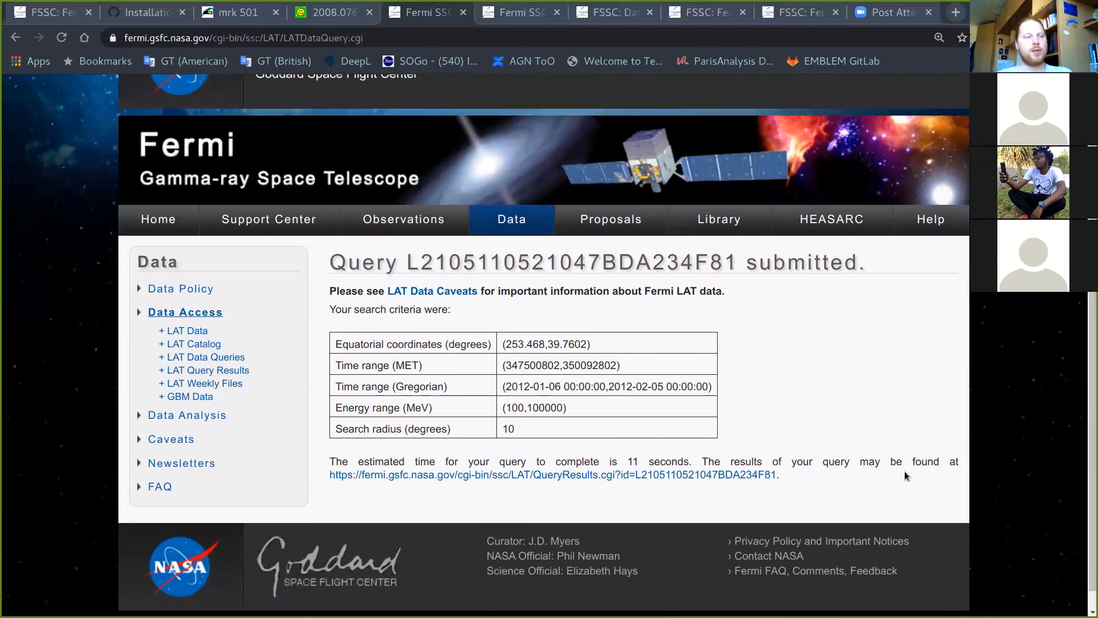
scroll(904, 471, down, 1)
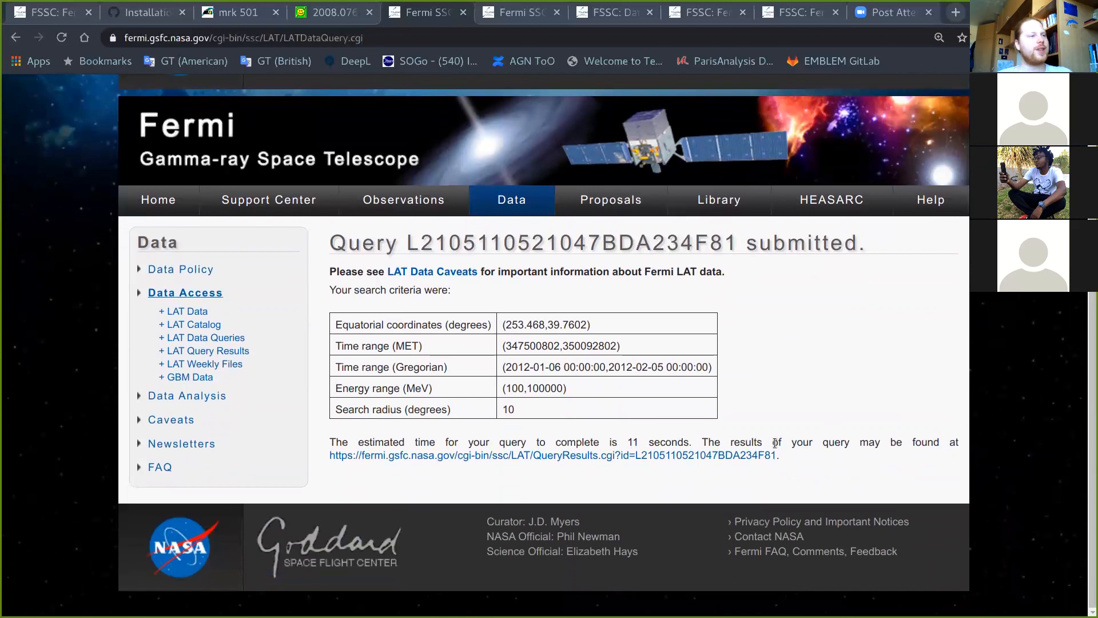
click(530, 458)
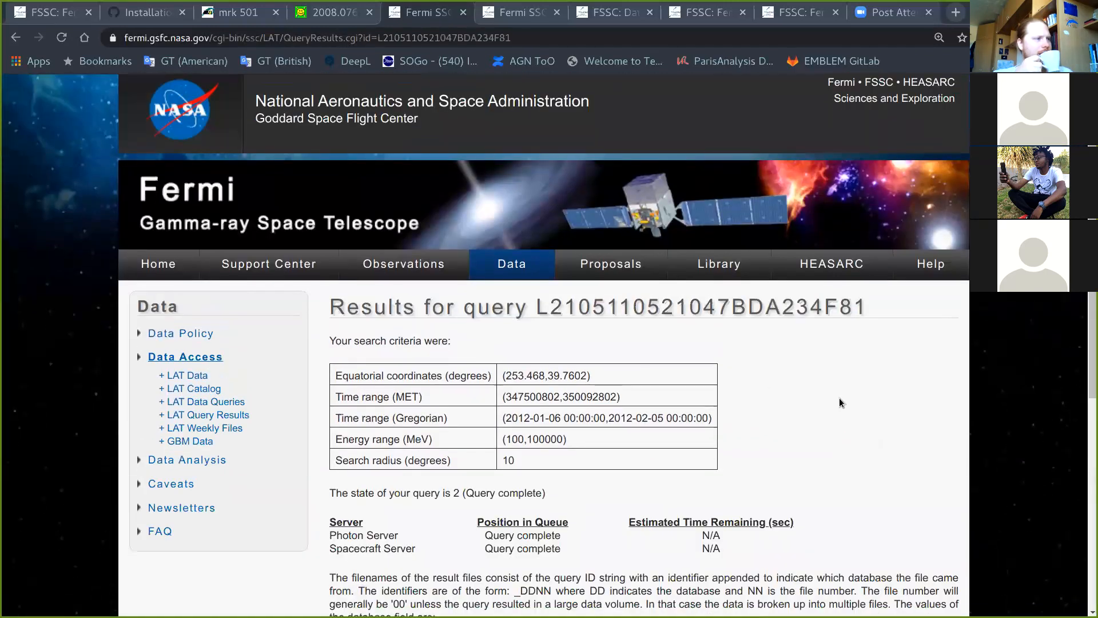
scroll(838, 397, down, 1)
drag(454, 412, 575, 406)
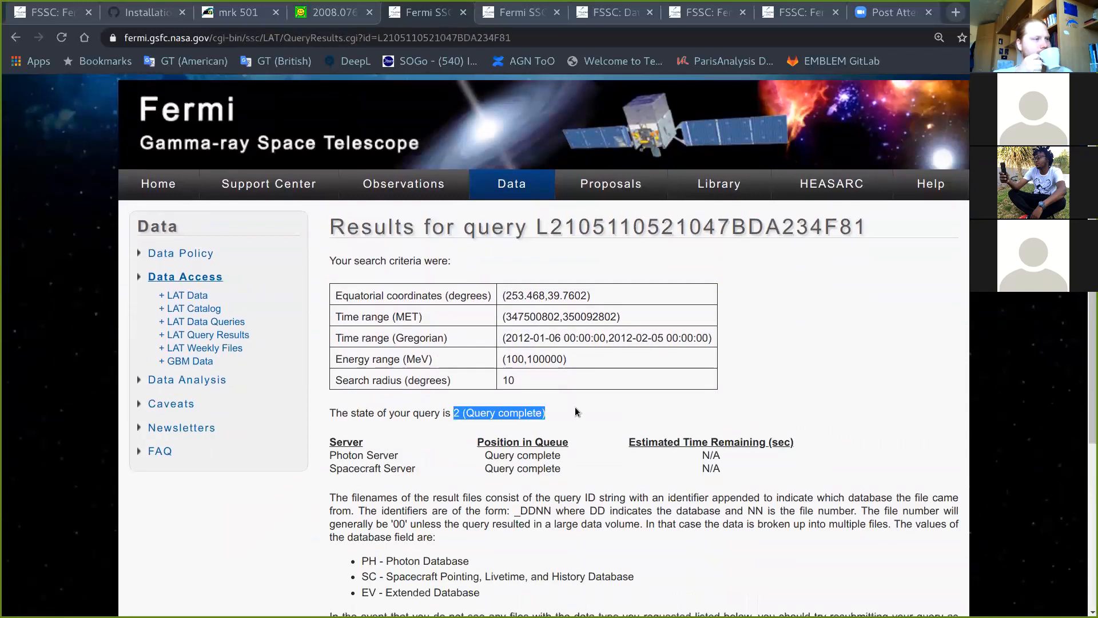
click(856, 384)
Step: Copy both wget download commands for the SC00 and PH00 FITS files from the query results
scroll(856, 384, down, 5)
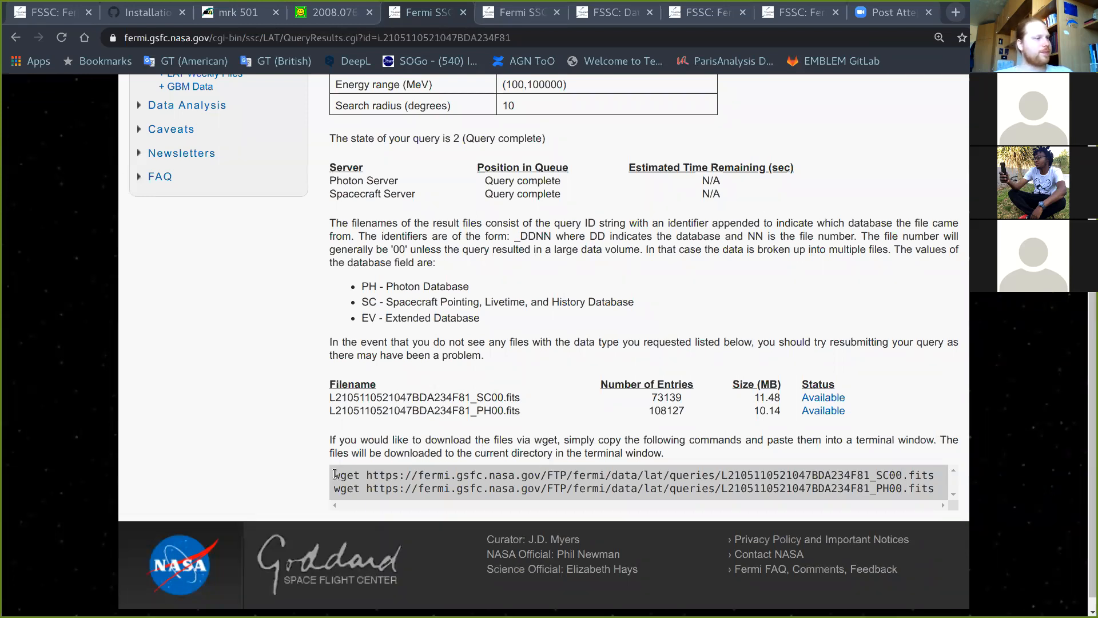
drag(334, 474, 947, 496)
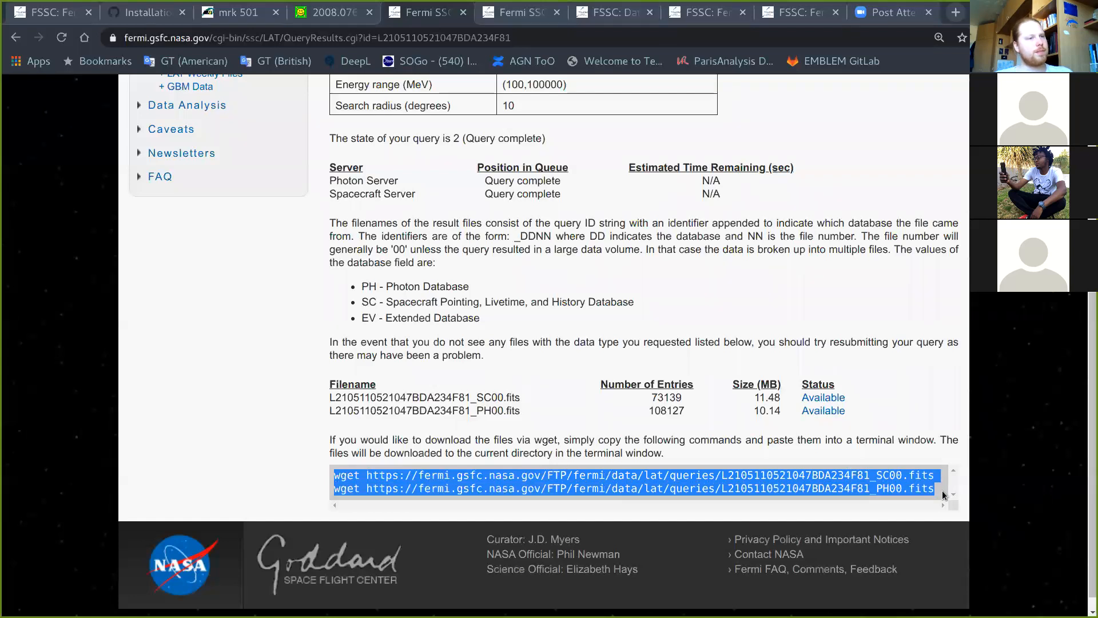
right_click(917, 491)
click(909, 504)
click(903, 485)
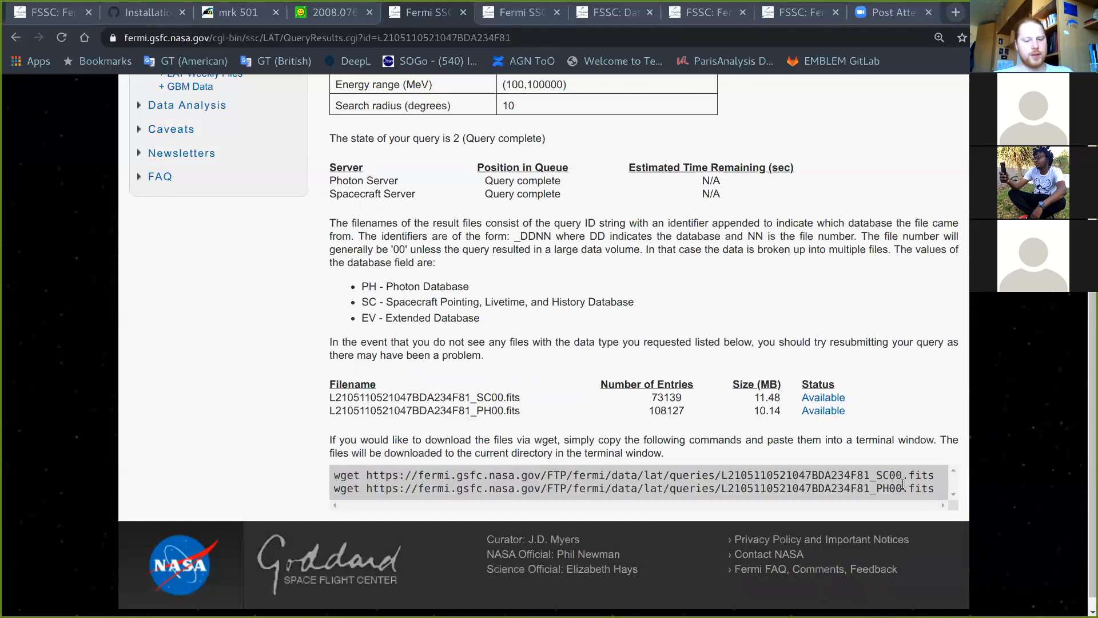
Step: Open a new terminal window and place it over the query results page
key(ctrl+alt+t)
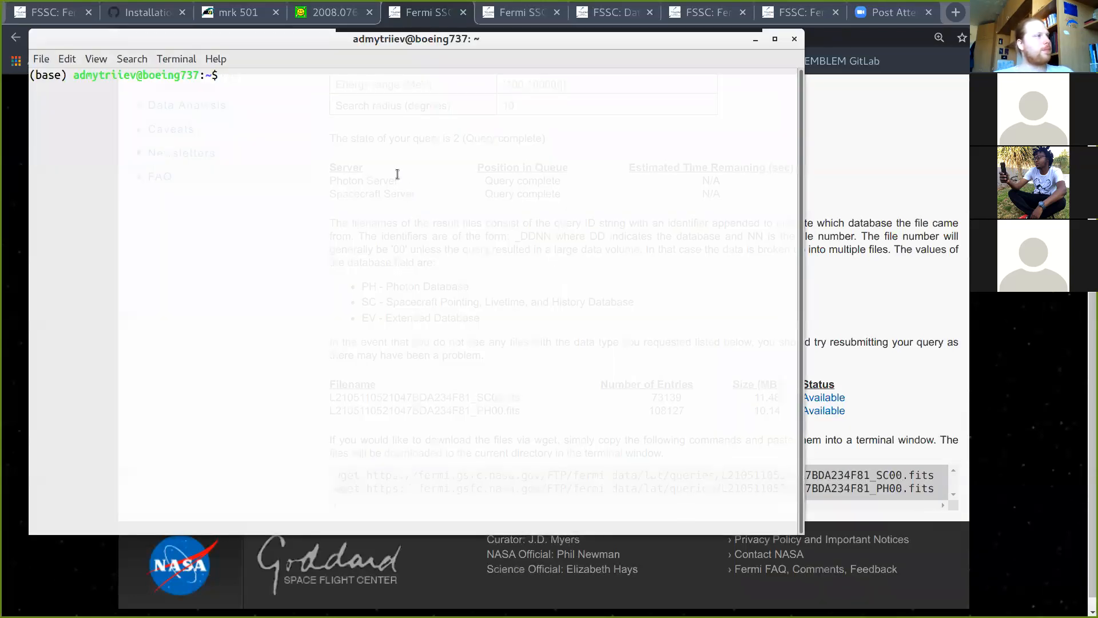
drag(358, 39, 517, 81)
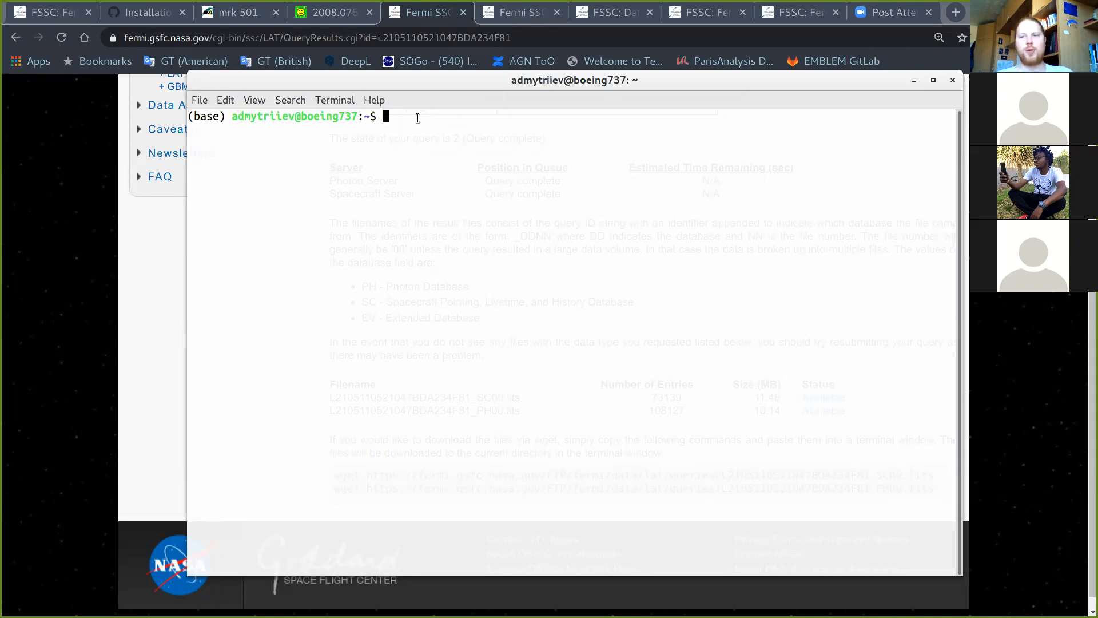
mouse_move(818, 79)
mouse_down()
mouse_move(827, 285)
mouse_move(872, 429)
mouse_move(812, 81)
mouse_up()
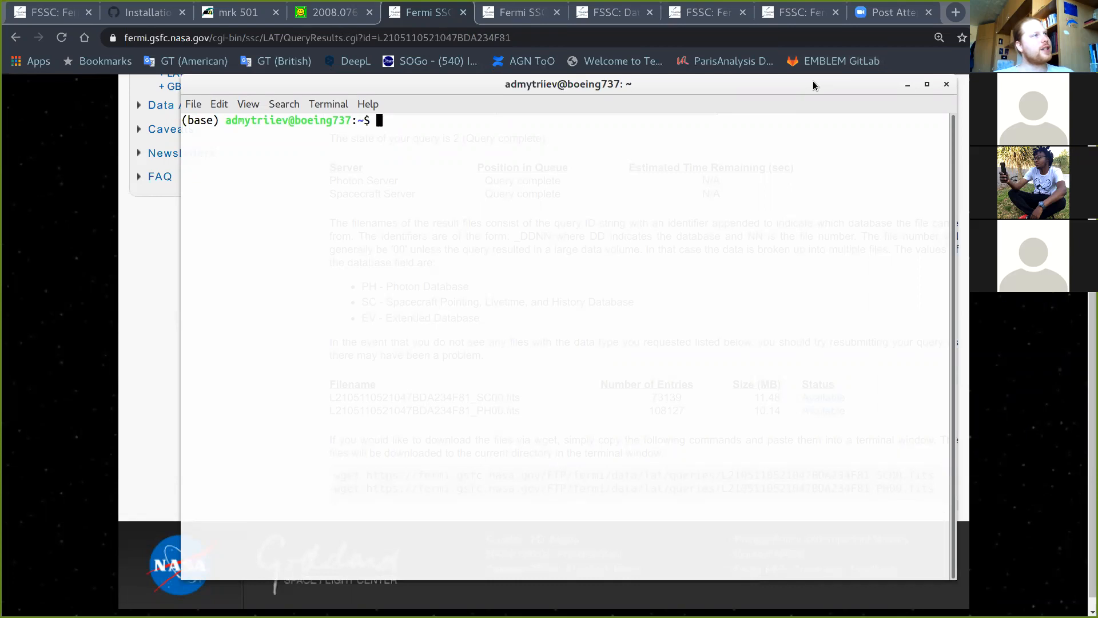
Step: Change the terminal's working directory to work-NWU/HE-lectures/Fermi-analysis-example
text(cd )
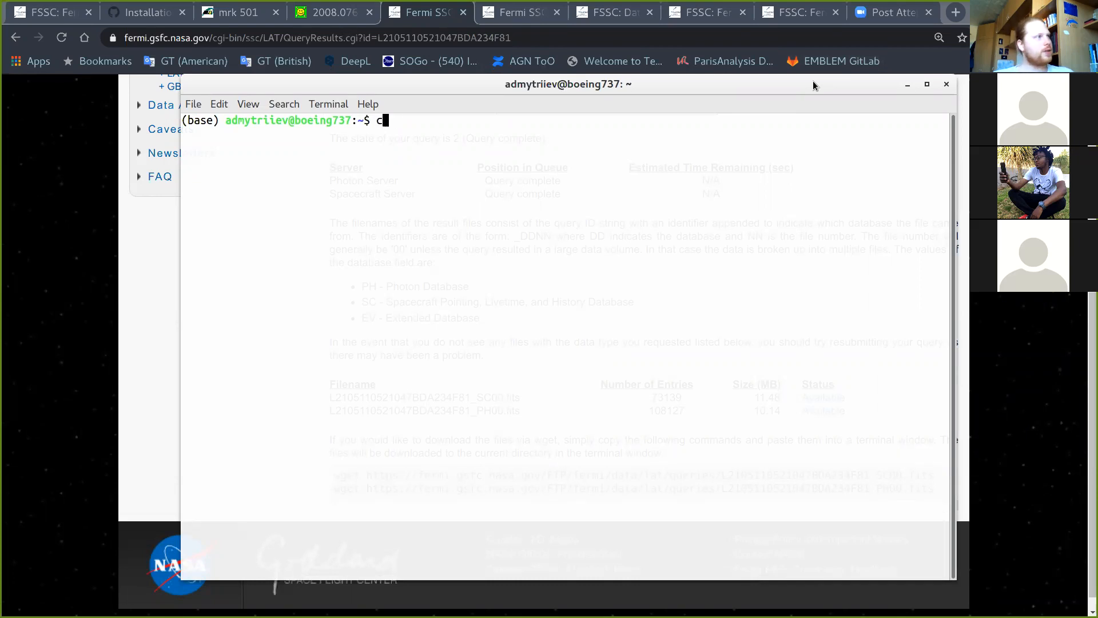
text(wo)
key(Tab)
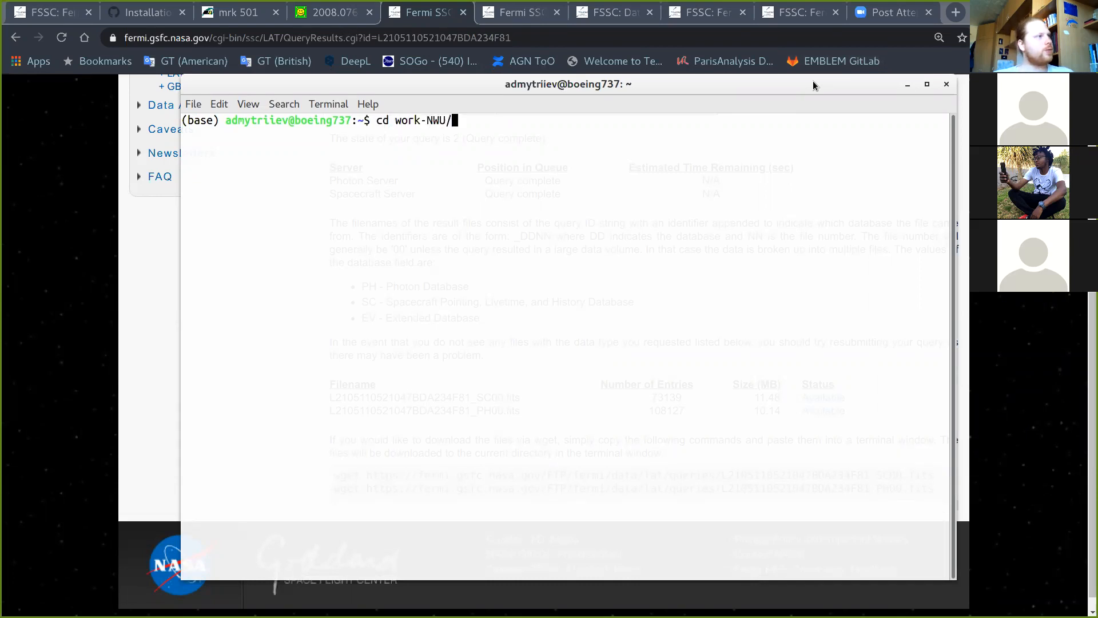
text(HE)
key(Tab)
text(F)
key(Tab)
key(Return)
Step: List the files in the analysis example folder and find the PH00 and SC00 FITS files from the earlier query
text(ls)
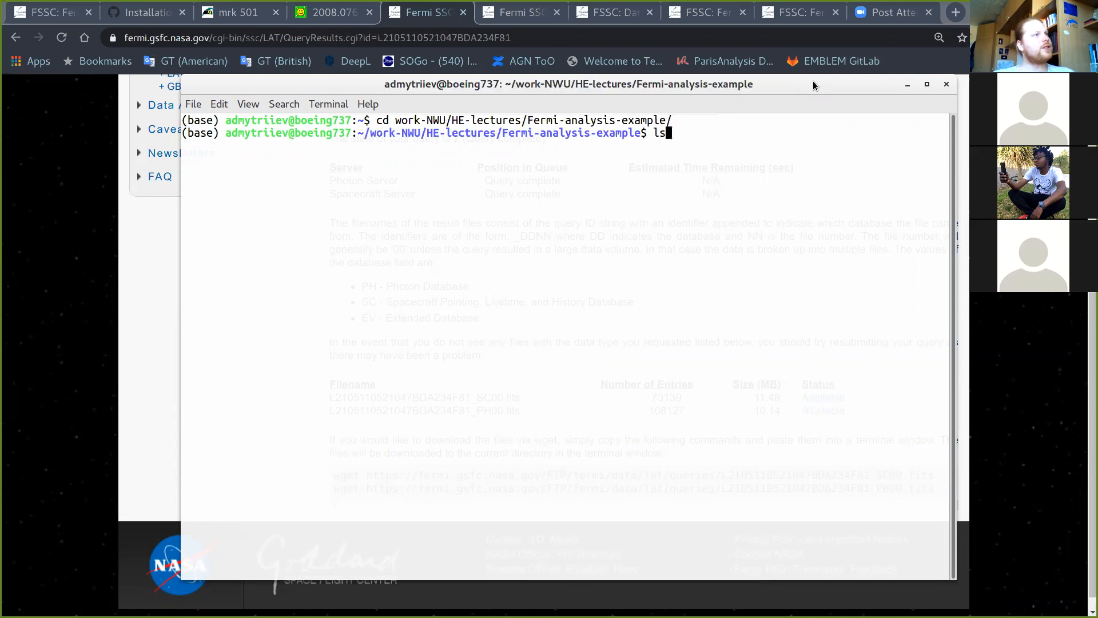
key(Return)
key(Return)
key(Return)
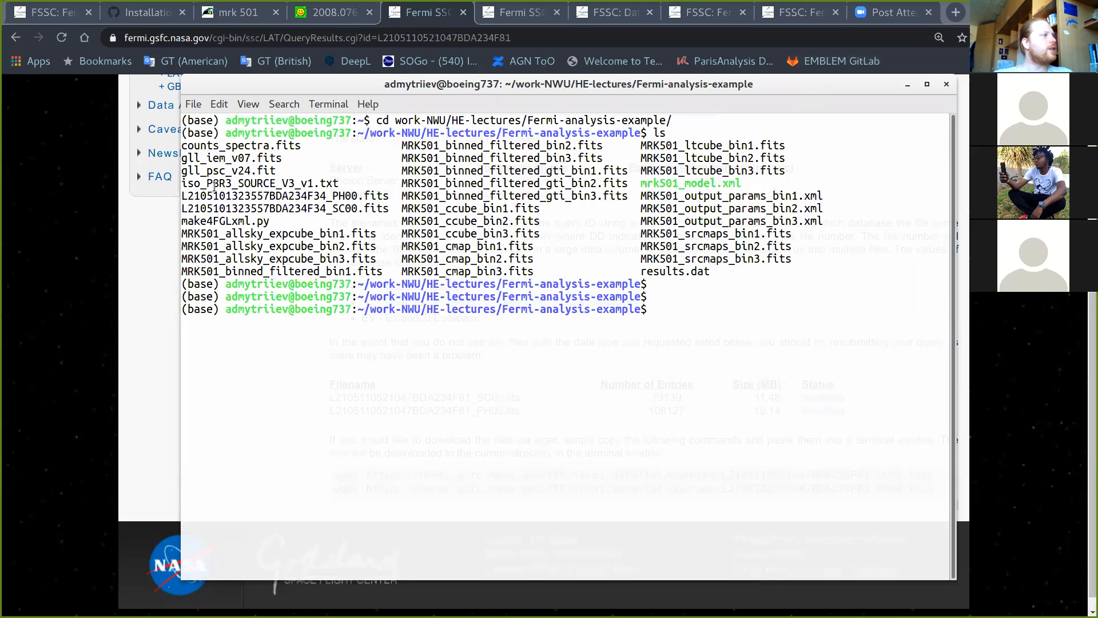
drag(183, 193, 348, 202)
click(347, 202)
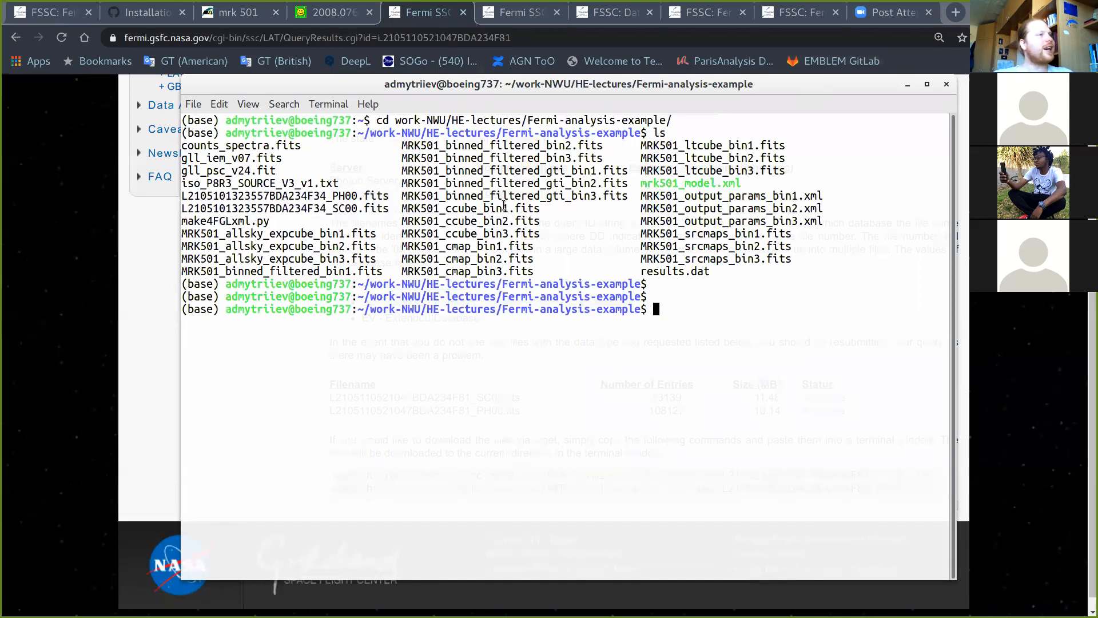
Step: List the folder in long format with ls -lotrh and check the entries of the SC00 and PH00 FITS files
text(ls -lotrh)
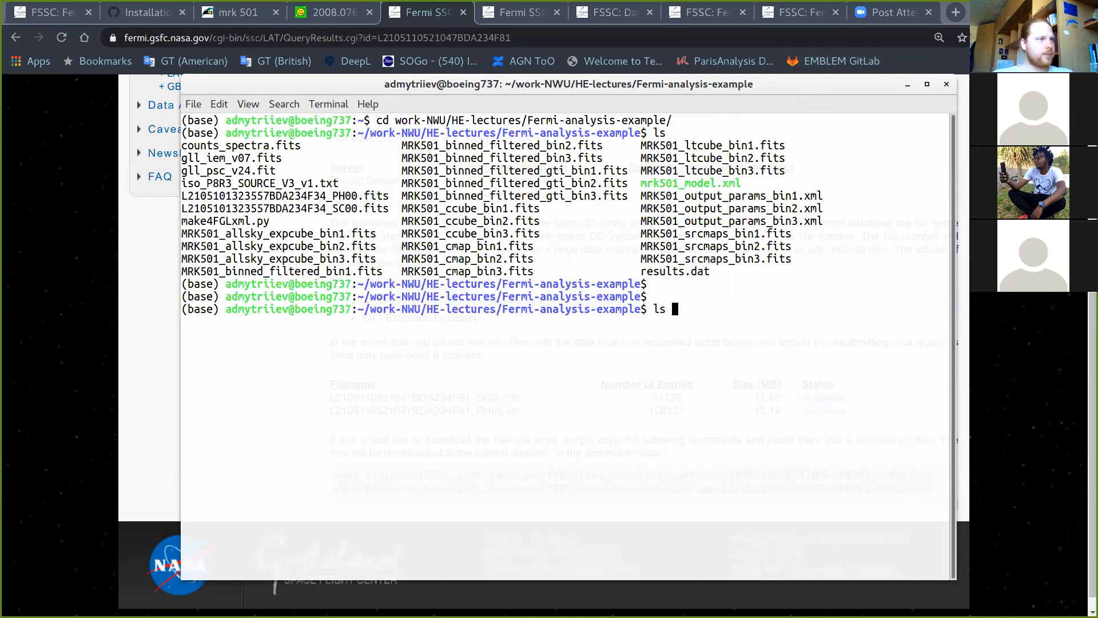
key(Return)
key(Return)
drag(445, 145, 658, 160)
click(658, 160)
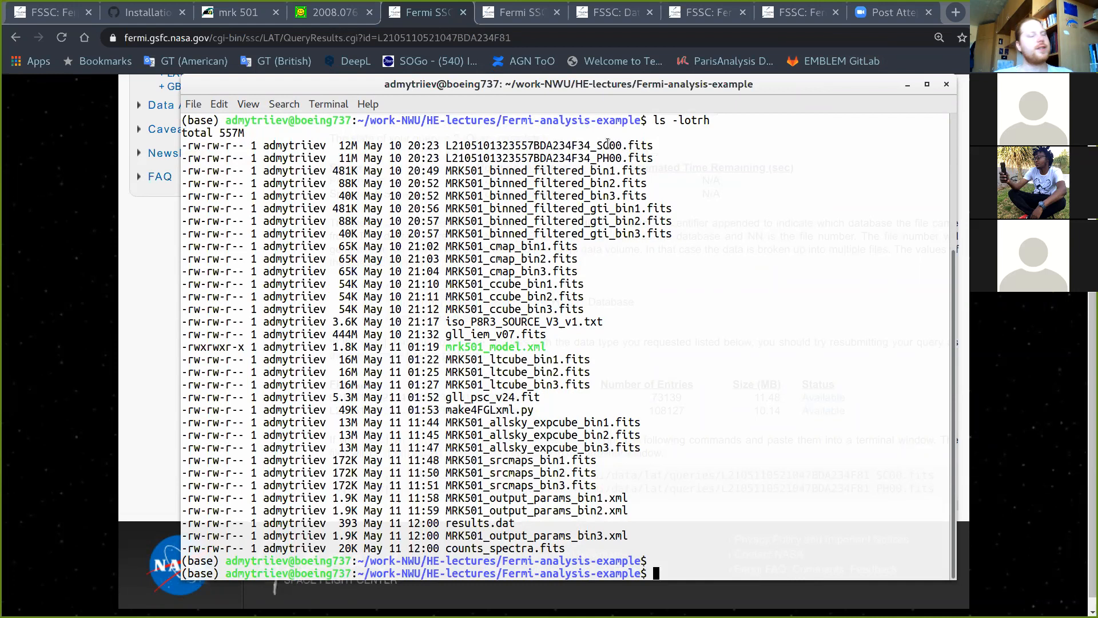
drag(597, 158, 609, 158)
click(717, 156)
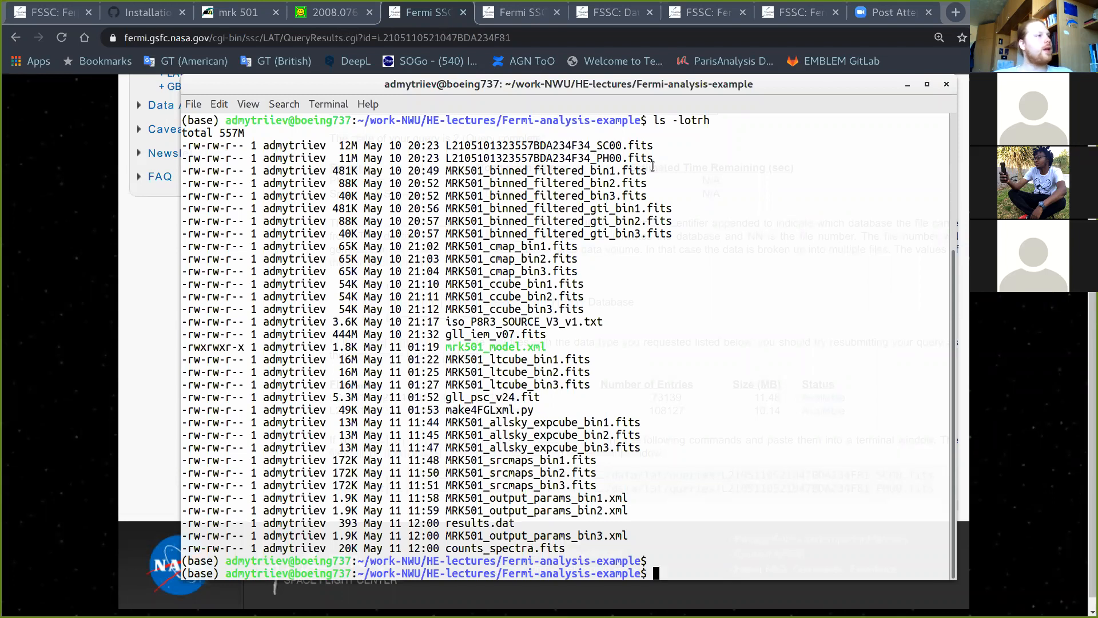
key(Return)
key(Return)
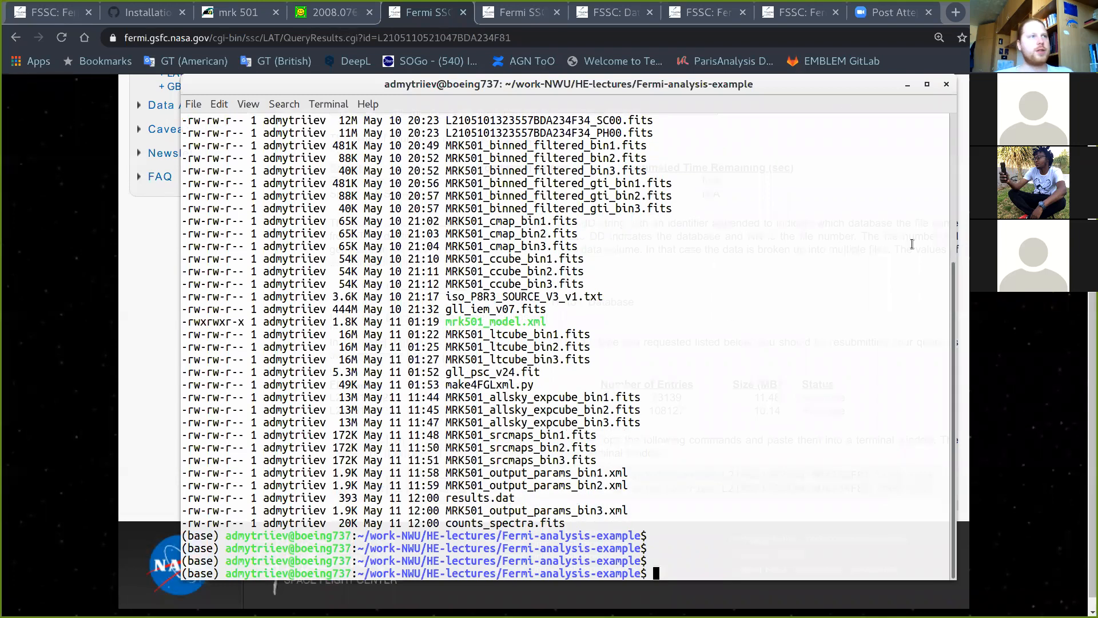
click(903, 84)
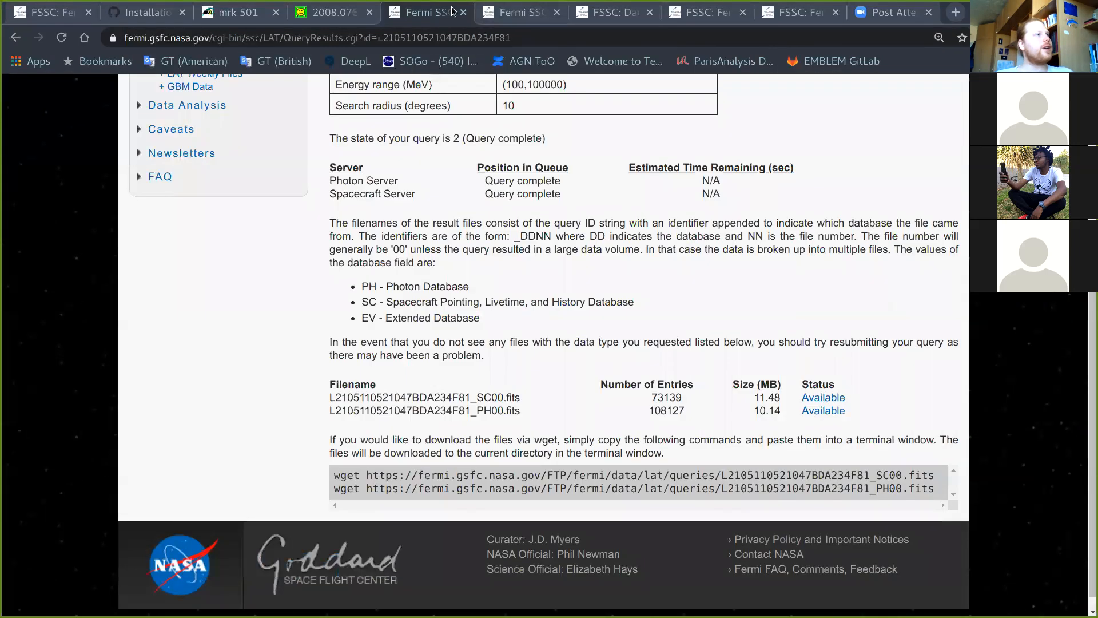
click(463, 12)
scroll(848, 404, down, 1)
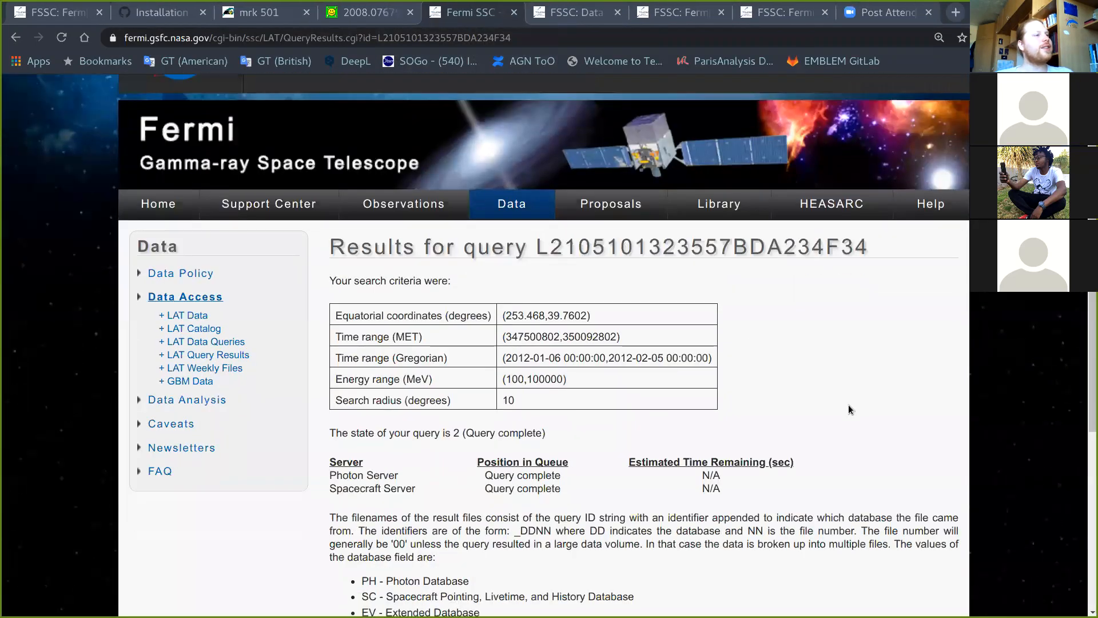
key(super)
click(886, 430)
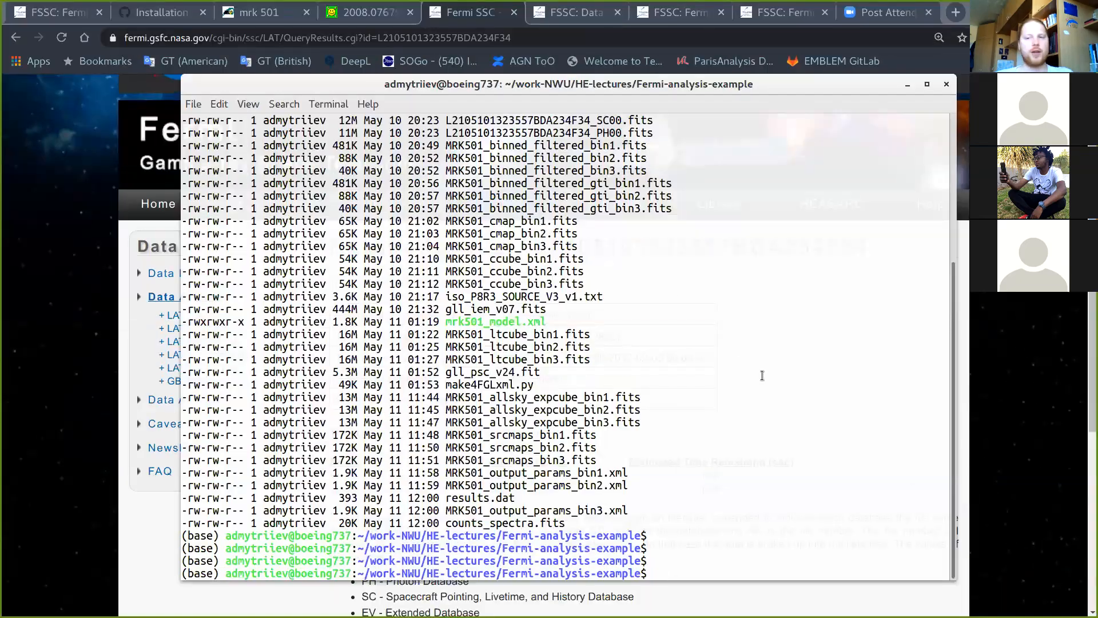
key(Return)
scroll(627, 183, up, 1)
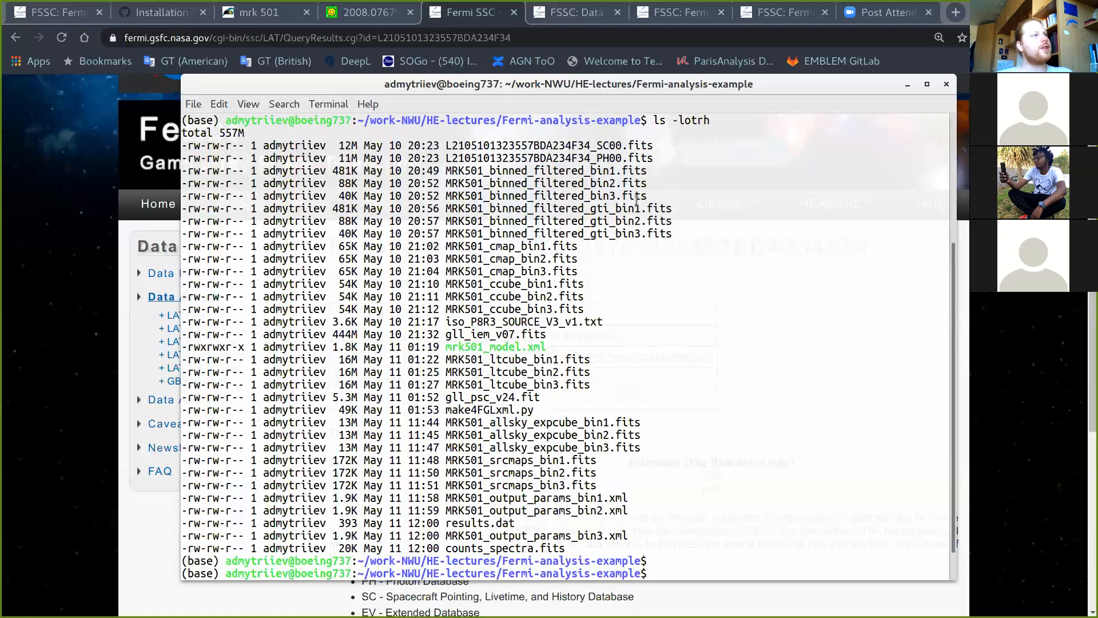
drag(625, 146, 656, 152)
click(677, 155)
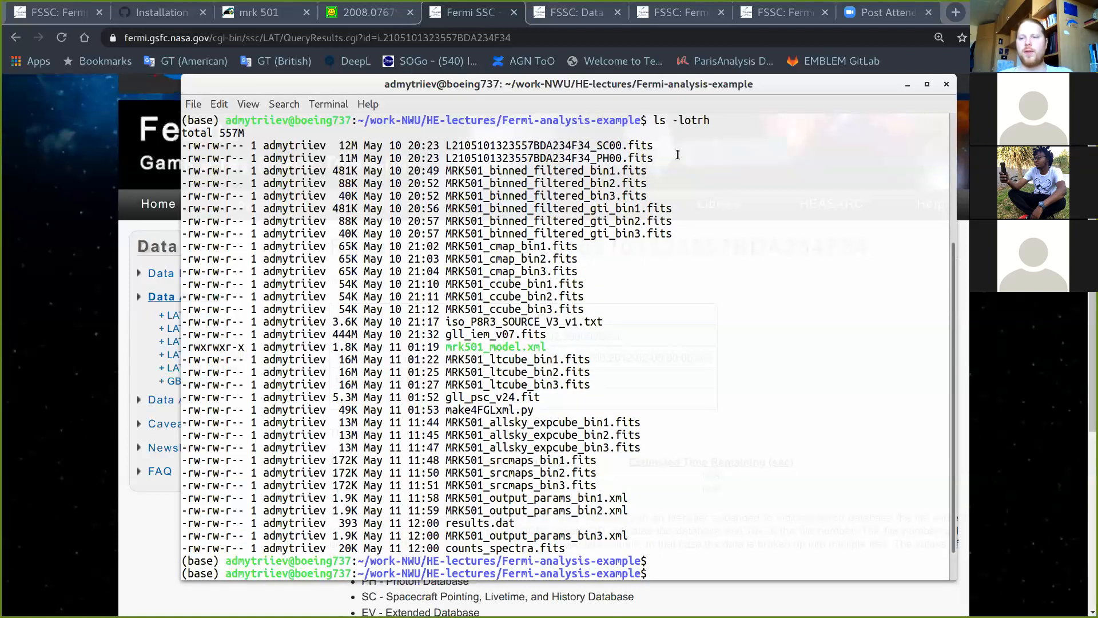
key(Return)
key(Return)
key(Return)
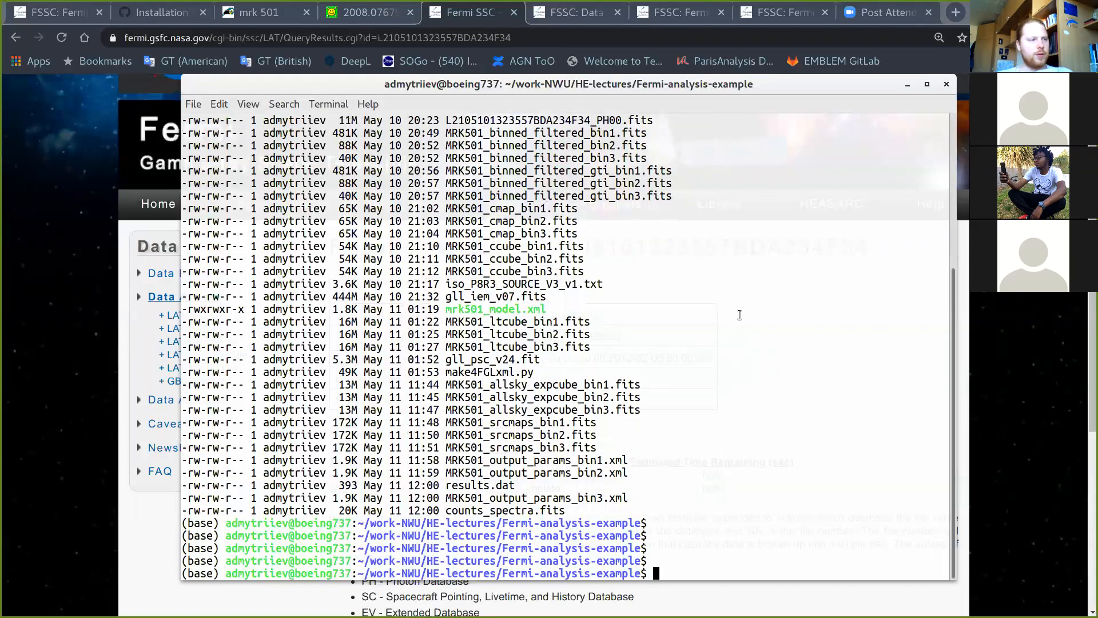
text(fv)
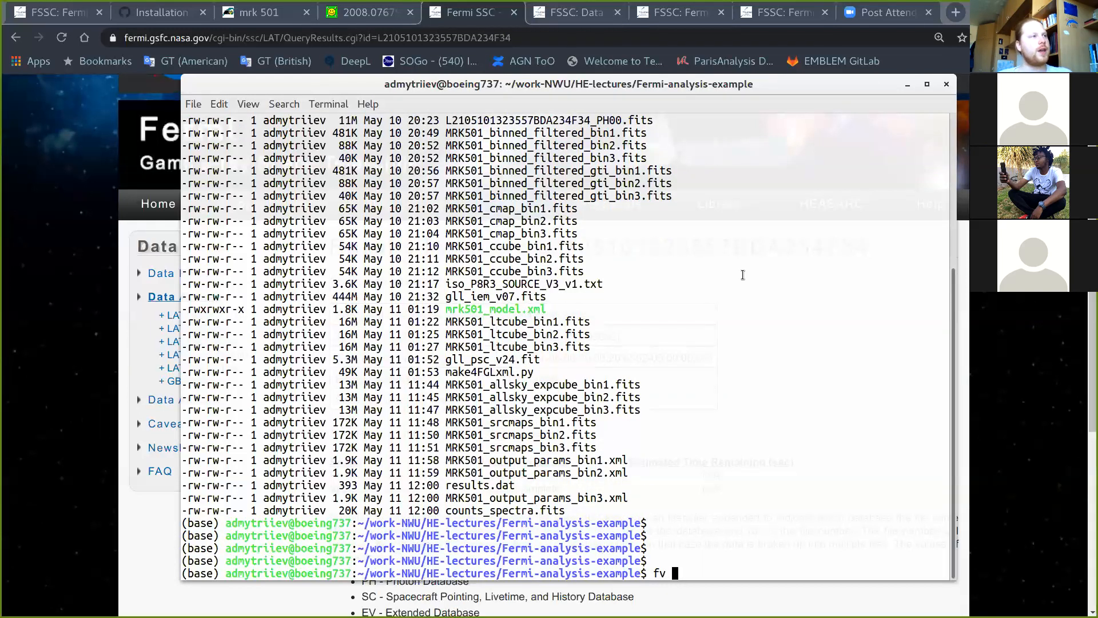
scroll(722, 264, up, 2)
drag(445, 183, 653, 182)
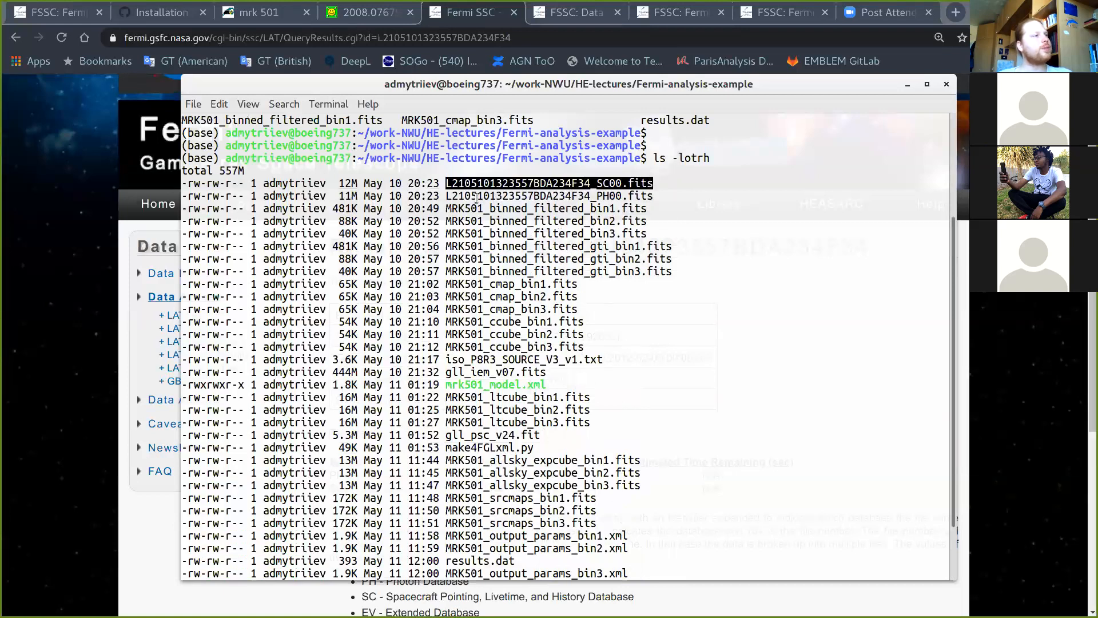
drag(445, 196, 654, 197)
key(ctrl+c)
click(723, 252)
text(fv)
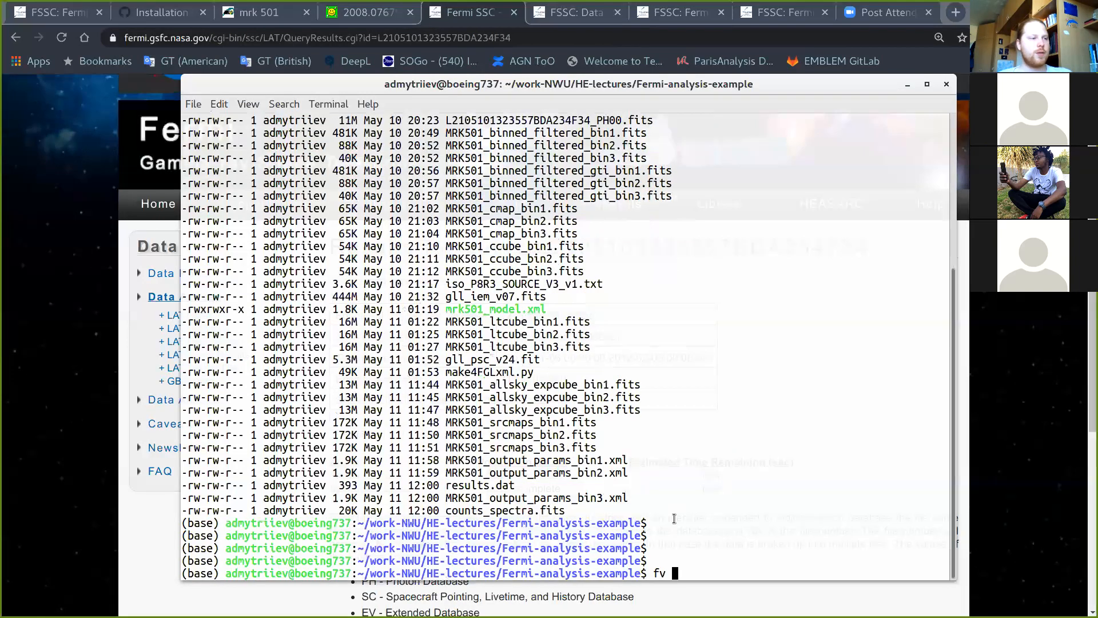
middle_click(679, 550)
text(&)
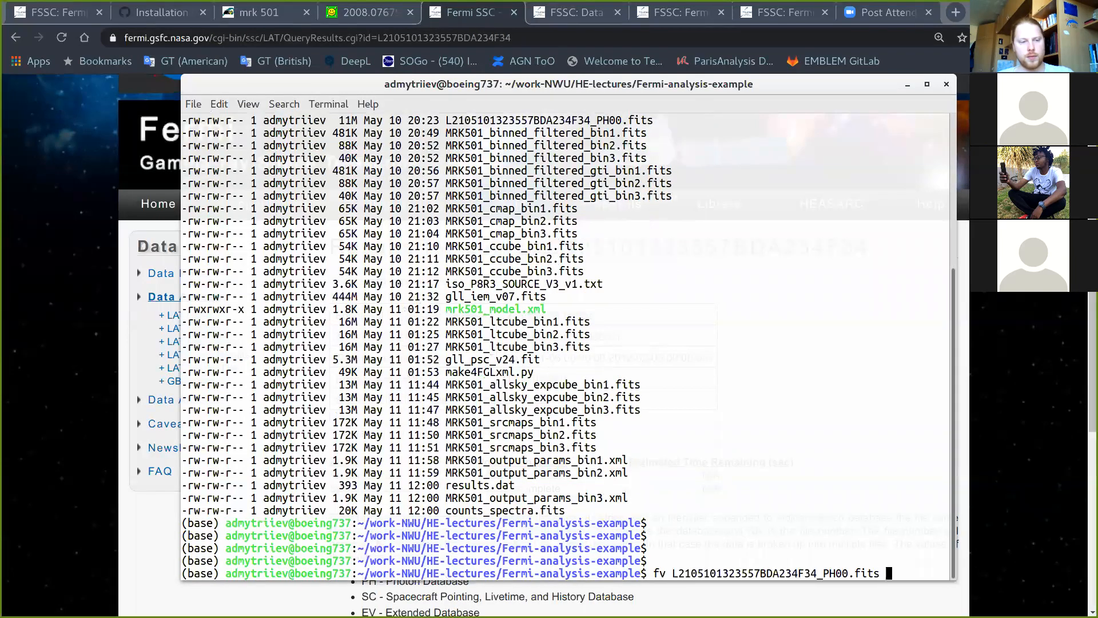
key(Return)
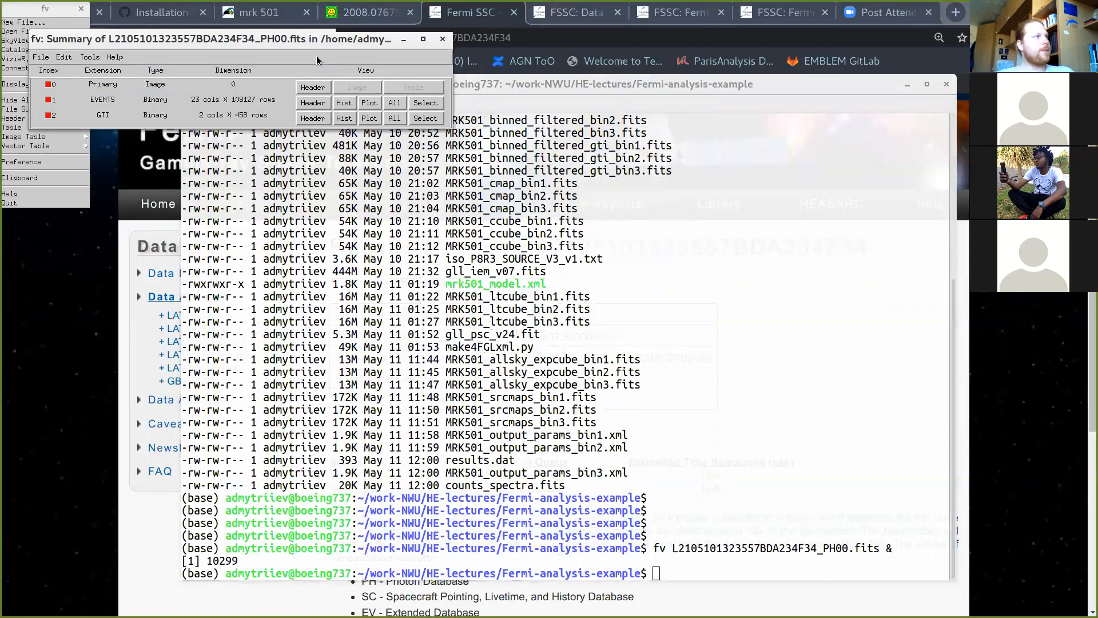
drag(299, 42, 532, 81)
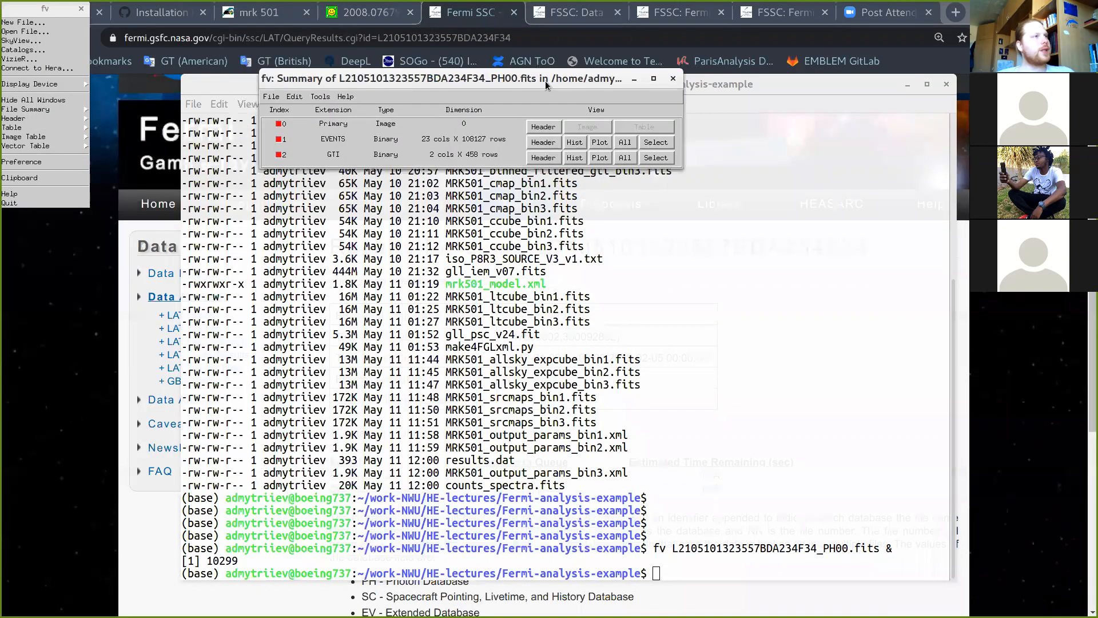
click(651, 77)
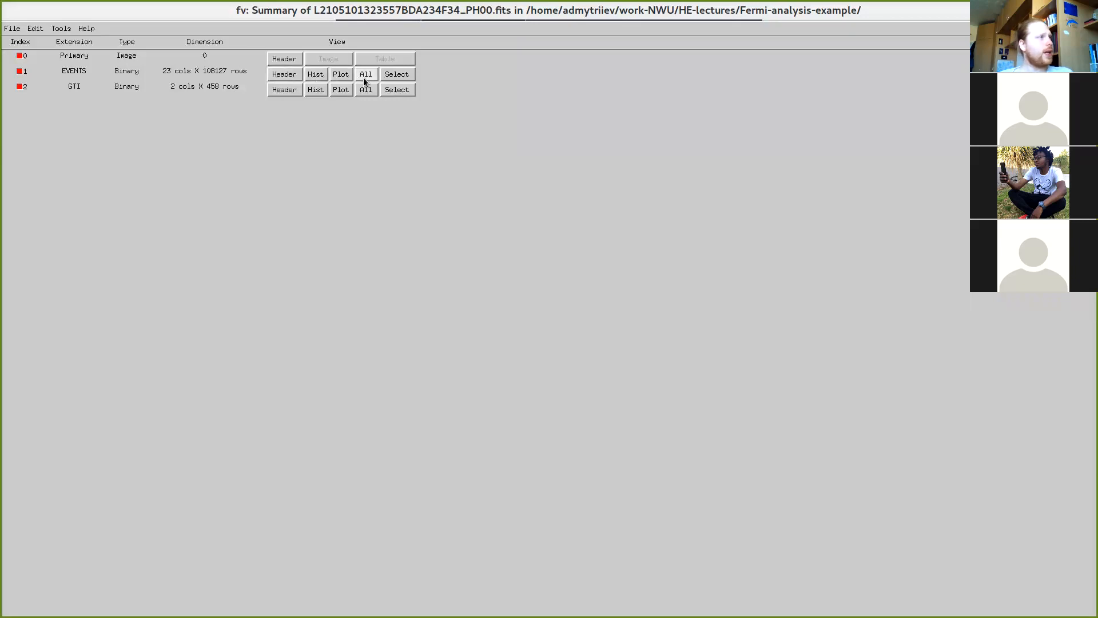
Step: Open the header of the EVENTS extension in an enlarged window, view its keywords, and put it out of the way
click(293, 68)
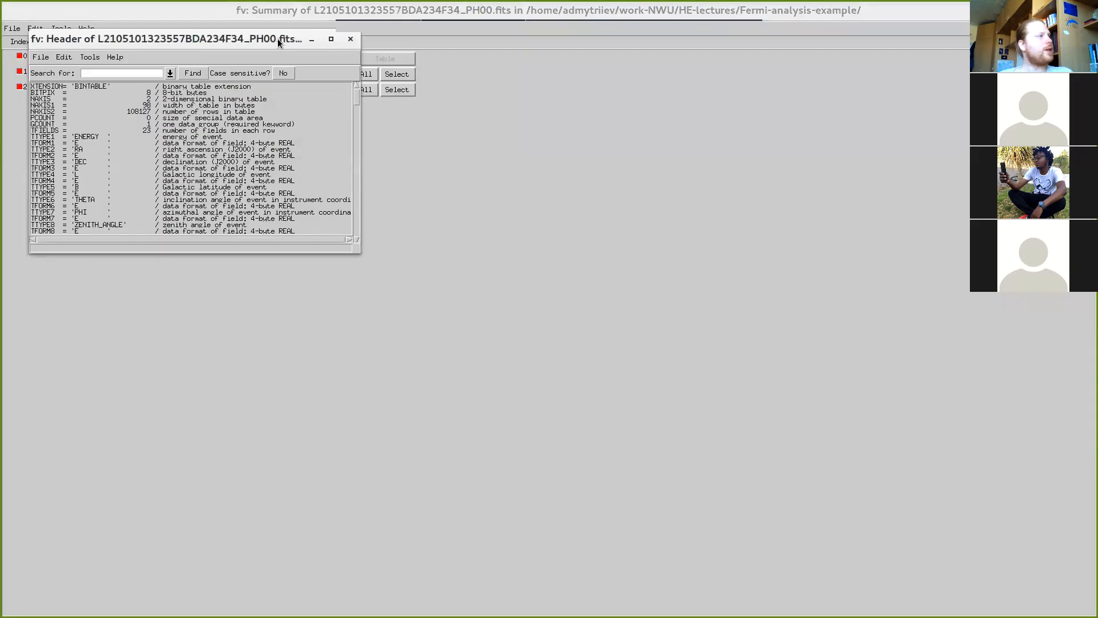
drag(278, 41, 256, 26)
drag(332, 236, 498, 533)
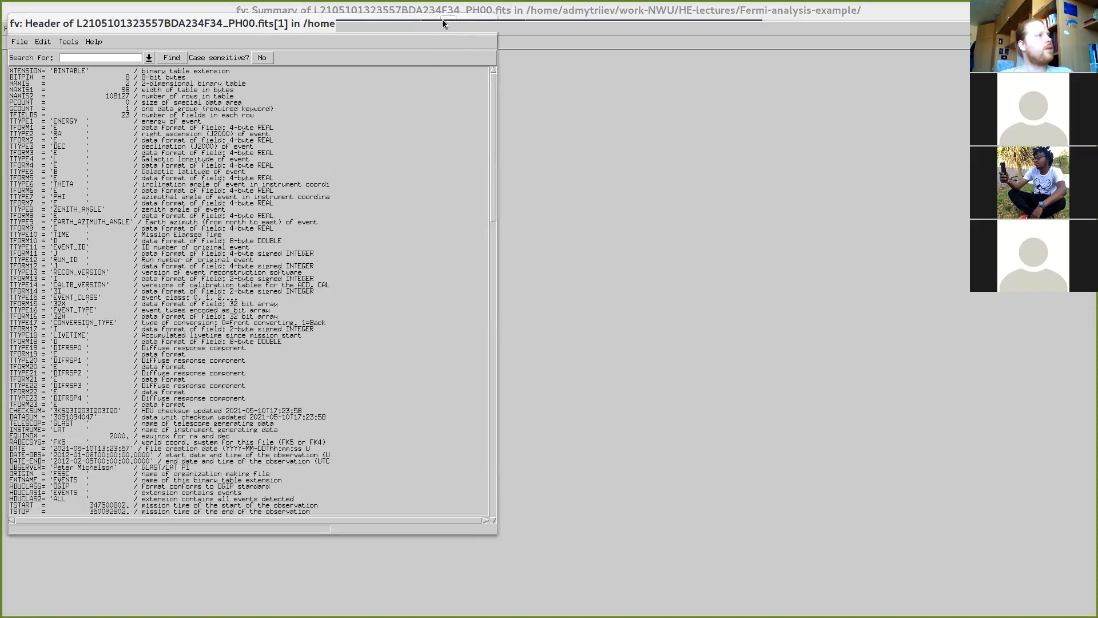
drag(442, 23, 422, 28)
click(447, 34)
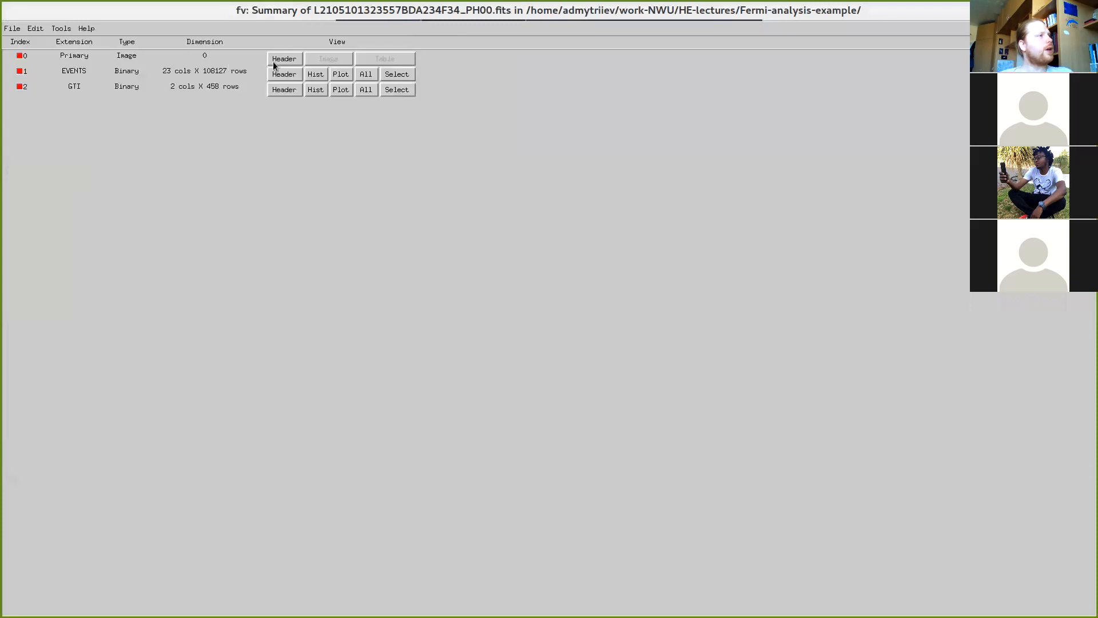
Step: Show all columns of the EVENTS table in a maximized window and place the EVENTS header over it to compare column descriptions
click(363, 79)
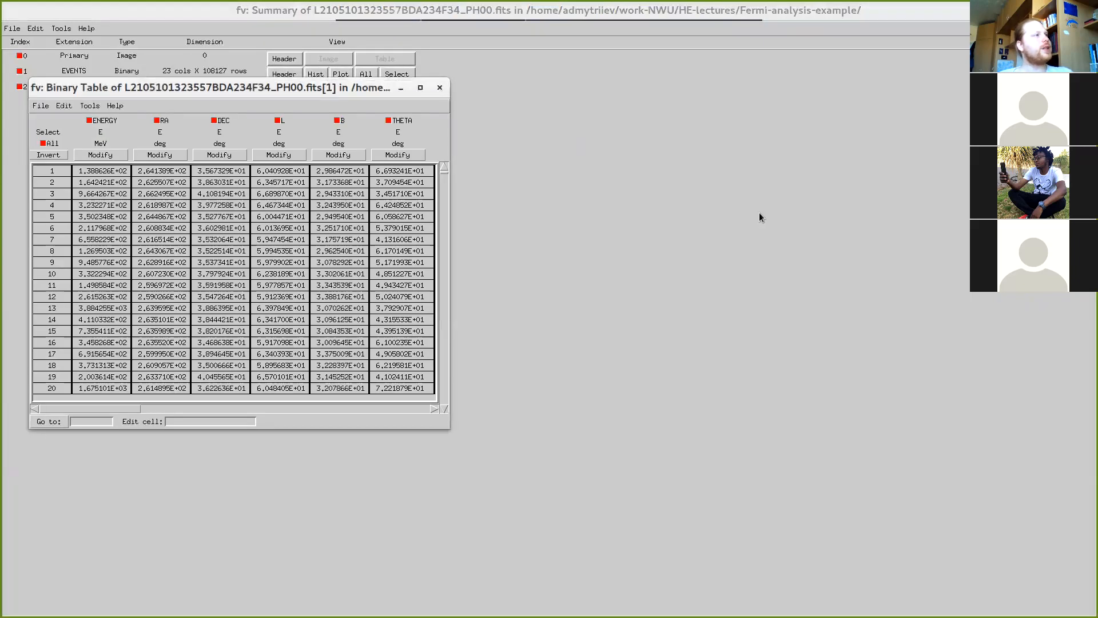
click(420, 89)
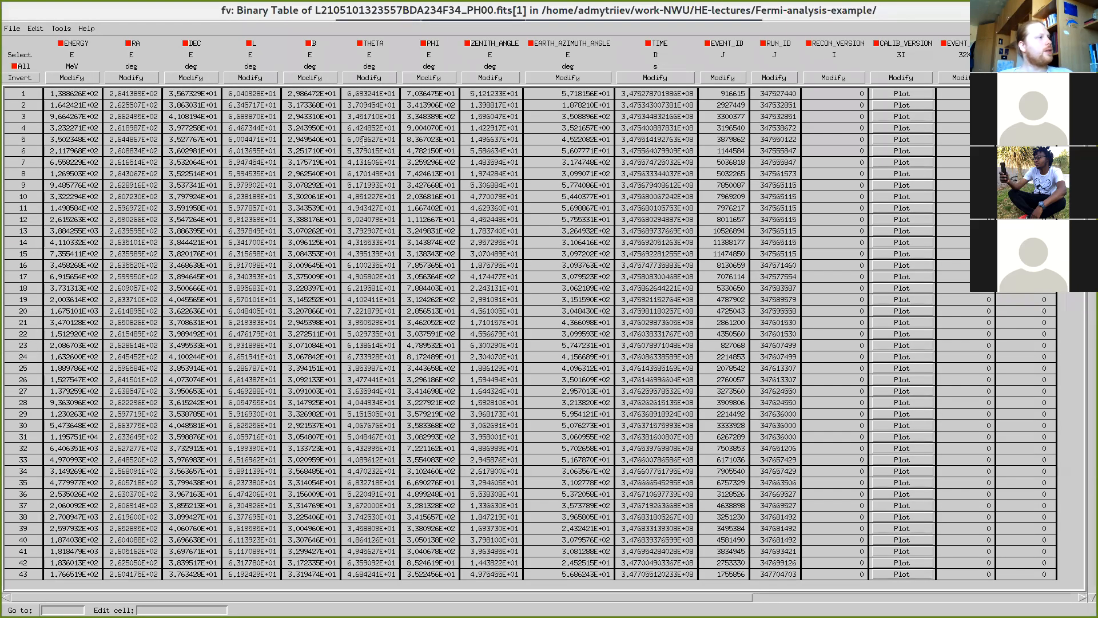
key(super)
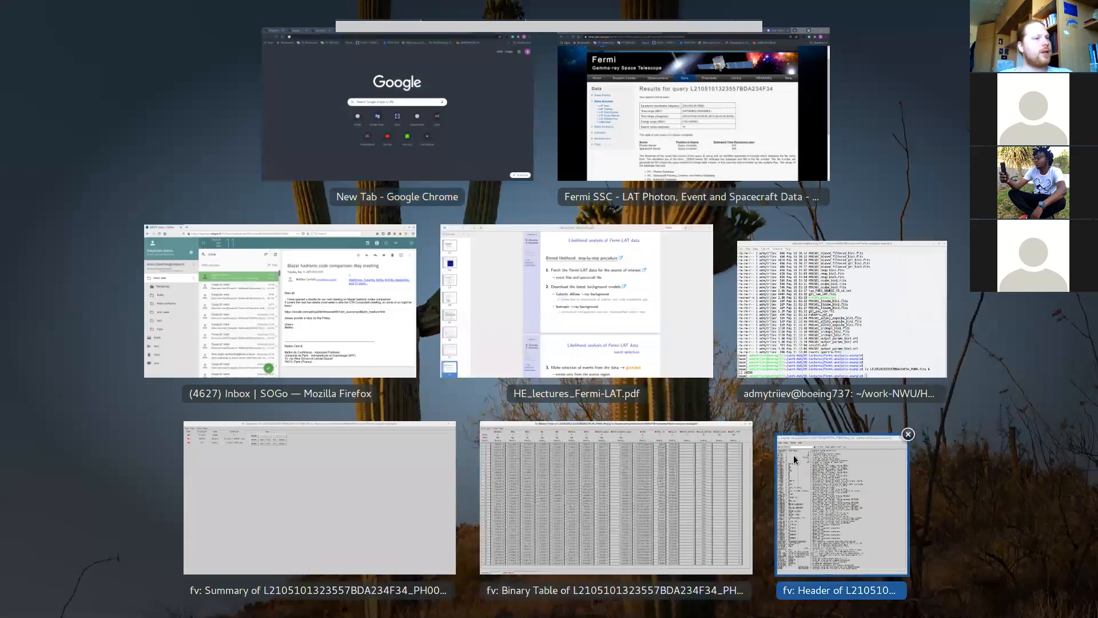
click(794, 455)
drag(350, 34, 892, 81)
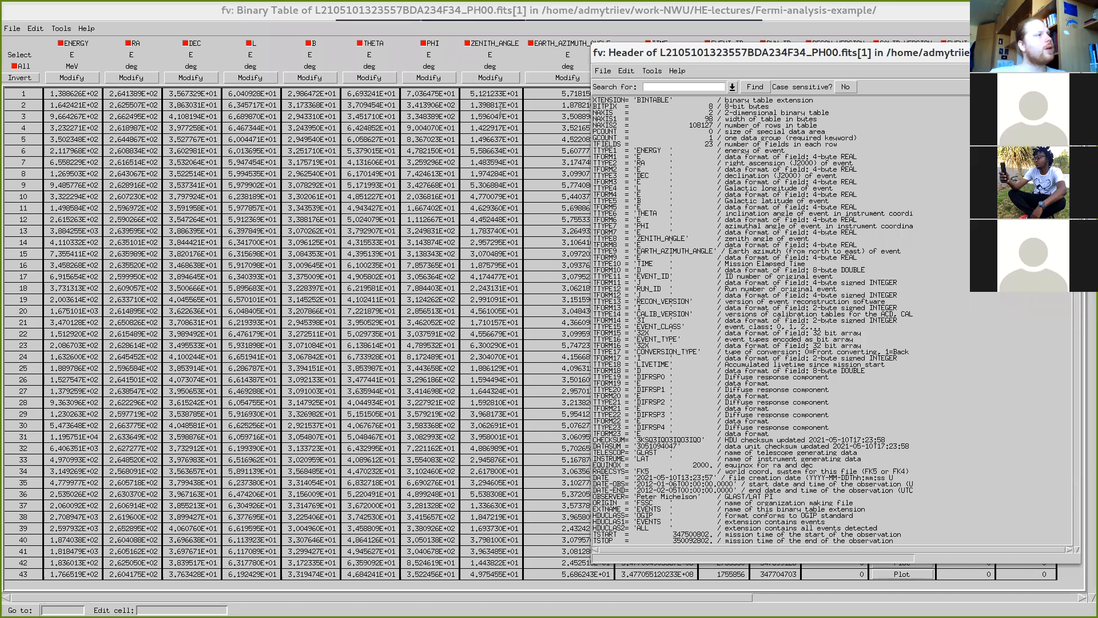
drag(664, 55, 330, 370)
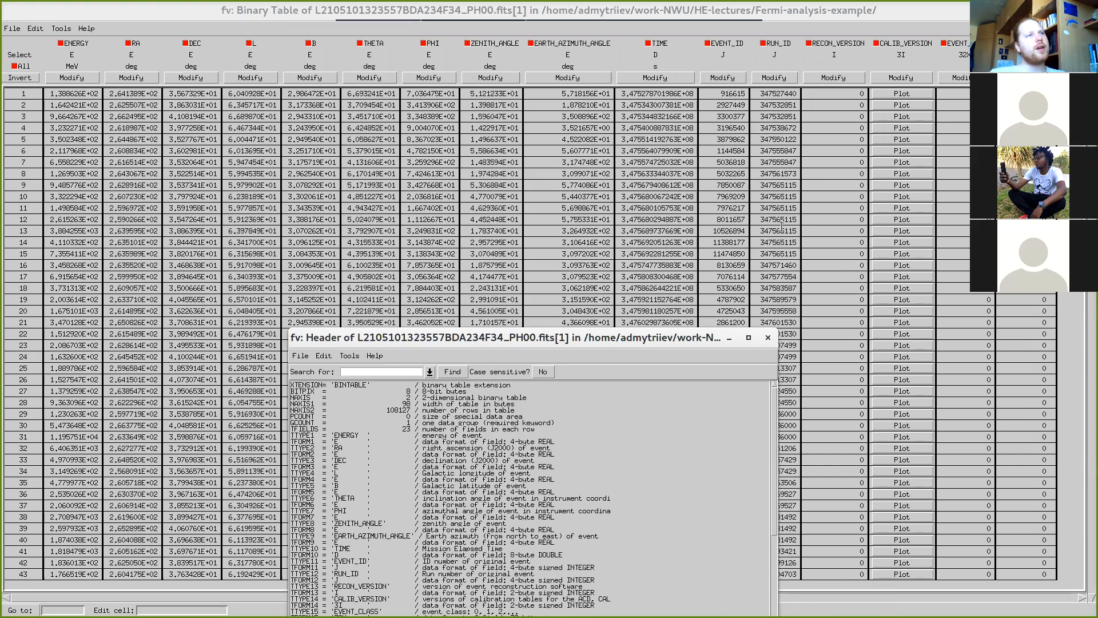
drag(604, 337, 724, 313)
drag(796, 235, 899, 73)
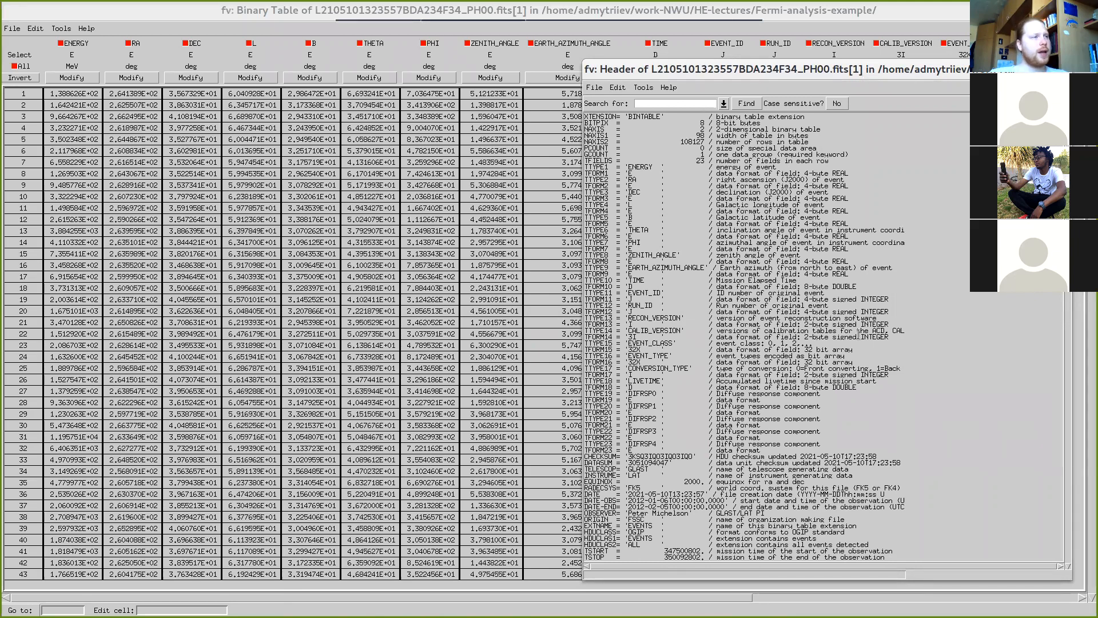
Step: Close the EVENTS header, the binary table and the file summary, and quit fv
click(1062, 69)
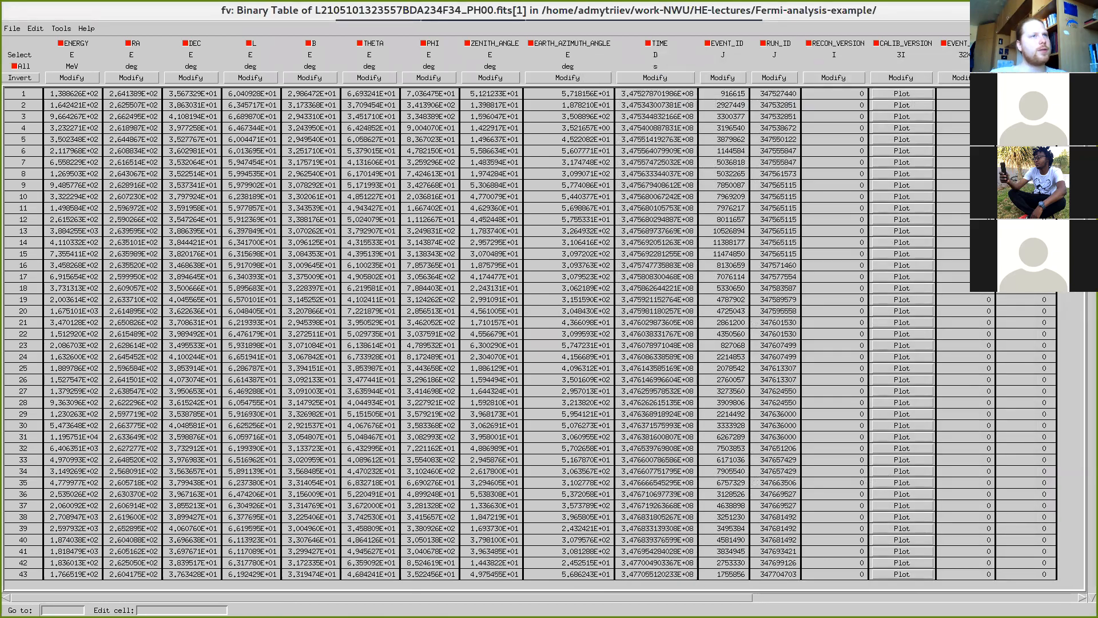
drag(1092, 100, 801, 7)
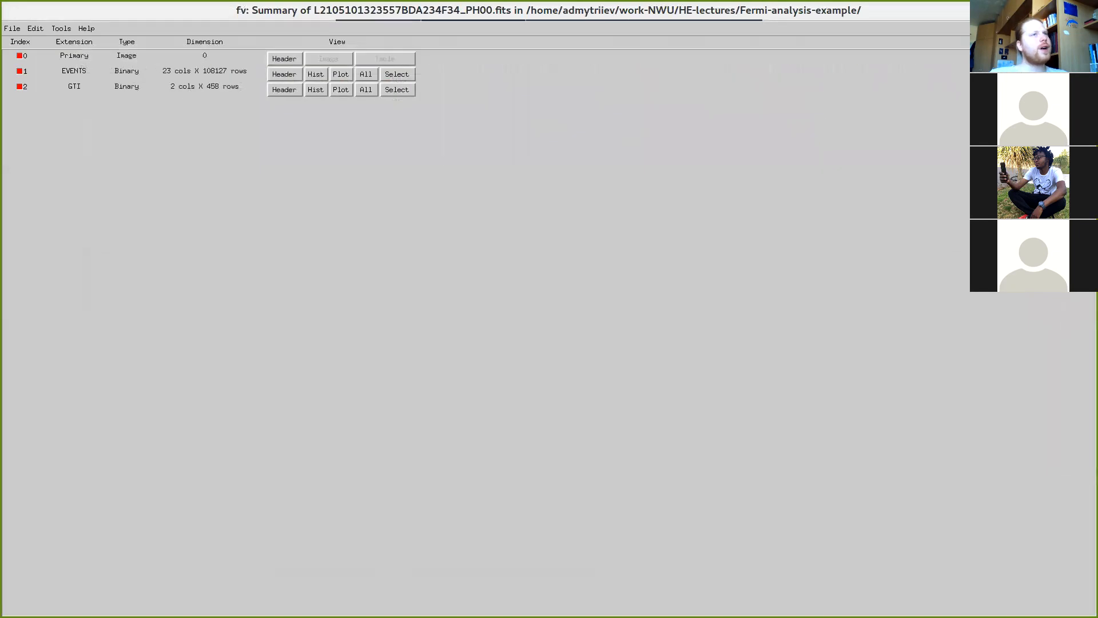
click(1087, 11)
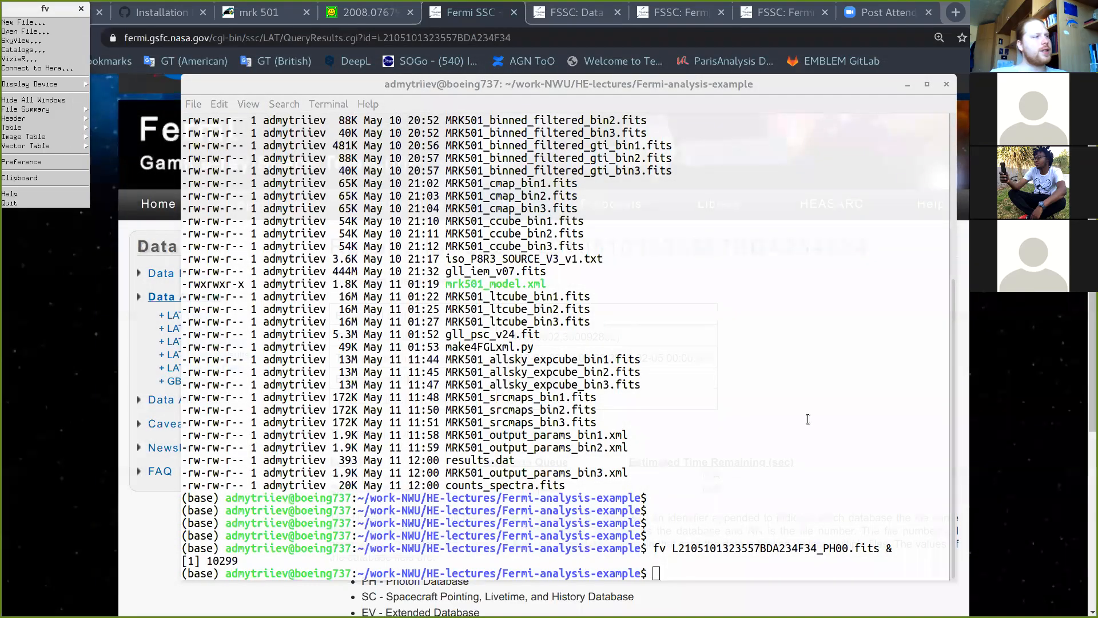
click(81, 9)
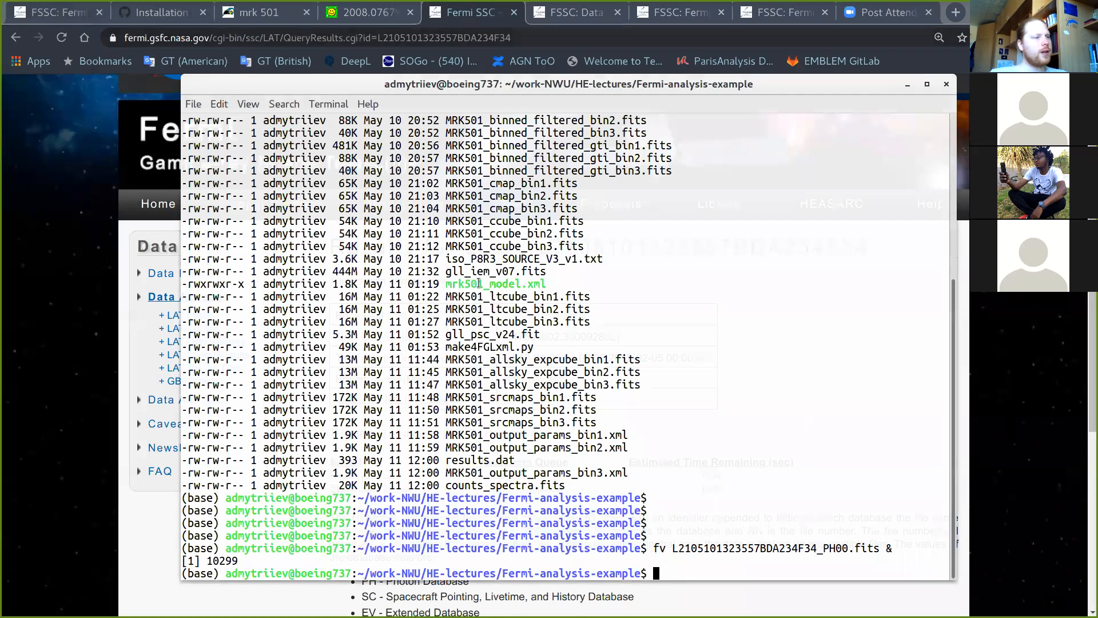
key(Return)
key(Return)
key(Up)
key(Left)
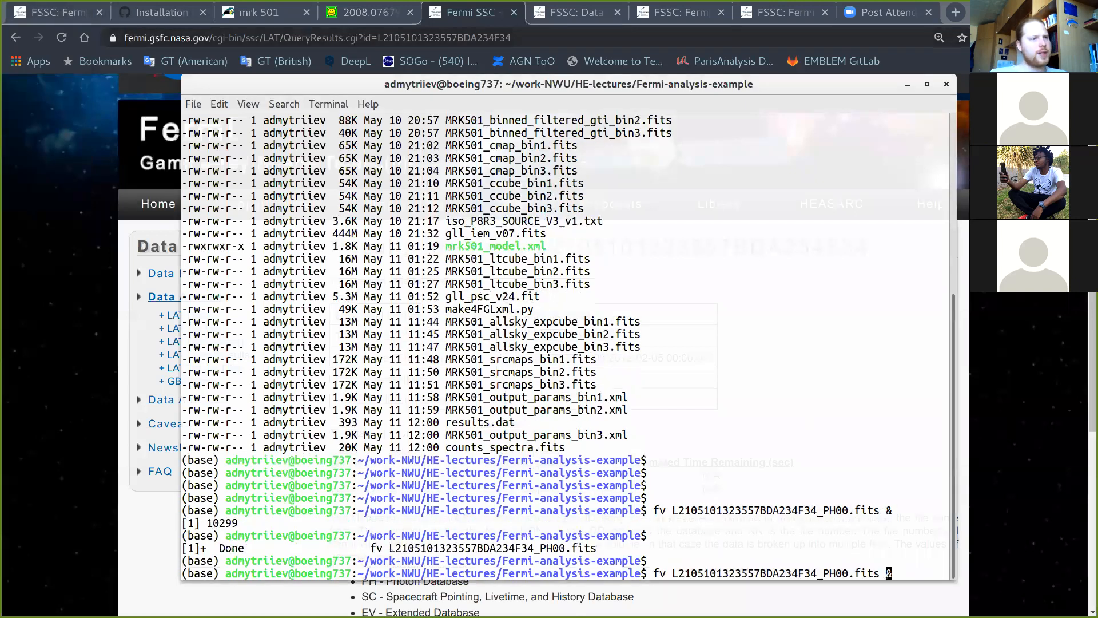
key(Right)
key(BackSpace)
key(BackSpace)
key(BackSpace)
key(BackSpace)
key(BackSpace)
key(BackSpace)
key(BackSpace)
key(BackSpace)
key(BackSpace)
key(BackSpace)
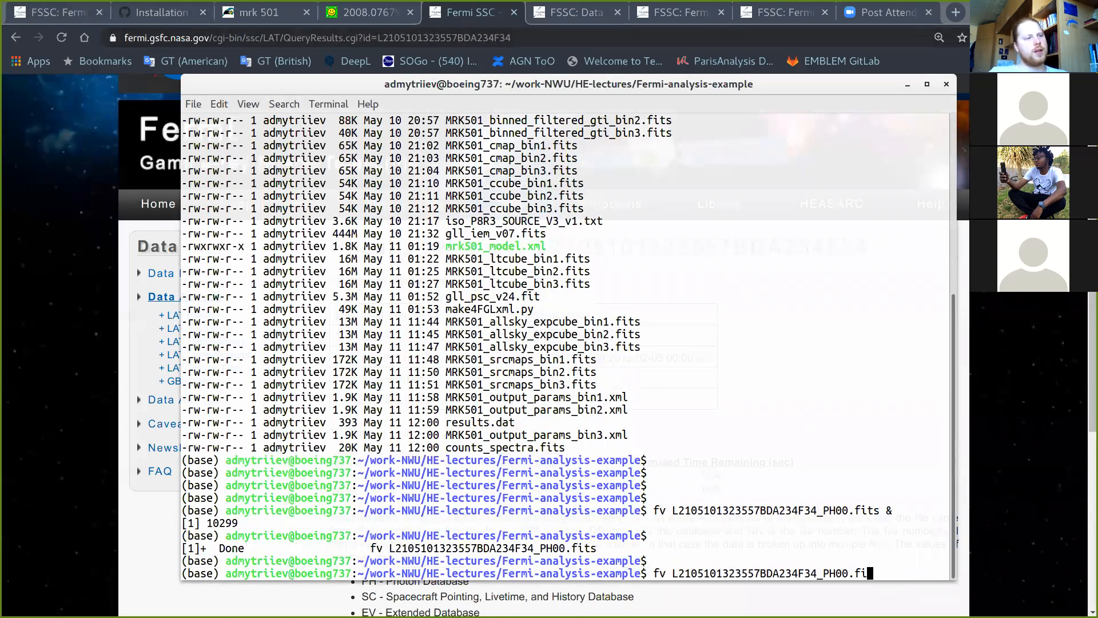
key(BackSpace)
text(SC)
key(Tab)
text(&)
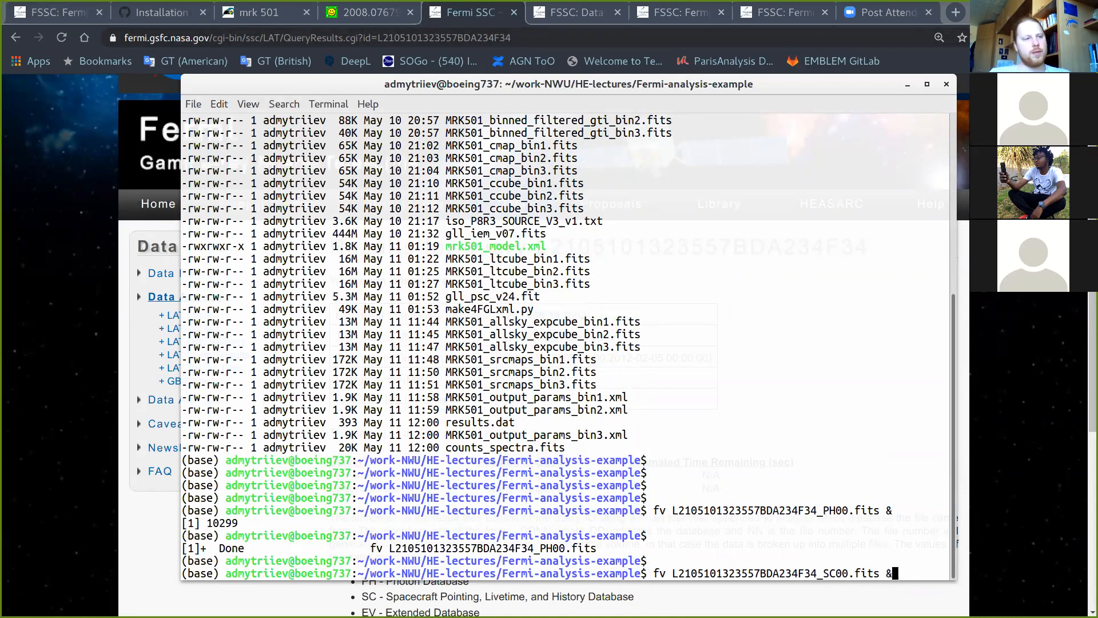
key(Return)
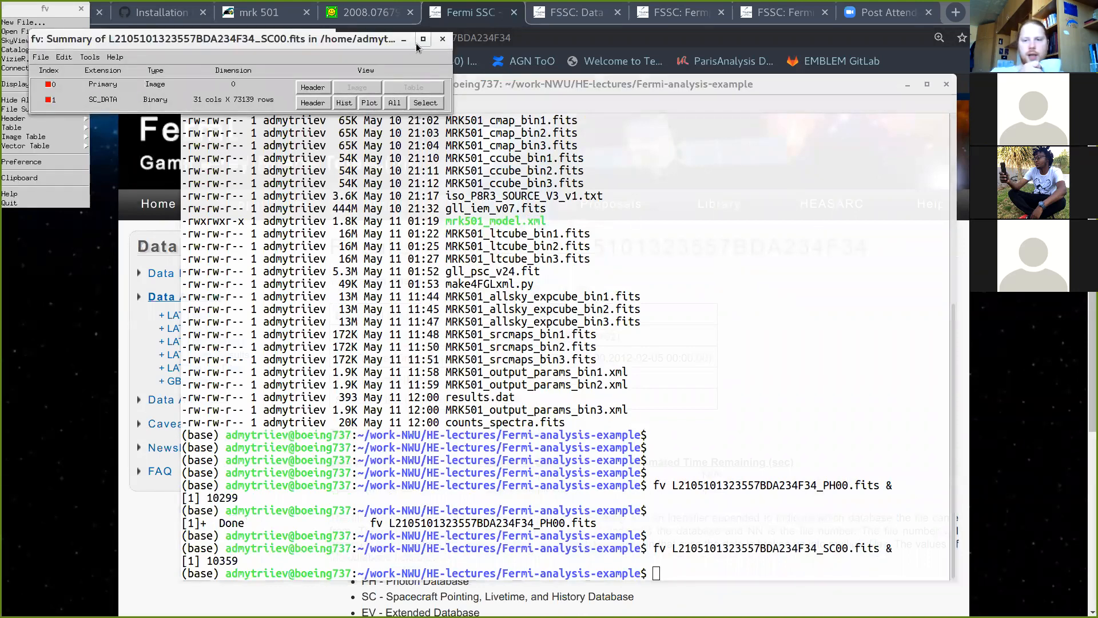
mouse_move(1097, 616)
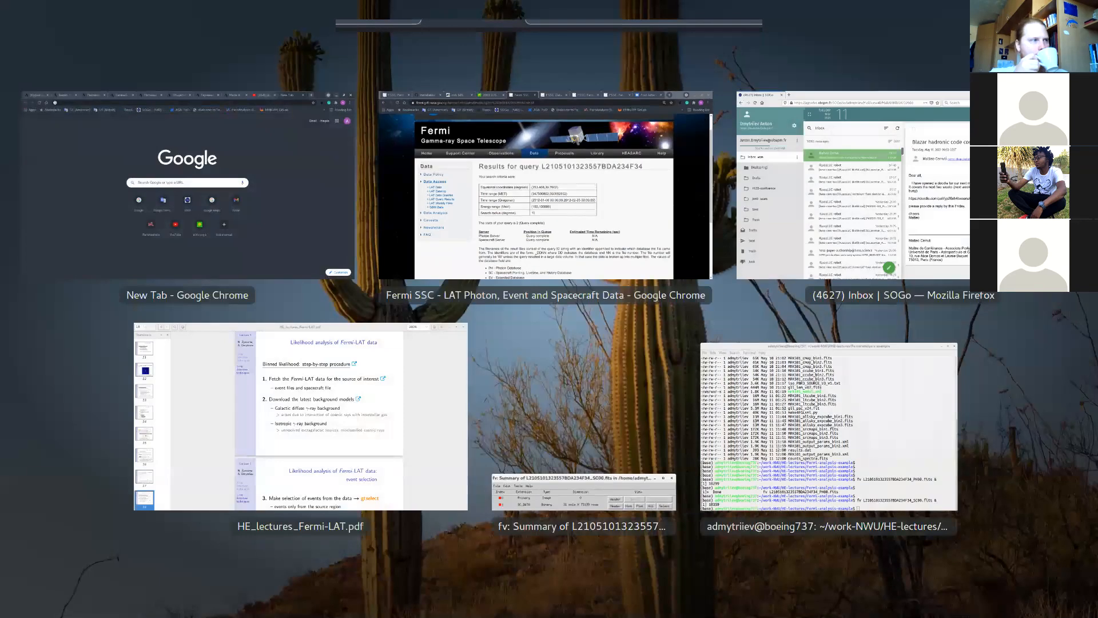
key(Escape)
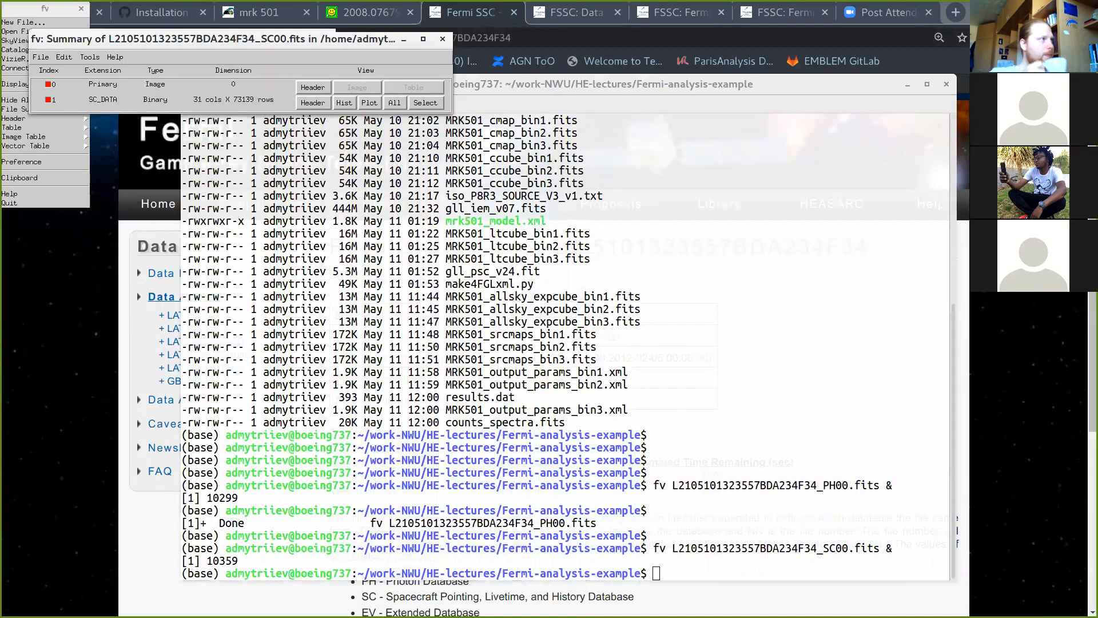
Step: Open the header of the SC_DATA extension in an enlarged window and set the file summary beside it to view the keywords
click(313, 102)
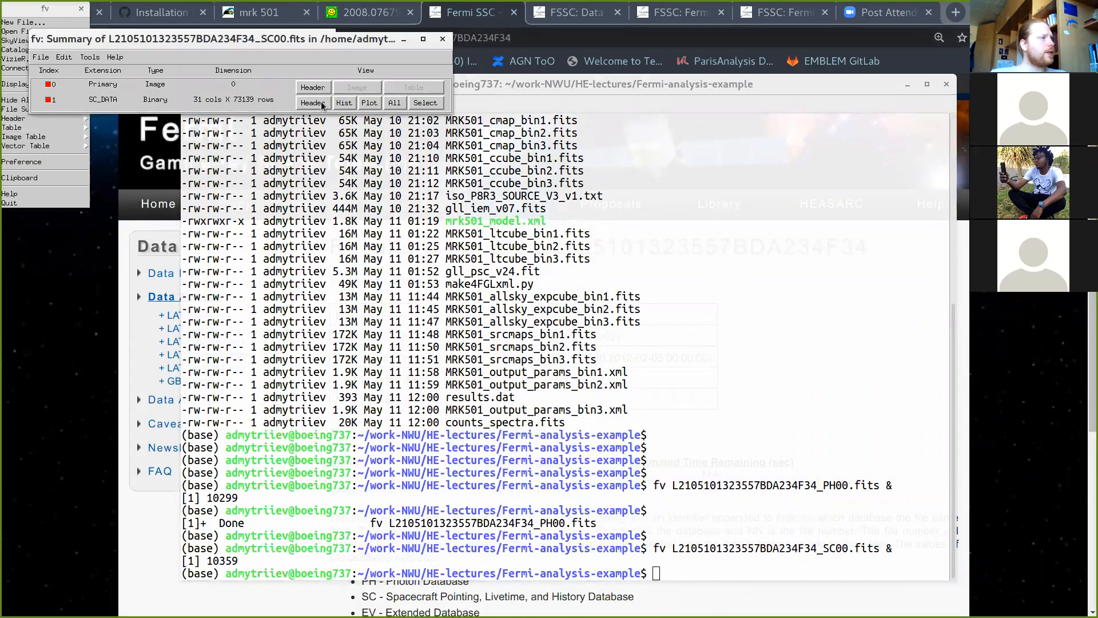
drag(289, 62, 234, 36)
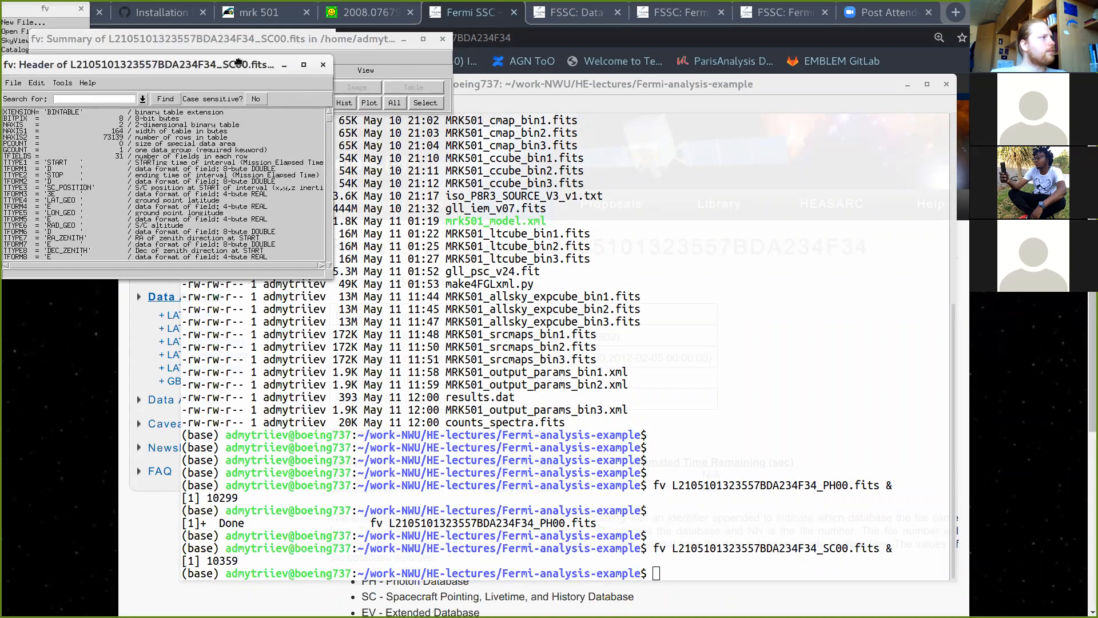
drag(331, 253, 453, 559)
drag(297, 38, 297, 96)
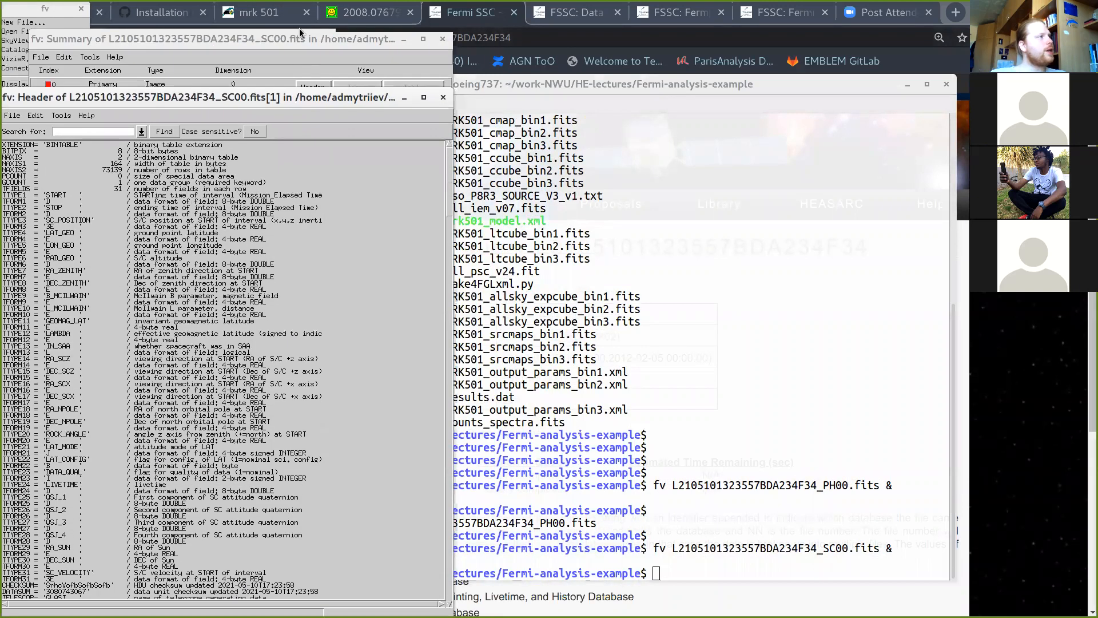
drag(299, 40, 731, 27)
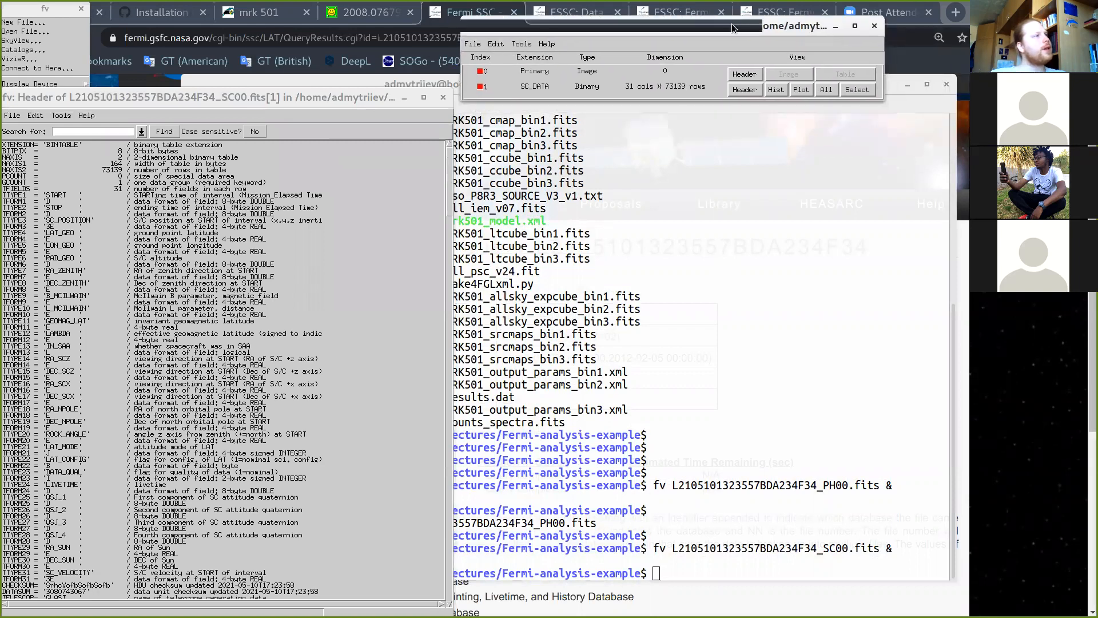
drag(369, 99, 369, 30)
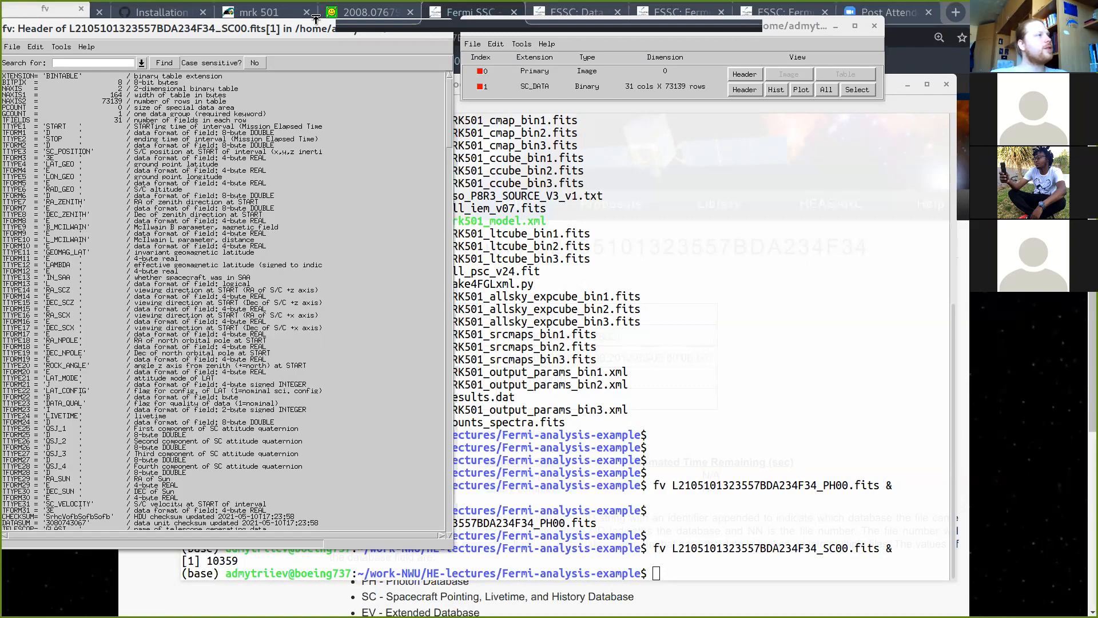
drag(288, 26, 288, 26)
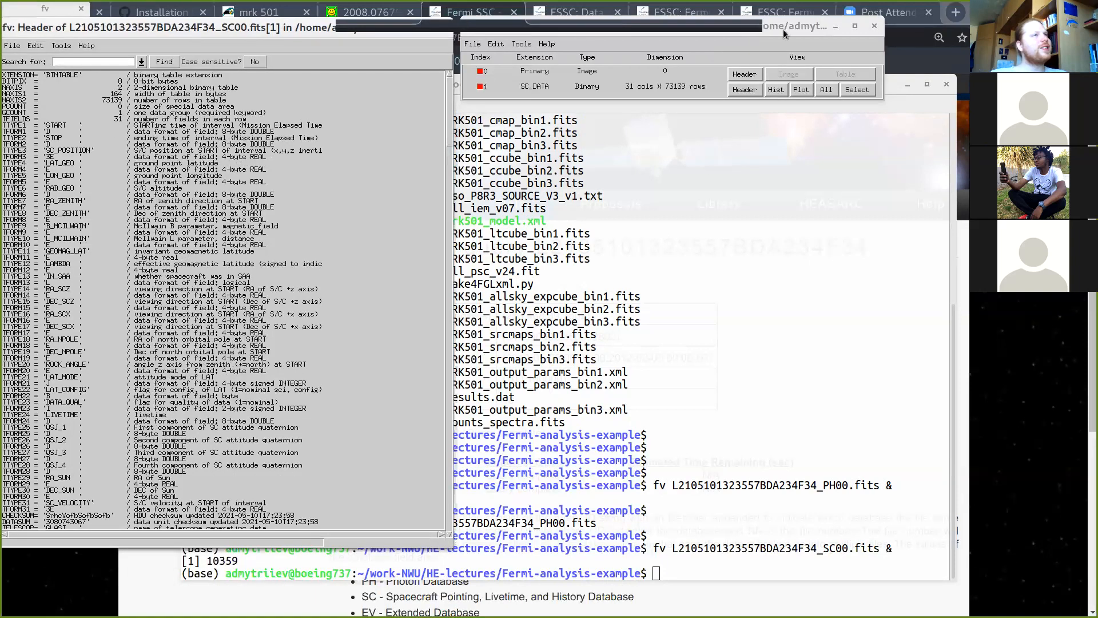
Step: Show all columns of the SC_DATA table in a maximized window and place the SC_DATA header over it to compare column descriptions
click(855, 26)
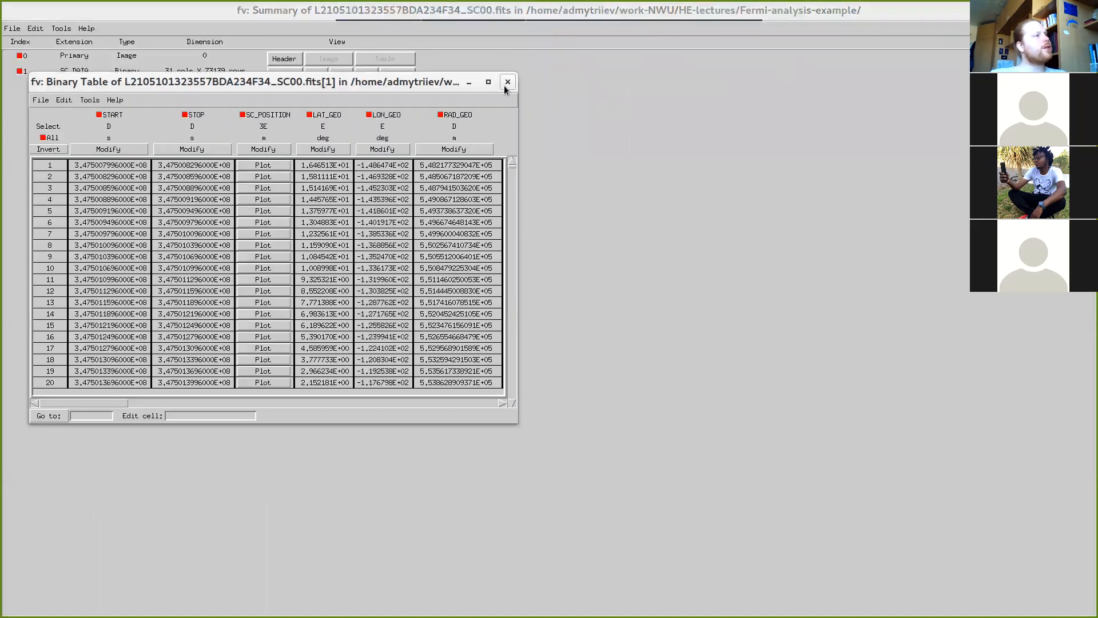
click(488, 84)
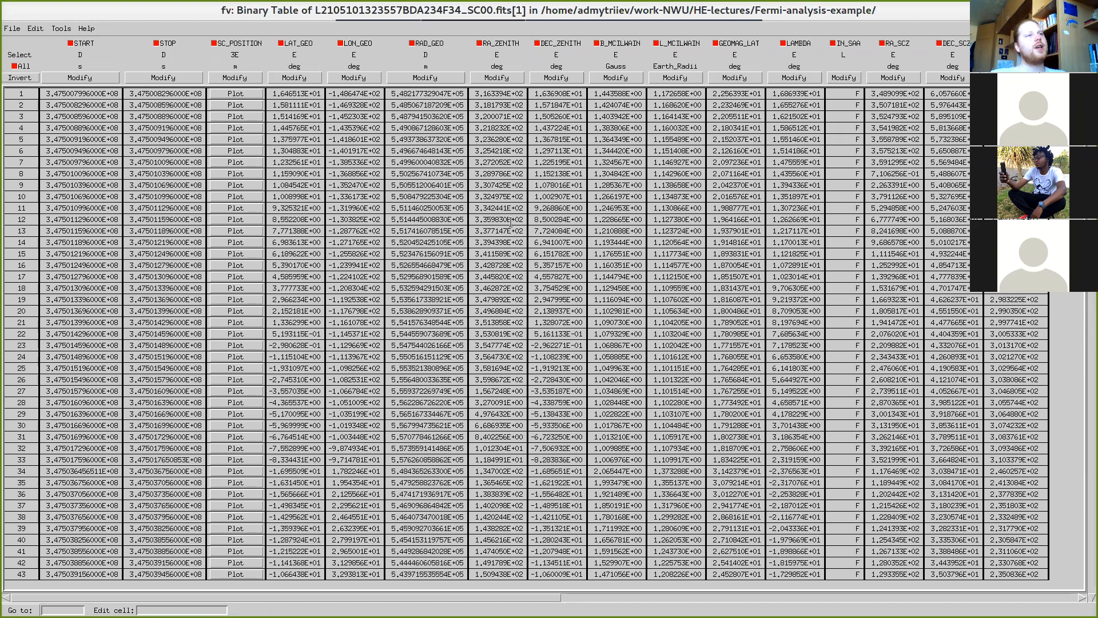
key(super)
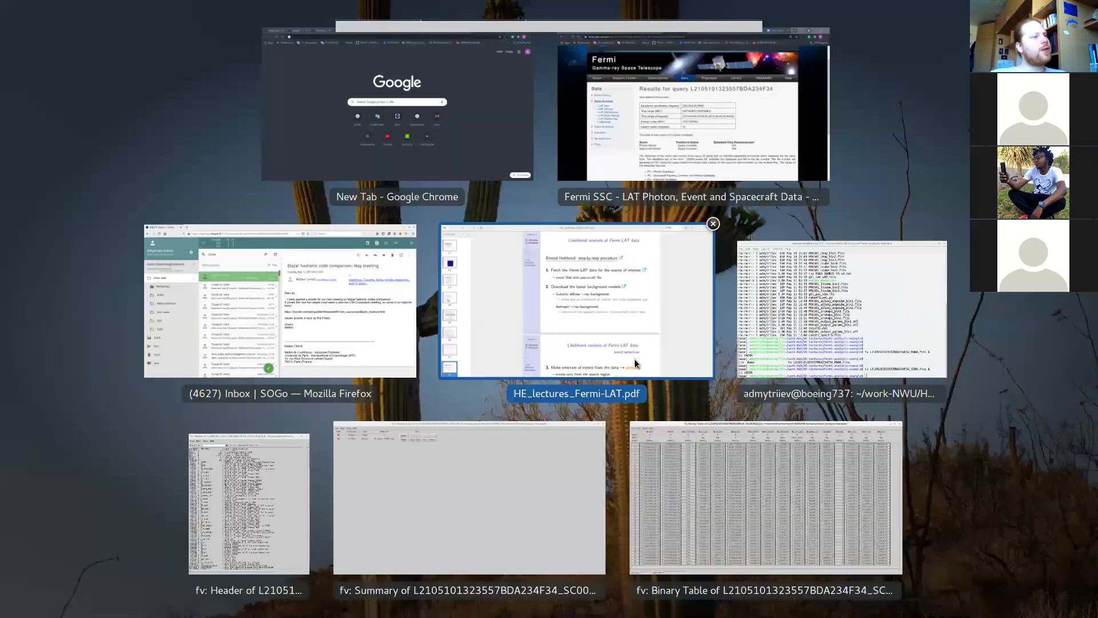
click(272, 482)
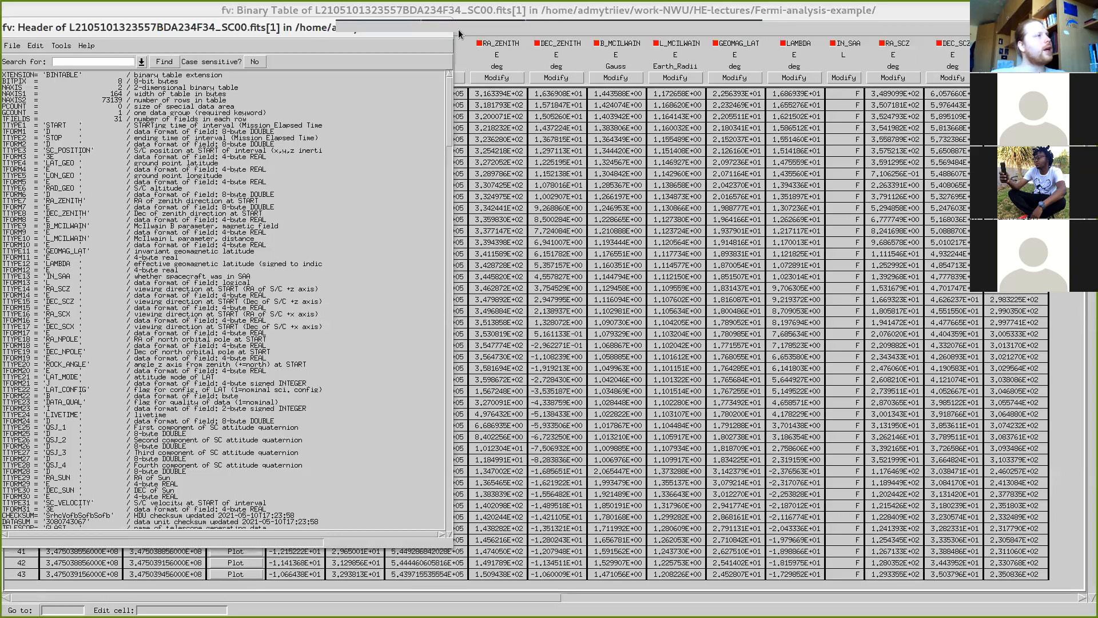
drag(346, 33, 972, 55)
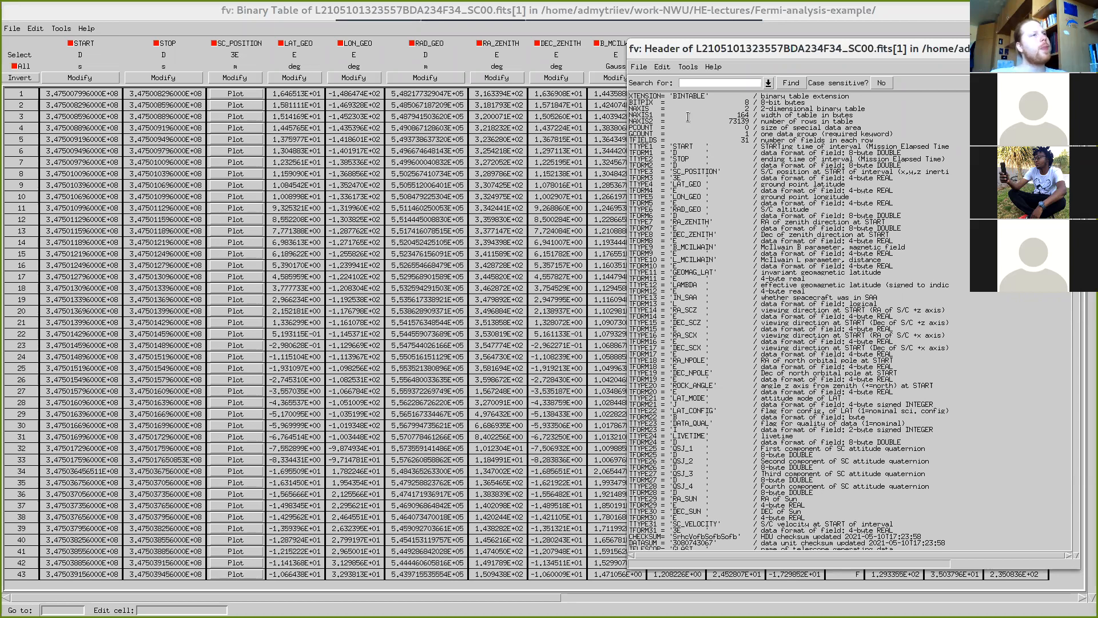
drag(889, 45, 892, 39)
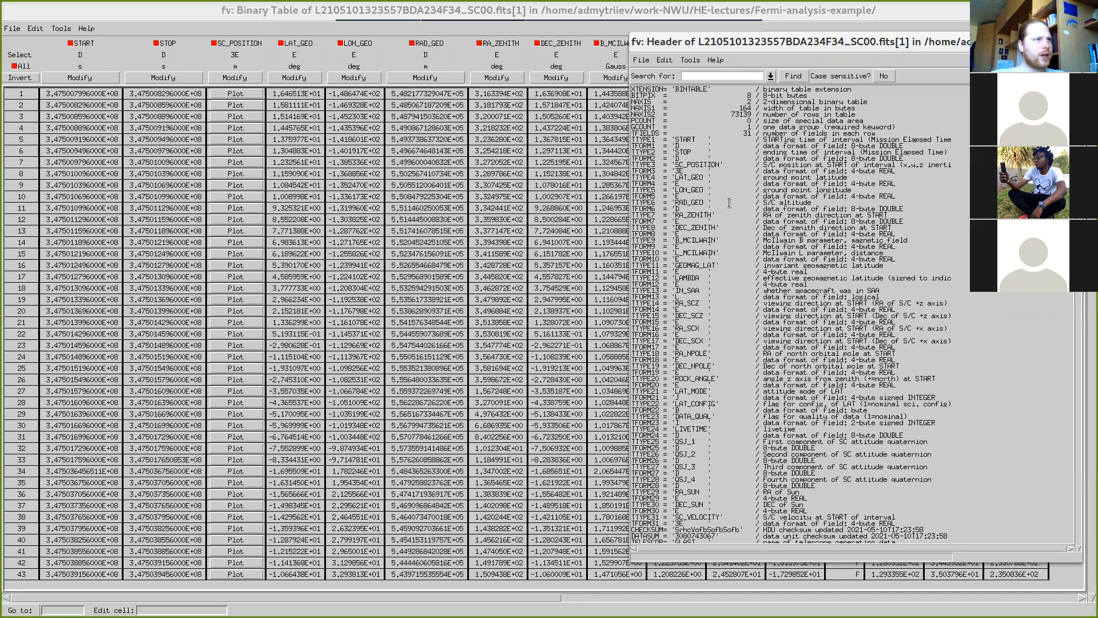
Step: Examine the header entries for RAD_GEO, RA_ZENITH and IN_SAA, moving the header aside to compare with the IN_SAA table column
click(677, 202)
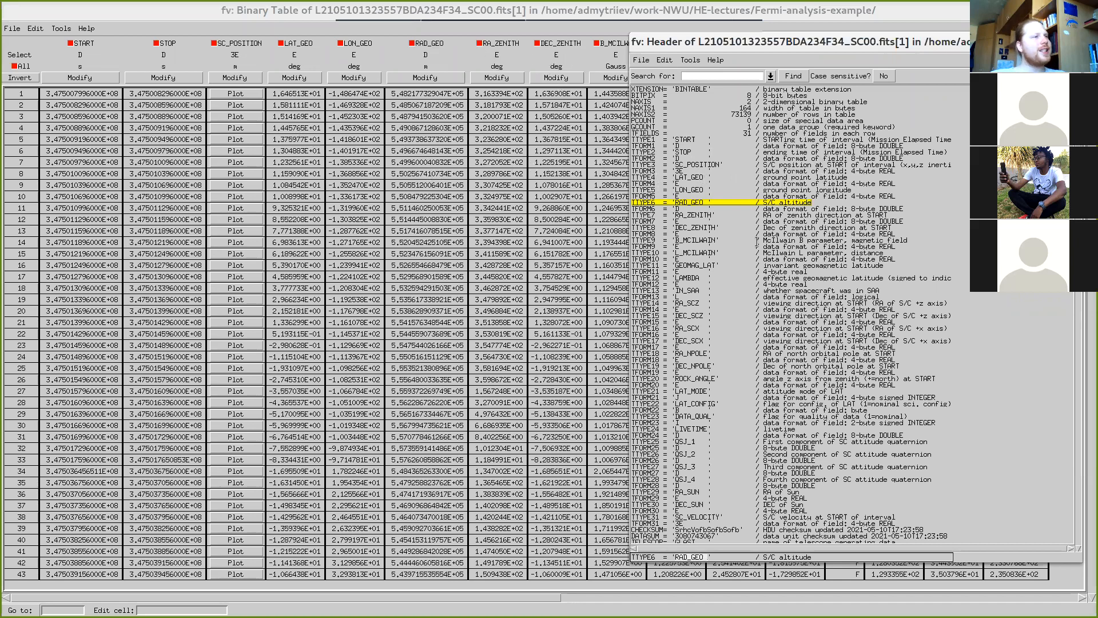
click(714, 215)
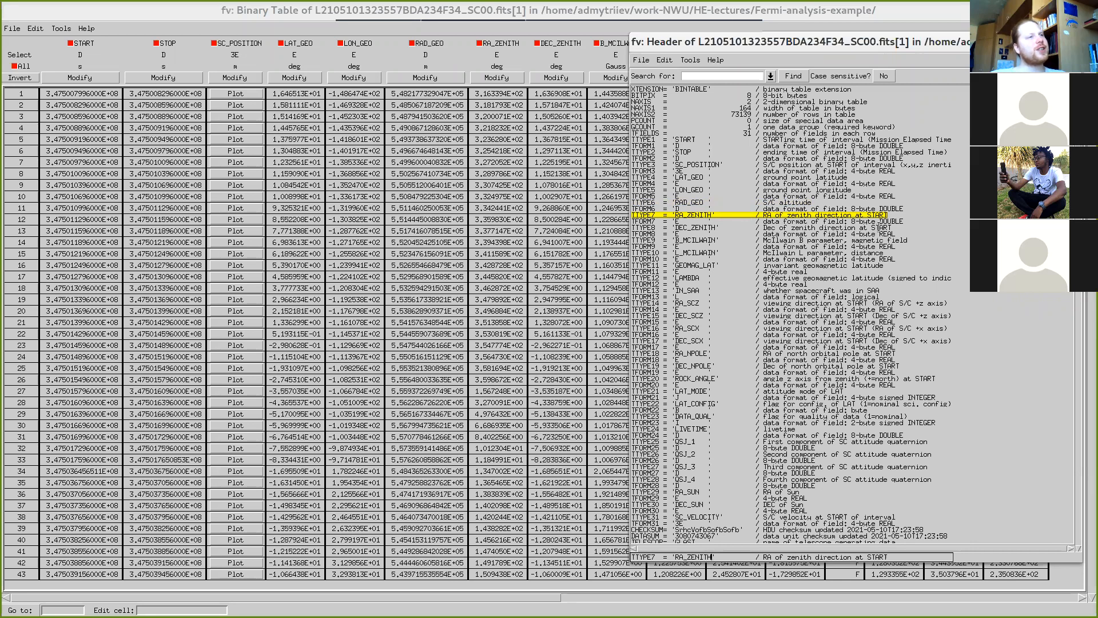
drag(784, 38, 276, 40)
click(334, 210)
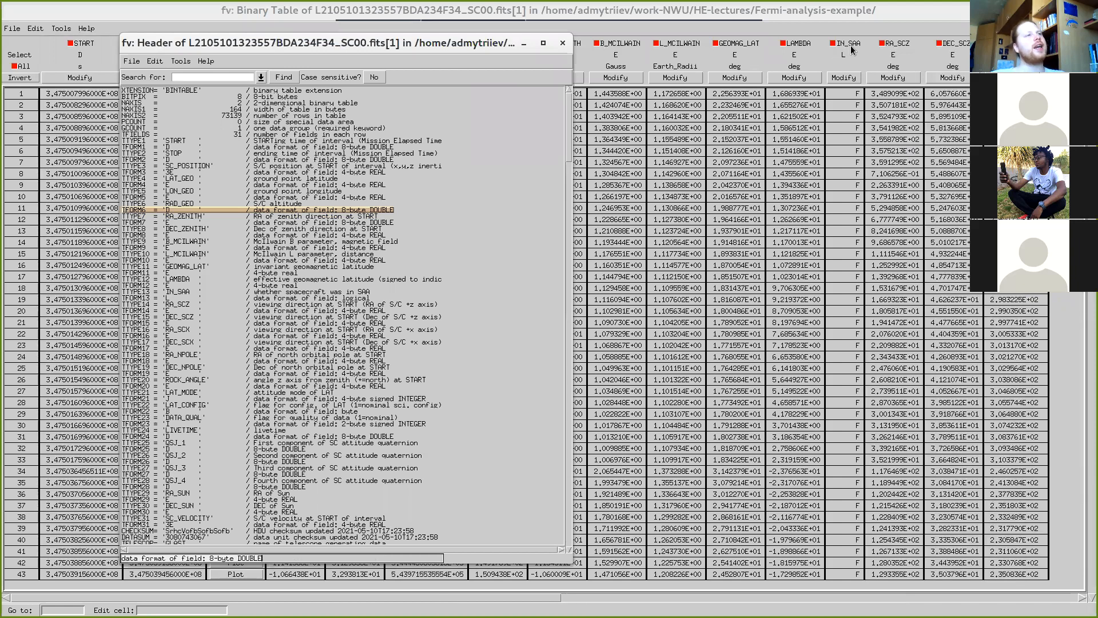
click(354, 295)
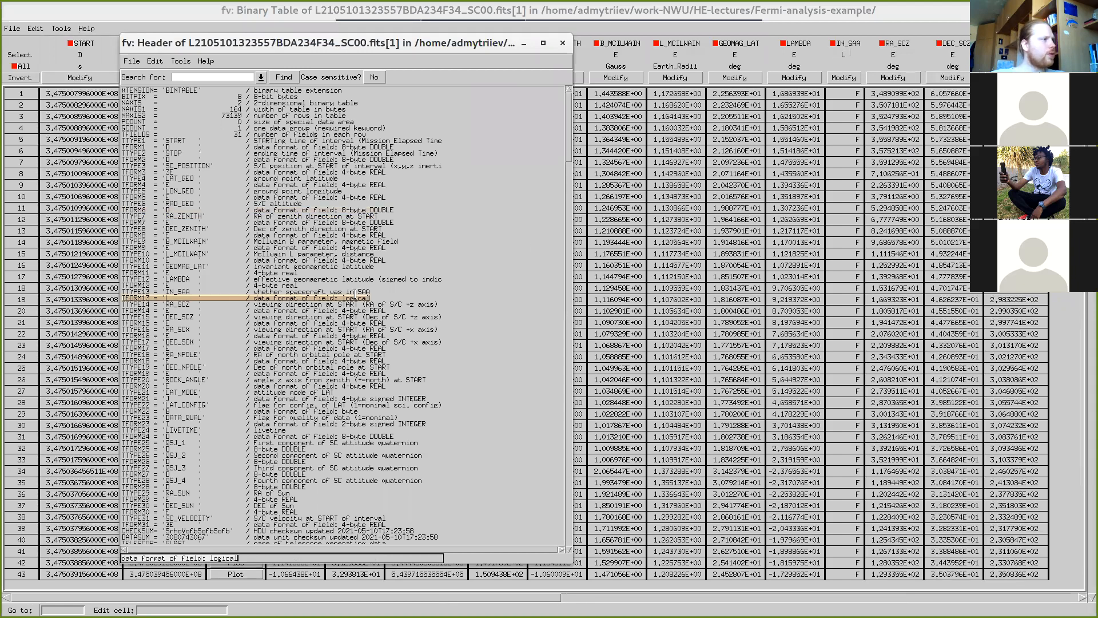
click(353, 292)
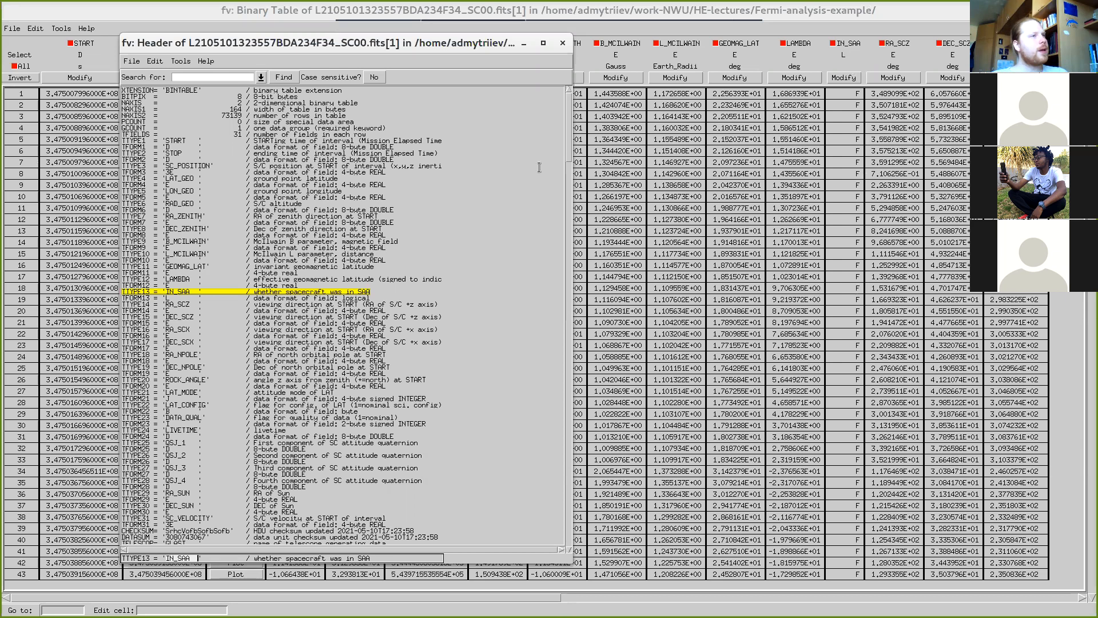
Step: Minimize the SC_DATA header and look through the table rows down to around row 34850
click(524, 44)
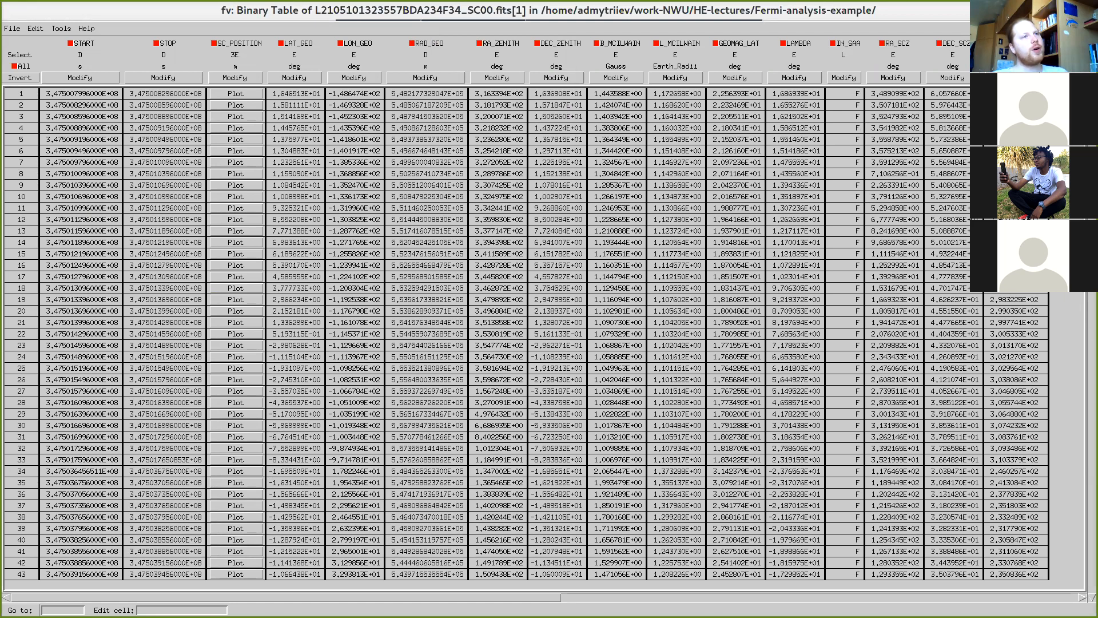
drag(1092, 97, 1092, 246)
drag(1091, 166, 1091, 305)
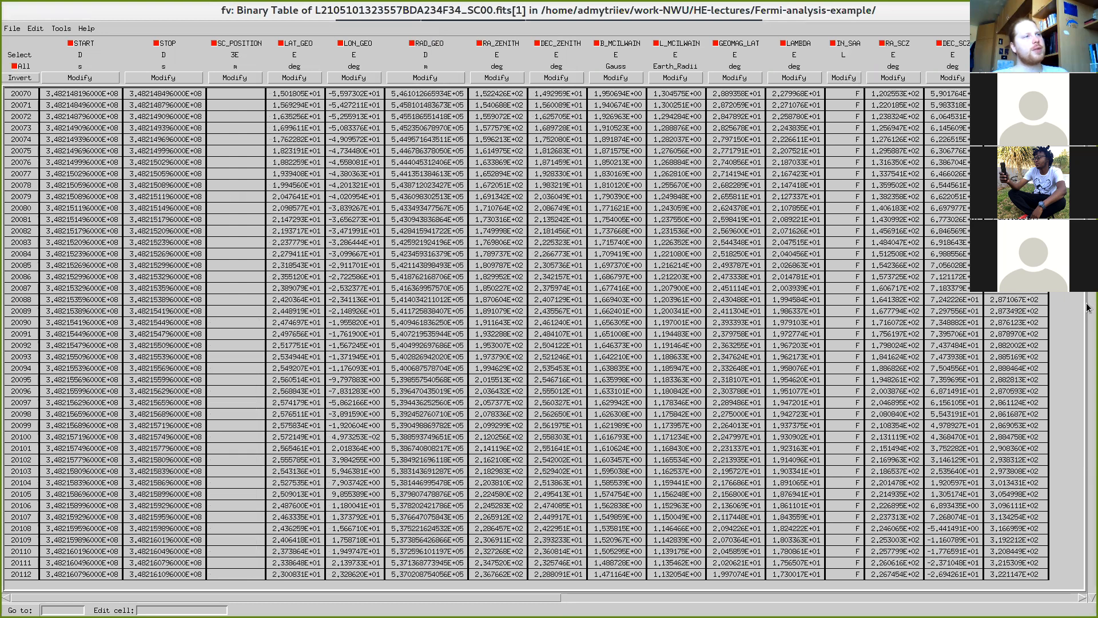
drag(1092, 232, 1092, 330)
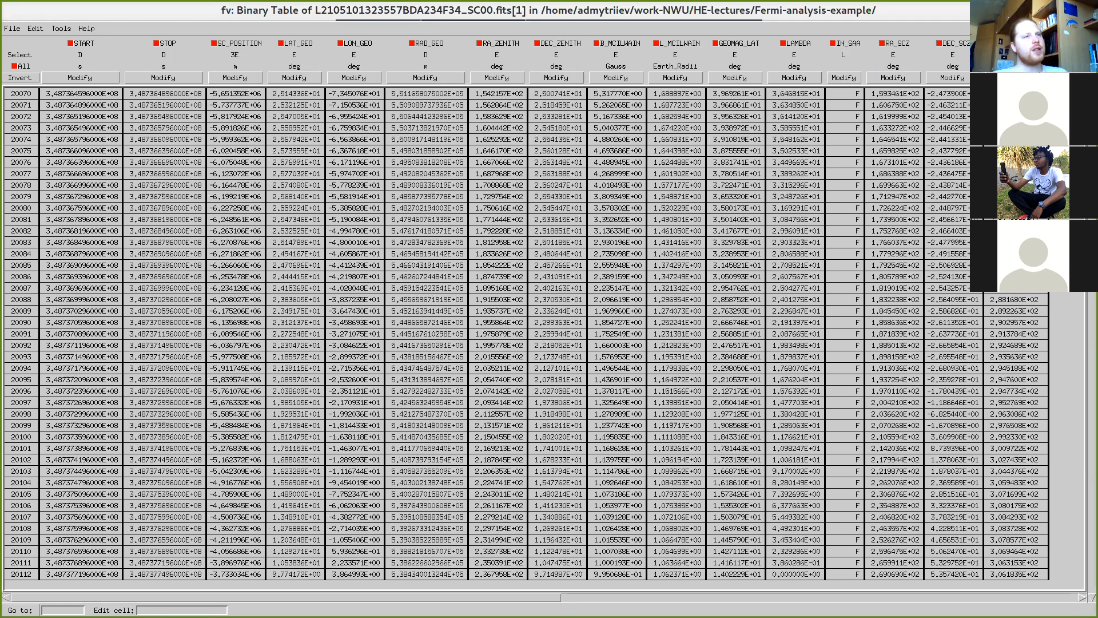
Step: Bring the SC_DATA header back and examine its entries for the RA_SCZ viewing direction, data quality and livetime columns
key(super)
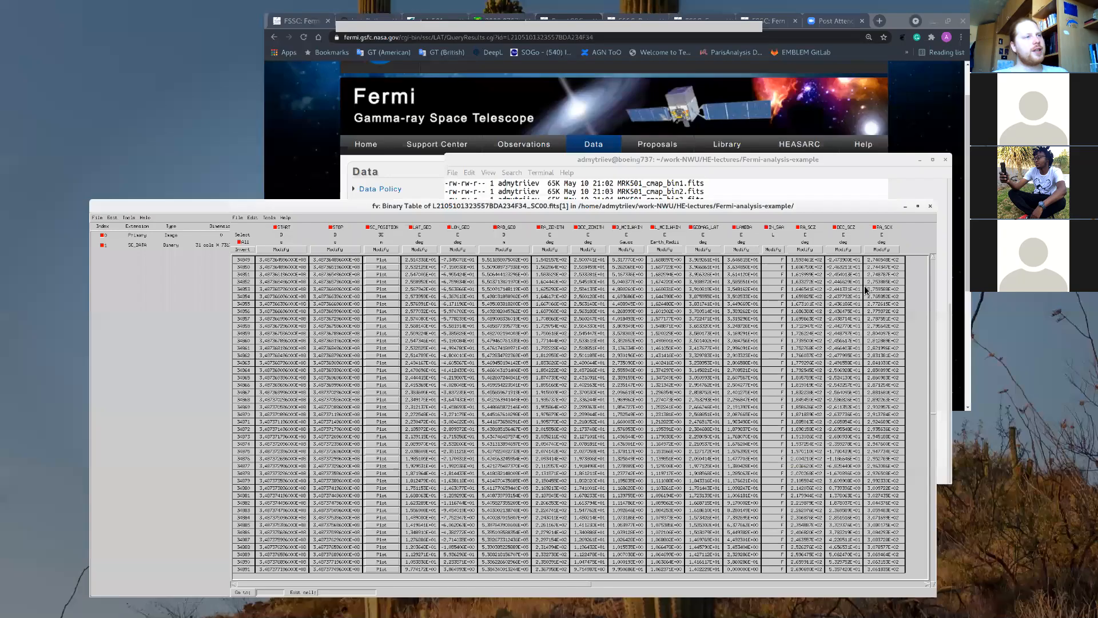
click(848, 503)
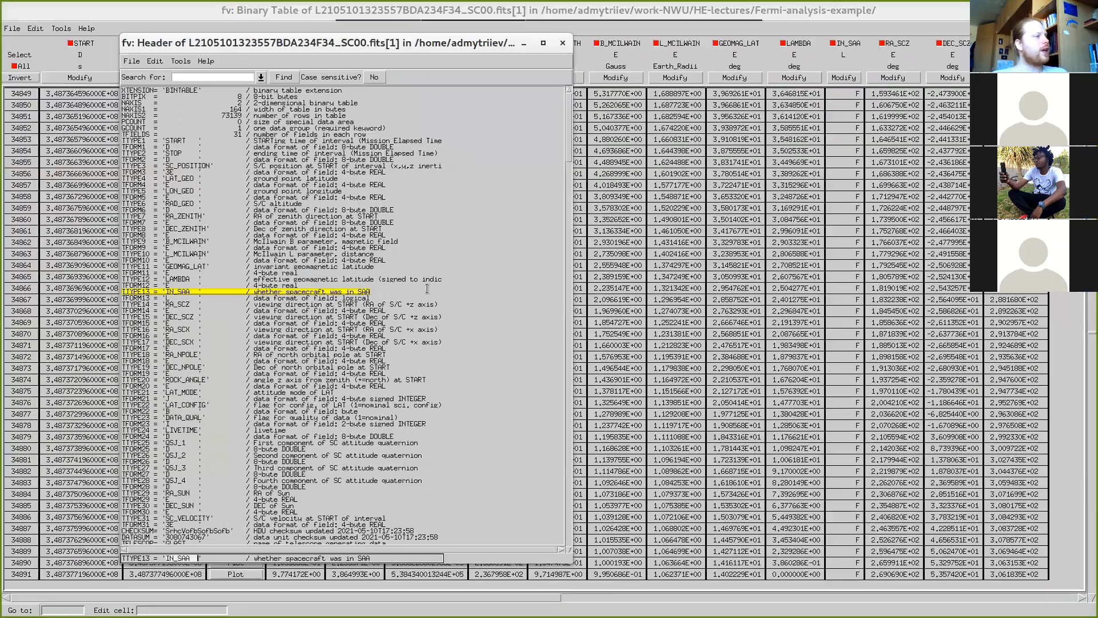
click(230, 304)
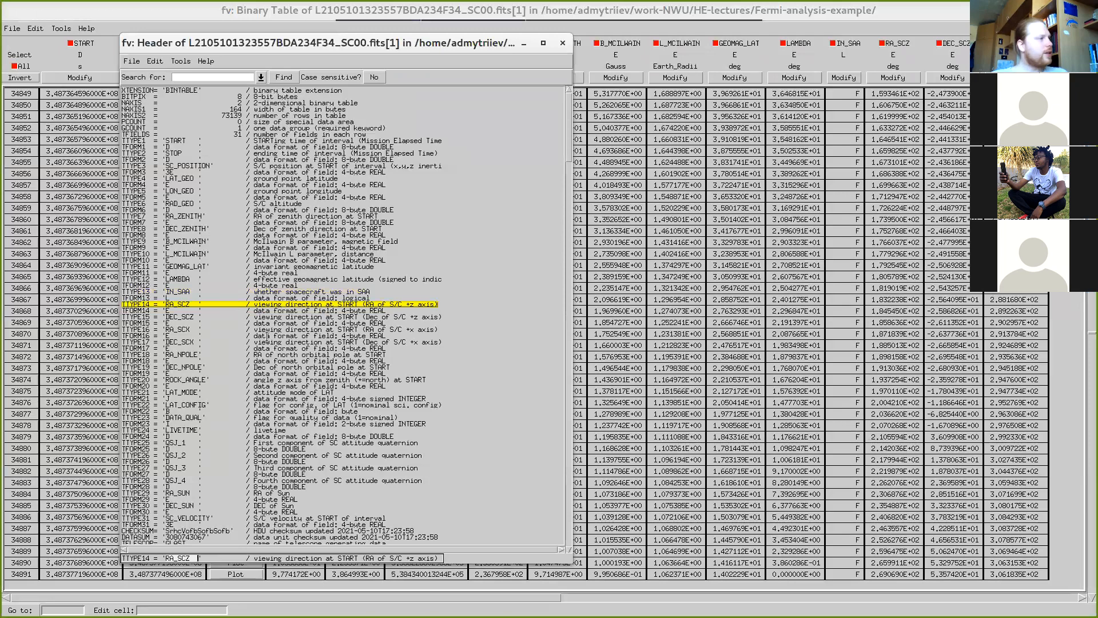
click(283, 321)
click(306, 412)
click(295, 434)
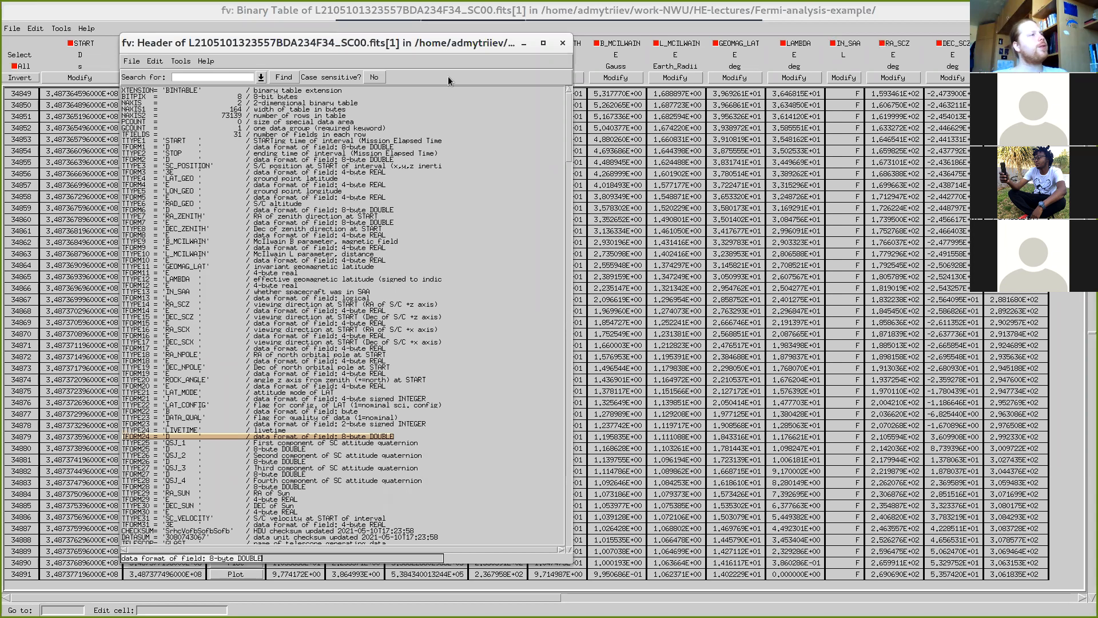
Step: Close the SC_DATA header, the binary table and the file summary, and quit fv
click(562, 43)
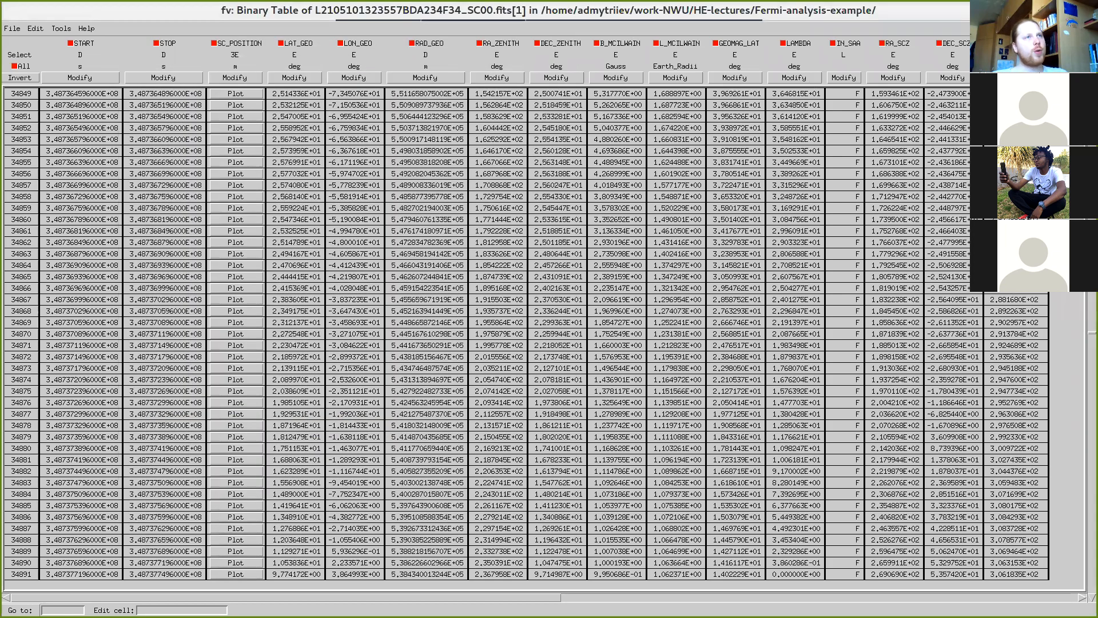
click(1086, 11)
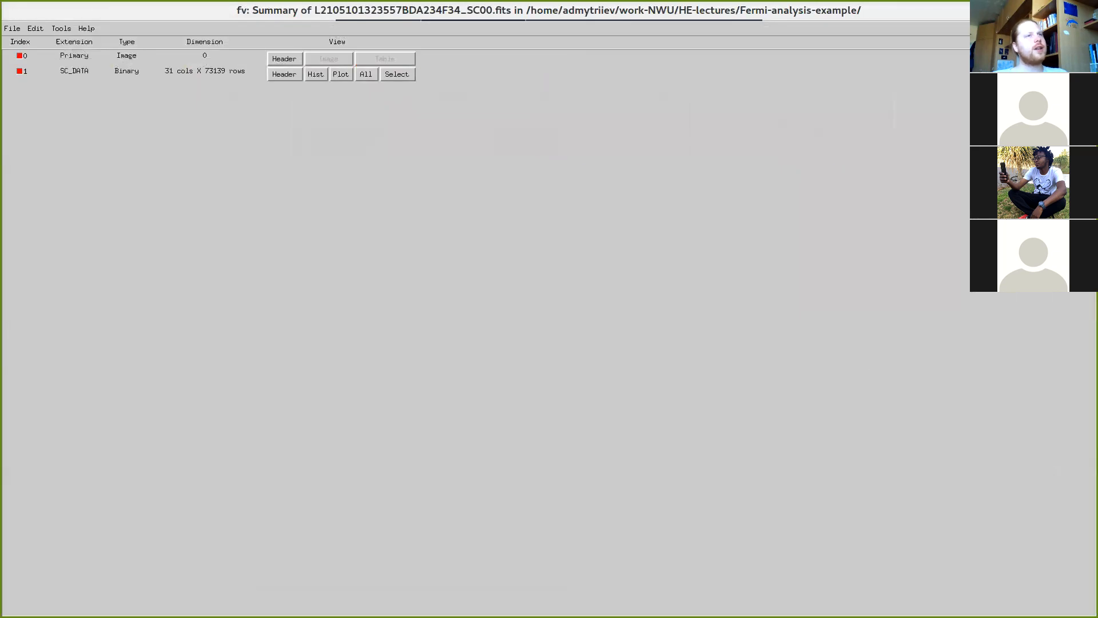
click(1086, 10)
click(774, 471)
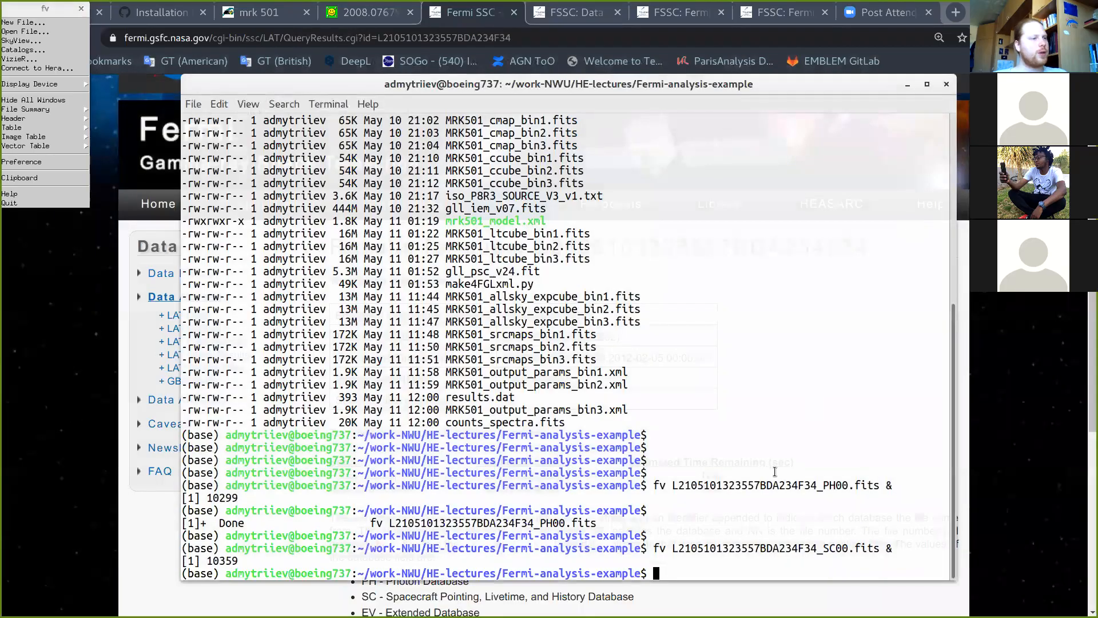
click(80, 8)
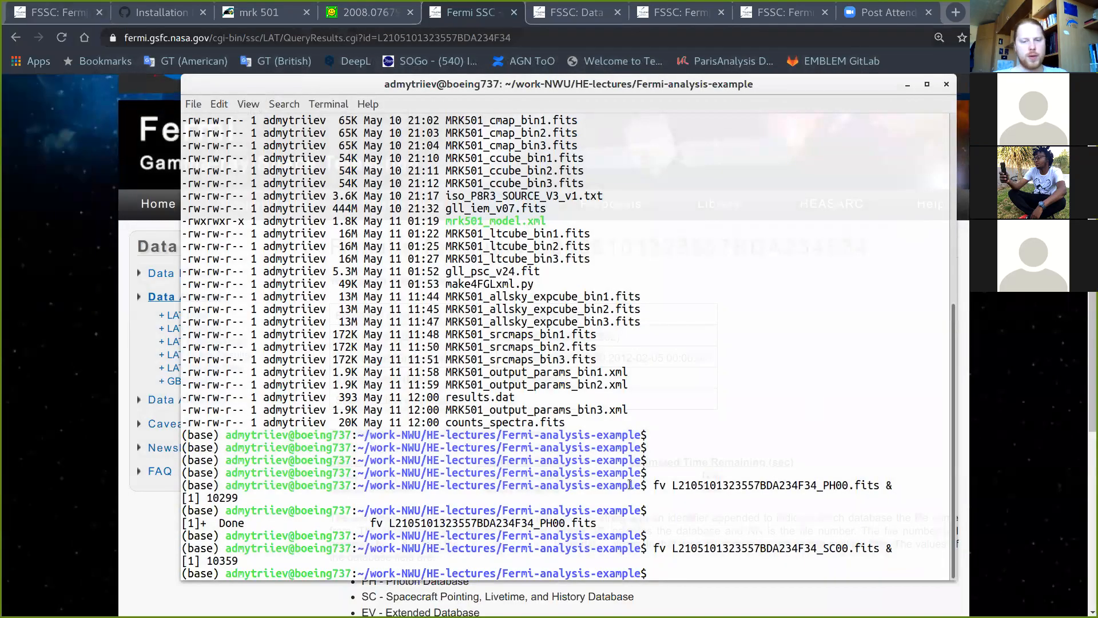
Step: Return to the terminal and add several empty prompt lines below the last fv command
click(742, 564)
key(Return)
key(Return)
key(Return)
key(Return)
key(Return)
key(Return)
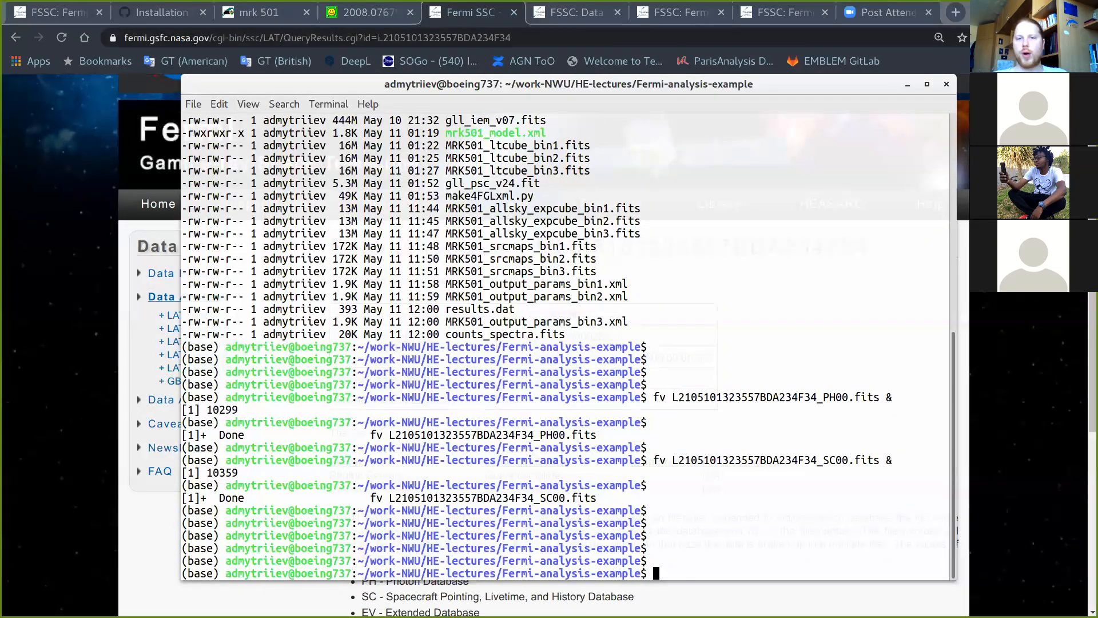
key(super)
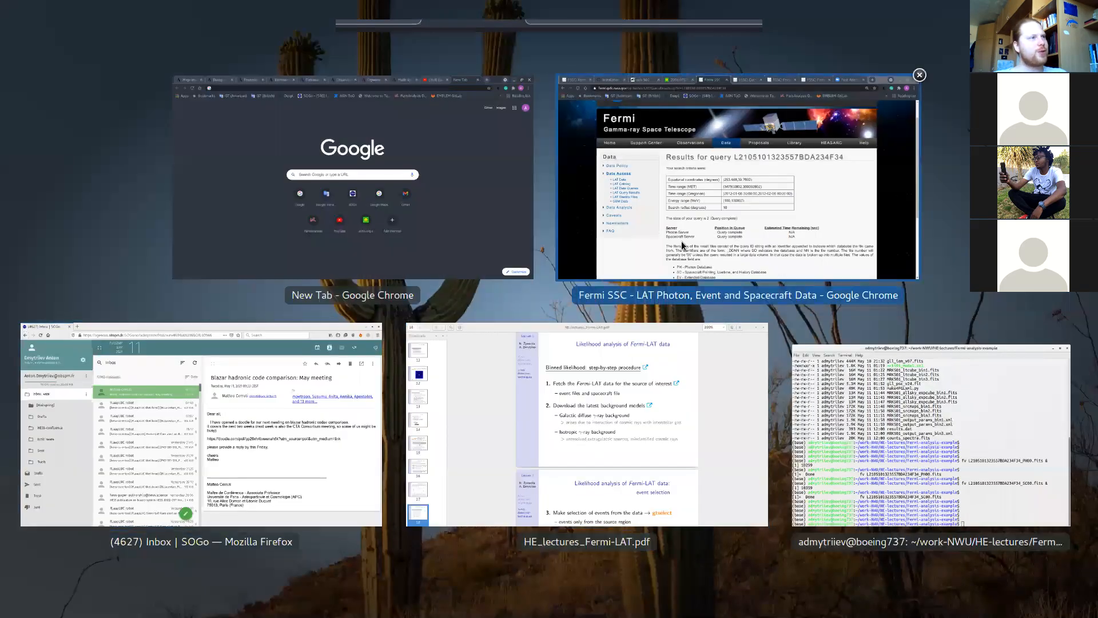
click(931, 435)
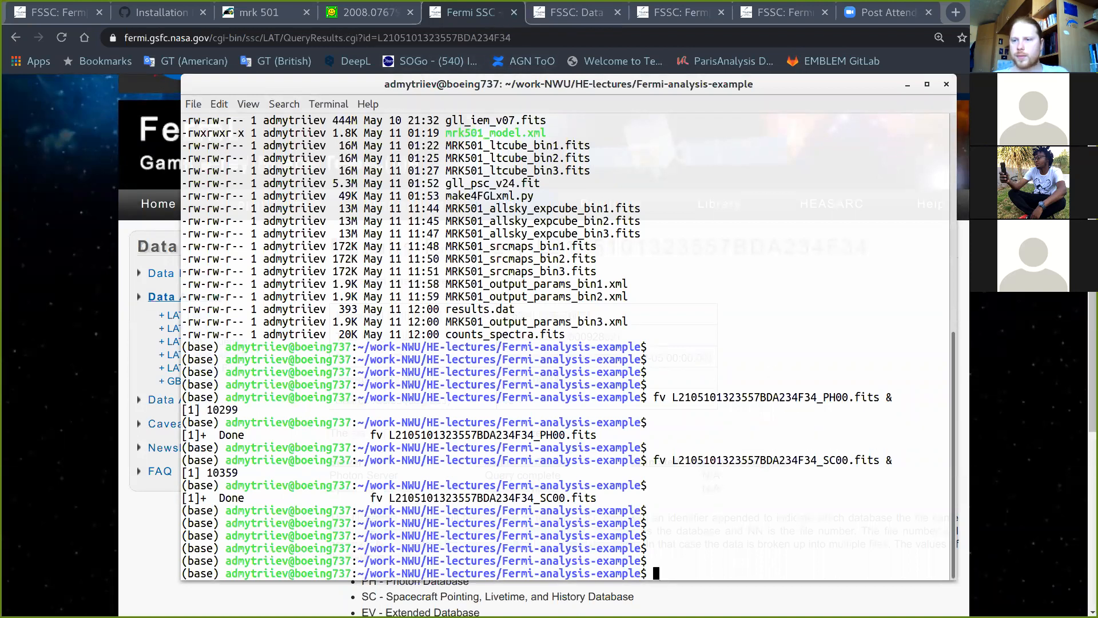
key(super)
key(super)
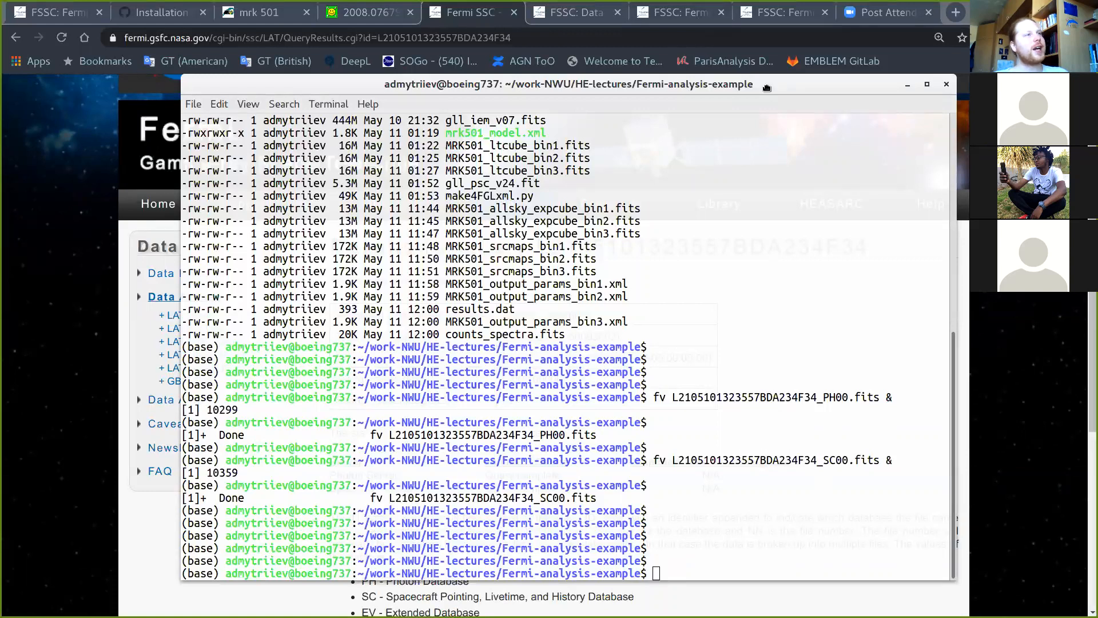
drag(768, 91, 769, 85)
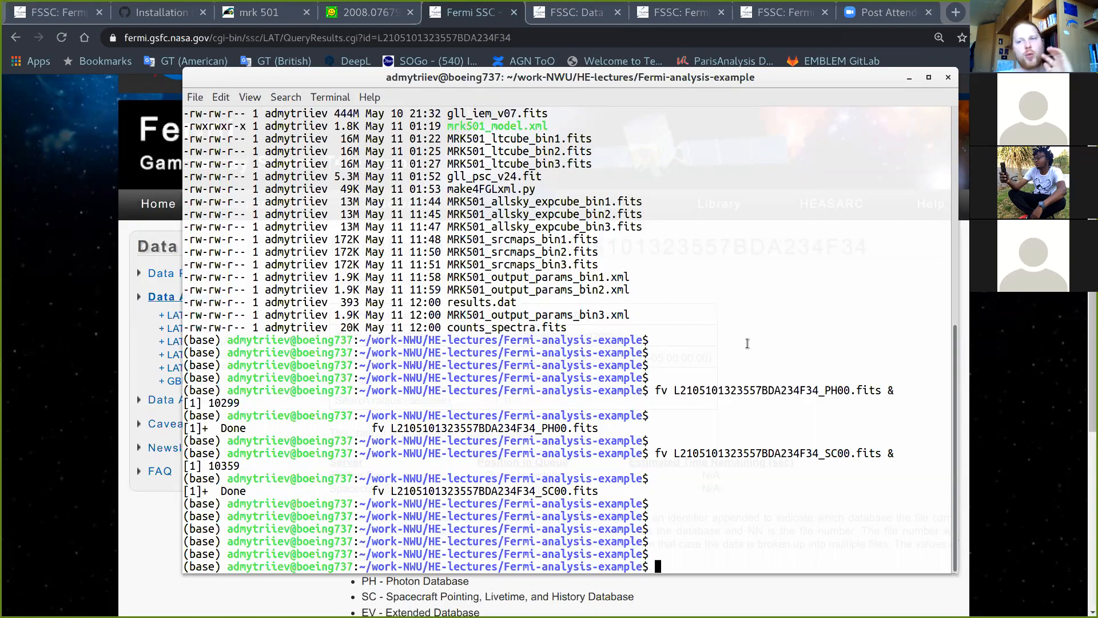
Step: Minimize the terminal and open the binned likelihood tutorial at the section on making subselections from the event data
click(909, 78)
scroll(1015, 295, down, 3)
scroll(1015, 295, up, 6)
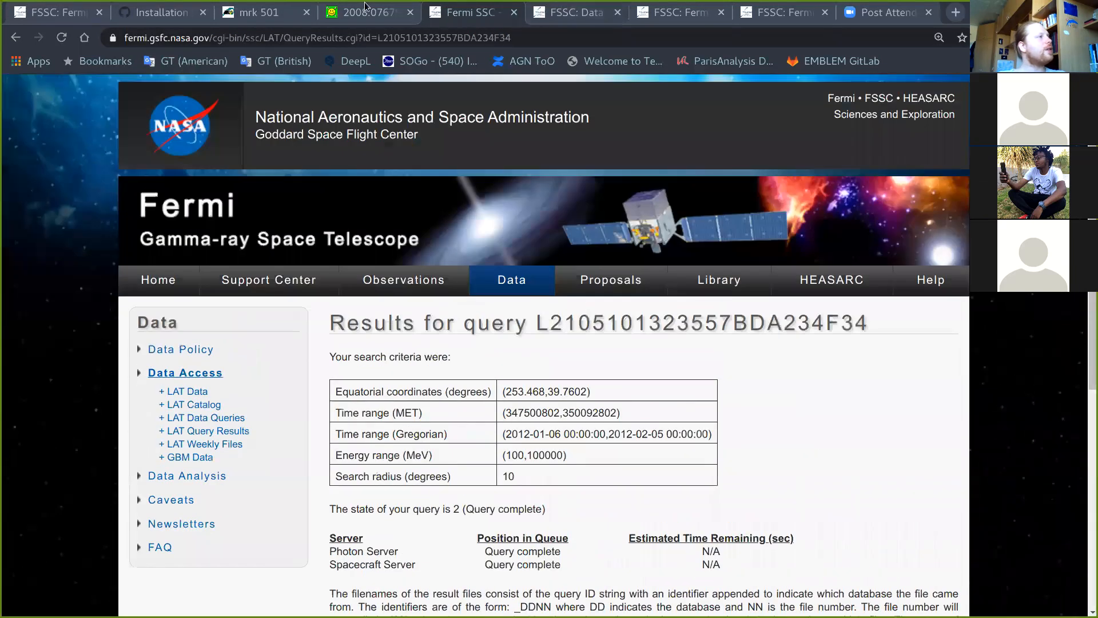
click(51, 8)
scroll(999, 364, down, 10)
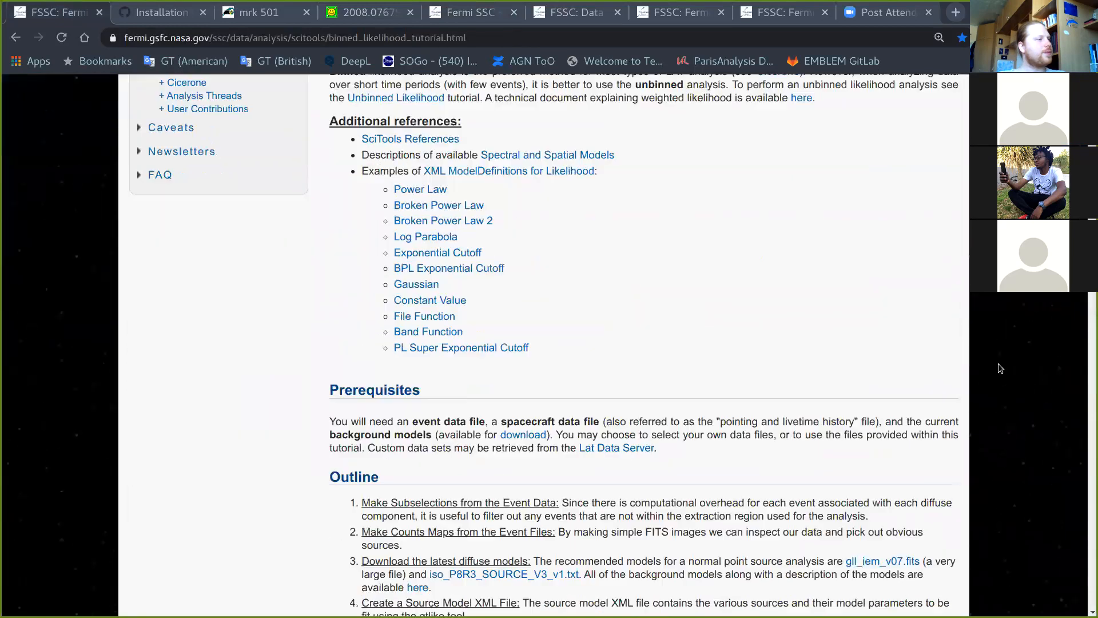
scroll(998, 362, down, 8)
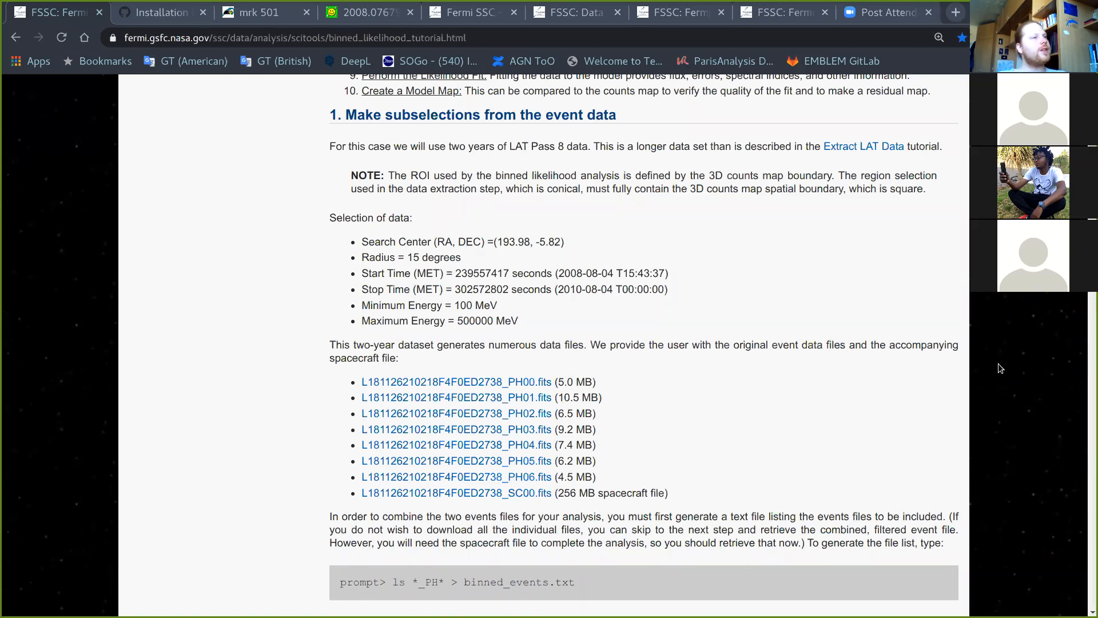
Step: Check the lecture slide on event selection with gtselect, and return to the binned likelihood tutorial
key(super)
click(677, 403)
scroll(798, 396, down, 5)
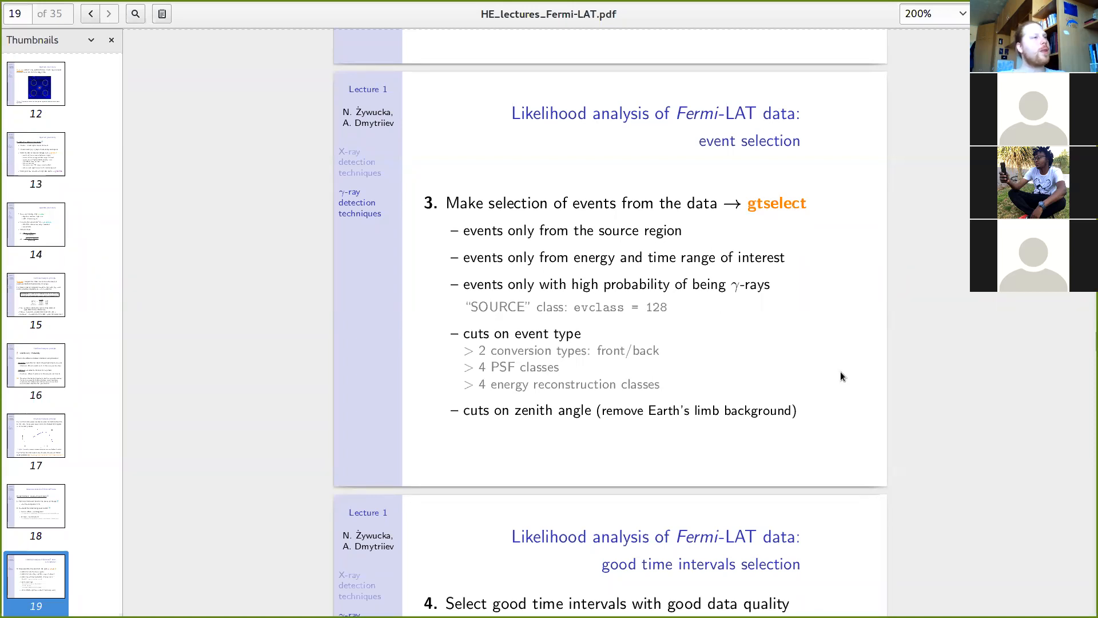
key(super)
click(644, 218)
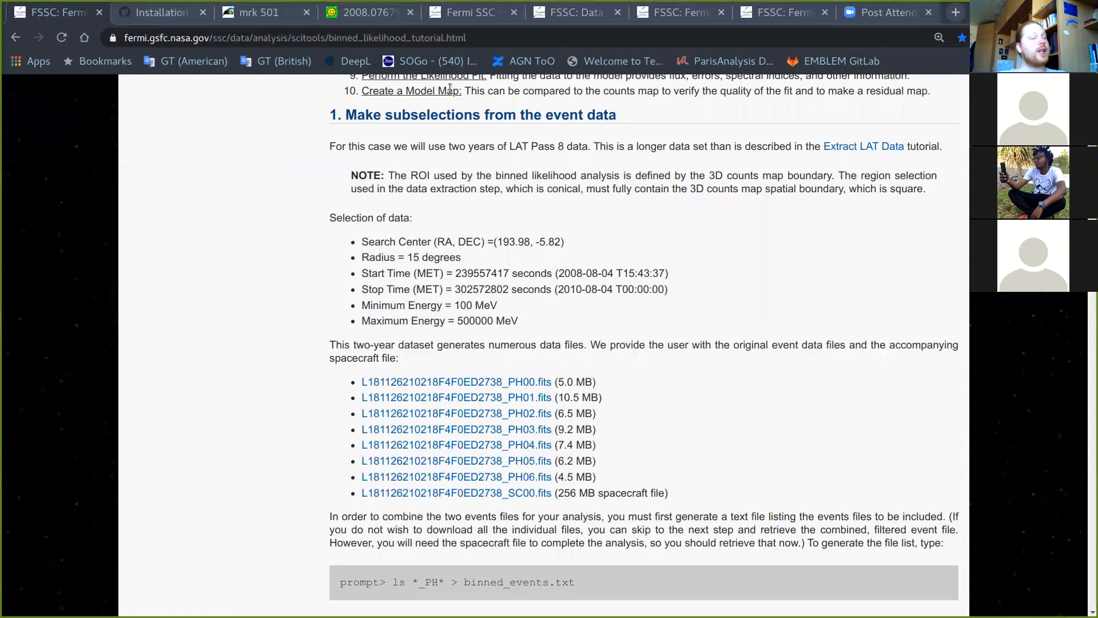
Step: Open the Fermitools installation instructions and highlight the conda create command for the fermi environment
click(145, 15)
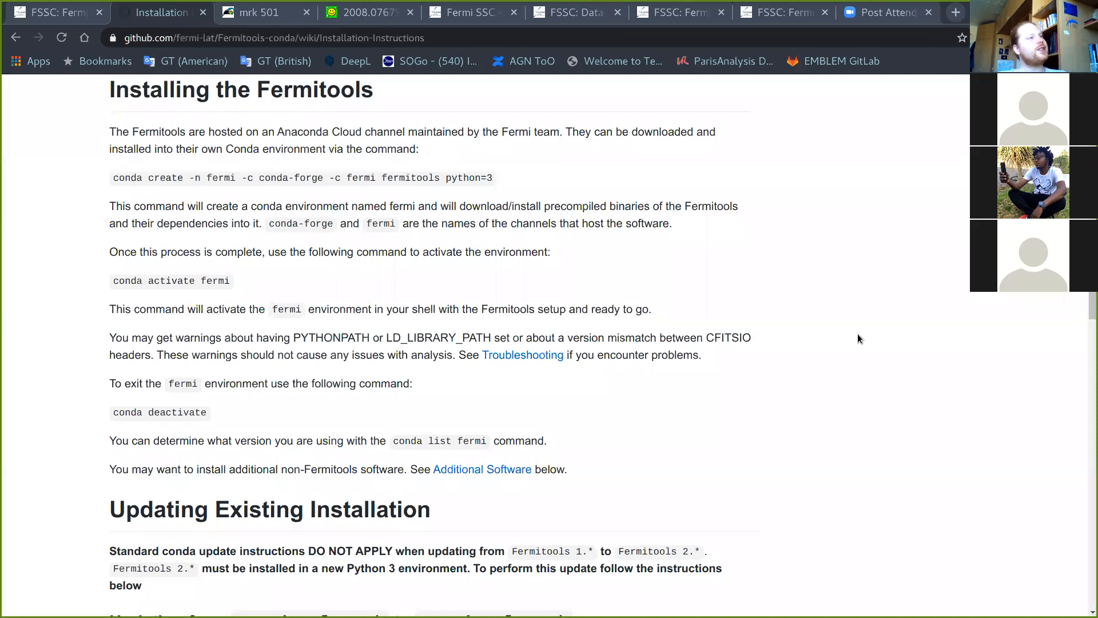
scroll(873, 341, down, 1)
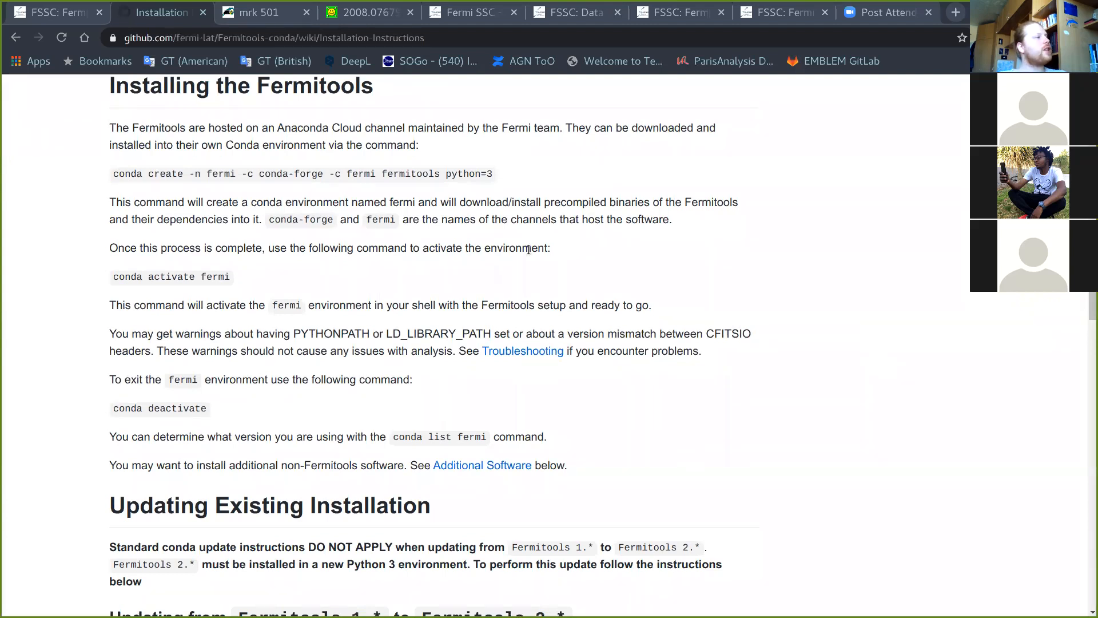
drag(113, 175, 499, 171)
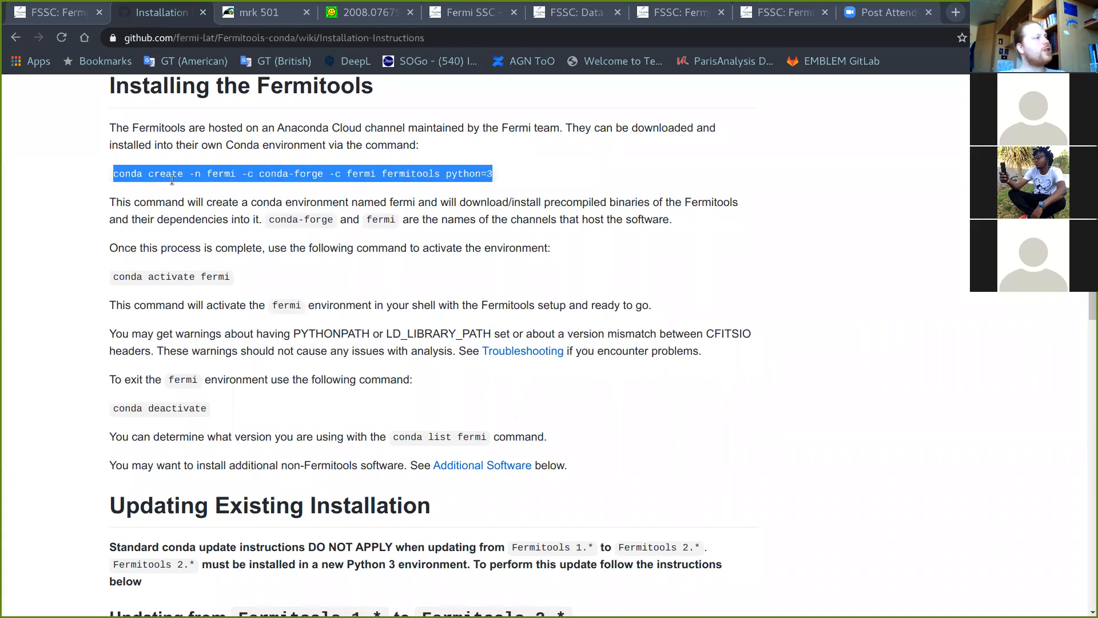
click(564, 176)
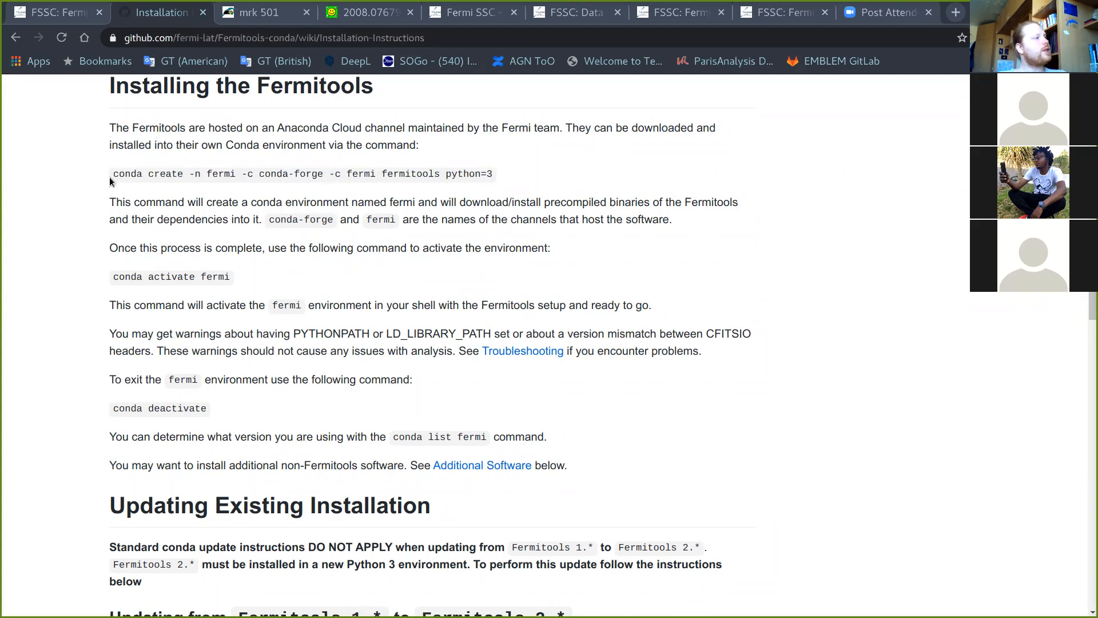
drag(113, 178, 504, 181)
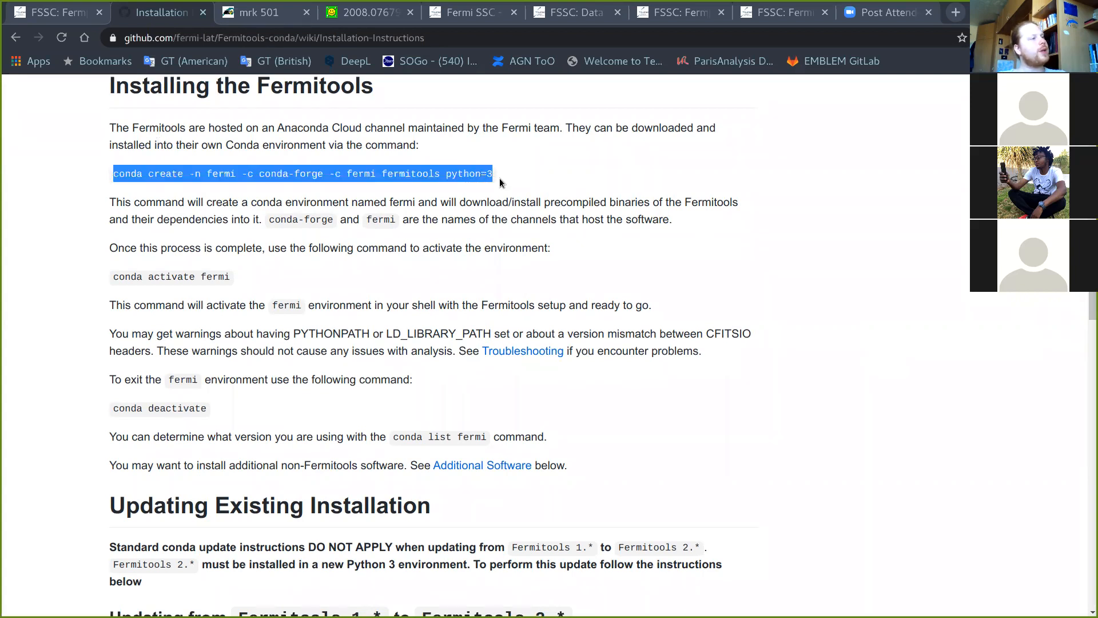
click(565, 175)
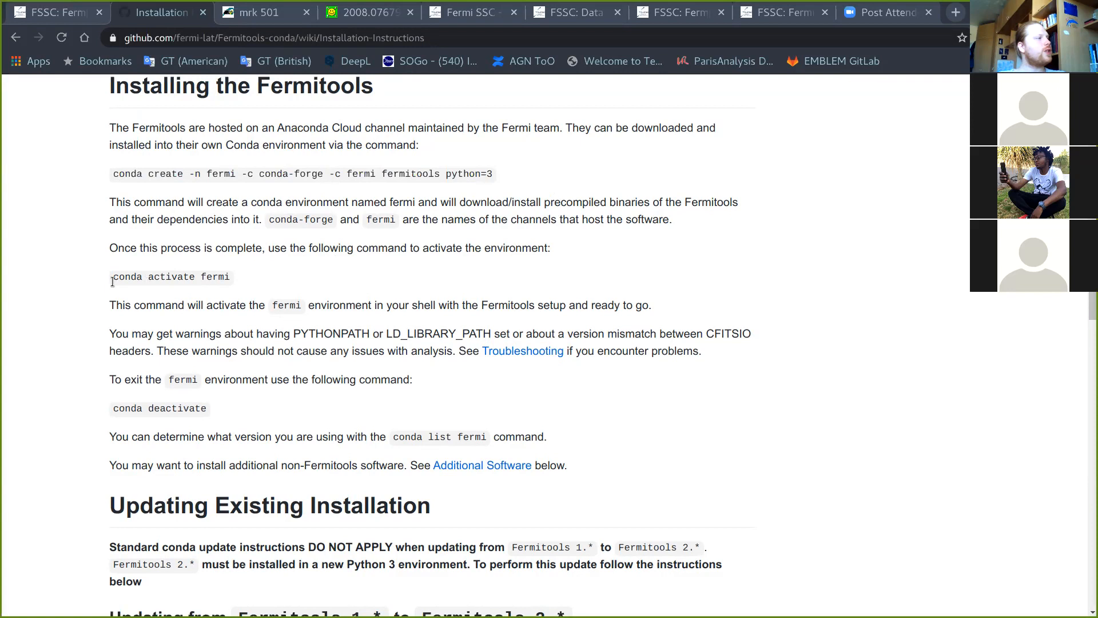
Step: Highlight the conda activate fermi command in the installation instructions and clear the selection again
triple_click(212, 278)
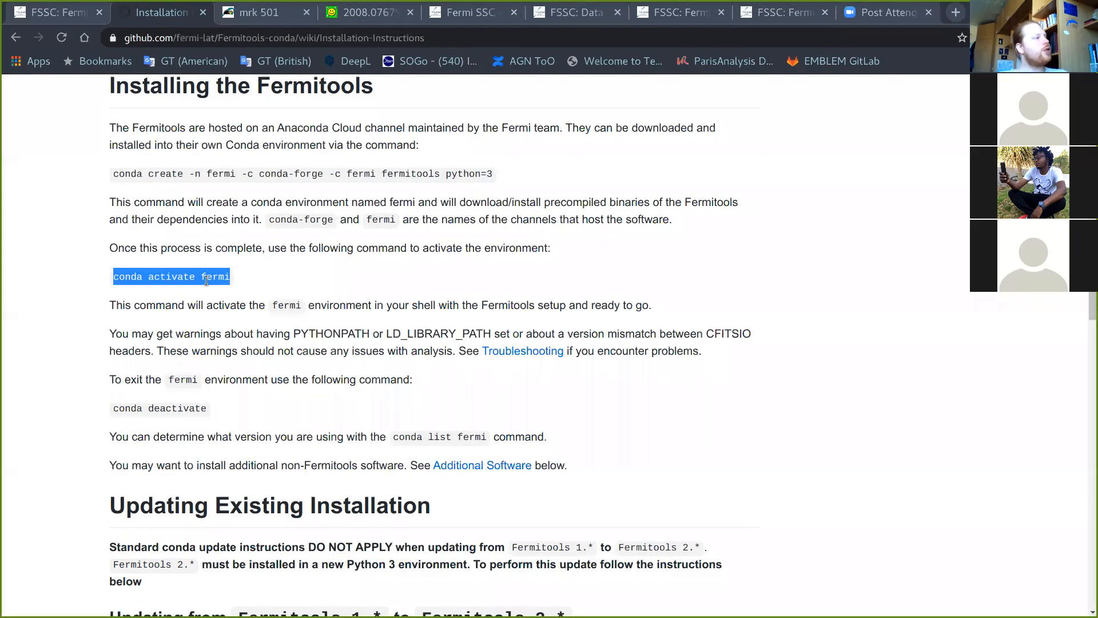
right_click(207, 281)
click(235, 291)
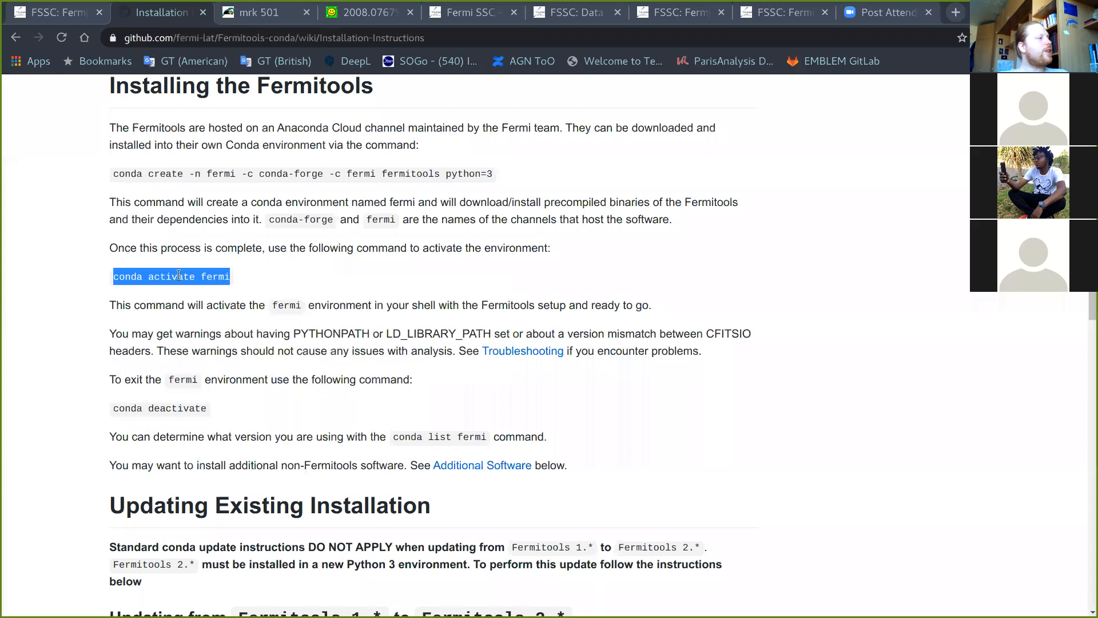
click(819, 268)
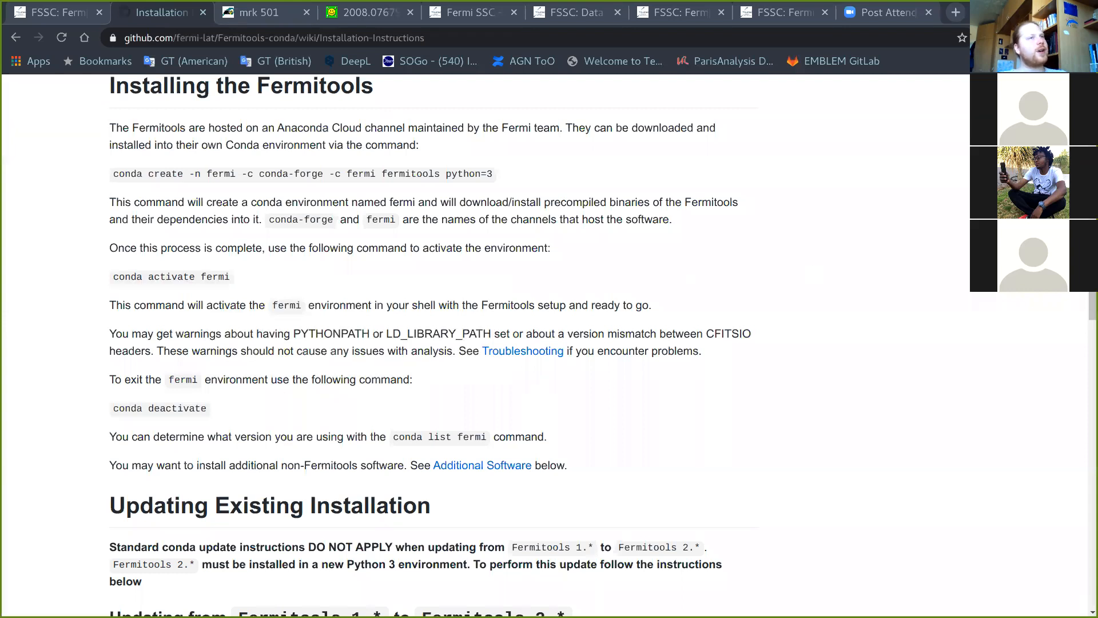
Step: Switch to the terminal and activate the fermi conda environment with conda activate fermi
key(alt+Tab)
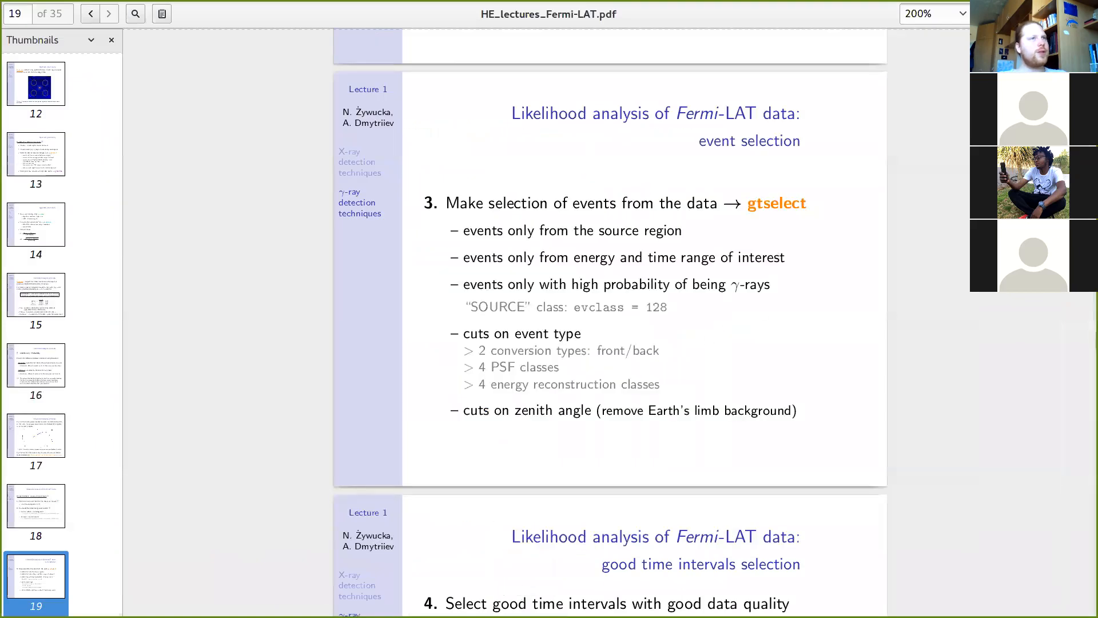
key(super)
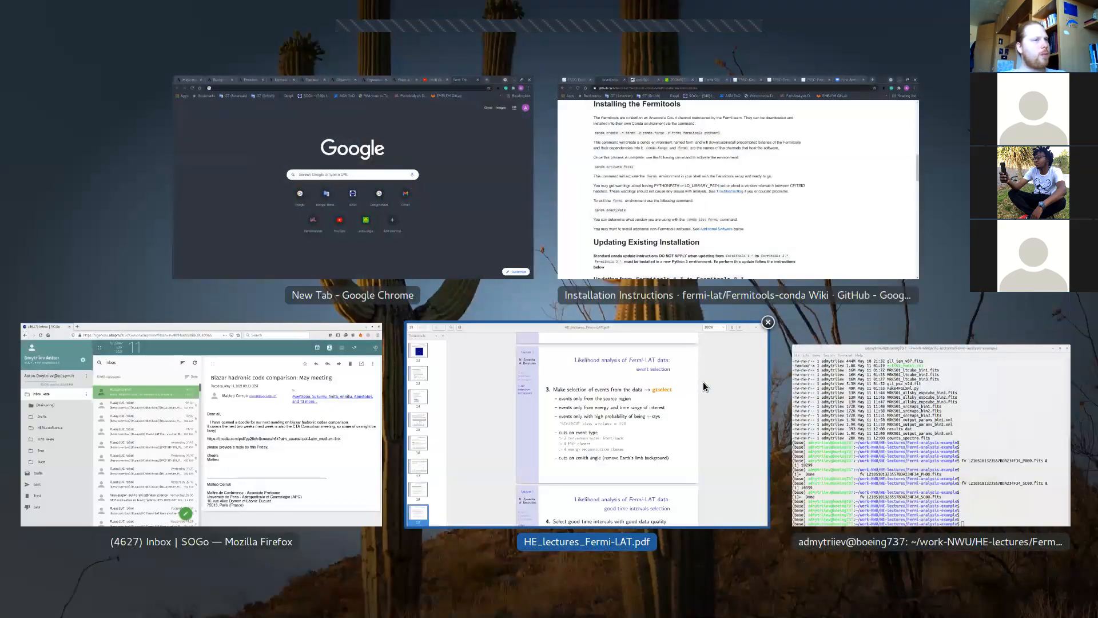
click(849, 401)
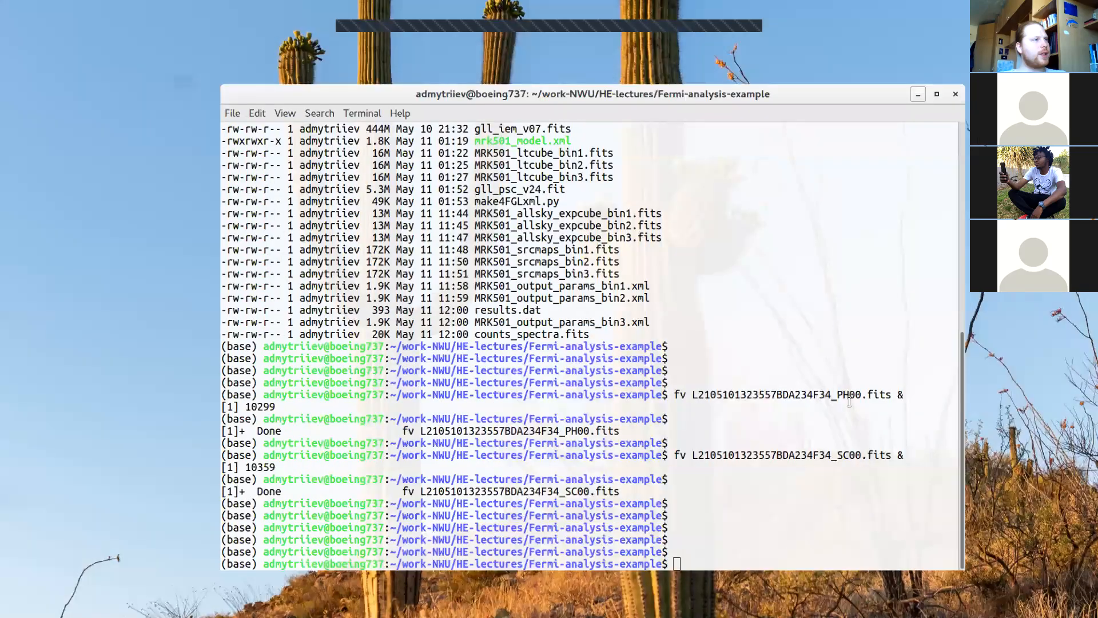
text(conda act)
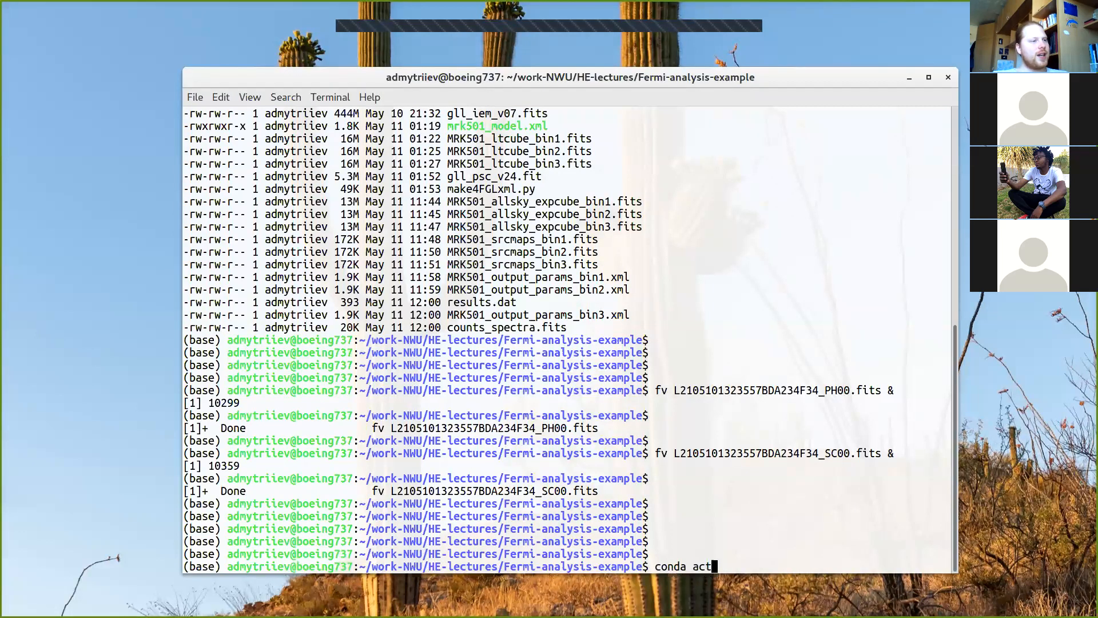
text(ivate fermi)
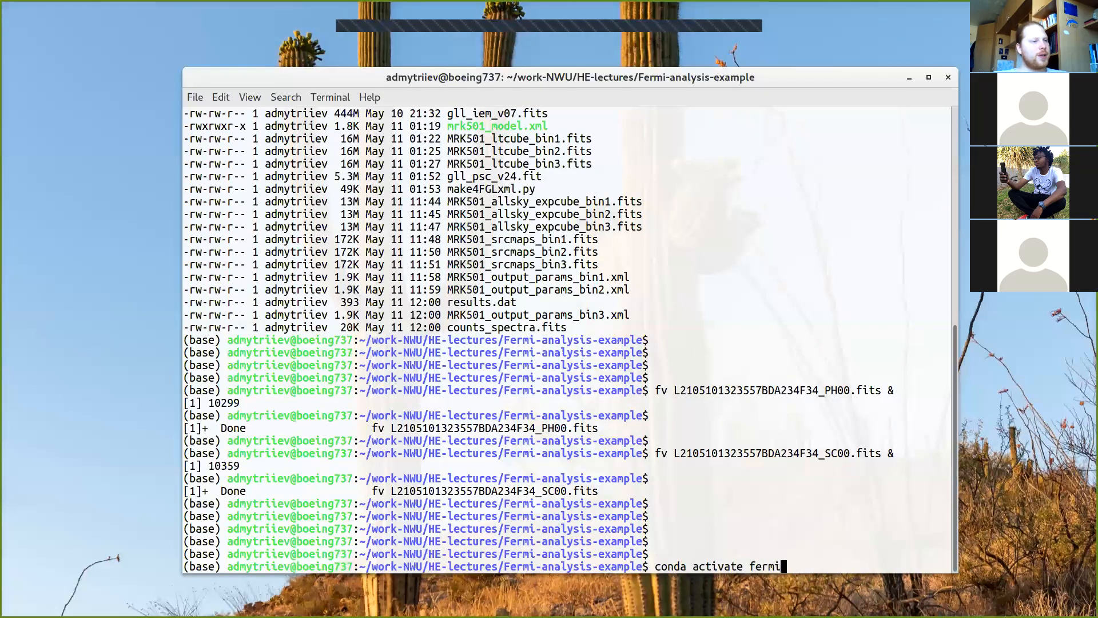
key(Return)
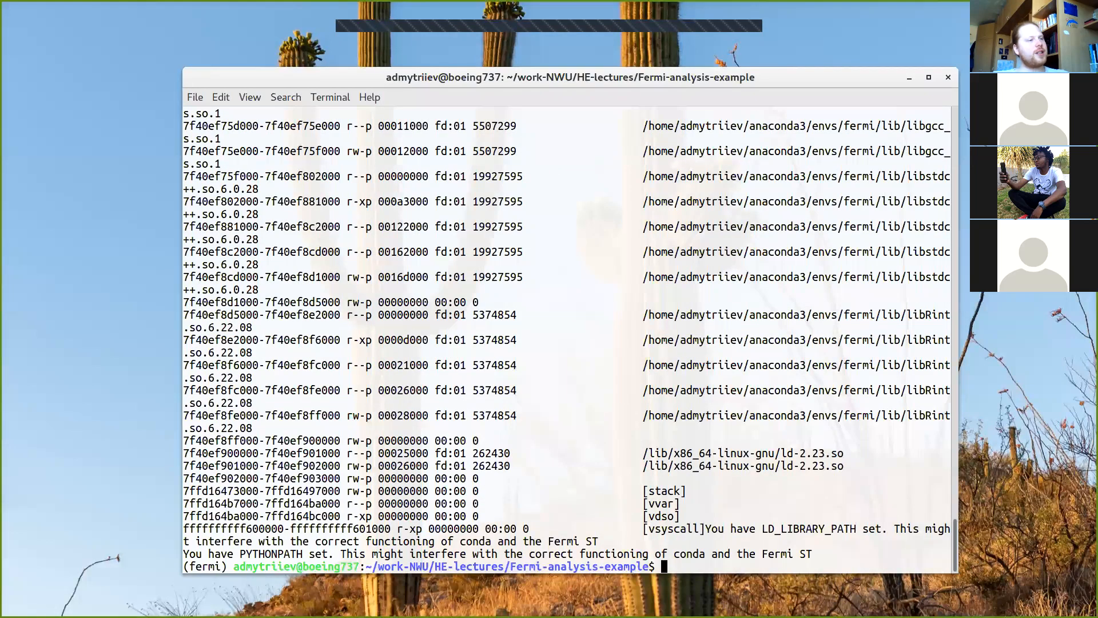
Step: Add four empty prompt lines below the activation output and look back through that output
key(Return)
key(Return)
scroll(403, 181, up, 5)
scroll(403, 182, down, 5)
key(Return)
key(Return)
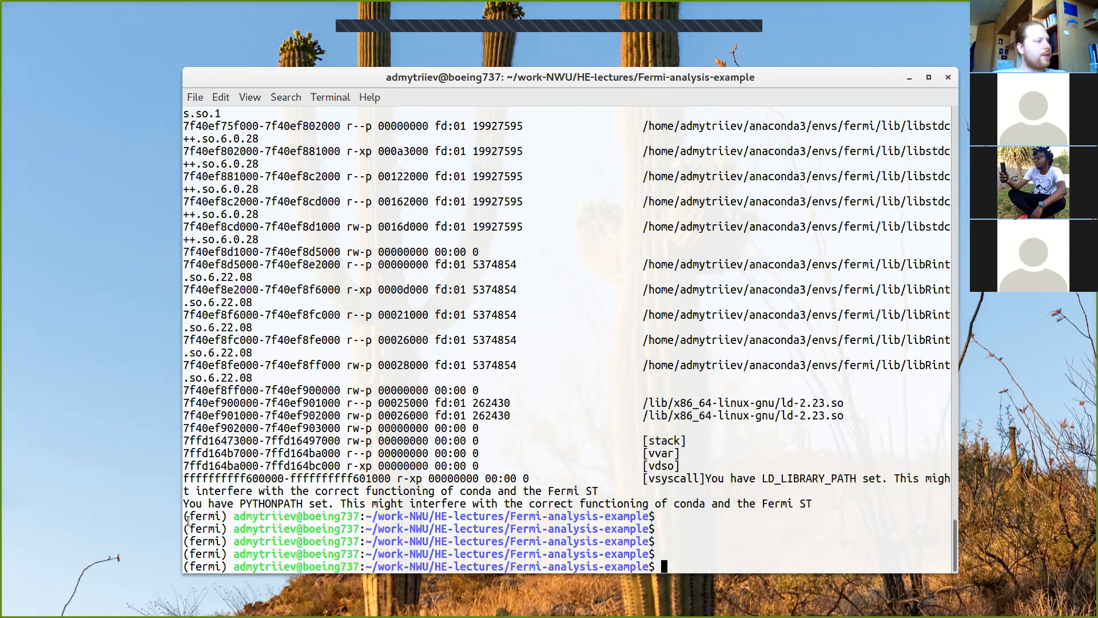
Step: Highlight the fermi environment prefix in the prompt lines, and switch to the lecture slide on event selection
drag(182, 525, 222, 564)
click(684, 567)
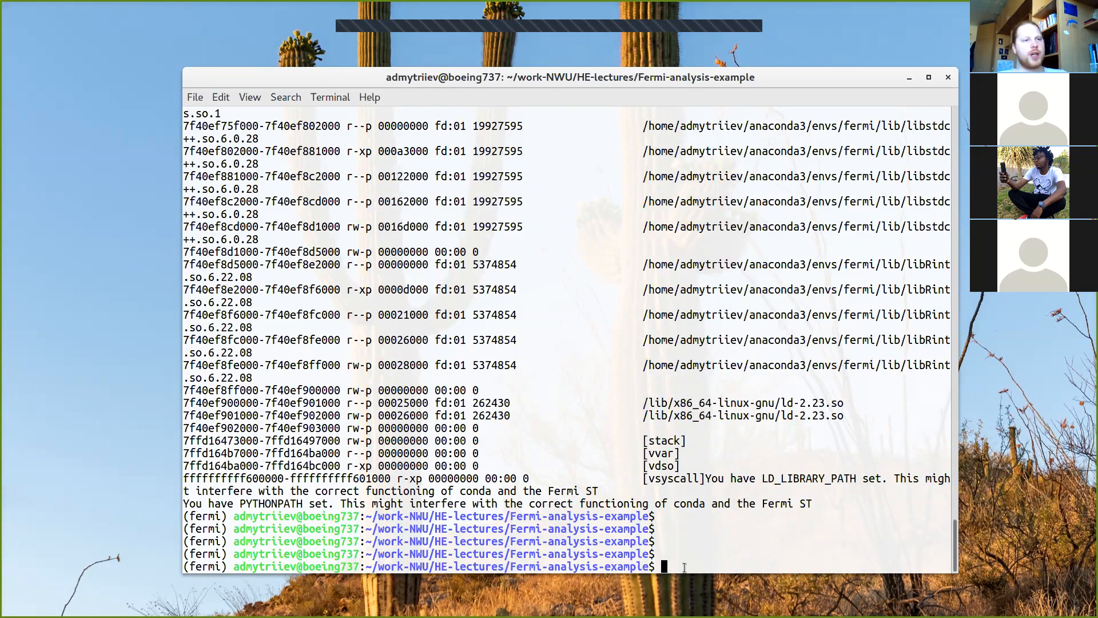
key(super)
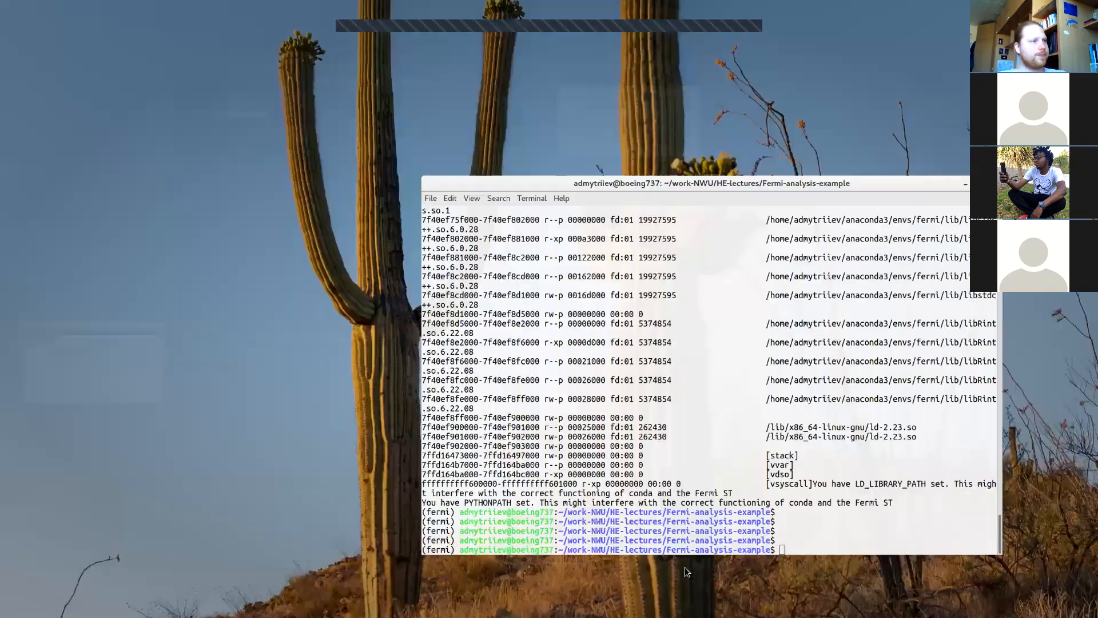
click(609, 438)
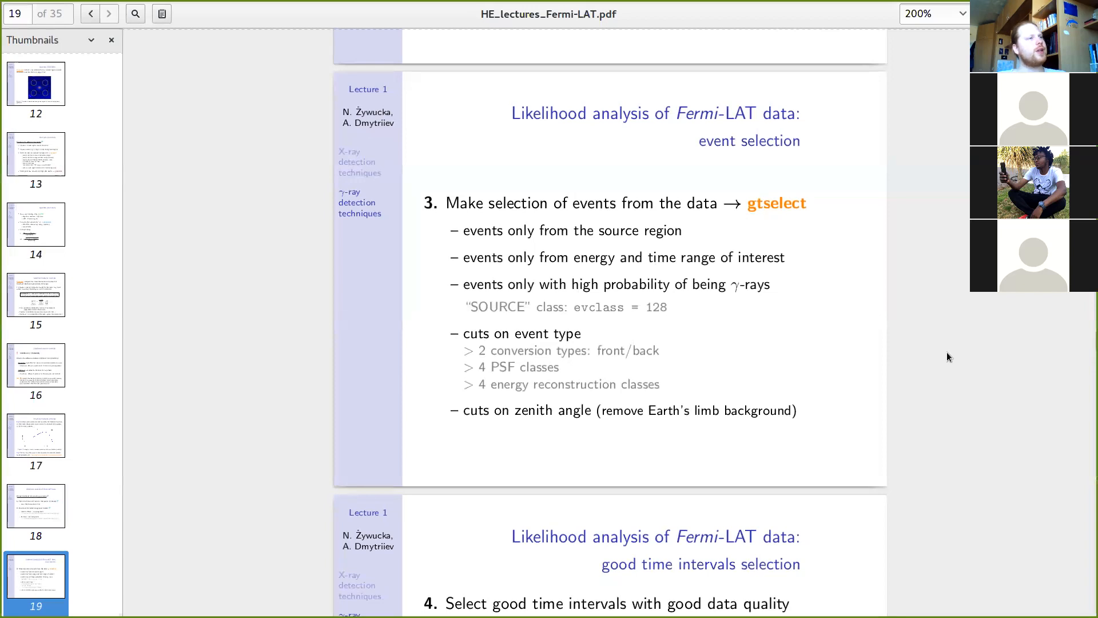
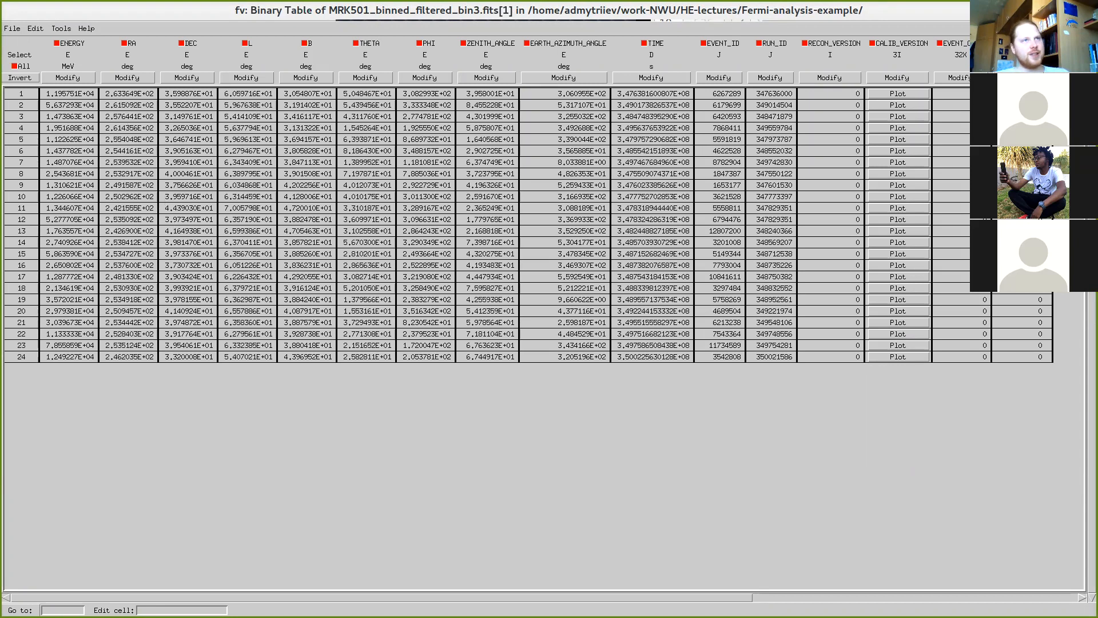
Step: Close the binary table and file summary of MRK501_binned_filtered_bin3.fits and quit fv
click(1088, 10)
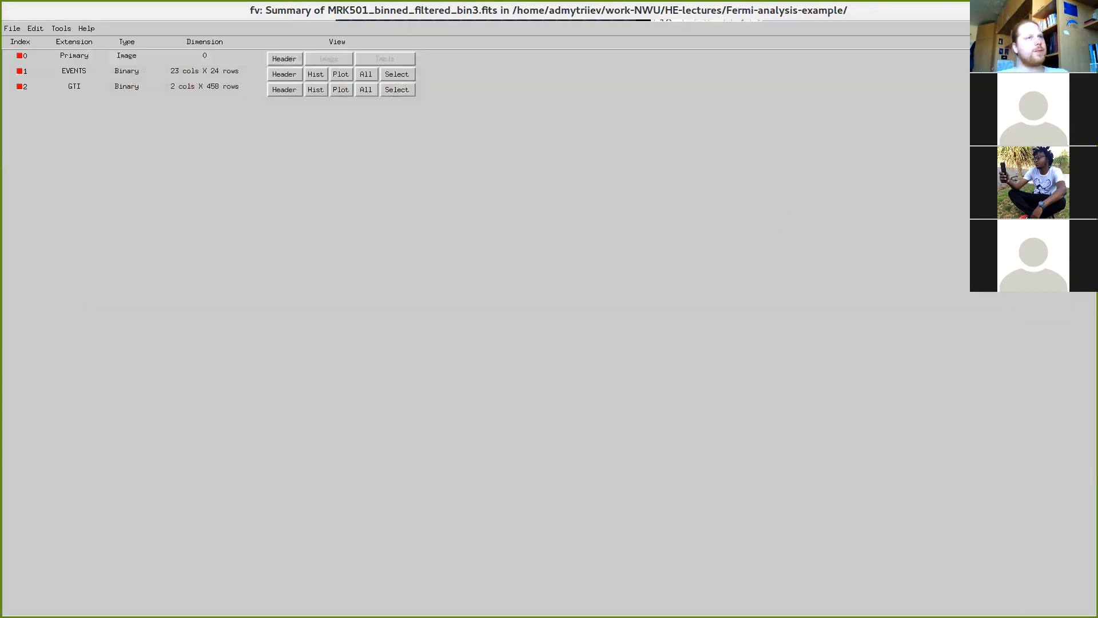
click(1088, 10)
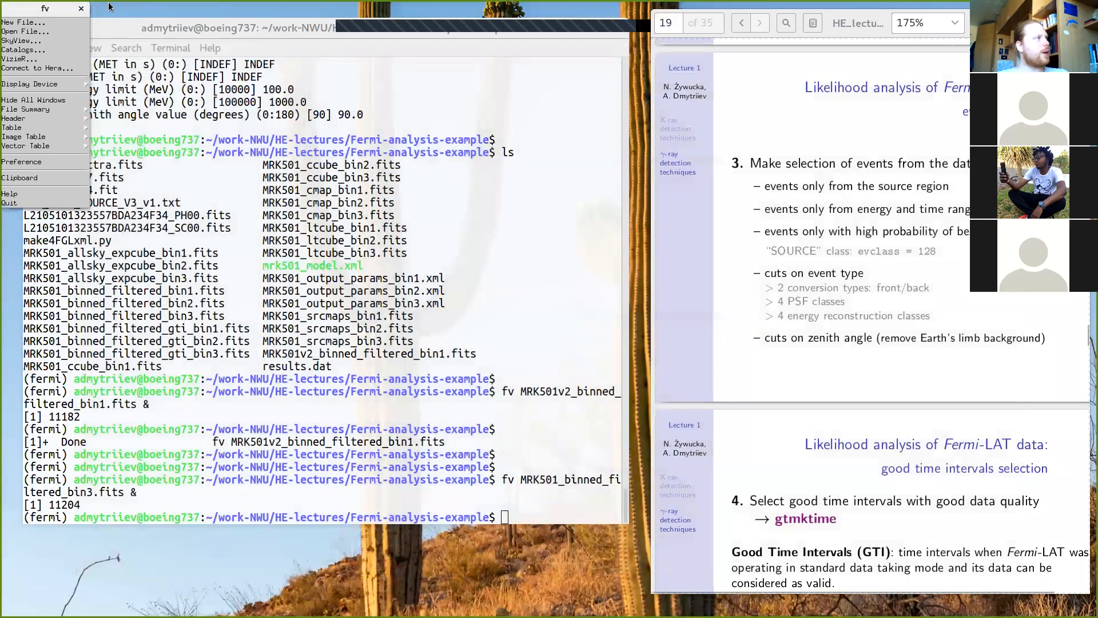
click(82, 7)
Step: Add three empty prompt lines in the terminal and review the parameters entered in the earlier gtselect run
key(Return)
key(Return)
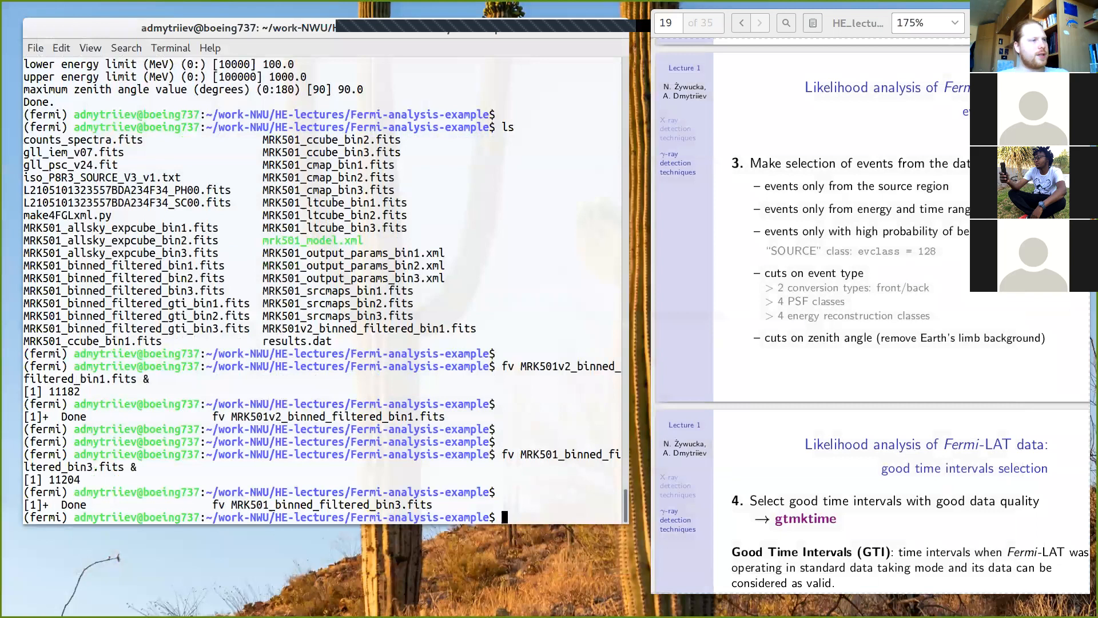
key(Return)
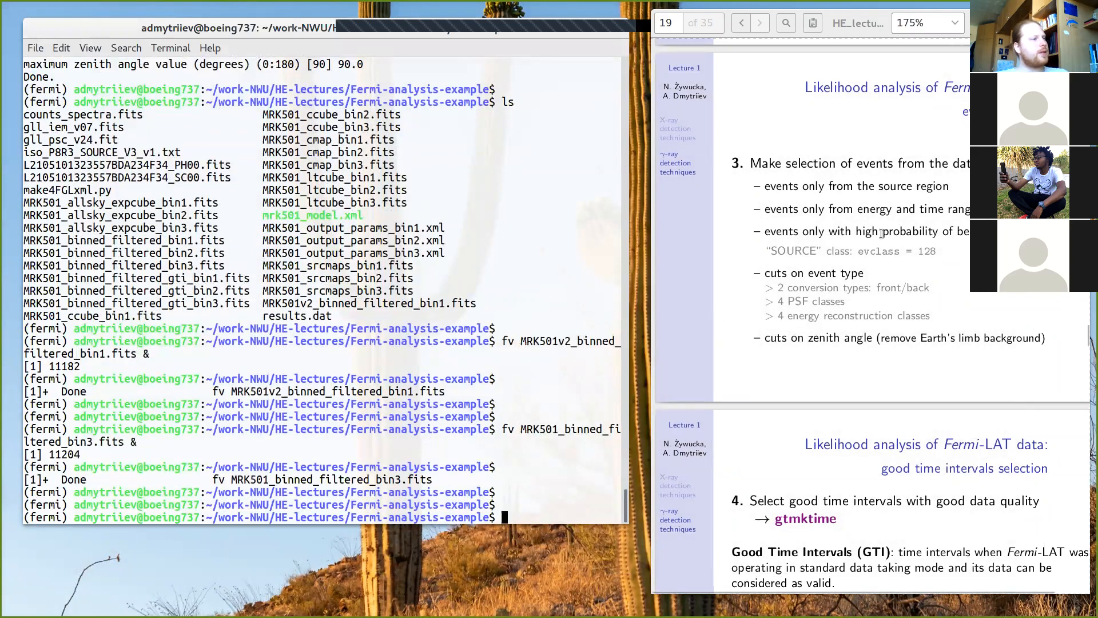
scroll(319, 167, up, 6)
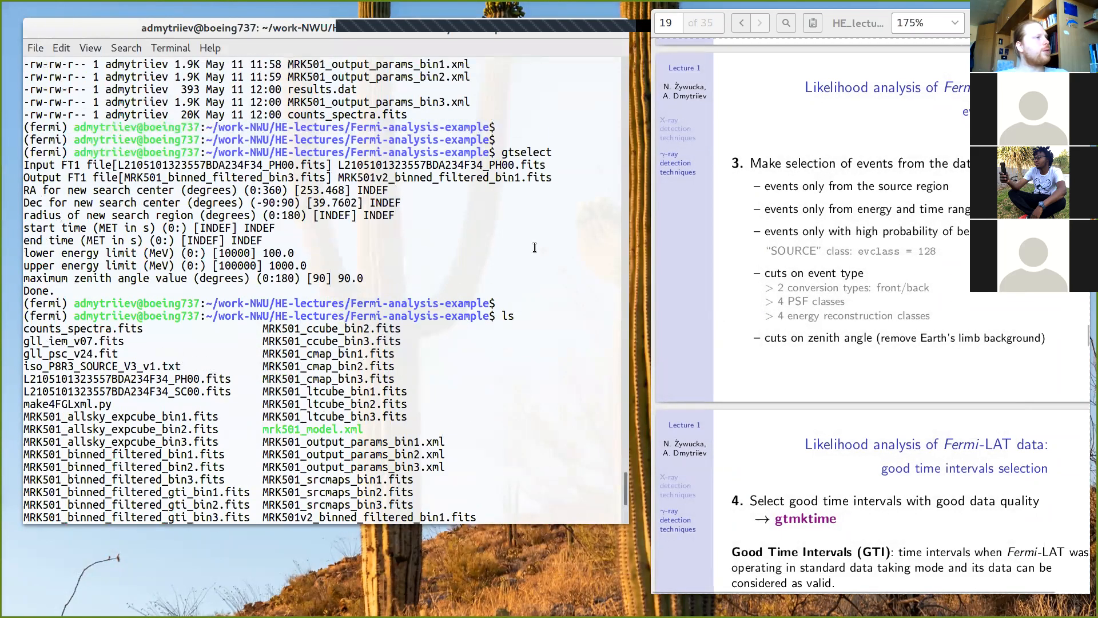
scroll(319, 167, down, 5)
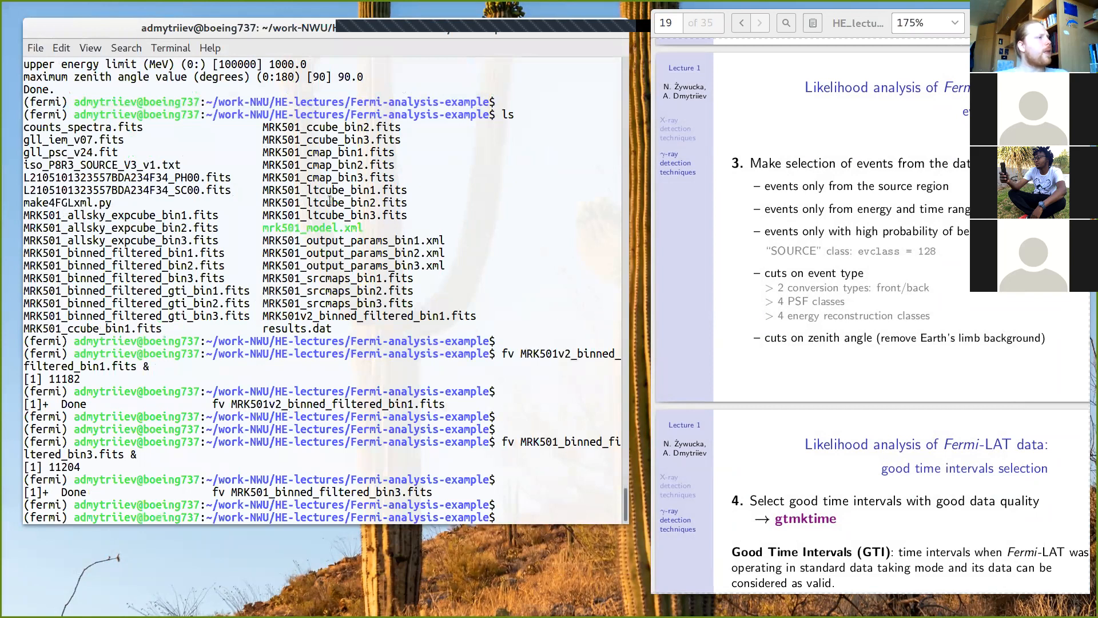
Step: Review the earlier gtselect run and directory listing, highlighting the MRK501_binned_filtered files for bins 1 to 3
scroll(362, 241, down, 1)
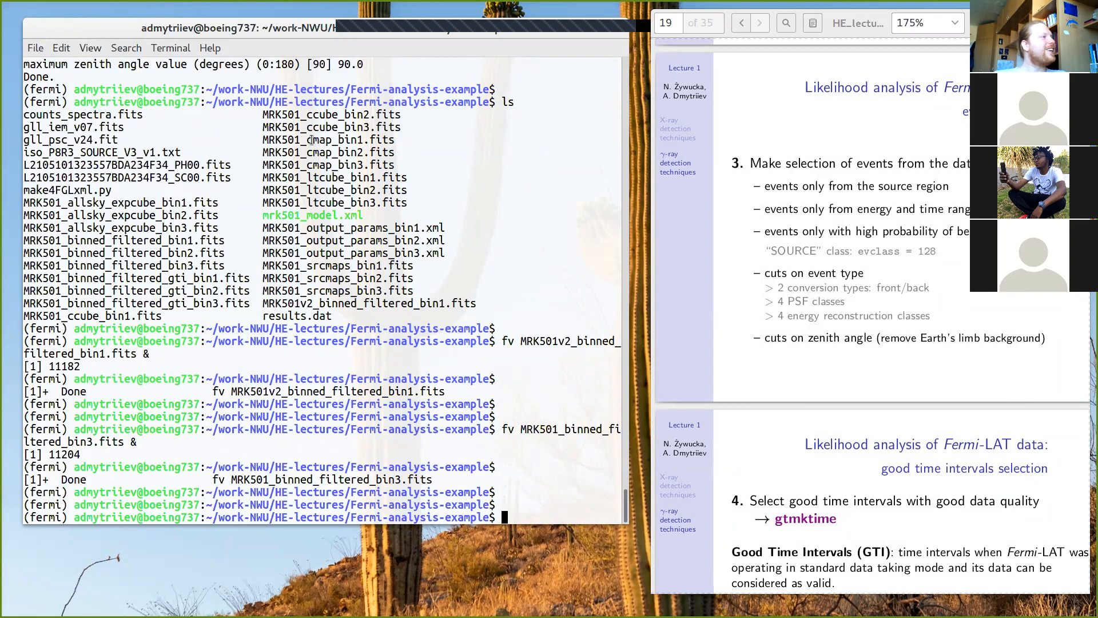
scroll(312, 140, up, 6)
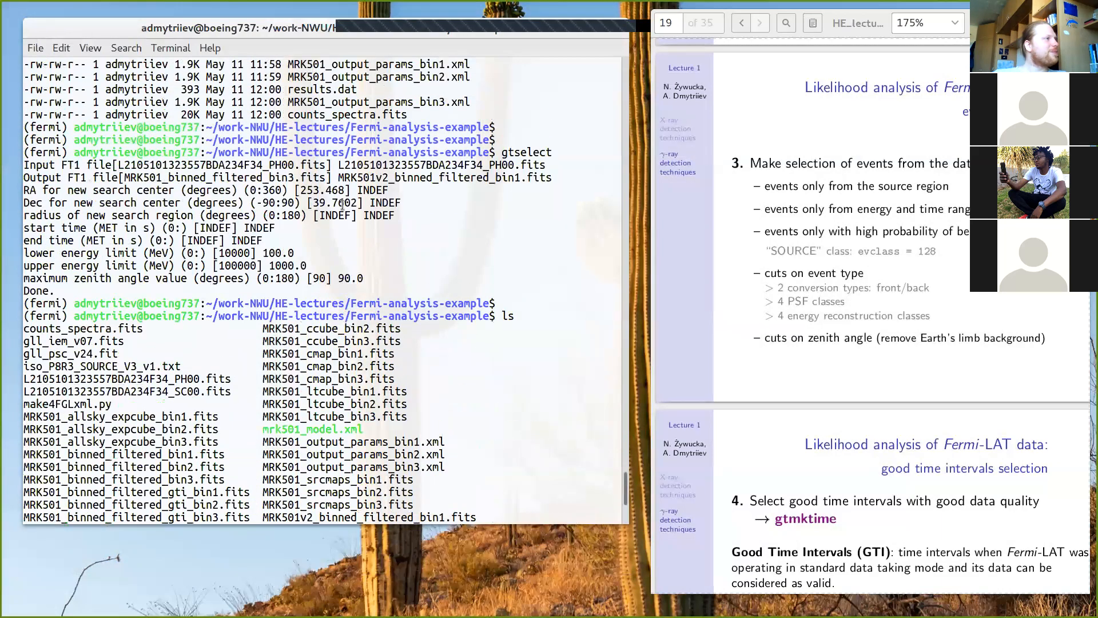
scroll(342, 204, down, 5)
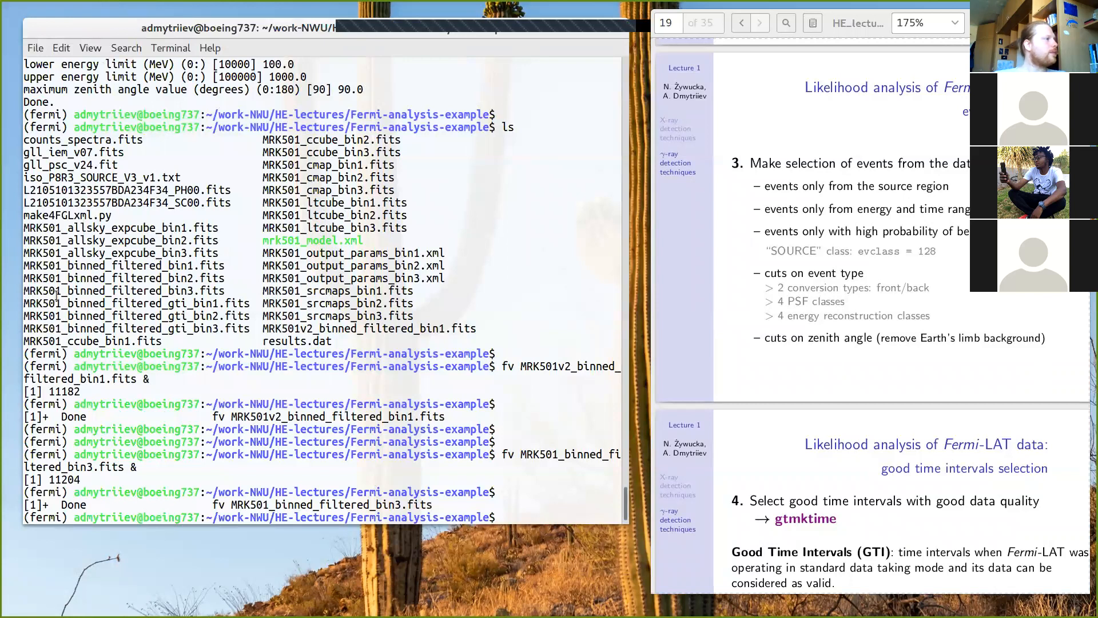
drag(29, 266, 226, 290)
click(224, 289)
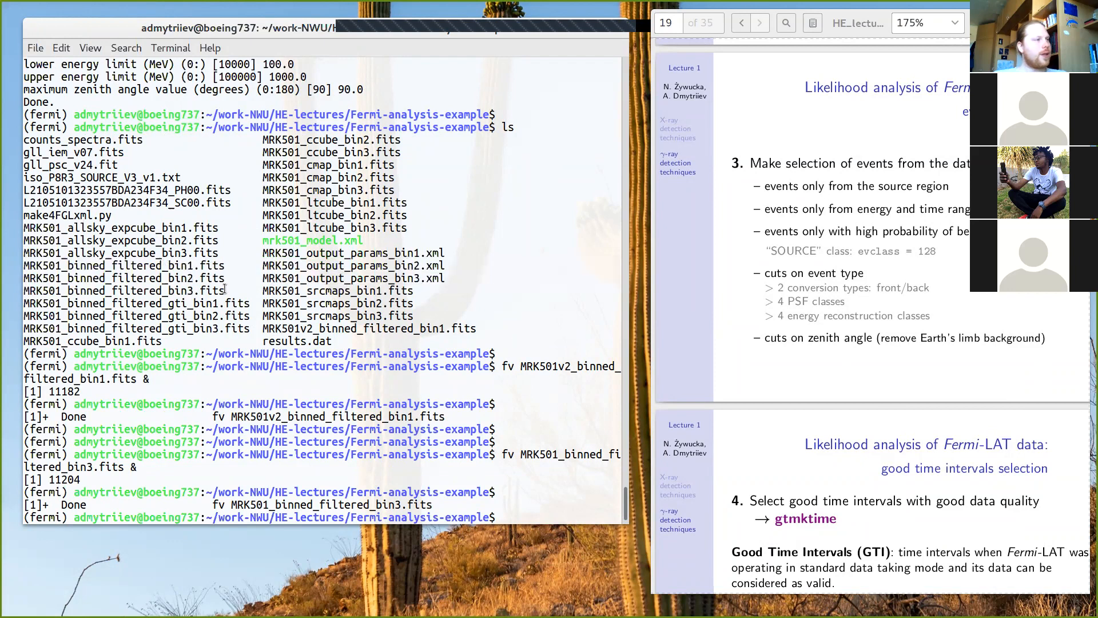
Step: Read the lecture slides on good time interval selection with gtmktime and event selection, highlighting the spacecraft file mention
scroll(786, 197, down, 5)
scroll(785, 197, up, 1)
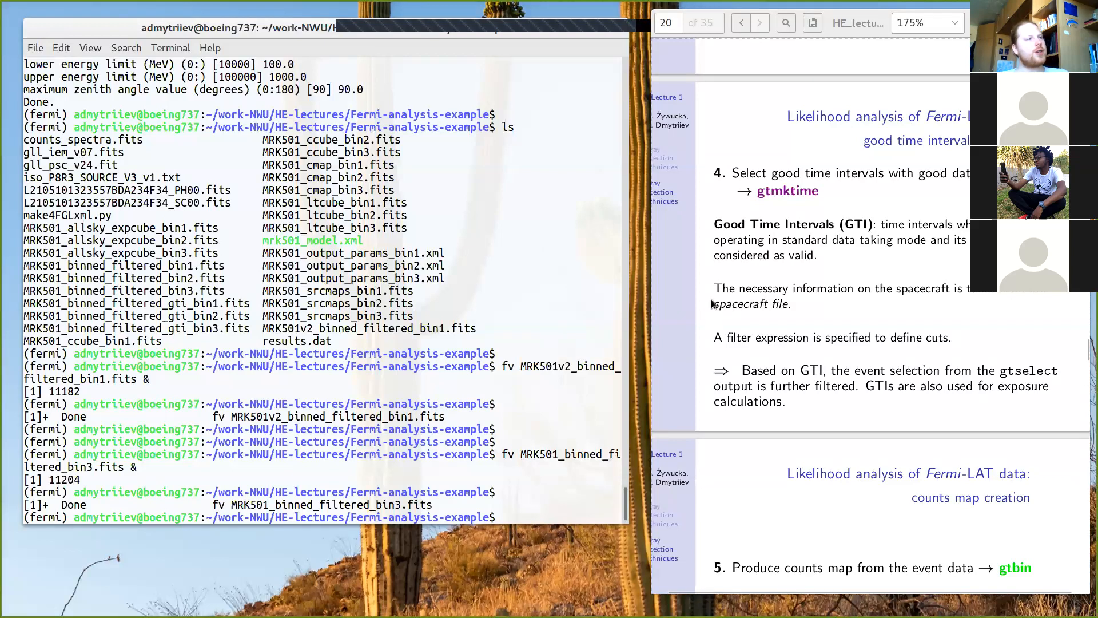
drag(714, 303, 792, 303)
click(884, 306)
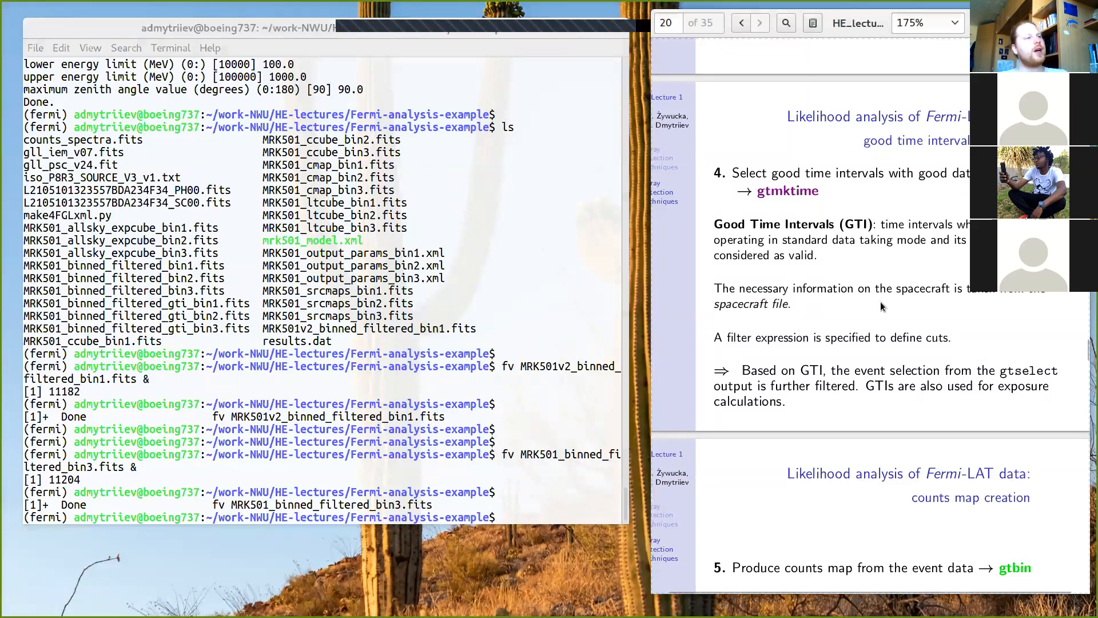
scroll(884, 321, down, 1)
scroll(906, 370, up, 5)
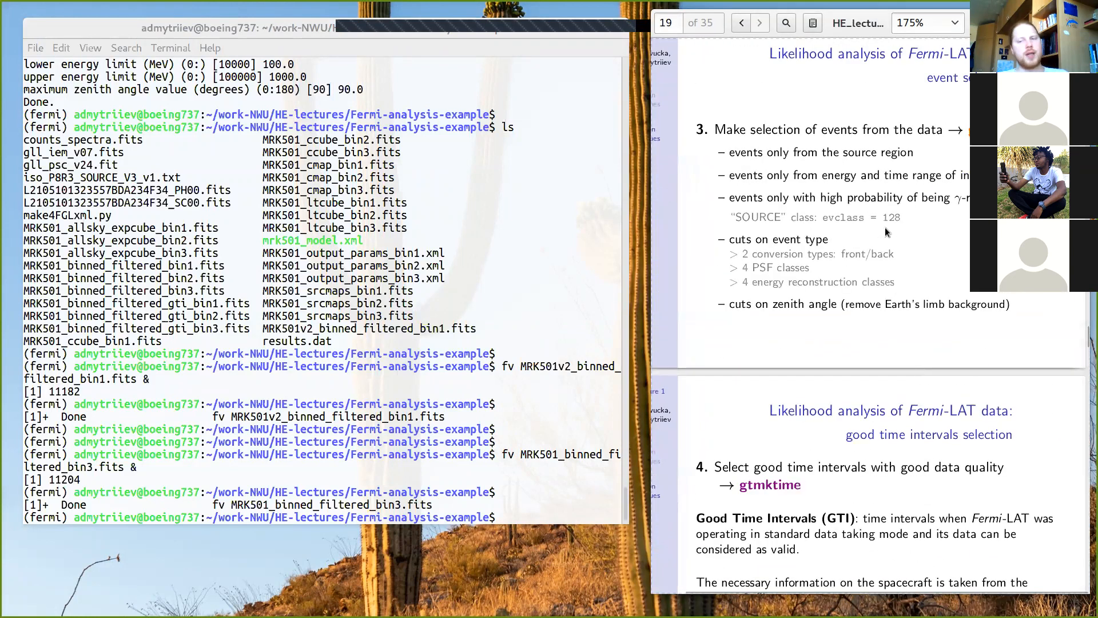
scroll(884, 227, down, 1)
scroll(885, 227, up, 1)
scroll(884, 228, up, 1)
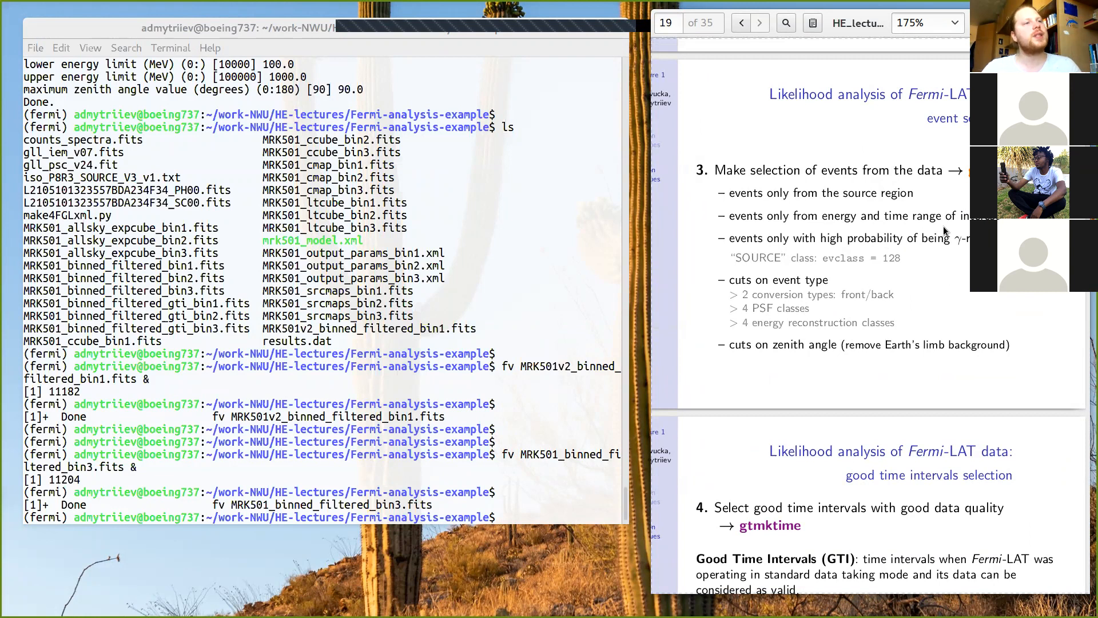
scroll(965, 290, down, 6)
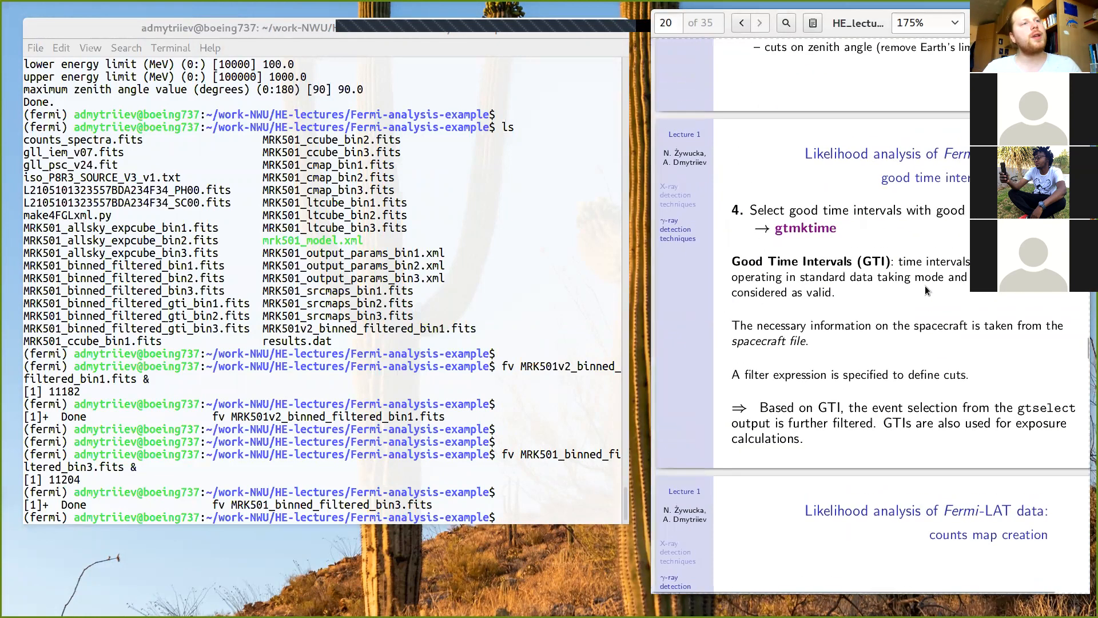
scroll(947, 290, down, 1)
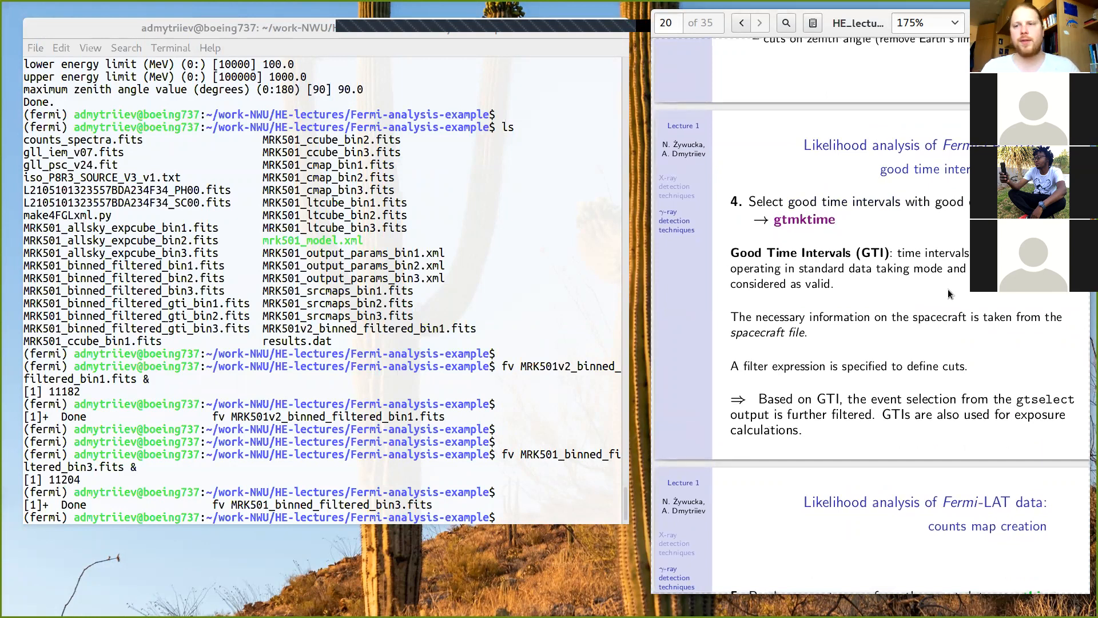
scroll(948, 294, down, 2)
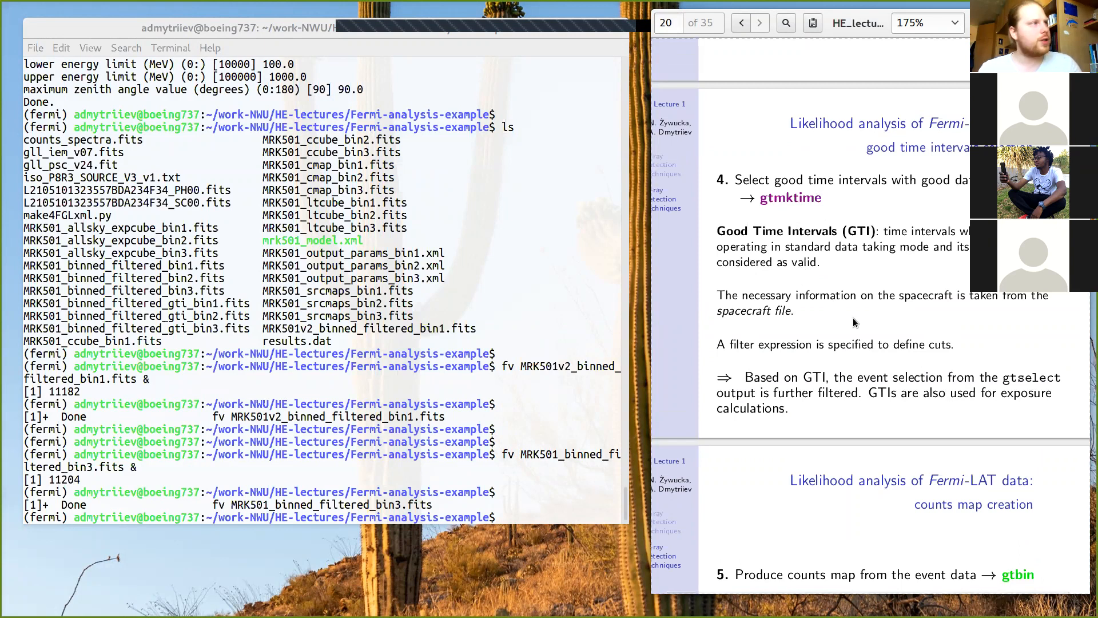
Step: Switch to Chrome and find the gtselect example in the Binned Likelihood Tutorial's section on subselections from the event data
key(super)
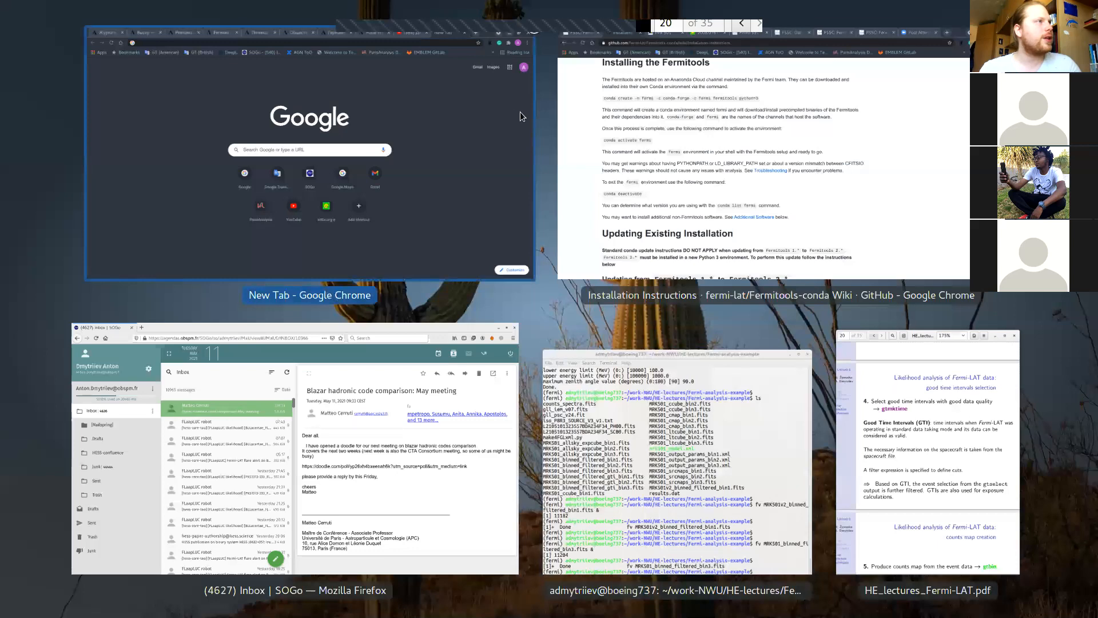
click(744, 172)
click(62, 8)
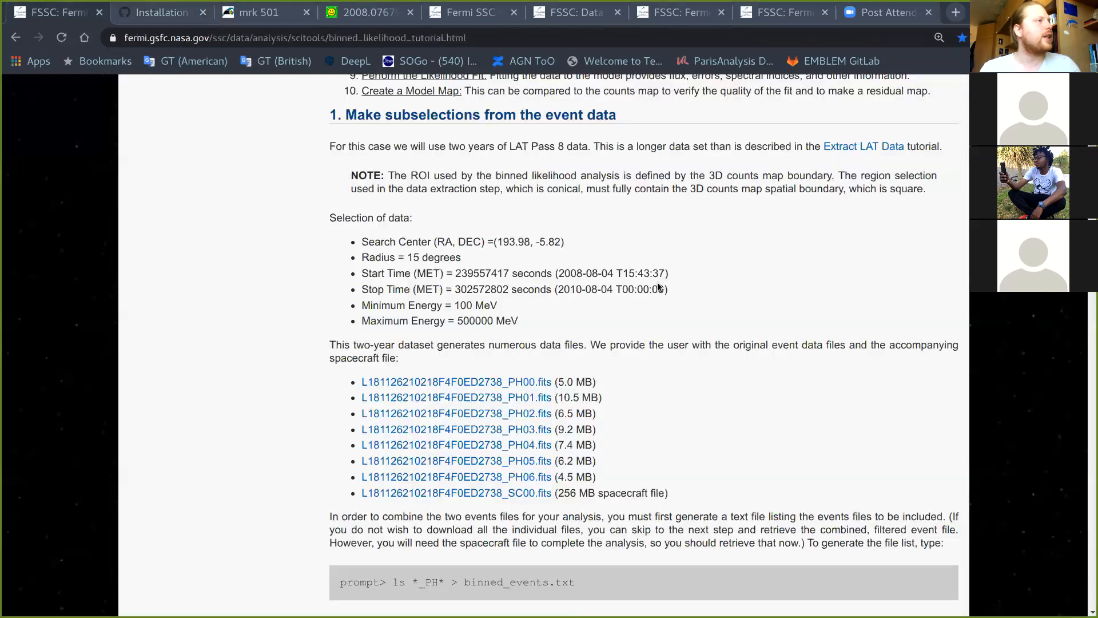
scroll(846, 583, up, 10)
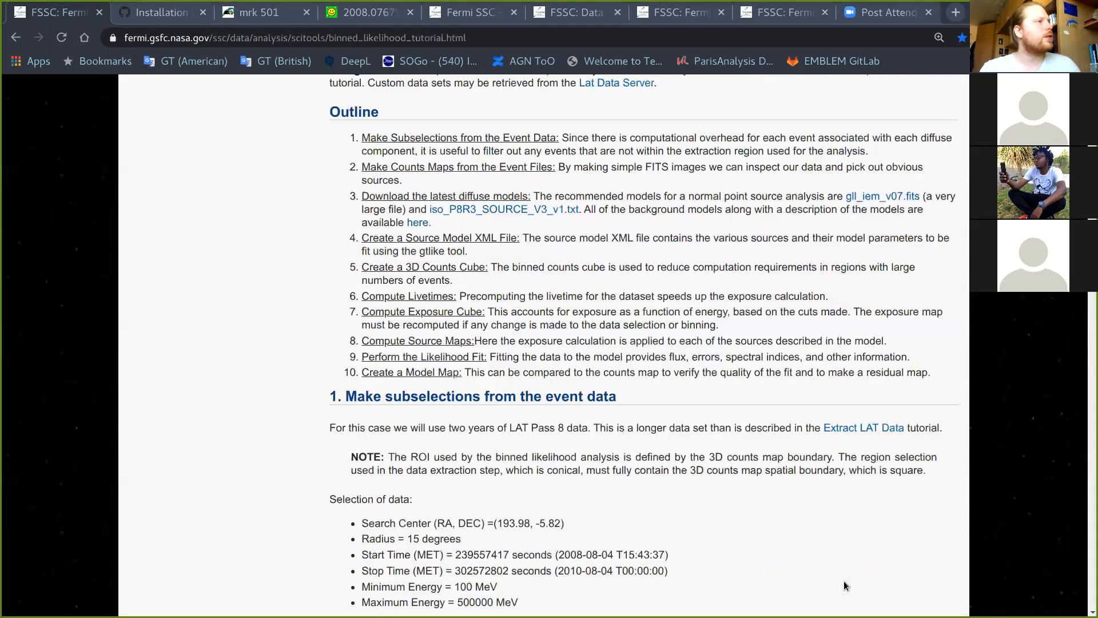
scroll(861, 441, down, 15)
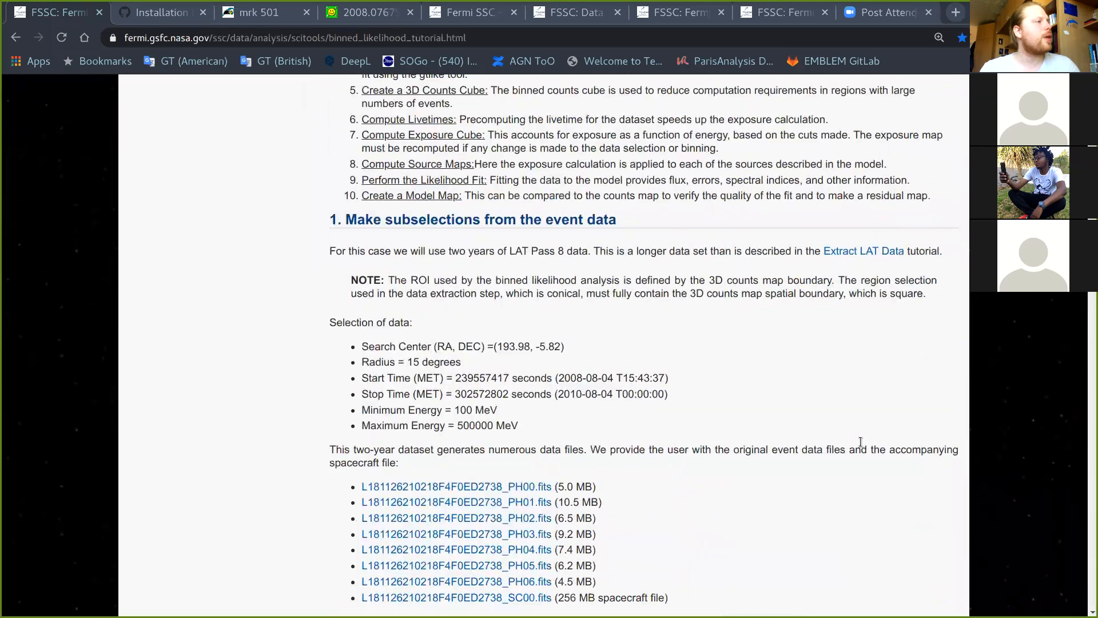
scroll(861, 442, down, 2)
scroll(861, 442, up, 8)
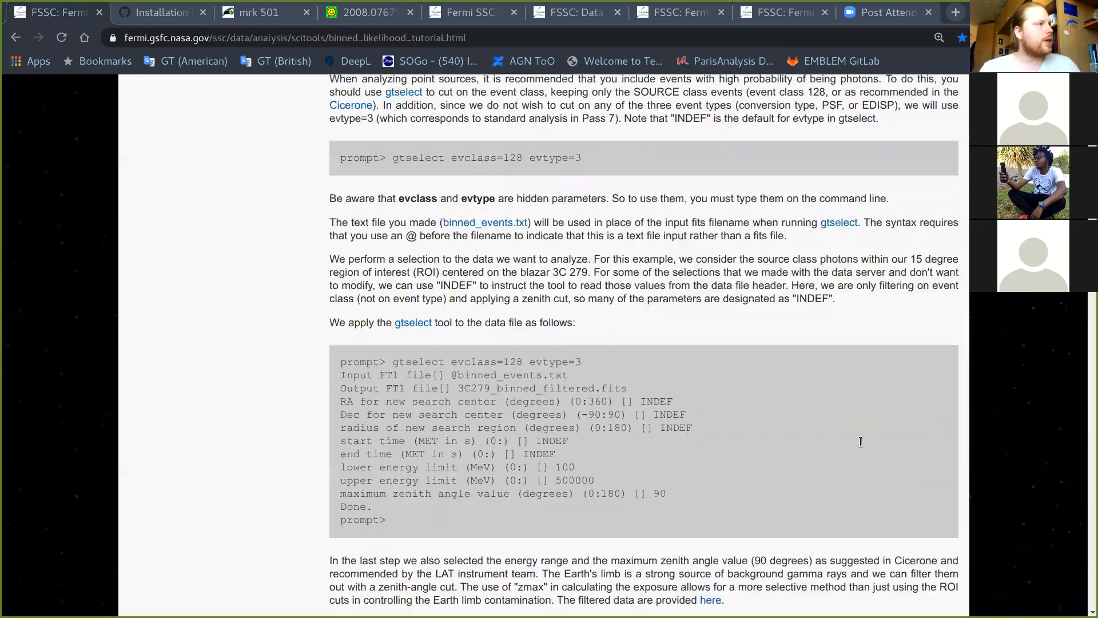
scroll(861, 442, up, 5)
scroll(861, 442, down, 10)
scroll(860, 442, down, 6)
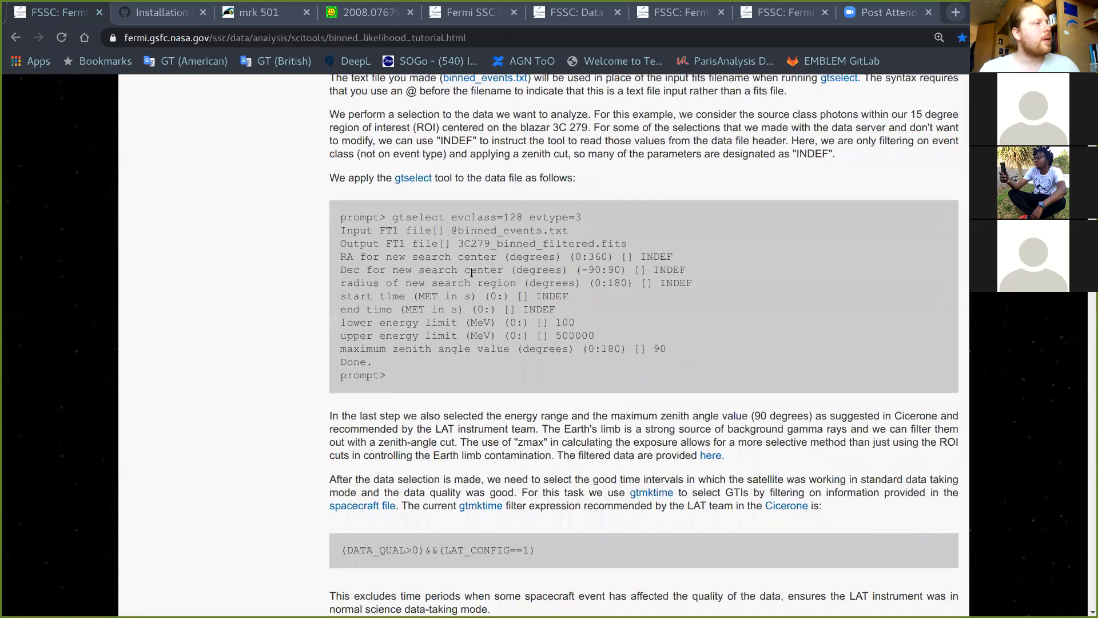
Step: Highlight the tutorial's example gtselect session, including its evclass=128 evtype=3 parameters
drag(386, 216, 601, 378)
click(599, 378)
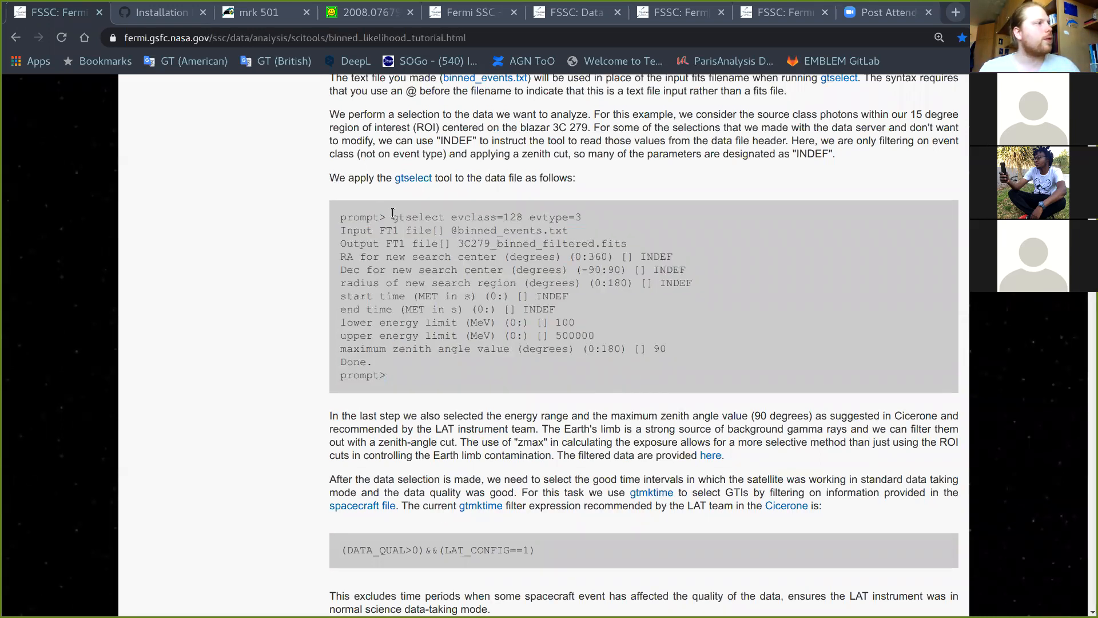
drag(393, 215, 498, 375)
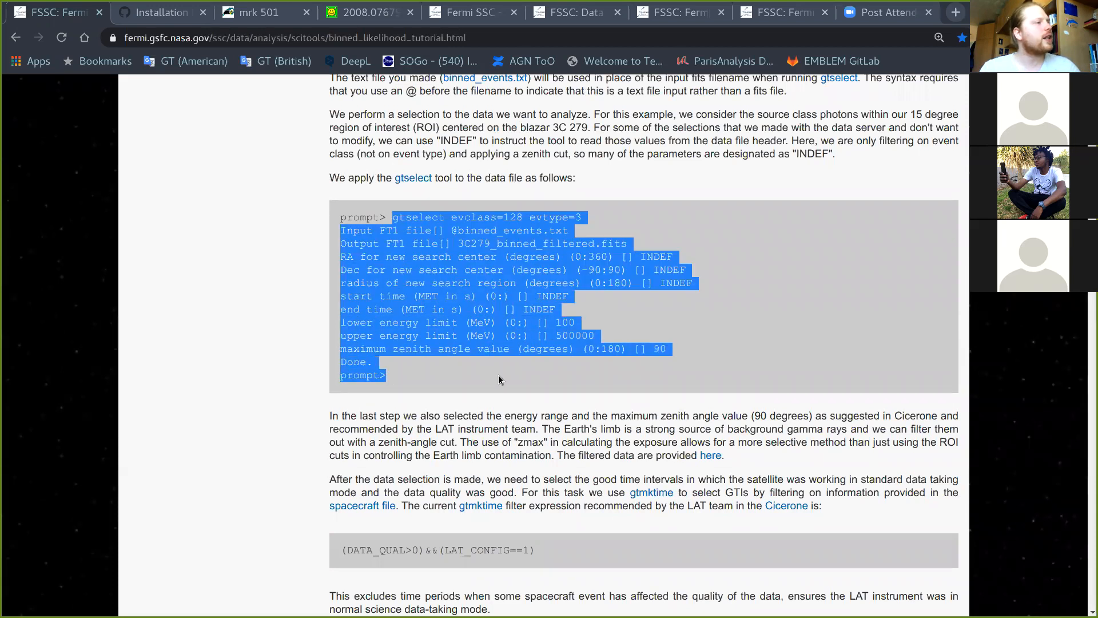
click(499, 375)
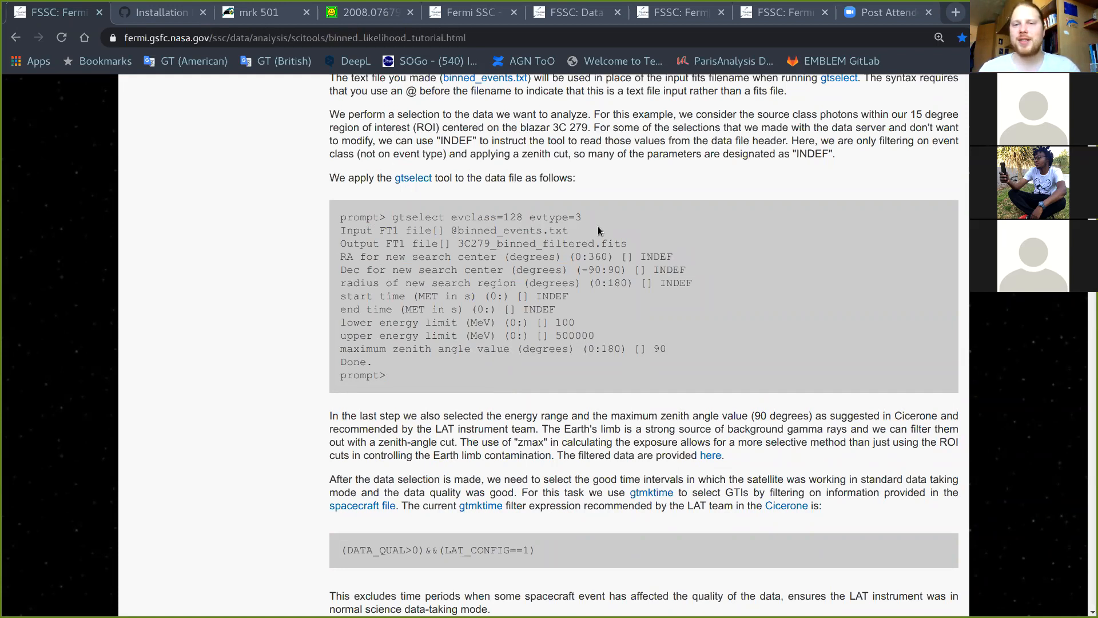
drag(450, 218, 585, 223)
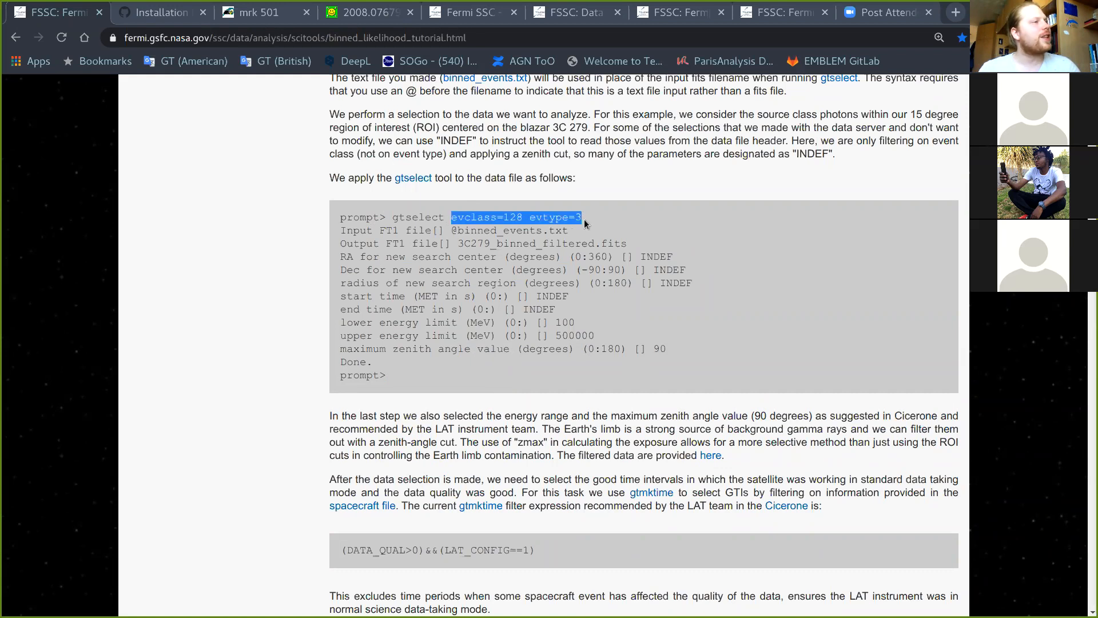
click(616, 223)
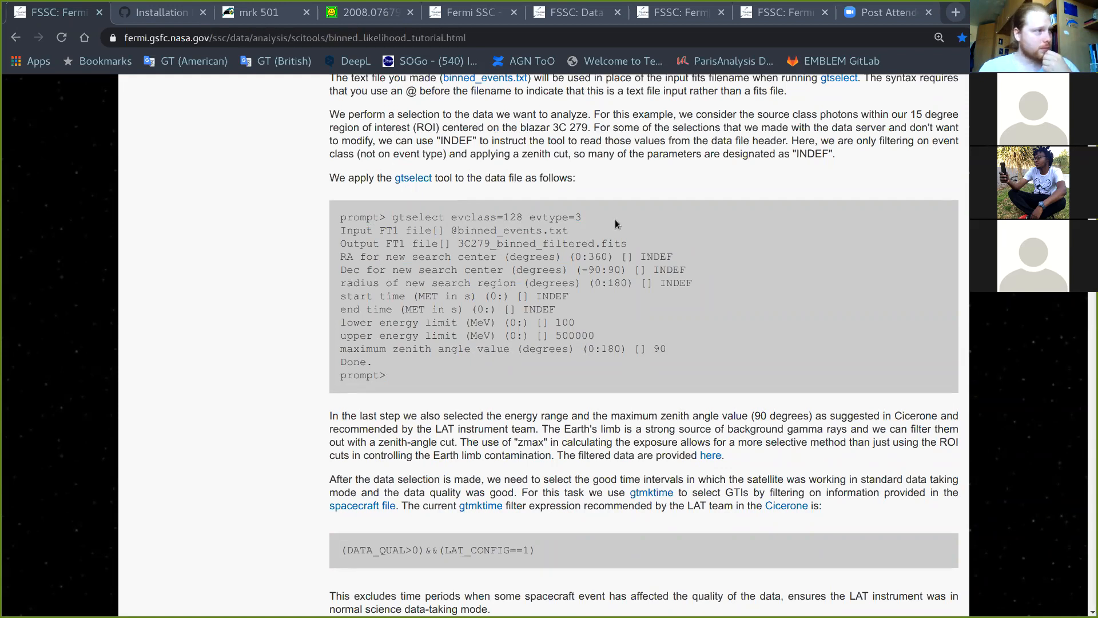
drag(452, 218, 580, 217)
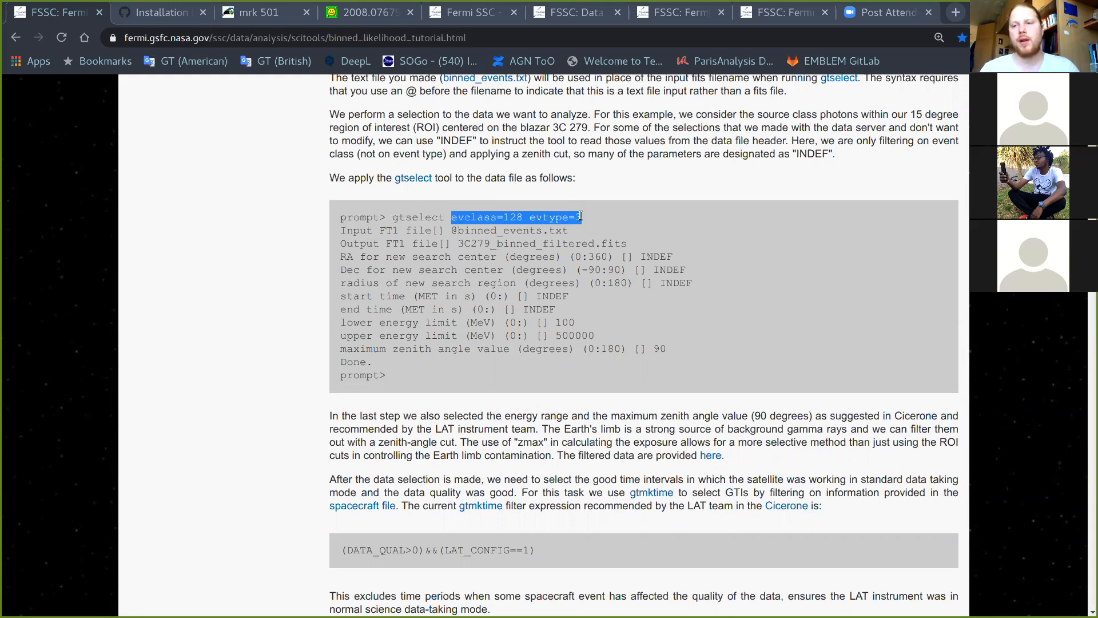
click(607, 224)
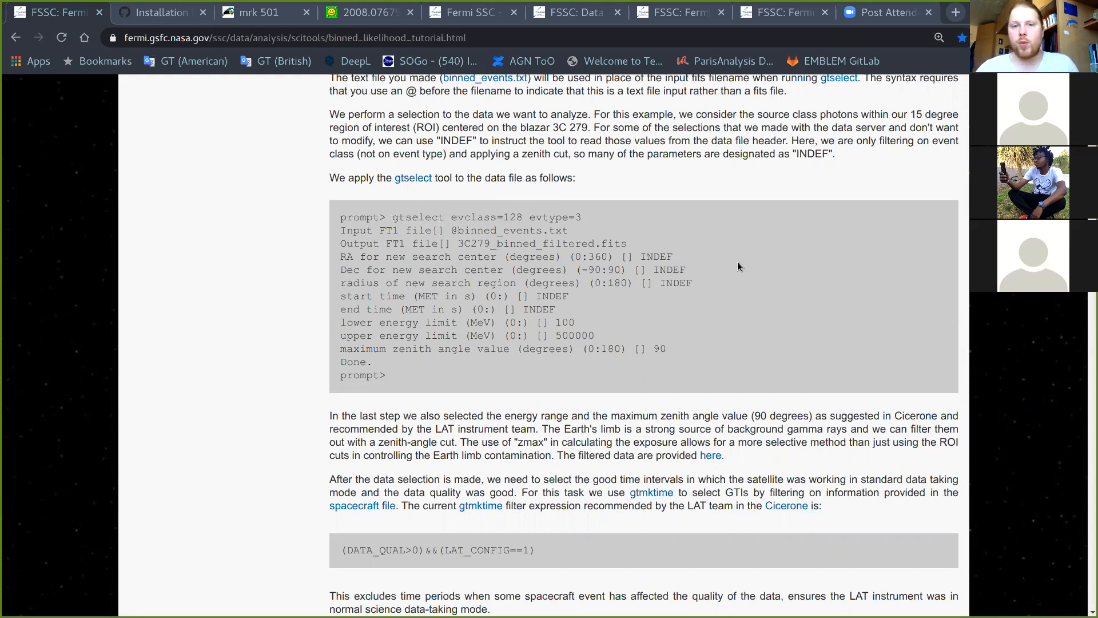
Step: Switch to the terminal and look over the directory listing and recent commands
key(super)
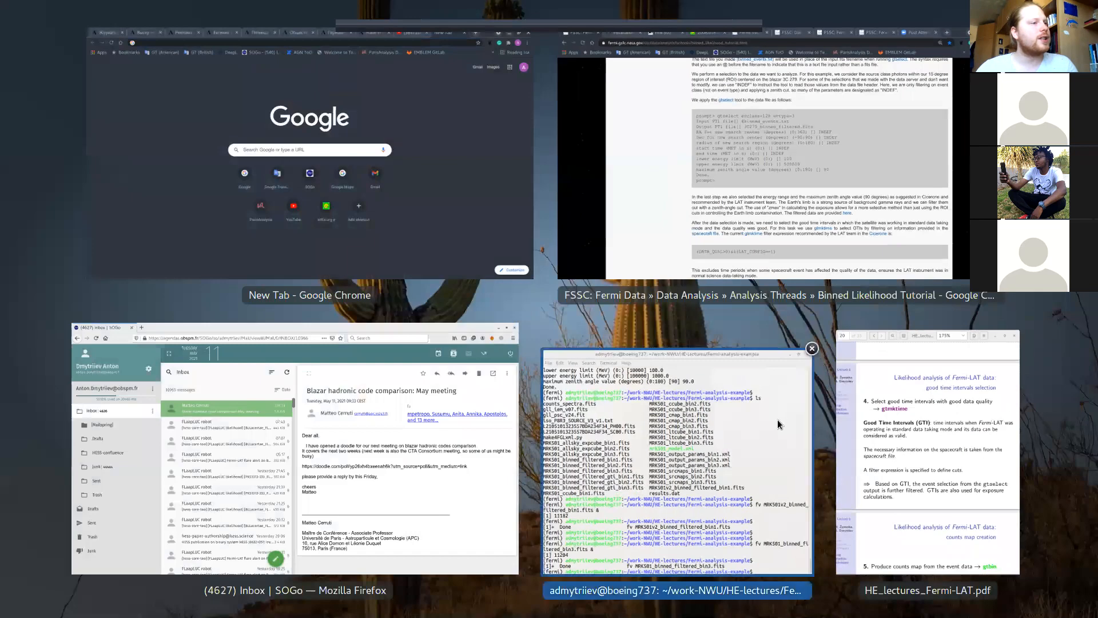
click(719, 449)
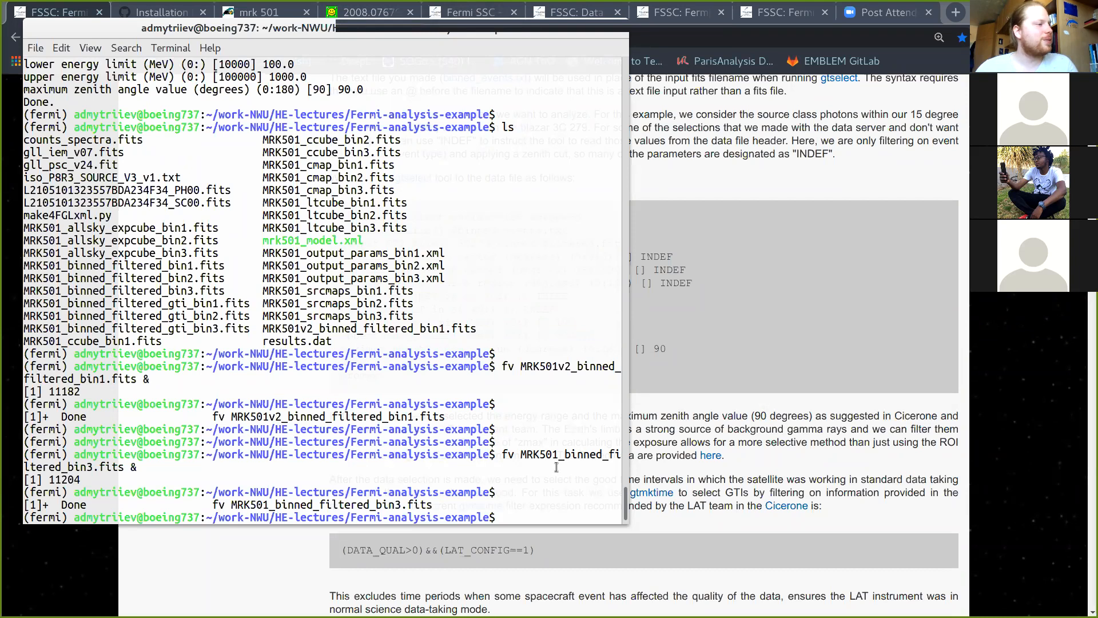
scroll(559, 395, down, 1)
scroll(558, 395, up, 4)
scroll(558, 395, down, 4)
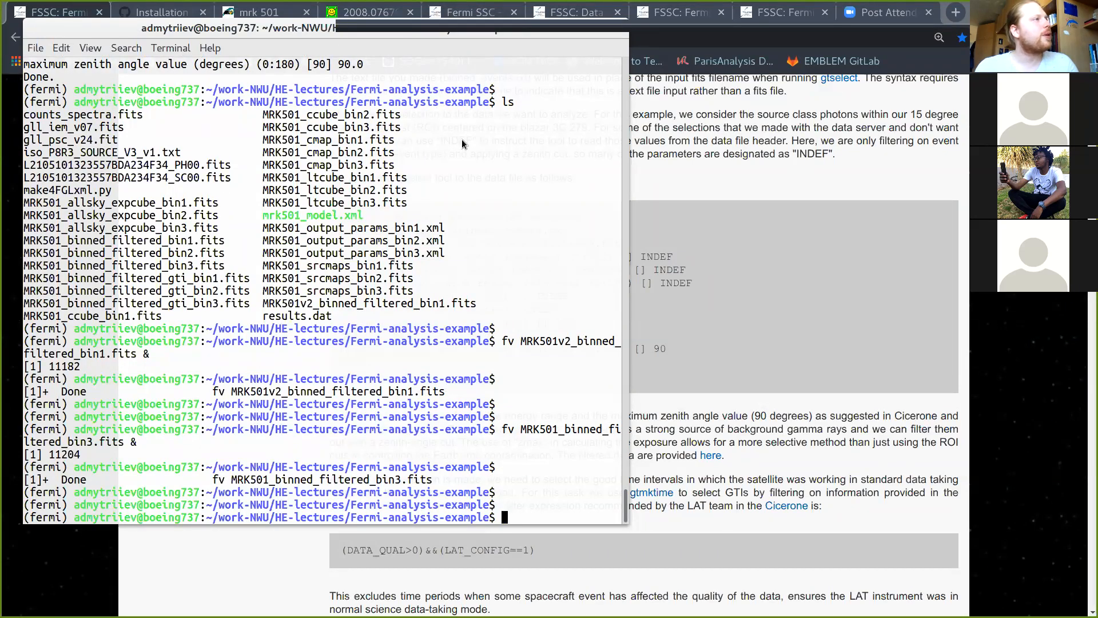
Step: Copy the command gtselect evclass=128 evtype=3 from the Binned Likelihood Tutorial in Chrome, and highlight its evclass=128 parameter
click(696, 171)
drag(390, 218, 569, 218)
key(super+c)
right_click(569, 218)
click(595, 225)
click(400, 219)
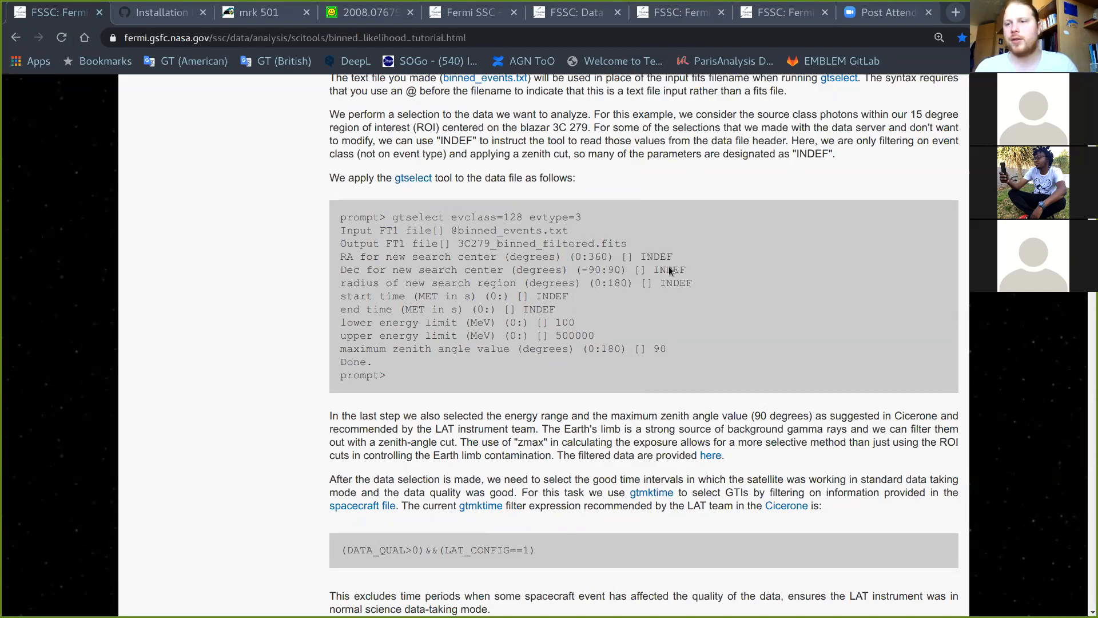
drag(450, 217, 523, 217)
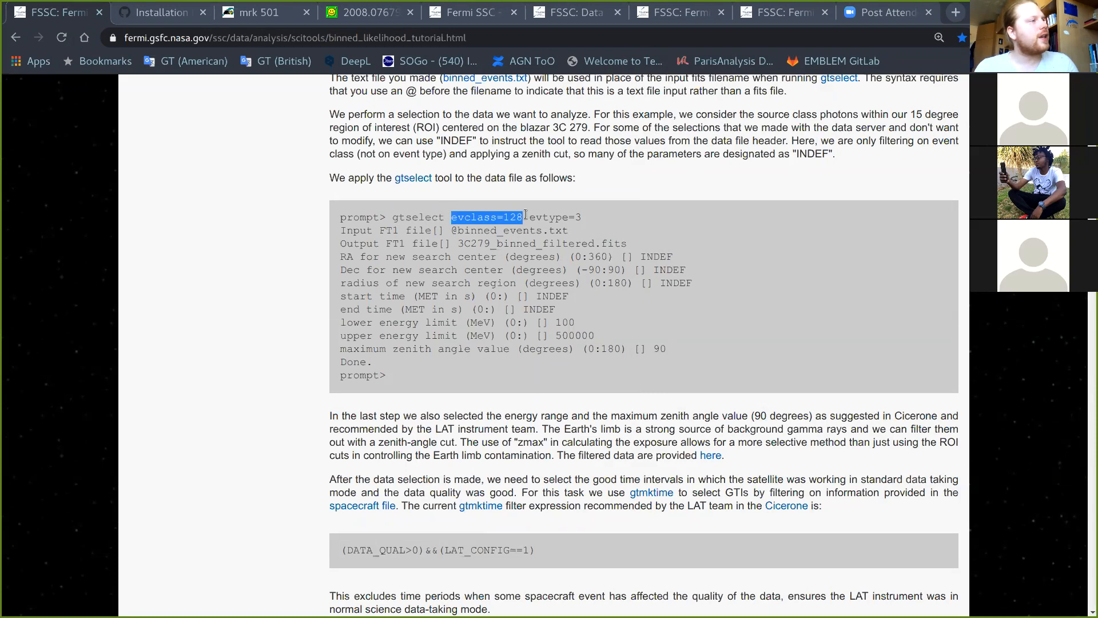
click(696, 243)
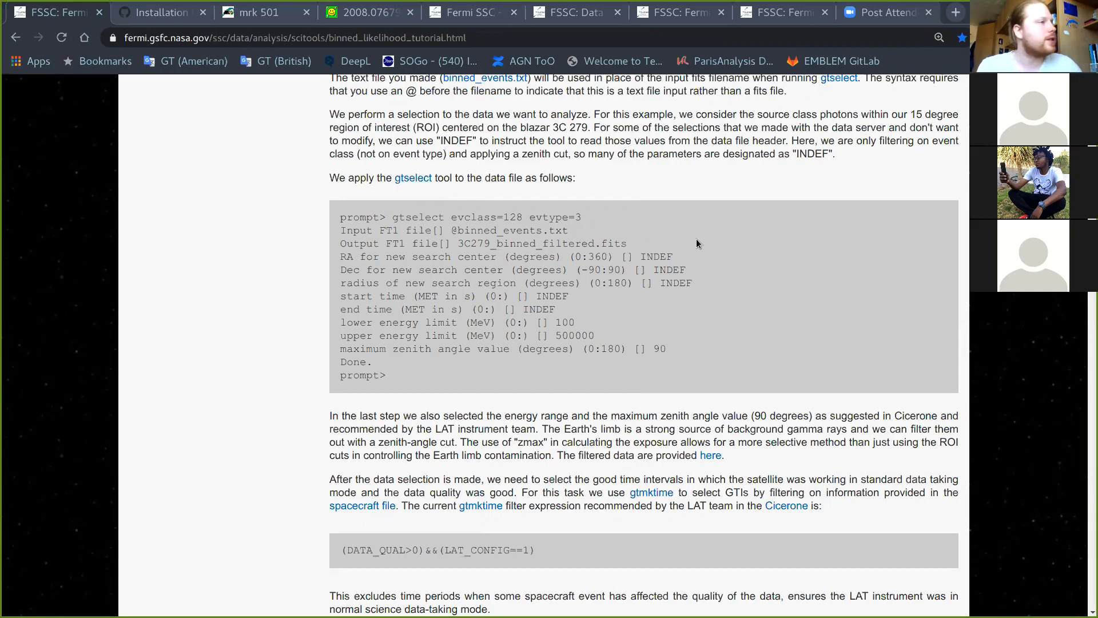
Step: Switch to the terminal, paste the copied command gtselect evclass=128 evtype=3 at the prompt and run it
key(super)
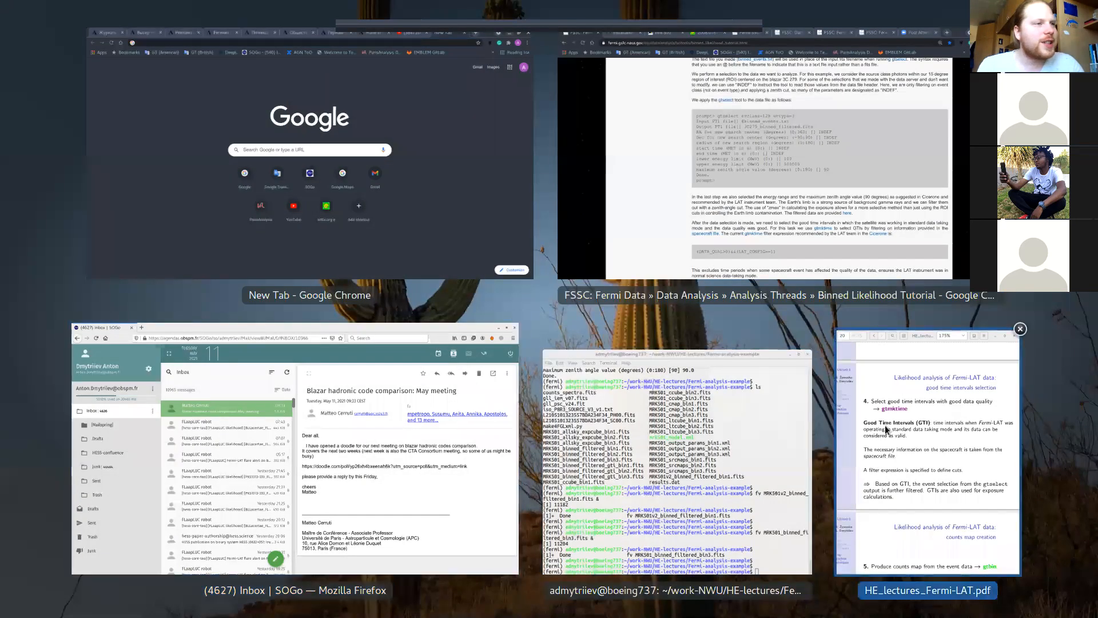
click(754, 430)
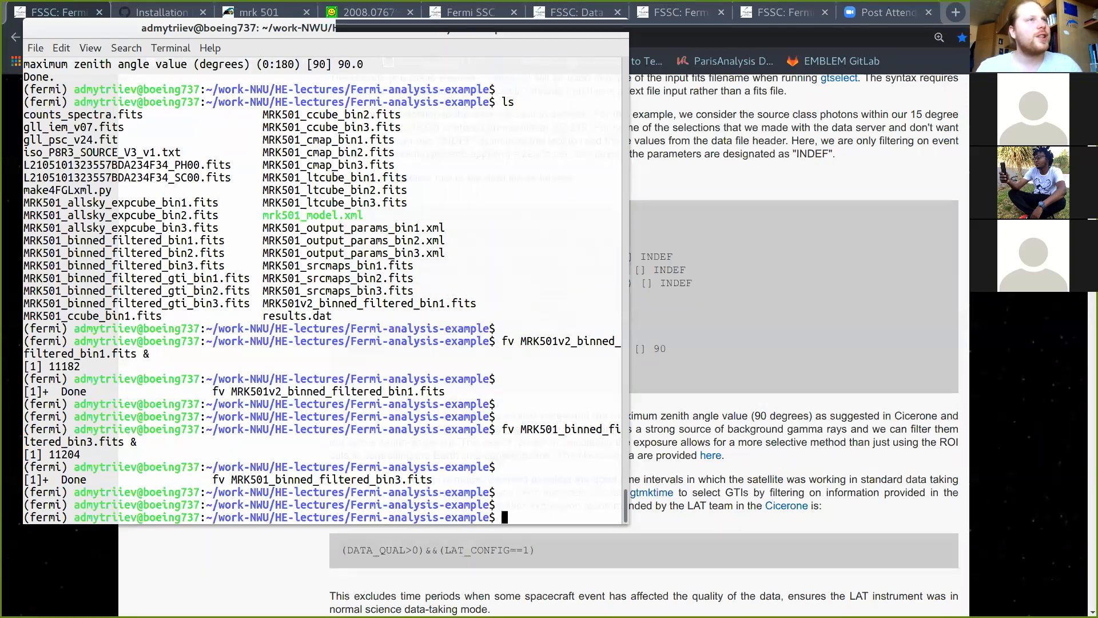
right_click(506, 509)
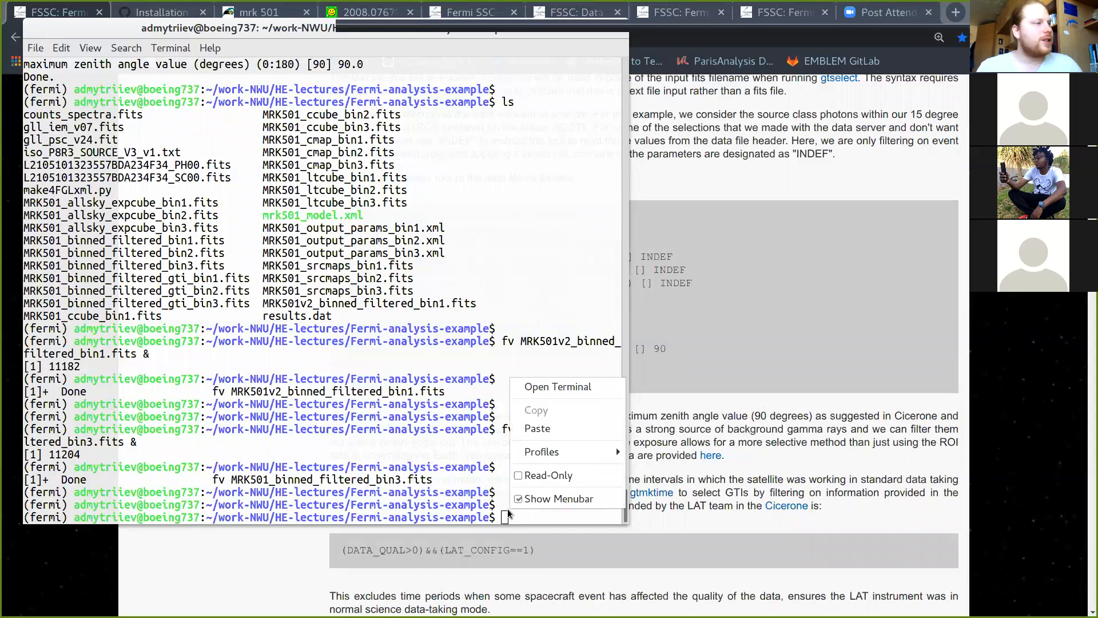
click(536, 435)
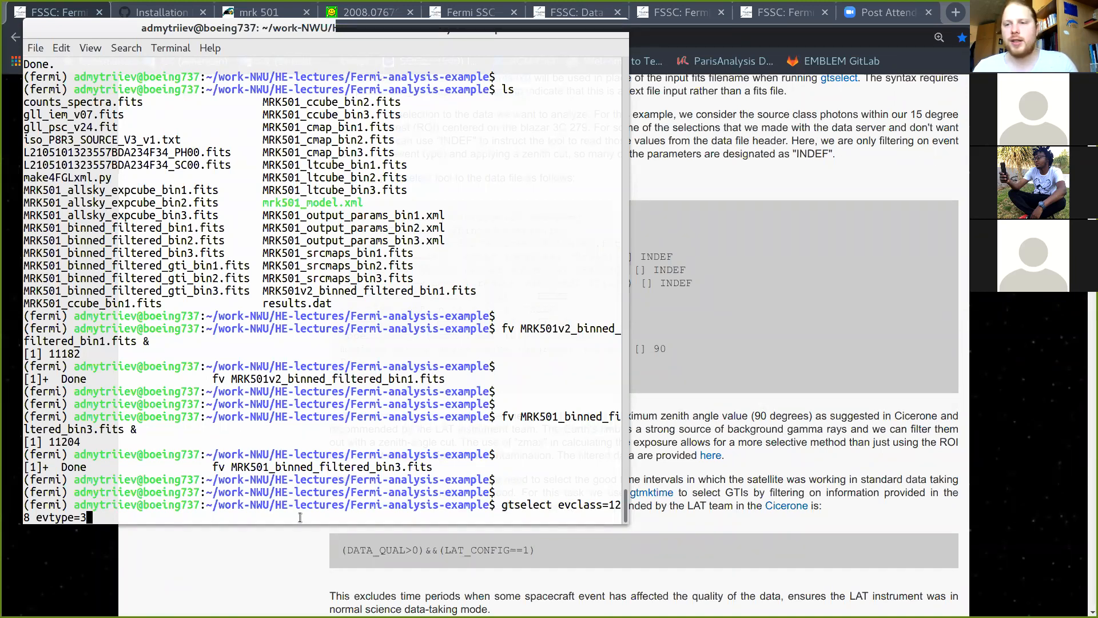
key(Return)
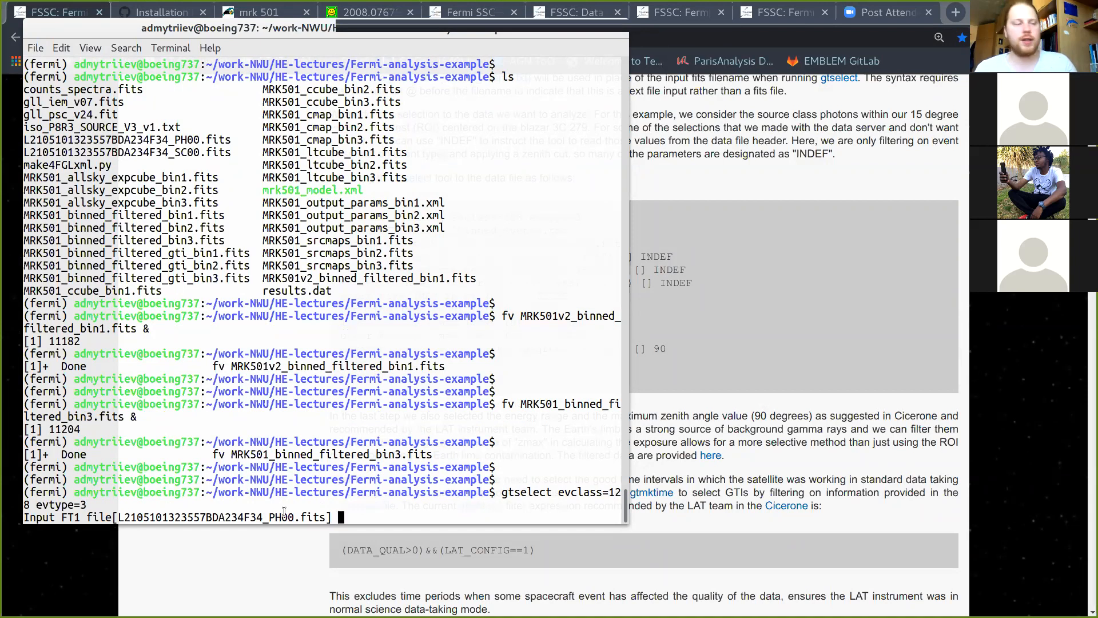
key(Return)
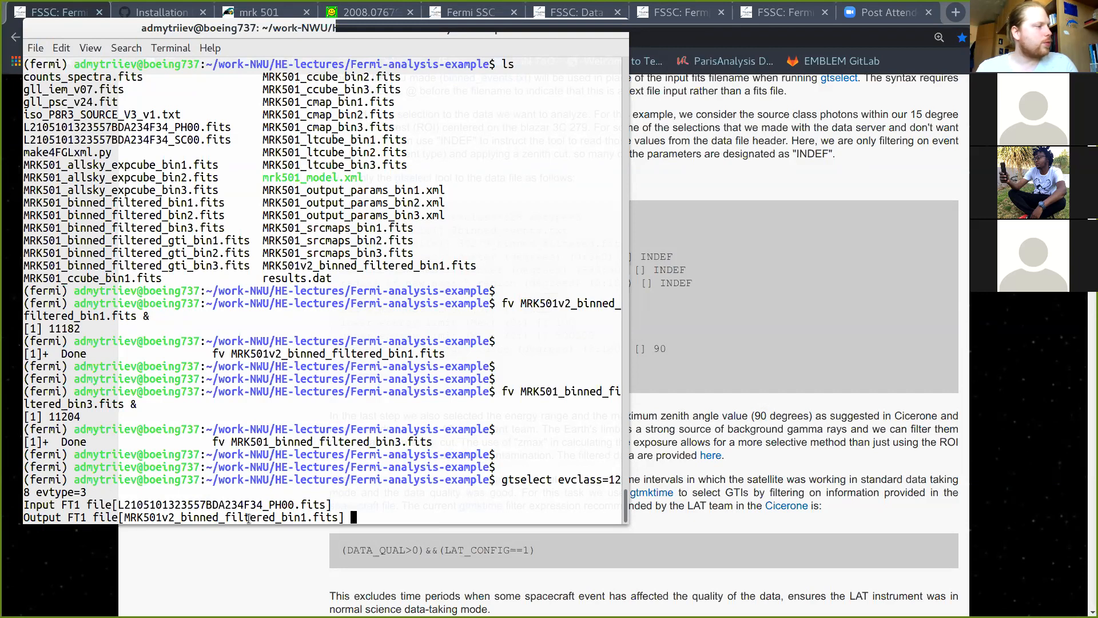
key(Return)
key(Return)
key(Return)
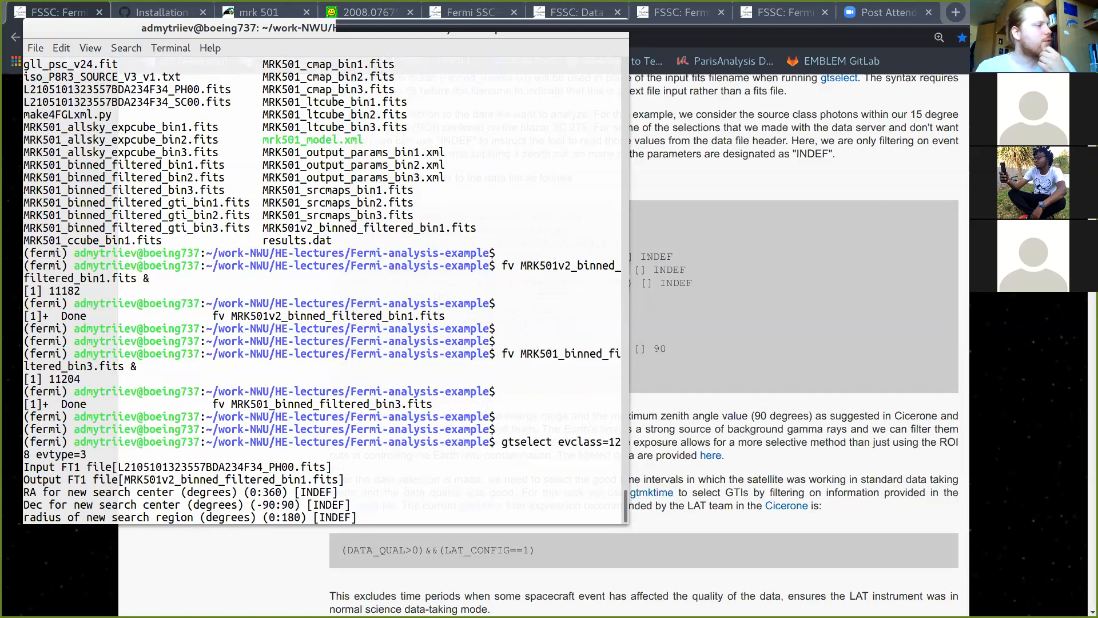
key(Return)
key(Return)
key(Return)
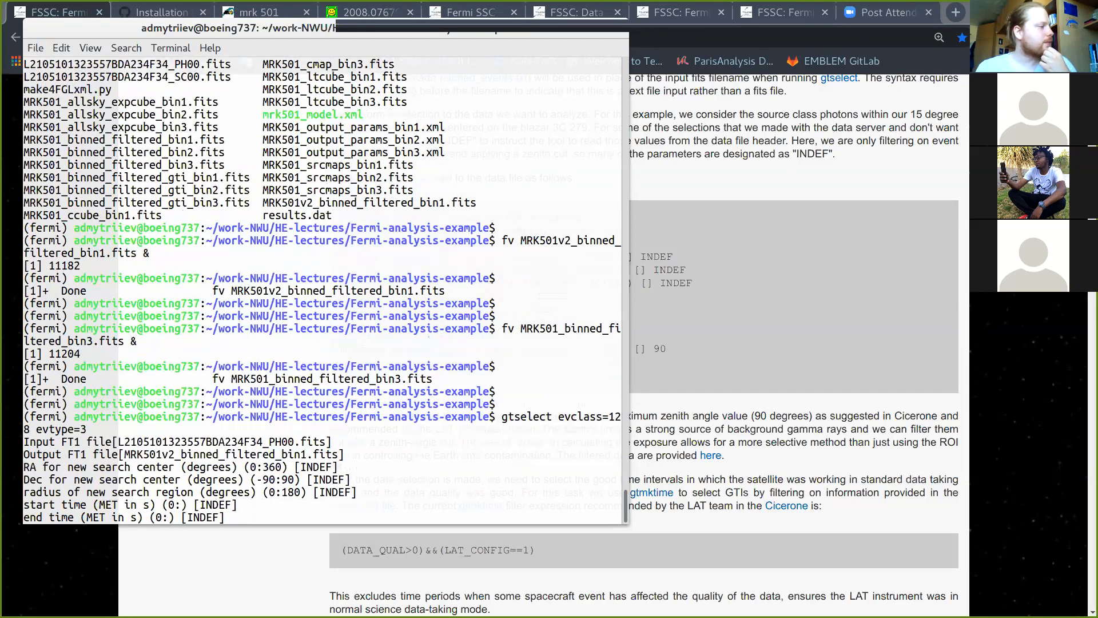
key(Return)
key(Return)
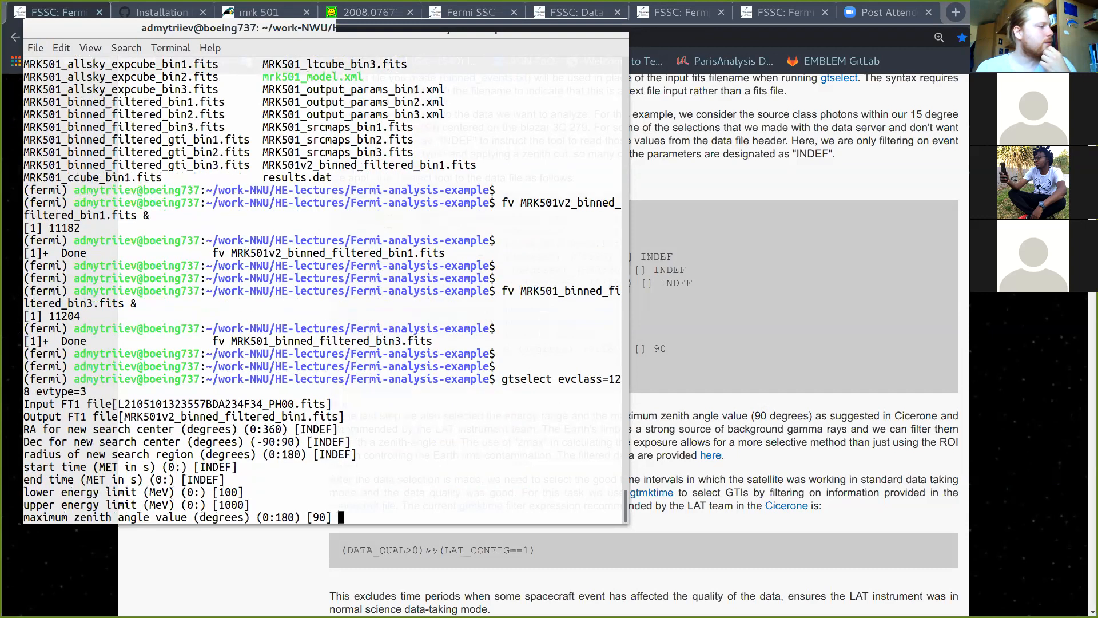
key(Return)
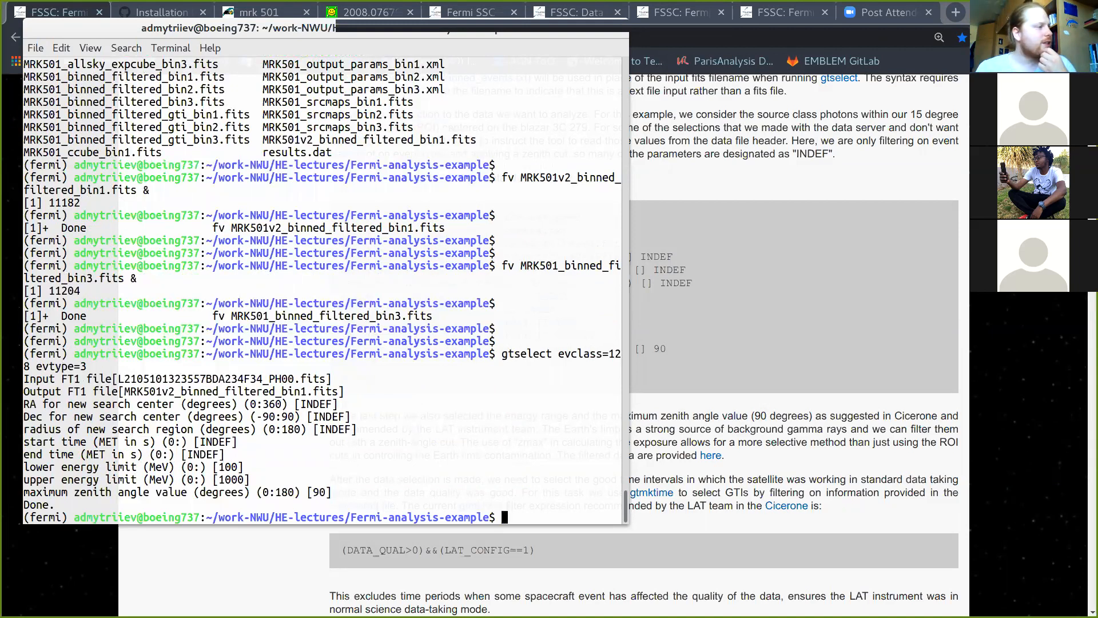
Step: Highlight the output file name and the evclass=128 evtype=3 parameters in the gtselect session, clear the highlighting and add blank prompt lines
drag(124, 392, 181, 391)
click(426, 438)
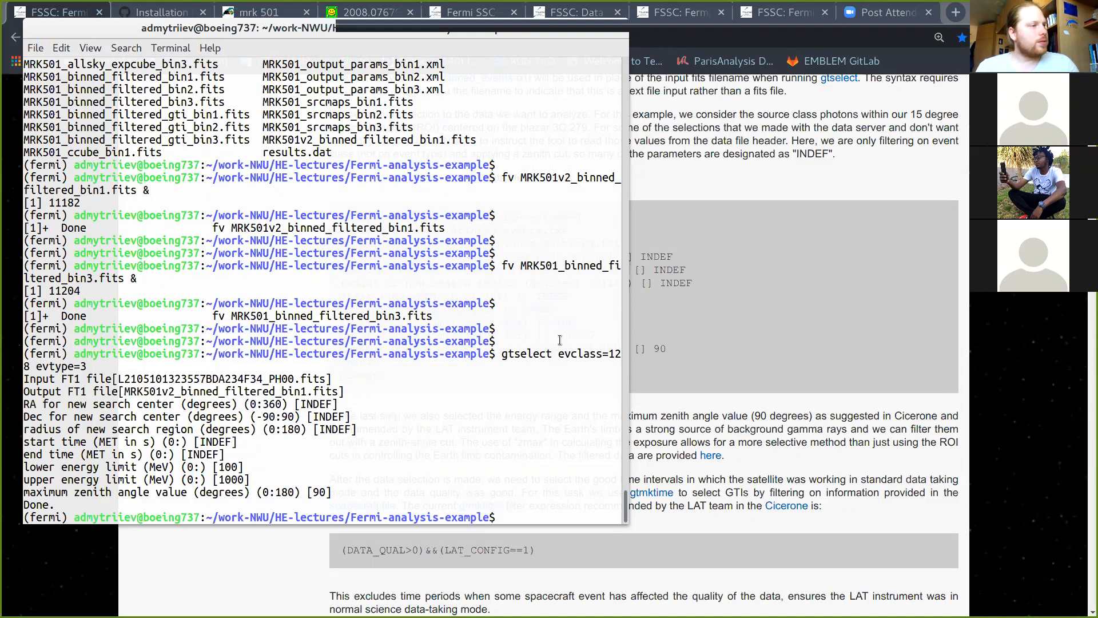
drag(557, 358, 86, 367)
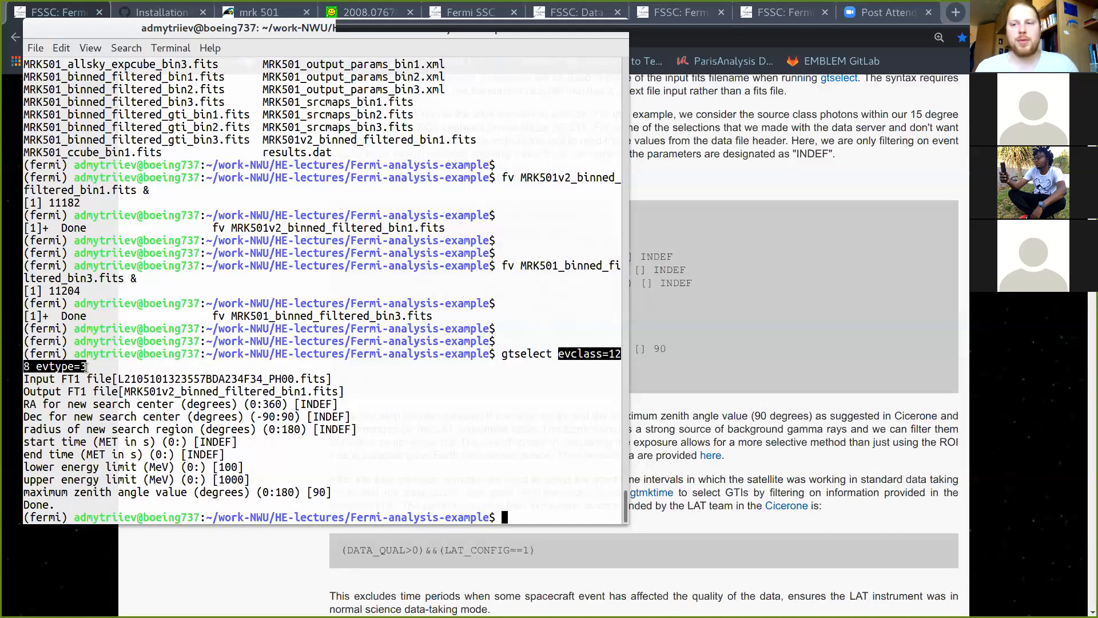
click(513, 492)
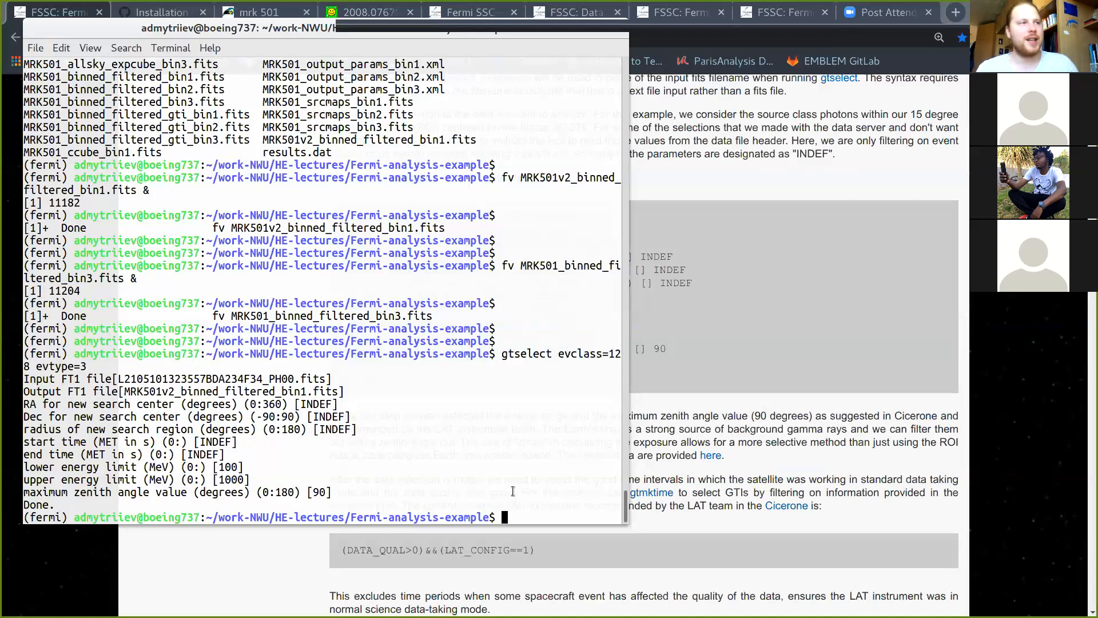
key(Return)
key(Return)
key(Return)
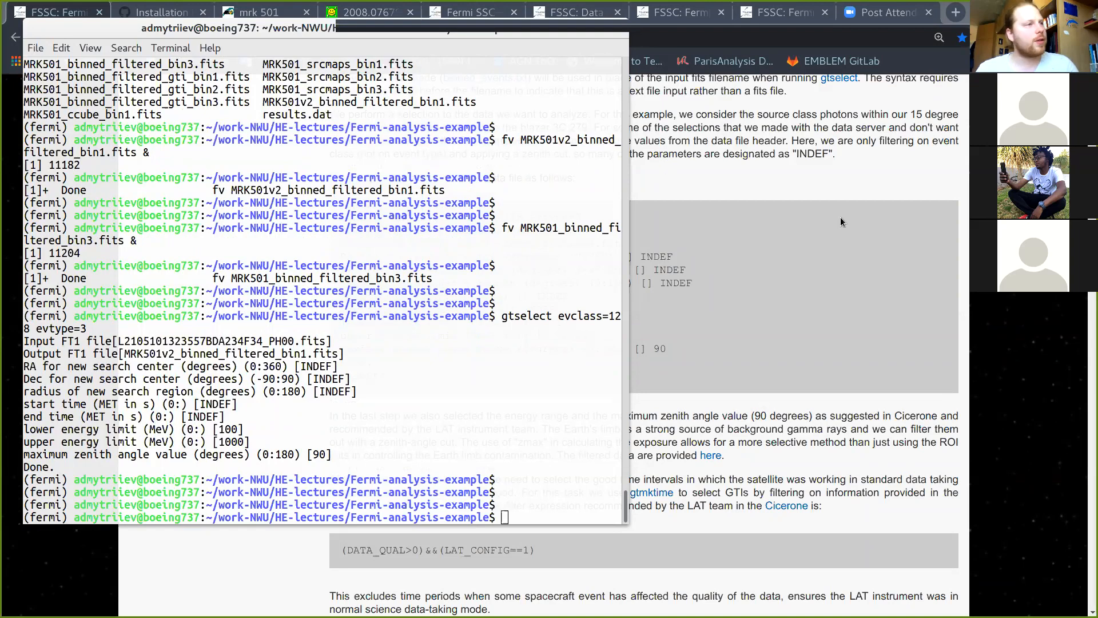
Step: Switch to the lecture PDF HE_lectures_Fermi-LAT.pdf and review the slide on good time interval selection with gtmktime
key(super)
click(920, 354)
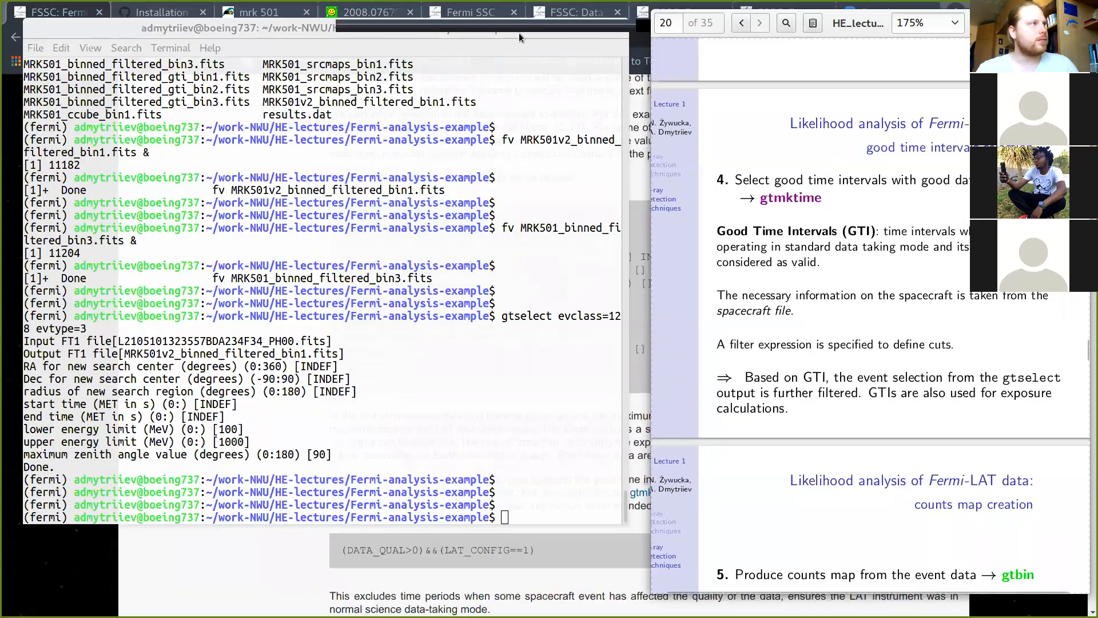
scroll(901, 328, down, 5)
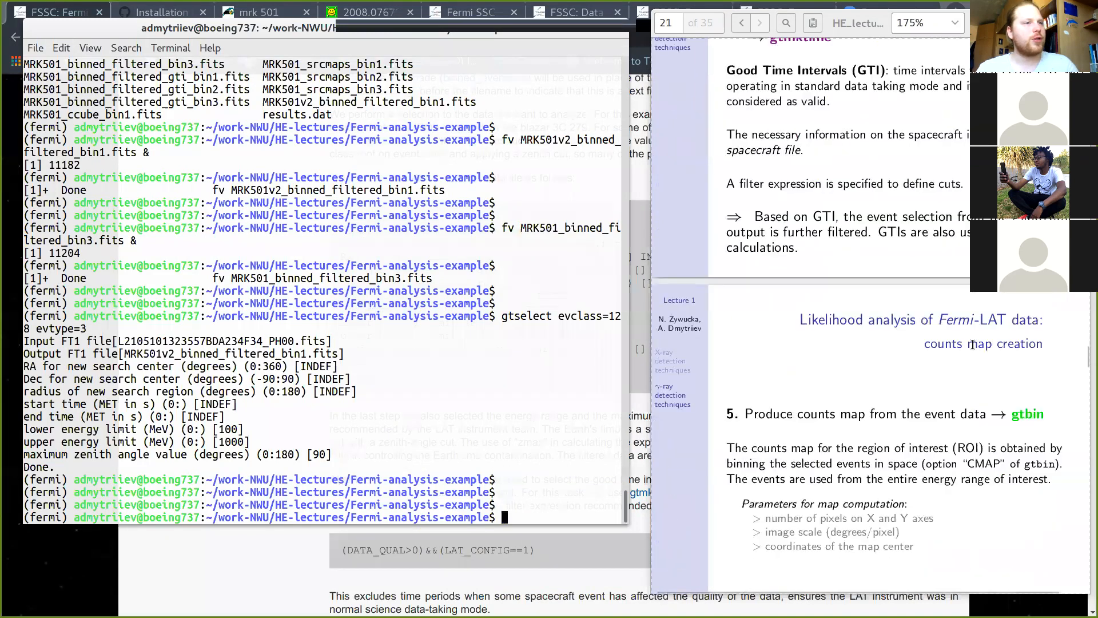
scroll(973, 345, up, 4)
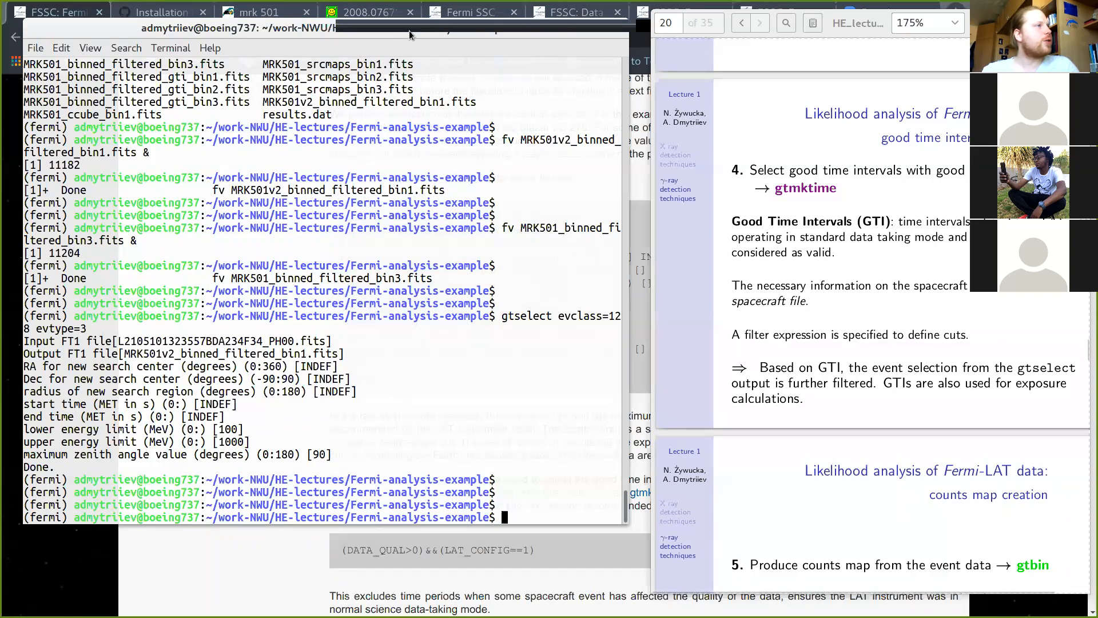
Step: Switch to the Binned Likelihood Tutorial in Chrome and examine the gtmktime example, highlighting its filter expression (DATA_QUAL>0)&&(LAT_CONFIG==1)
click(636, 167)
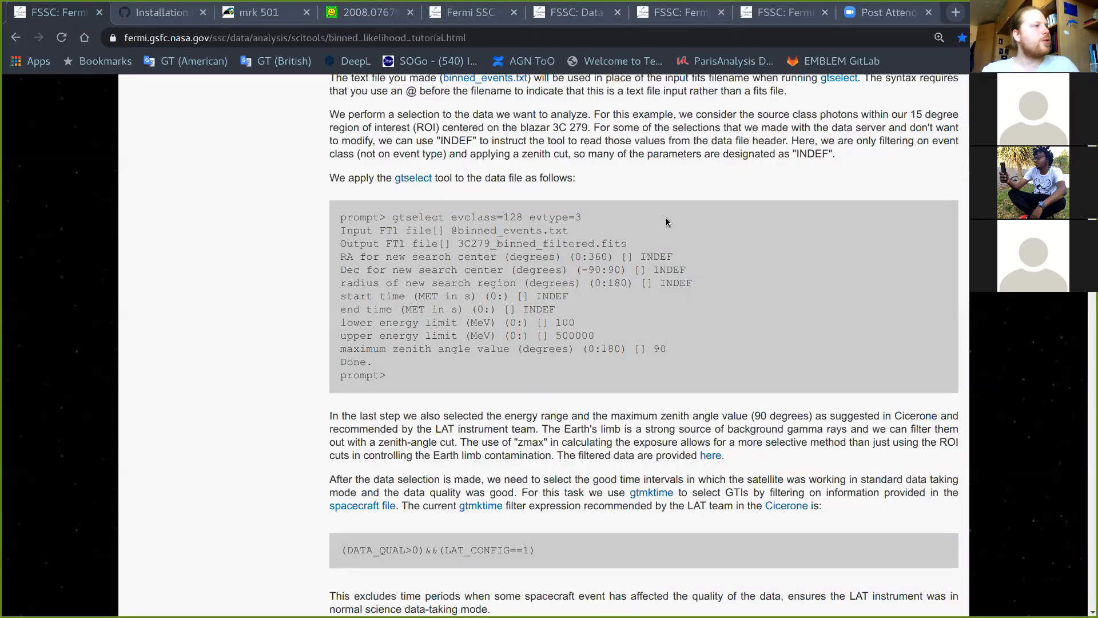
scroll(665, 217, down, 7)
scroll(665, 217, down, 1)
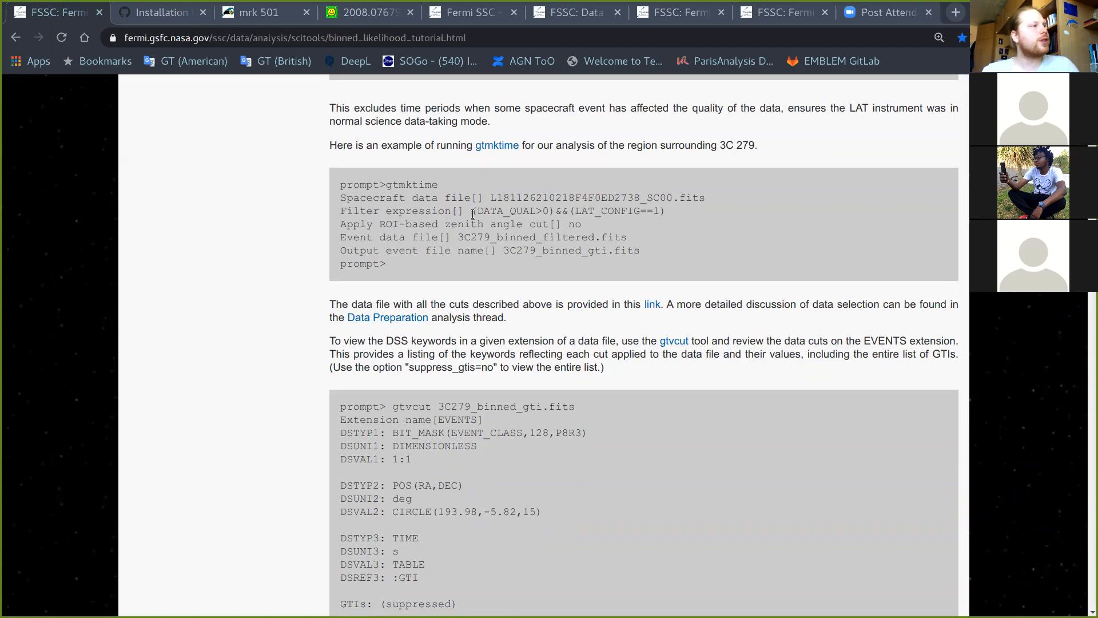
drag(471, 212, 670, 214)
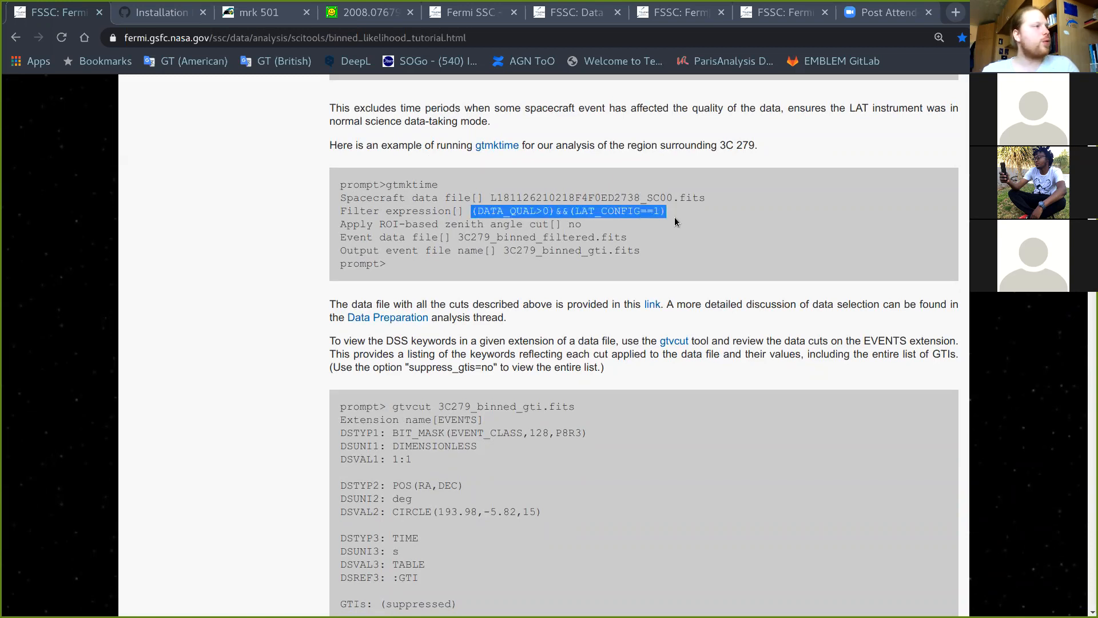
click(676, 220)
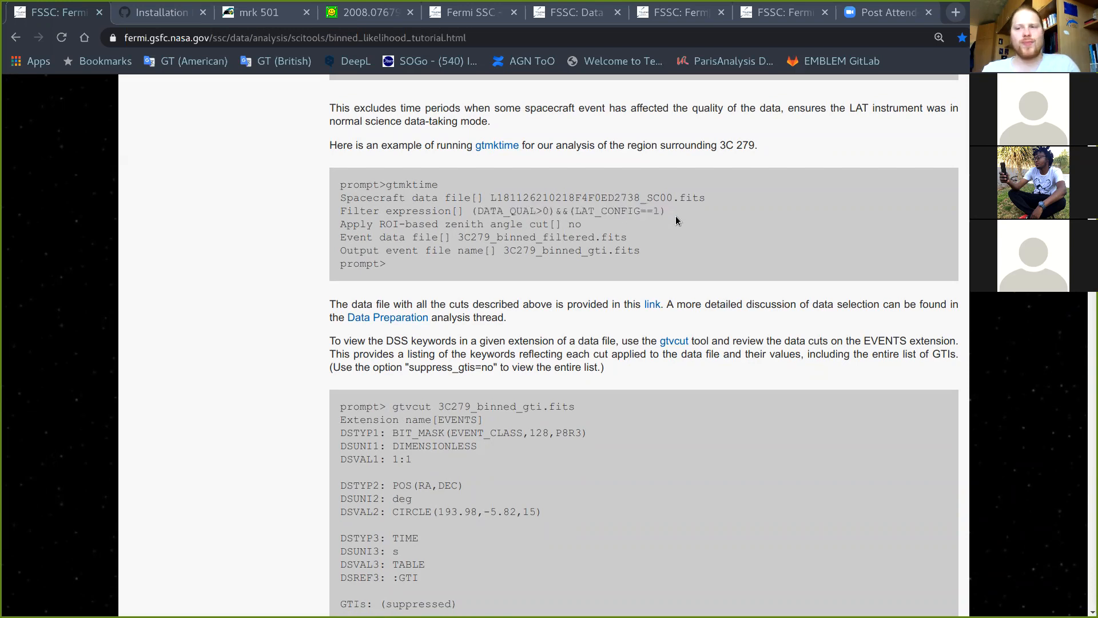
scroll(775, 263, up, 1)
scroll(775, 263, down, 1)
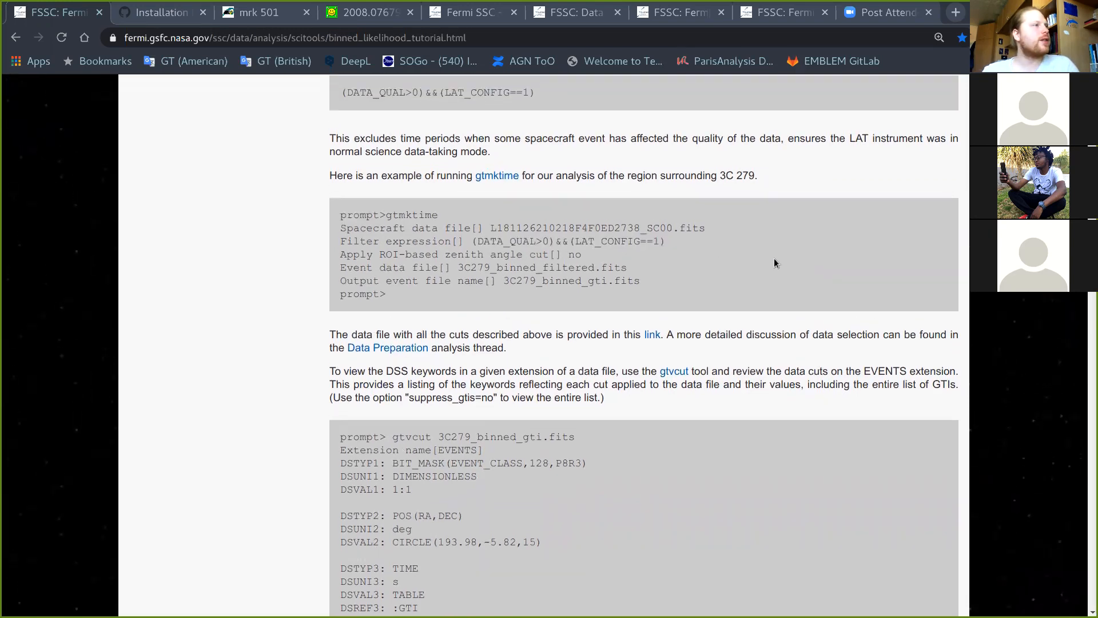
scroll(775, 262, up, 1)
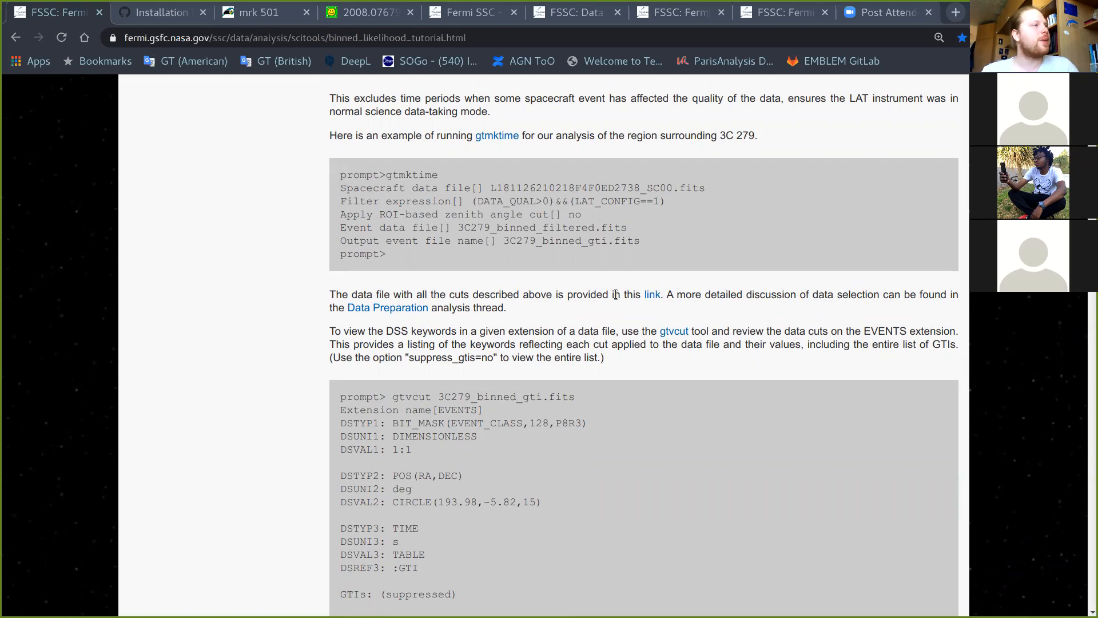
Step: Switch to the terminal in the Fermi-analysis-example folder and run gtmktime
key(super)
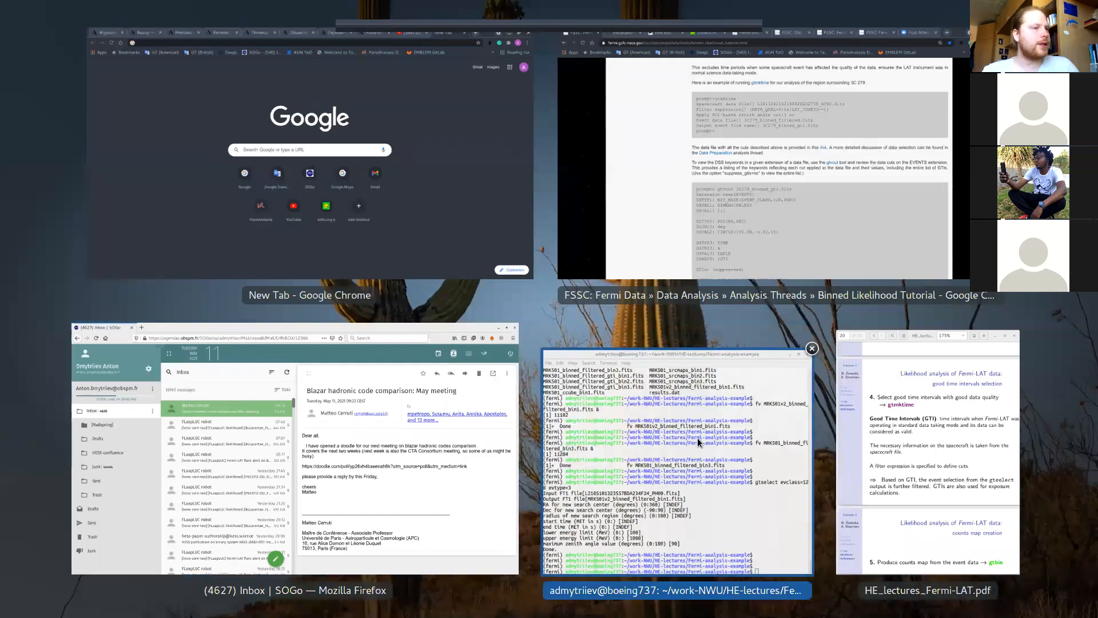
click(698, 440)
text(gtm)
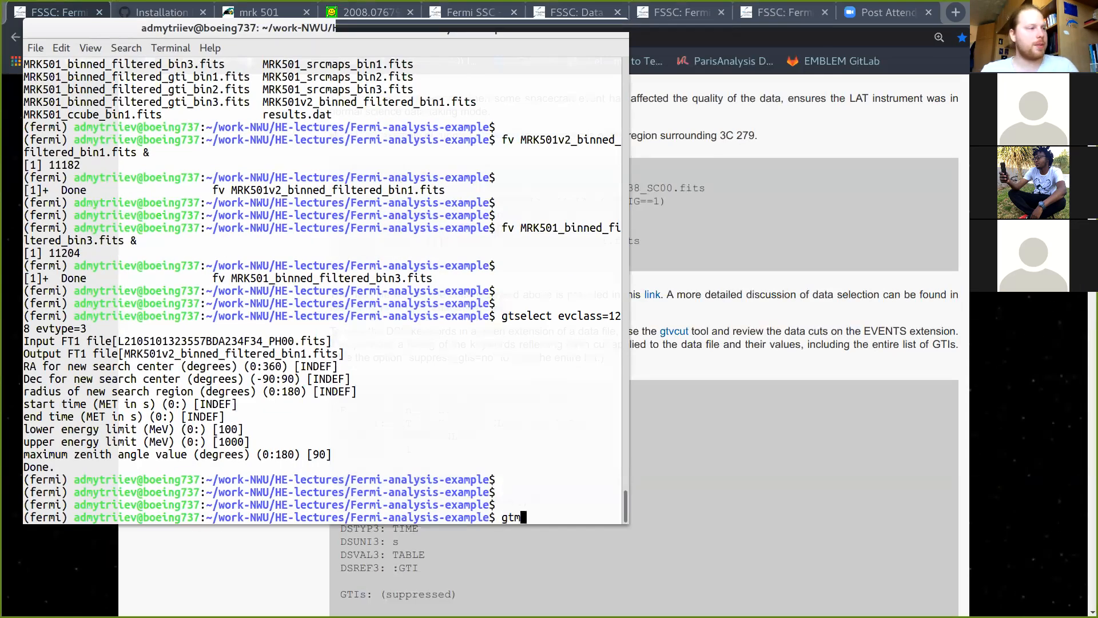
text(ktime)
key(Return)
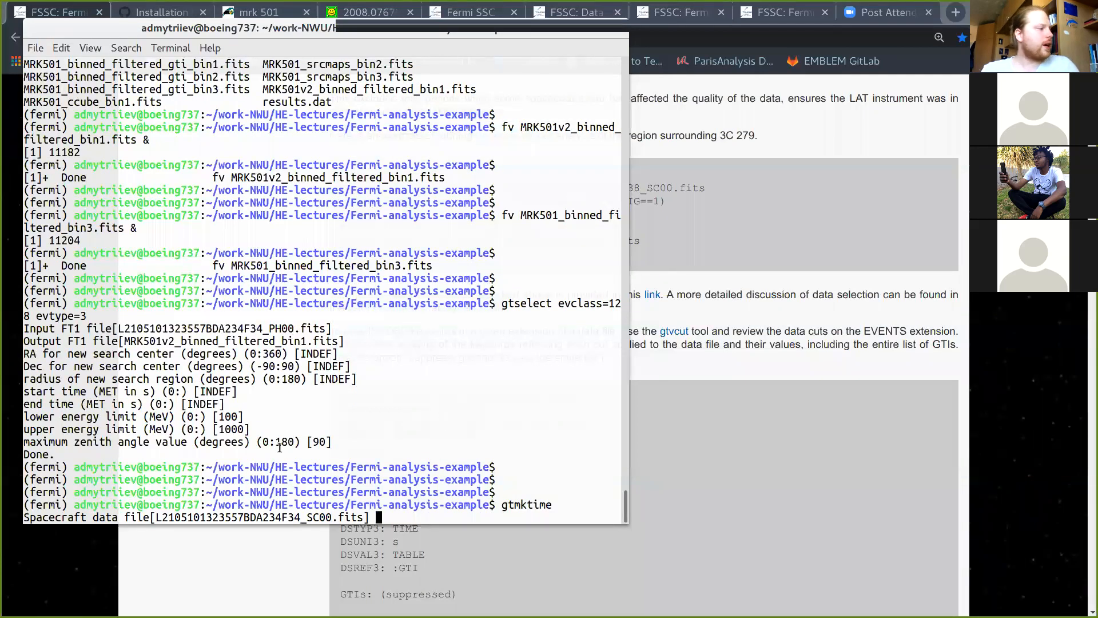
scroll(471, 352, up, 5)
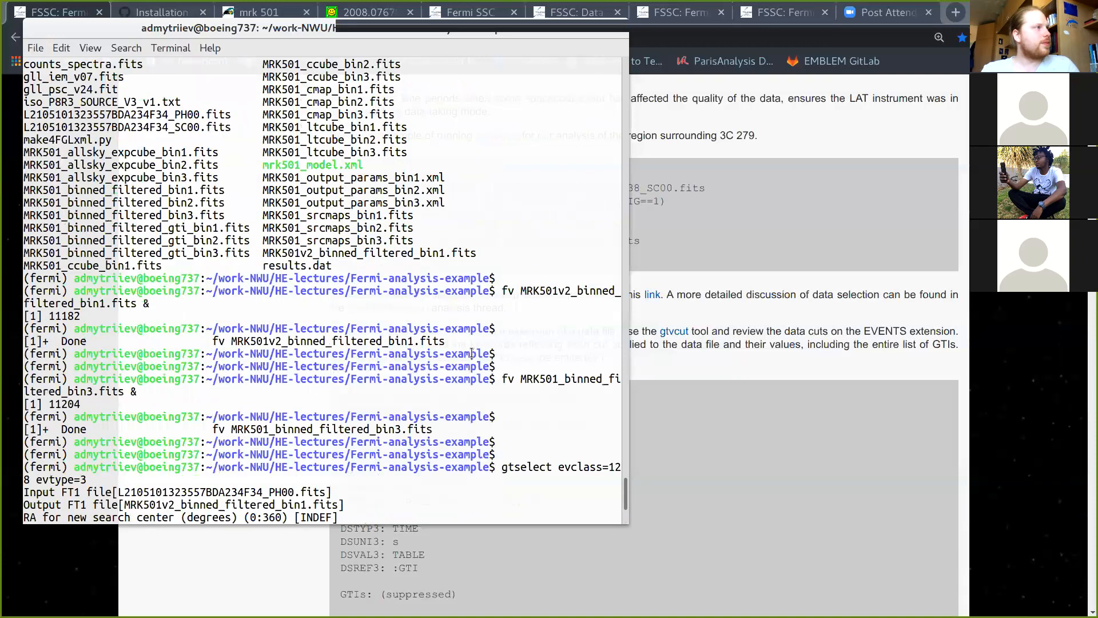
scroll(471, 353, up, 15)
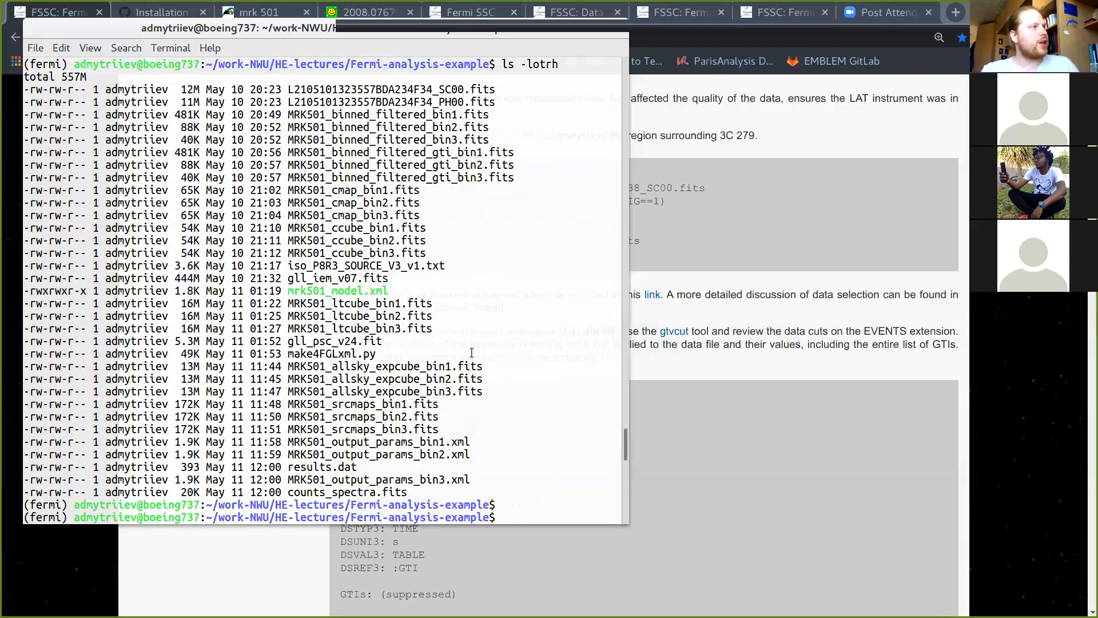
scroll(571, 391, down, 20)
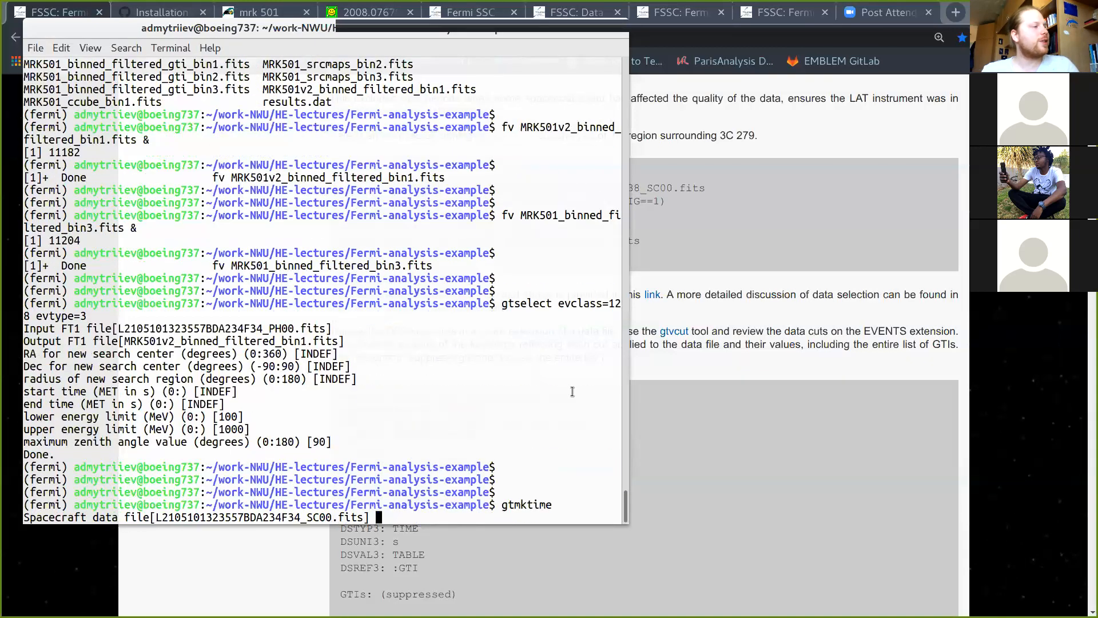
key(Return)
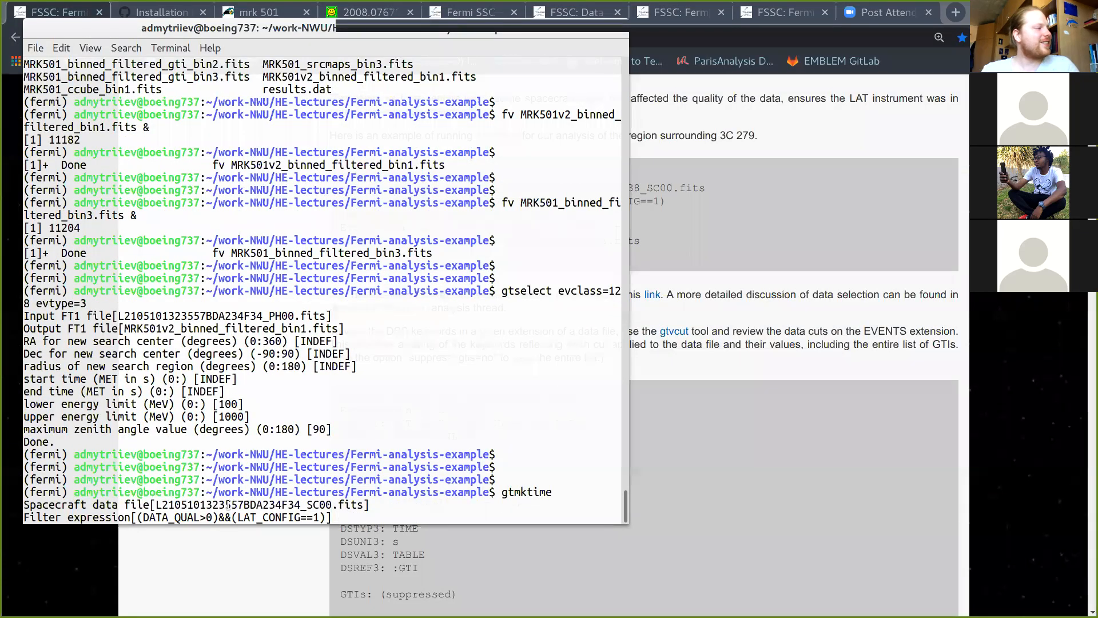
key(Return)
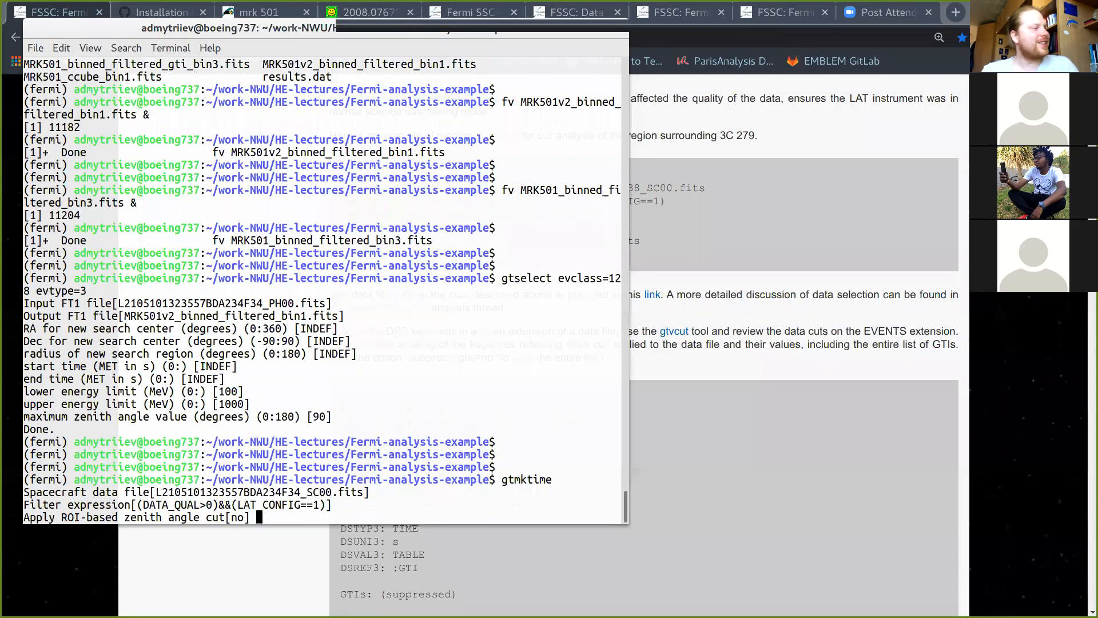
key(Return)
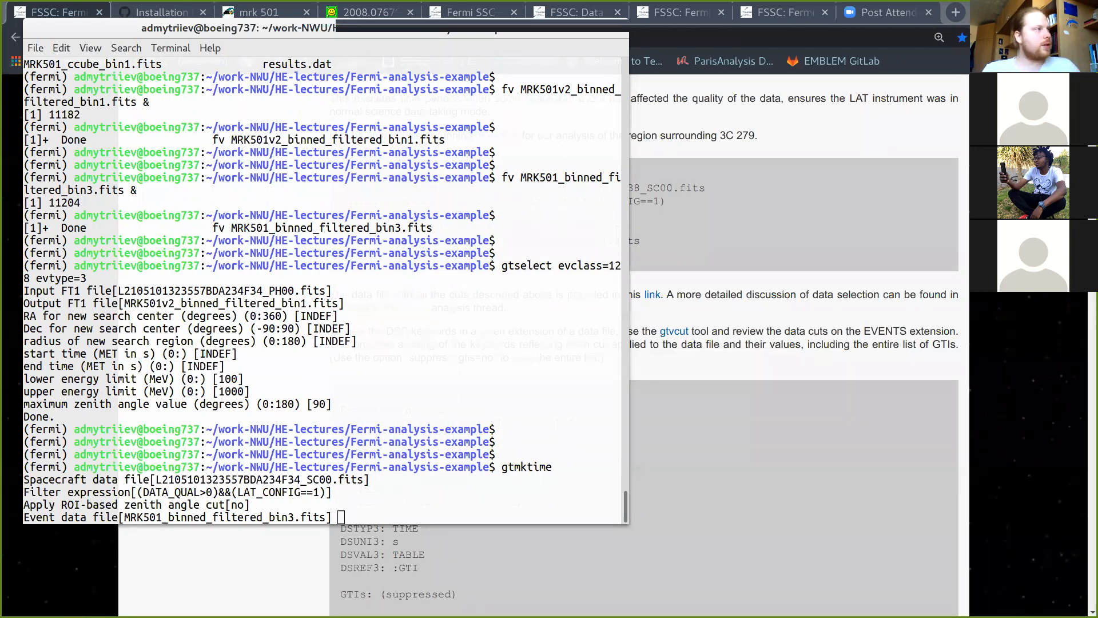
Step: Open a second terminal, change to work-NWU/HE-lectures/Fermi-analysis-example and list its files with ls -ltrh
key(ctrl+alt+t)
text(cd)
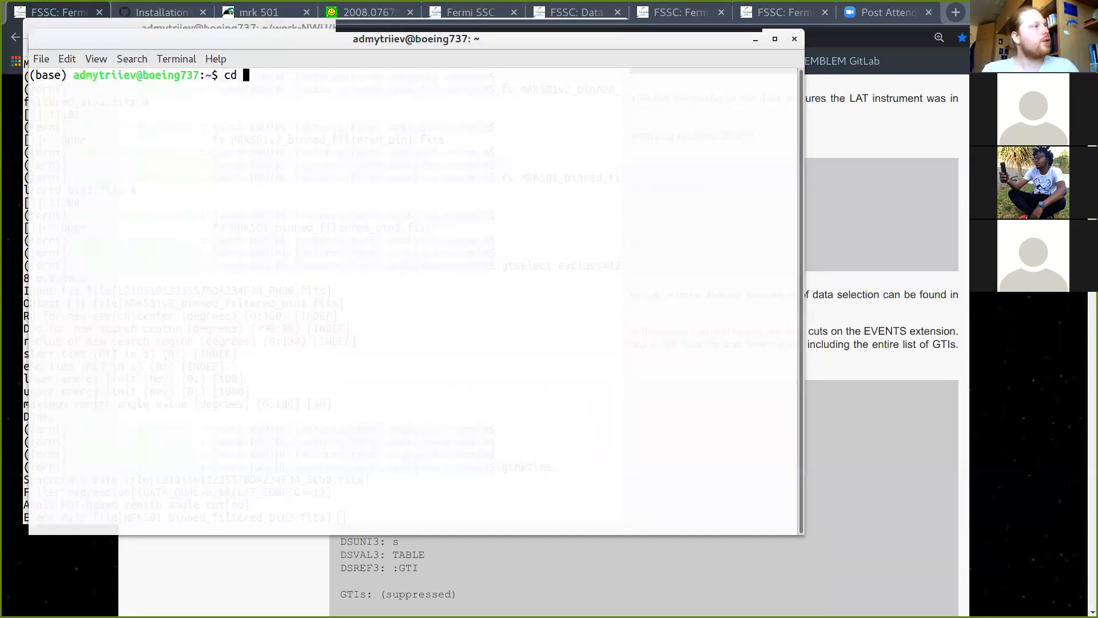
text( work-NWU/HE-lectures/)
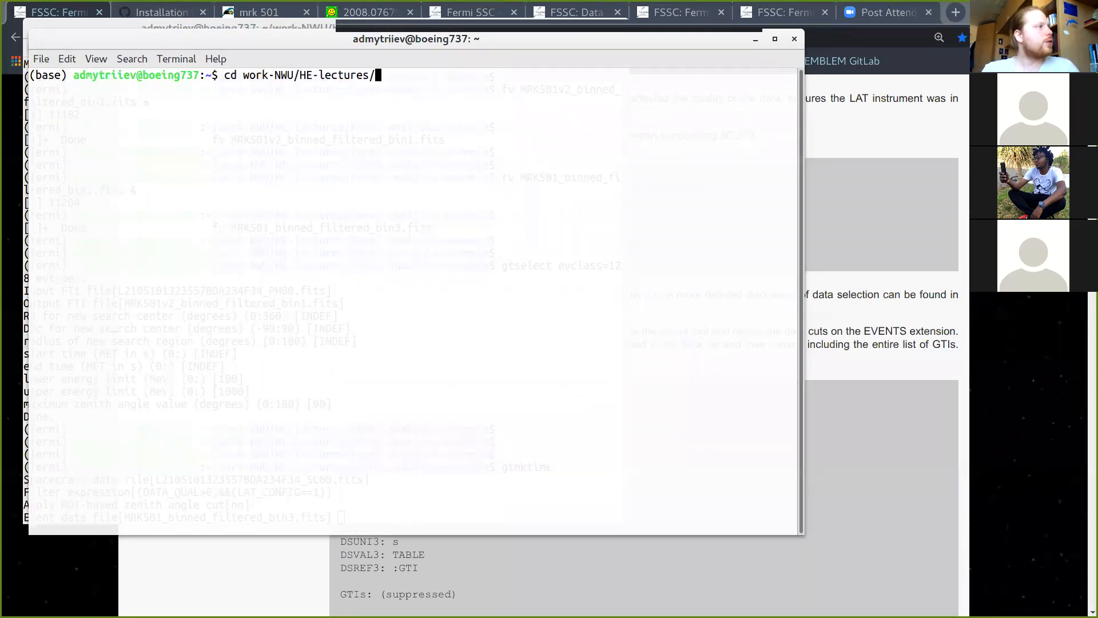
text(F)
key(Tab)
key(Return)
key(Return)
text(ls -ltrh)
key(Return)
Step: Open MRK501_binned_filtered_bin1.fits in fv as a background process and display all columns of its GTI table
text(fv)
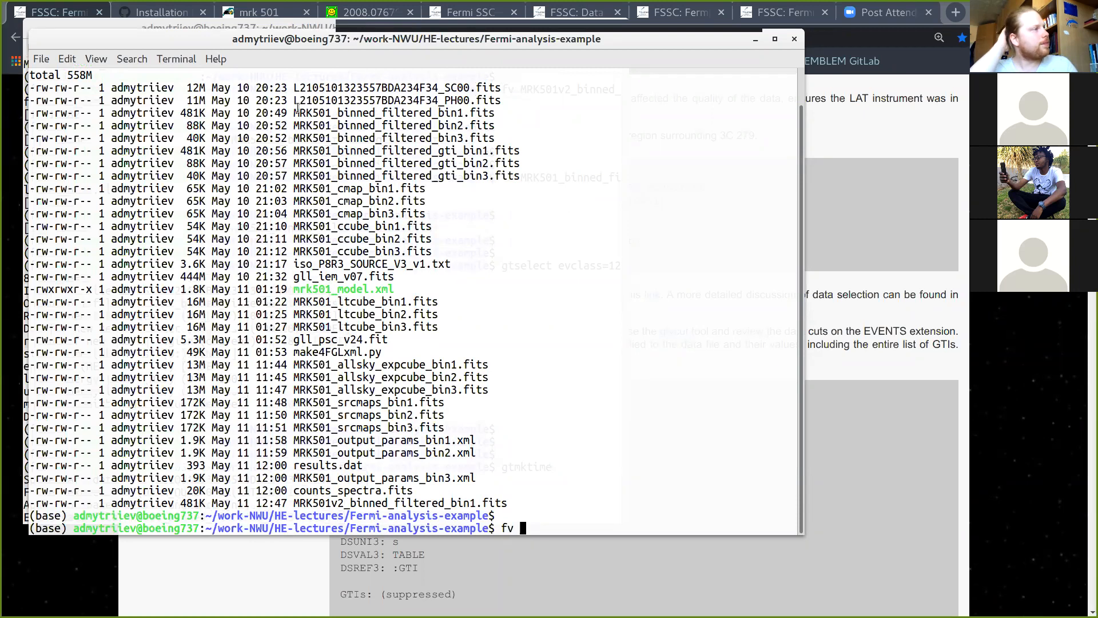
drag(293, 112, 492, 115)
key(super+c)
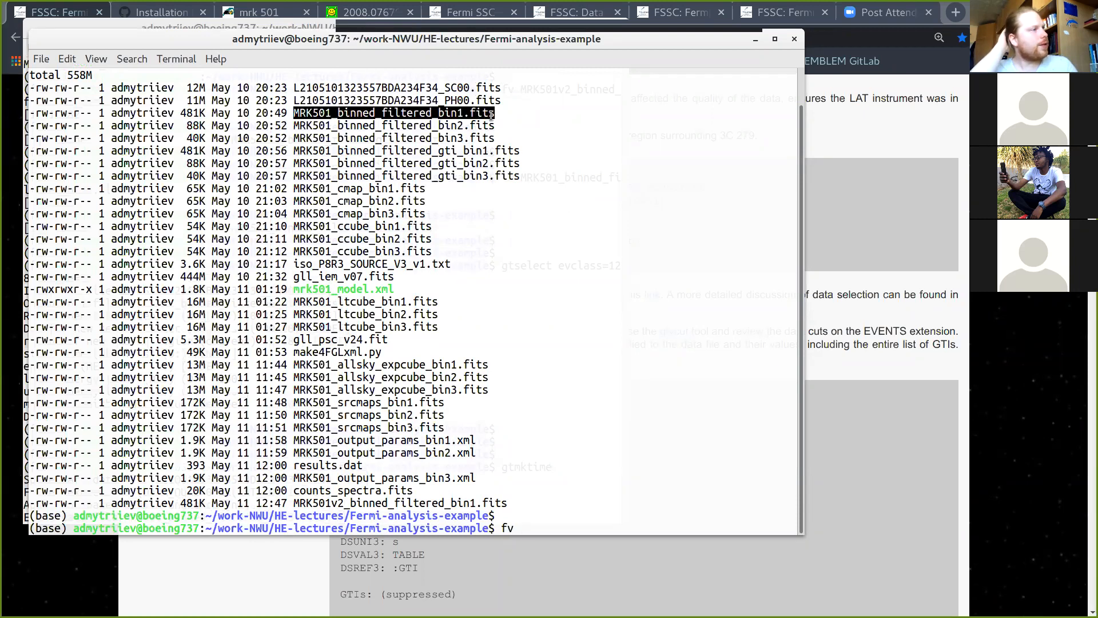
click(492, 115)
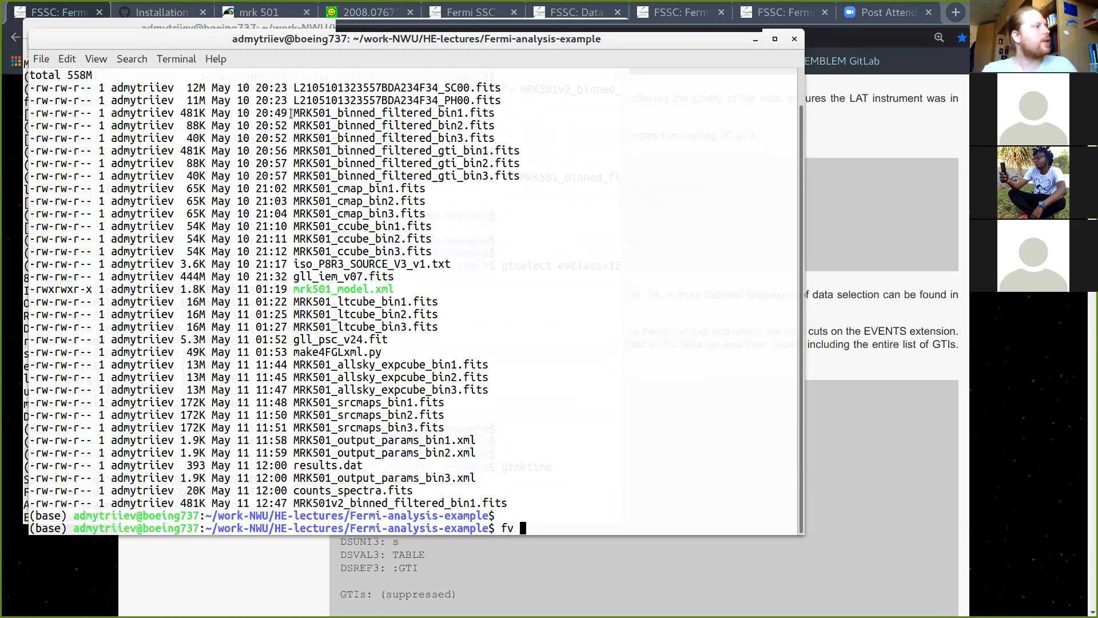
drag(293, 113, 494, 114)
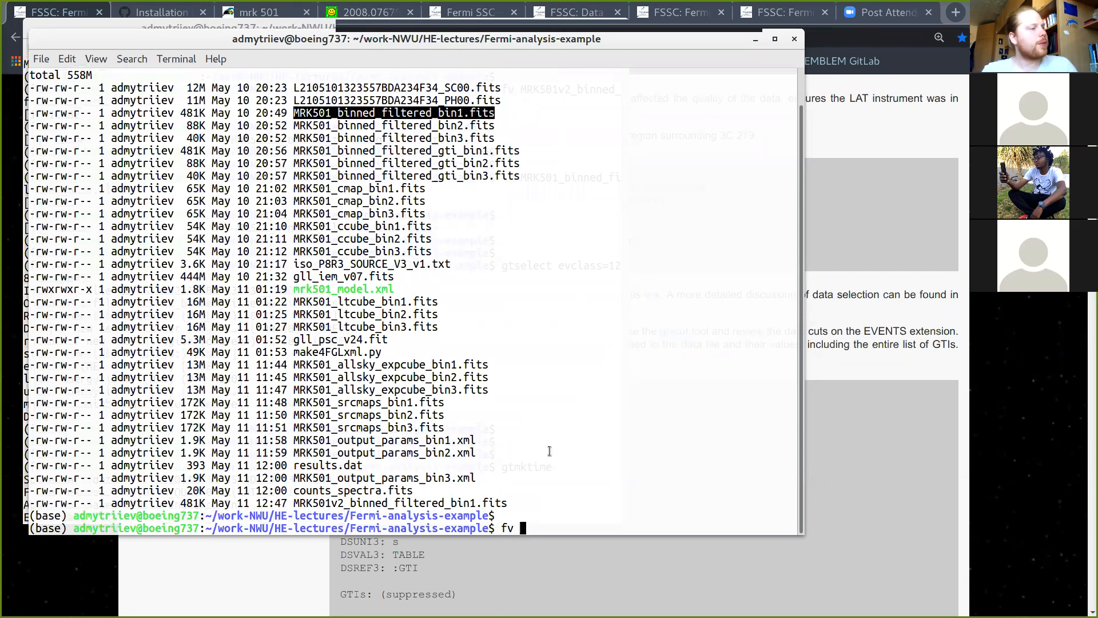
middle_click(549, 497)
text(&)
key(Return)
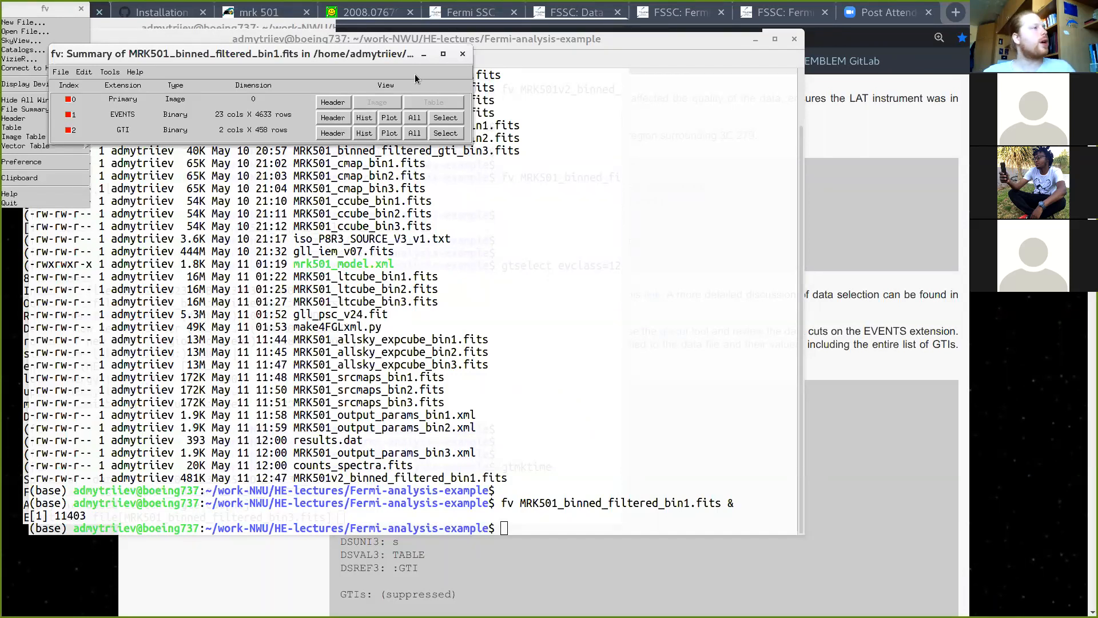
click(408, 132)
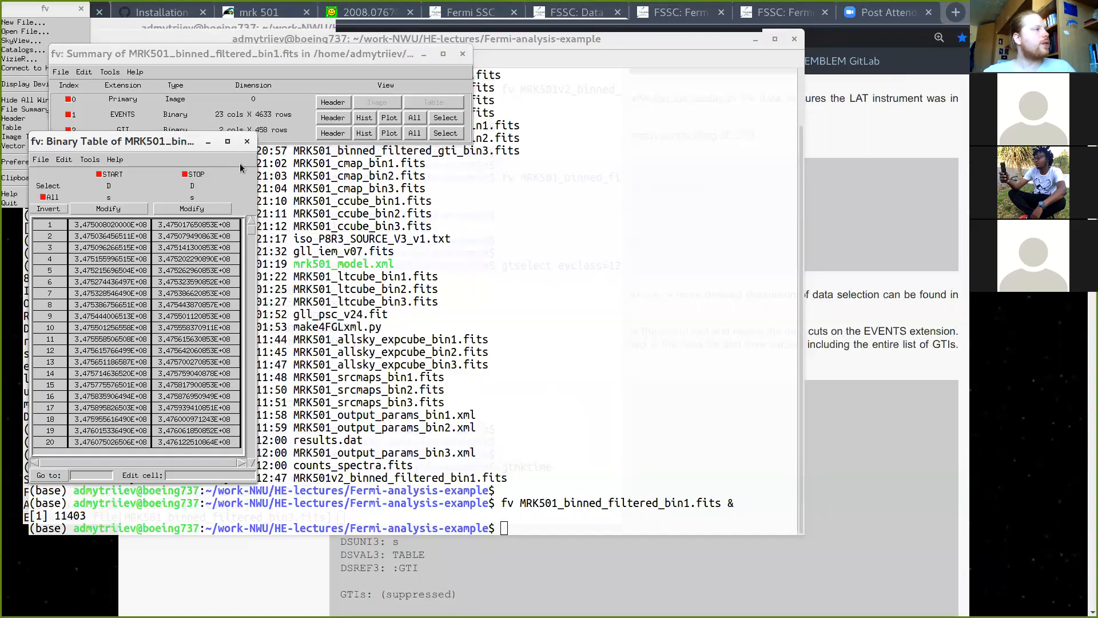
Step: Examine the START and STOP times of the GTI table in an enlarged window, and reopen it in a small window beside the file summary
click(228, 142)
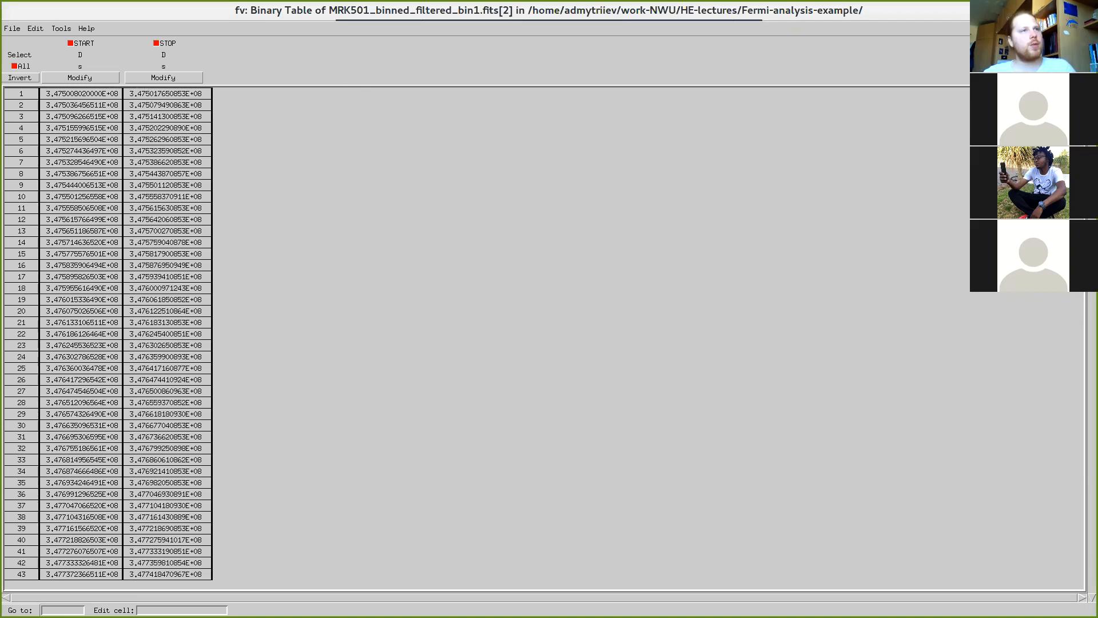
drag(1090, 104, 1088, 494)
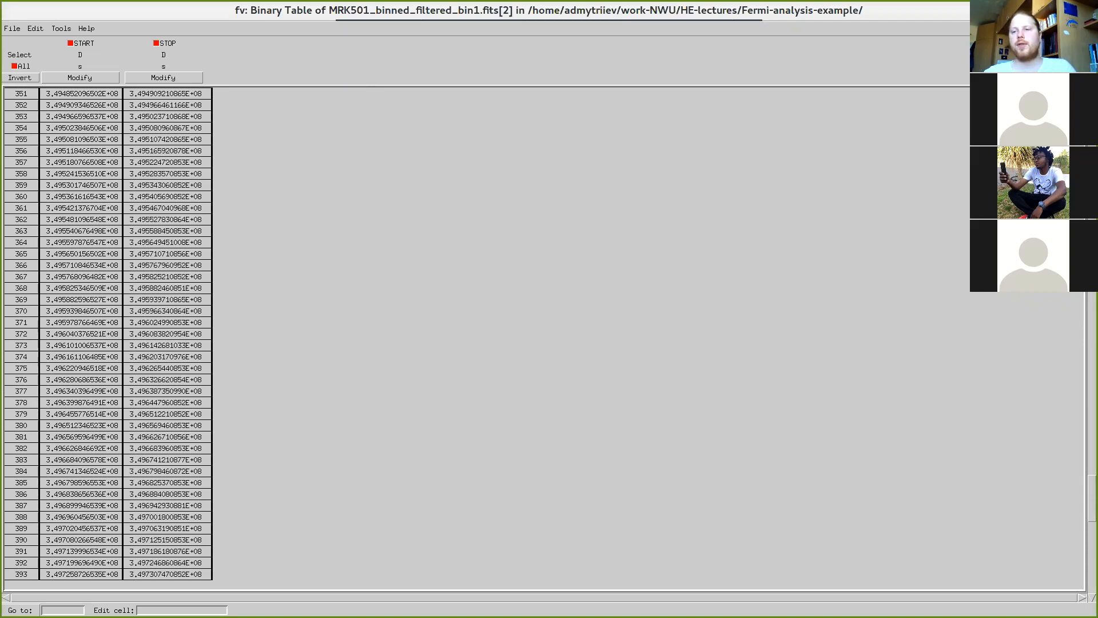
click(1085, 10)
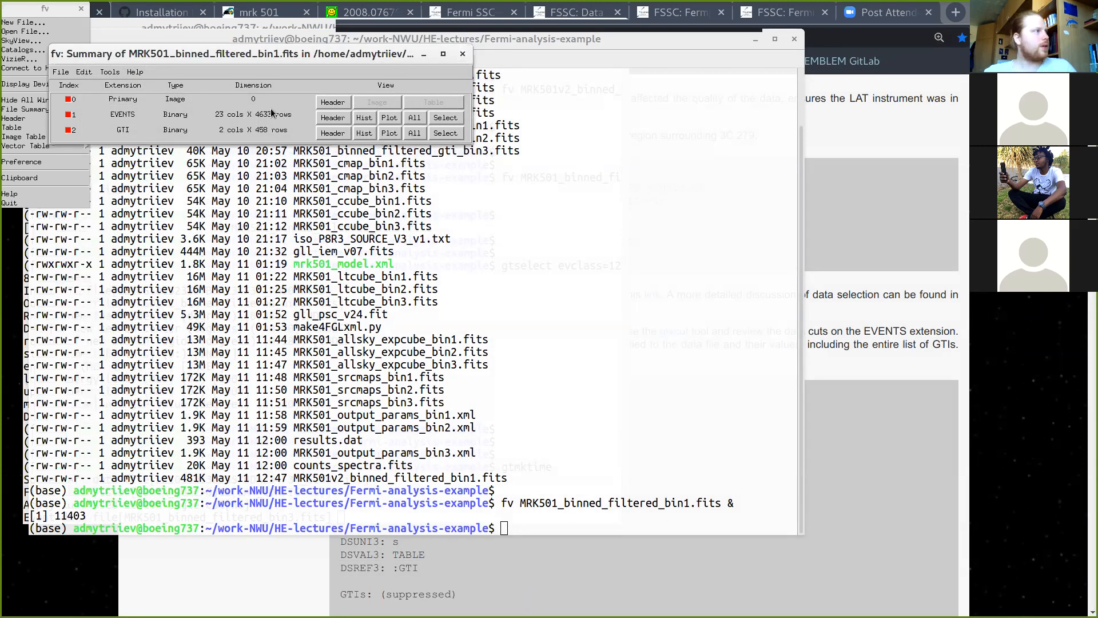
click(414, 133)
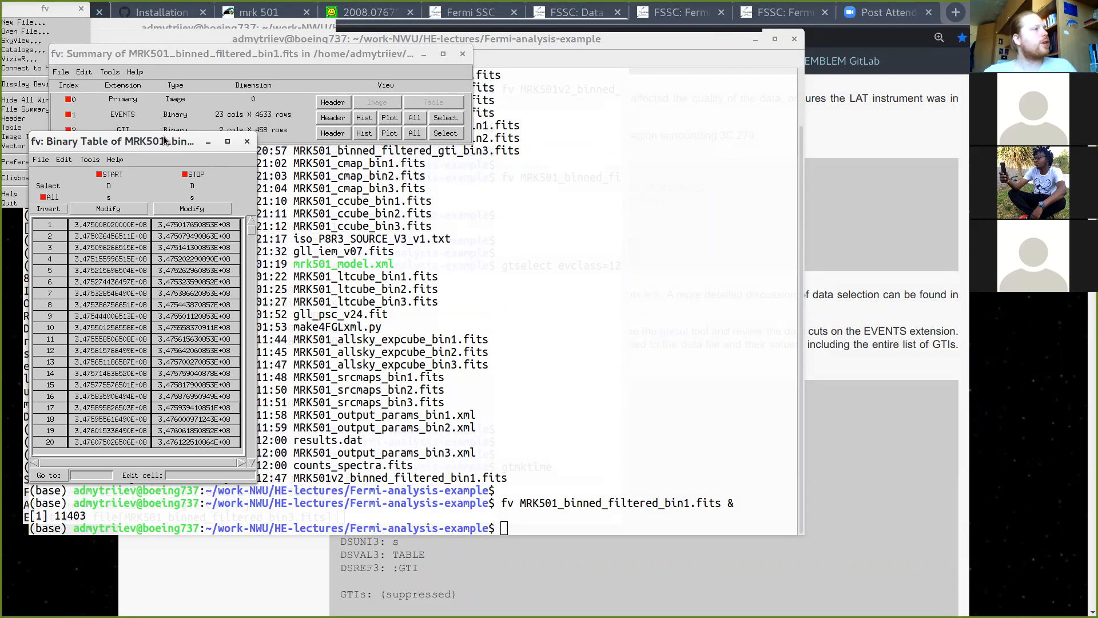
drag(166, 140, 742, 46)
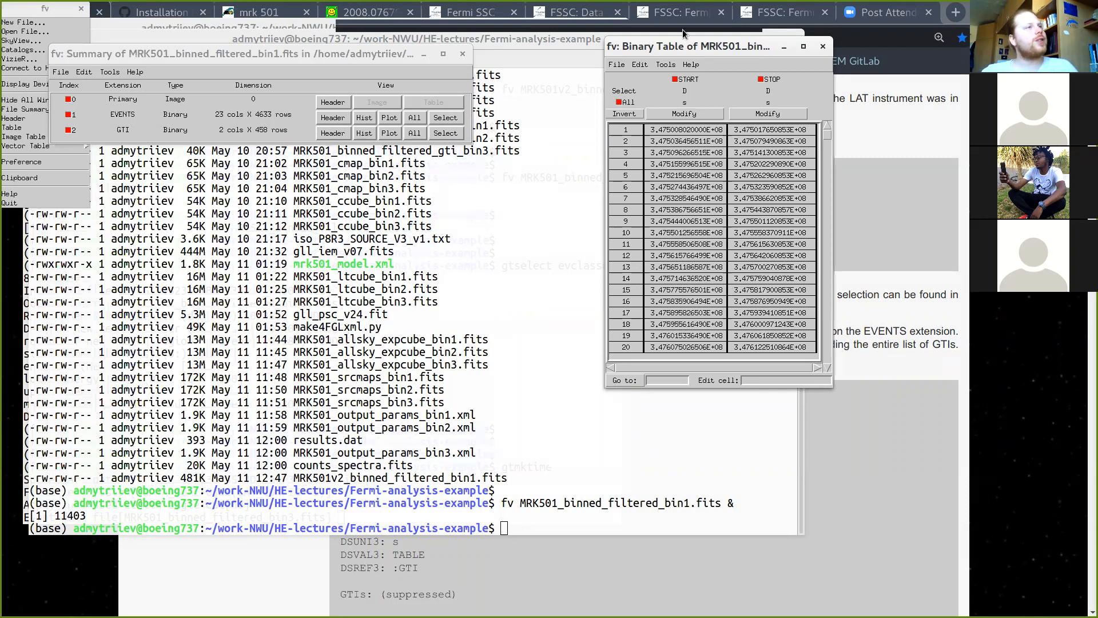
drag(724, 45, 753, 72)
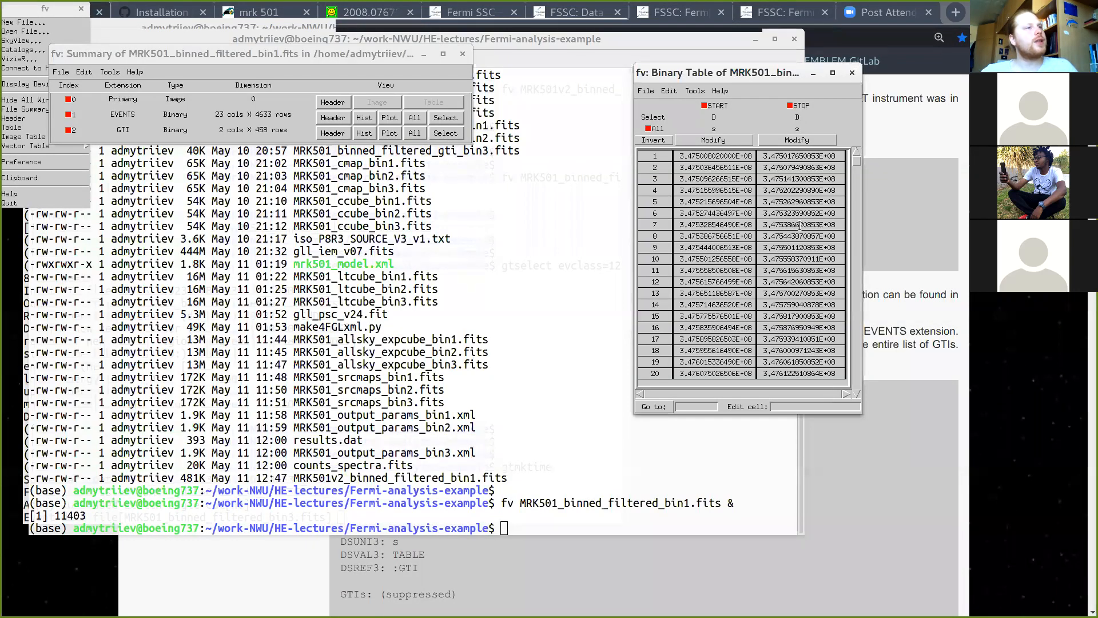
Step: Close the GTI table, the file summary, fv and the second terminal
click(851, 74)
click(462, 54)
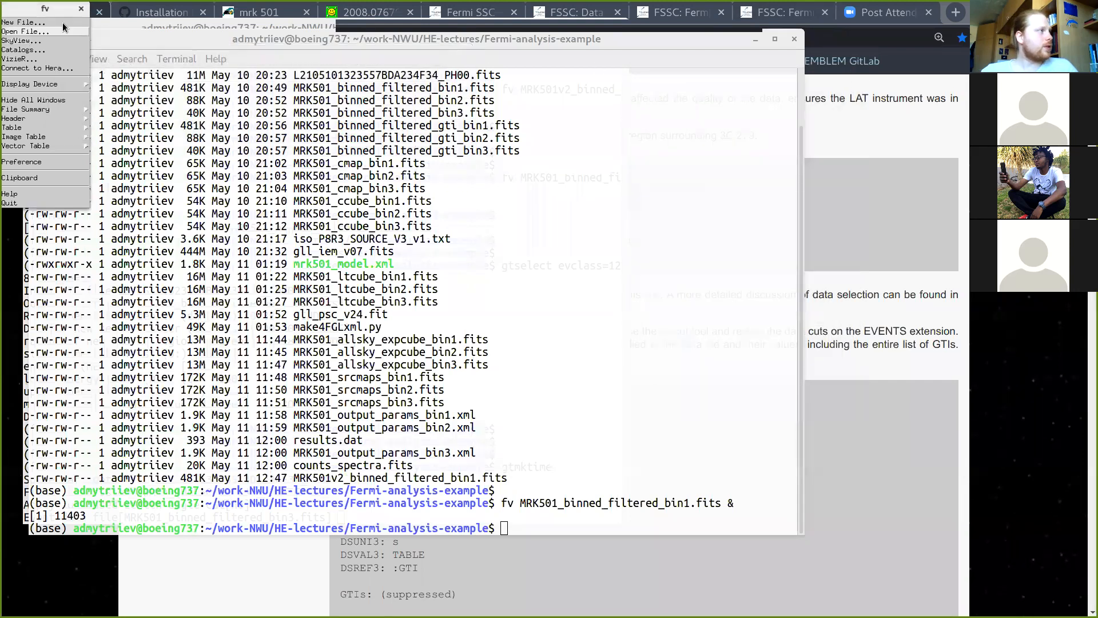
click(80, 9)
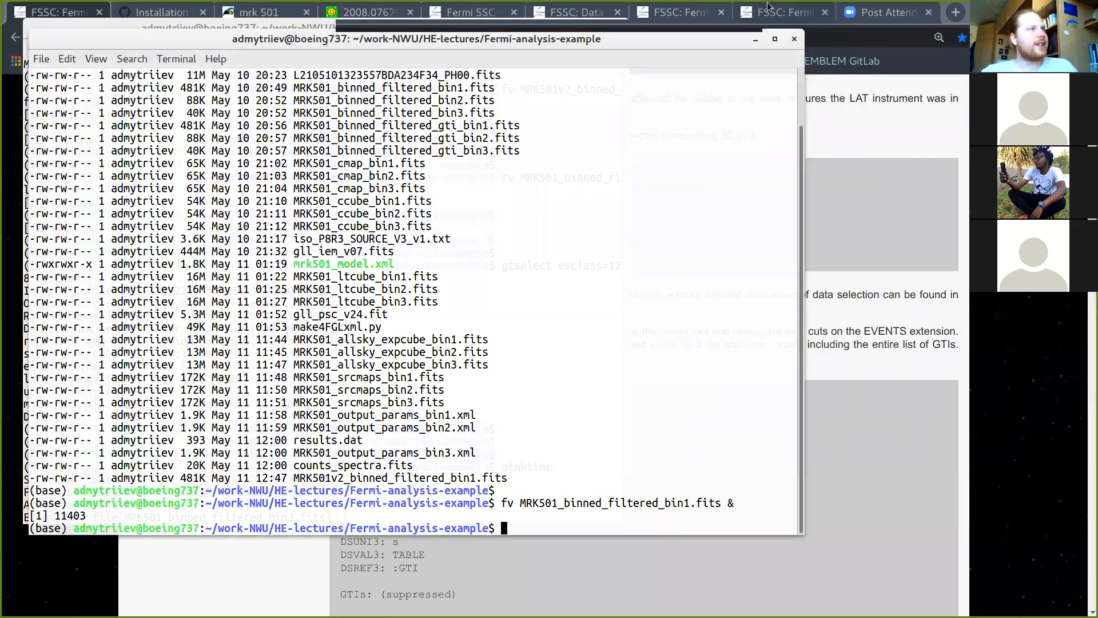
click(792, 38)
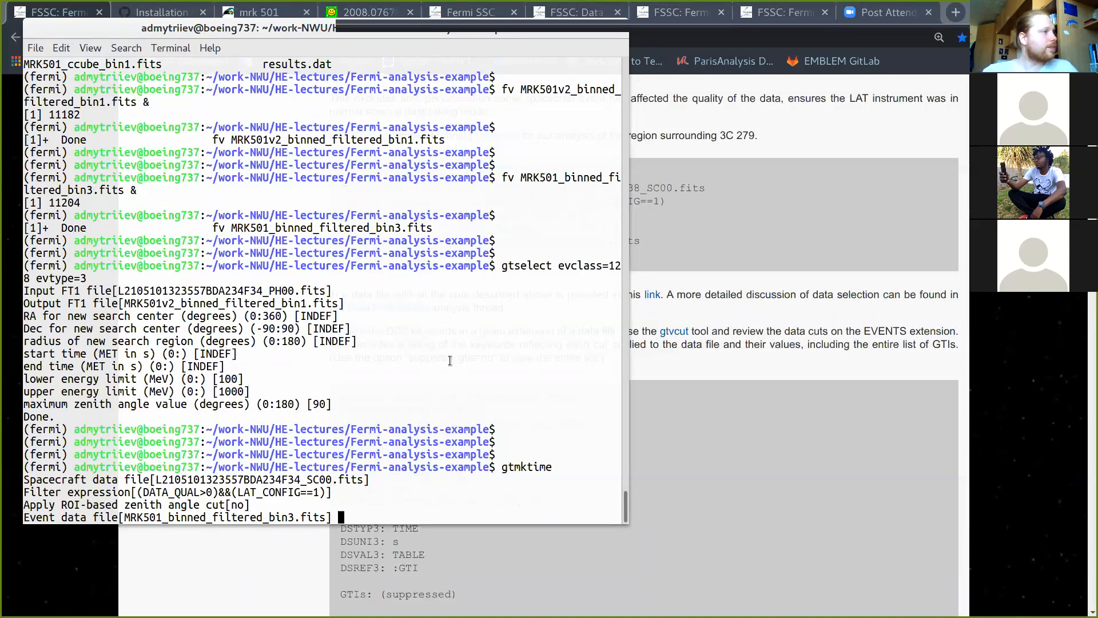
Step: Copy MRK501_binned_filtered_bin1.fits from the earlier file listing and submit it as gtmktime's event data file
scroll(450, 361, up, 7)
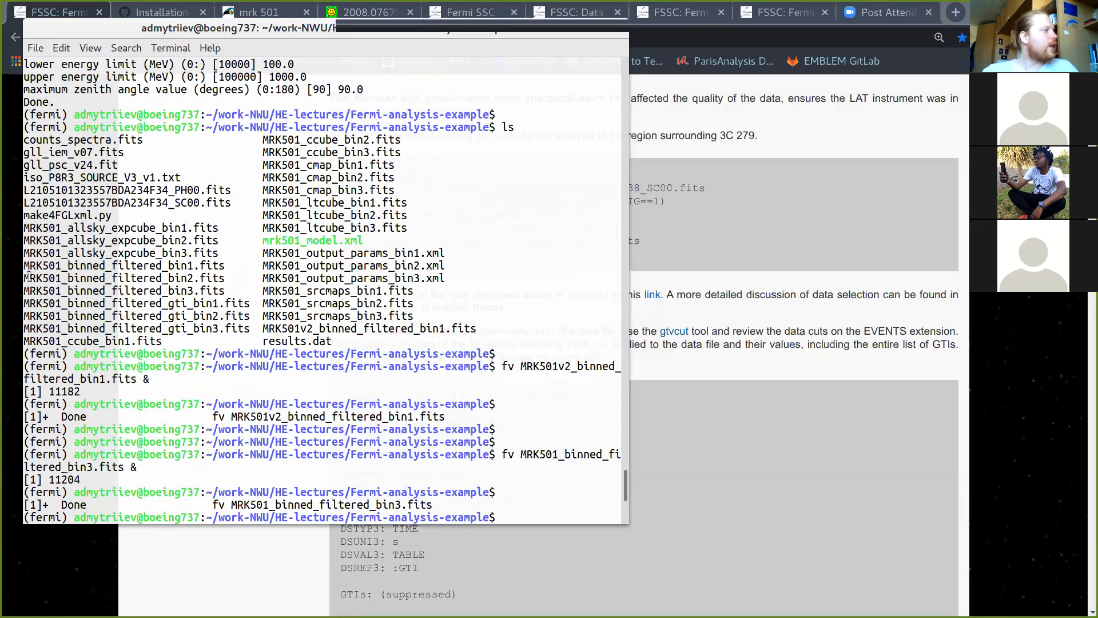
drag(22, 266, 223, 267)
key(super+c)
click(291, 303)
scroll(291, 303, down, 7)
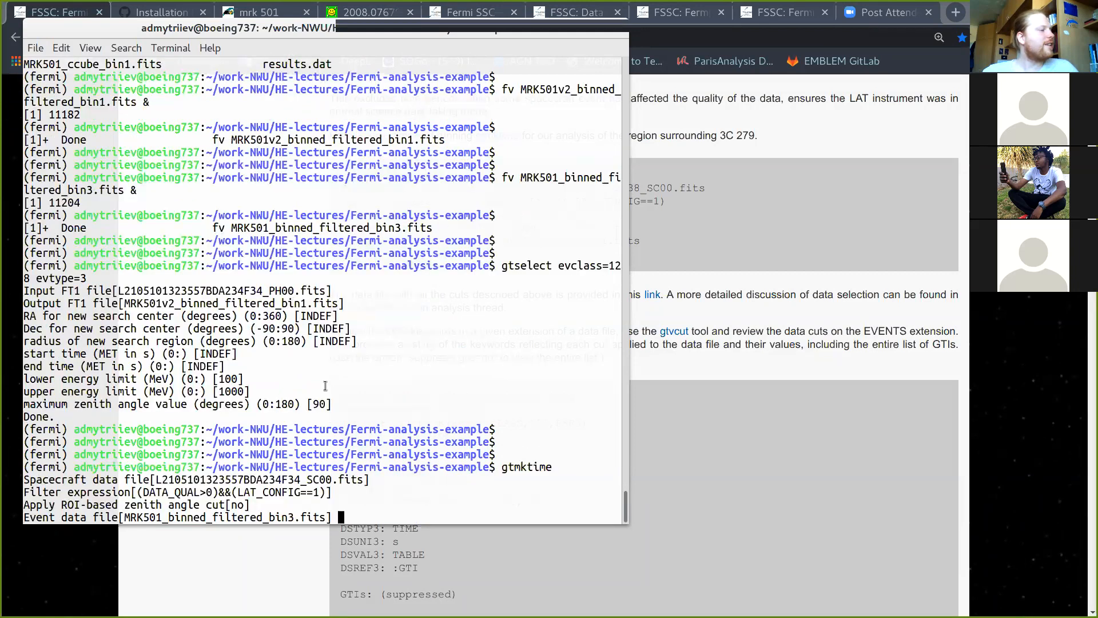
middle_click(364, 493)
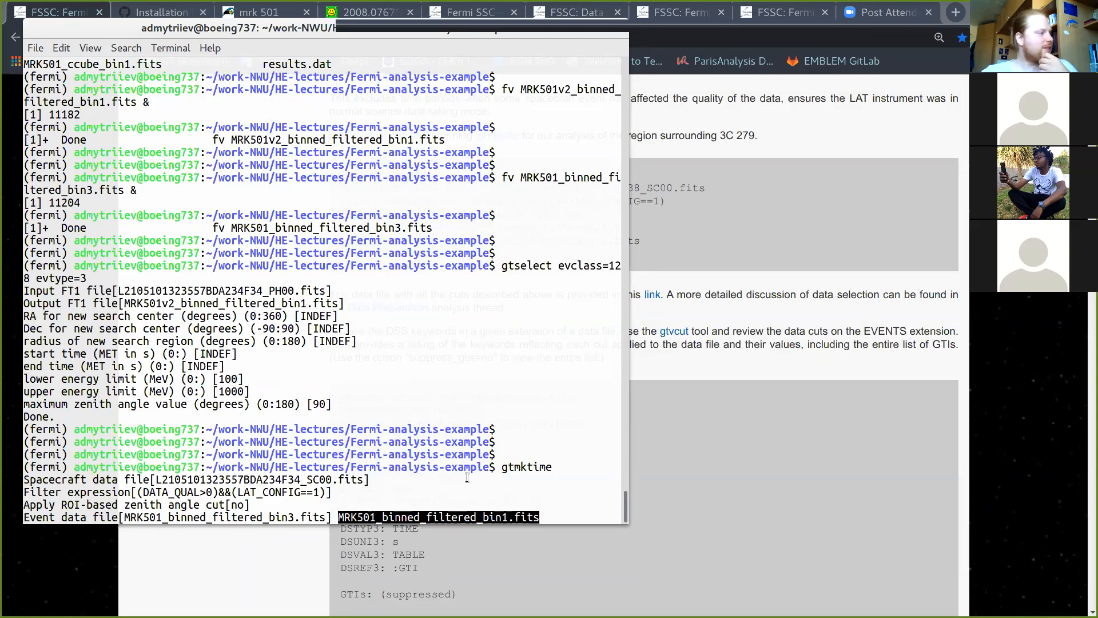
key(Return)
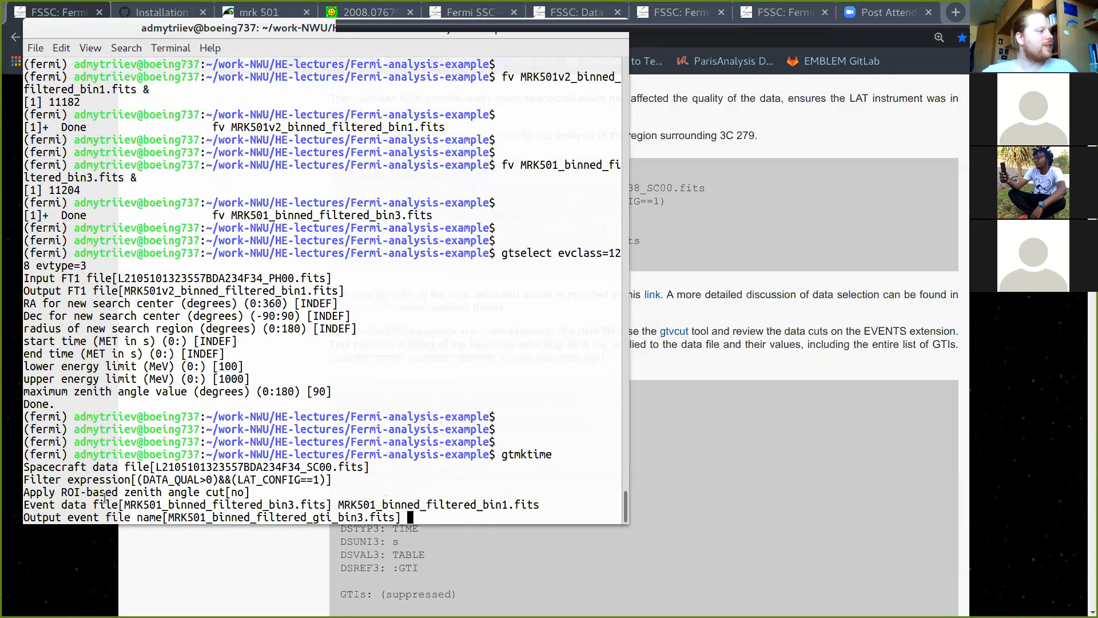
Step: Reuse the suggested output name, edit it to MRK501v2_binned_filtered_gti_bin1.fits, and run gtmktime to completion
drag(168, 517, 397, 516)
key(super+c)
click(408, 518)
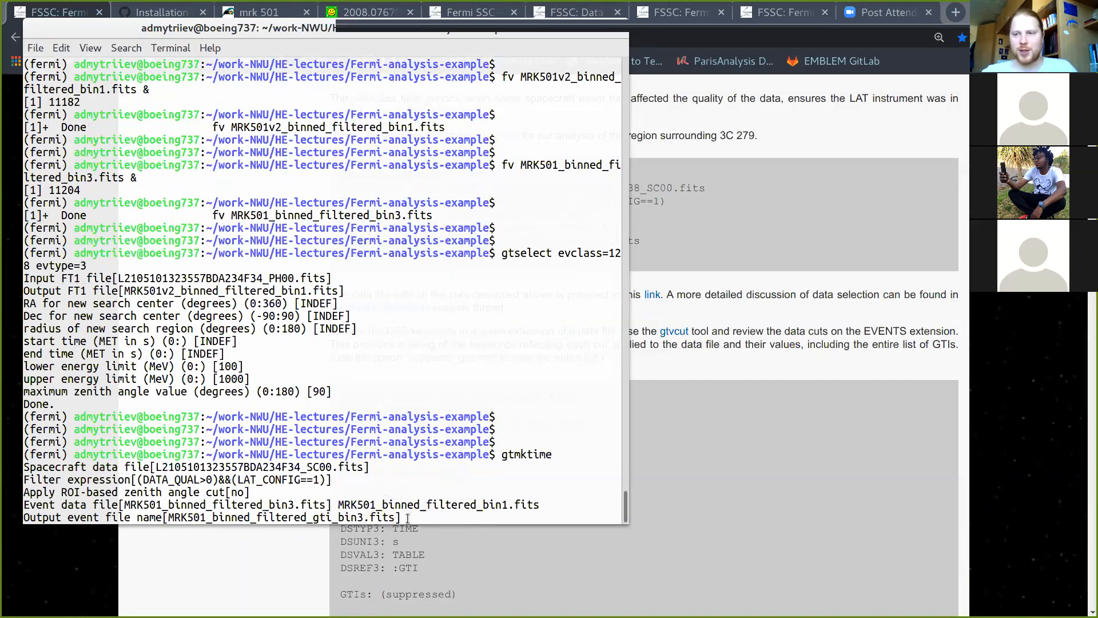
middle_click(408, 518)
key(Left)
key(Left)
key(Left)
key(Left)
key(Left)
key(Left)
key(Left)
key(Left)
key(Left)
key(Left)
key(Left)
key(Left)
key(Left)
key(Left)
key(Left)
key(Left)
key(Left)
key(Left)
key(Left)
key(Left)
key(Left)
key(Left)
key(Left)
key(Left)
text(v2)
key(Right)
key(Right)
key(Right)
key(Right)
key(Right)
key(Right)
key(Right)
key(Right)
key(Right)
key(Right)
key(Right)
key(Right)
key(Right)
key(Right)
key(Right)
key(Right)
key(Right)
key(Right)
key(Right)
key(Right)
key(Right)
key(BackSpace)
text(1)
key(Right)
key(Right)
key(Right)
key(Right)
key(Right)
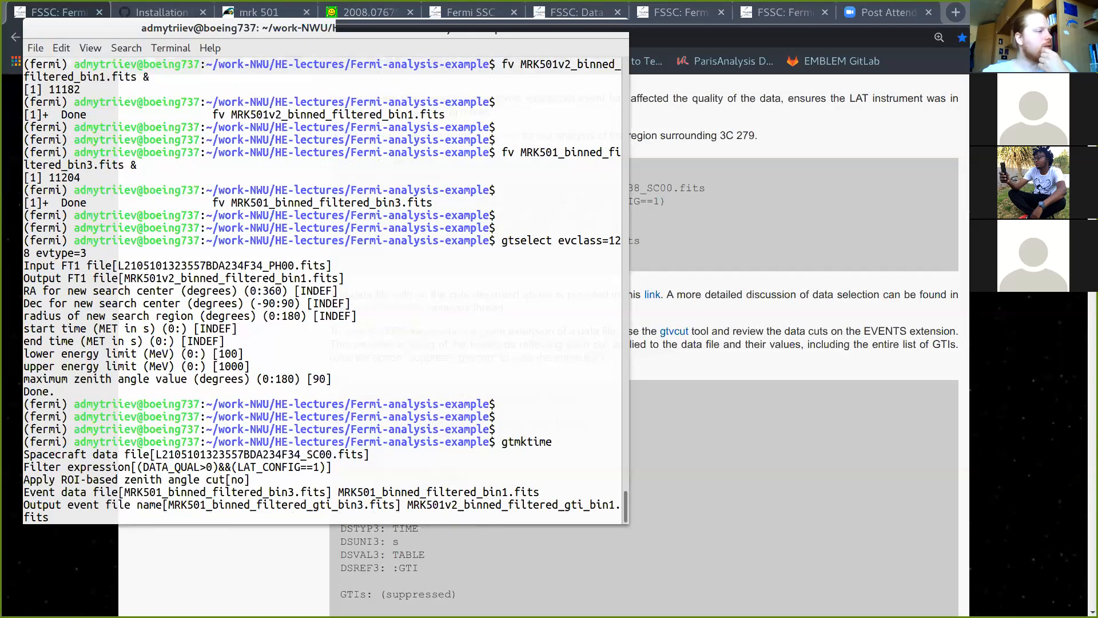
key(Return)
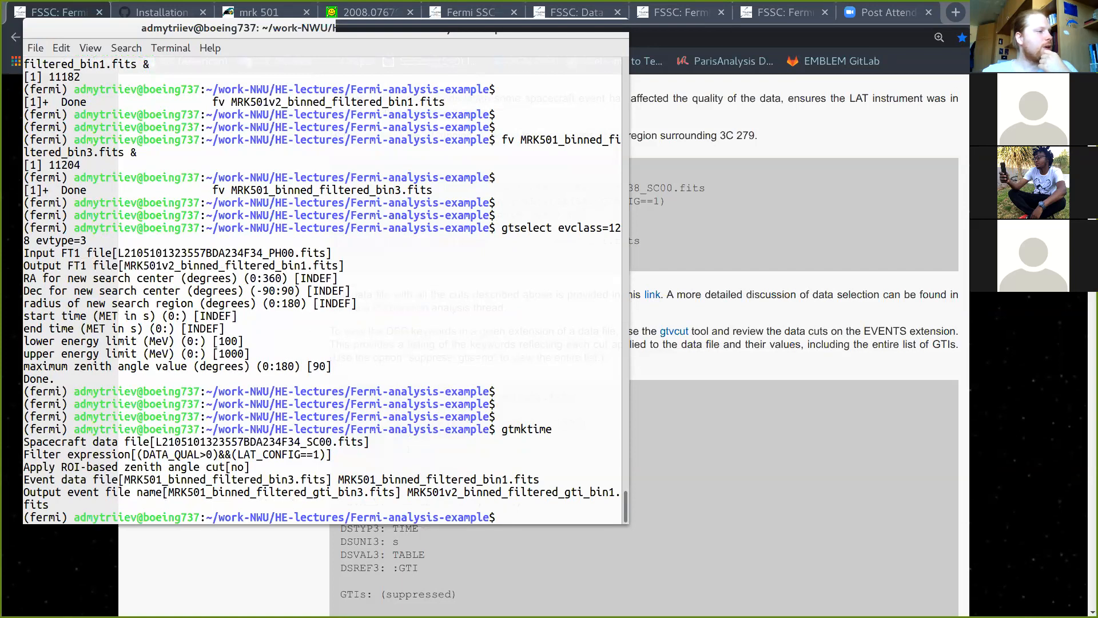
key(Return)
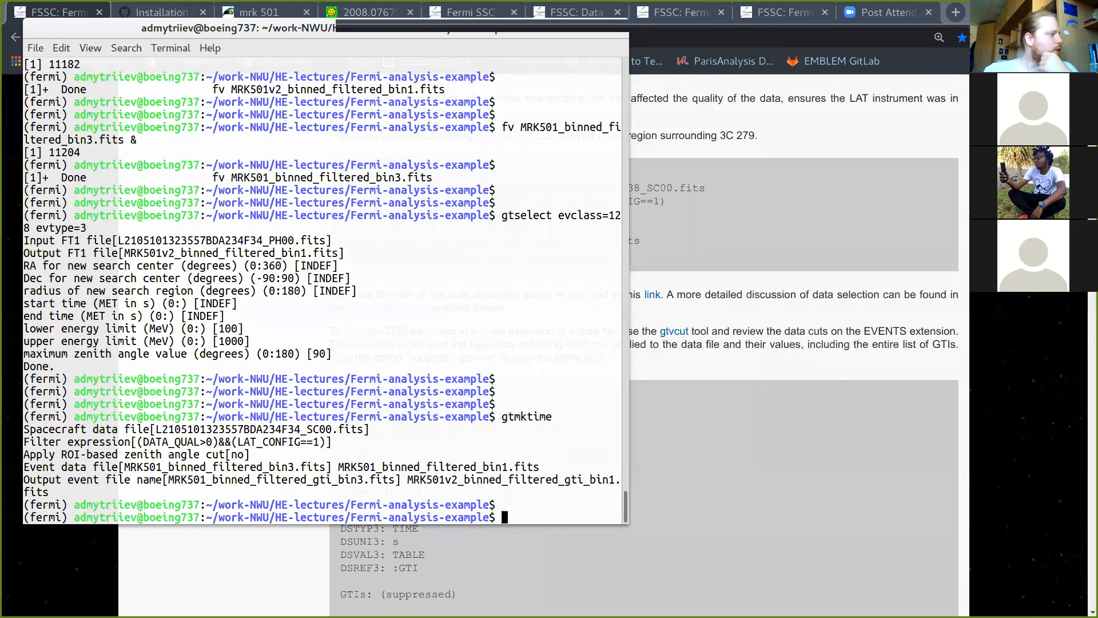
key(Return)
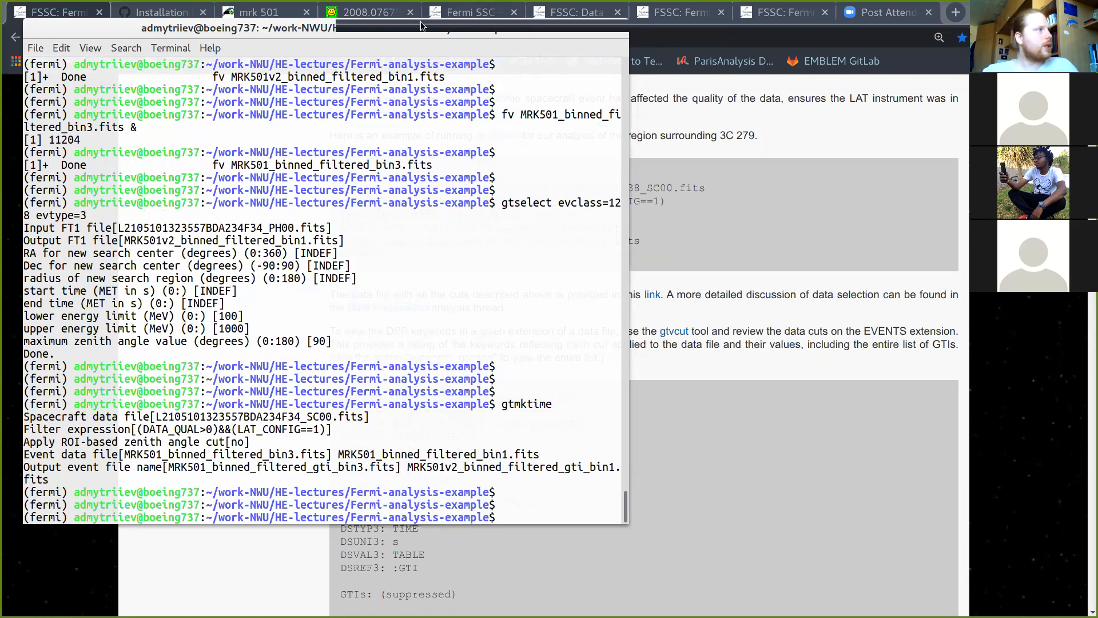
Step: Check the tutorial's gtmktime example in the browser, and list the analysis folder's files in the terminal with ls -lrth
click(656, 198)
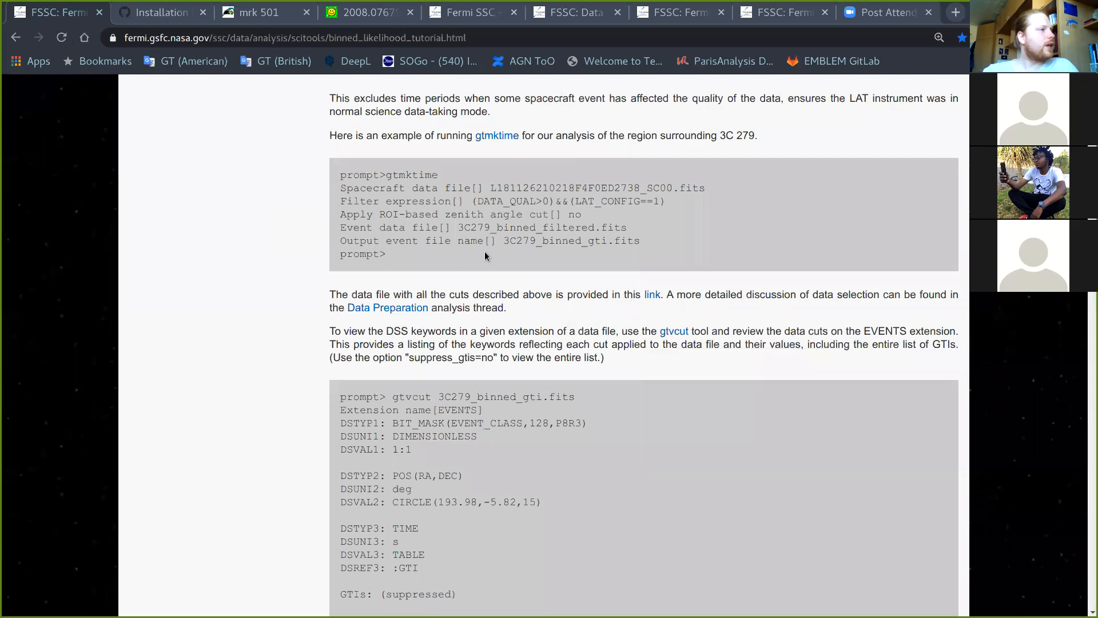
key(super)
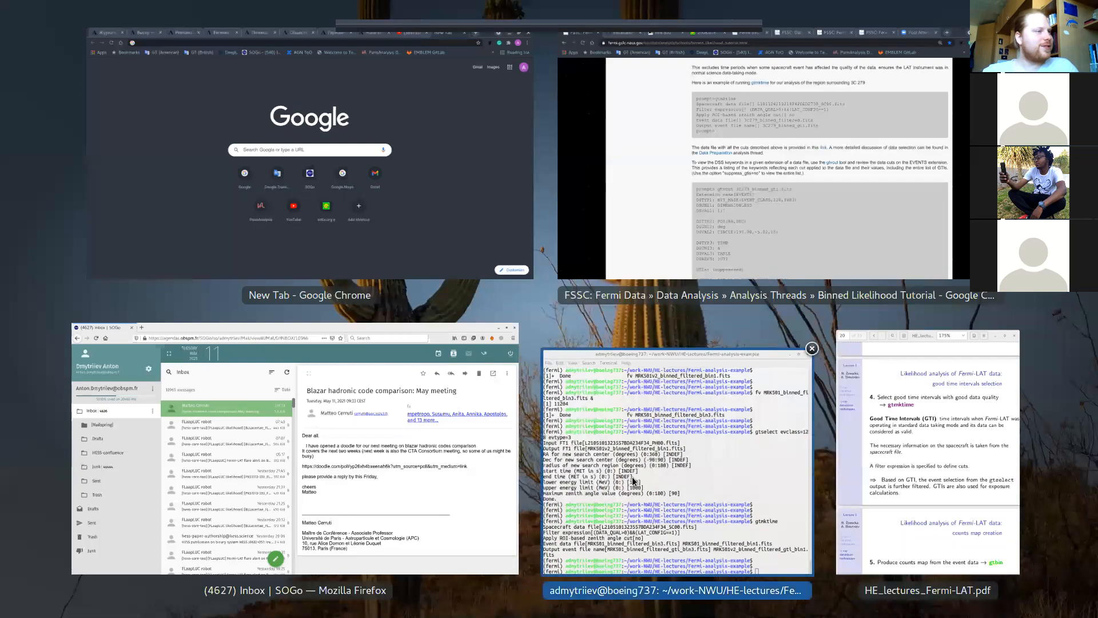
click(507, 453)
key(Return)
text(ls -lrth)
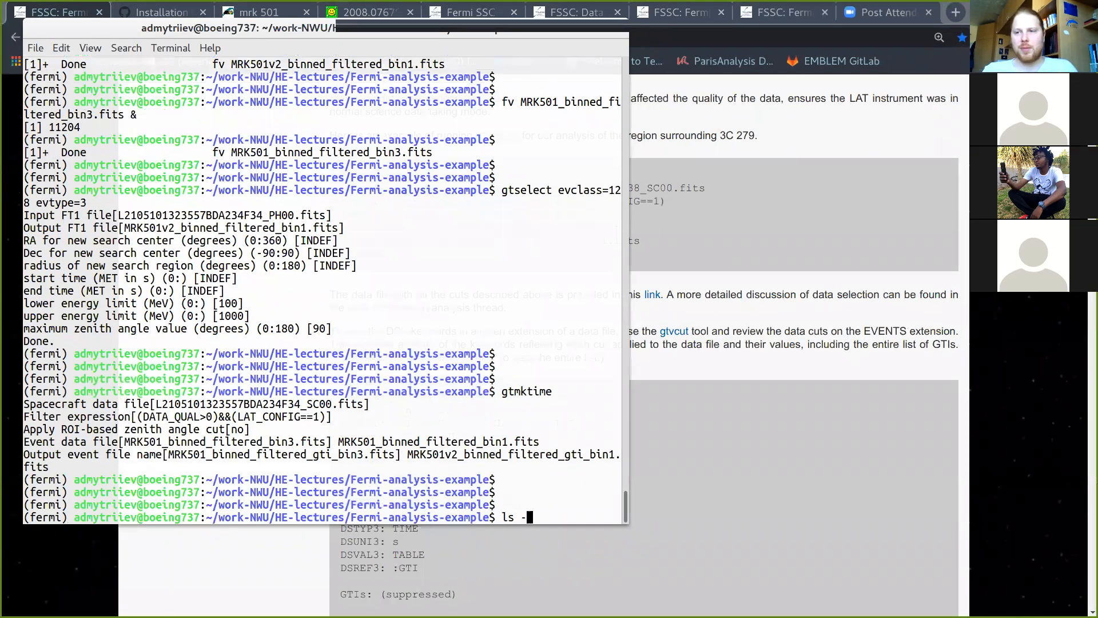
key(Return)
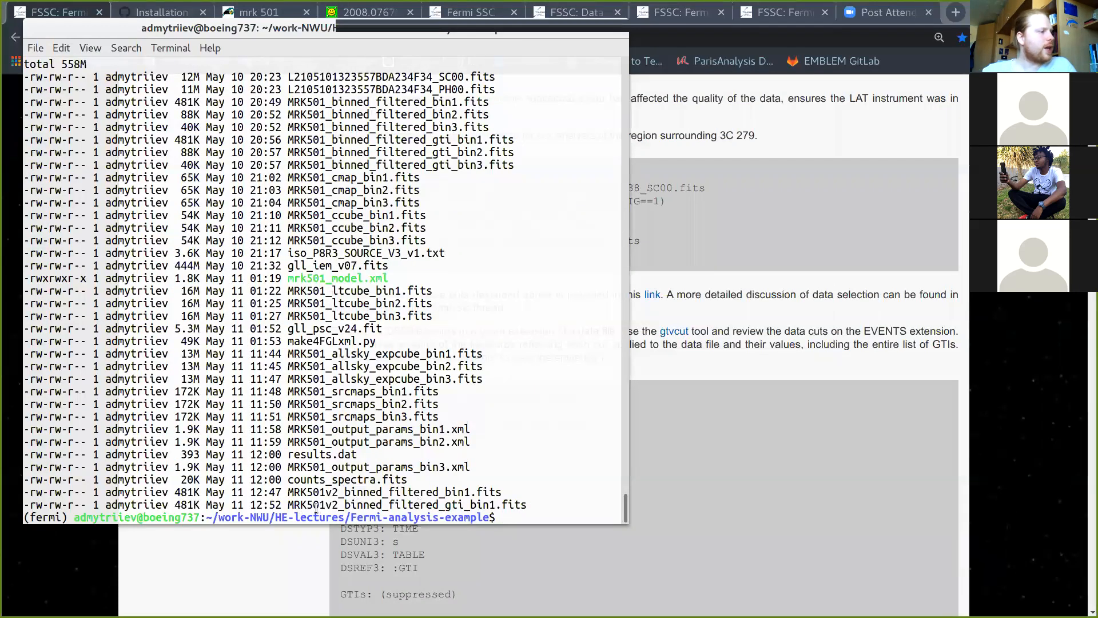
Step: Open MRK501v2_binned_filtered_gti_bin1.fits in fv as a background process, using the file name copied from the listing
drag(287, 504, 523, 502)
key(ctrl+c)
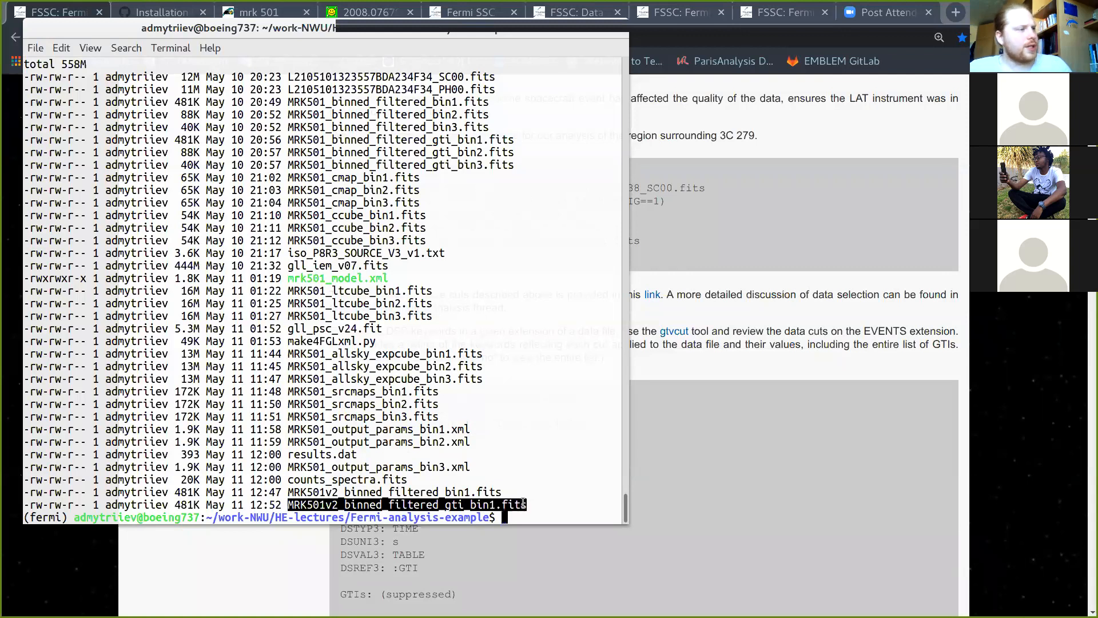
click(533, 516)
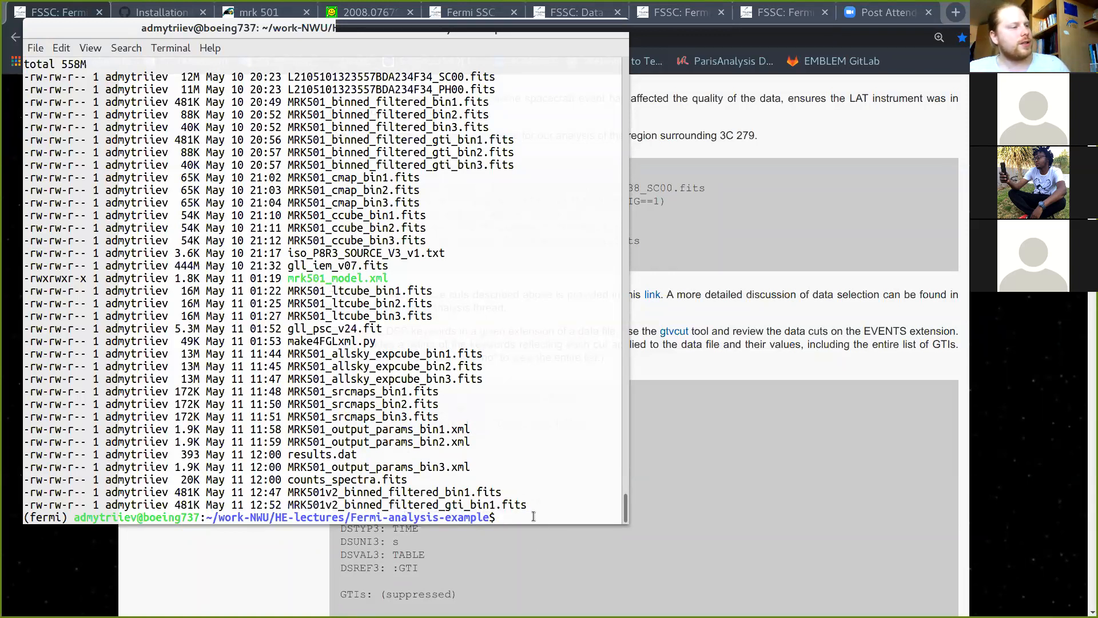
key(Return)
key(Return)
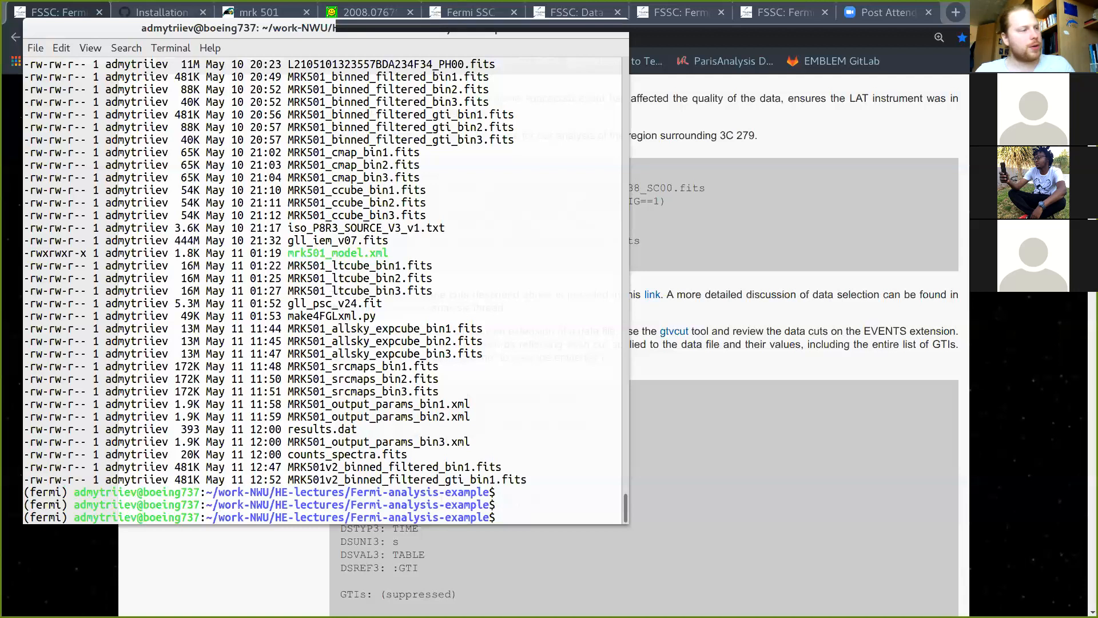
key(Return)
text(fv)
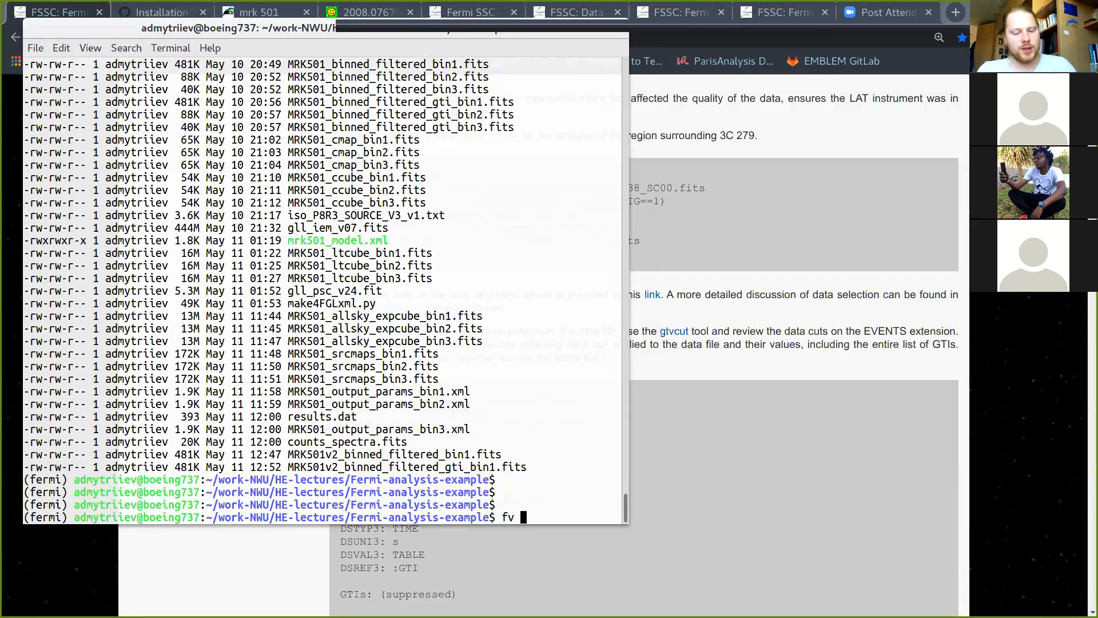
key(ctrl+shift+v)
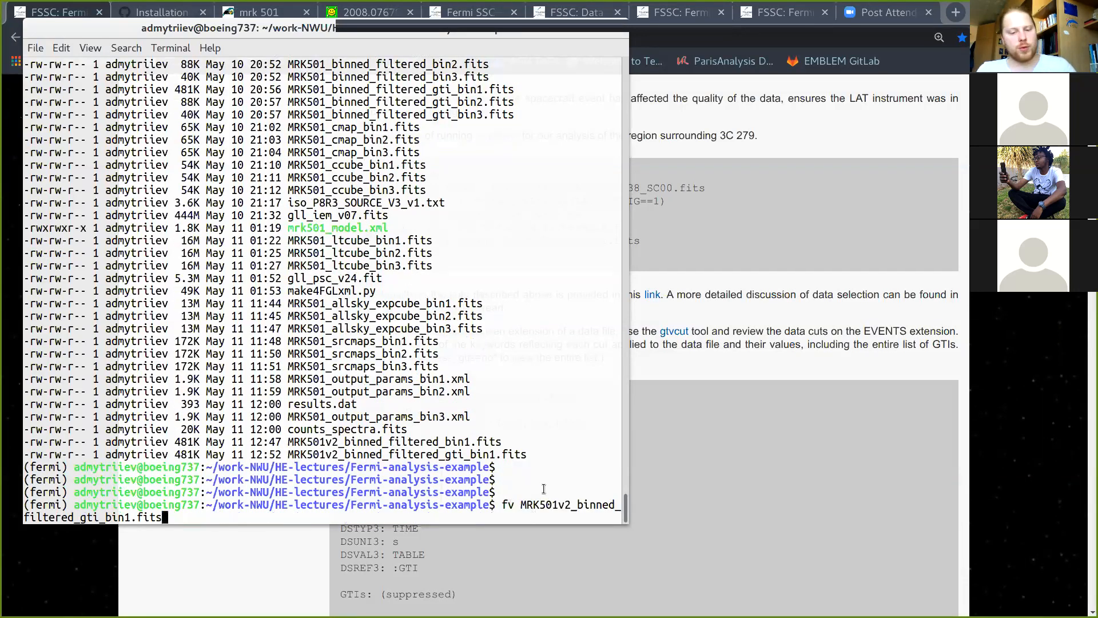
text(&)
key(Return)
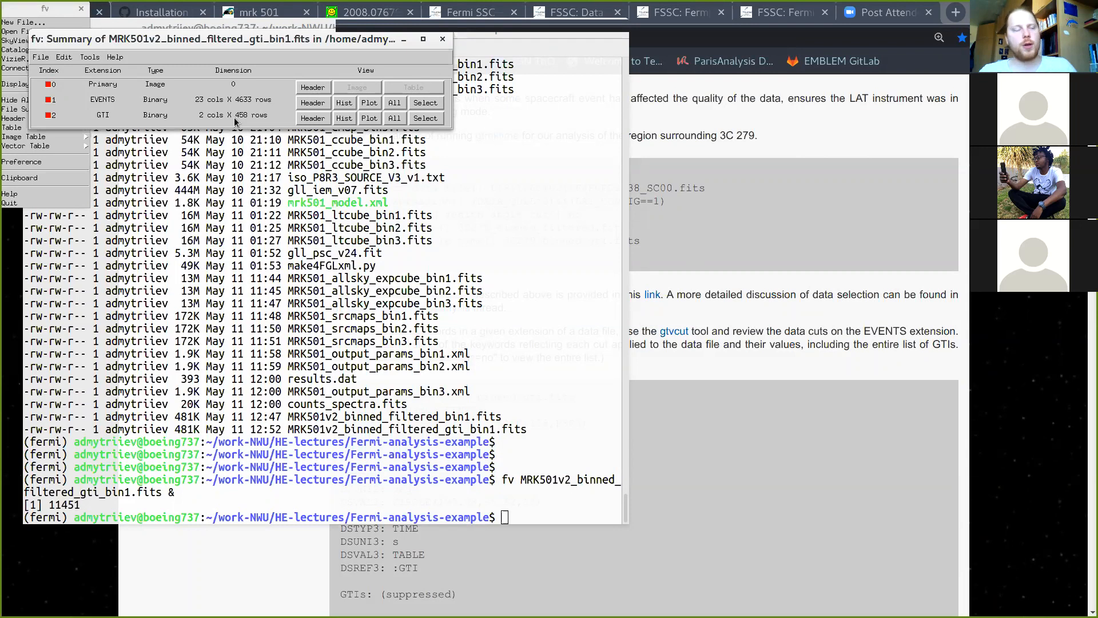
Step: Move the file summary clear of the terminal, view all columns of the EVENTS table, and close that table
drag(331, 39, 703, 103)
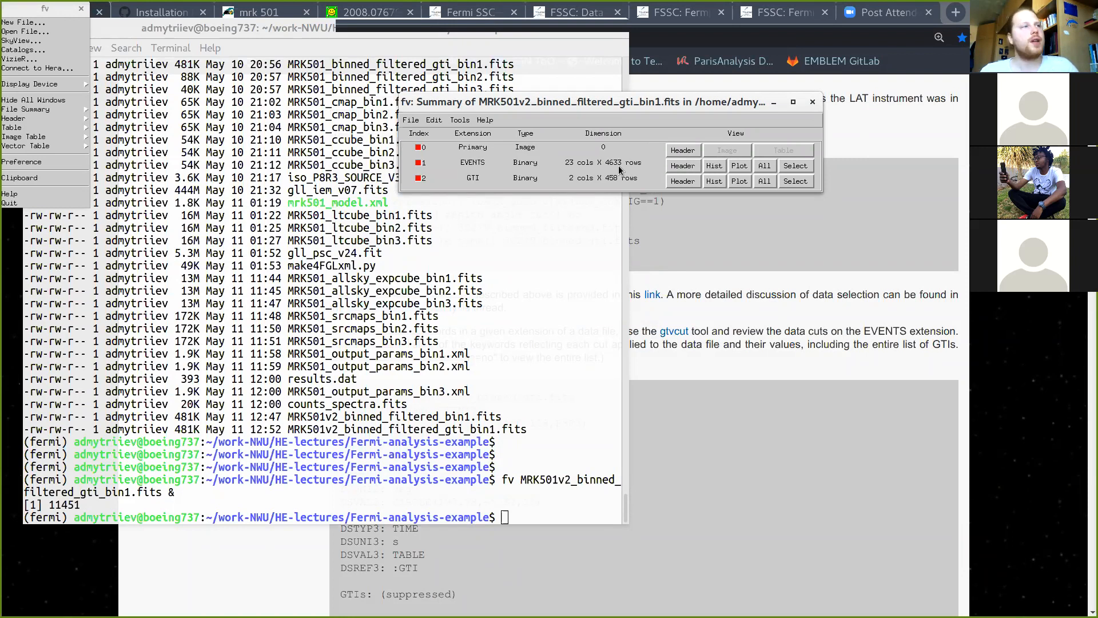
drag(616, 101, 692, 86)
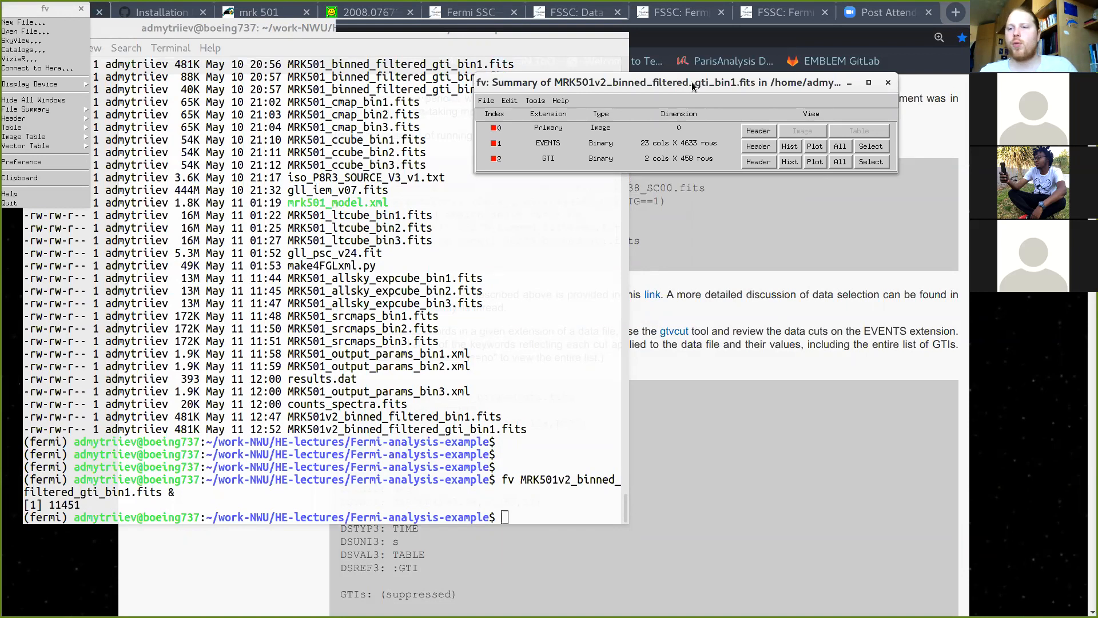
click(836, 147)
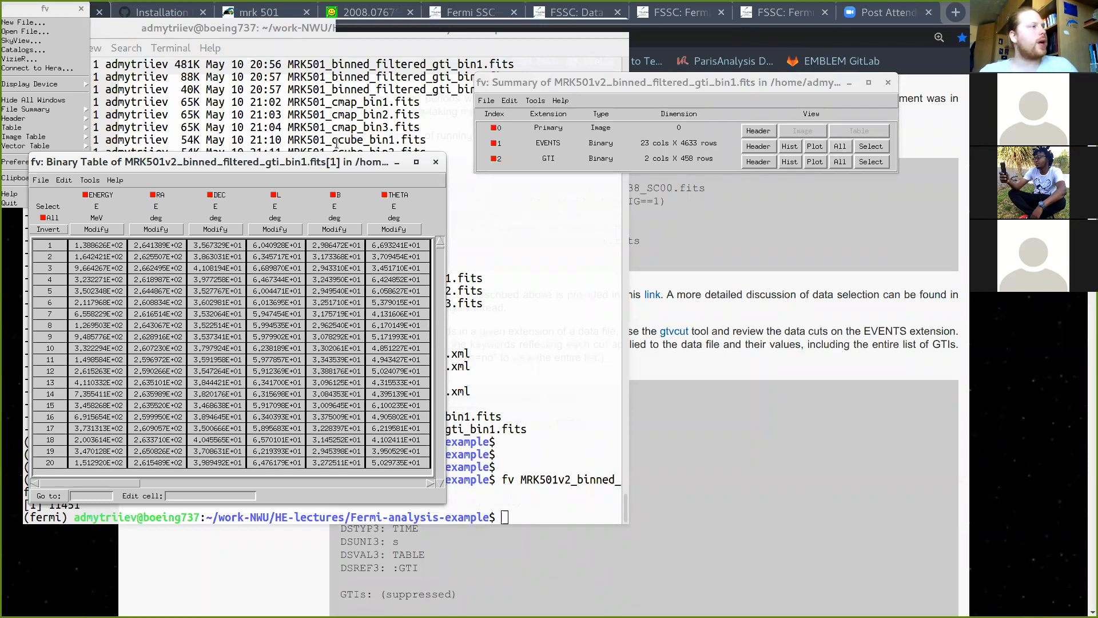
drag(334, 162, 871, 58)
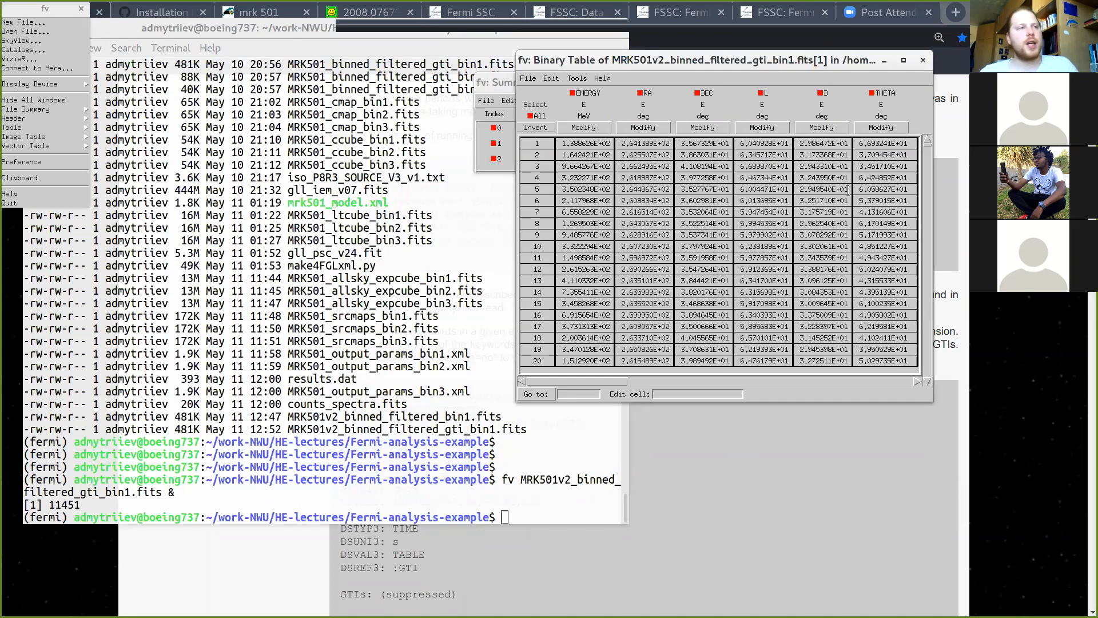
click(923, 60)
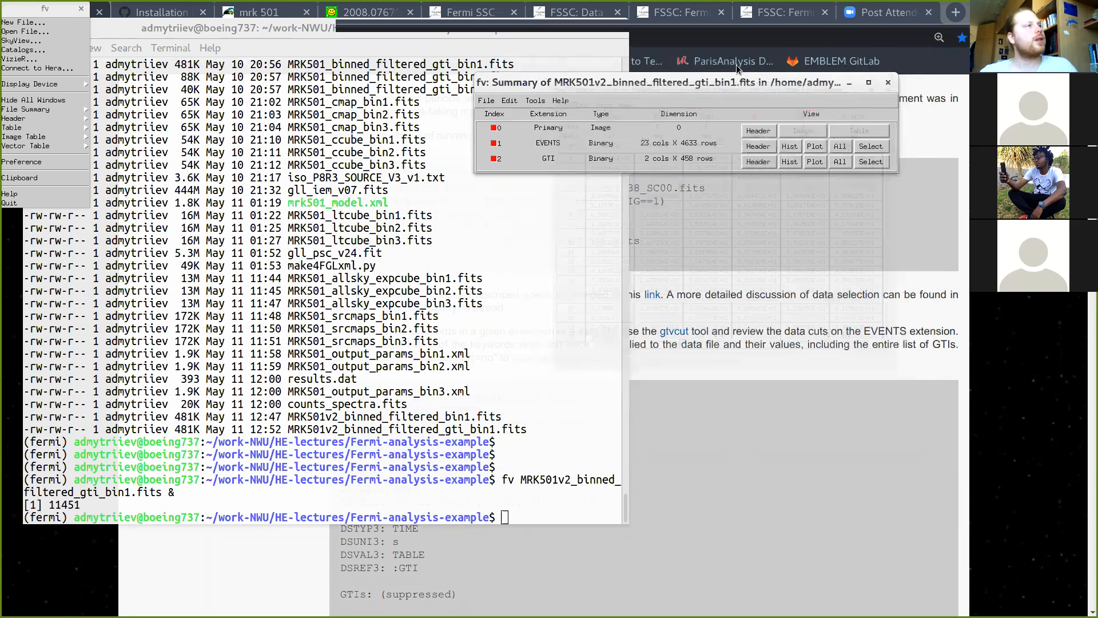
Step: Close fv with its file summary and return to a fresh terminal prompt
click(81, 9)
click(888, 83)
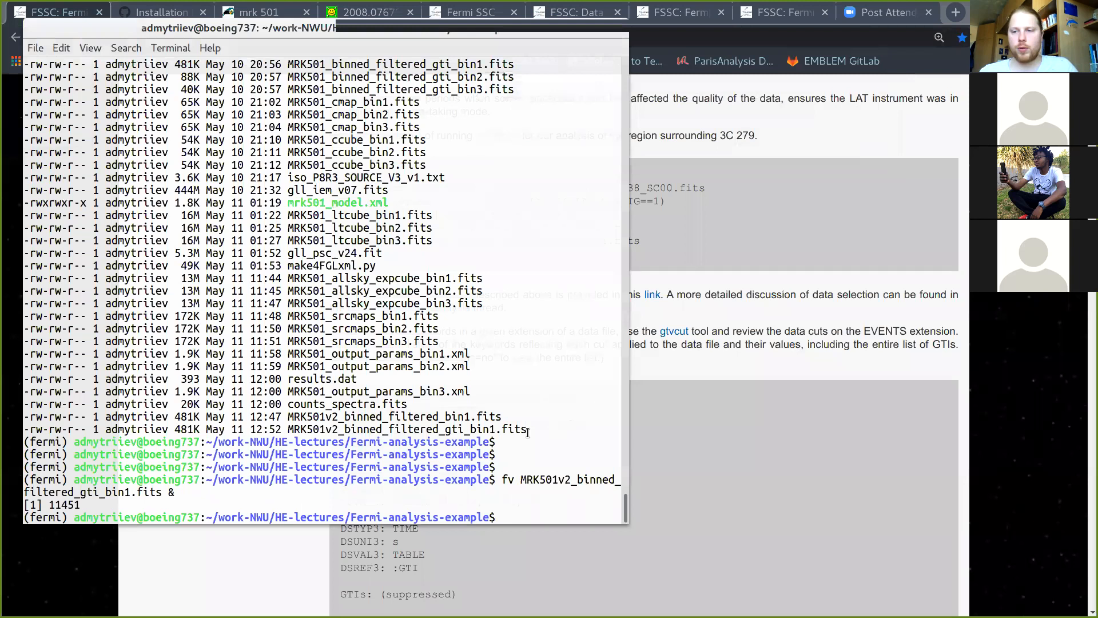
key(Return)
key(Return)
key(Return)
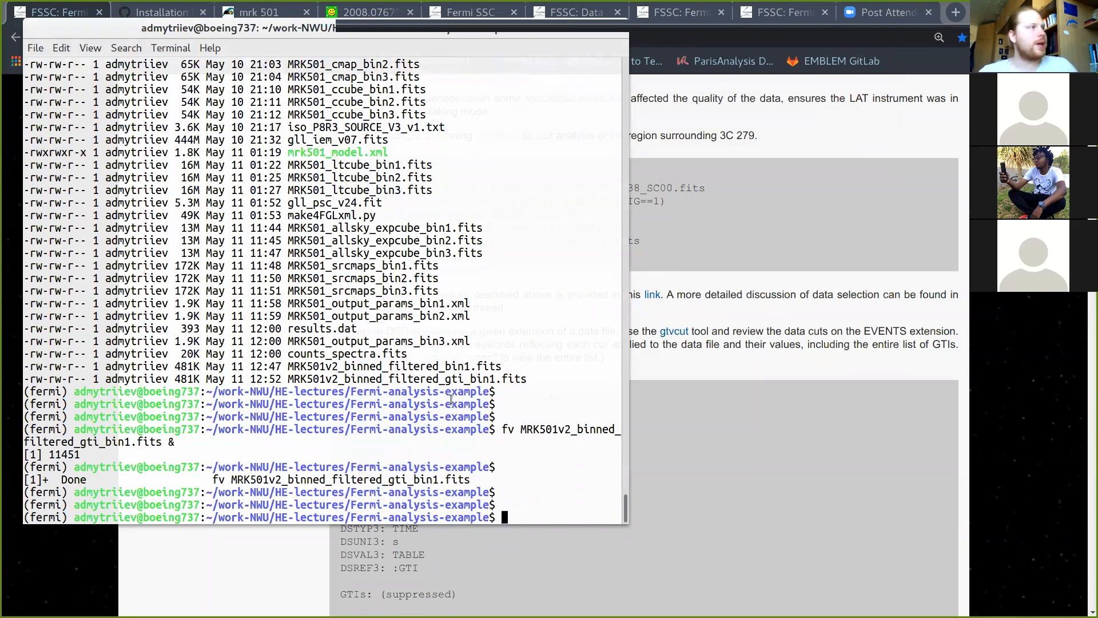
Step: Examine the GTI-filtered event files of bins 1 to 3 in the terminal listing, and return to a fresh prompt
scroll(319, 280, up, 4)
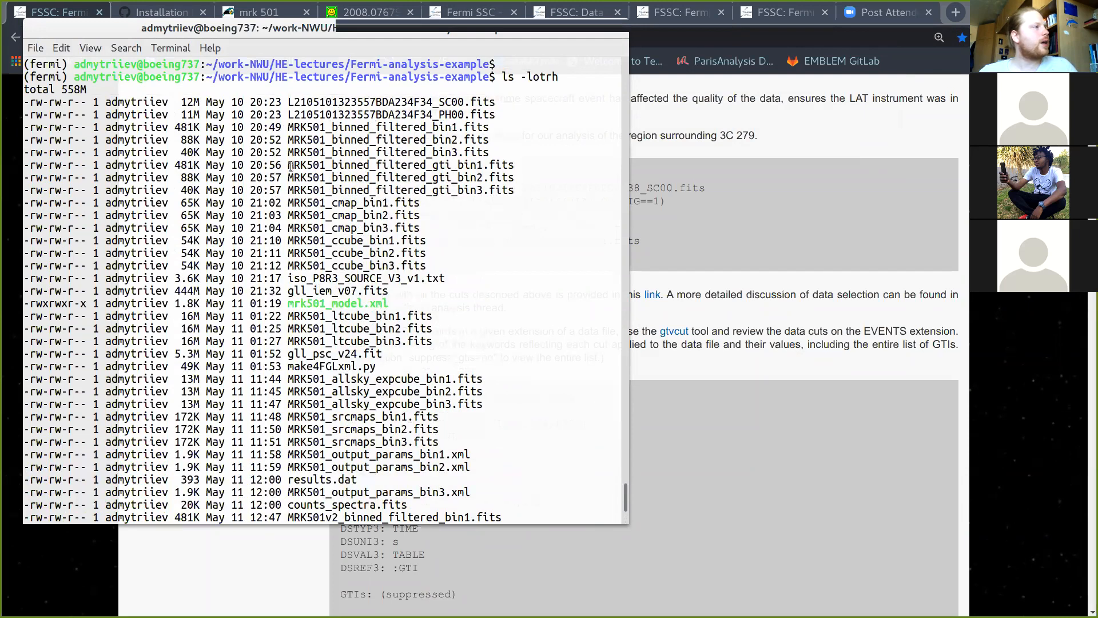
drag(288, 165, 332, 166)
drag(449, 175, 513, 191)
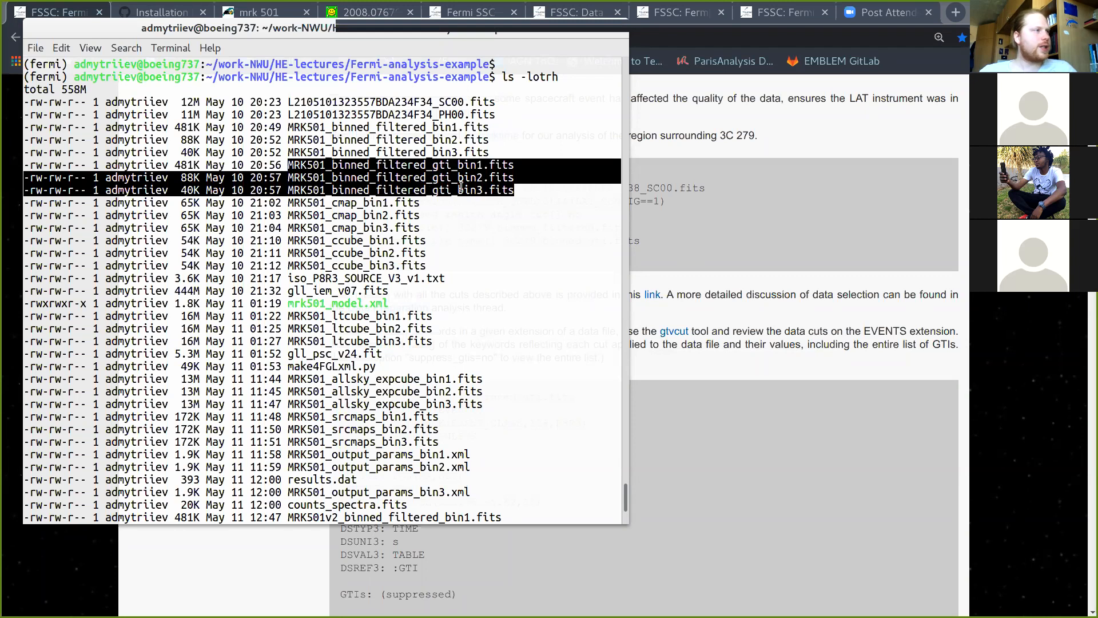
click(554, 342)
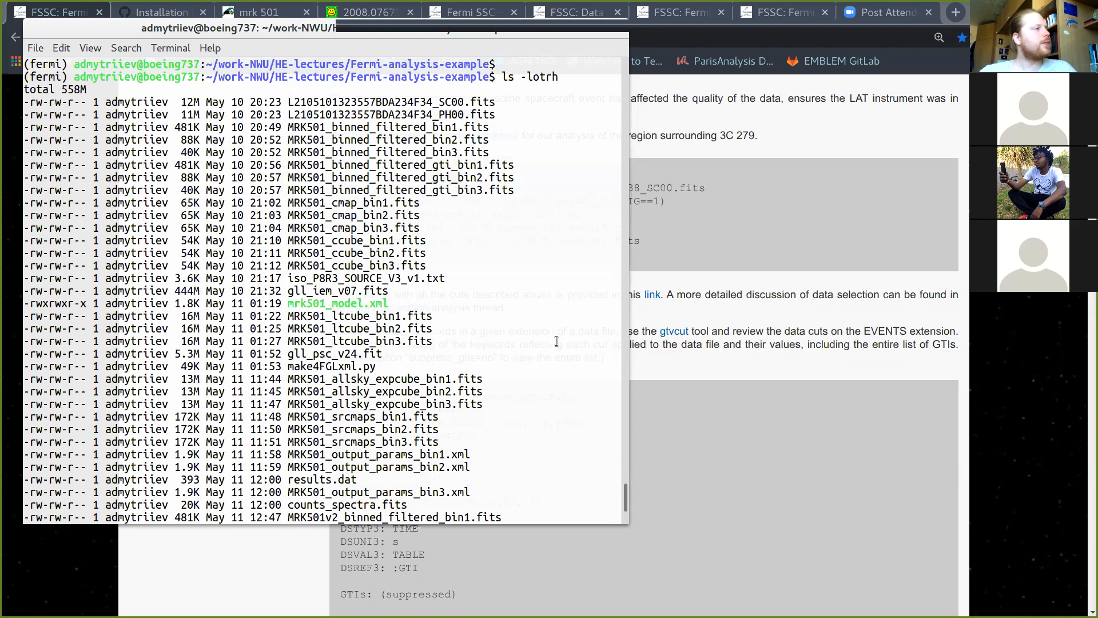
scroll(556, 341, down, 4)
key(Return)
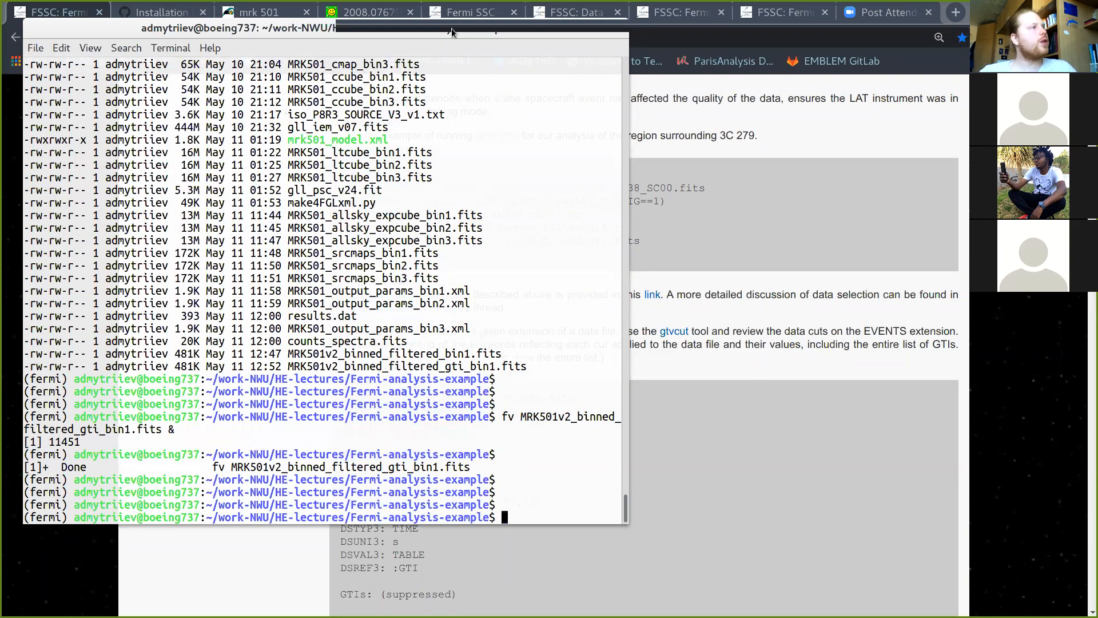
Step: Set the terminal aside and find the gtvcut example for viewing DSS keywords in the browser tutorial
drag(452, 29, 459, 61)
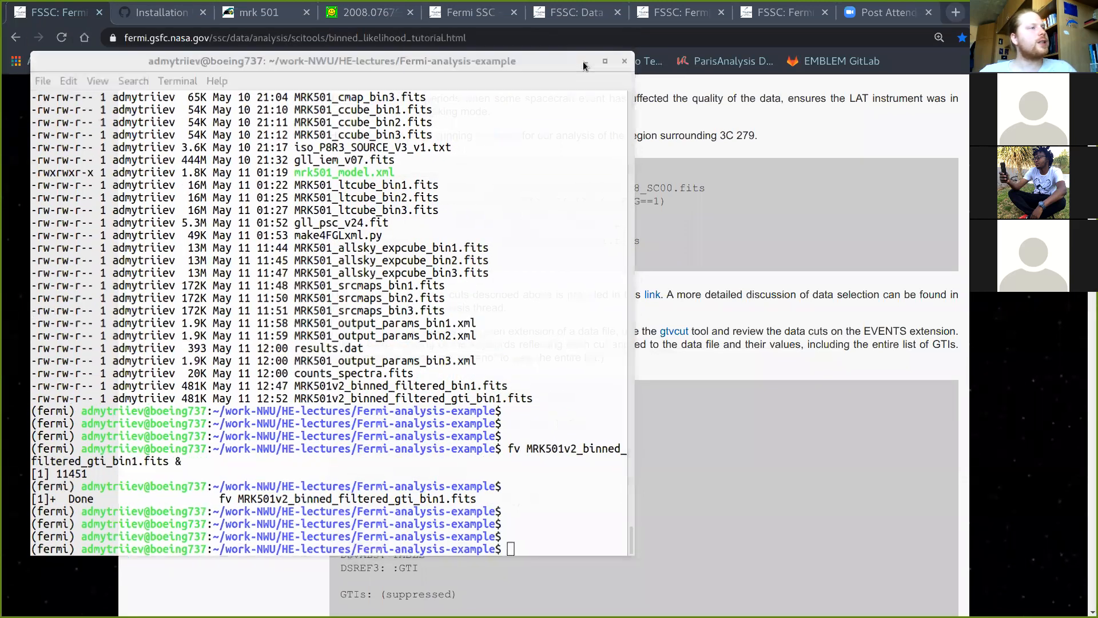
click(584, 62)
scroll(252, 338, down, 2)
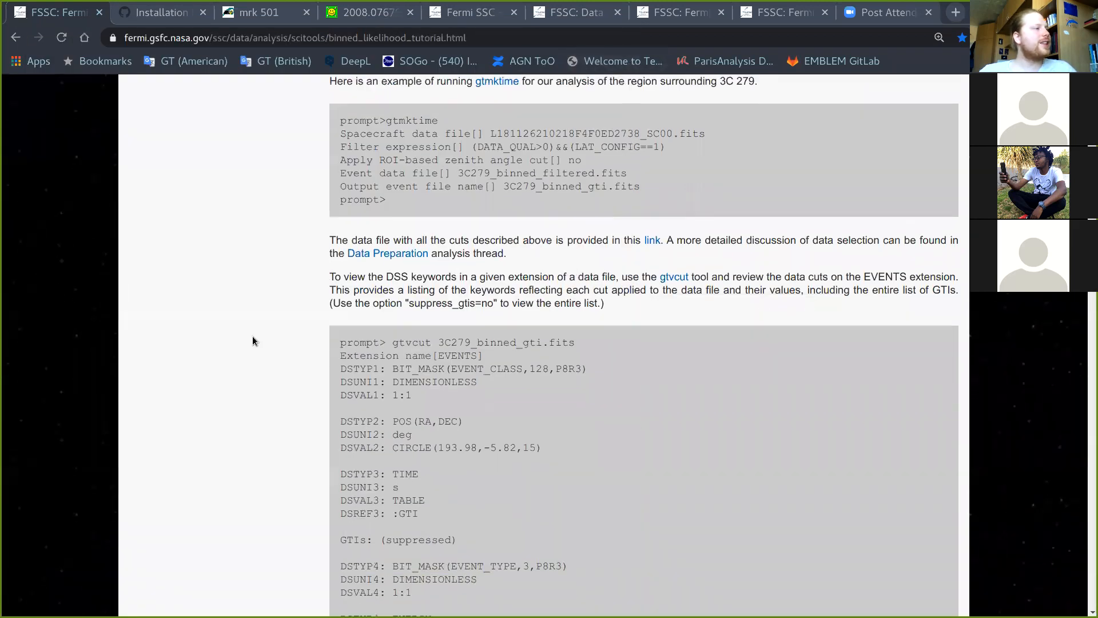
scroll(252, 337, down, 2)
scroll(252, 337, down, 1)
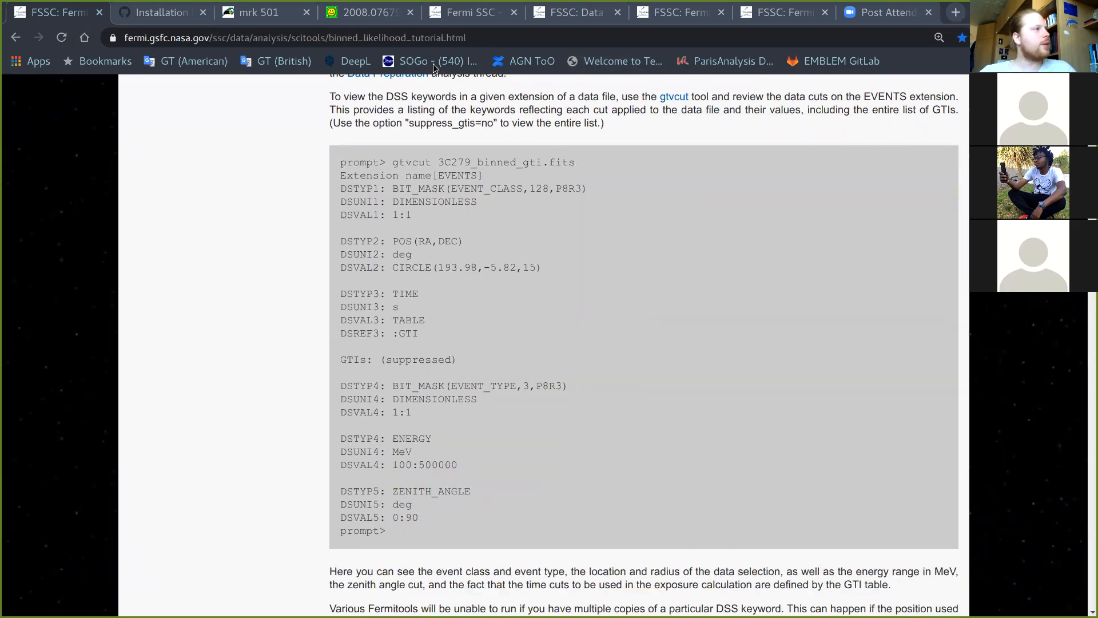
Step: Copy the gtvcut command name from the tutorial example and enter it at the terminal prompt without running it
drag(387, 163, 430, 163)
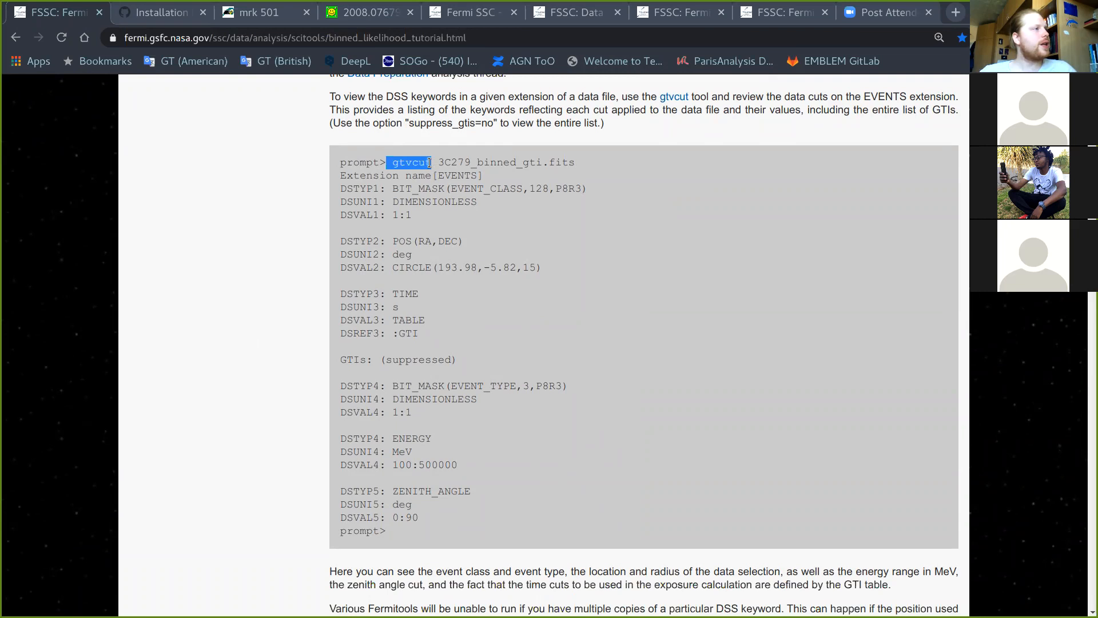
click(396, 164)
double_click(395, 164)
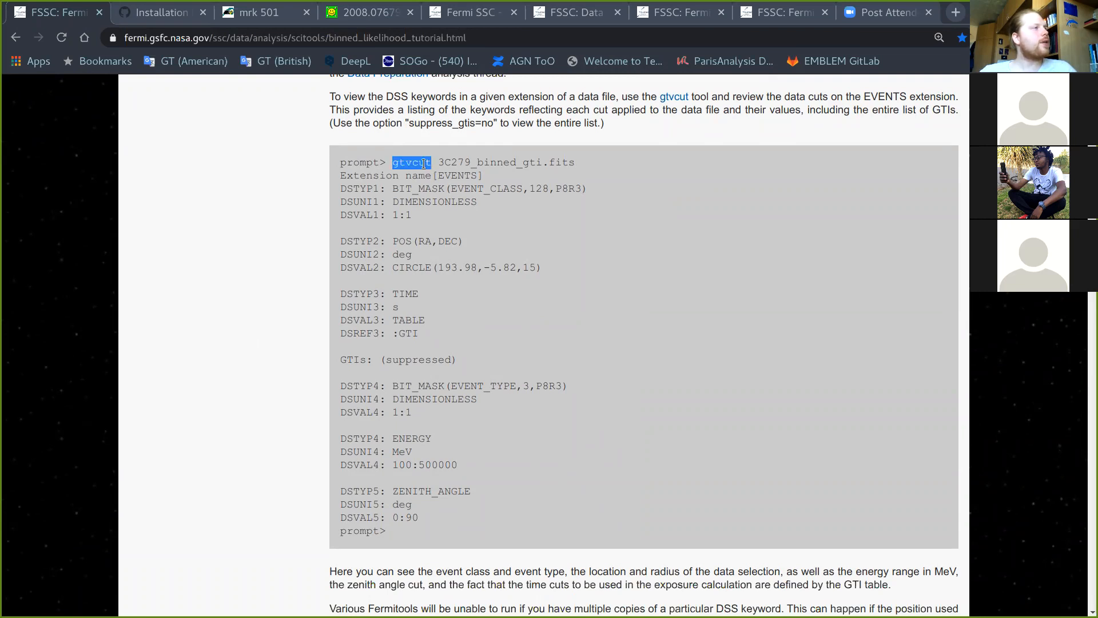
right_click(426, 165)
click(452, 177)
click(663, 245)
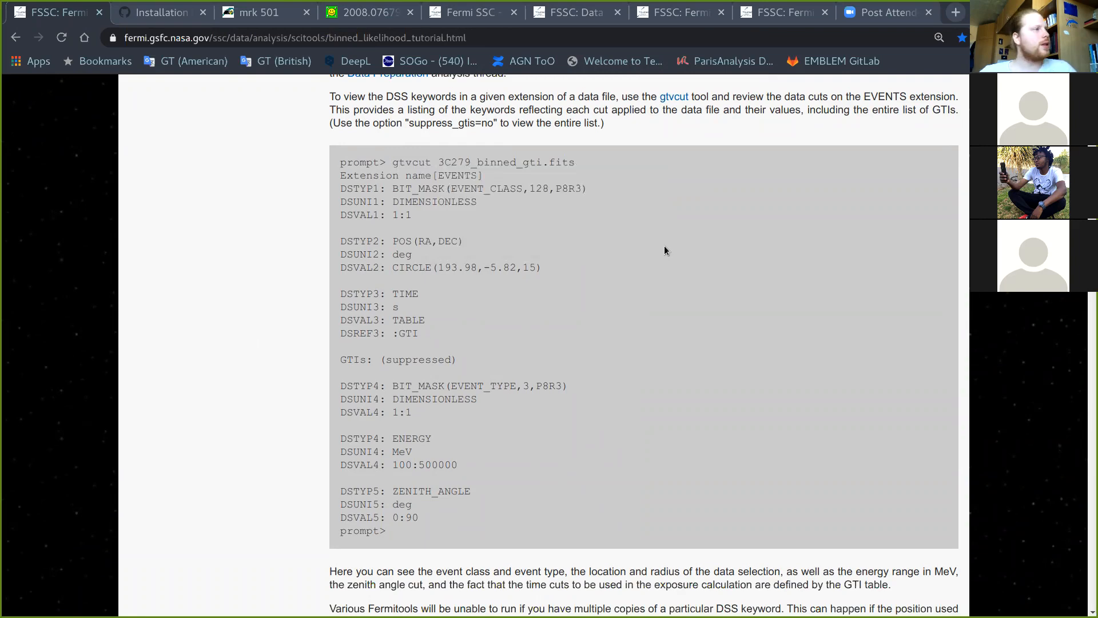
key(super)
click(689, 487)
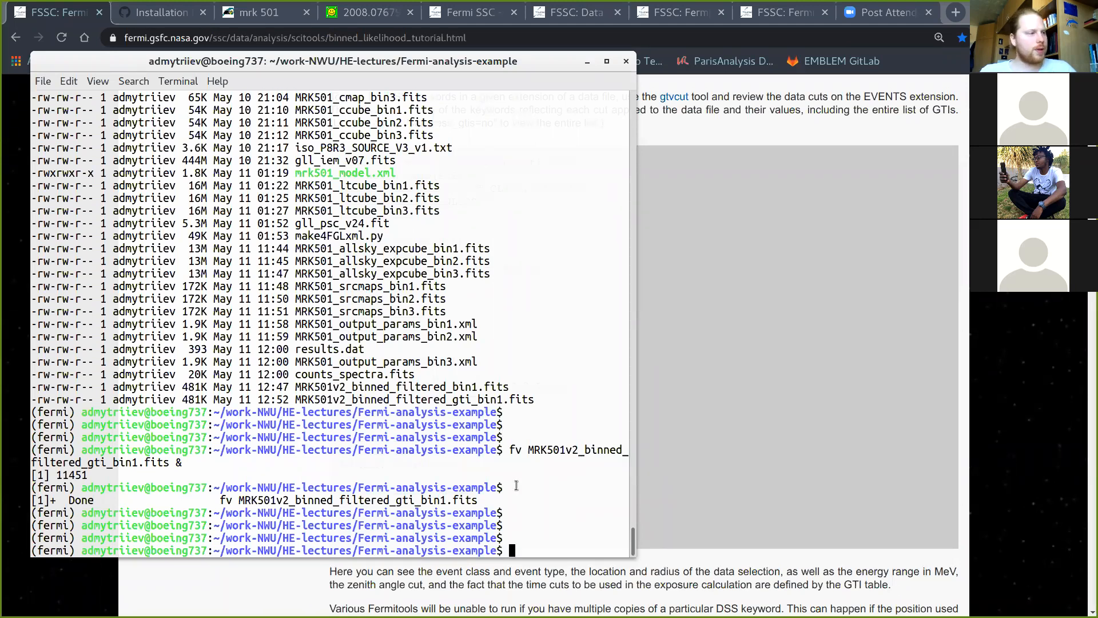
text(gtvcut)
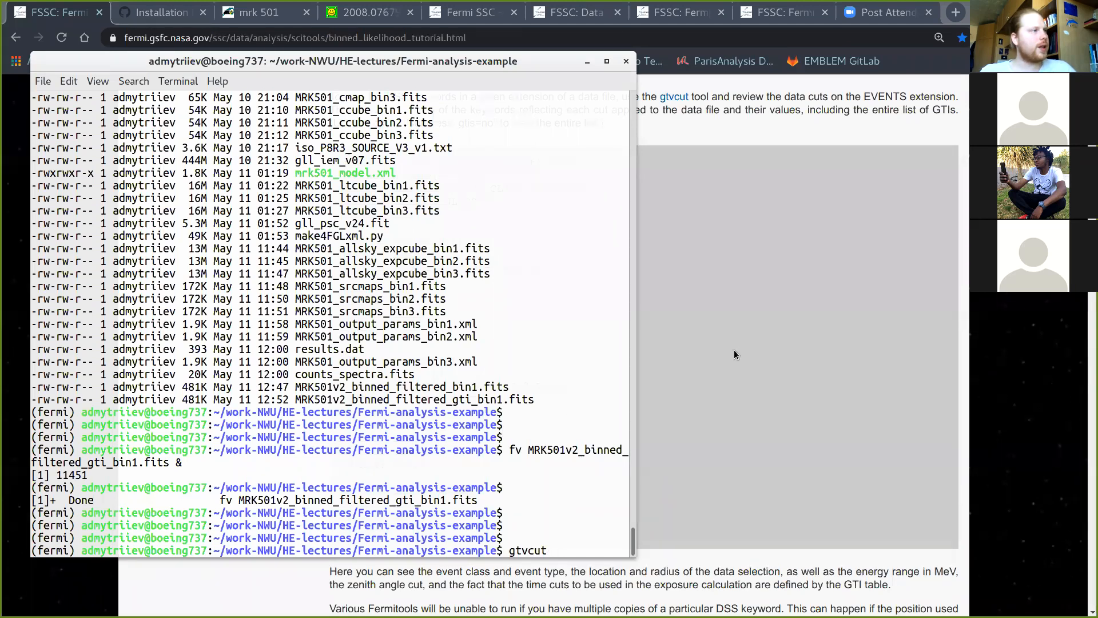
Step: Widen the terminal and run gtvcut on MRK501_binned_filtered_gti_bin1.fits, copying the file name from the listing and accepting the EVENTS extension
click(734, 351)
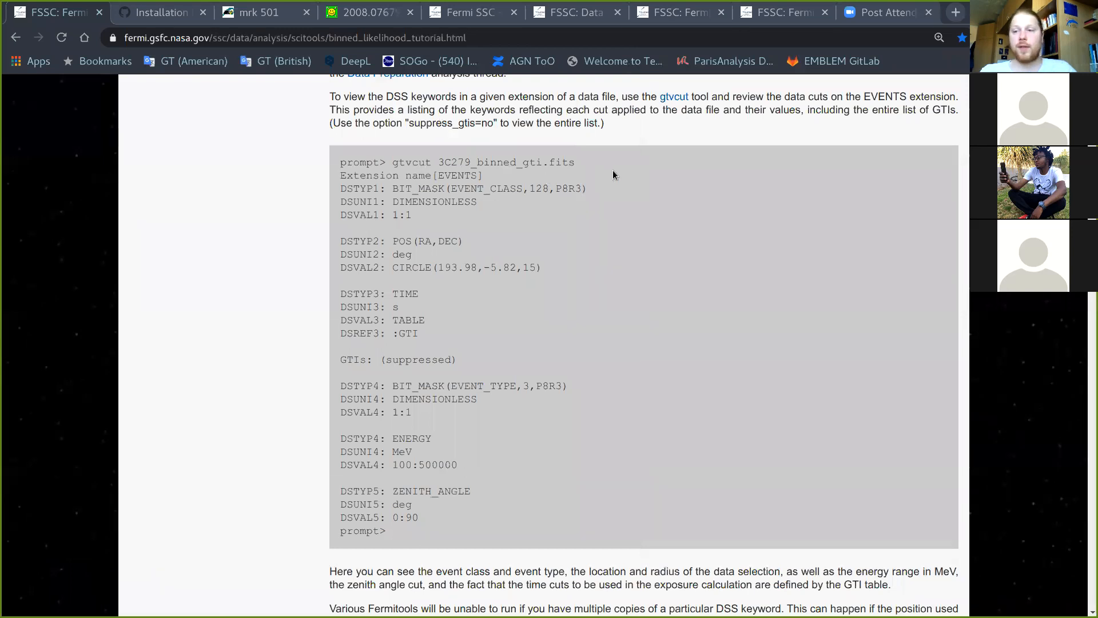
key(super)
click(620, 458)
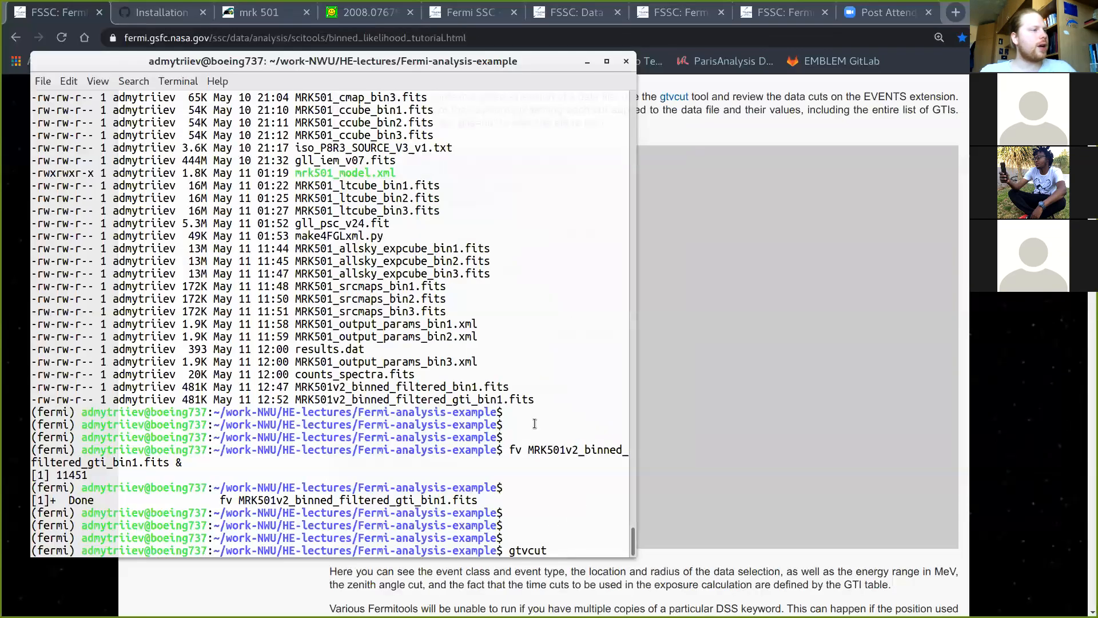
scroll(522, 382, up, 3)
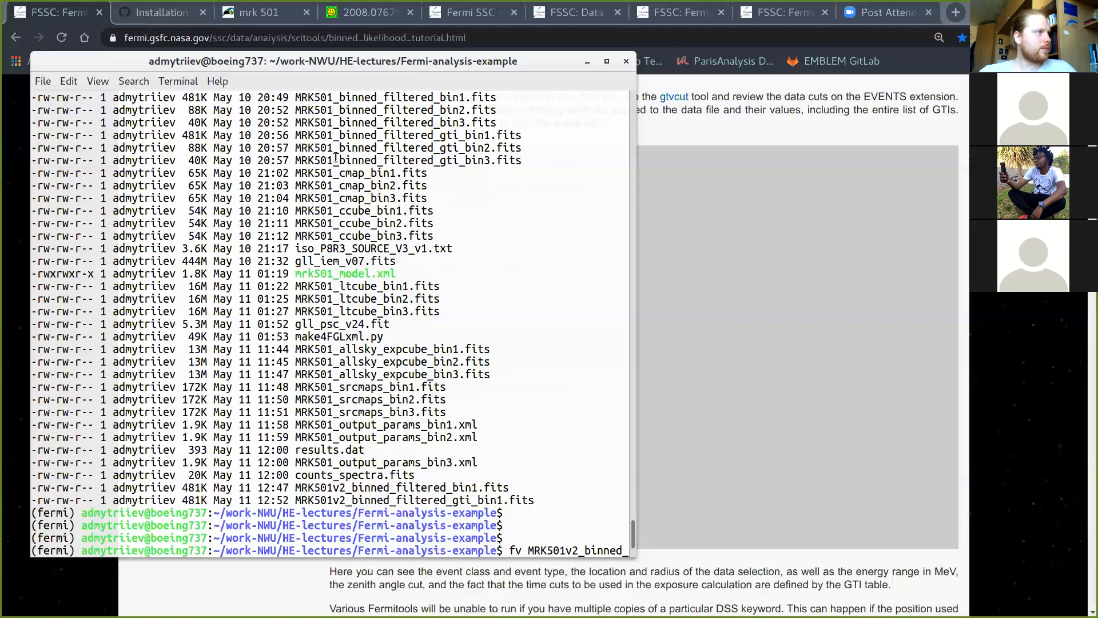
drag(296, 135, 520, 137)
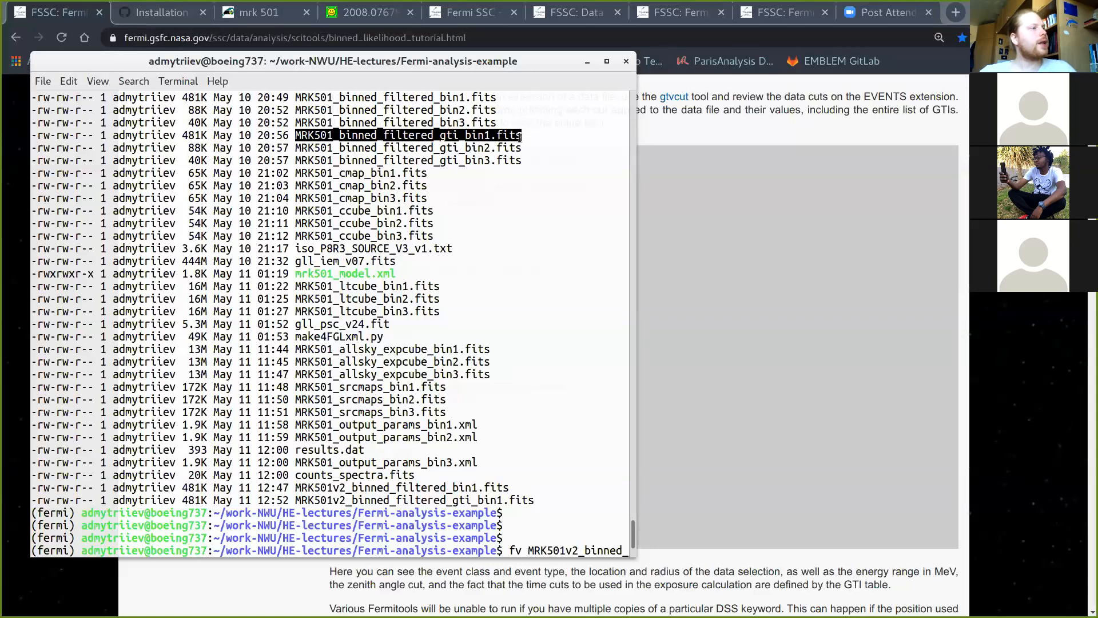
click(604, 300)
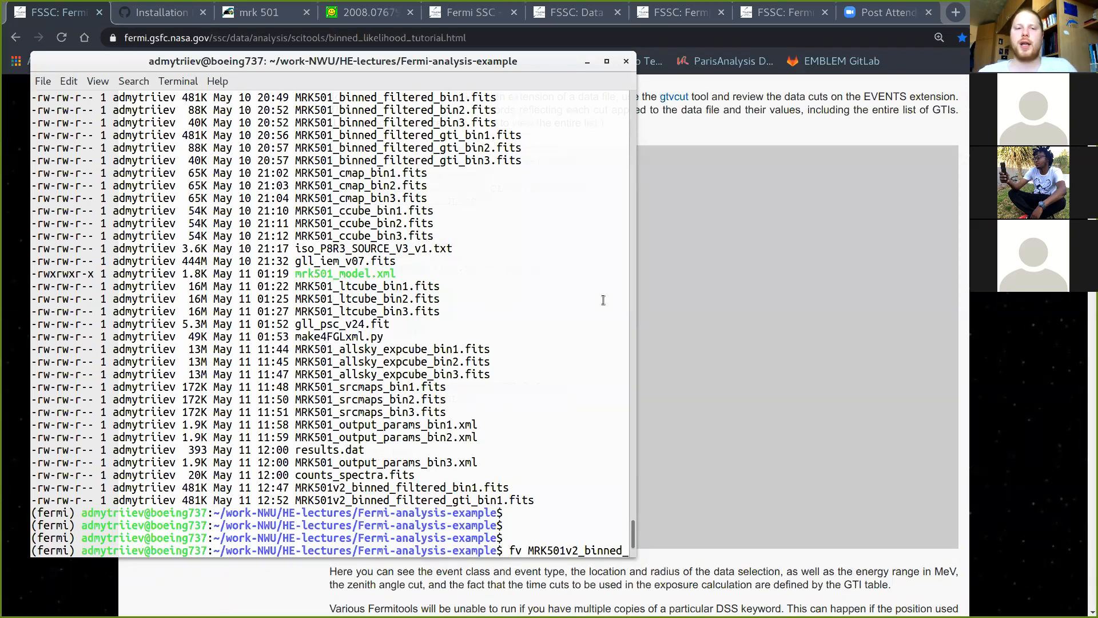
drag(636, 300, 712, 302)
scroll(647, 392, down, 3)
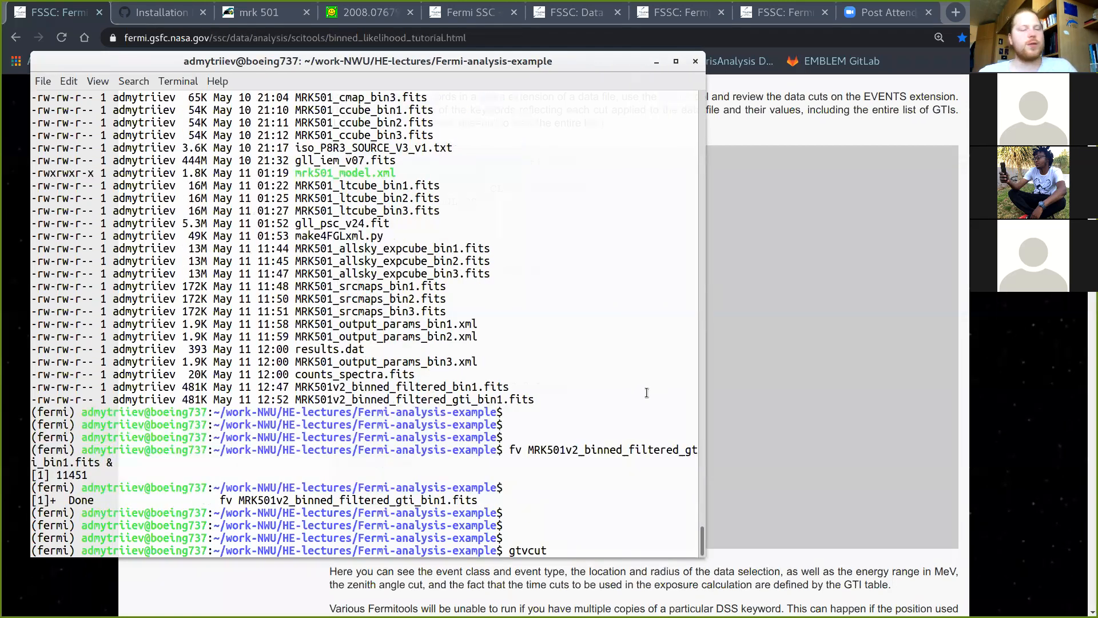
middle_click(564, 548)
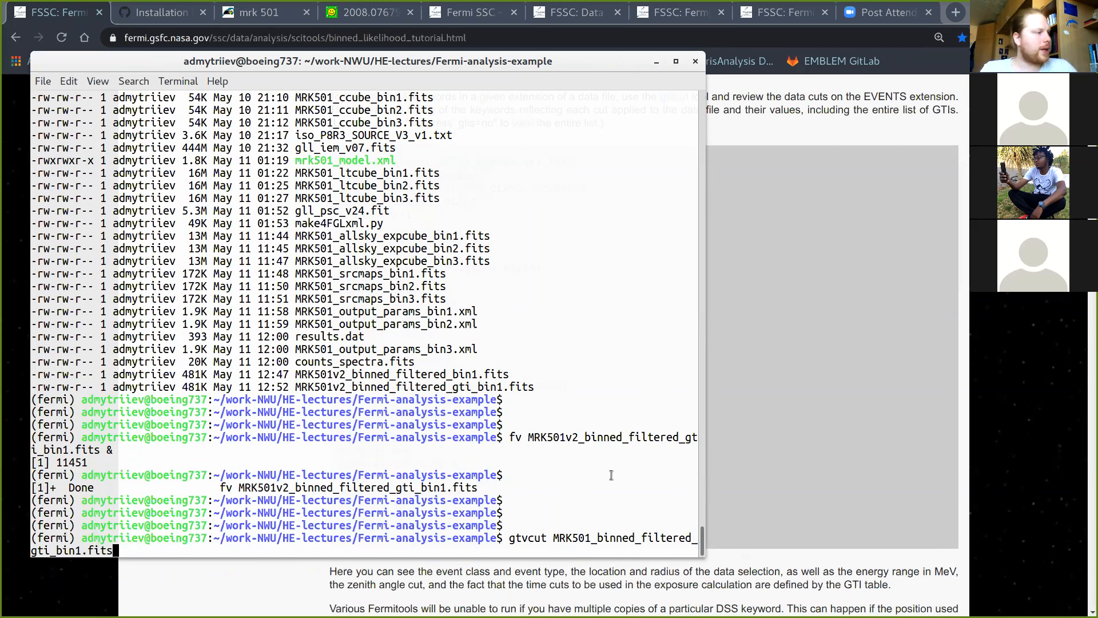
key(Return)
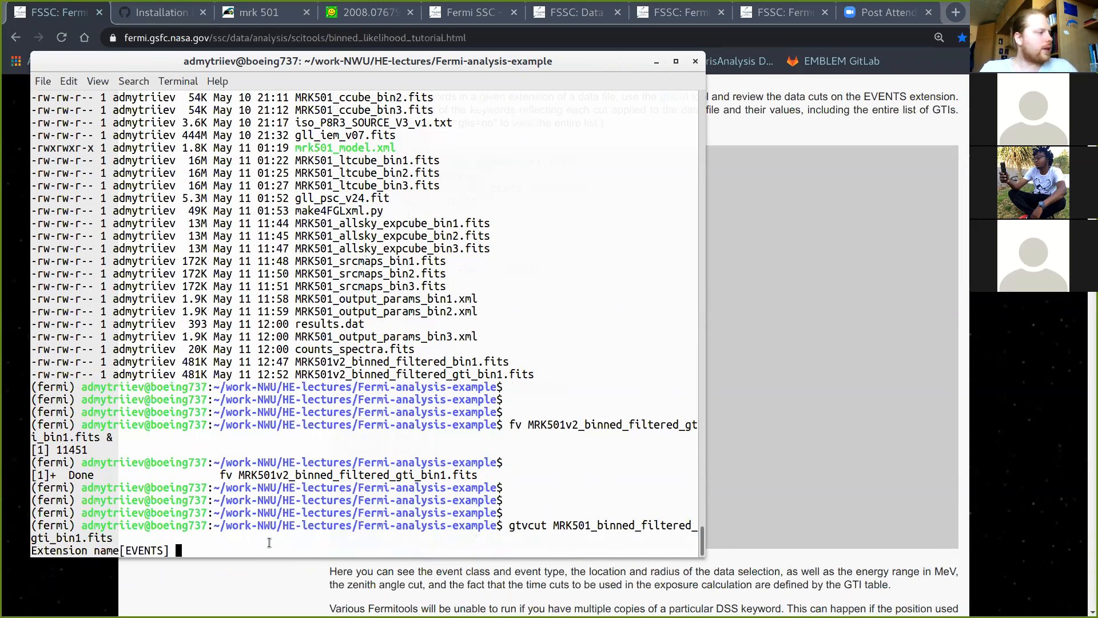
key(Return)
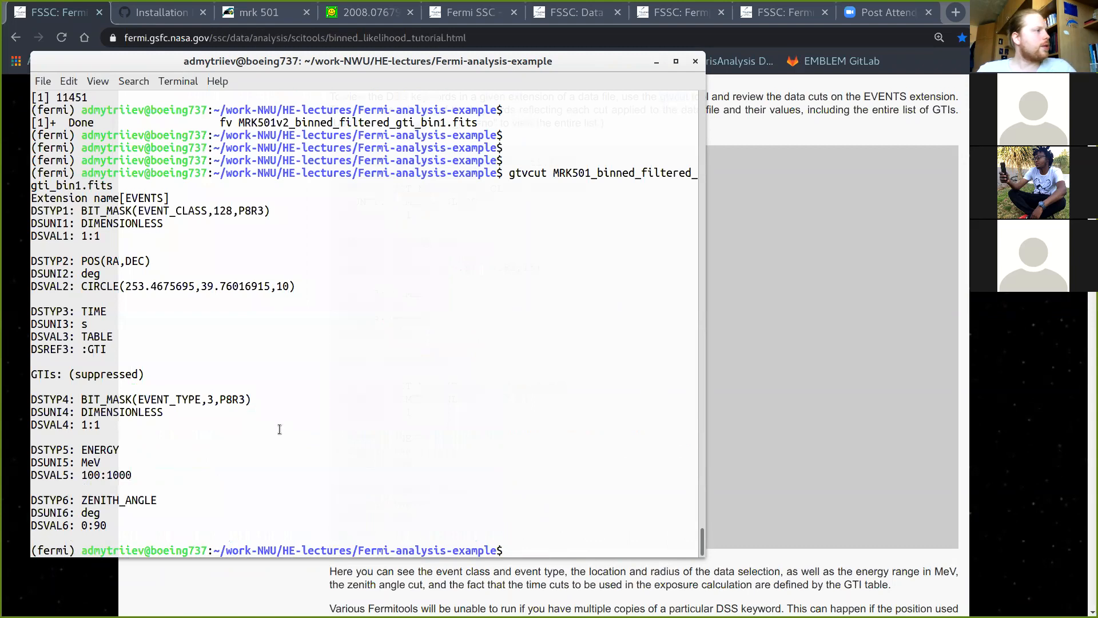
Step: Move the terminal over the tutorial text, examine the region circle and energy range in the gtvcut output, and return to a fresh prompt
drag(410, 57, 699, 59)
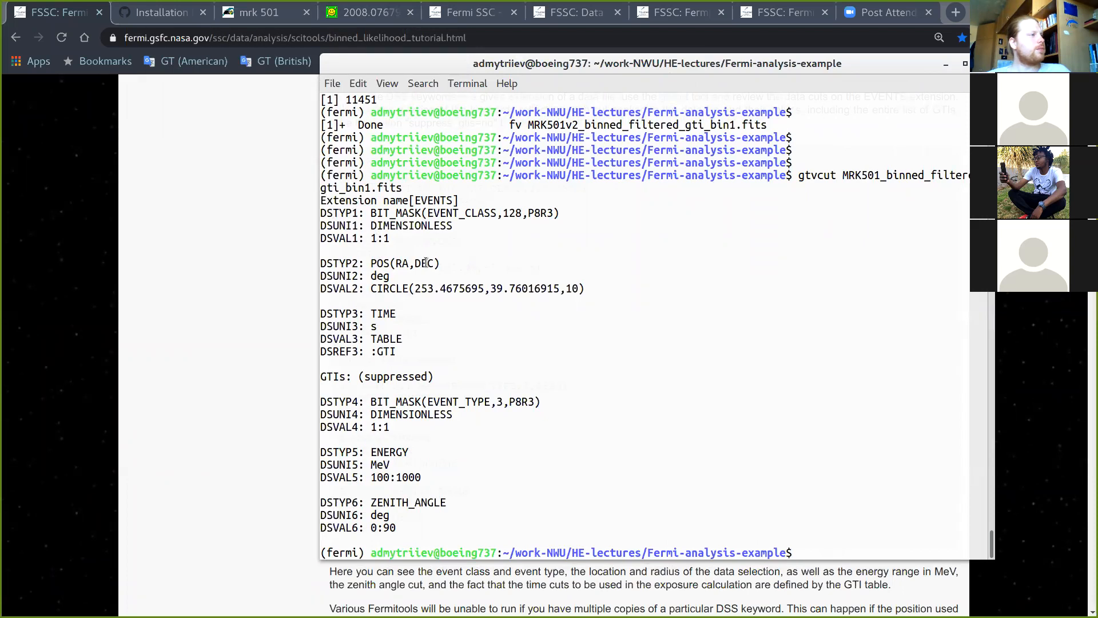
drag(371, 288, 589, 288)
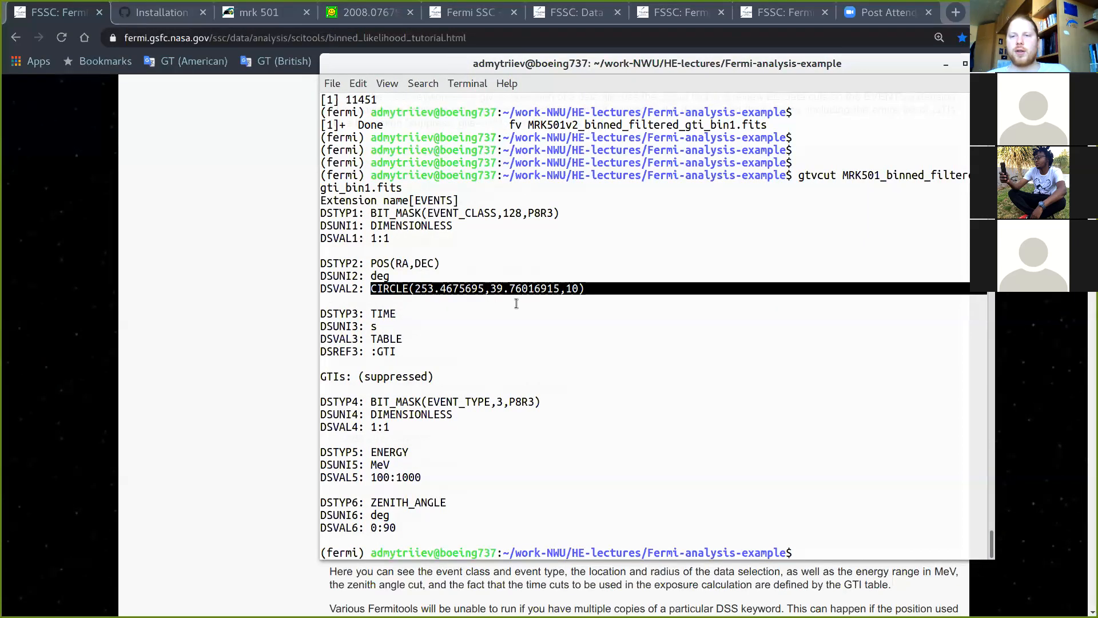
click(566, 295)
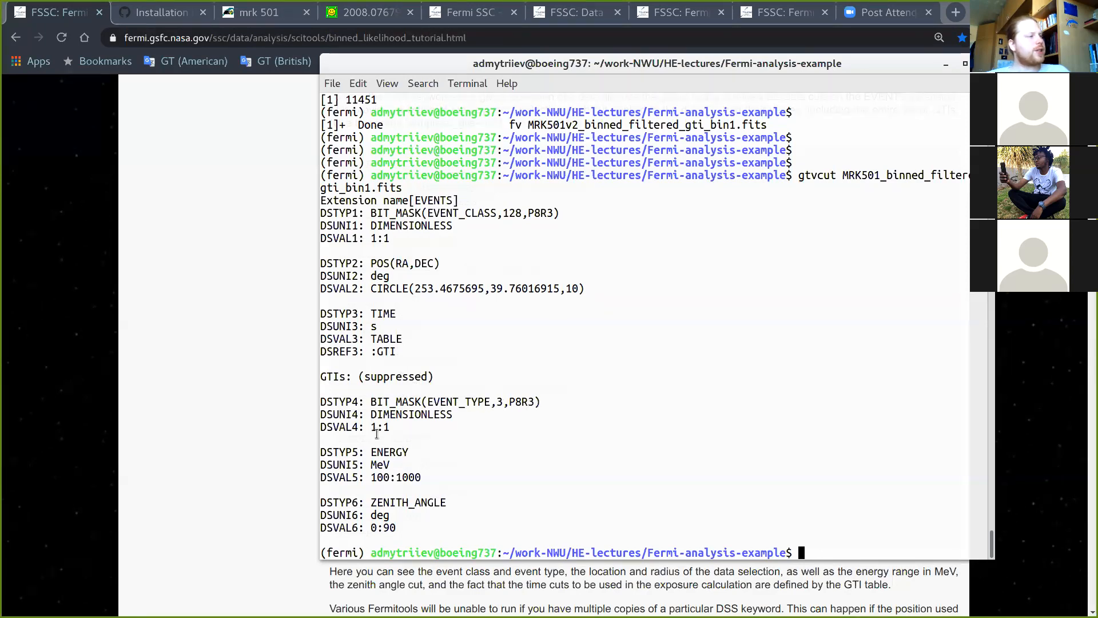
drag(370, 477, 424, 475)
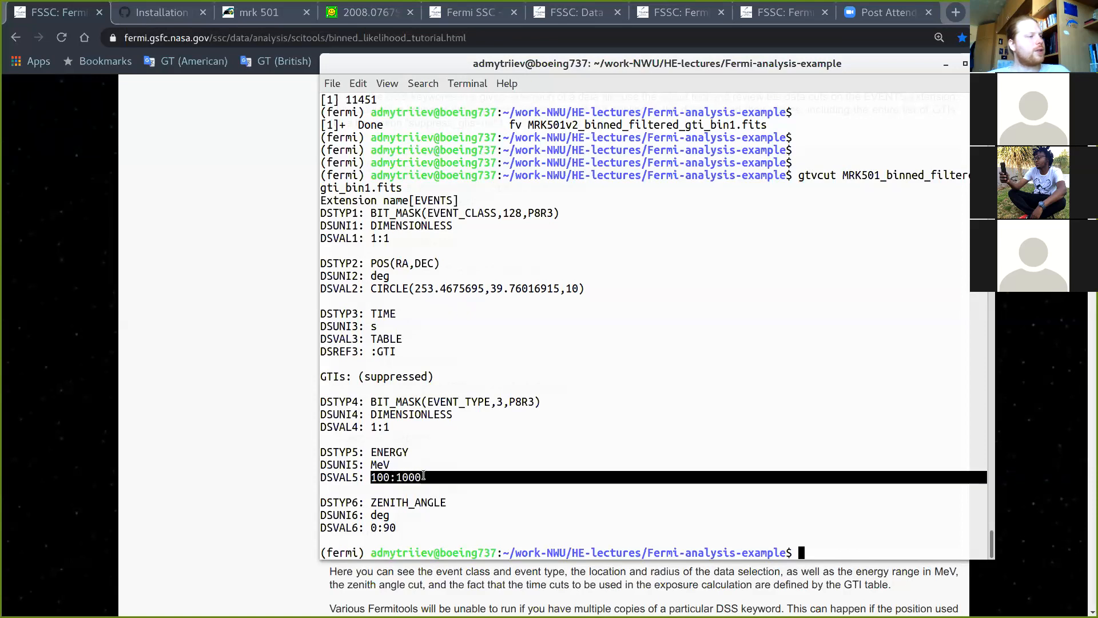
click(424, 476)
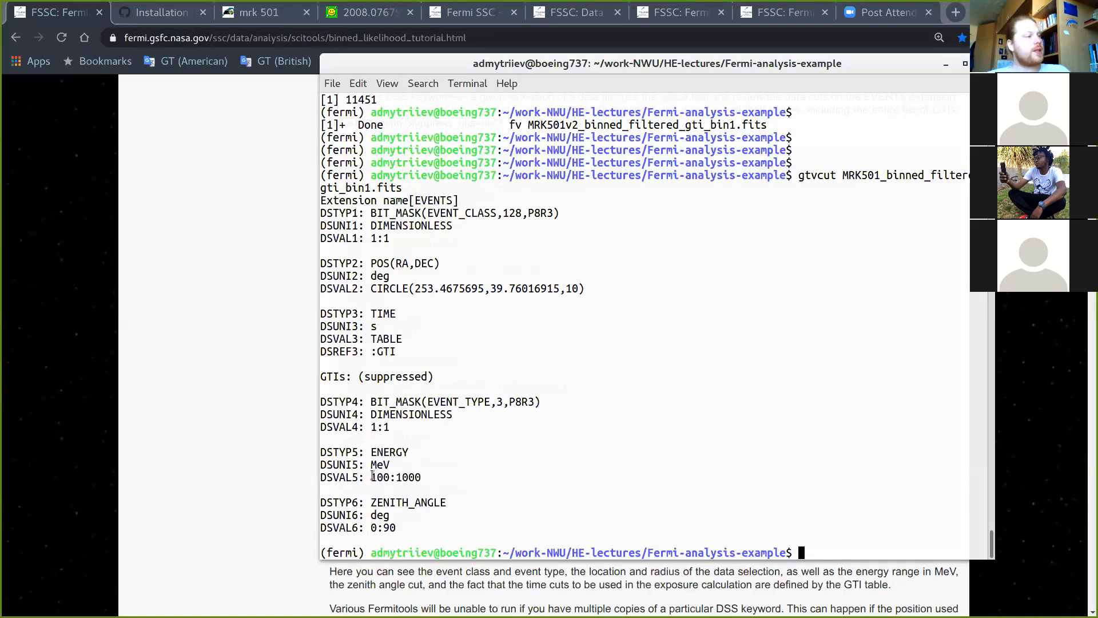
drag(372, 475, 453, 471)
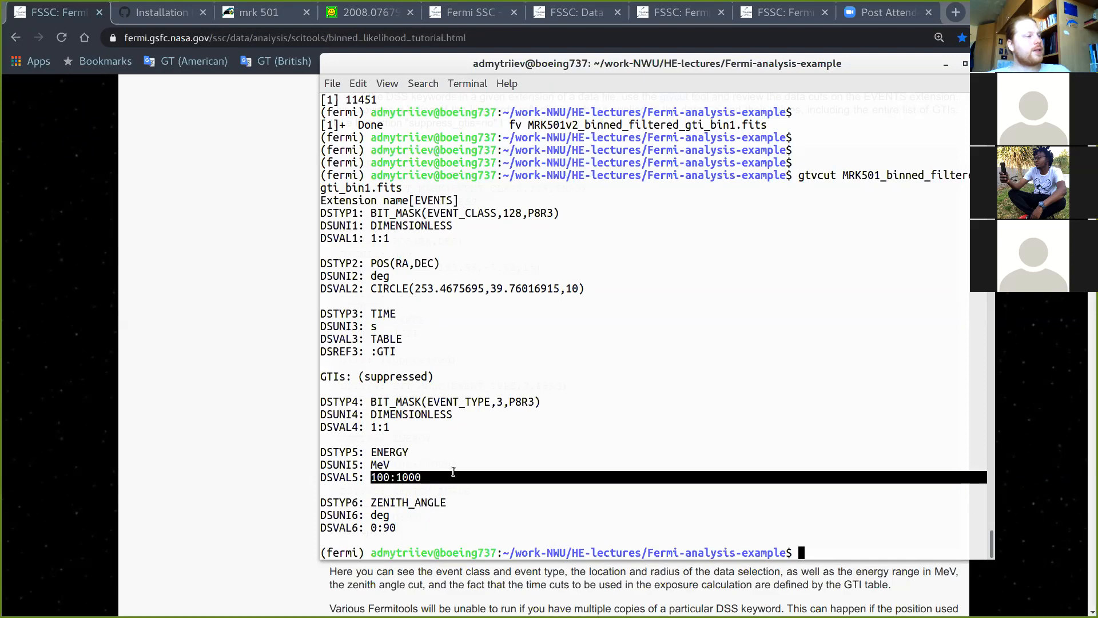
click(422, 474)
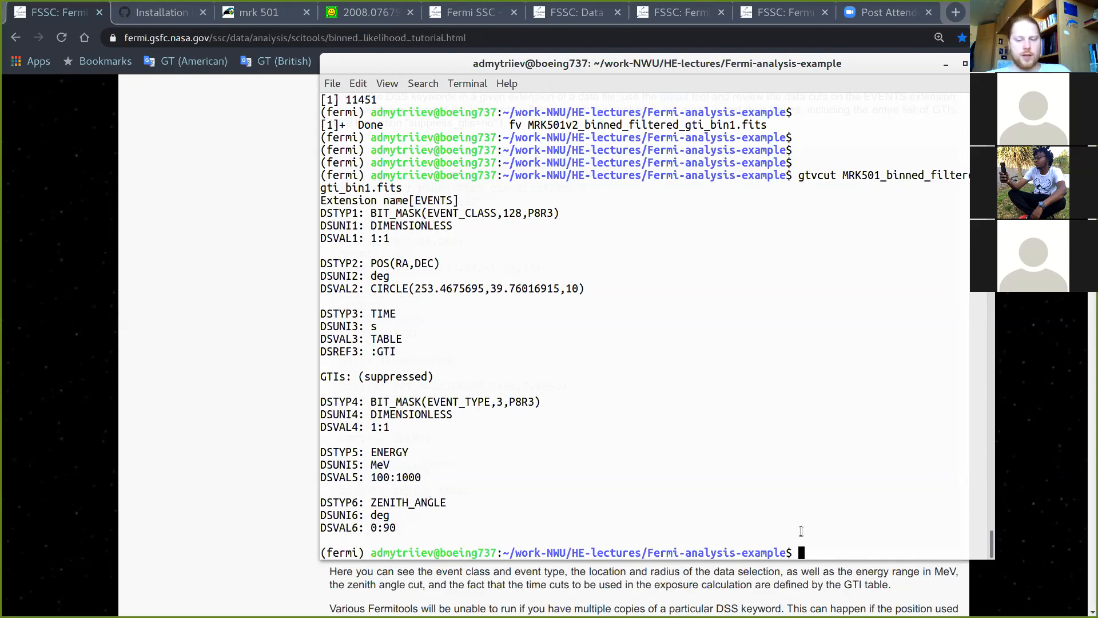
key(Return)
key(Return)
key(Return)
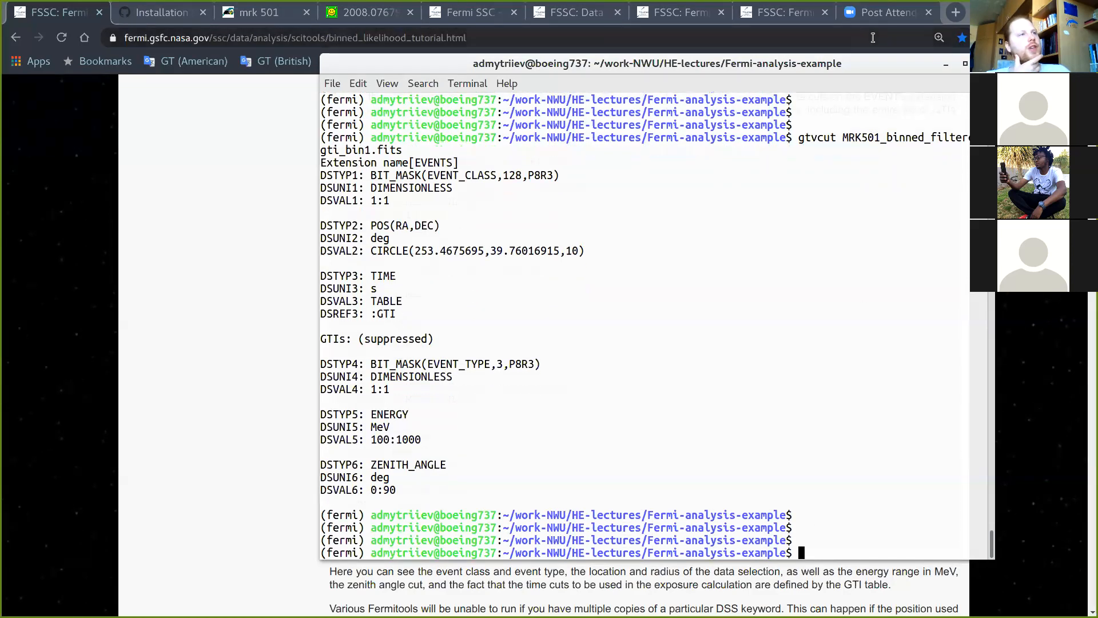
Step: Return to the browser tutorial and read the gtbin example for making a counts map from the event data
click(946, 62)
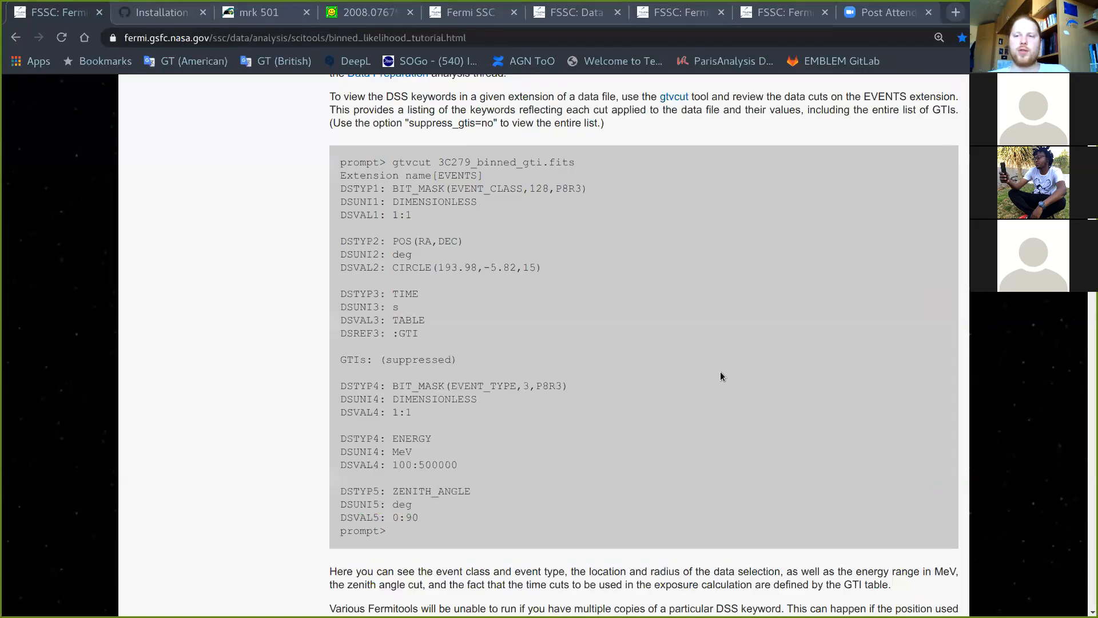
scroll(712, 370, down, 6)
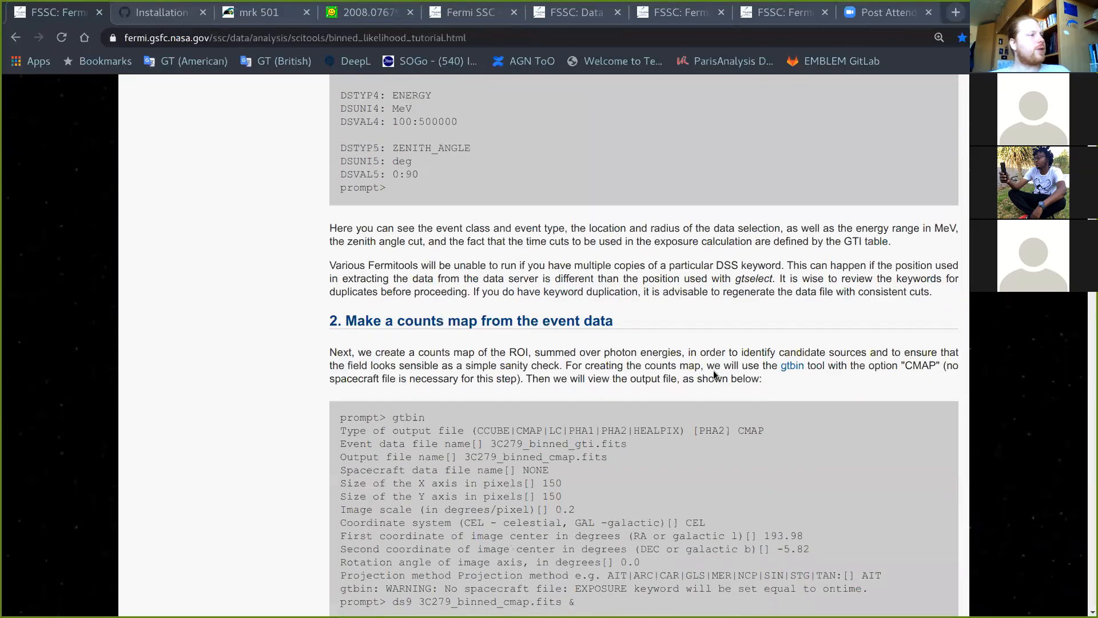
scroll(713, 370, down, 4)
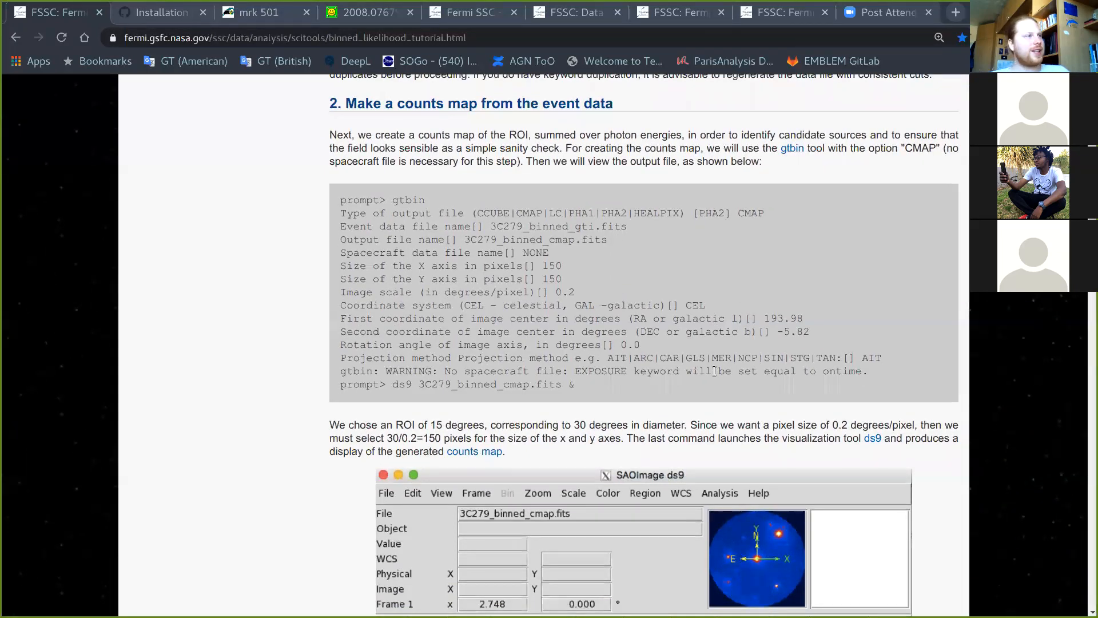
scroll(757, 382, down, 1)
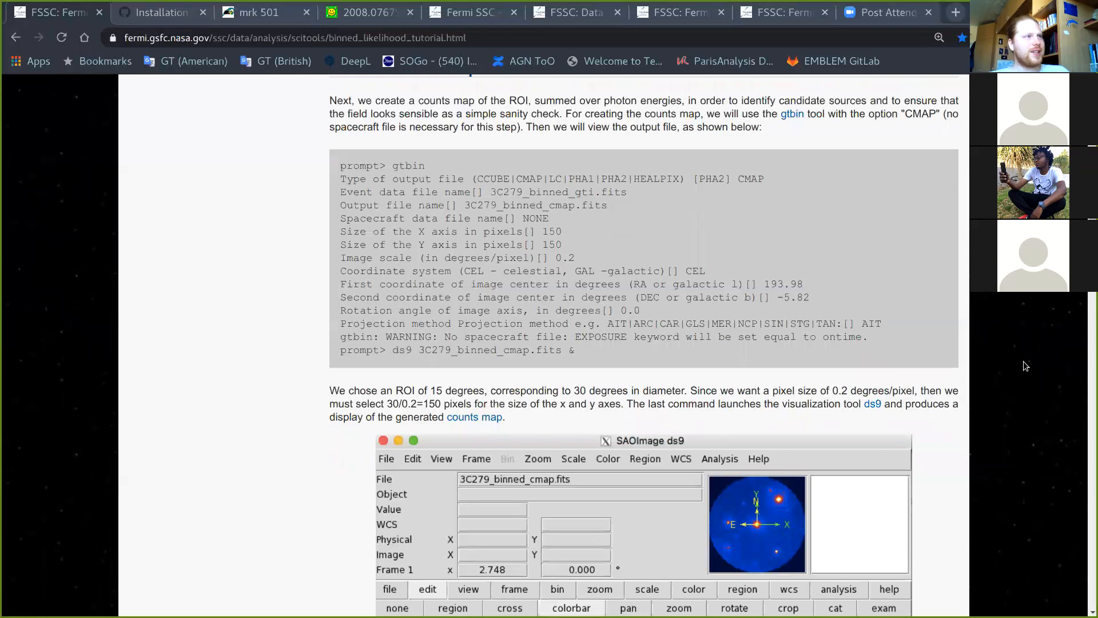
Step: Review the tutorial's counts-map example, highlighting the gtbin command and its CMAP output type
scroll(1024, 361, up, 1)
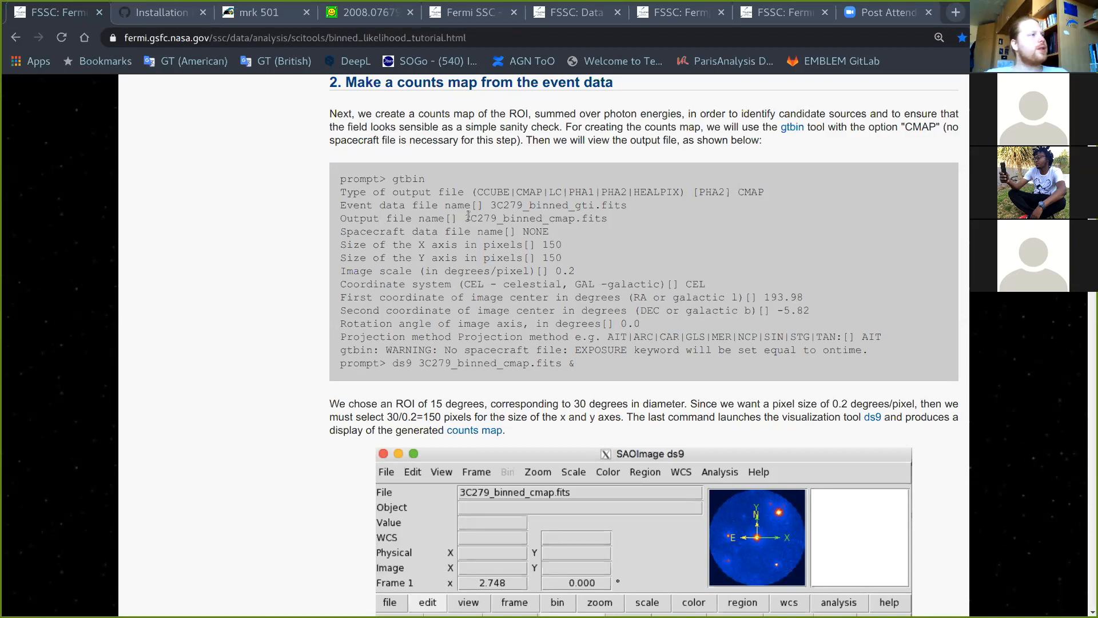
drag(391, 180, 441, 184)
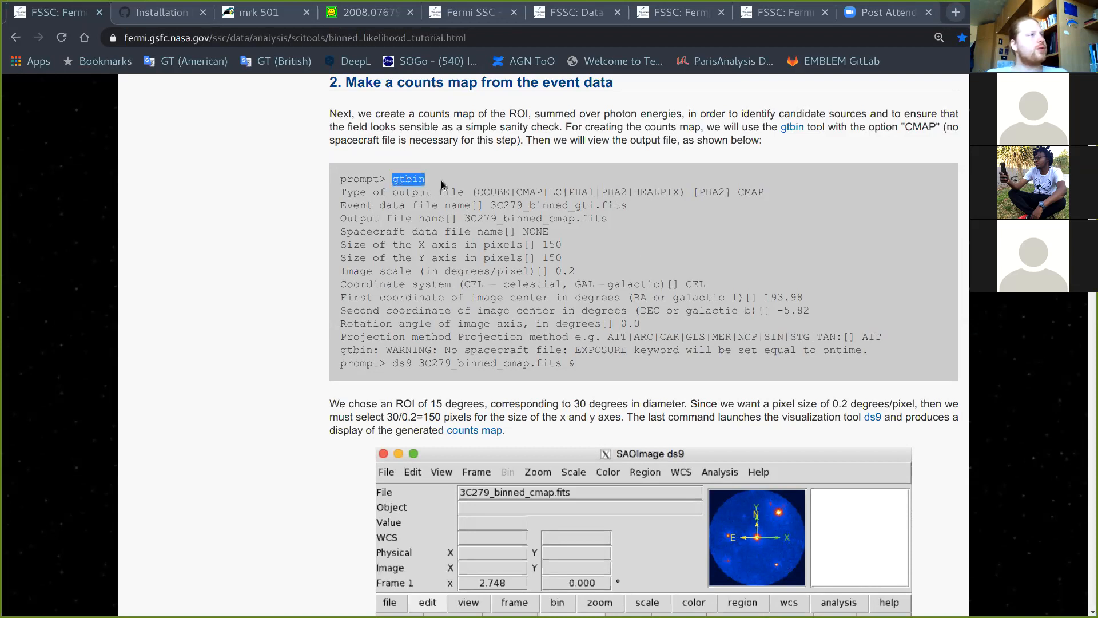
click(491, 185)
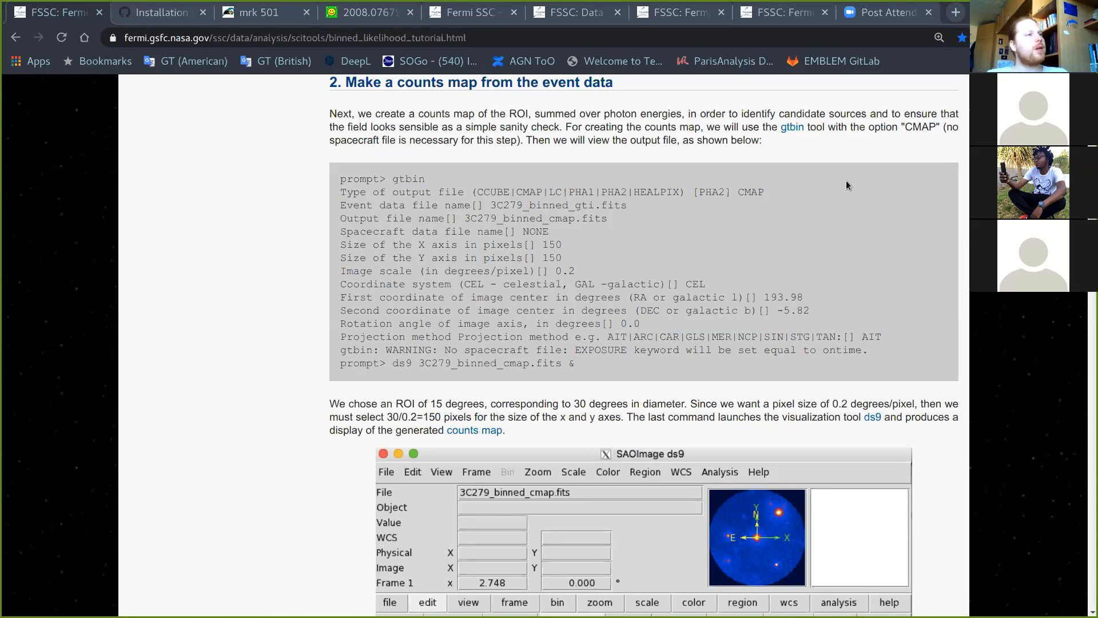
drag(737, 192, 760, 192)
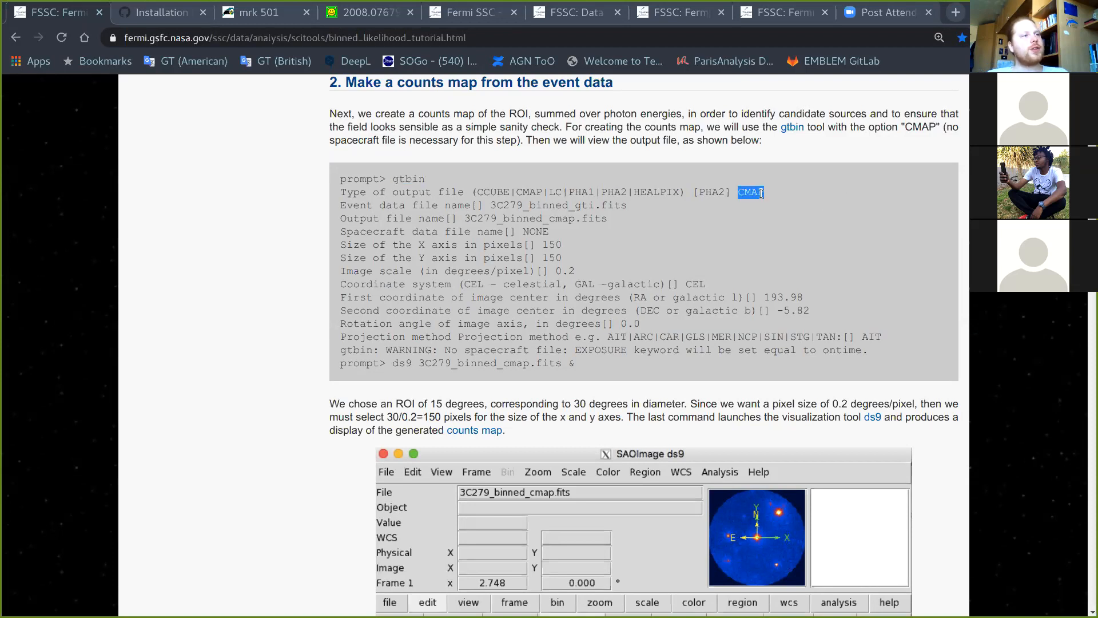
click(804, 219)
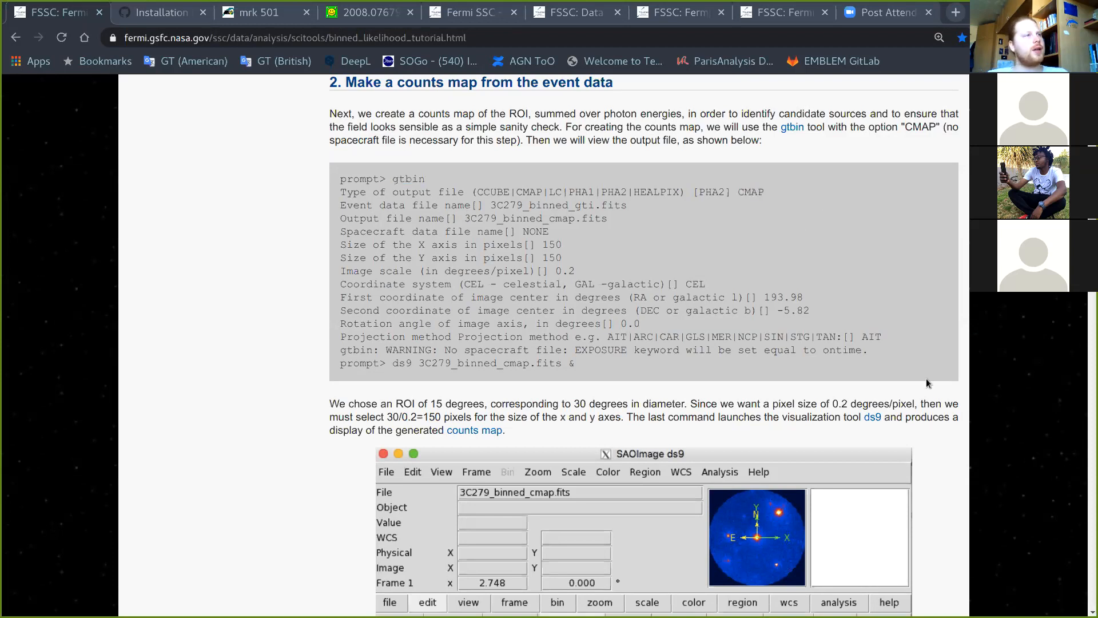
Step: Switch to the terminal, reposition and widen its window, and run gtbin
key(super)
click(550, 426)
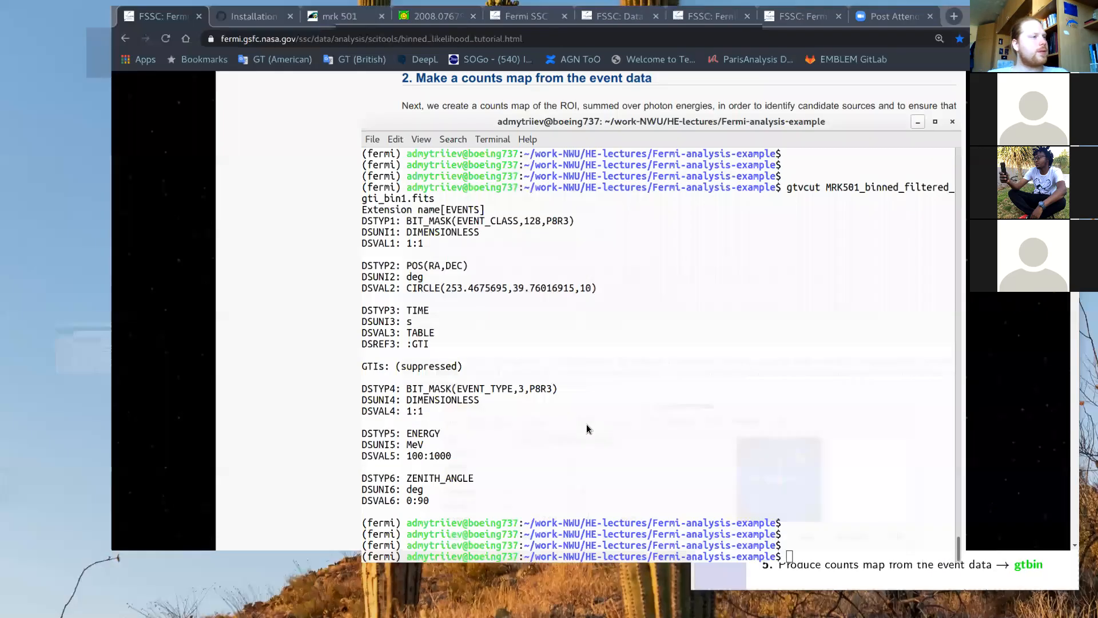
drag(444, 97, 172, 370)
drag(552, 336, 549, 82)
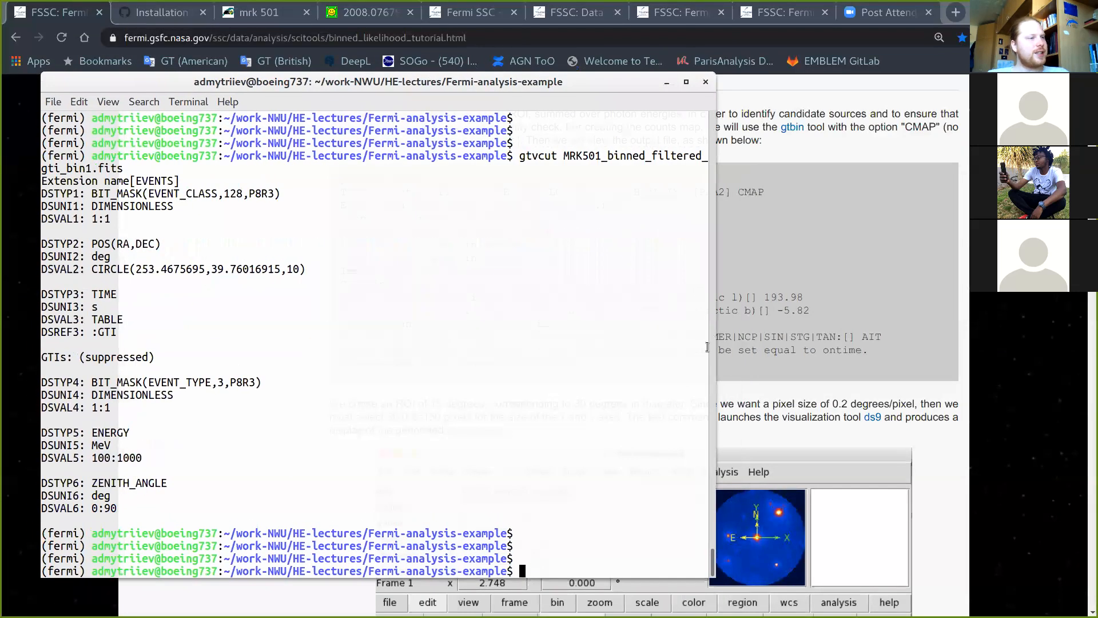
drag(712, 358, 821, 359)
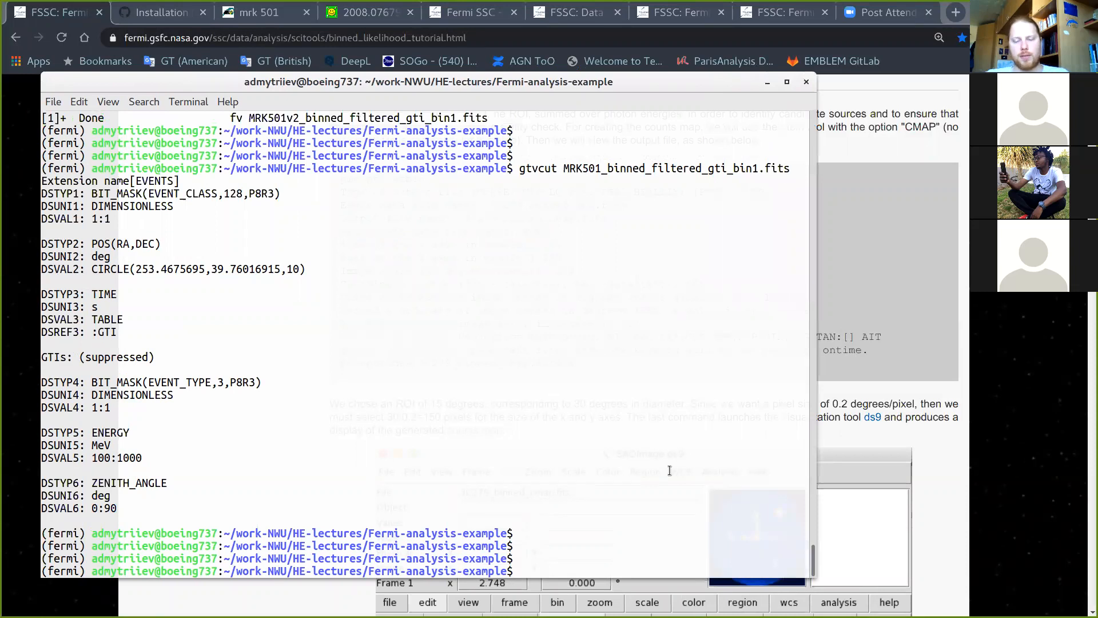
text(gtbin)
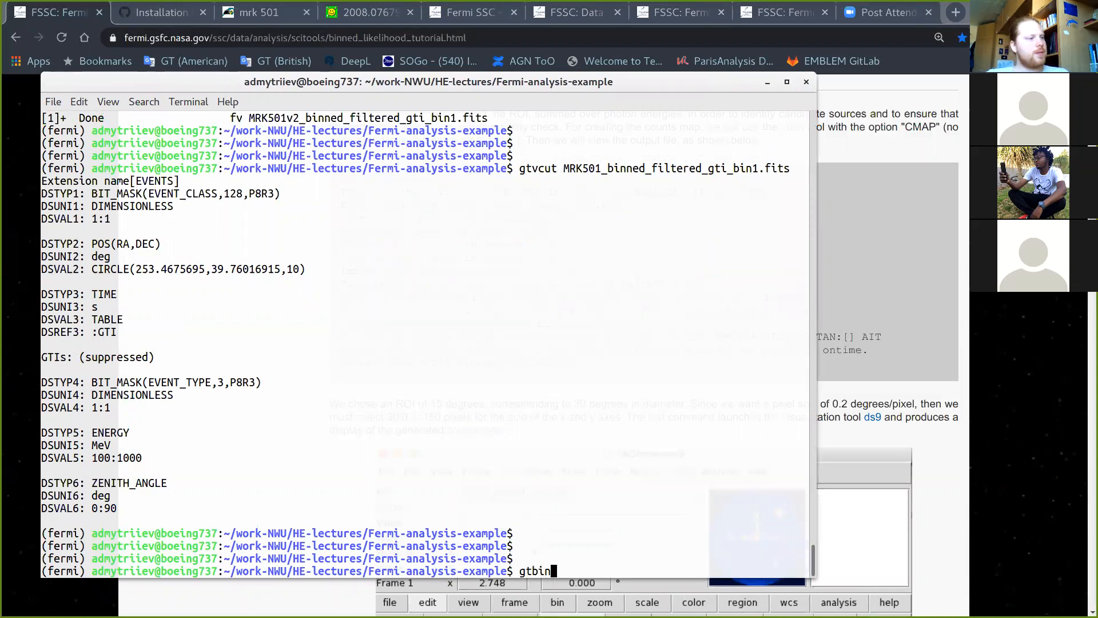
key(Return)
Step: Choose CMAP as the gtbin output file type after checking the tutorial example behind the terminal
mouse_move(645, 86)
mouse_down()
mouse_move(732, 266)
mouse_move(649, 94)
mouse_move(654, 77)
mouse_up()
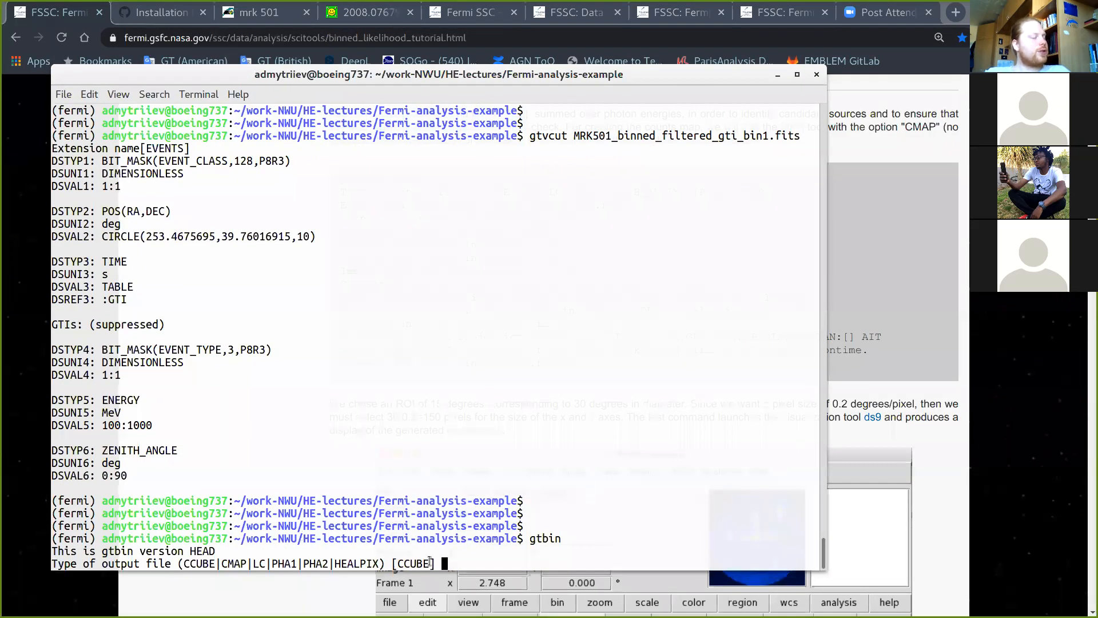
drag(623, 74, 614, 247)
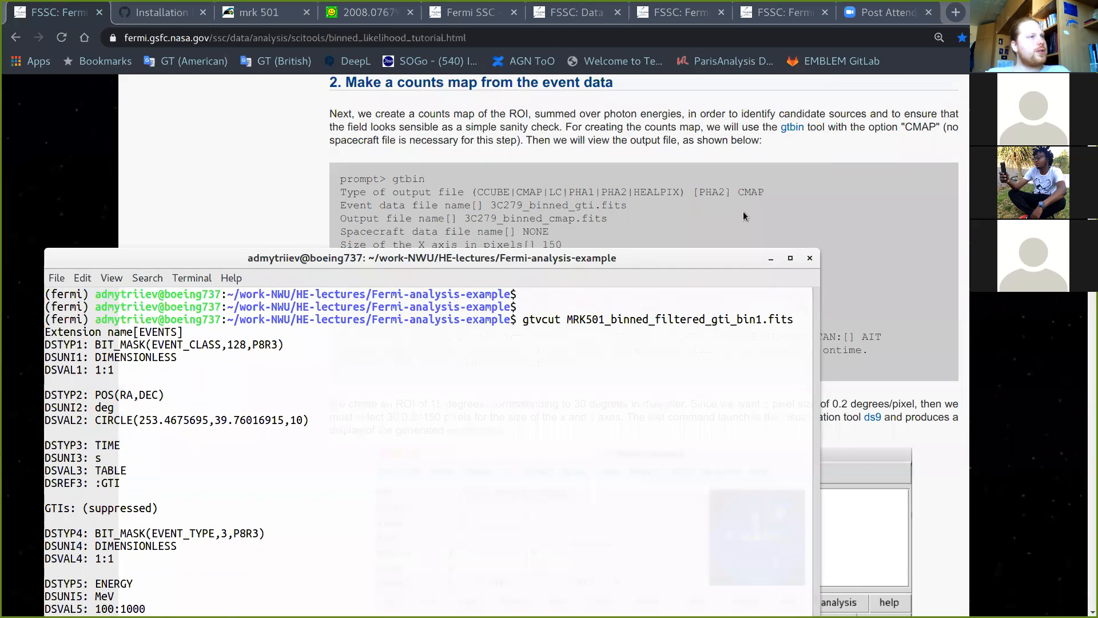
drag(722, 256, 736, 81)
text(CMAp)
key(BackSpace)
text(P)
key(Return)
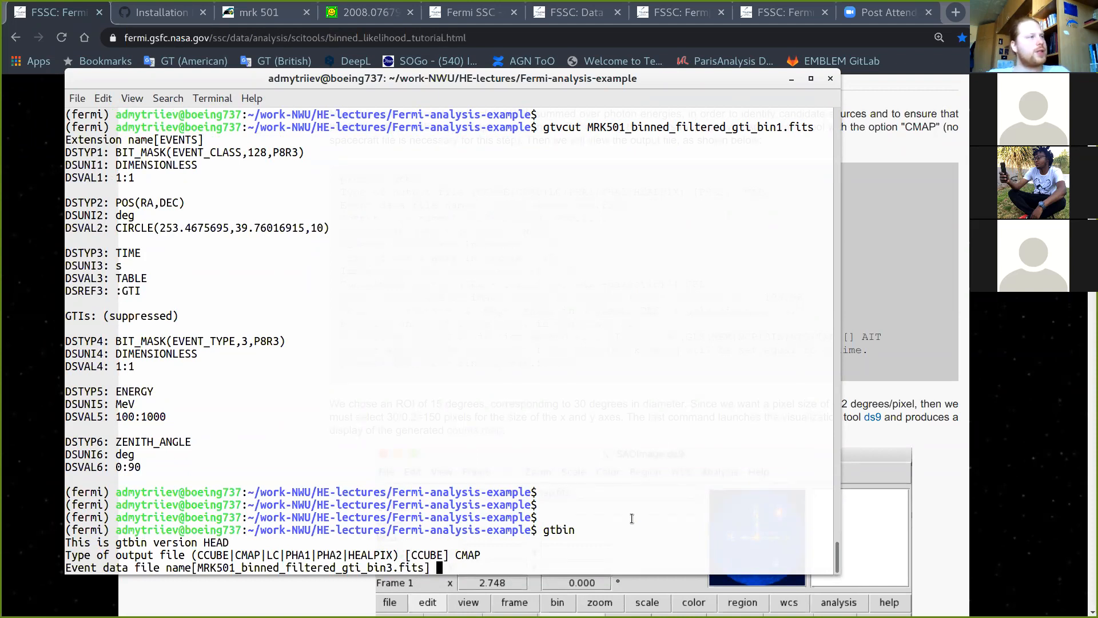
Step: Copy MRK501_binned_filtered_gti_bin1.fits from the earlier file listing and submit it as the event data file
scroll(602, 382, up, 15)
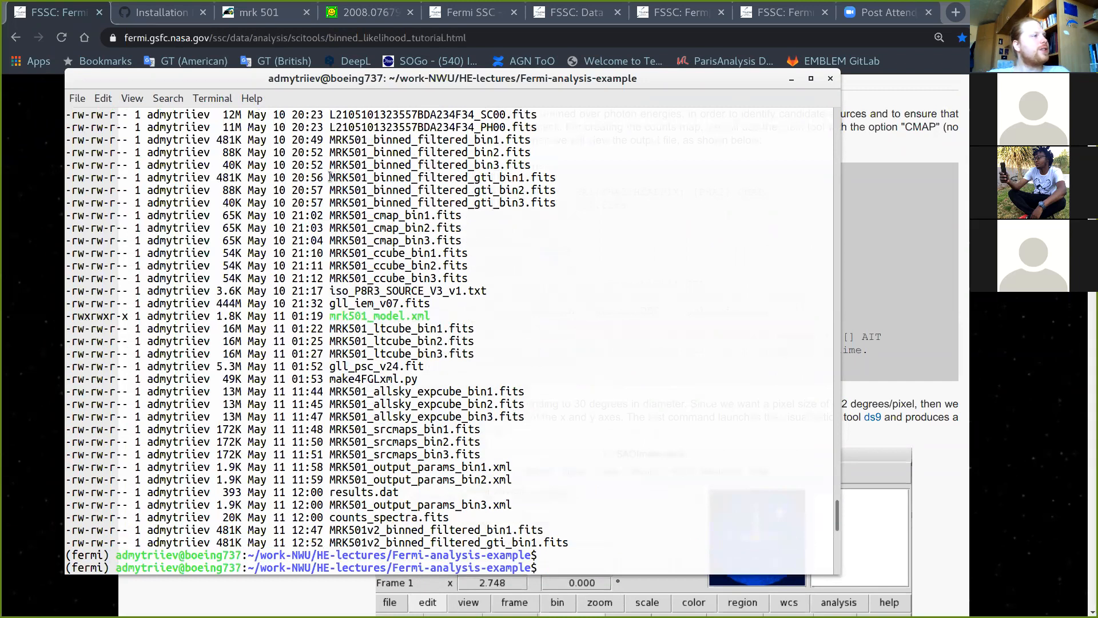
drag(330, 177, 475, 177)
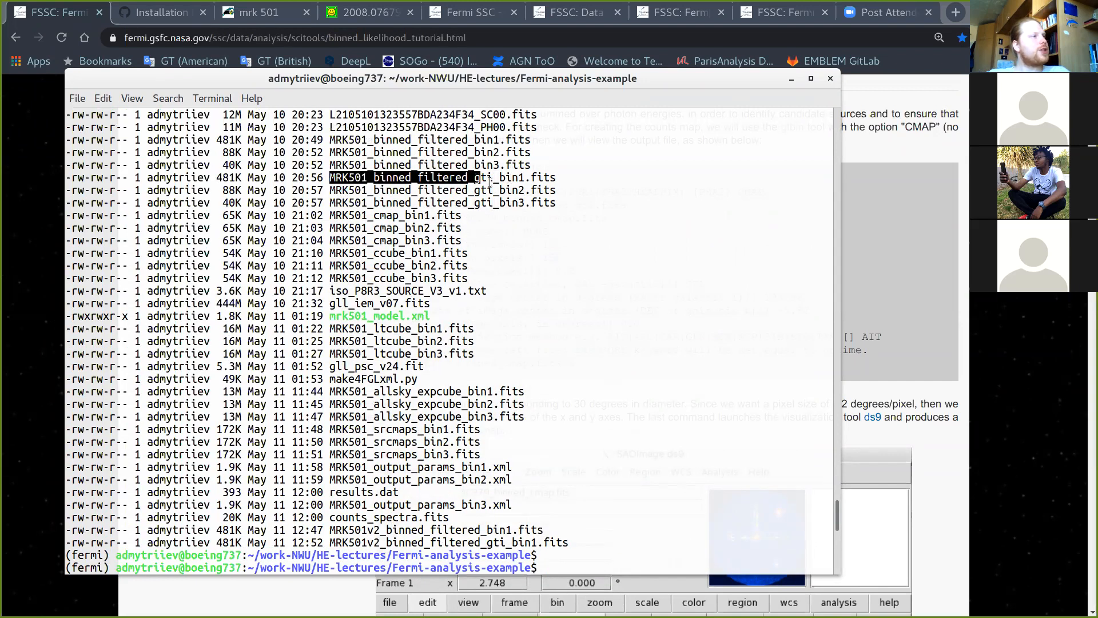
click(489, 180)
drag(330, 177, 552, 178)
key(super+c)
scroll(657, 268, down, 10)
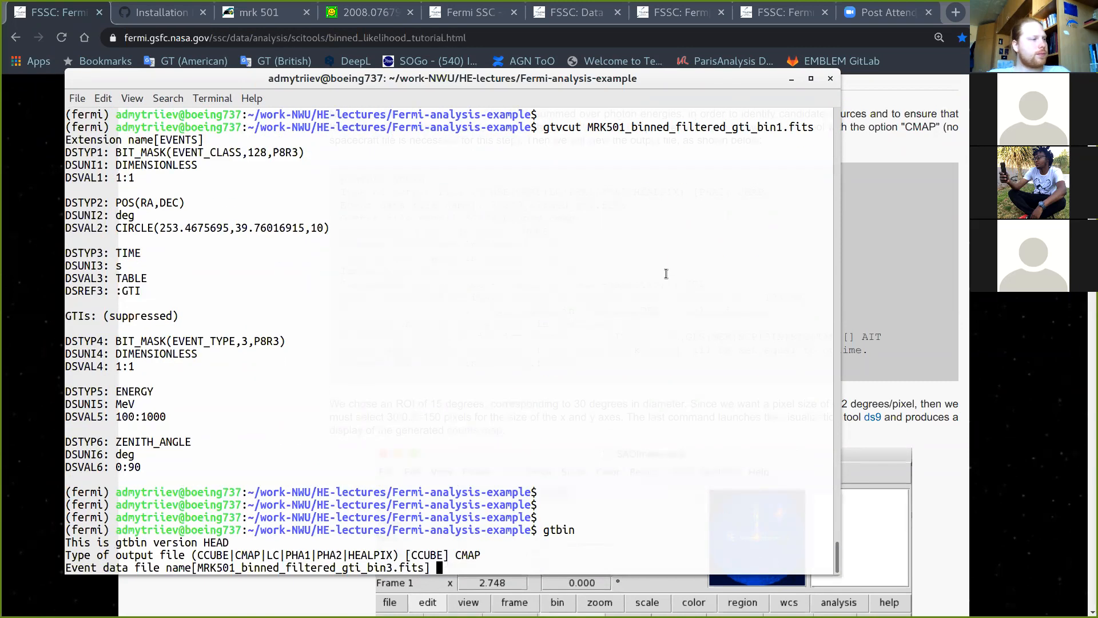
middle_click(456, 565)
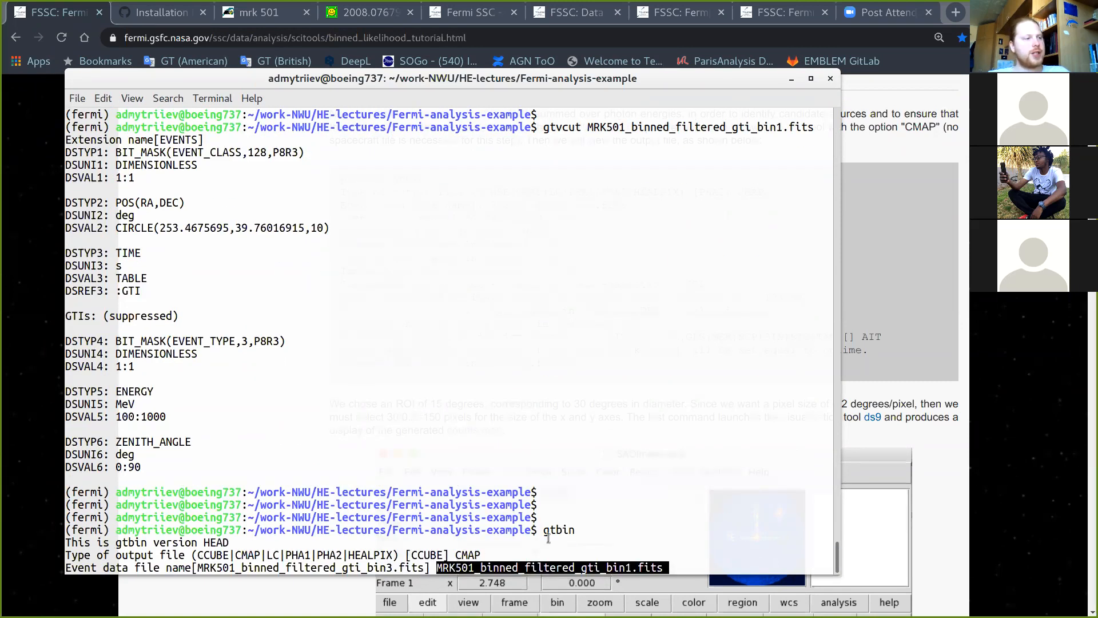
key(Return)
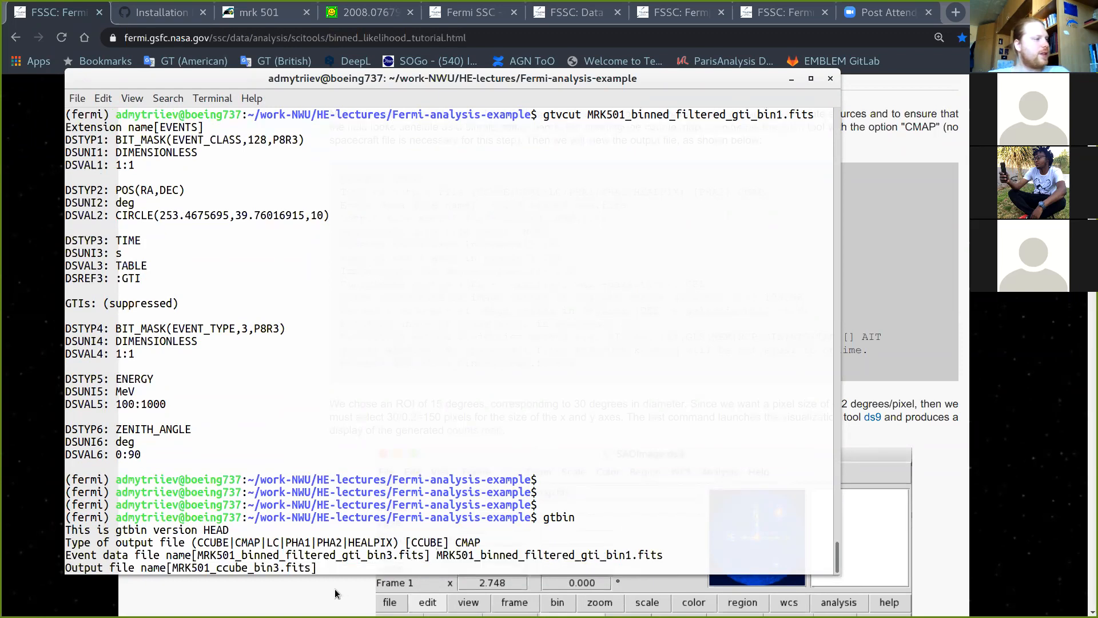
Step: Name the output file MRK501v2_cmap_bin1.fits
drag(173, 567, 312, 567)
click(331, 567)
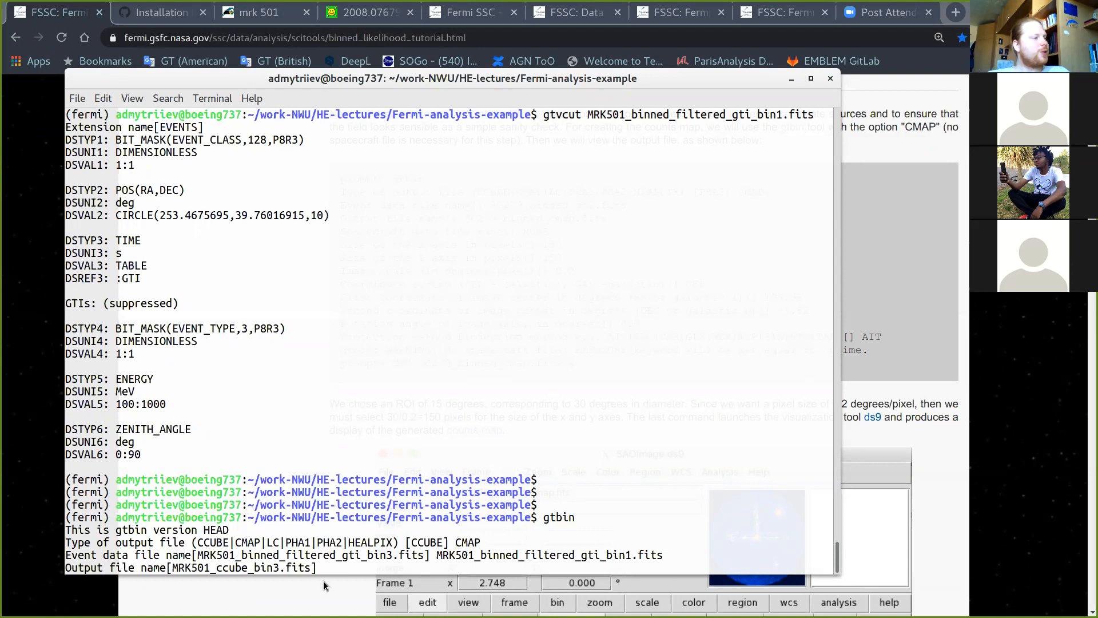
text(MRK501)
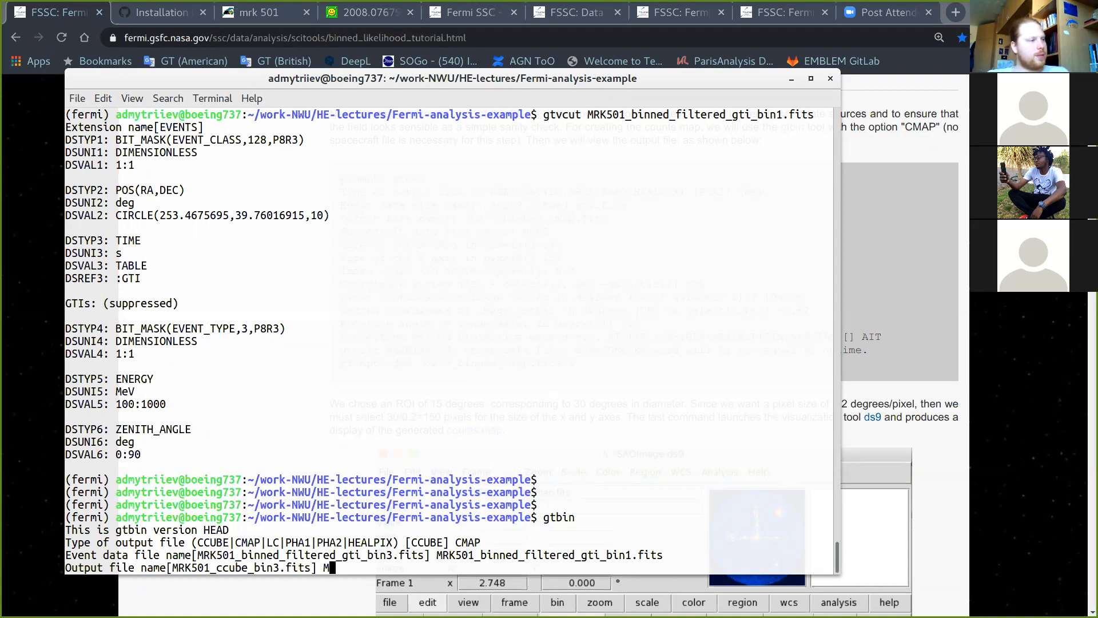
text(_cmap)
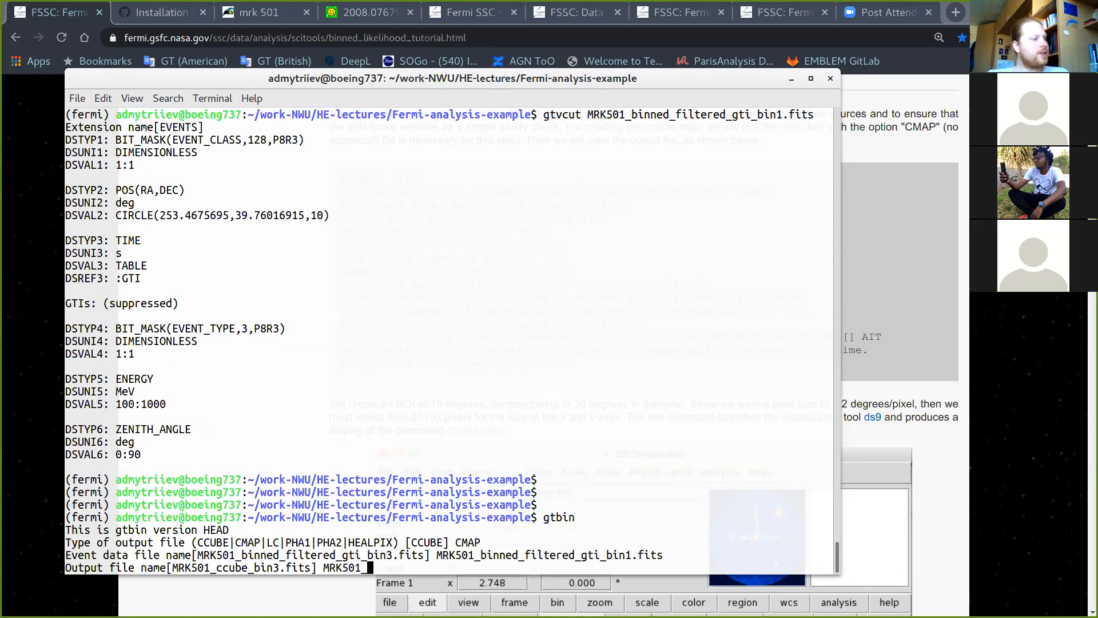
key(BackSpace)
key(BackSpace)
key(BackSpace)
key(BackSpace)
key(BackSpace)
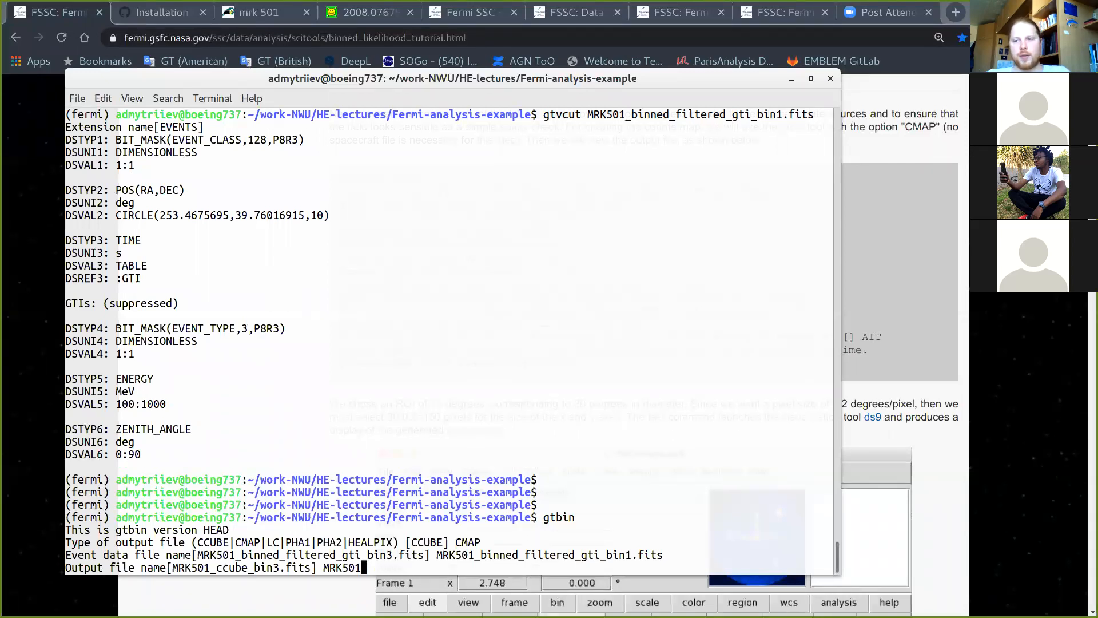
text(v)
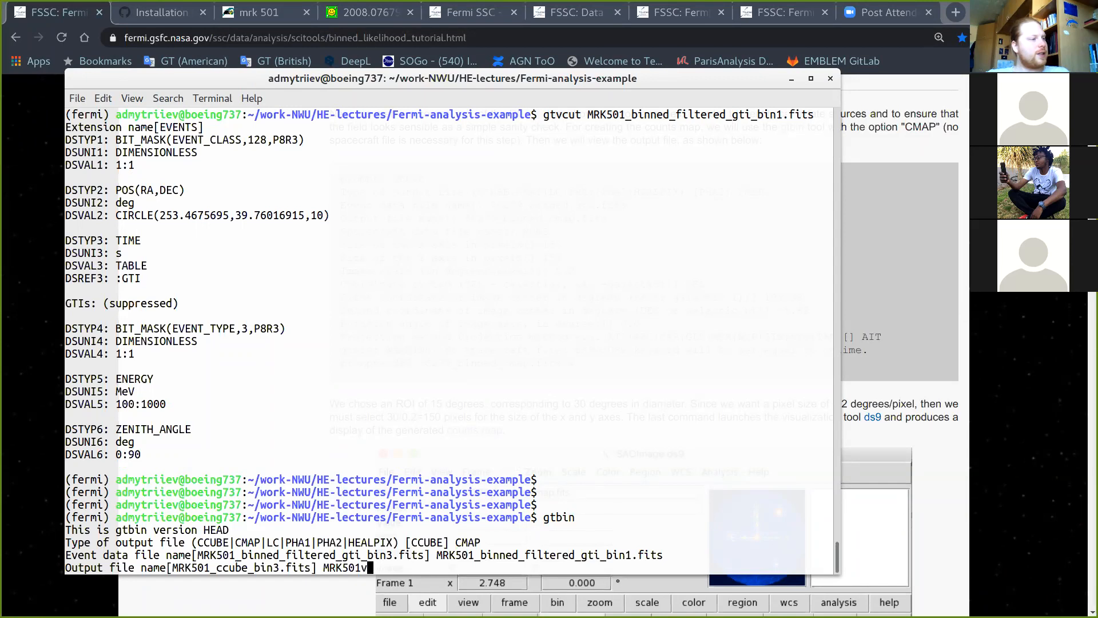
text(2_cmap)
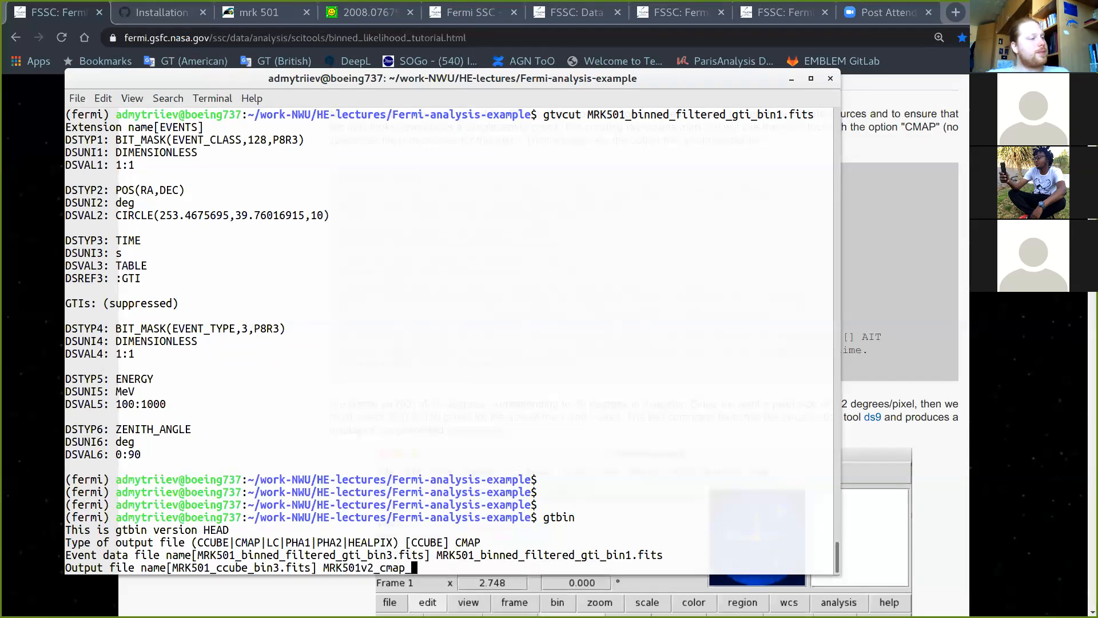
text(_bin1.fits)
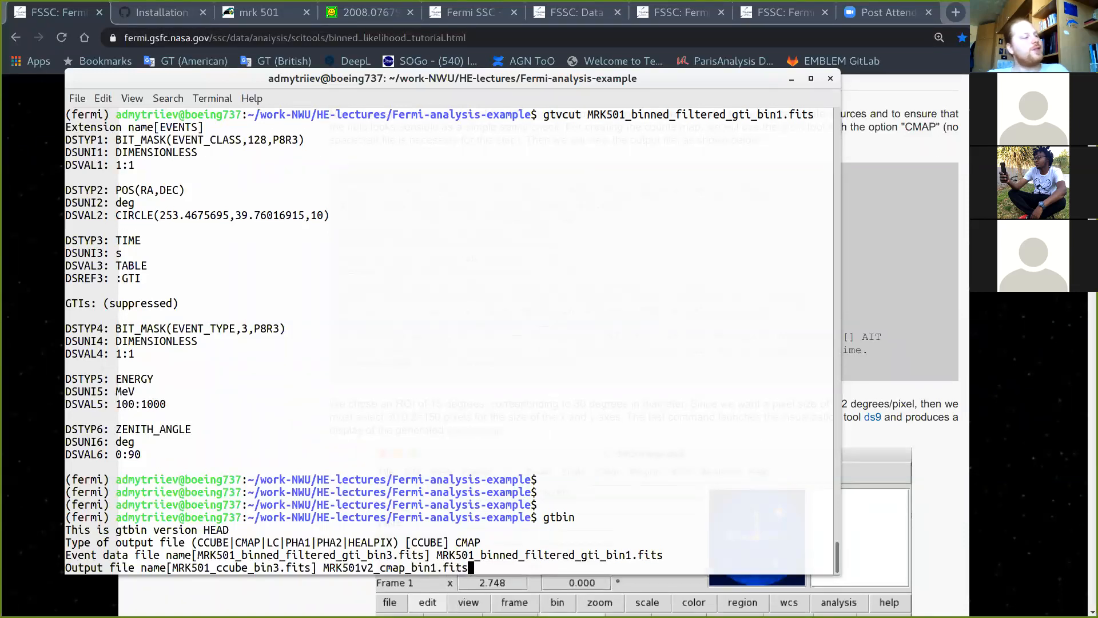
key(Return)
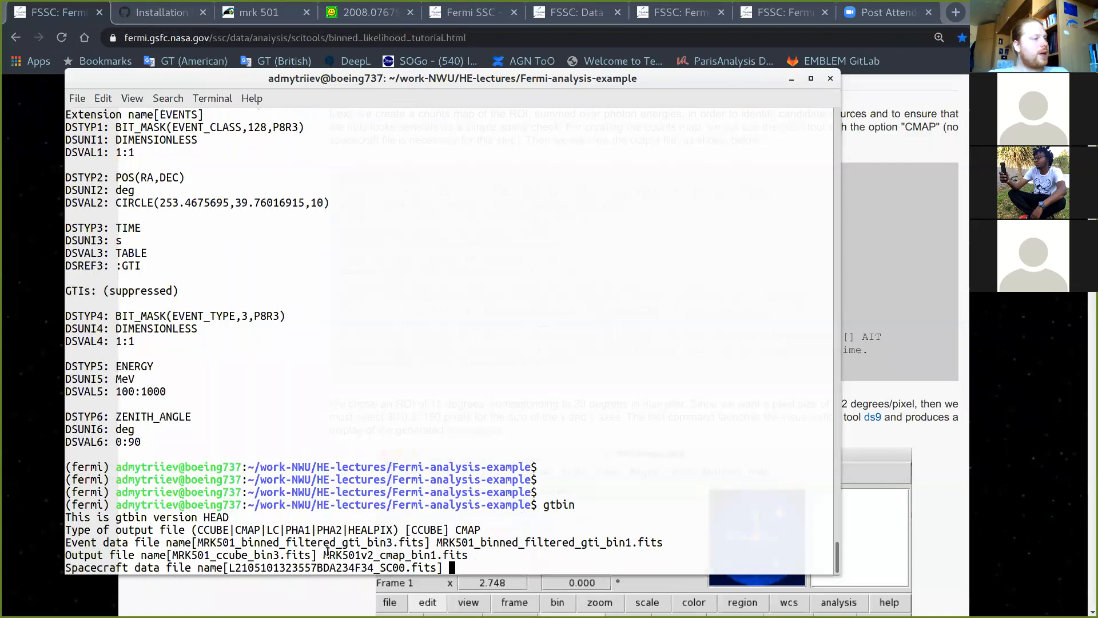
drag(319, 554, 468, 555)
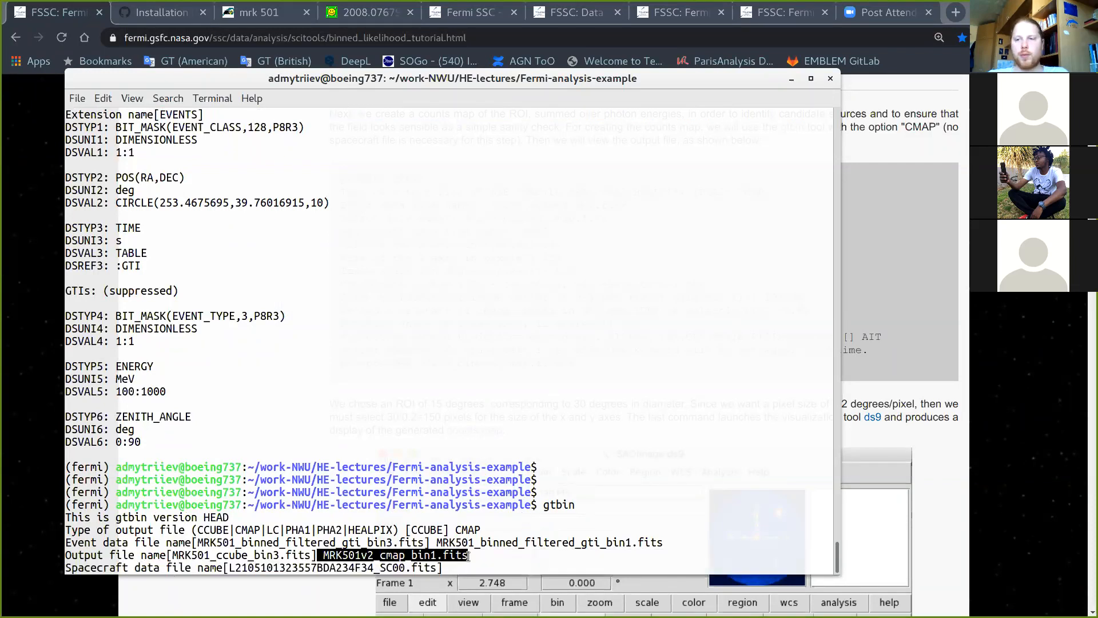
click(474, 557)
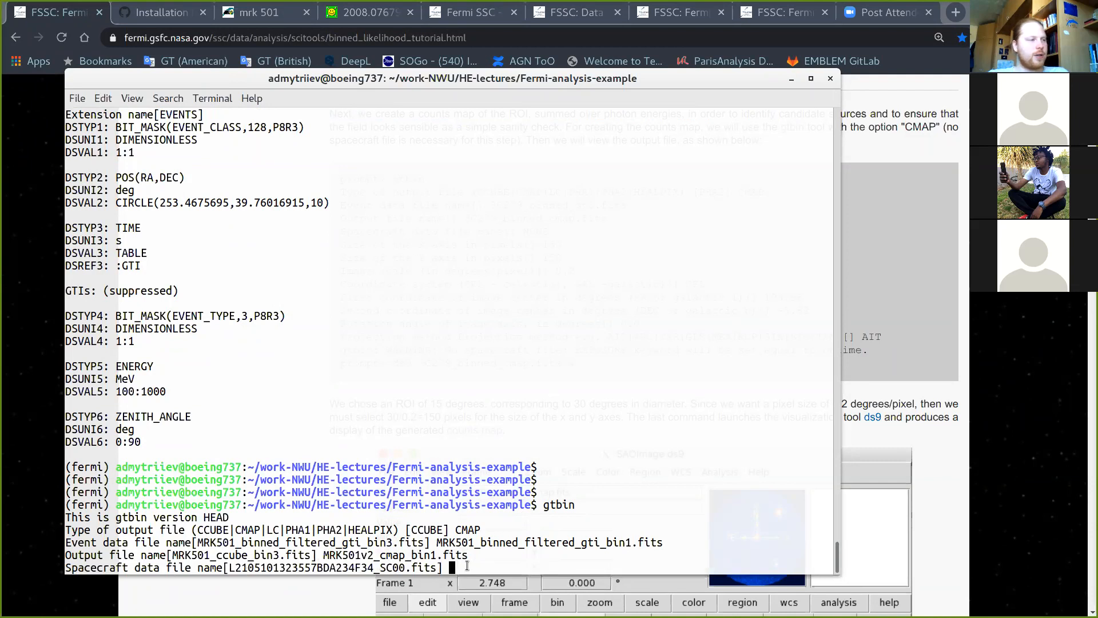
key(Return)
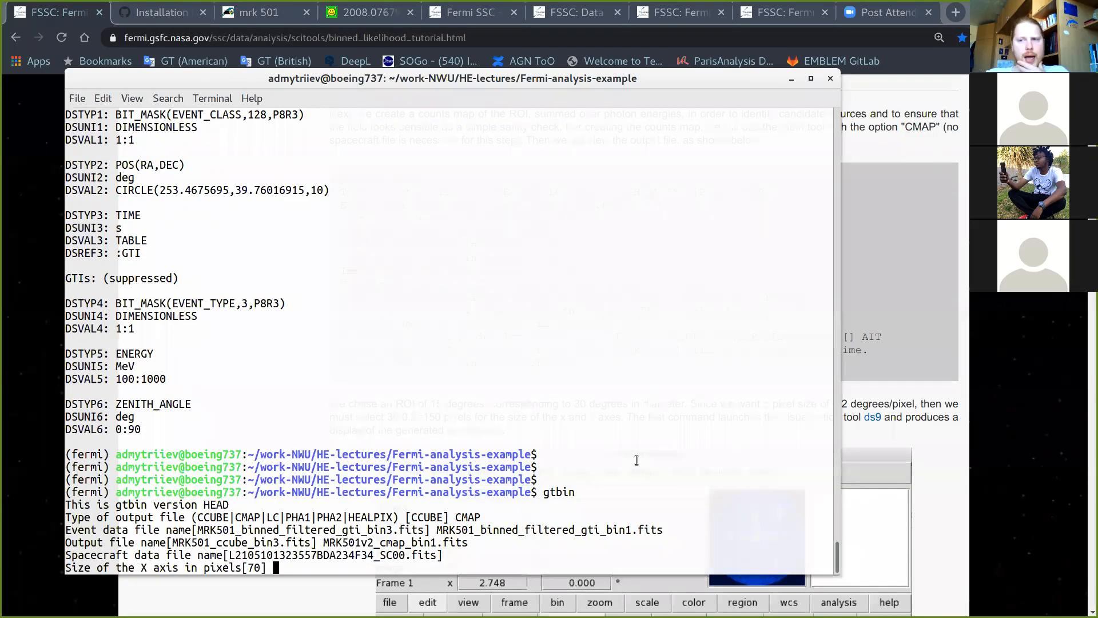
Step: Minimize the terminal and examine the image scale in the tutorial's gtbin example
click(791, 79)
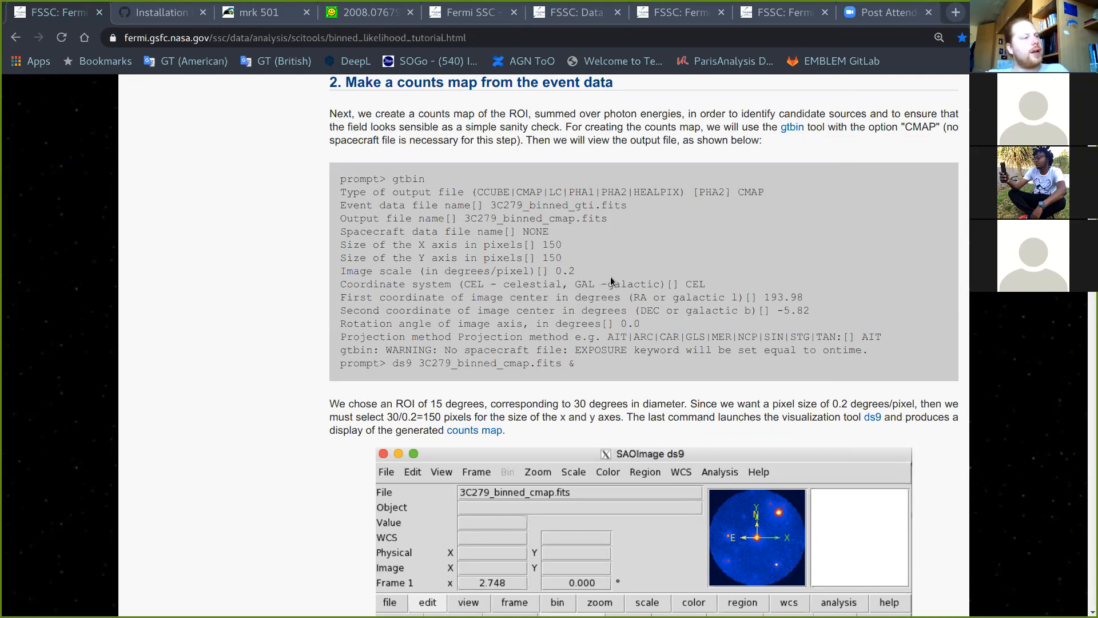
drag(555, 273, 579, 273)
click(579, 273)
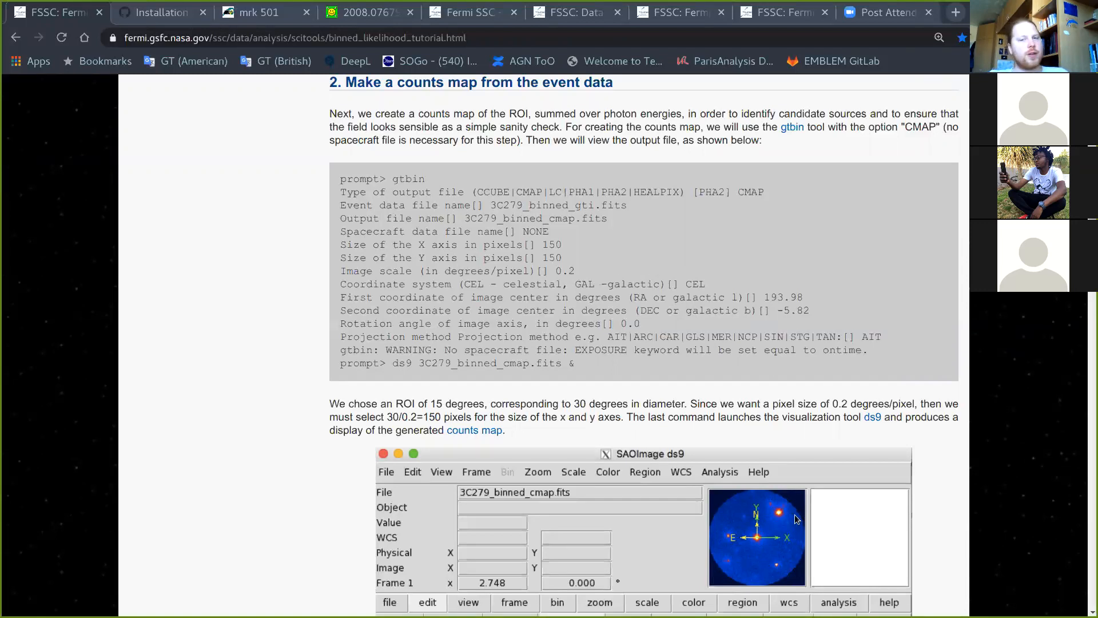
drag(554, 269, 580, 269)
click(581, 269)
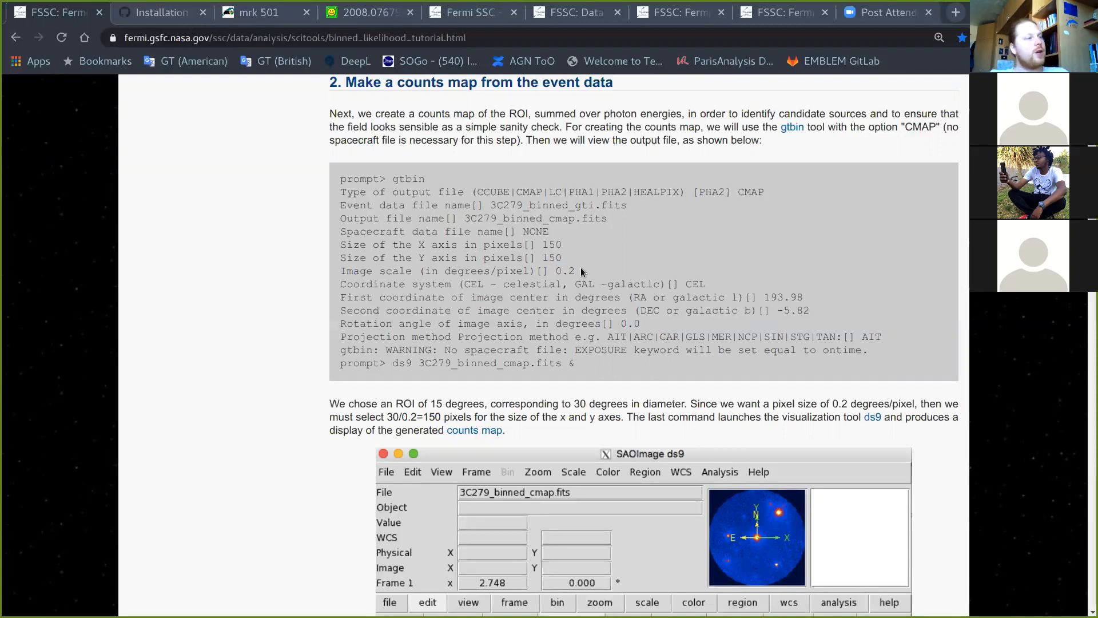
Step: Switch back to the terminal and set both the X and Y axis sizes of the map to 100 pixels
key(super)
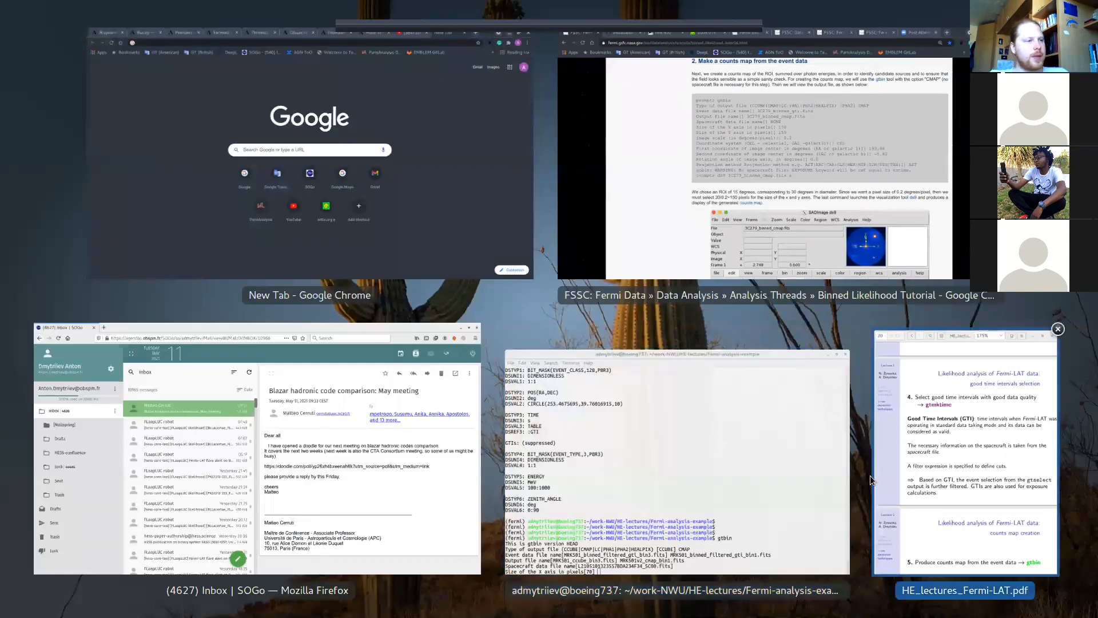
click(750, 475)
text(100)
key(Return)
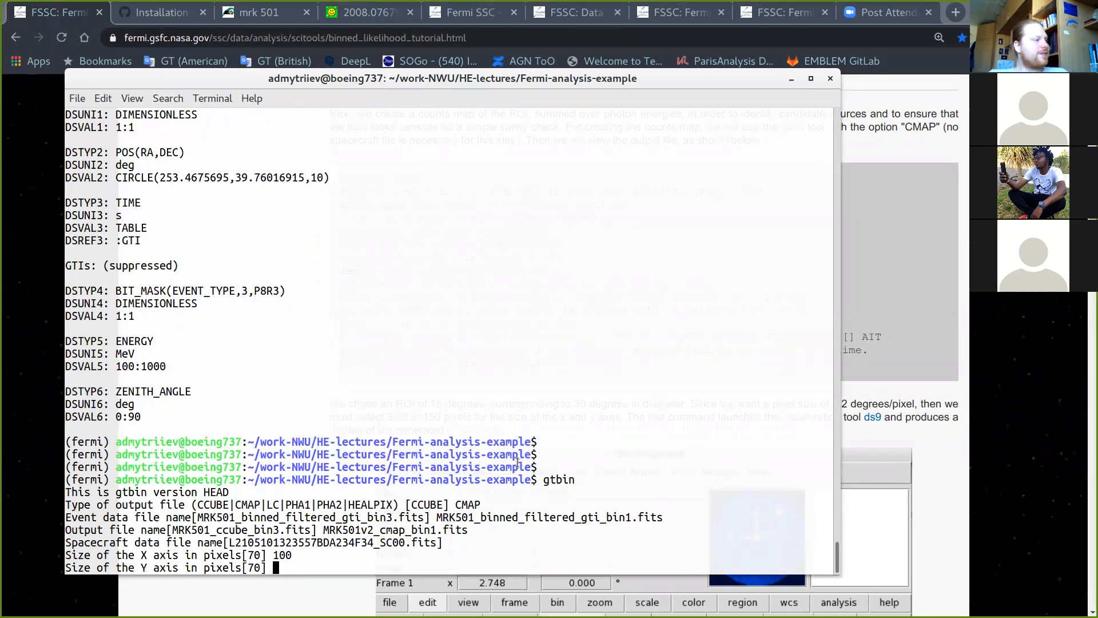
text(100)
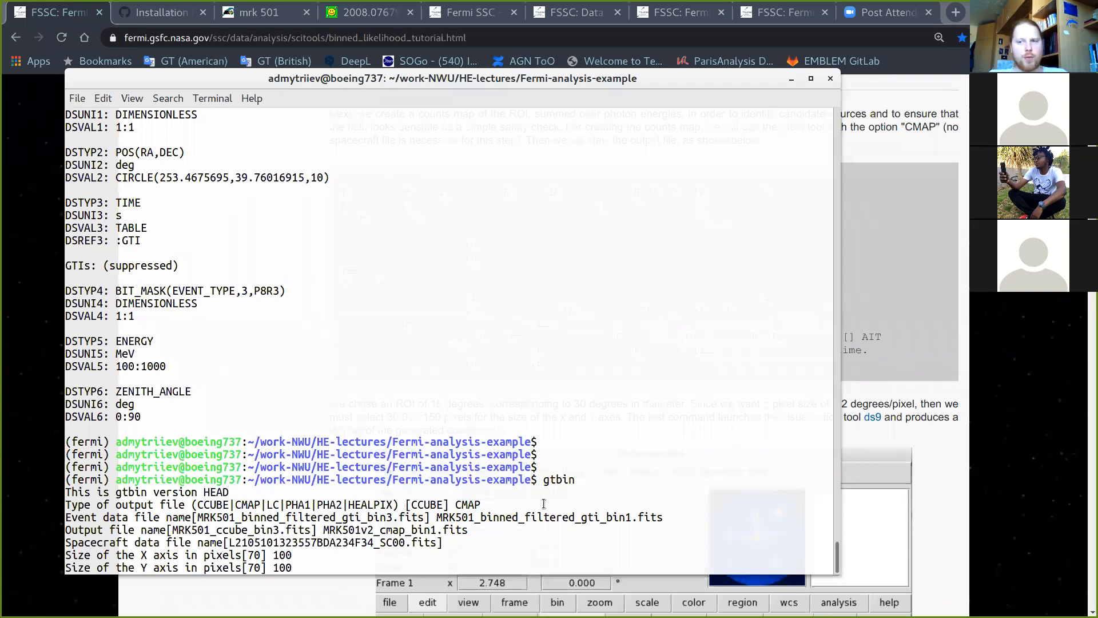
key(Return)
Step: Set the image scale to 0.2 degrees per pixel and accept the default CEL coordinate system
text(0.2] 0.2)
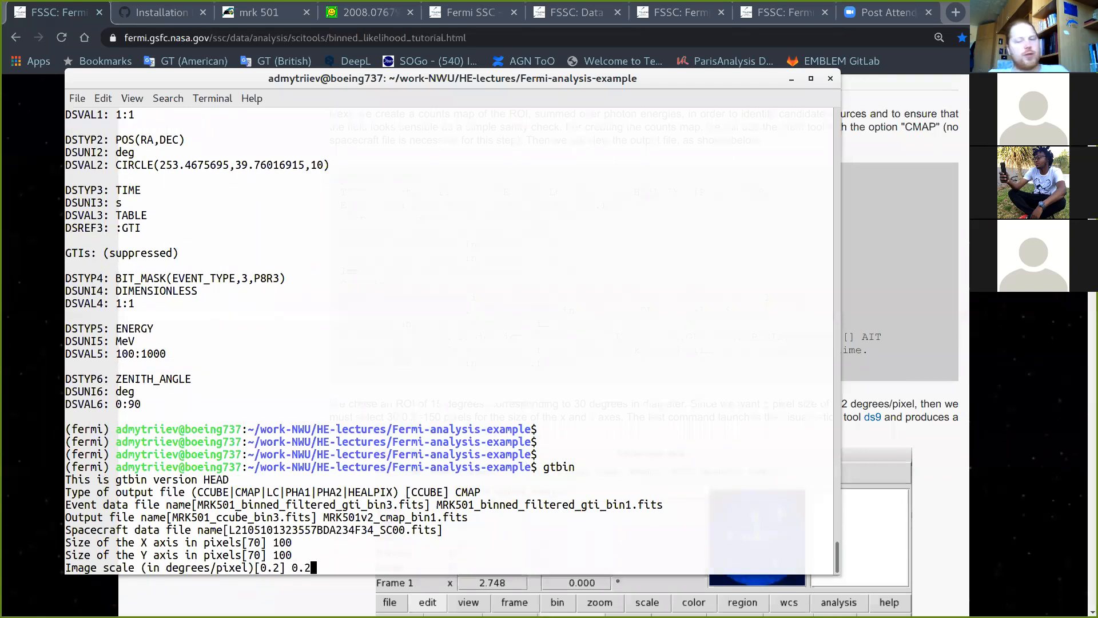
key(Return)
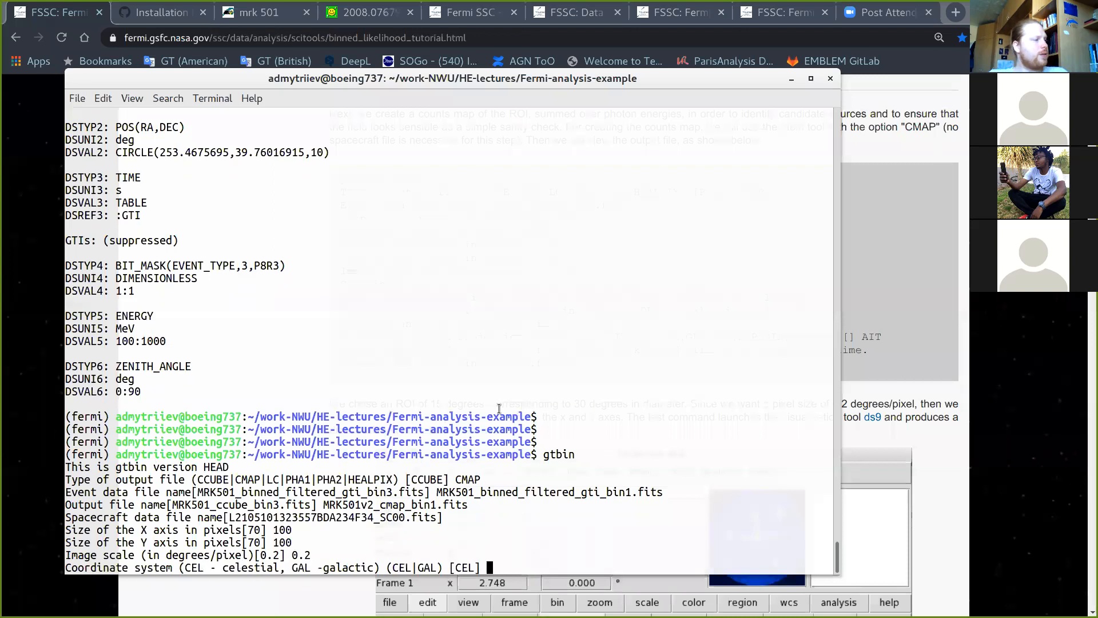
drag(550, 79, 688, 70)
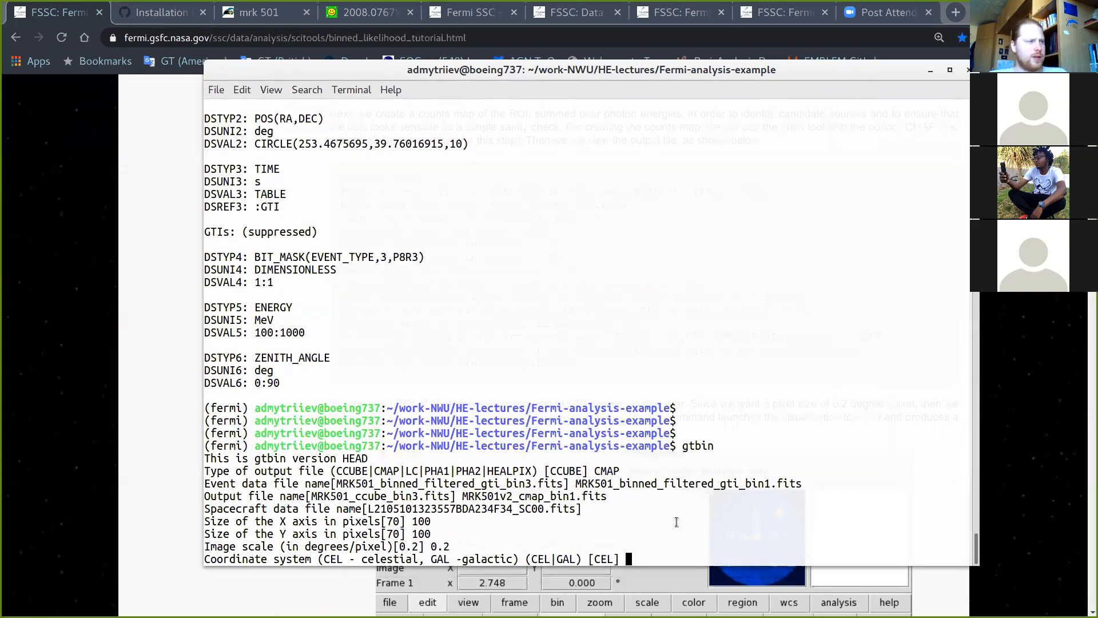
key(Return)
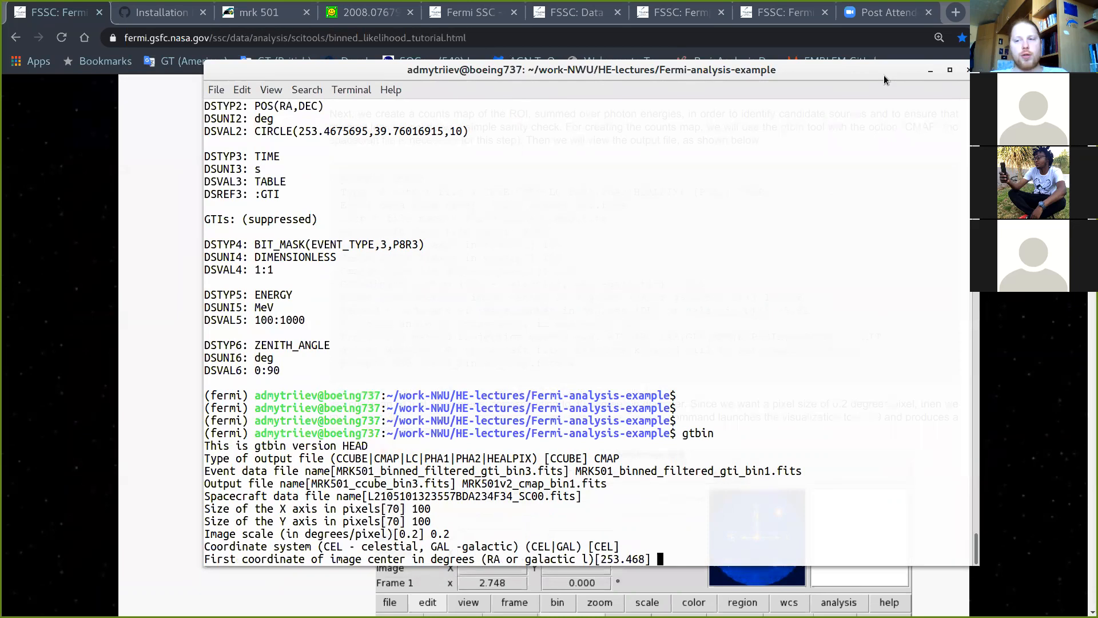
Step: Compare the Mrk 501 coordinates on the SIMBAD page and the LAT query results with gtbin's first image-centre prompt
drag(884, 74, 678, 467)
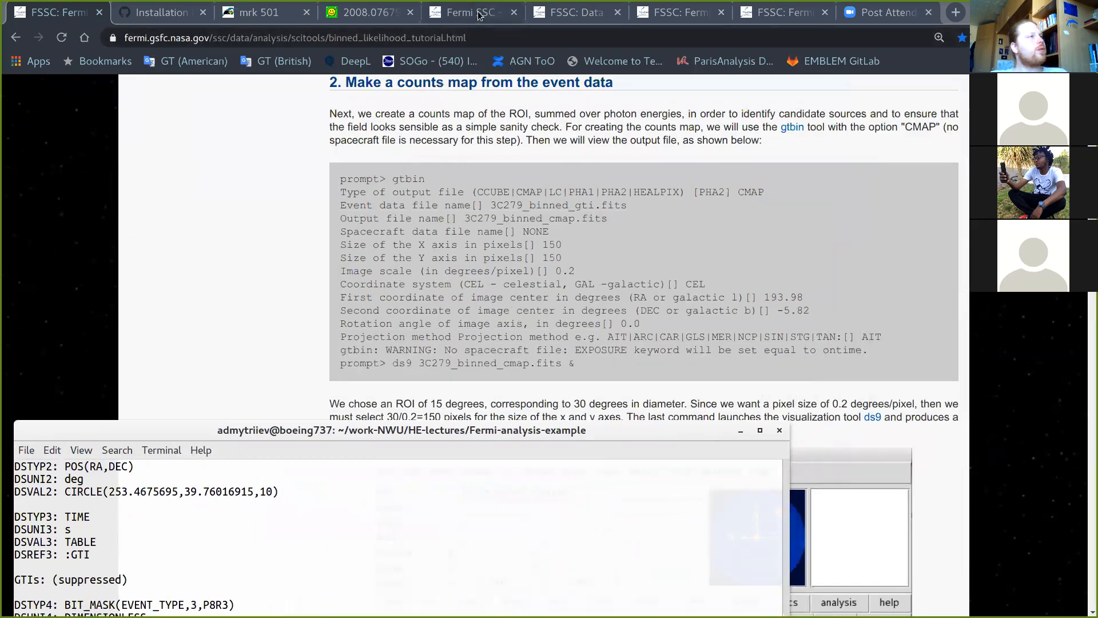
click(260, 17)
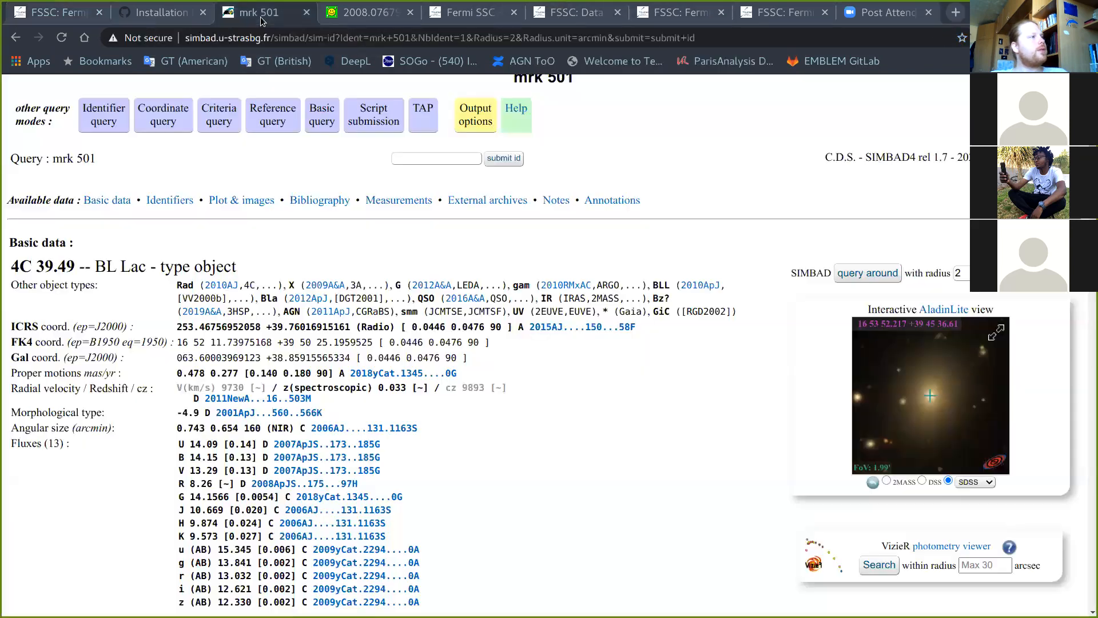
scroll(636, 242, up, 1)
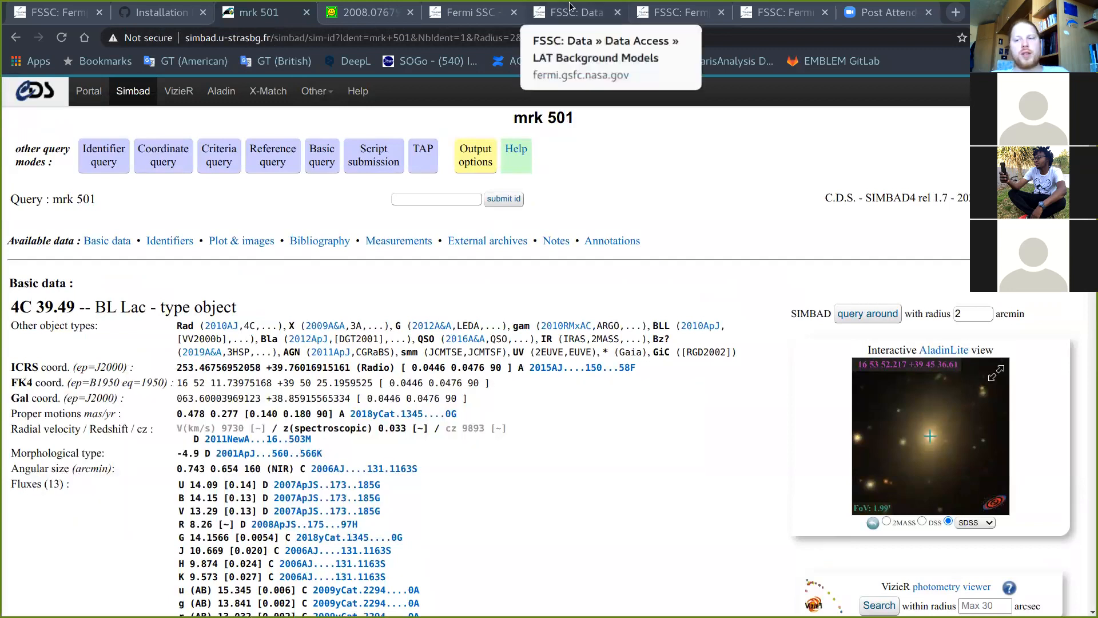
click(481, 12)
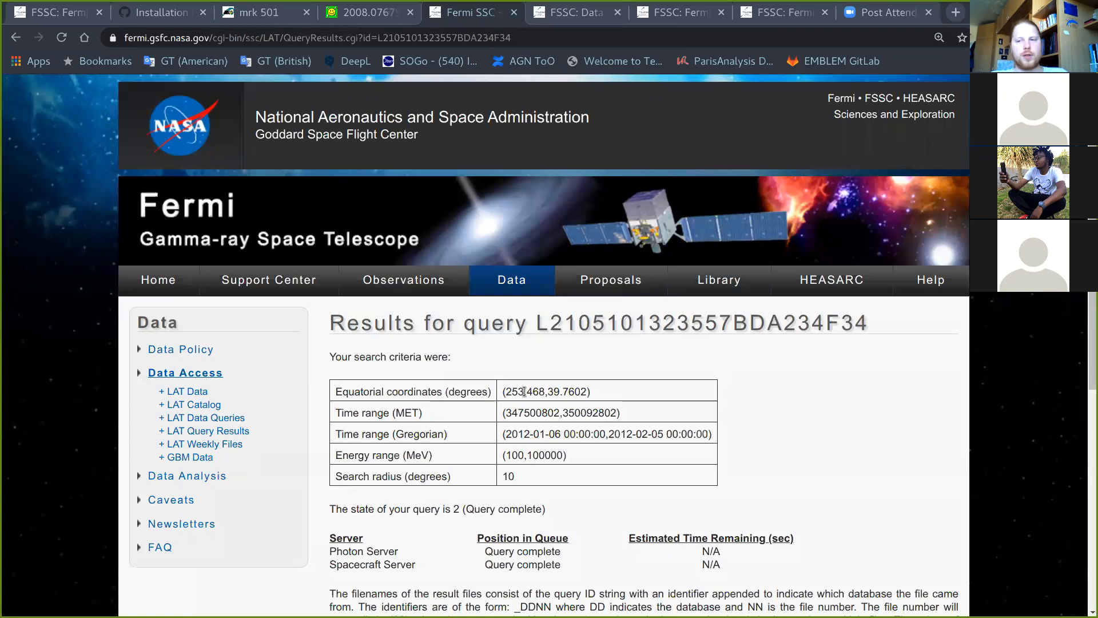
drag(503, 391, 588, 389)
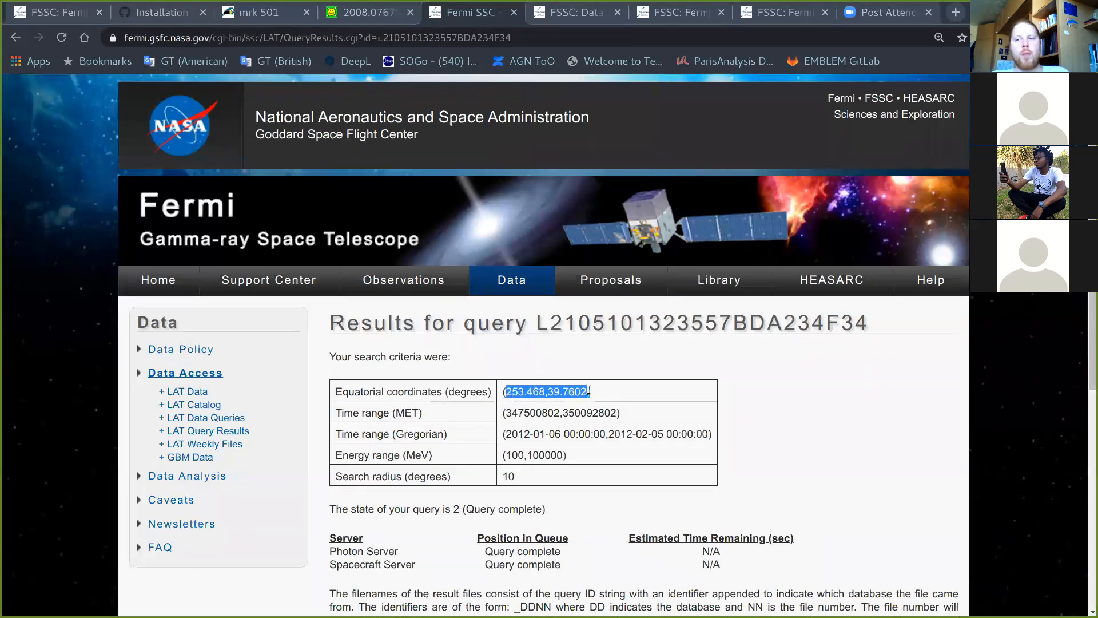
click(588, 390)
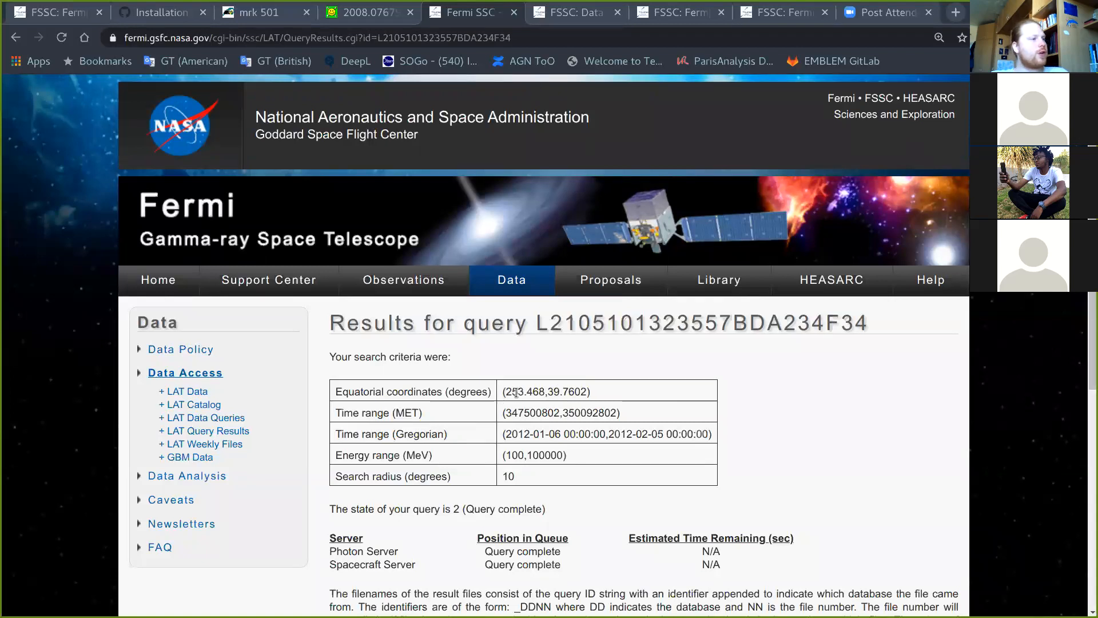
key(super)
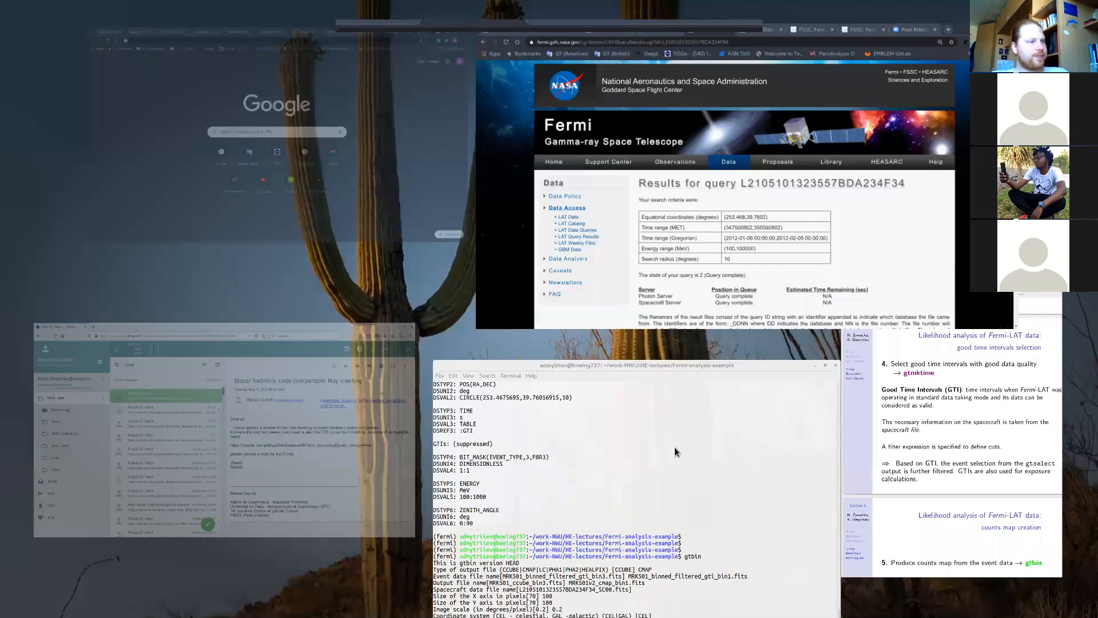
click(673, 441)
drag(670, 424, 769, 84)
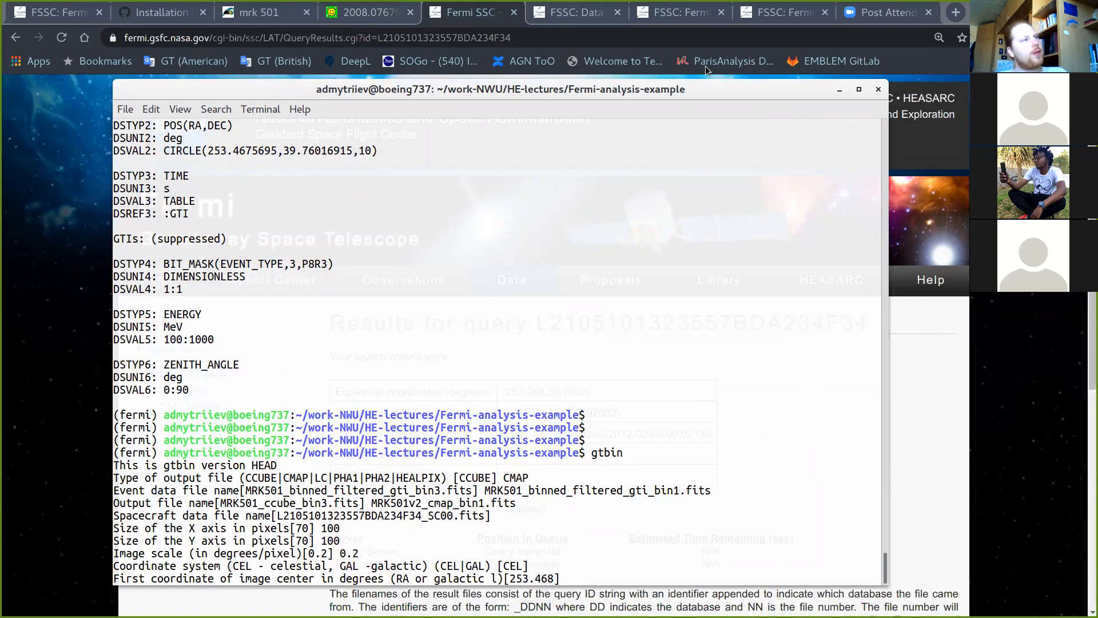
Step: Copy the right ascension 253.468 from the LAT query results and submit it as the first image-centre coordinate in gtbin
drag(717, 93, 602, 465)
drag(505, 392, 544, 392)
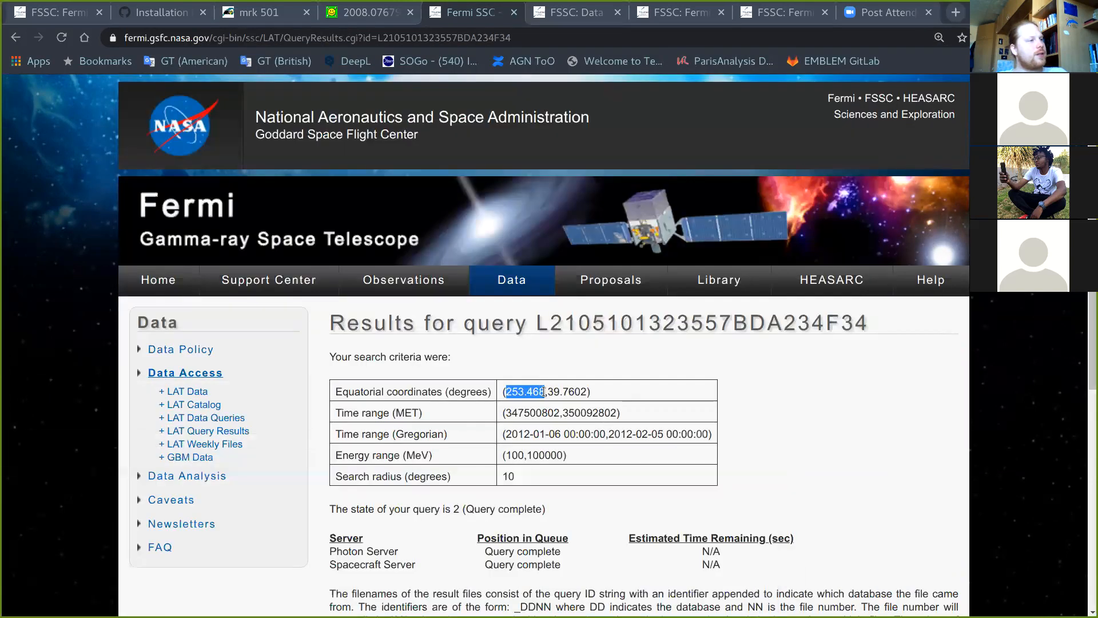
right_click(531, 392)
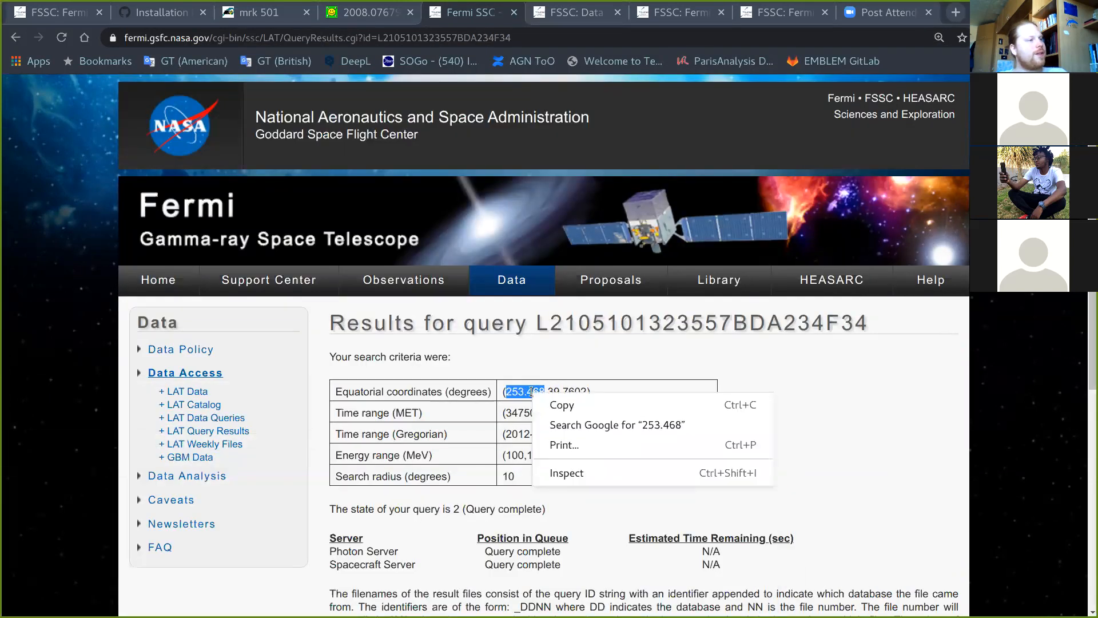
click(541, 399)
key(super)
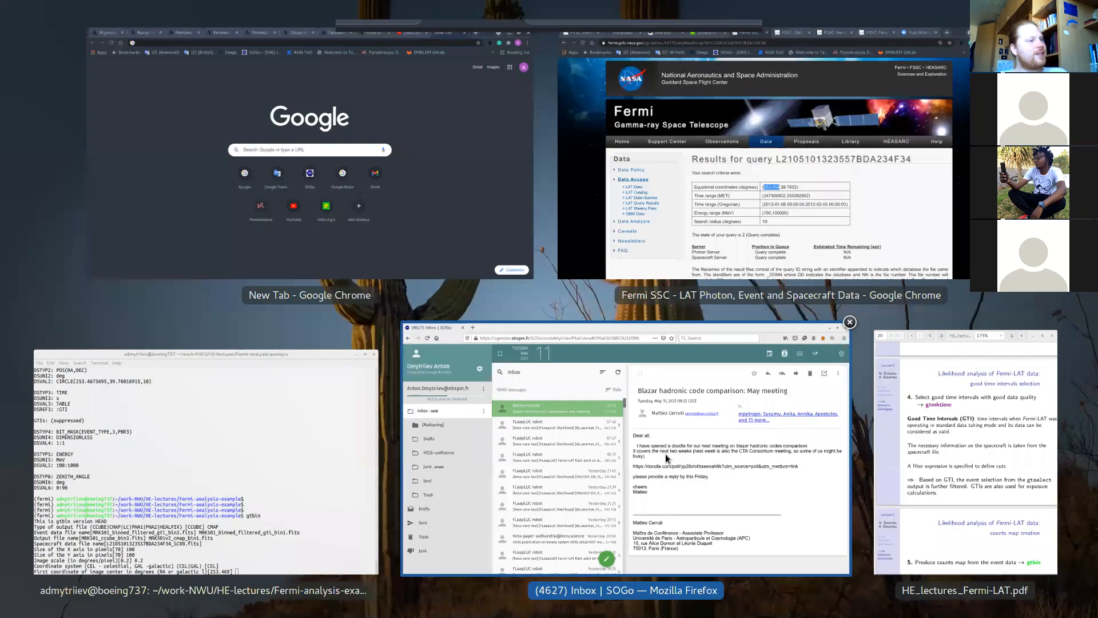
click(255, 465)
drag(581, 467, 700, 71)
right_click(637, 526)
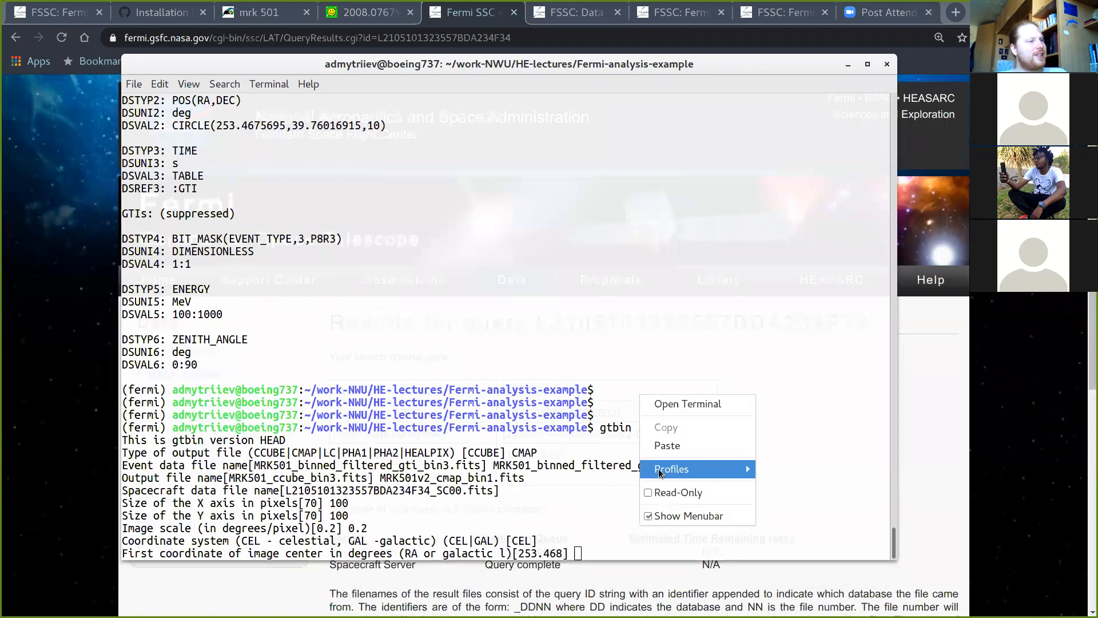
click(667, 445)
key(Return)
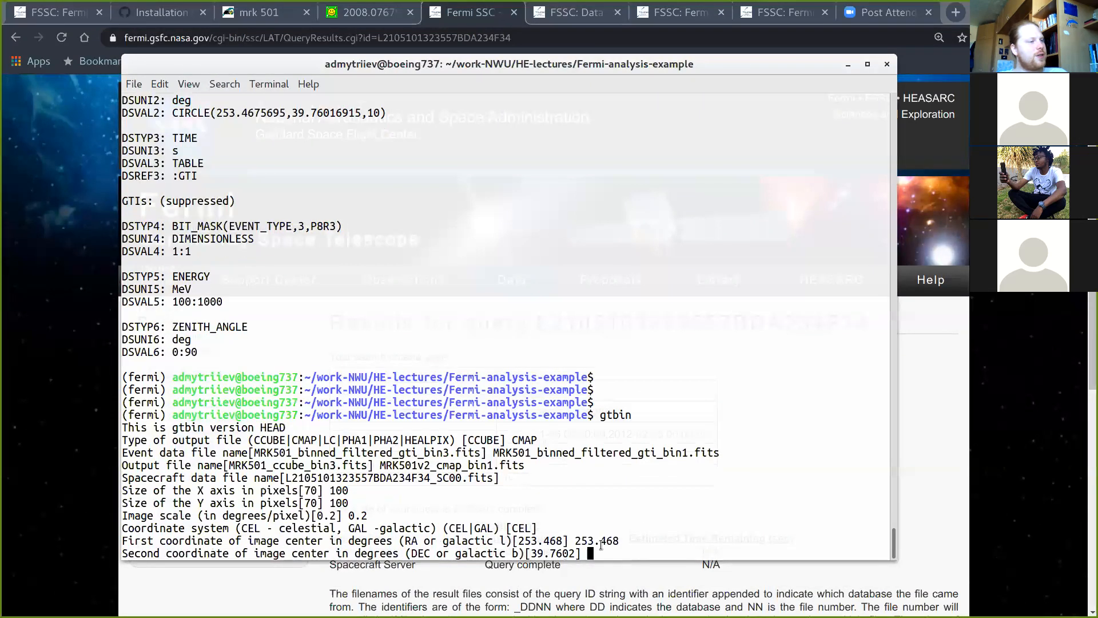
Step: Copy the declination 39.7602 from the LAT query results and submit it as the second image-centre coordinate in gtbin
click(946, 358)
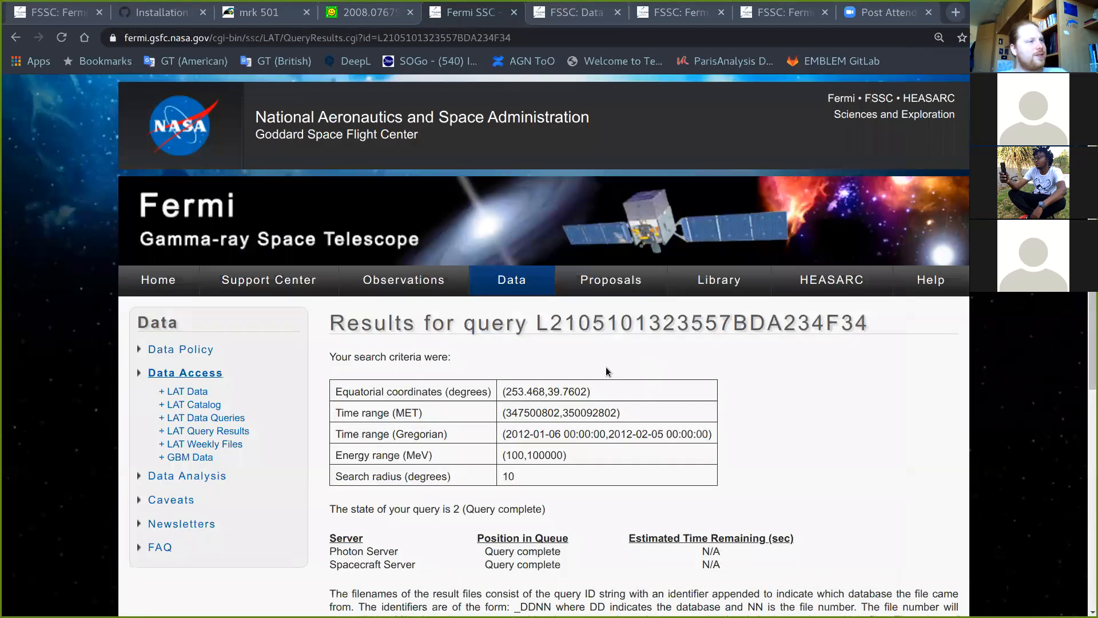
drag(548, 391, 584, 391)
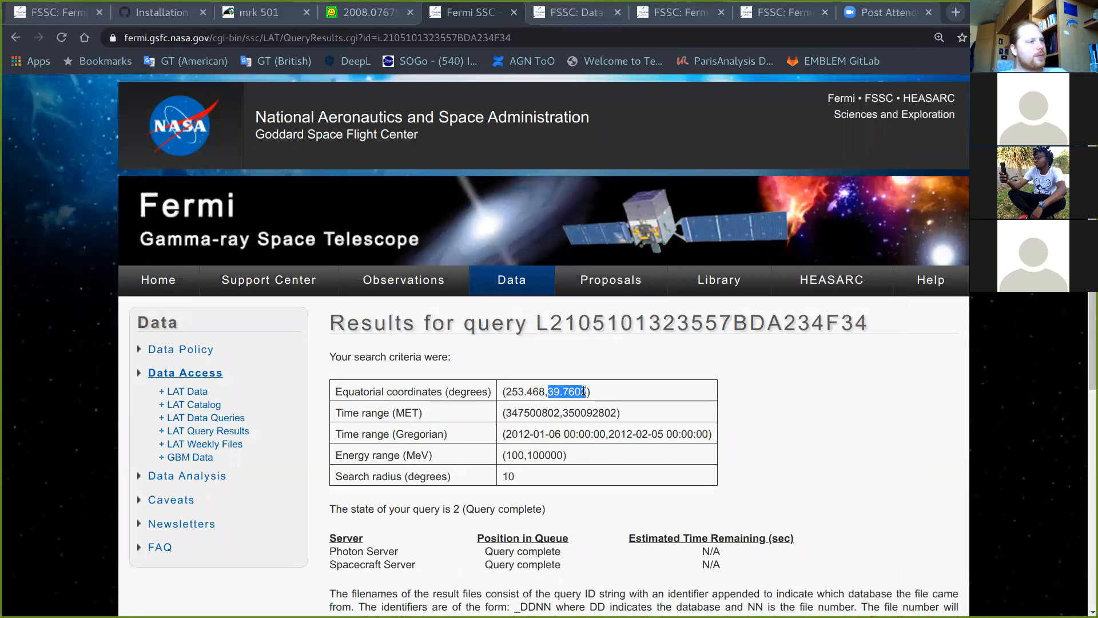
right_click(587, 393)
click(608, 400)
key(super)
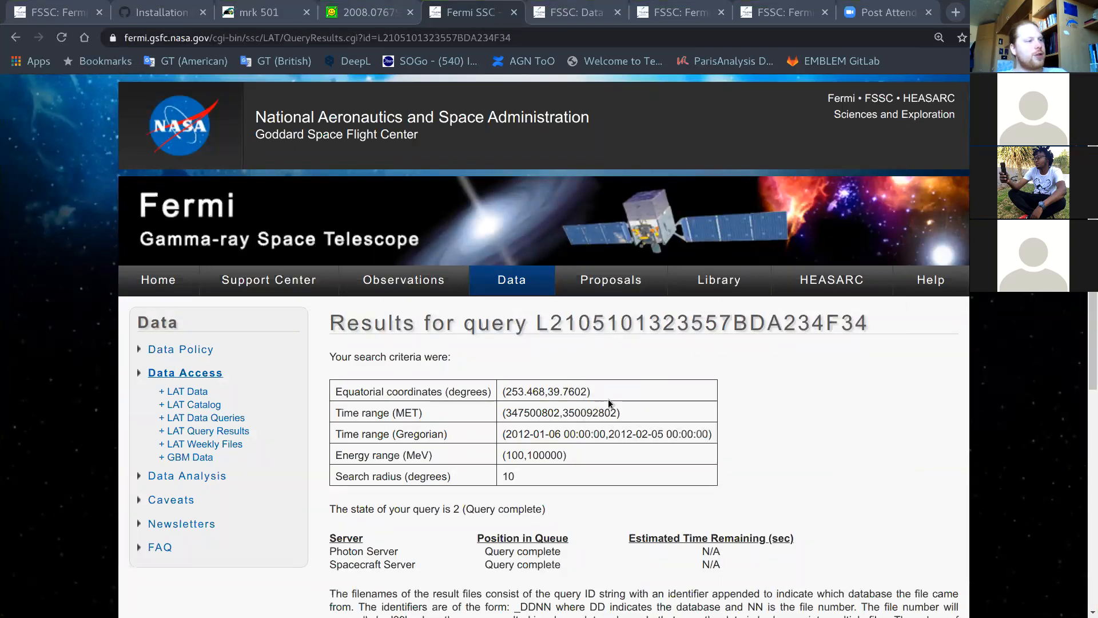
click(647, 447)
right_click(589, 427)
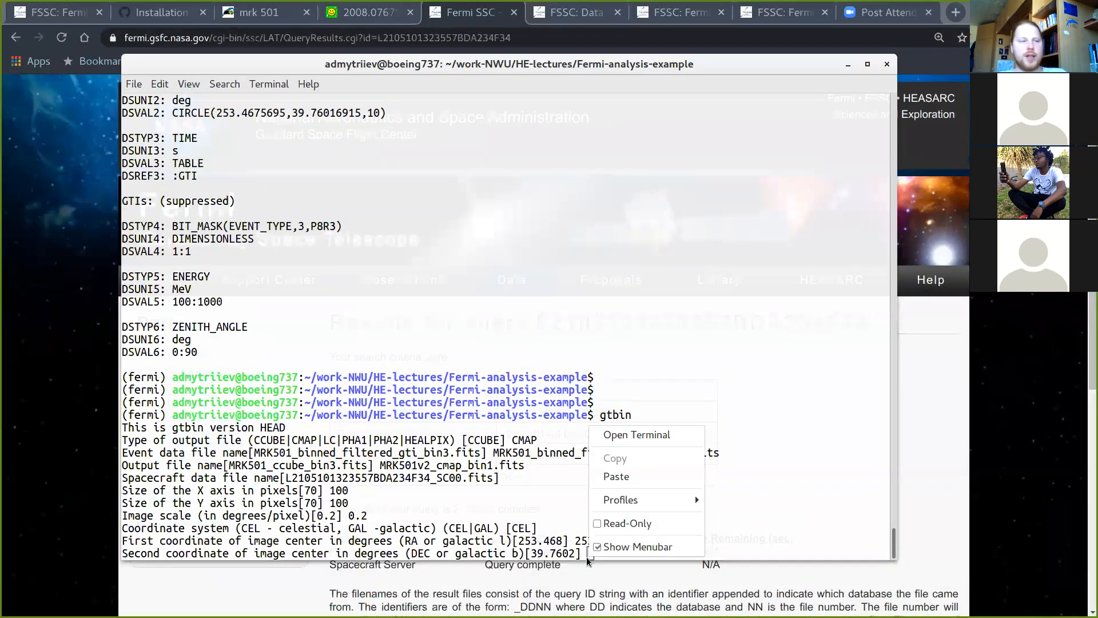
click(611, 477)
key(Return)
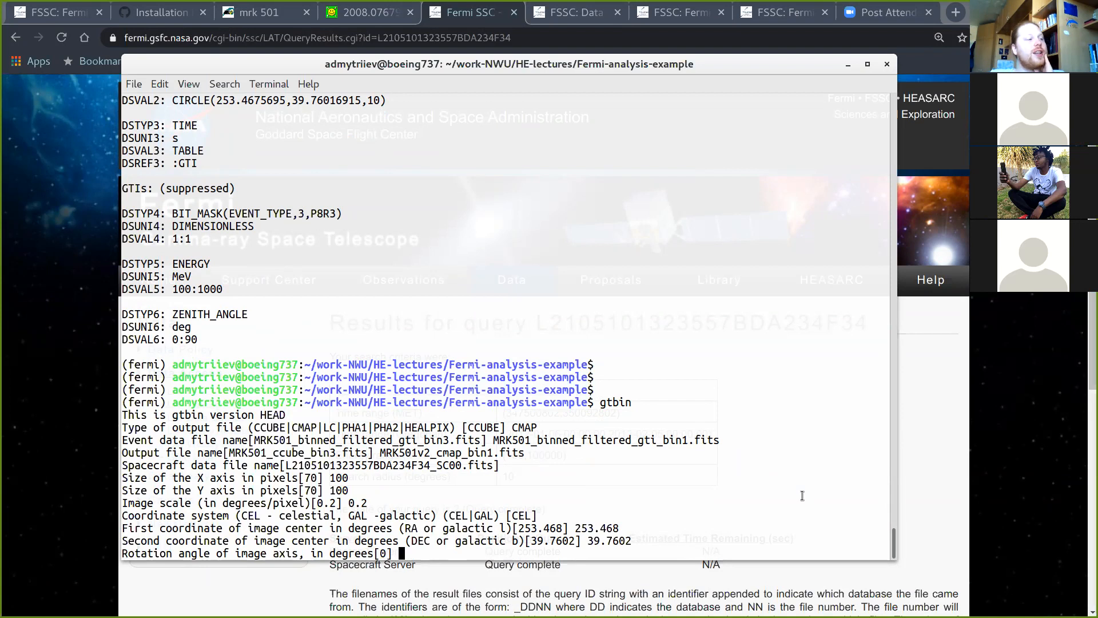
Step: Set the image axis rotation angle to 0.0 and check the projection method in the tutorial's gtbin example
text(0.0)
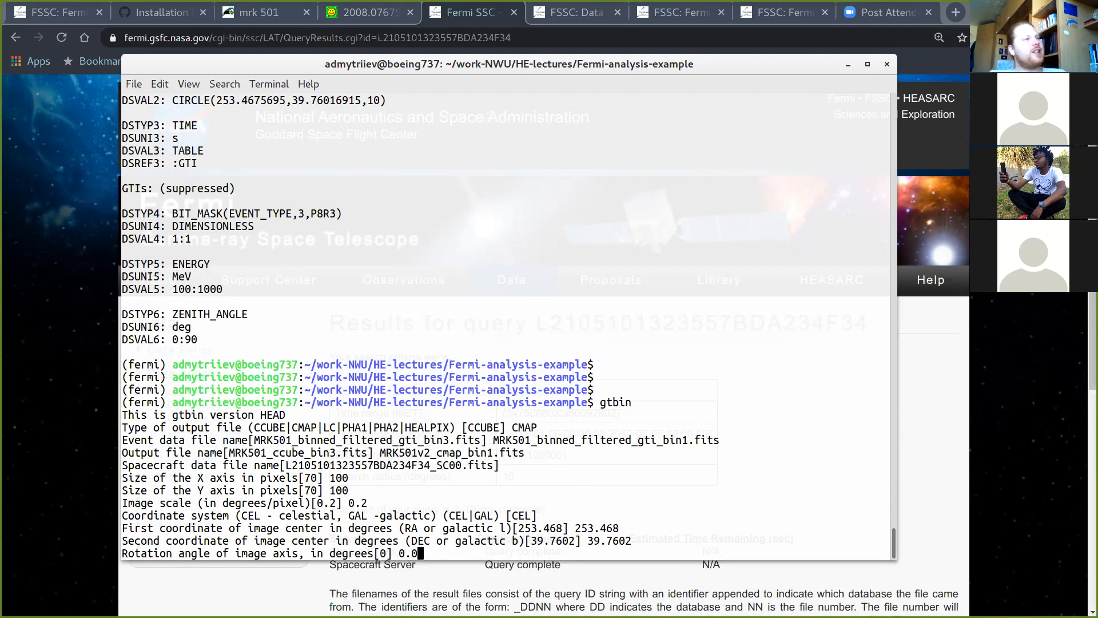
key(Return)
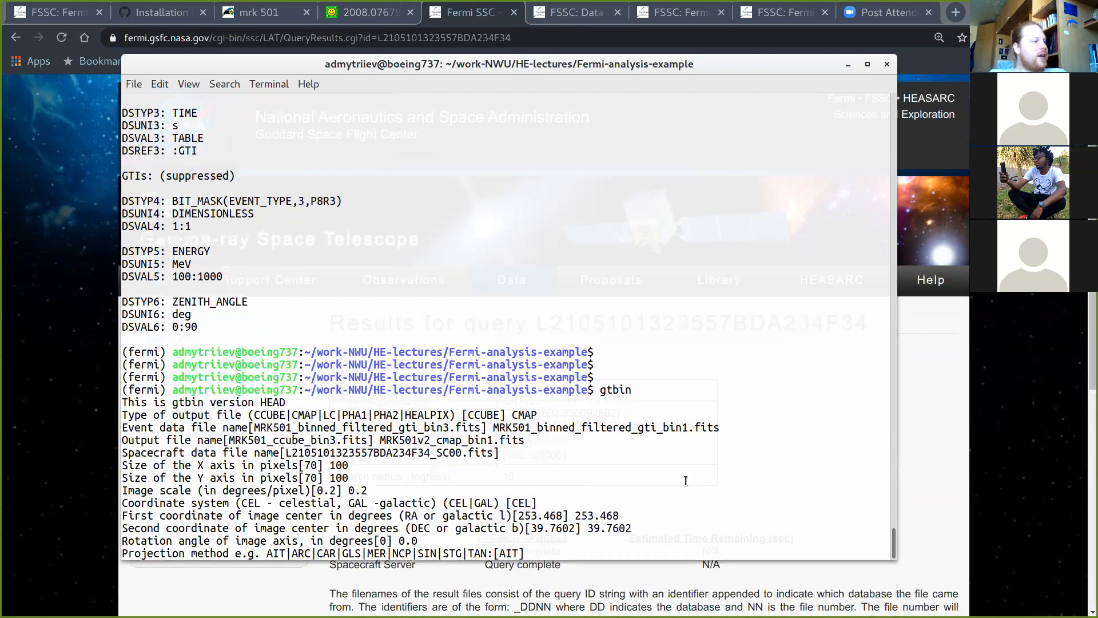
drag(744, 69, 756, 471)
click(101, 8)
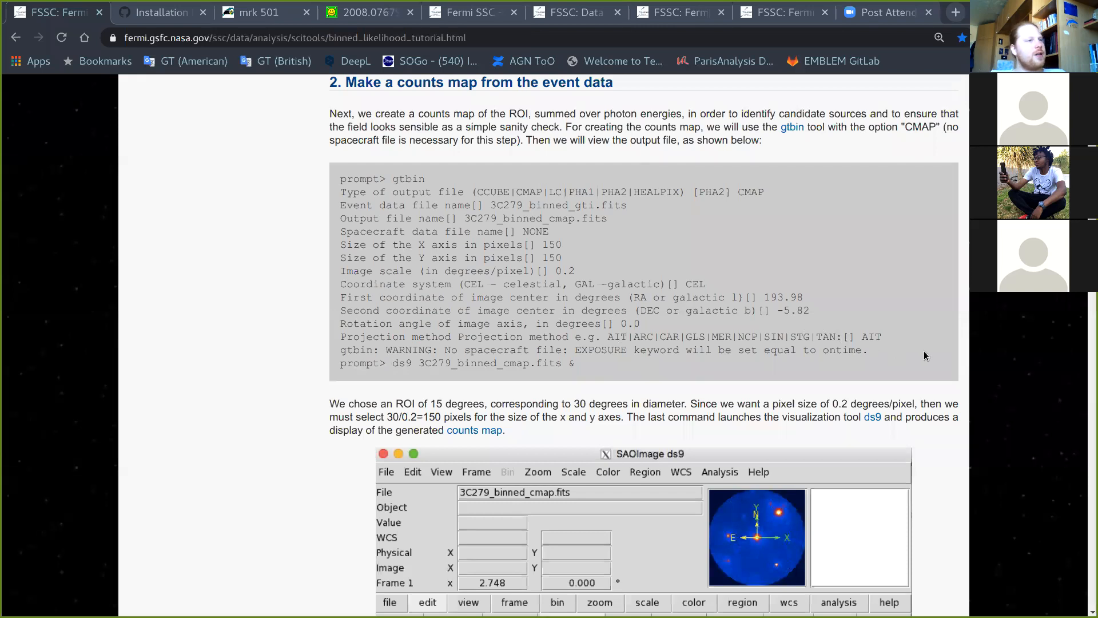
key(super)
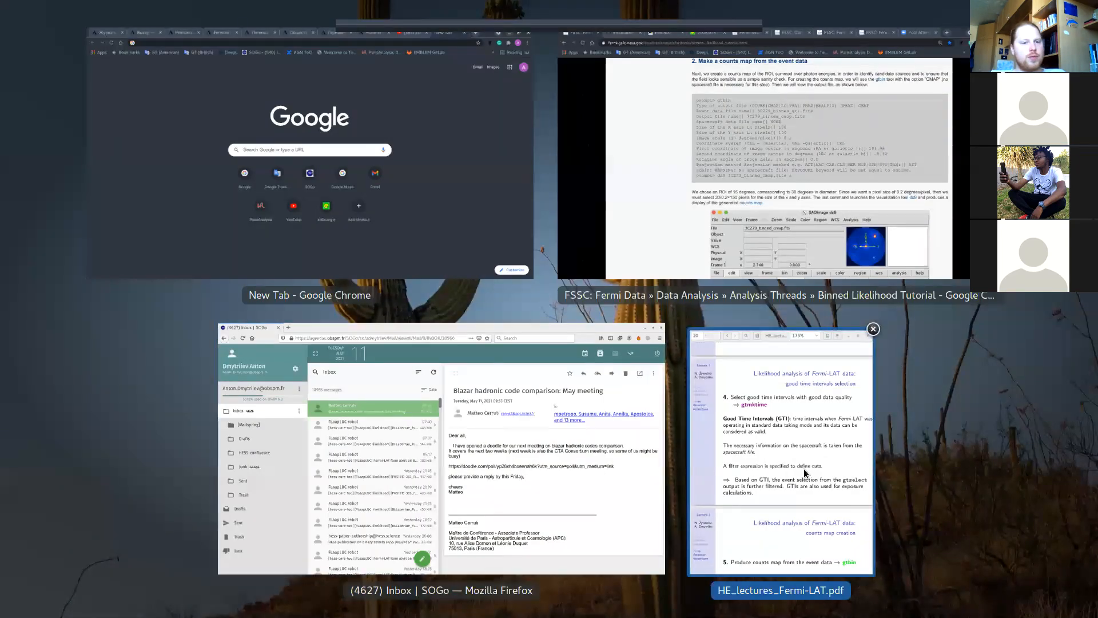
key(super)
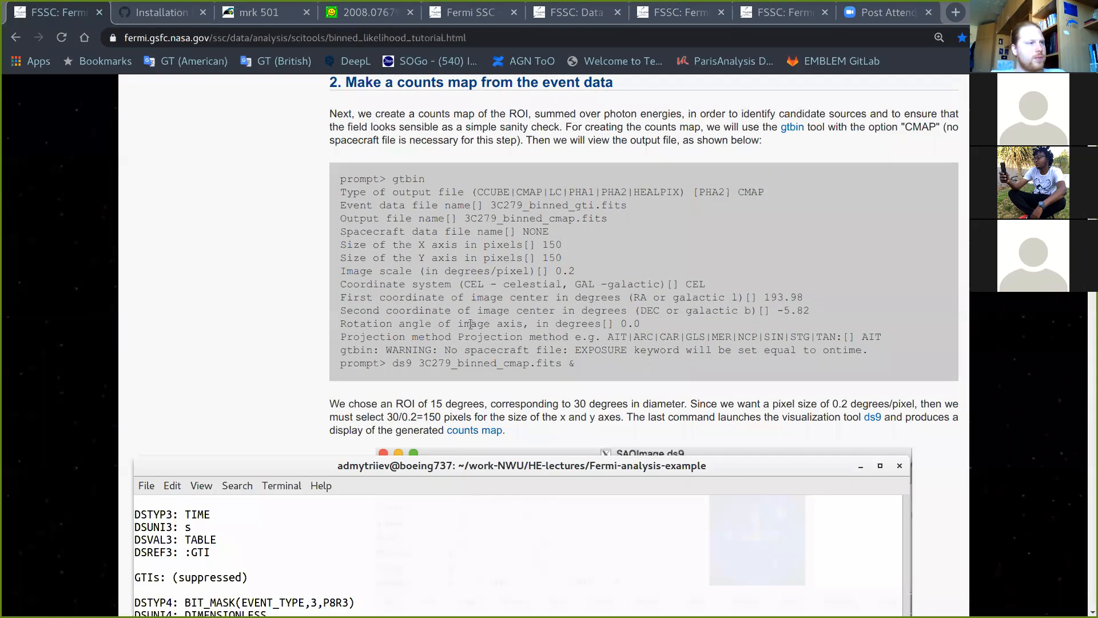
Step: Set the projection method to AIT and run gtbin to generate the counts map
drag(543, 465, 522, 86)
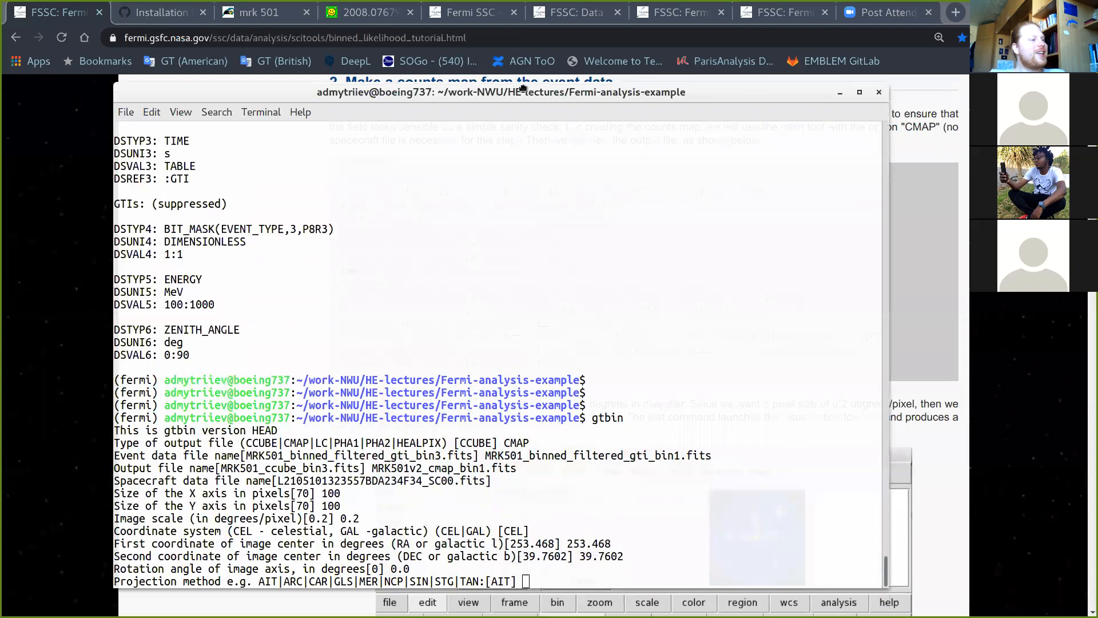
text(AIT)
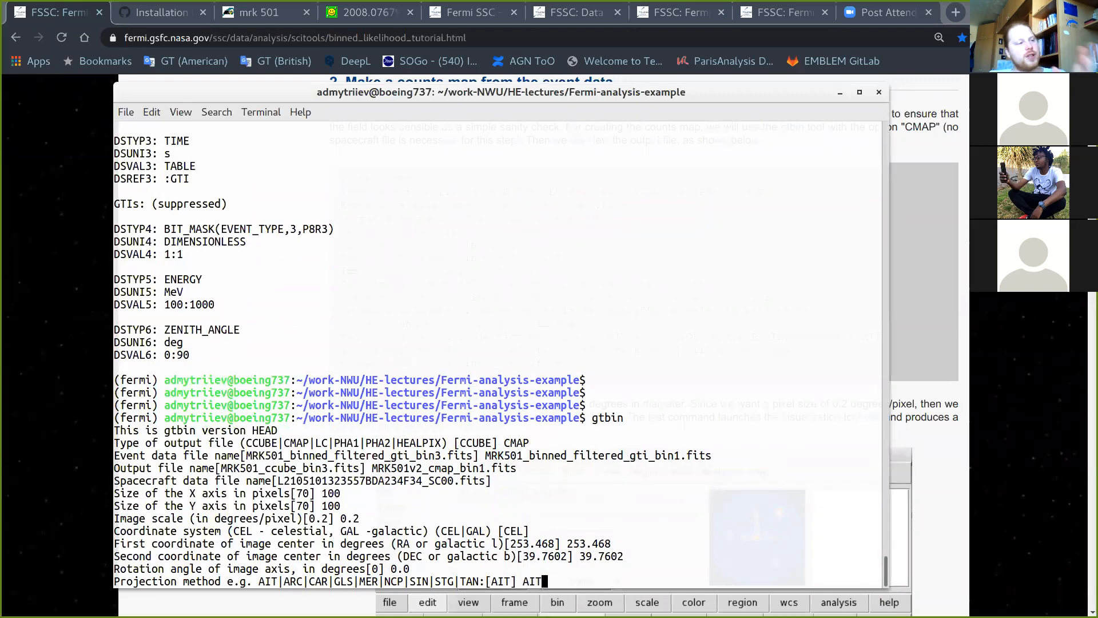
key(Return)
key(Return)
key(Return)
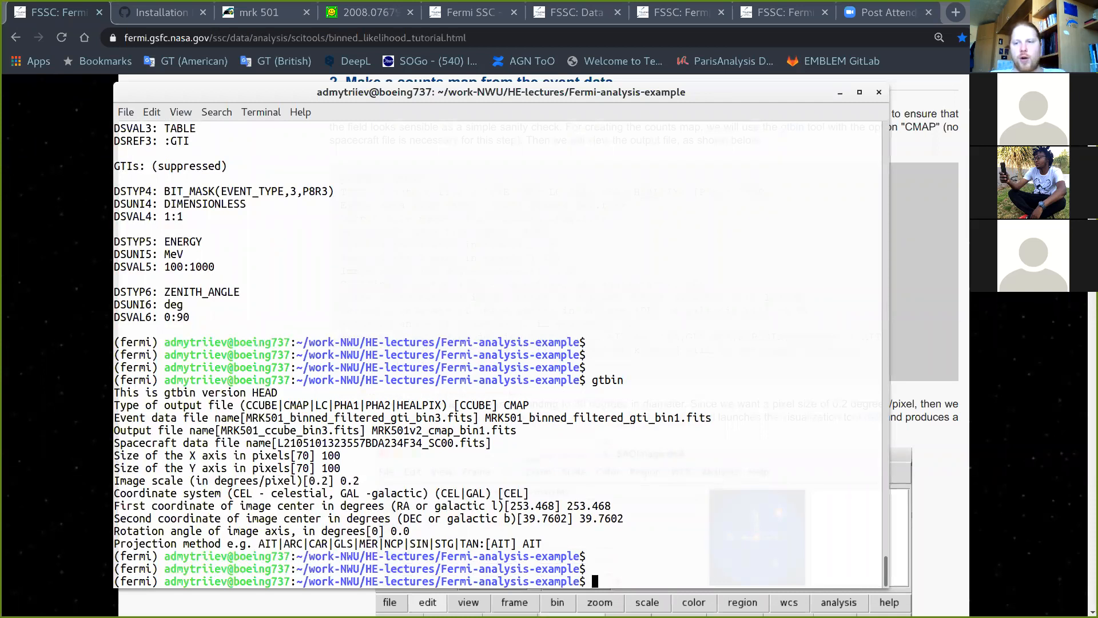
Step: List the files in the Fermi-analysis-example directory to check for the new counts map
text(ls)
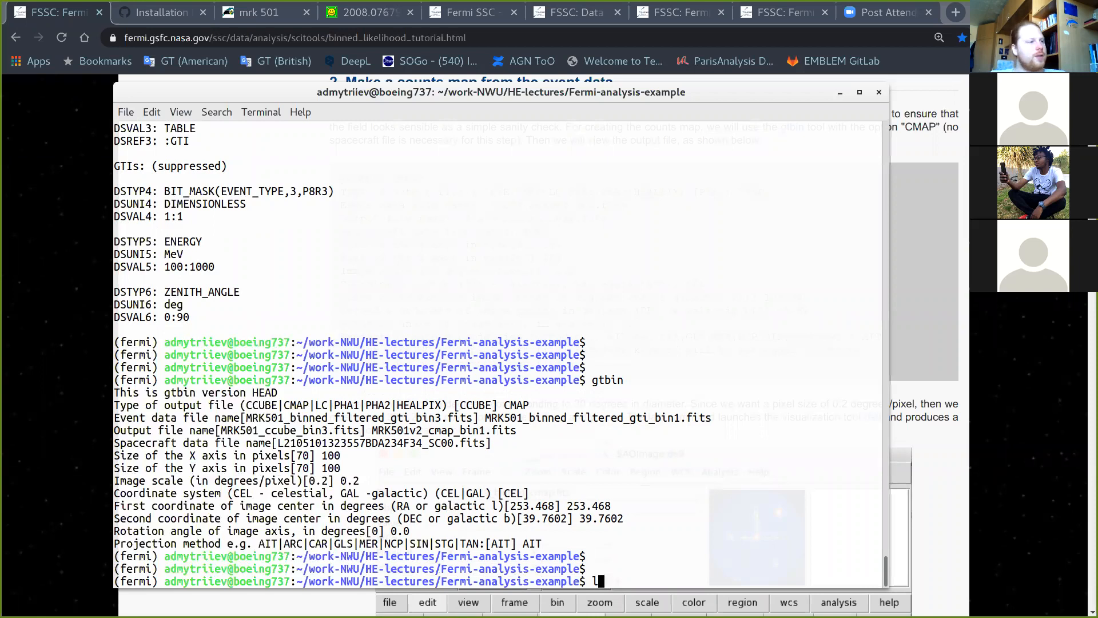
key(Return)
key(Return)
key(Return)
Step: Launch ds9 as a background process from the terminal with the counts map MRK501_cmap_bin1.fits
text(ds9)
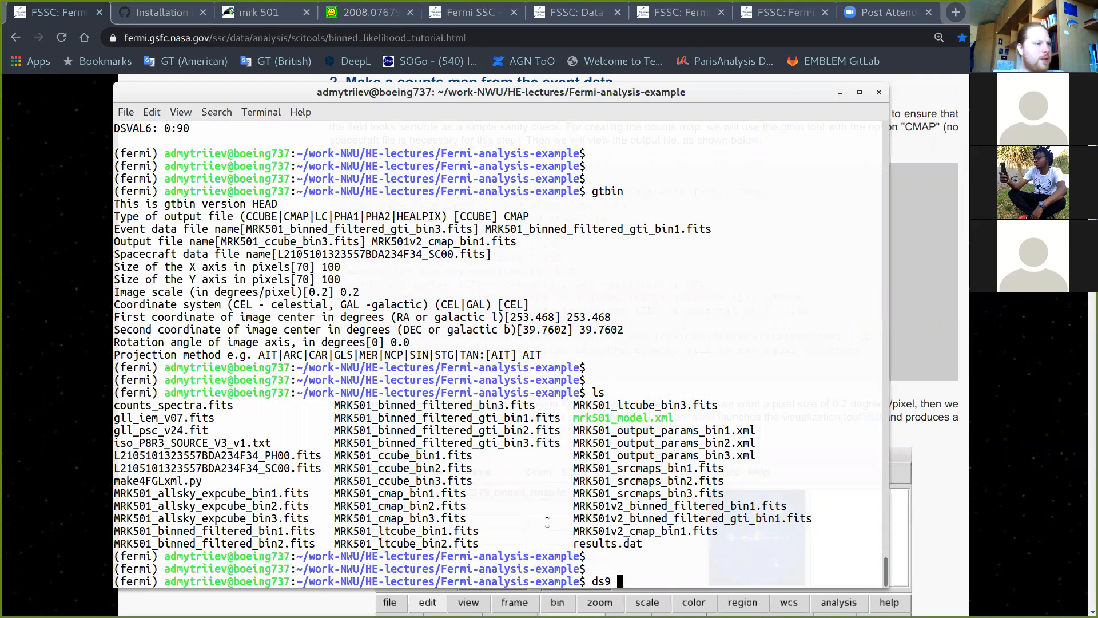
drag(334, 493, 467, 493)
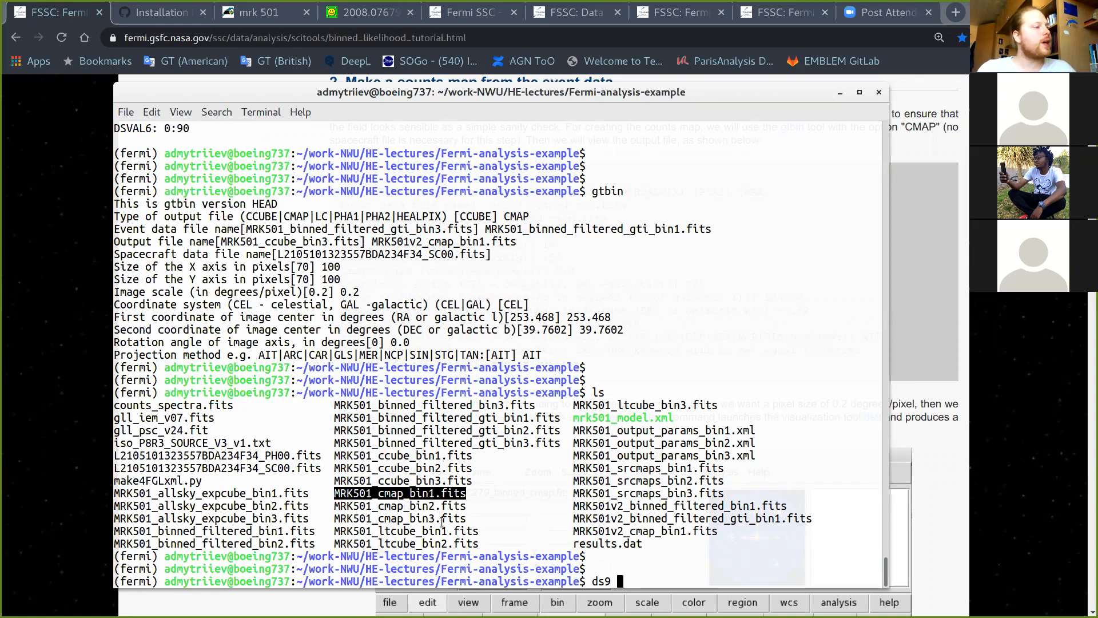
click(643, 579)
middle_click(644, 579)
text(&)
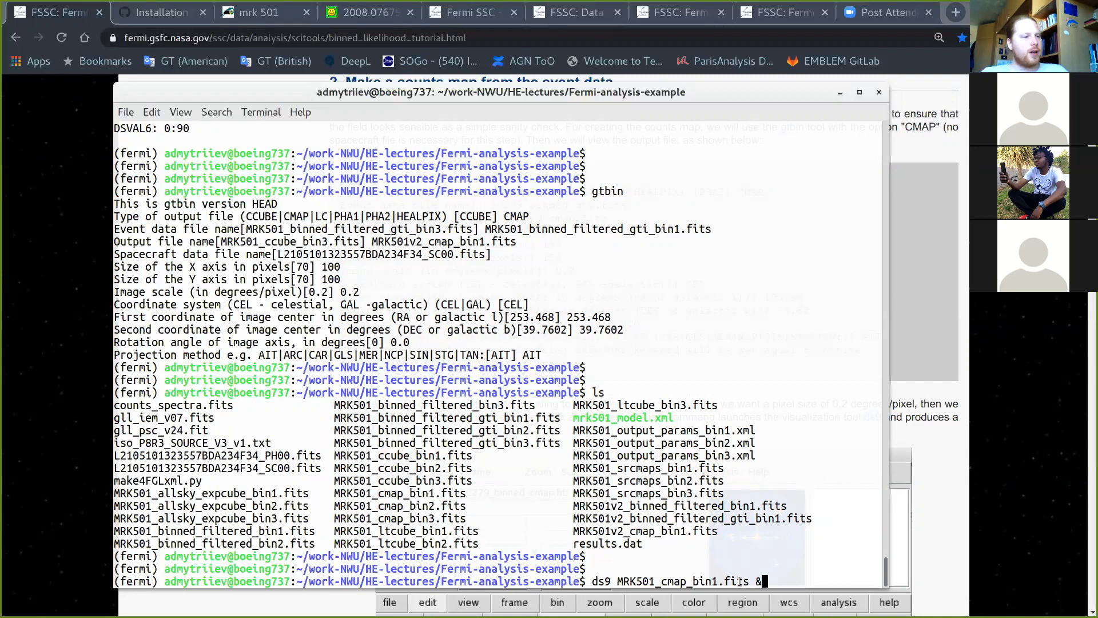
key(BackSpace)
key(BackSpace)
text(&)
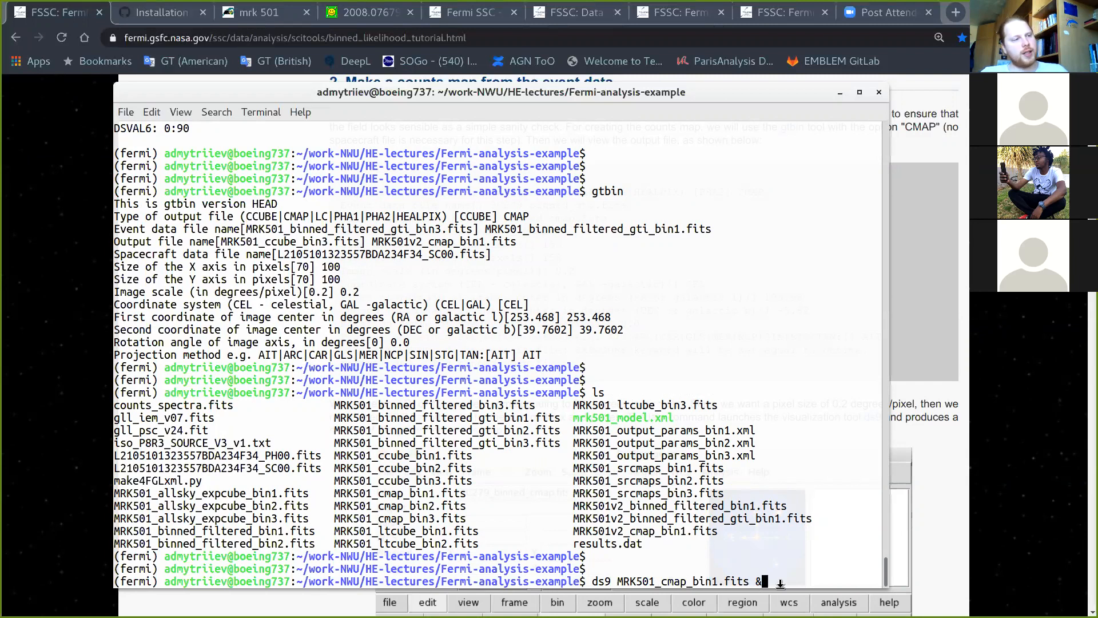
key(Return)
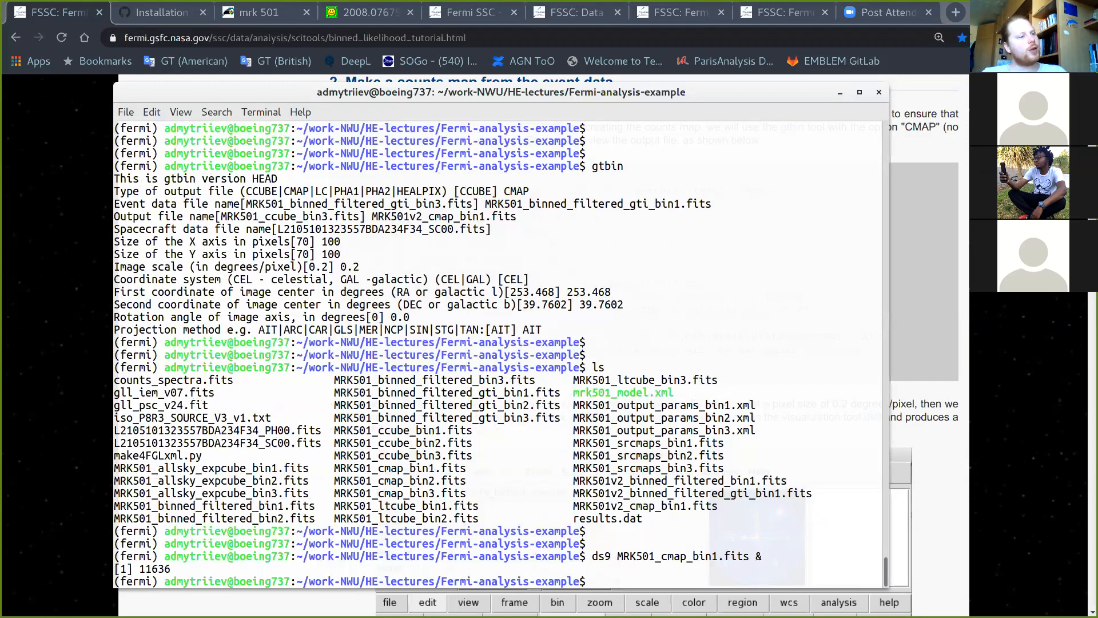
click(778, 525)
key(Return)
key(Return)
key(Return)
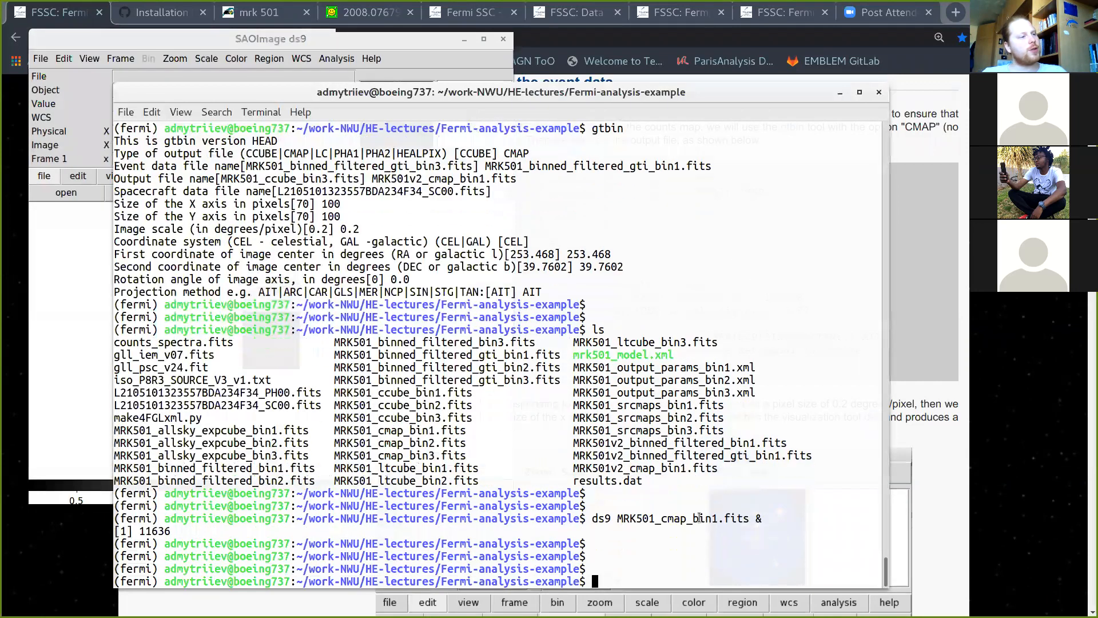
Step: Bring the ds9 window to the front, maximize it and enlarge the counts map to about 6.19x zoom
key(super)
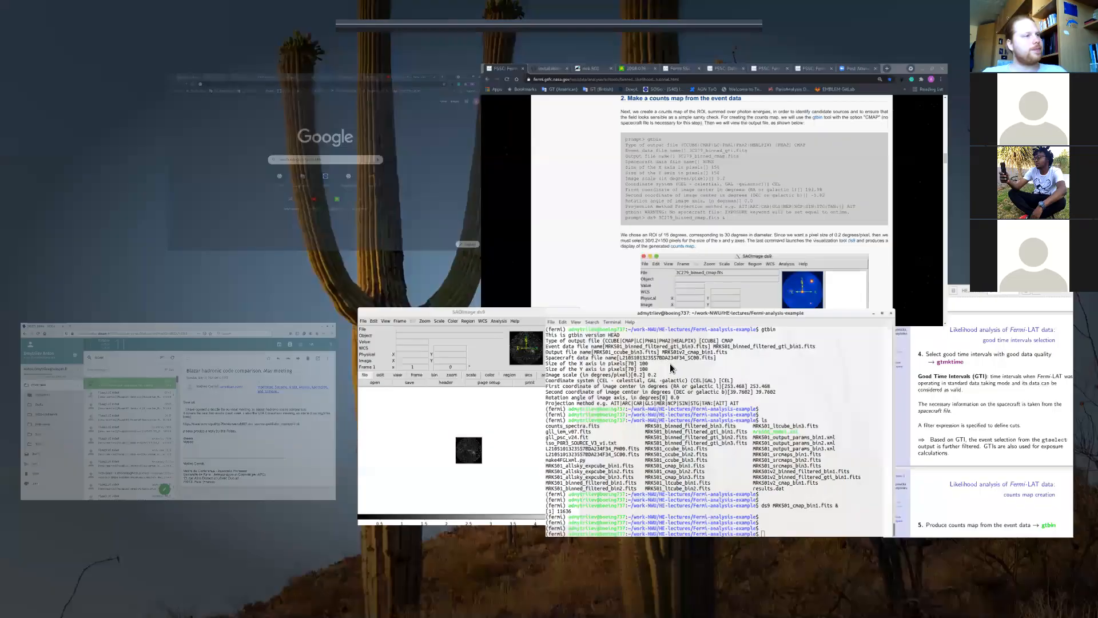
click(532, 400)
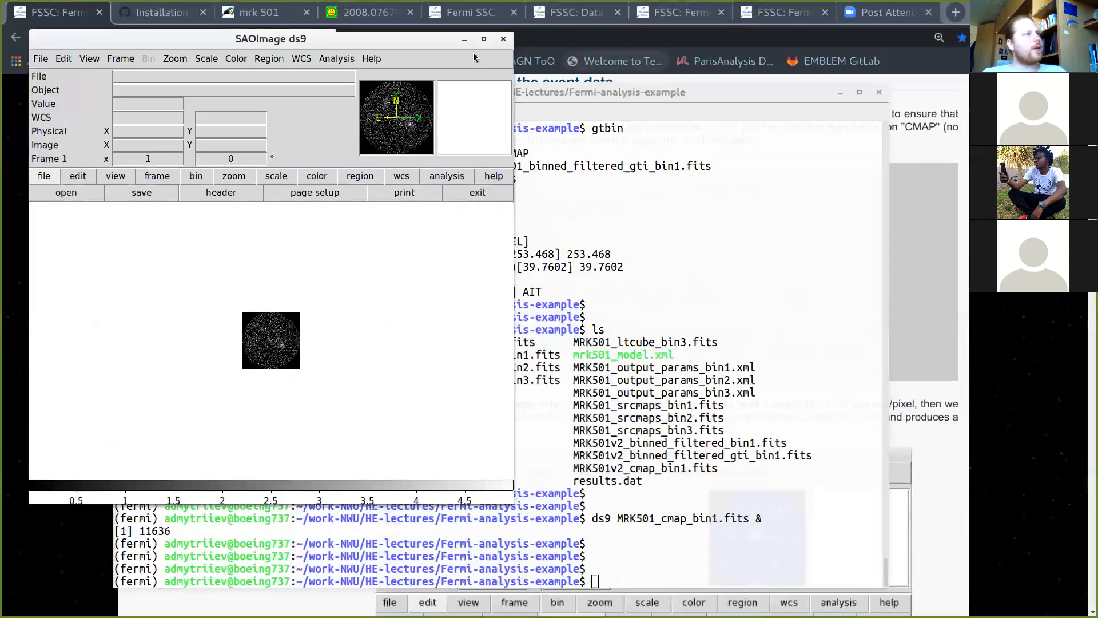
click(484, 40)
scroll(640, 359, up, 9)
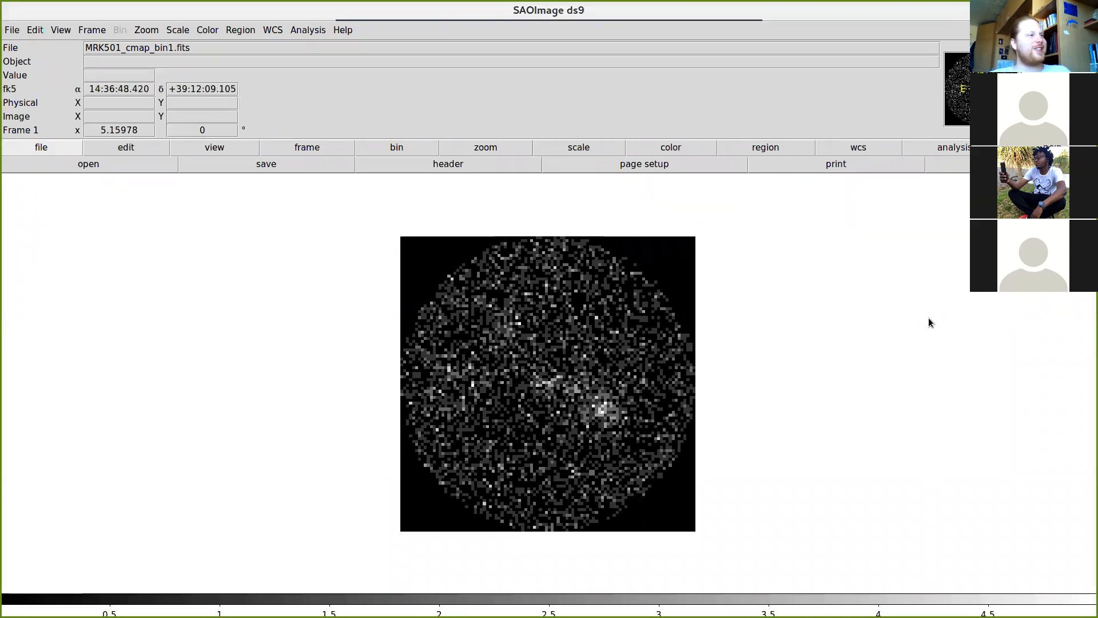
scroll(928, 317, up, 1)
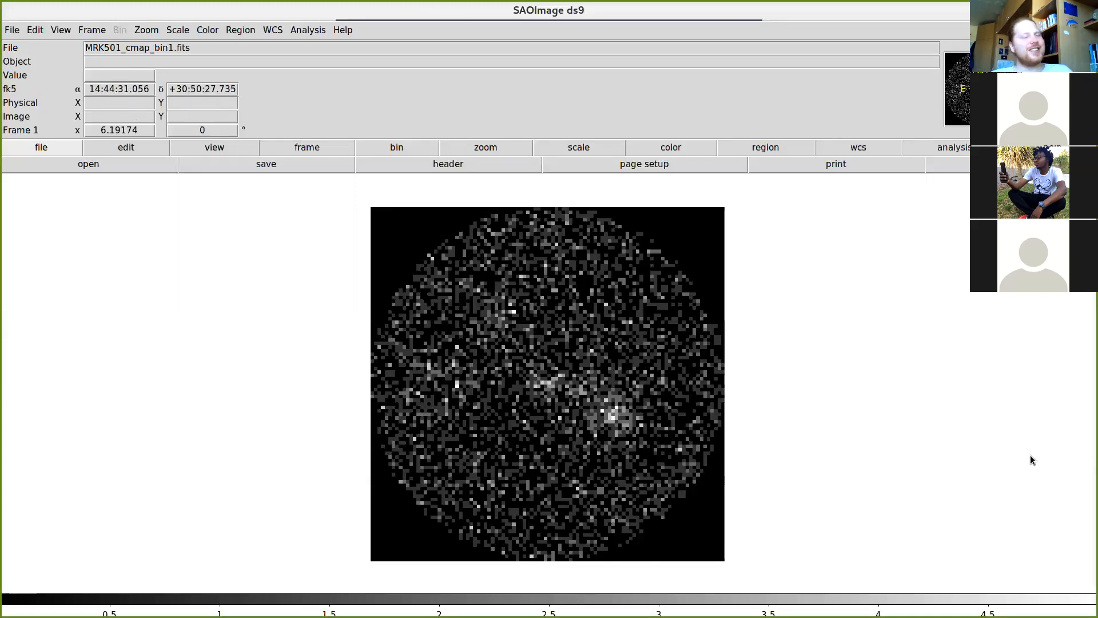
Step: Apply the b colour map to the counts map and set its intensity scale to sqrt
click(665, 147)
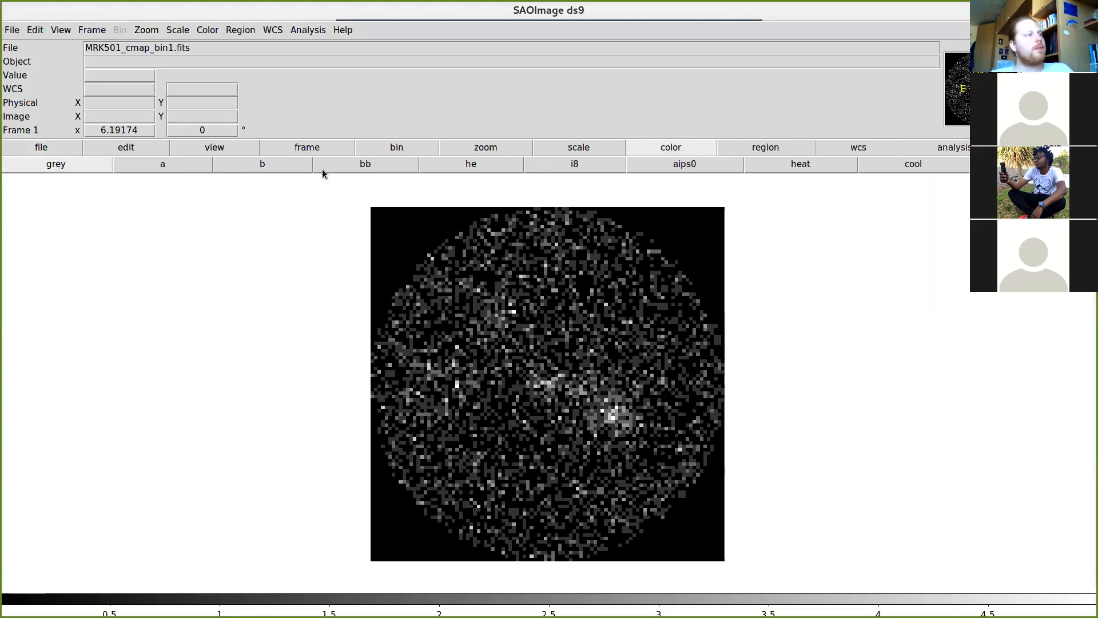
click(263, 166)
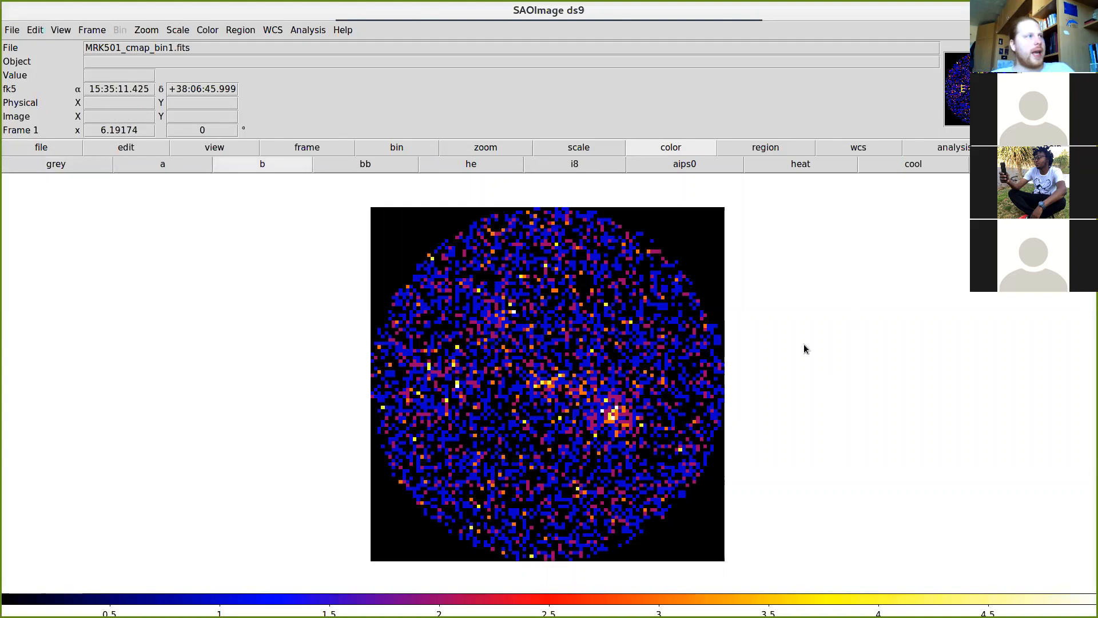
click(582, 146)
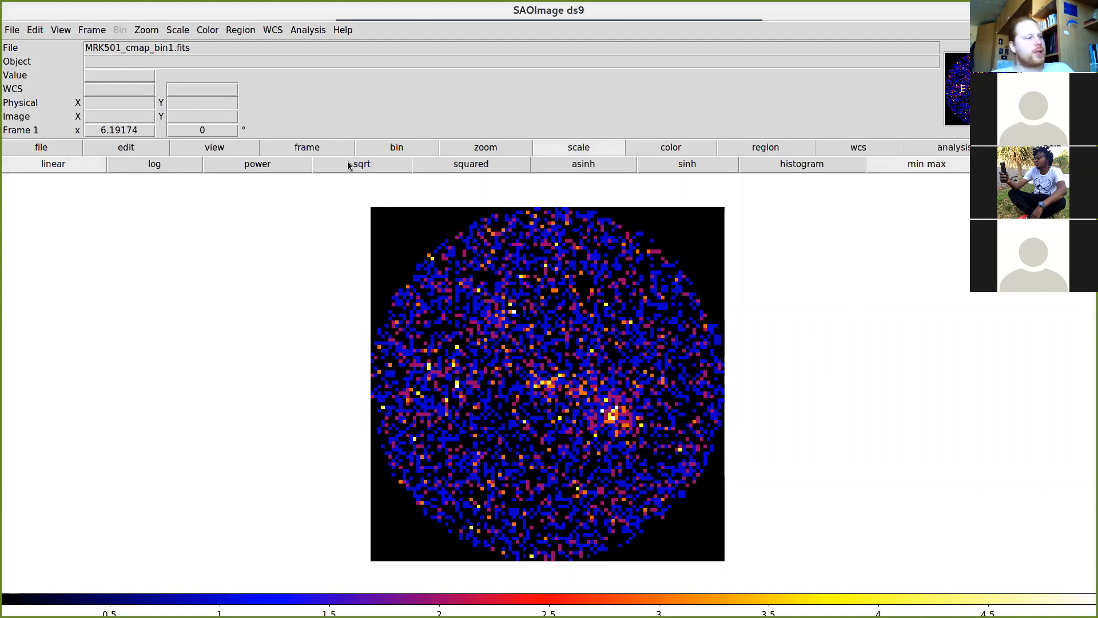
click(350, 165)
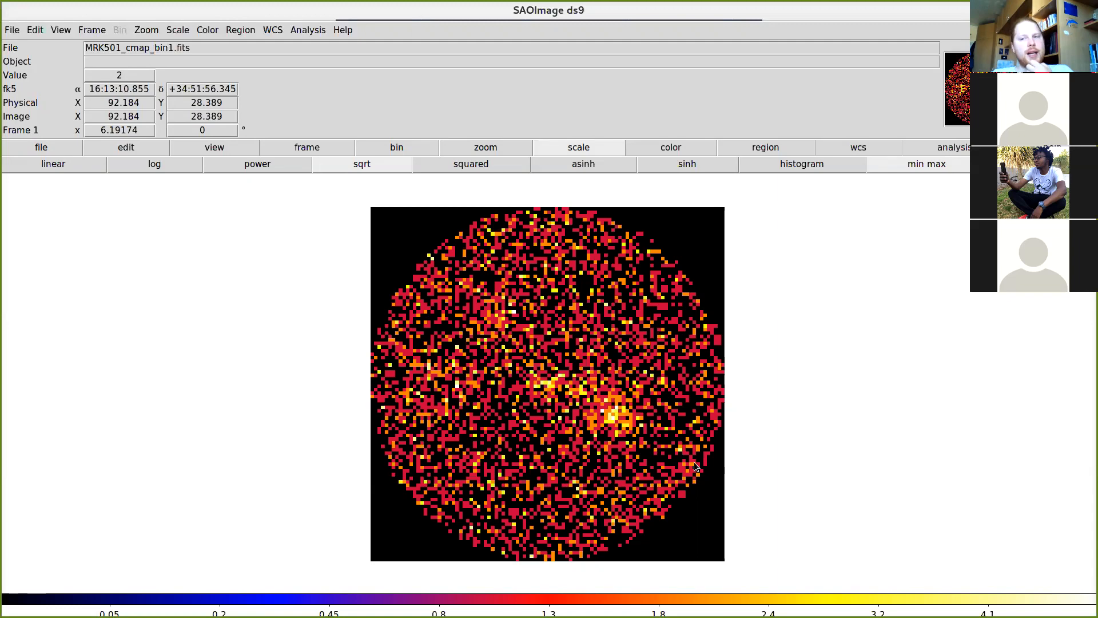
Step: Switch to HE_lectures_Fermi-LAT.pdf, examine the Fermi-LAT all-sky gamma-ray map slide, and return to ds9
key(super)
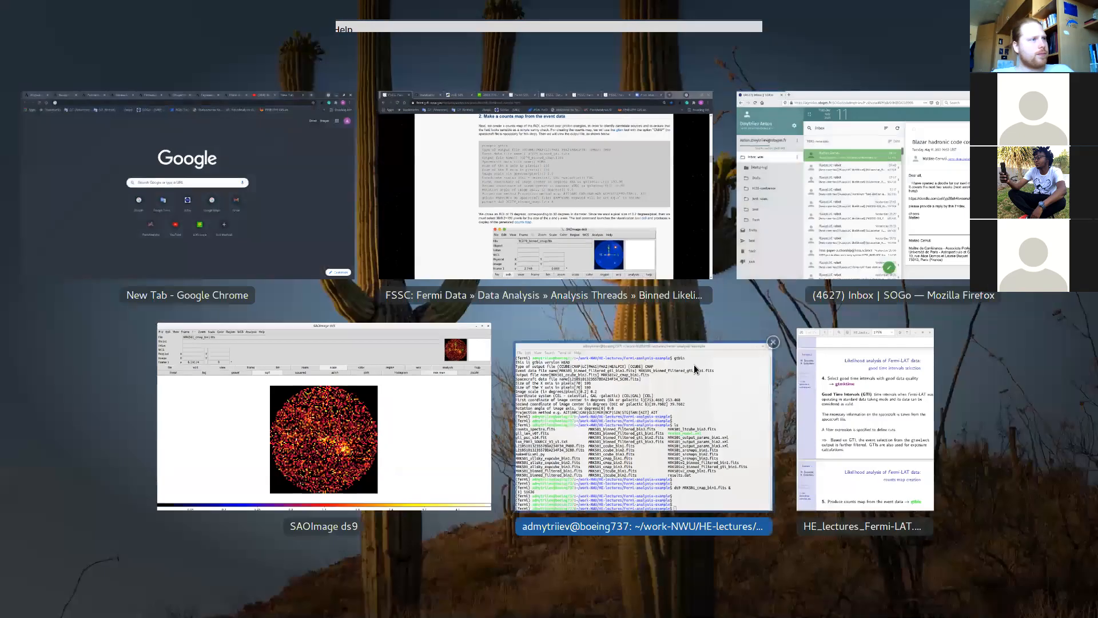
click(805, 364)
key(super+Up)
scroll(947, 289, up, 20)
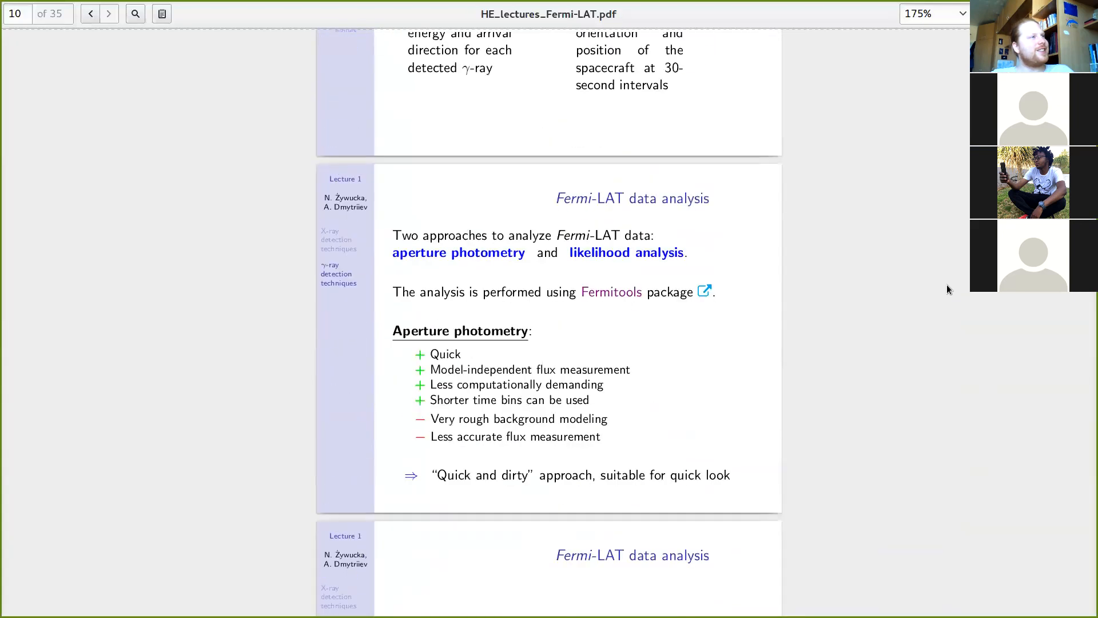
scroll(946, 284, up, 10)
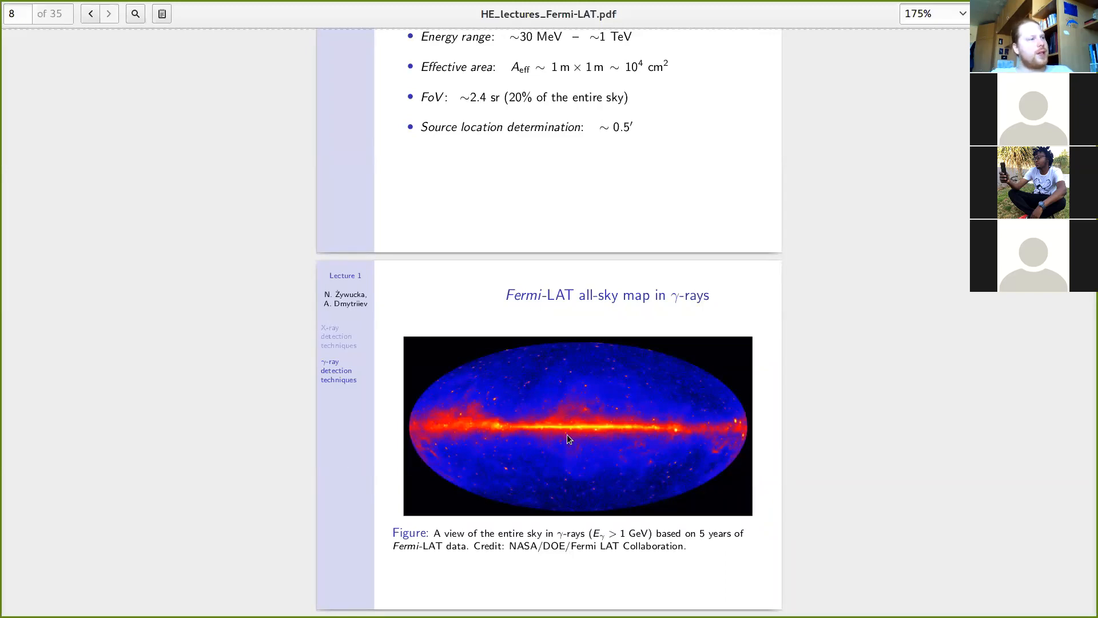
click(1044, 14)
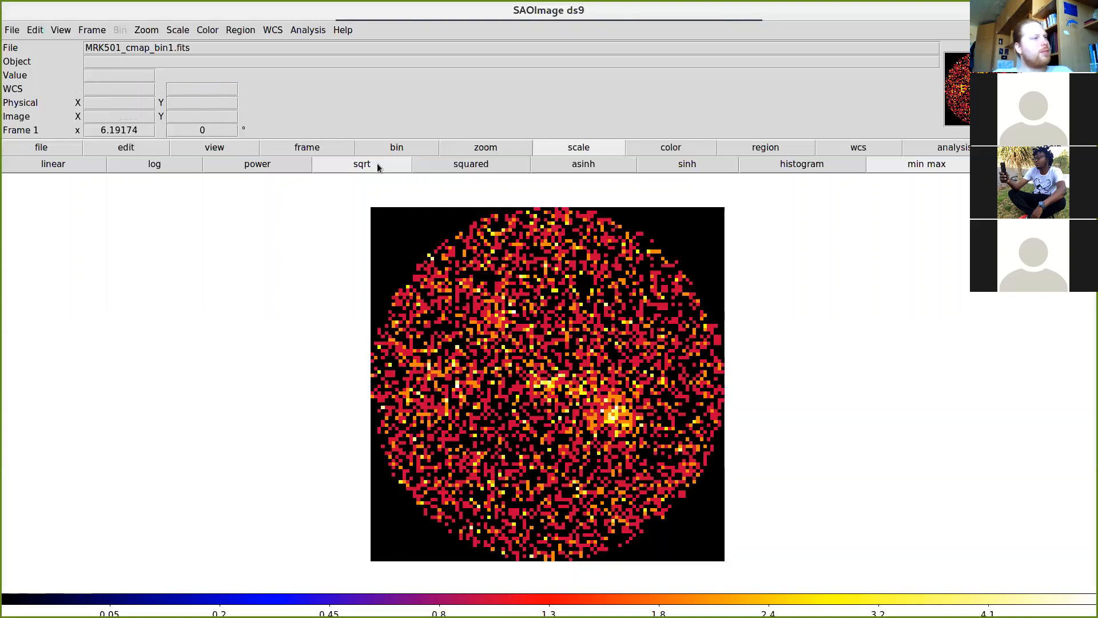
Step: Compare the linear and sqrt scales on the counts map and leave it set to linear
click(67, 167)
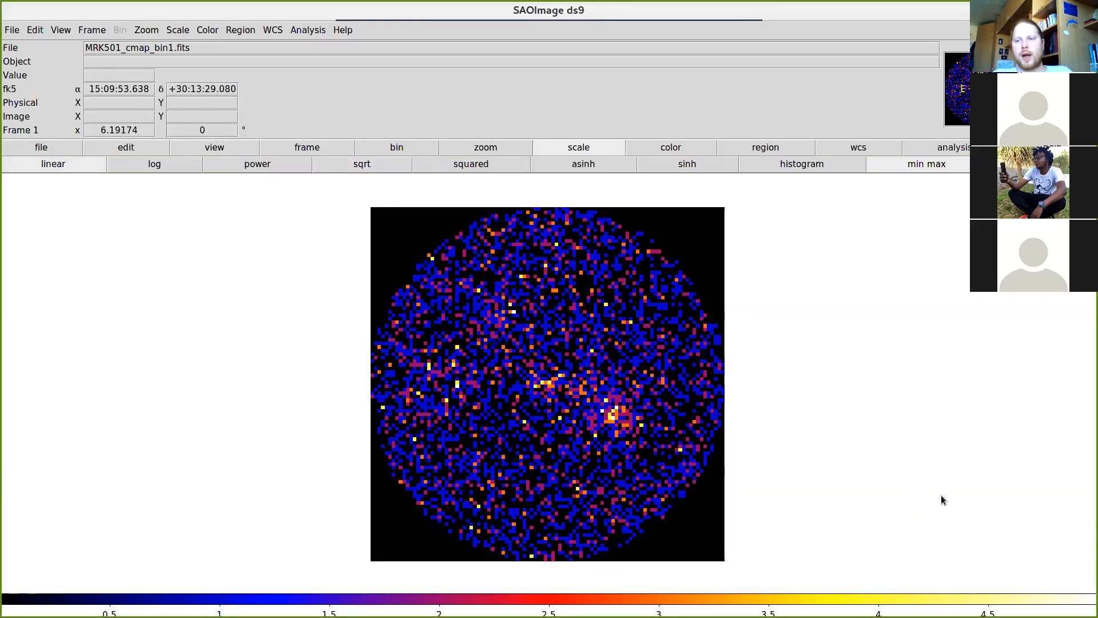
click(377, 169)
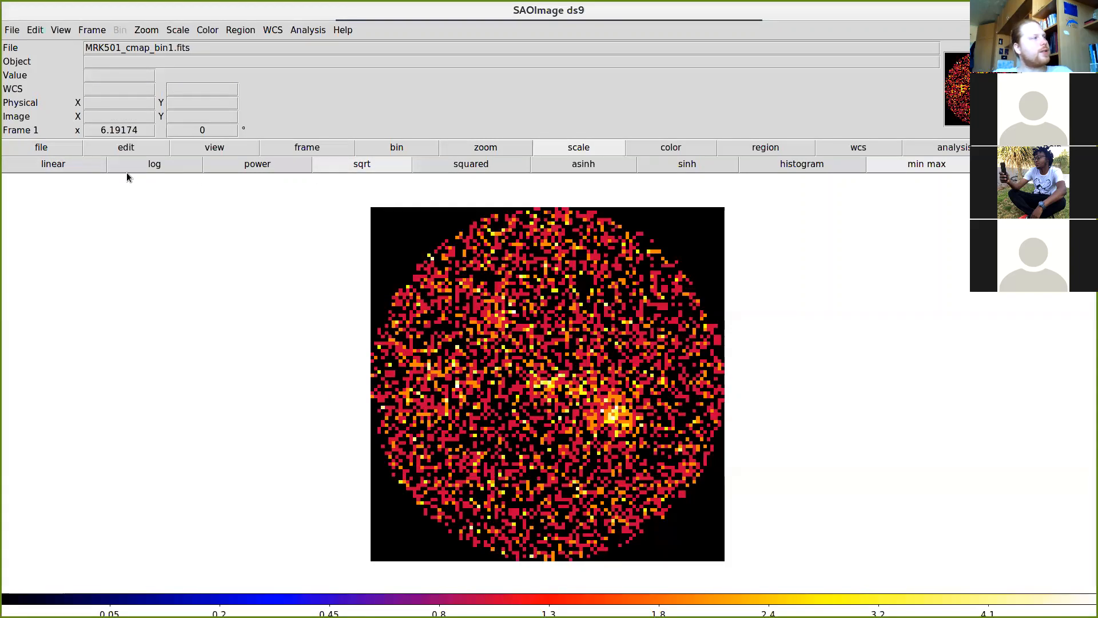
click(66, 167)
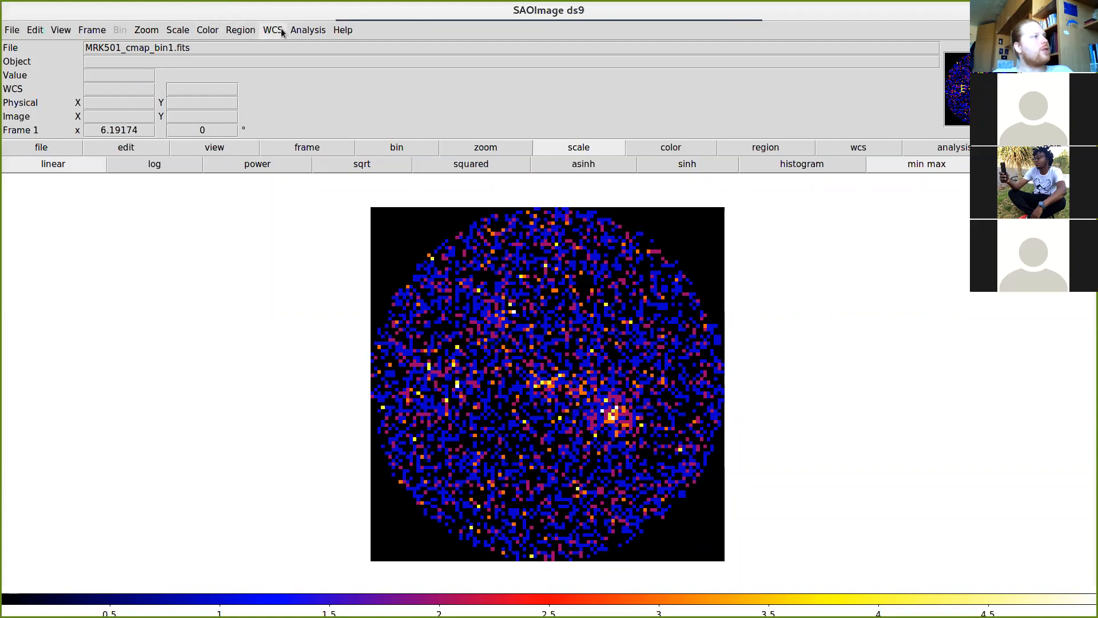
Step: Smooth the counts map with a Gaussian kernel of radius 3 and close the smoothing parameters
click(303, 30)
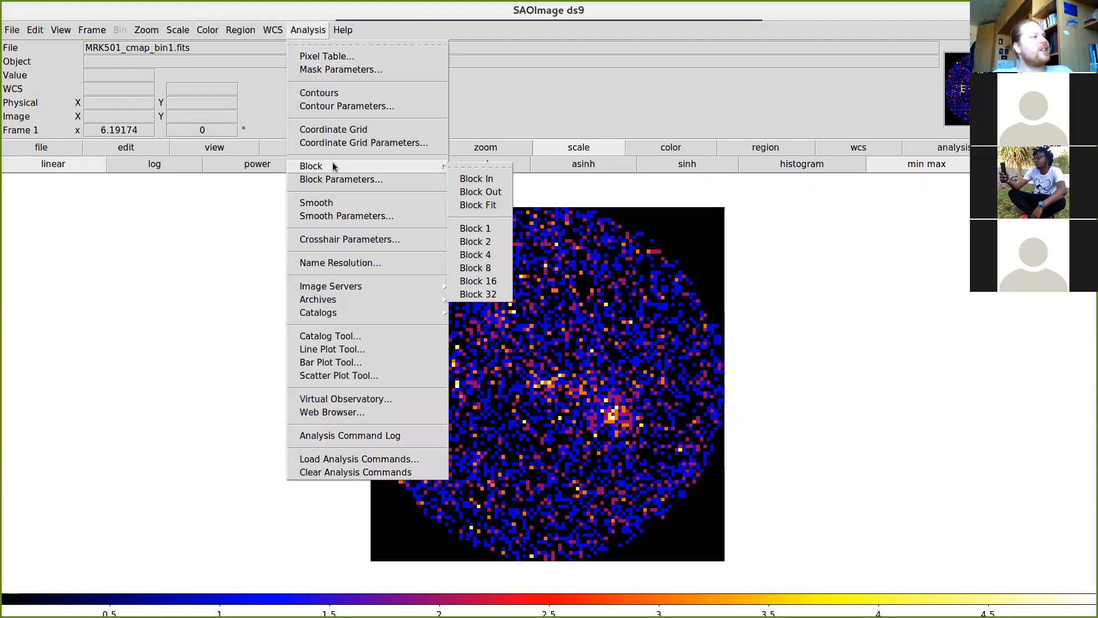
click(336, 222)
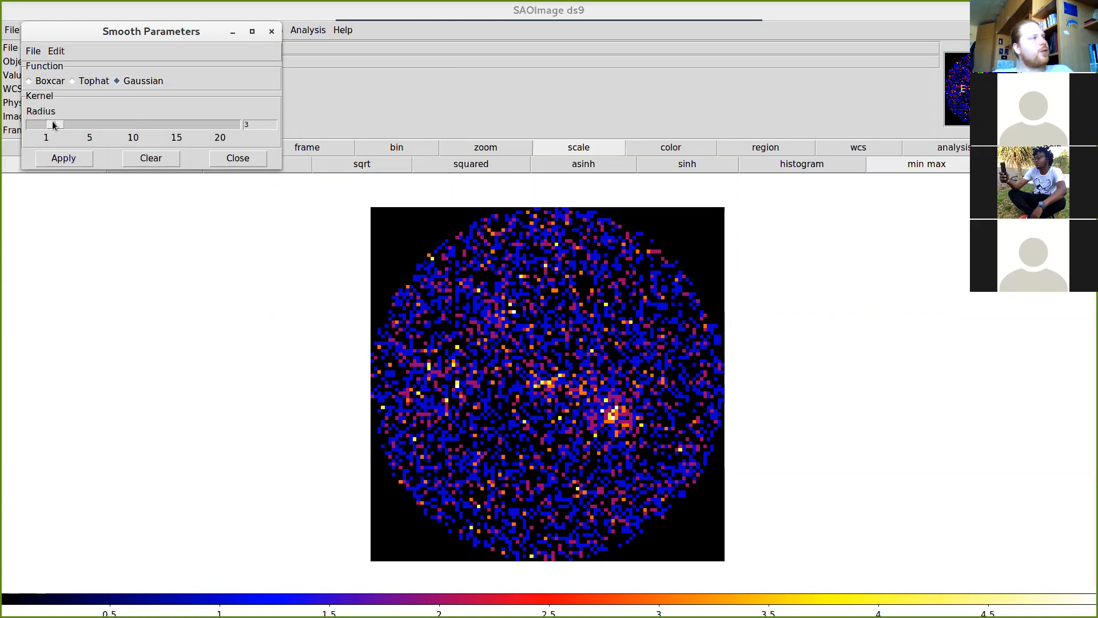
mouse_move(53, 125)
mouse_down()
mouse_move(150, 124)
mouse_move(63, 120)
mouse_up()
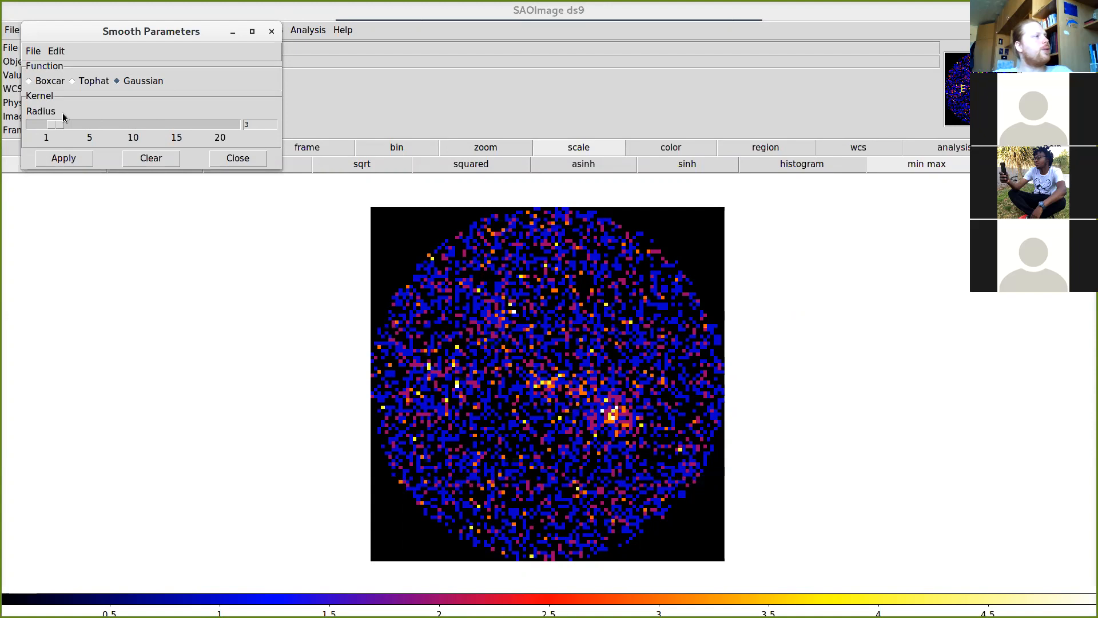
click(64, 158)
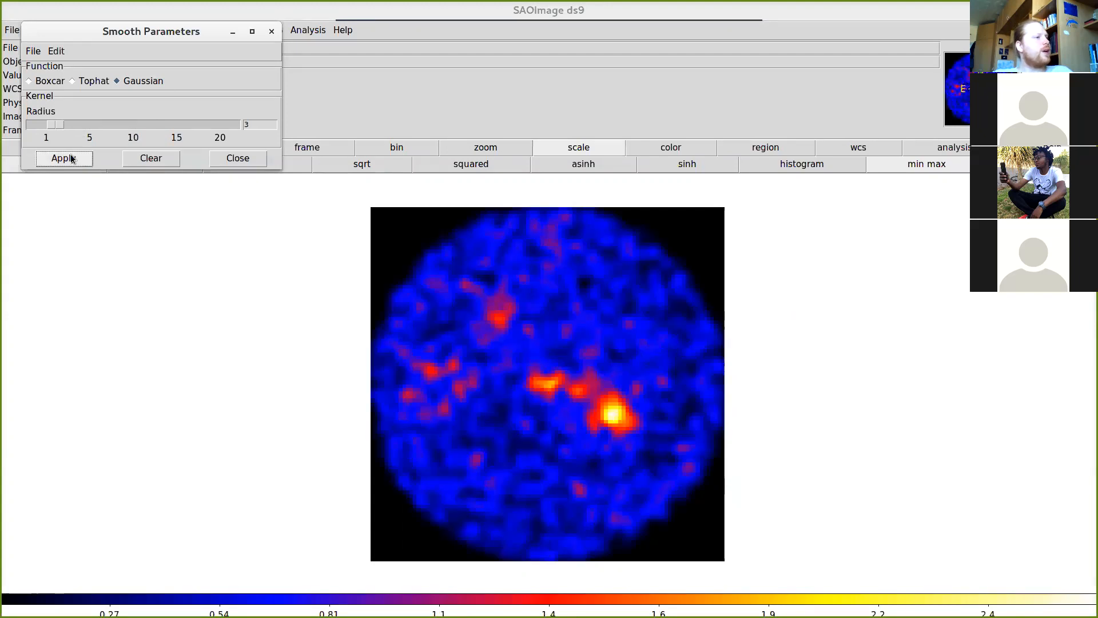
click(272, 31)
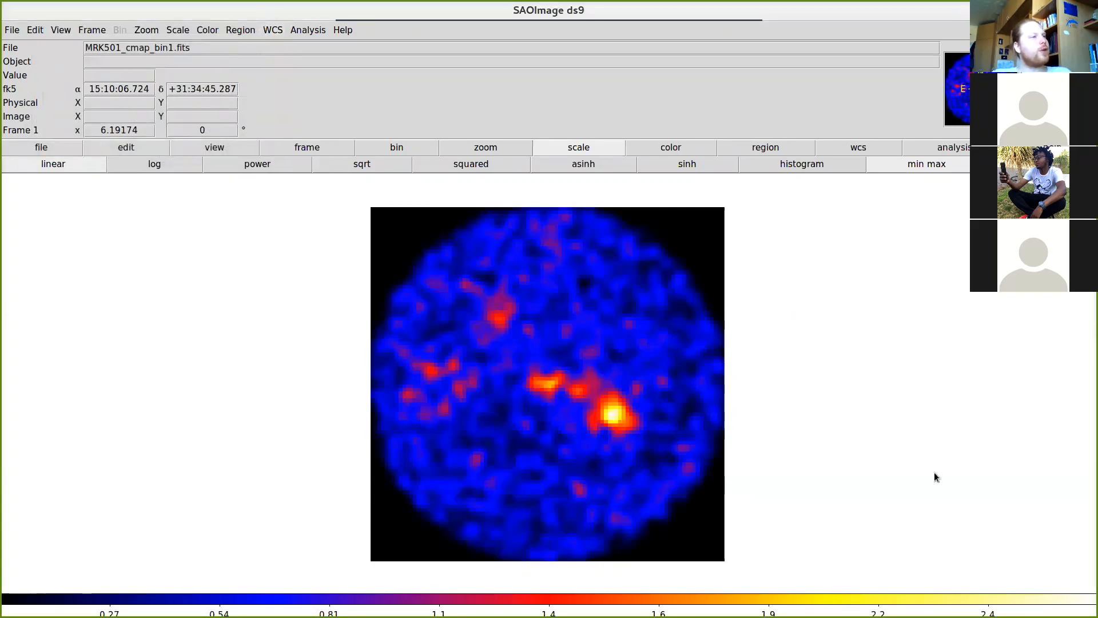
Step: Examine the bright sources near the centre of the smoothed counts map up close and in full view
scroll(560, 376, up, 8)
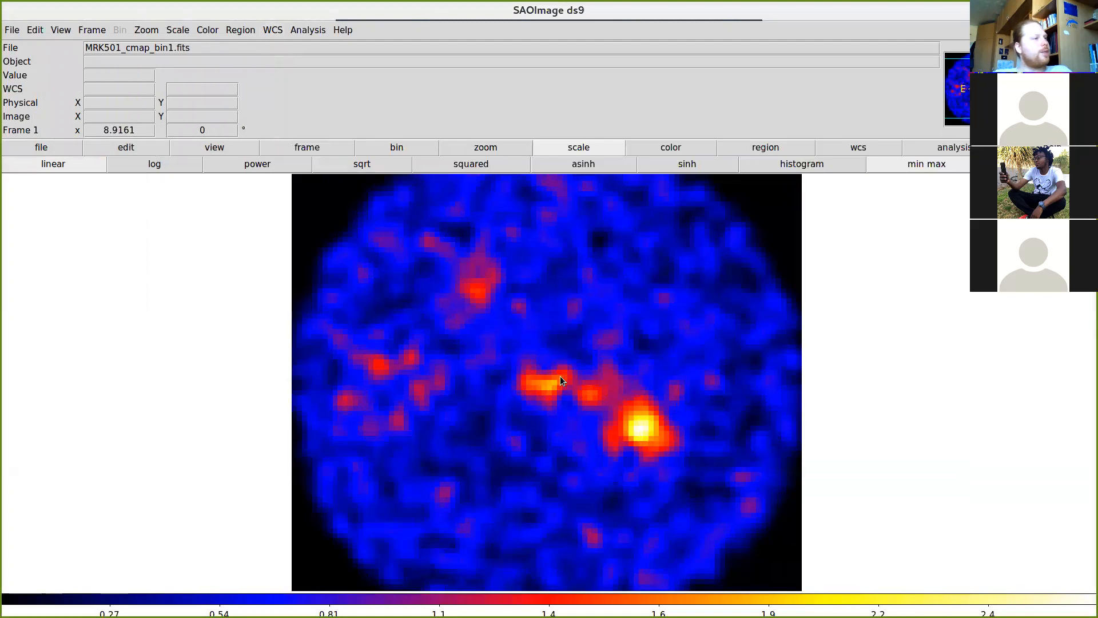
scroll(561, 381, up, 5)
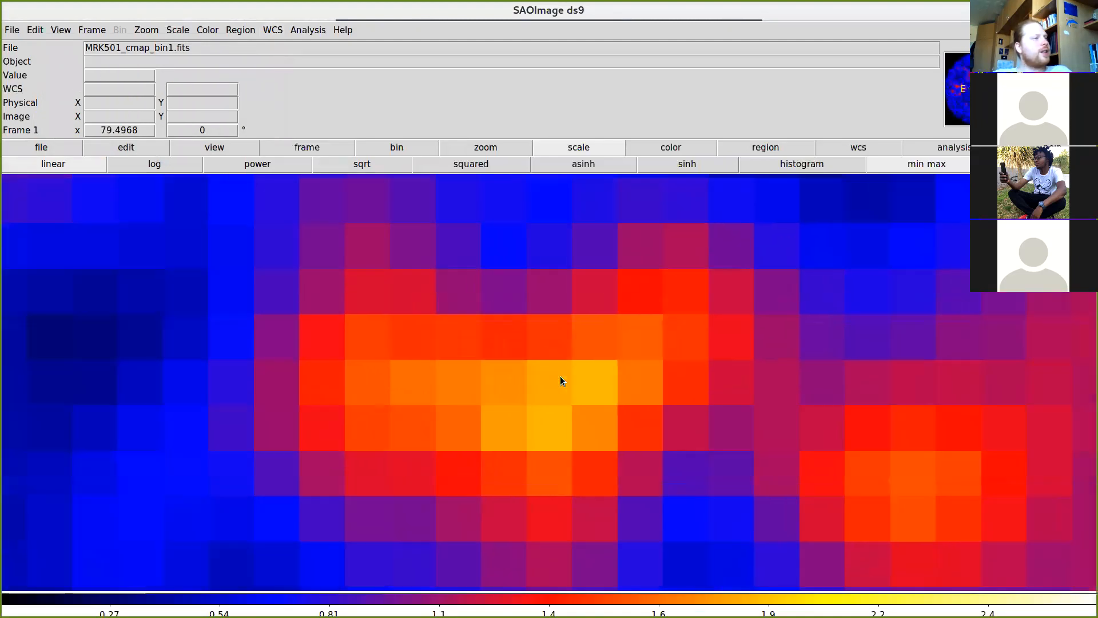
scroll(560, 380, down, 8)
scroll(560, 380, down, 5)
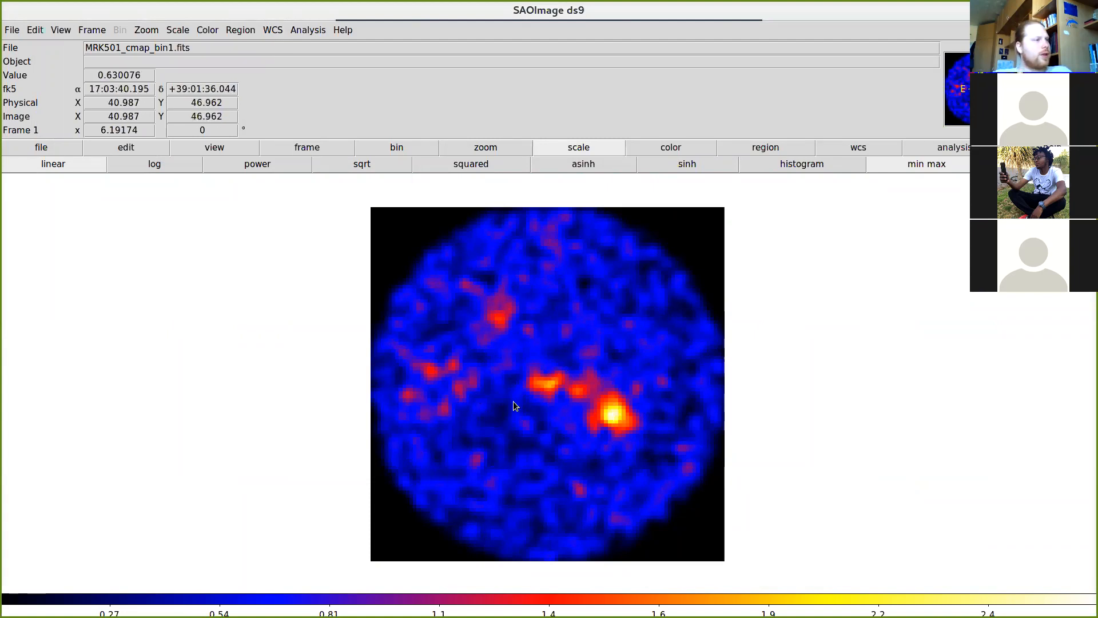
scroll(544, 369, down, 4)
scroll(544, 369, up, 9)
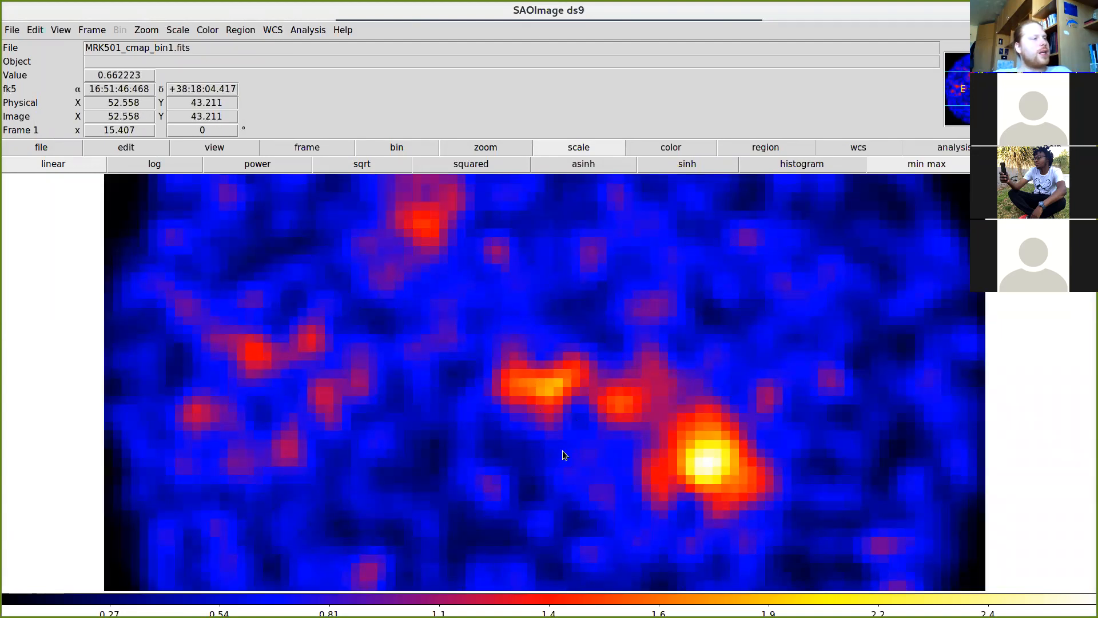
scroll(562, 452, up, 5)
scroll(561, 451, down, 9)
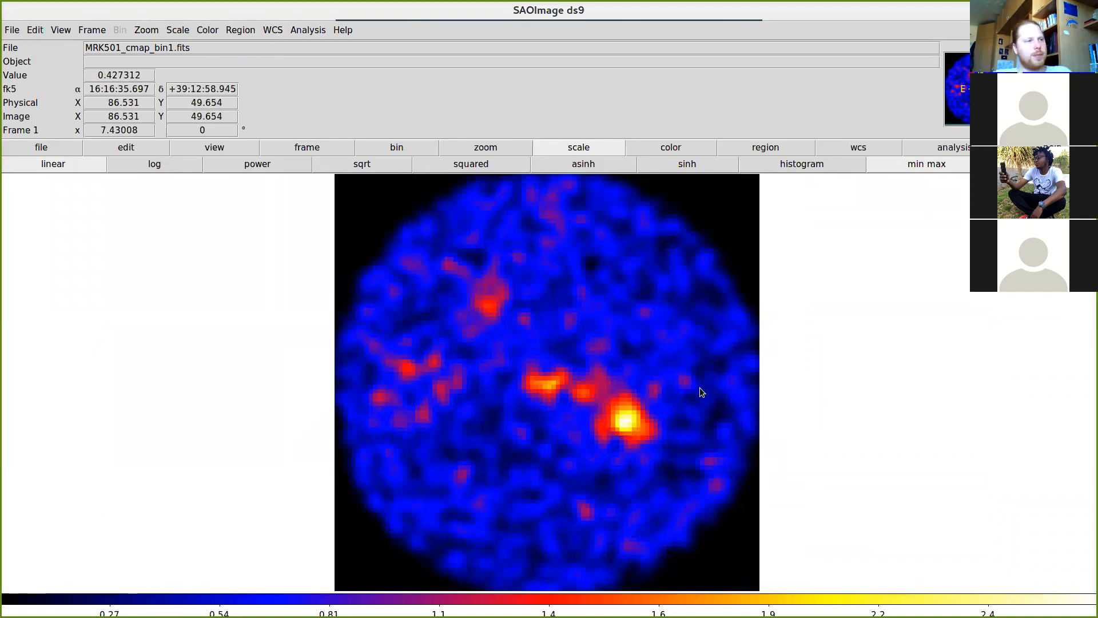
scroll(702, 393, up, 1)
scroll(702, 392, down, 2)
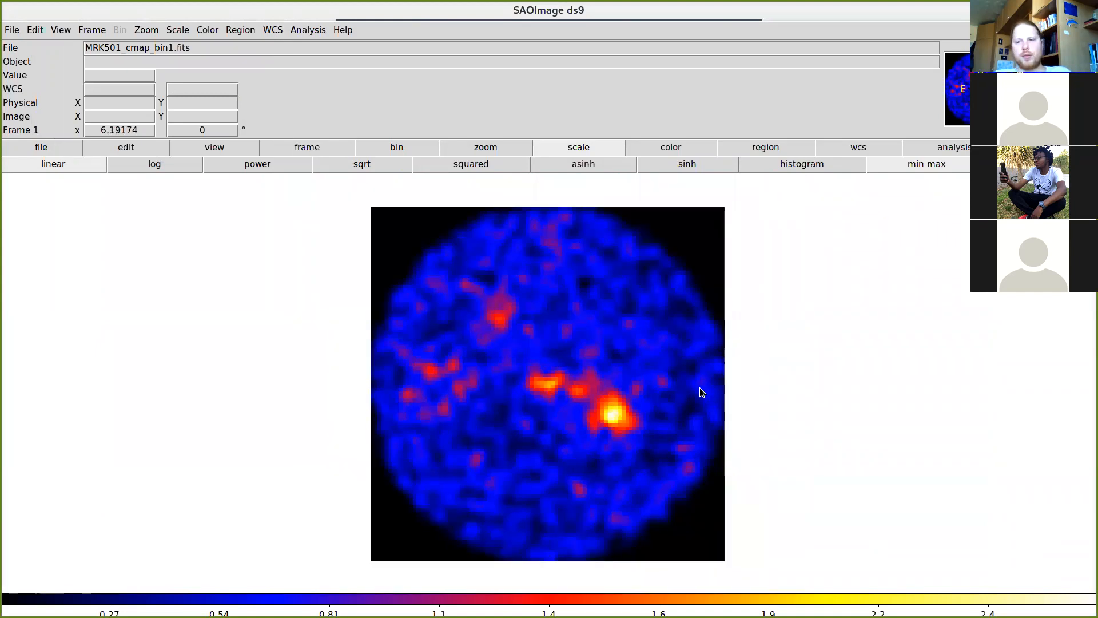
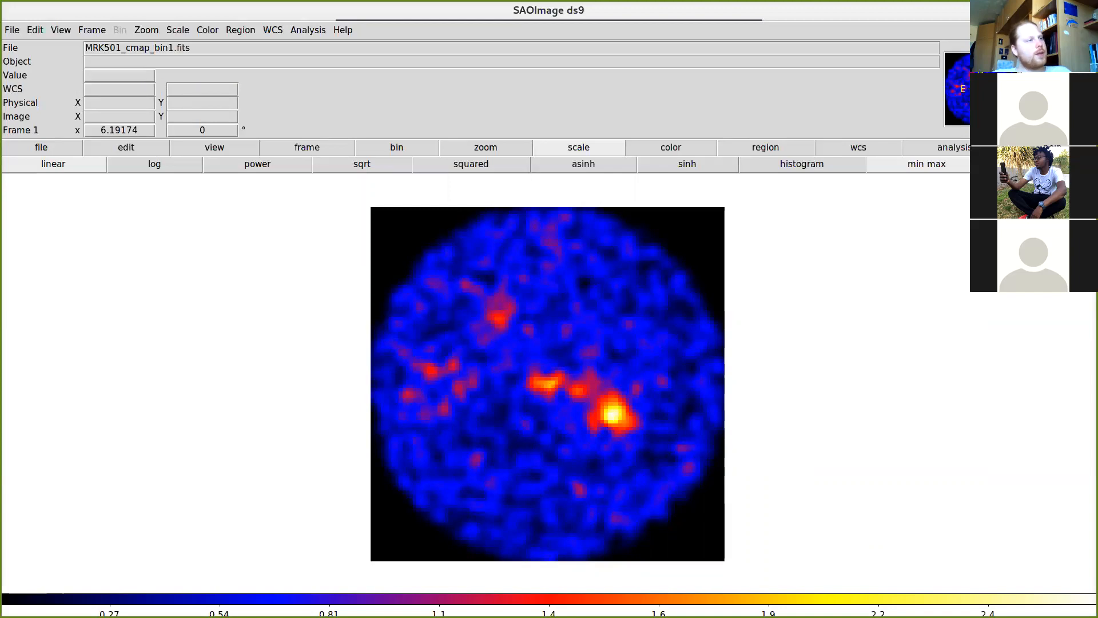
Step: Close the bin1 counts map and open MRK501_cmap_bin2.fits in ds9 from the terminal, filling the screen with its window
click(1086, 11)
key(Return)
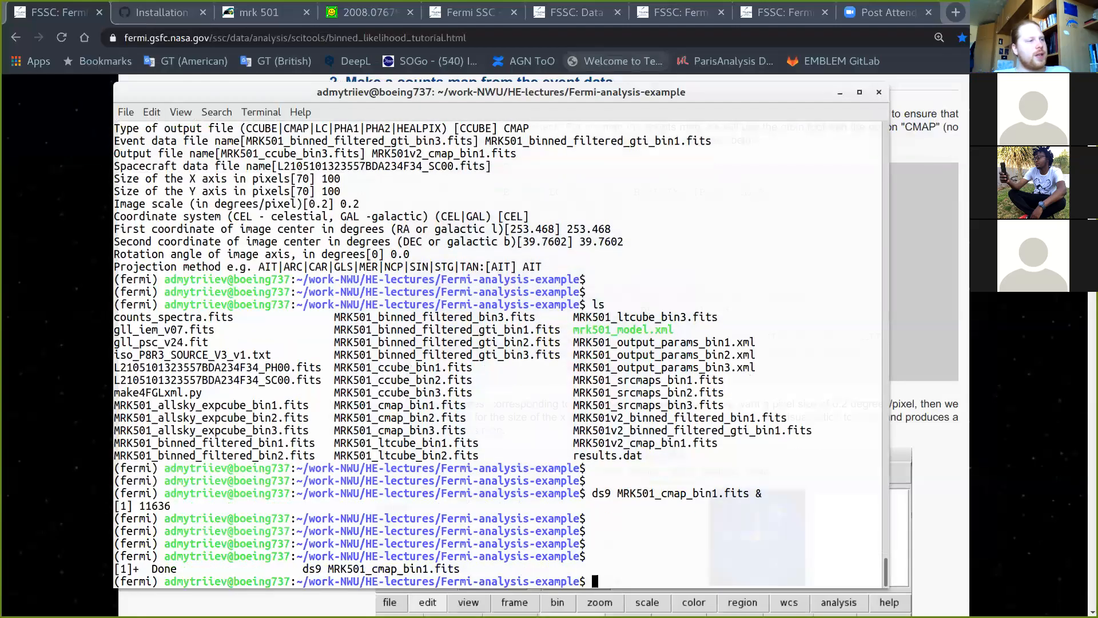
key(Up)
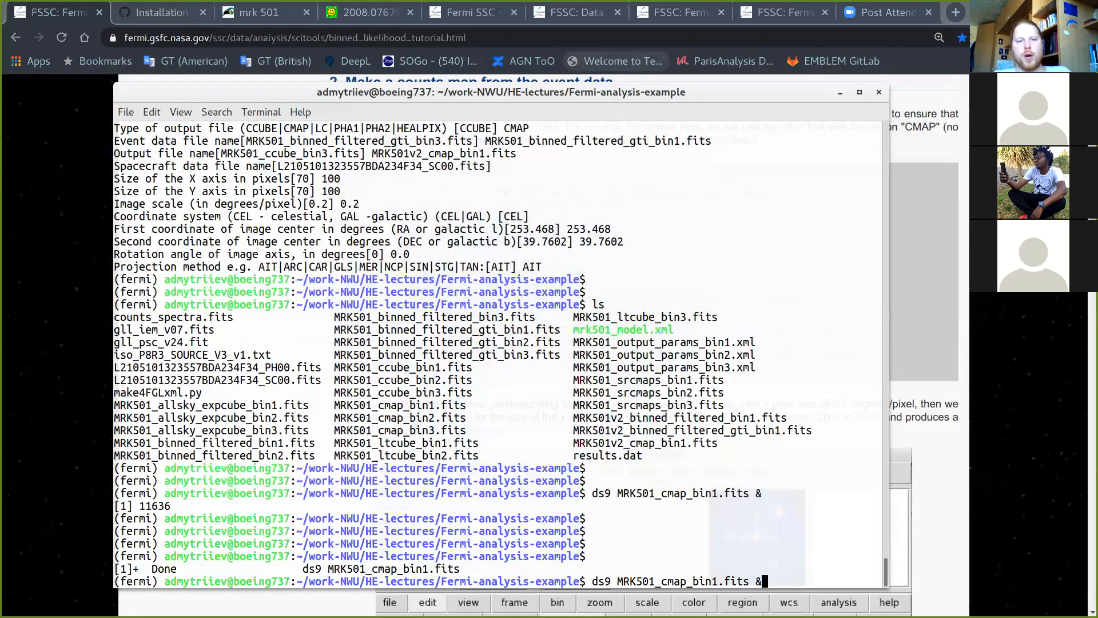
key(Left)
key(Left)
key(Left)
key(Left)
key(Left)
key(Left)
key(Left)
key(BackSpace)
text(2)
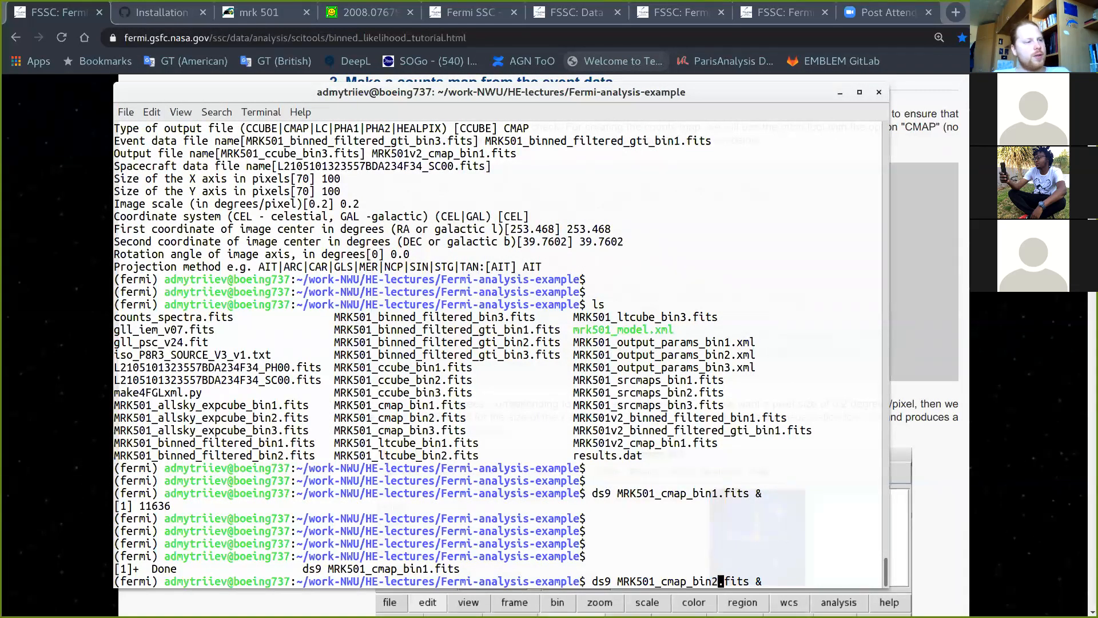
key(Return)
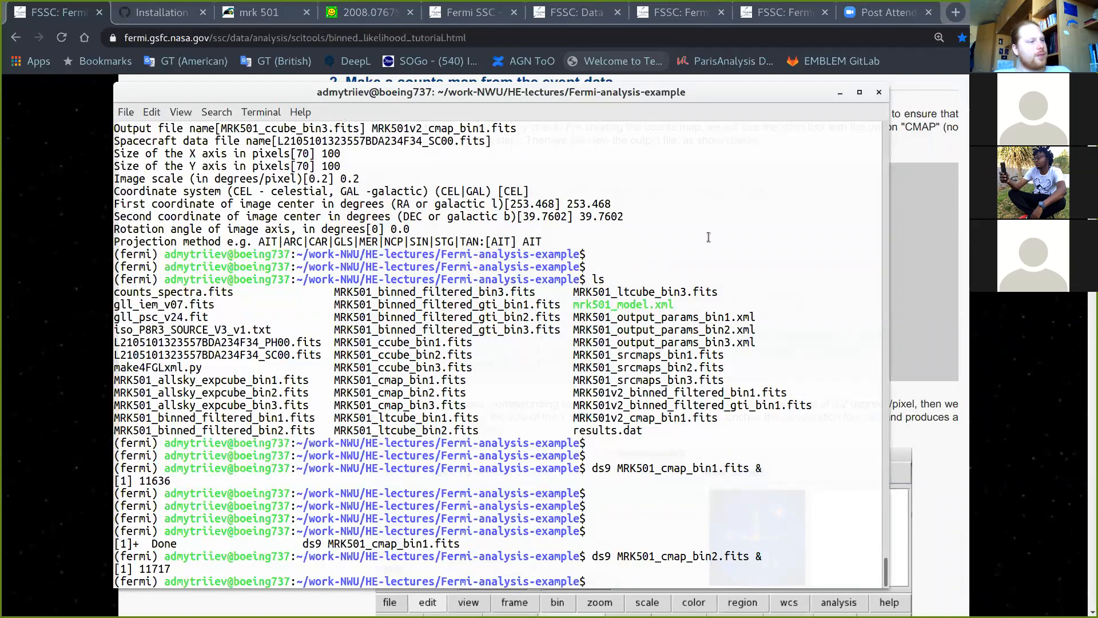
double_click(484, 34)
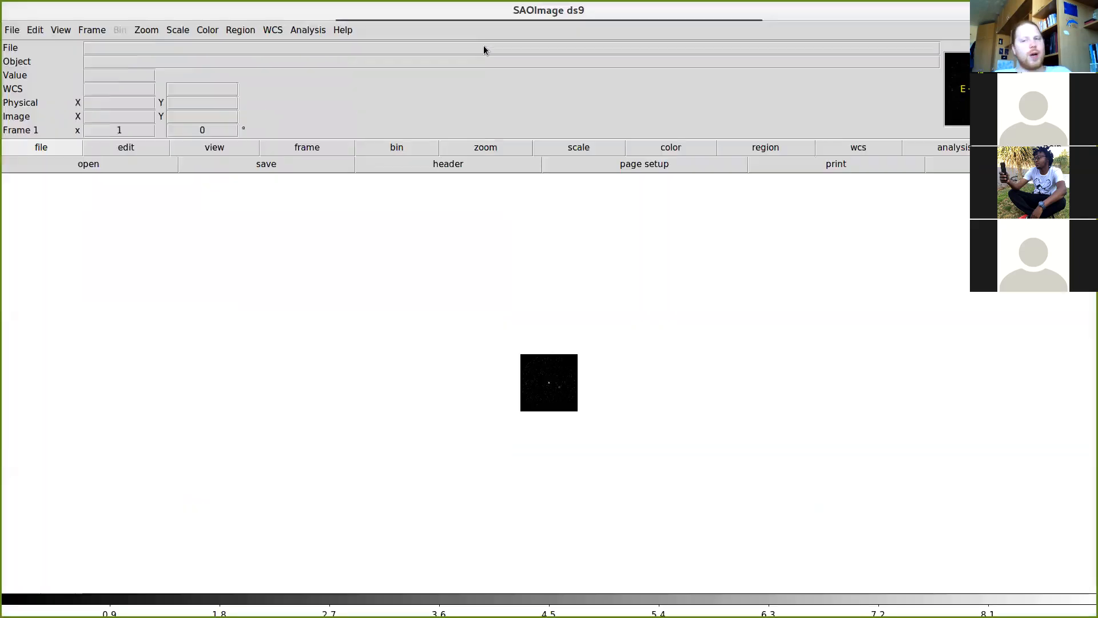
Step: Enlarge the bin2 counts map and display it with the b colour map and sqrt scale
scroll(609, 377, up, 9)
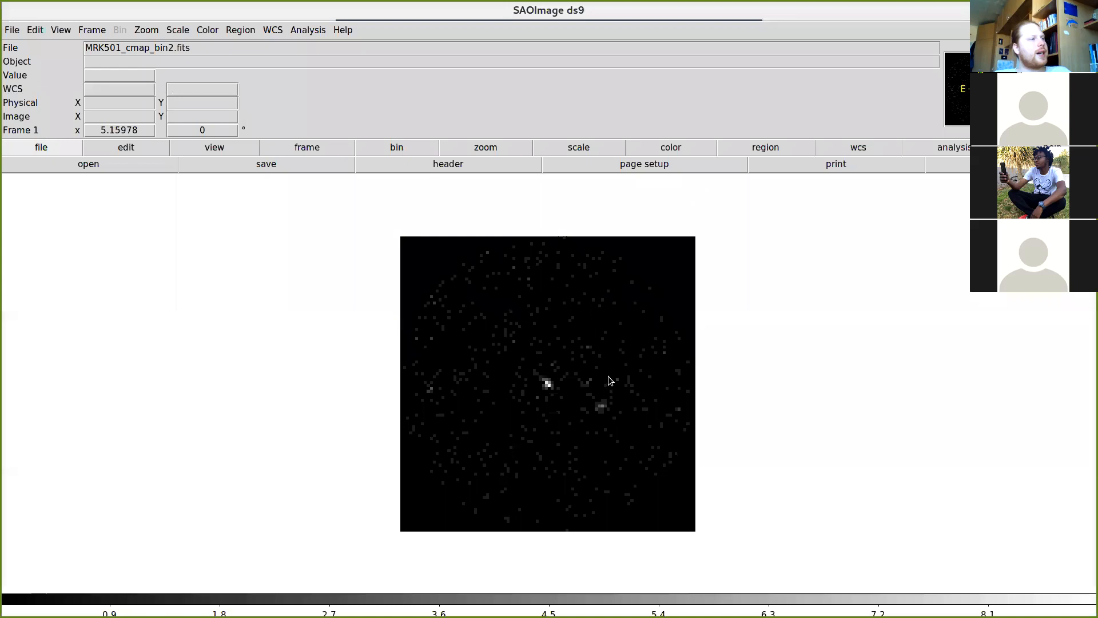
scroll(610, 380, up, 1)
click(671, 147)
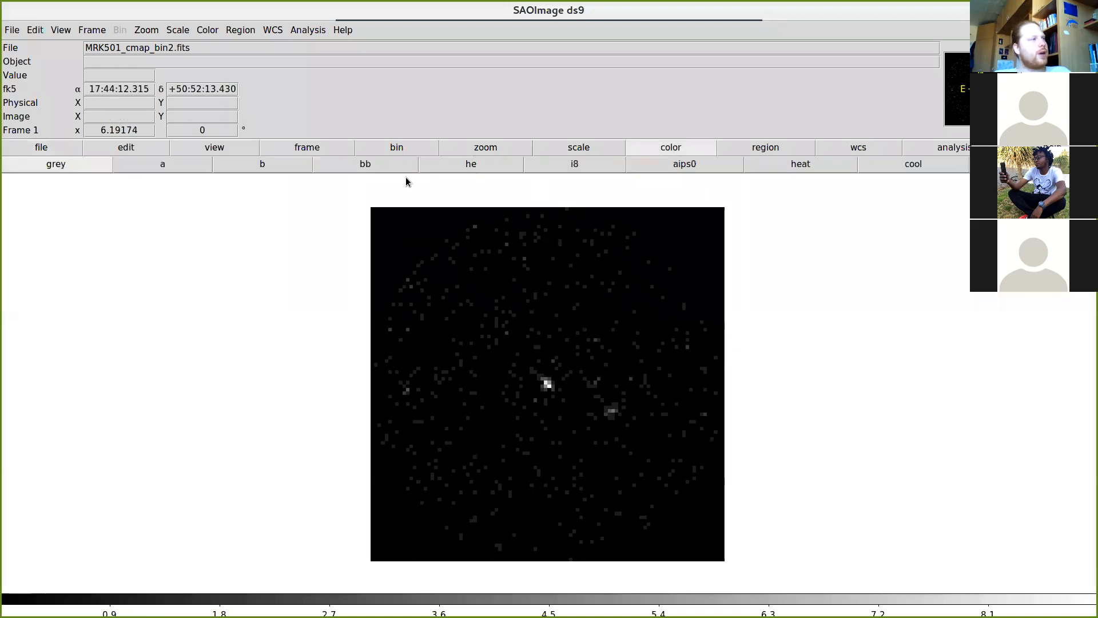
click(281, 169)
click(555, 144)
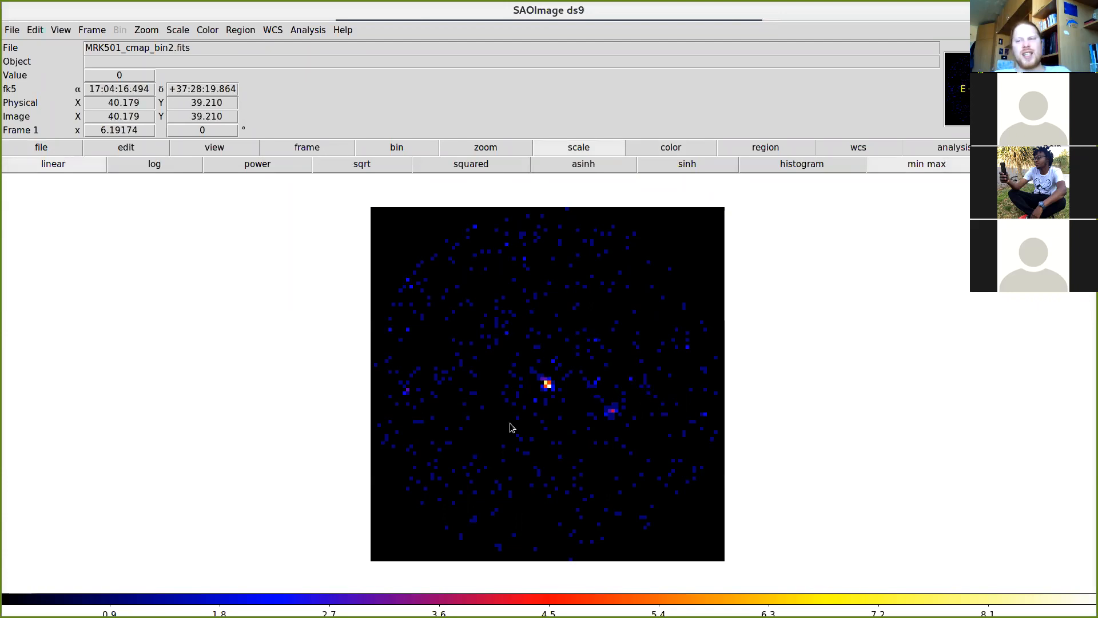
click(362, 165)
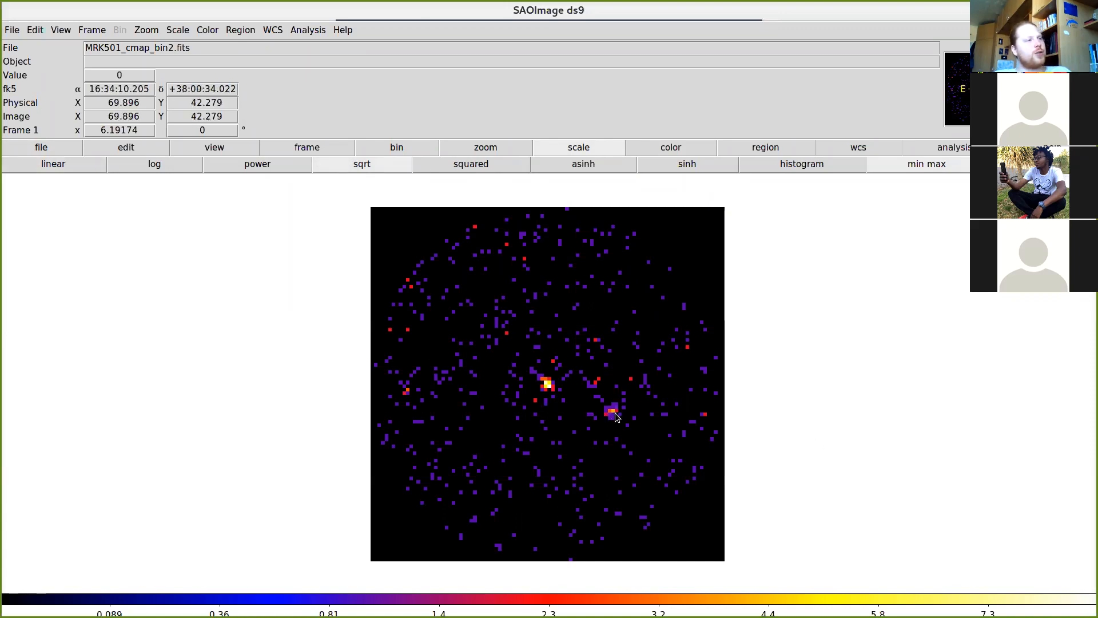
Step: Apply smoothing to the bin2 counts map and close the smoothing parameters
click(292, 31)
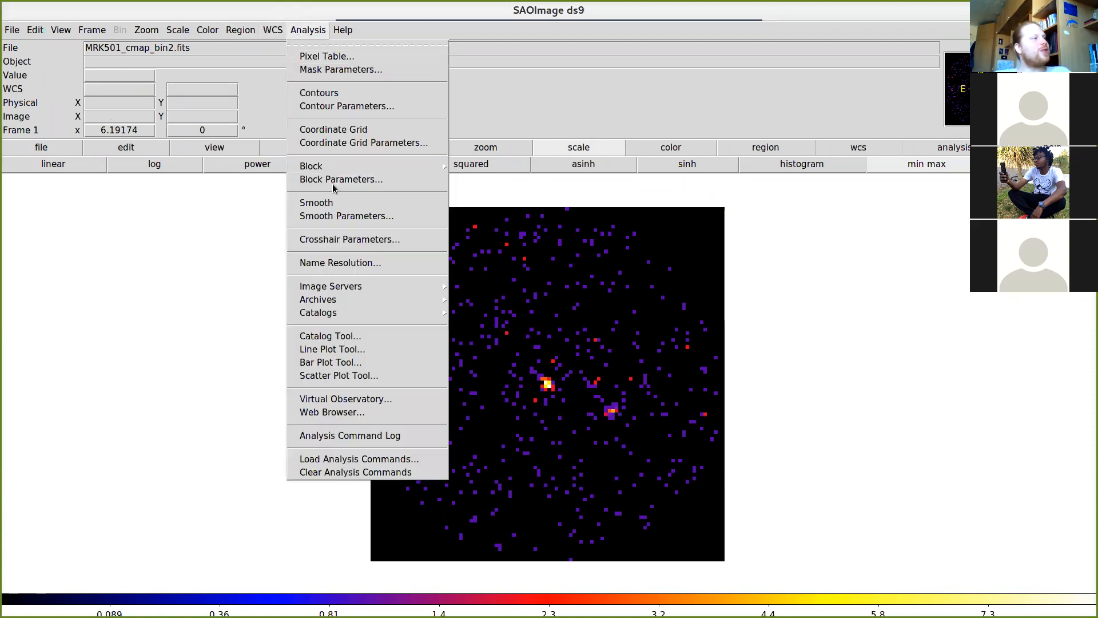
click(343, 215)
click(80, 165)
click(278, 38)
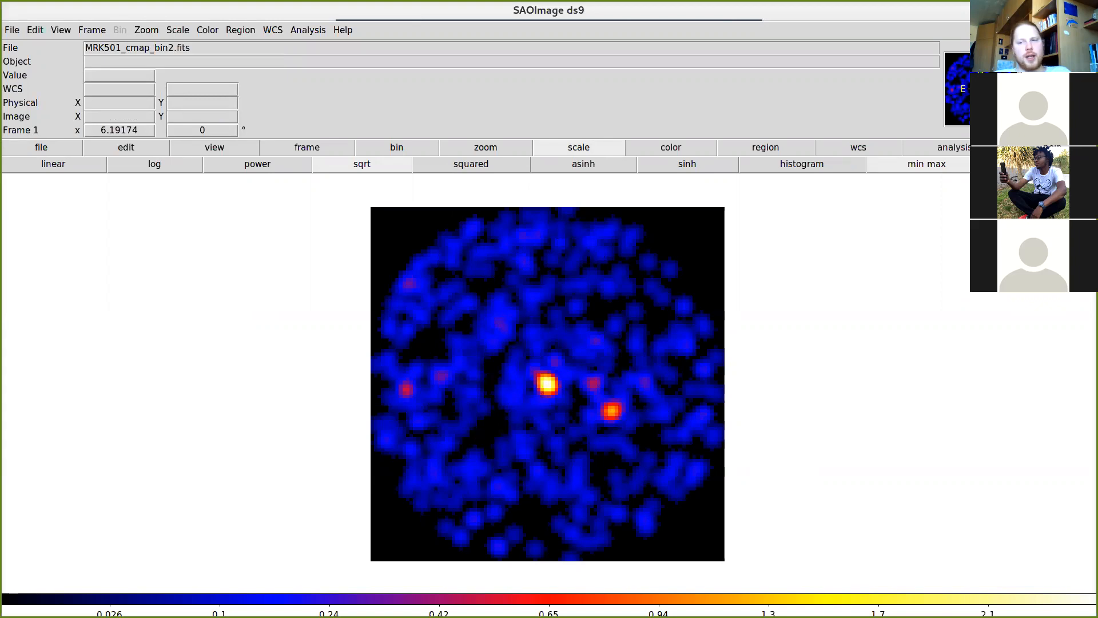
Step: Close the bin2 counts map and open MRK501_cmap_bin3.fits in ds9 from the terminal, filling the screen with its window
click(1088, 10)
key(Return)
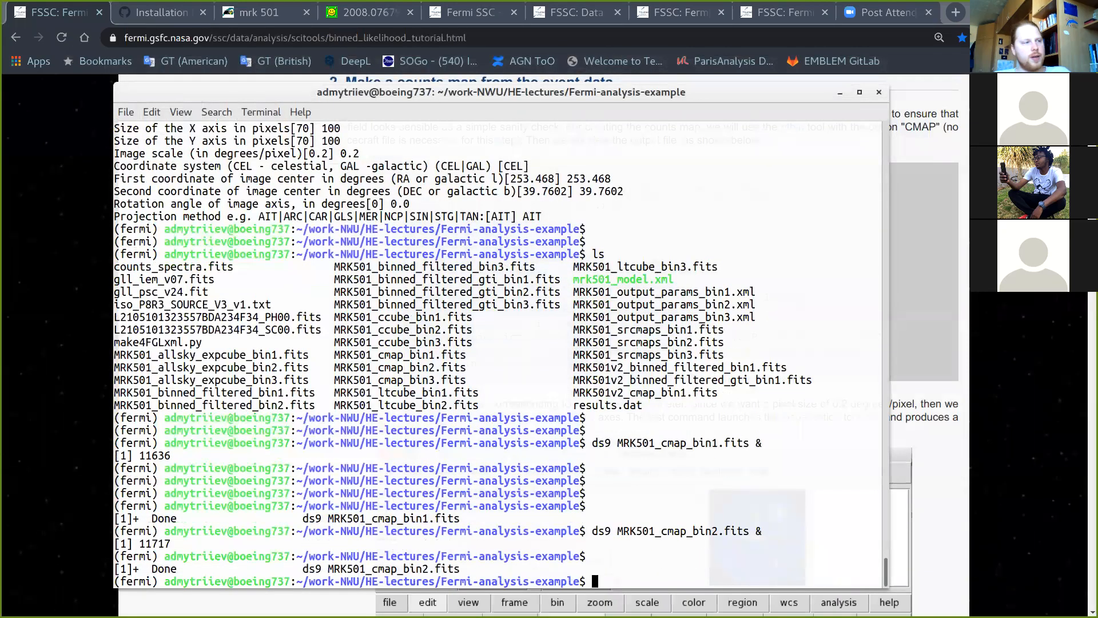
key(Return)
key(Up)
key(Left)
key(Left)
key(Left)
key(Left)
key(Left)
key(Left)
key(Left)
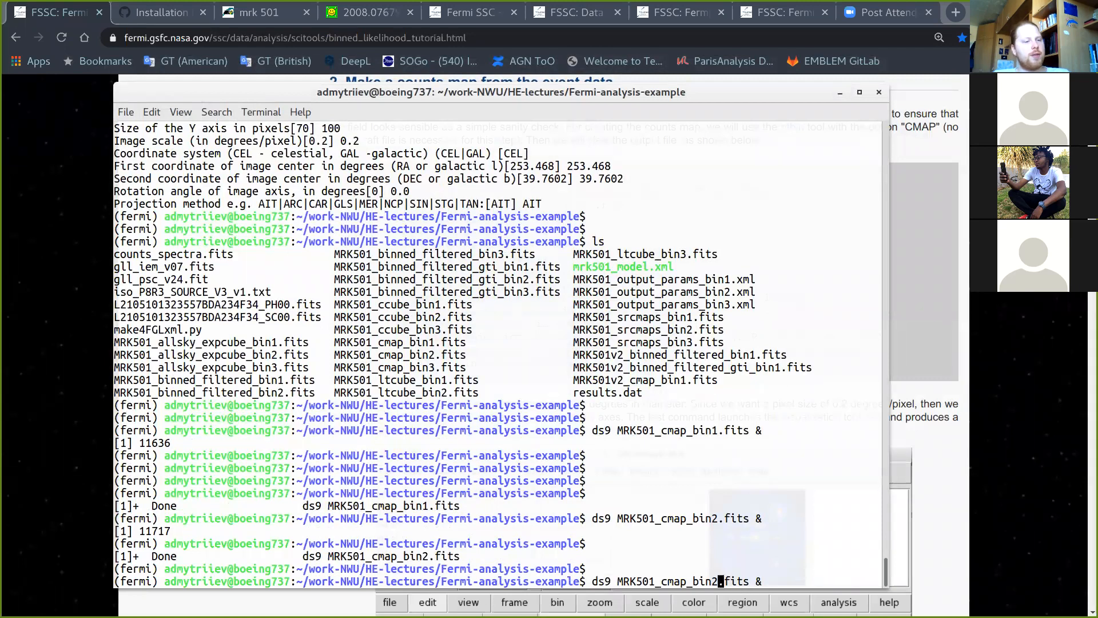
key(Right)
key(Right)
key(Right)
key(Right)
key(Right)
key(Right)
key(Right)
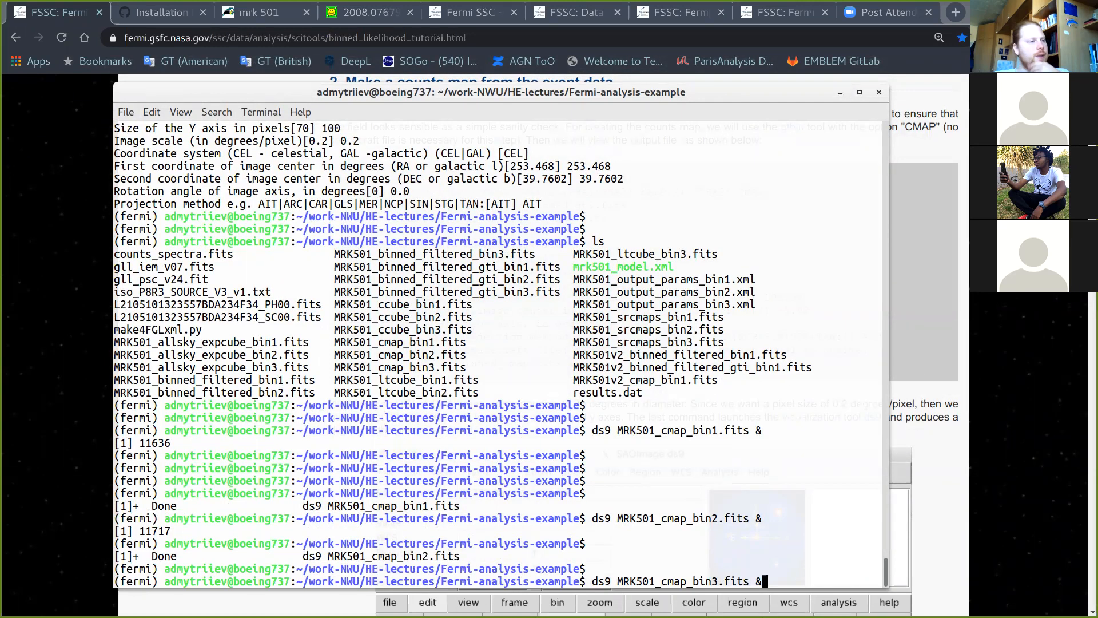
key(Return)
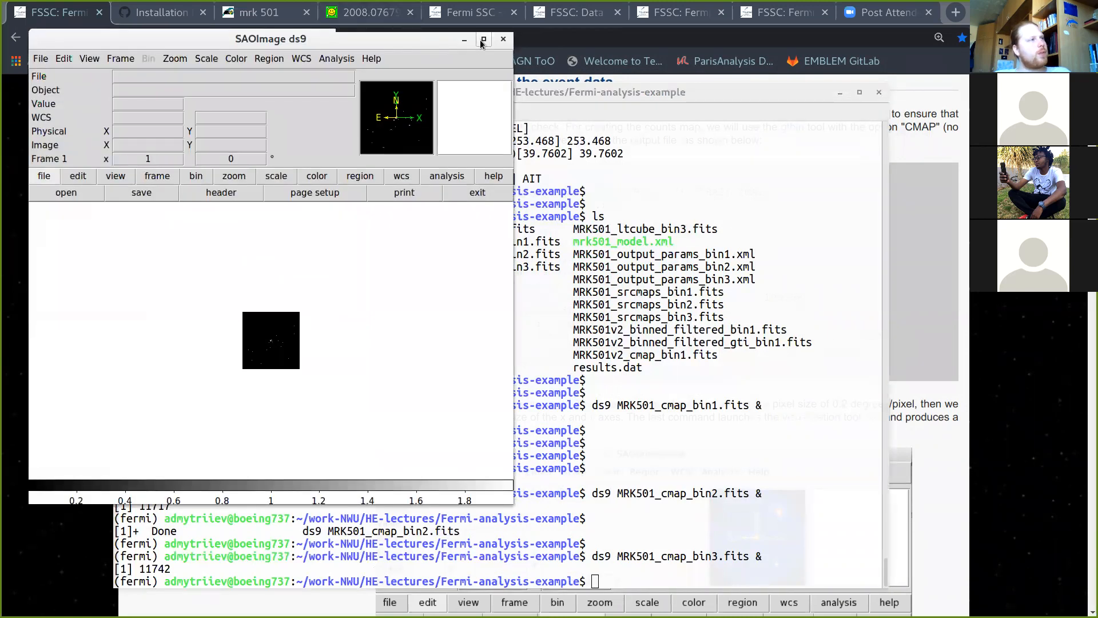
click(482, 40)
Step: Enlarge the bin3 counts map and display it with the b colour map and sqrt scale
scroll(509, 279, up, 10)
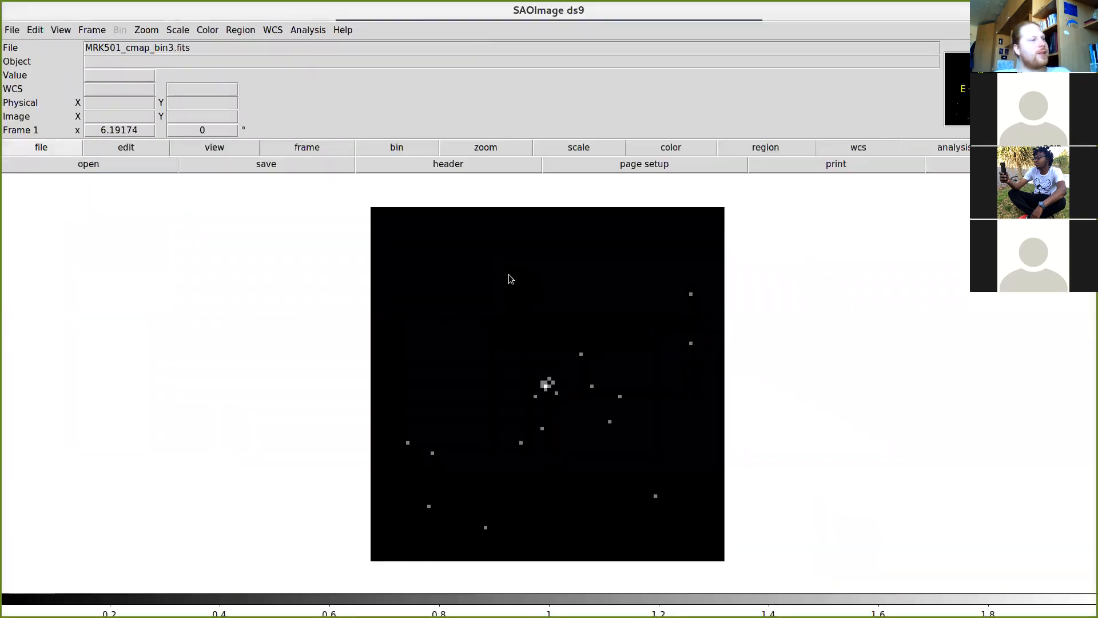
click(667, 146)
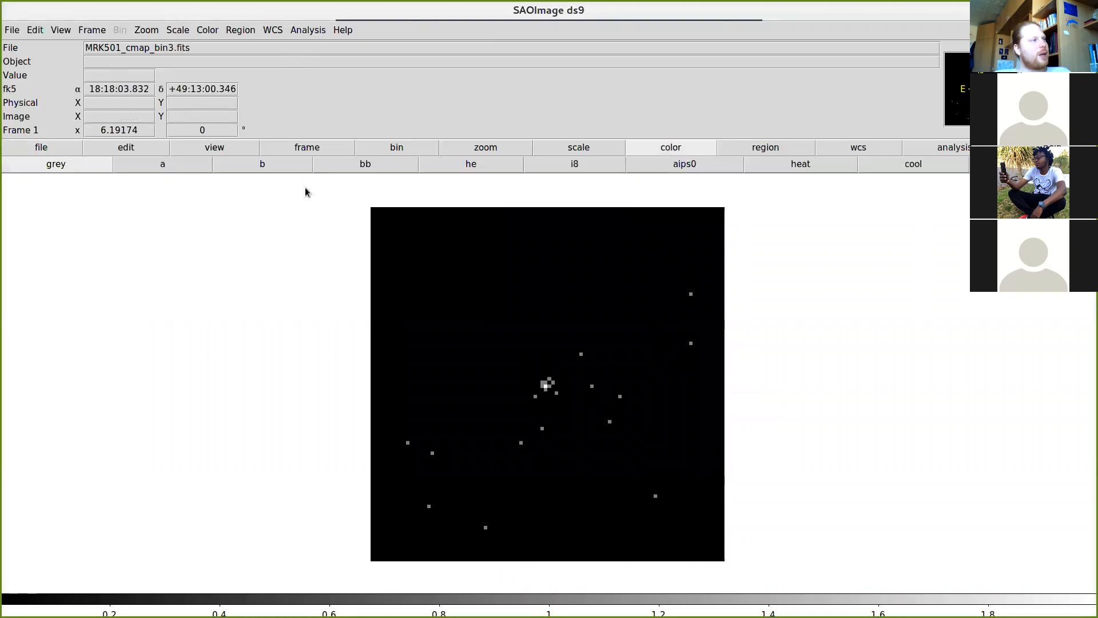
click(286, 166)
click(580, 148)
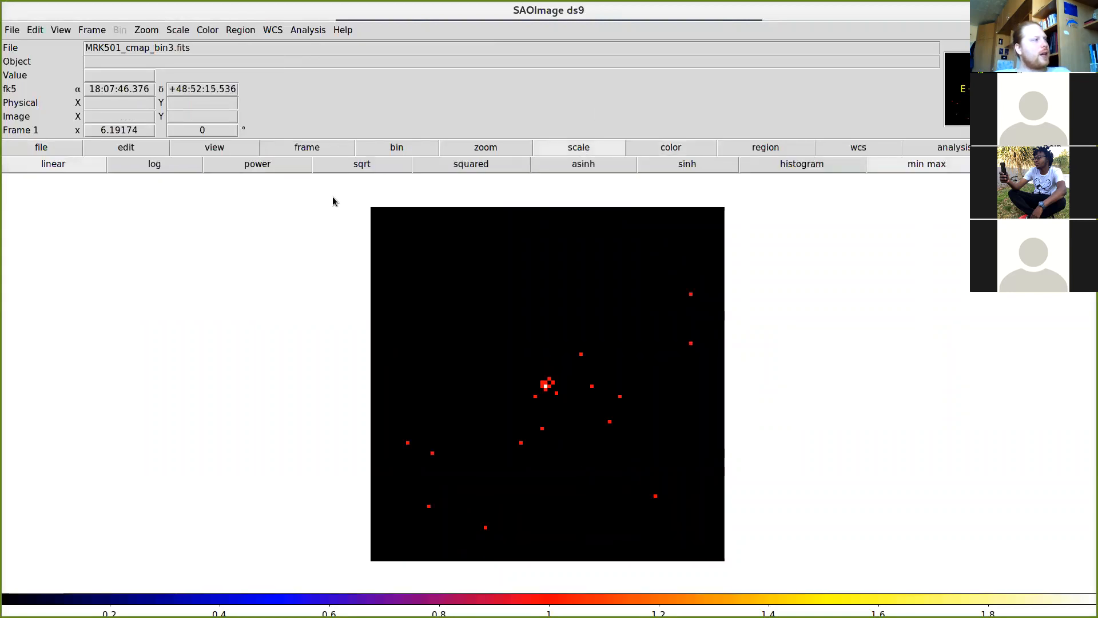
click(353, 165)
Step: Smooth the bin3 counts map with a Gaussian kernel of radius 5 and close the smoothing parameters
click(298, 30)
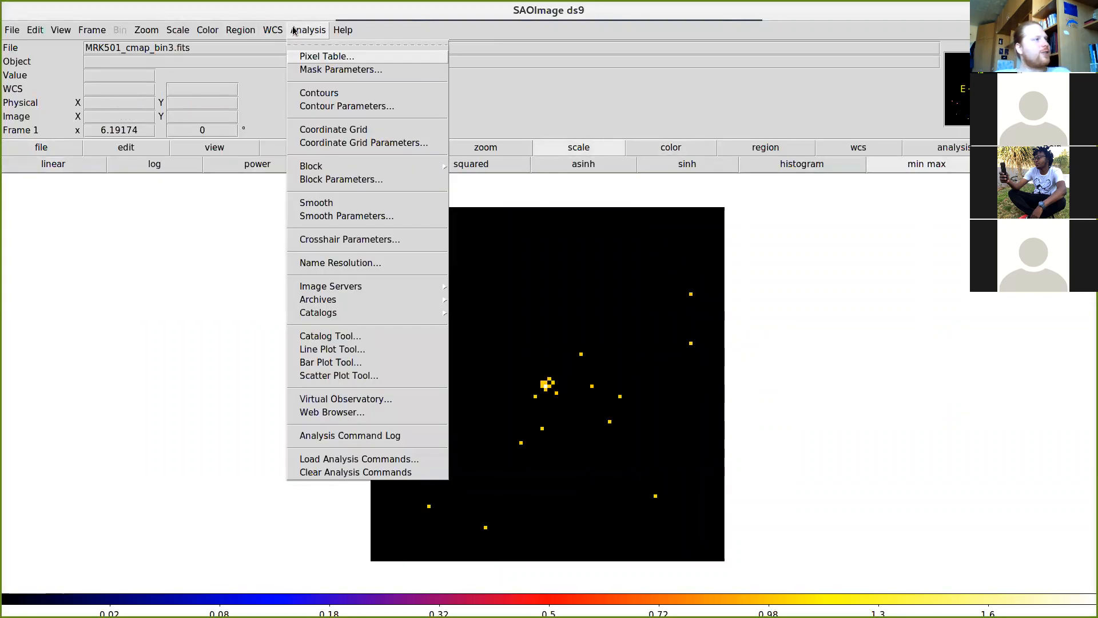
click(346, 215)
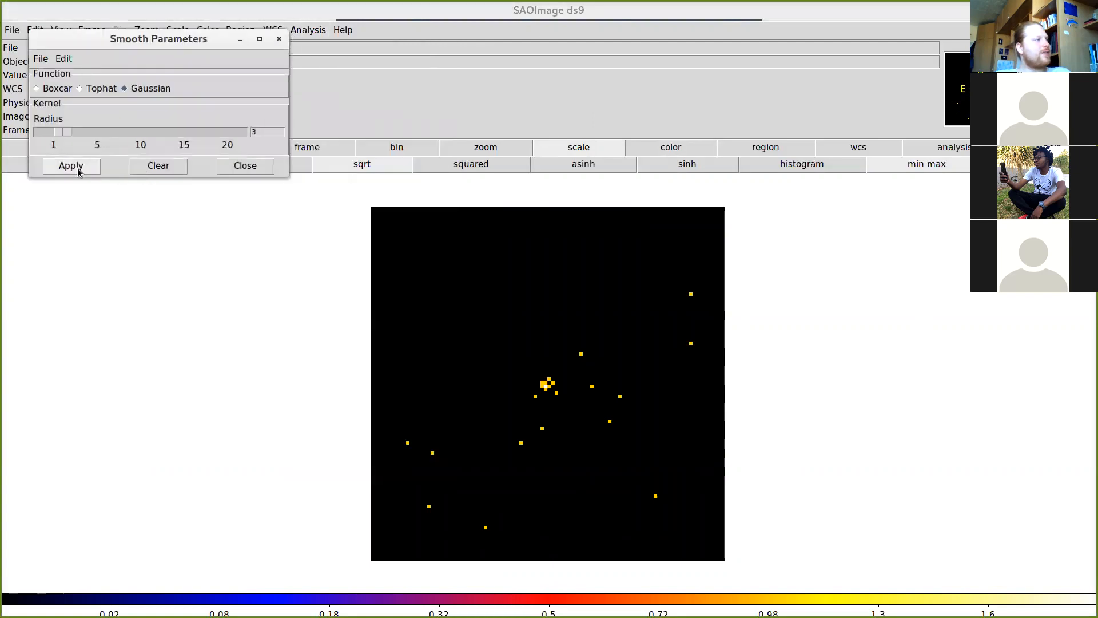
mouse_move(63, 137)
mouse_down()
mouse_move(50, 137)
mouse_move(74, 138)
mouse_up()
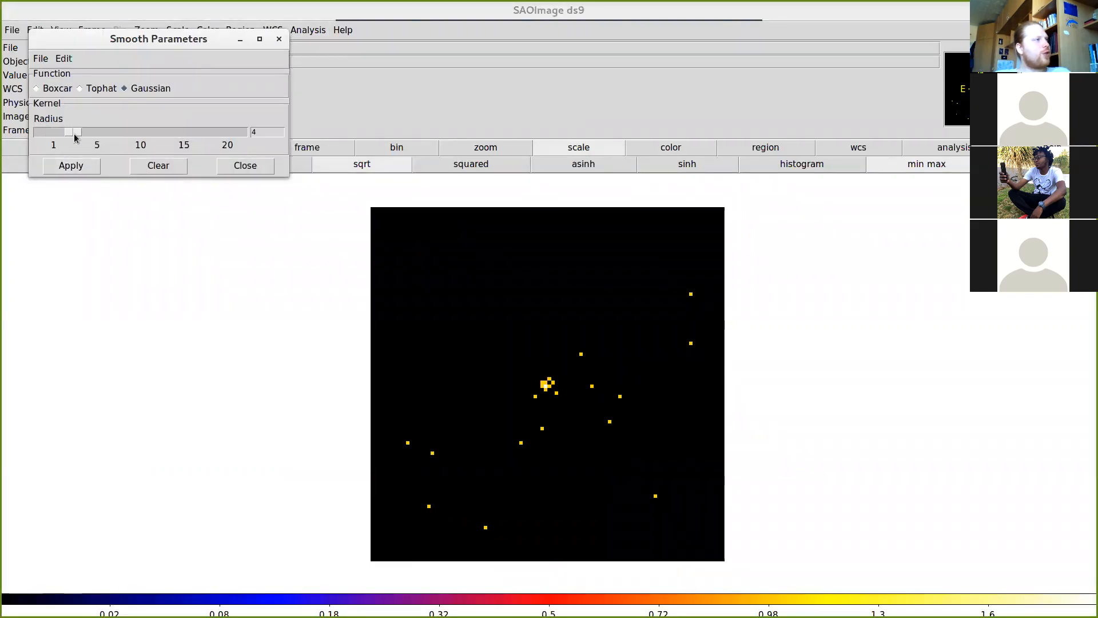
click(73, 166)
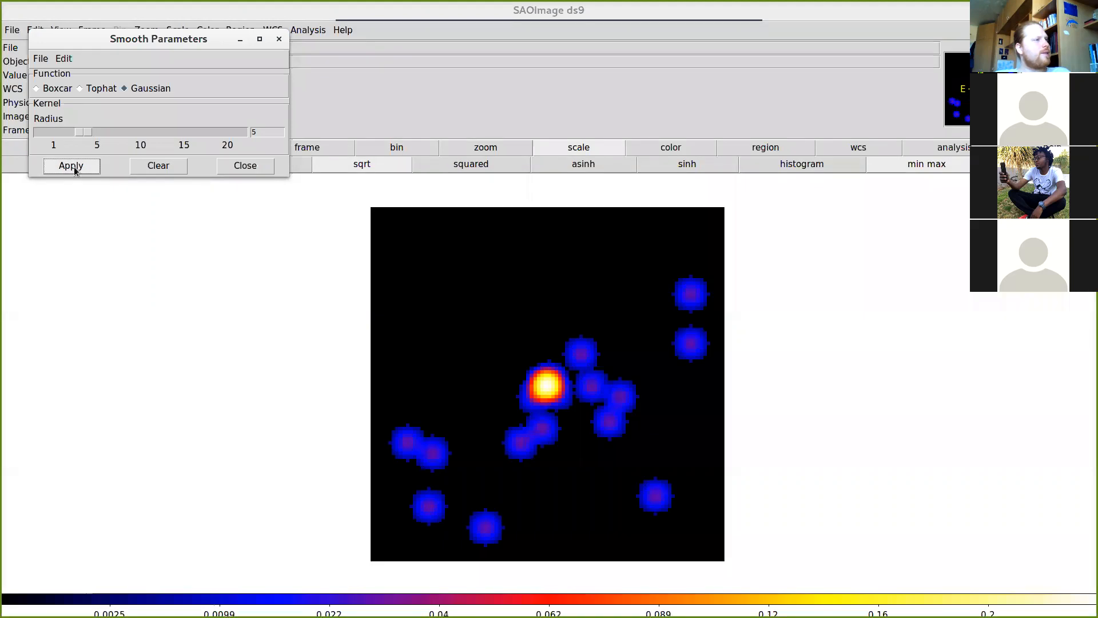
click(279, 39)
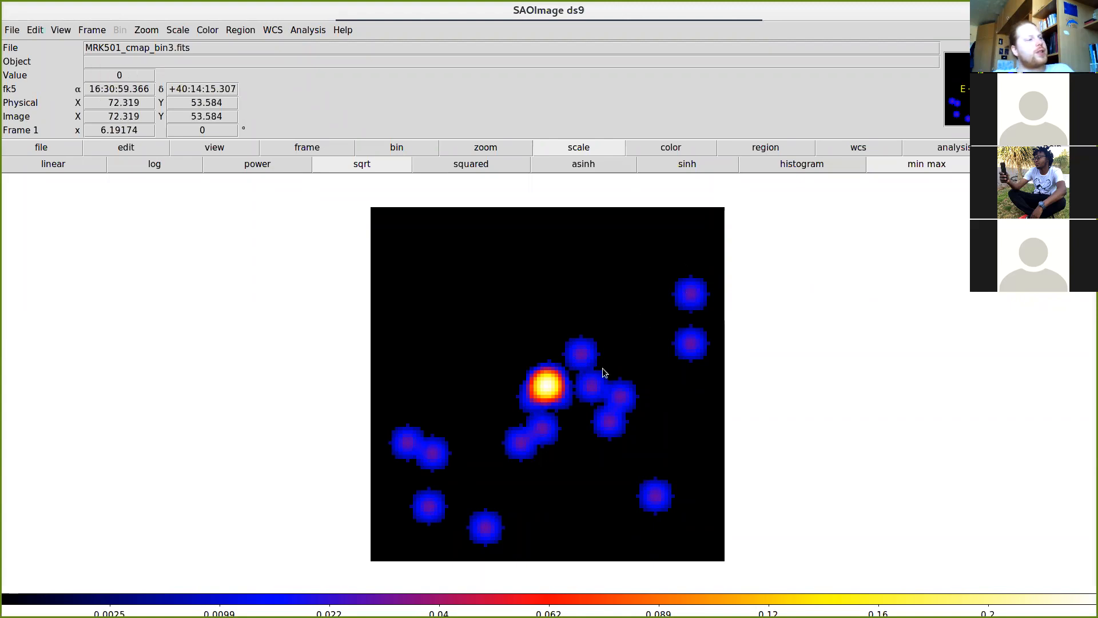
Step: Examine the bright central source of the smoothed bin3 counts map up close and in full view
scroll(523, 385, up, 6)
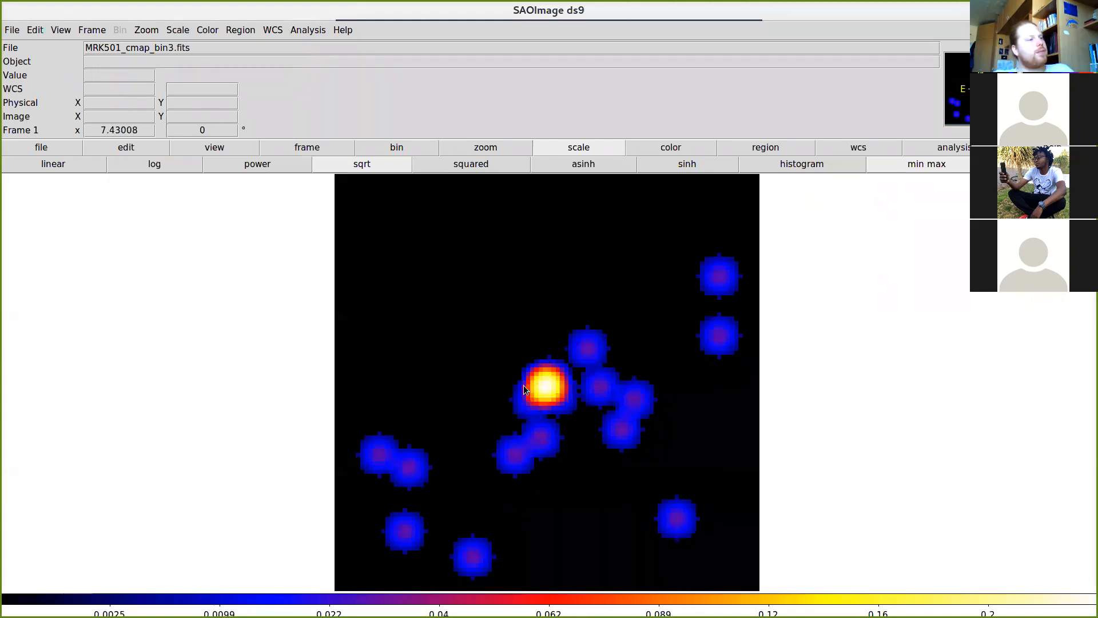
scroll(547, 379, up, 4)
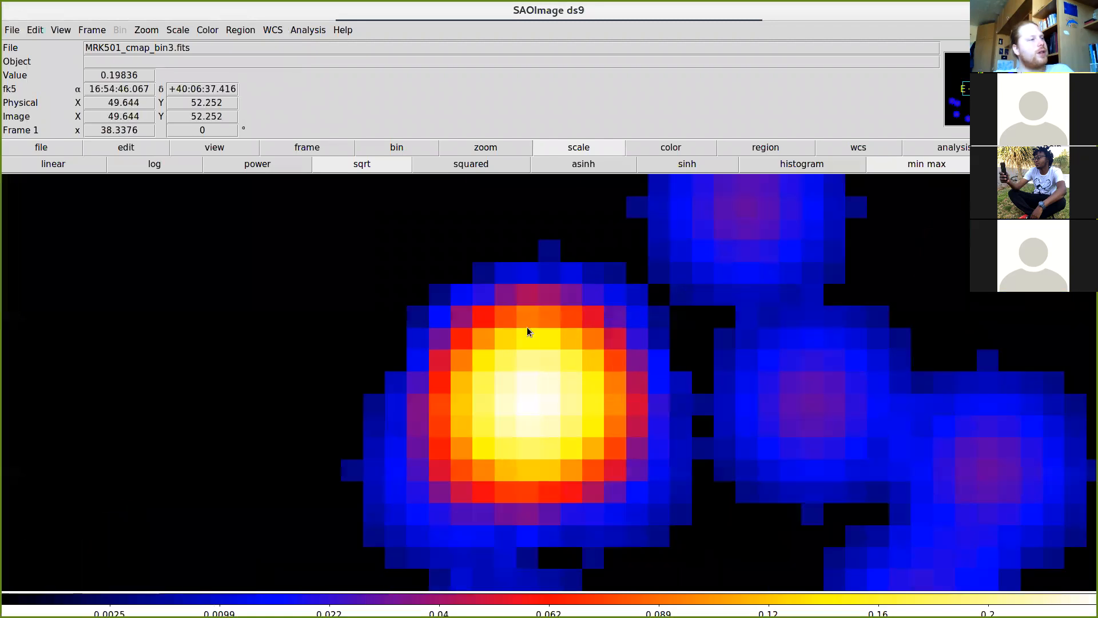
scroll(569, 420, down, 10)
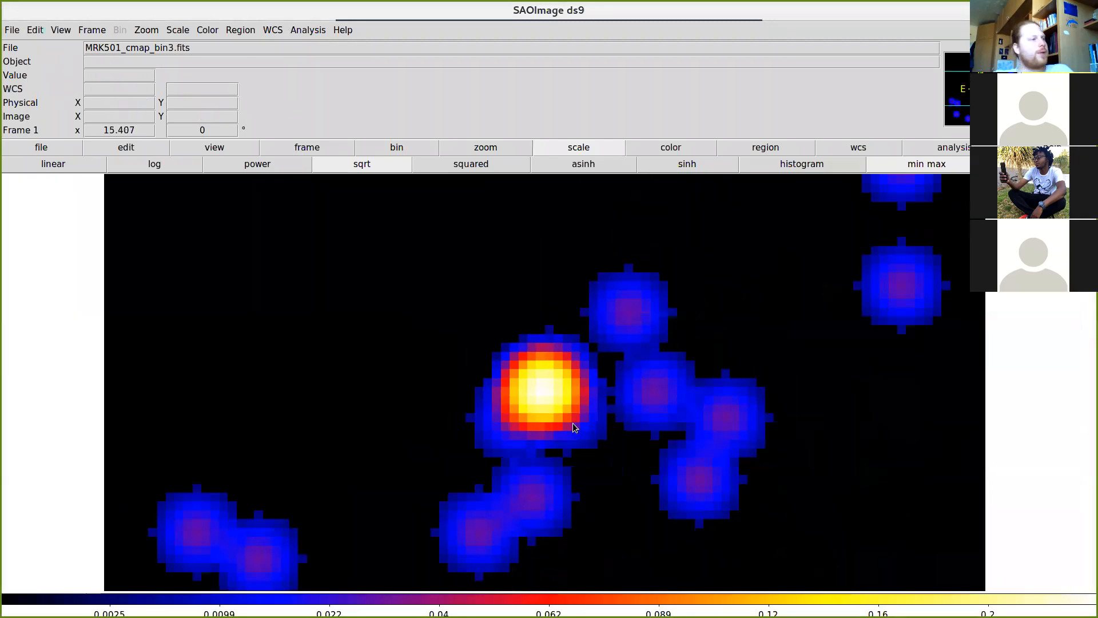
scroll(573, 423, up, 1)
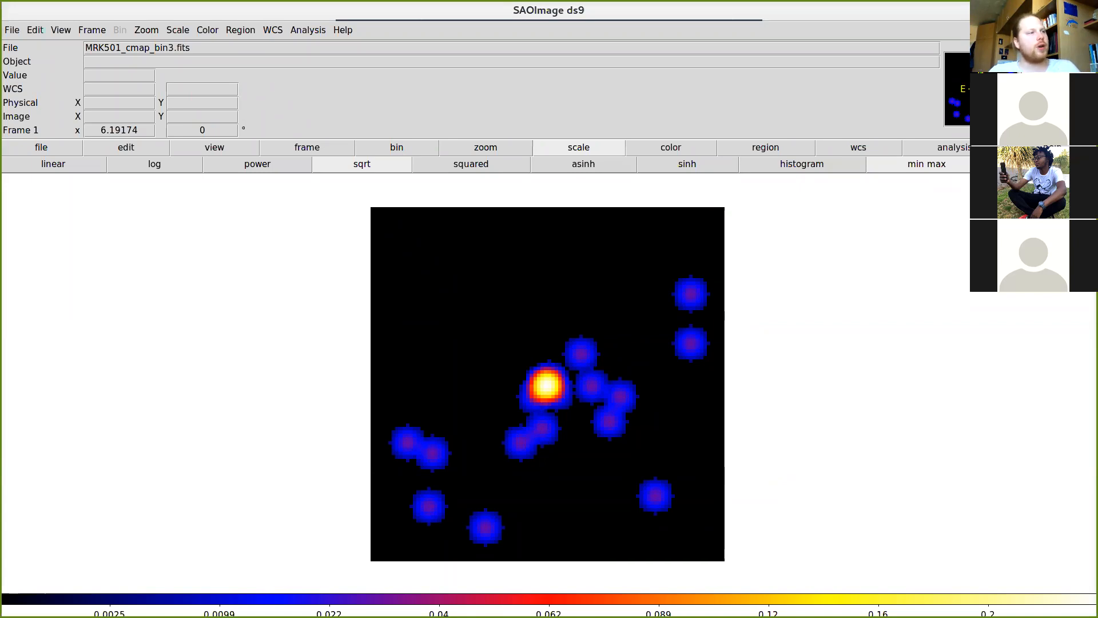
Step: Close the bin3 counts map in ds9 and return to an empty terminal prompt
click(1086, 10)
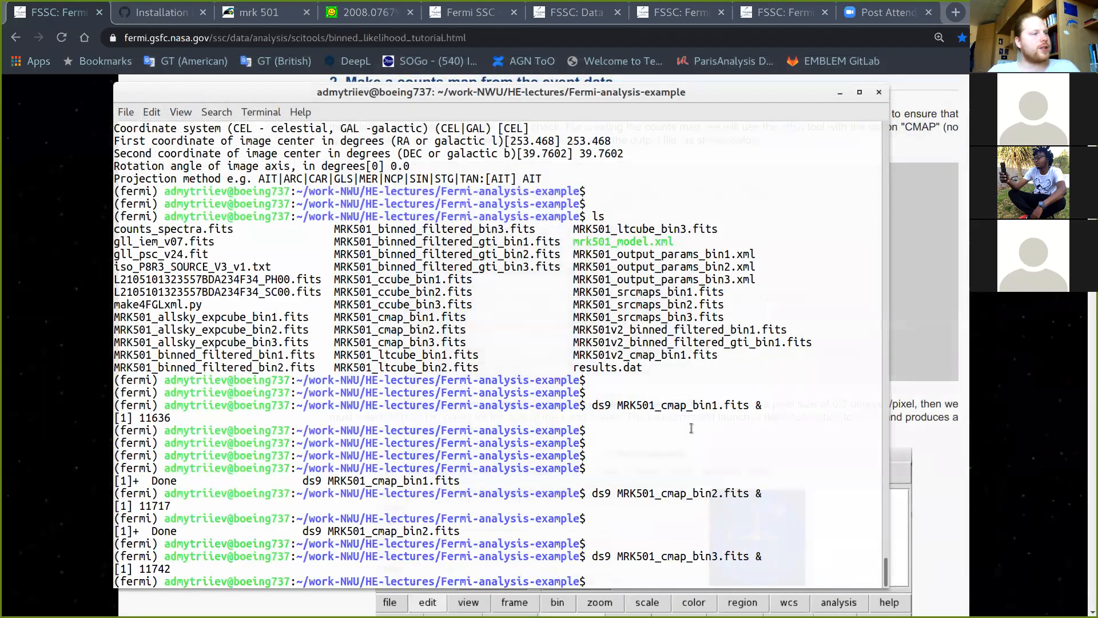
key(Return)
key(Return)
key(Return)
key(Return)
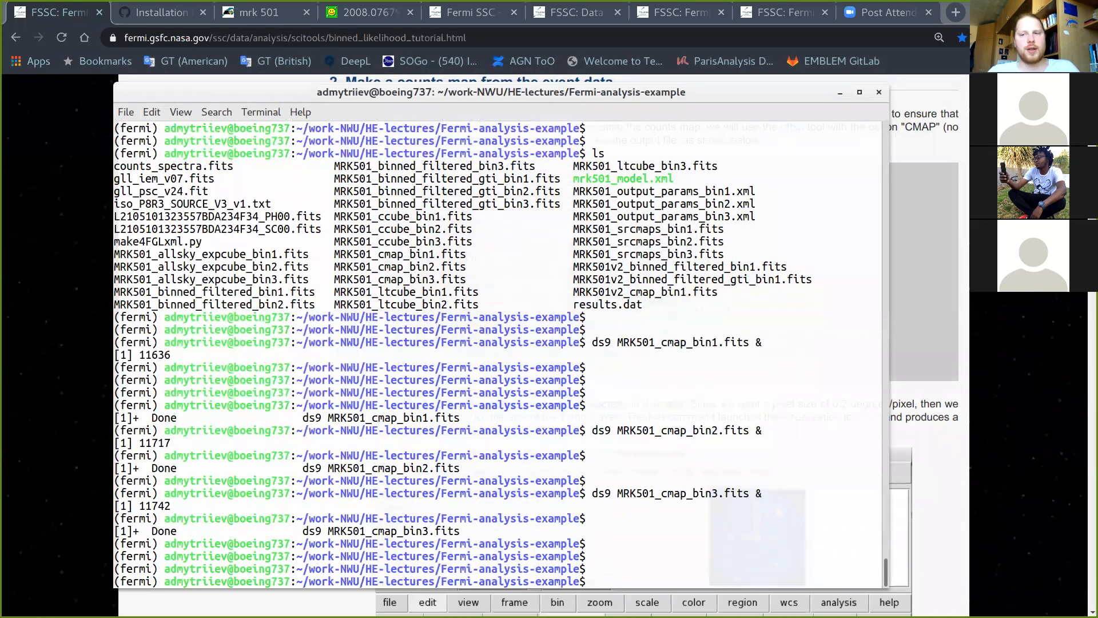
Step: Put the terminal away and read the tutorial section on creating a 3-D (binned) counts map with gtbin
click(840, 93)
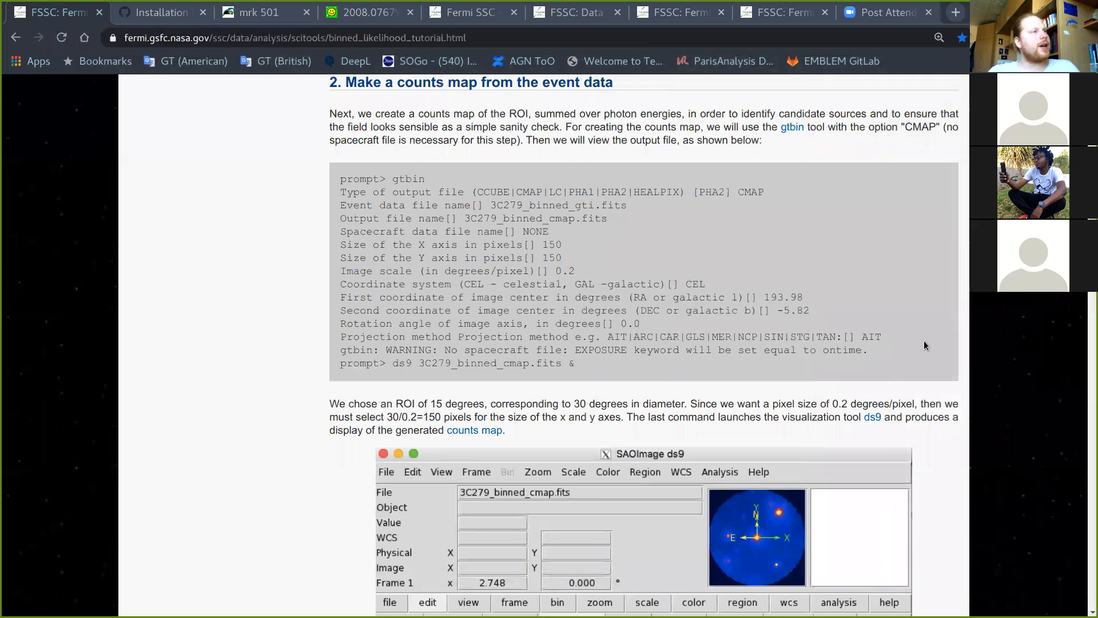
scroll(951, 352, up, 1)
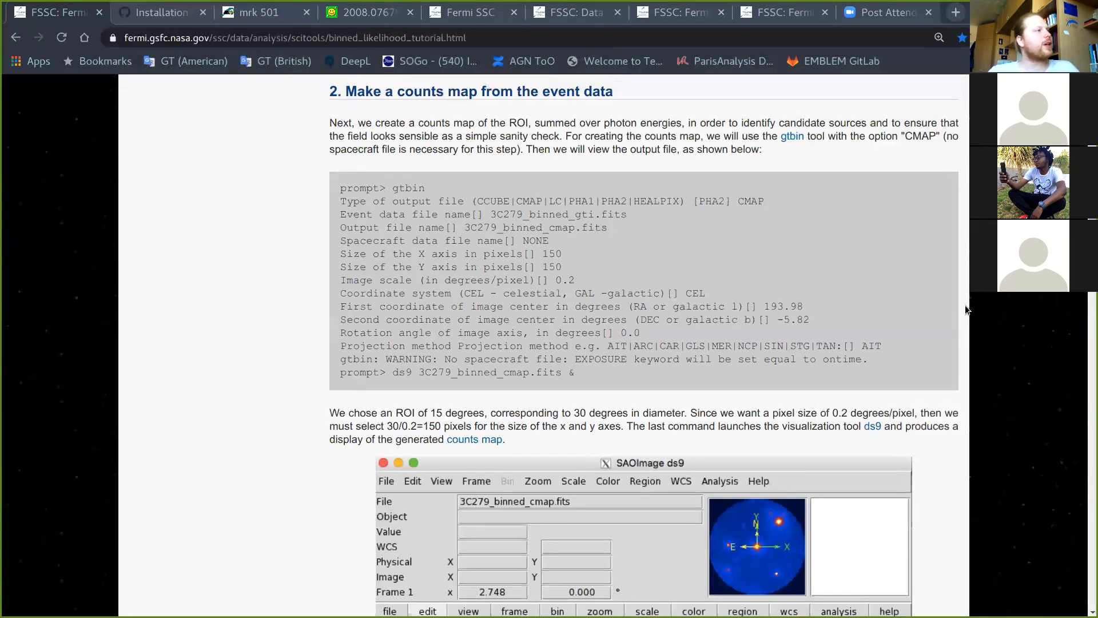
scroll(990, 368, down, 15)
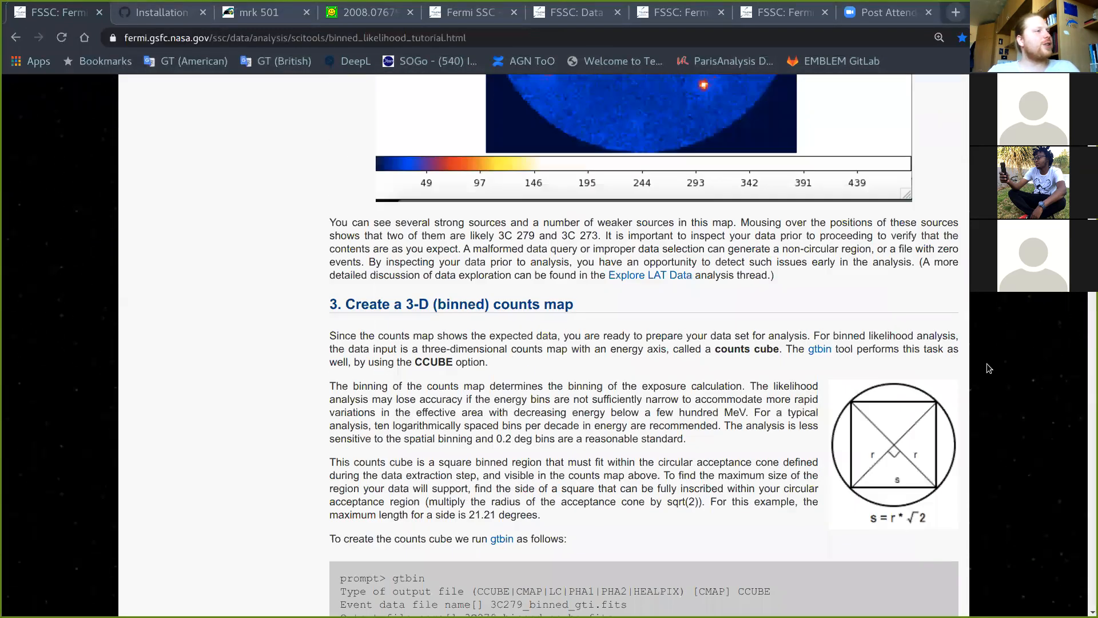
scroll(989, 367, down, 1)
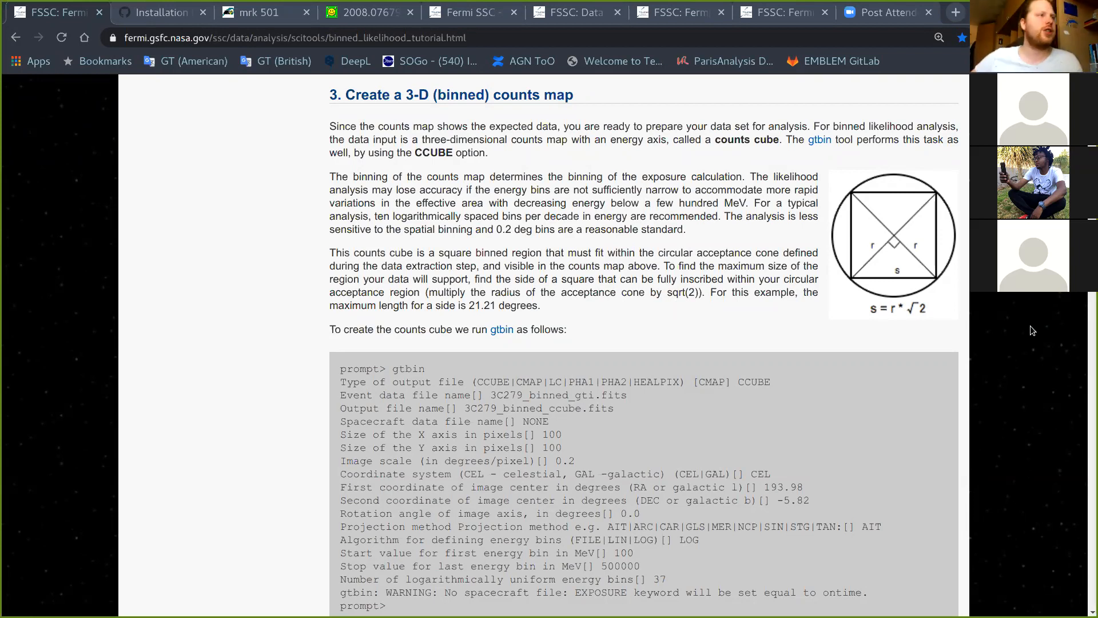
Step: Switch to the HE_lectures_Fermi-LAT.pdf slides and review the counts cube creation pages, including the example maps in different energy bins
key(super)
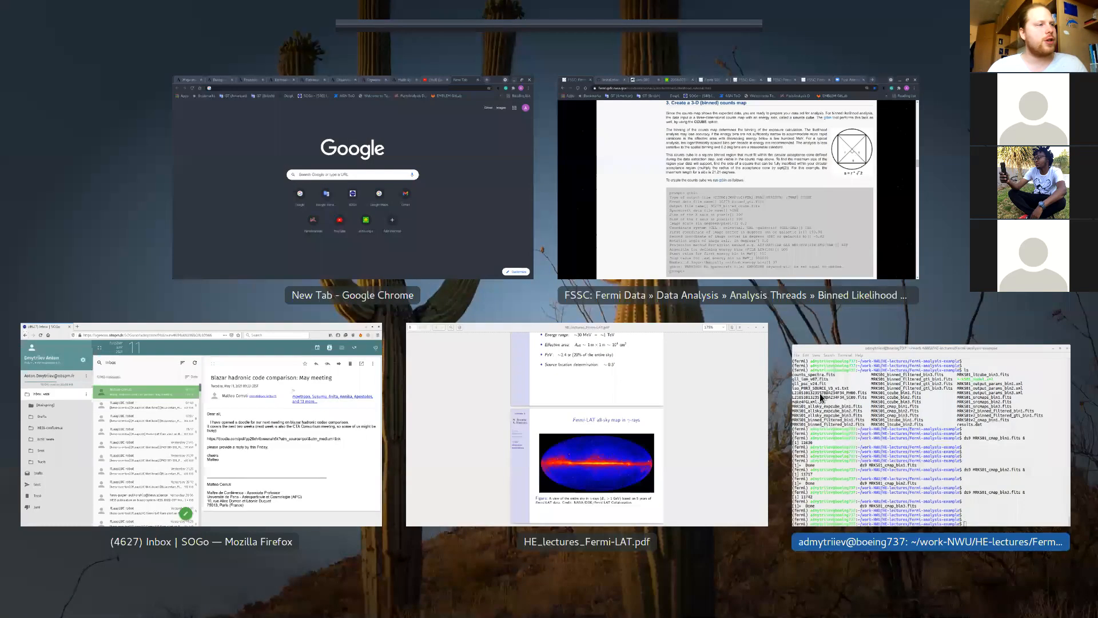
click(695, 418)
scroll(927, 358, down, 15)
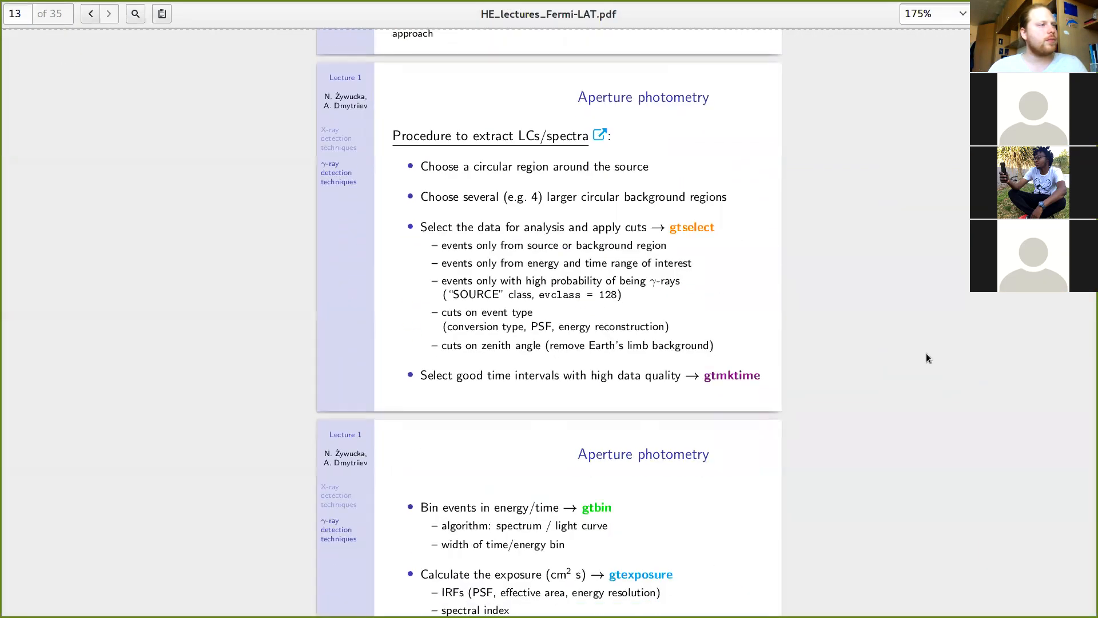
scroll(927, 358, down, 20)
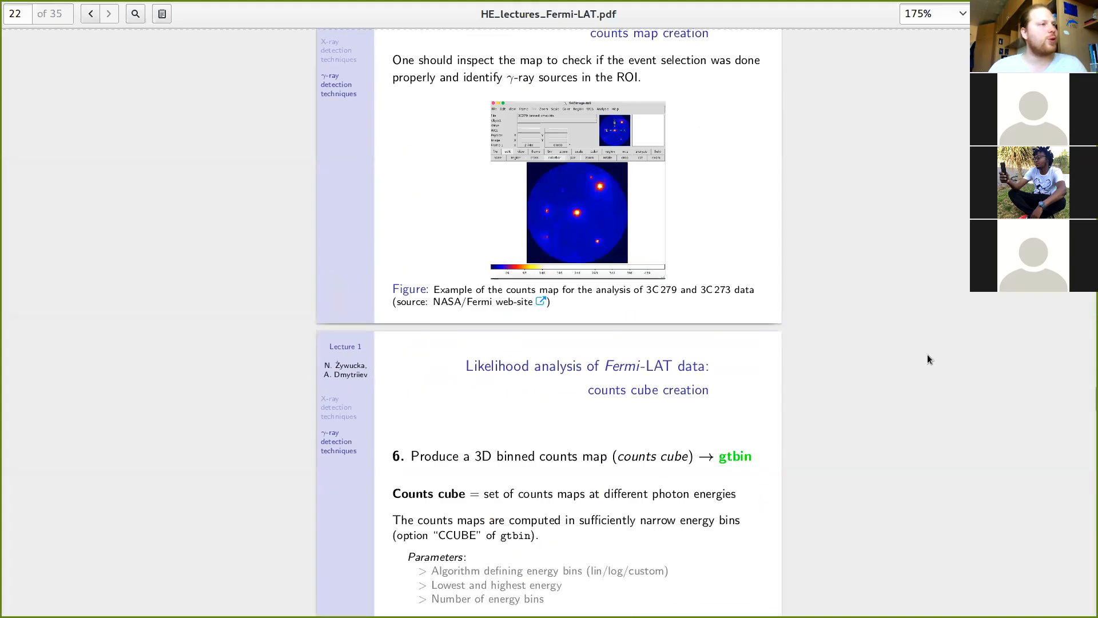
scroll(927, 359, up, 5)
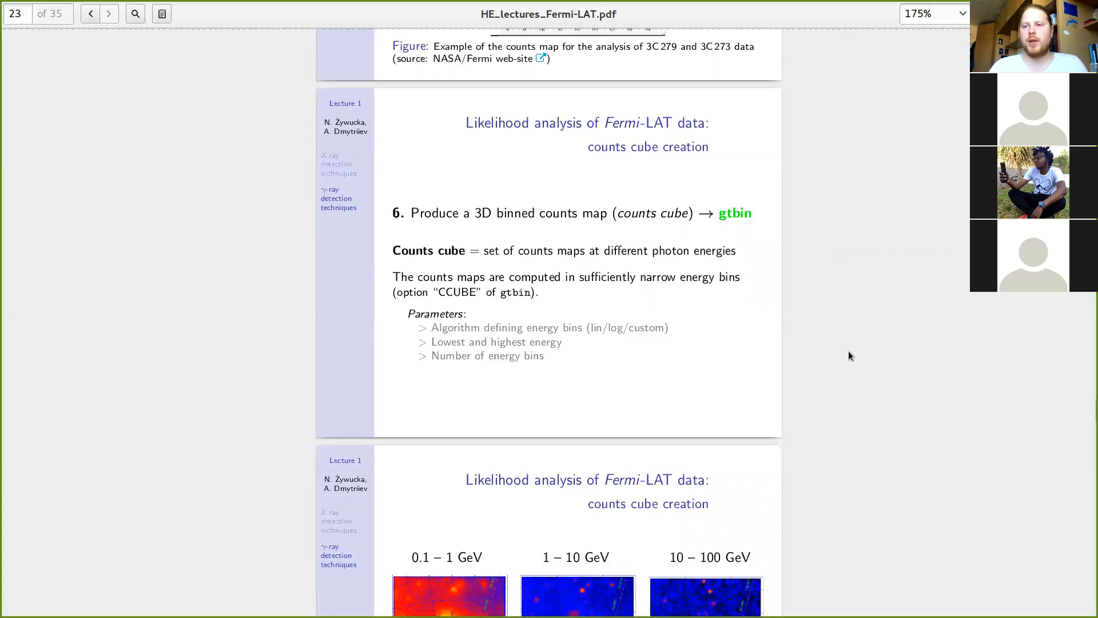
scroll(880, 323, down, 5)
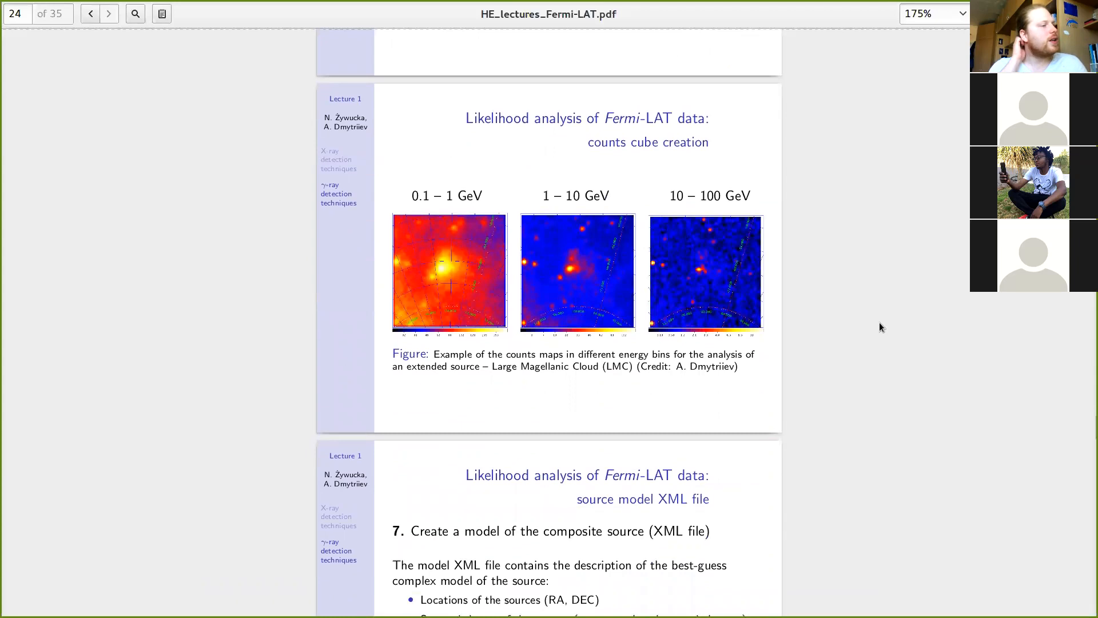
Step: Return to the binned likelihood tutorial in the browser and read its counts cube section, highlighting the CCUBE output type in the gtbin example
key(alt+Tab)
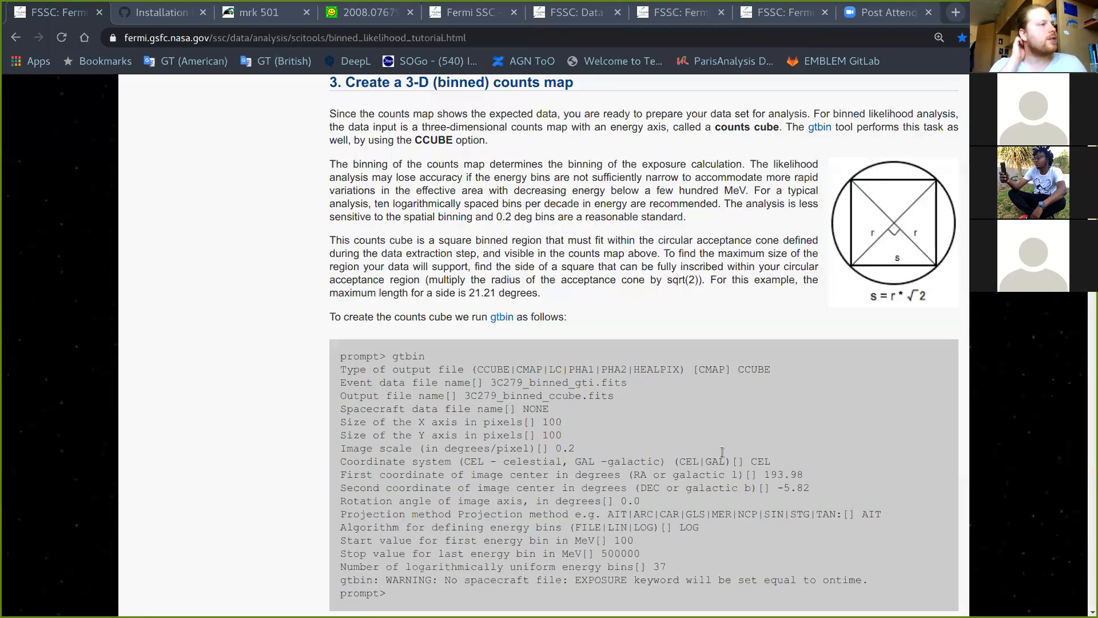
scroll(535, 257, down, 1)
scroll(535, 257, up, 1)
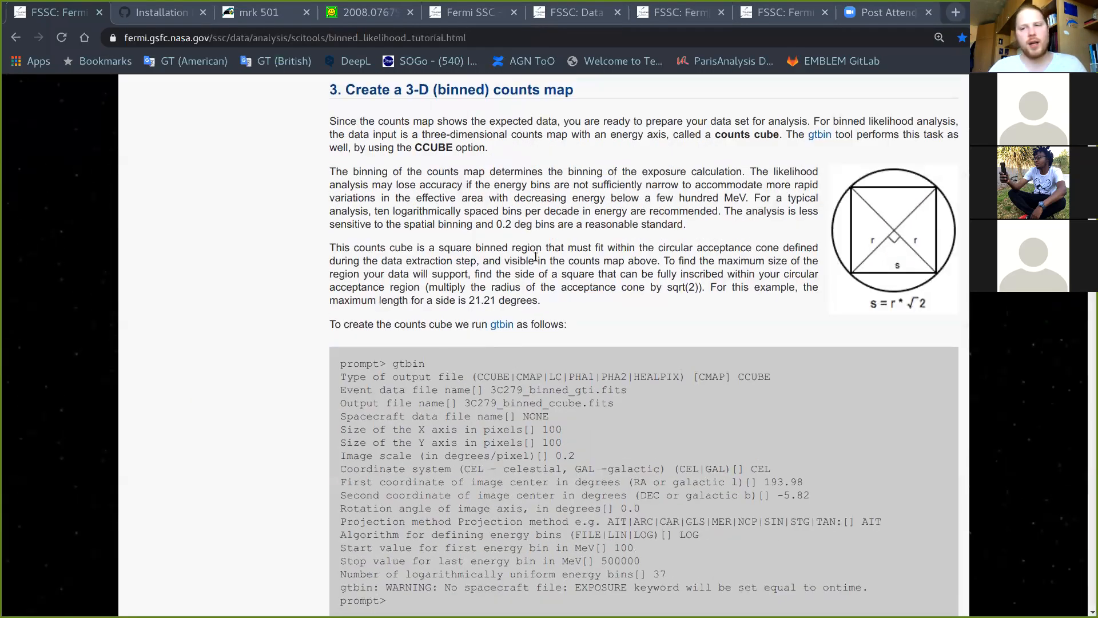
scroll(538, 287, down, 1)
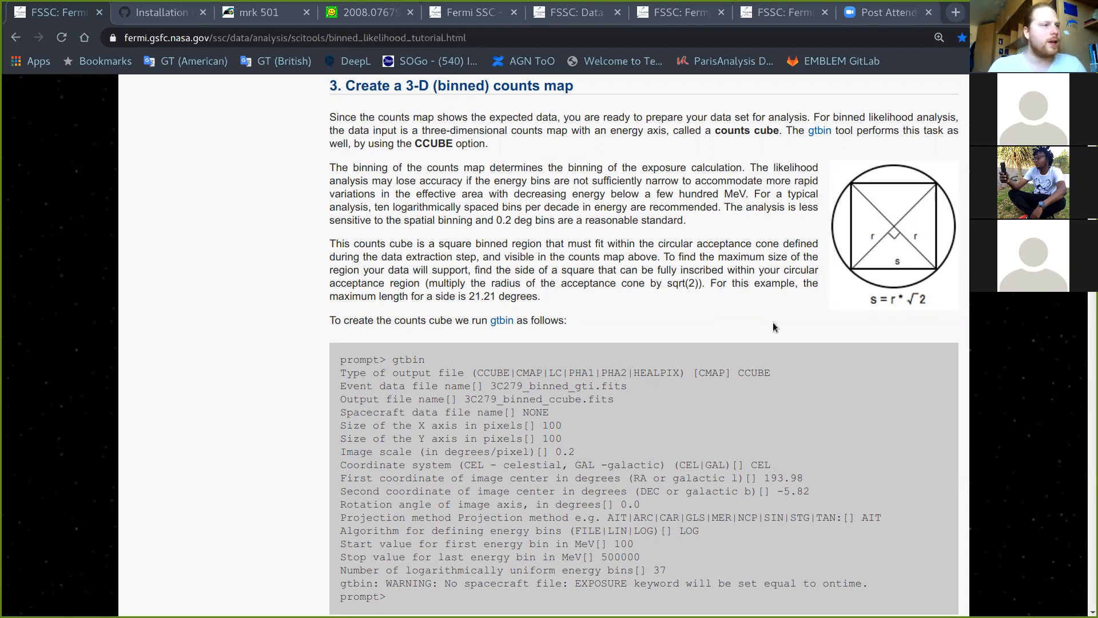
scroll(773, 321, down, 3)
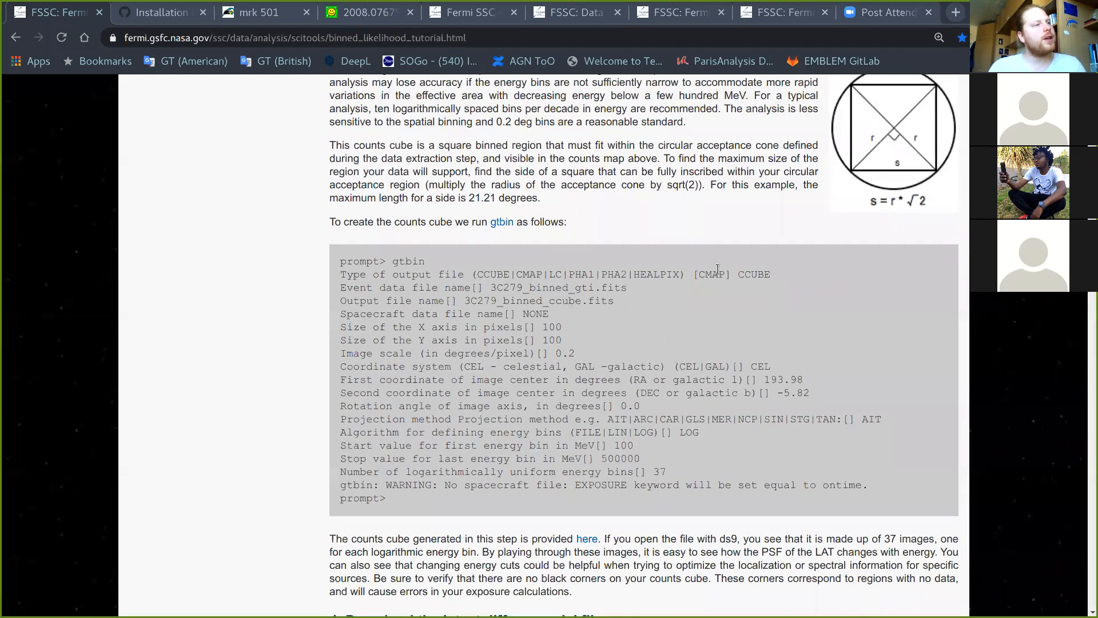
drag(738, 274, 778, 273)
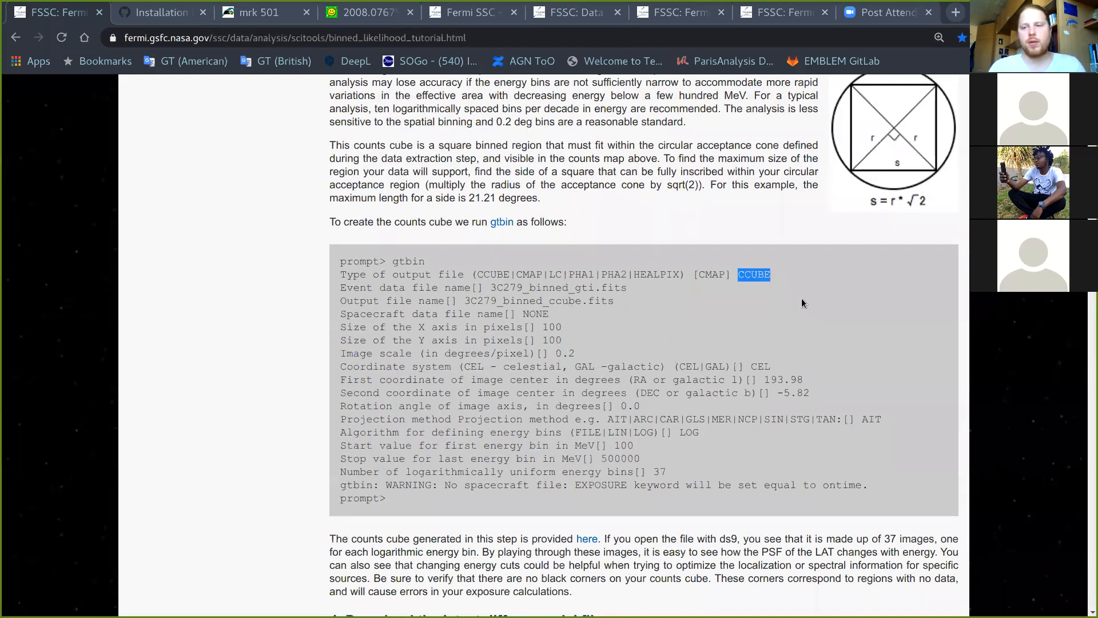
Step: Switch to the terminal, run gtbin and choose CCUBE as the type of output file
key(super)
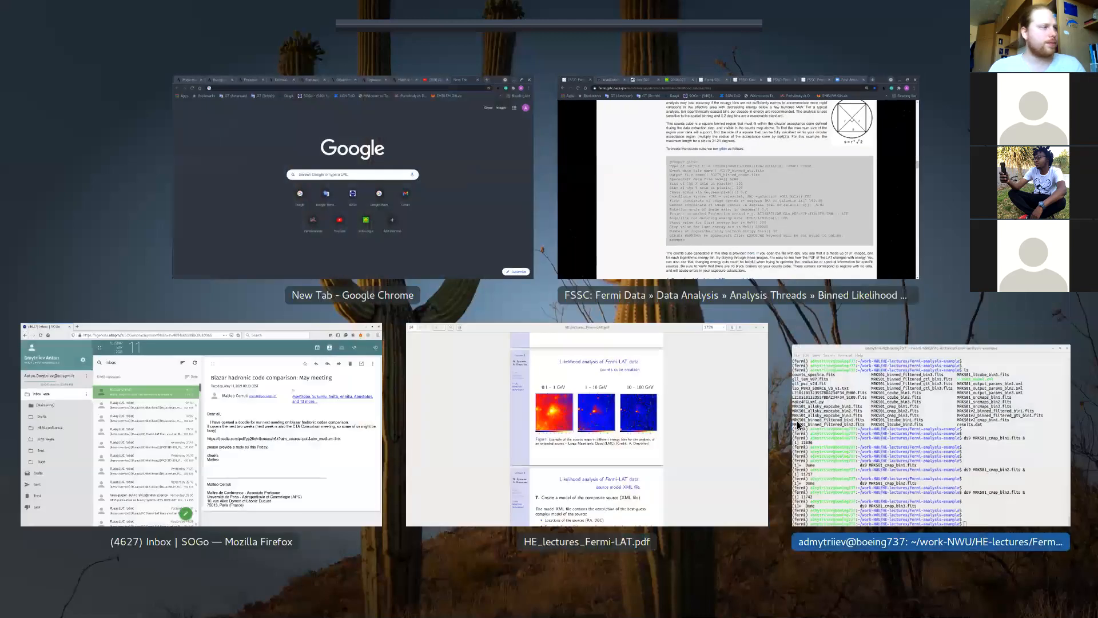
click(931, 435)
drag(622, 112, 560, 76)
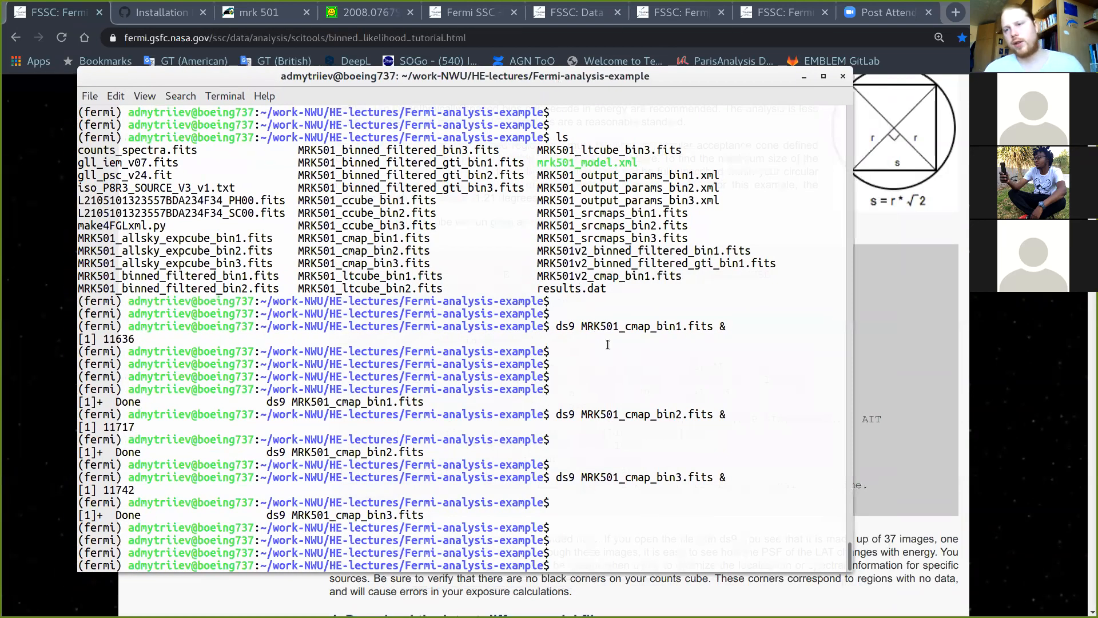
text(gtbin)
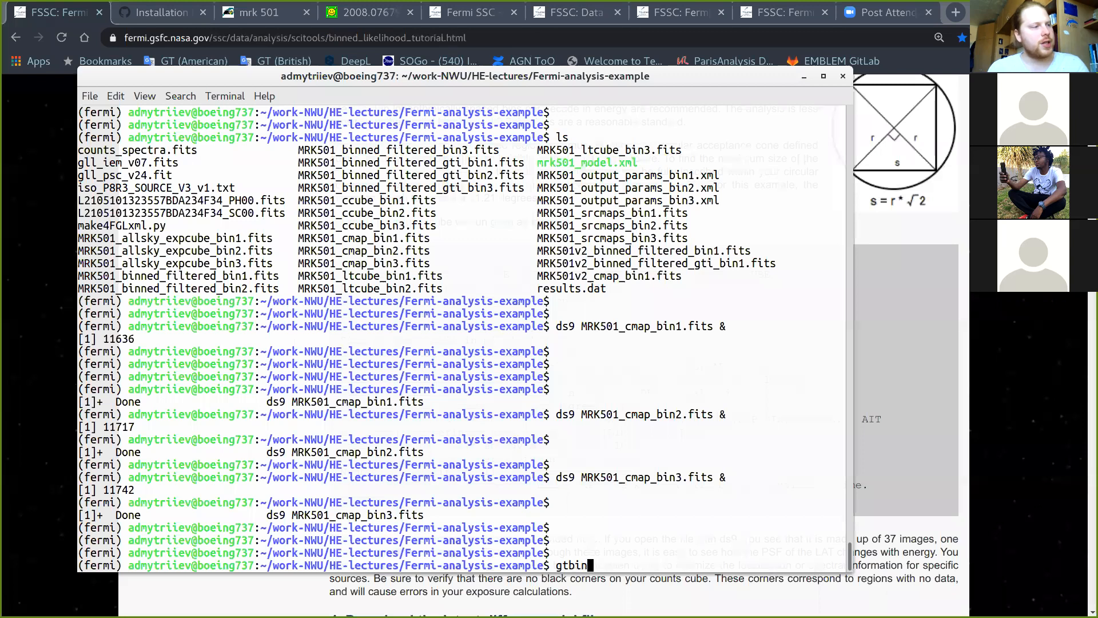
key(Return)
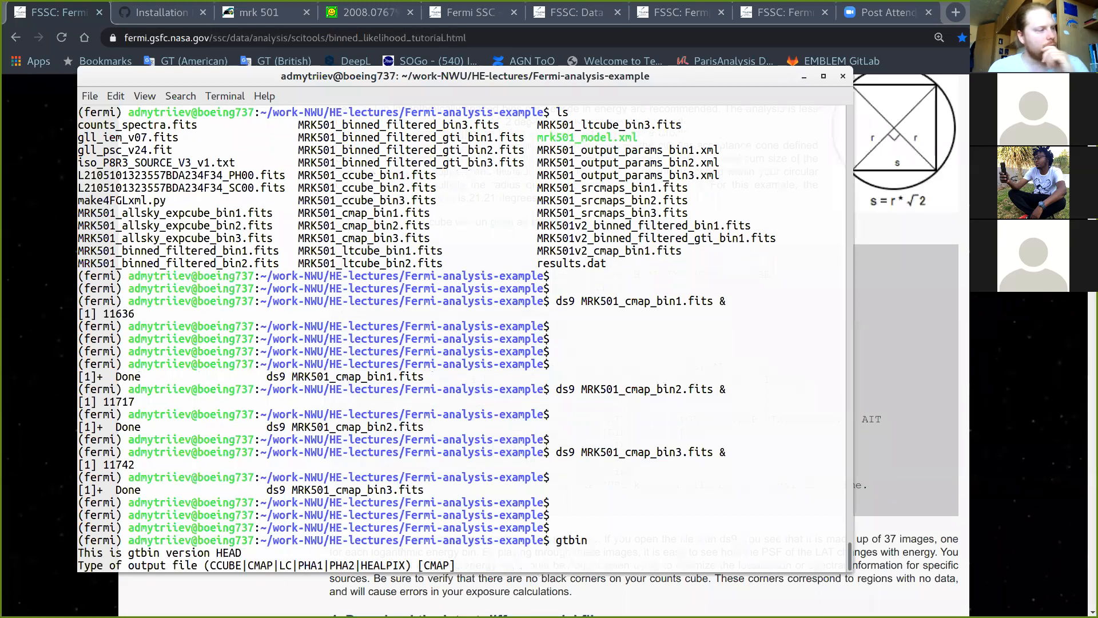
text(CCUBE)
key(Return)
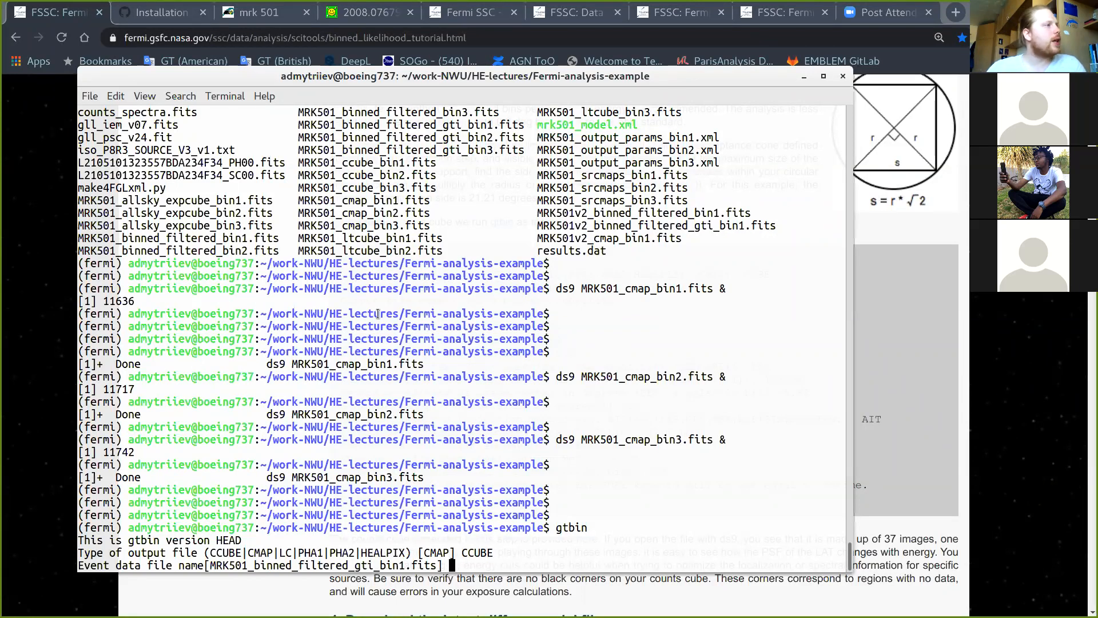
Step: Check the listed files and accept MRK501_binned_filtered_gti_bin1.fits as the event data file for gtbin
scroll(378, 313, up, 1)
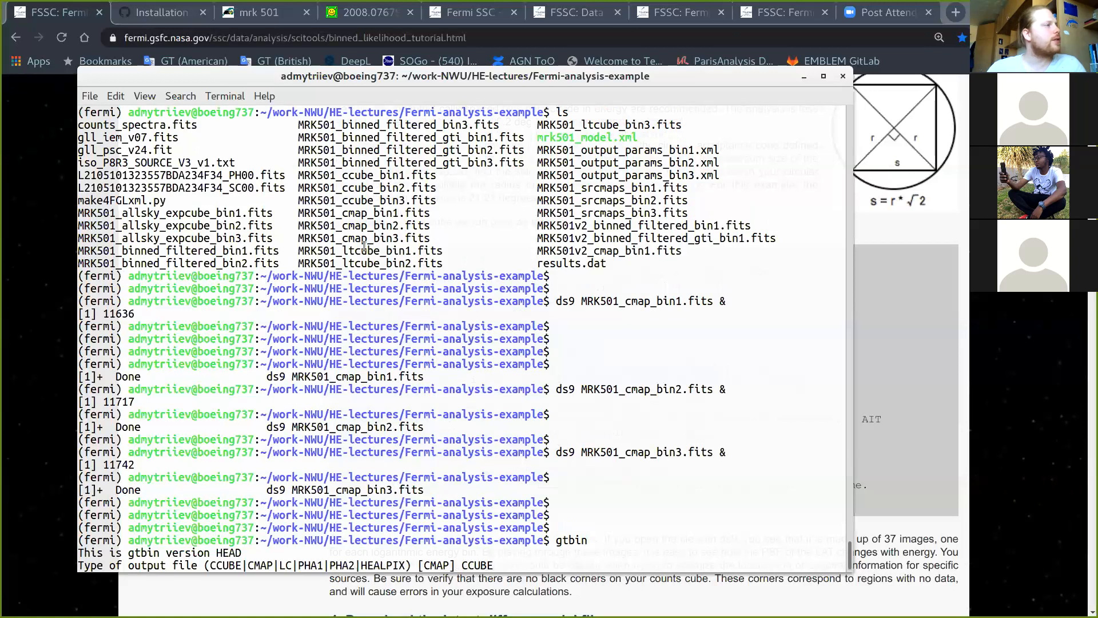
scroll(244, 224, down, 1)
scroll(245, 225, up, 2)
scroll(245, 224, down, 2)
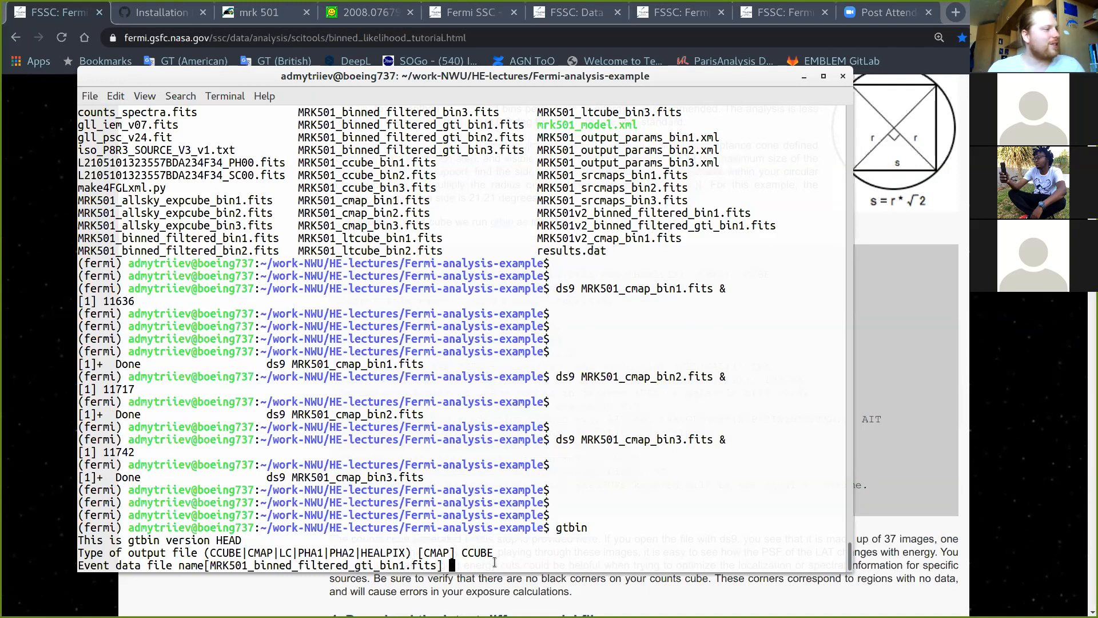
key(Return)
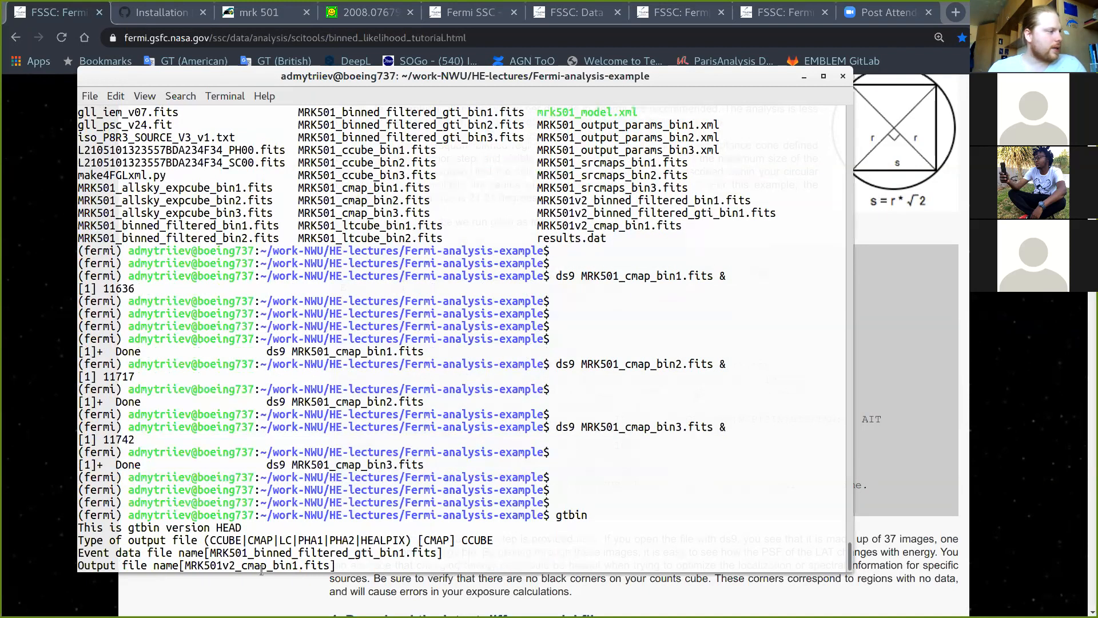
Step: Name the gtbin output file MRK501v2_ccube_bin1.fits
drag(183, 567, 327, 565)
click(346, 563)
text(MRK501v2)
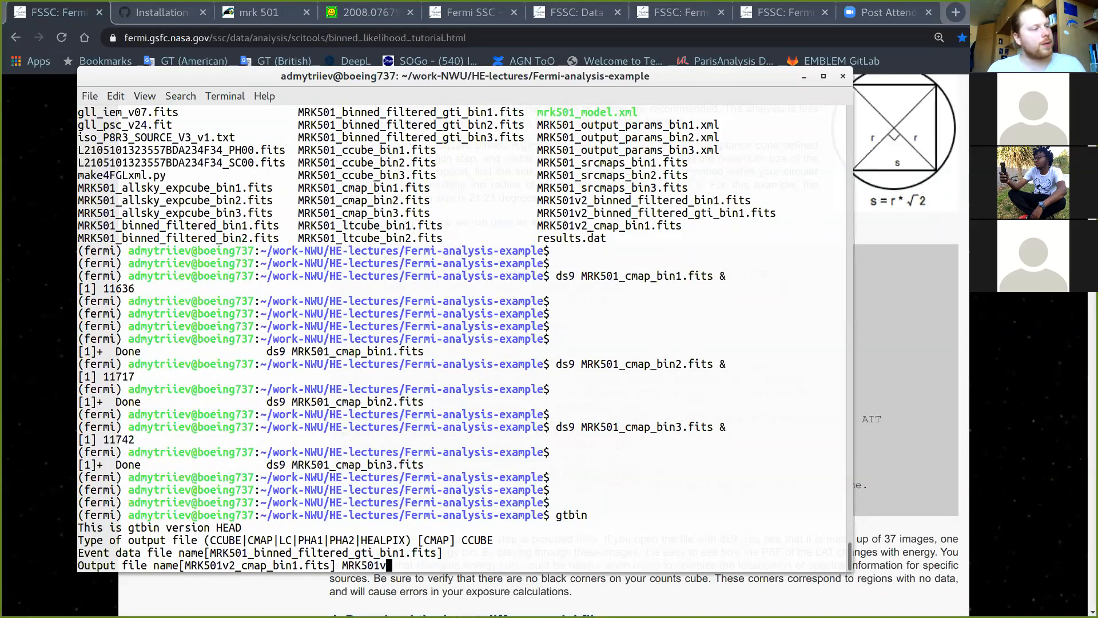
text(_)
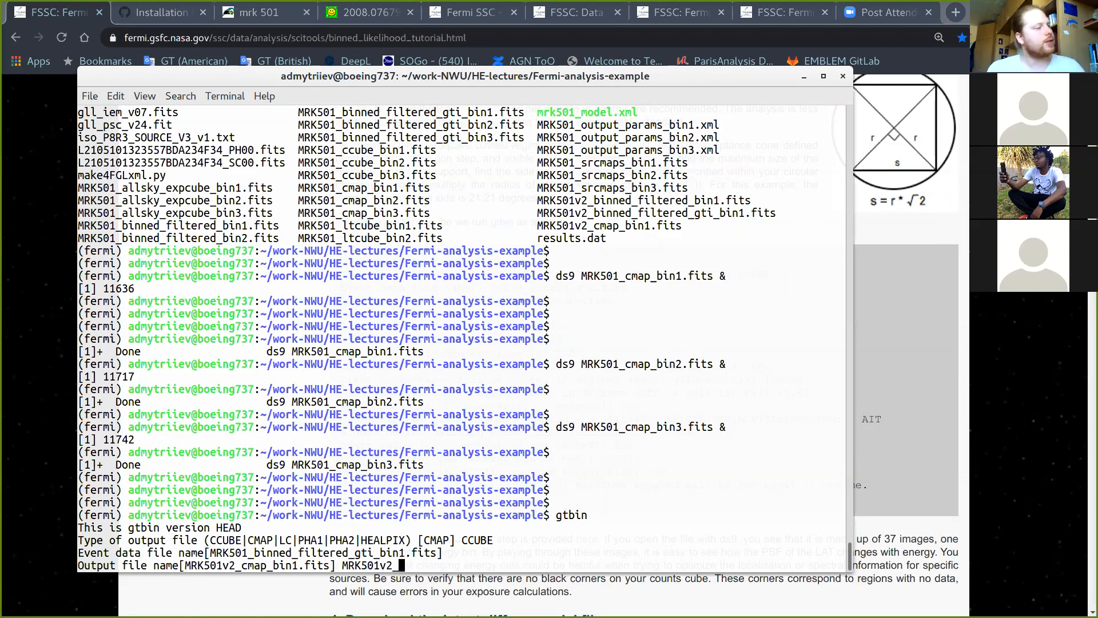
text(ccube)
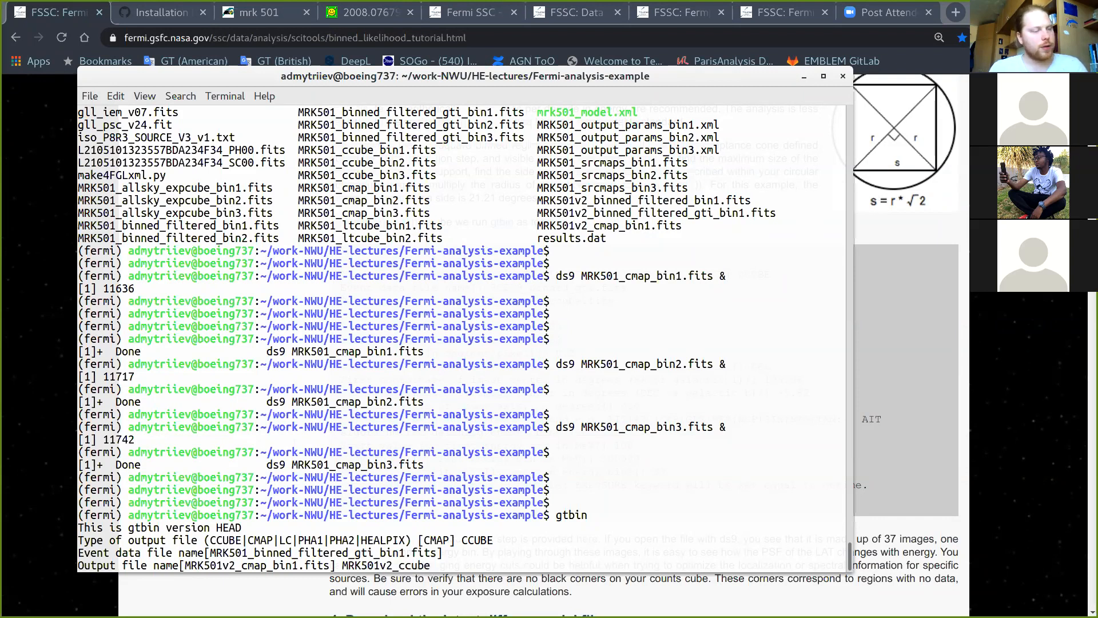
text(_)
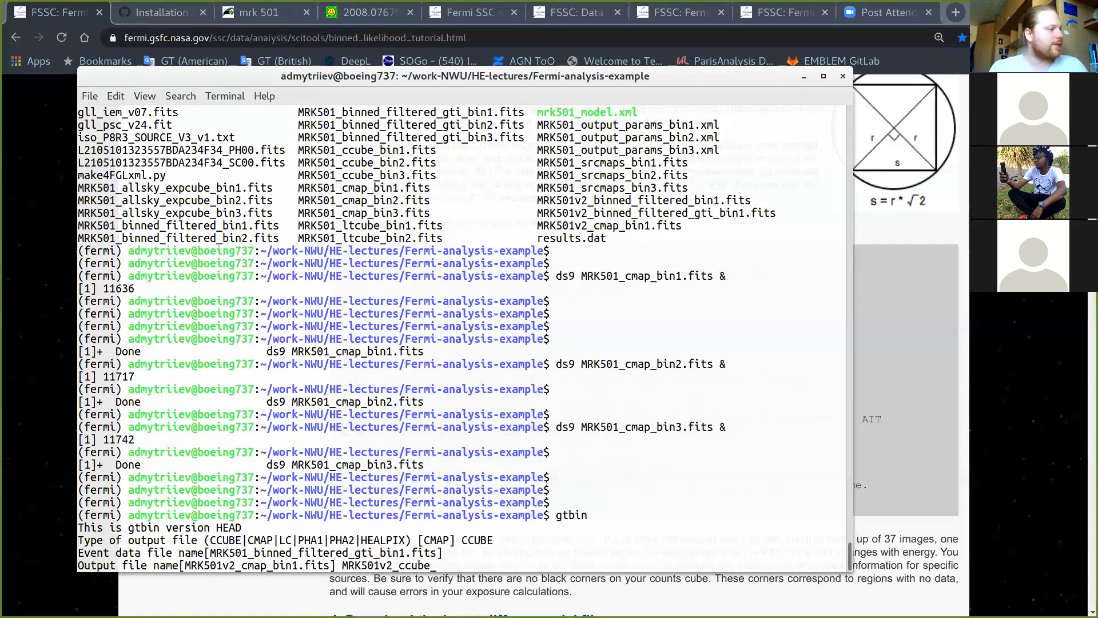
text(bin)
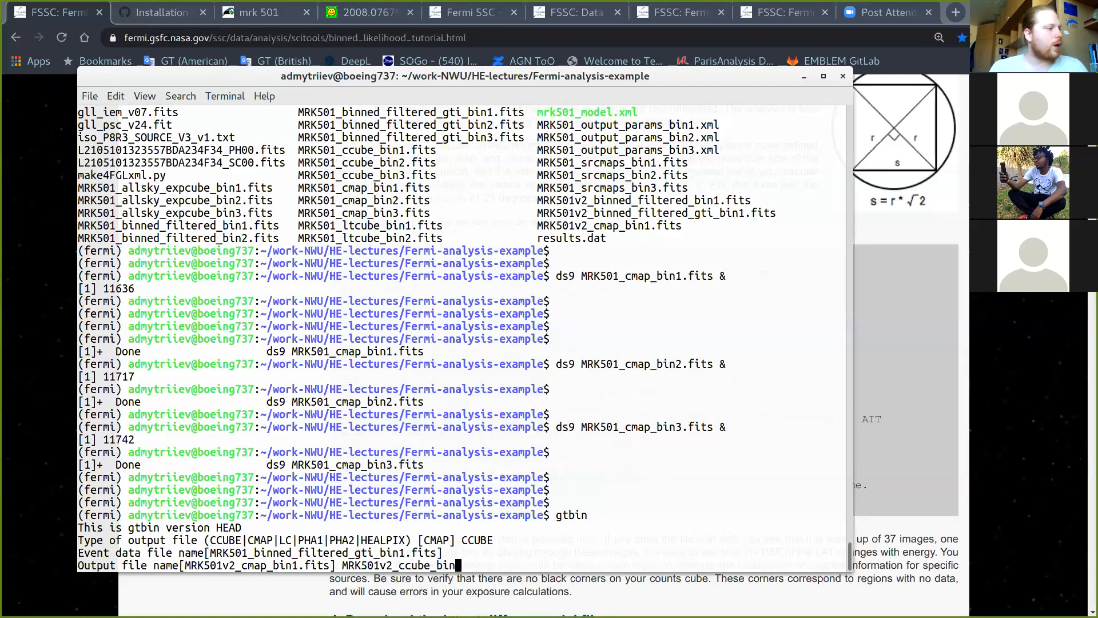
text(1.fits)
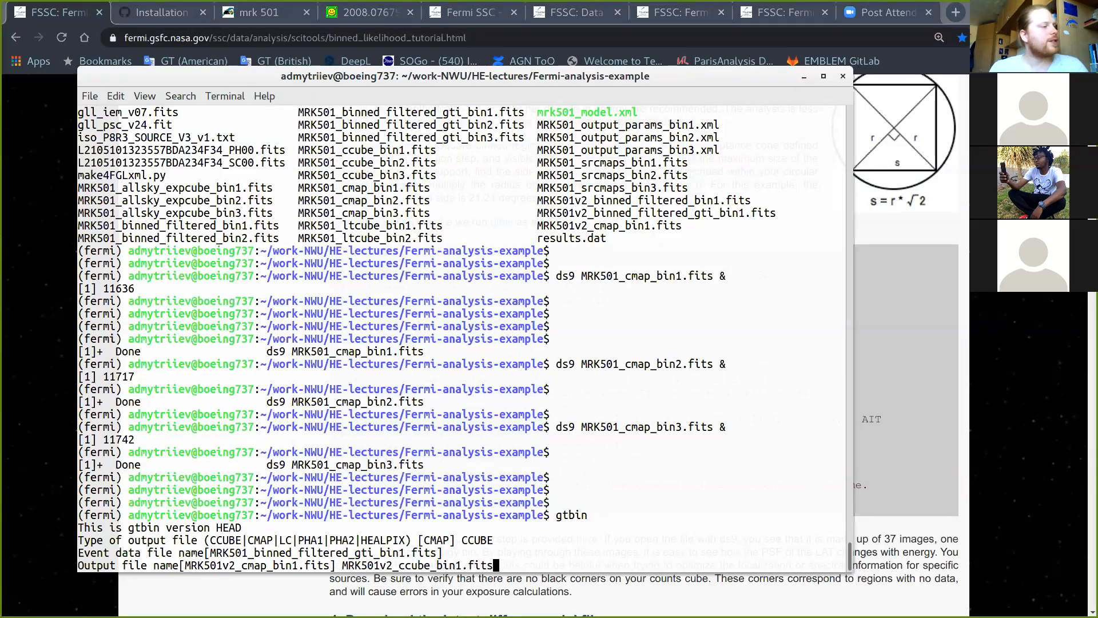
key(Return)
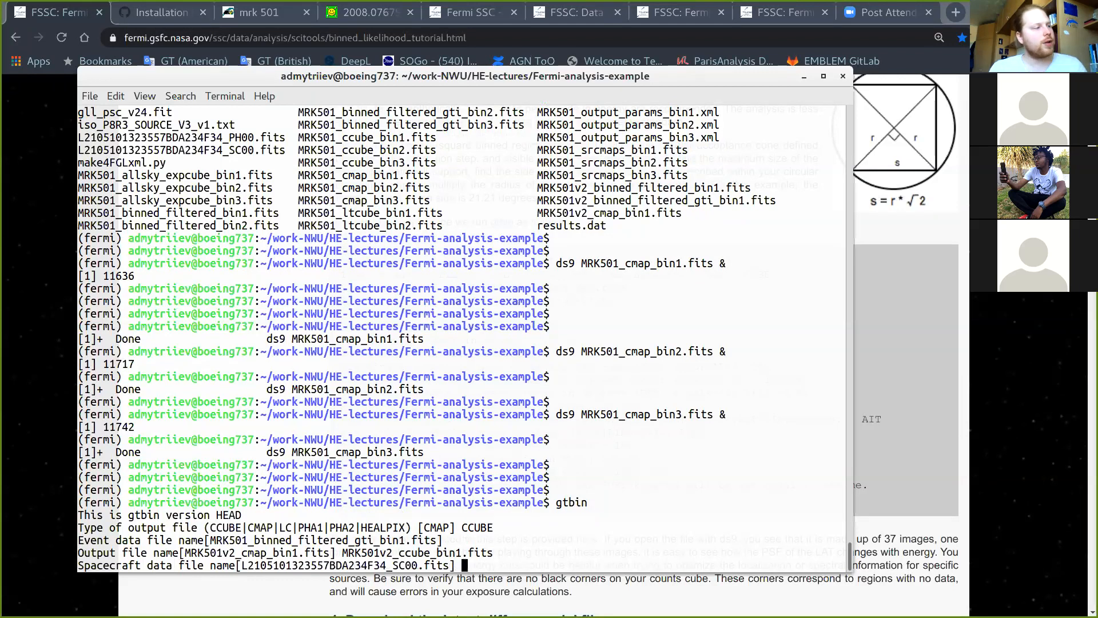
drag(242, 564, 446, 562)
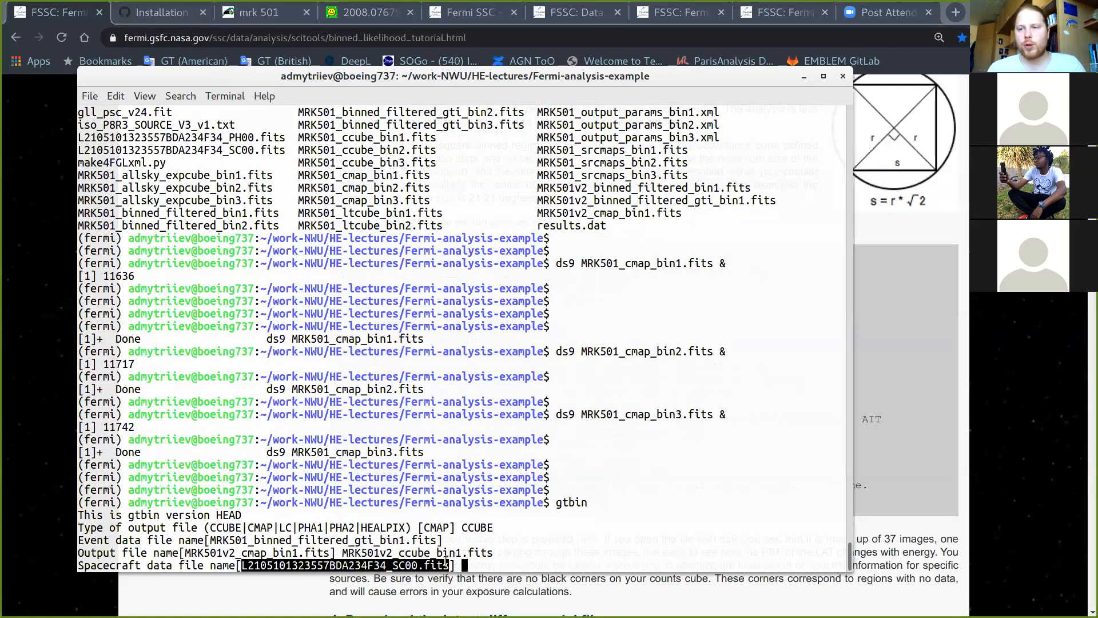
click(469, 562)
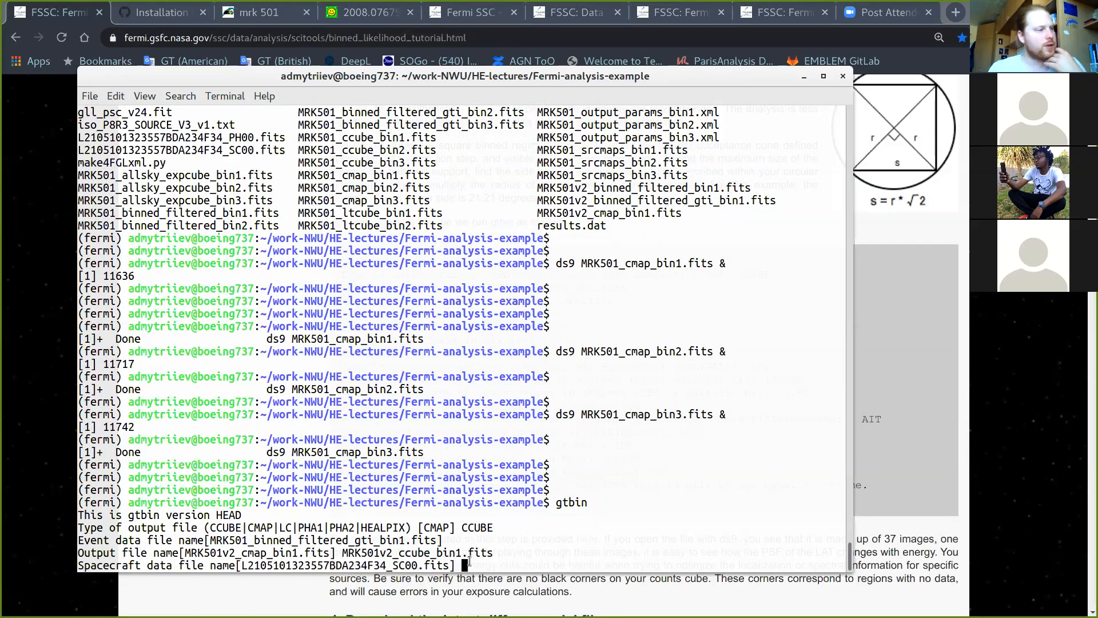
key(Return)
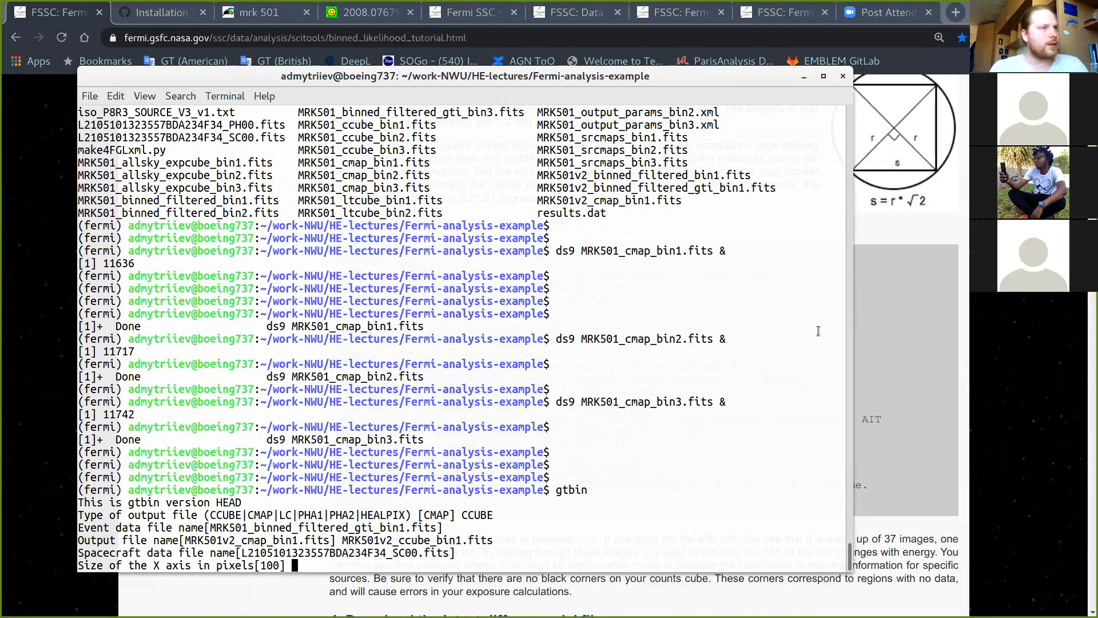
Step: Go back to the browser tutorial and examine how the counts cube's square side is derived from the acceptance radius, alongside the example gtbin sizes
click(879, 338)
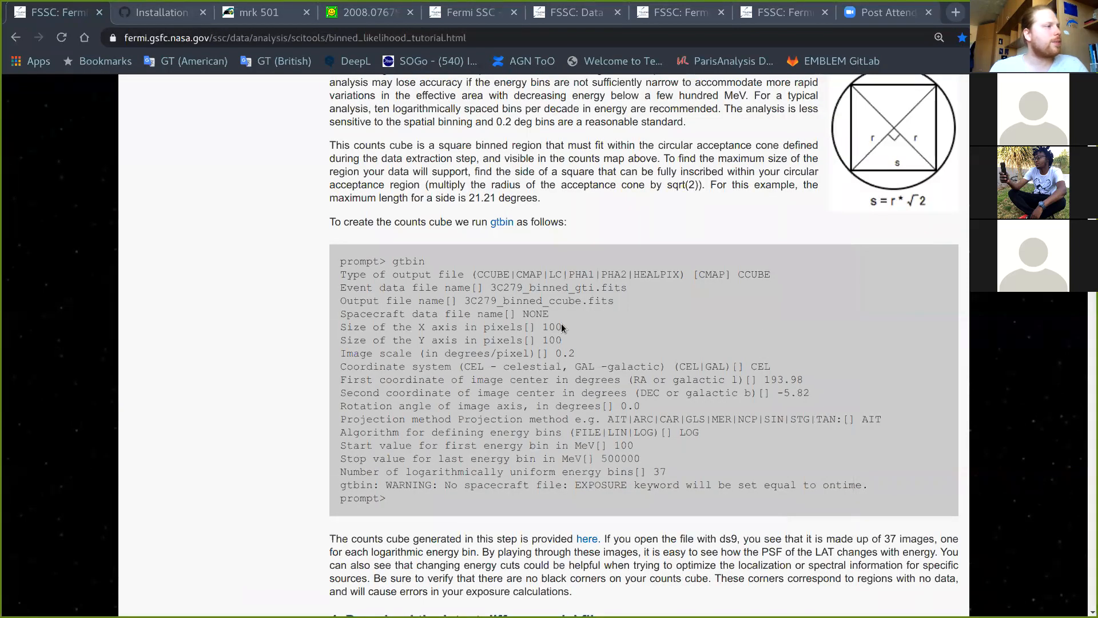
scroll(594, 326, up, 3)
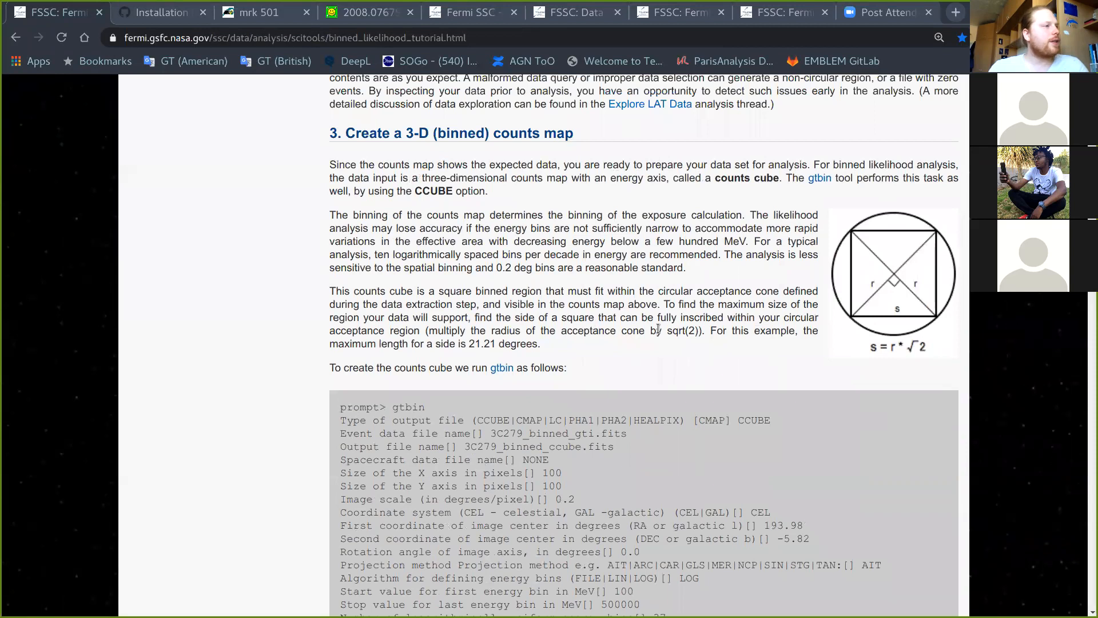
scroll(629, 326, down, 2)
scroll(669, 323, down, 1)
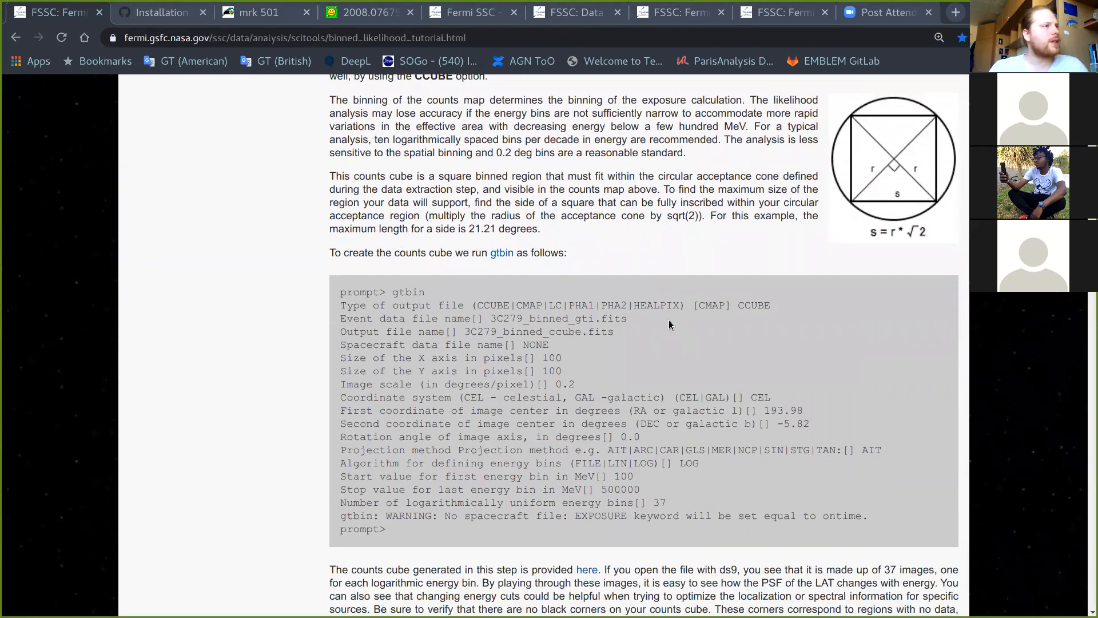
scroll(919, 267, up, 1)
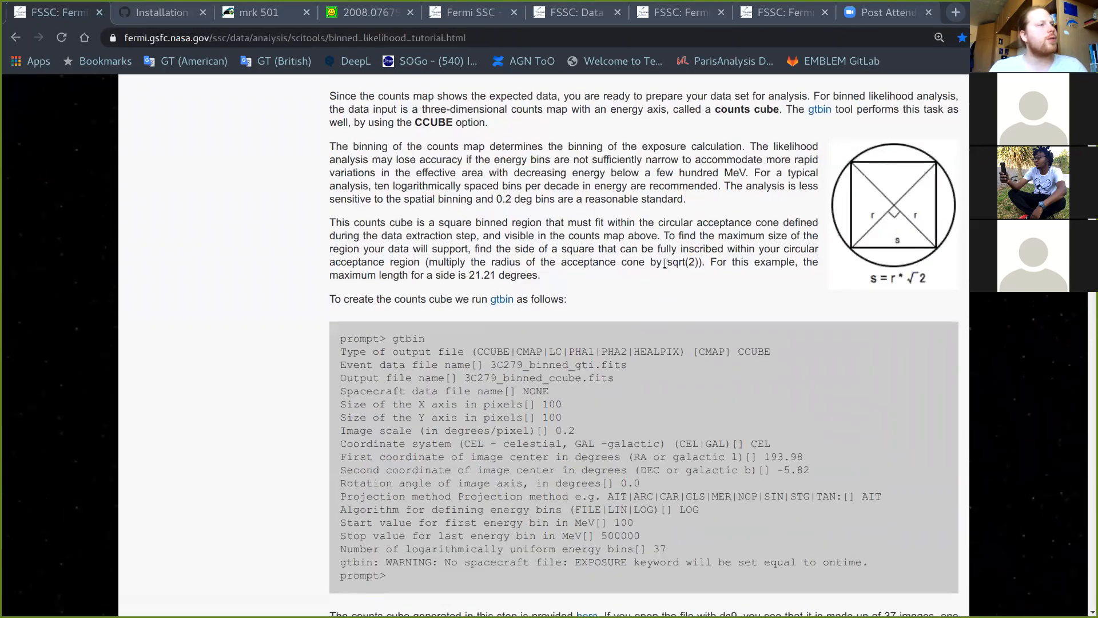
drag(667, 262, 696, 262)
click(790, 292)
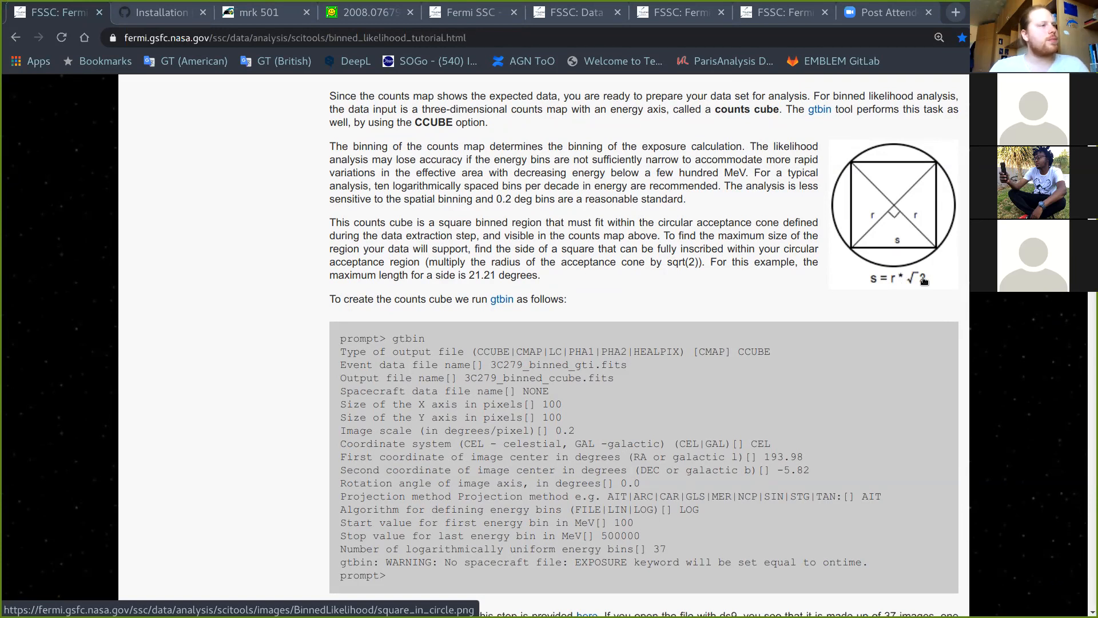
scroll(922, 279, down, 2)
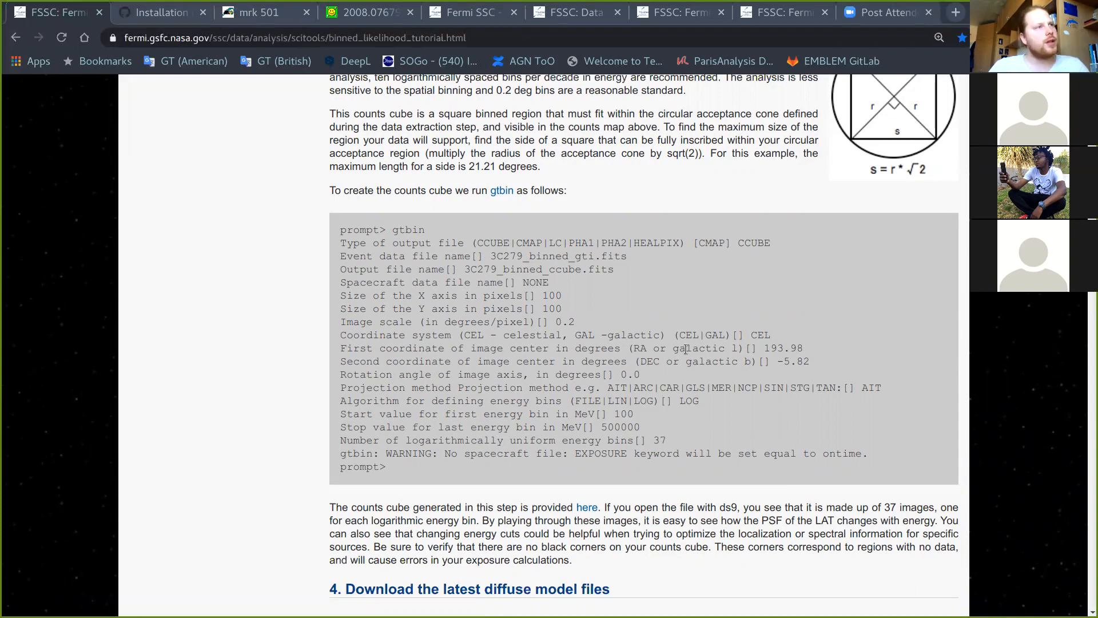
scroll(686, 349, up, 1)
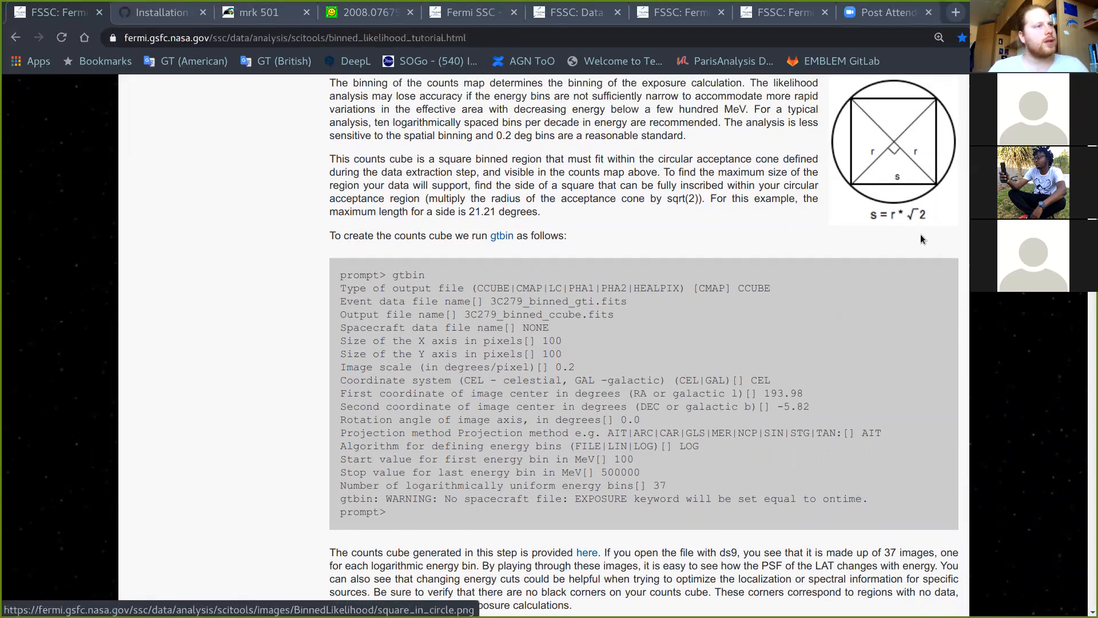
Step: Compare the tutorial's example counts map size and ROI explanation with the counts cube's square-side formula and its gtbin axis sizes
scroll(925, 136, up, 1)
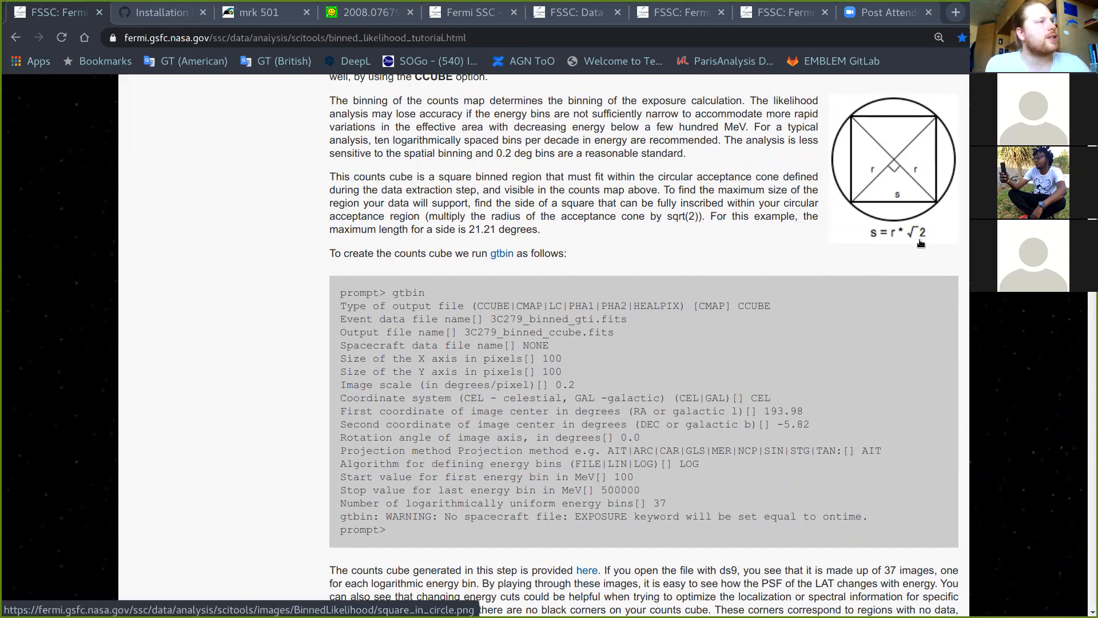
scroll(884, 359, down, 1)
scroll(885, 359, up, 10)
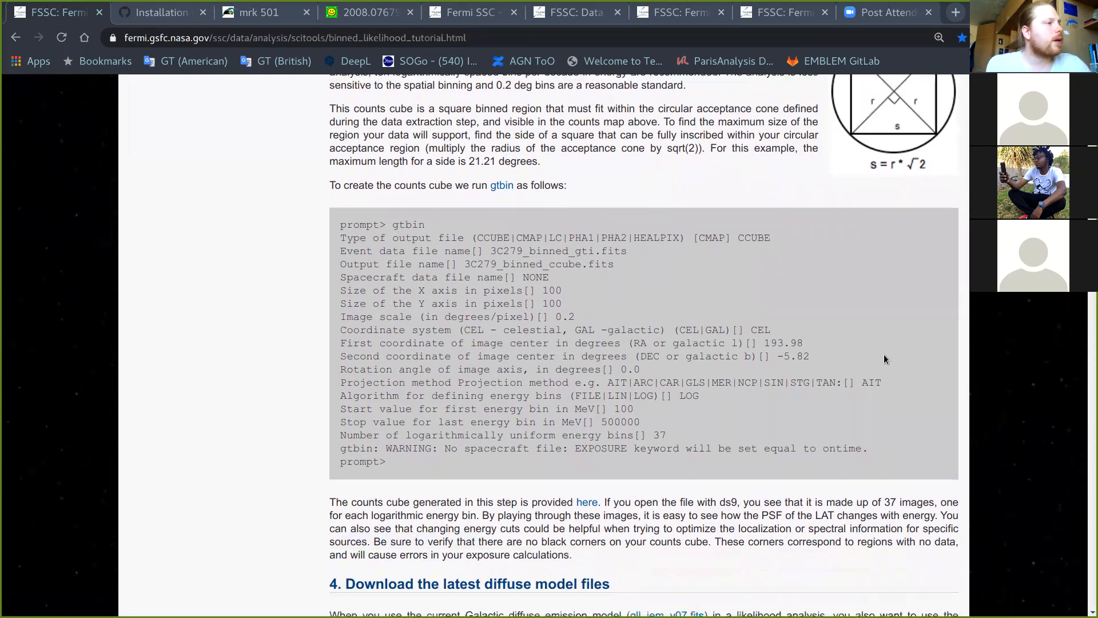
scroll(884, 359, up, 10)
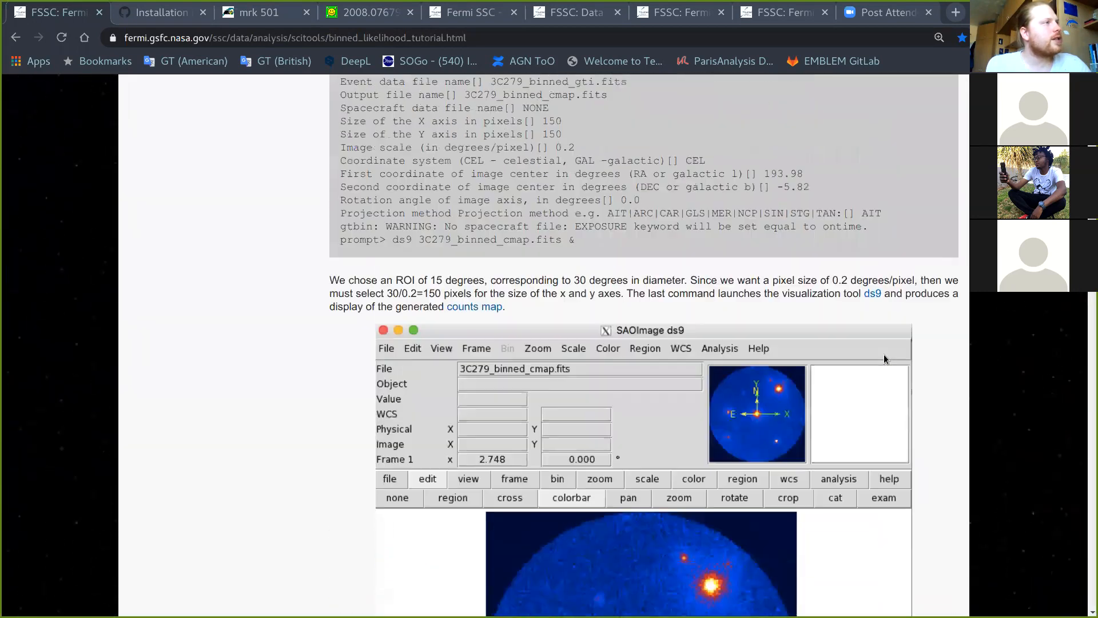
scroll(681, 359, down, 20)
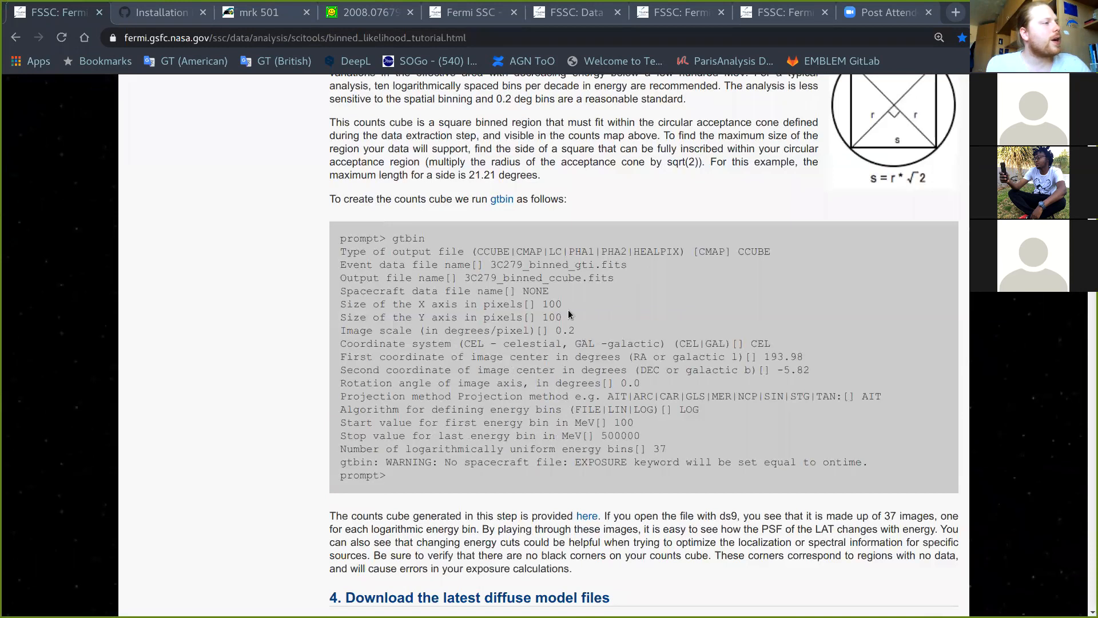
scroll(674, 324, down, 1)
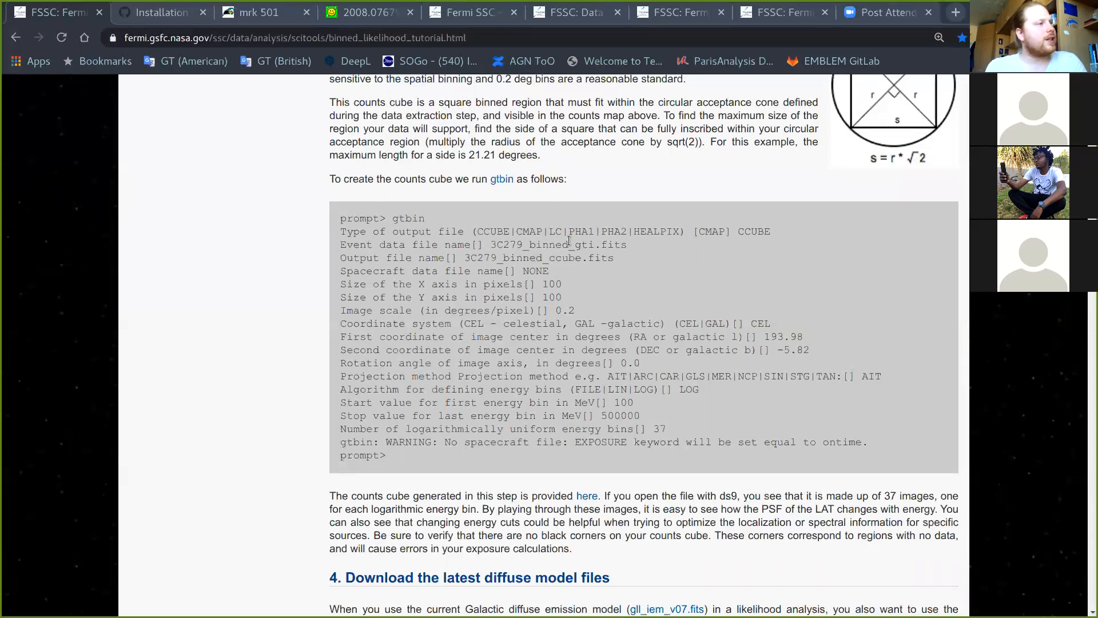
click(564, 298)
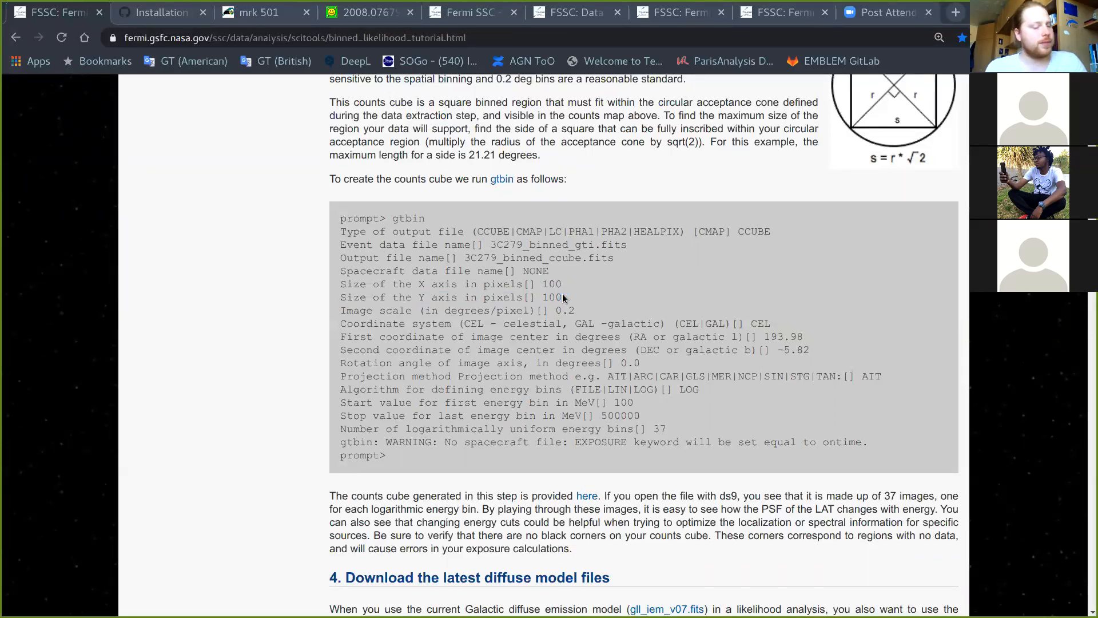
Step: Switch from the browser to the terminal and start Python in a new terminal window
key(super)
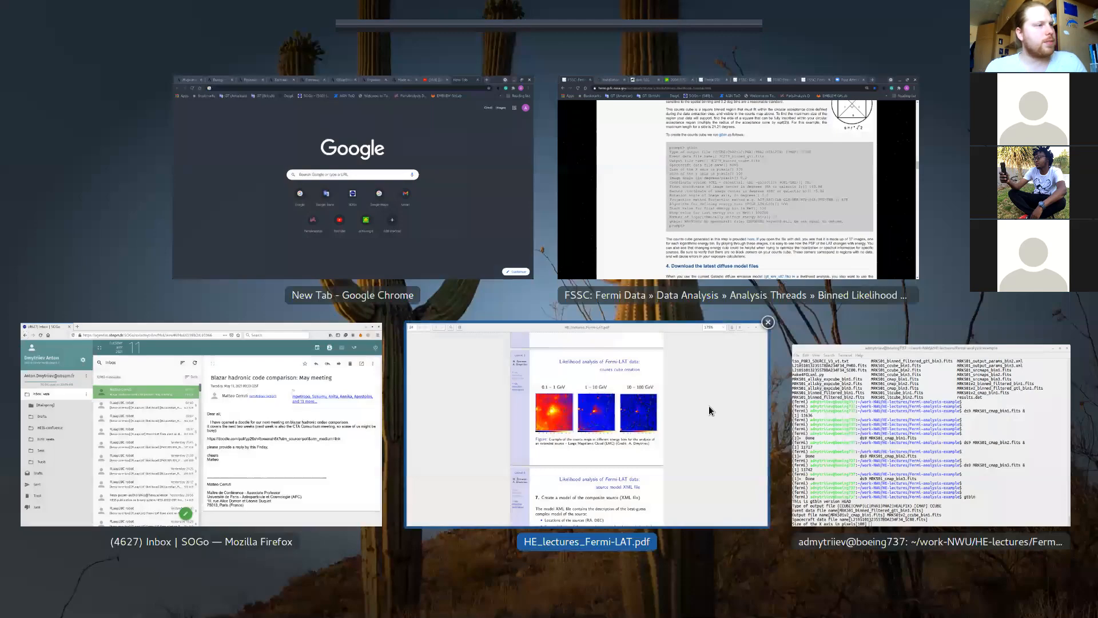
click(839, 468)
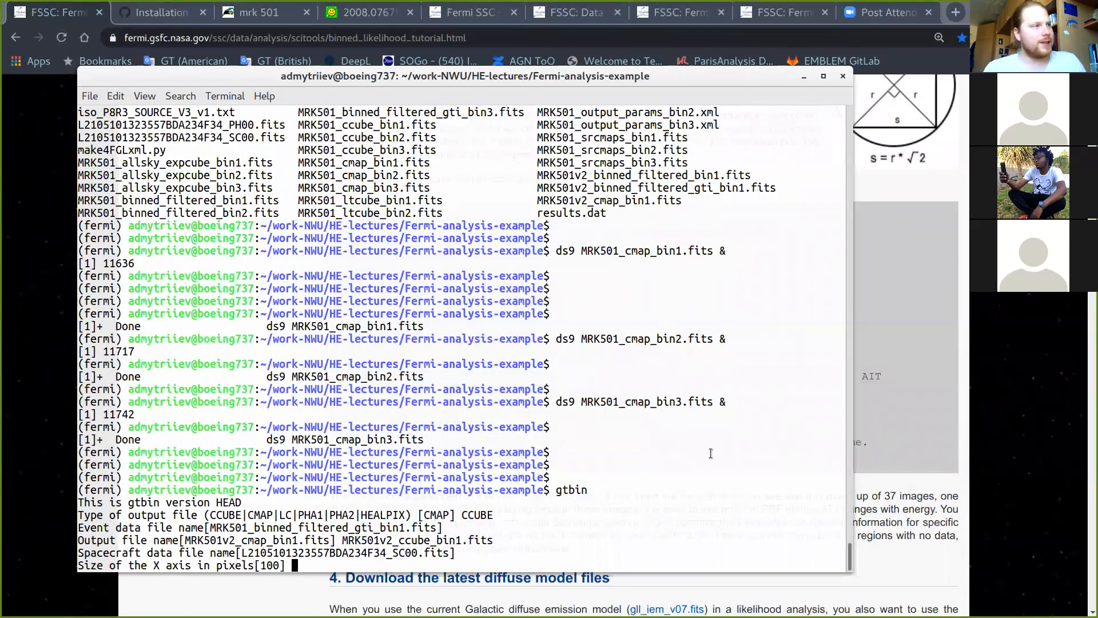
key(ctrl+alt+t)
text(python)
key(Return)
text(imporn)
key(BackSpace)
text(t numpy)
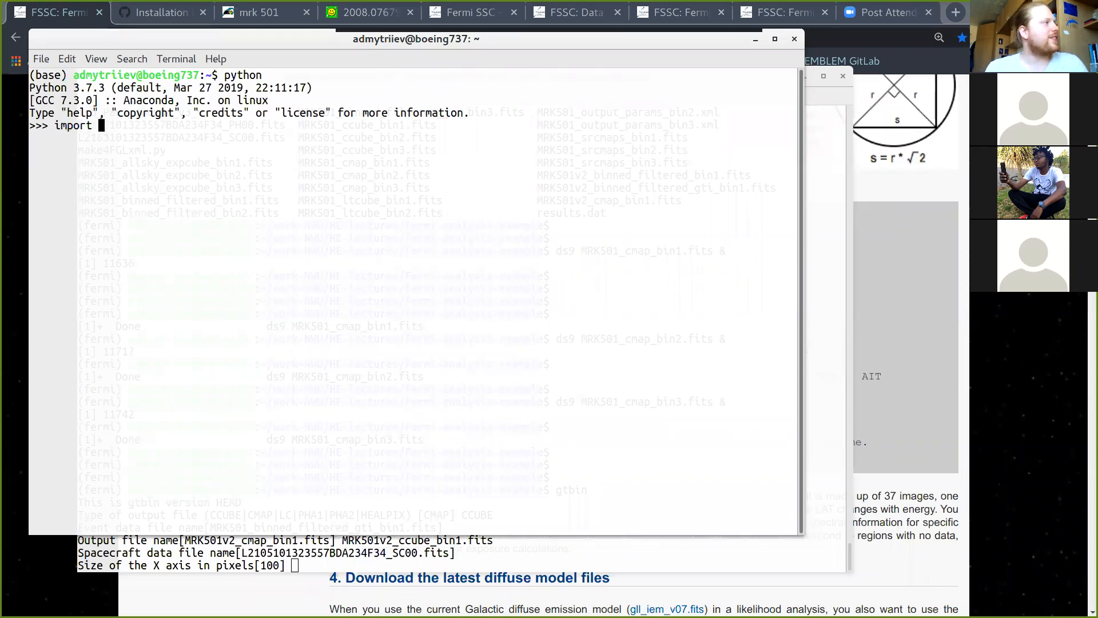
key(BackSpace)
key(BackSpace)
key(BackSpace)
key(BackSpace)
key(BackSpace)
key(BackSpace)
key(BackSpace)
key(BackSpace)
key(BackSpace)
key(BackSpace)
key(BackSpace)
key(BackSpace)
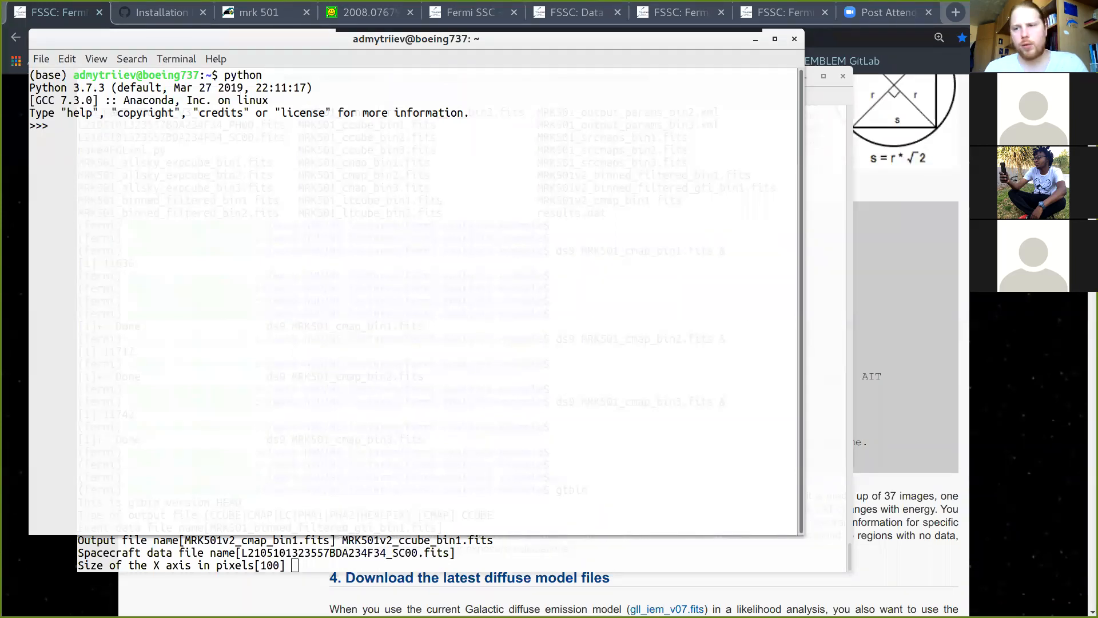
Step: Calculate the counts cube's maximum side in Python as 10.0*2.0**0.5, keeping the tutorial's formula in view
text(10.0)
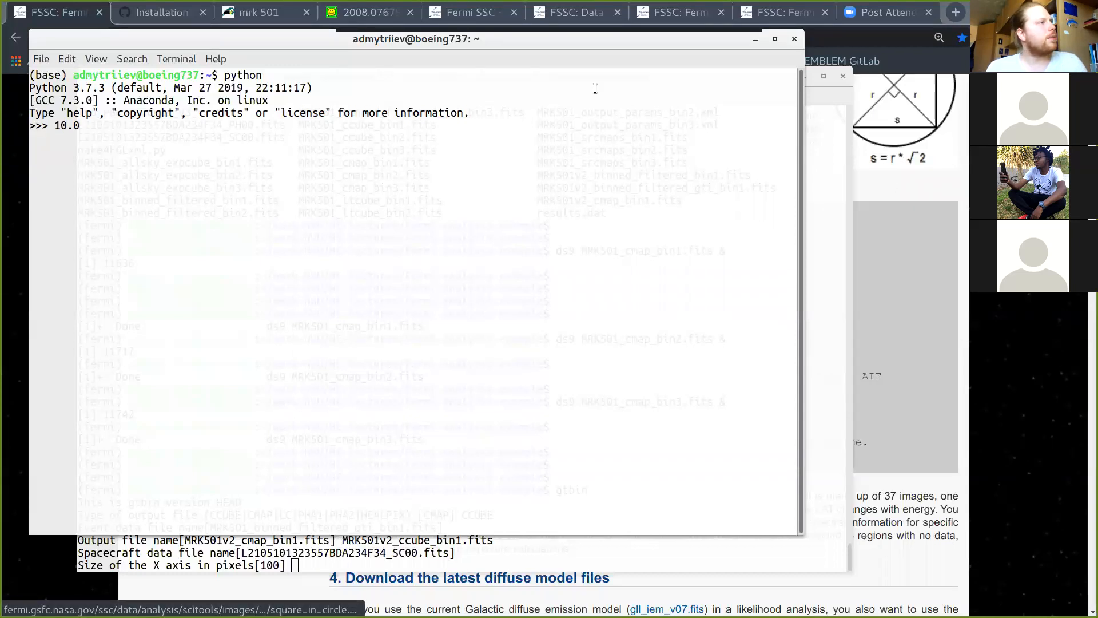
drag(568, 50, 627, 60)
text(*)
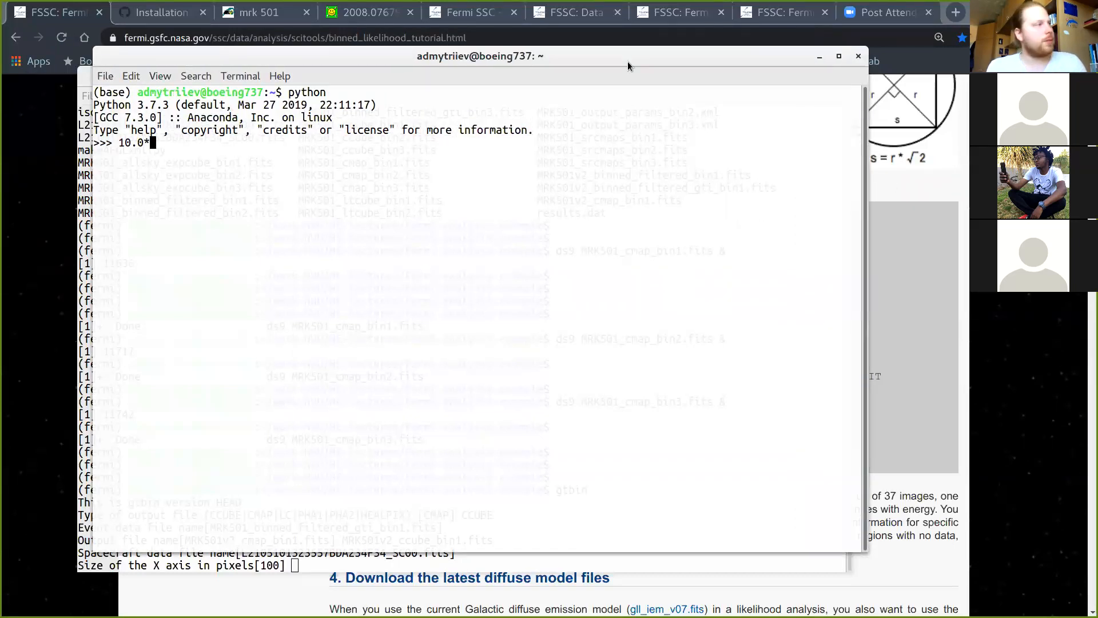
text(2.0*)
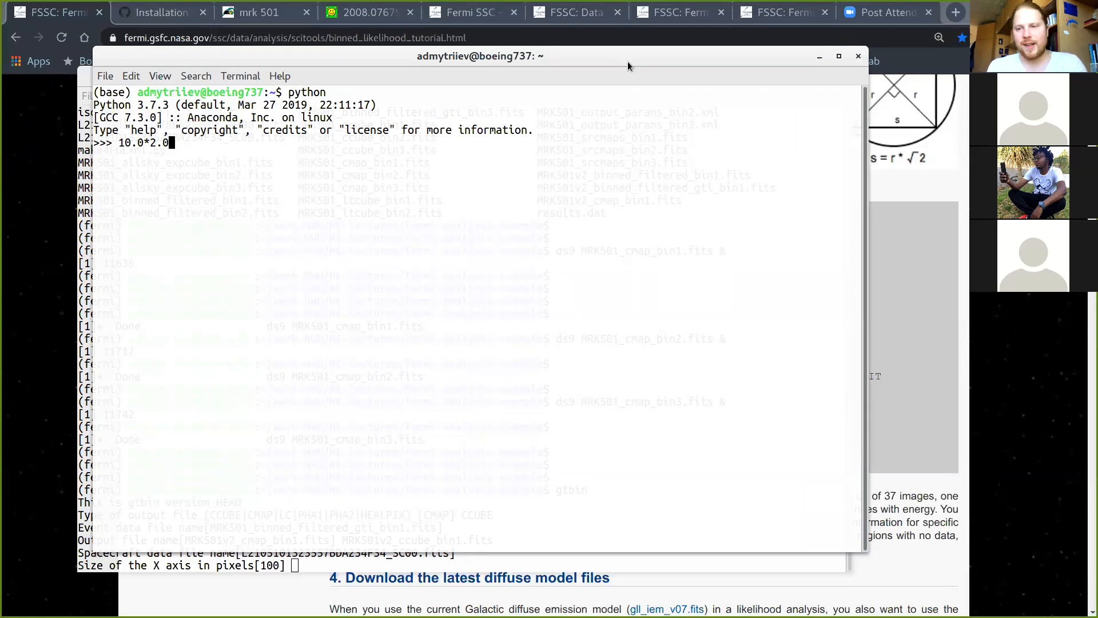
mouse_move(760, 67)
mouse_down()
mouse_move(765, 194)
mouse_move(707, 171)
mouse_move(795, 143)
mouse_move(818, 112)
mouse_move(813, 121)
mouse_move(812, 92)
mouse_up()
key(BackSpace)
key(BackSpace)
key(BackSpace)
key(BackSpace)
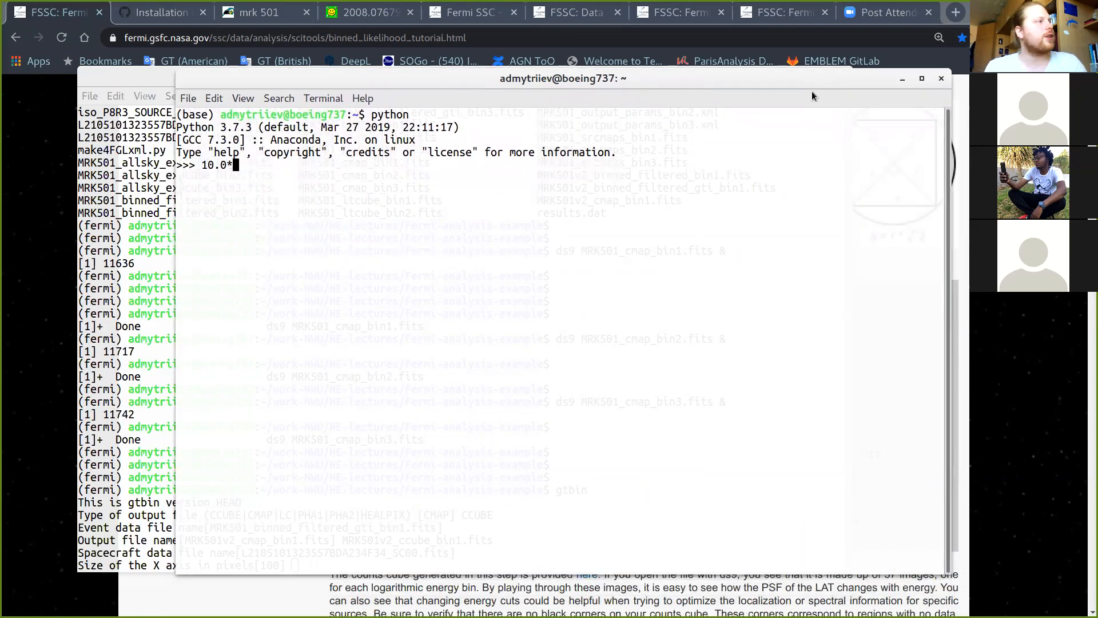
text(2.0*)
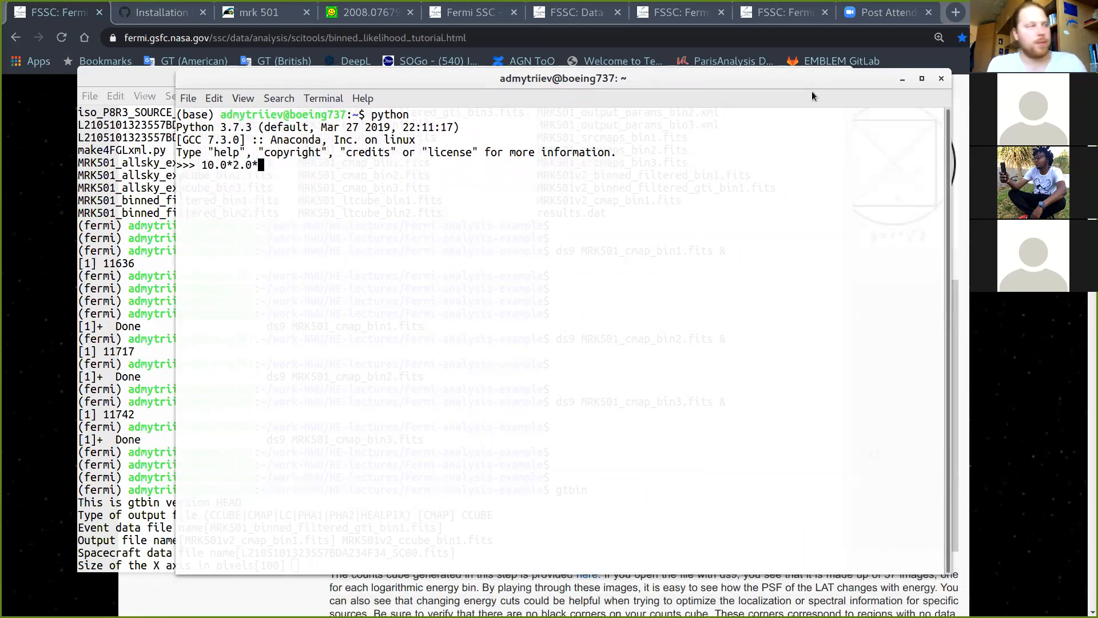
text(*0.5)
key(Return)
key(Return)
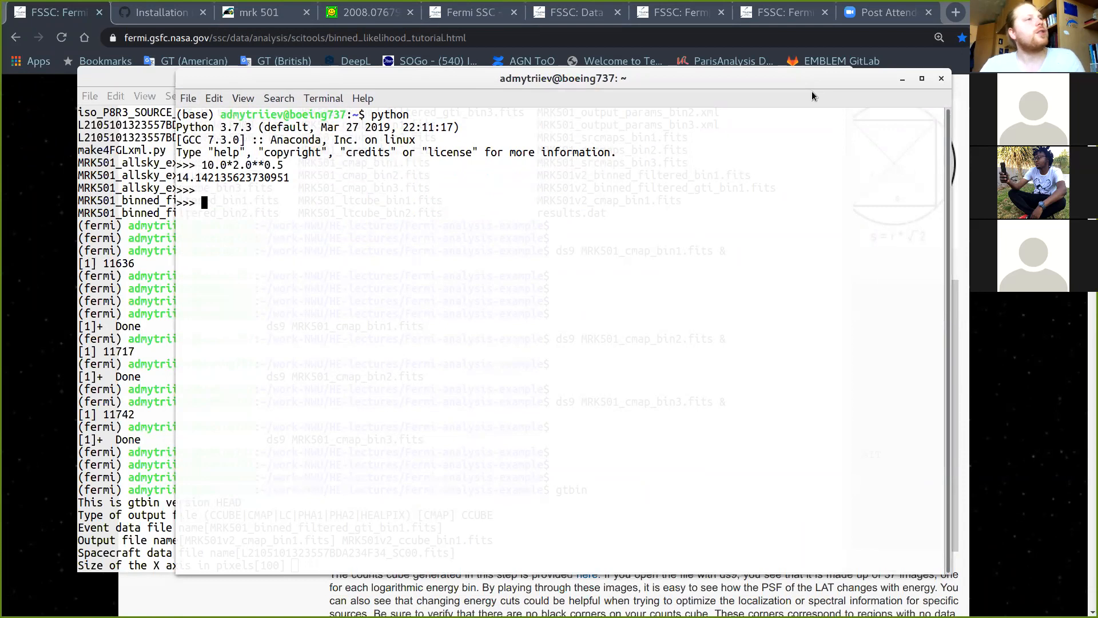
Step: Divide the calculated side, 14.1421 degrees, by the 0.2 degree pixel size in Python
drag(856, 76, 801, 238)
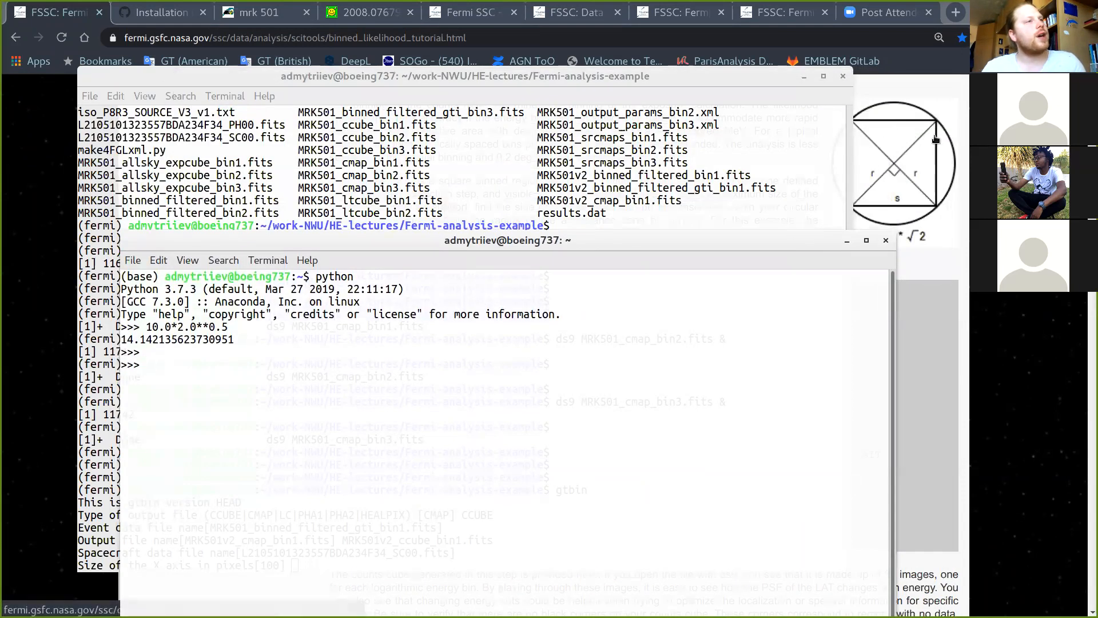
drag(781, 239, 916, 78)
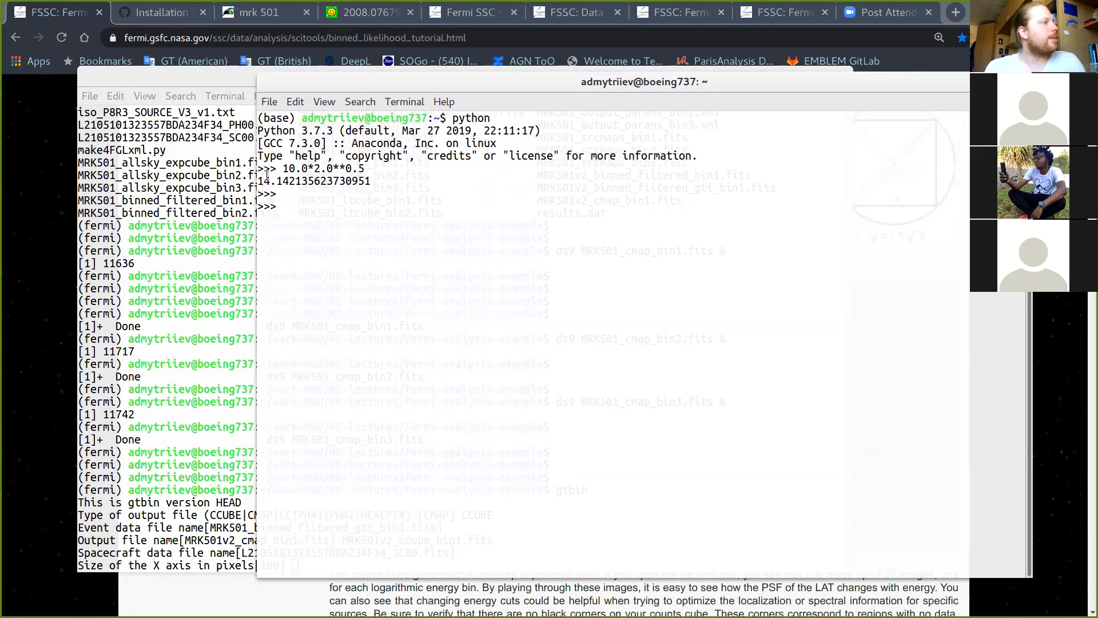
drag(257, 180, 296, 178)
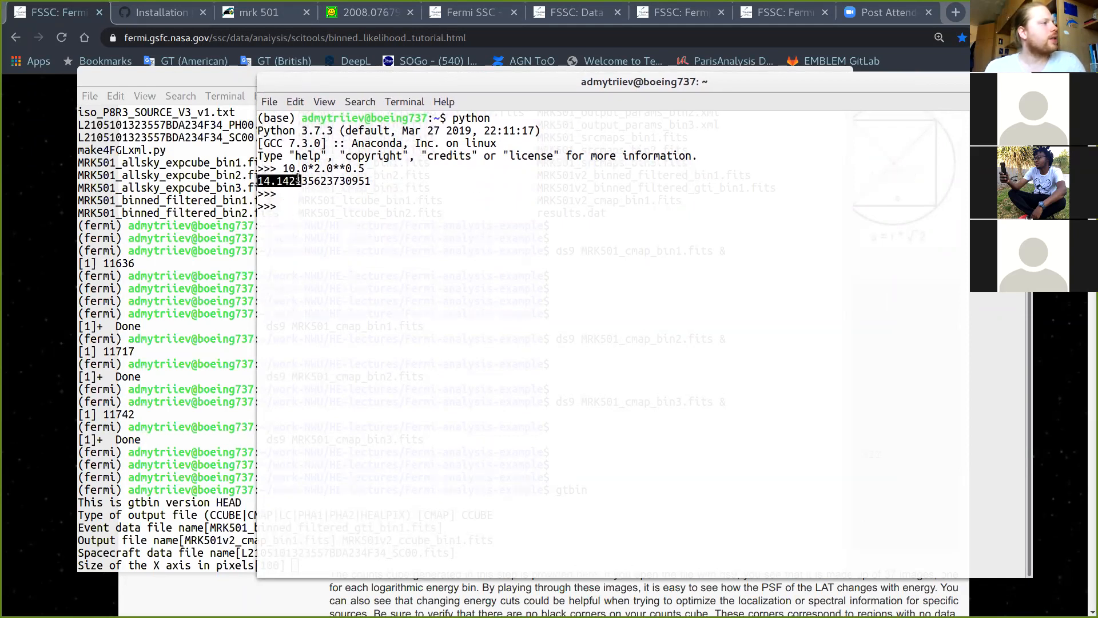
click(296, 204)
middle_click(296, 204)
text(/)
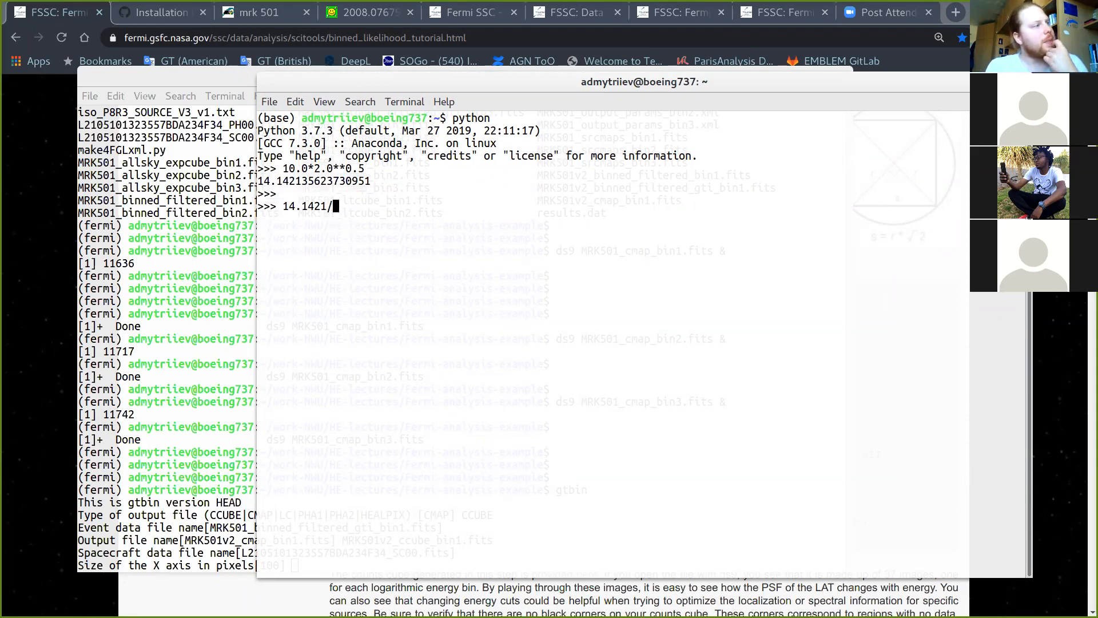
text(0.2)
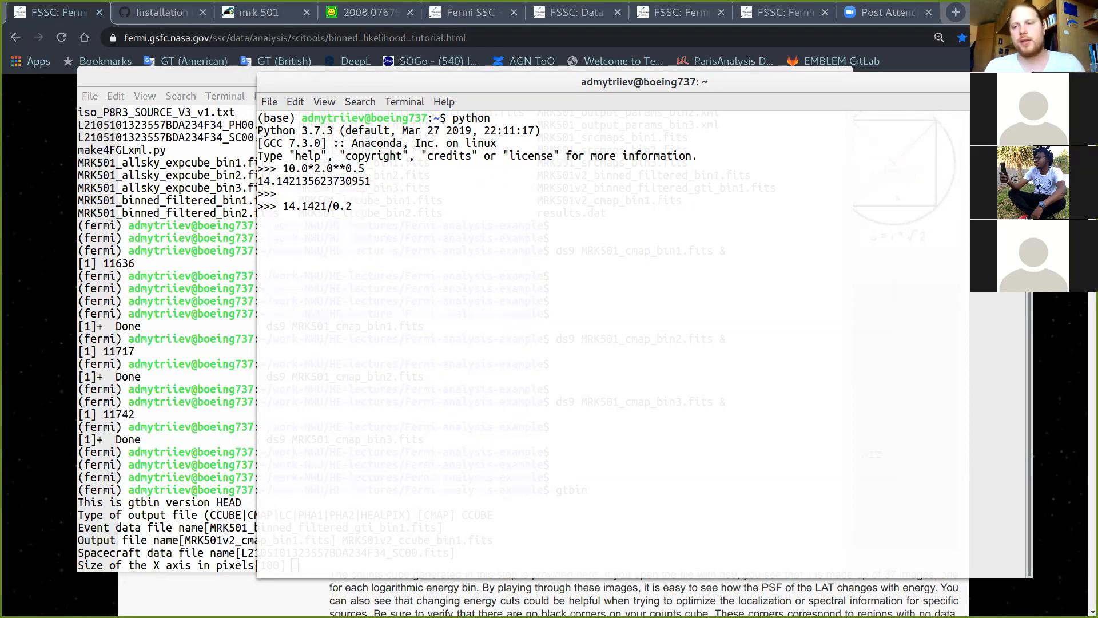
key(Return)
key(Return)
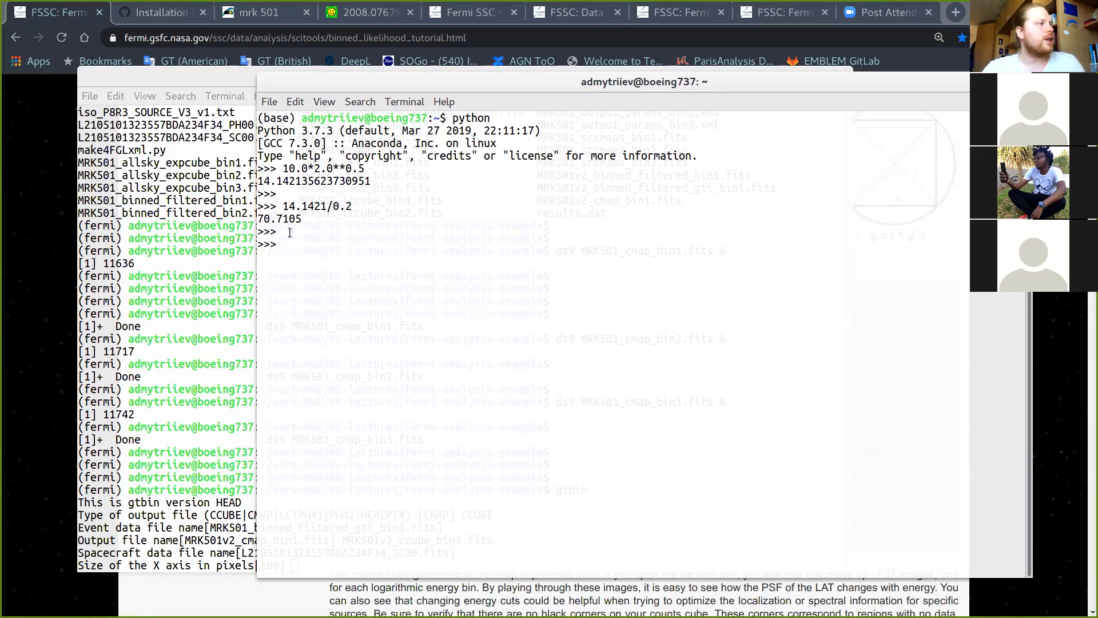
Step: Exit Python and close the extra terminal window
text(exit(0)
key(Return)
key(Return)
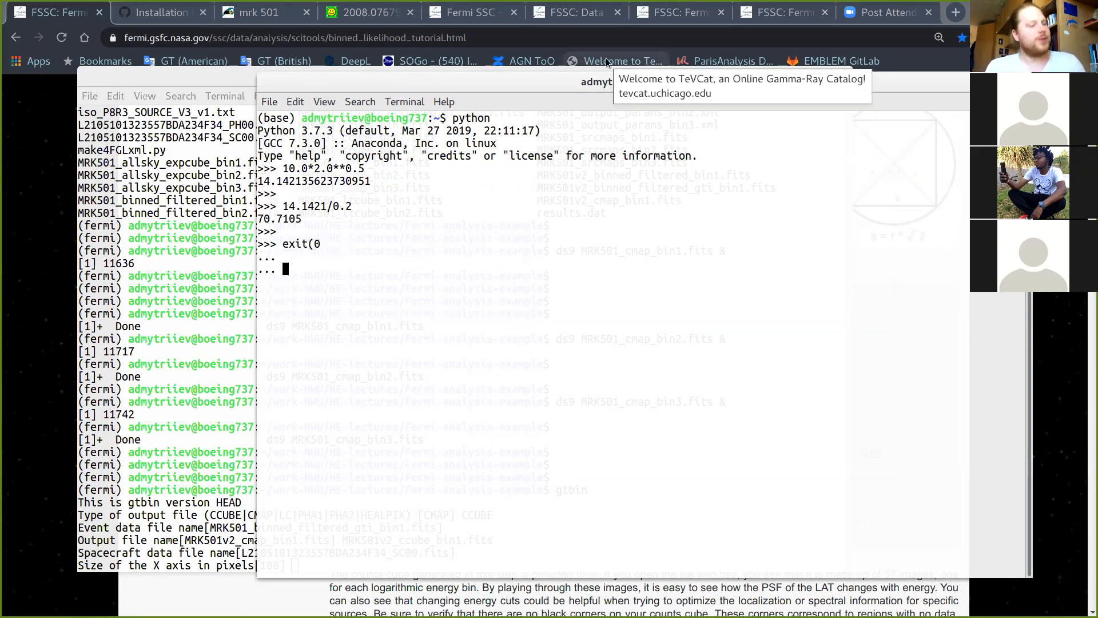
key(ctrl+c)
text(exit())
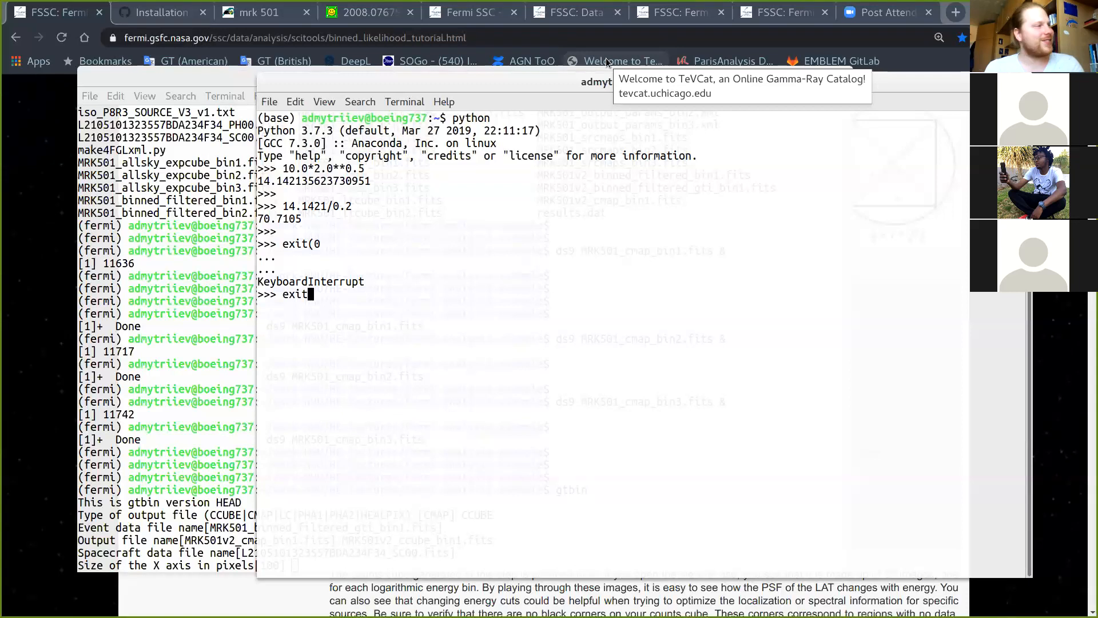
key(Return)
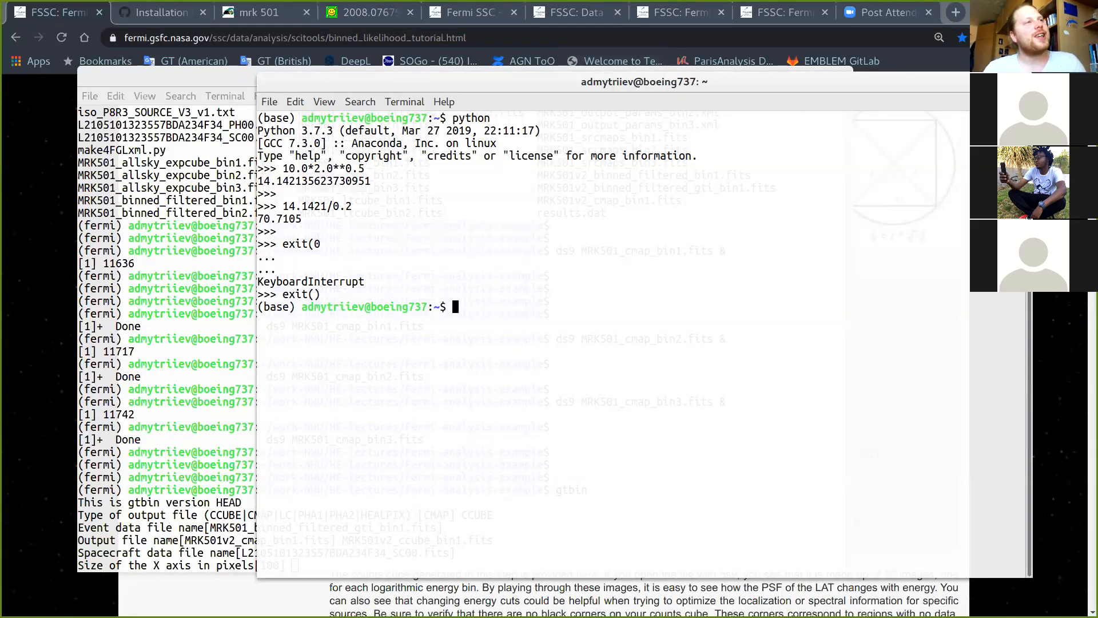
key(ctrl+d)
Step: Set gtbin's X and Y axis sizes to 70 pixels each and the image scale to 0.2 degrees/pixel
drag(684, 76, 528, 122)
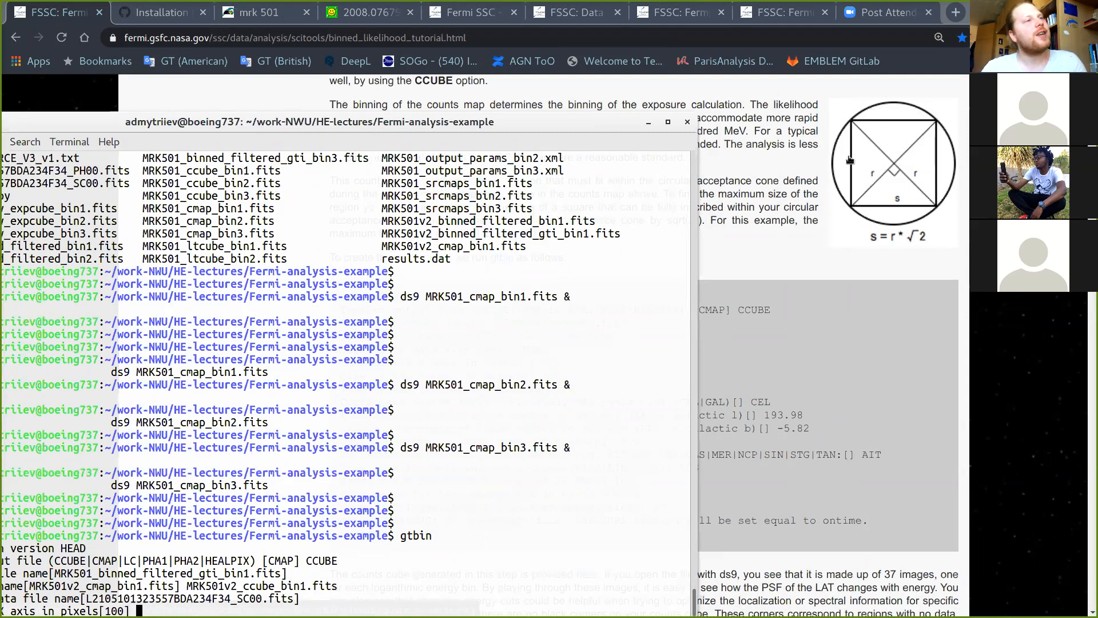
drag(596, 121, 746, 59)
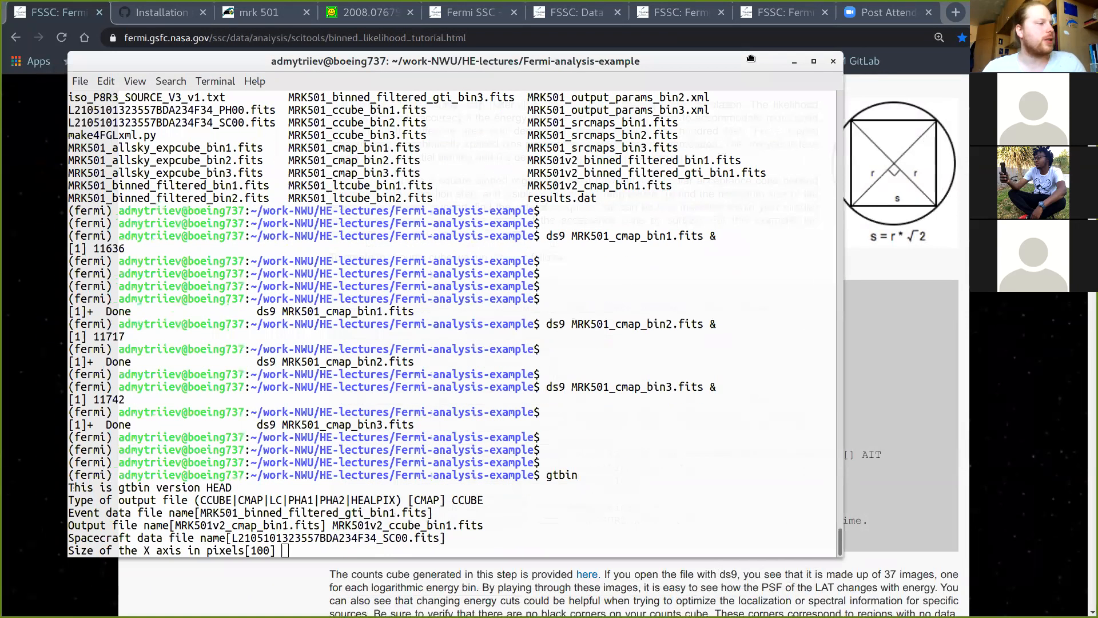
text(70)
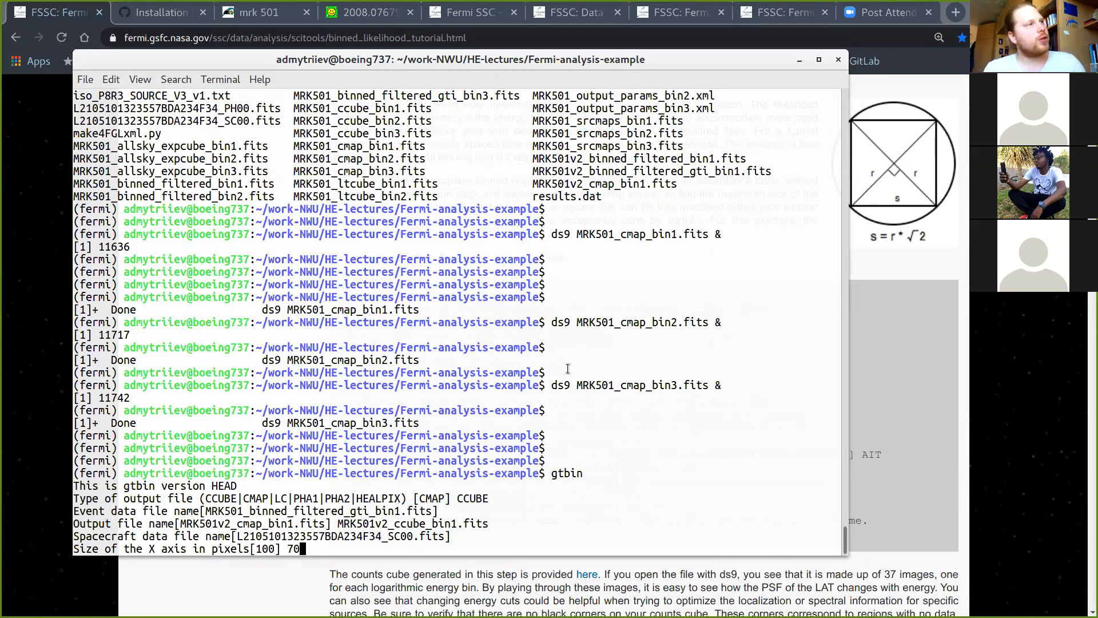
key(Return)
text(70)
key(Return)
text(0.)
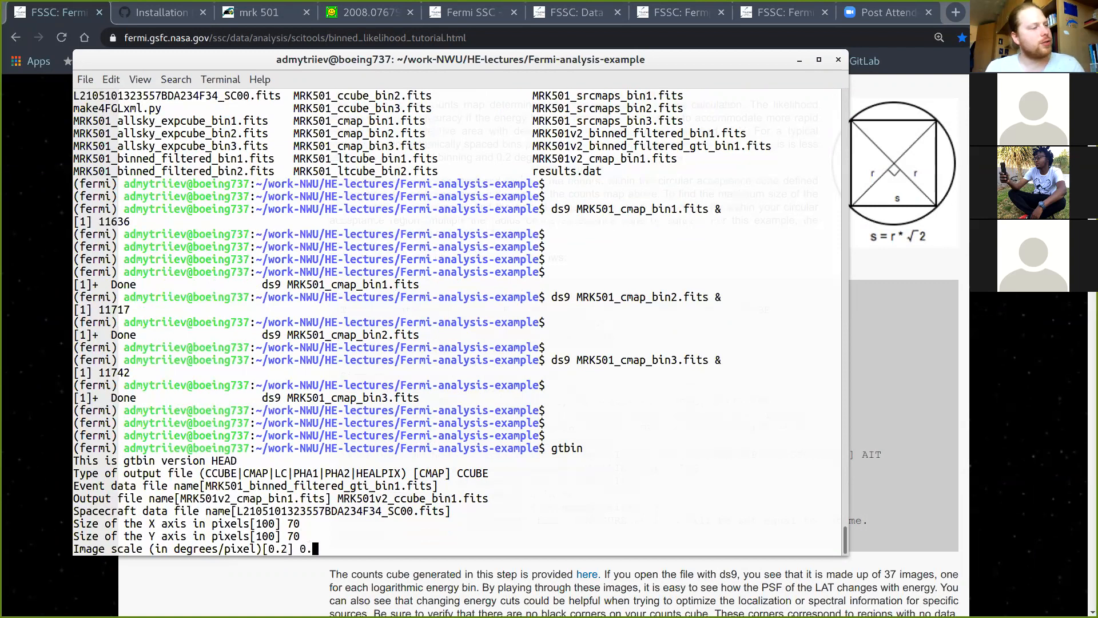
text(2)
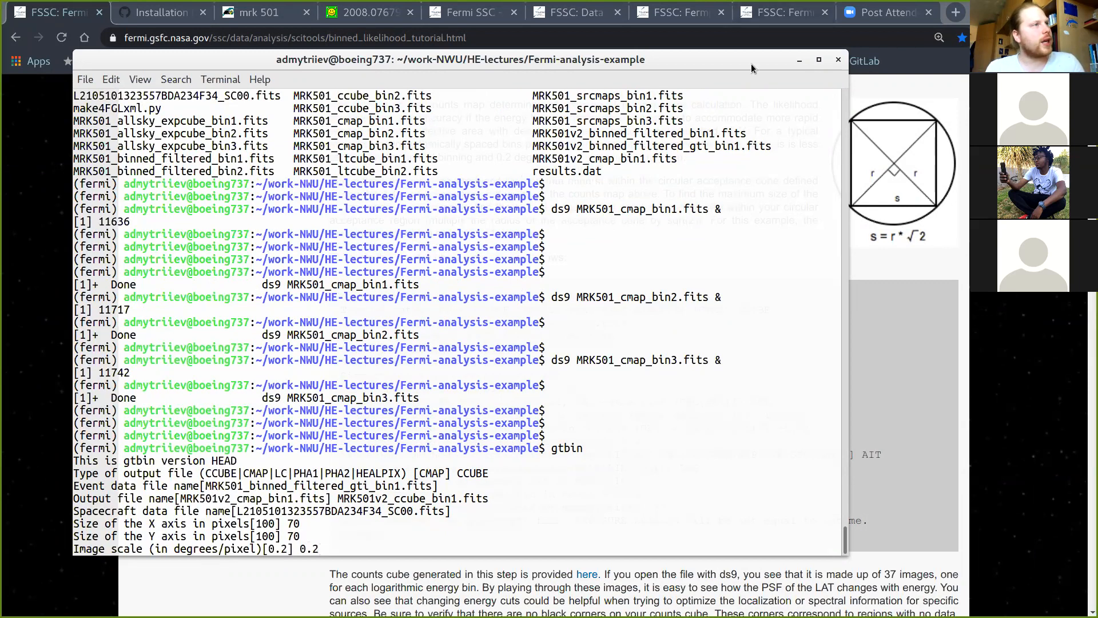
key(Return)
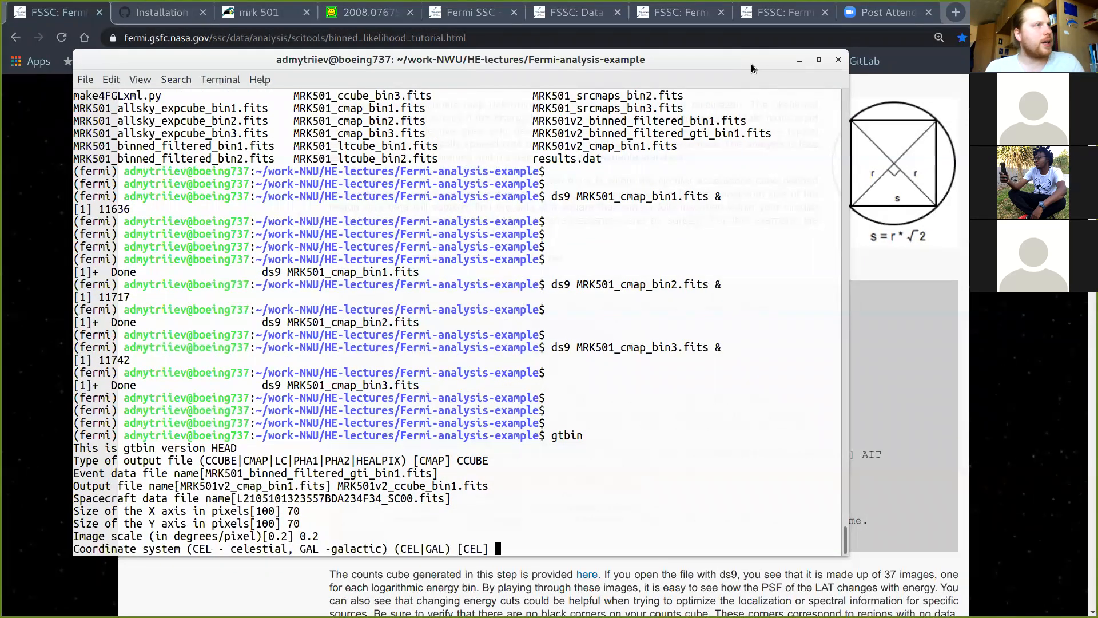
Step: Check the coordinate system in the tutorial's gtbin example and accept the default CEL for the counts cube
drag(671, 63, 218, 104)
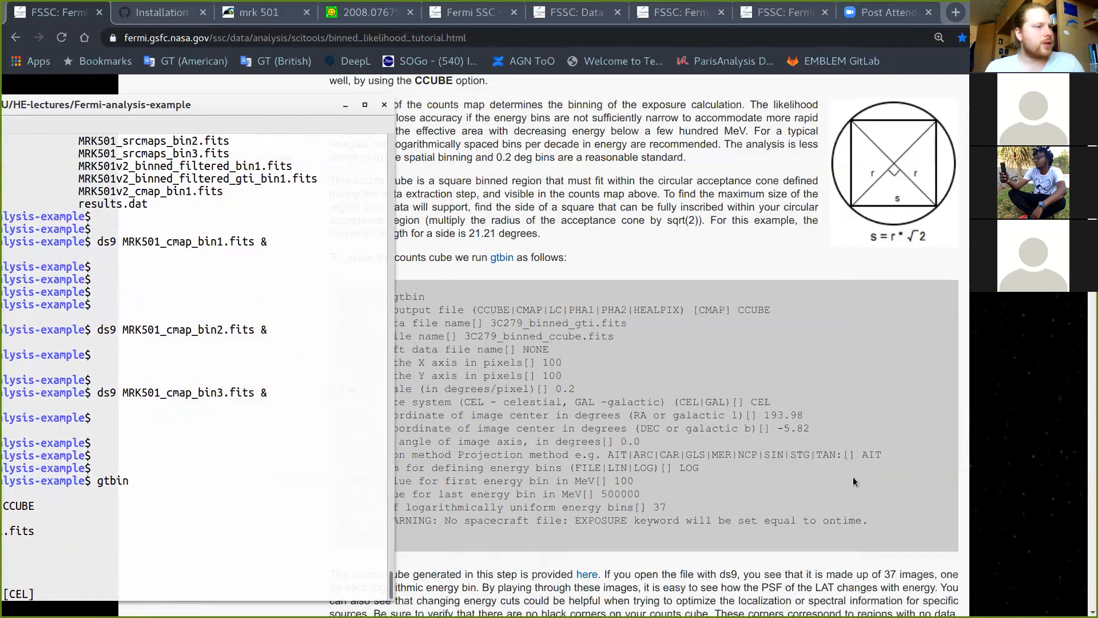
drag(299, 109, 194, 101)
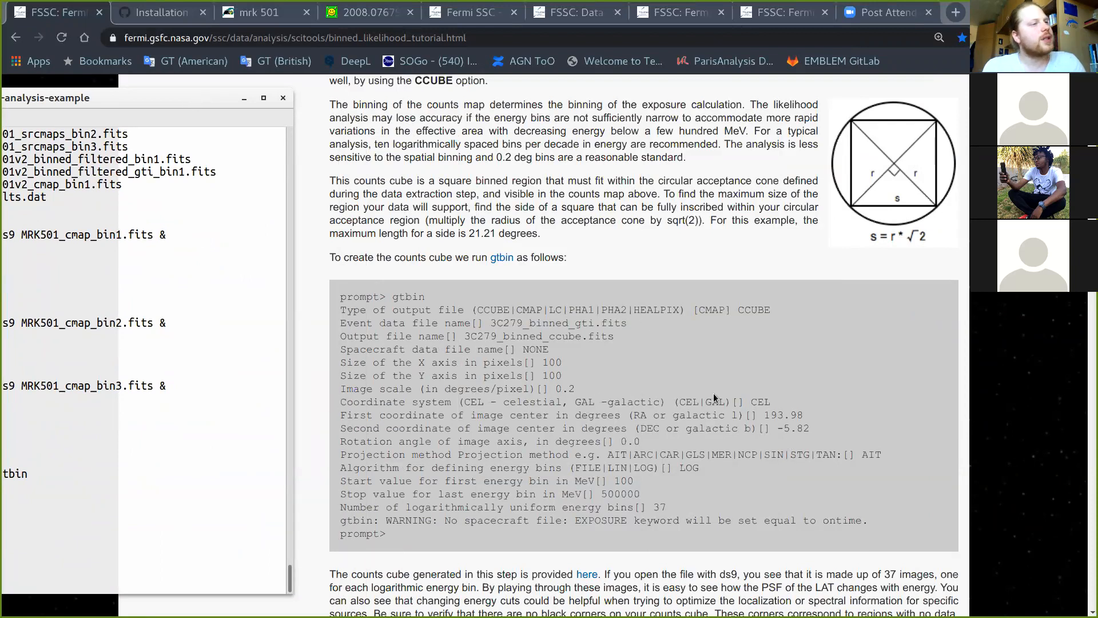
drag(190, 98, 868, 51)
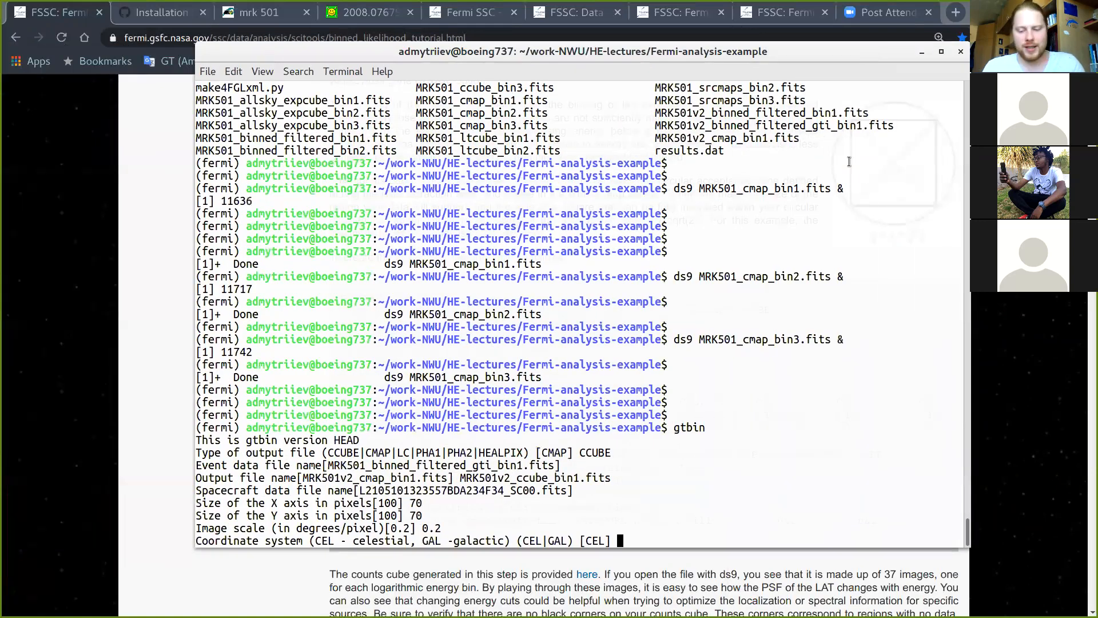
key(Return)
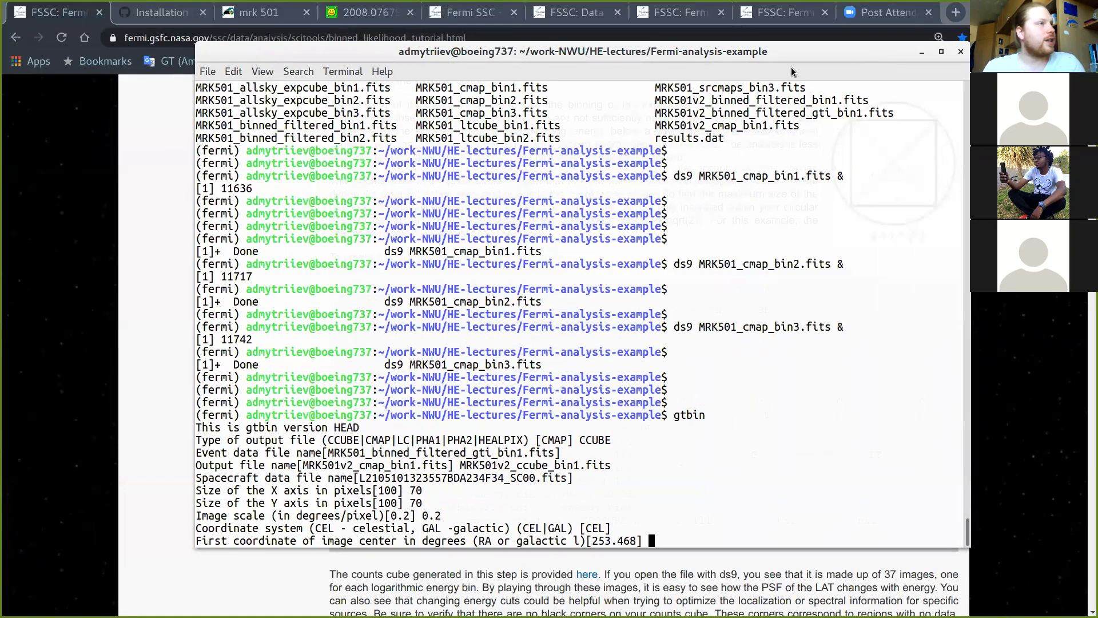
Step: Accept gtbin's default image center, RA 253.468 and DEC 39.7602 degrees, and the default axis rotation angle of 0
drag(801, 53, 856, 60)
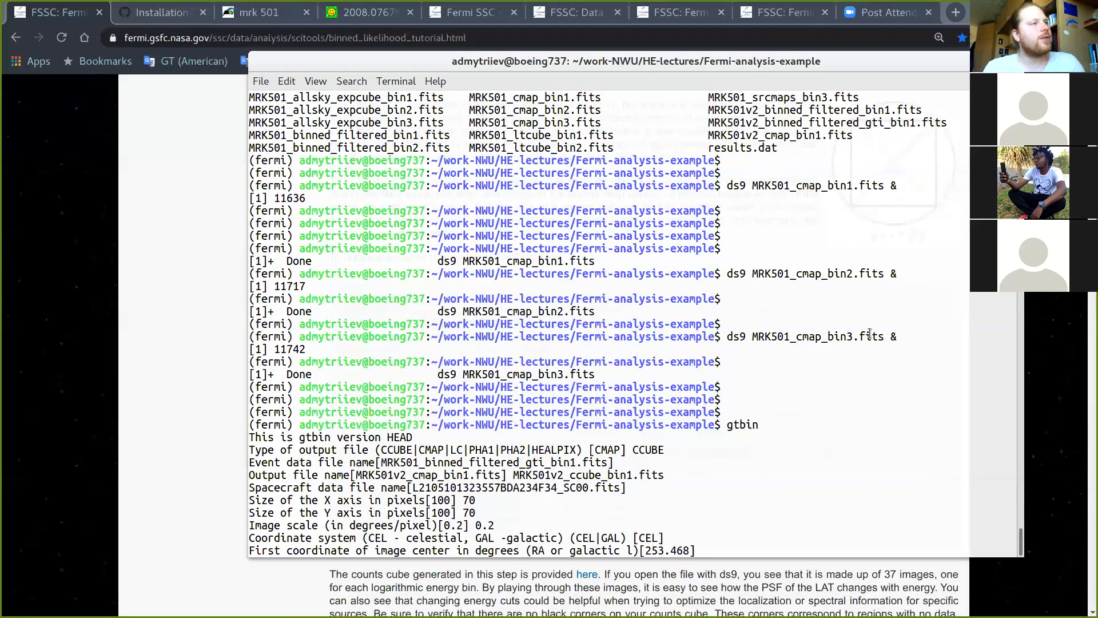
scroll(644, 157, up, 6)
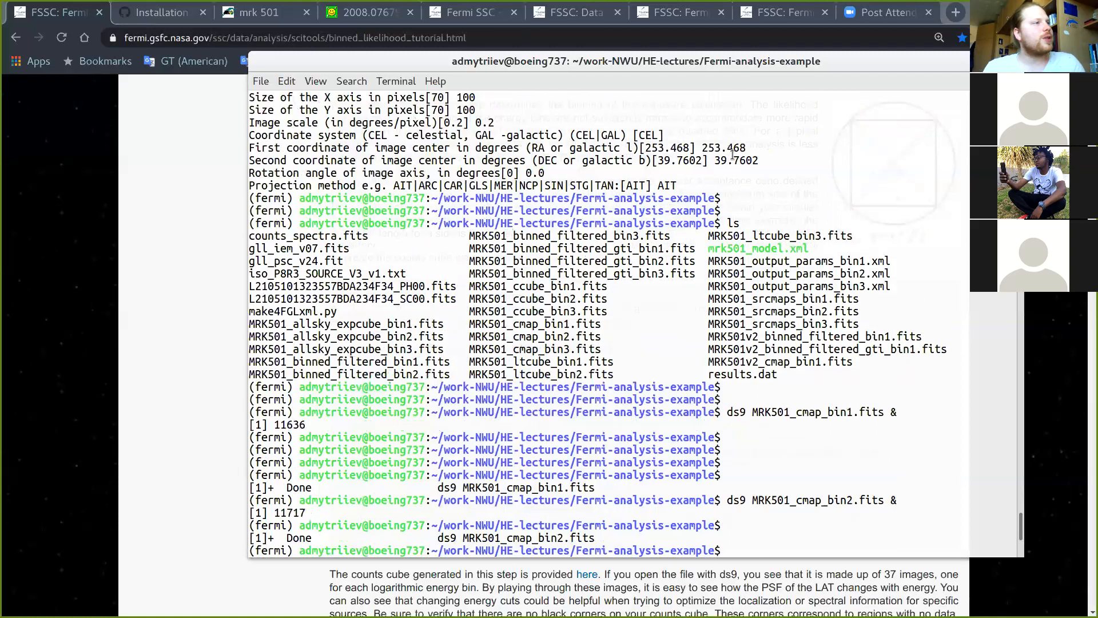
key(Return)
key(Return)
key(Return)
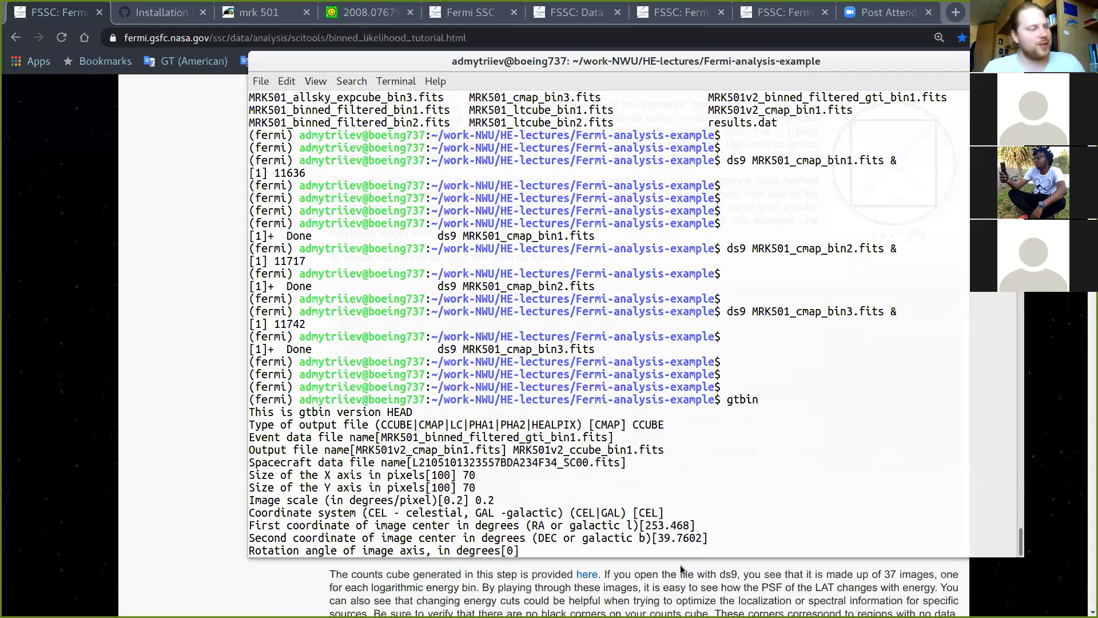
key(Return)
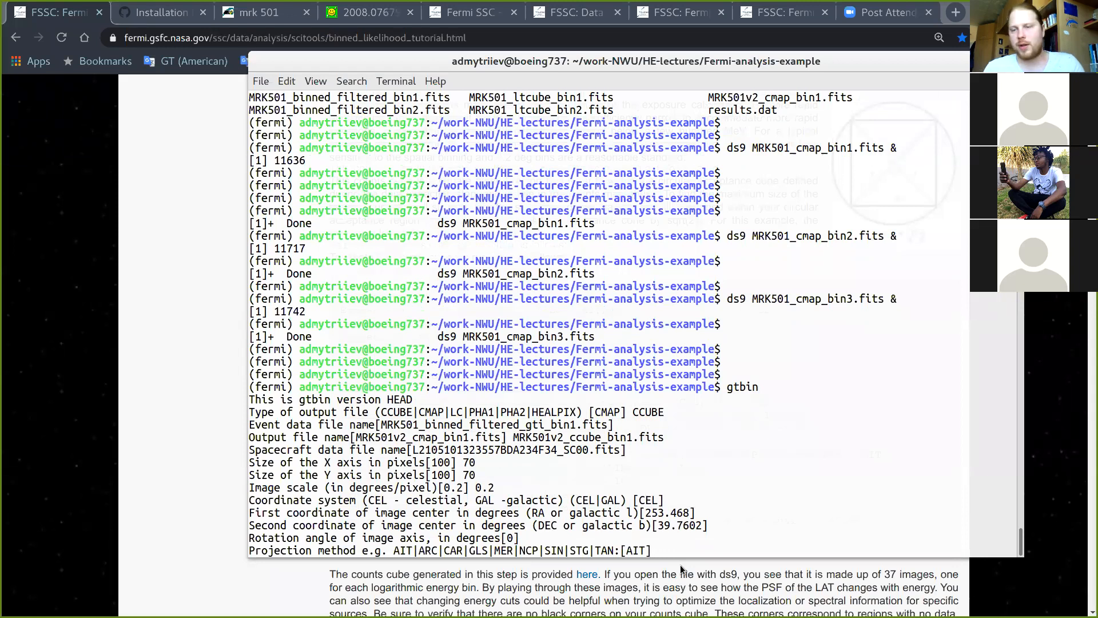
Step: Check the tutorial's gtbin example, accept the default AIT projection, and set the energy-bin algorithm to LOG
drag(858, 60, 233, 99)
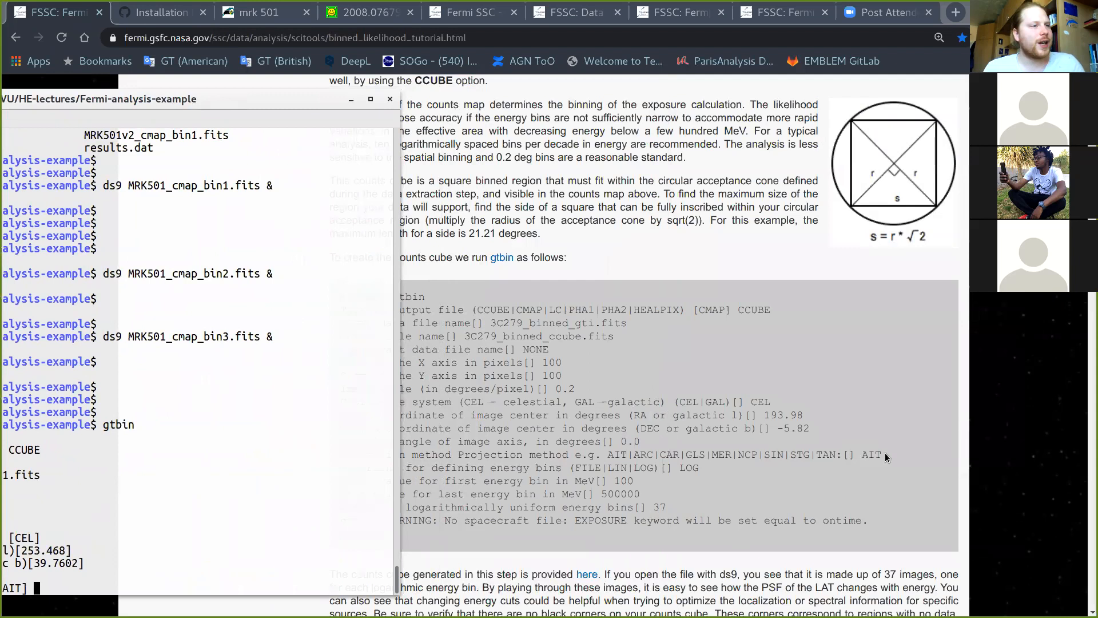
drag(306, 99, 889, 46)
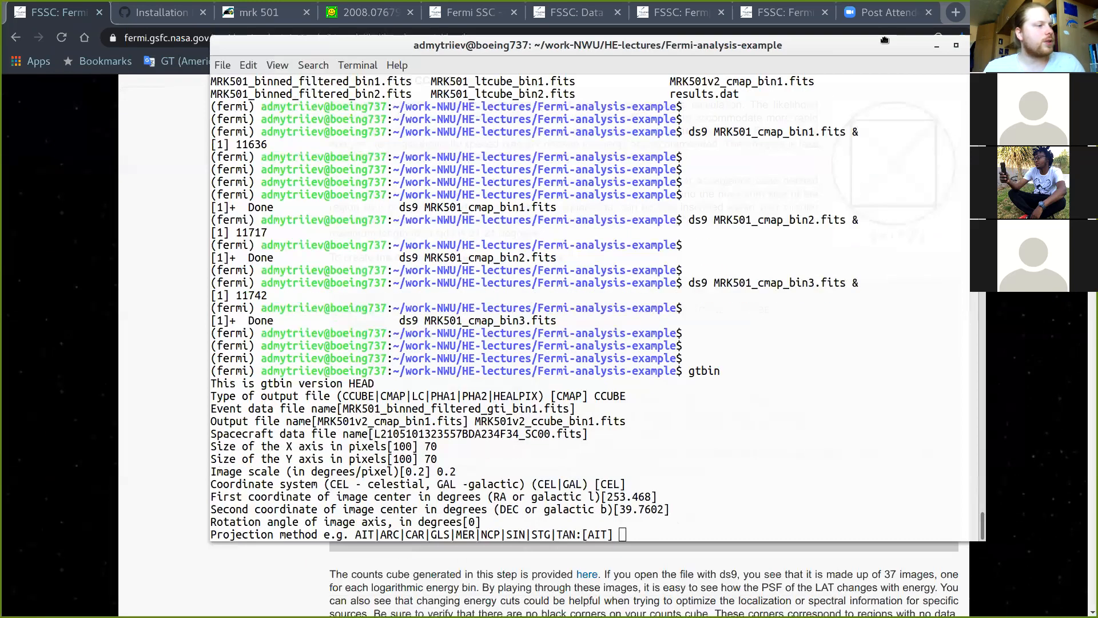
key(Return)
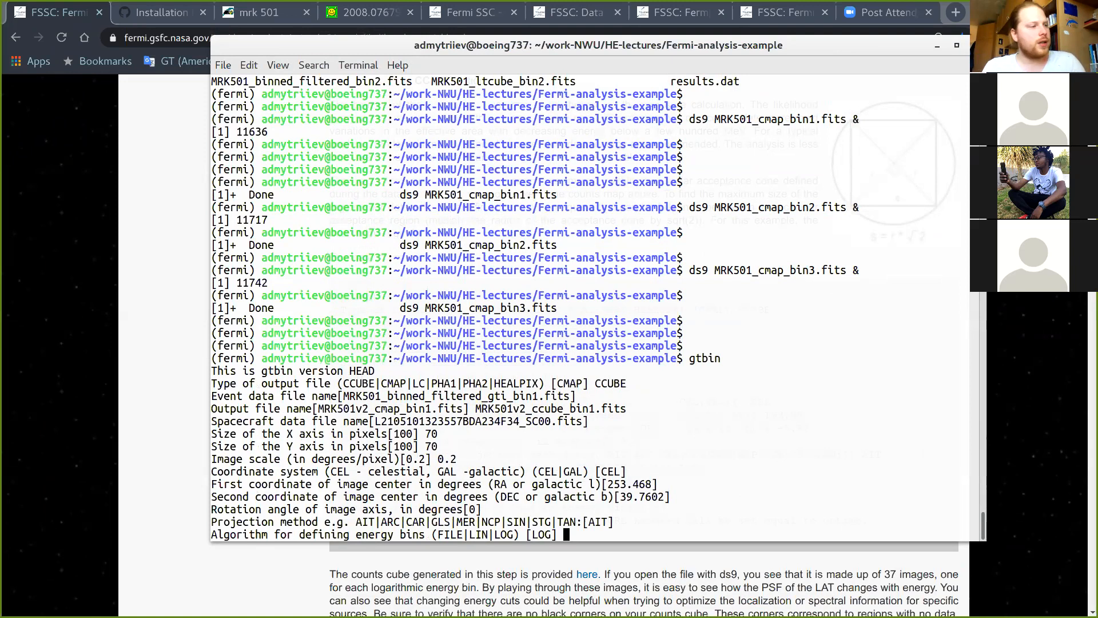
text(LOG)
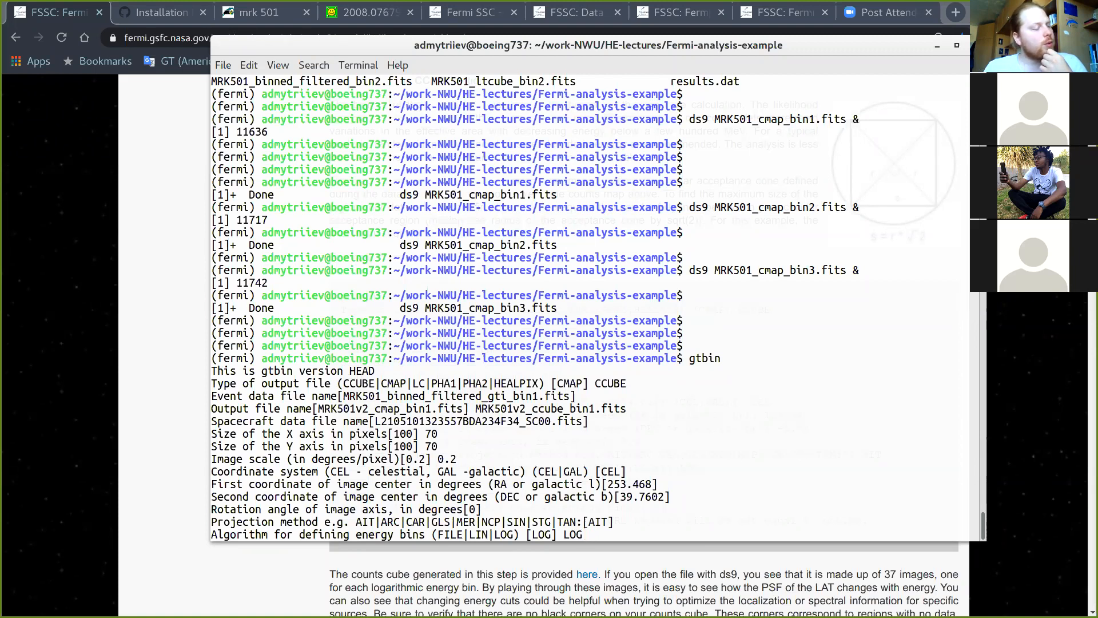
key(Return)
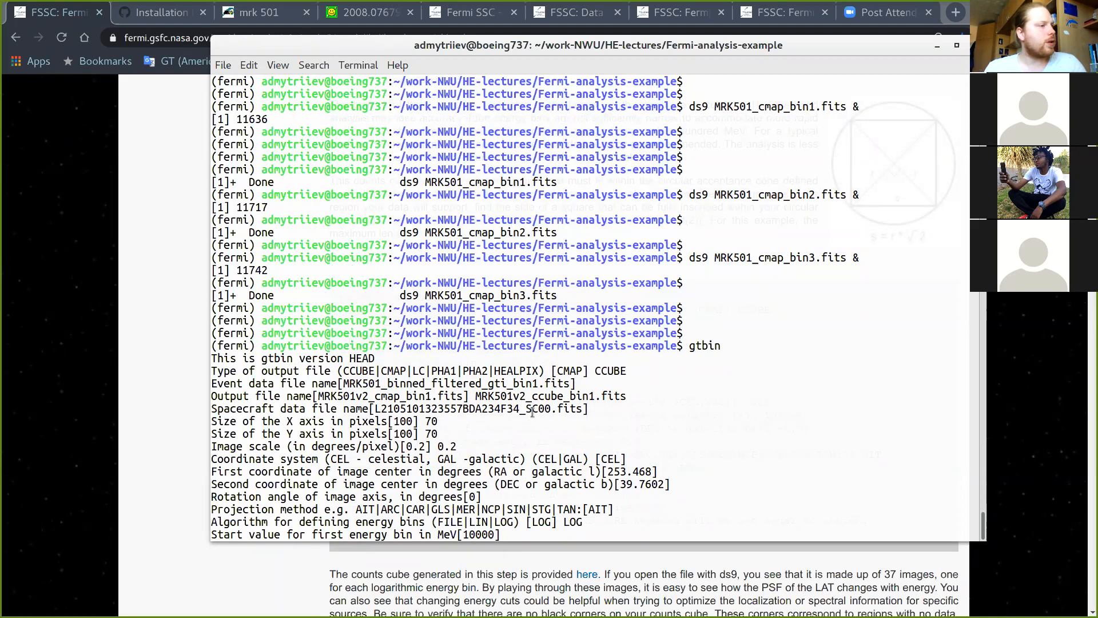
Step: Set the bin1 energy range in gtbin to start at 100.0 MeV and stop at 1000.0 MeV
drag(571, 394, 593, 395)
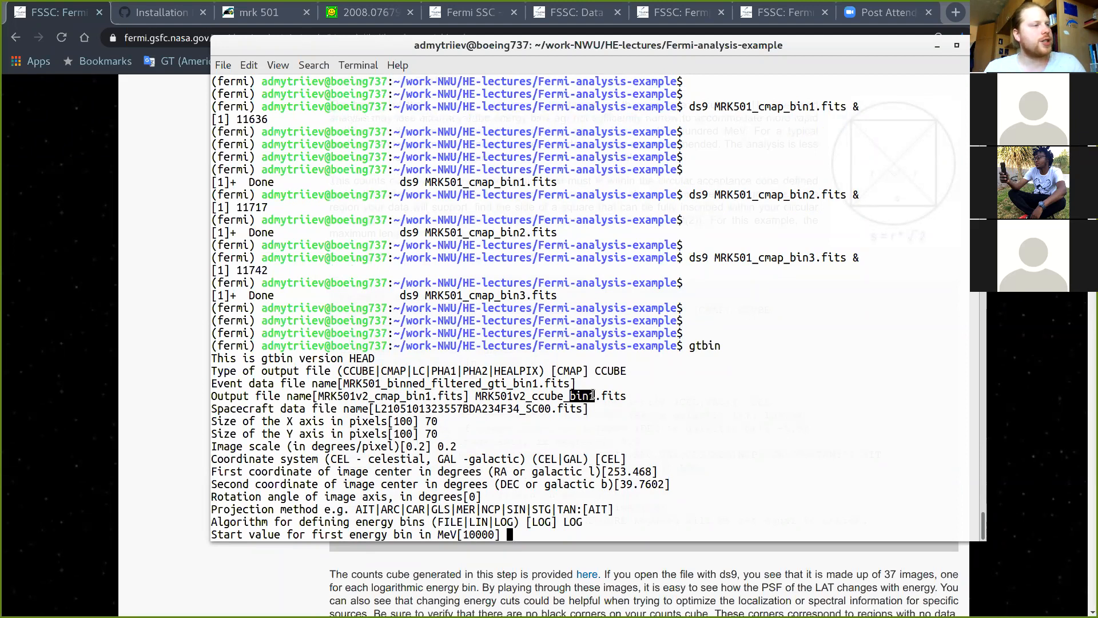
click(570, 497)
text(100.0)
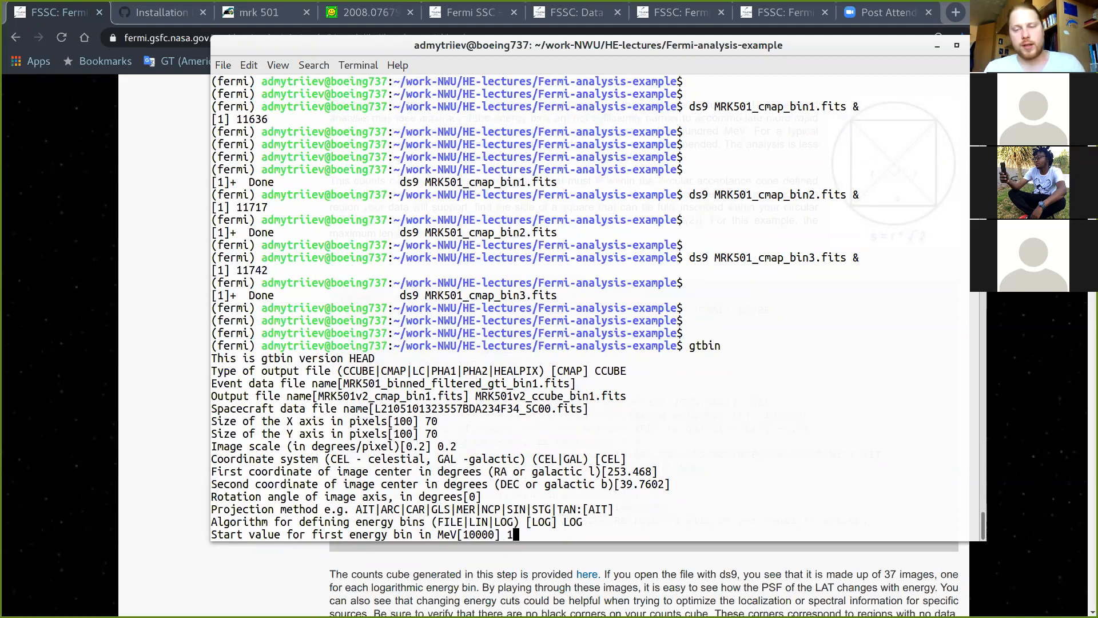
key(Return)
text(1000.0)
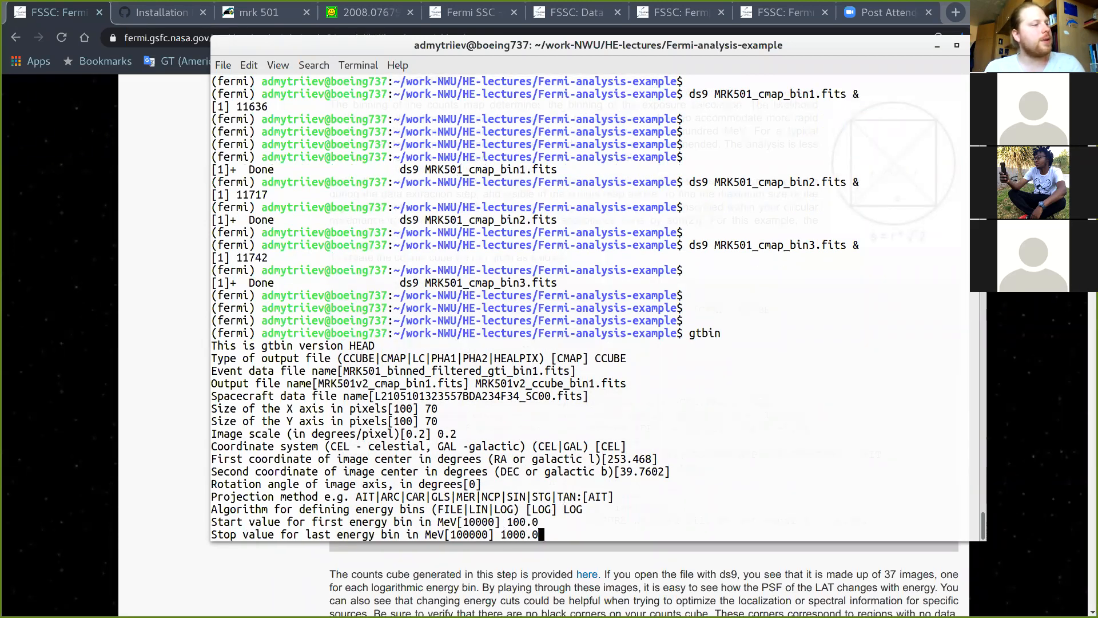
key(Return)
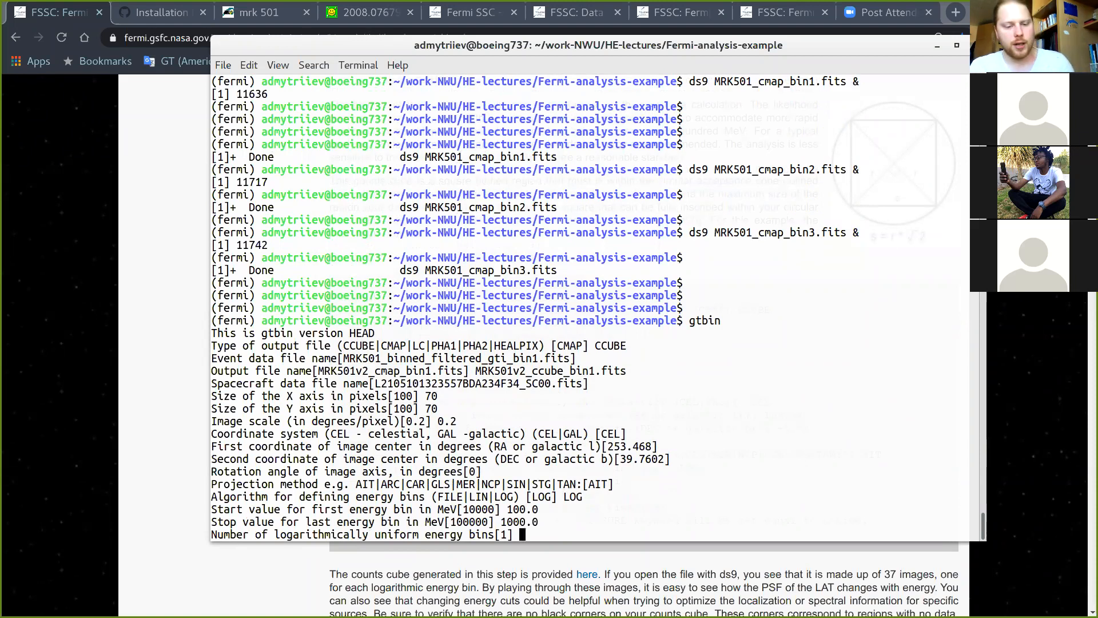
Step: Set the number of logarithmically uniform energy bins to 1 and generate the counts cube
text(5)
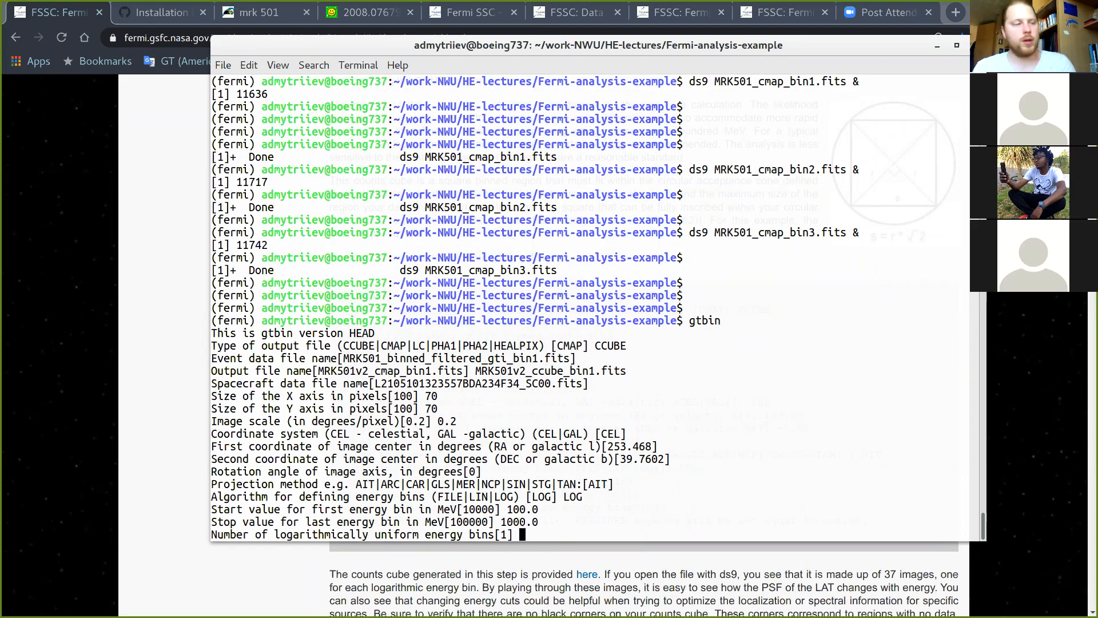
text(1)
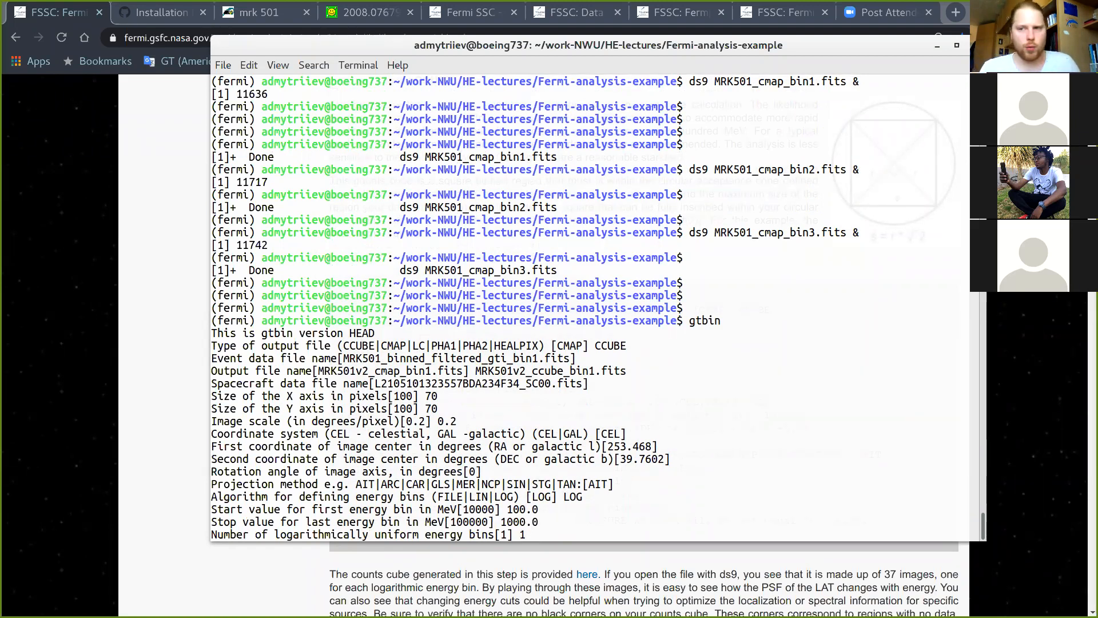
key(Return)
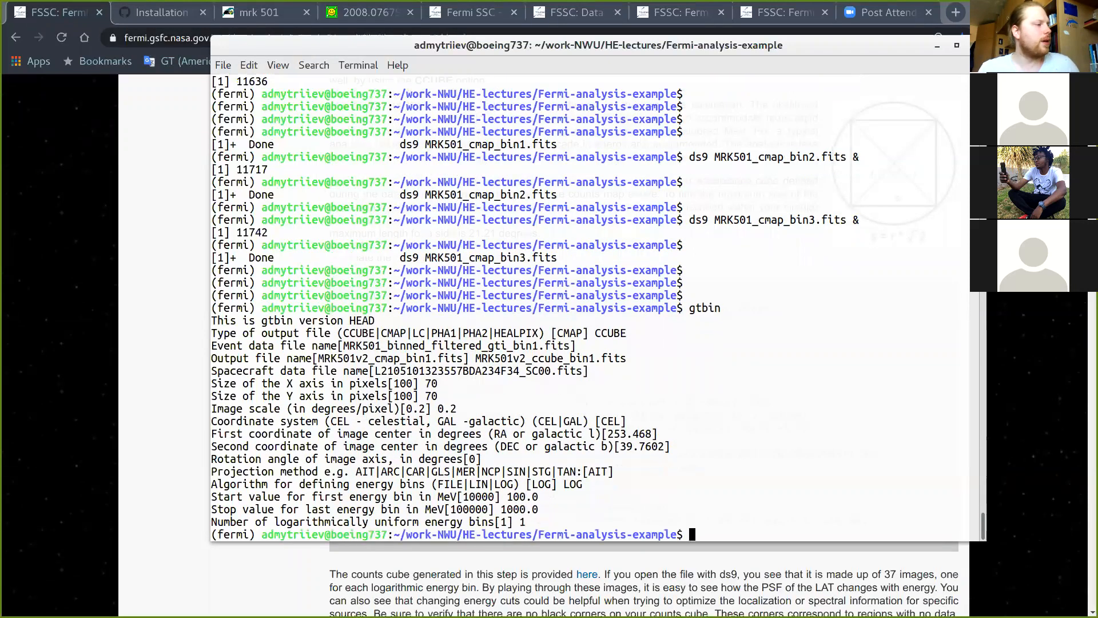
Step: List the working directory's files and locate the new counts cube MRK501v2_ccube_bin1.fits
key(Return)
key(Return)
text(ls)
key(Return)
key(Return)
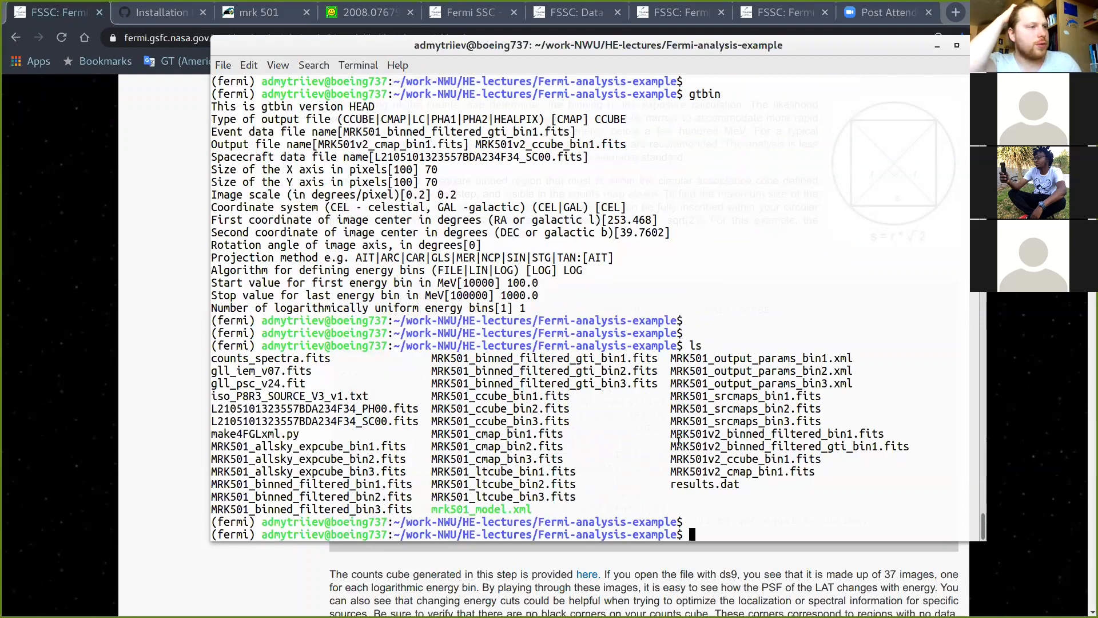
drag(671, 458, 825, 460)
click(747, 478)
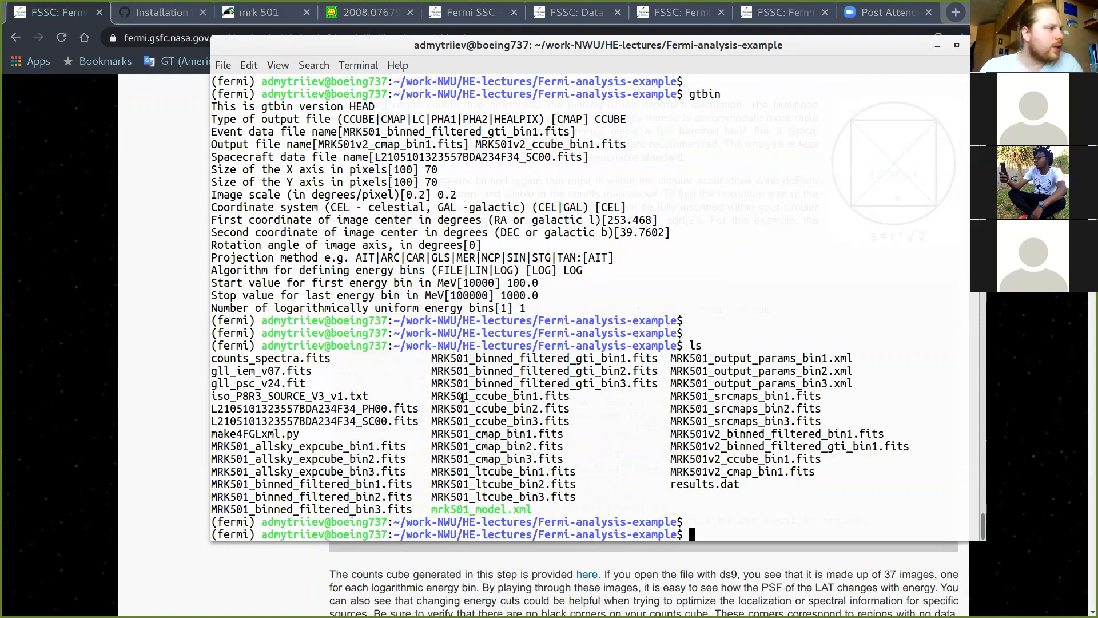
Step: Point out the existing MRK501_ccube files for bin1 to bin3 in the directory listing
drag(437, 395, 569, 423)
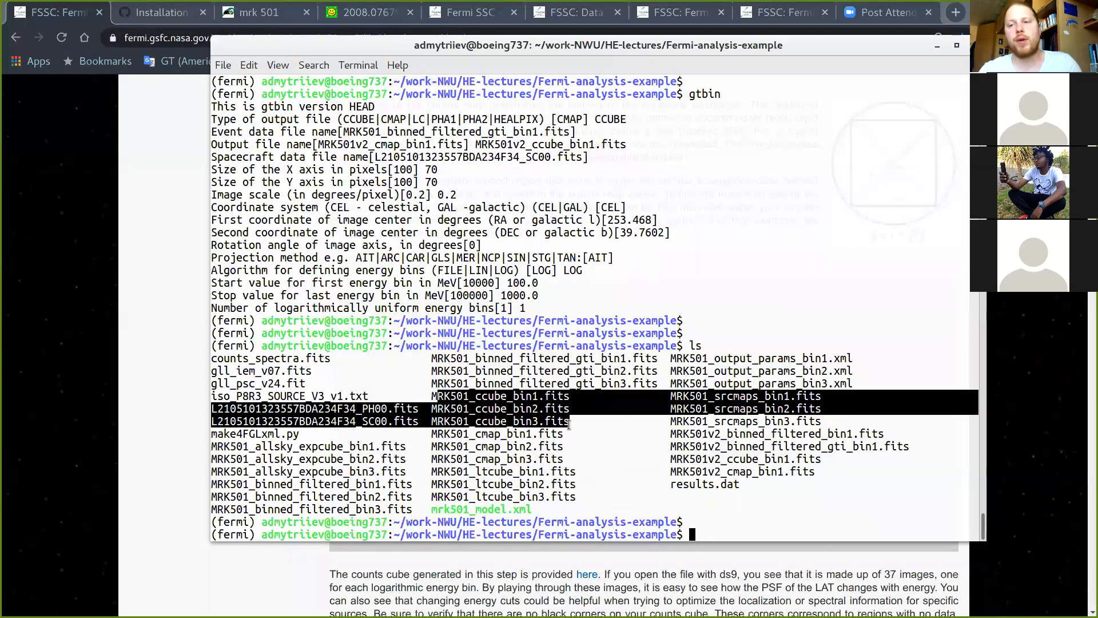
click(557, 415)
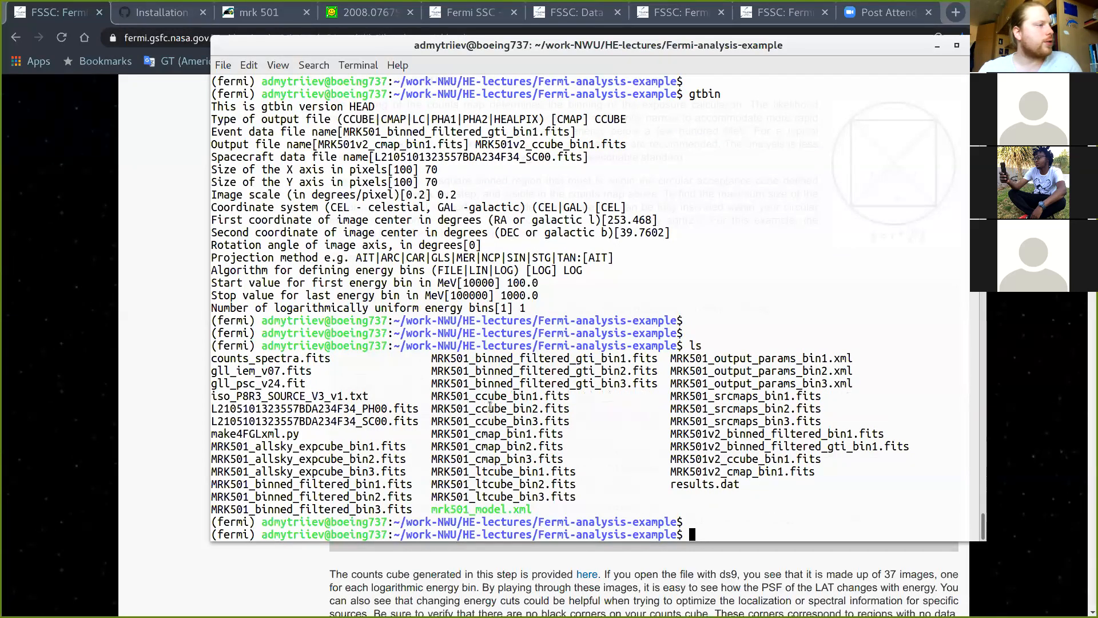
drag(432, 395, 570, 396)
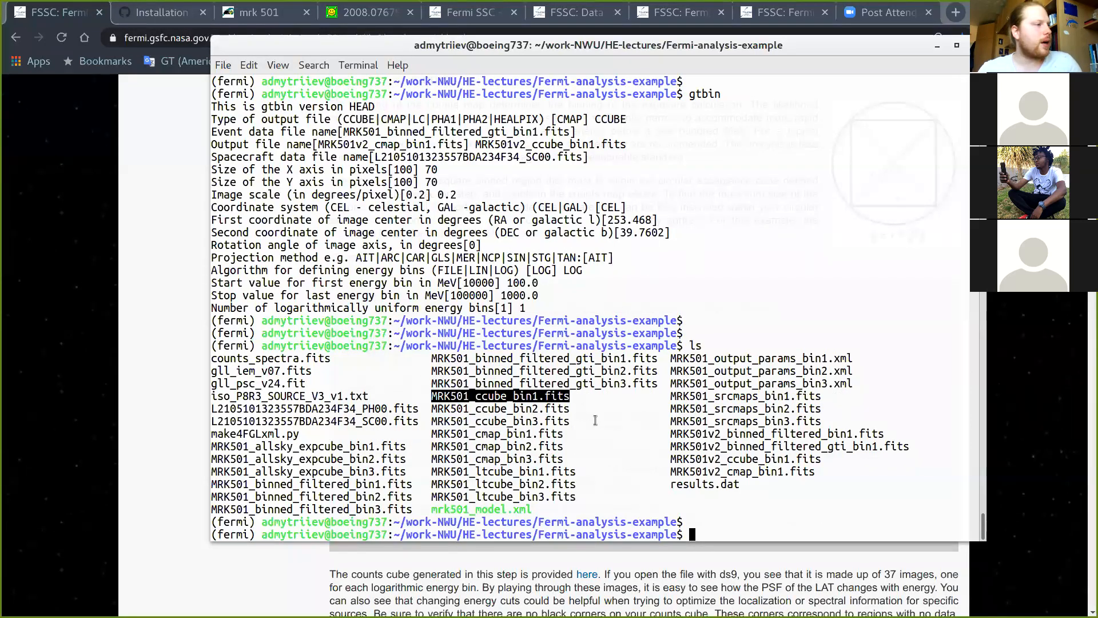
click(595, 420)
drag(430, 405, 575, 406)
click(715, 511)
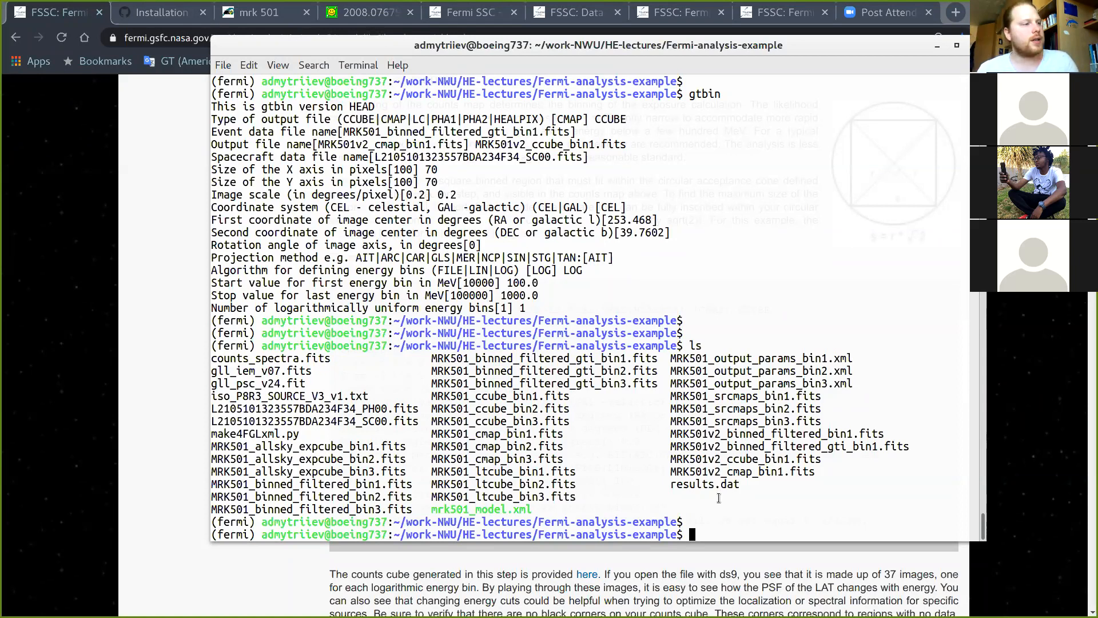
Step: Open MRK501_ccube_bin2.fits in ds9 as a background process and maximize its window
text(ds)
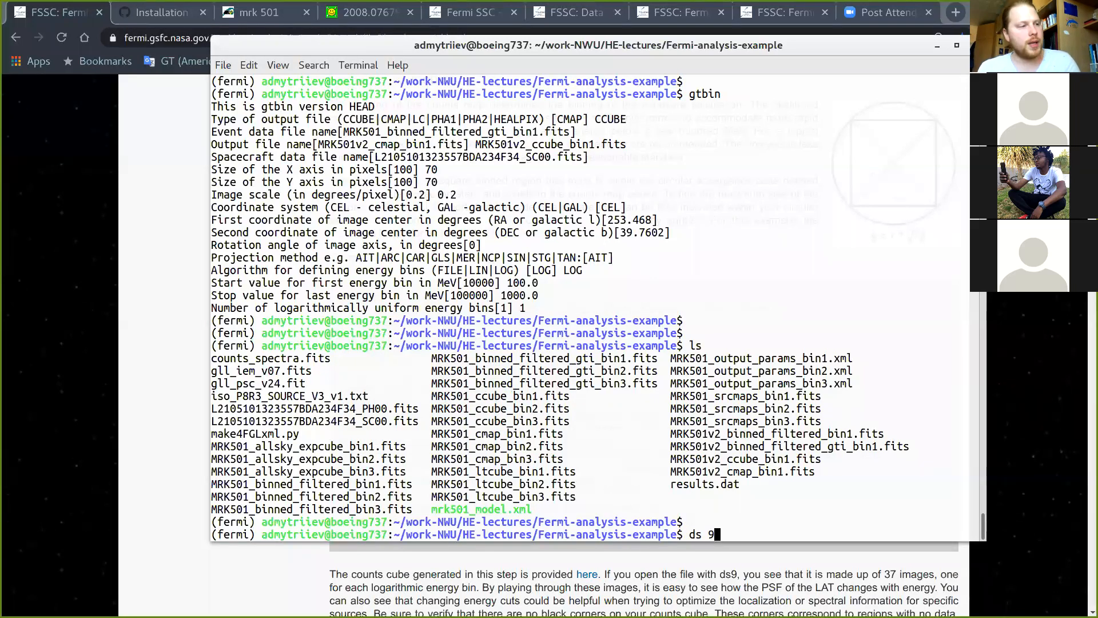
text(9 MRK501_ccube_bin2.fits )
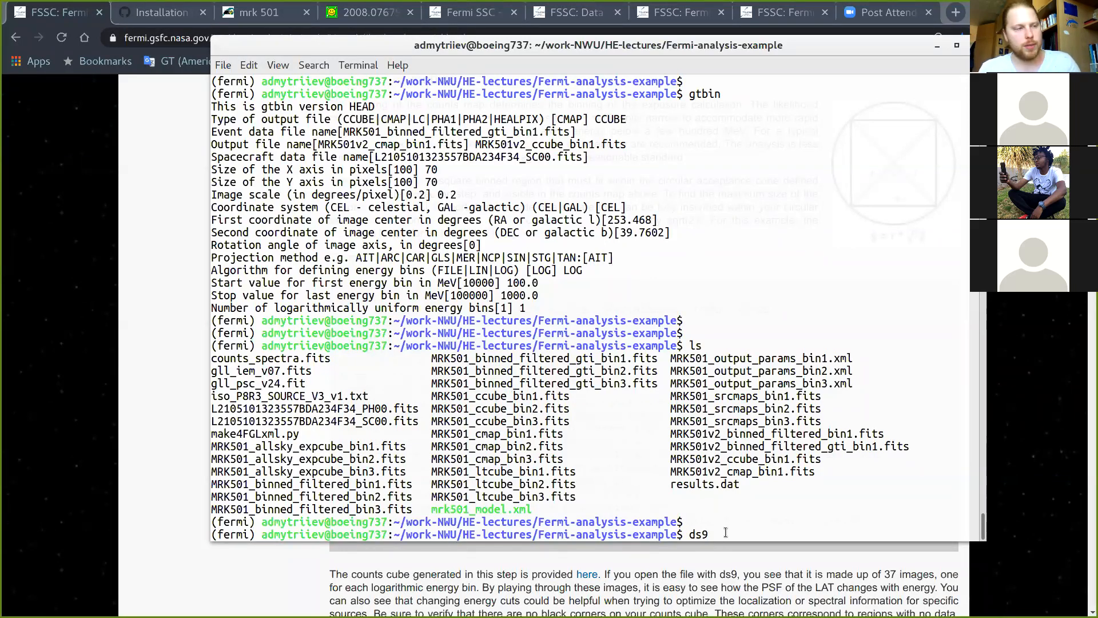
text(&)
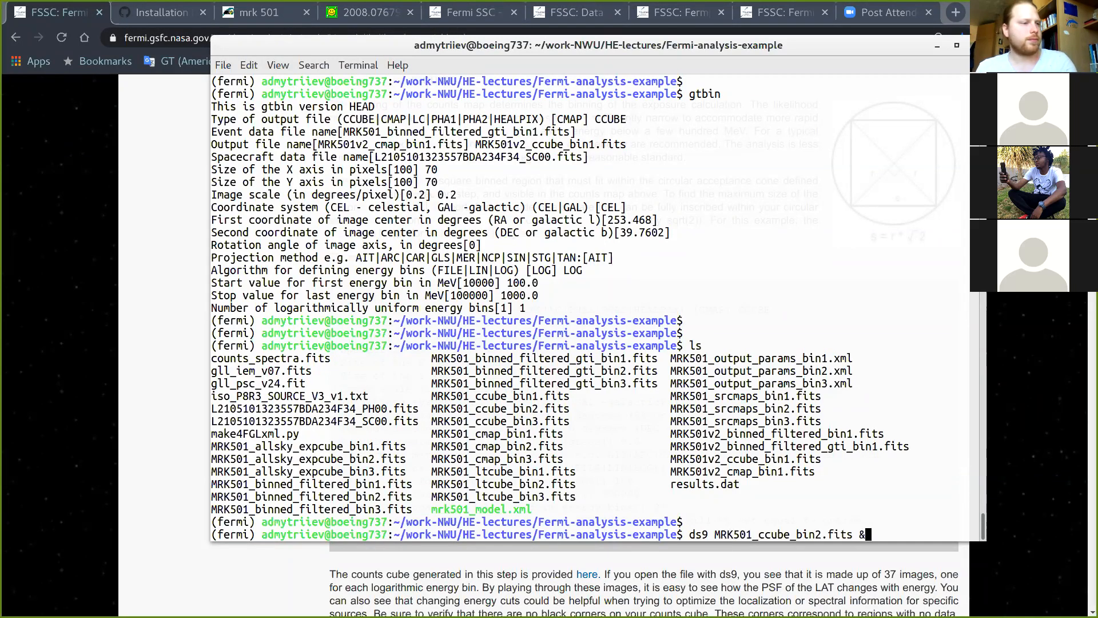
key(Return)
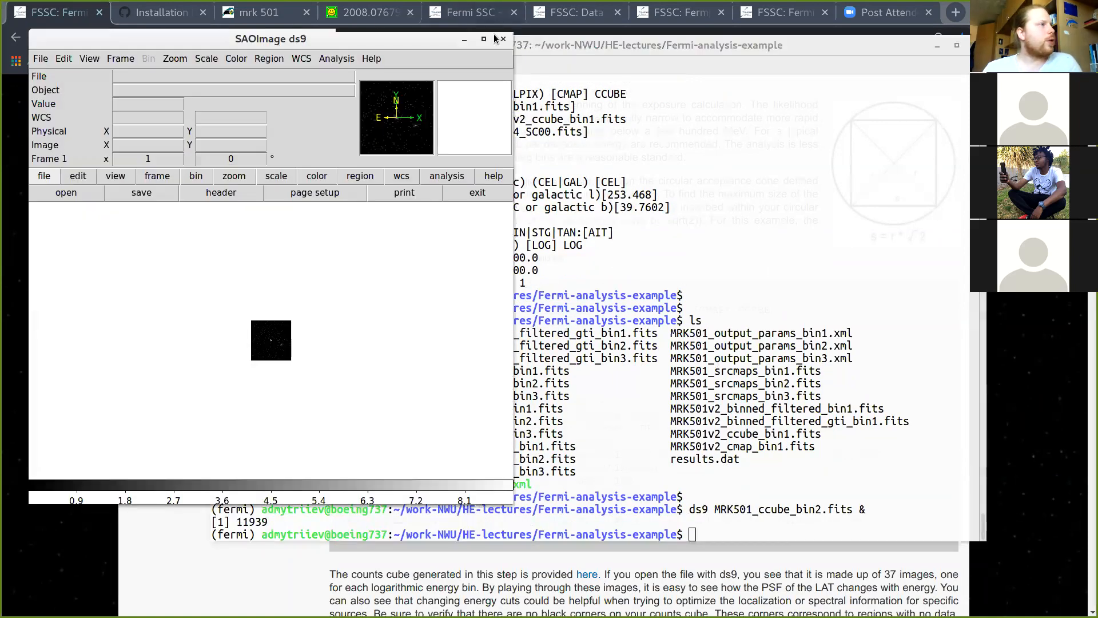
click(486, 39)
Step: Display the counts cube with square-root scaling and the b color map, enlarged for inspection
click(570, 150)
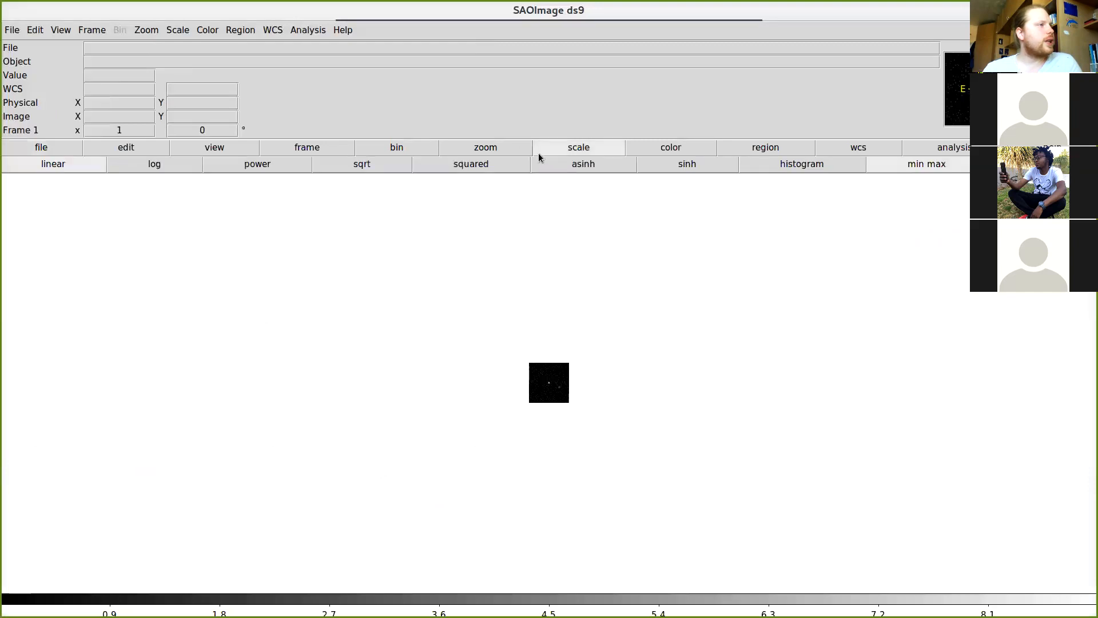
click(363, 165)
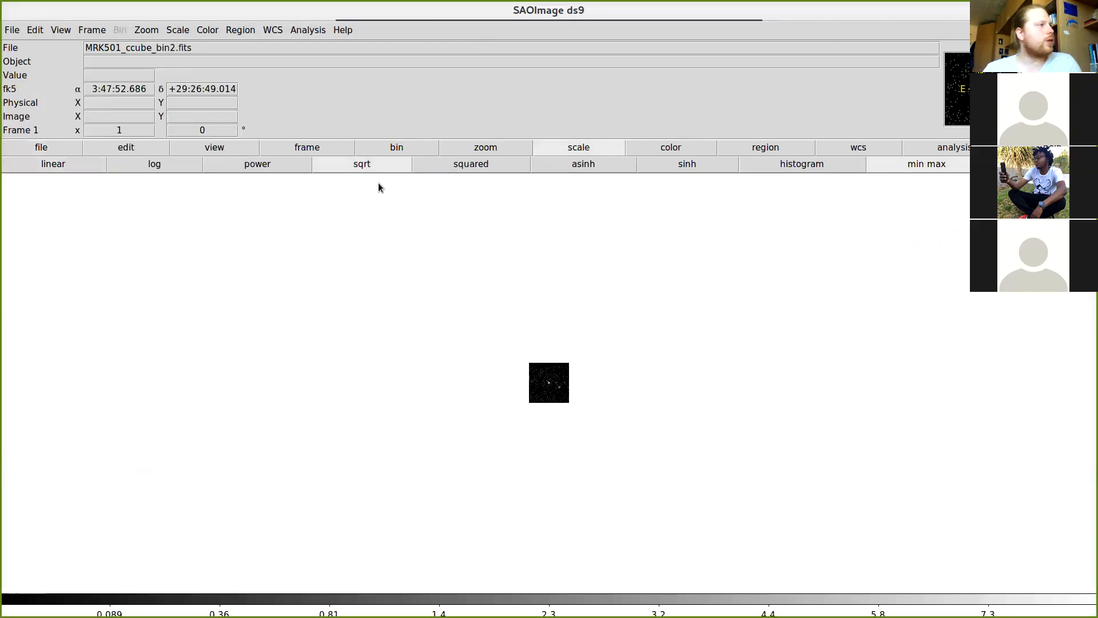
click(663, 150)
click(262, 165)
scroll(428, 343, up, 10)
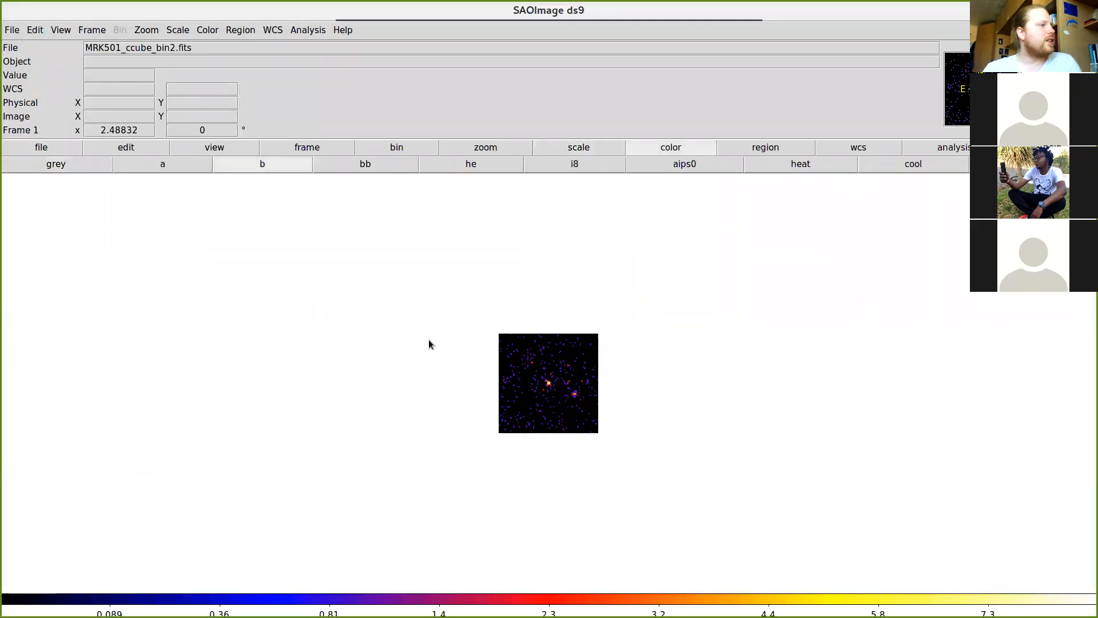
Step: Smooth the counts cube image with a Gaussian function of radius 3 and inspect the sources
click(308, 30)
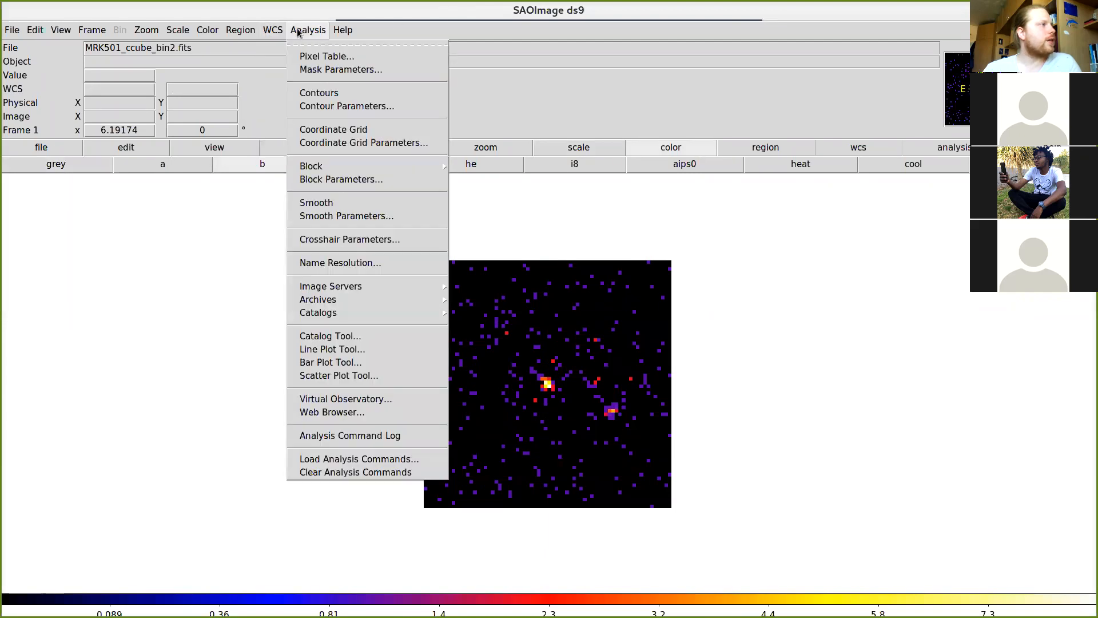
click(320, 218)
click(65, 157)
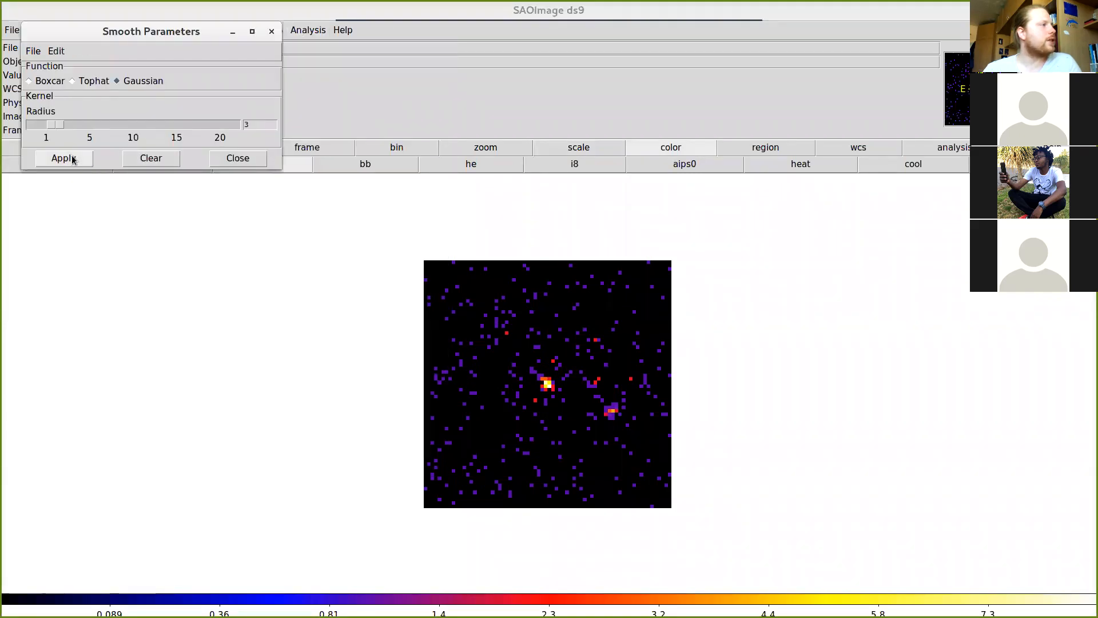
click(272, 31)
scroll(506, 331, up, 3)
scroll(506, 331, down, 1)
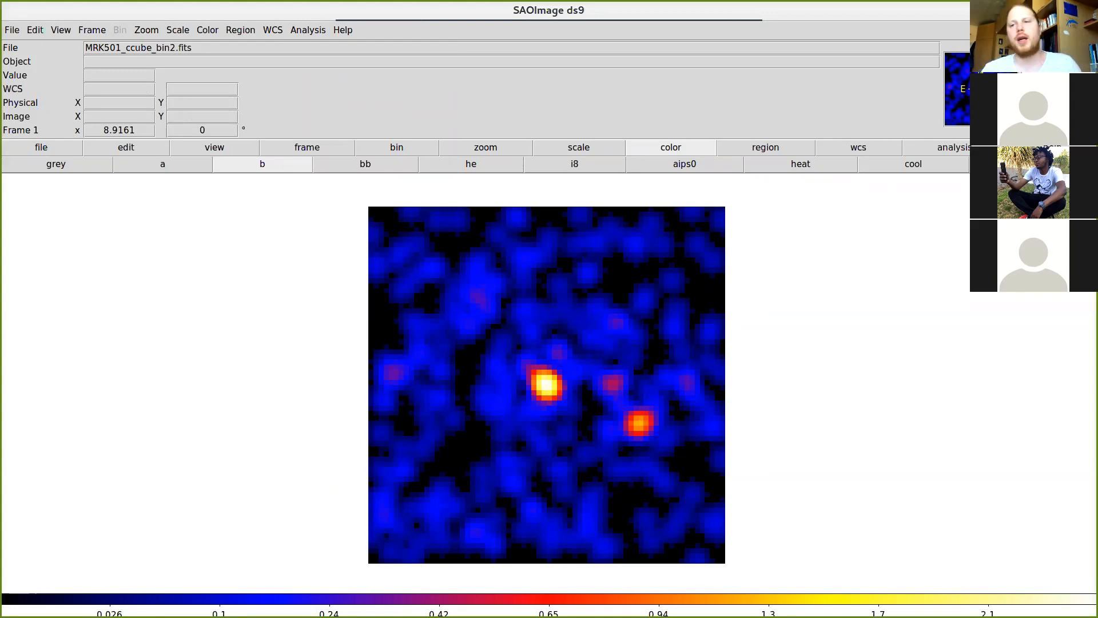
Step: Close ds9 and return to a fresh prompt in the terminal
click(1086, 10)
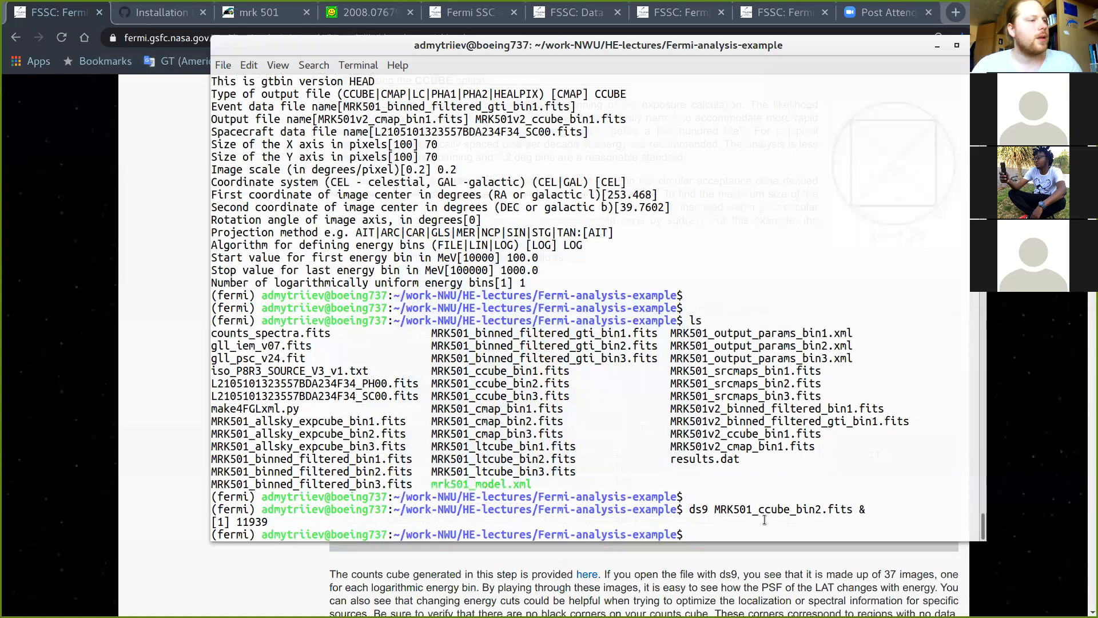
key(Return)
key(Return)
key(Return)
key(Return)
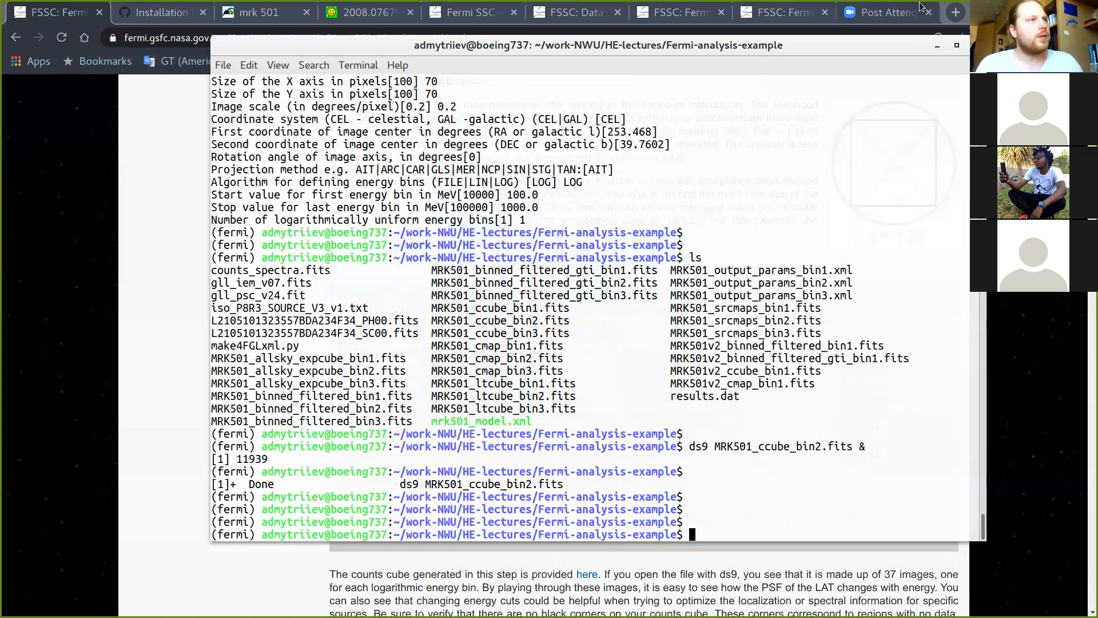
Step: Minimize the terminal and go to the tutorial's section 4 on downloading the latest diffuse model files
click(937, 45)
scroll(734, 292, down, 8)
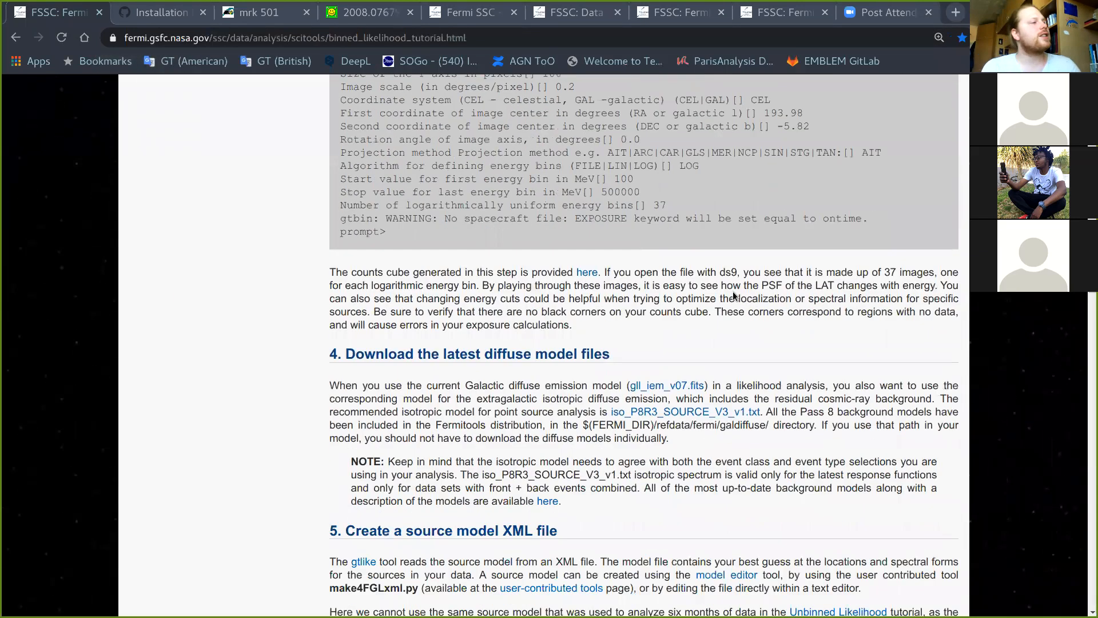
Step: Read the tutorial's diffuse model section and bring up the open LAT Background Models page with its table of model files
scroll(733, 295, down, 2)
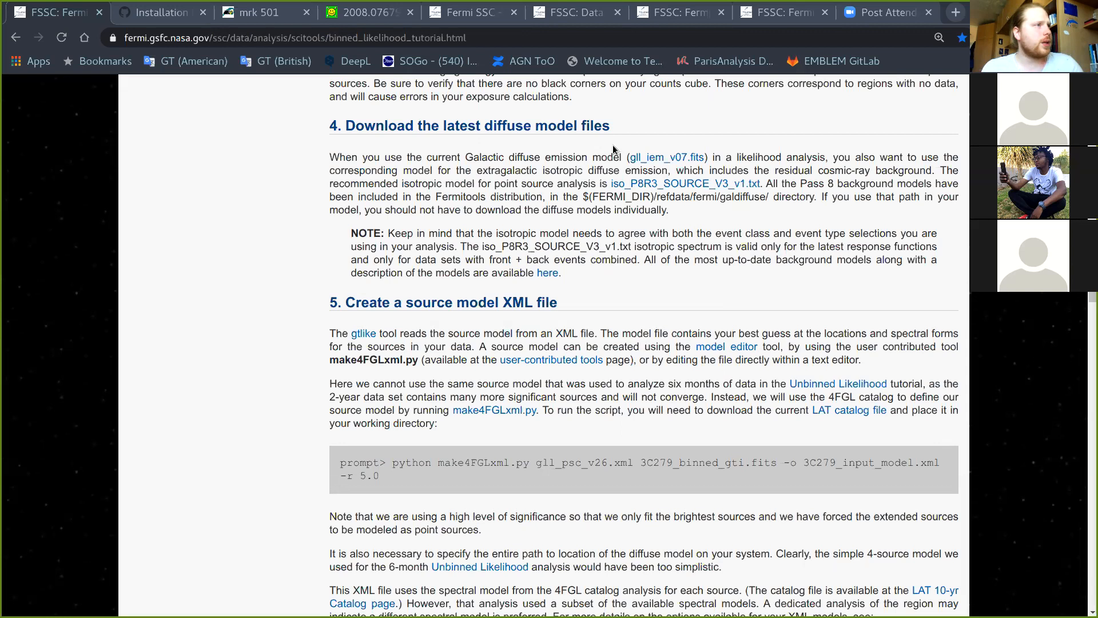
click(266, 12)
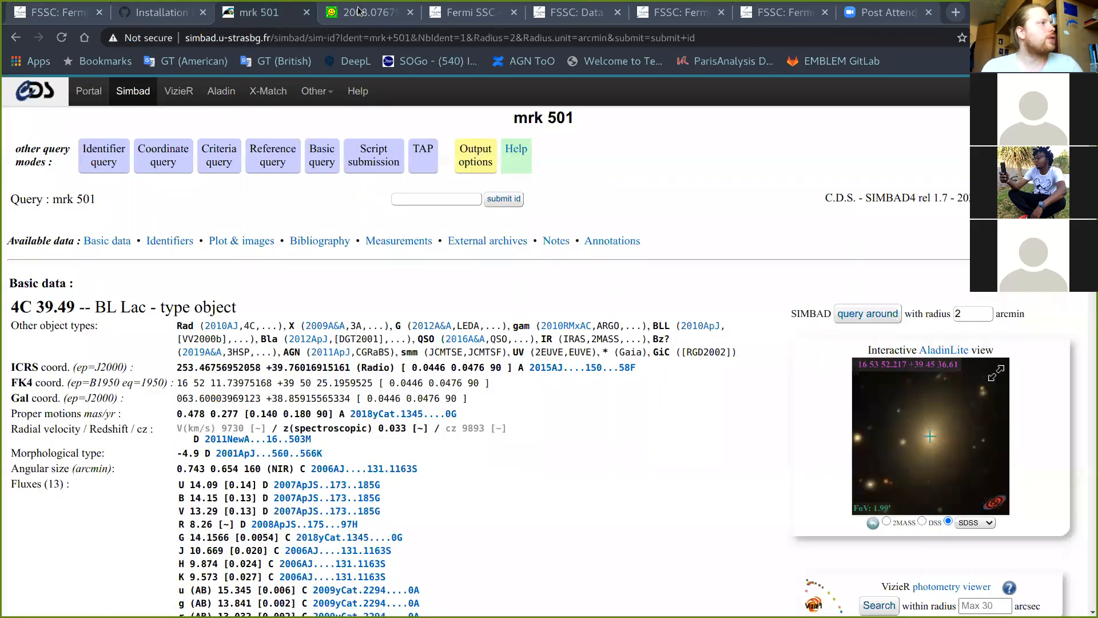
click(358, 9)
click(461, 12)
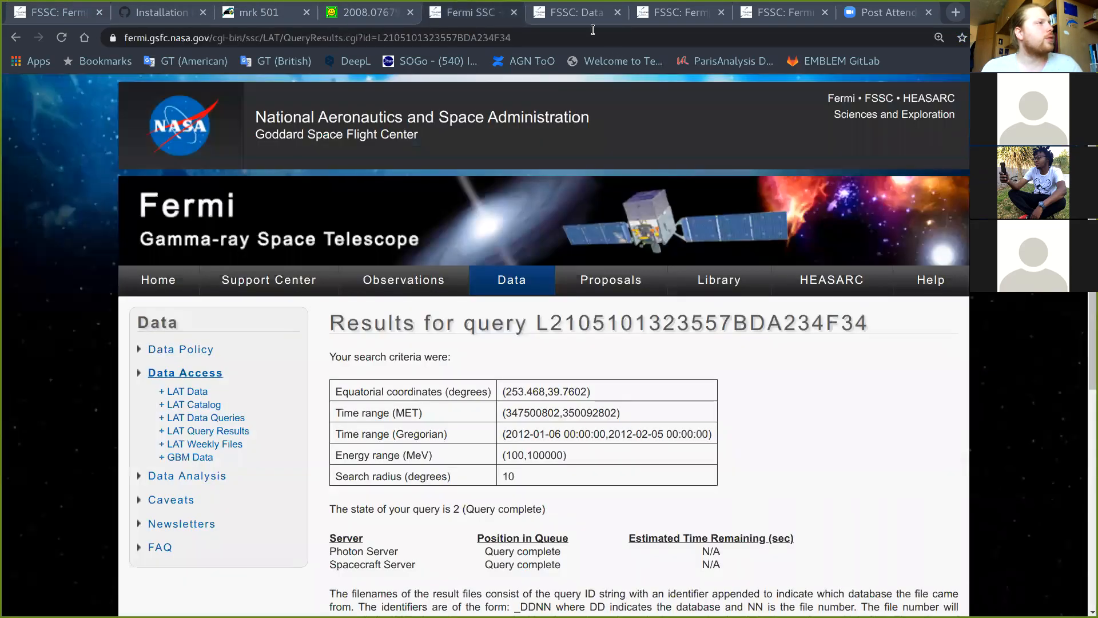
click(580, 15)
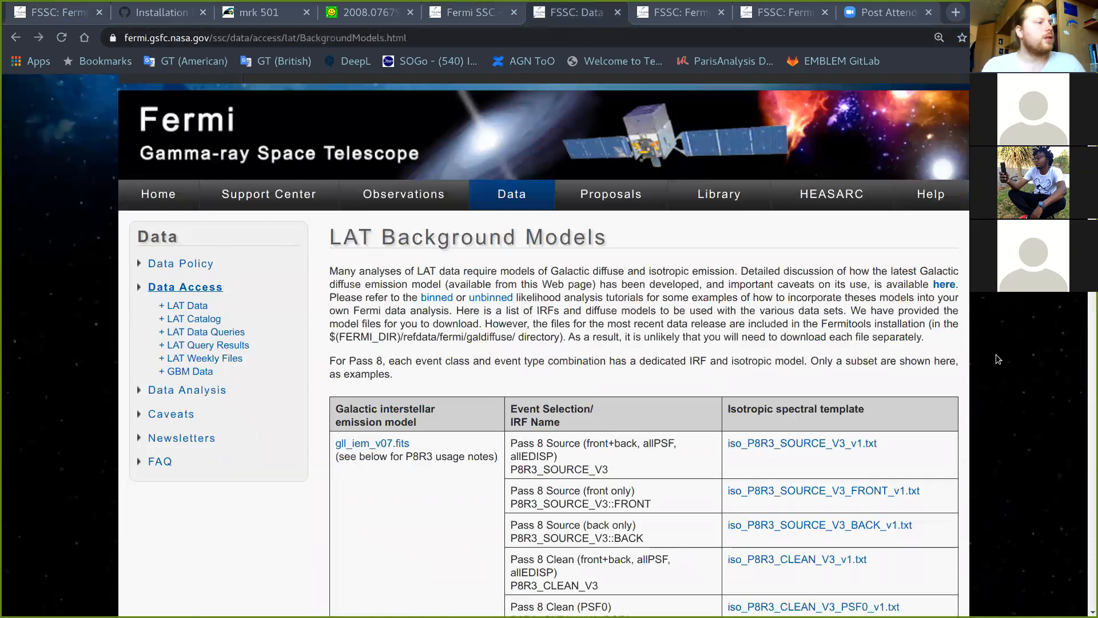
scroll(998, 359, down, 3)
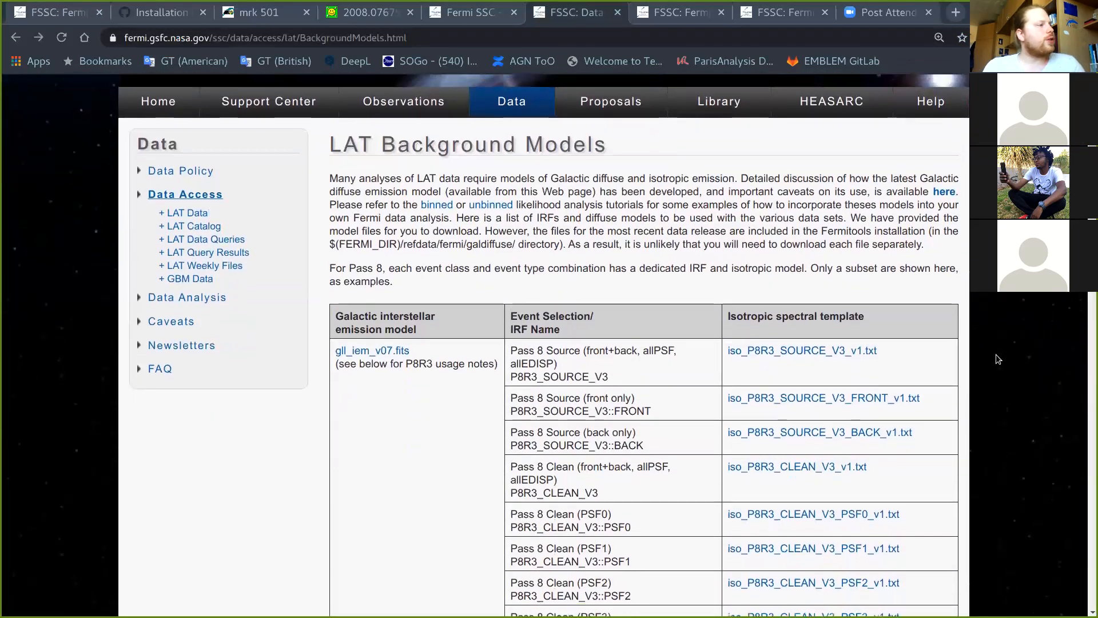
Step: Switch to HE_lectures_Fermi-LAT.pdf and go back to slide 18 on downloading the latest background models
key(super)
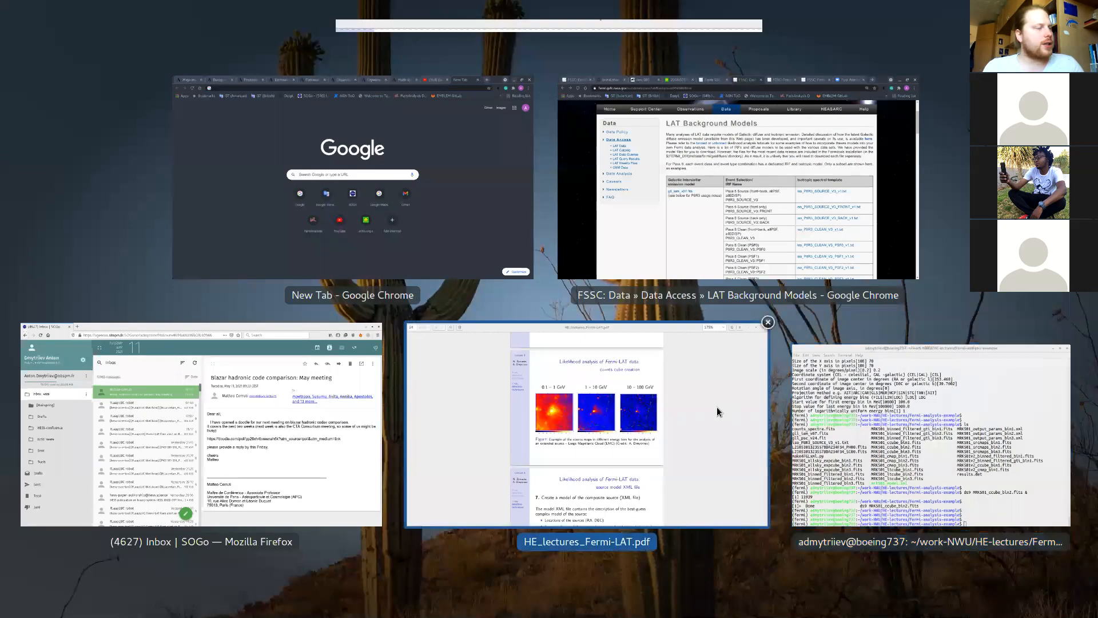
click(716, 407)
scroll(732, 379, down, 10)
scroll(732, 380, up, 7)
scroll(732, 380, up, 20)
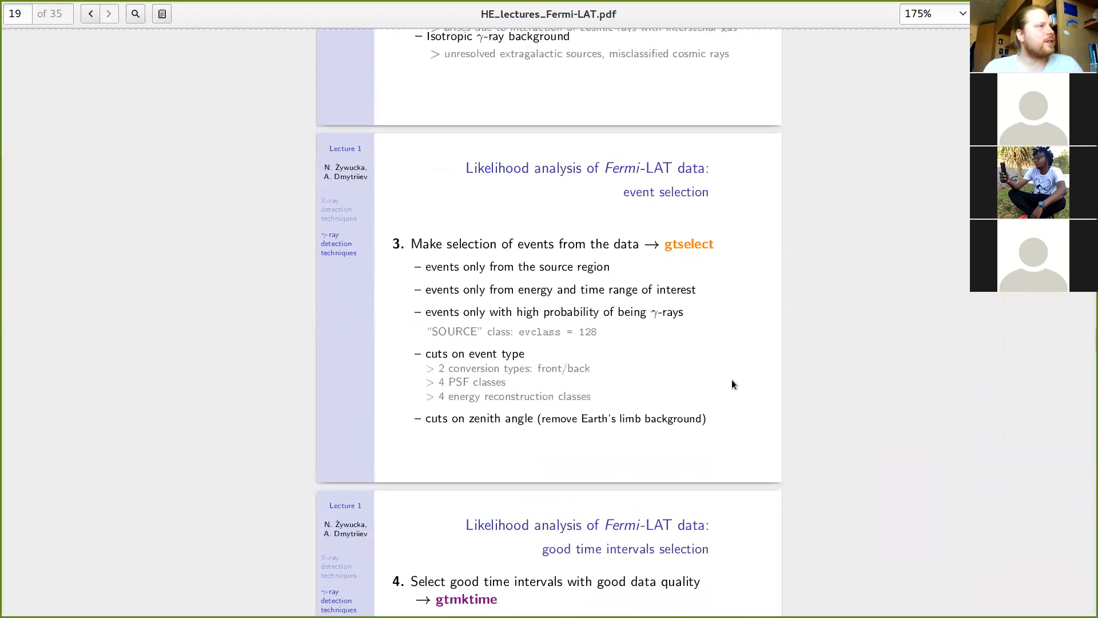
scroll(732, 379, up, 4)
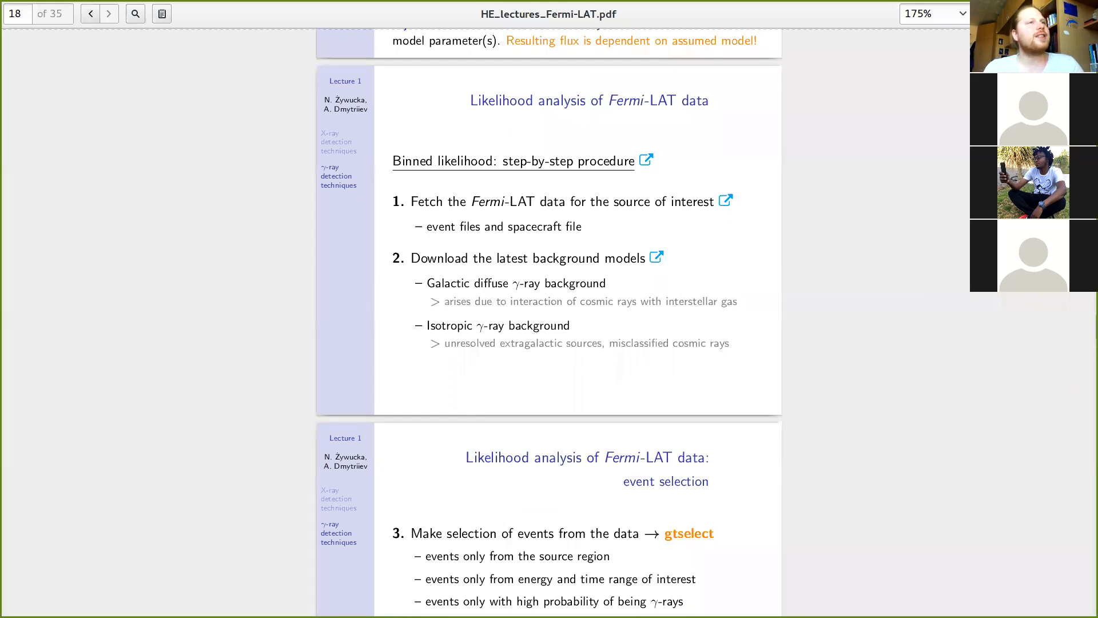
Step: Return to the LAT Background Models page in Chrome and examine the Galactic emission model and isotropic spectral templates
key(alt+Tab)
click(576, 12)
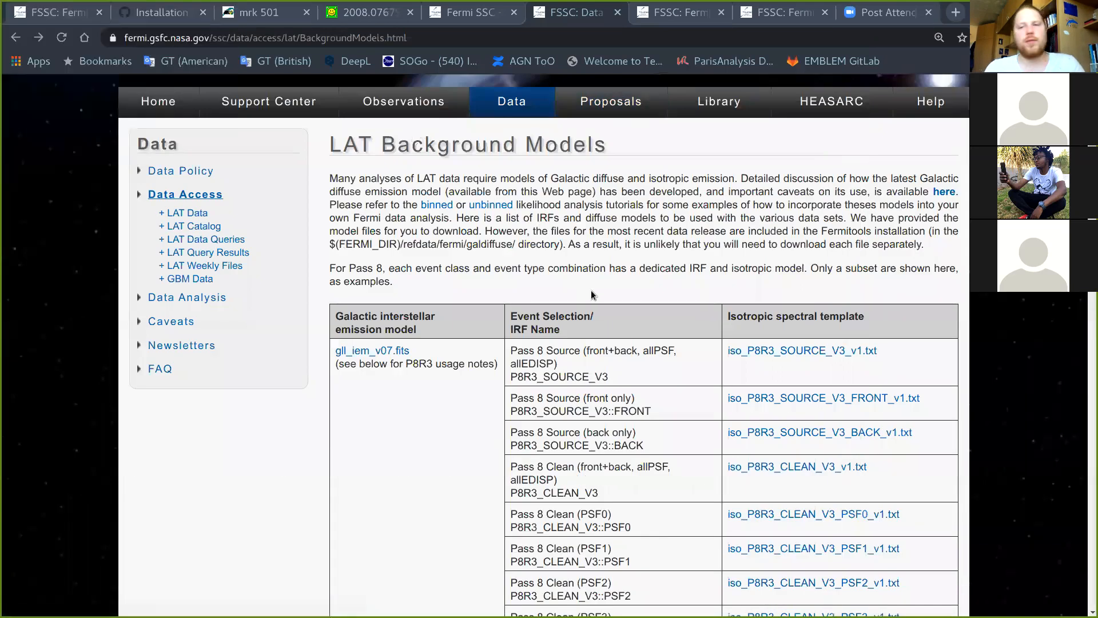
scroll(526, 313, down, 1)
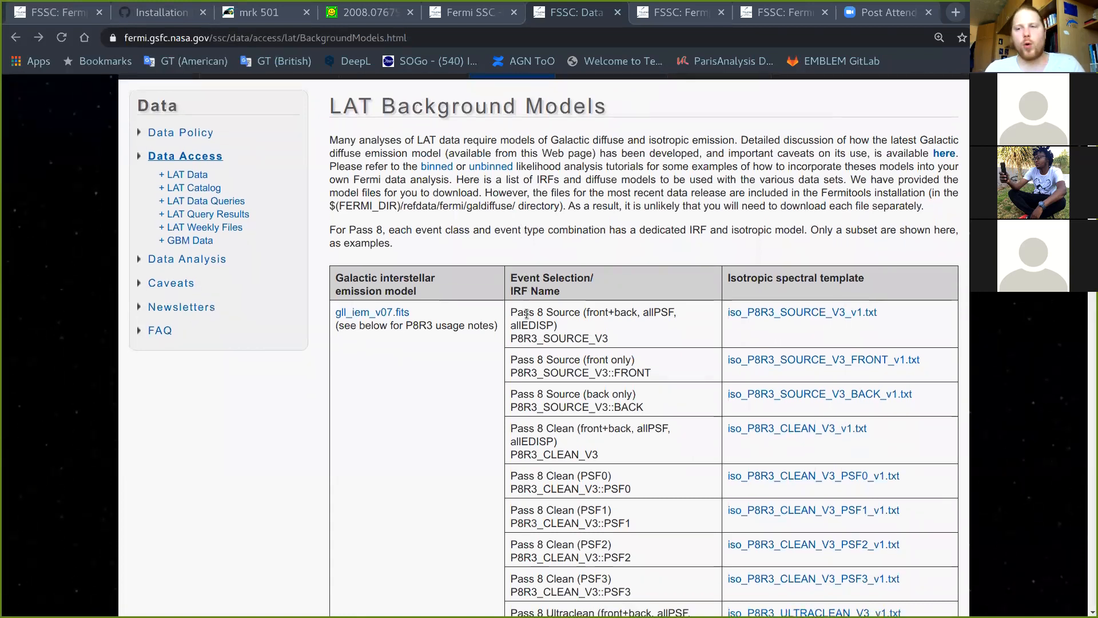
scroll(492, 319, down, 1)
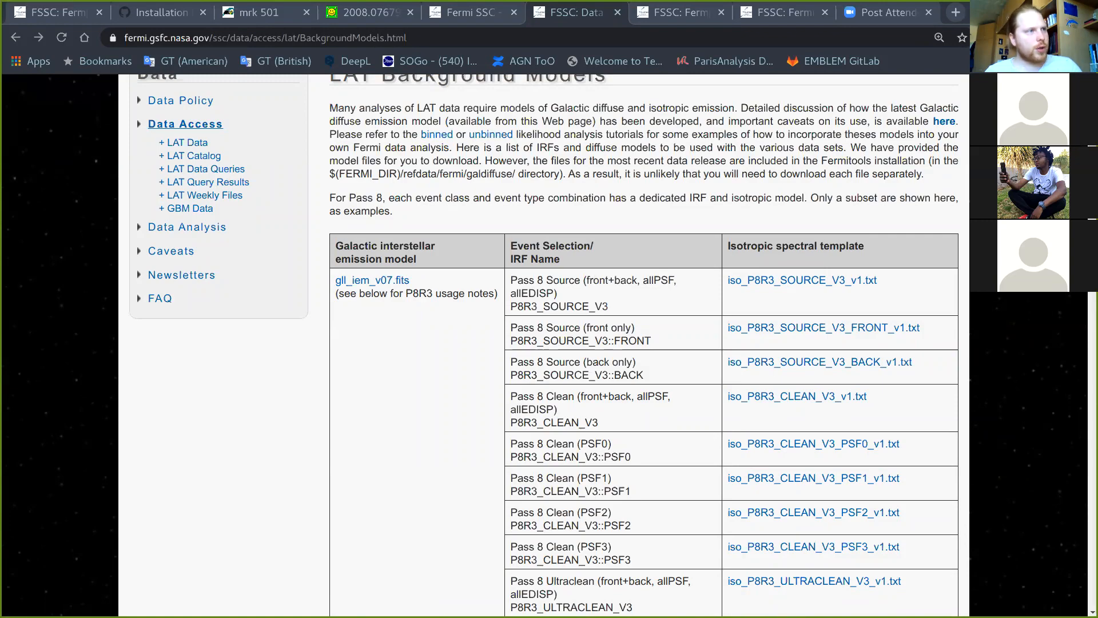
Step: Switch to the terminal and check the working directory listing for the diffuse model files
key(super+d)
key(super)
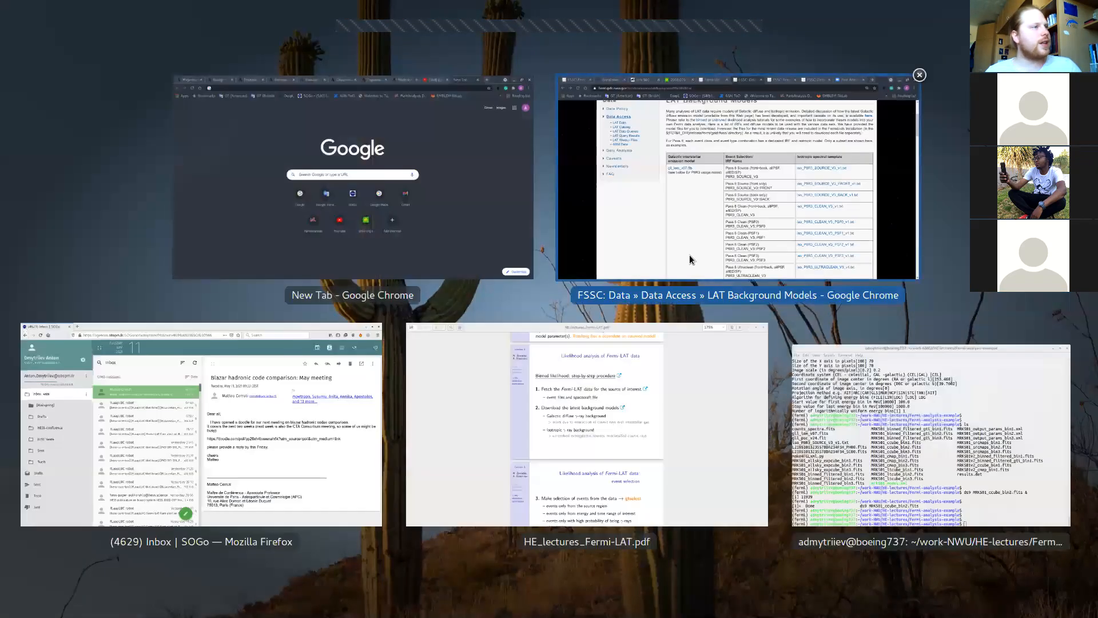
click(831, 444)
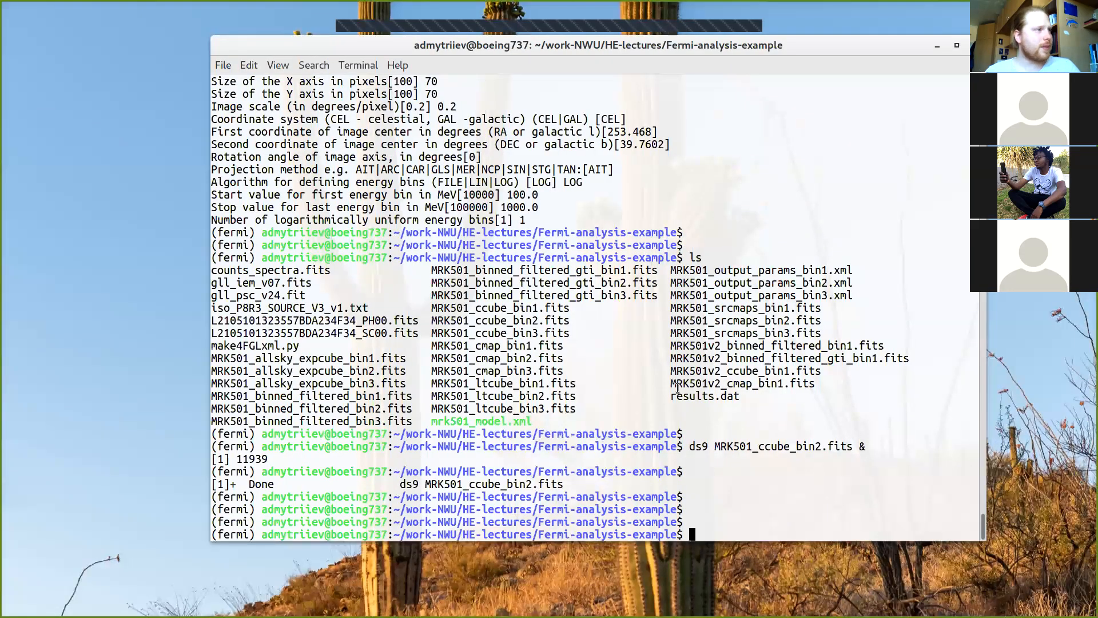
Step: Return to the binned likelihood tutorial in Chrome and go to section 5 on creating a source model XML file
key(super)
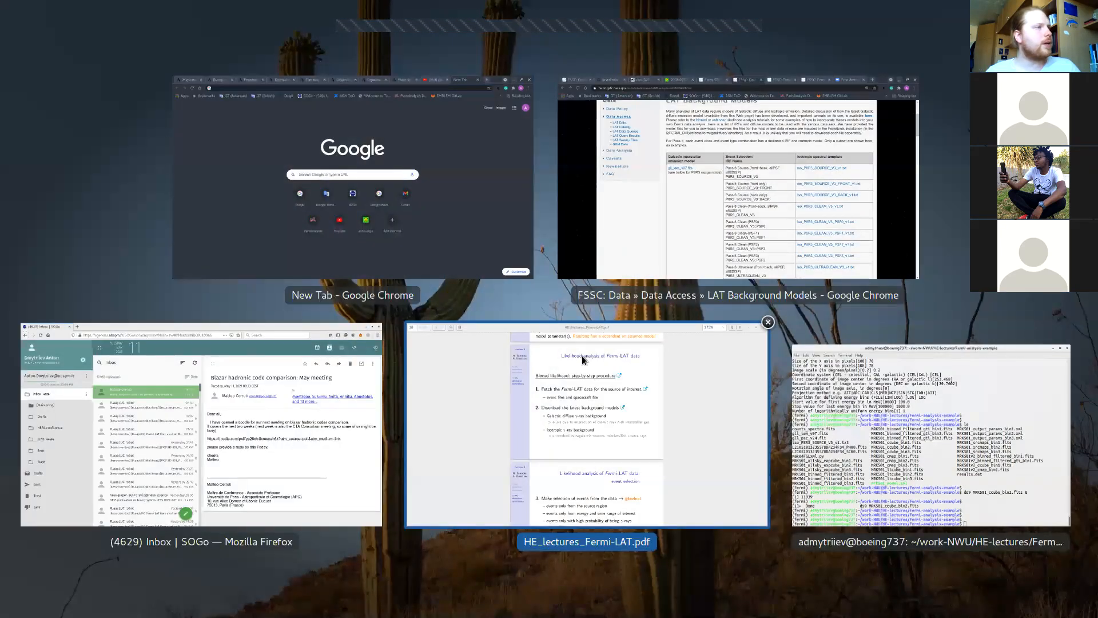
click(647, 242)
key(ctrl+1)
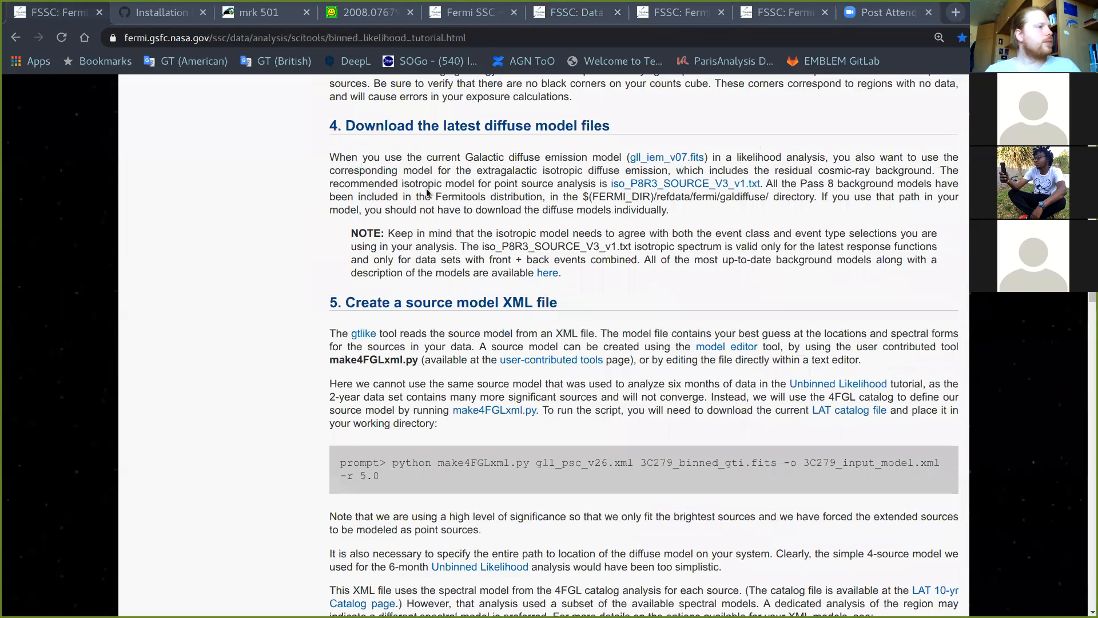
scroll(825, 327, down, 2)
scroll(825, 327, down, 3)
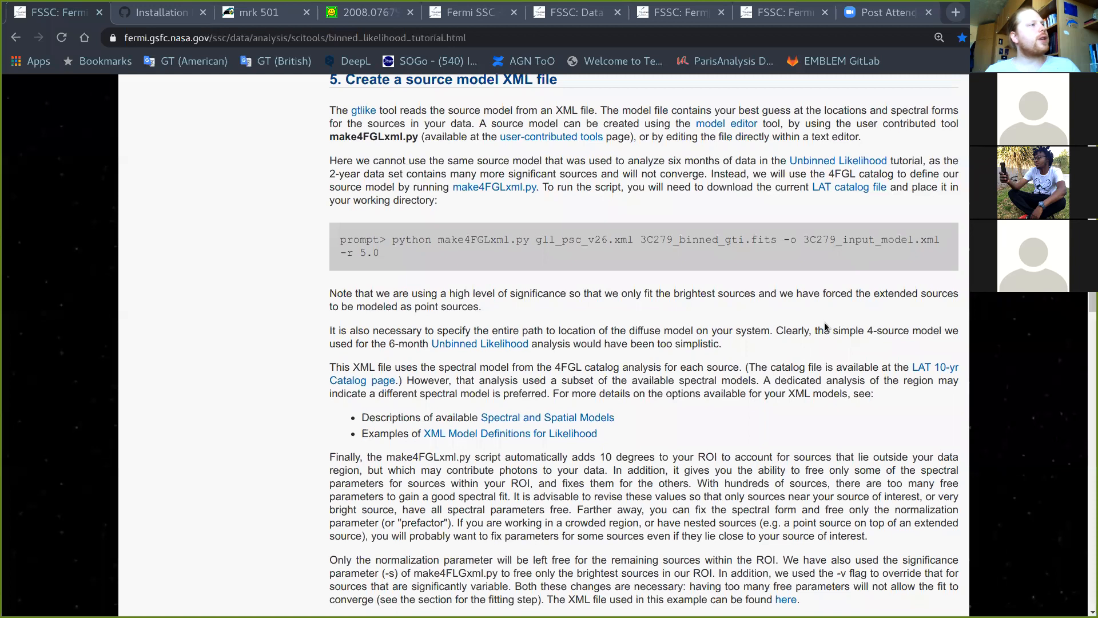
scroll(826, 326, up, 1)
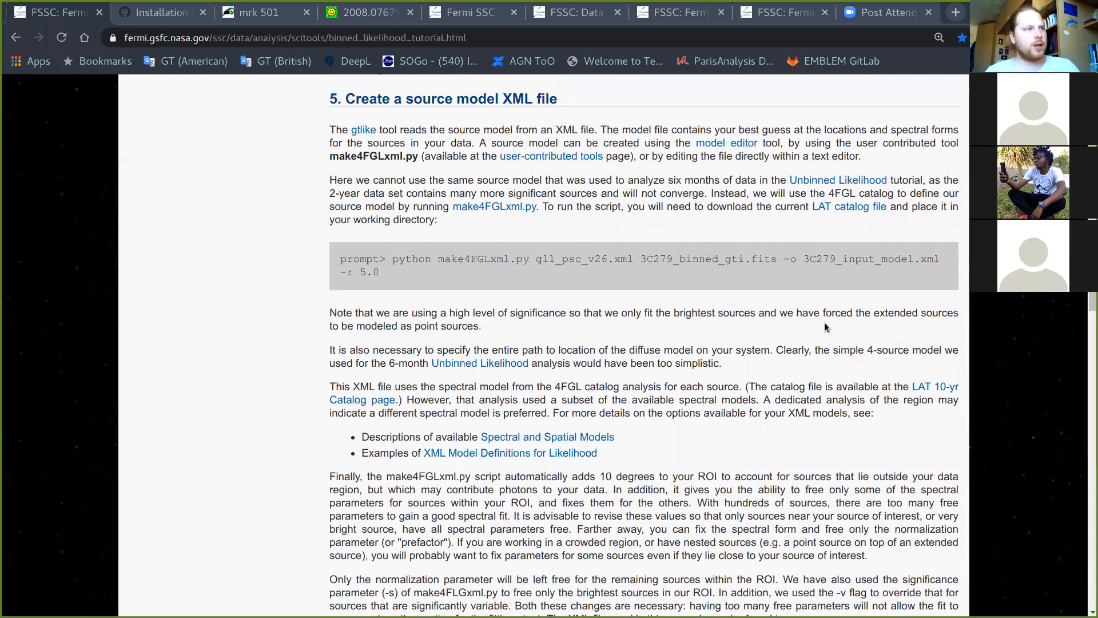
Step: Switch to HE_lectures_Fermi-LAT.pdf and review slides 25 and 26 on the source model XML file
key(super)
click(736, 374)
scroll(736, 374, down, 20)
scroll(736, 374, down, 9)
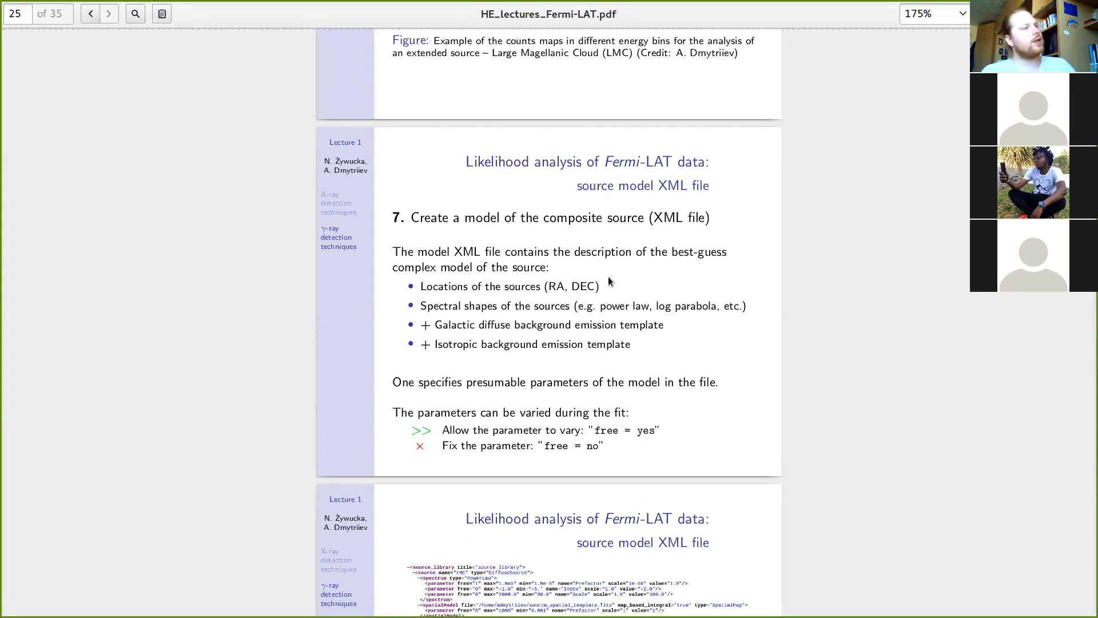
scroll(608, 277, down, 5)
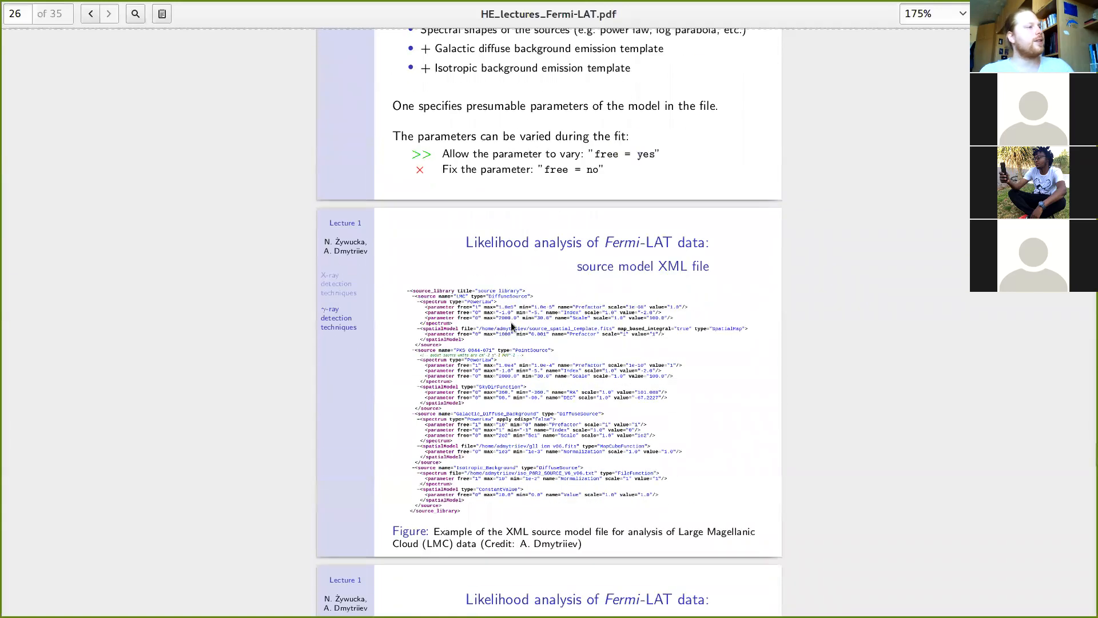
scroll(610, 410, up, 3)
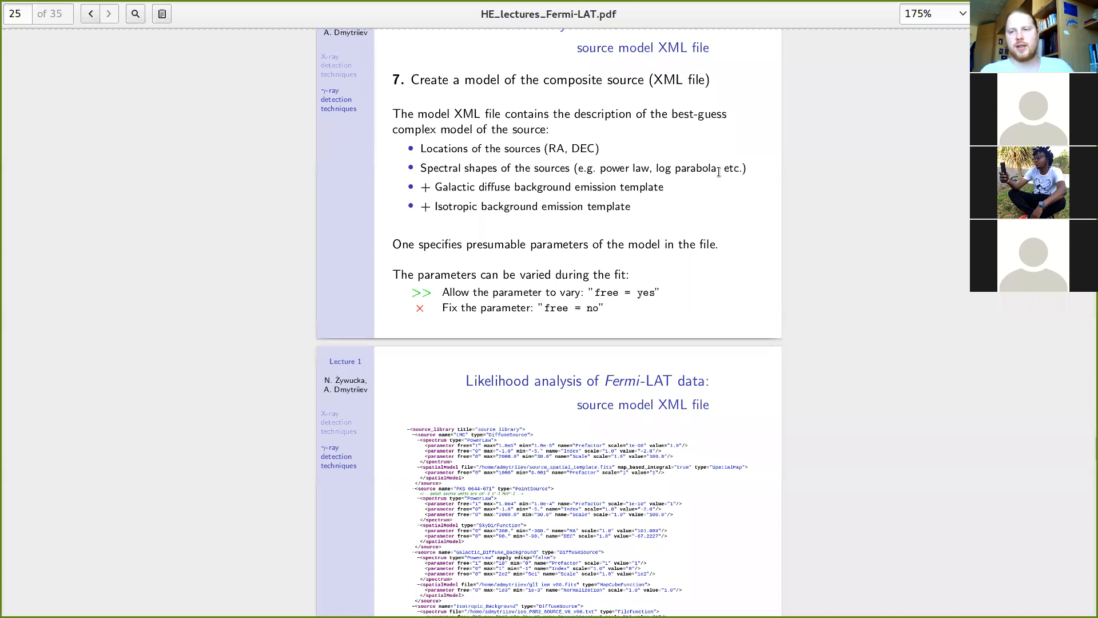
scroll(732, 235, up, 1)
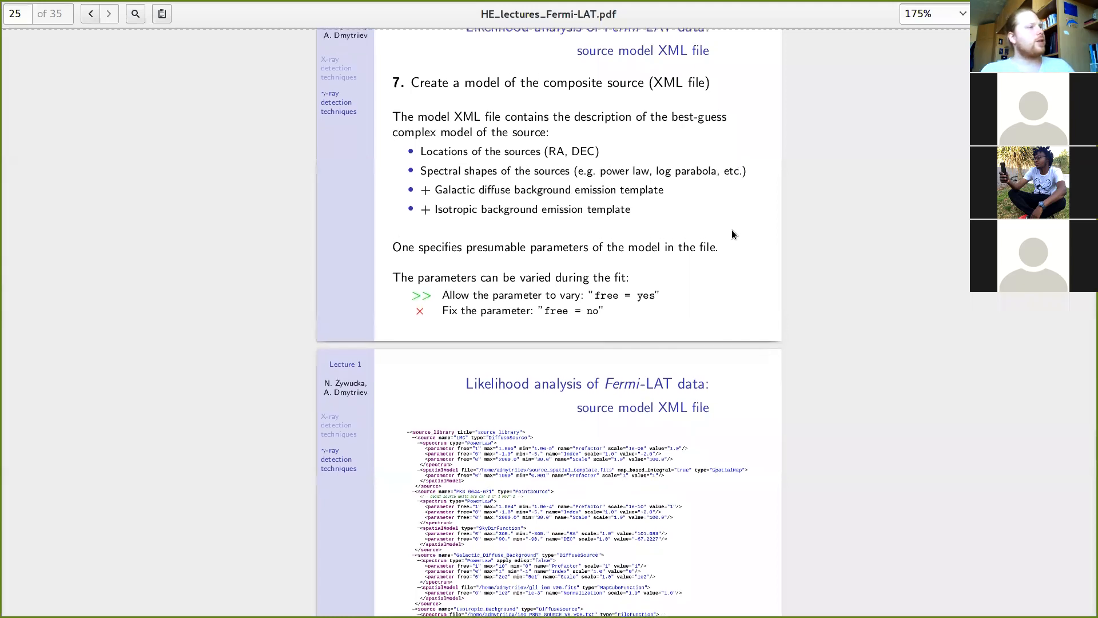
Step: Return to the tutorial in Chrome and open section 5's example XML source model file in a new browser tab
key(alt+Tab)
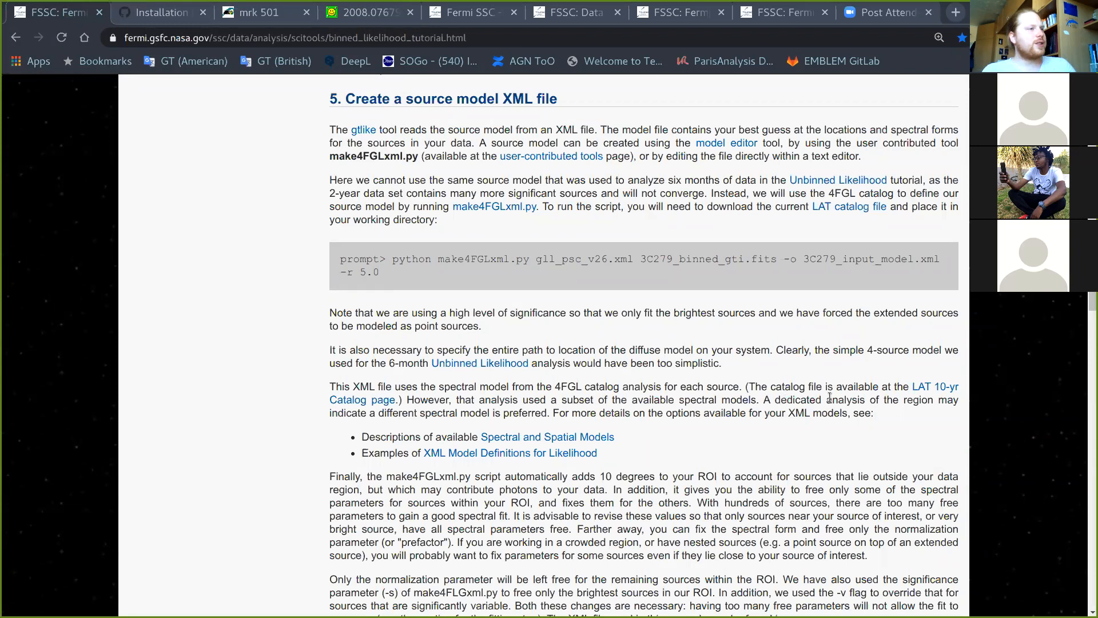
scroll(829, 397, down, 2)
scroll(830, 397, down, 1)
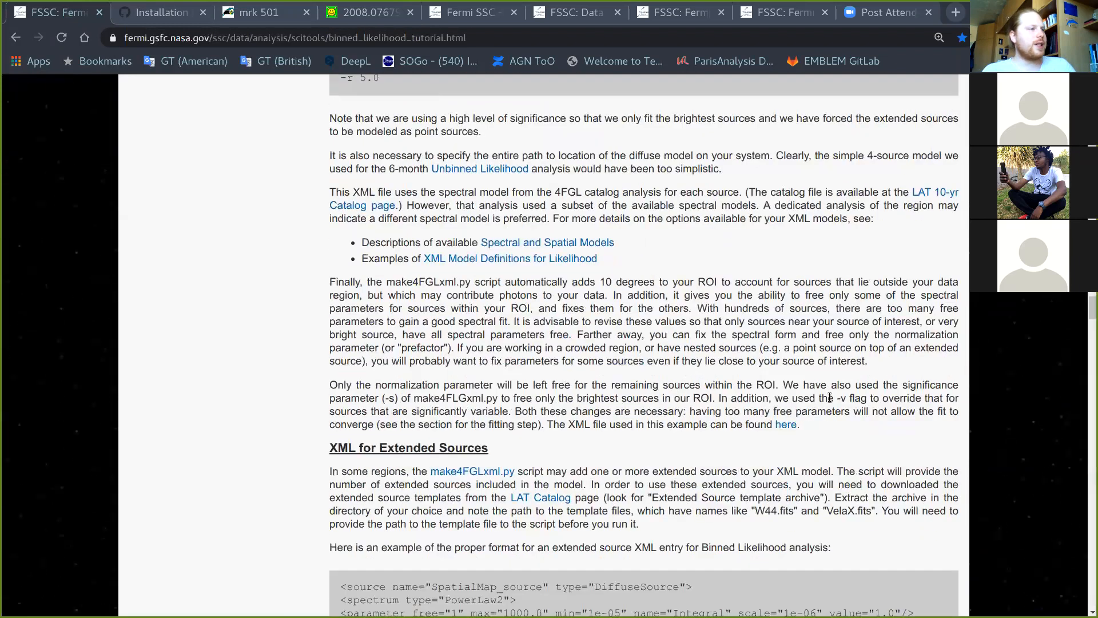
right_click(786, 427)
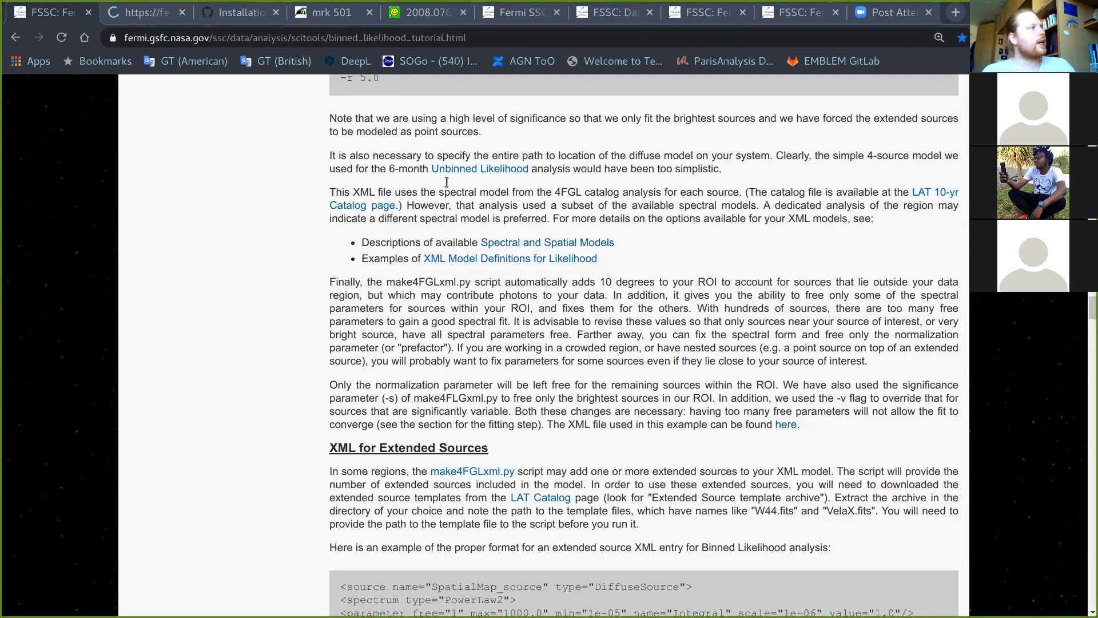
click(133, 12)
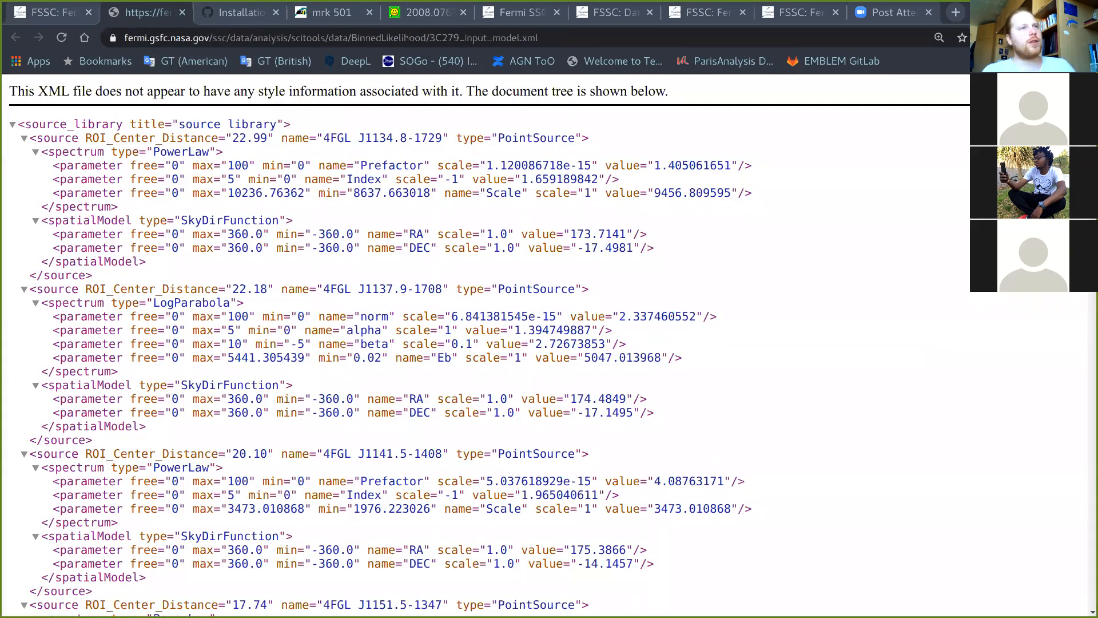
Step: Examine the point sources and the diffuse background entries at the end of 3C279_input_model.xml, then return to its beginning
drag(1092, 97, 1089, 601)
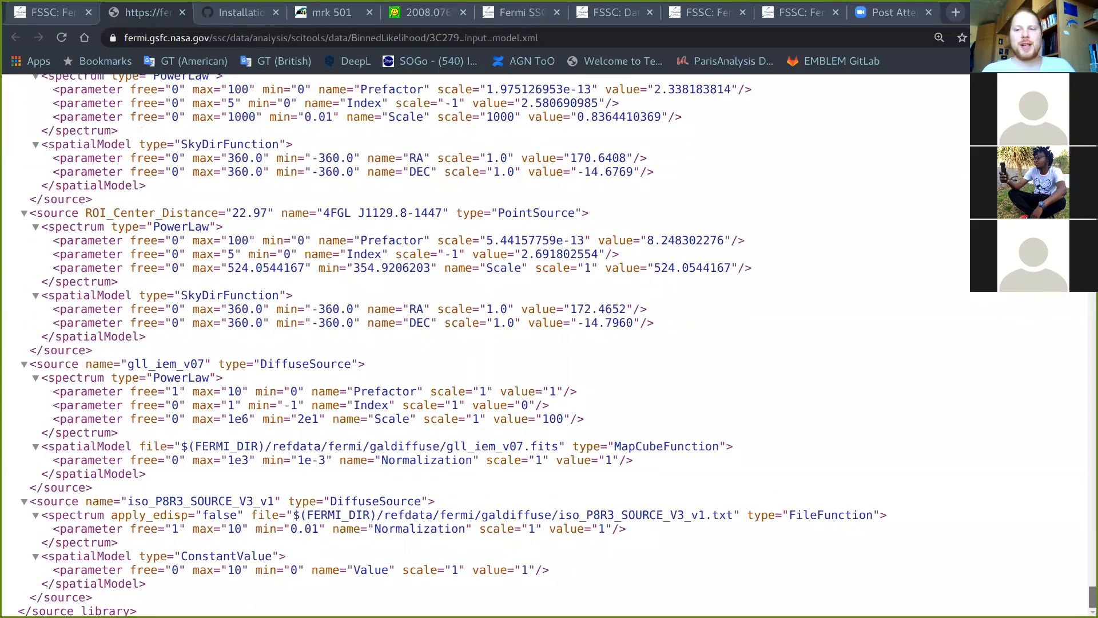
mouse_move(1090, 598)
mouse_down()
mouse_move(1089, 198)
mouse_move(1091, 601)
mouse_up()
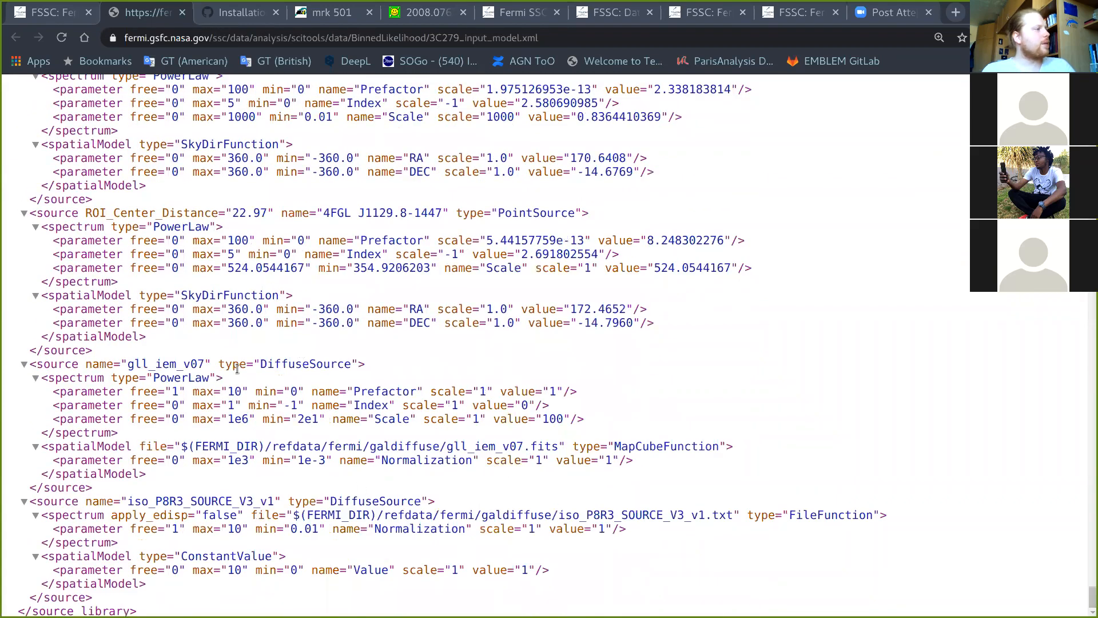
drag(1090, 592, 1090, 142)
scroll(213, 327, up, 15)
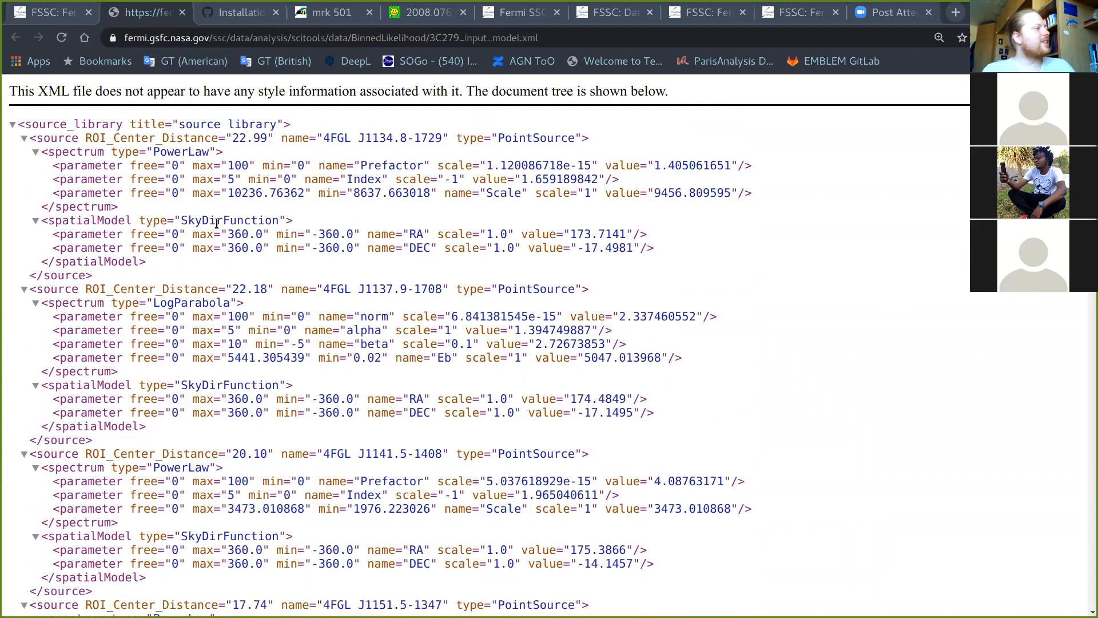
scroll(862, 347, down, 2)
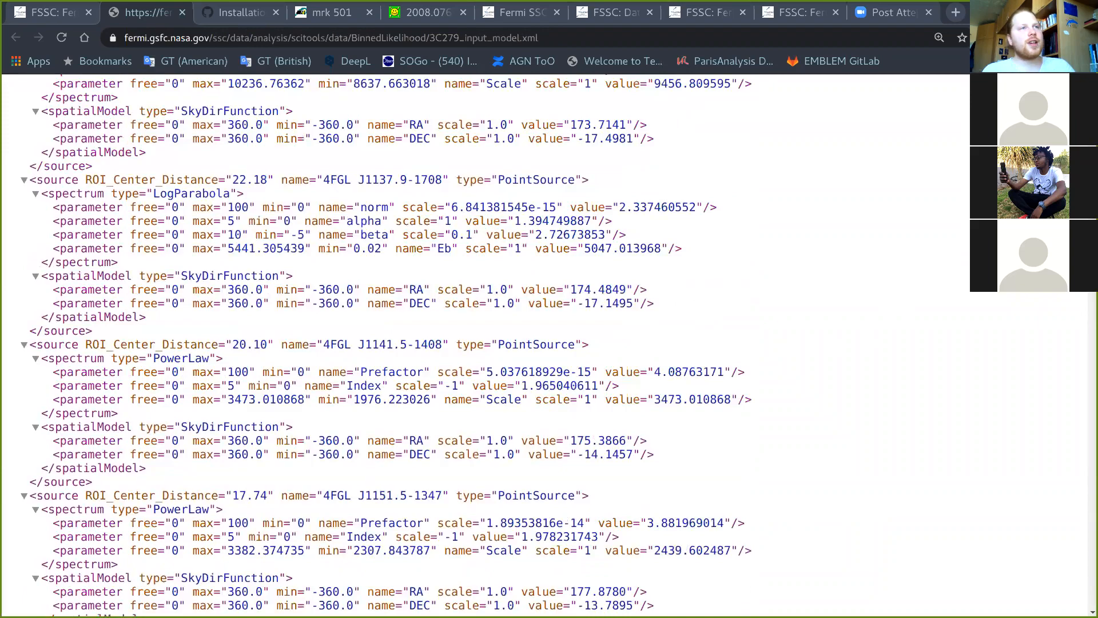
click(1088, 490)
drag(1087, 488, 1088, 81)
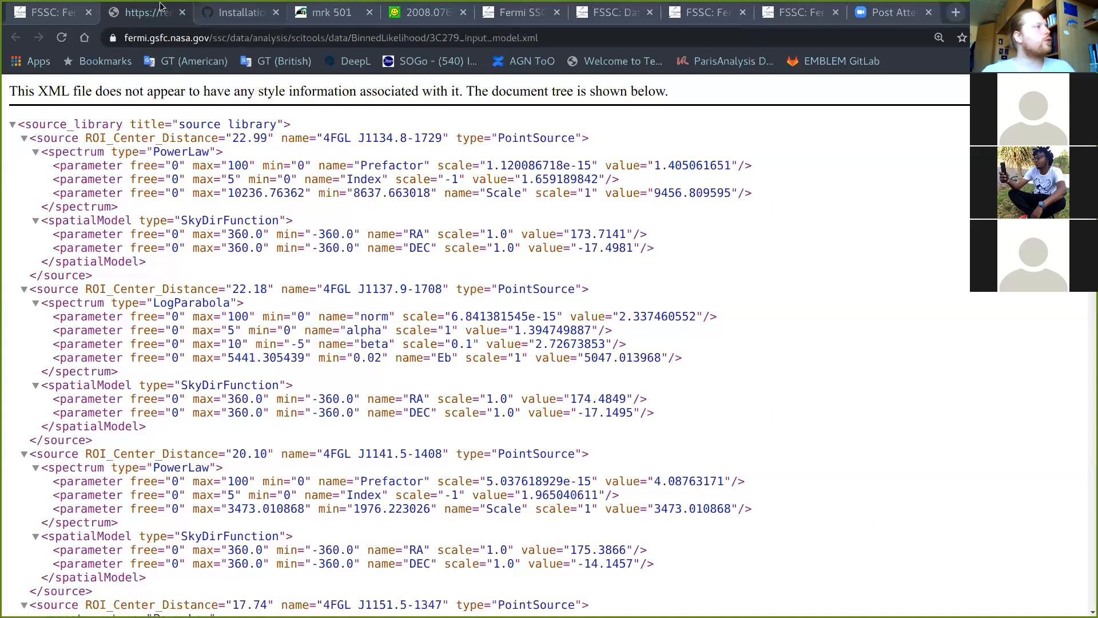
Step: Close the example XML file and return to the make4FGLxml.py instructions in the tutorial's section 5
click(179, 15)
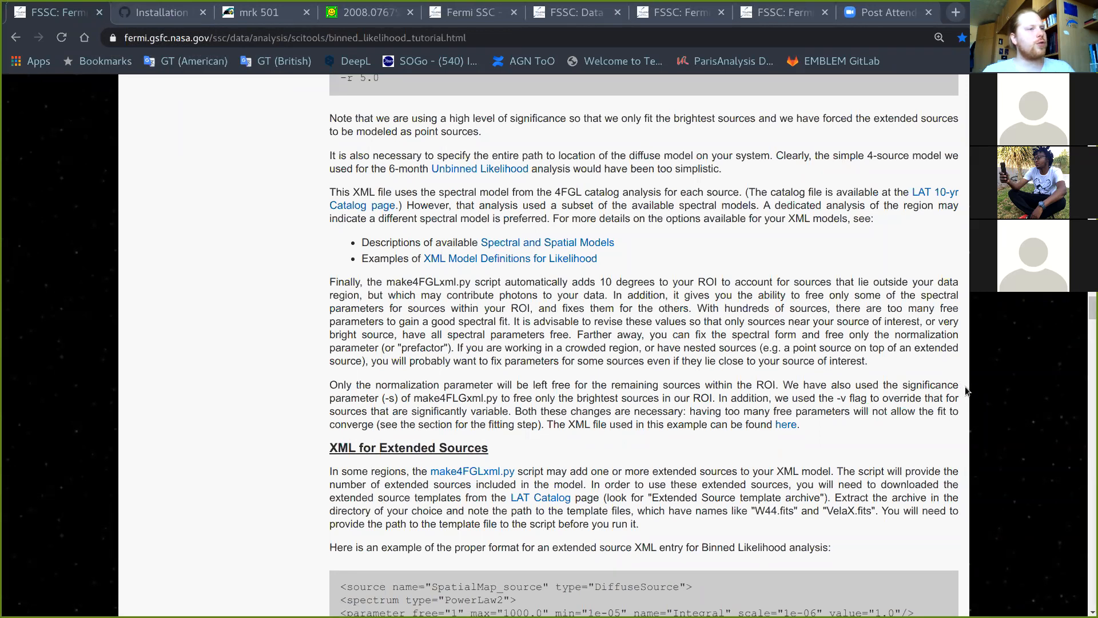
scroll(966, 385, down, 2)
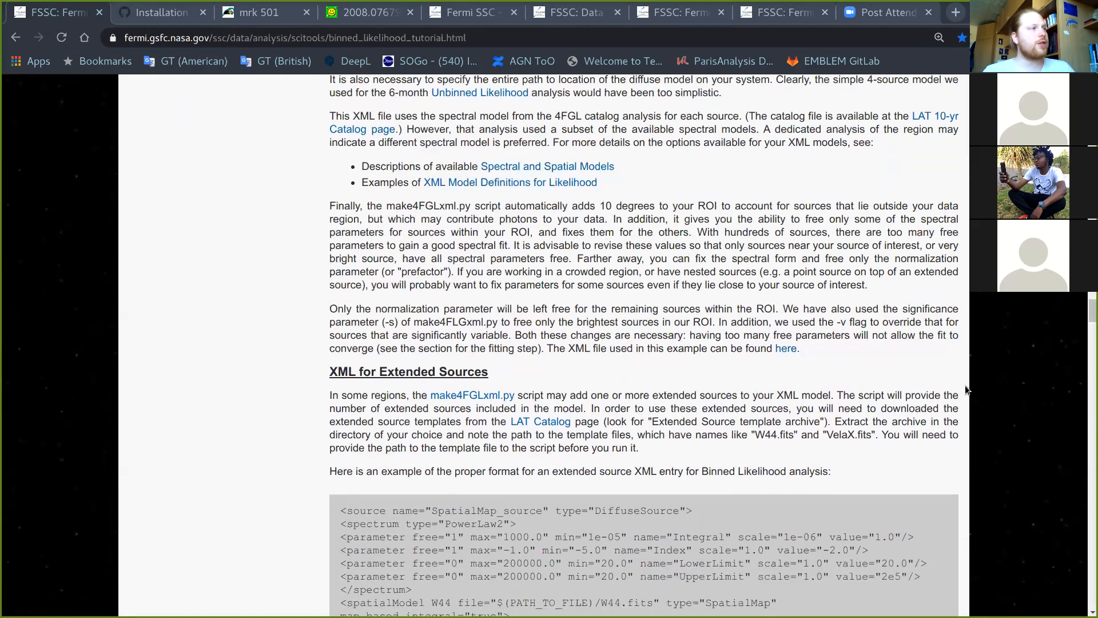
scroll(966, 385, up, 3)
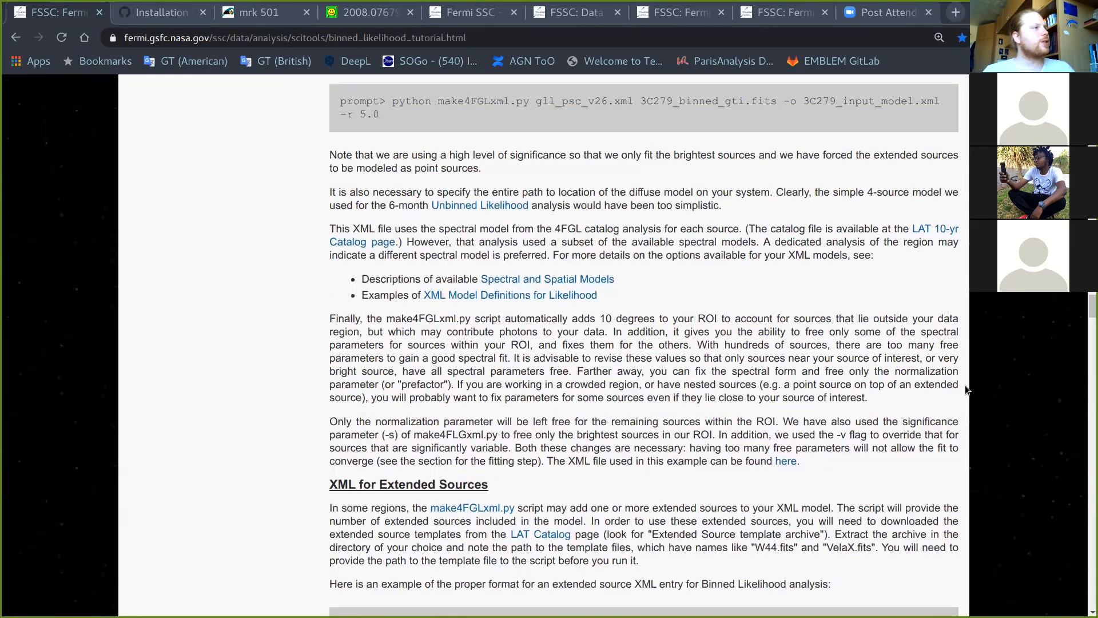
scroll(965, 386, up, 2)
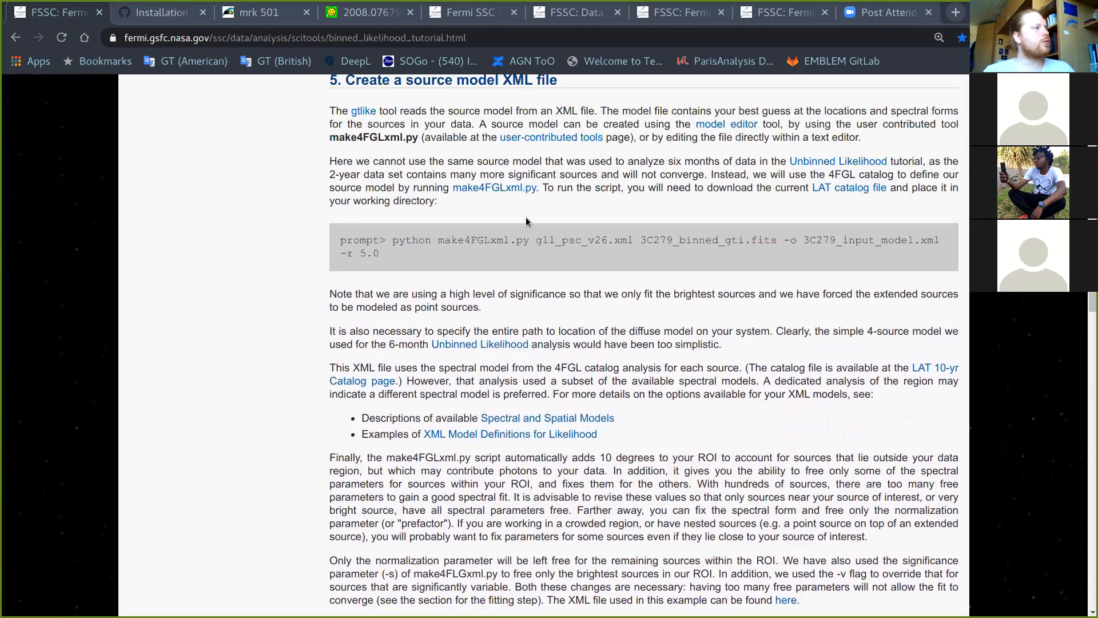
scroll(501, 193, up, 1)
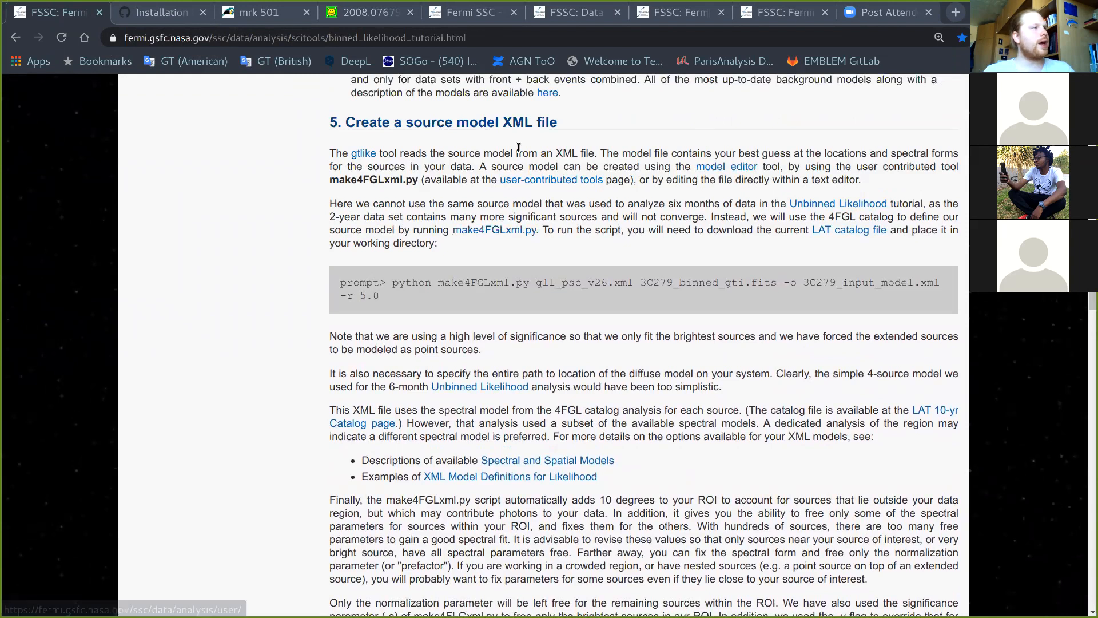
Step: Open section 5's make4FGLxml.py link in a new browser tab and view the code of the script's Python 3 version
right_click(507, 231)
click(522, 242)
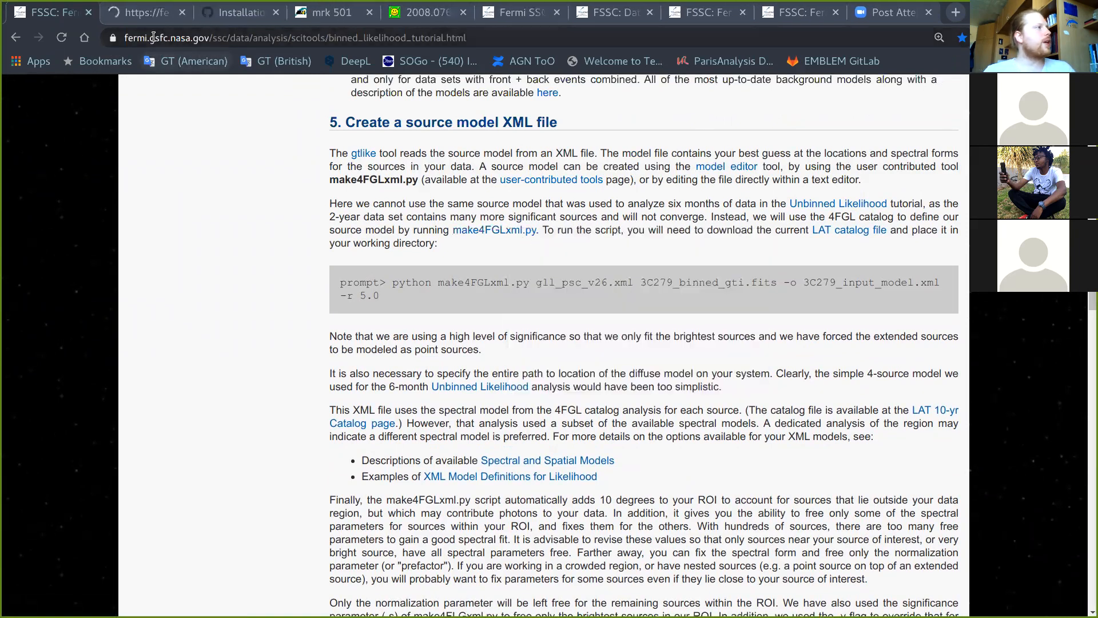
key(ctrl+Tab)
scroll(872, 413, down, 3)
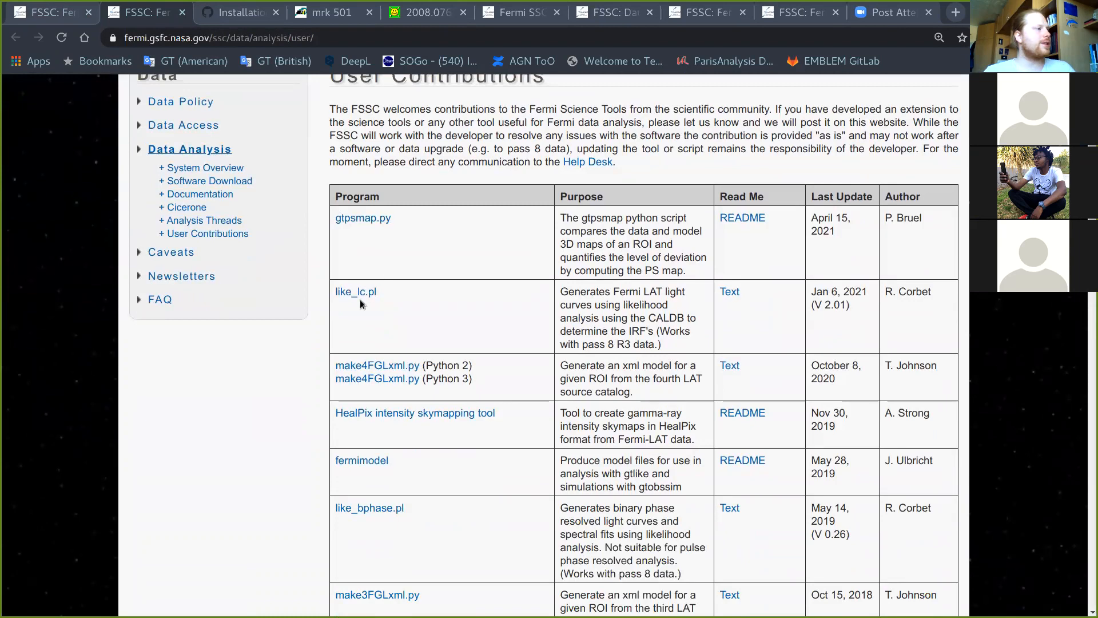
click(372, 378)
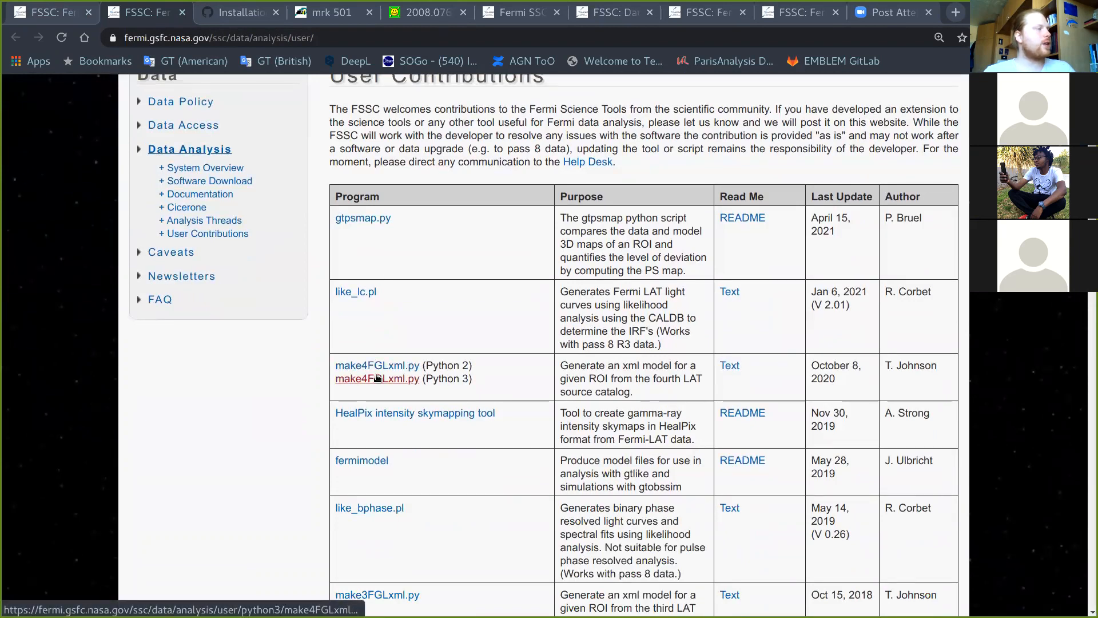
scroll(584, 258, down, 2)
scroll(585, 259, down, 3)
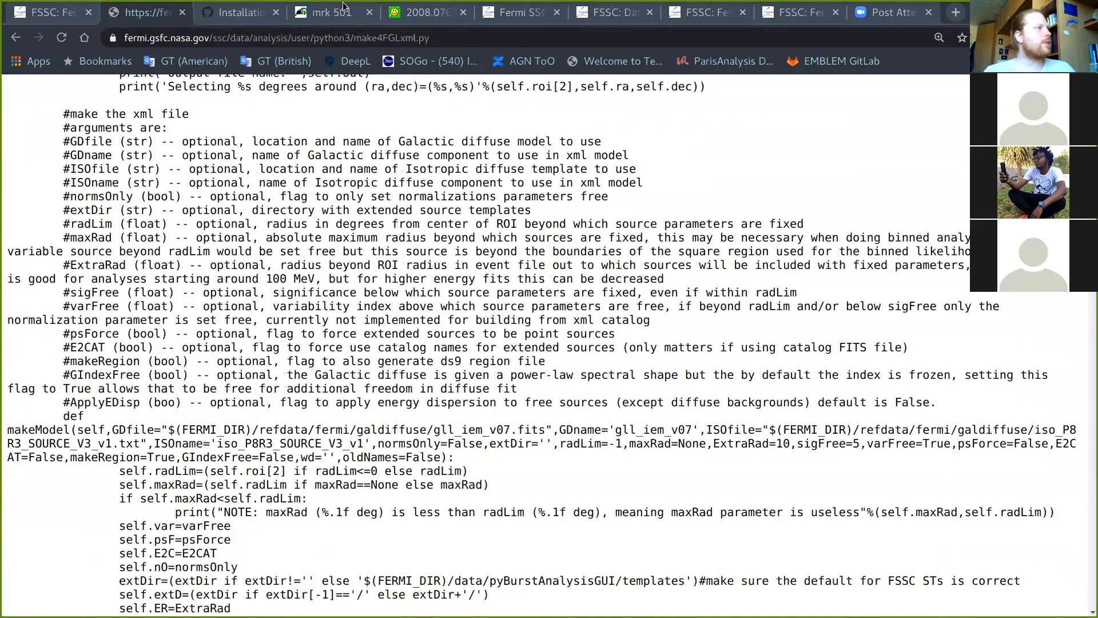
Step: Close the user contributions tab and review the tutorial's section 5 text through the XML for Extended Sources example
click(15, 39)
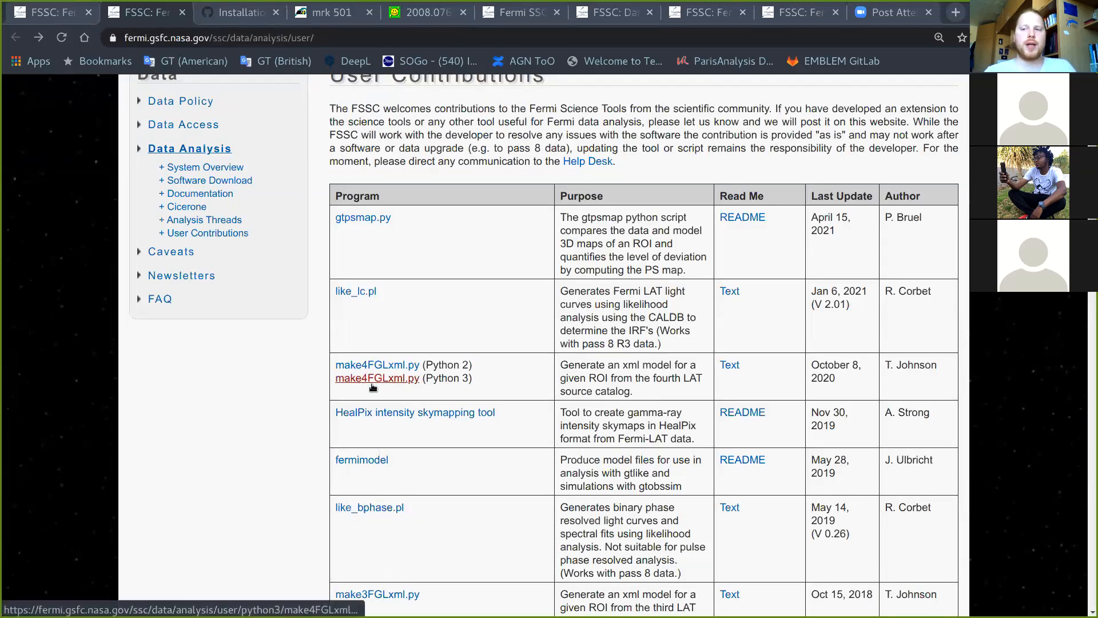
click(182, 14)
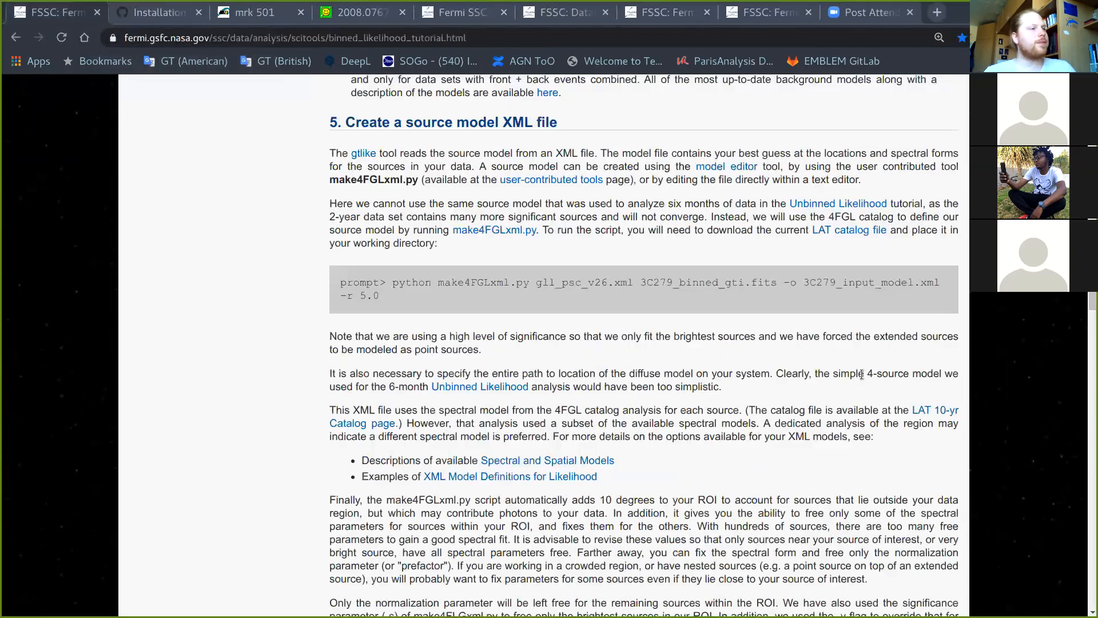
scroll(861, 375, down, 5)
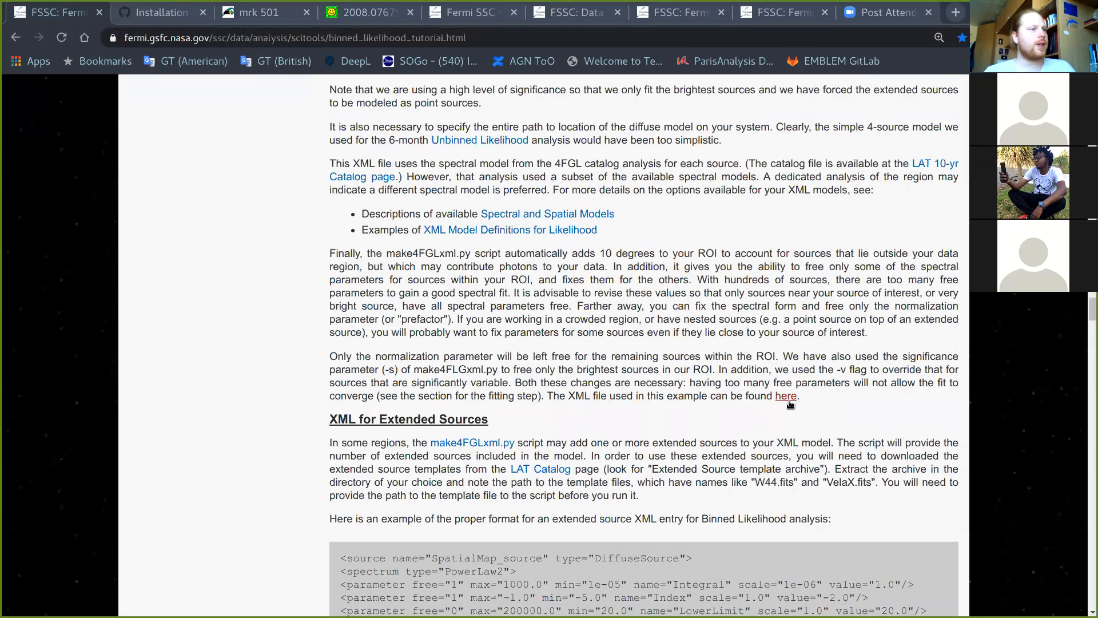
scroll(790, 403, down, 2)
scroll(790, 404, down, 1)
scroll(772, 349, up, 2)
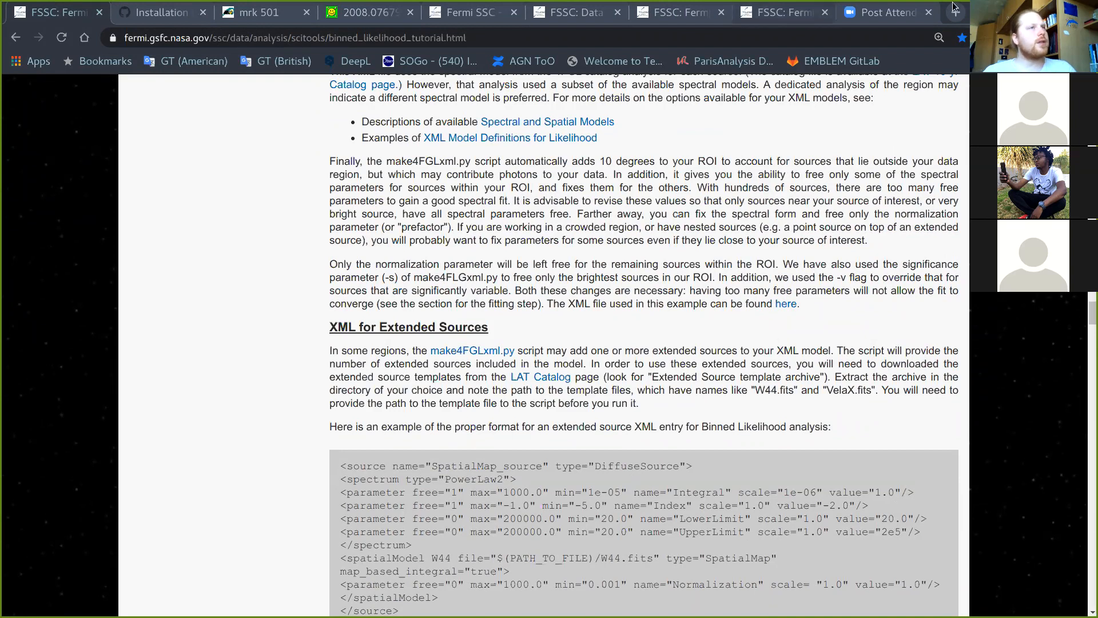
Step: Switch to the terminal and open mrk501_model.xml from the Fermi-analysis-example folder with gedit
click(1042, 12)
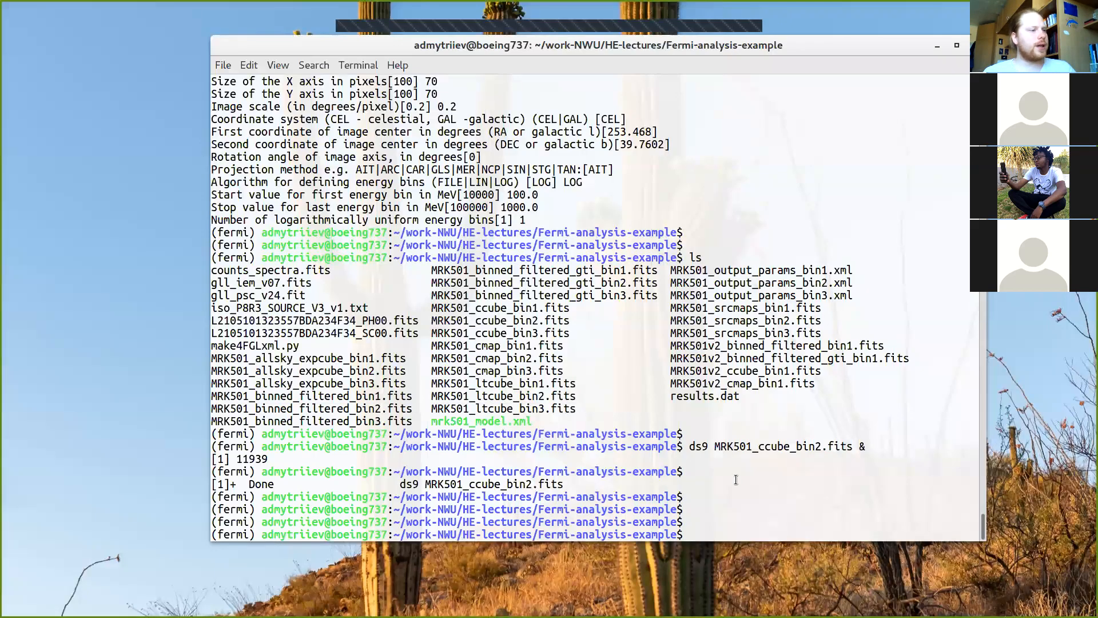
key(Return)
text(gedit)
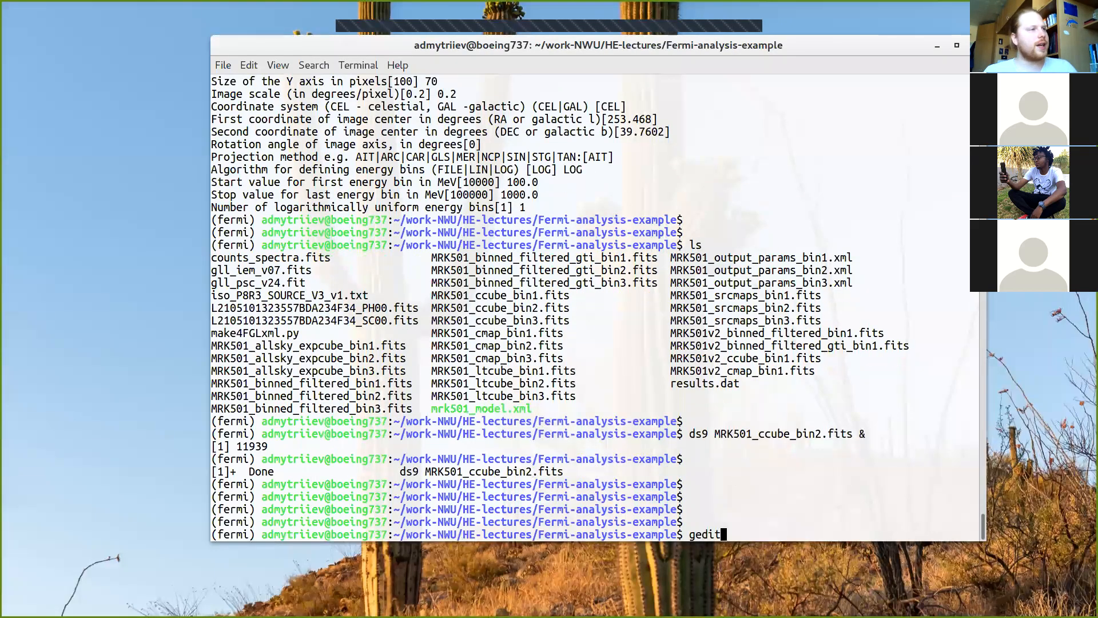
drag(433, 410, 533, 409)
key(super+c)
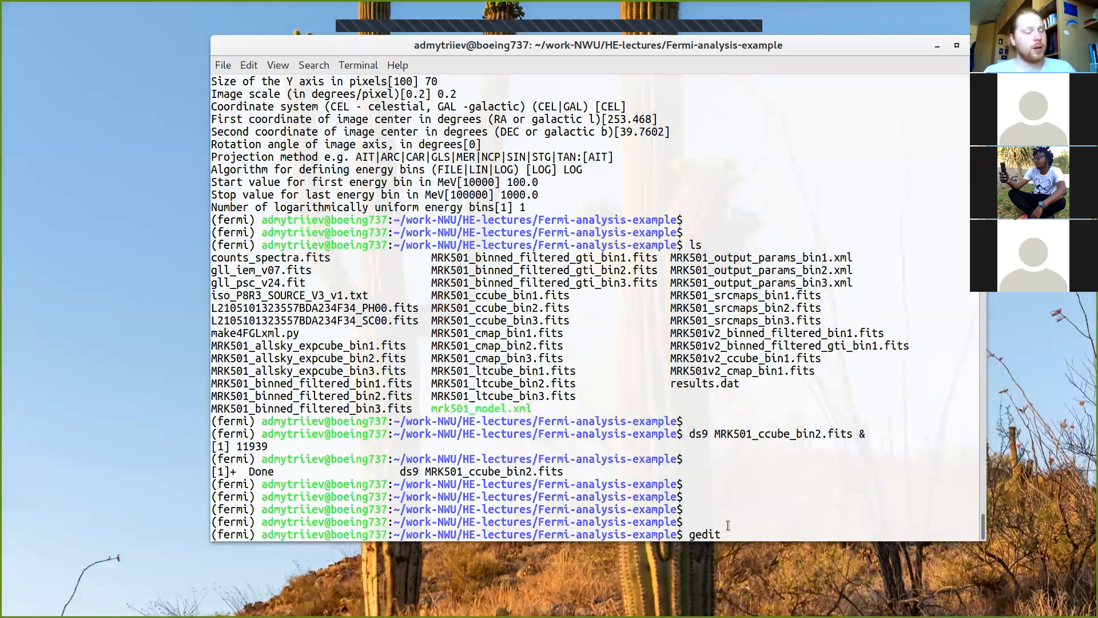
middle_click(709, 523)
key(Return)
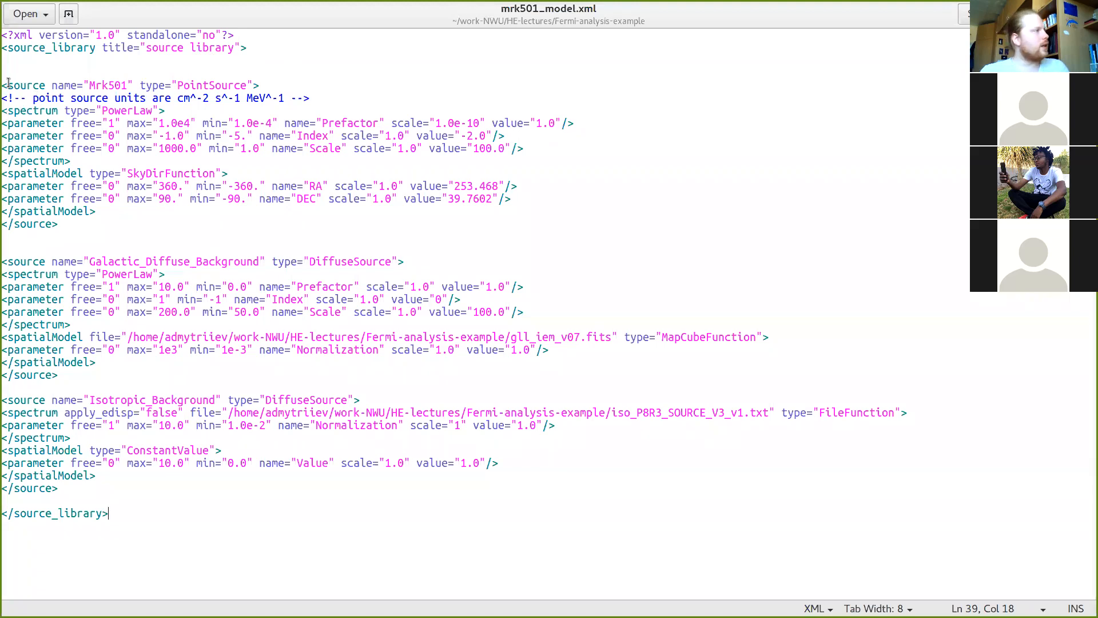
Step: Highlight the opening and closing source tags that delimit the Mrk501 point source entry
drag(5, 87, 44, 85)
click(44, 86)
key(Left)
key(Left)
key(Left)
key(Left)
key(Left)
key(Left)
double_click(45, 86)
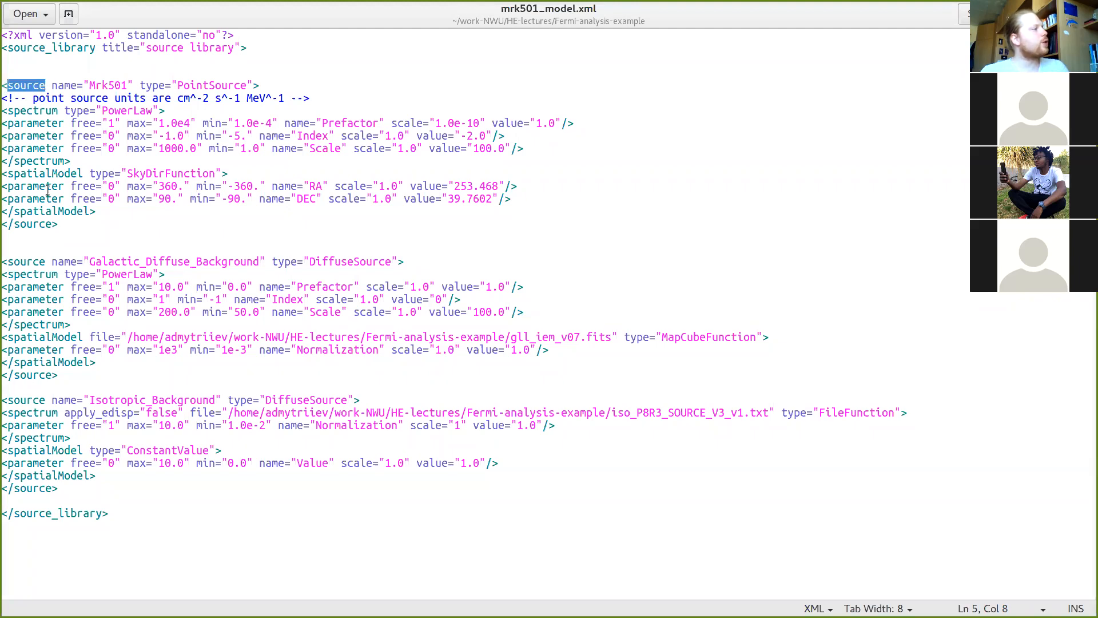
drag(8, 224, 78, 225)
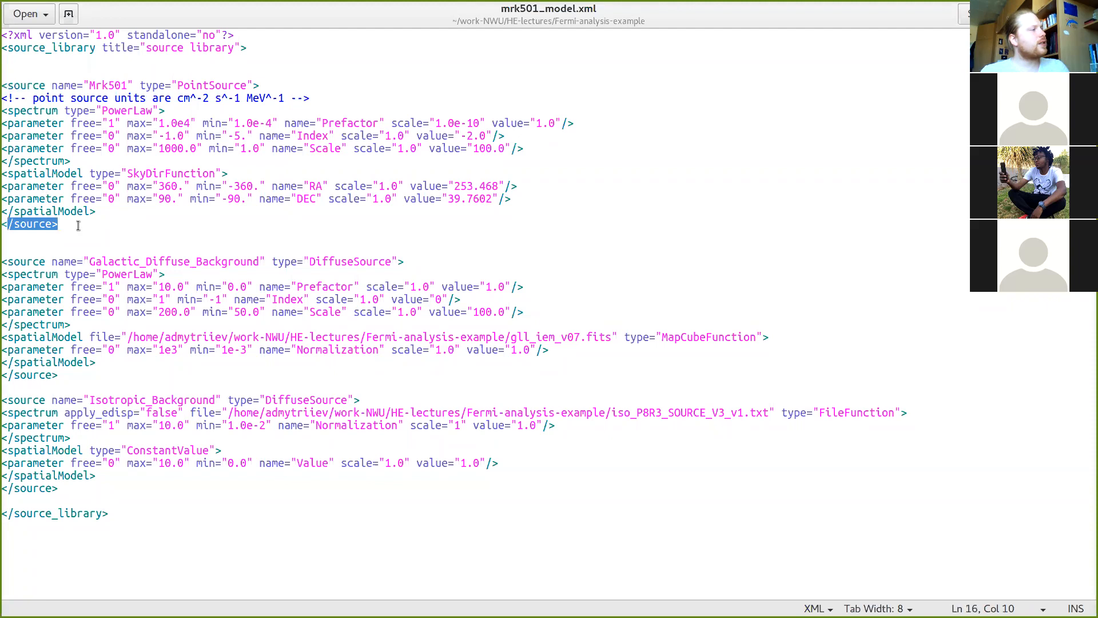
click(78, 225)
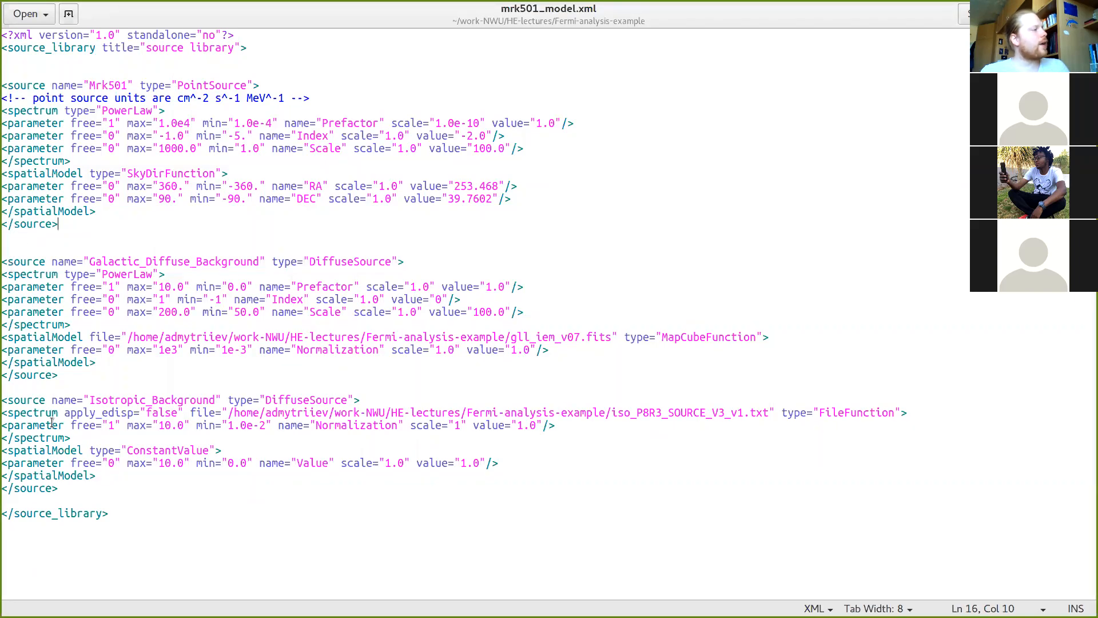
Step: Highlight the Mrk501, Galactic_Diffuse_Background and Isotropic_Background source entries one after another to compare the model's components
drag(7, 86, 140, 86)
click(108, 277)
drag(17, 268, 257, 264)
drag(20, 401, 84, 401)
drag(166, 400, 224, 400)
click(222, 401)
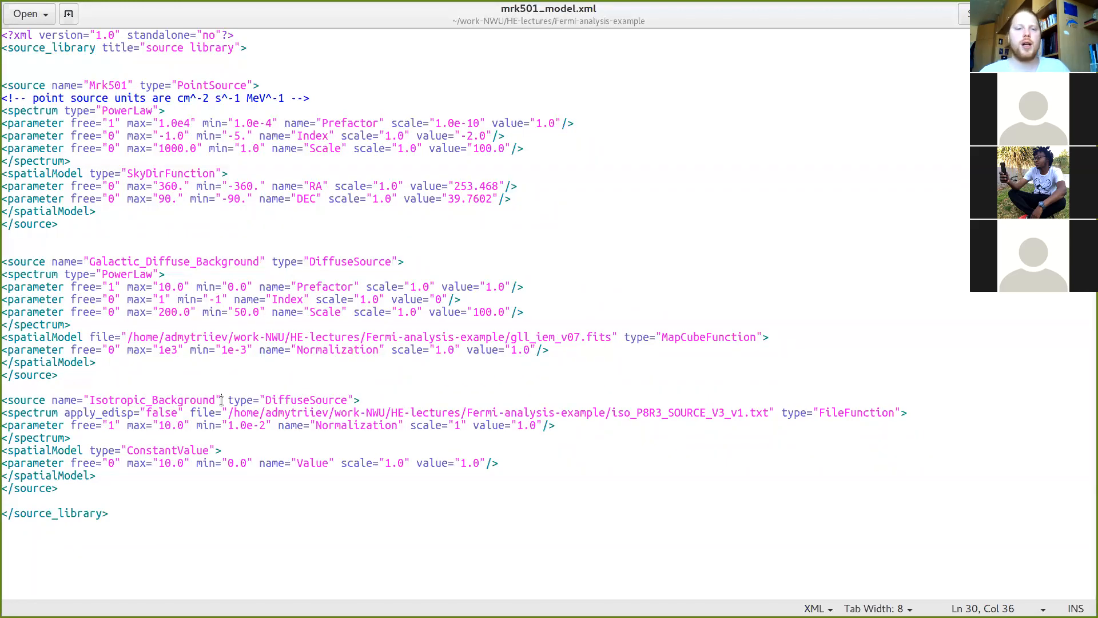
drag(64, 85, 167, 149)
drag(126, 272, 208, 428)
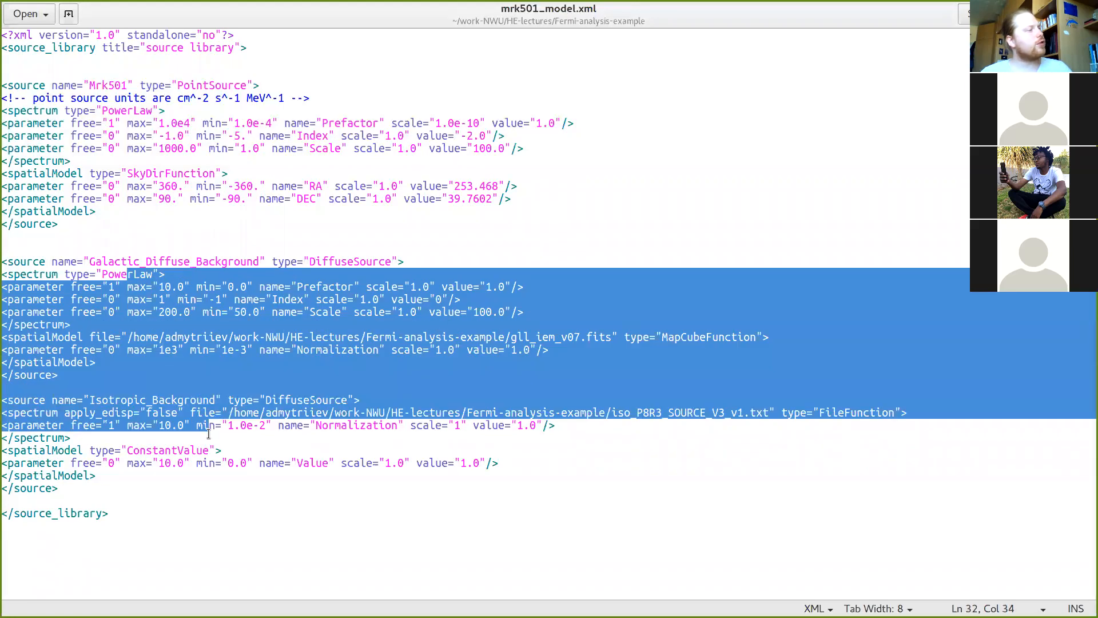
click(225, 470)
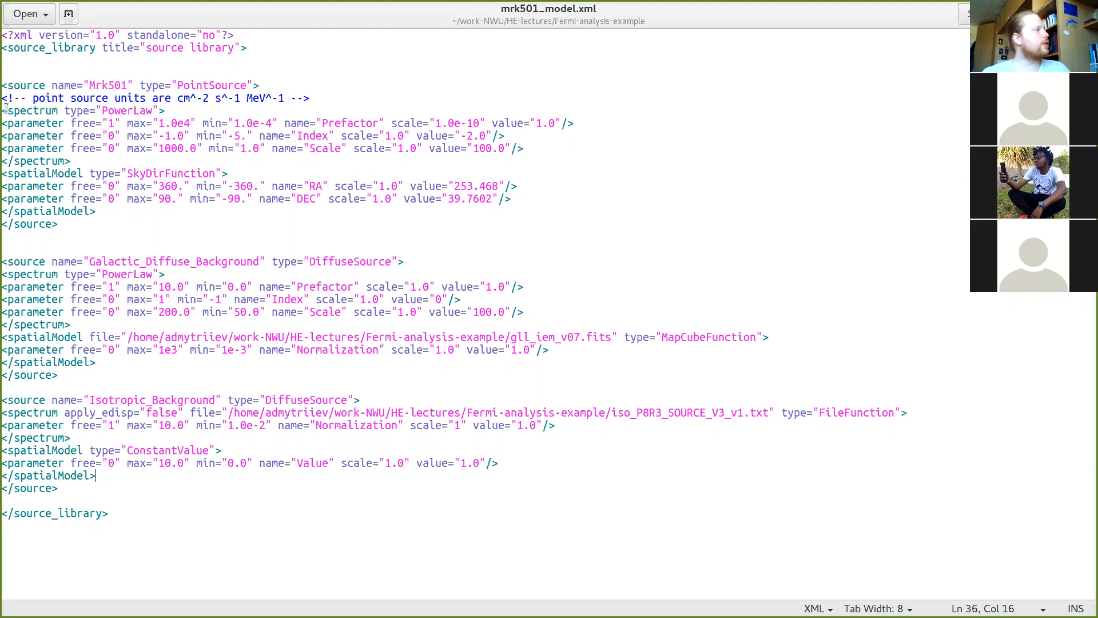
Step: Highlight the spectrum block and the spatialModel block of the Mrk501 source, ending on the PowerLaw spectrum block
drag(5, 111, 86, 158)
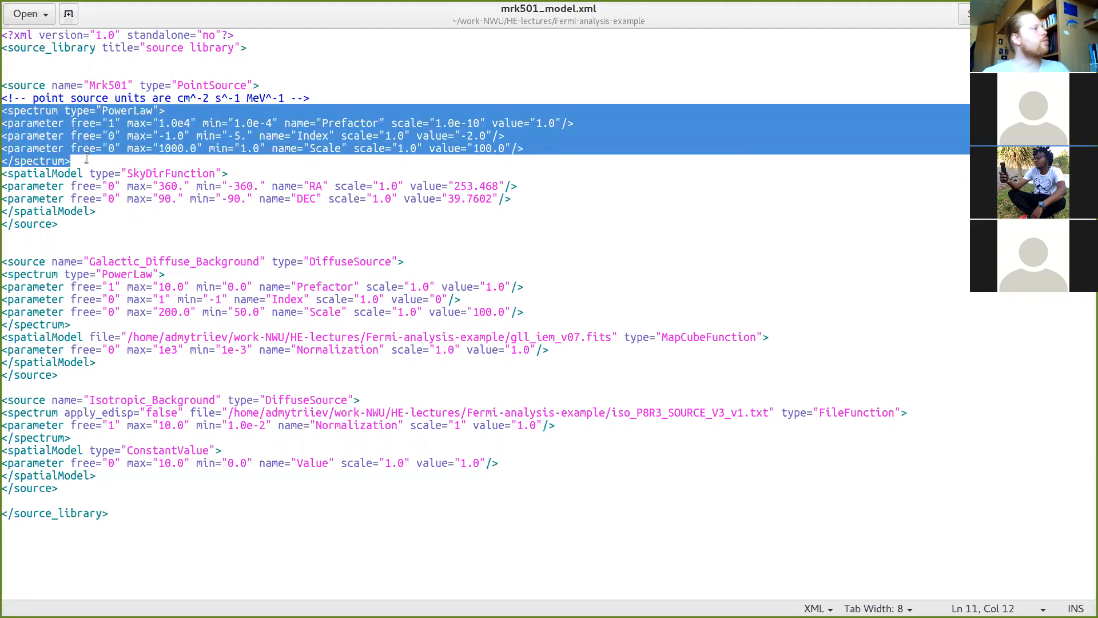
drag(5, 173, 103, 214)
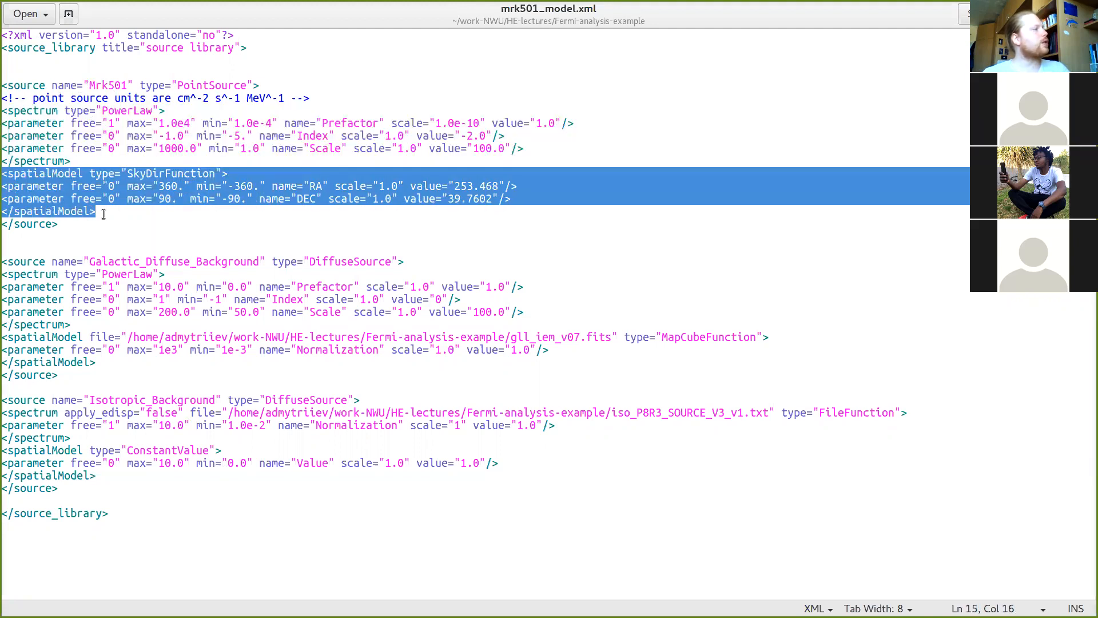
click(103, 213)
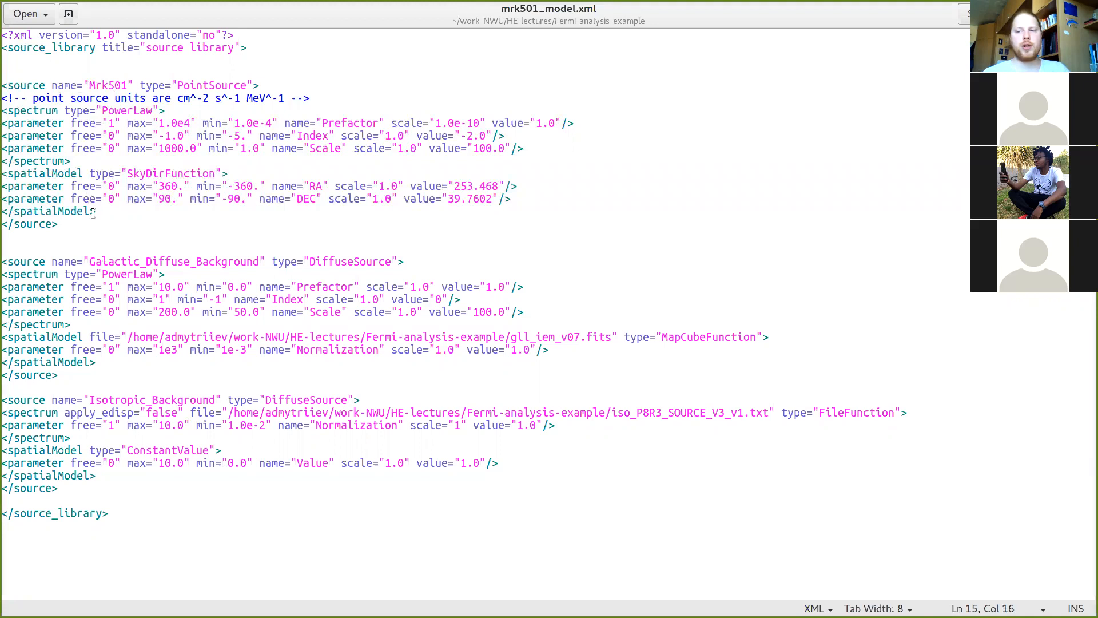
drag(5, 106, 106, 161)
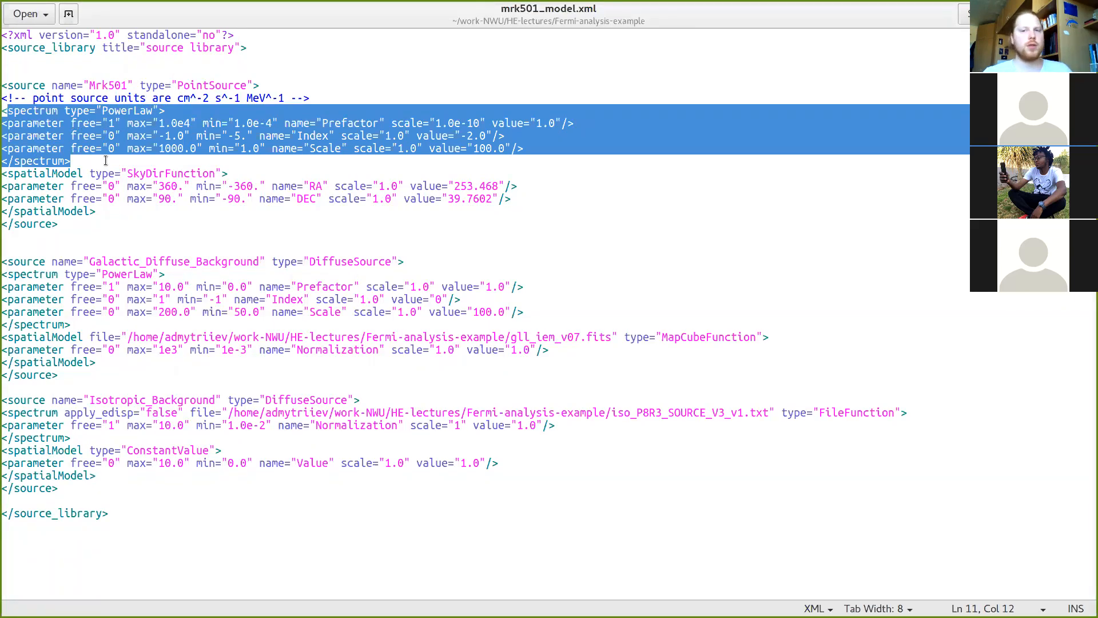
Step: Switch to Chrome and view the PowerLaw and BrokenPowerLaw examples on the XML Model Definitions for Likelihood page
key(super)
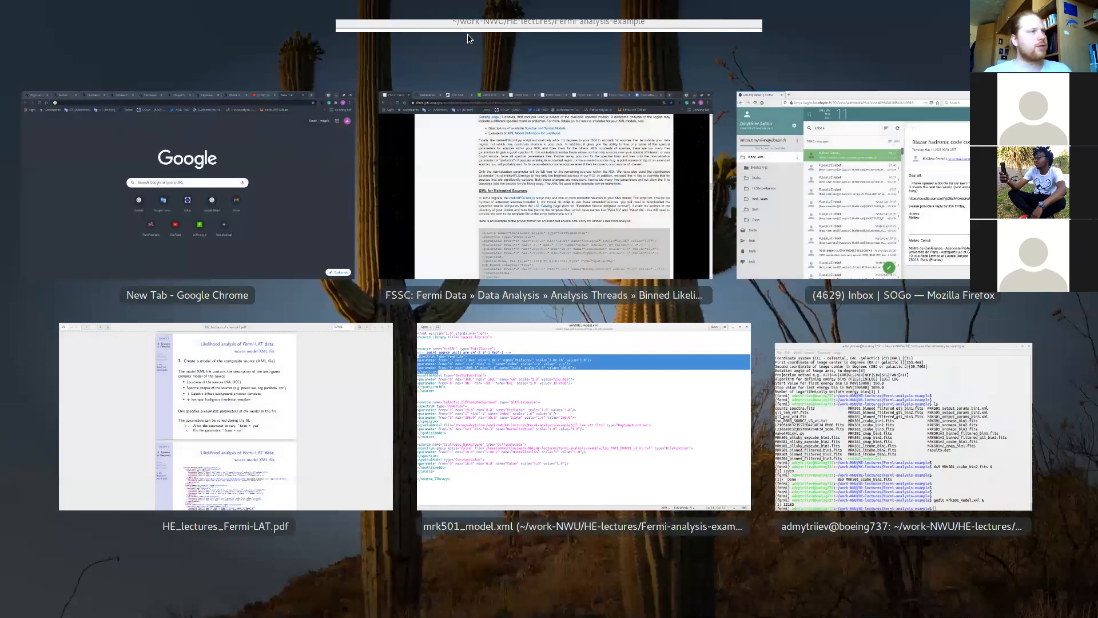
click(680, 127)
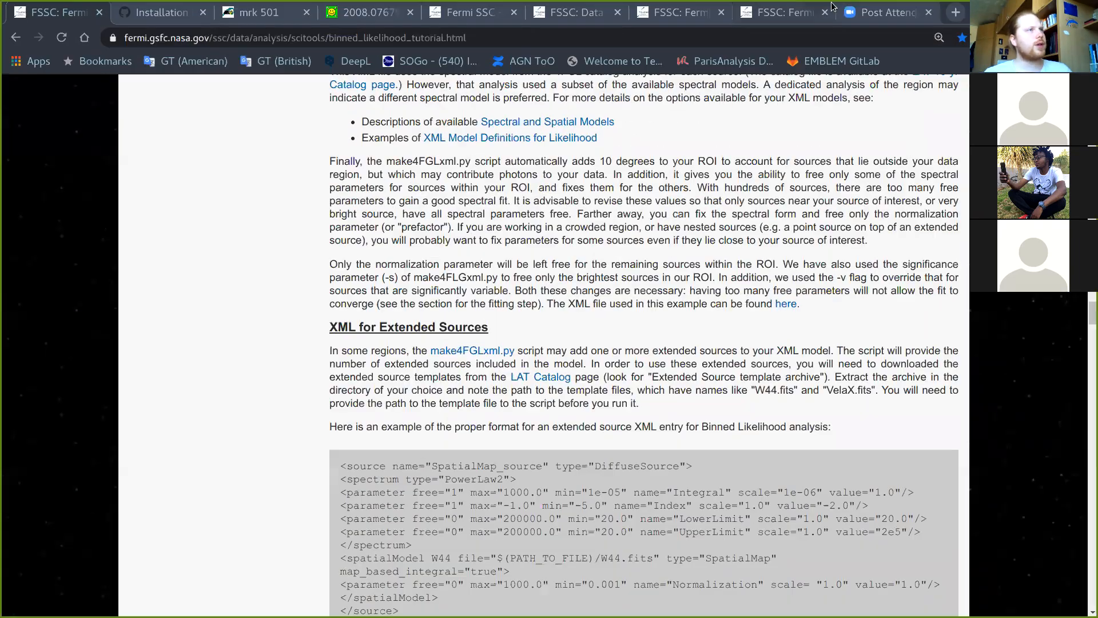
click(691, 13)
scroll(1056, 344, down, 2)
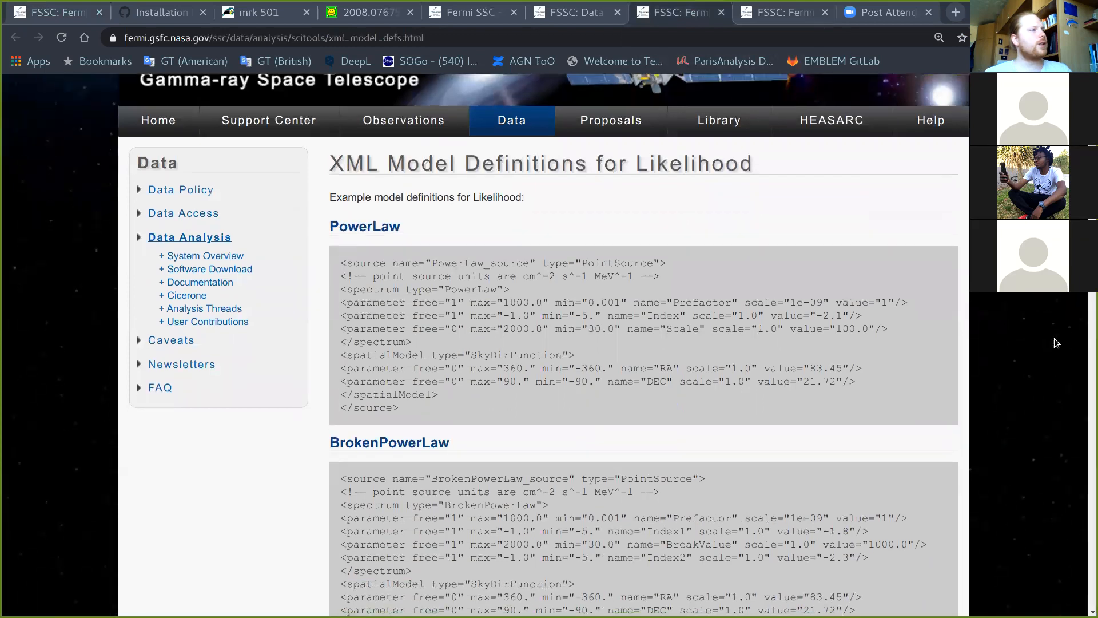
scroll(1056, 343, up, 2)
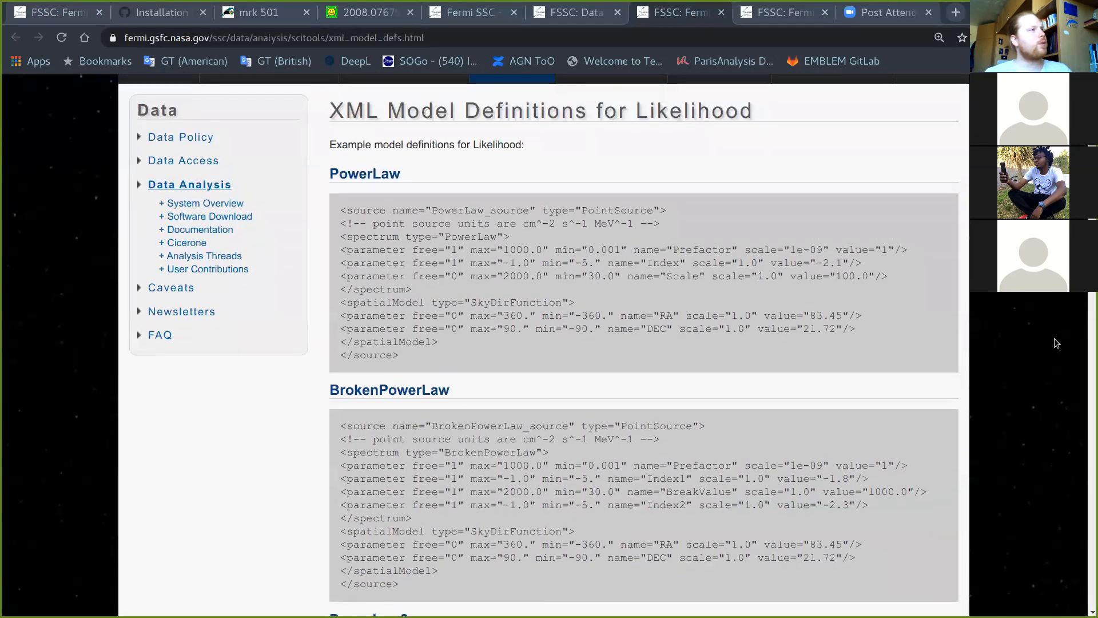
scroll(489, 201, up, 1)
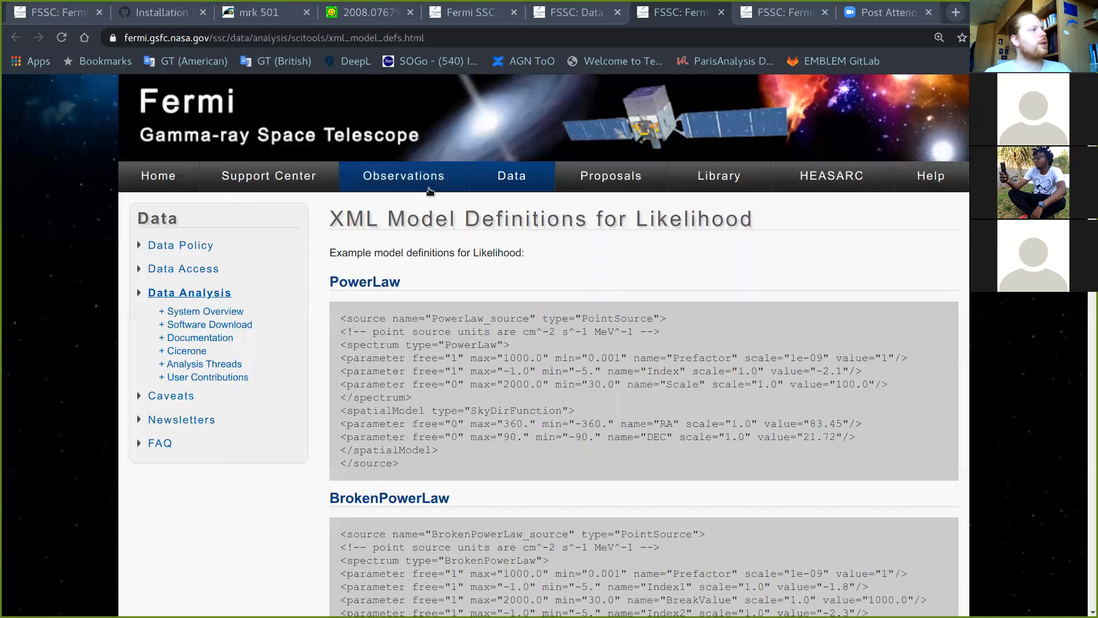
scroll(944, 372, down, 1)
scroll(959, 376, down, 1)
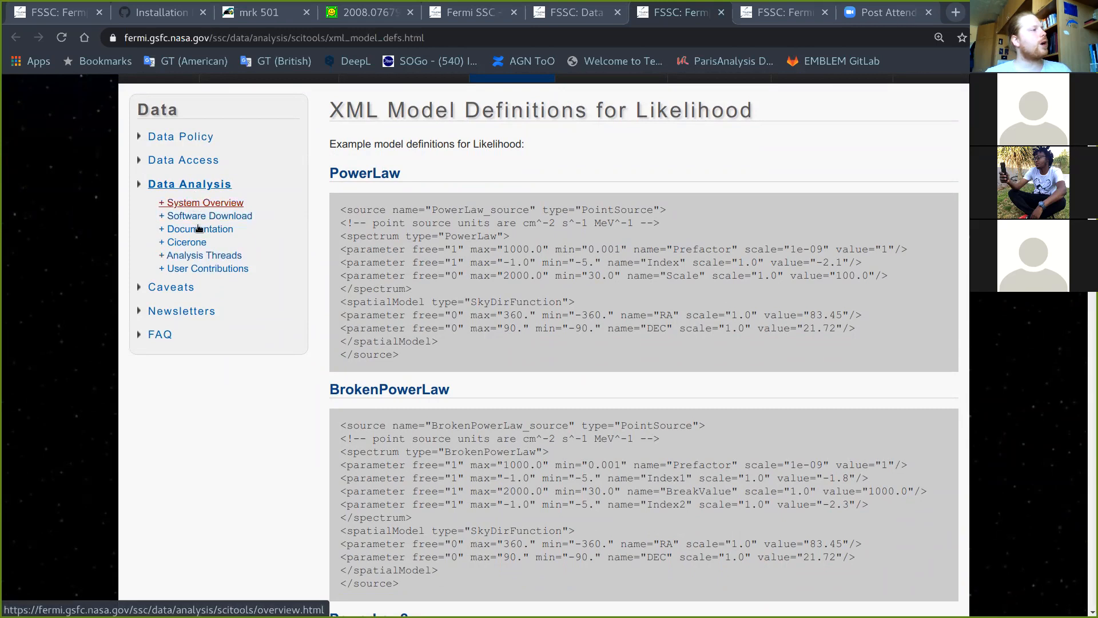
Step: Return to the binned likelihood tutorial and locate section 5's links to the spectral and spatial model pages
click(54, 15)
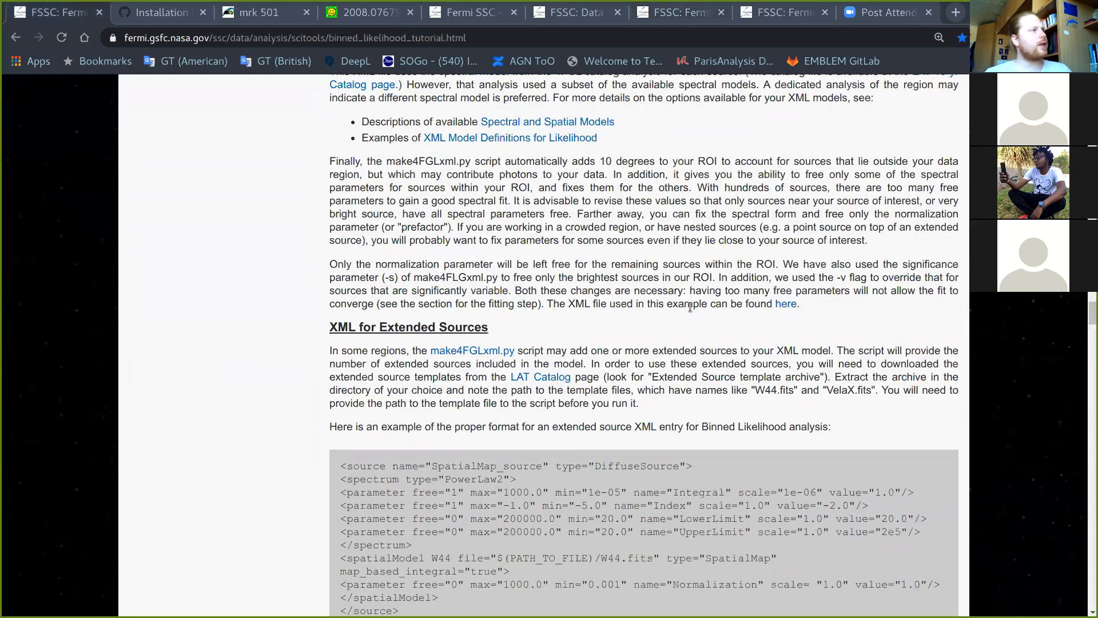
scroll(690, 307, up, 2)
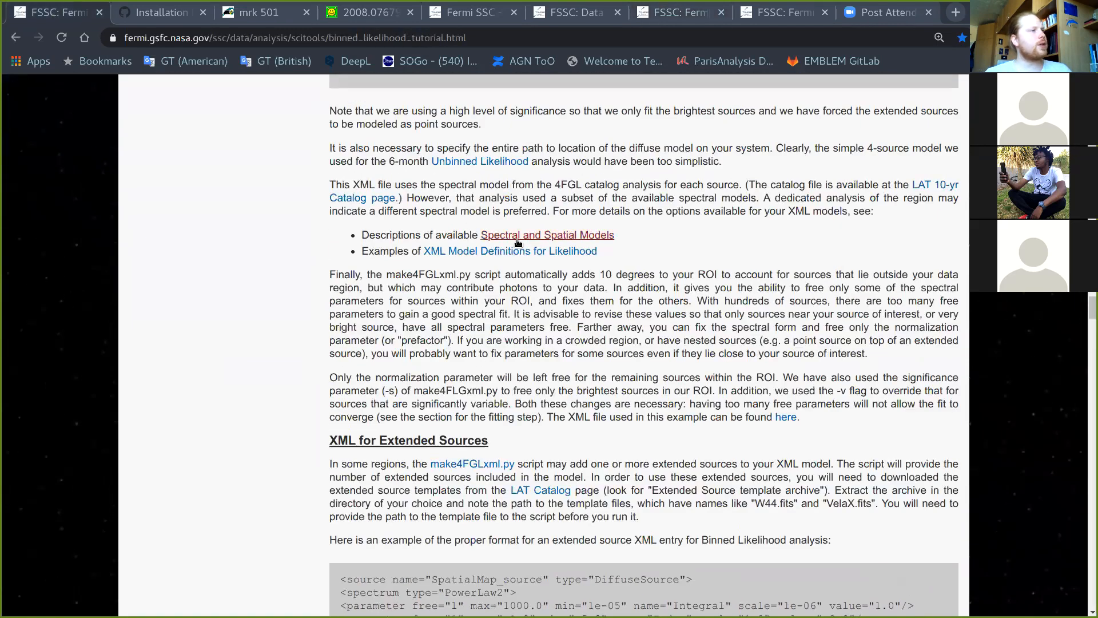
scroll(517, 243, up, 4)
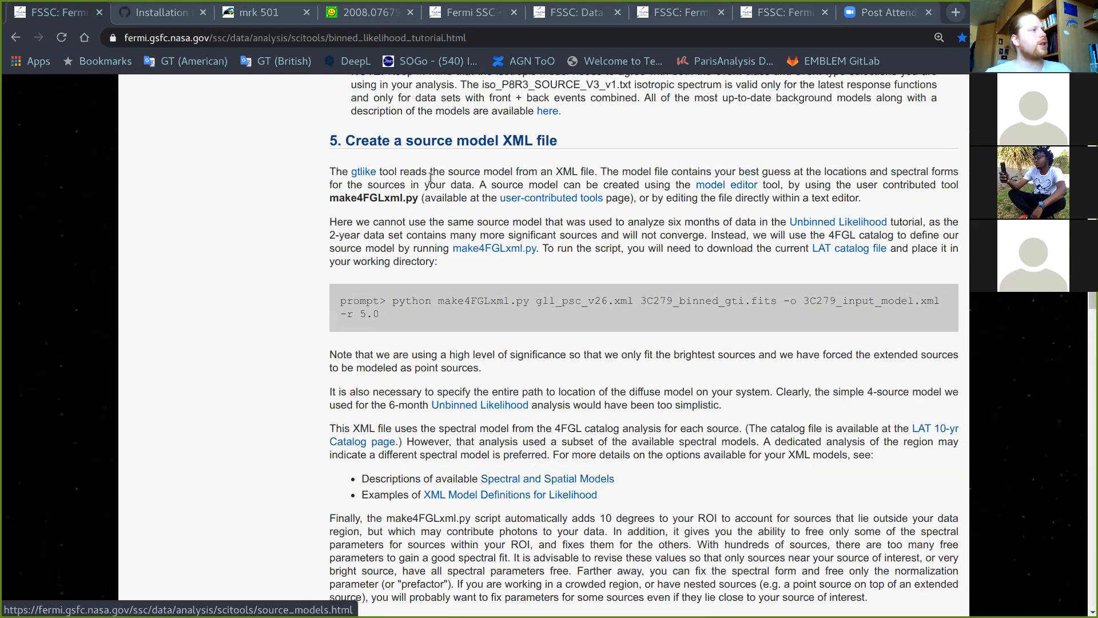
scroll(589, 212, down, 3)
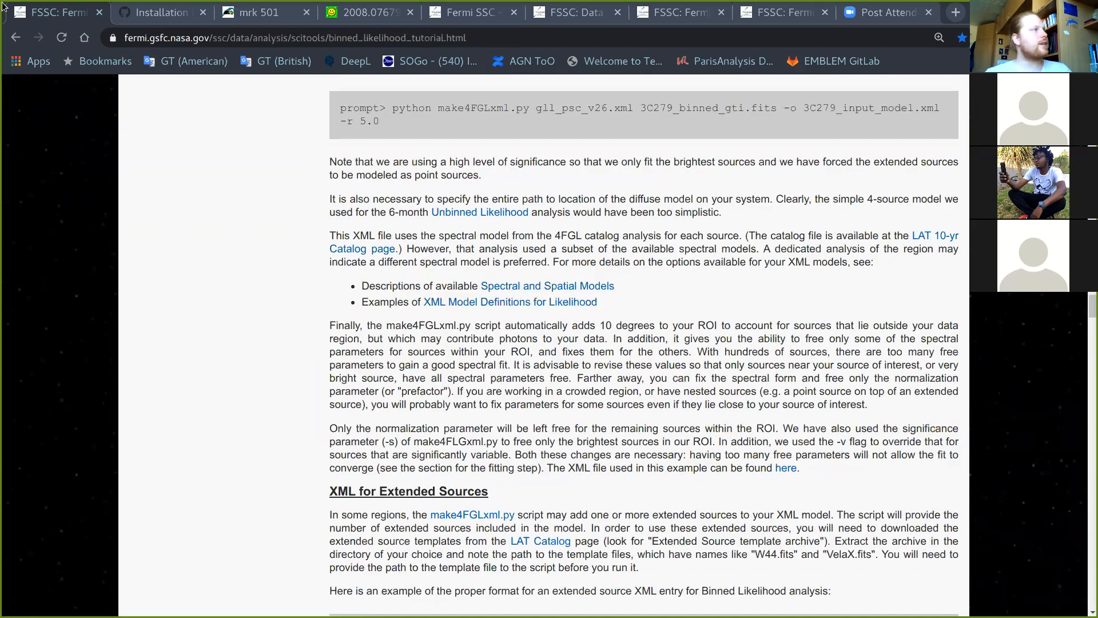
Step: Examine the example XML spectral models from PowerLaw through Gaussian on the XML Model Definitions page, then return to its beginning
click(669, 13)
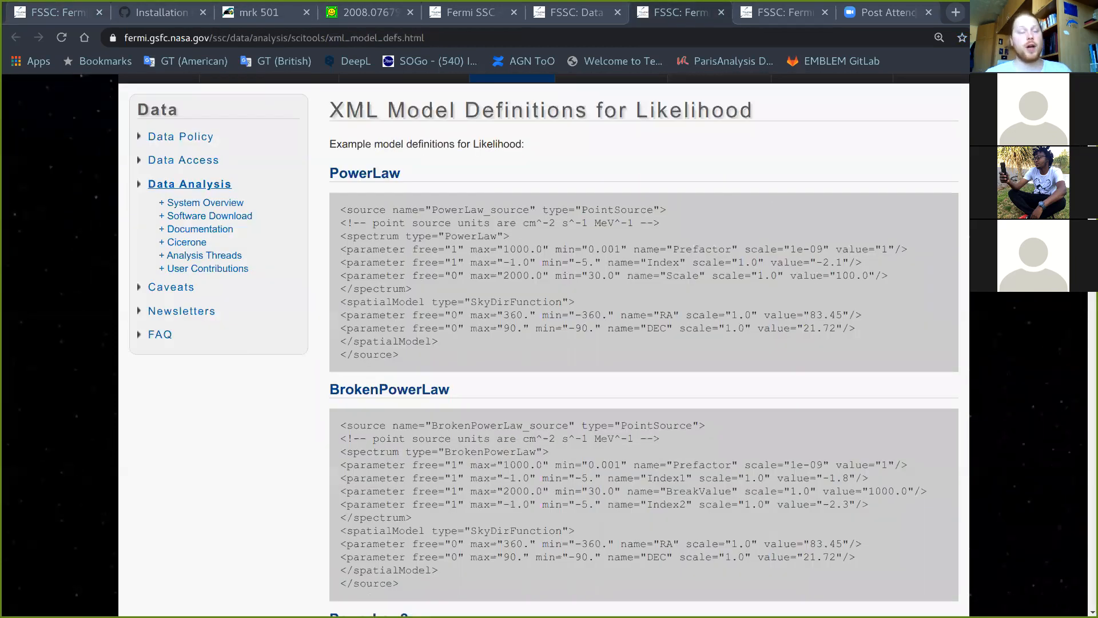
scroll(606, 271, down, 3)
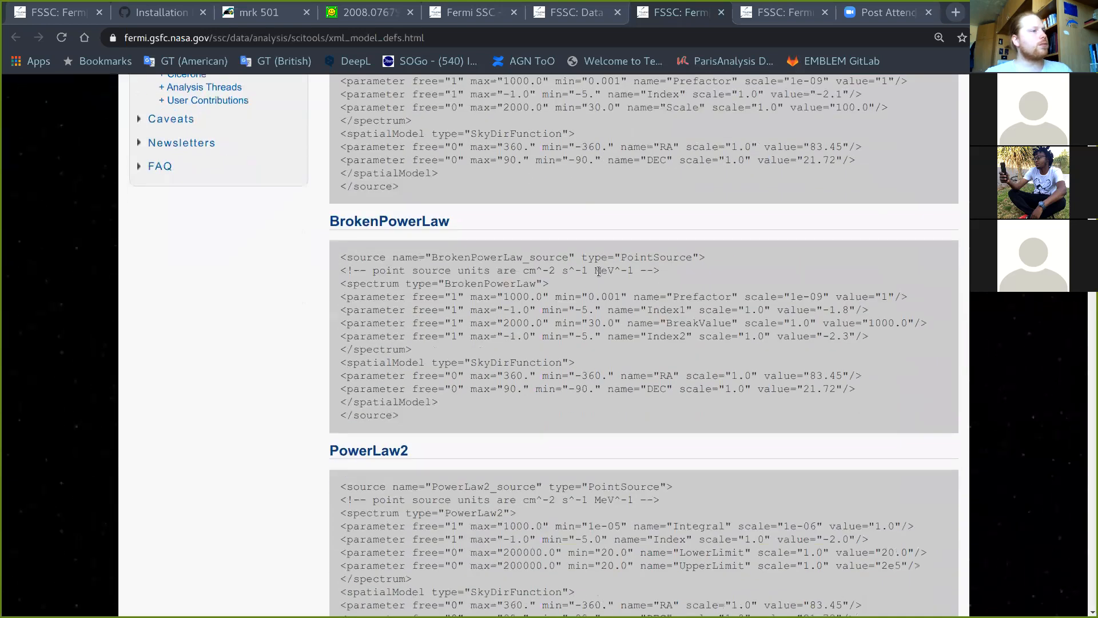
scroll(770, 381, down, 1)
scroll(770, 380, down, 2)
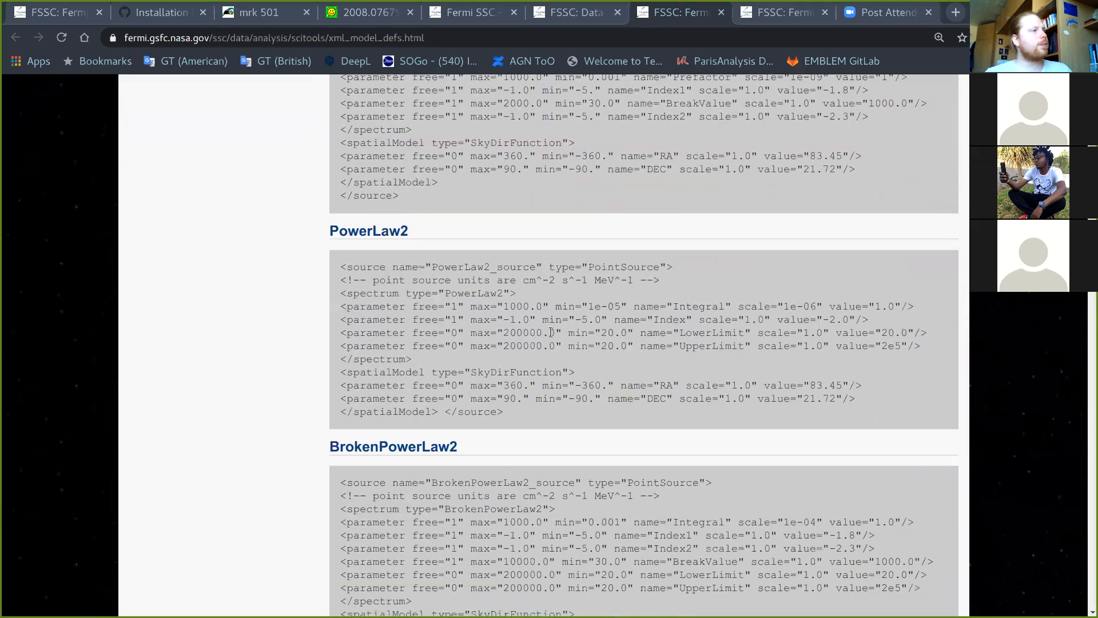
scroll(657, 357, down, 2)
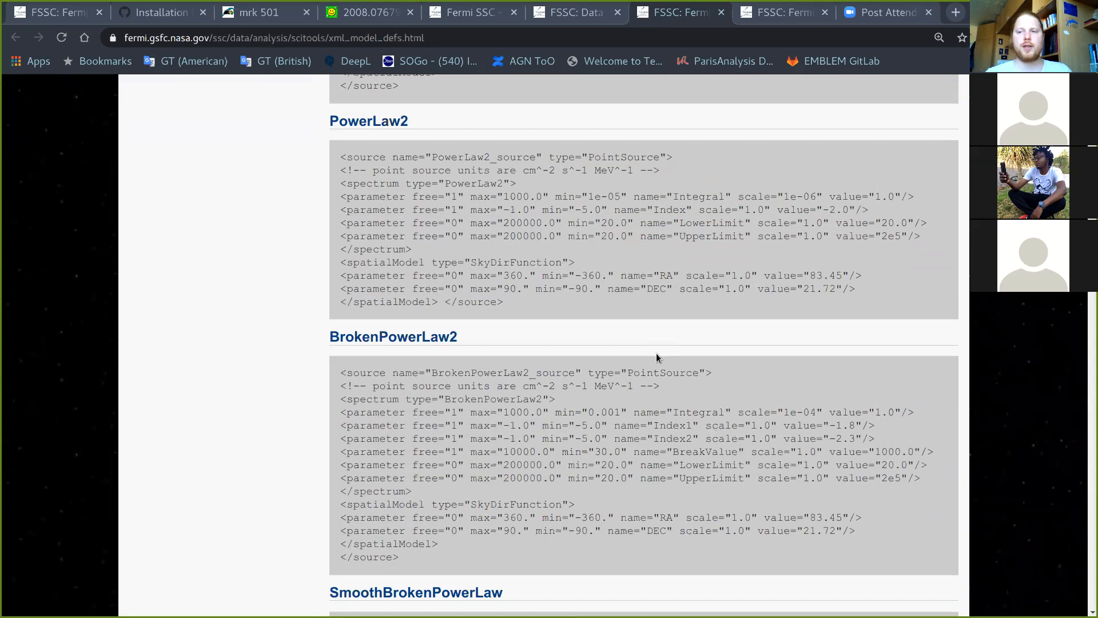
scroll(657, 356, down, 3)
scroll(694, 342, down, 2)
scroll(694, 341, down, 8)
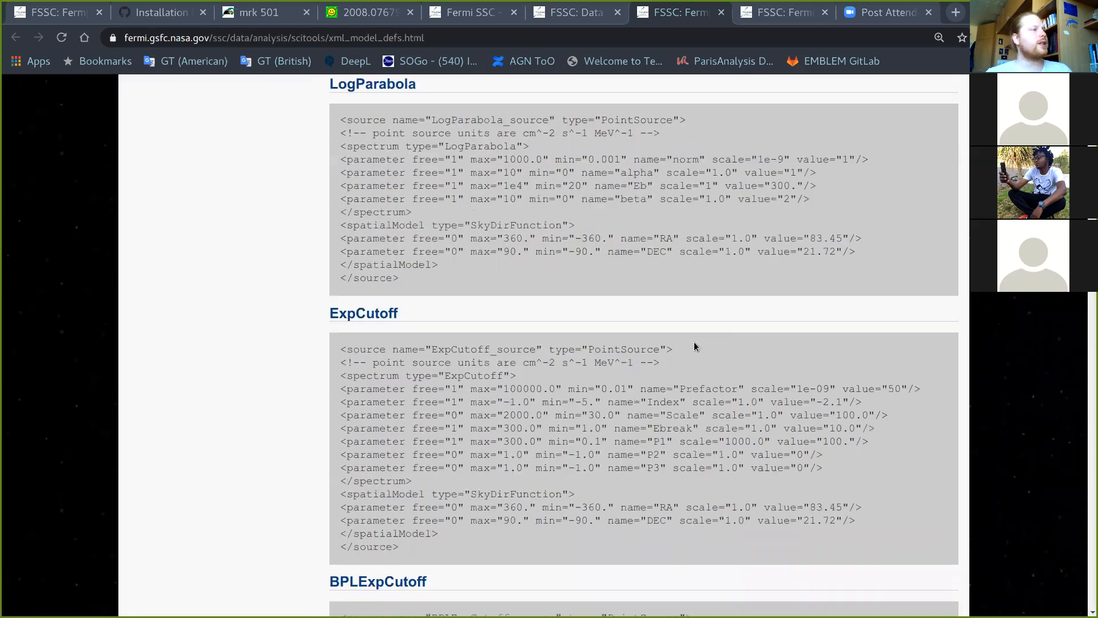
scroll(695, 346, down, 4)
scroll(739, 357, down, 2)
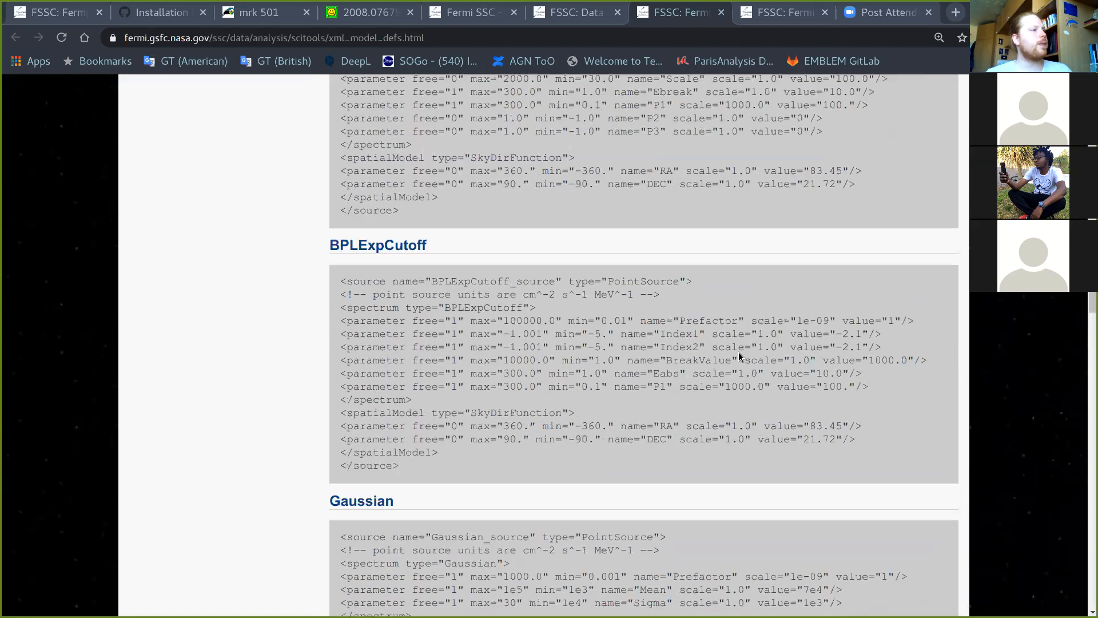
scroll(739, 357, up, 20)
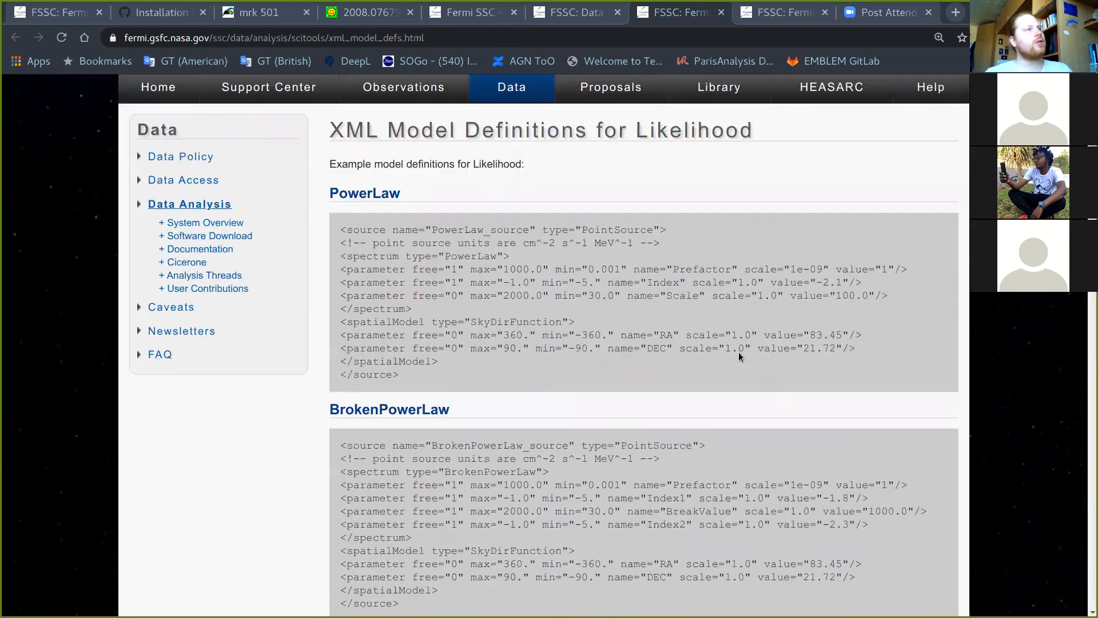
Step: Switch to the Source Model Definitions for gtlike page and view its introduction and list of spectral models
click(773, 12)
scroll(885, 309, up, 10)
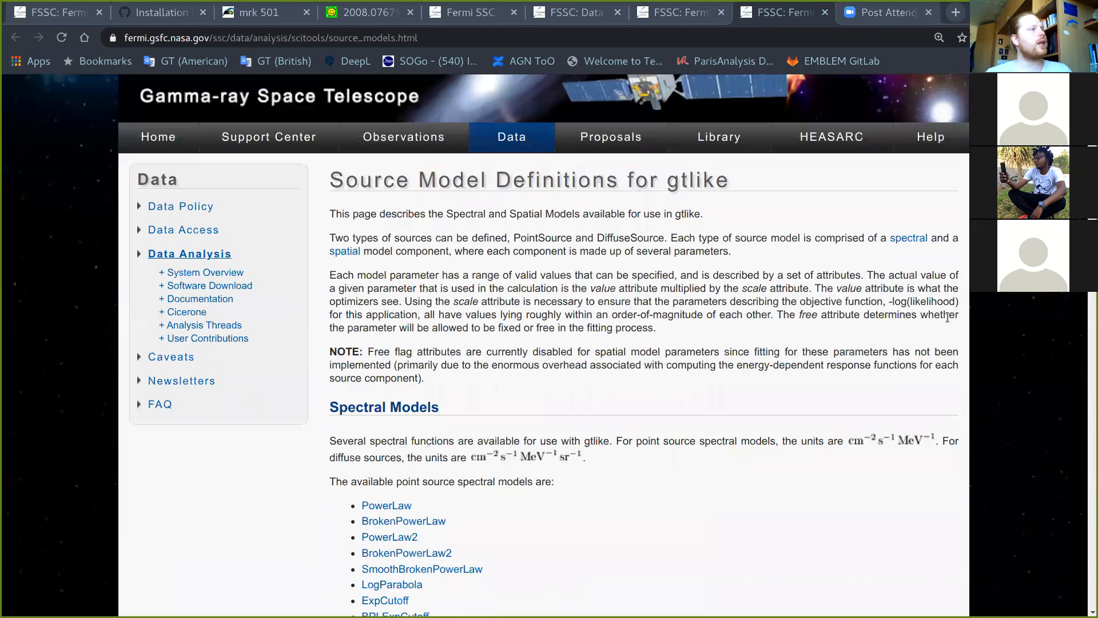
Step: Review the available point source spectral models and the PowerLaw function form on the gtlike source model page
scroll(525, 282, down, 3)
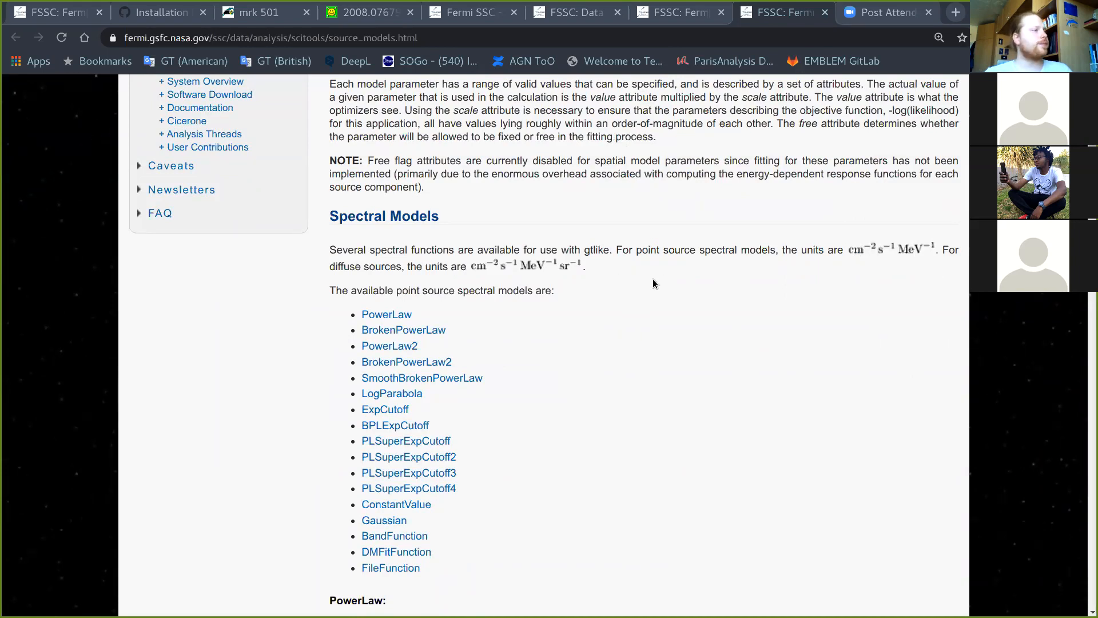
scroll(646, 279, down, 1)
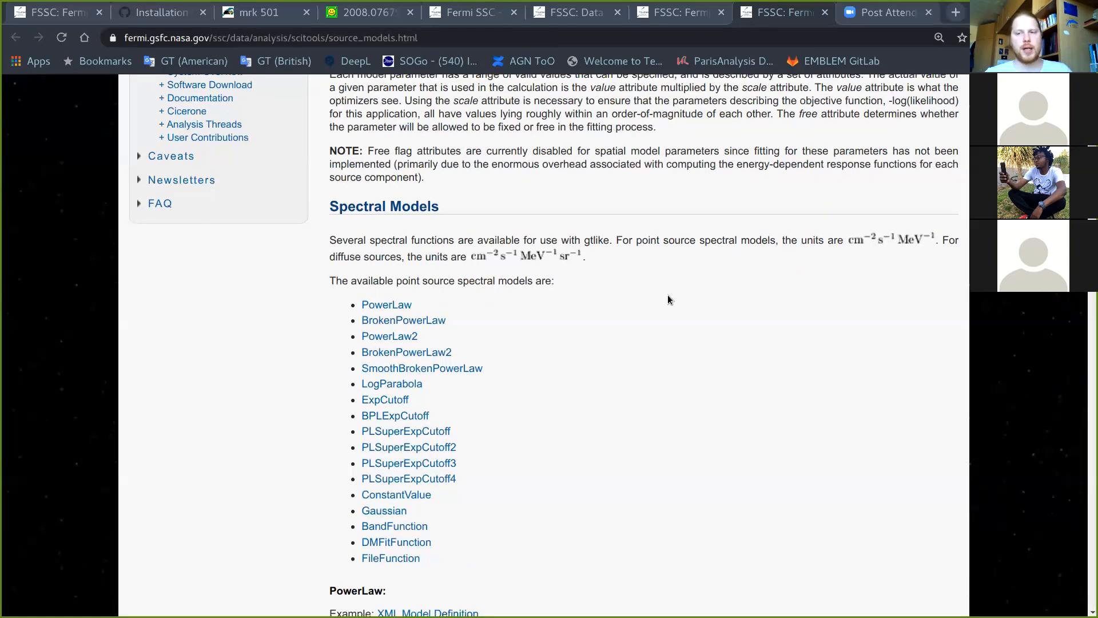
scroll(690, 311, down, 2)
scroll(689, 312, down, 5)
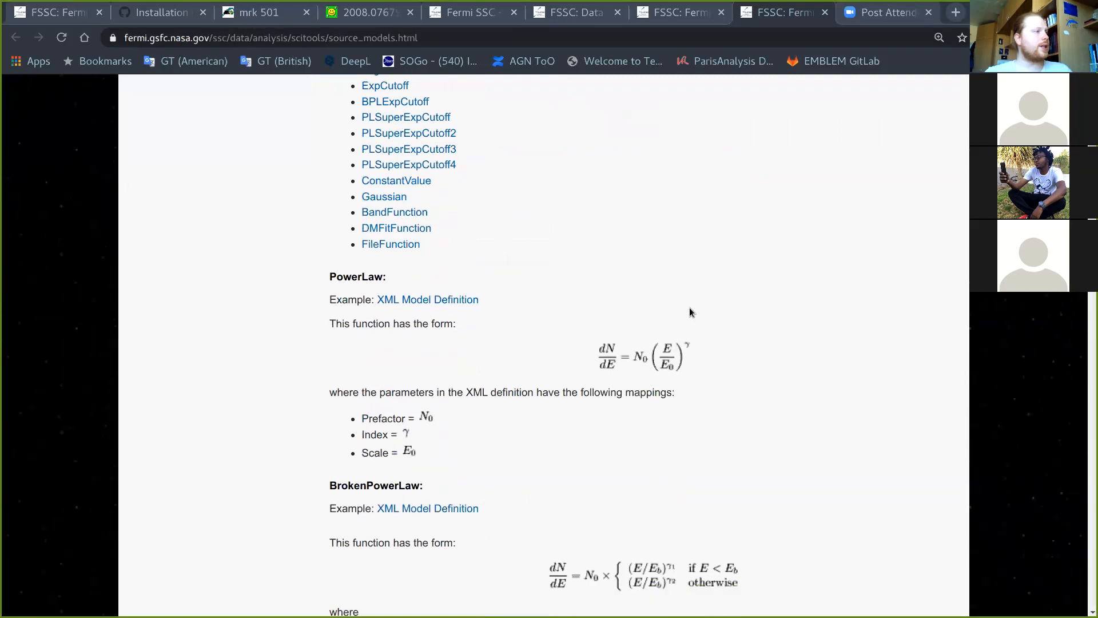
Step: Compare the PowerLaw example on the XML Model Definitions for Likelihood page with the PowerLaw and BrokenPowerLaw formulas
click(704, 11)
drag(405, 229, 509, 355)
click(510, 356)
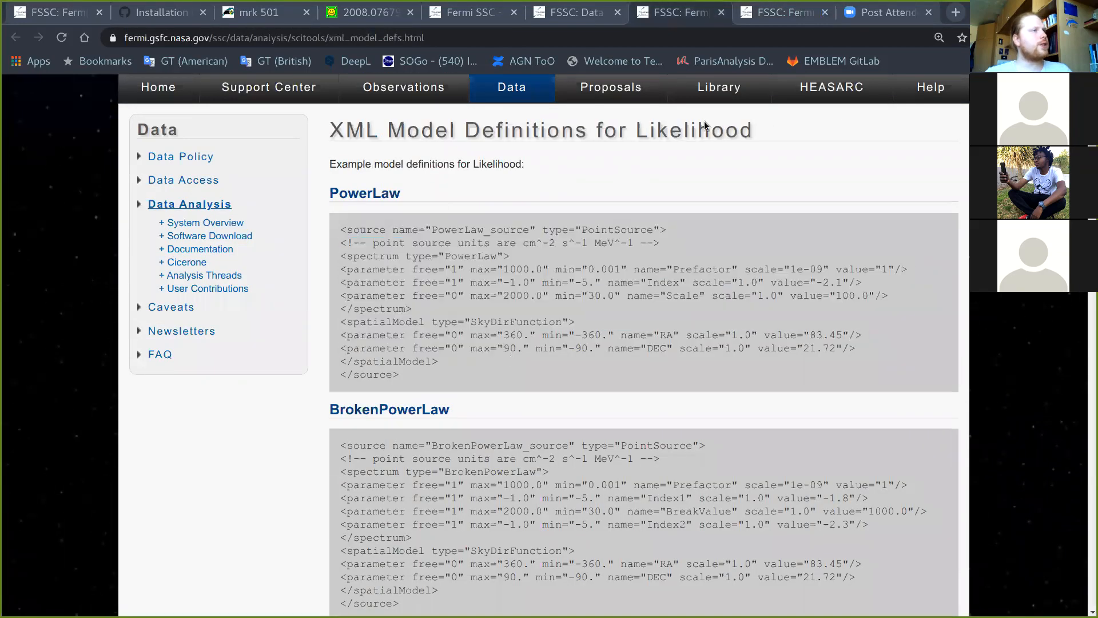
click(755, 10)
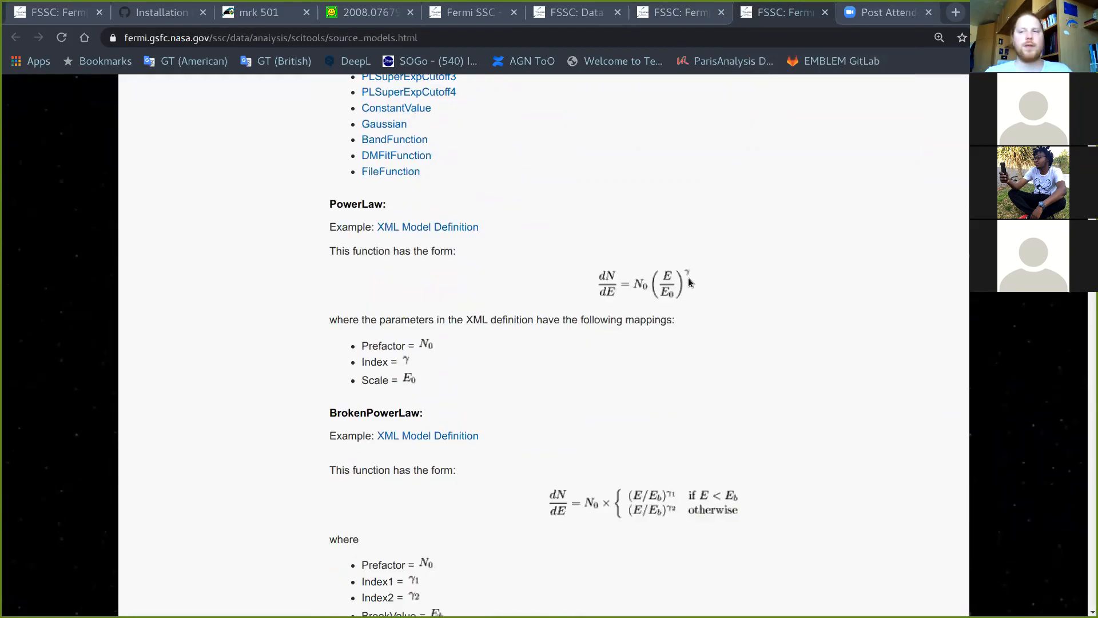
scroll(698, 306, down, 1)
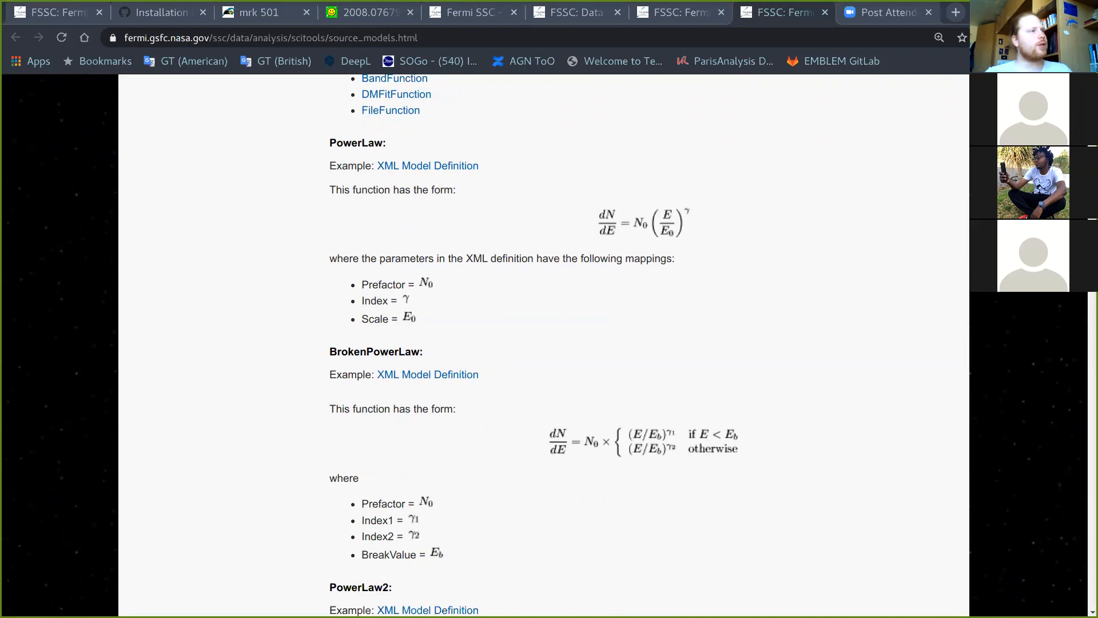
Step: Arrange the windows so mrk501_model.xml in the text editor and the browser page with the PowerLaw formula are readable side by side
click(1061, 12)
drag(858, 372, 483, 364)
drag(391, 83, 874, 69)
click(1061, 13)
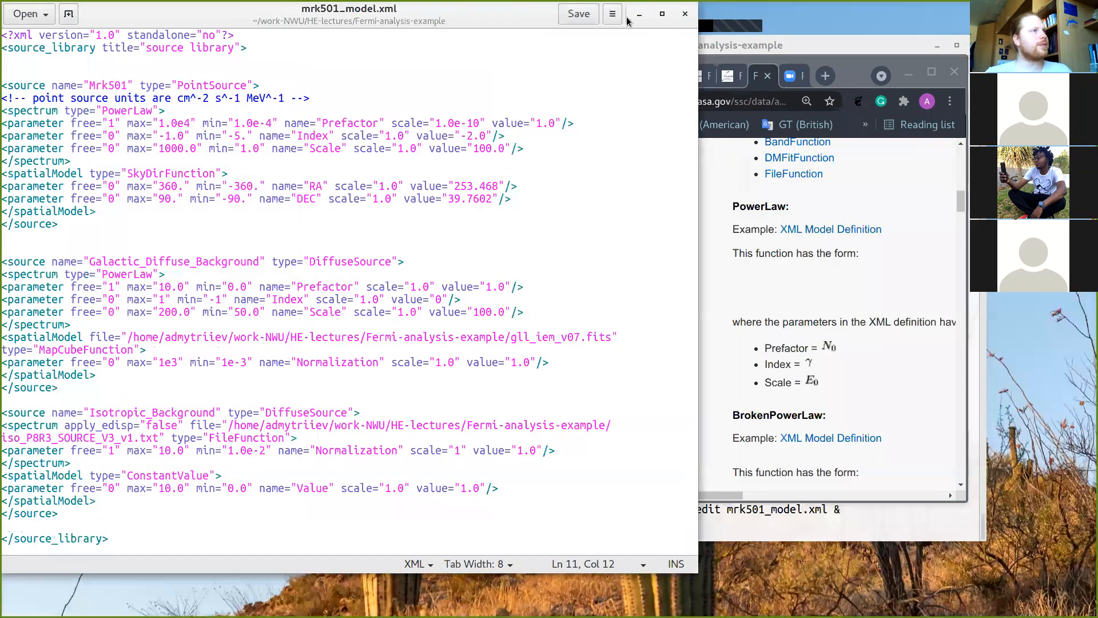
drag(696, 244, 485, 247)
click(889, 70)
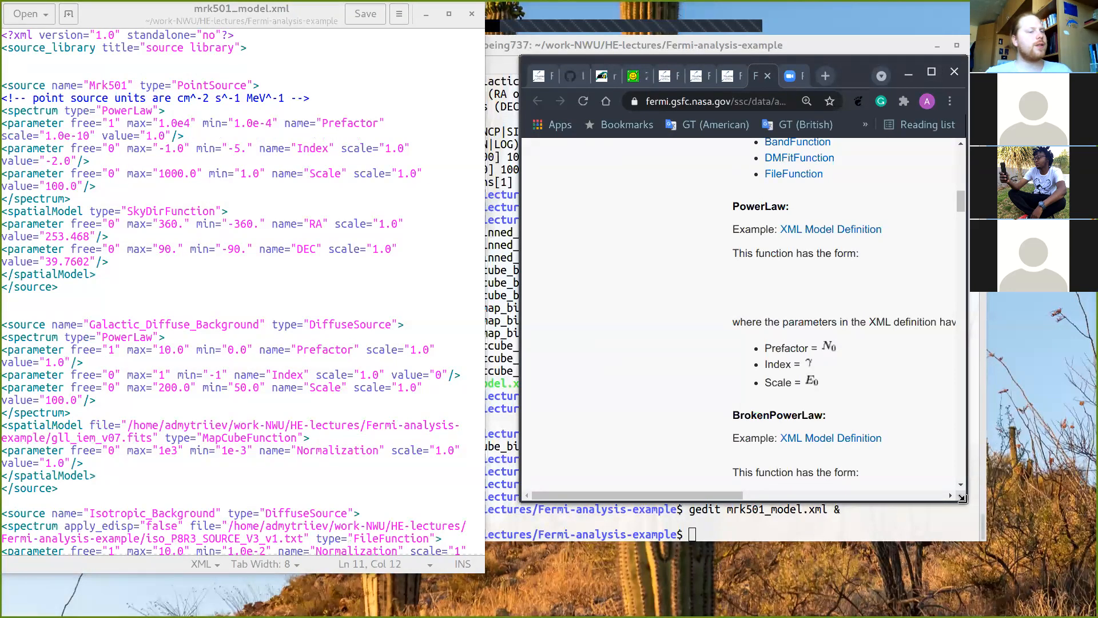
drag(967, 502, 1084, 604)
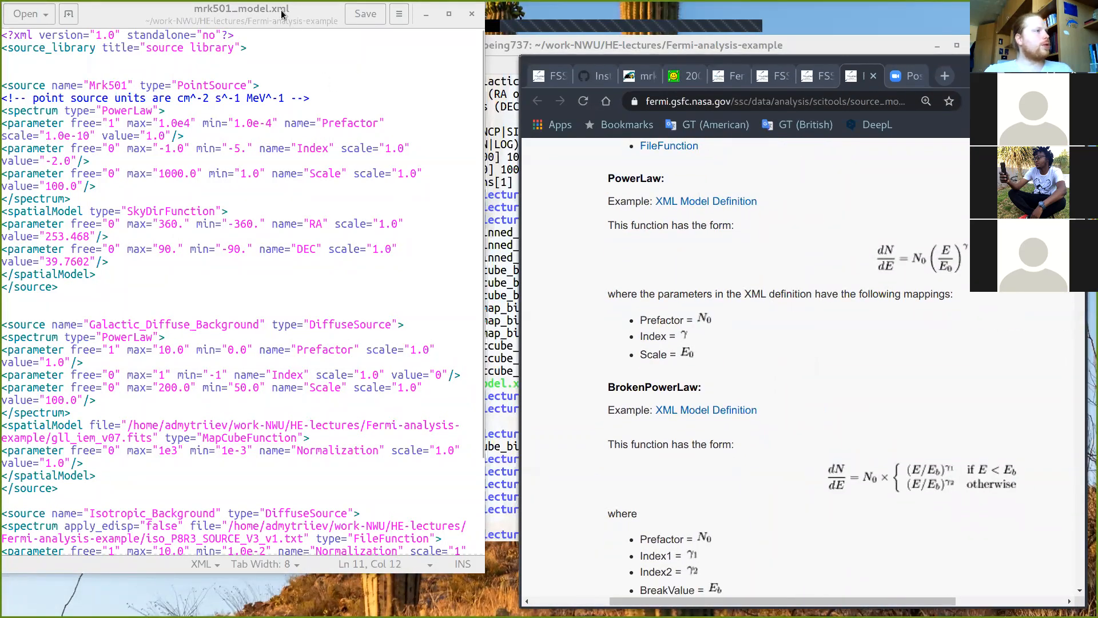
drag(281, 14, 294, 29)
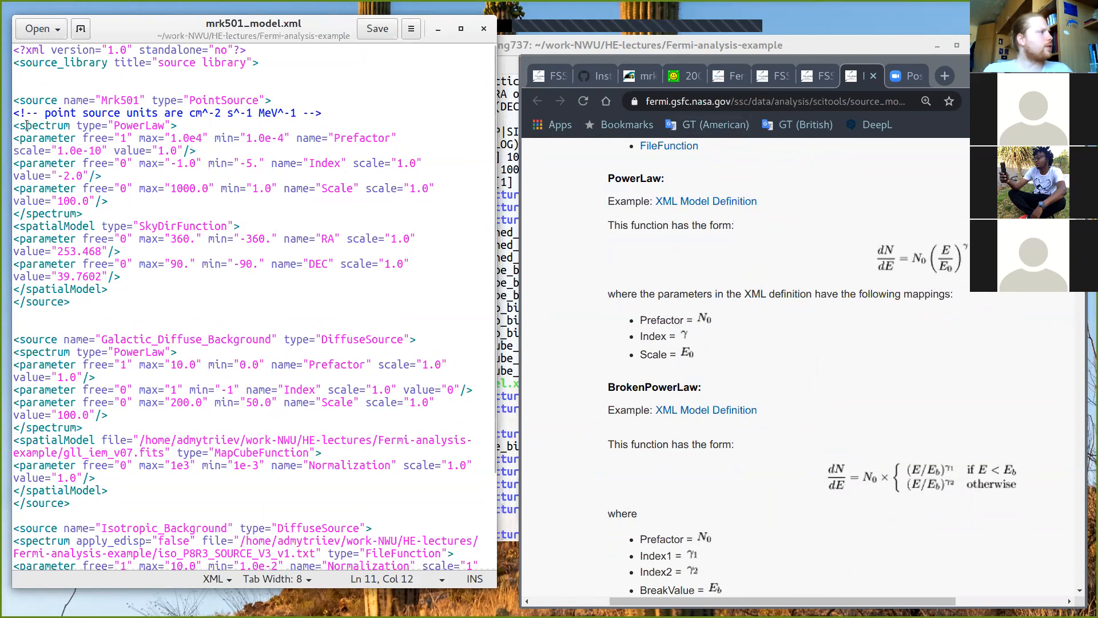
Step: Examine the Prefactor parameter in the Mrk501 PowerLaw spectrum: its free flag, max and min limits, scale and value
drag(16, 142, 97, 207)
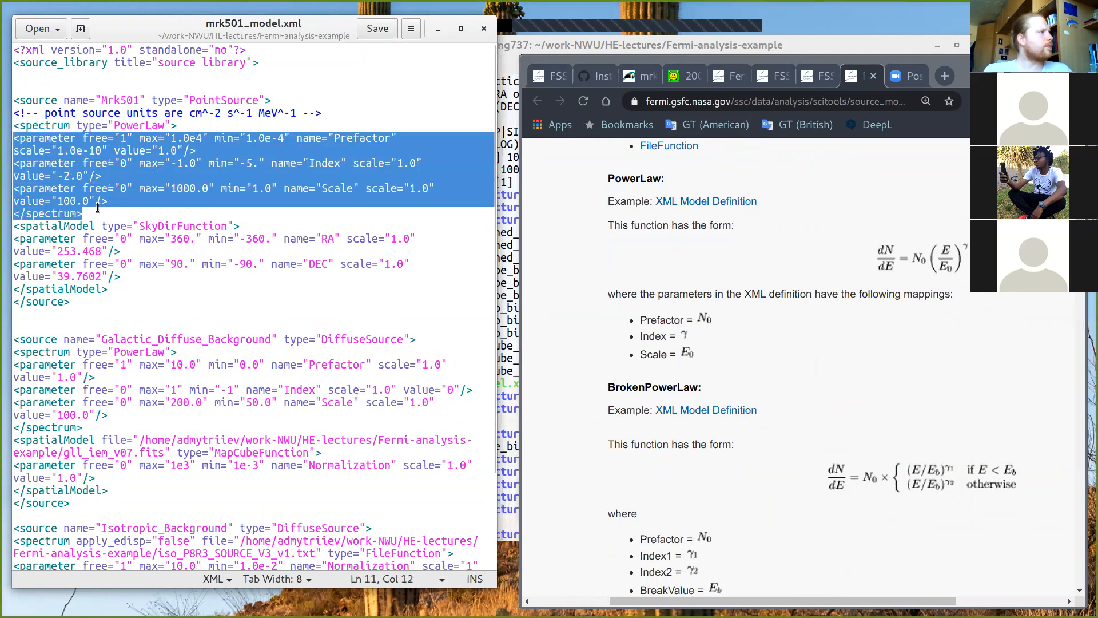
click(196, 163)
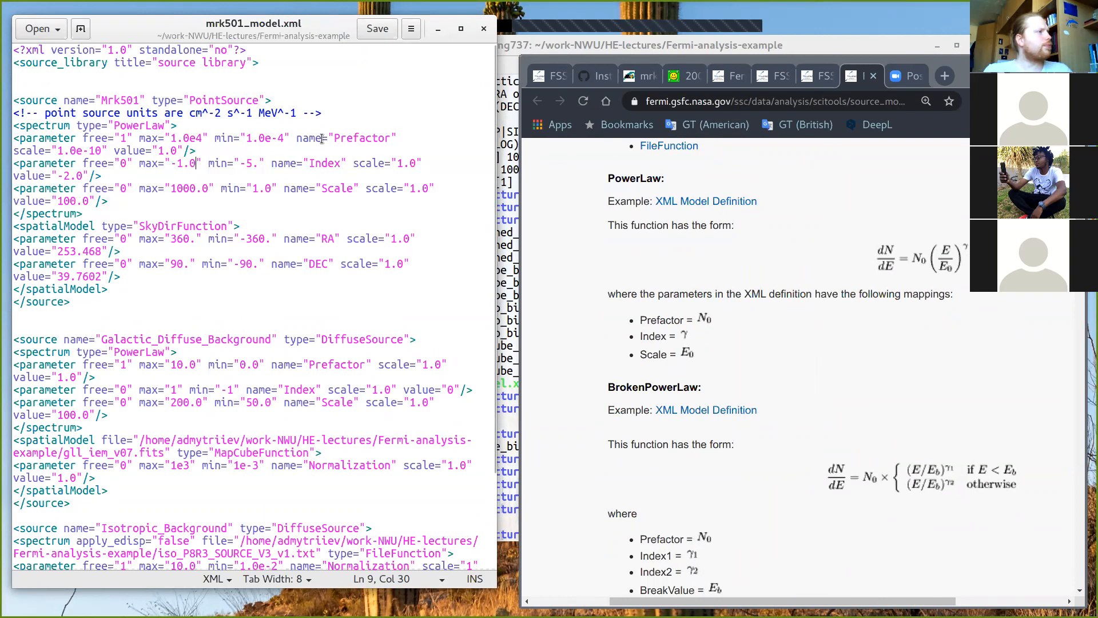
drag(334, 139, 398, 139)
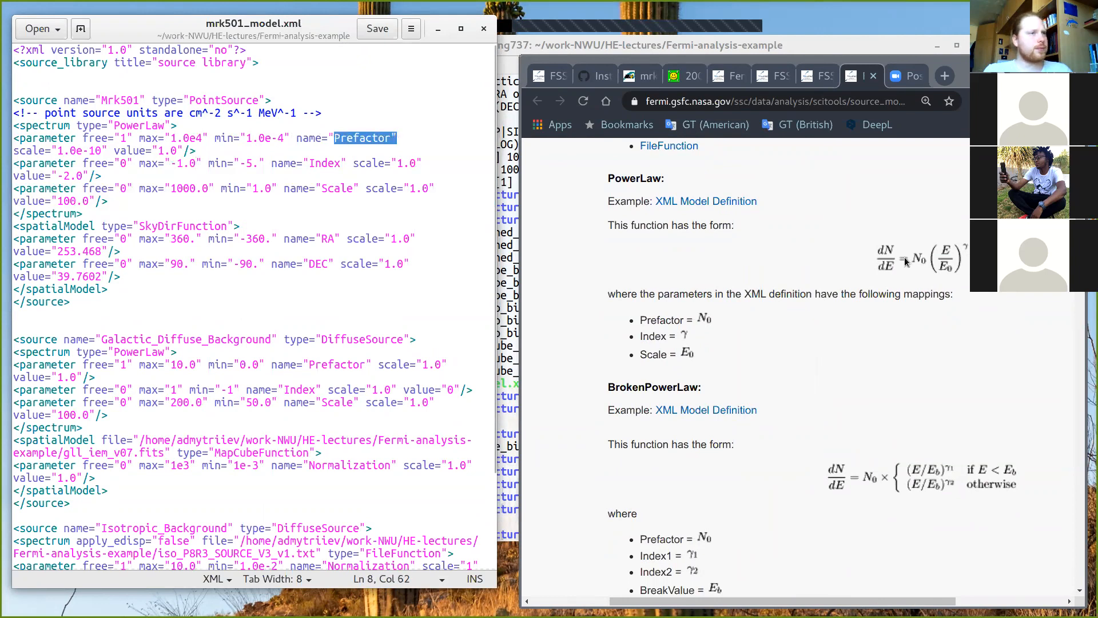
click(198, 150)
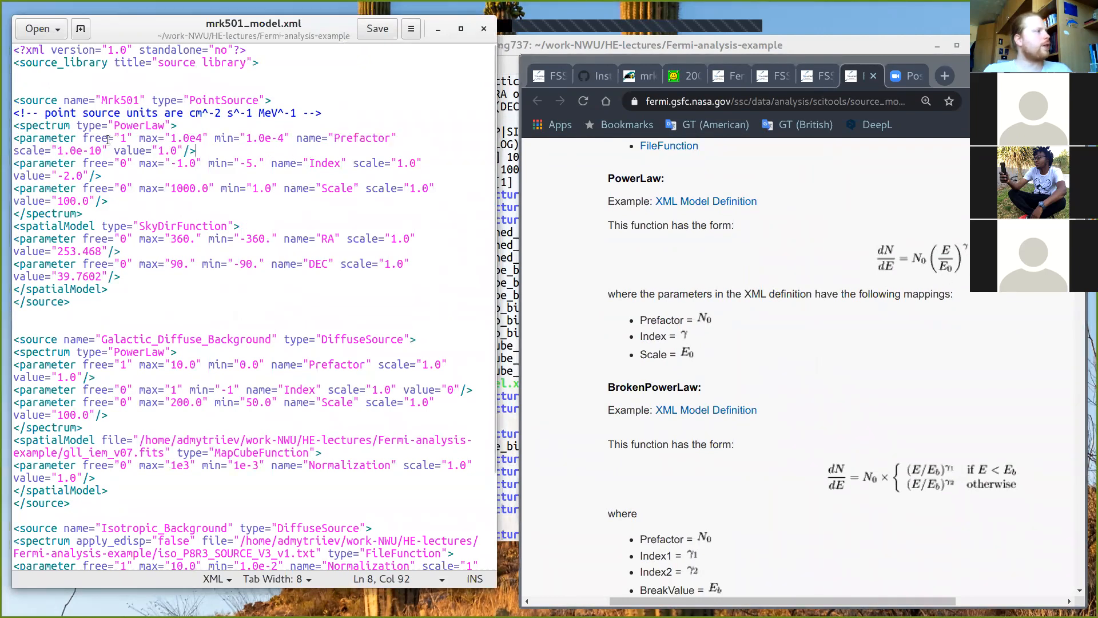
drag(81, 137, 134, 138)
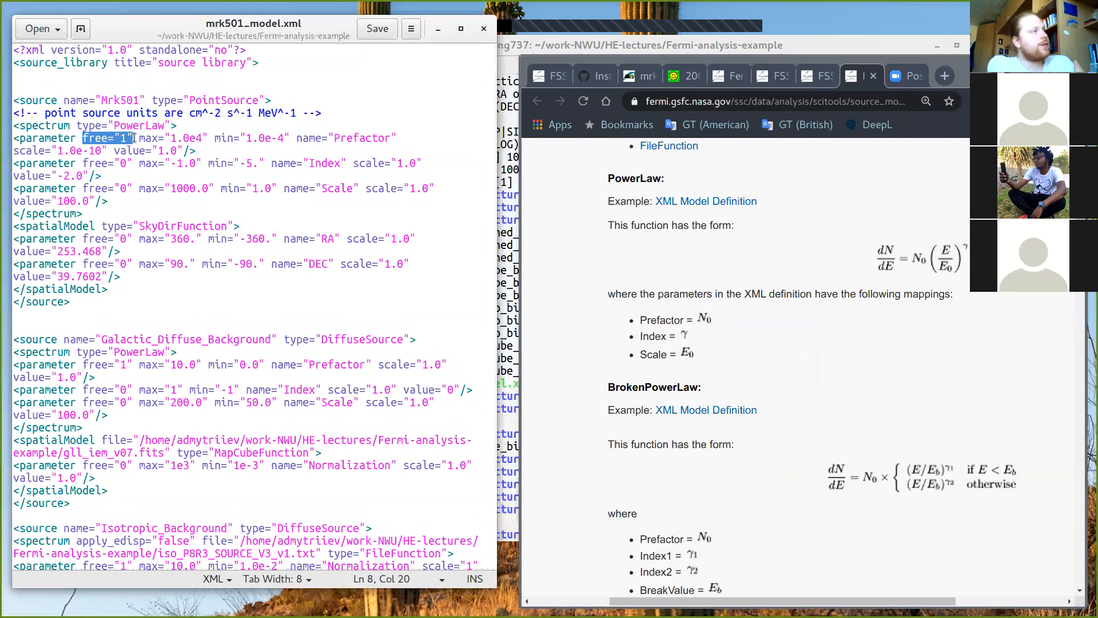
click(136, 138)
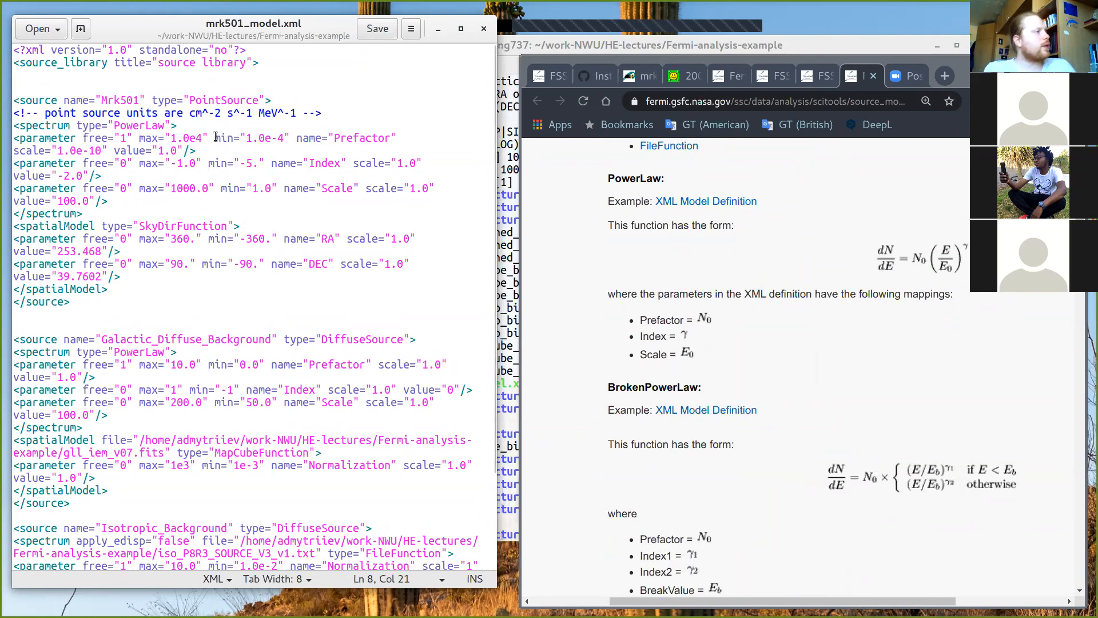
drag(114, 151, 185, 148)
click(186, 147)
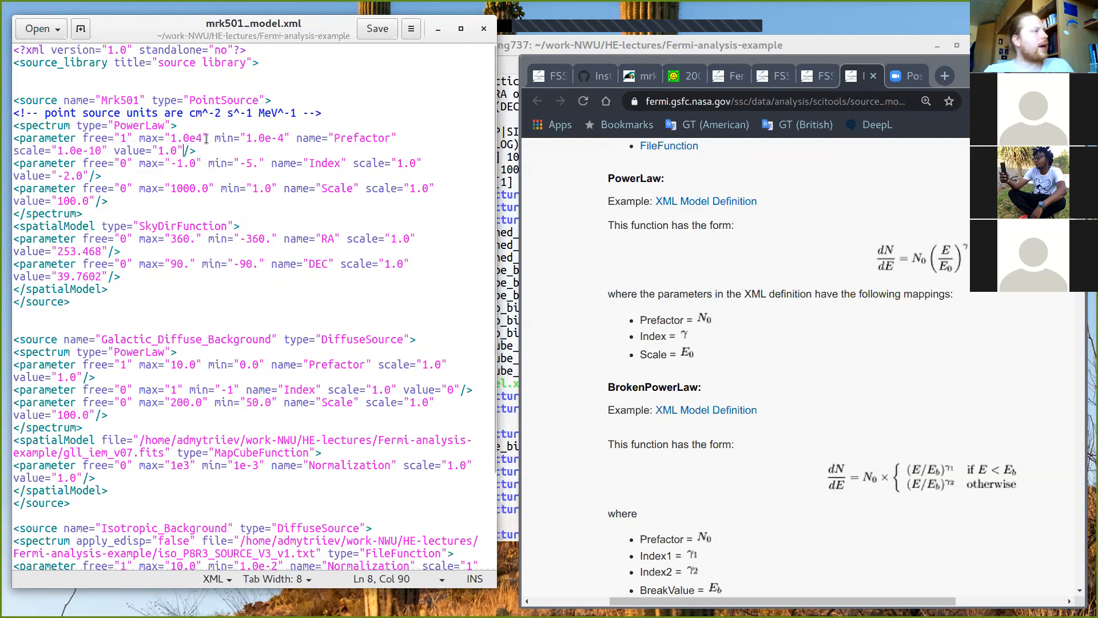
drag(241, 136, 290, 136)
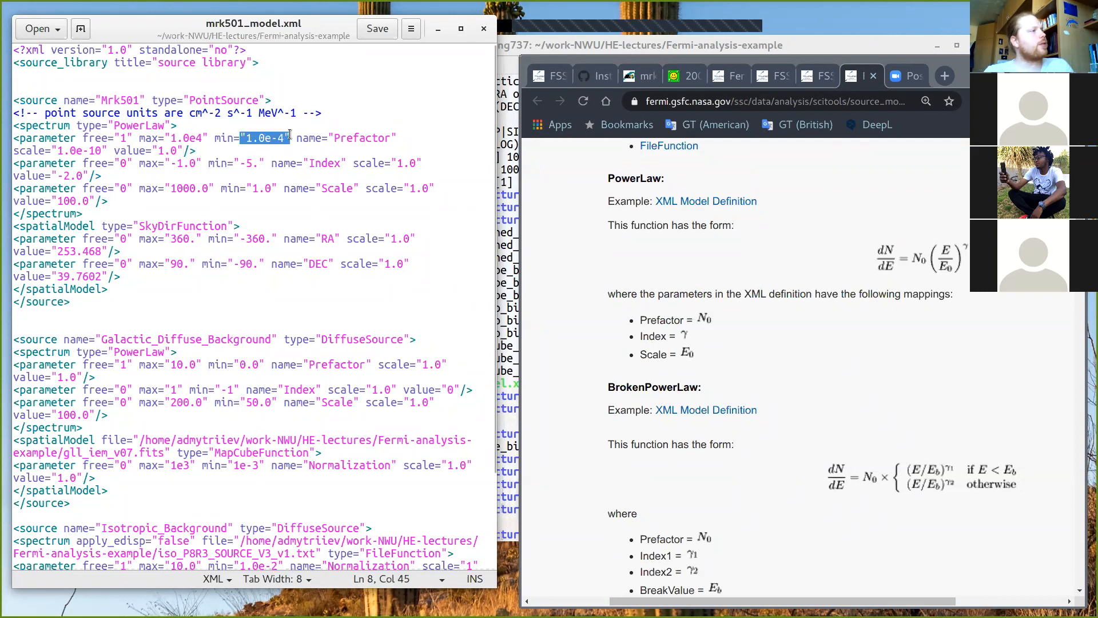
drag(148, 135, 209, 138)
click(208, 138)
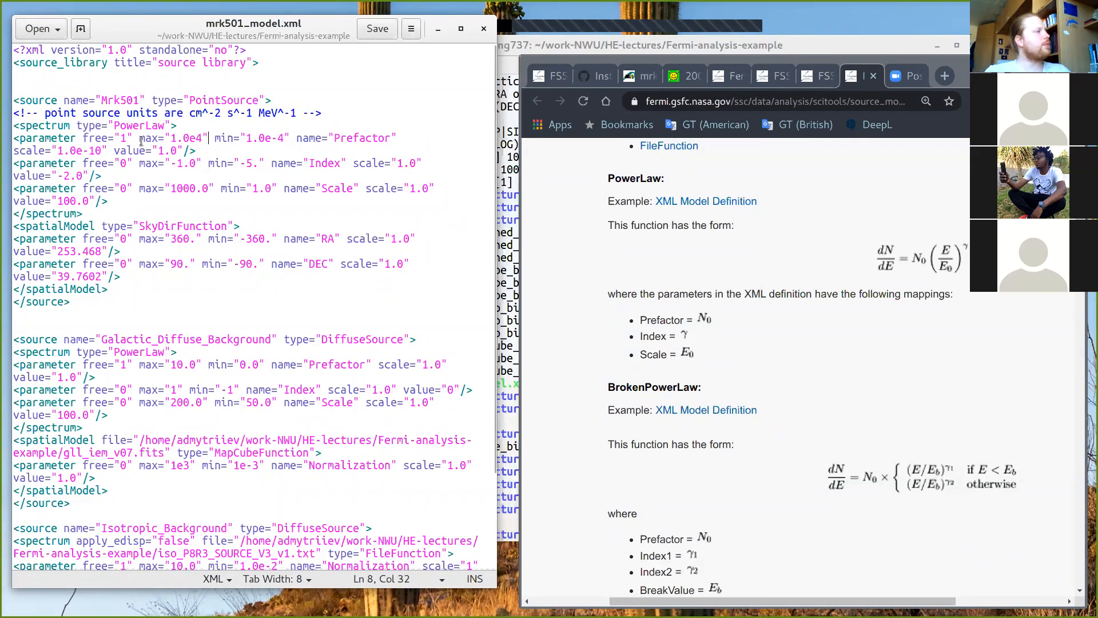
Step: Examine the Index parameter's free flag, limits and scale, and the Scale parameter's name in the Mrk501 spectrum
drag(83, 163, 137, 162)
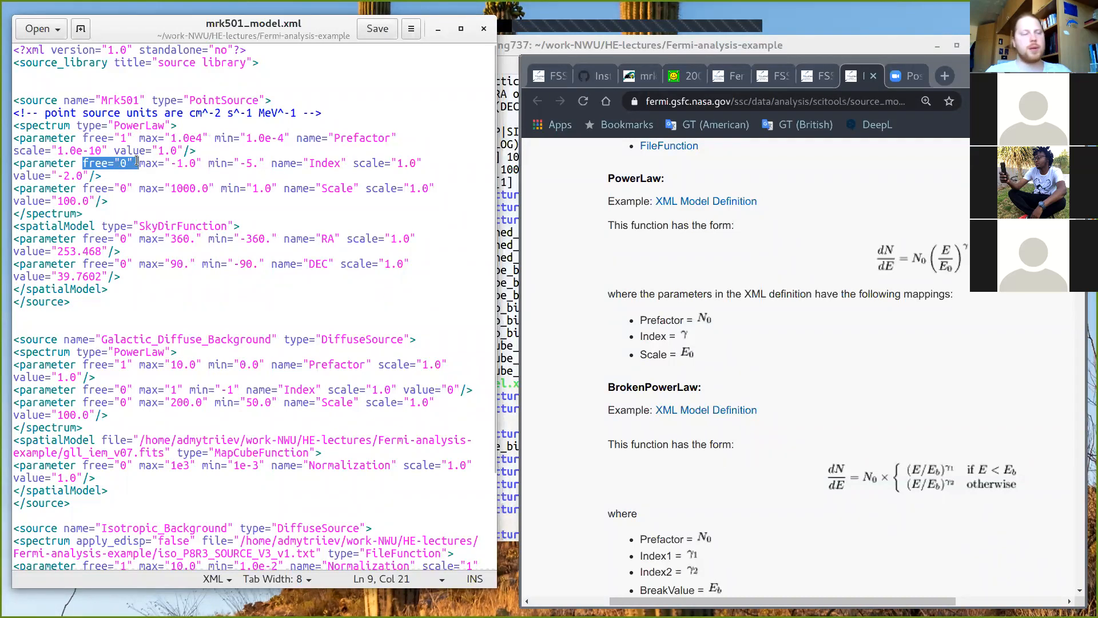
click(150, 165)
drag(150, 165, 264, 165)
click(264, 165)
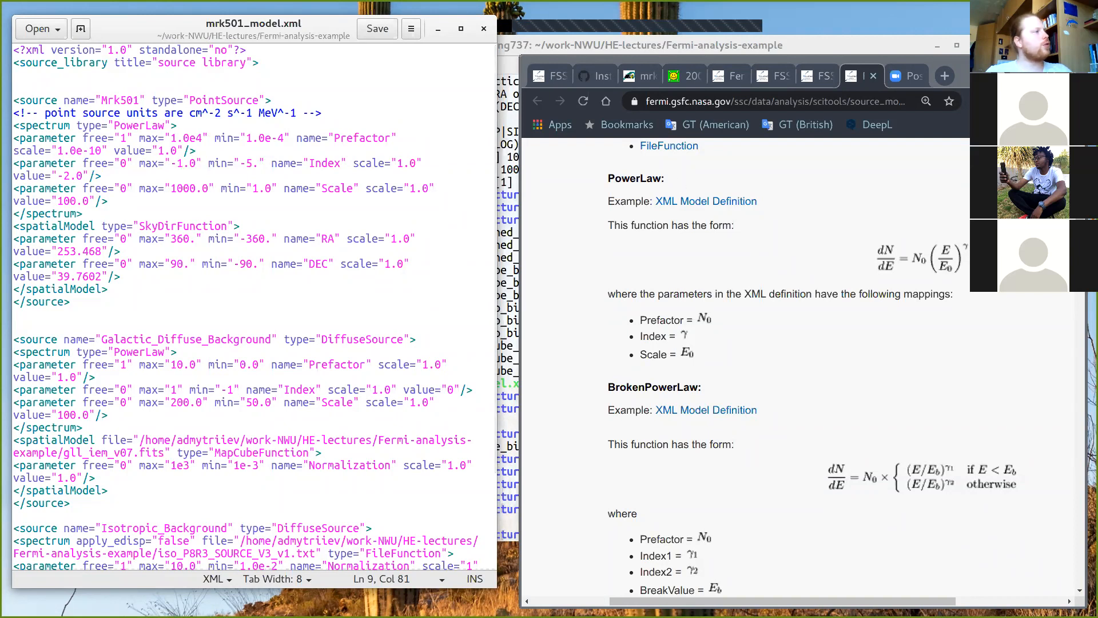
click(201, 204)
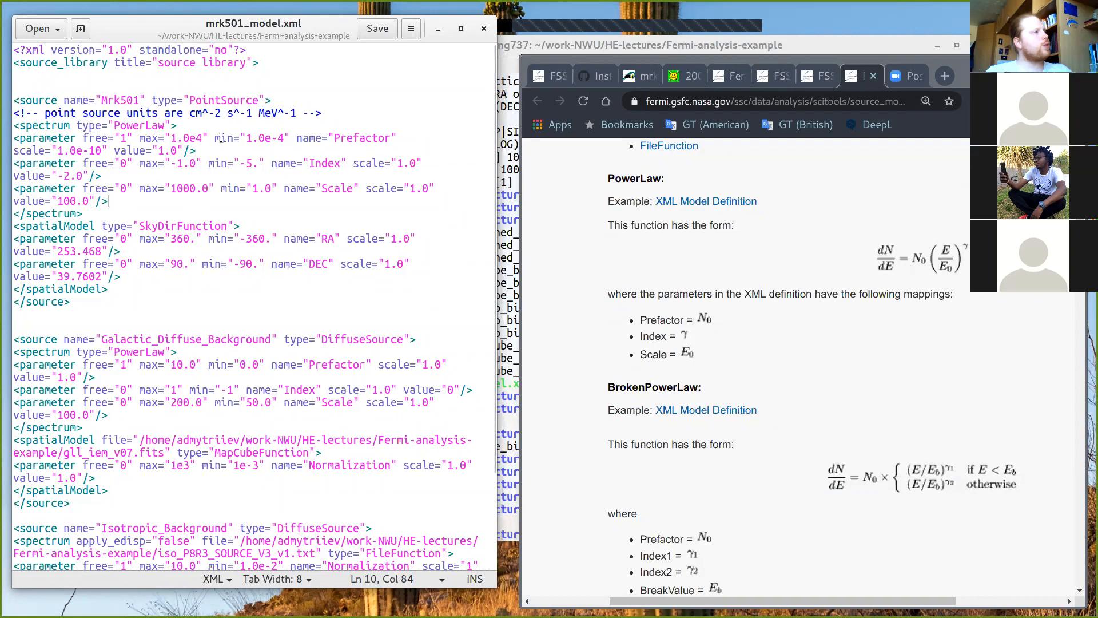
drag(355, 165, 423, 163)
click(423, 163)
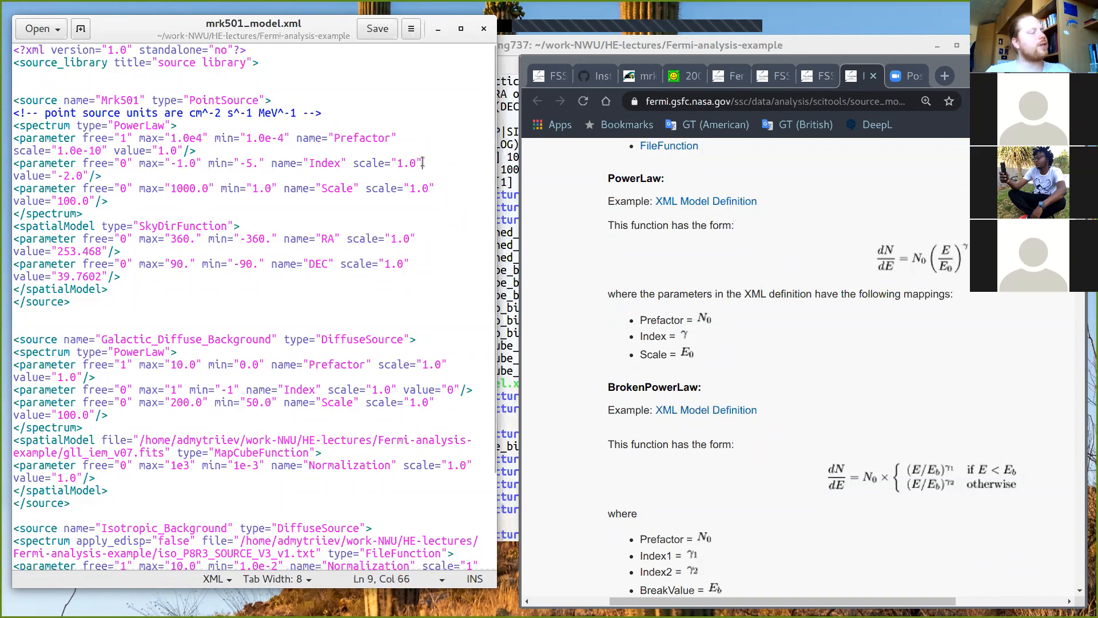
drag(308, 189, 352, 189)
click(309, 188)
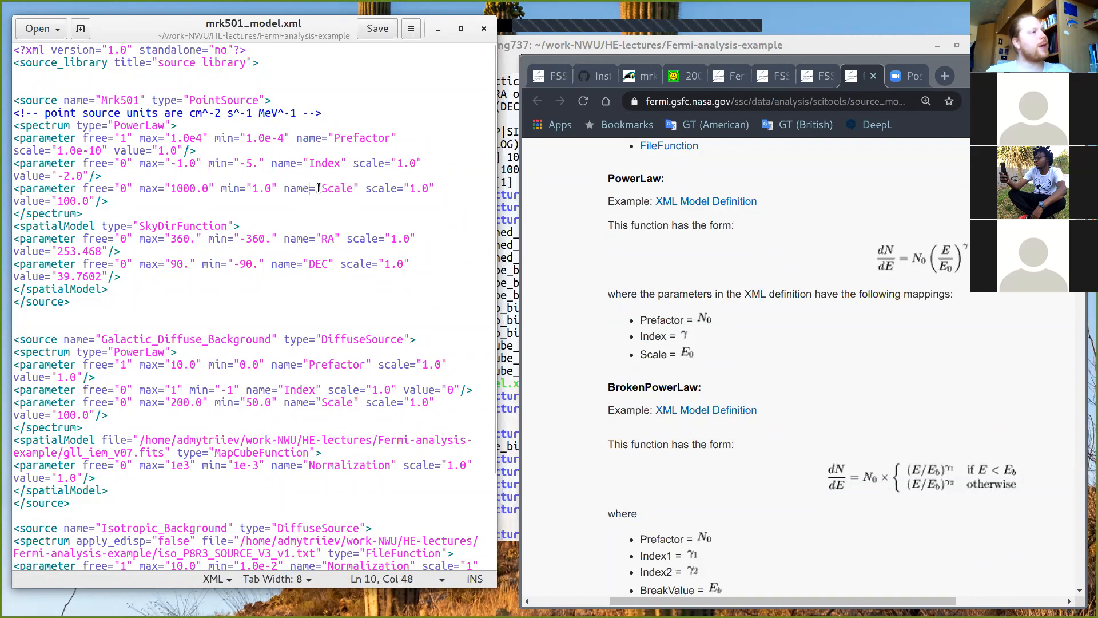
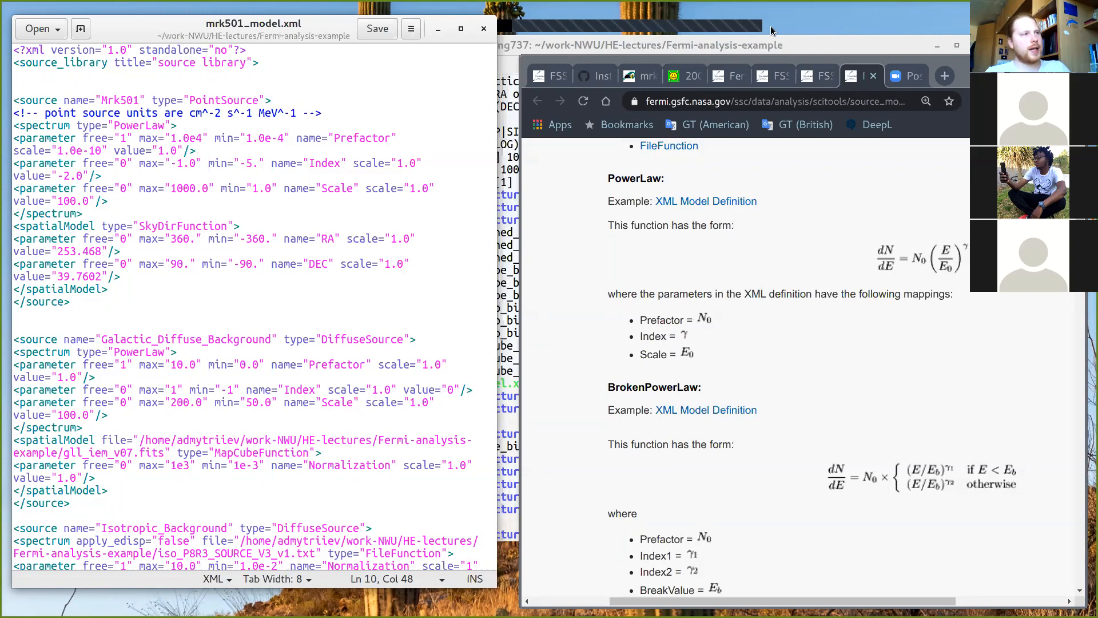
key(super)
click(846, 214)
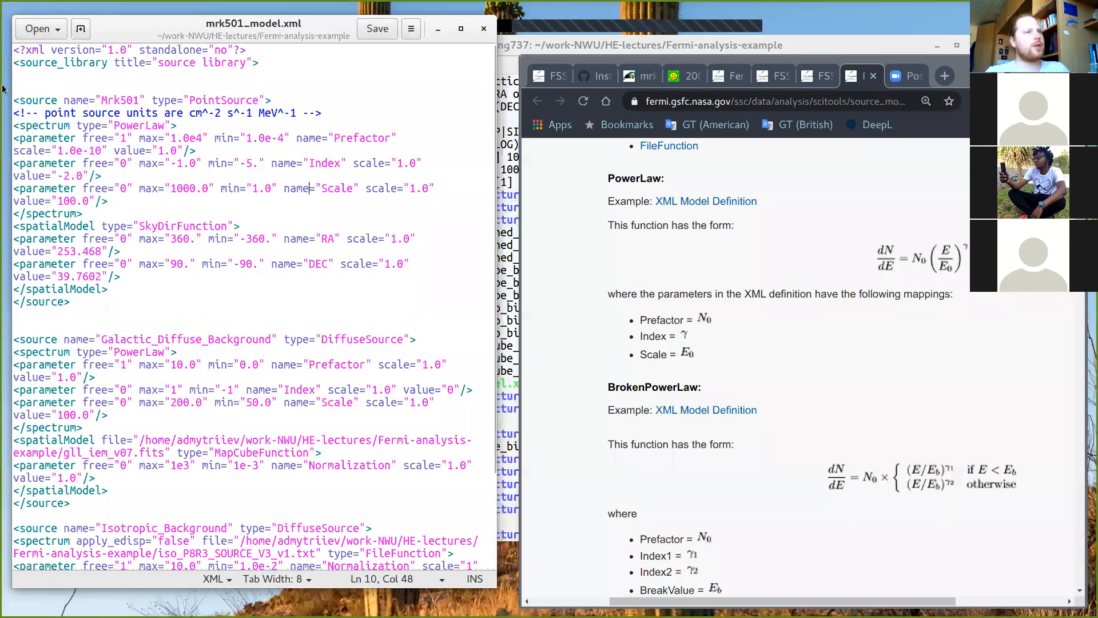
click(125, 204)
click(137, 216)
Step: Examine the Galactic_Diffuse_Background source, checking its source type and the free flag of its Prefactor
scroll(116, 212, down, 2)
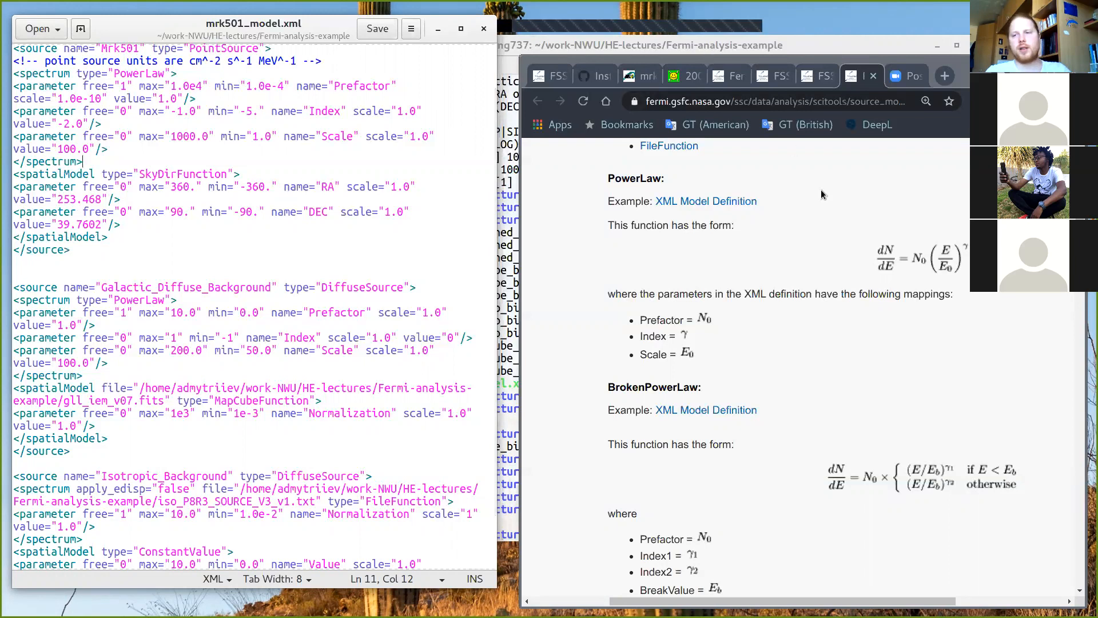
scroll(208, 266, down, 2)
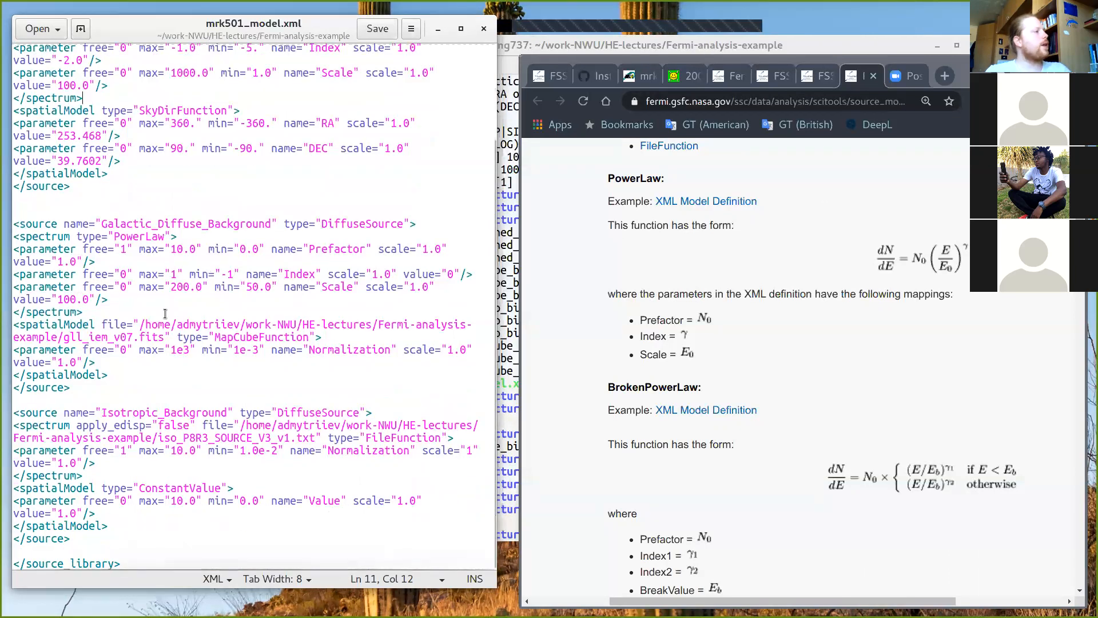
click(116, 388)
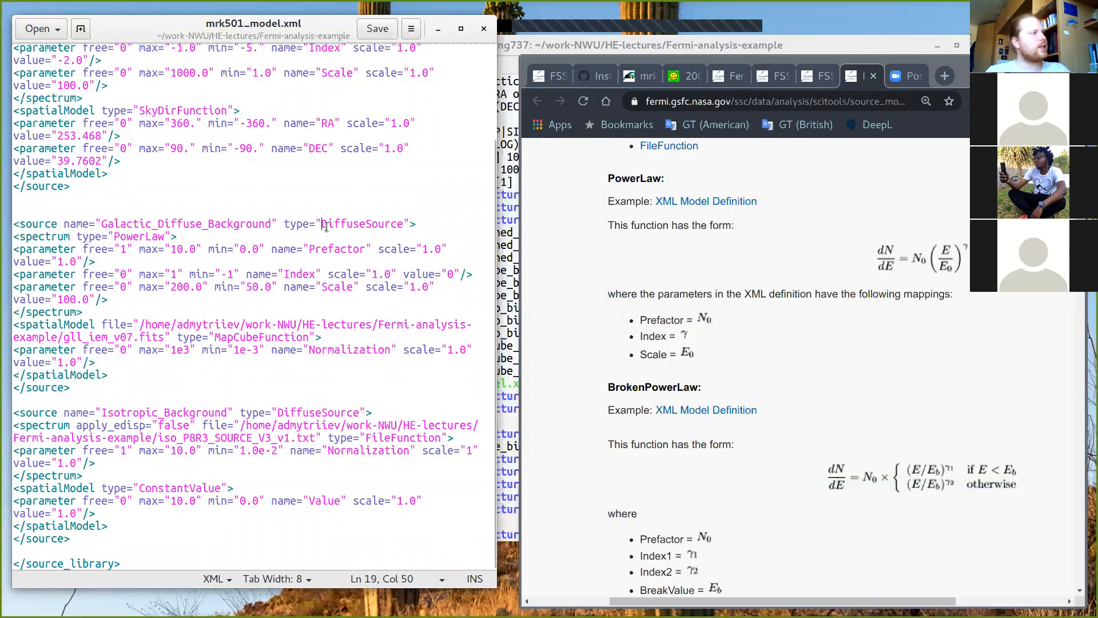
drag(321, 223, 399, 224)
click(400, 224)
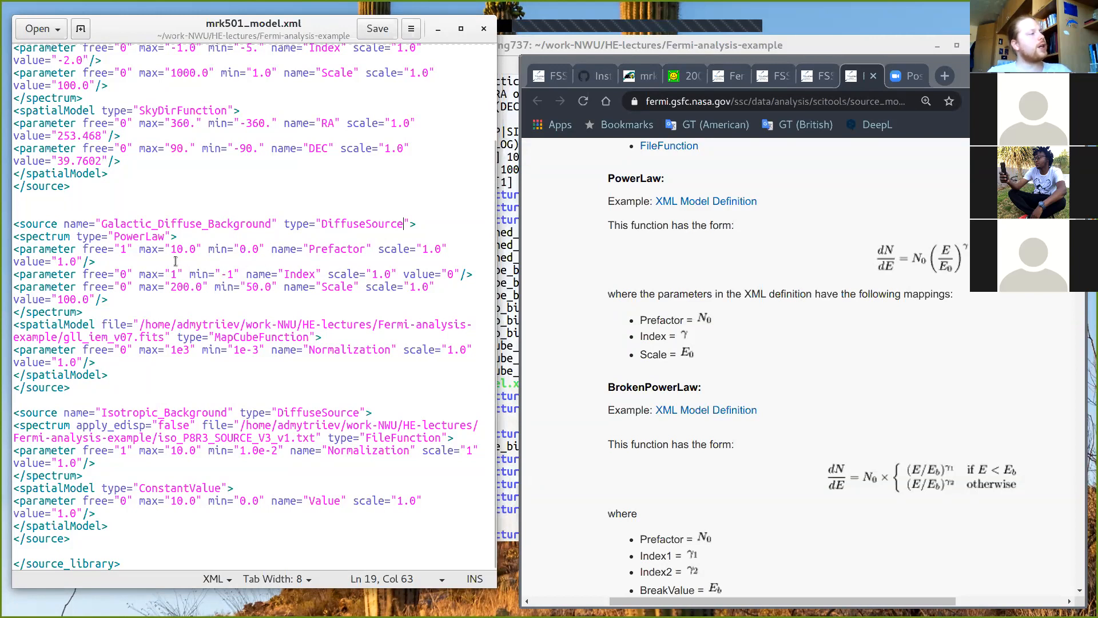
drag(90, 250, 133, 250)
click(132, 250)
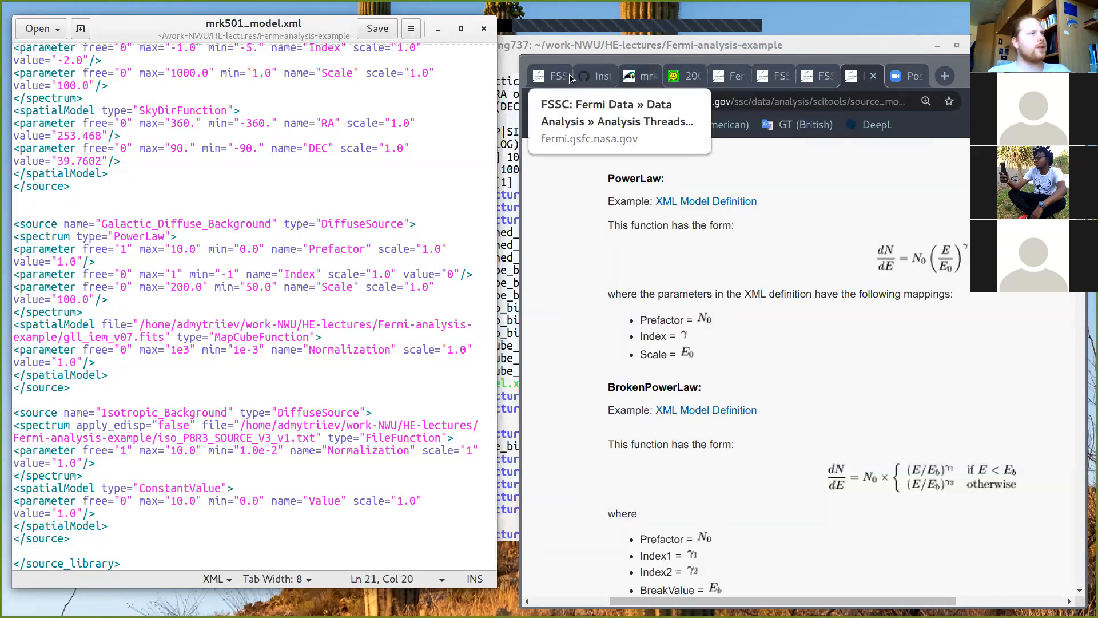
Step: Look up the galactic emission model on the LAT background models page and highlight gll_iem_v07.fits in the galactic source's spatial model path
click(813, 80)
click(771, 77)
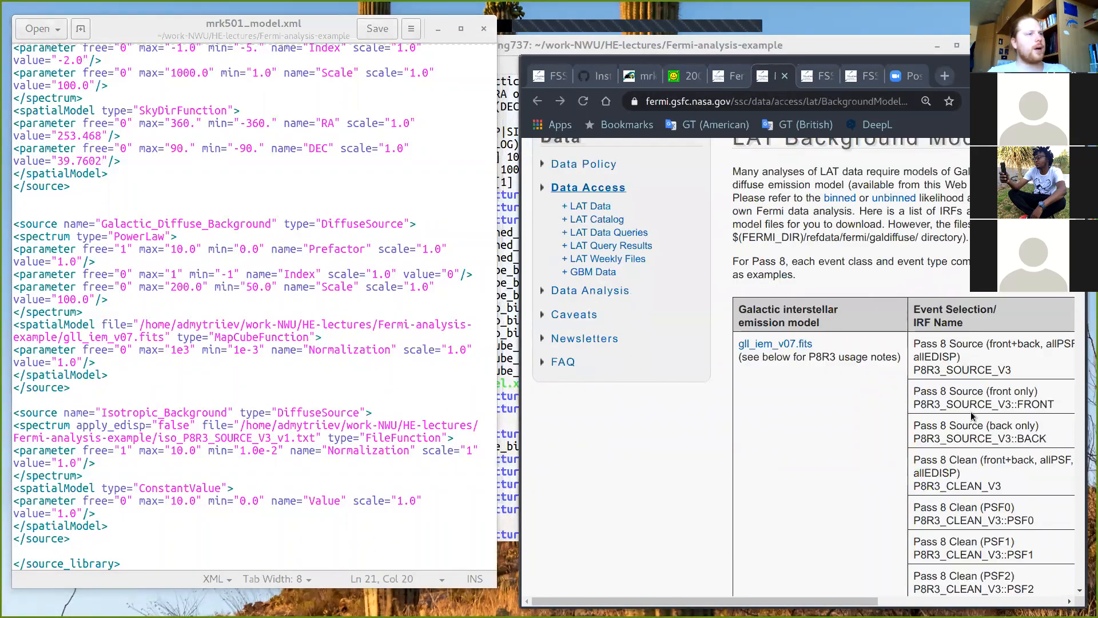
scroll(971, 414, right, 1)
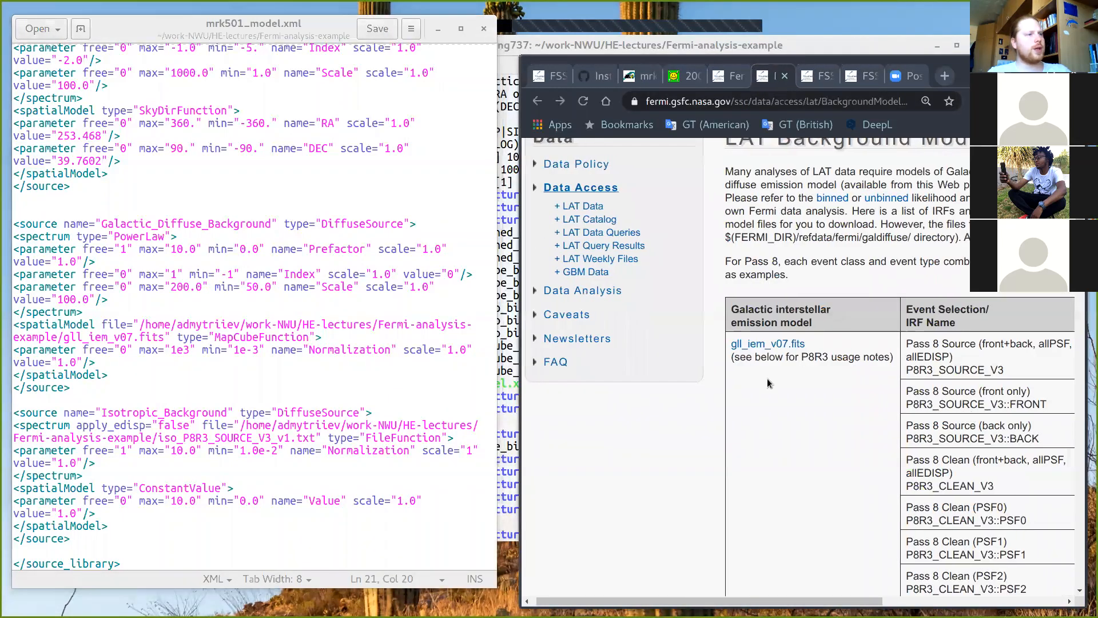
click(859, 76)
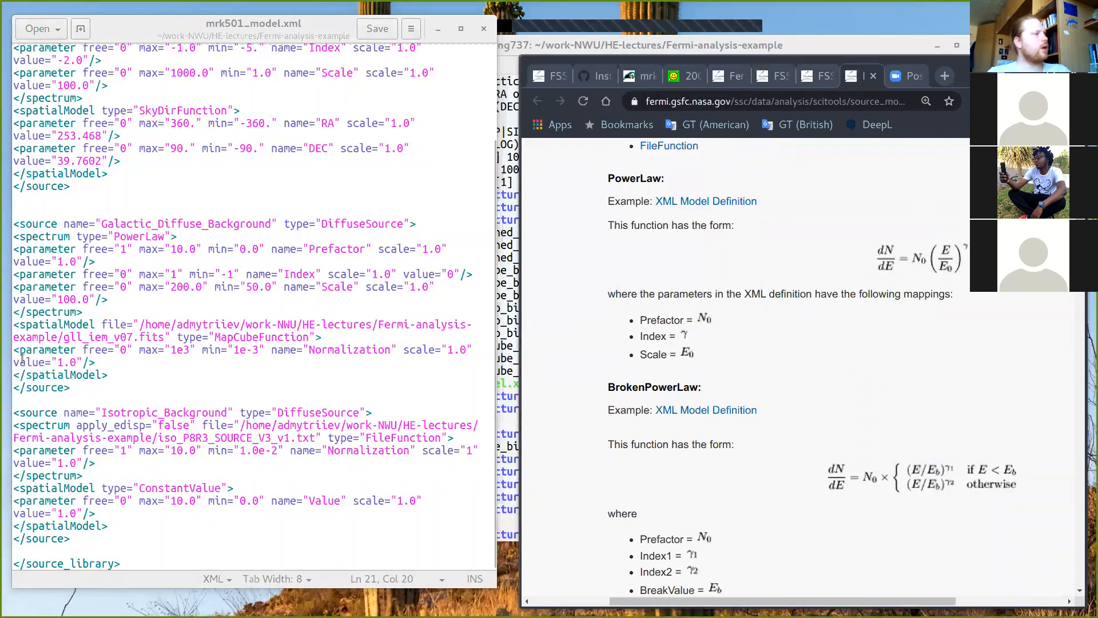
drag(63, 336, 163, 337)
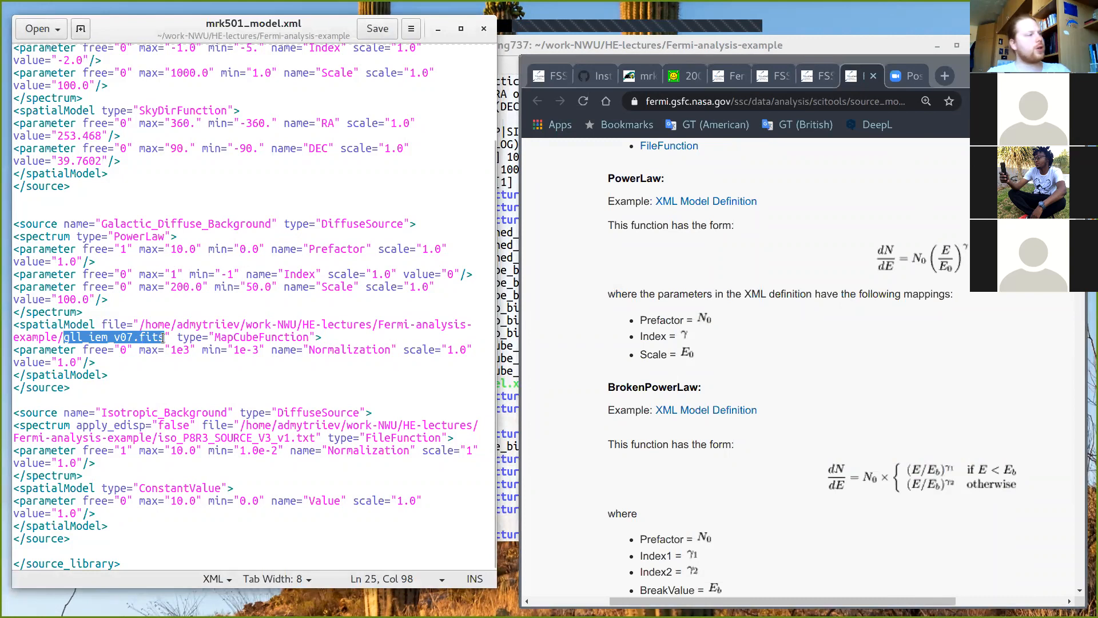
Step: Switch to the terminal and open gll_iem_v07.fits in ds9 as a background process
click(168, 342)
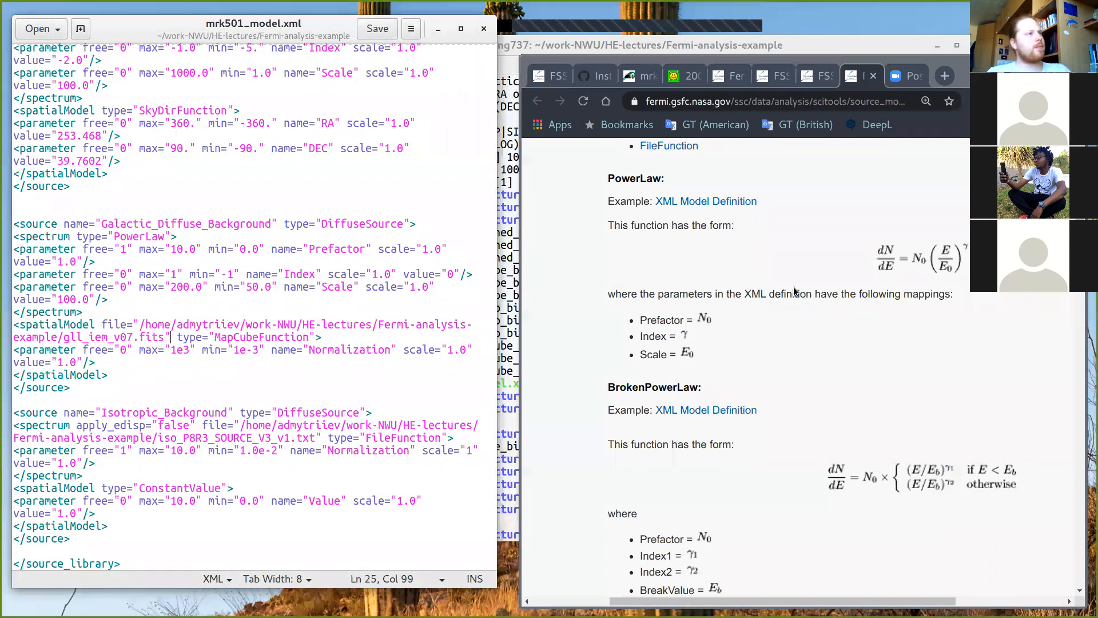
key(super)
click(787, 427)
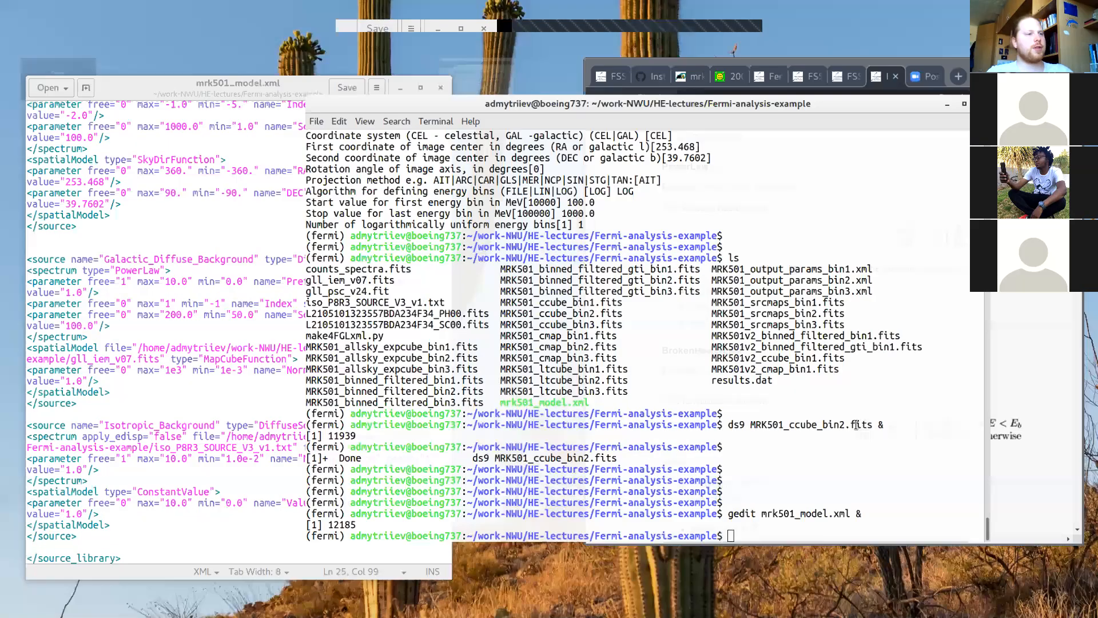
key(Return)
key(Return)
text(f)
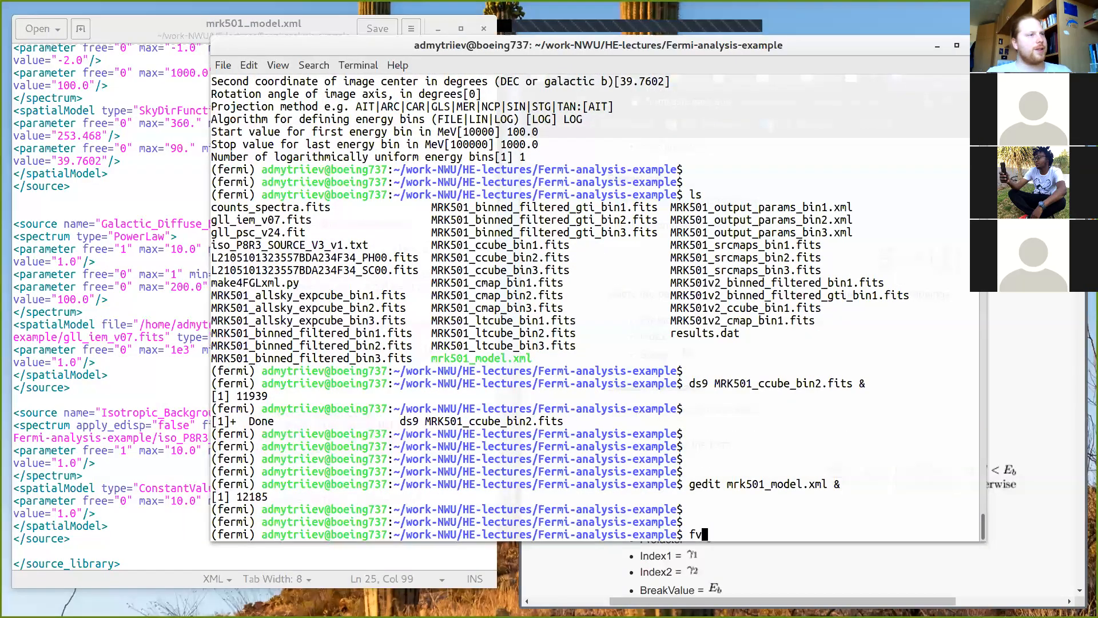
key(BackSpace)
text(ds9 )
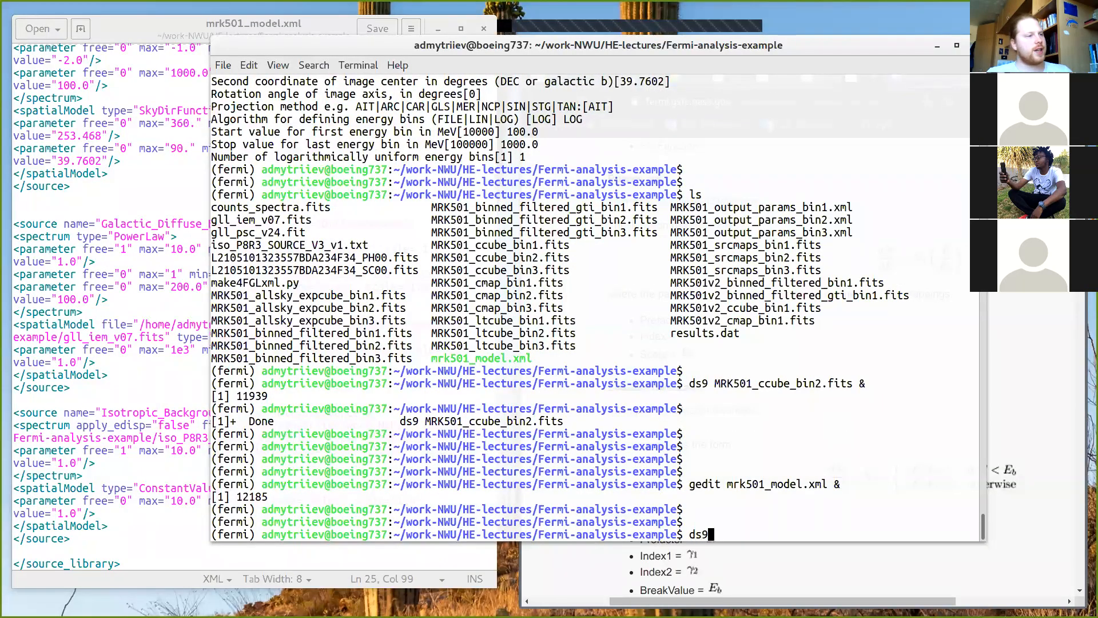
text(g)
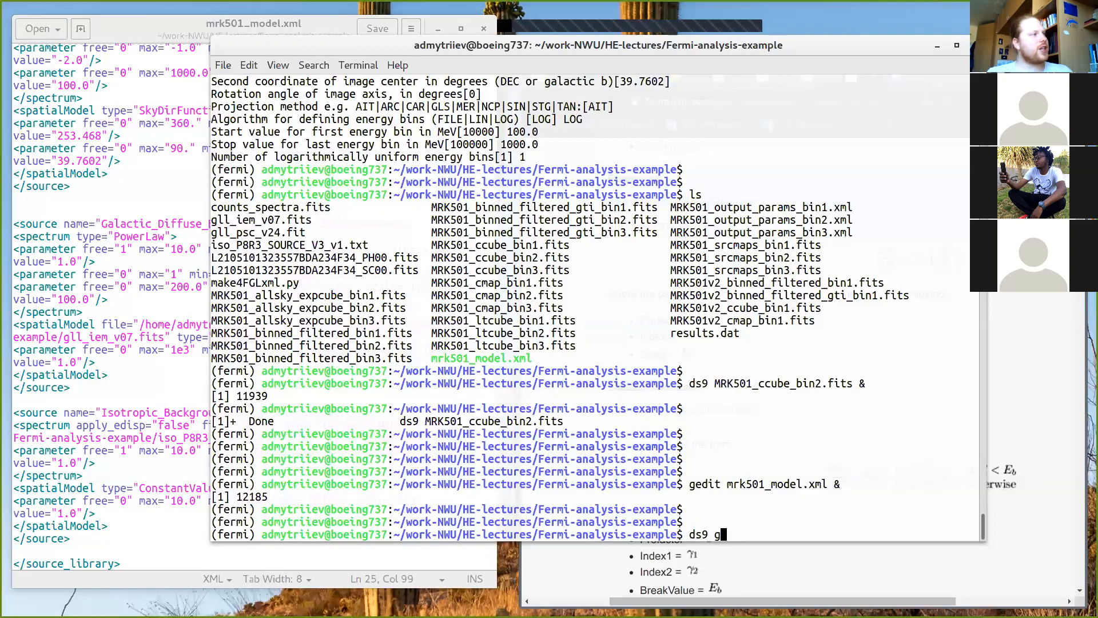
text(ll_iem_v07.fits &)
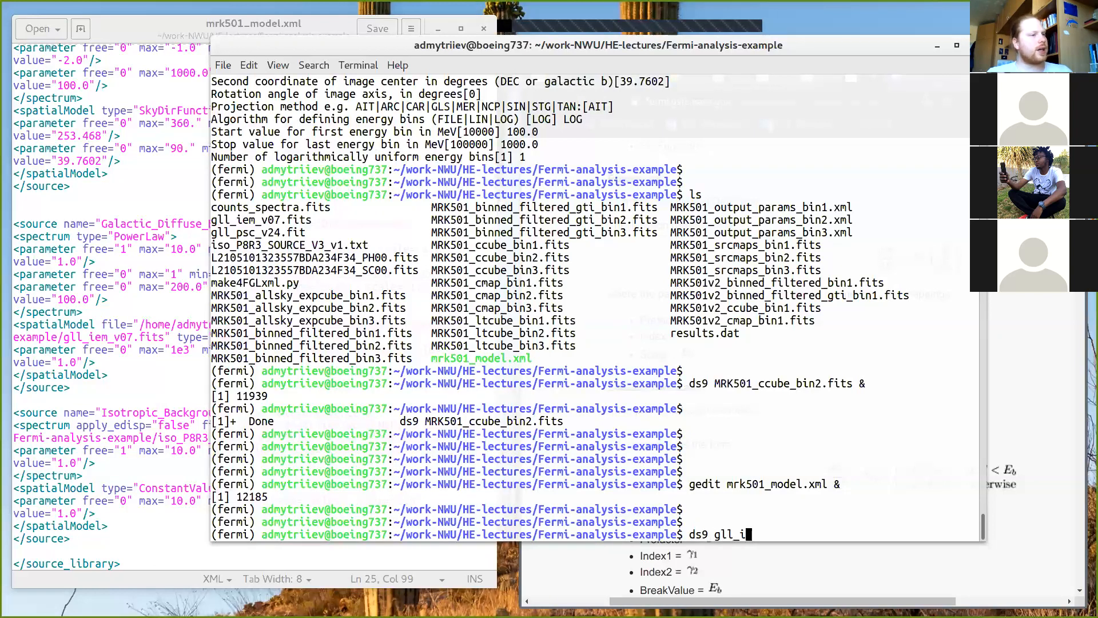
key(Tab)
text(&)
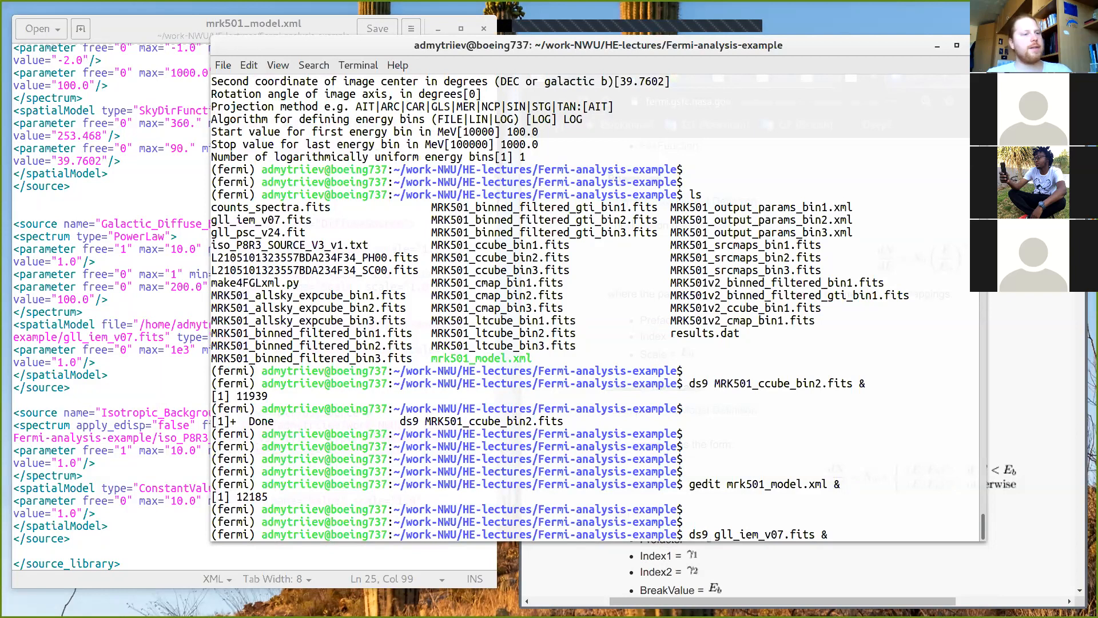
key(Return)
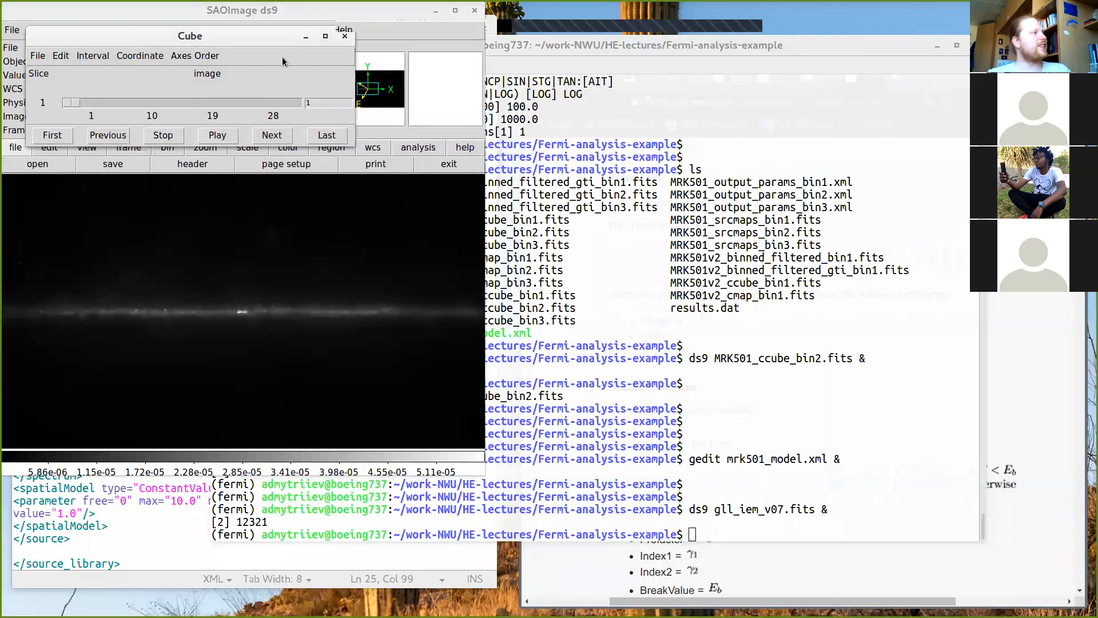
Step: Move the Cube dialog off the menu bar and maximize the ds9 window to enlarge the galactic map
drag(136, 36, 193, 45)
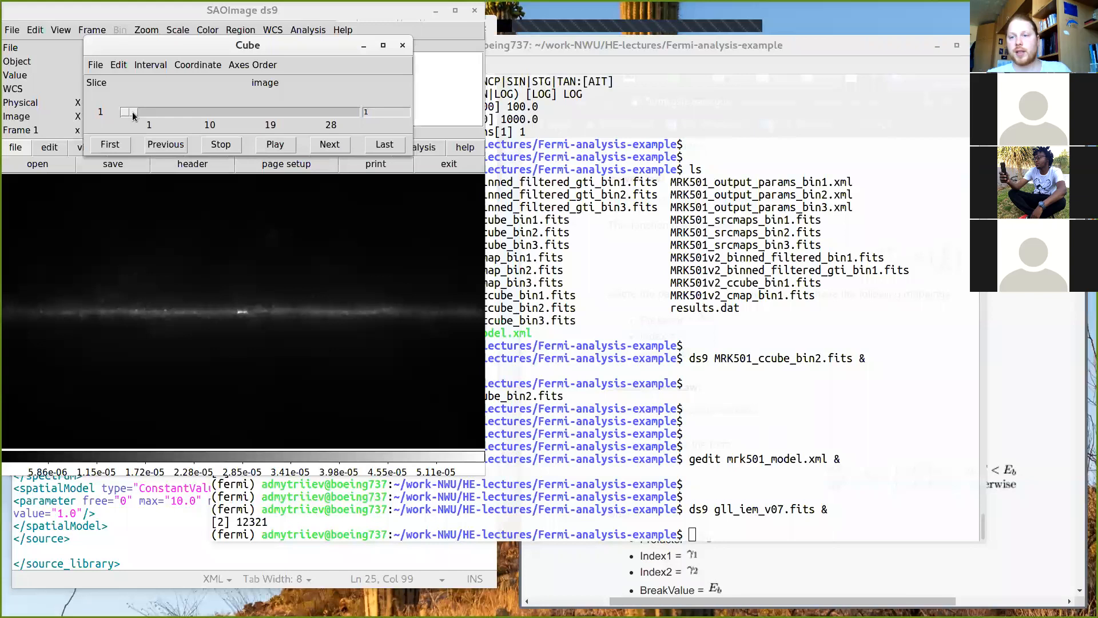
mouse_move(133, 115)
mouse_down()
mouse_move(398, 122)
mouse_move(129, 115)
mouse_up()
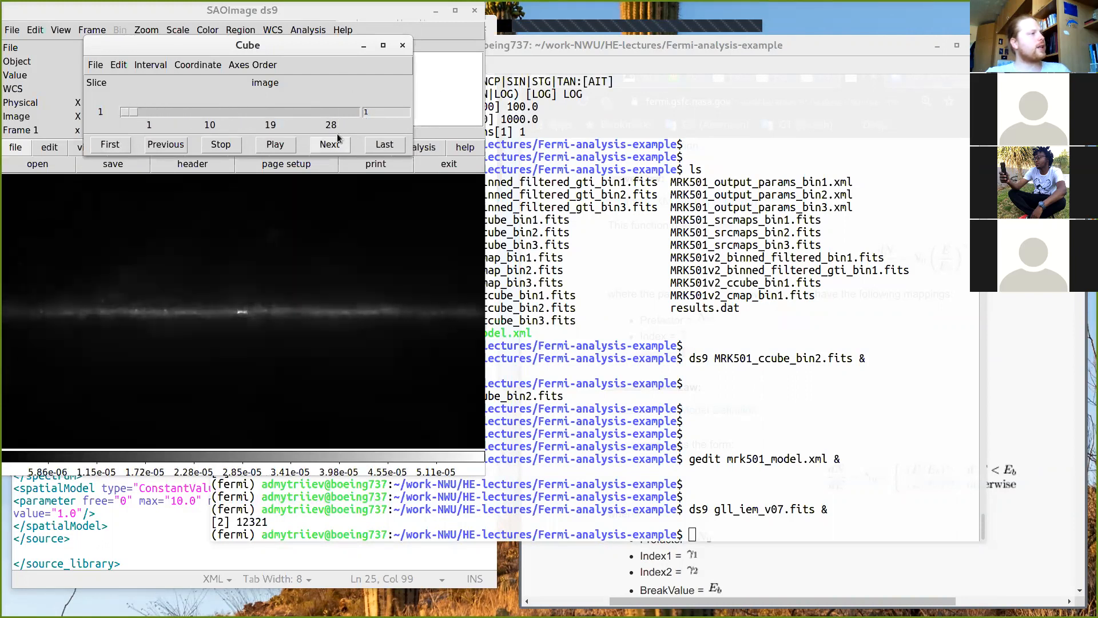
click(456, 10)
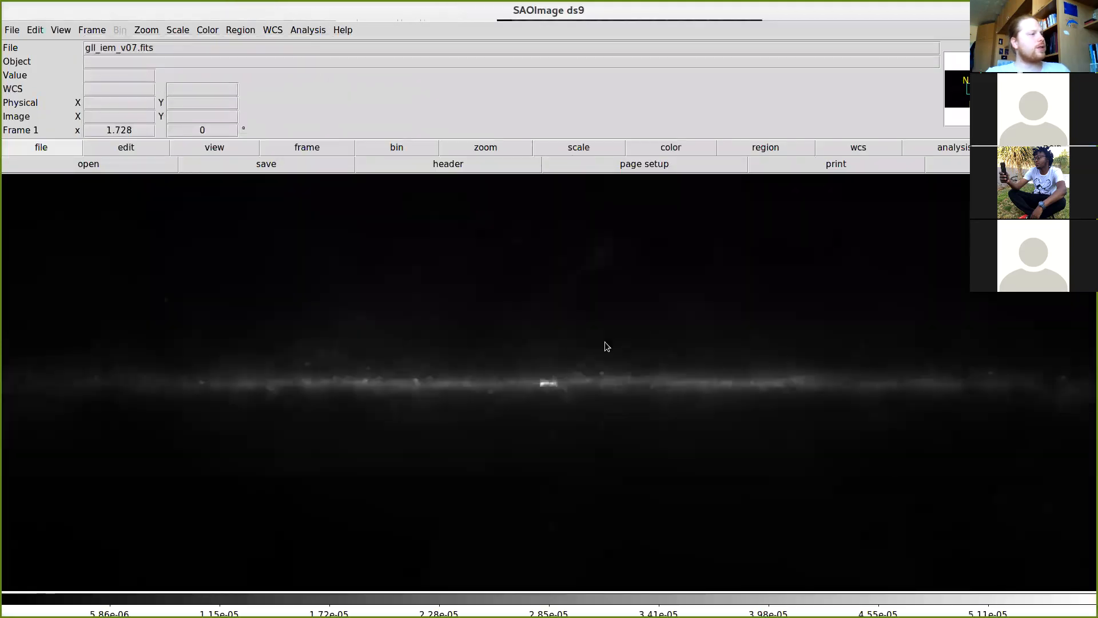
scroll(605, 341, up, 2)
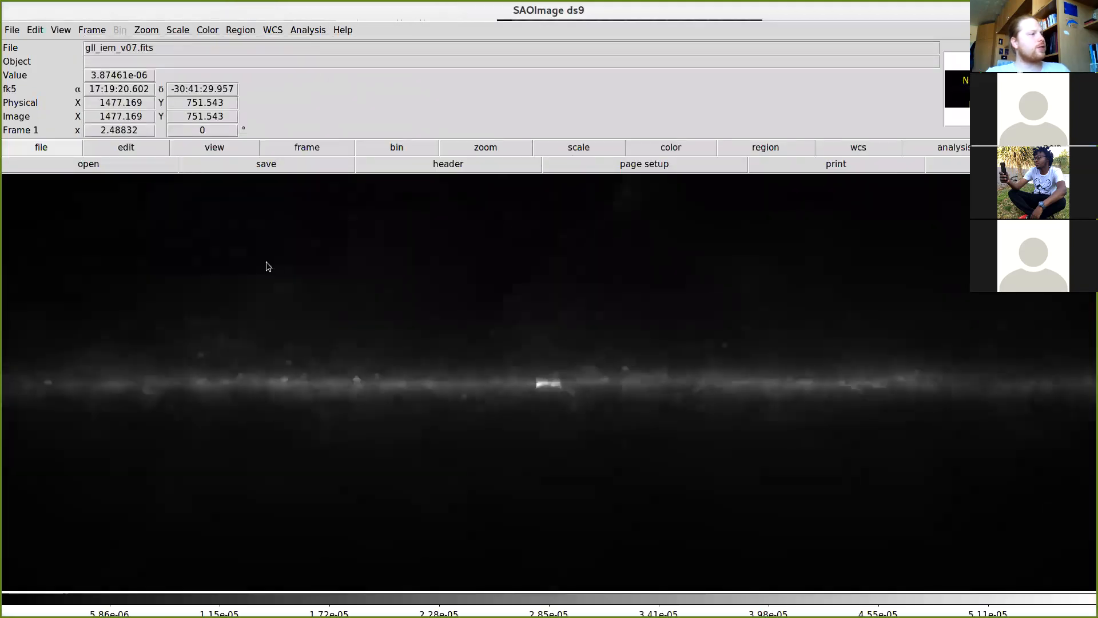
Step: Display the galactic map with sqrt scaling and the b color map
click(561, 147)
click(380, 165)
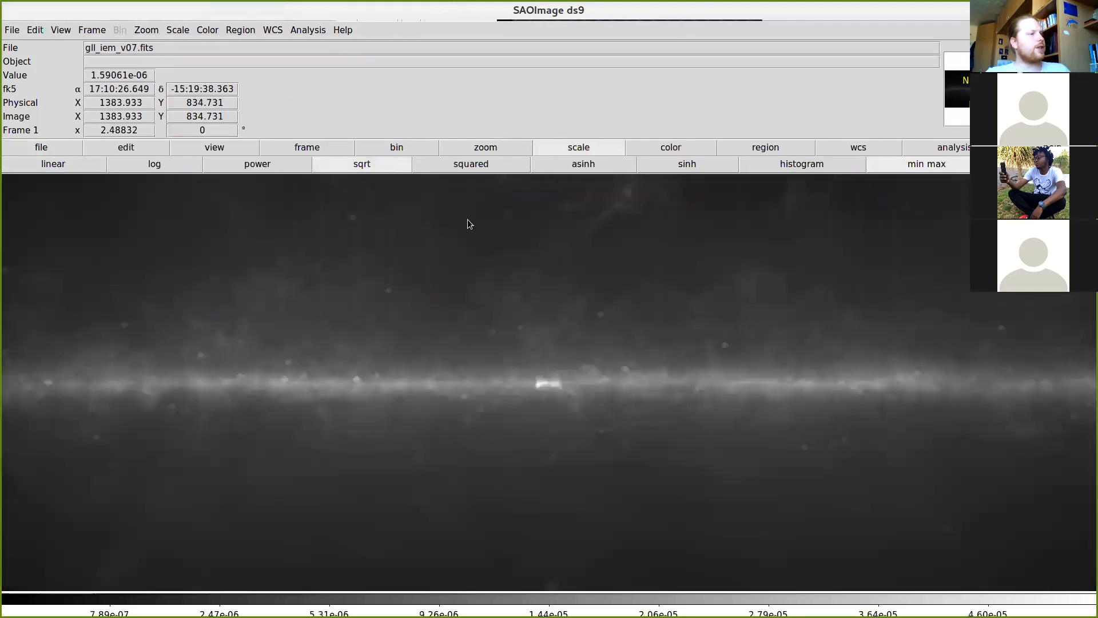
click(663, 148)
click(290, 167)
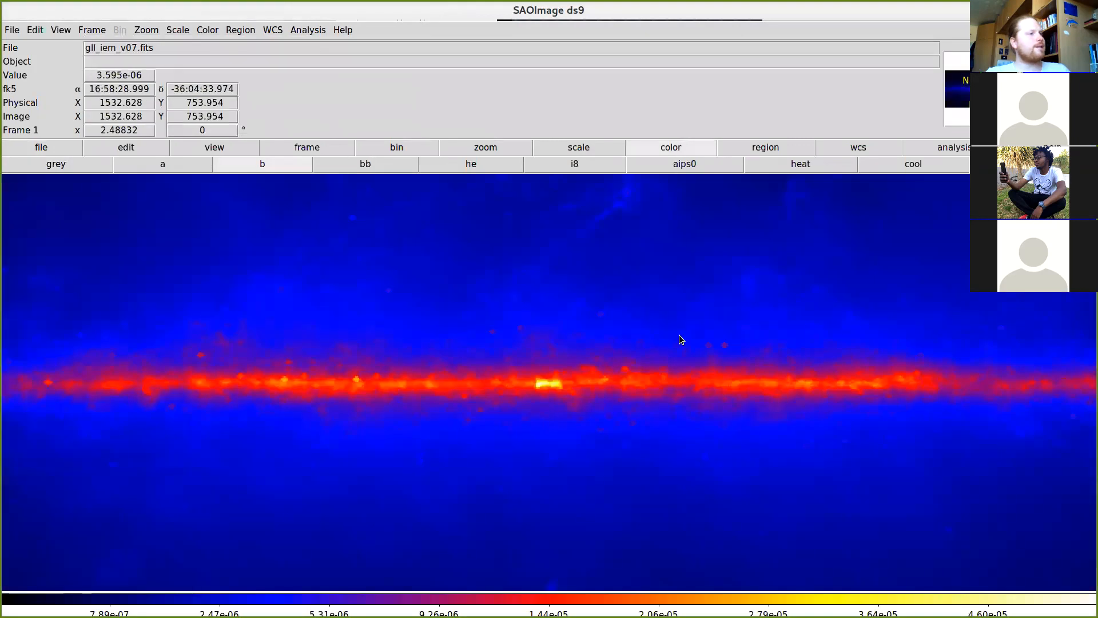
Step: Examine the emission along the Galactic plane at several magnifications
scroll(680, 340, up, 3)
scroll(681, 340, down, 7)
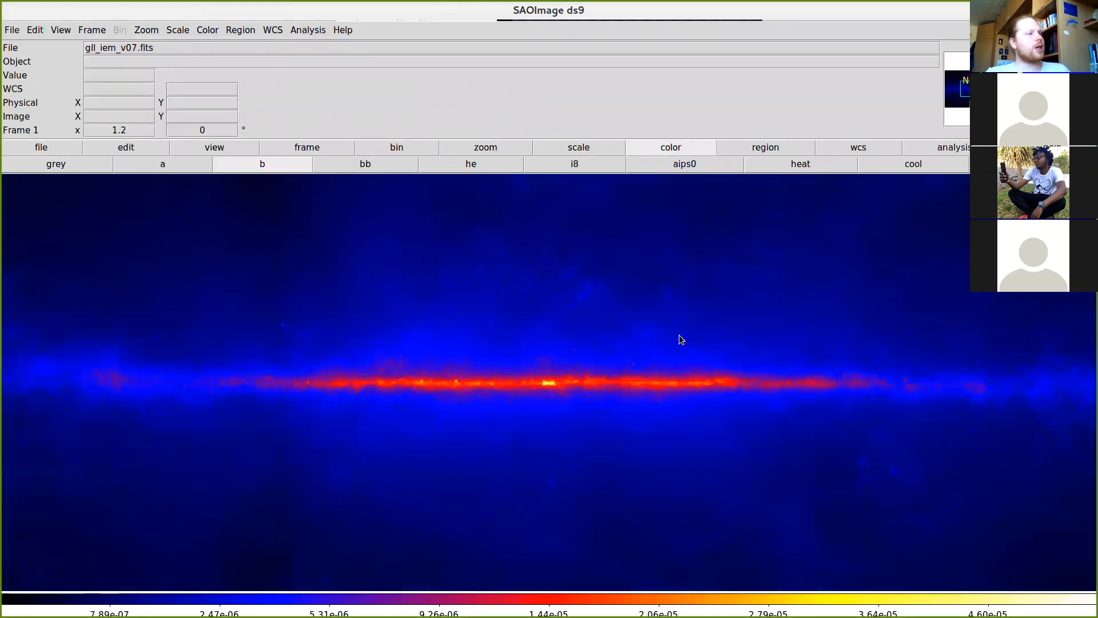
scroll(680, 340, up, 1)
scroll(681, 339, down, 3)
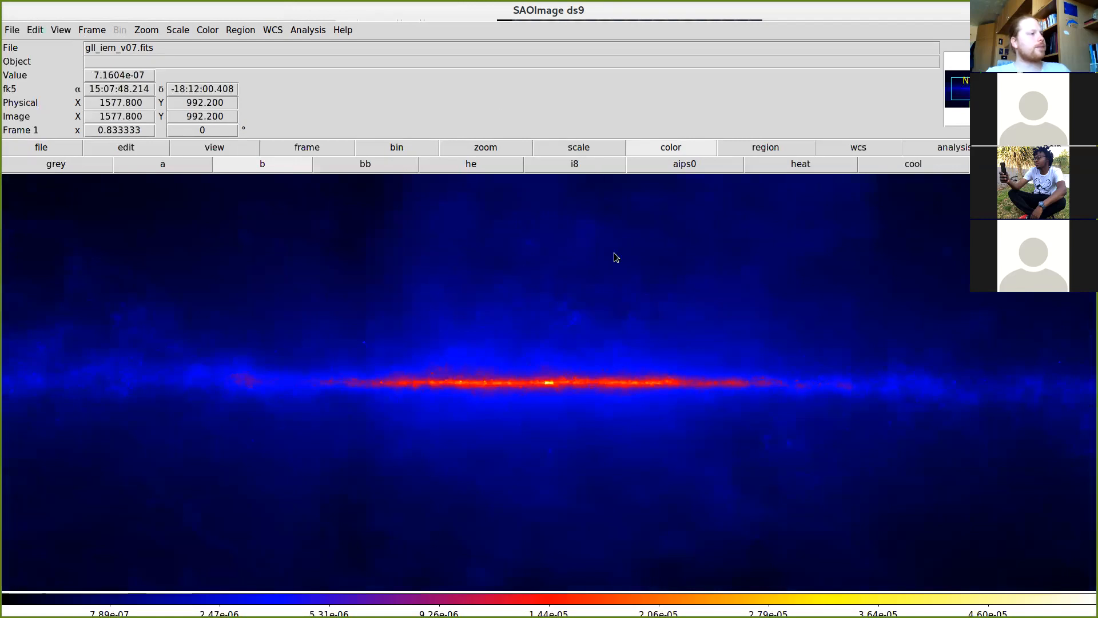
scroll(614, 254, up, 6)
scroll(615, 254, down, 1)
scroll(615, 254, down, 3)
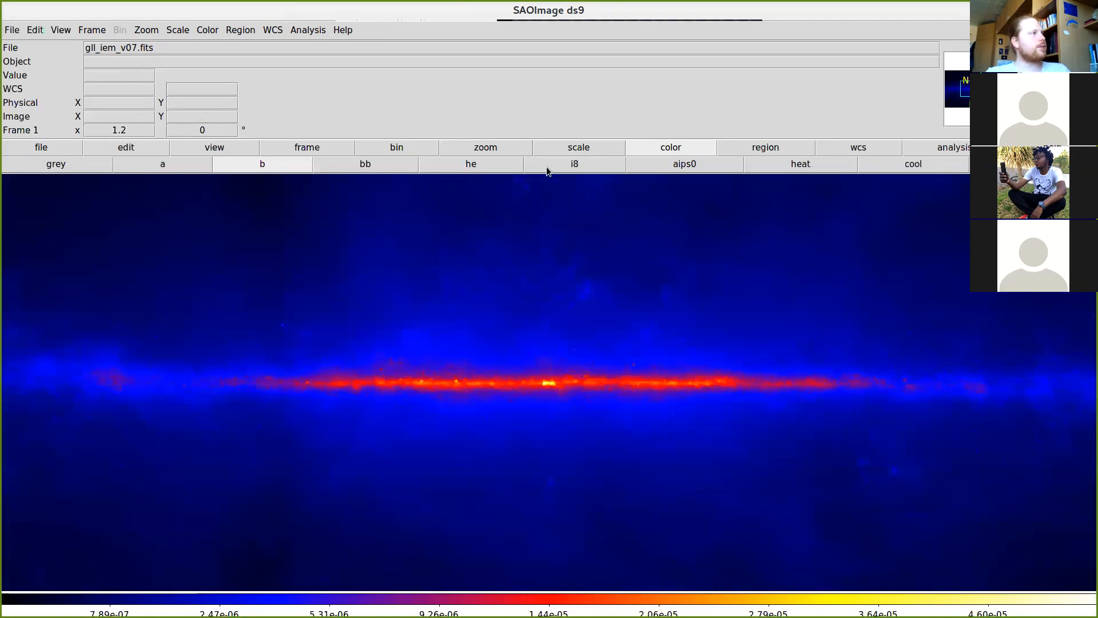
Step: Smooth the galactic map with a Gaussian kernel of radius 2 and close the smoothing parameters
click(287, 30)
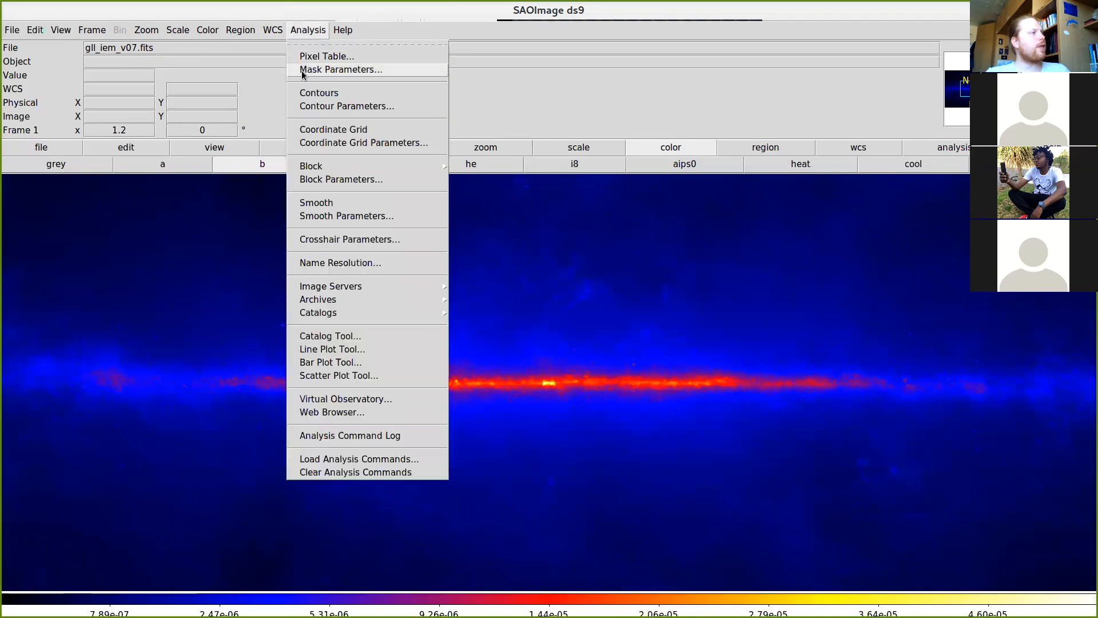
click(333, 220)
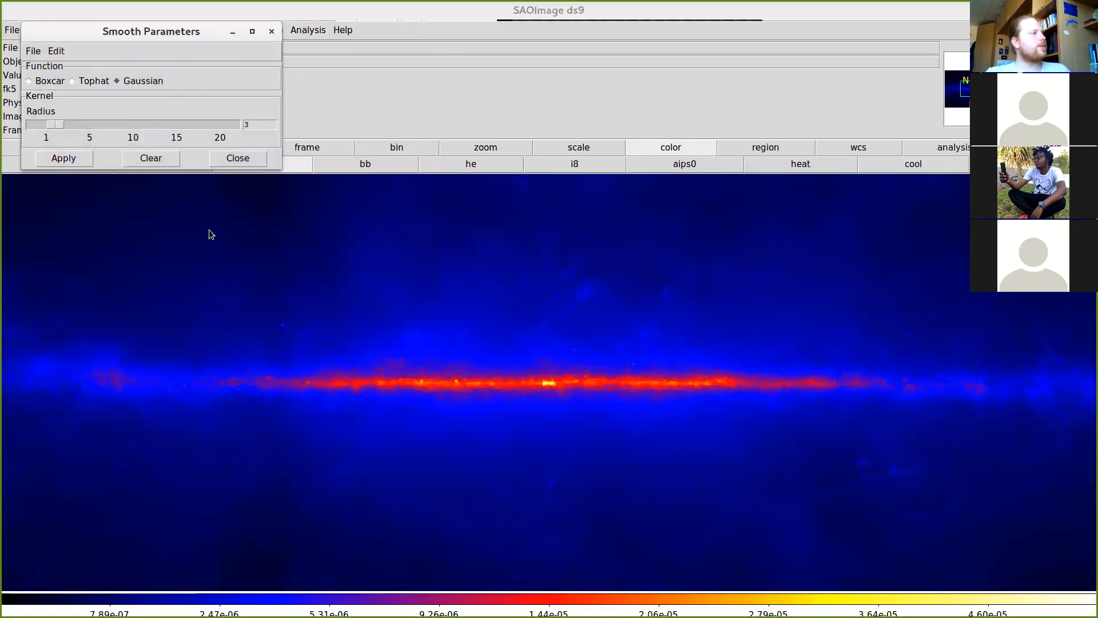
click(46, 125)
click(60, 158)
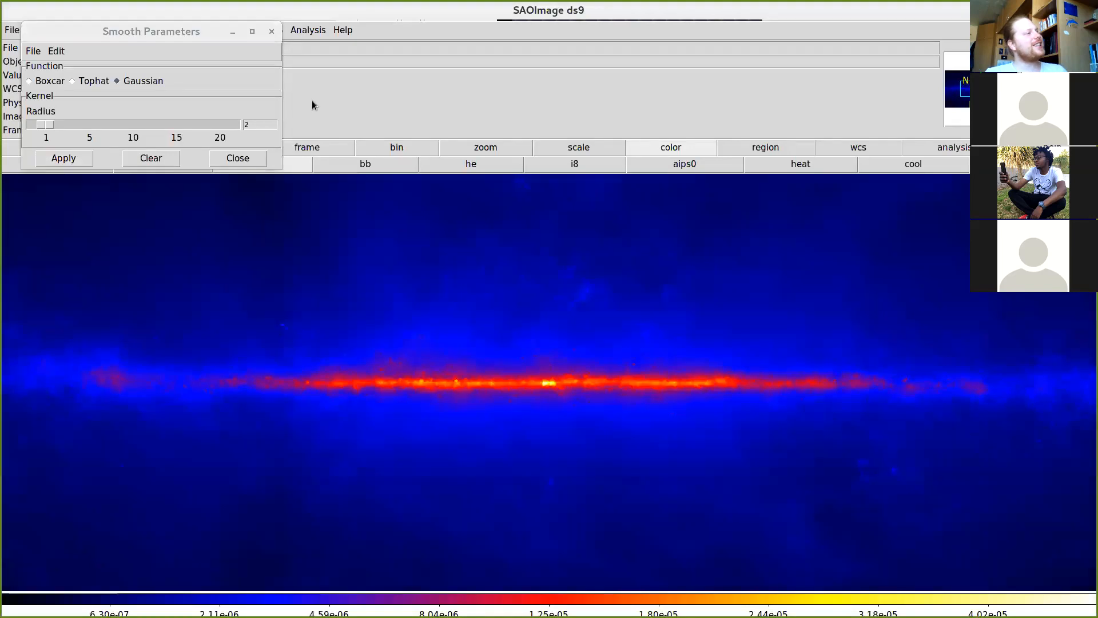
click(272, 31)
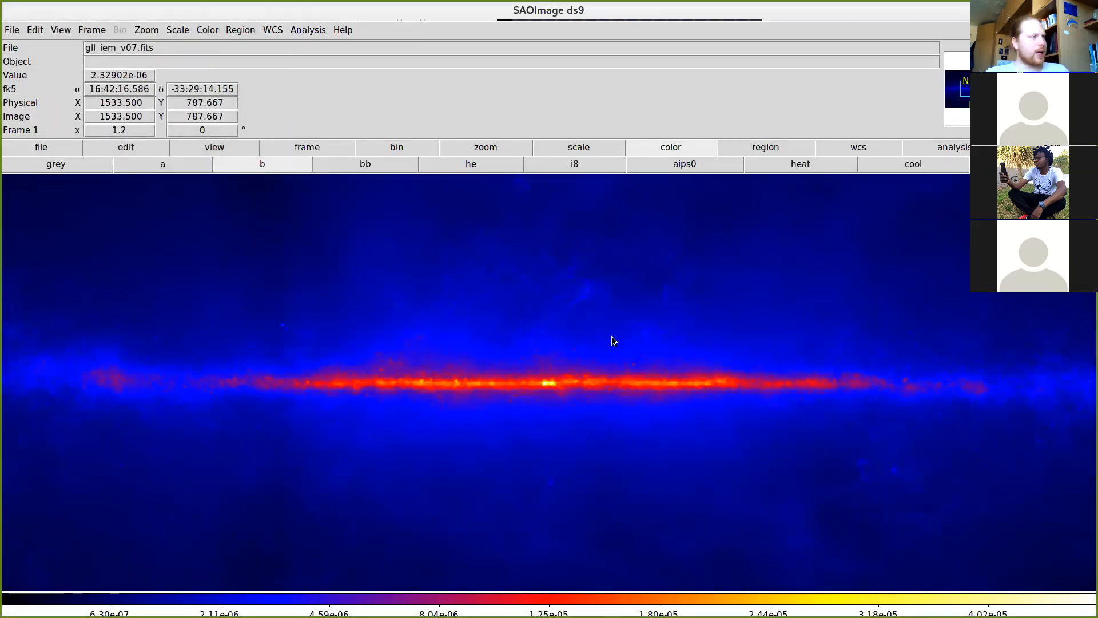
Step: Inspect the bright Galactic centre and the fainter surrounding emission in the smoothed map, and close ds9
scroll(612, 336, up, 9)
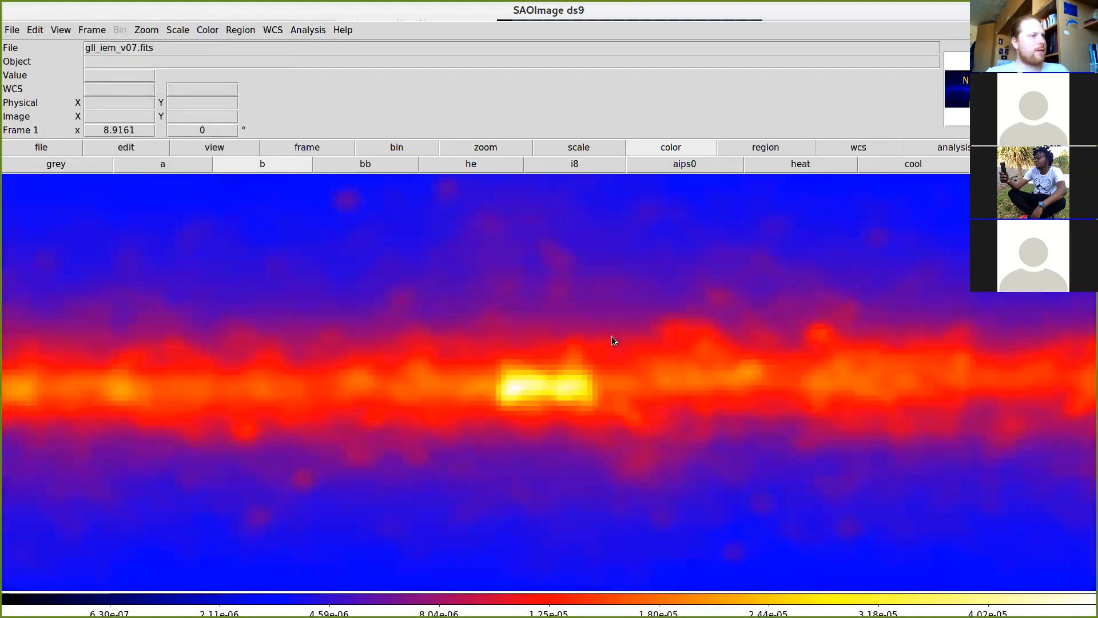
scroll(612, 335, down, 5)
scroll(612, 336, up, 7)
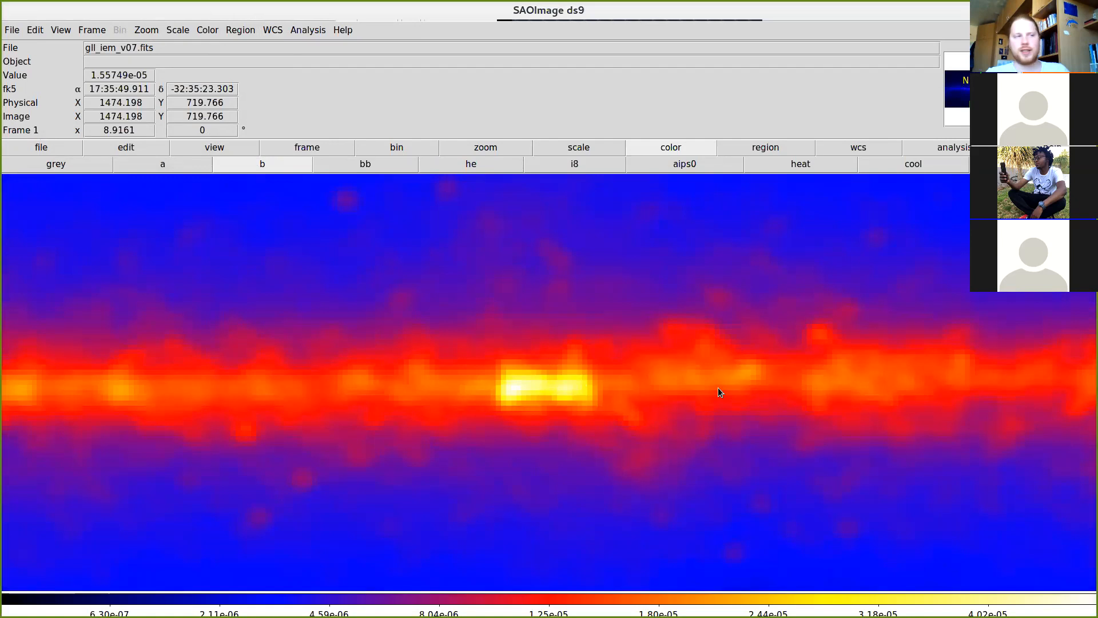
scroll(719, 387, up, 7)
scroll(719, 387, down, 20)
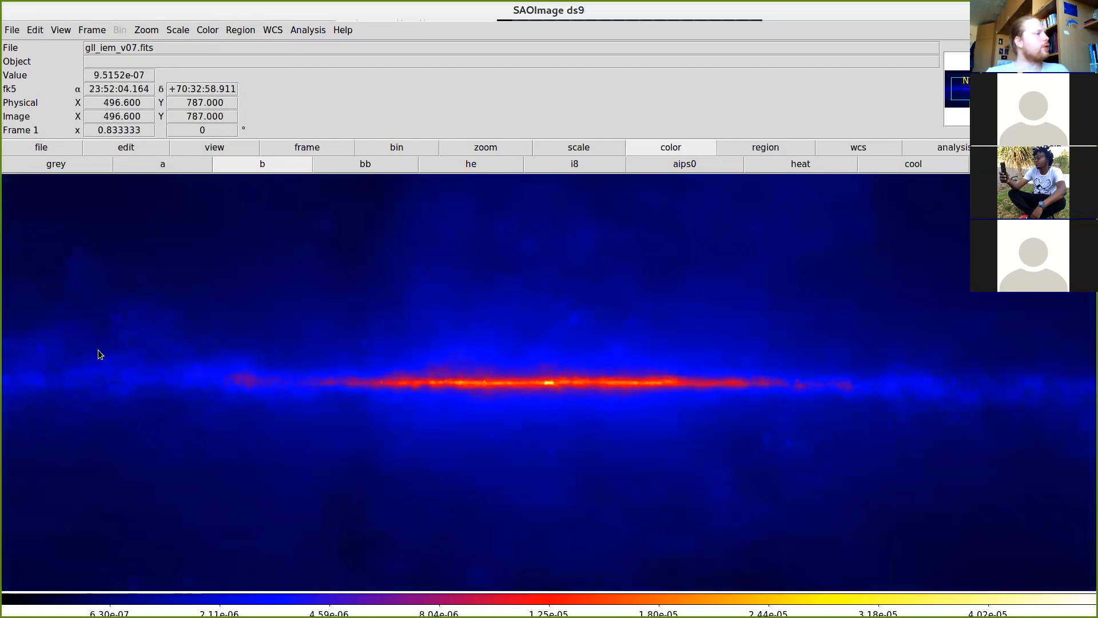
scroll(98, 350, down, 4)
scroll(98, 350, up, 1)
scroll(294, 331, up, 9)
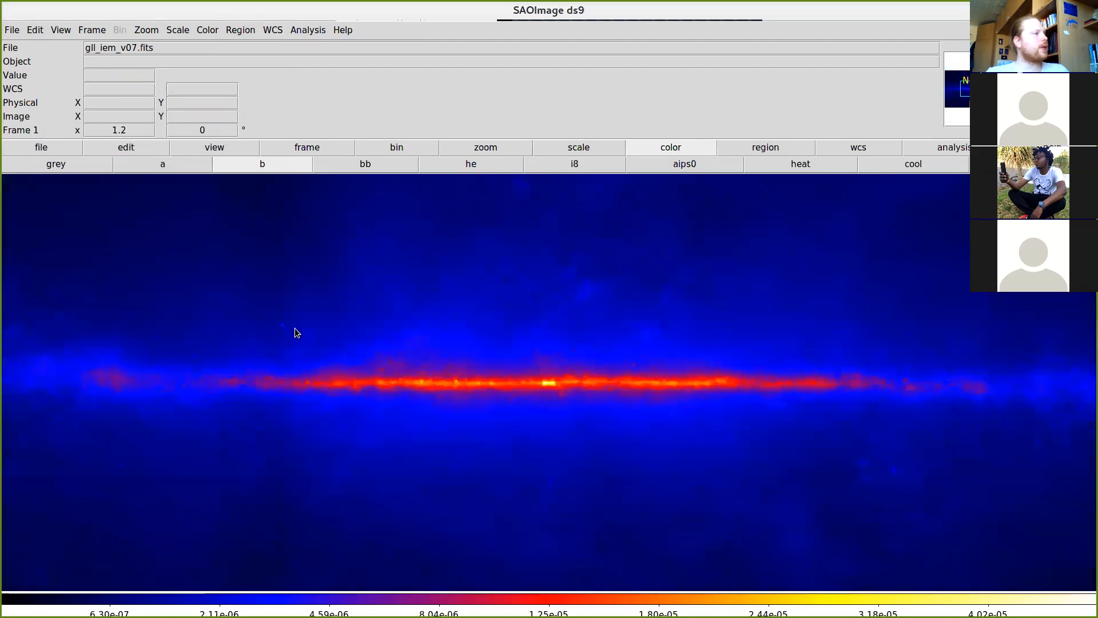
scroll(602, 301, down, 4)
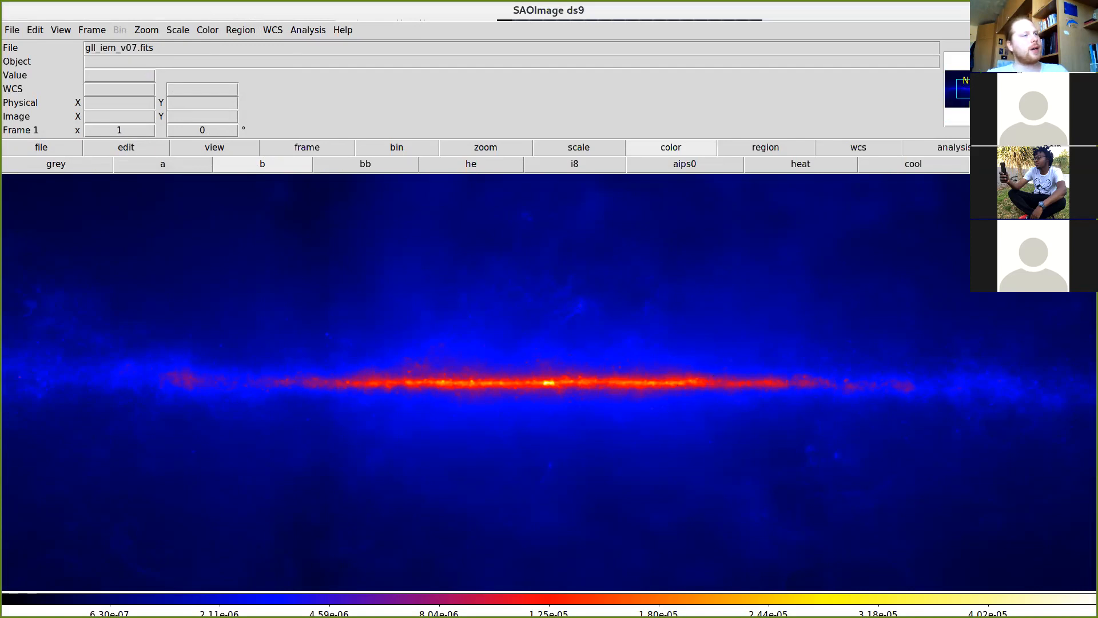
click(1086, 10)
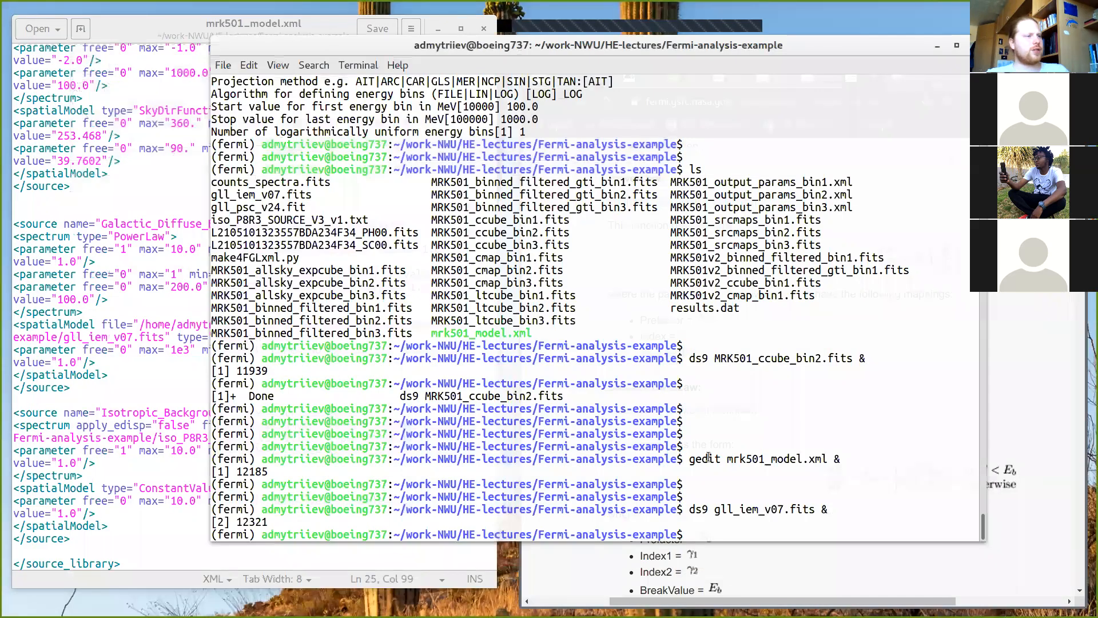
Step: Print the contents of iso_P8R3_SOURCE_V3_v1.txt in the terminal
key(Return)
key(Return)
text(cat iso)
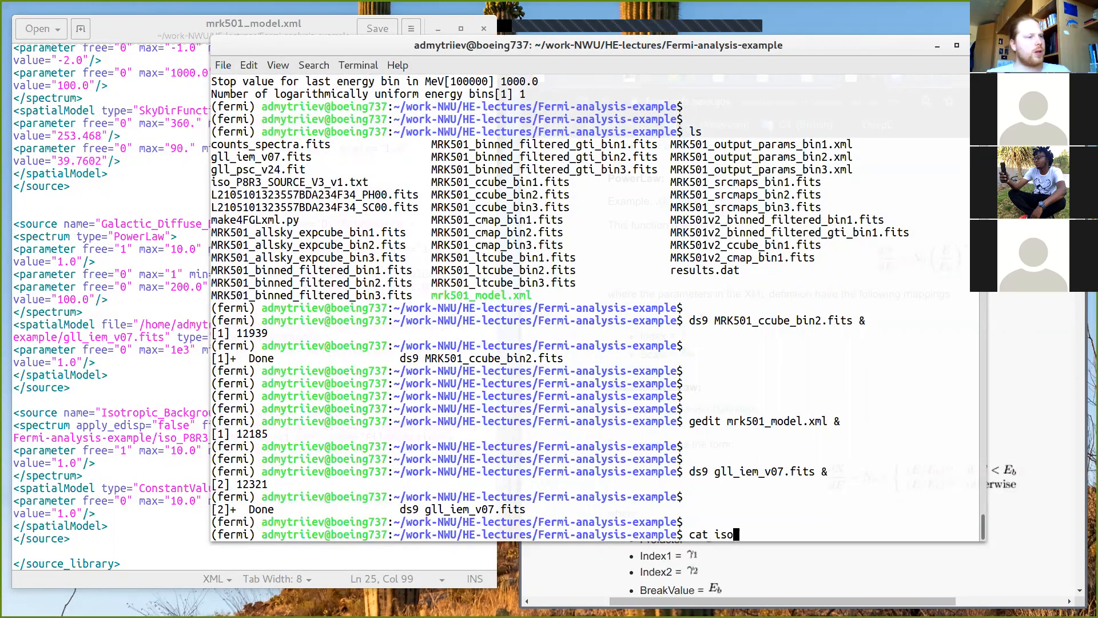
key(Tab)
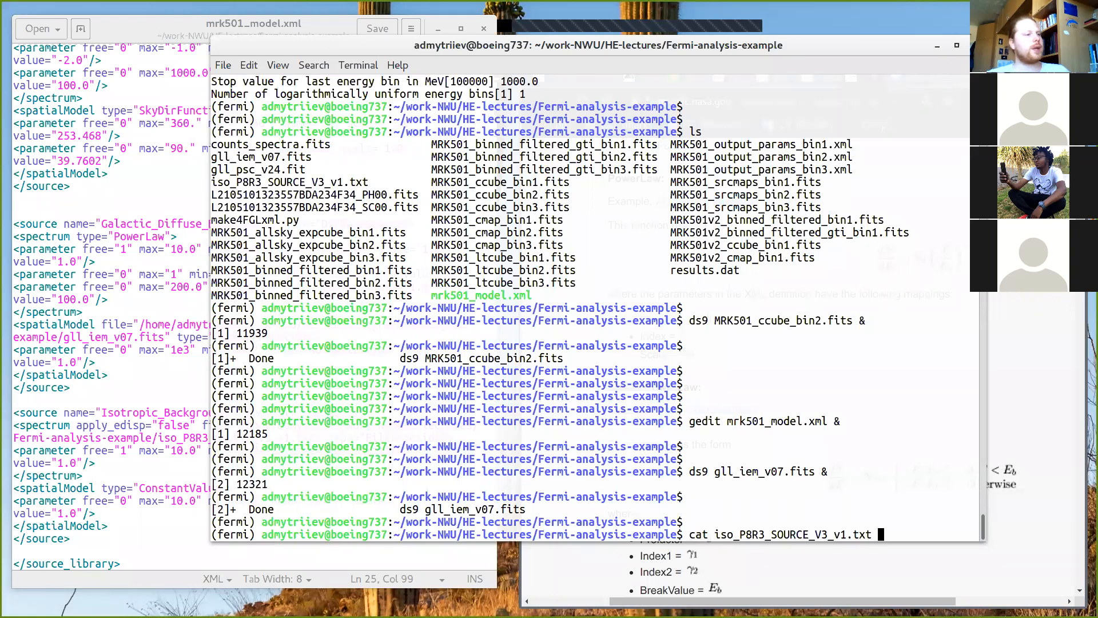
key(Return)
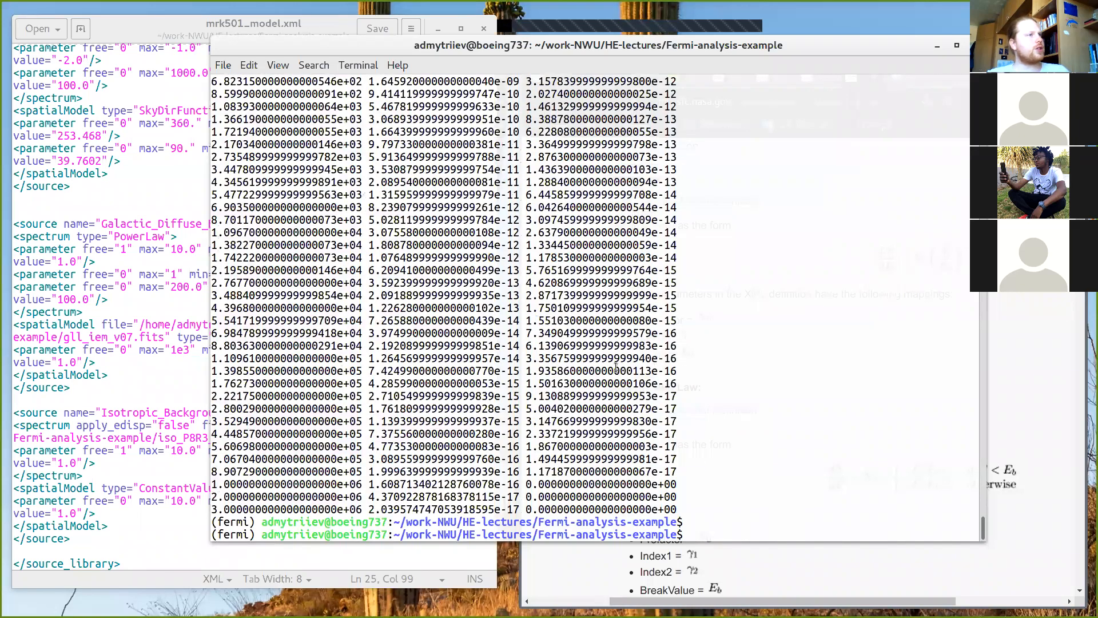
Step: Examine the three numeric columns of the isotropic background file from its first to its last row
scroll(616, 368, up, 9)
scroll(616, 367, down, 6)
scroll(616, 368, down, 5)
scroll(615, 368, up, 8)
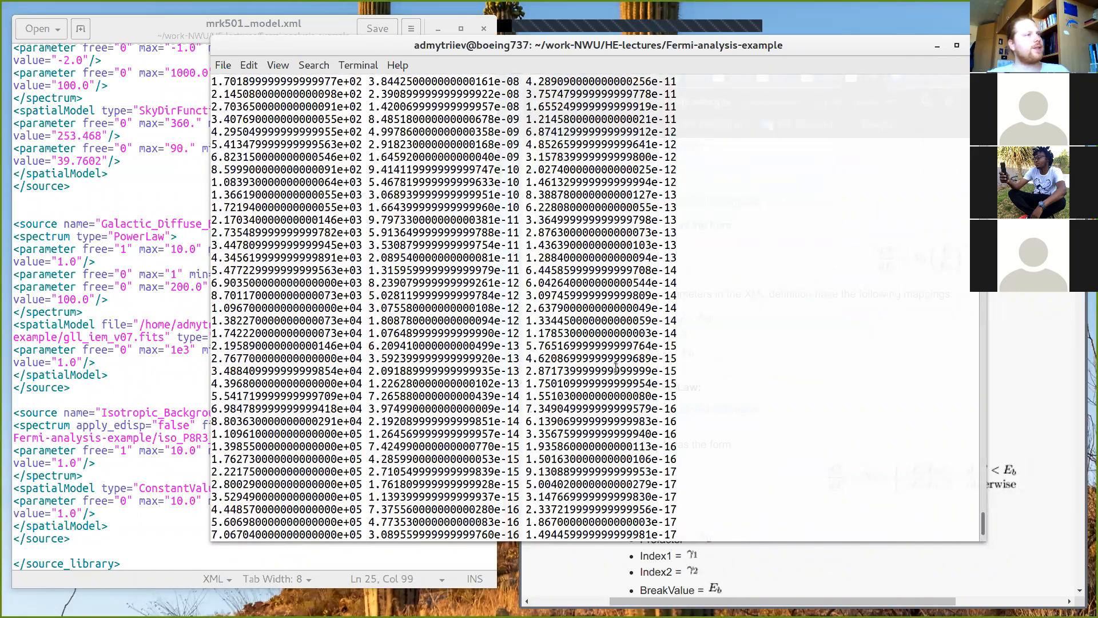
scroll(428, 308, up, 1)
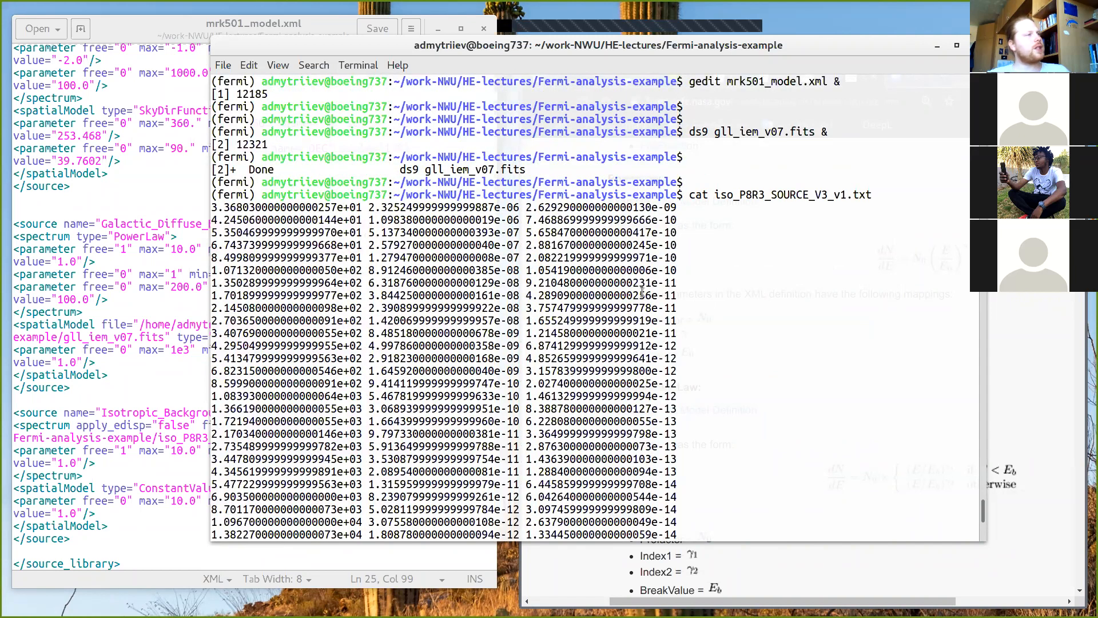
scroll(642, 293, down, 5)
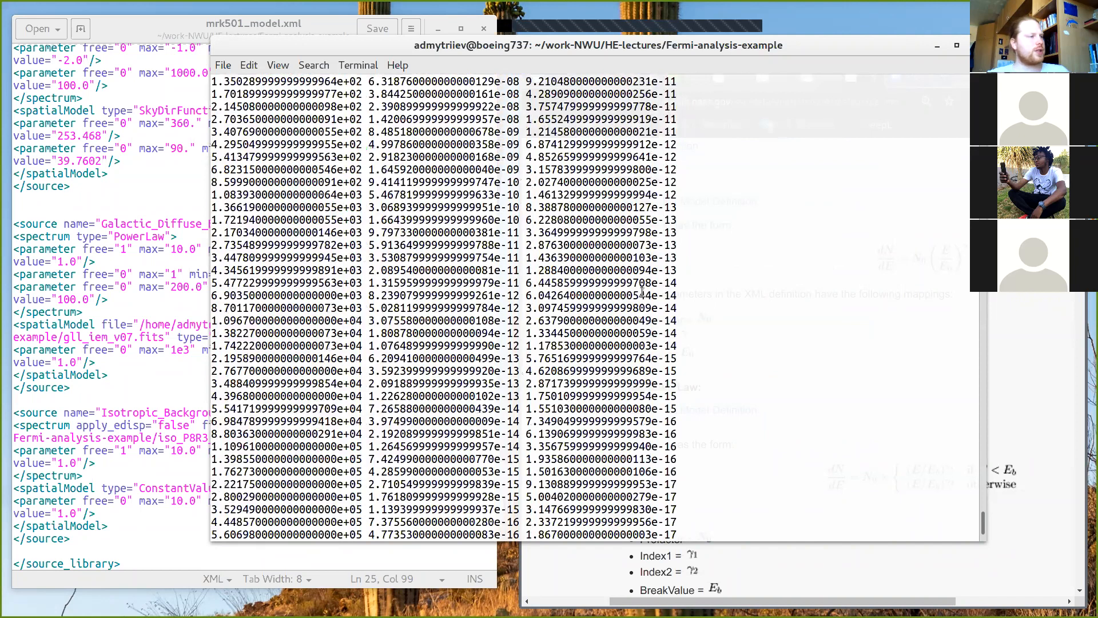
scroll(642, 293, up, 5)
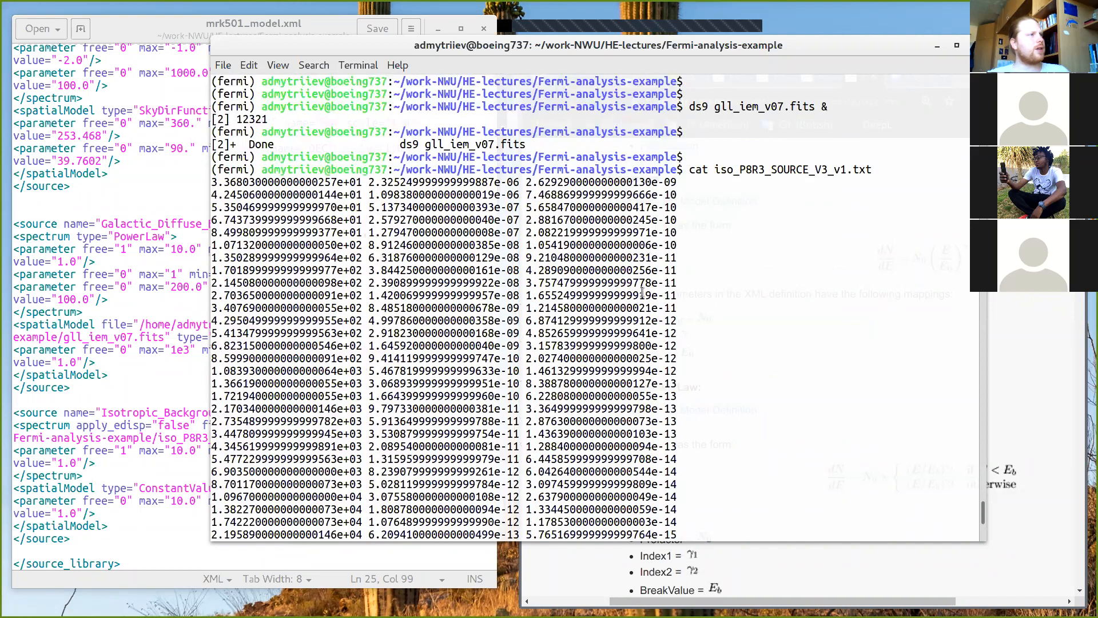
scroll(641, 293, down, 7)
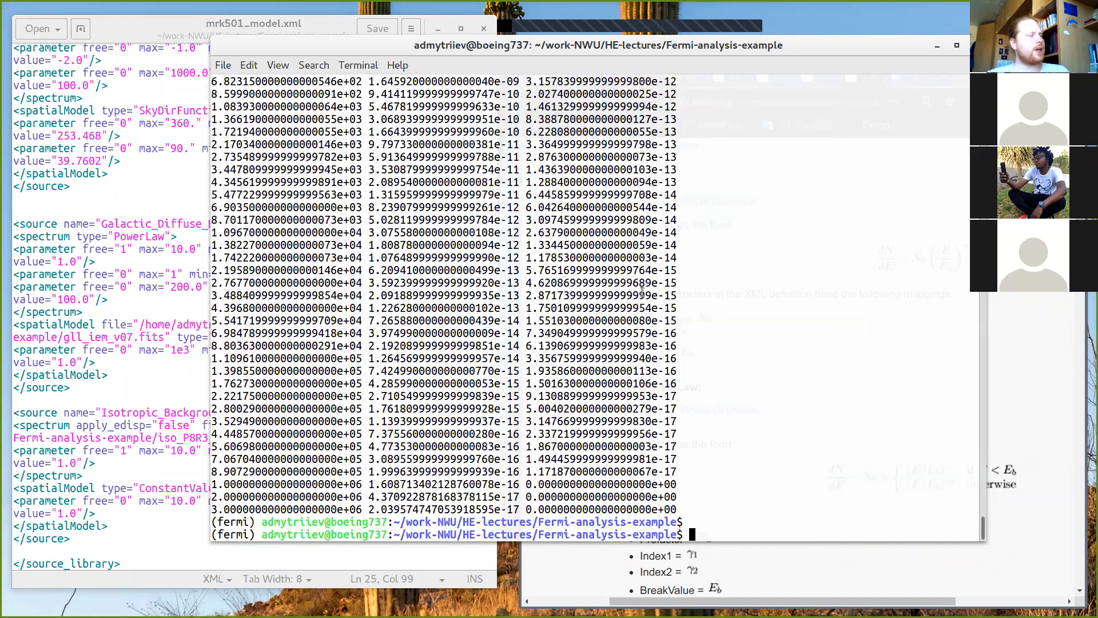
Step: Minimize the terminal and highlight the iso_P8R3_SOURCE_V3_v1.txt file name in the Isotropic_Background spectrum of the XML model
key(Return)
key(Return)
key(Return)
key(Return)
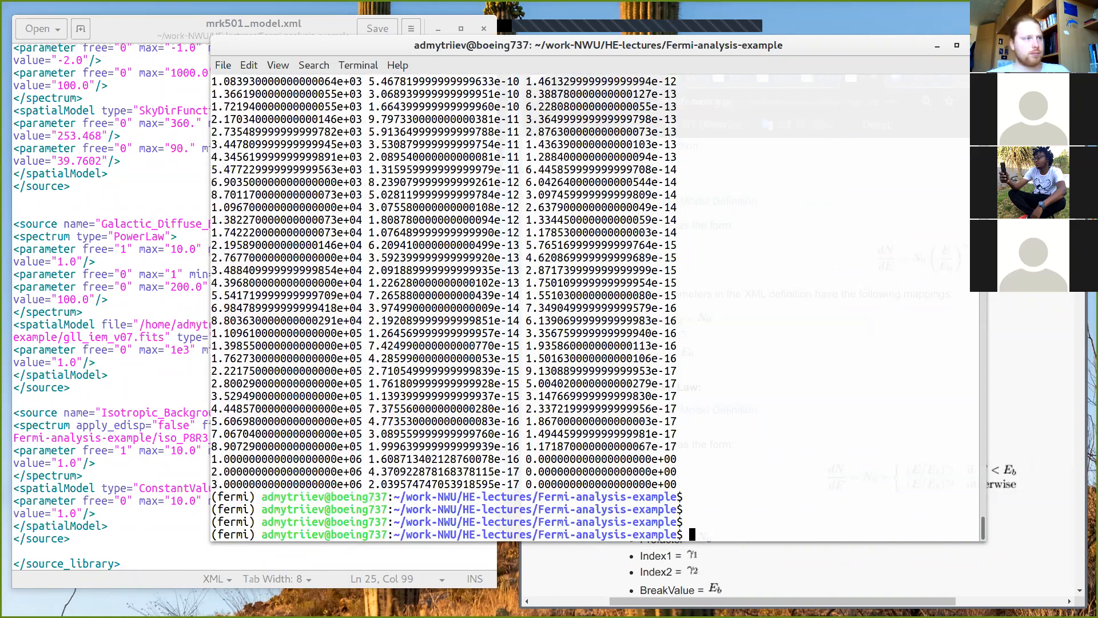
click(937, 46)
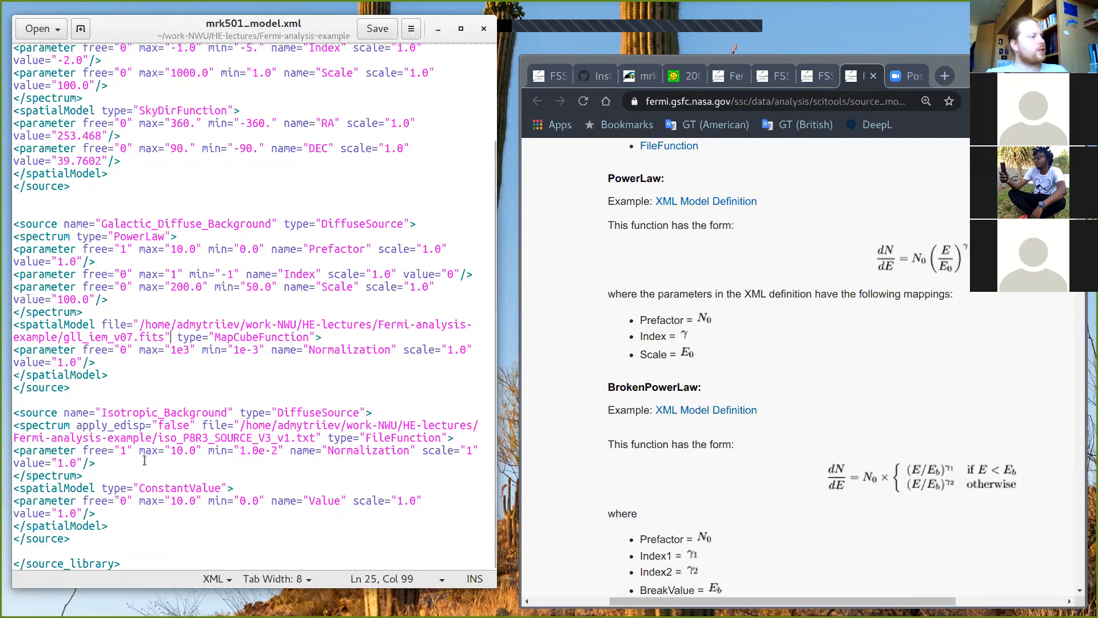
drag(157, 437, 317, 439)
click(330, 438)
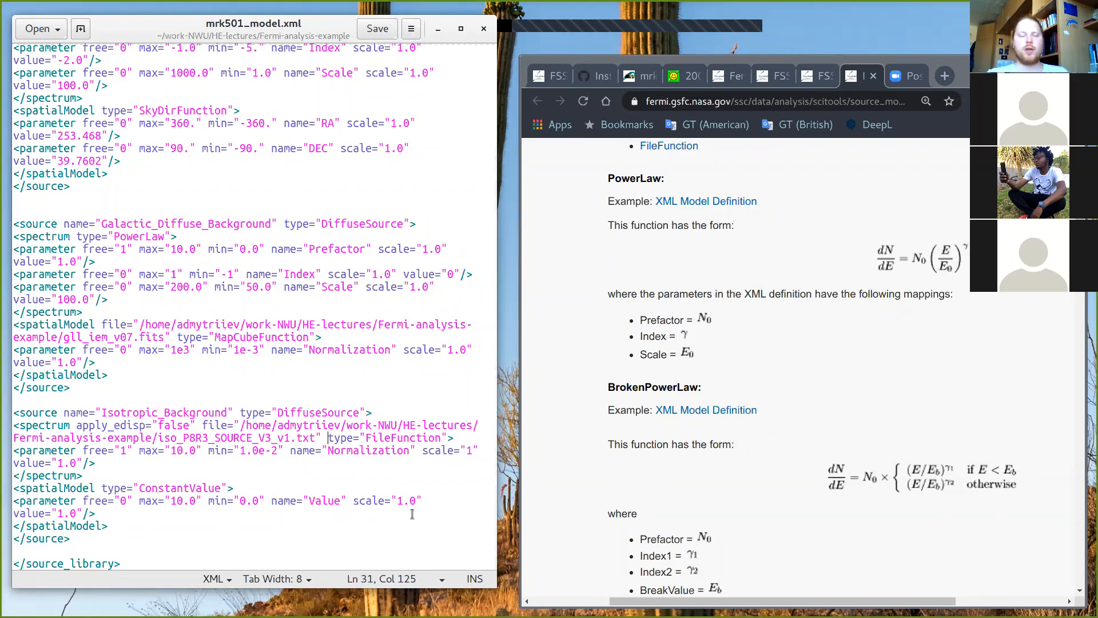
Step: Highlight the Mrk501 point source definition in the XML model, from its name through its spatial model
scroll(370, 453, up, 3)
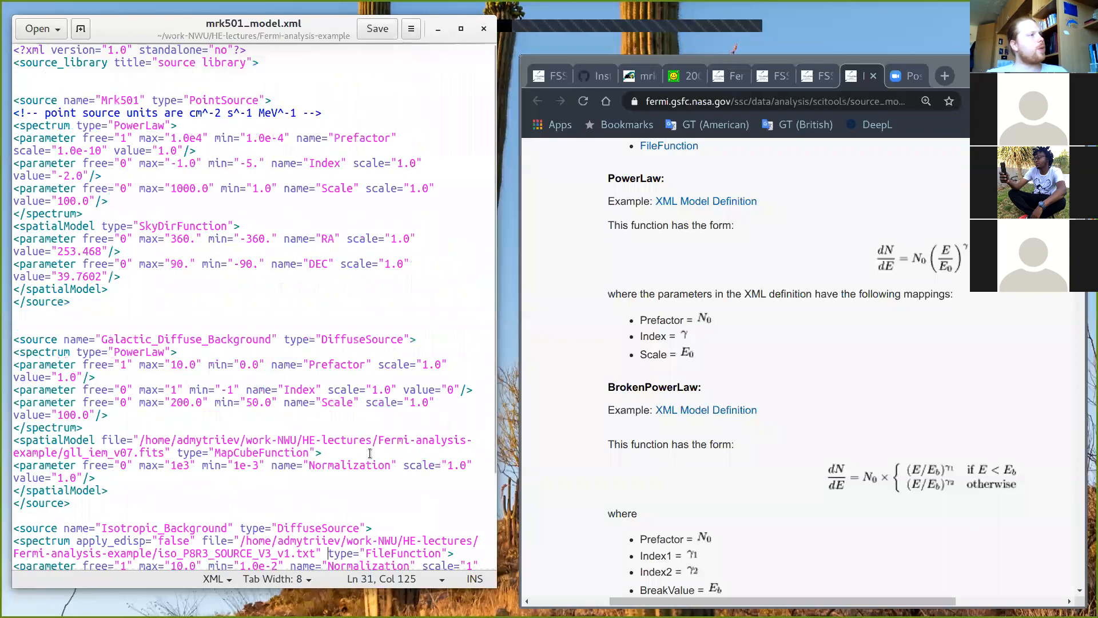
scroll(265, 222, down, 4)
scroll(265, 222, up, 3)
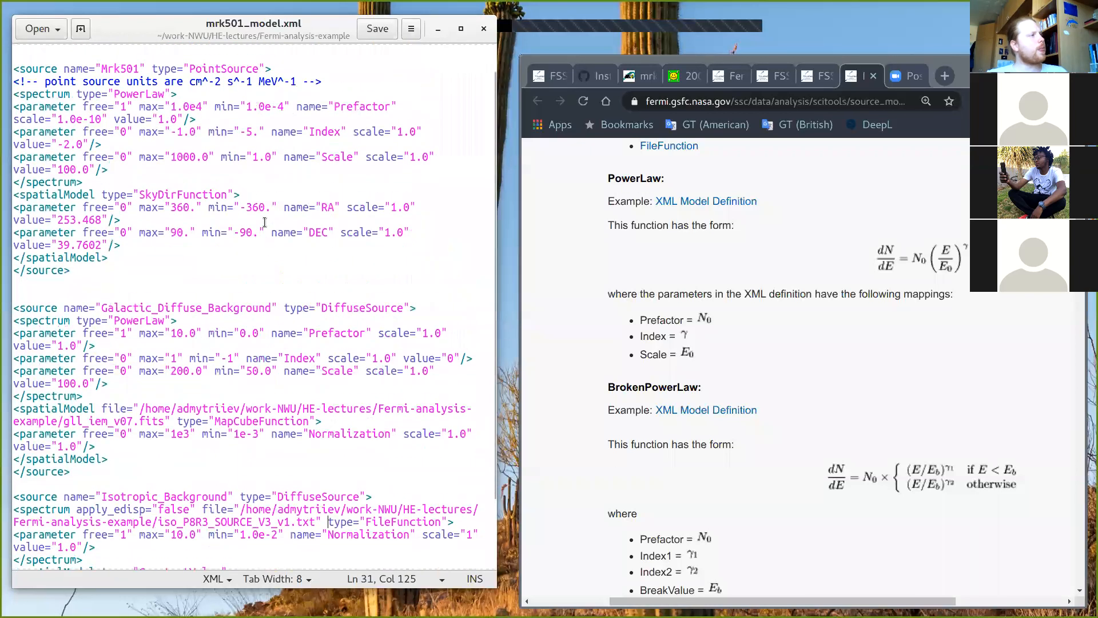
scroll(209, 165, up, 1)
drag(83, 100, 232, 293)
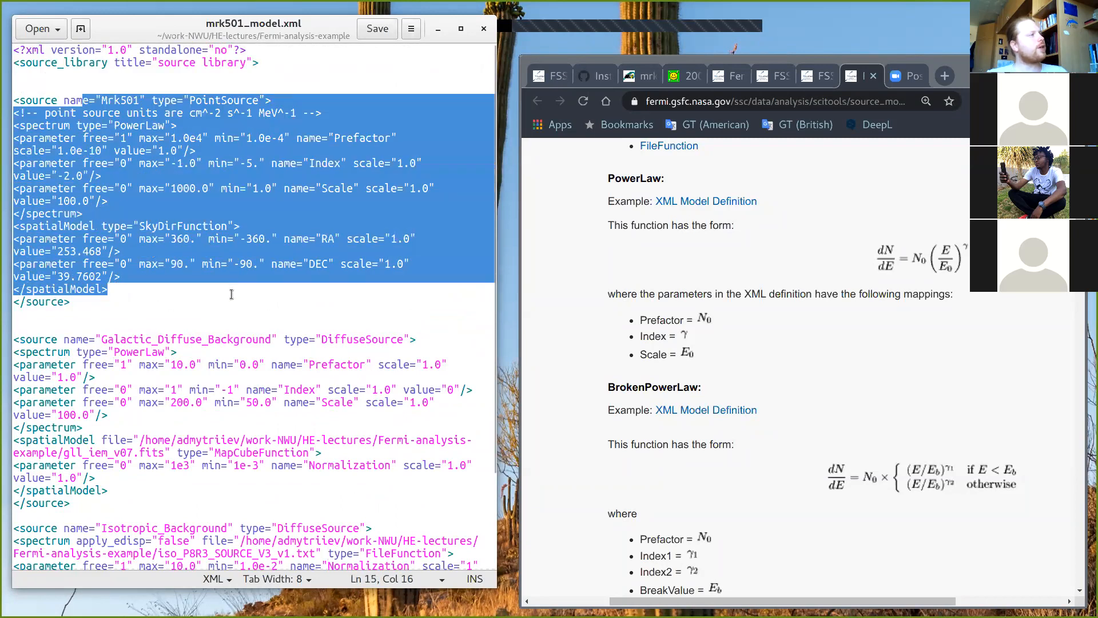
click(232, 294)
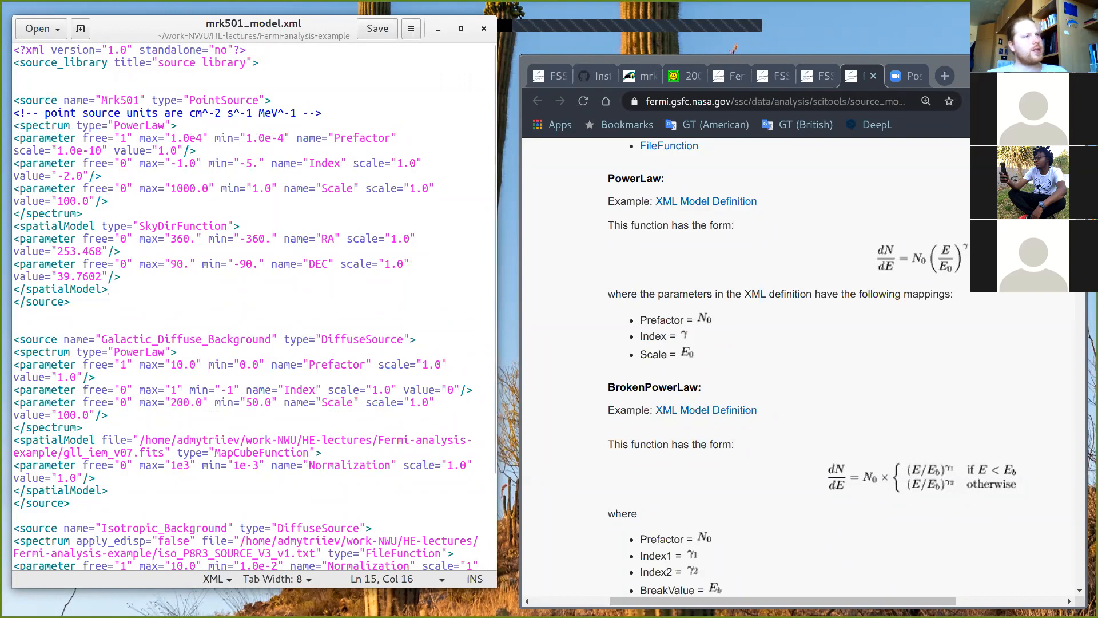
Step: Review the model's three source definitions and highlight the value attribute of the Mrk501 Prefactor parameter
scroll(136, 239, down, 3)
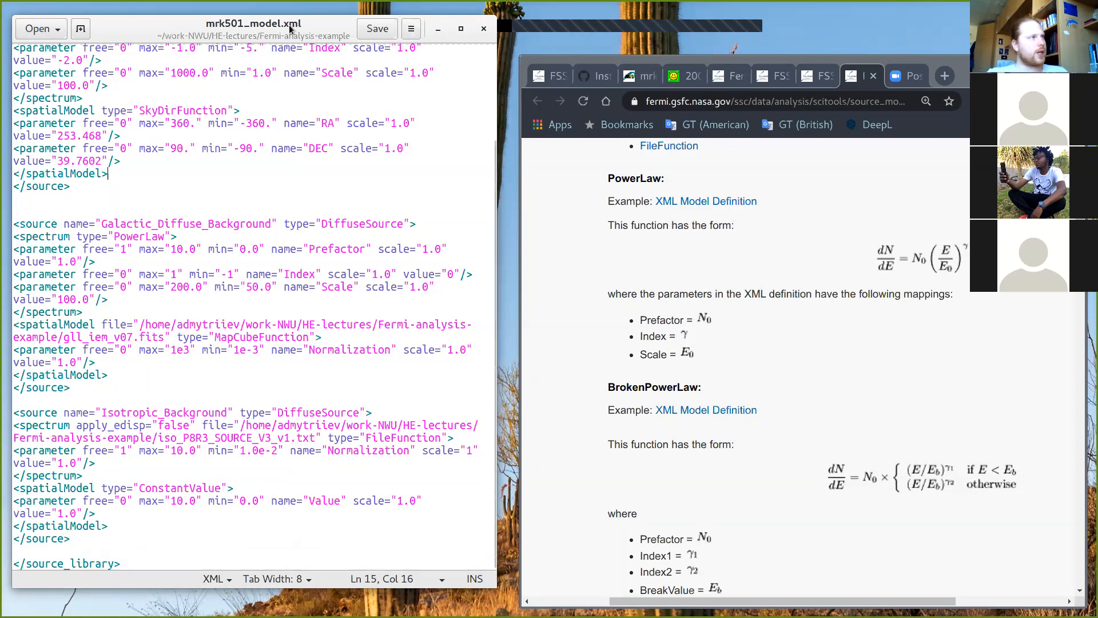
drag(315, 29, 321, 36)
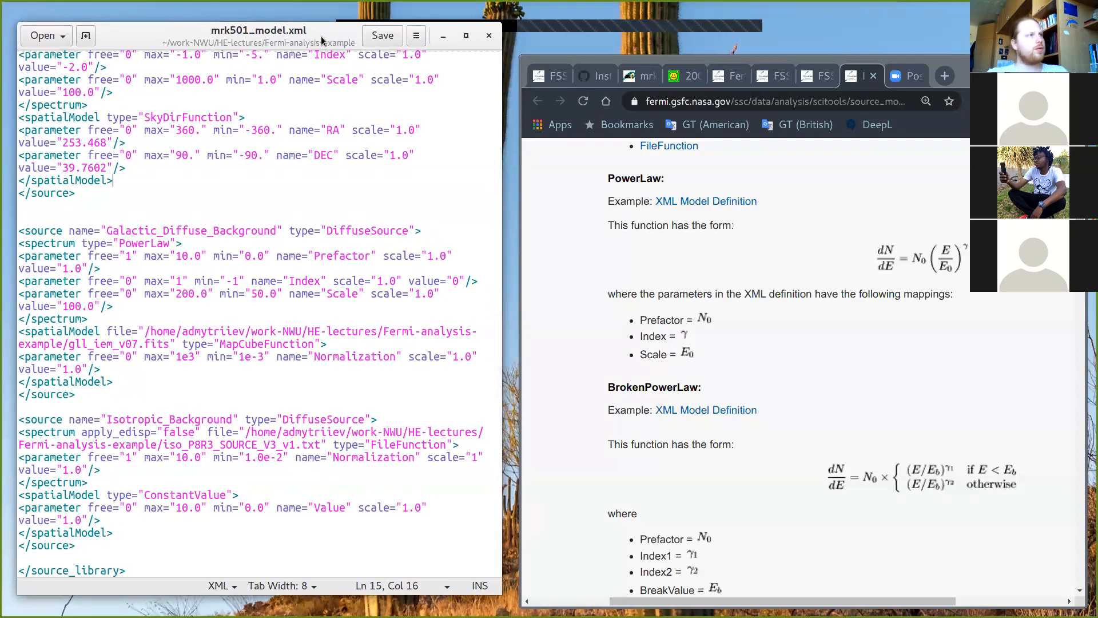
drag(321, 36, 327, 38)
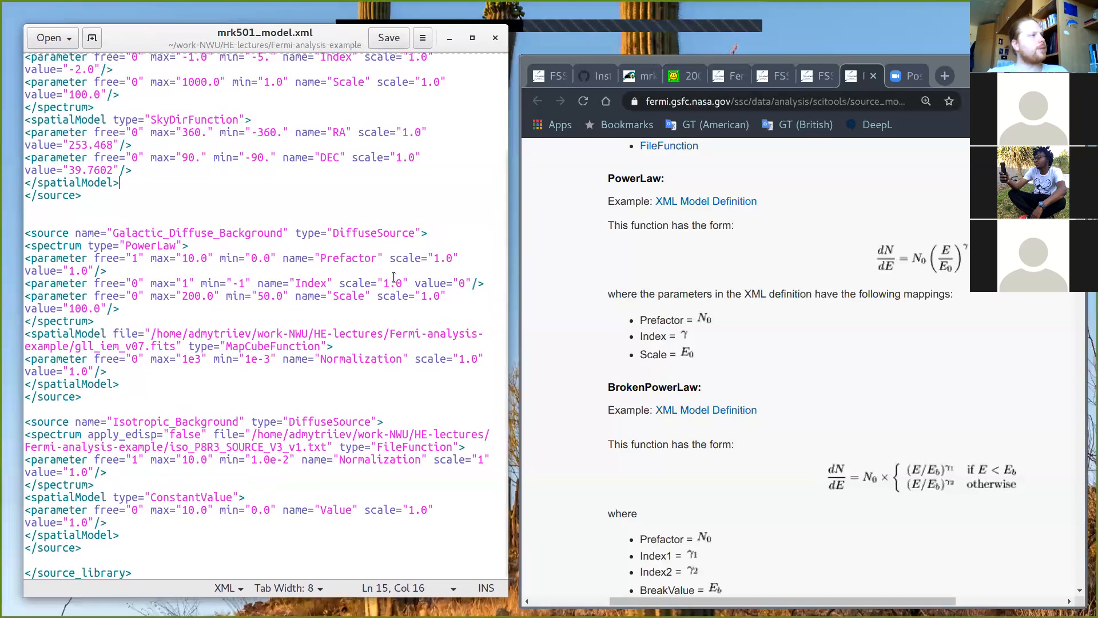
scroll(393, 277, up, 3)
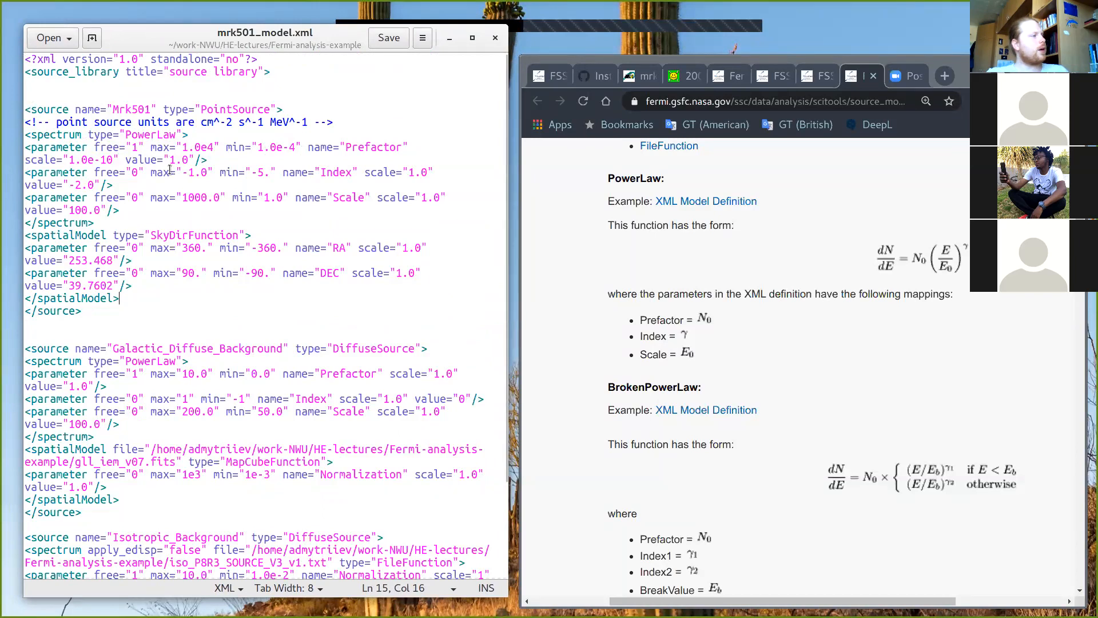
scroll(170, 168, down, 4)
scroll(133, 127, up, 3)
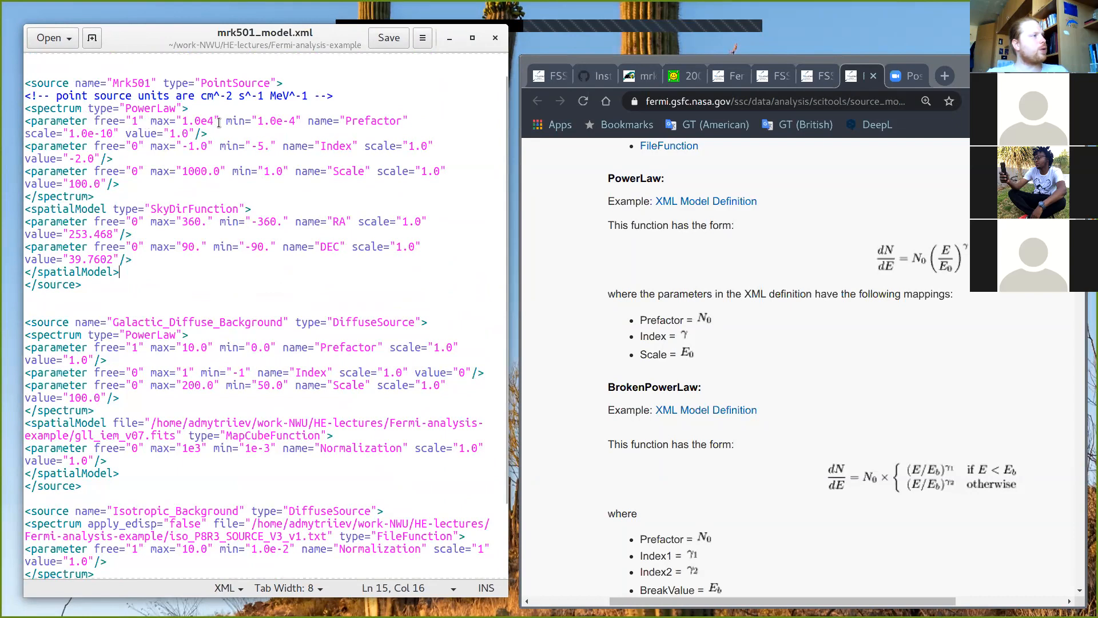
drag(125, 133, 208, 133)
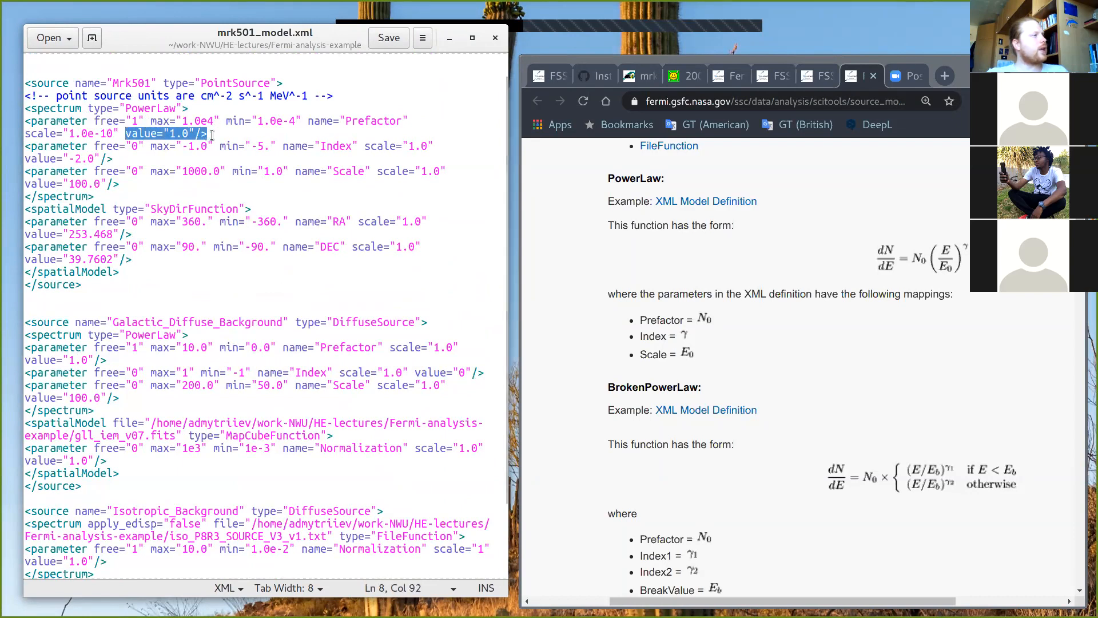
click(267, 128)
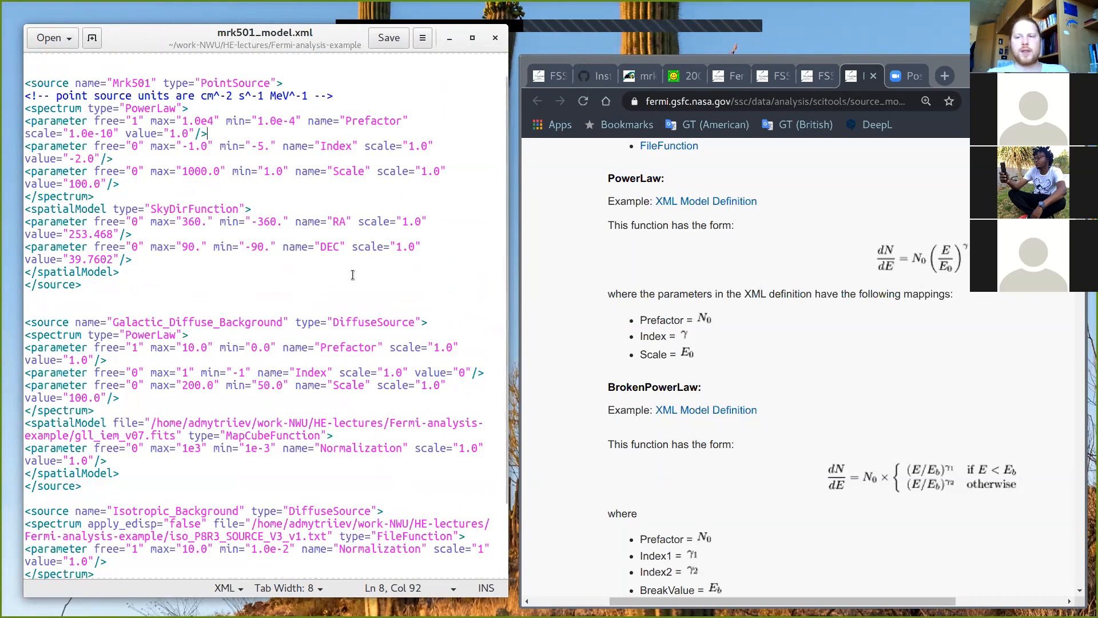
scroll(353, 274, down, 3)
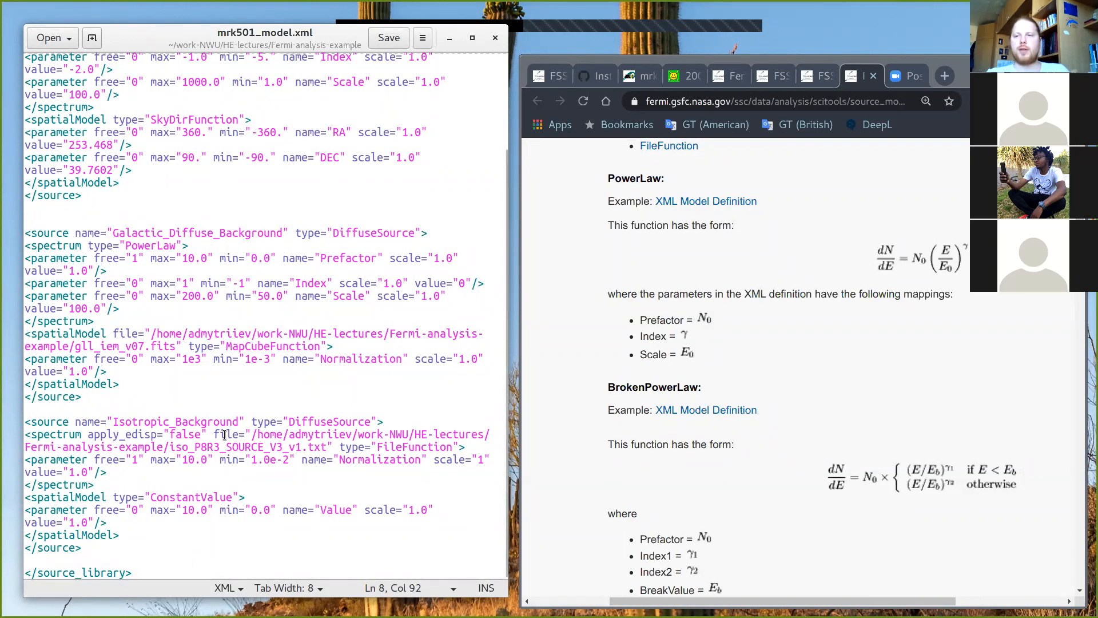
scroll(224, 435, up, 4)
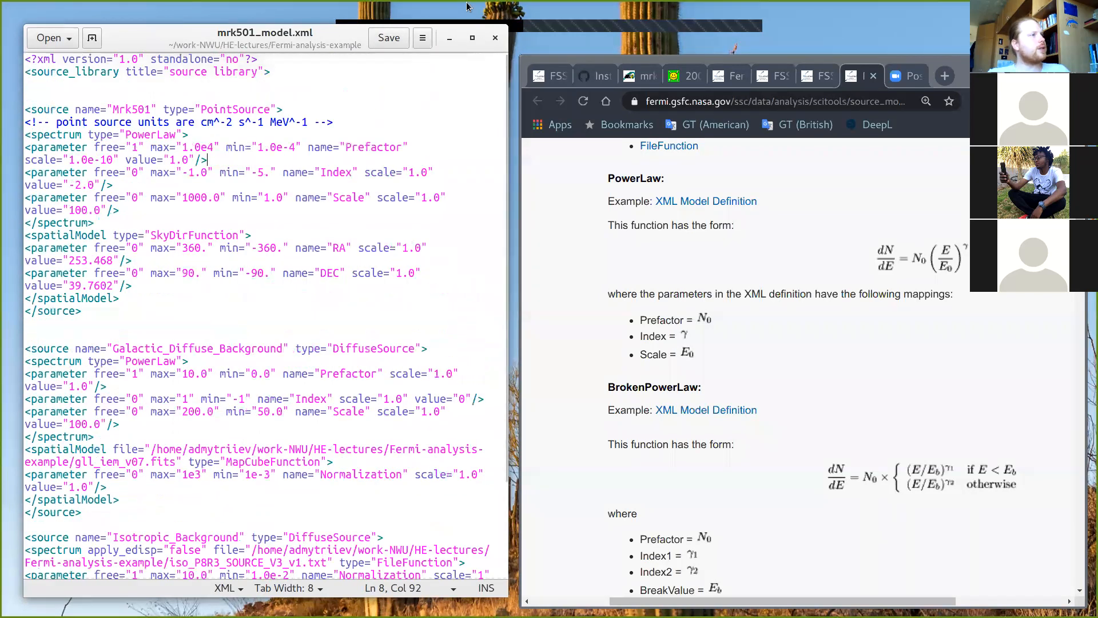
mouse_move(347, 49)
mouse_down()
mouse_move(357, 49)
mouse_move(343, 47)
mouse_up()
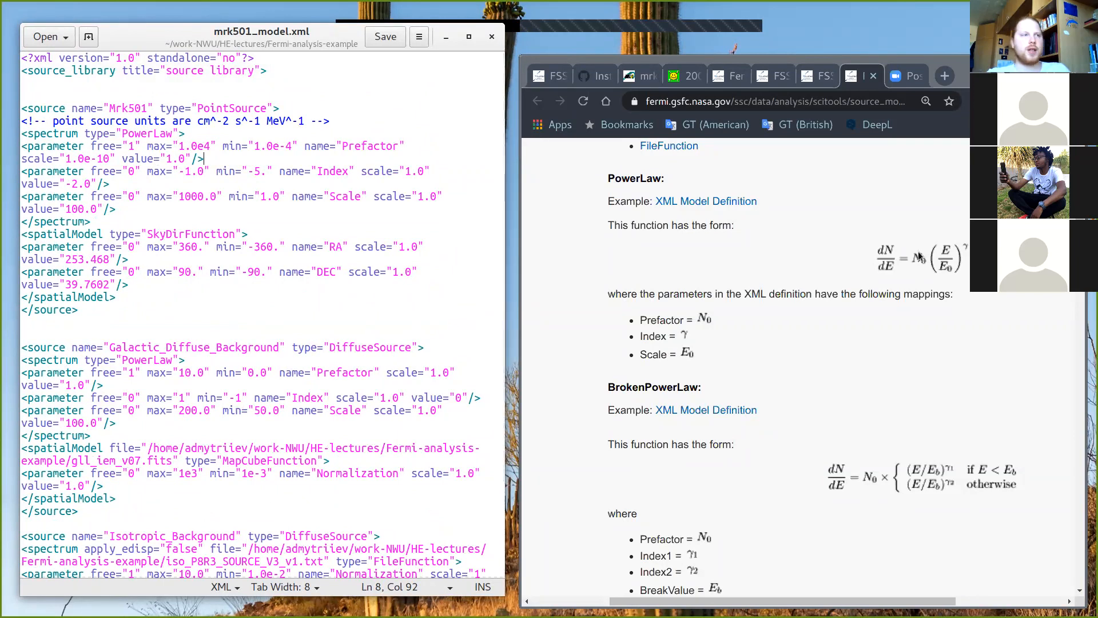
Step: Close mrk501_model.xml and maximize the browser window showing the source model definitions
click(493, 38)
click(1046, 75)
key(super)
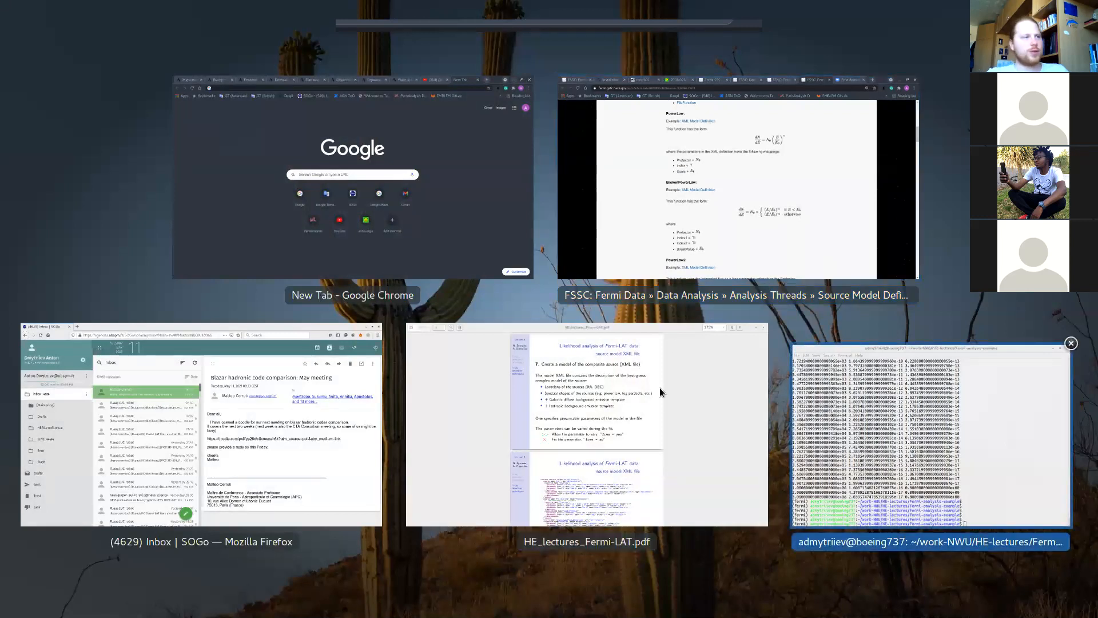
click(853, 460)
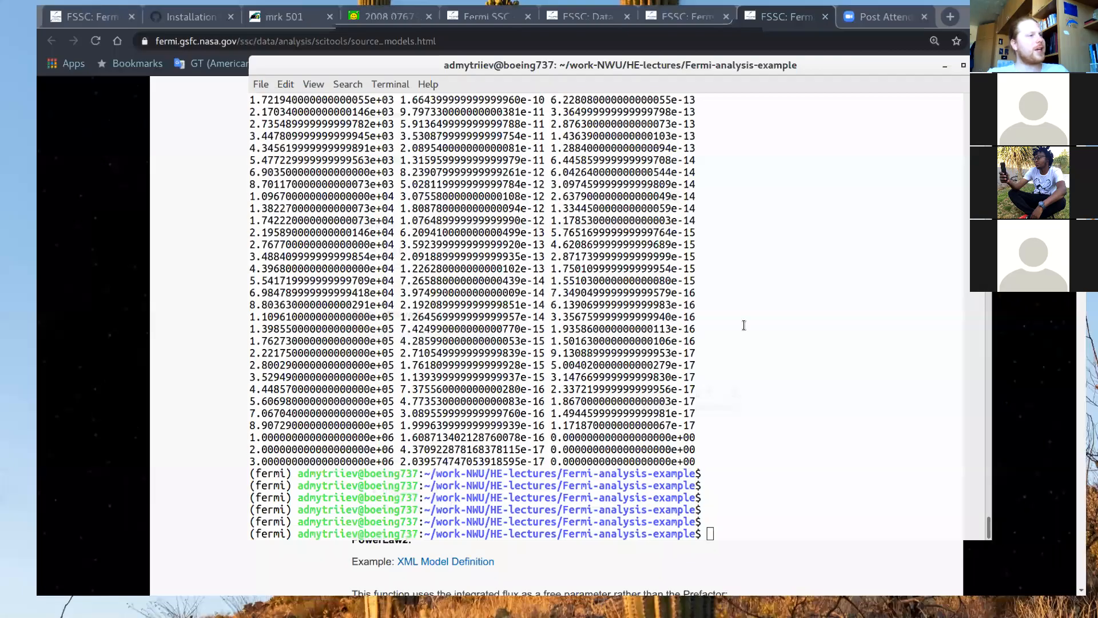
key(Return)
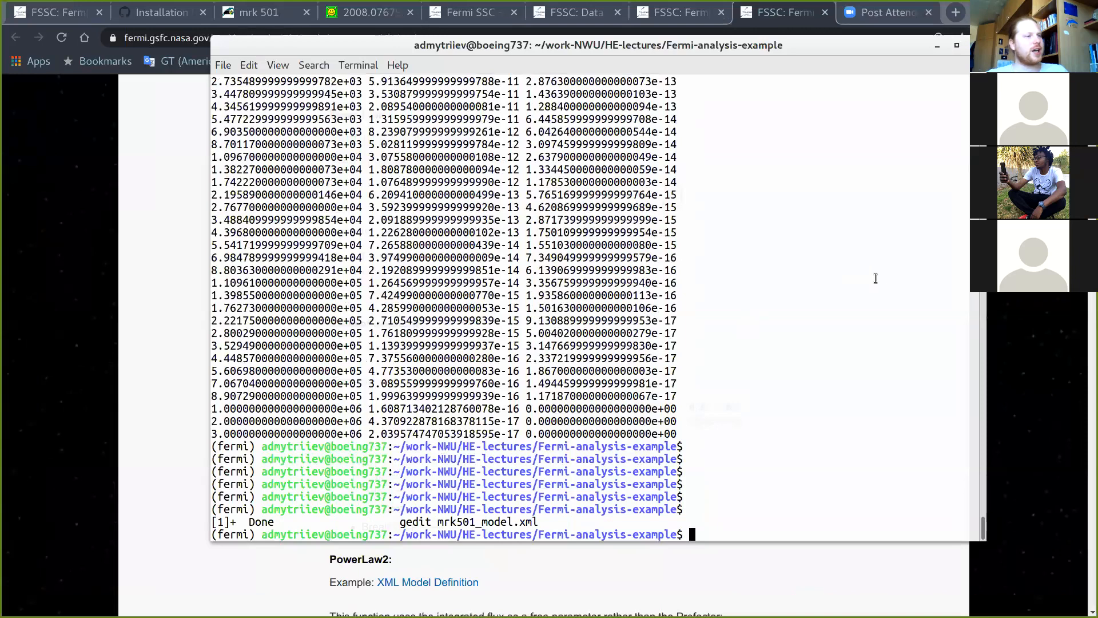
key(Return)
drag(858, 115, 813, 375)
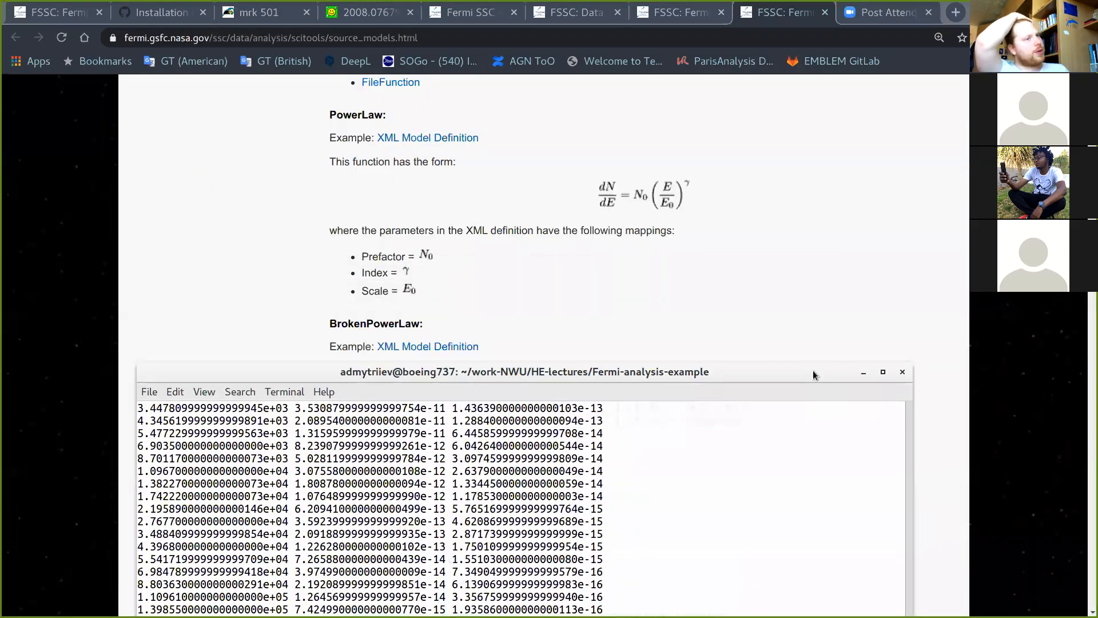
click(863, 372)
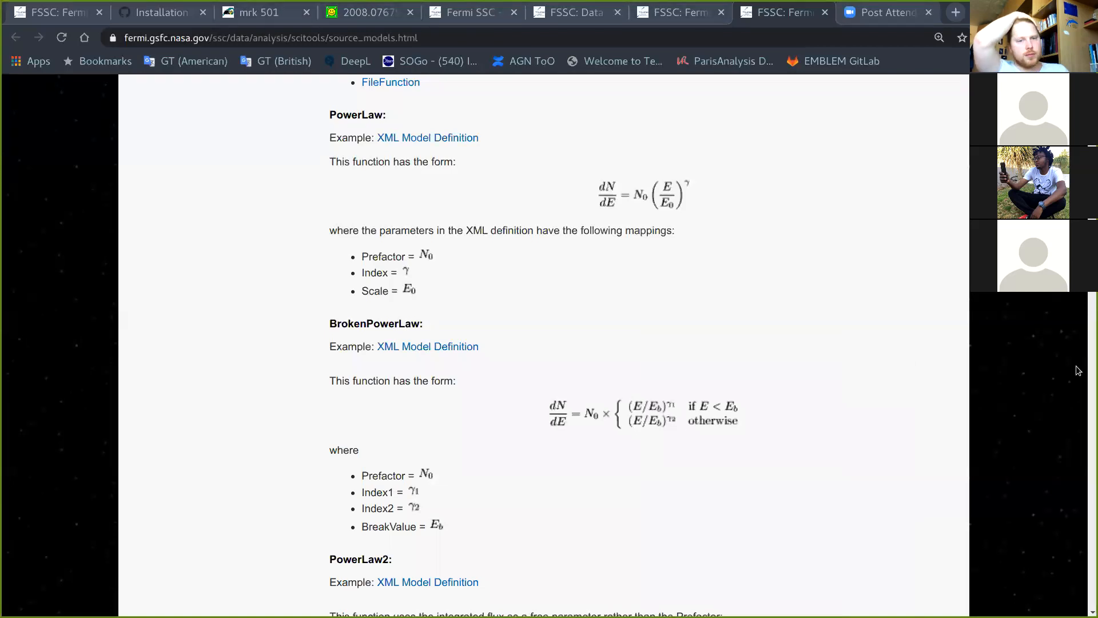
Step: Bring up the binned likelihood tutorial and find its sections on computing livetimes and the exposure map
click(57, 6)
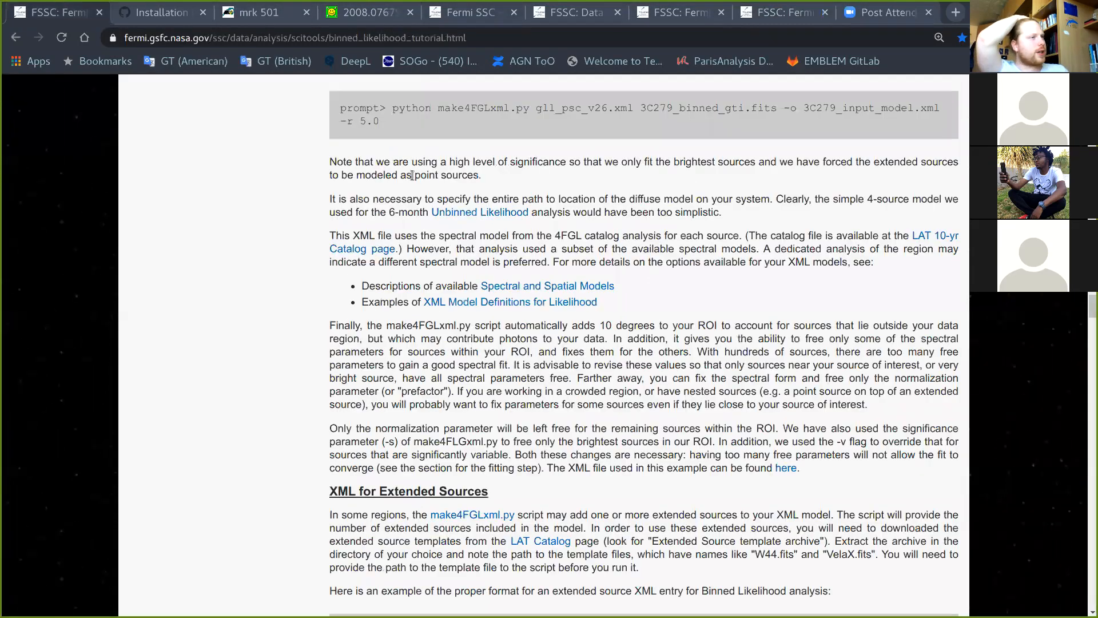
scroll(686, 309, down, 3)
scroll(686, 309, down, 1)
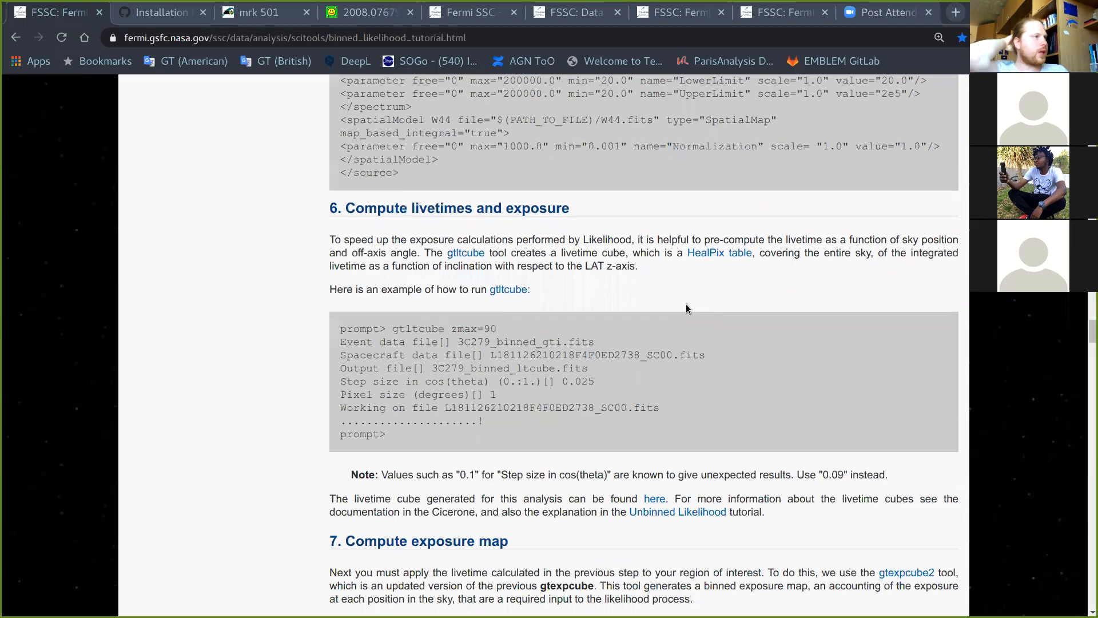
scroll(760, 320, down, 5)
scroll(760, 320, down, 12)
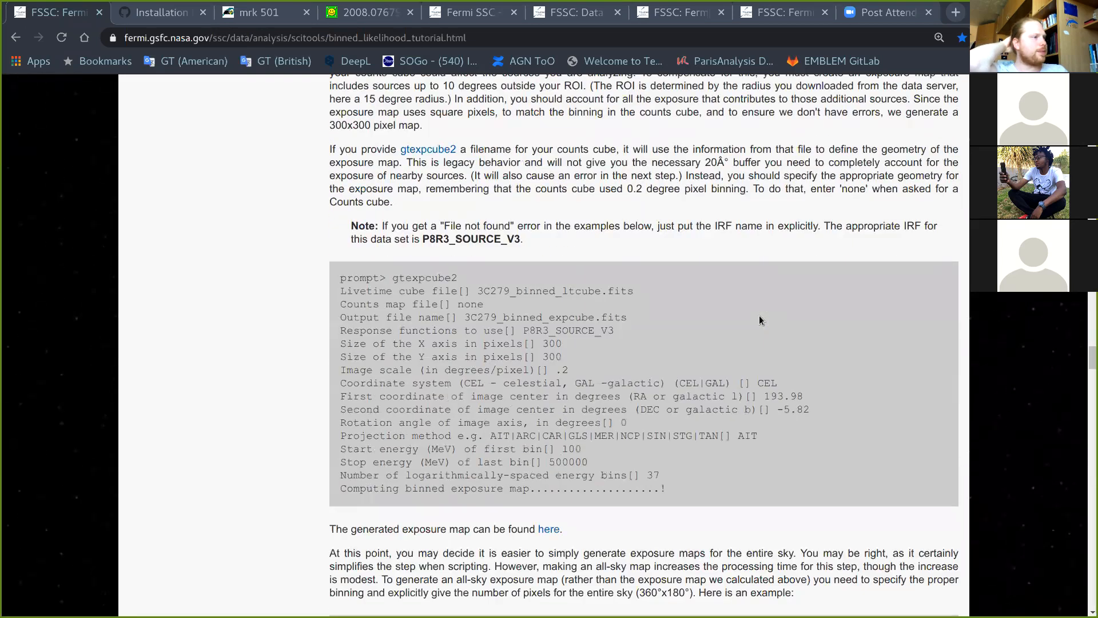
scroll(759, 320, down, 7)
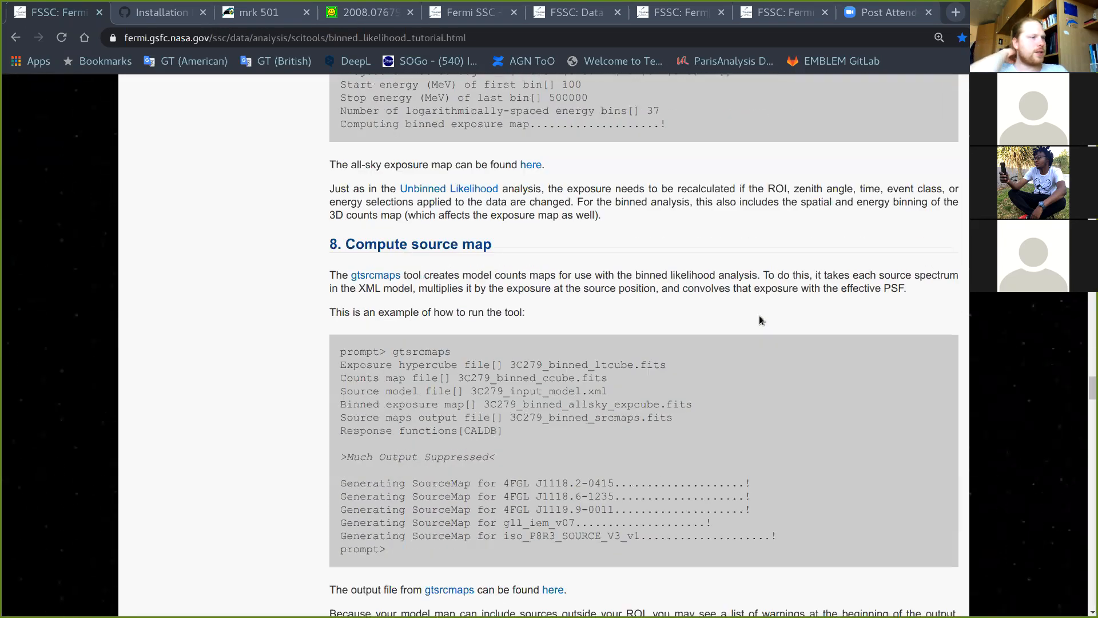
scroll(760, 320, up, 13)
scroll(759, 318, up, 6)
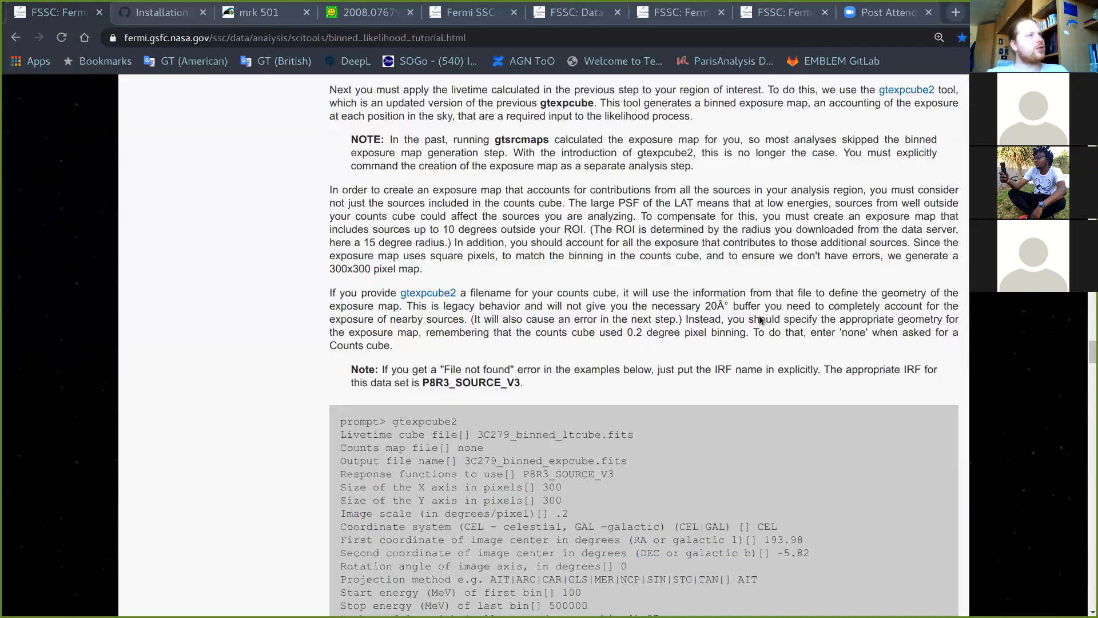
scroll(759, 316, up, 6)
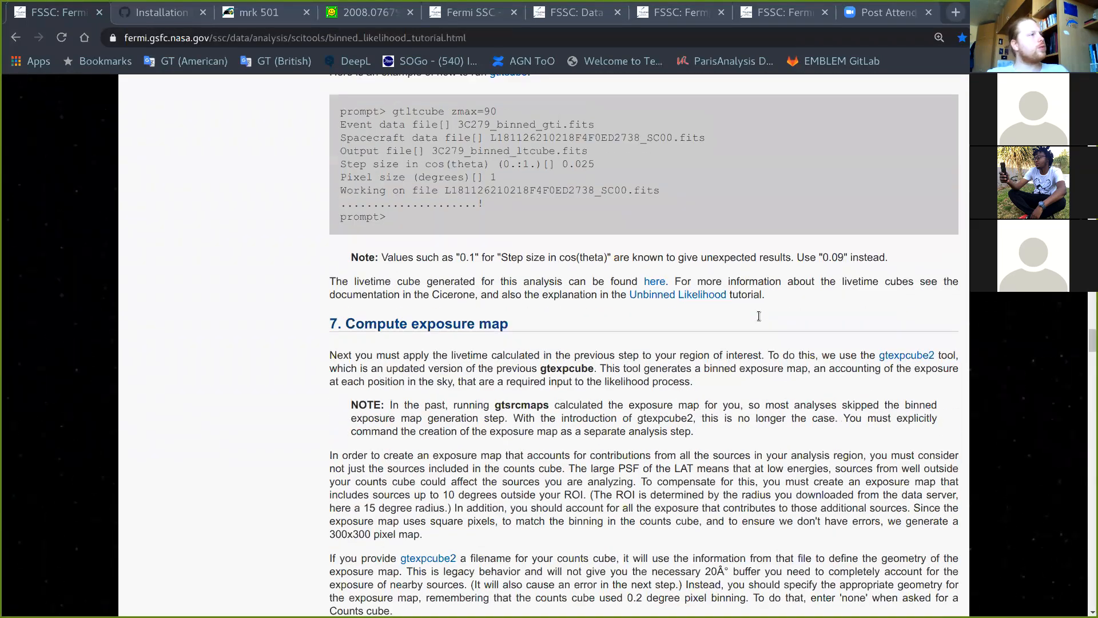
Step: Examine the gtltcube livetime example in section 6 and the gtexpcube2 exposure map instructions in section 7
scroll(759, 317, down, 2)
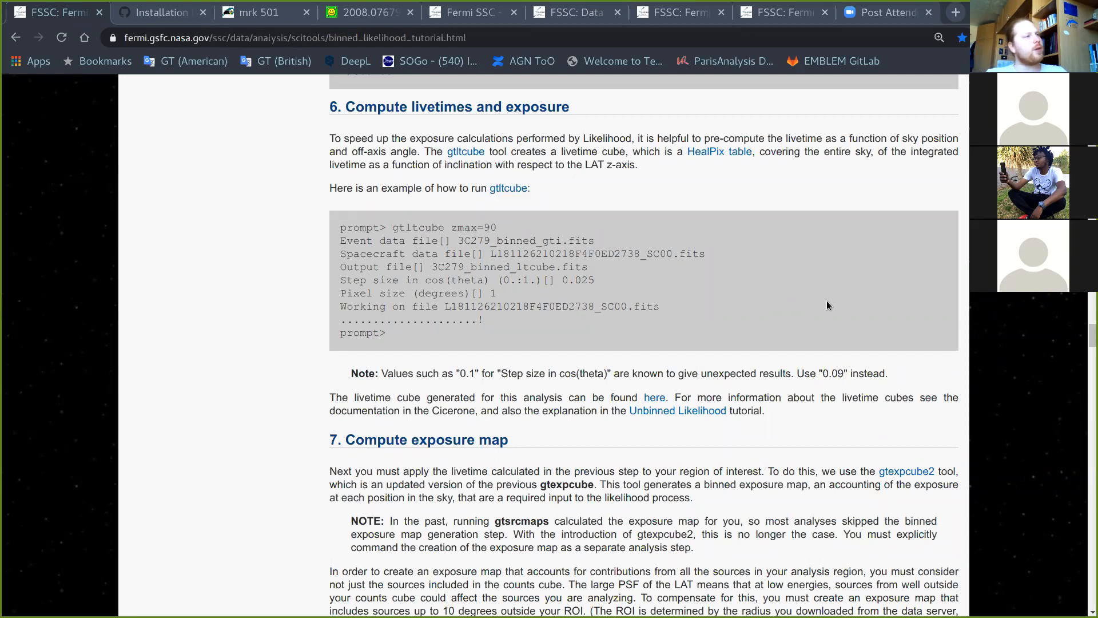
scroll(827, 305, down, 2)
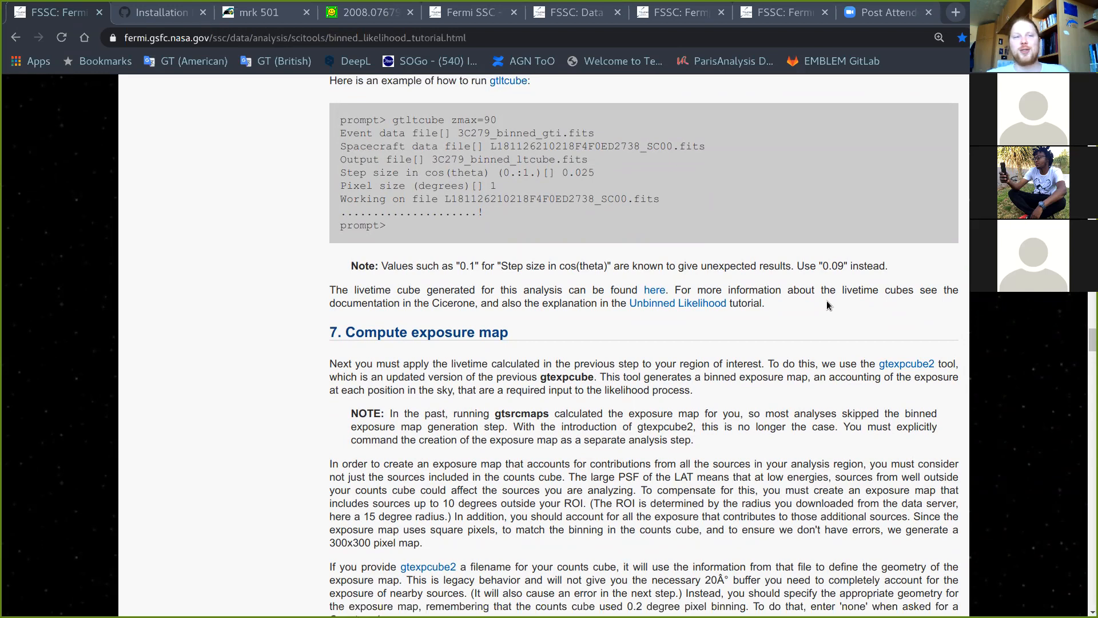
scroll(270, 372, up, 2)
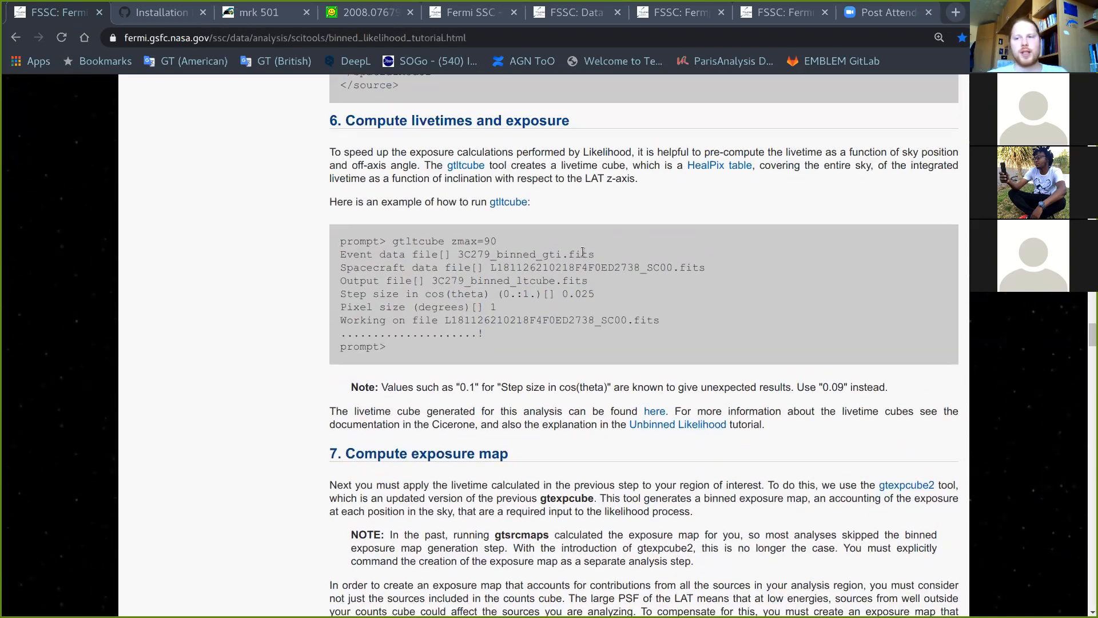
scroll(582, 252, down, 3)
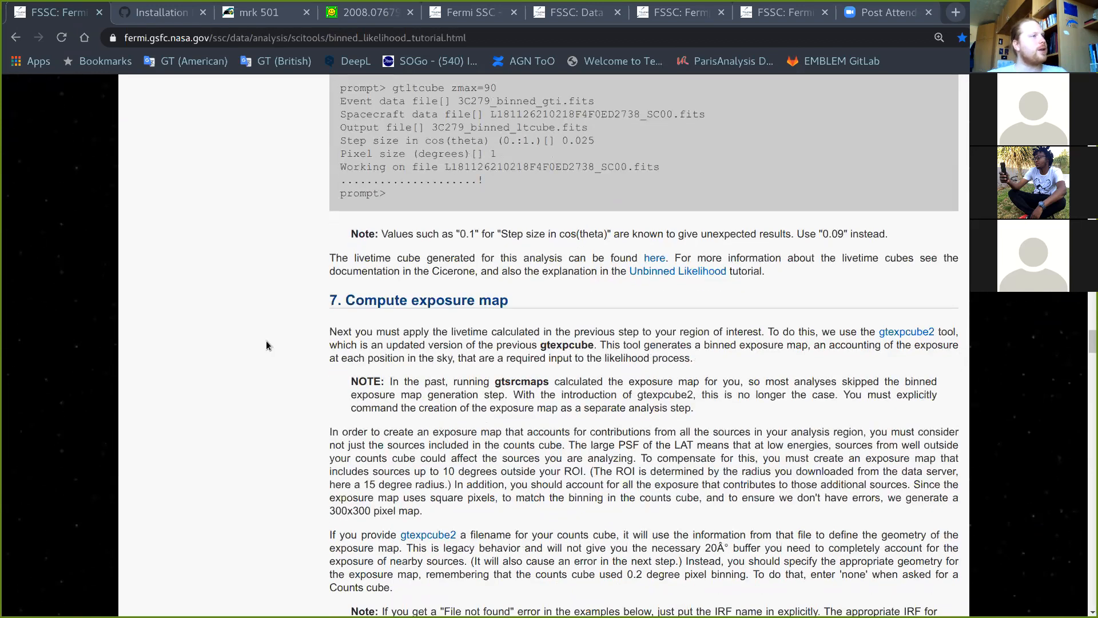
scroll(266, 341, down, 2)
scroll(266, 340, up, 4)
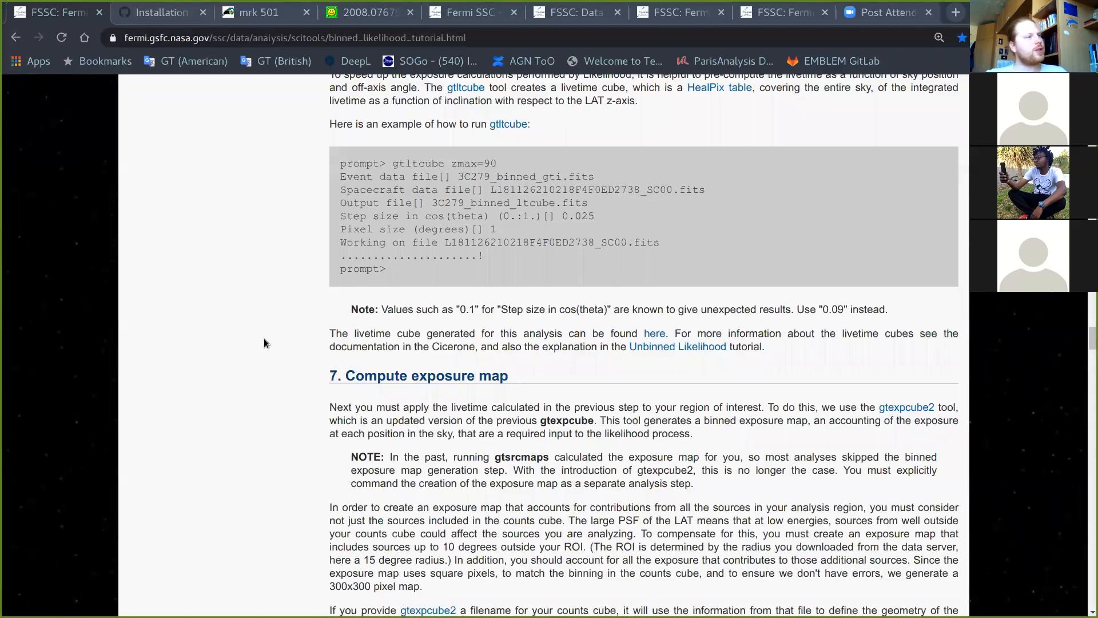
scroll(263, 342, down, 4)
scroll(263, 342, down, 1)
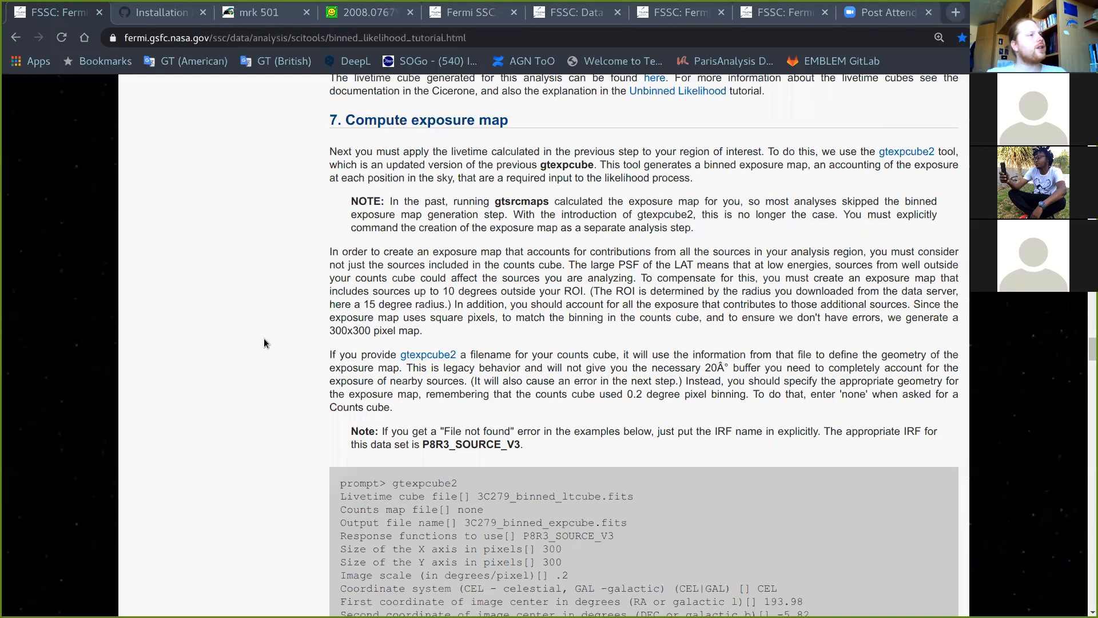
scroll(264, 343, up, 4)
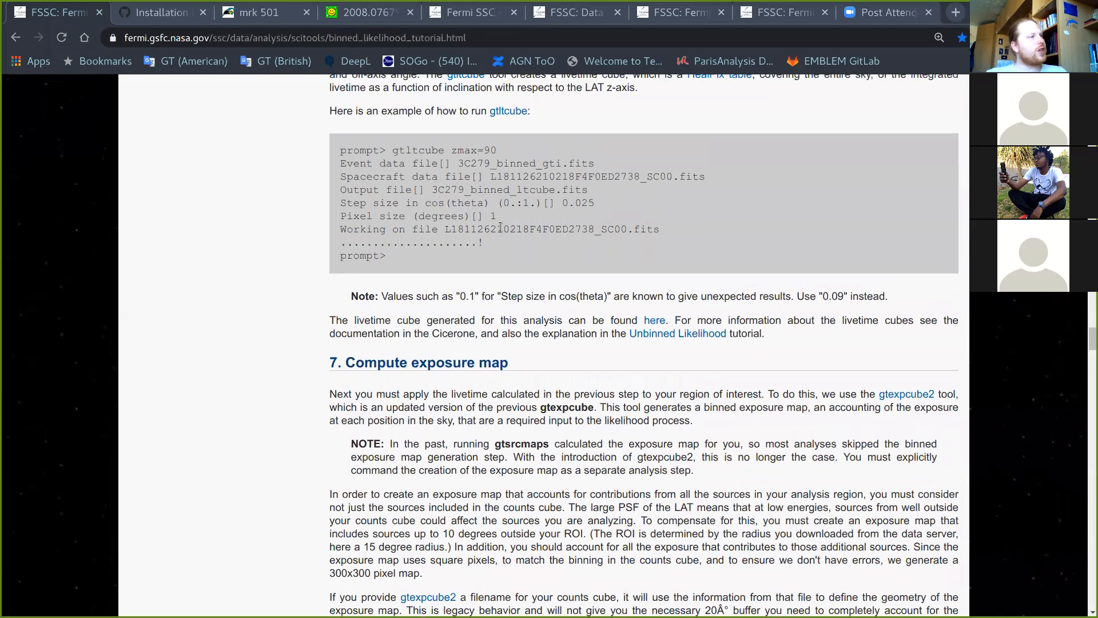
Step: Bring up HE_lectures_Fermi-LAT.pdf and review the livetime computation slide on gtltcube and its required input
scroll(500, 227, up, 2)
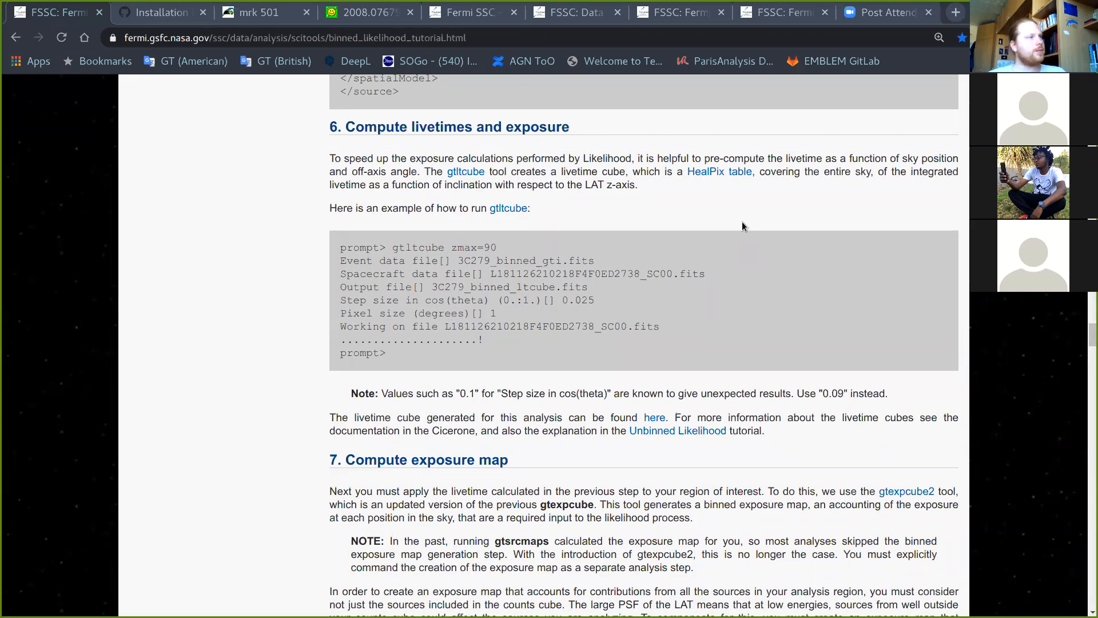
key(super)
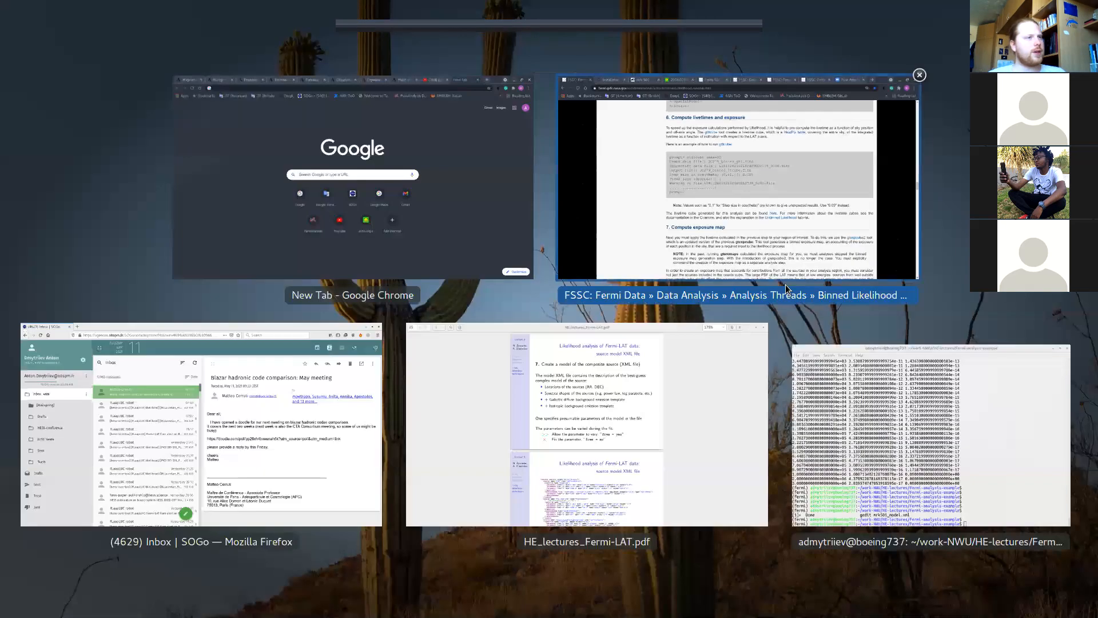
click(697, 436)
scroll(719, 376, down, 10)
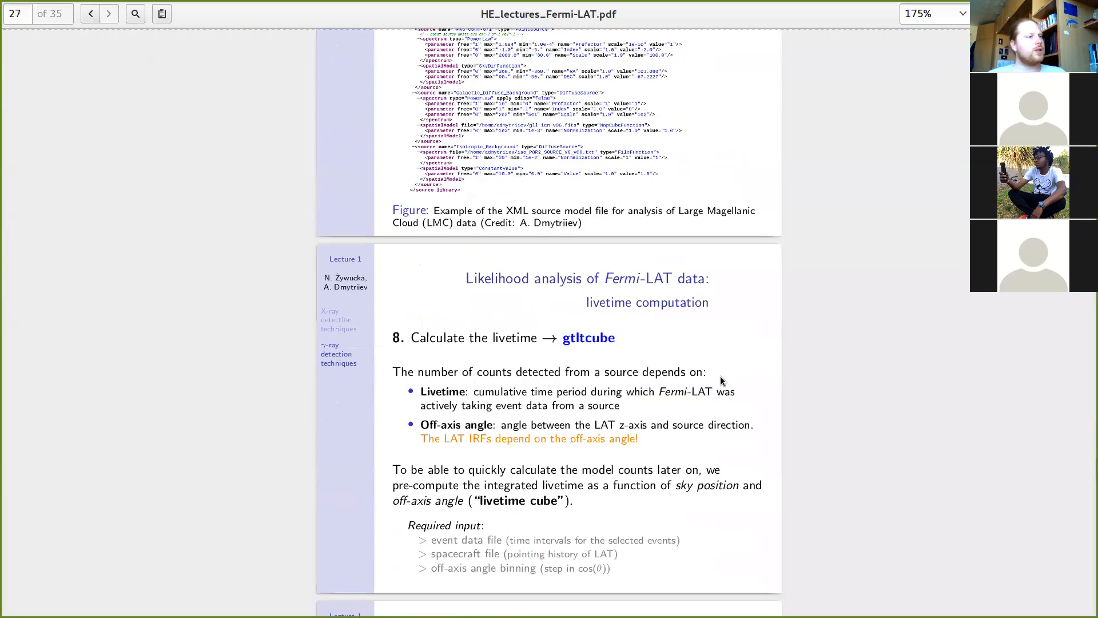
scroll(720, 375, down, 2)
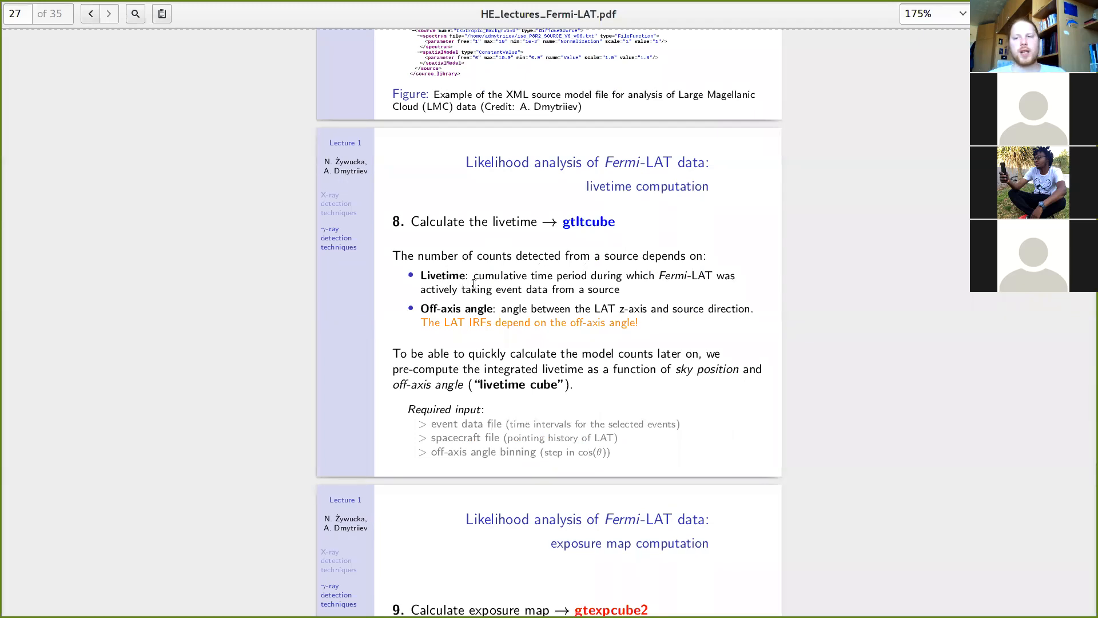
scroll(569, 324, down, 1)
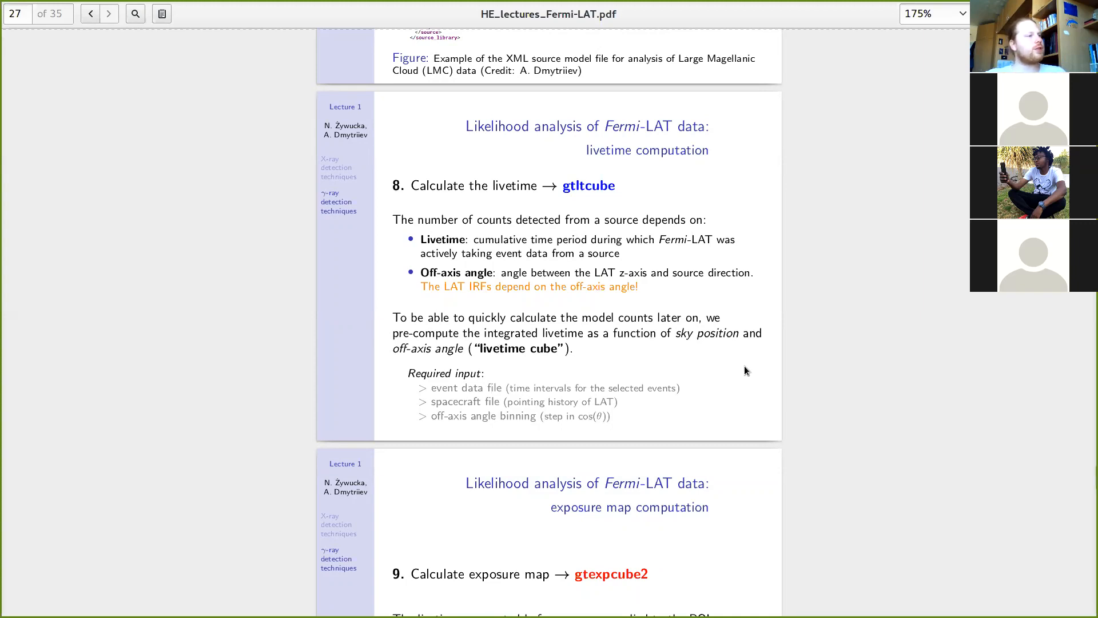
scroll(744, 371, down, 1)
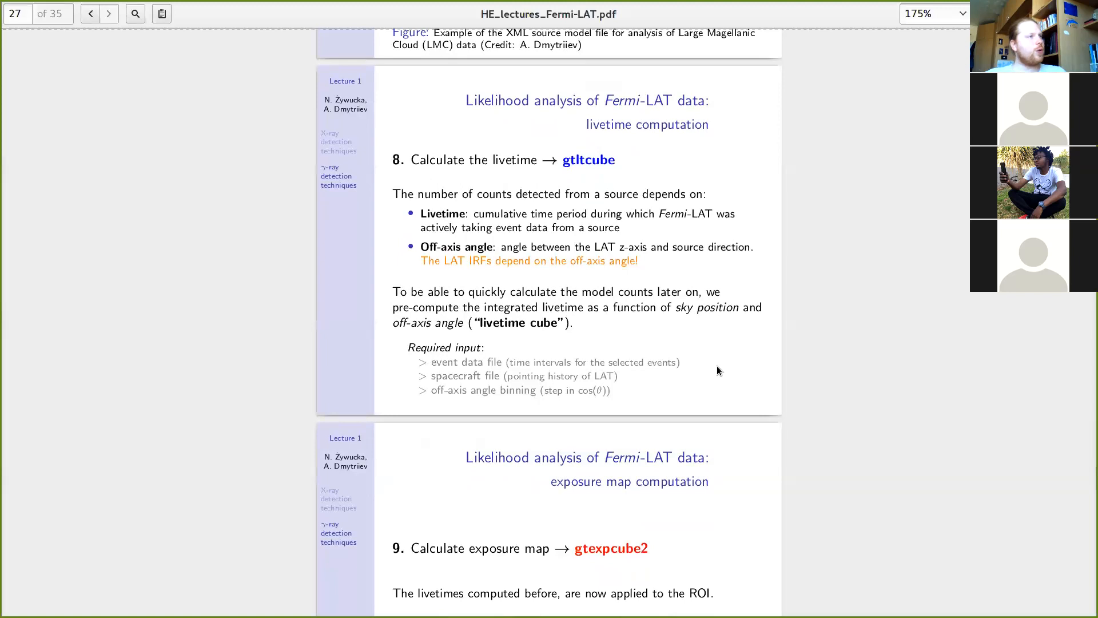
Step: Return to the binned likelihood tutorial and highlight the example command gtltcube zmax=90 in section 6
key(alt+Tab)
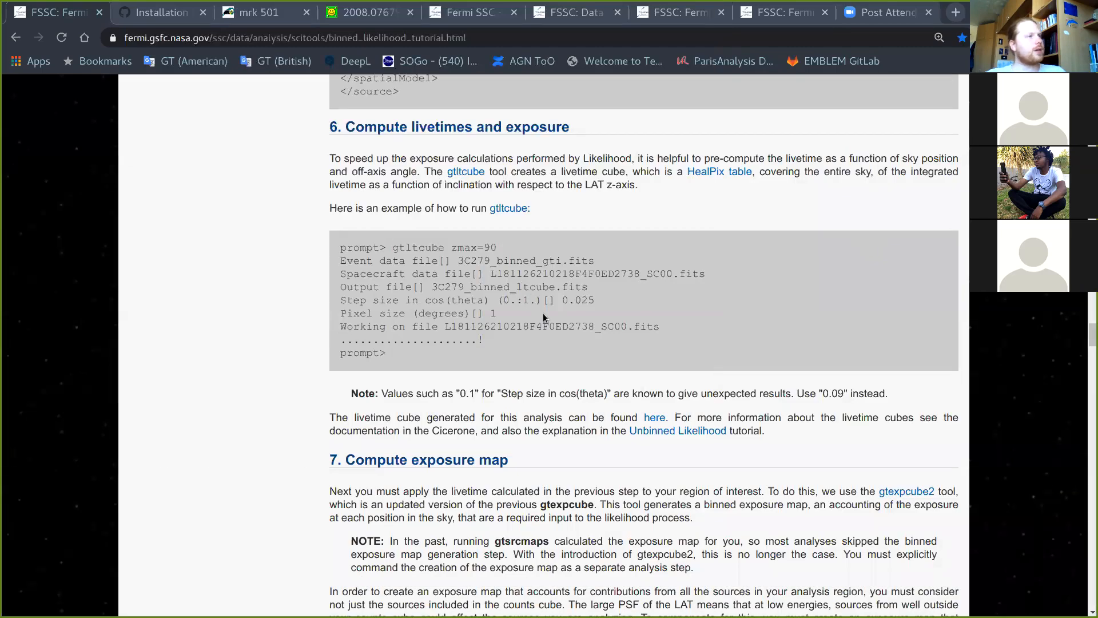
drag(392, 248, 498, 248)
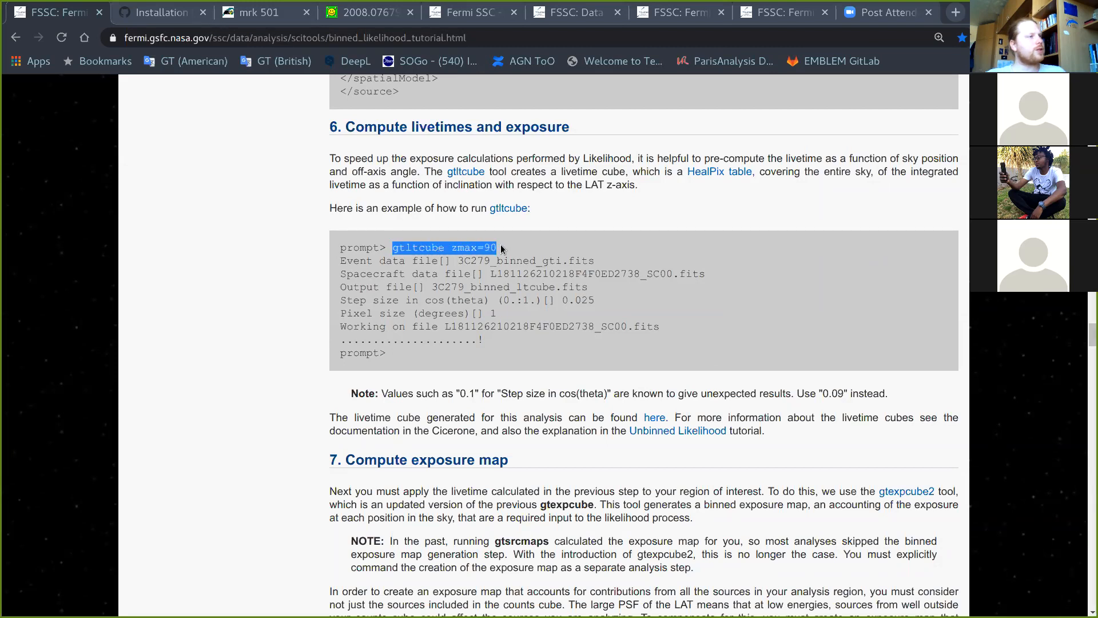
click(823, 289)
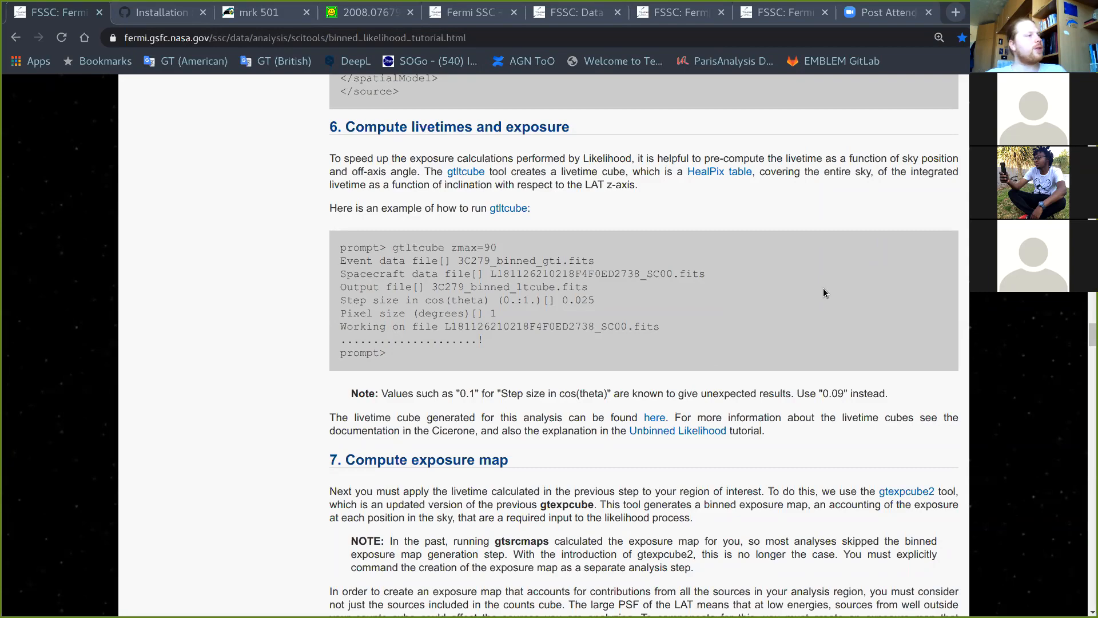
Step: Switch to the terminal, place its window over the tutorial page, and run gtltcube with zmax=90
key(super)
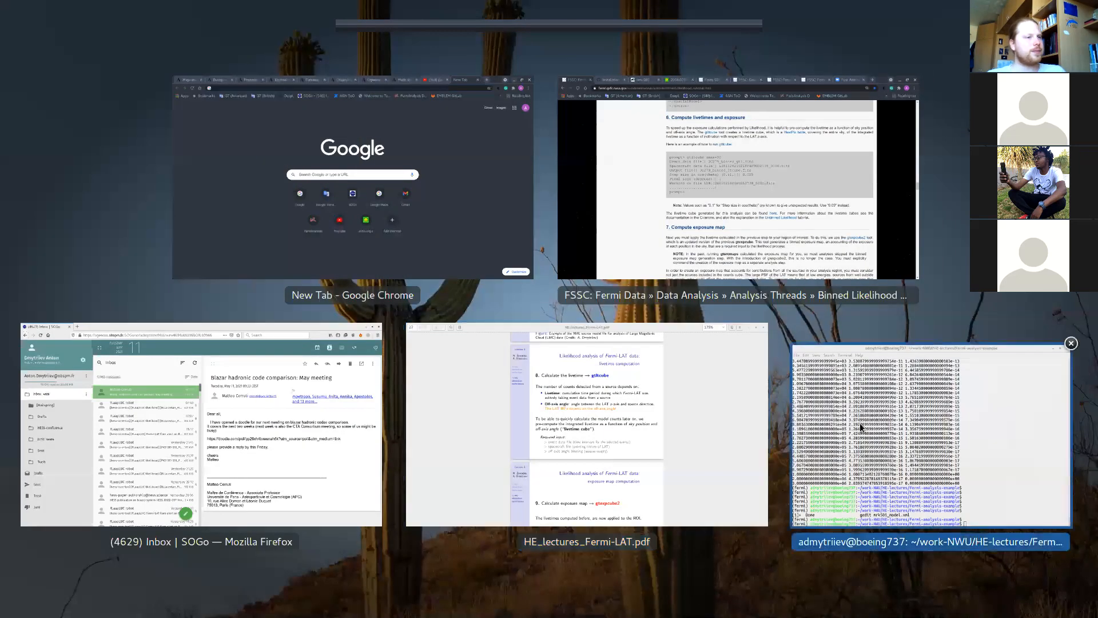
click(859, 423)
drag(740, 373, 736, 81)
key(Return)
text(gtl)
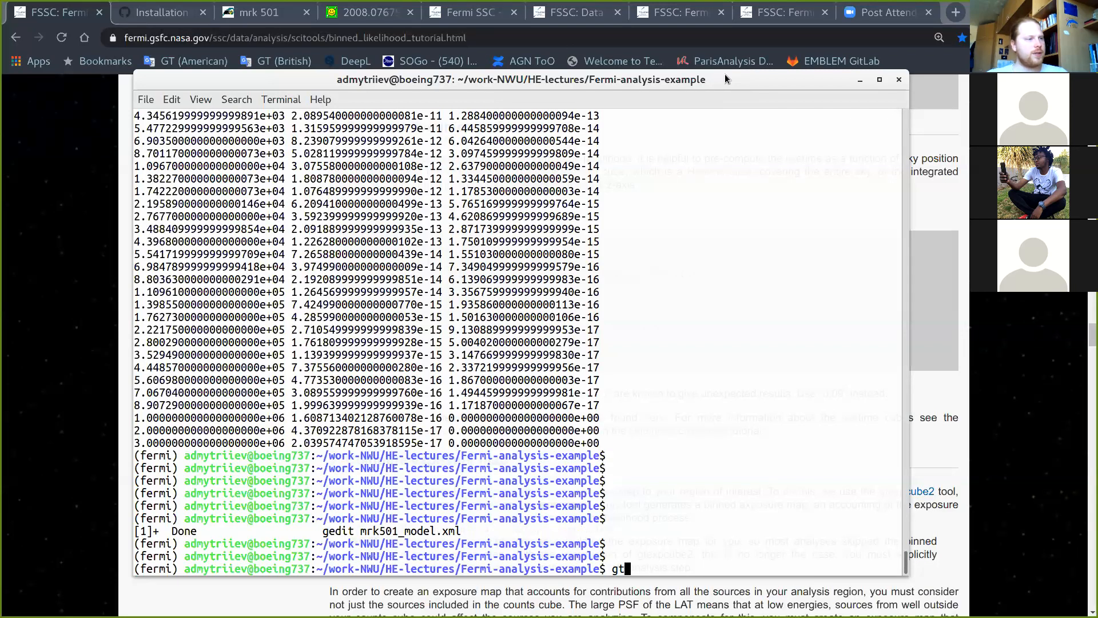
text(tcube)
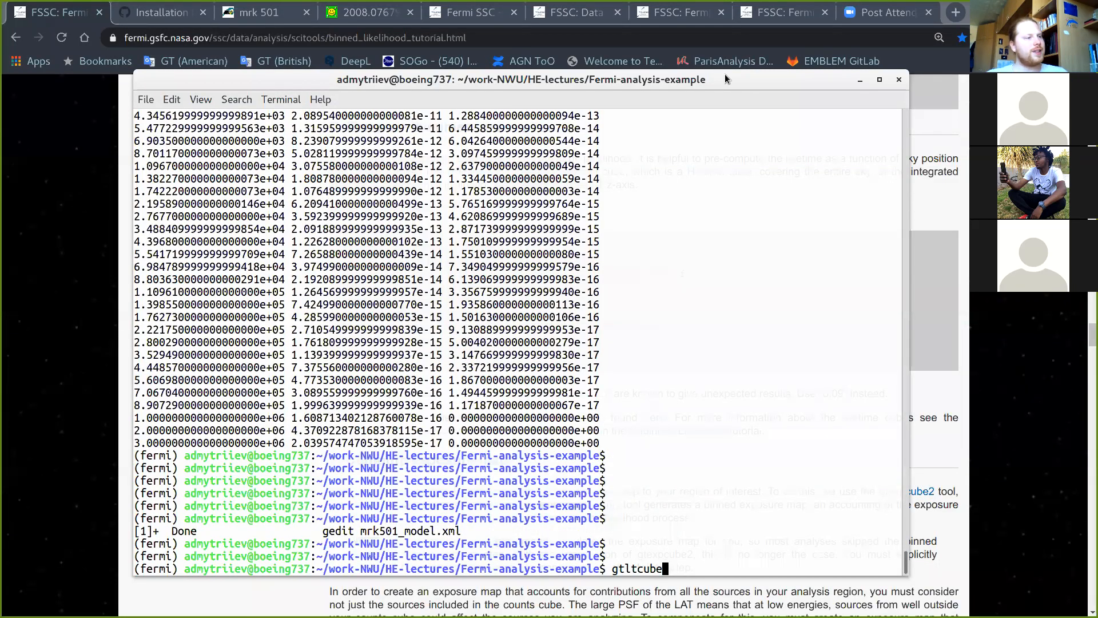
text( zmax=90)
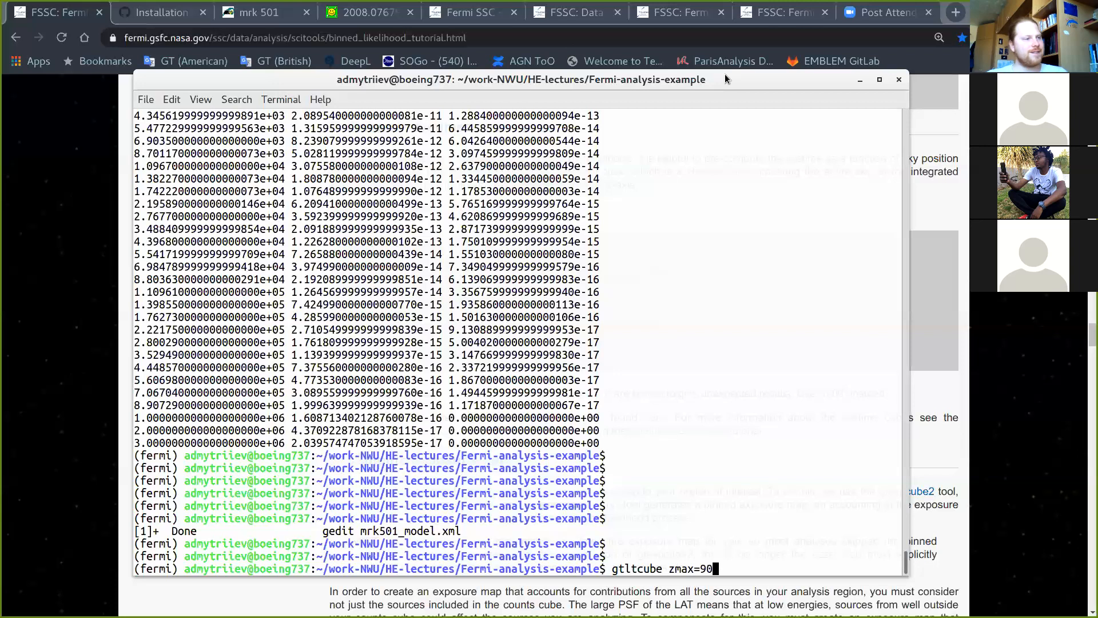
key(Return)
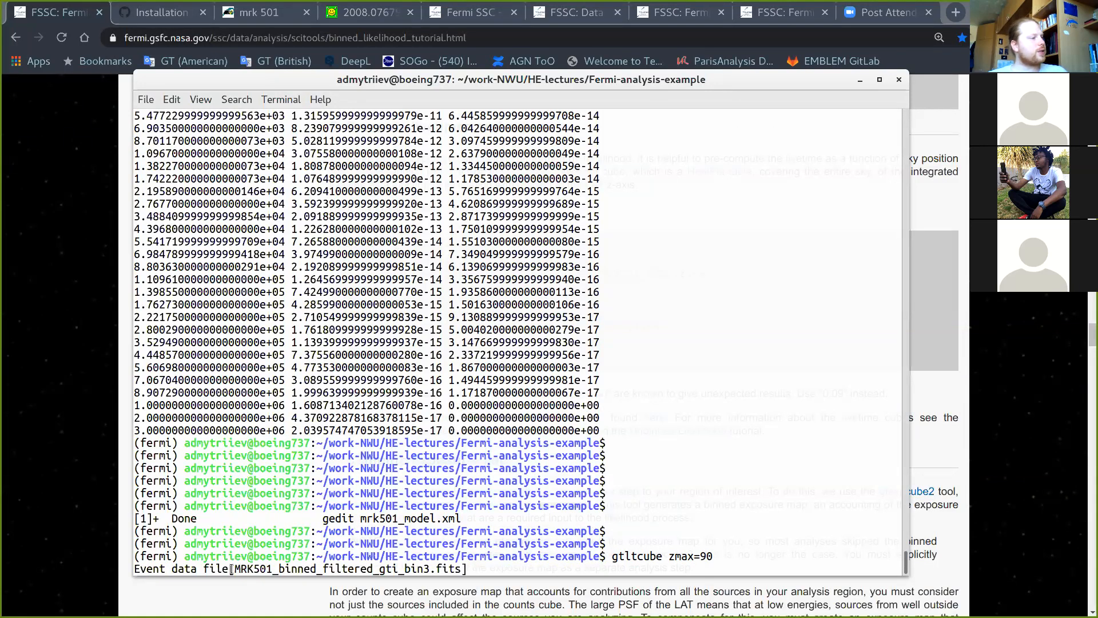
Step: Give MRK501_binned_filtered_gti_bin1.fits as the event data file and accept the default spacecraft data file
drag(235, 569, 461, 569)
middle_click(461, 569)
key(Left)
key(Left)
key(Left)
key(Left)
key(Left)
key(BackSpace)
text(1)
key(Right)
key(End)
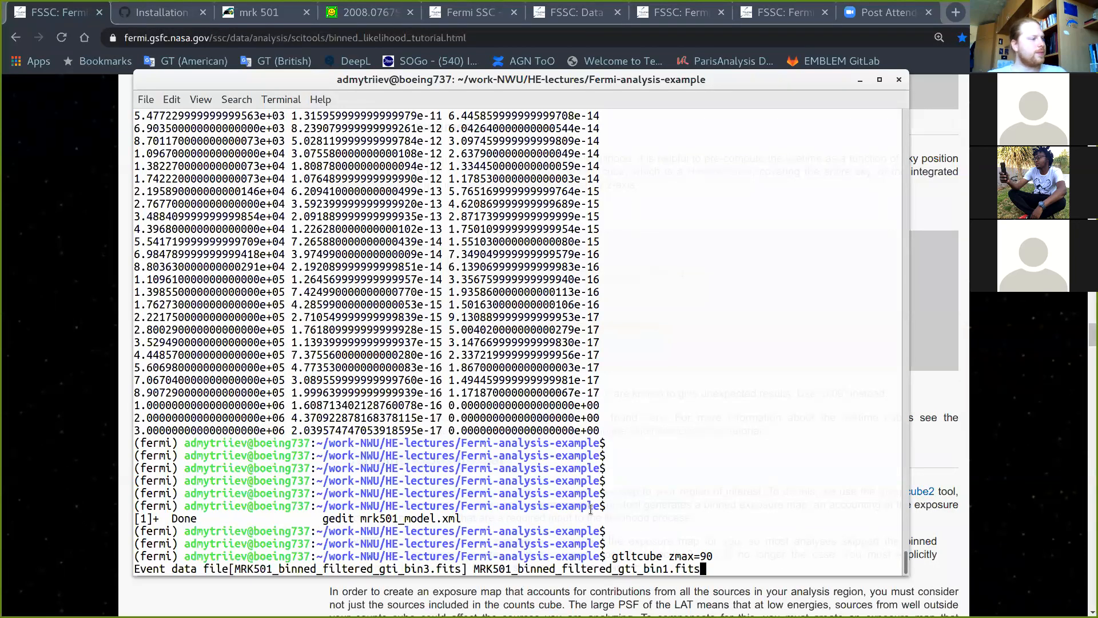
key(Return)
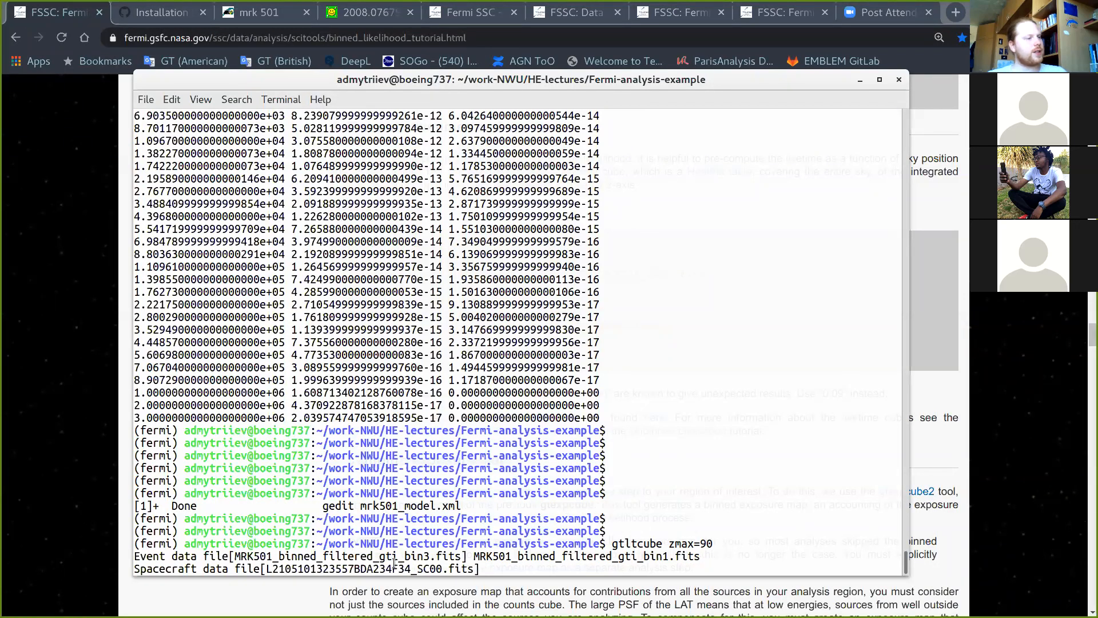
key(Return)
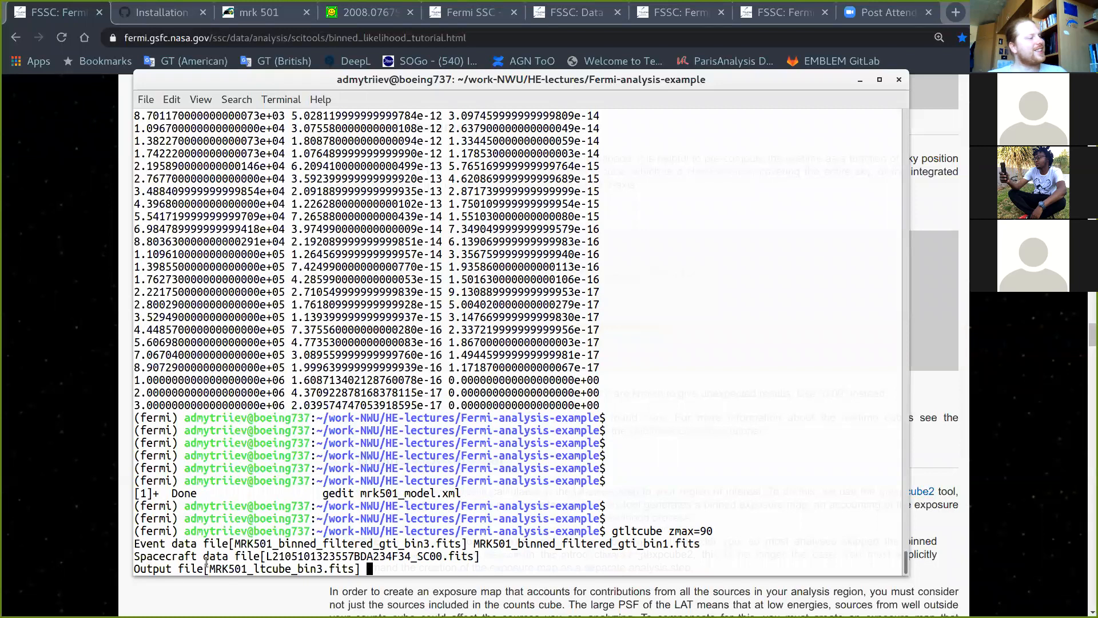
Step: Name the livetime cube output file MRK501v2_ltcube_bin1.fits, adapting the suggested default file name
drag(210, 566, 353, 567)
key(super+c)
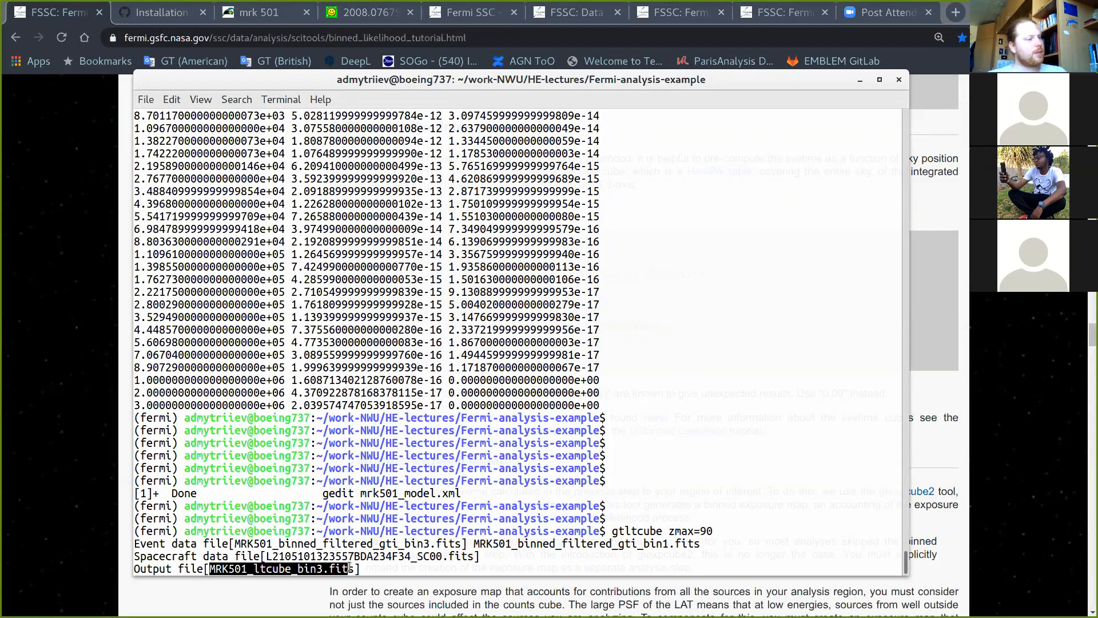
click(371, 567)
middle_click(372, 567)
key(Left)
key(Left)
key(Left)
key(Left)
key(Left)
key(BackSpace)
text(1)
key(Left)
key(Left)
key(Left)
key(Left)
key(Left)
key(Left)
key(Left)
key(Left)
key(Left)
key(Left)
key(Left)
key(Left)
text(v2)
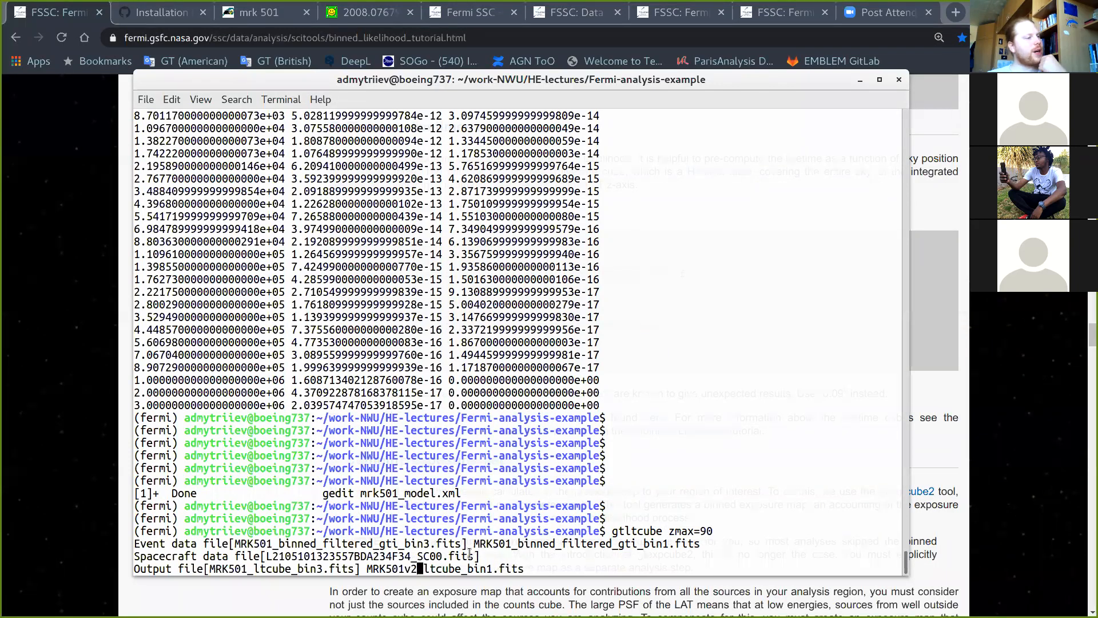
key(Right)
key(Right)
key(Right)
key(Right)
key(Right)
key(Right)
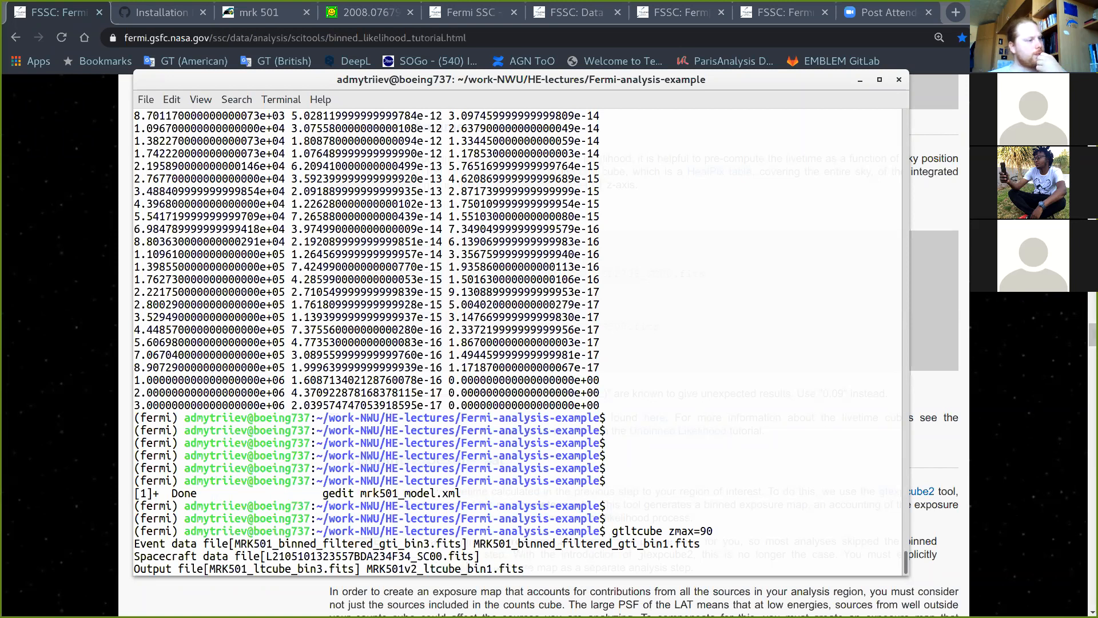
key(Right)
key(Right)
key(Right)
key(Right)
key(Right)
key(Right)
key(Right)
key(Right)
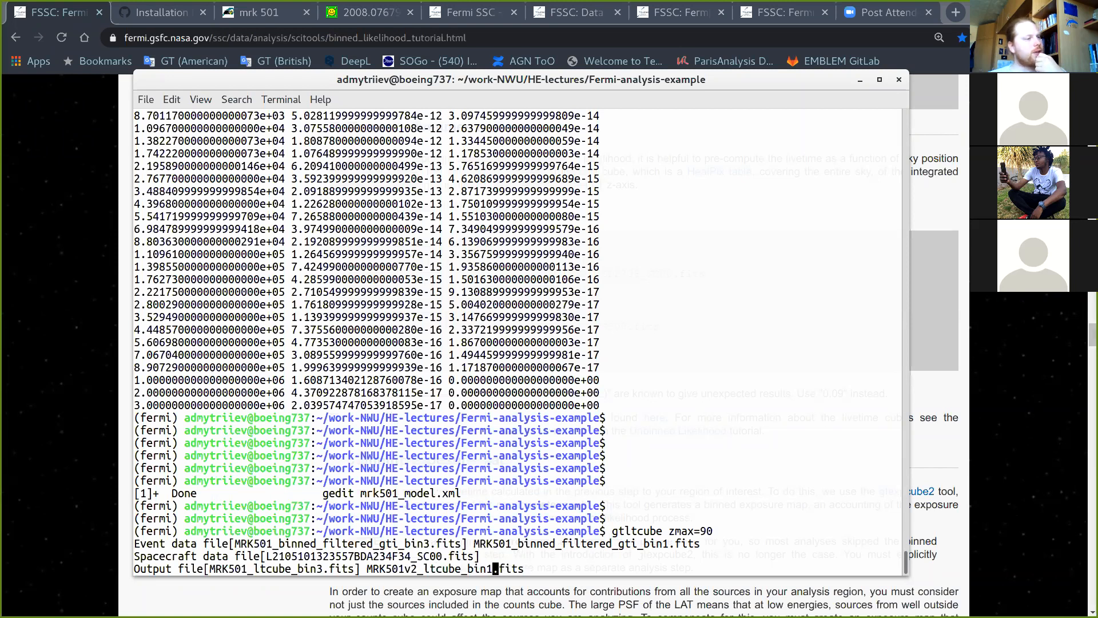
key(Right)
key(Right)
key(Return)
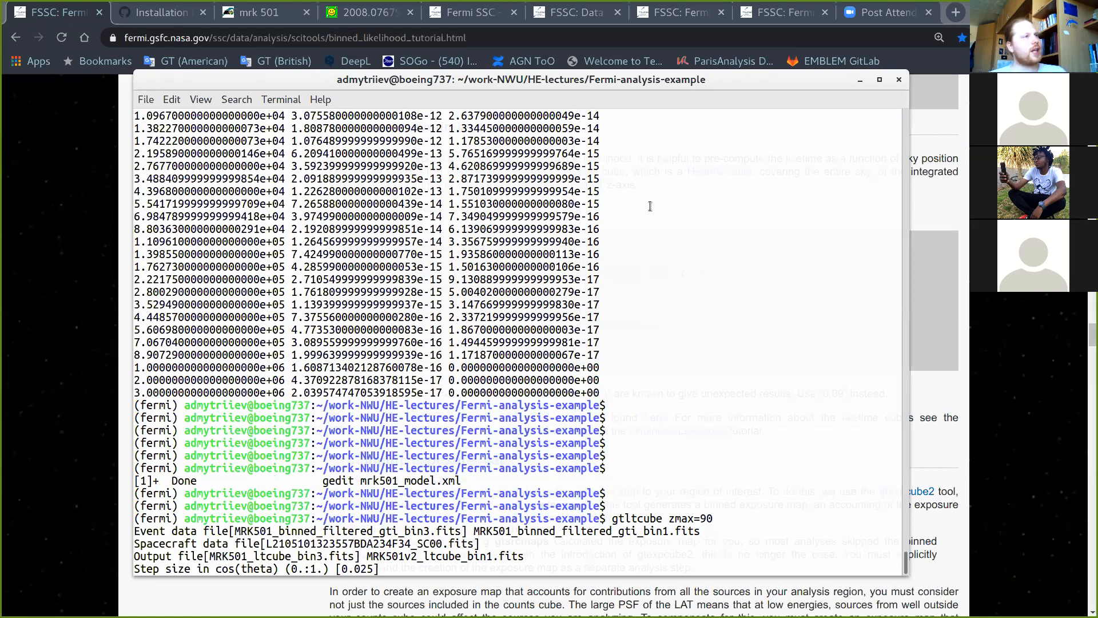
Step: Check the tutorial's example values, then set the cos(theta) step size to 0.025 and the pixel size to 1.0 to start the livetime computation
drag(720, 77, 182, 96)
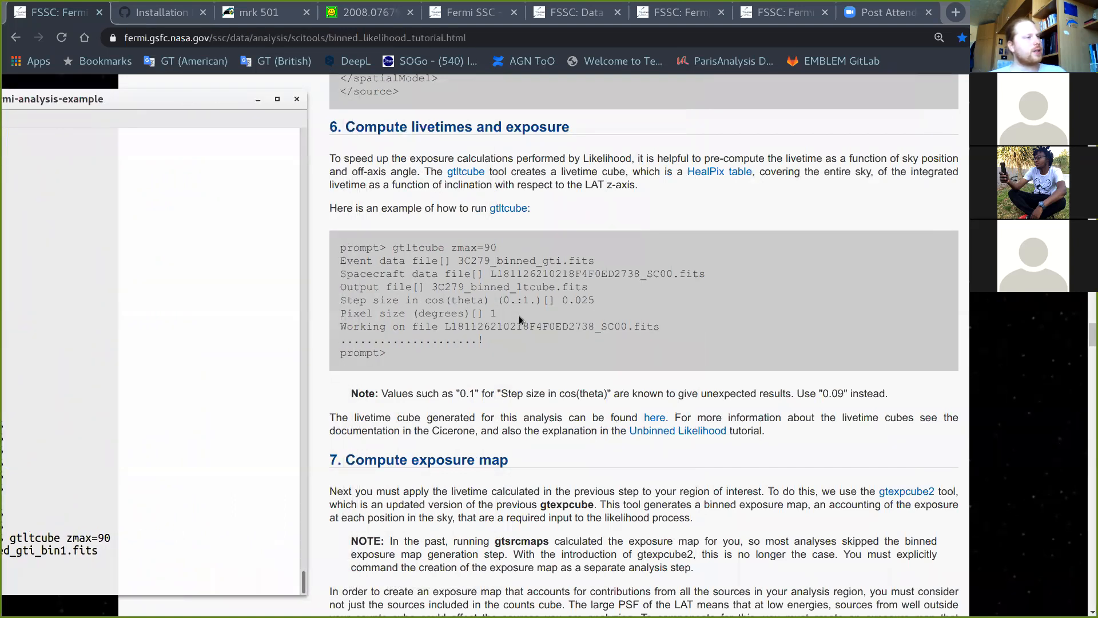
drag(242, 100, 872, 95)
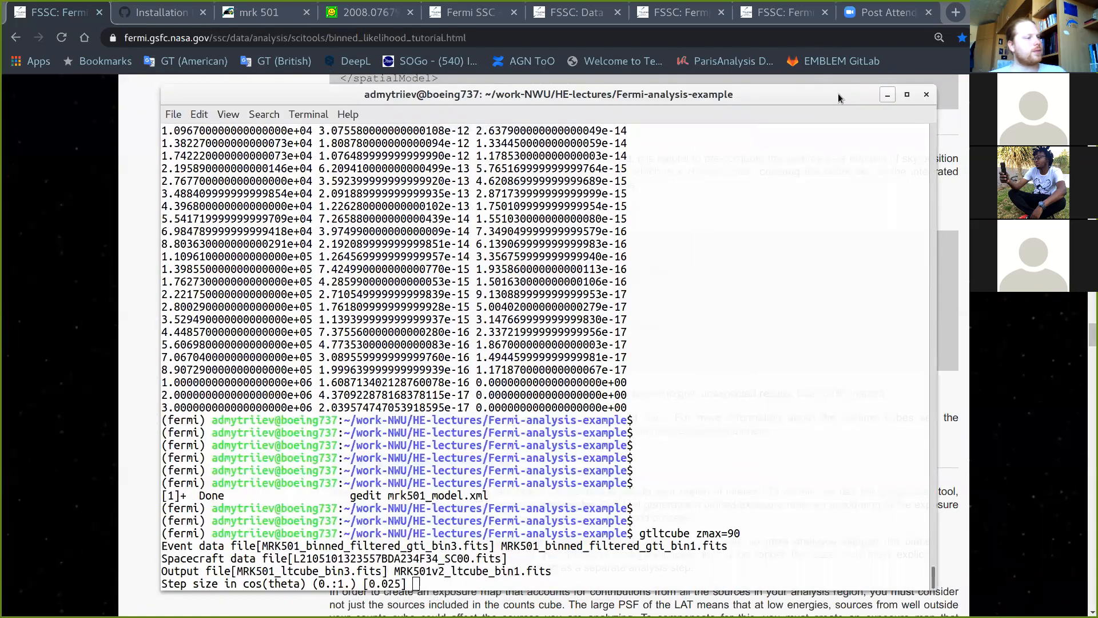
text(0.025)
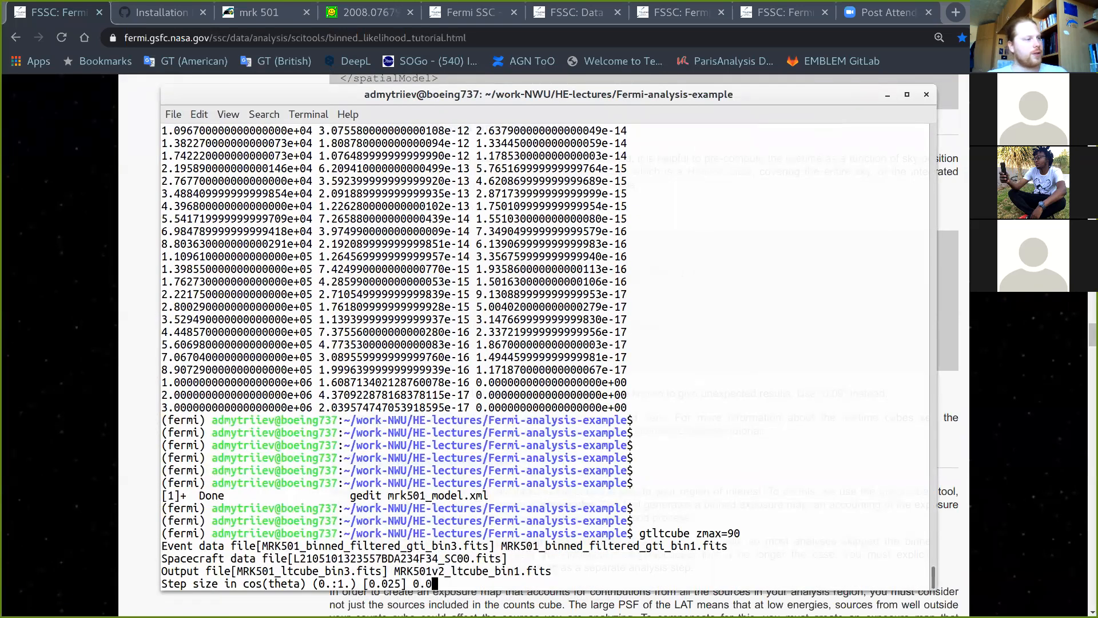
key(Return)
text(1.0)
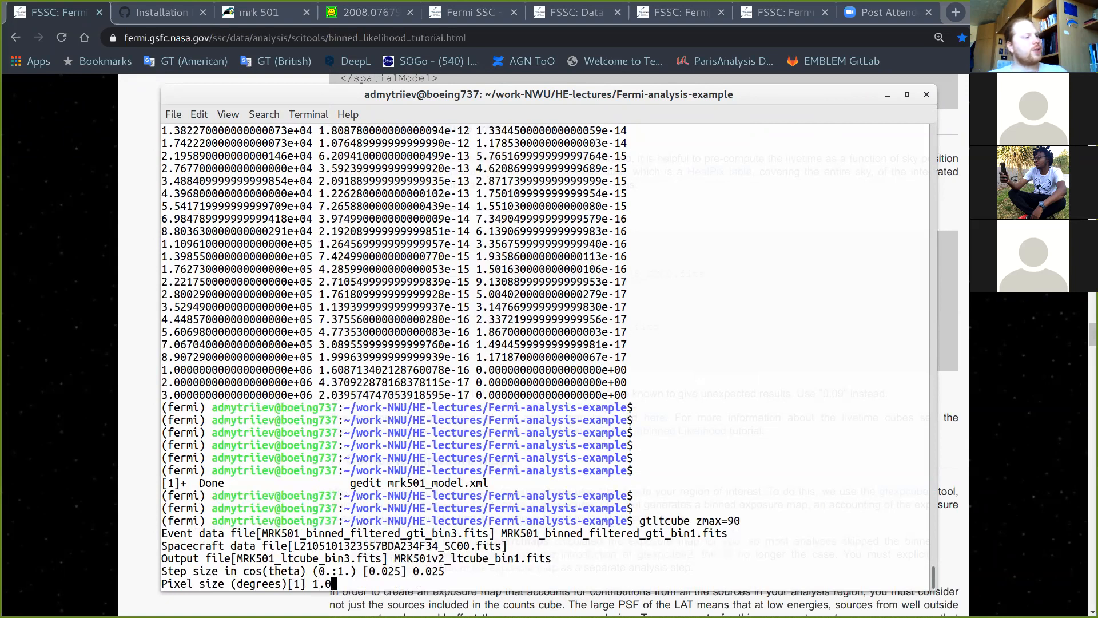
key(Return)
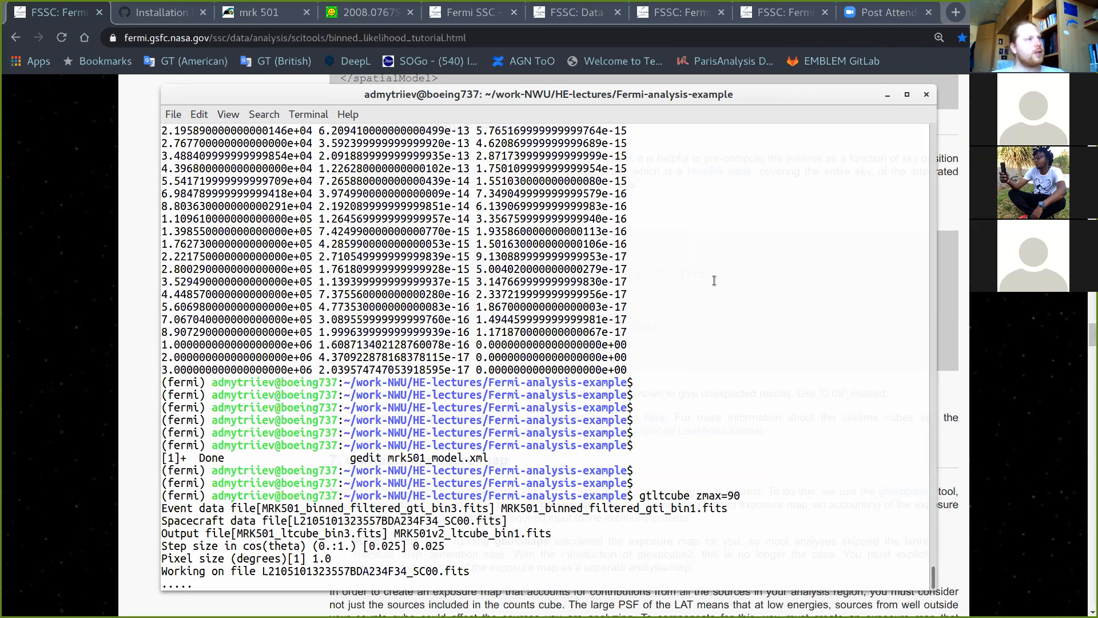
Step: Review the lecture slides on livetime, exposure map and source map computation while gtltcube runs, then return to the terminal
drag(782, 94, 811, 101)
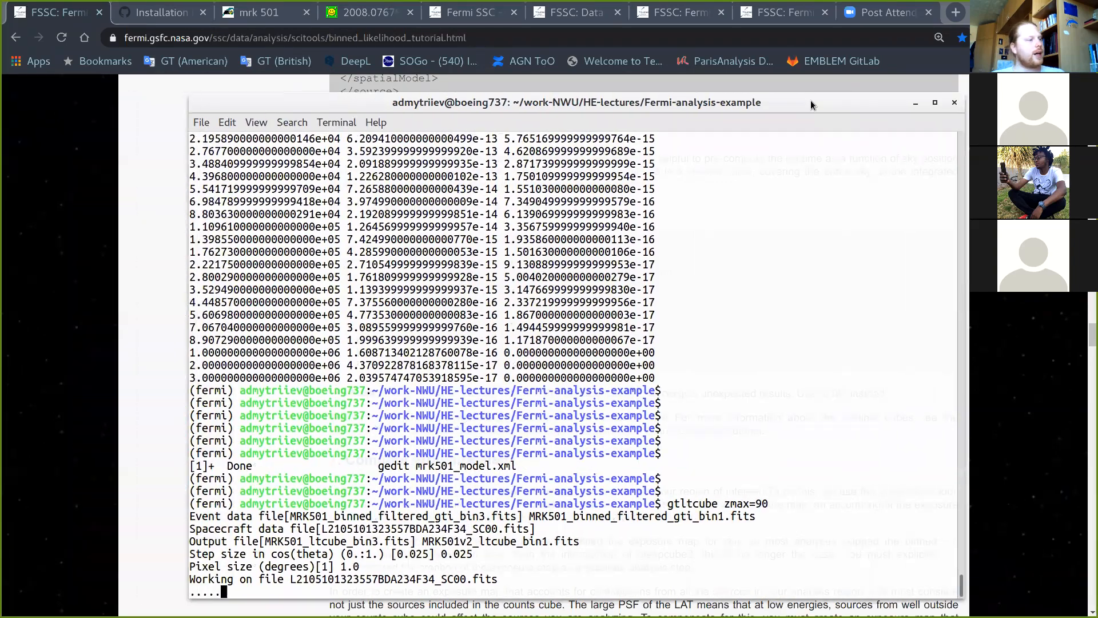
key(super)
click(719, 445)
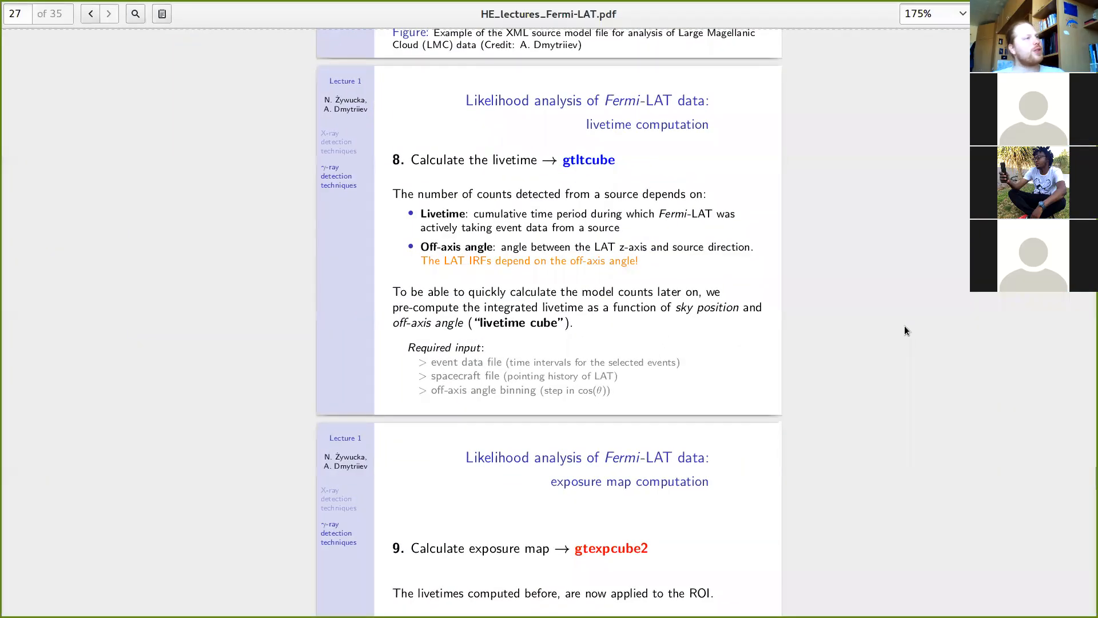
scroll(921, 325, down, 5)
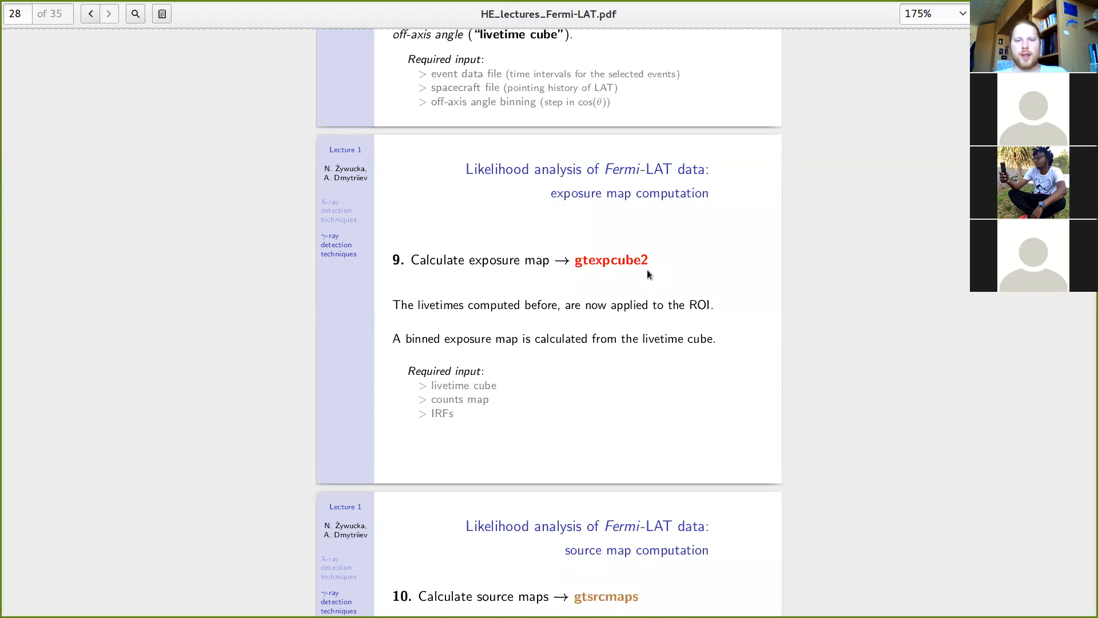
scroll(749, 287, down, 5)
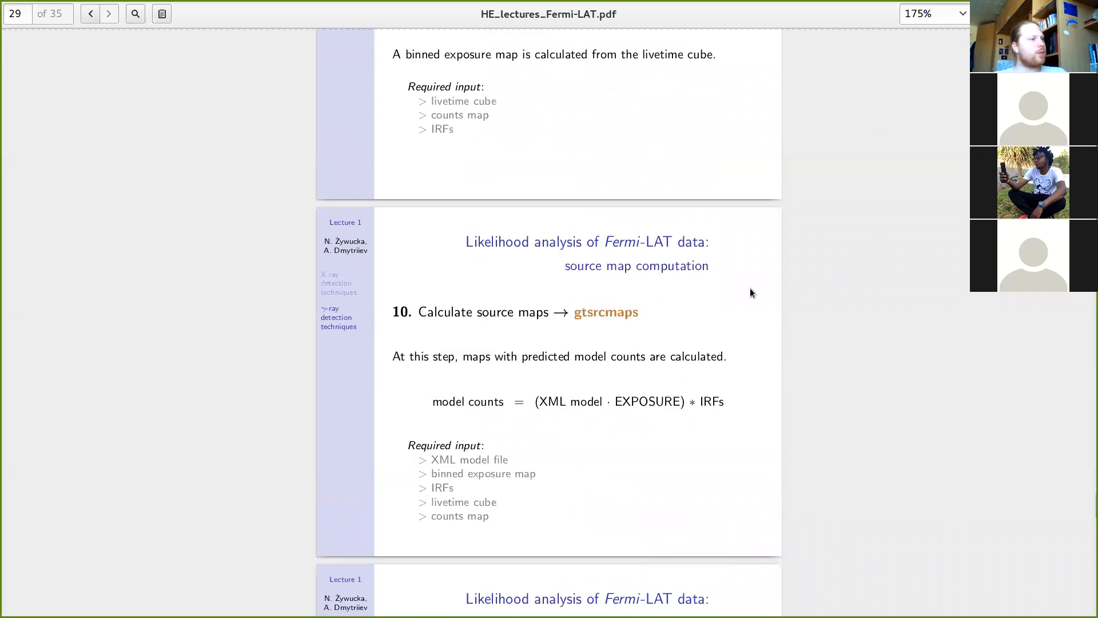
scroll(748, 339, up, 5)
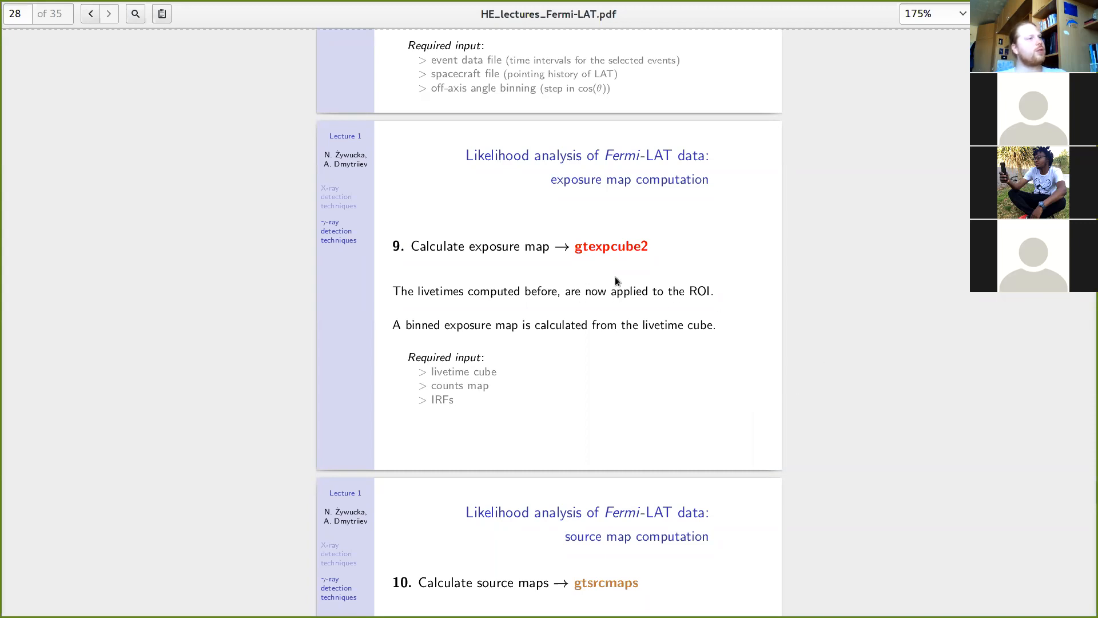
scroll(843, 358, up, 5)
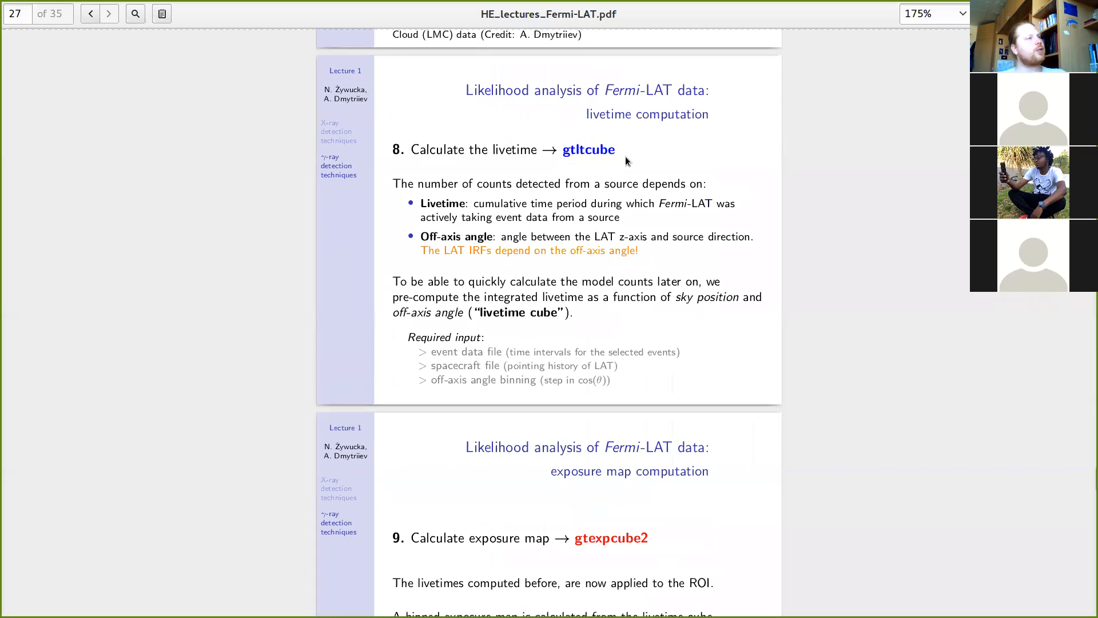
scroll(905, 362, down, 4)
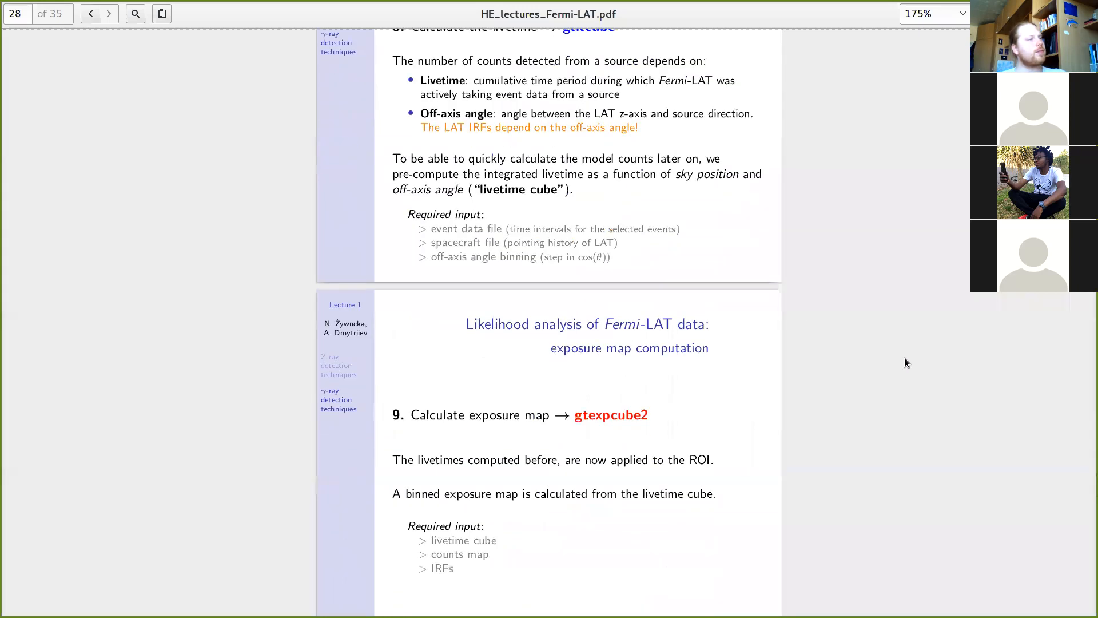
click(1042, 13)
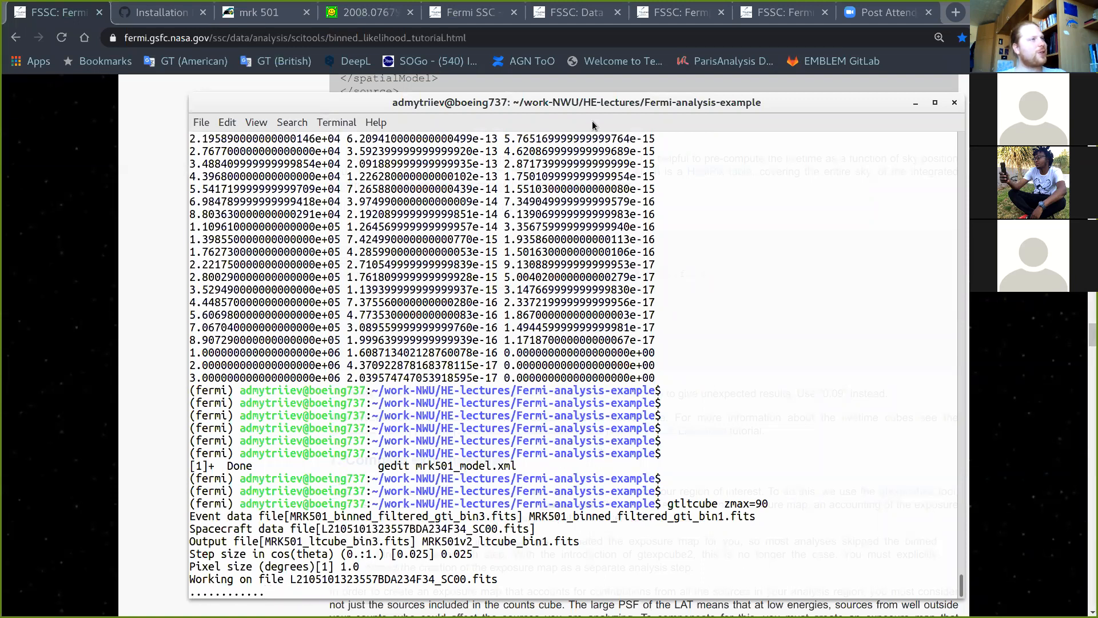
Step: Move the terminal aside, skim the tutorial's exposure map, source map and gtlike sections, and bring the terminal back to check the gtltcube progress
drag(608, 101, 619, 71)
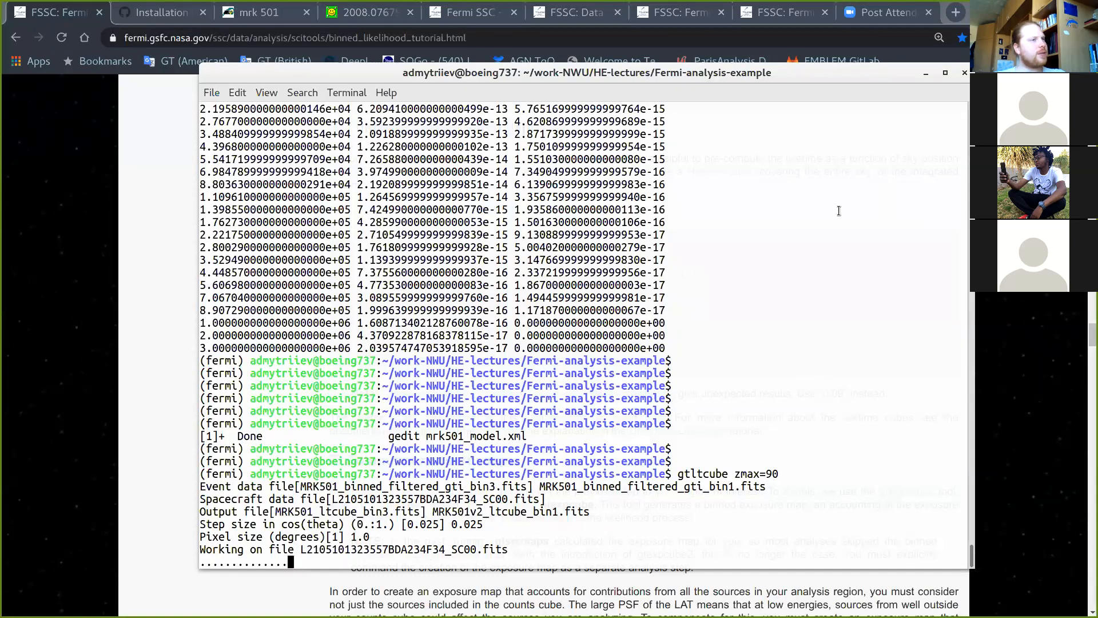
drag(816, 68, 459, 490)
scroll(781, 294, down, 6)
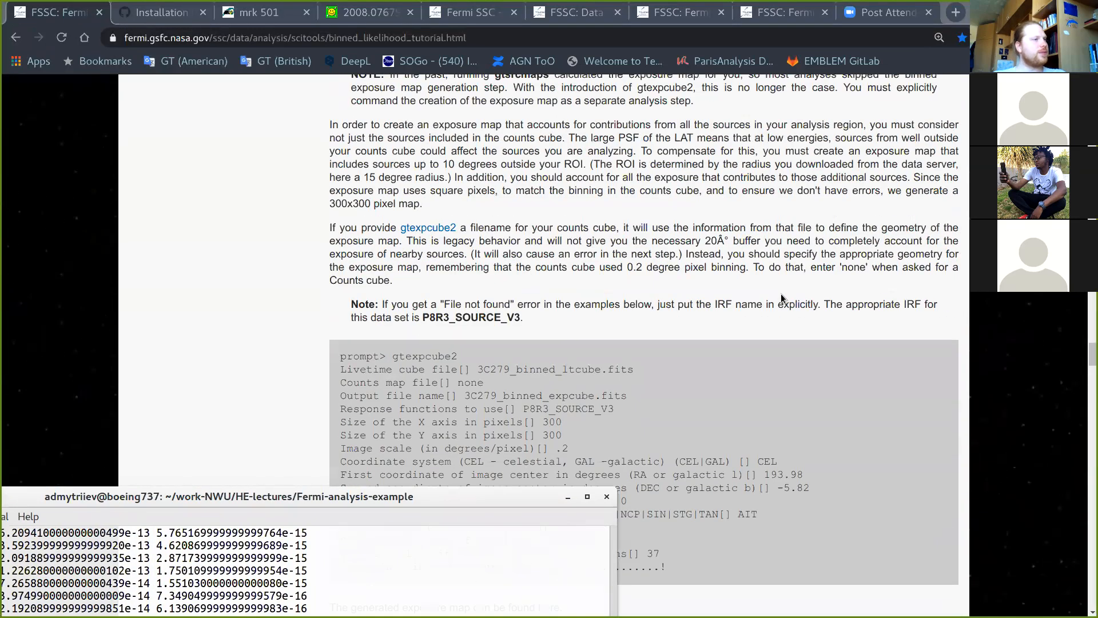
scroll(780, 293, down, 9)
scroll(781, 297, down, 10)
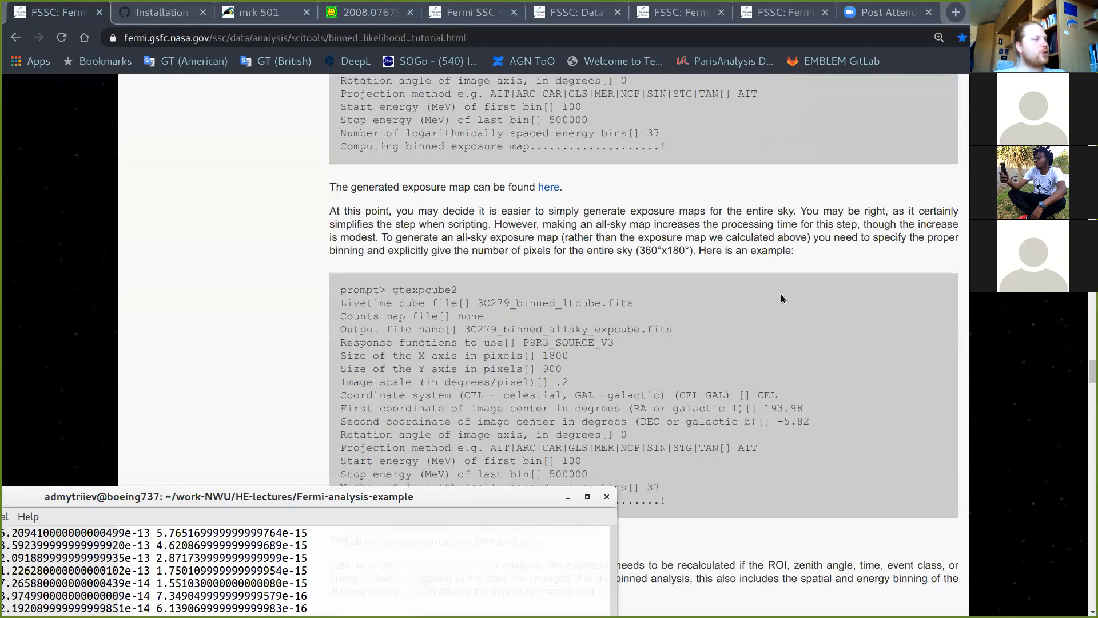
scroll(781, 293, down, 13)
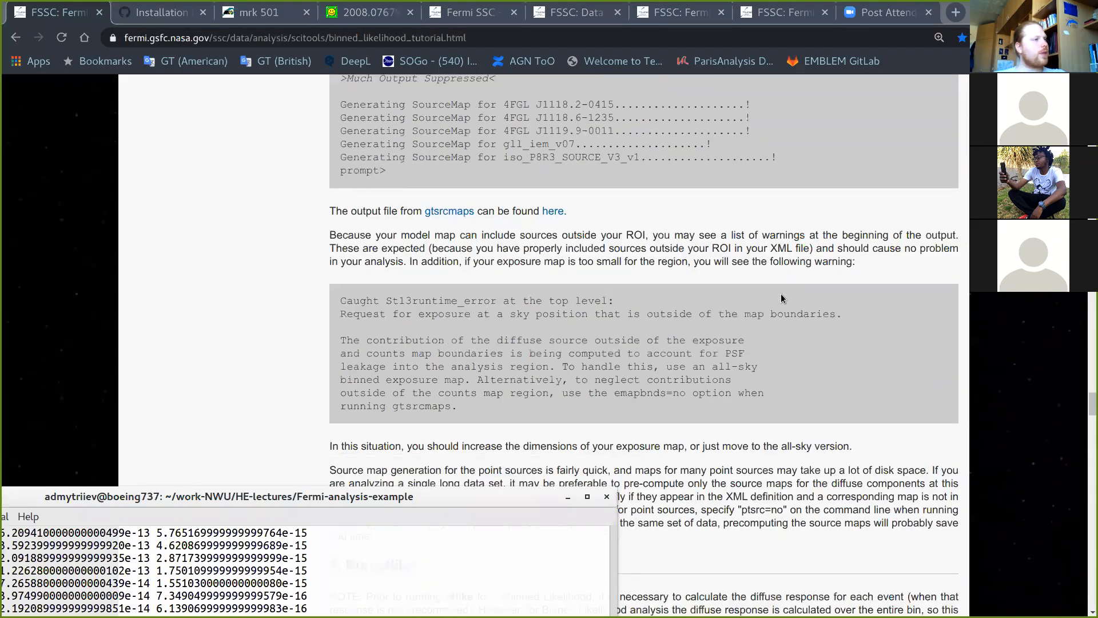
scroll(780, 293, down, 1)
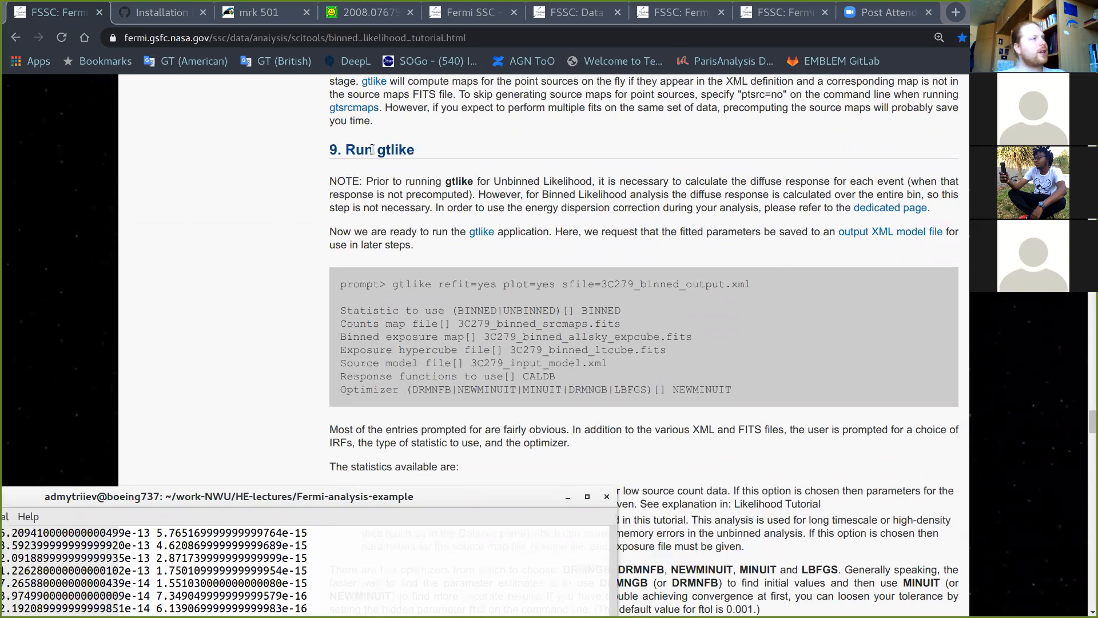
scroll(763, 267, up, 15)
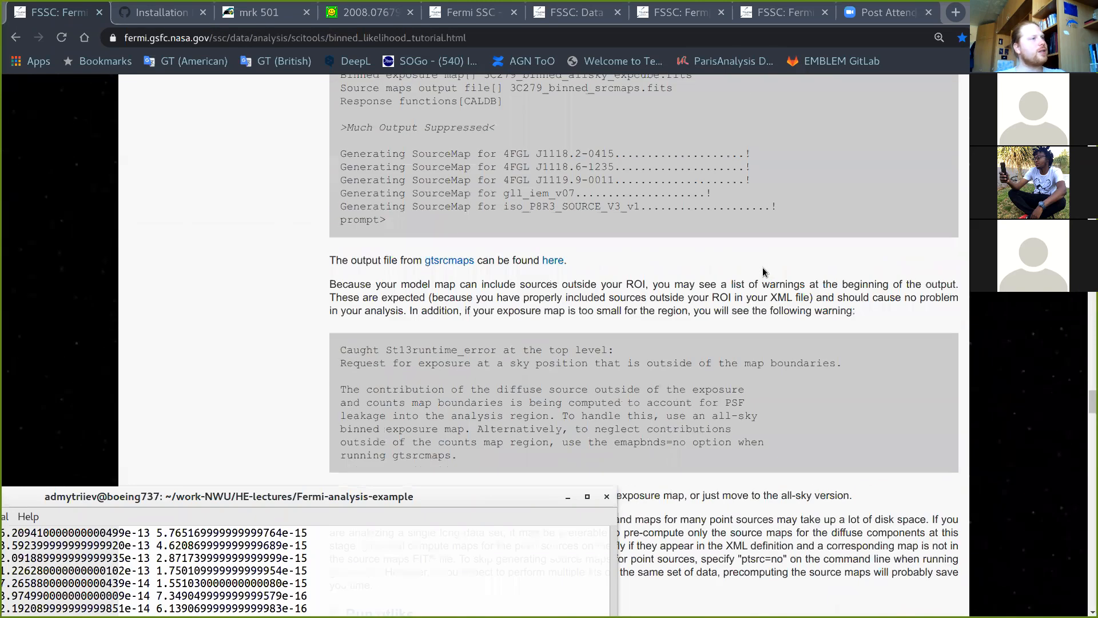
scroll(762, 269, up, 10)
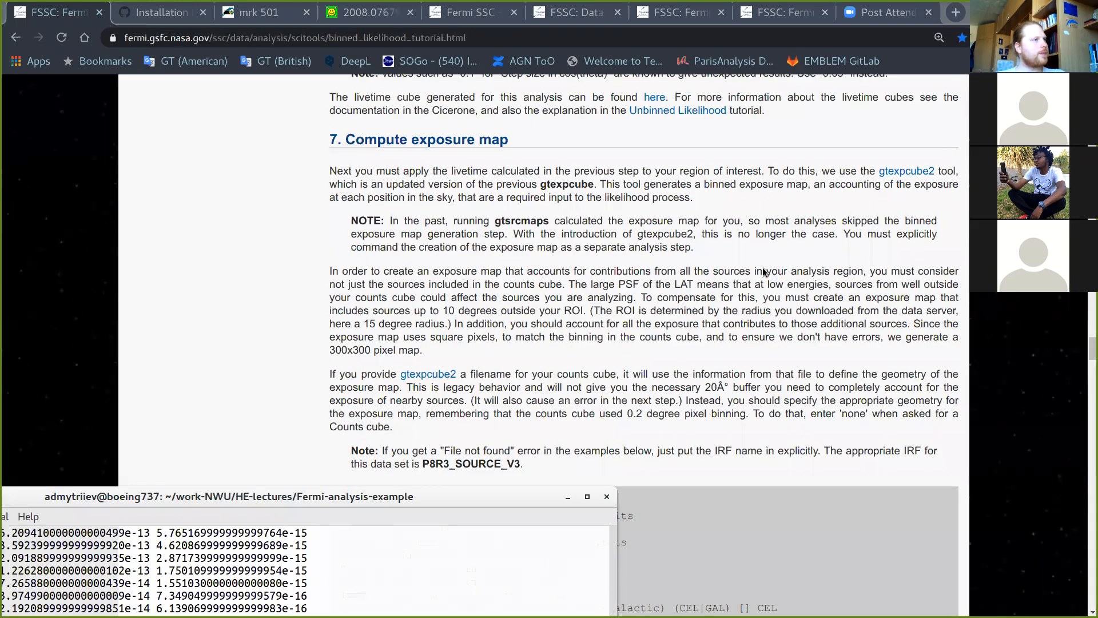
drag(516, 493, 811, 88)
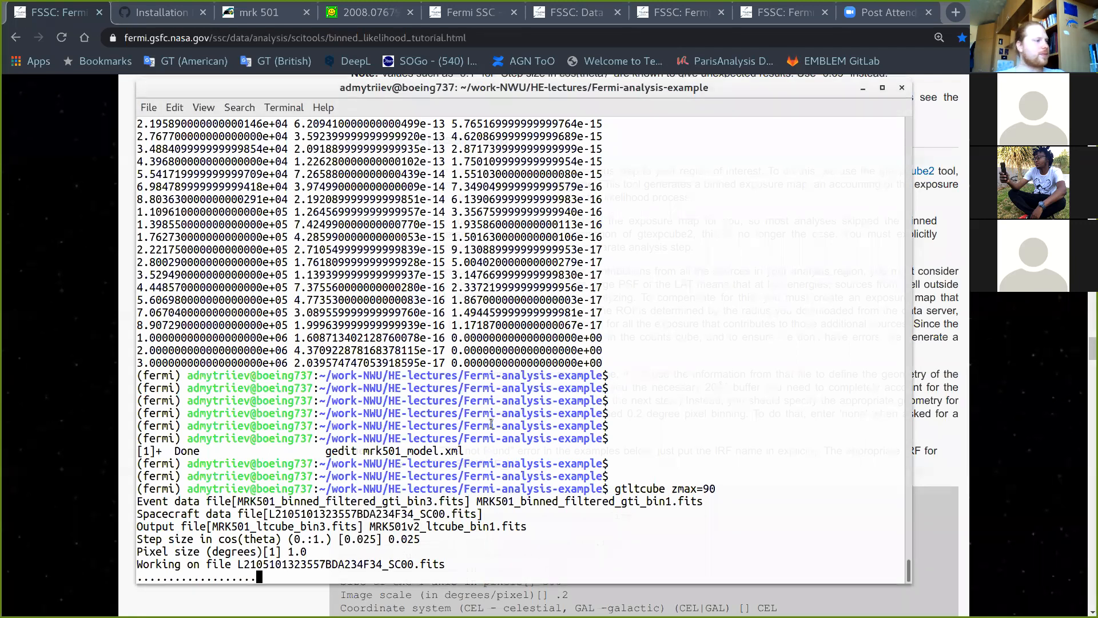
drag(745, 92, 760, 91)
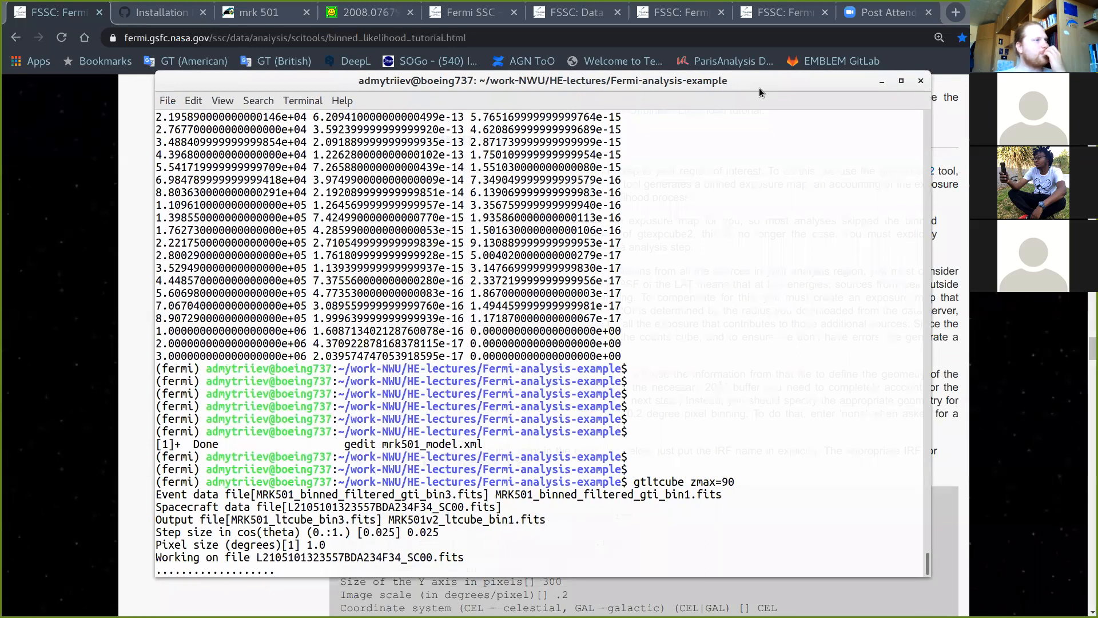
click(769, 26)
click(682, 16)
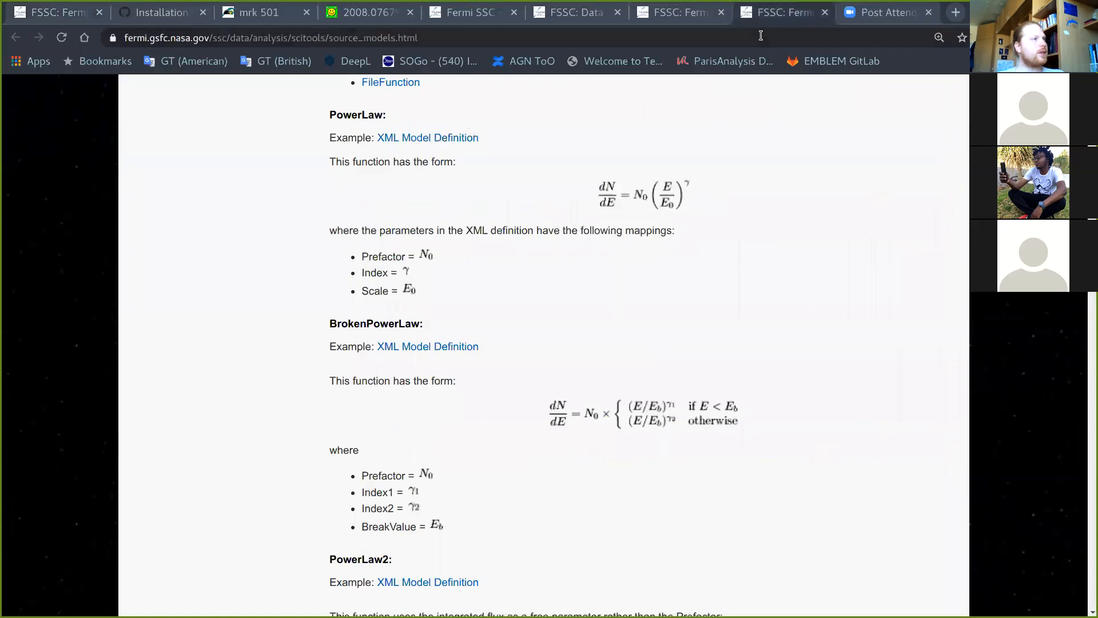
click(682, 16)
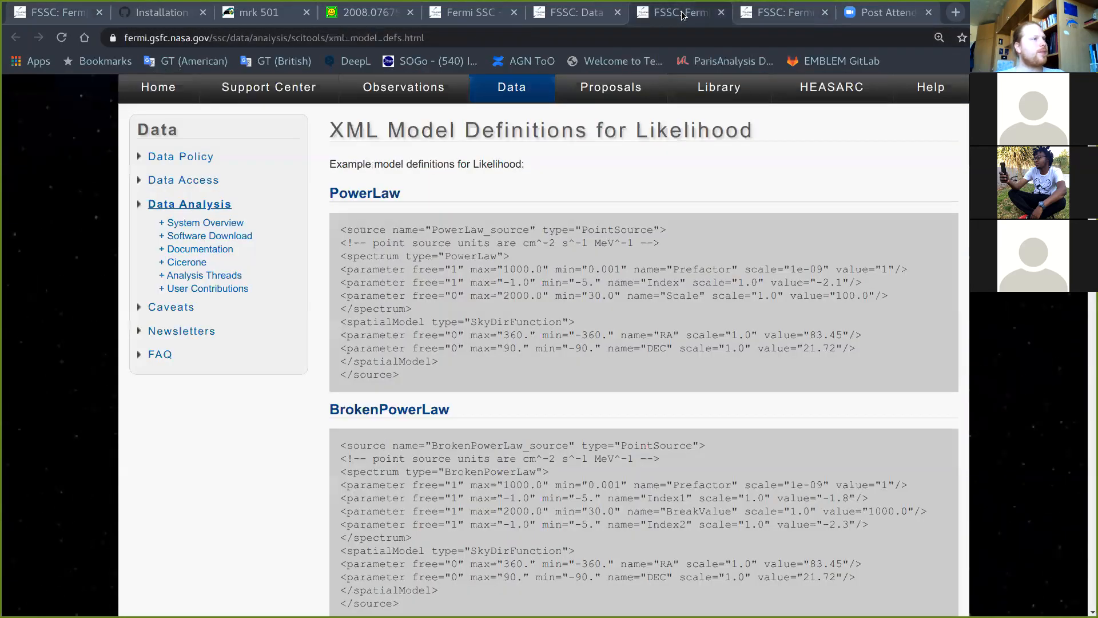
click(574, 16)
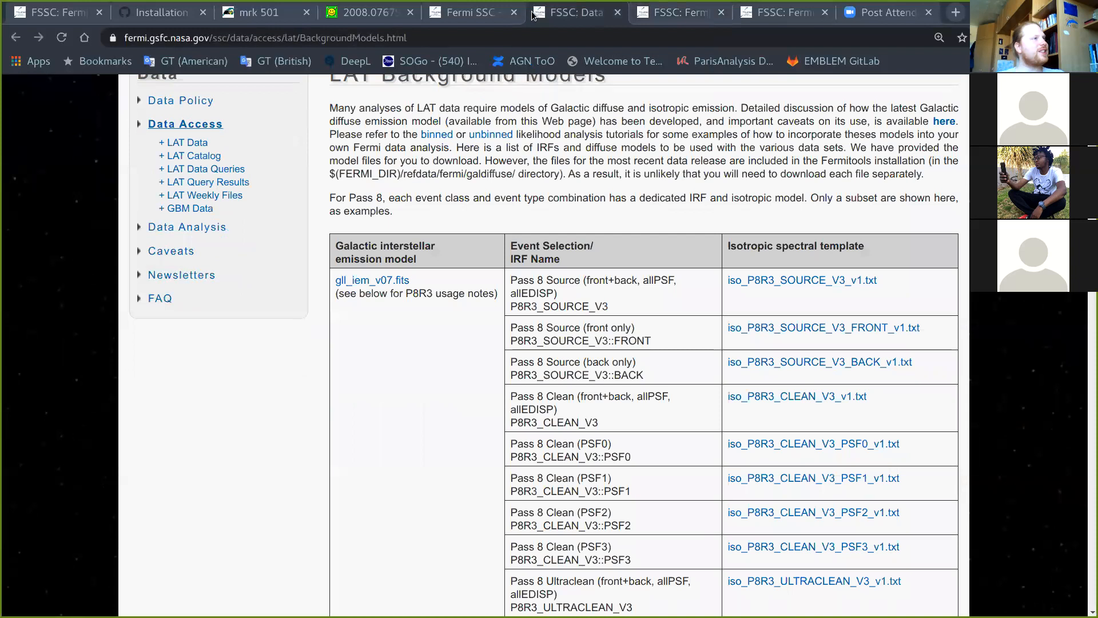
click(470, 15)
click(369, 13)
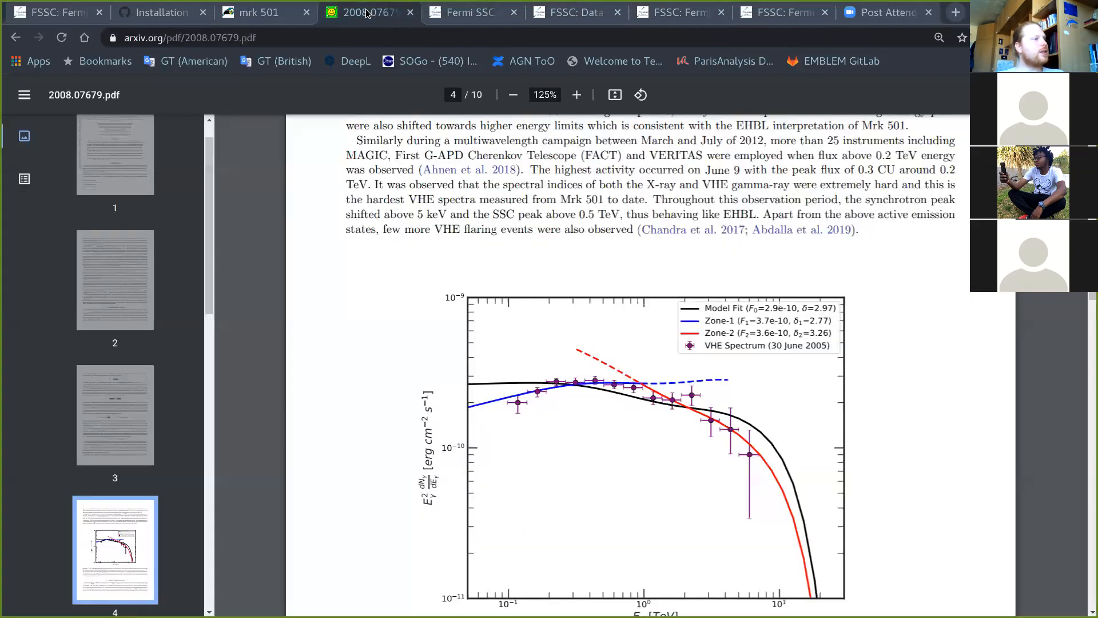
click(281, 14)
click(168, 17)
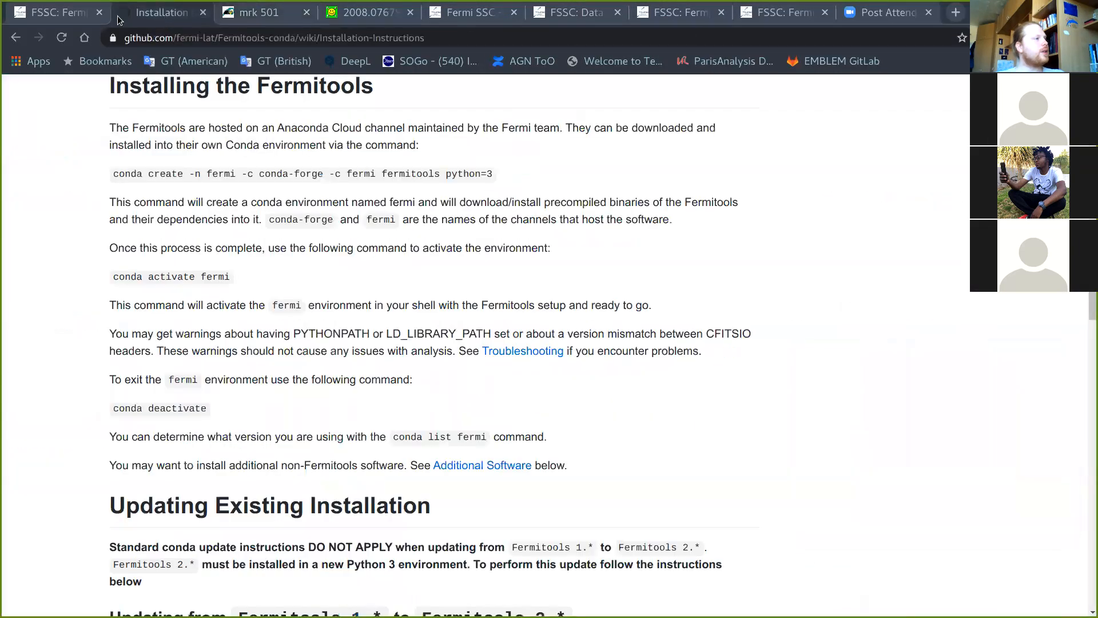
Step: Return to the binned likelihood tutorial and review its gtexpcube2 and gtsrcmaps example runs
click(51, 14)
scroll(317, 272, down, 6)
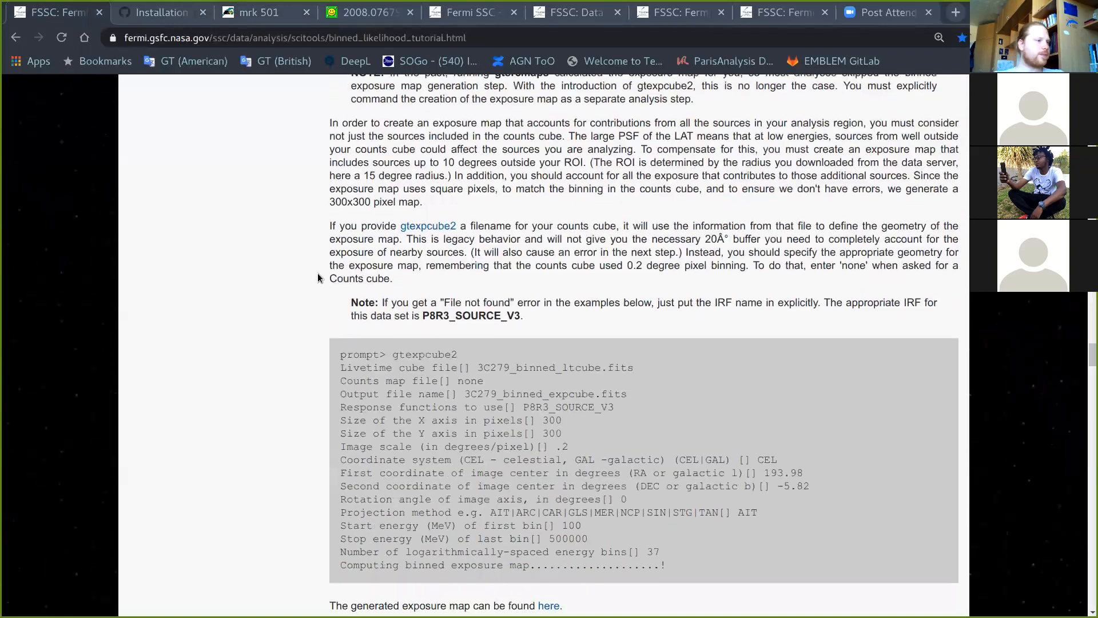
scroll(292, 296, down, 8)
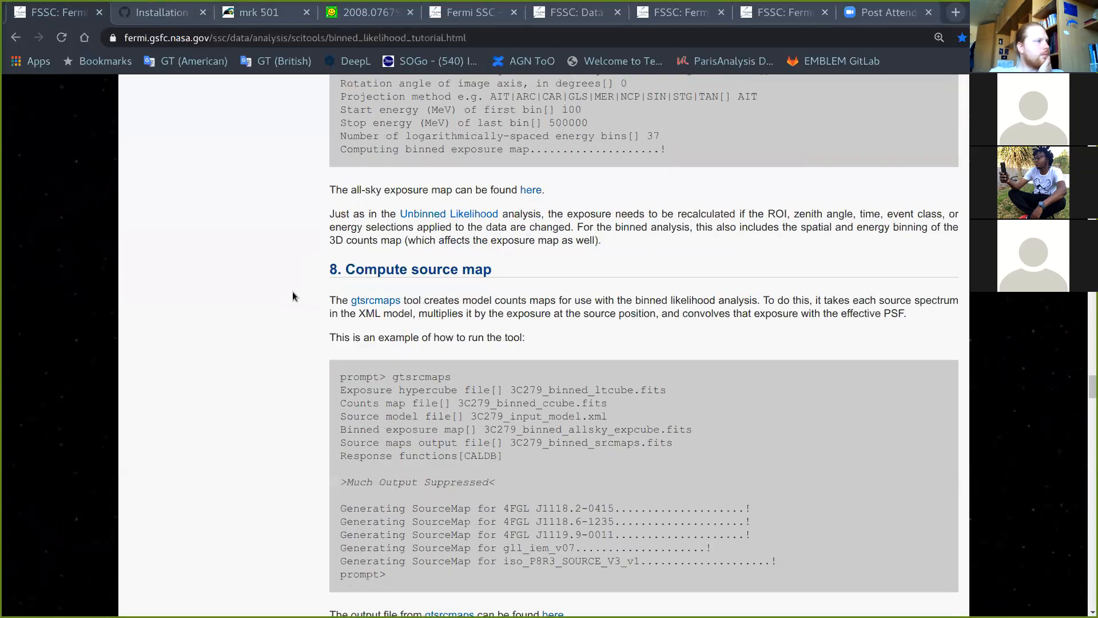
scroll(293, 297, up, 3)
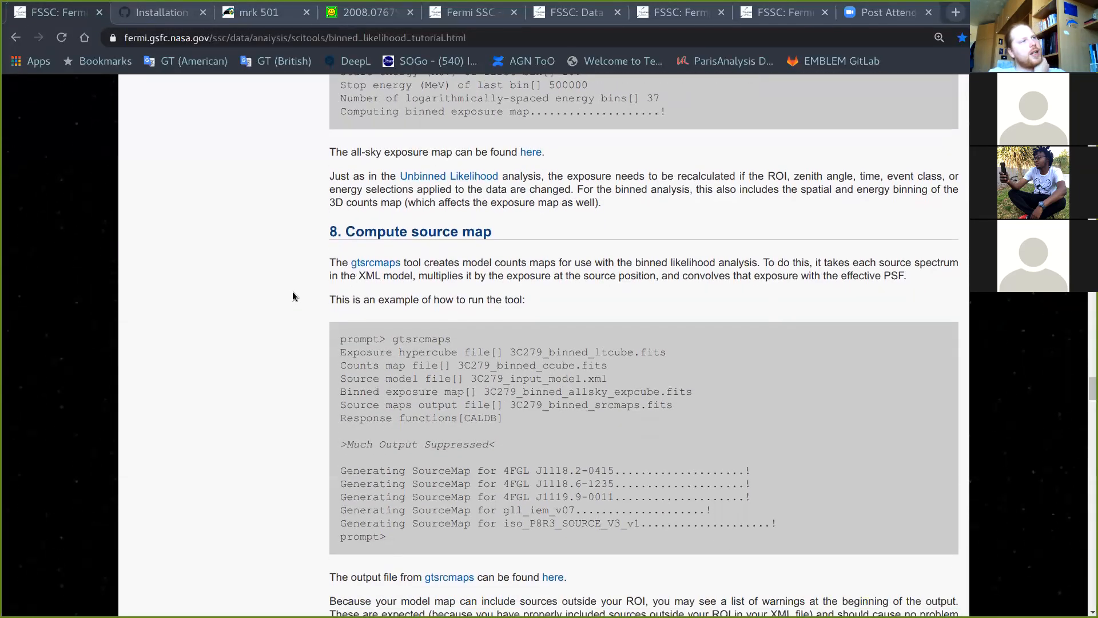
scroll(293, 296, up, 3)
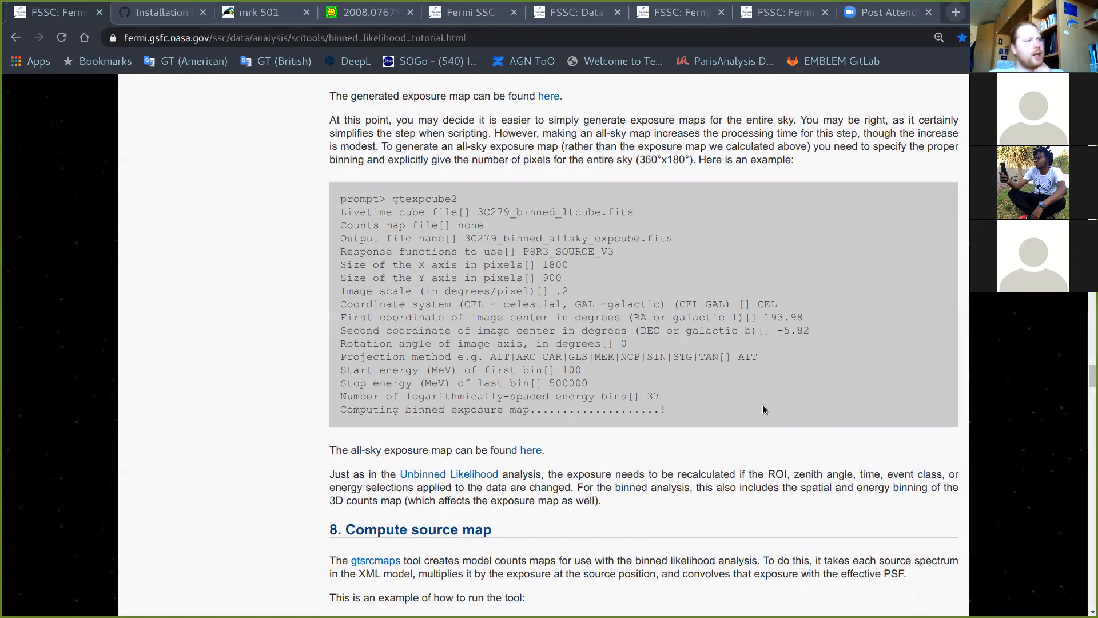
scroll(763, 407, down, 9)
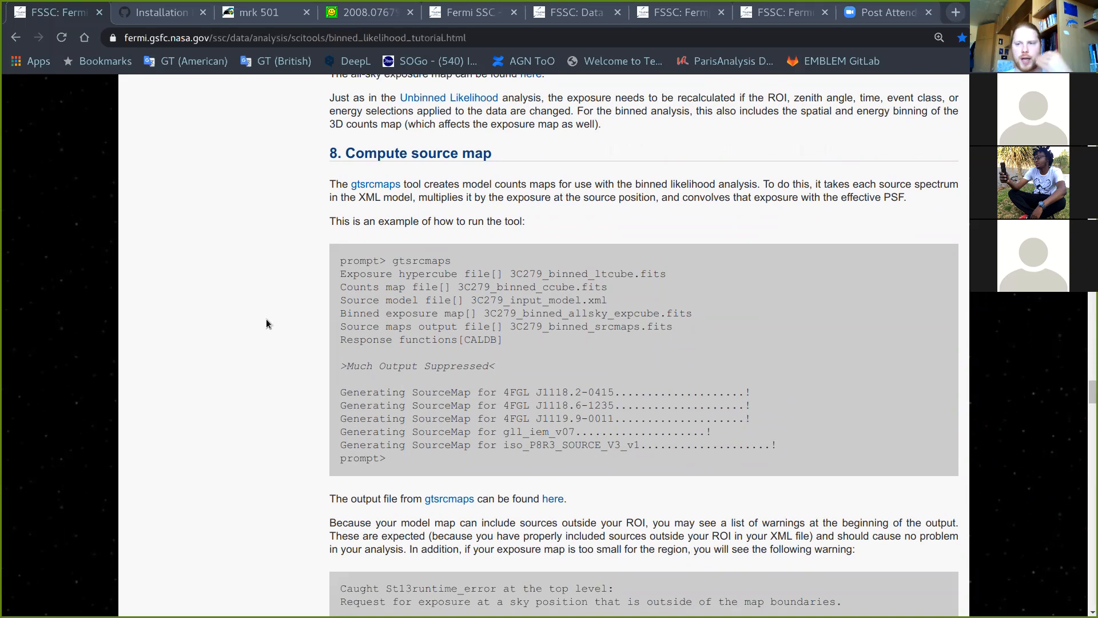
Step: Switch to HE_lectures_Fermi-LAT.pdf and review the livetime, exposure map and source map slides with their required inputs
key(super)
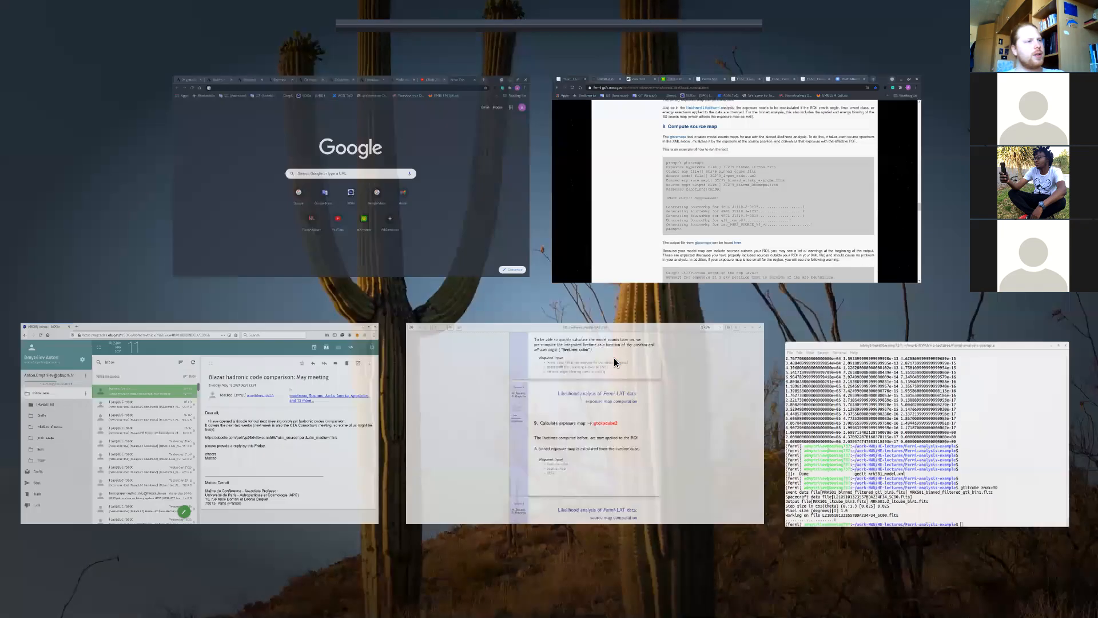
click(702, 410)
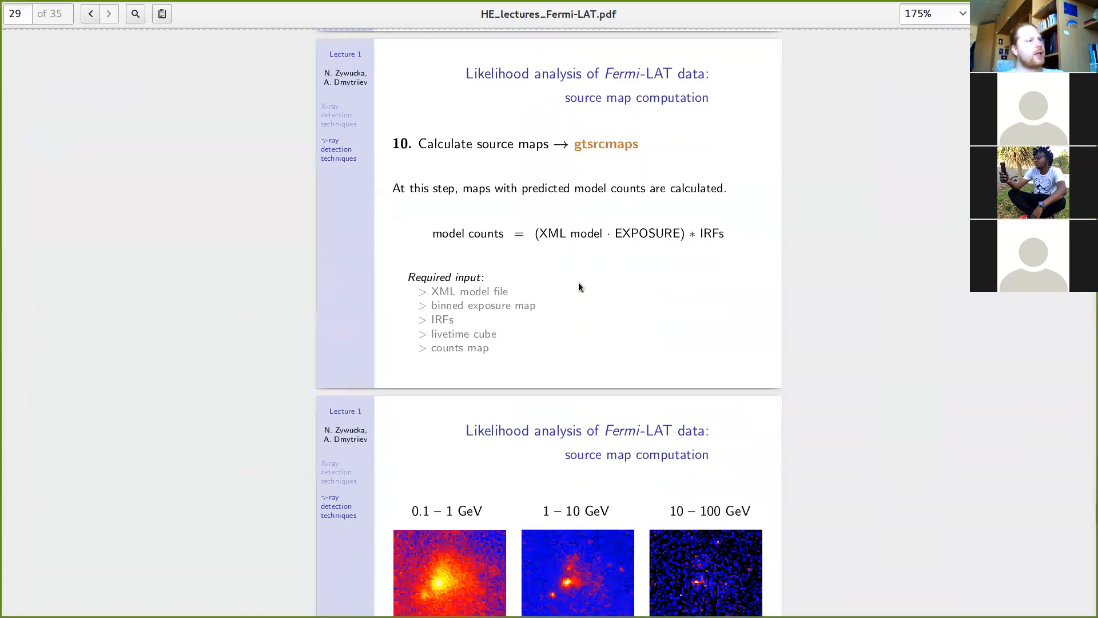
scroll(567, 336, up, 3)
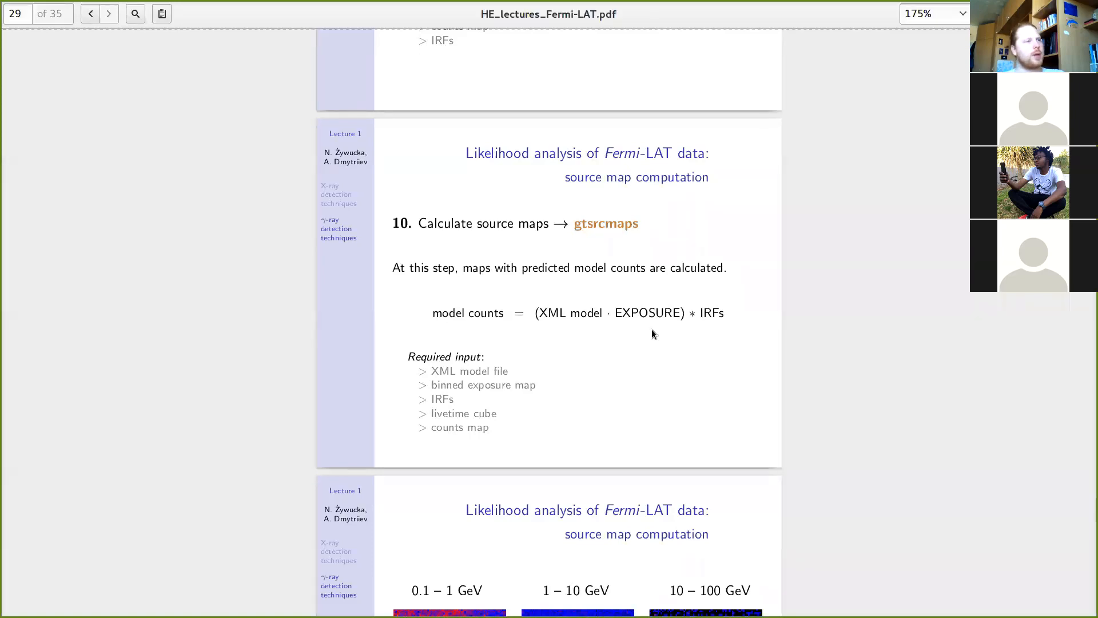
scroll(663, 329, up, 6)
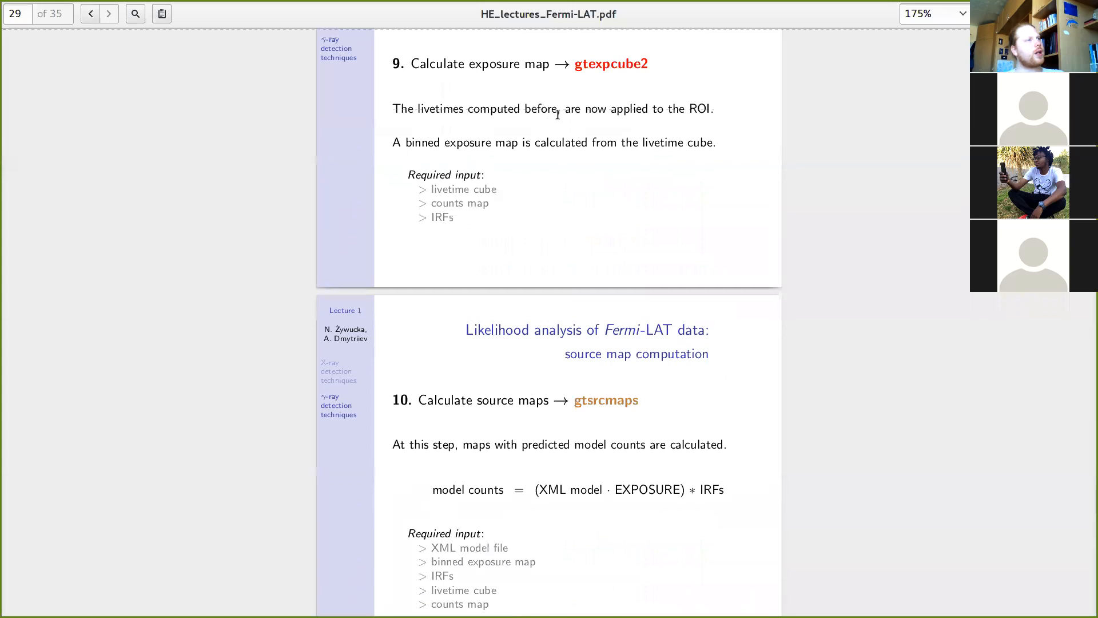
scroll(575, 137, down, 6)
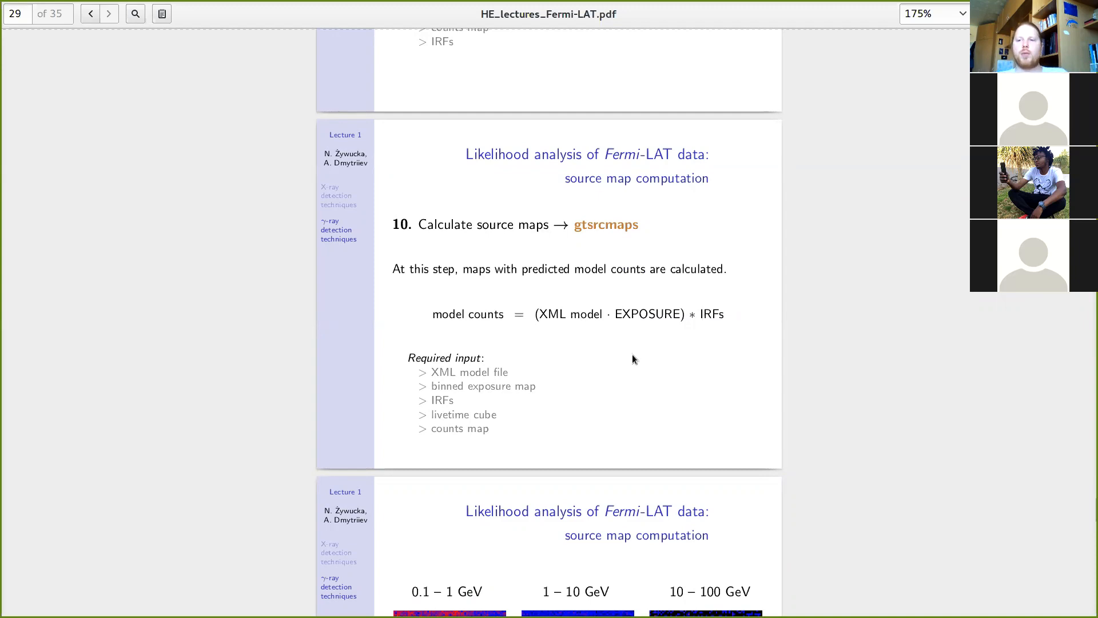
scroll(661, 359, up, 5)
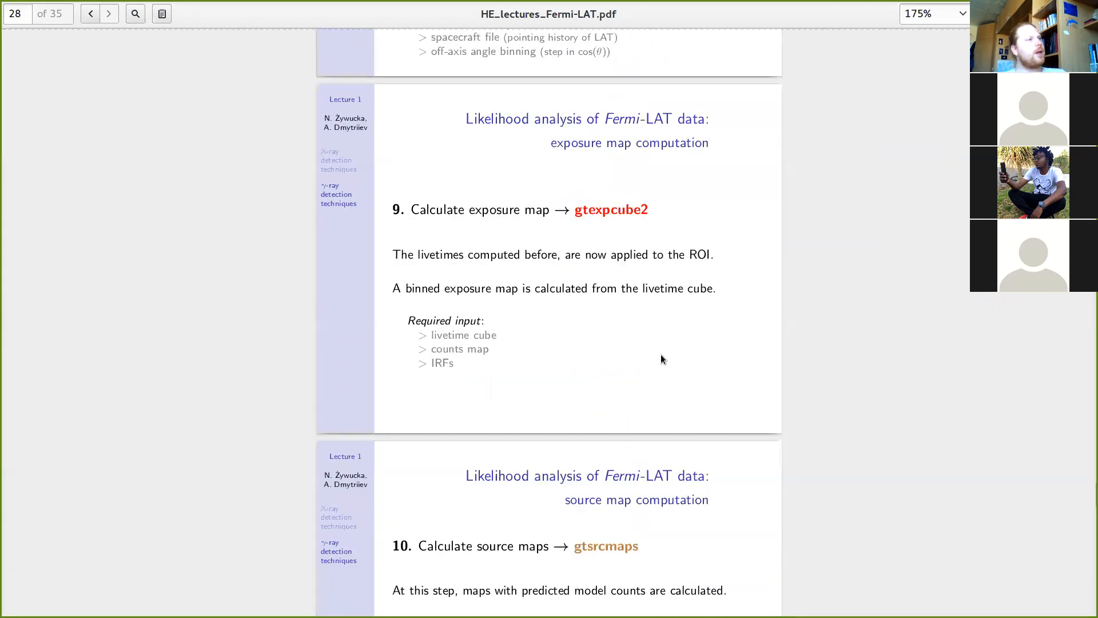
scroll(577, 358, down, 5)
scroll(612, 358, down, 15)
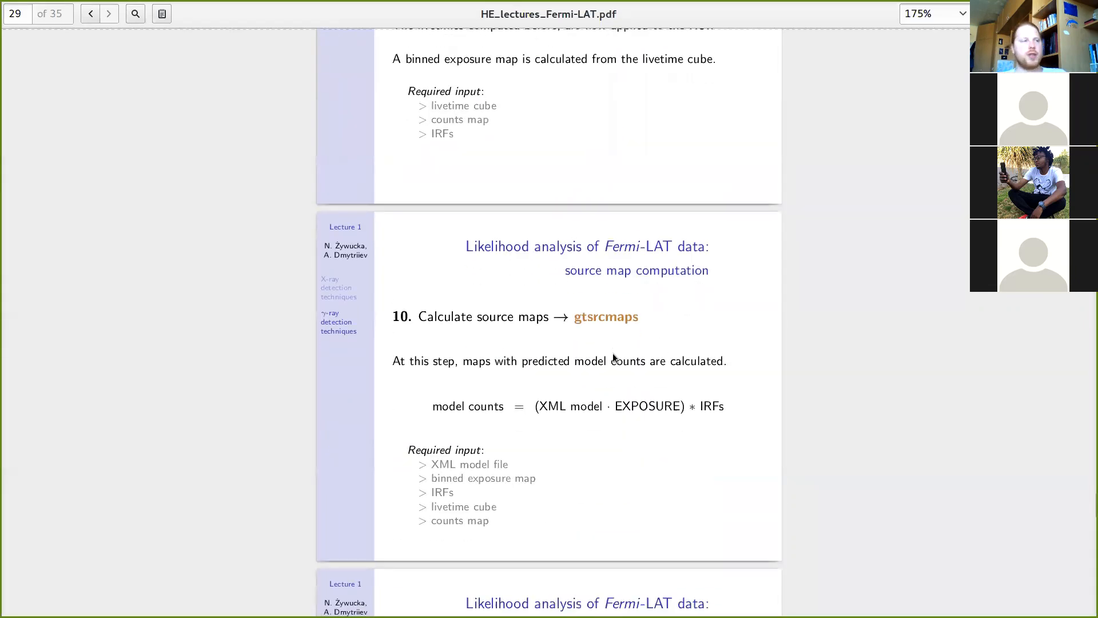
scroll(635, 406, up, 15)
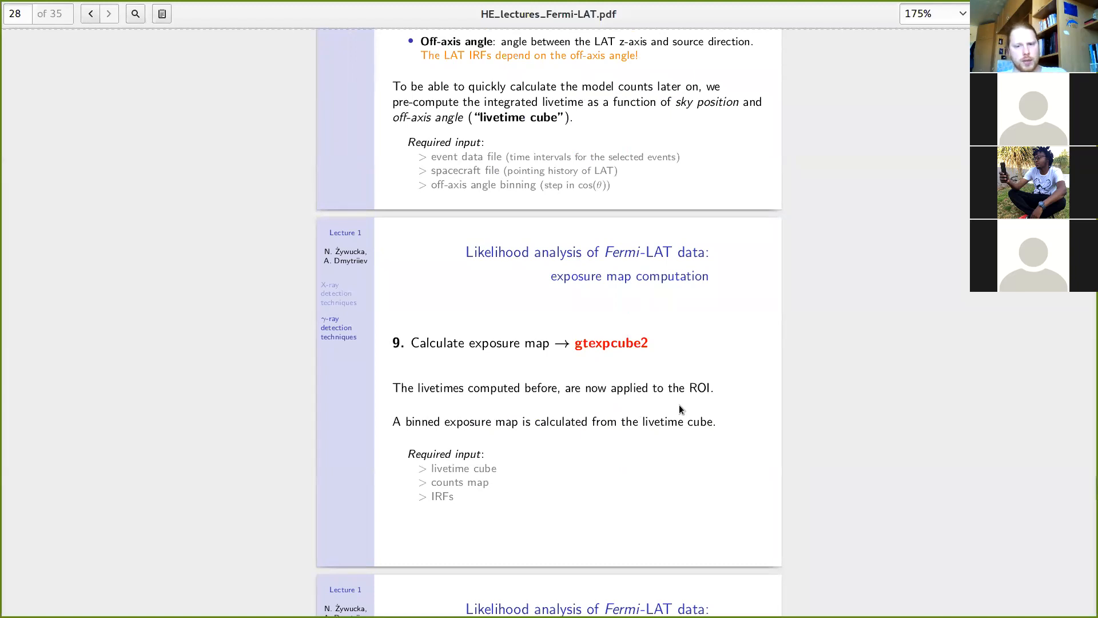
scroll(679, 408, up, 5)
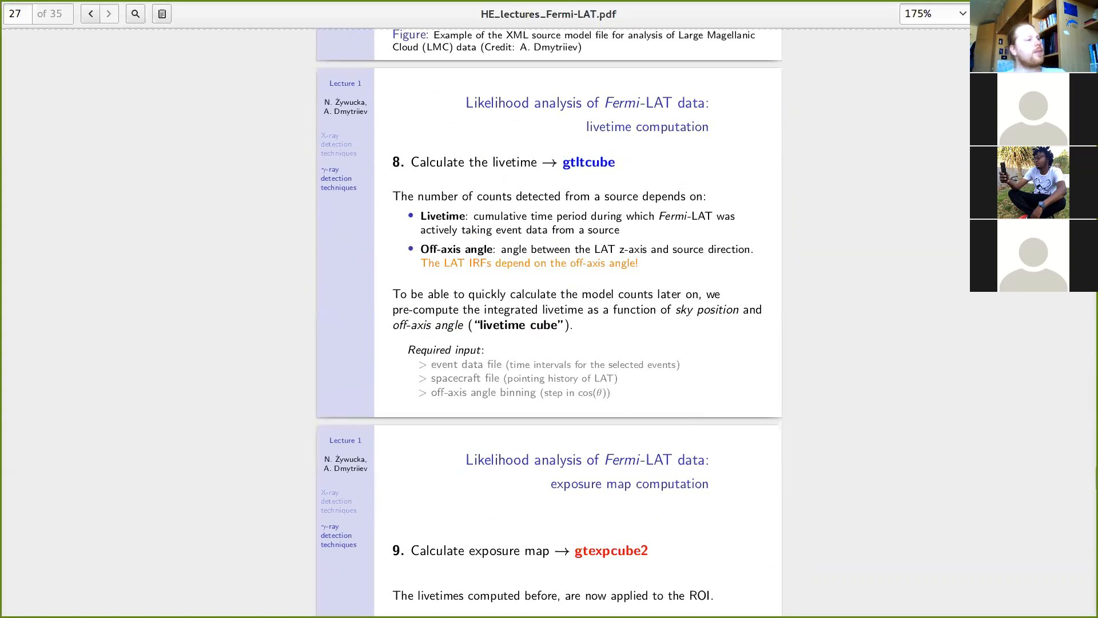
scroll(942, 243, down, 5)
Step: Return to the terminal to check the gtltcube run and add two empty prompt lines
key(alt+Tab)
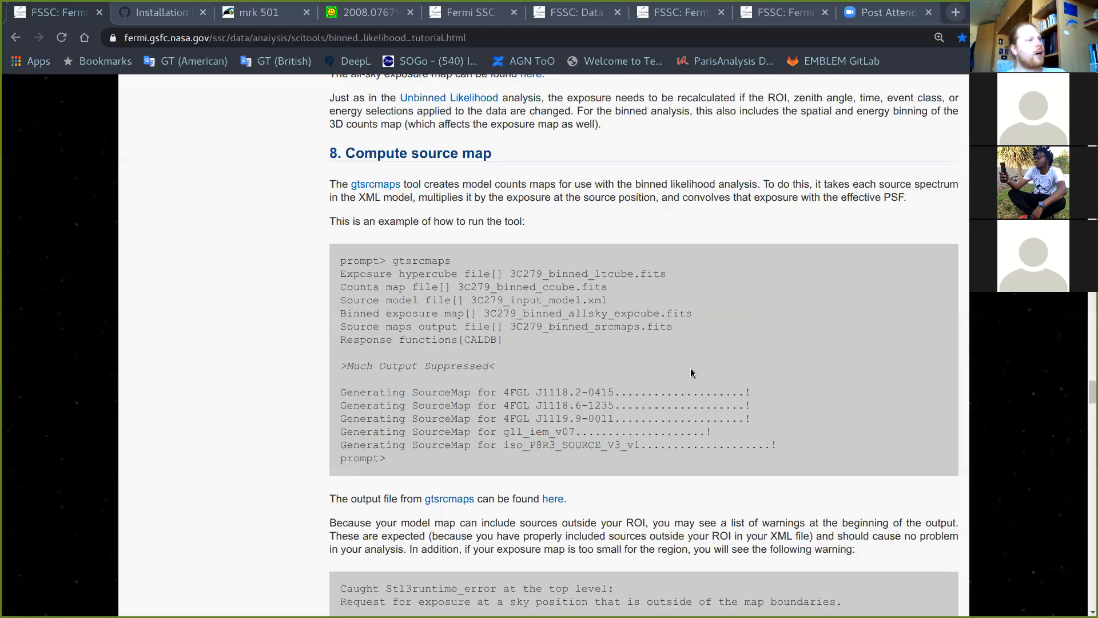
key(super)
click(846, 445)
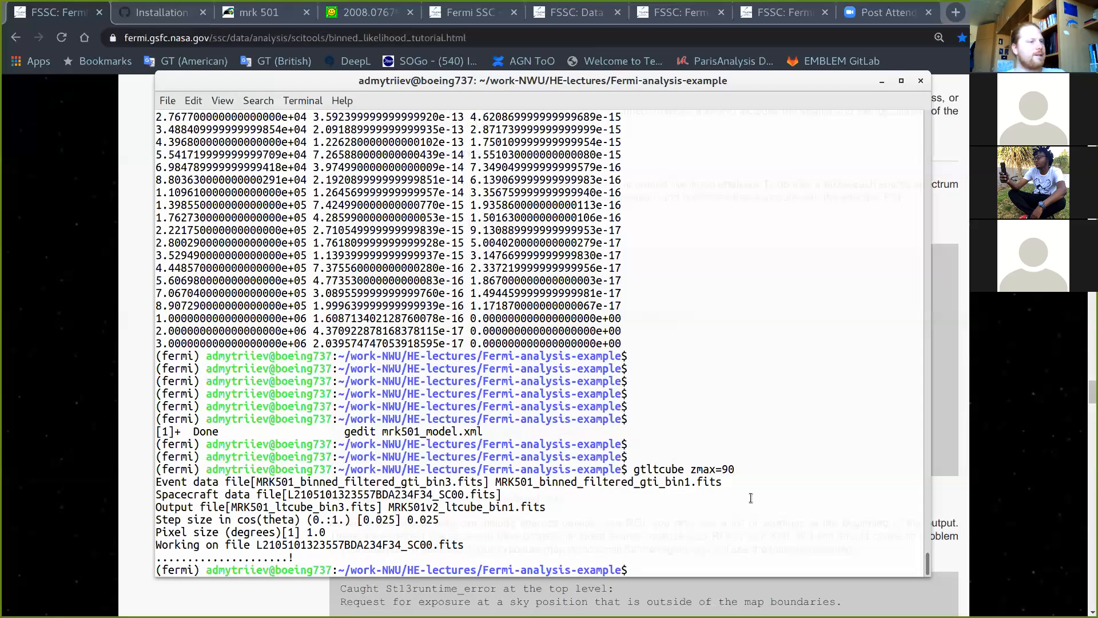
key(Return)
key(Return)
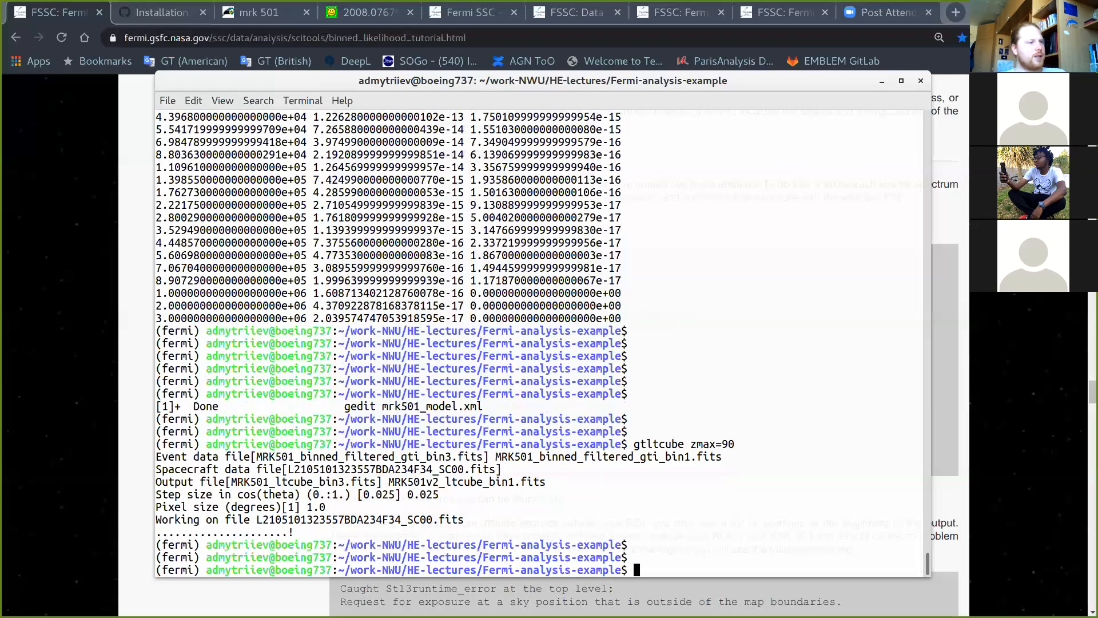
Step: Return to the binned likelihood tutorial and copy the gtexpcube2 command name from the all-sky exposure map example
click(963, 414)
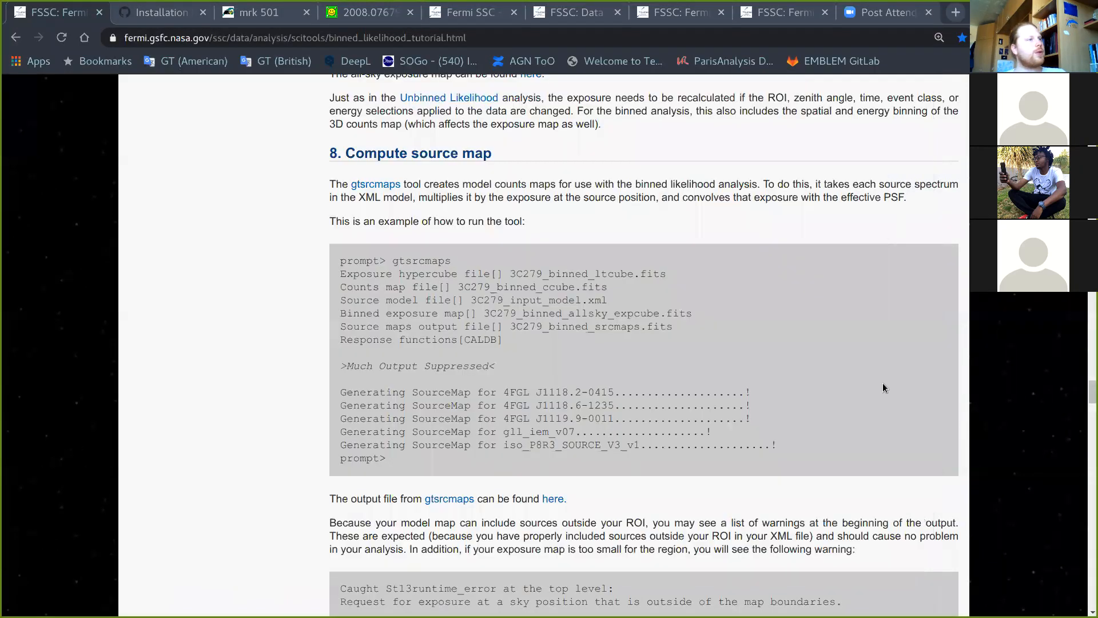
scroll(661, 341, down, 1)
scroll(662, 341, up, 8)
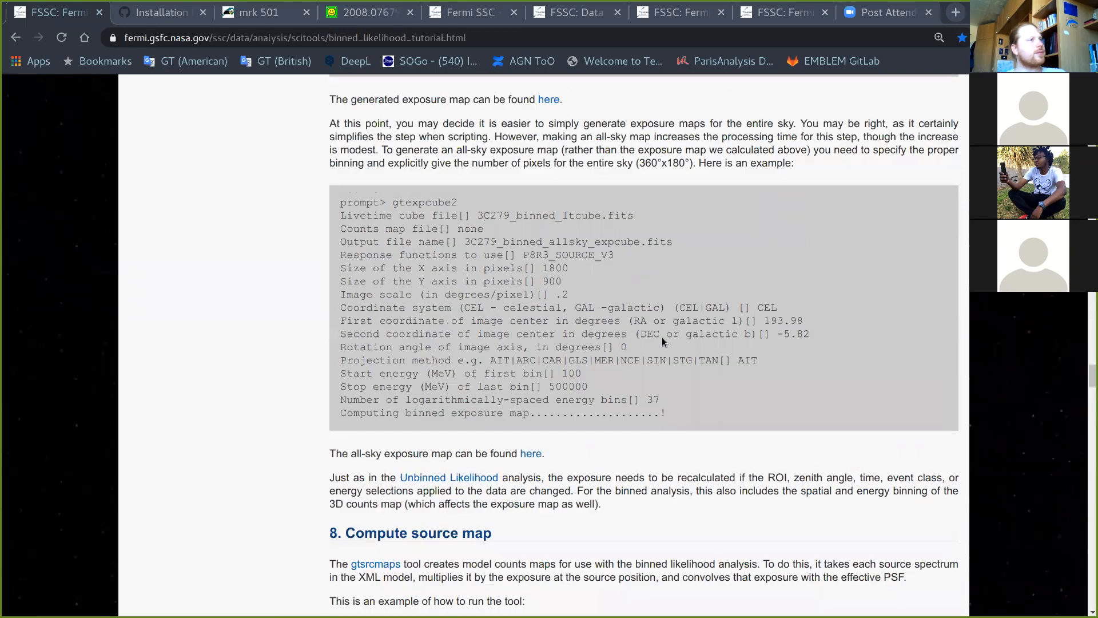
scroll(554, 219, down, 2)
drag(393, 236, 458, 235)
right_click(442, 227)
click(454, 242)
Step: Switch to the terminal and run the copied gtexpcube2 command at the prompt
key(super)
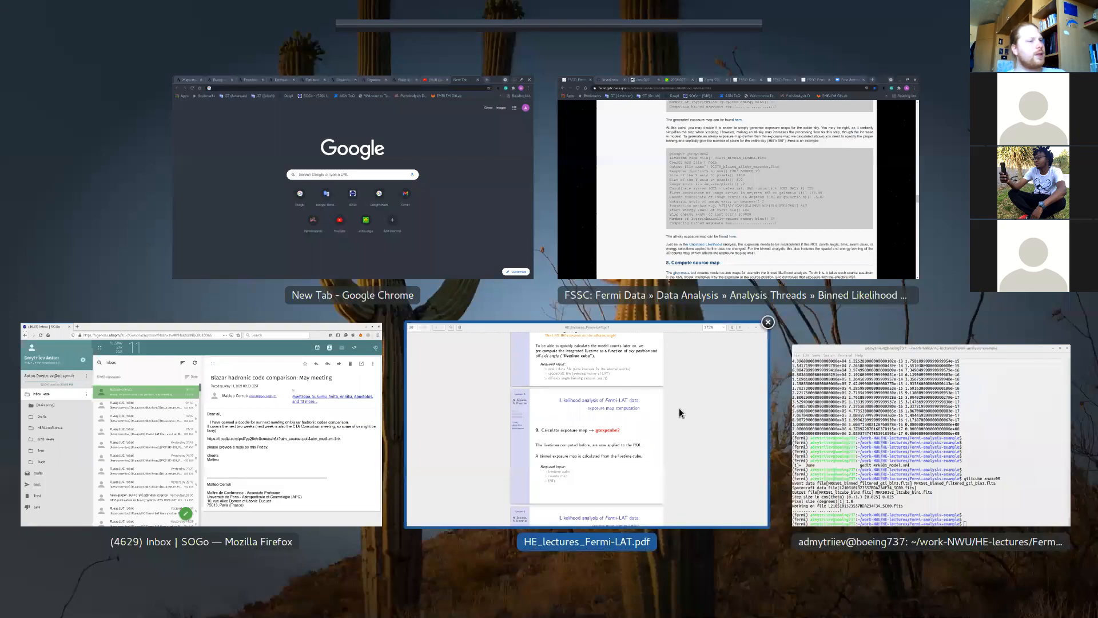
click(843, 431)
right_click(636, 569)
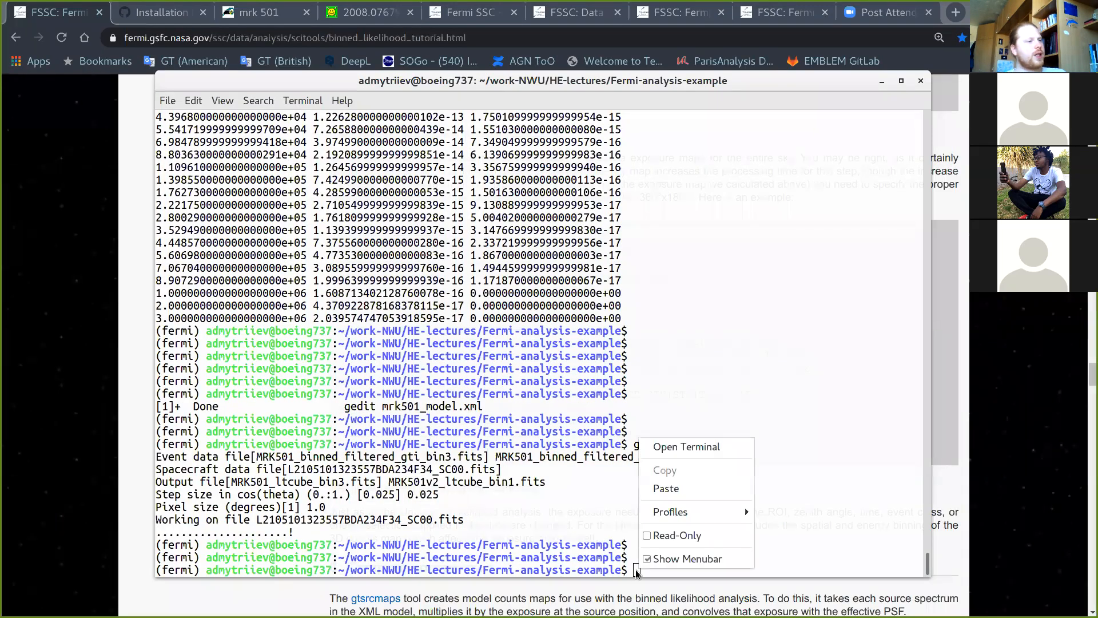
click(665, 488)
key(Return)
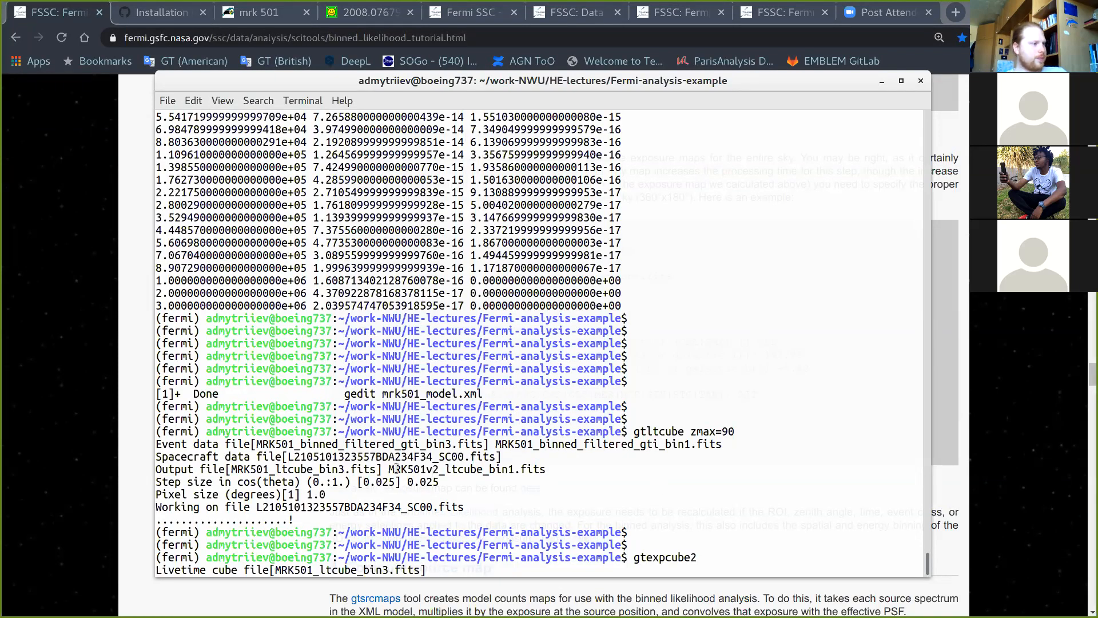
Step: Supply MRK501v2_ltcube_bin1.fits, copied from the gtltcube output file entry, as the livetime cube file
drag(390, 468, 547, 469)
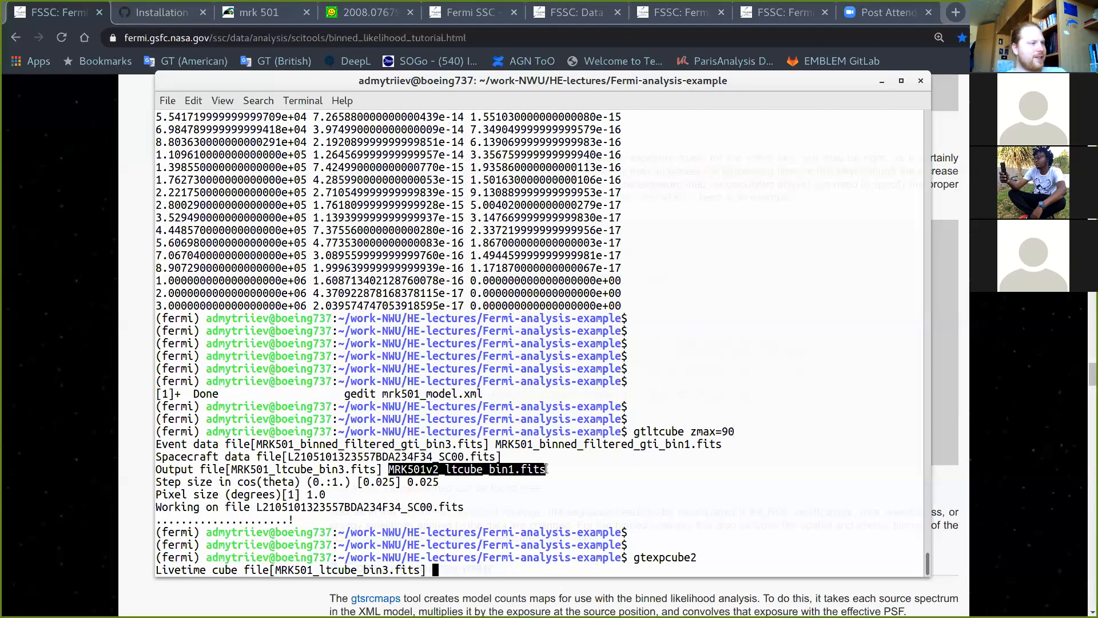
click(473, 565)
middle_click(472, 565)
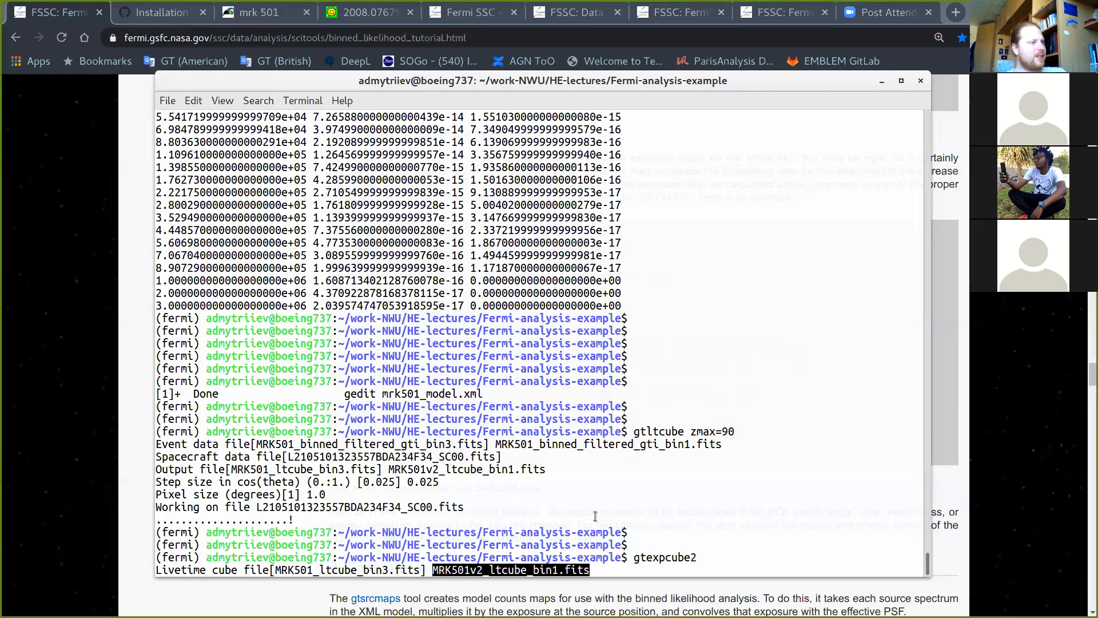
key(Return)
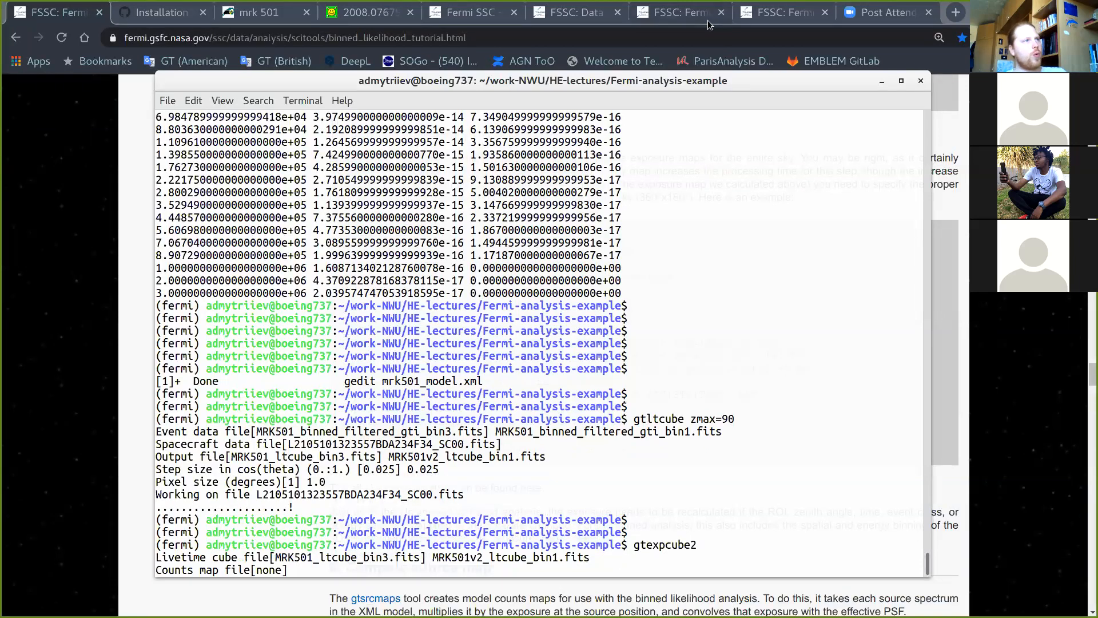
Step: Move the terminal aside and review the tutorial's guidance on entering none for the counts map and on exposure map geometry
drag(756, 80, 331, 95)
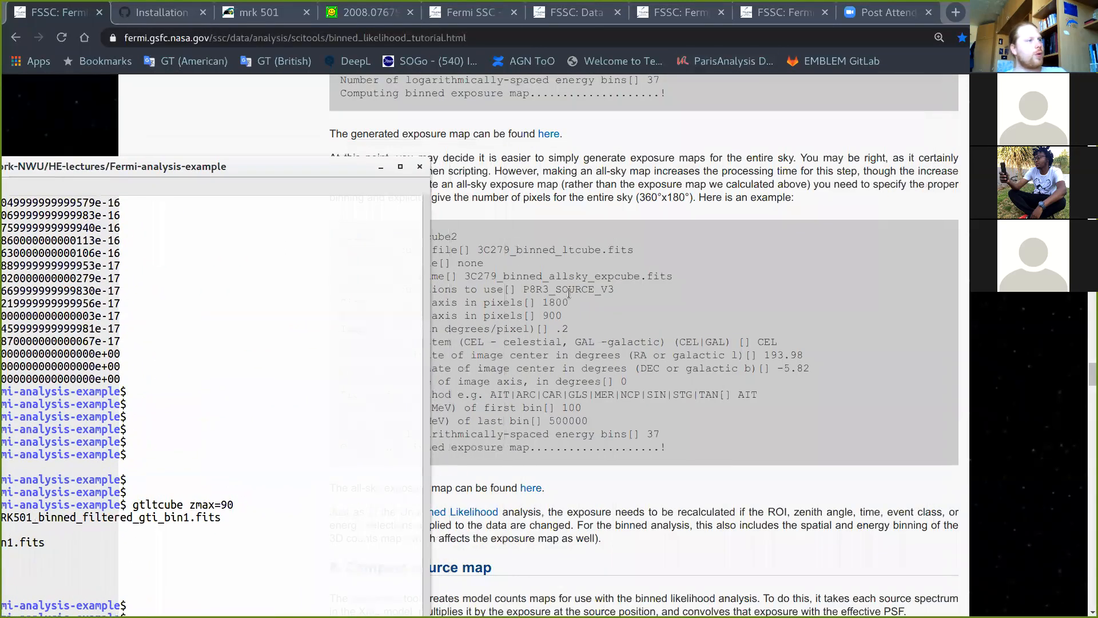
click(688, 312)
scroll(689, 312, up, 7)
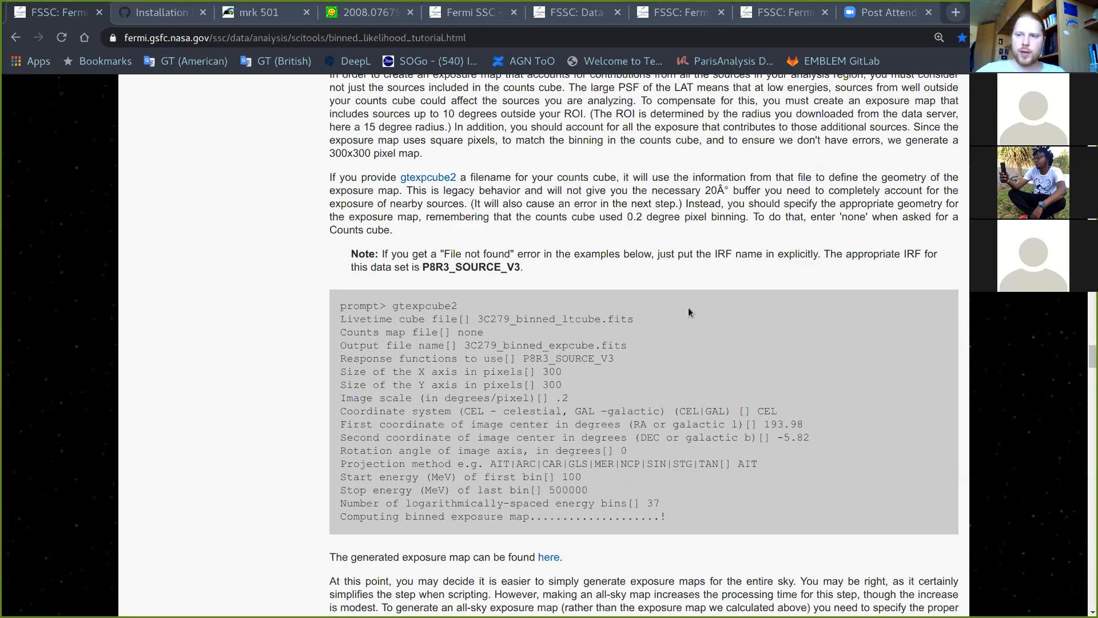
scroll(761, 277, down, 4)
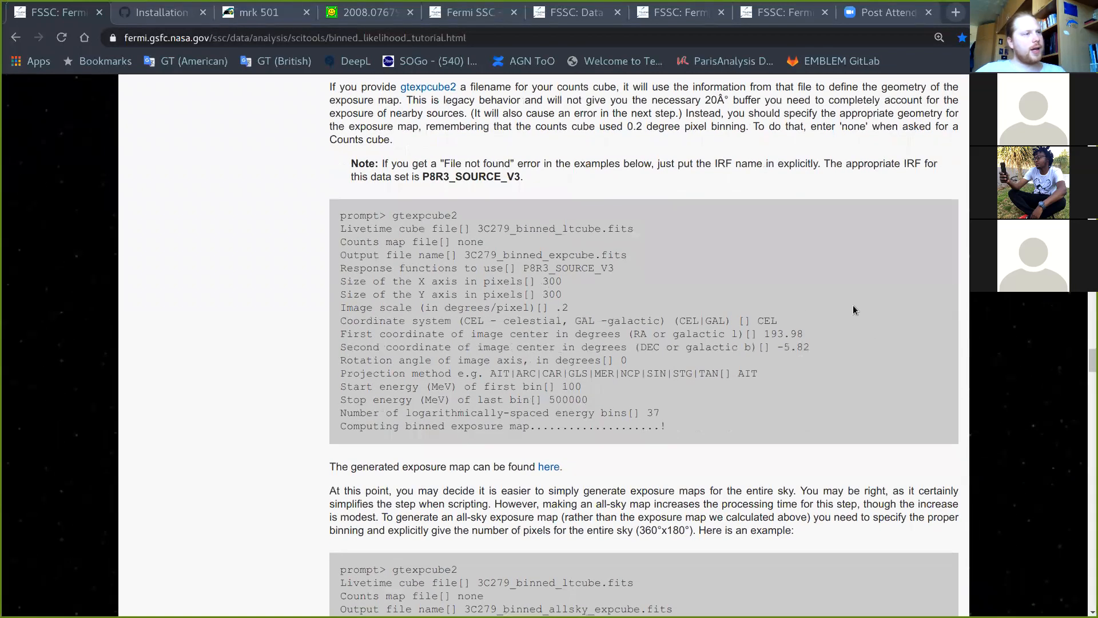
scroll(880, 342, down, 3)
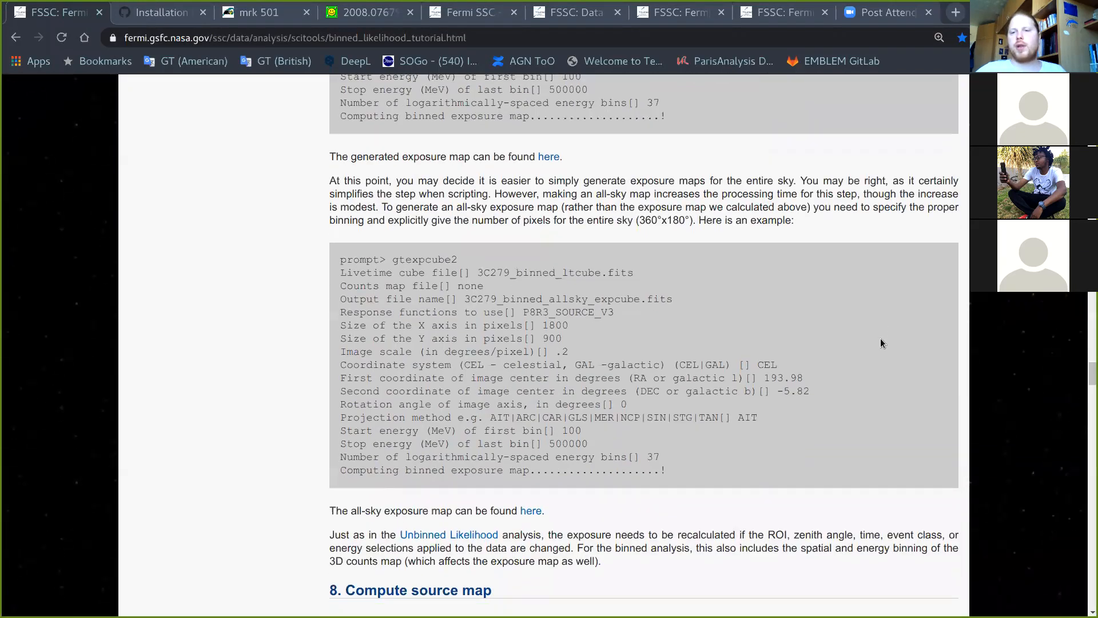
scroll(880, 342, down, 1)
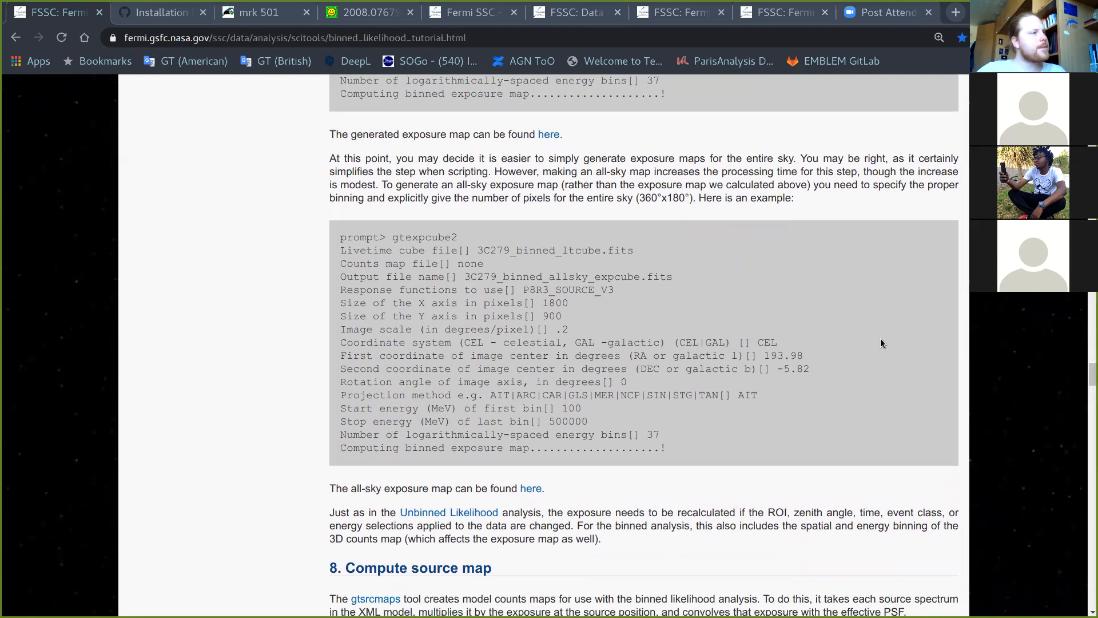
scroll(880, 342, down, 1)
scroll(422, 257, down, 1)
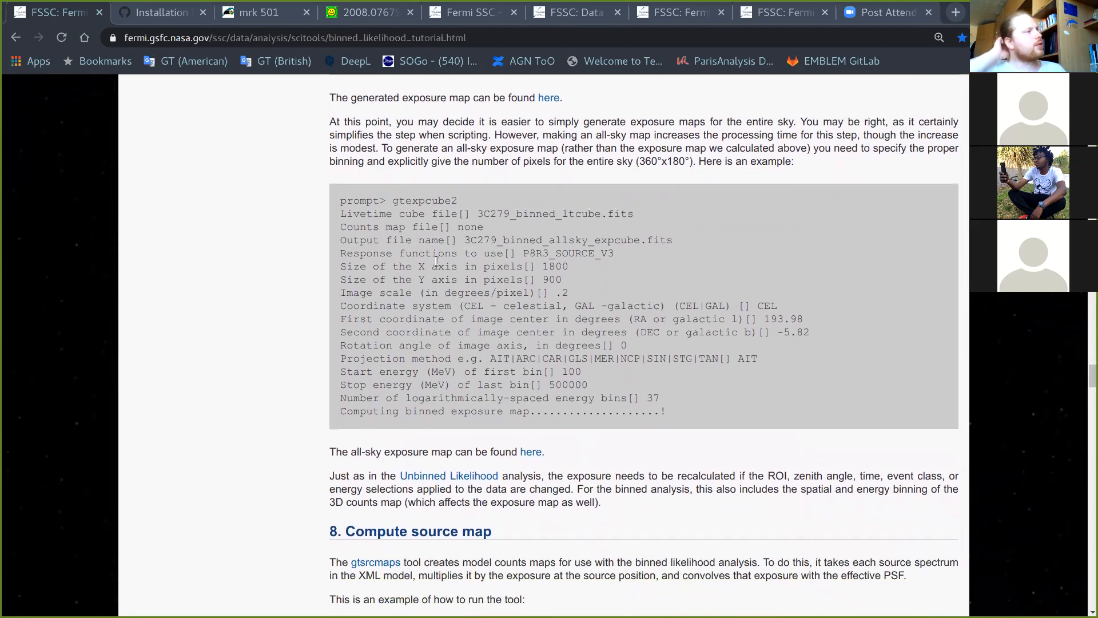
Step: Compare the tutorial's all-sky gtexpcube2 example run with the preceding 300x300 pixel example
drag(387, 201, 702, 407)
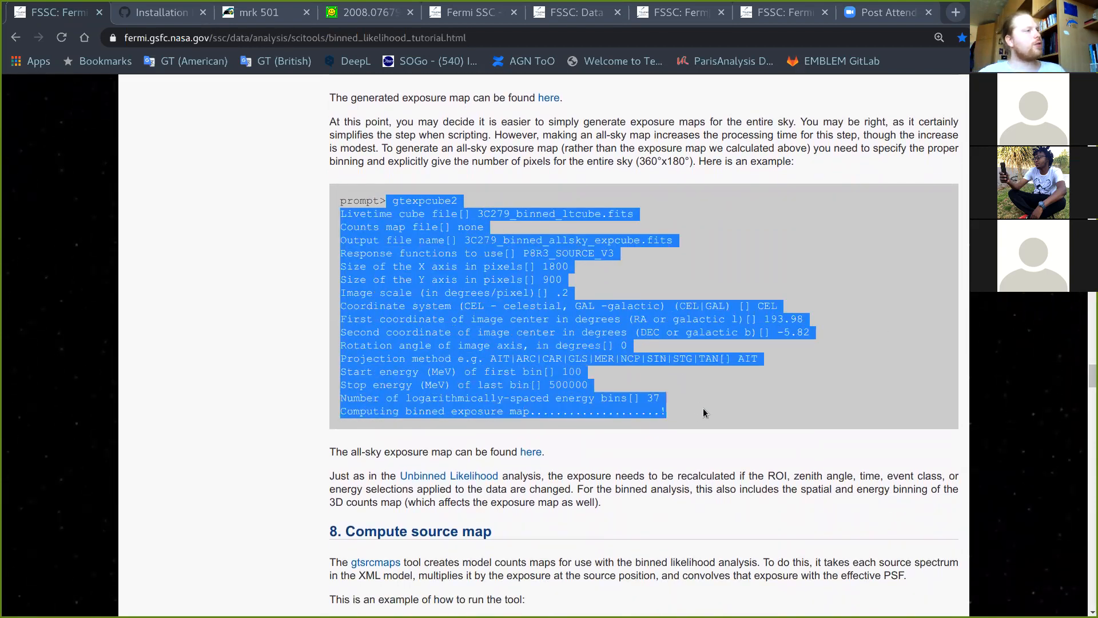
click(702, 407)
scroll(521, 294, up, 3)
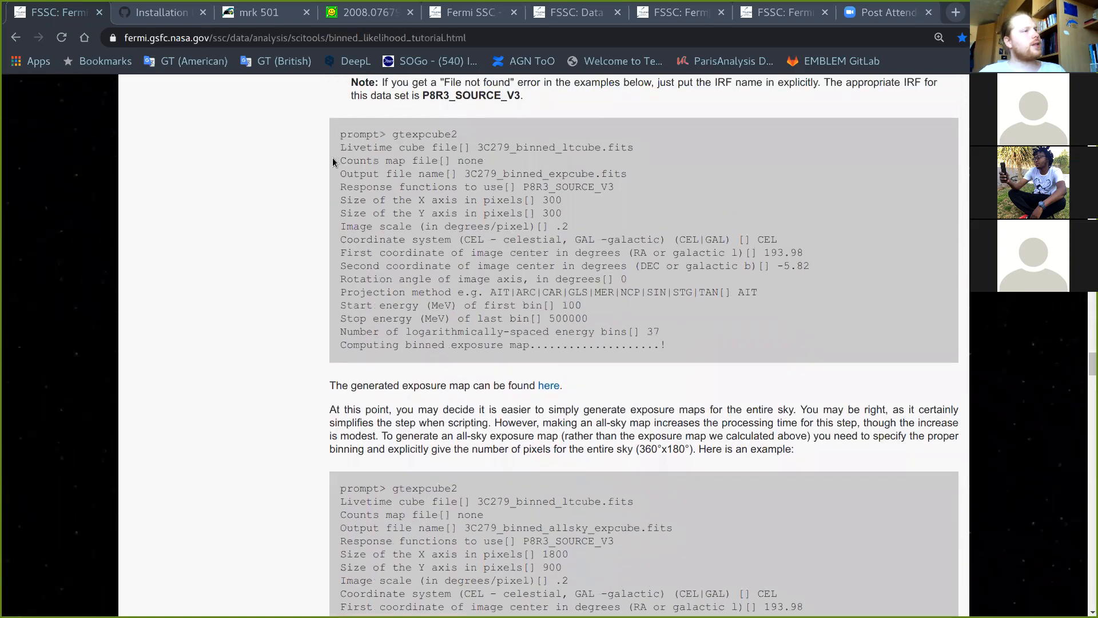
scroll(544, 317, down, 4)
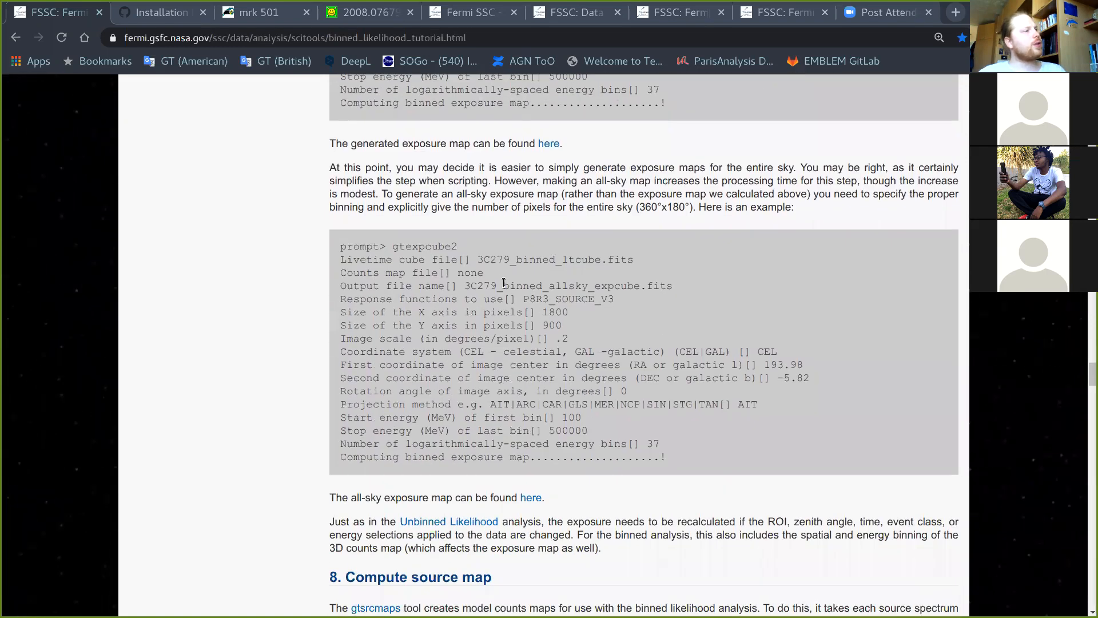
scroll(572, 332, down, 1)
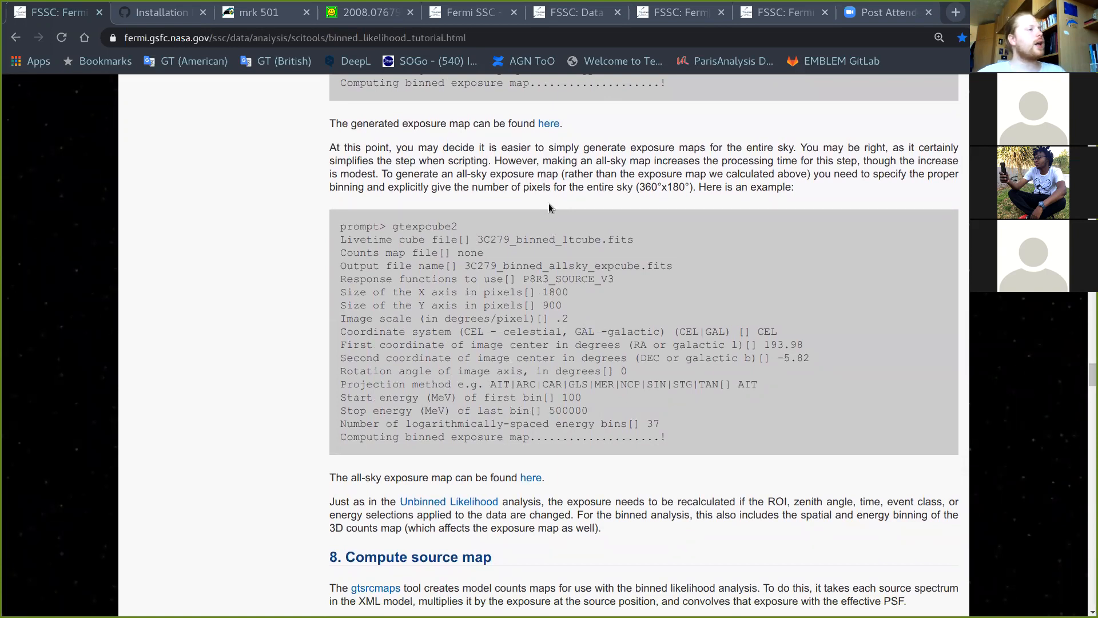
scroll(549, 208, down, 1)
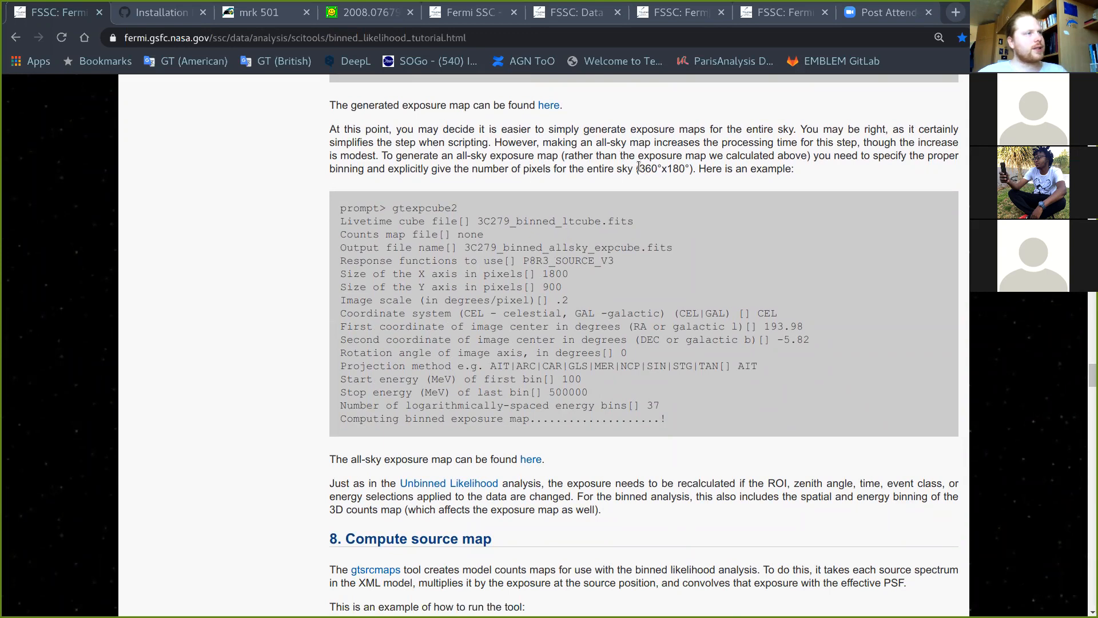
Step: Examine how the all-sky example's 360°x180° coverage and image scale relate to its X and Y pixel sizes
drag(638, 168, 690, 168)
click(749, 247)
drag(553, 299, 577, 302)
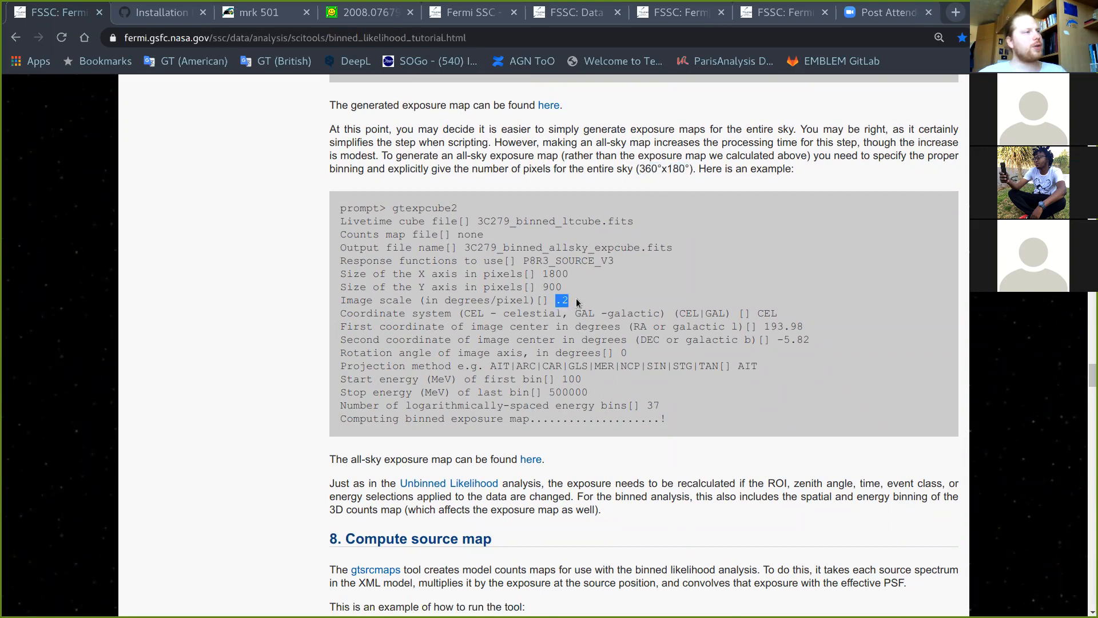
click(577, 302)
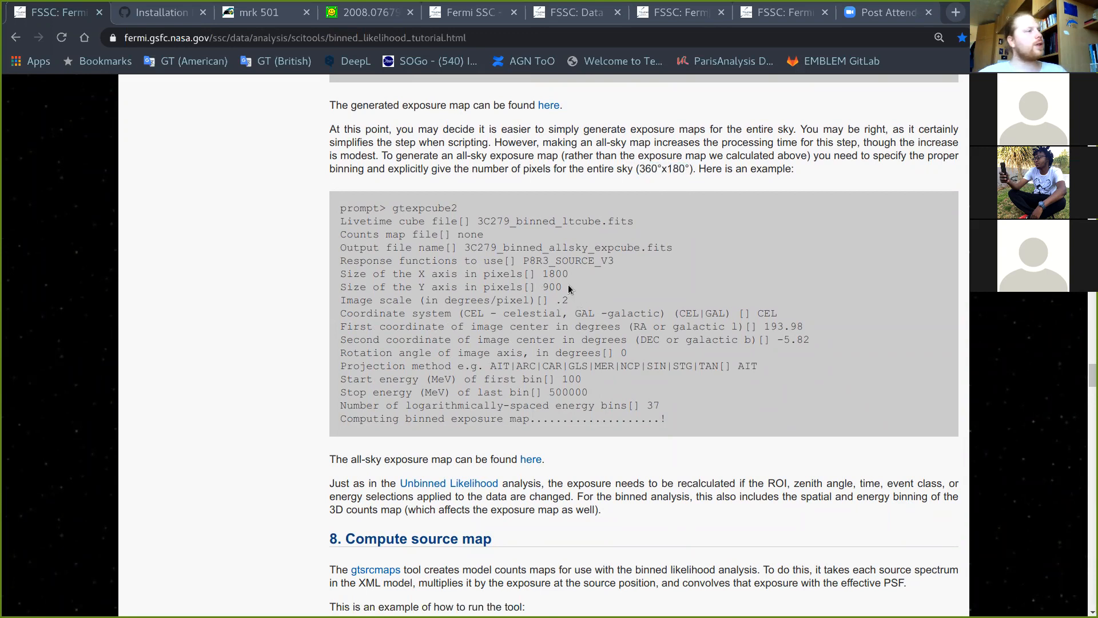
double_click(567, 275)
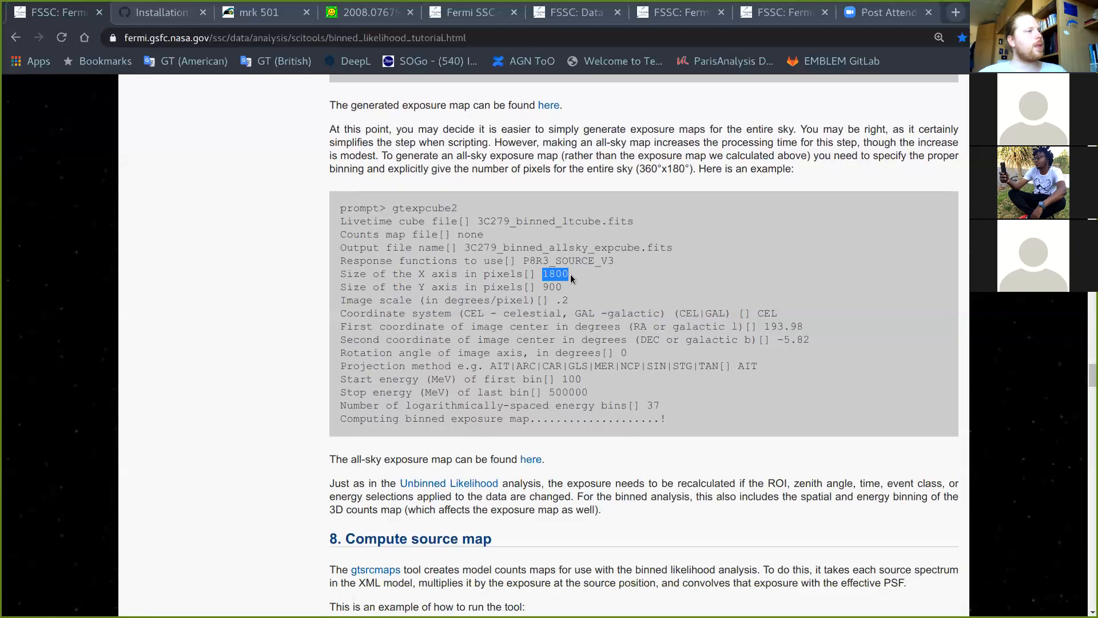
click(573, 293)
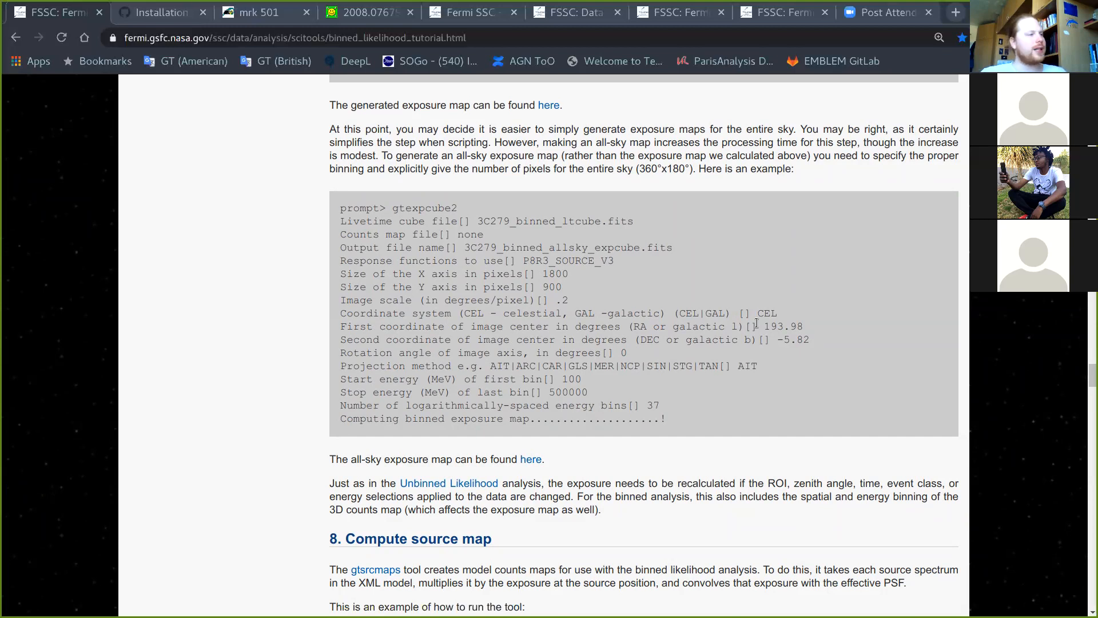
Step: Bring the terminal back into view and enter none as the gtexpcube2 counts map file
key(super)
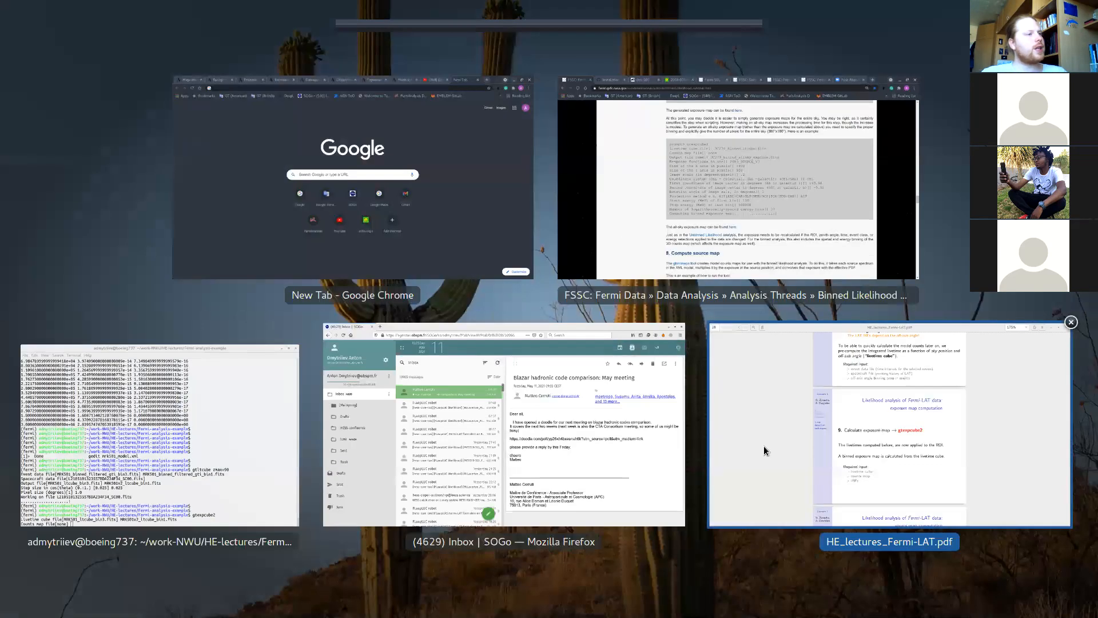
click(273, 476)
drag(256, 171, 161, 169)
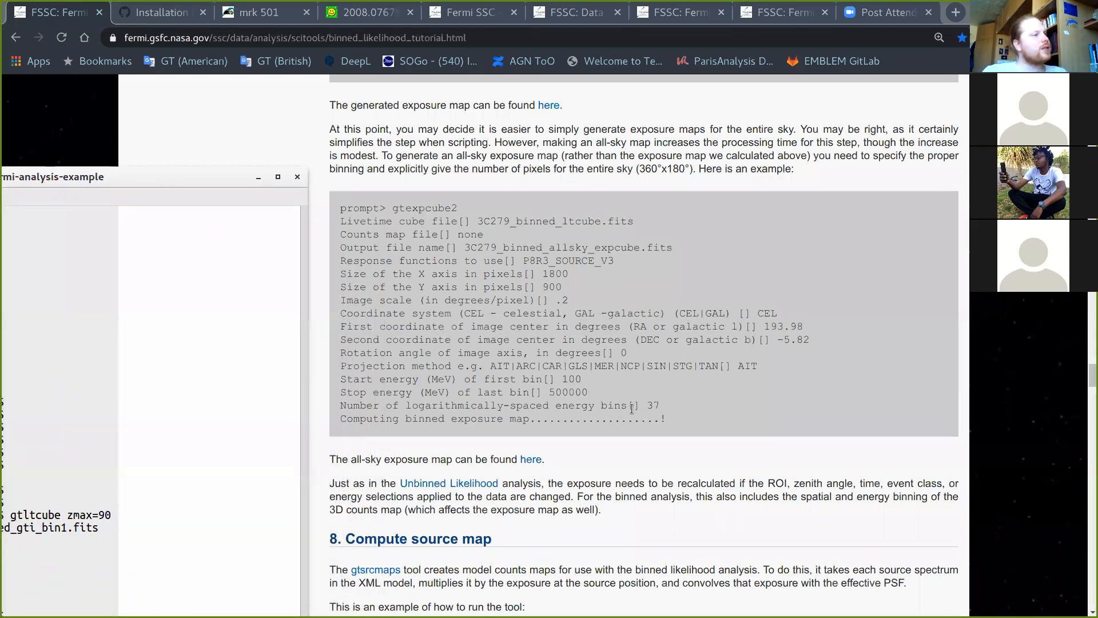
drag(212, 177, 808, 74)
text(none)
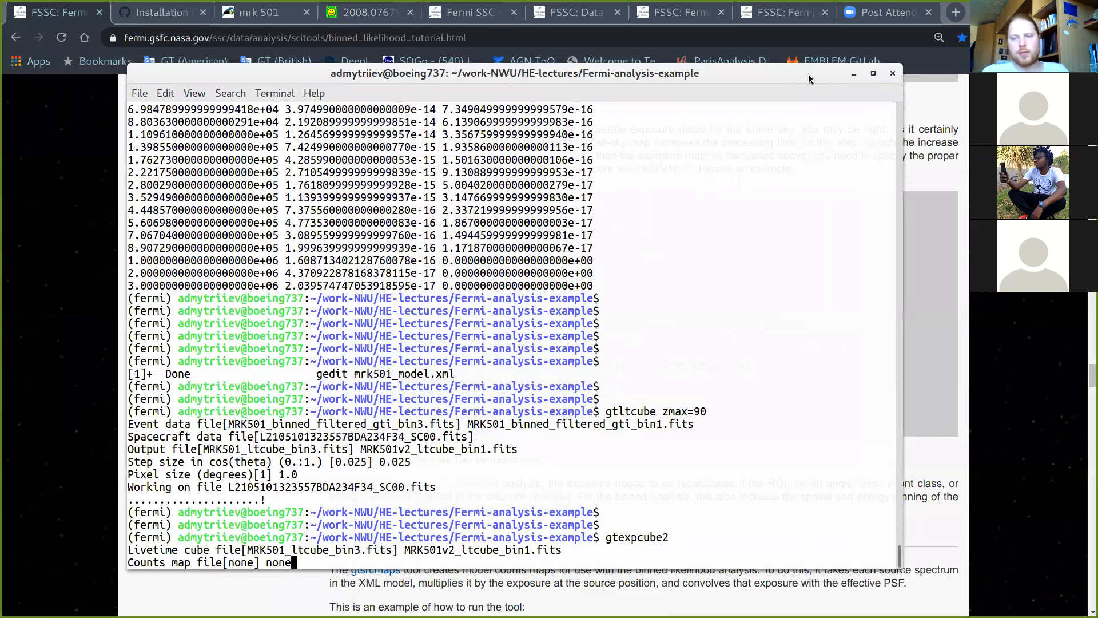
drag(792, 70, 824, 67)
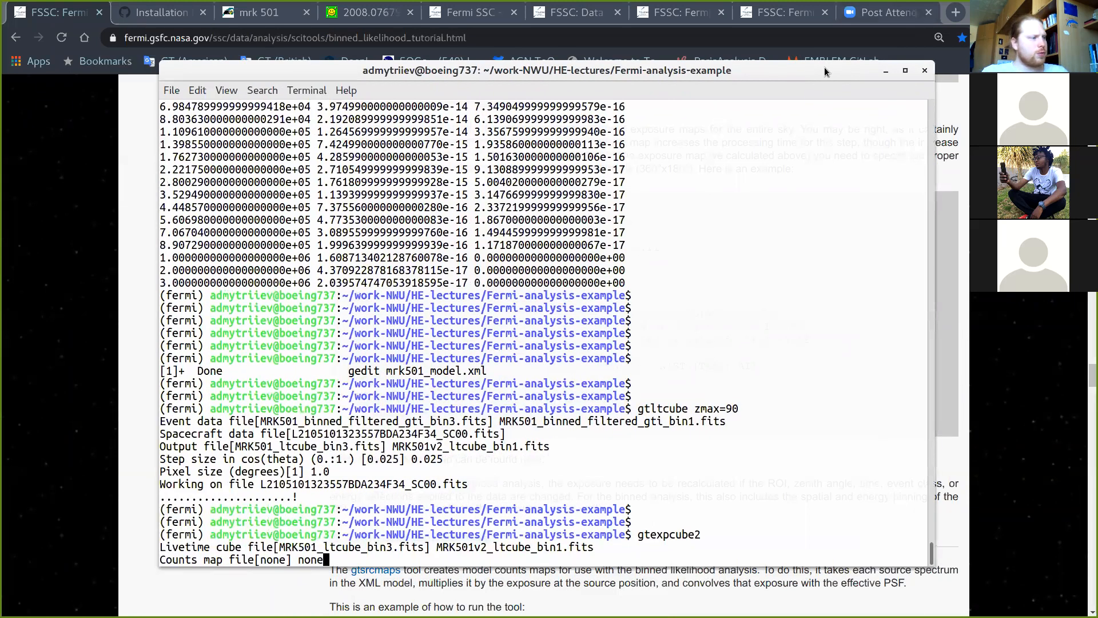
key(Return)
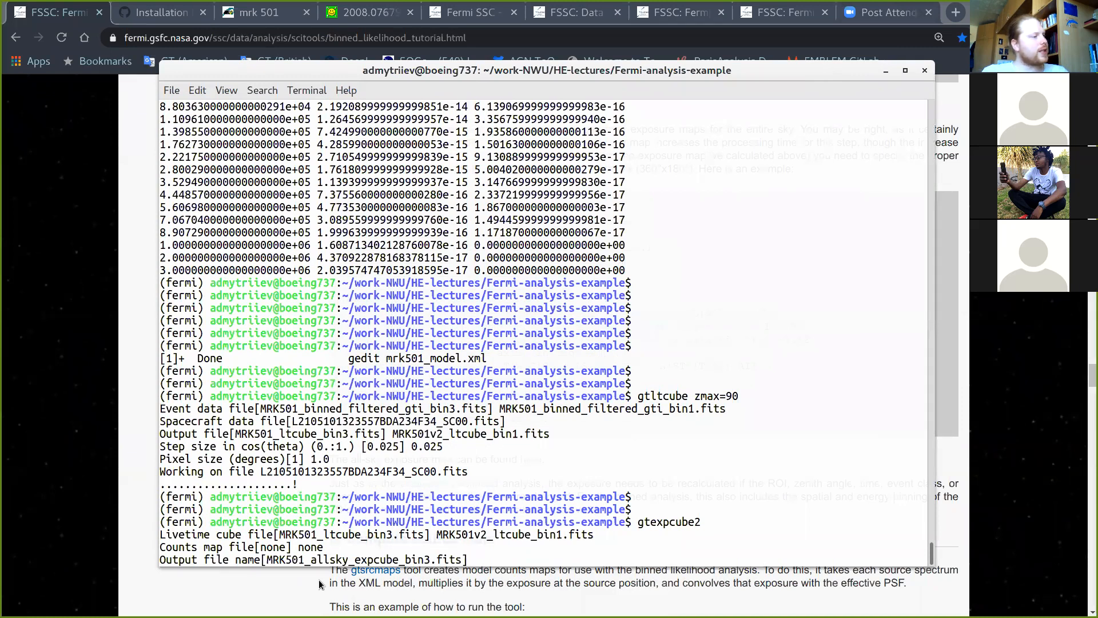
Step: Name the exposure map output file MRK501v2_allsky_expcube_bin1.fits
text(MRK501v2)
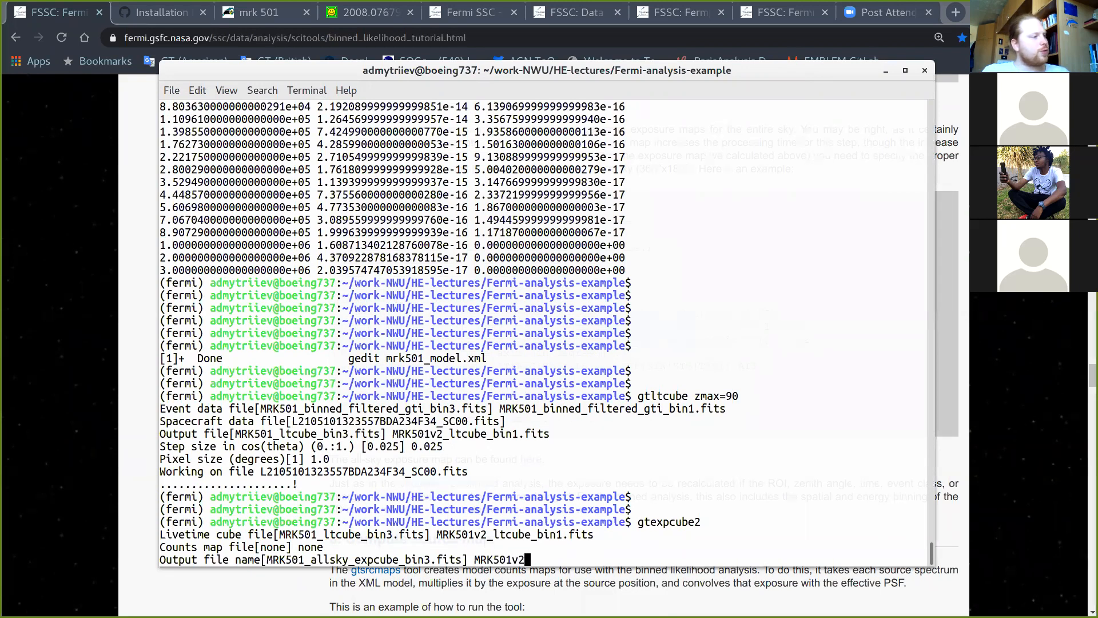
text(_allsky_)
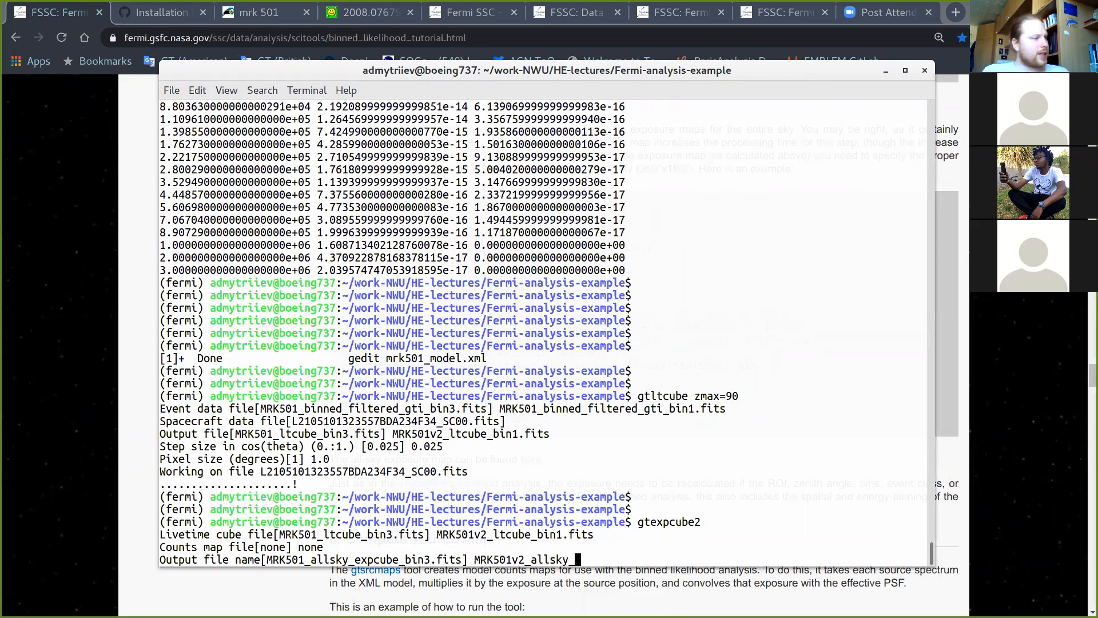
text(expcube_bin1.fits)
key(Return)
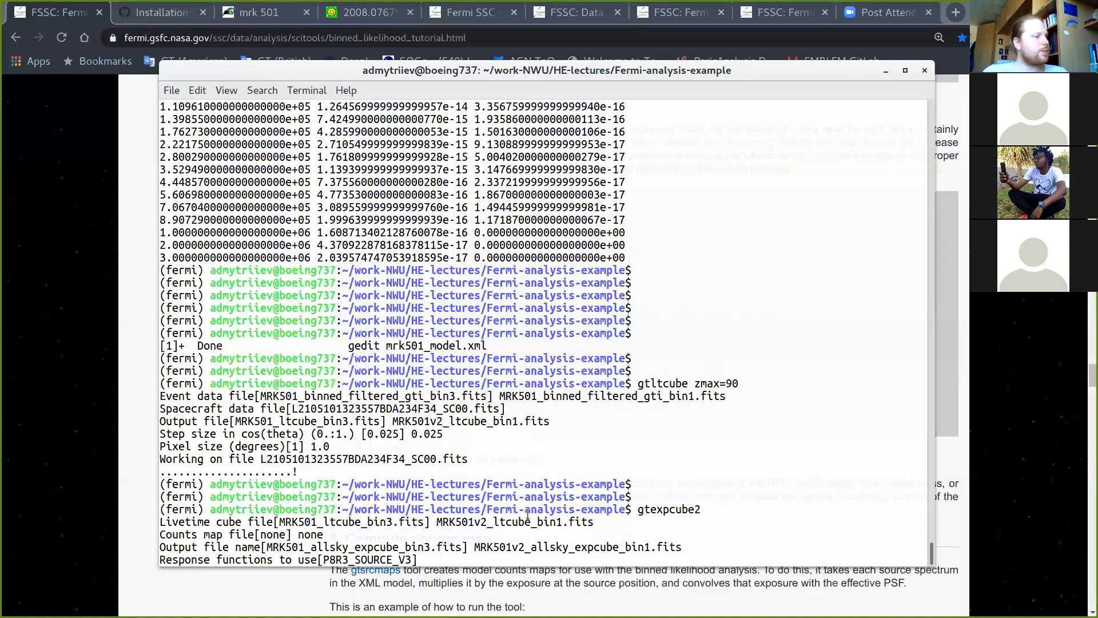
Step: Check the response function on the LAT Background Models page and highlight it in the tutorial's all-sky gtexpcube2 example
click(948, 215)
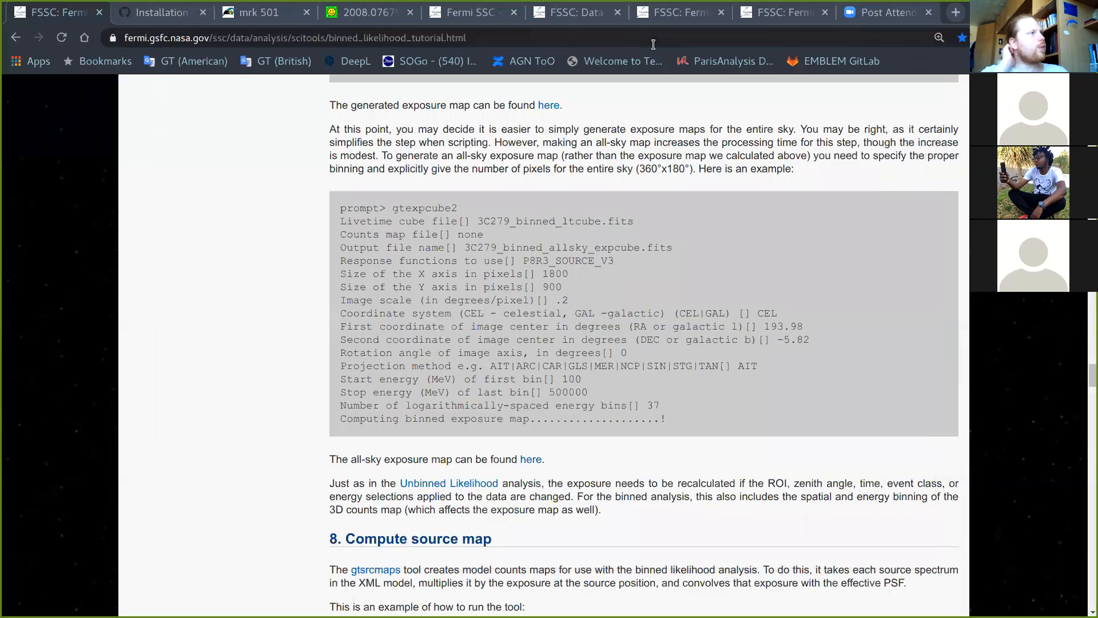
click(570, 13)
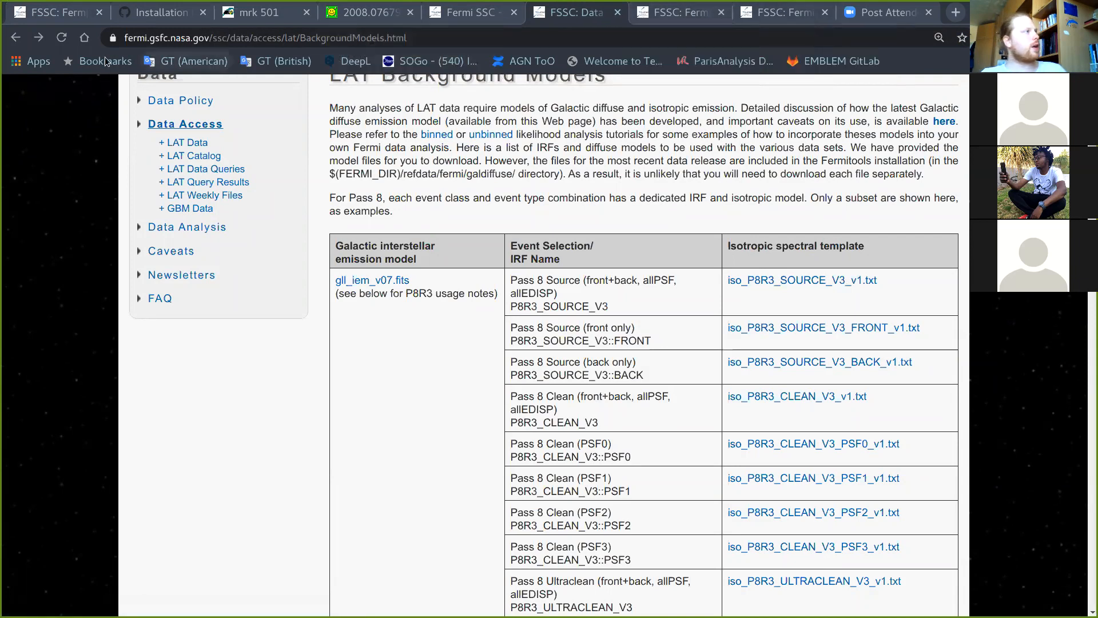
click(70, 15)
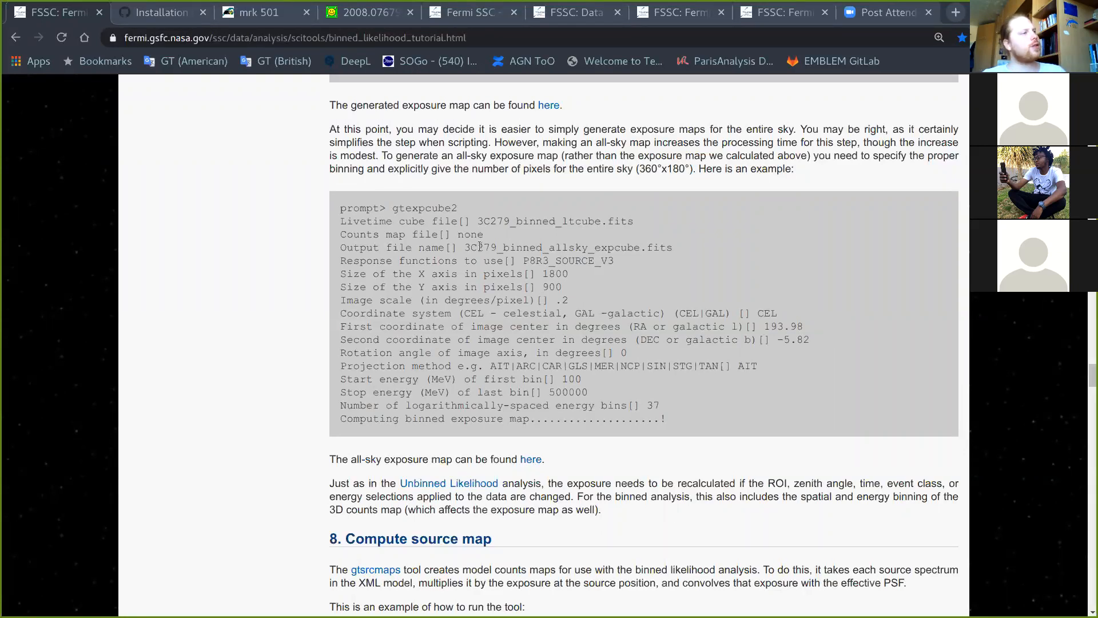
drag(530, 261, 622, 264)
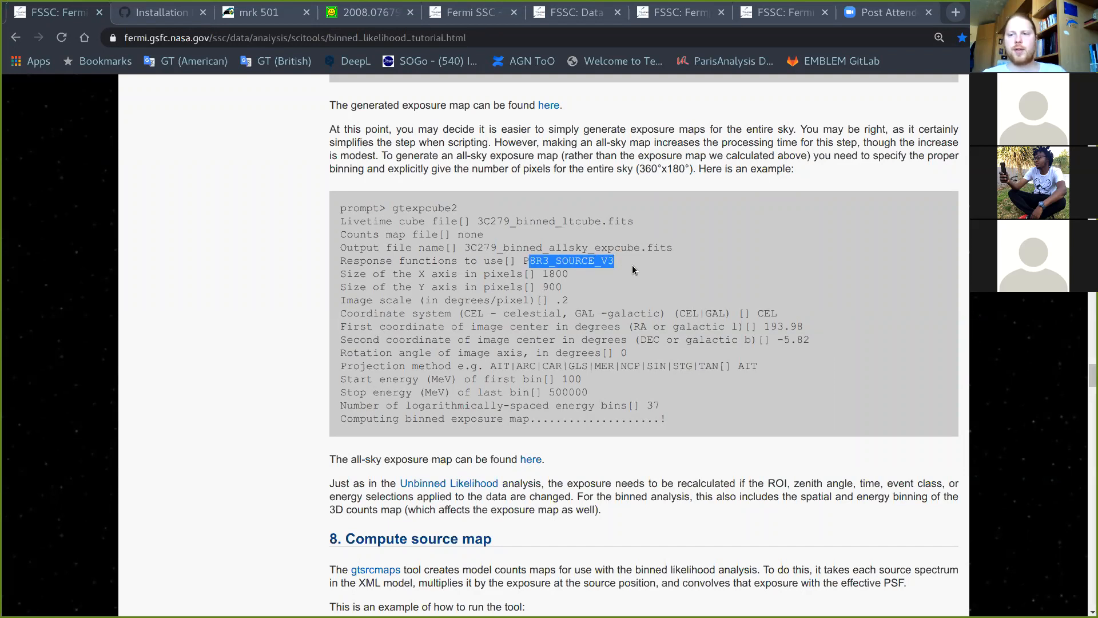
Step: Check the response function names on the LAT Background Models page, then return to the binned likelihood tutorial's all-sky example
click(549, 261)
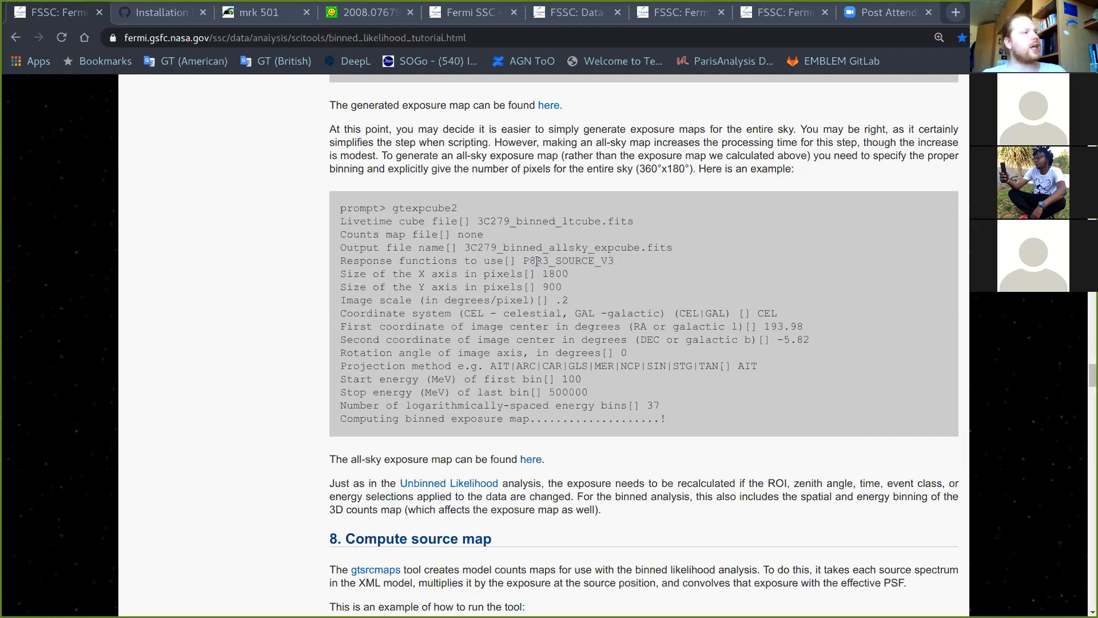
click(759, 9)
click(39, 37)
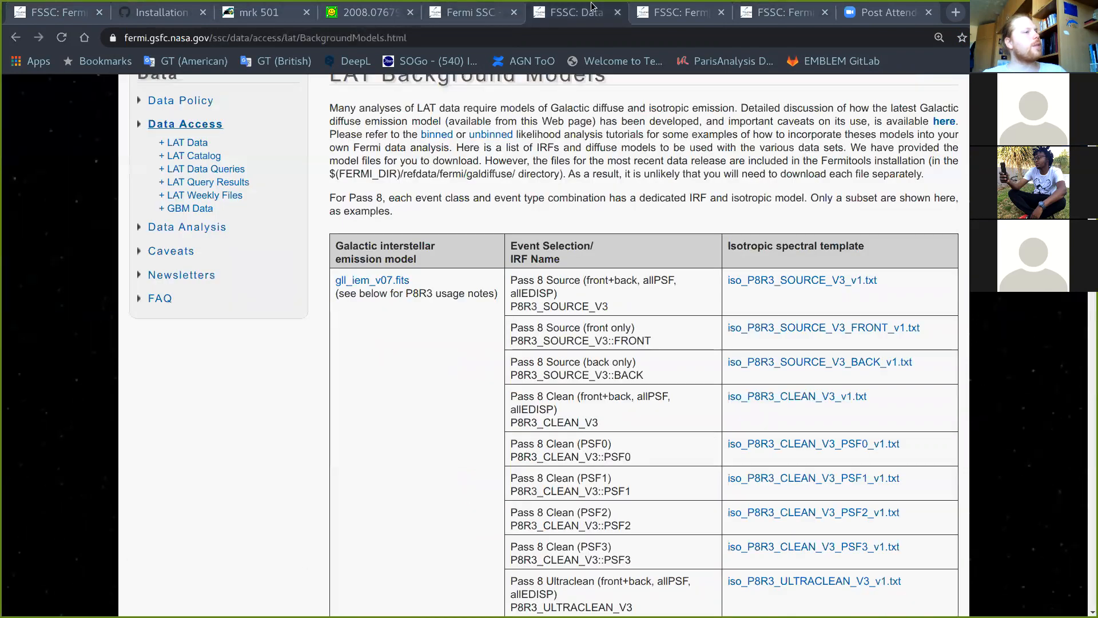
click(592, 7)
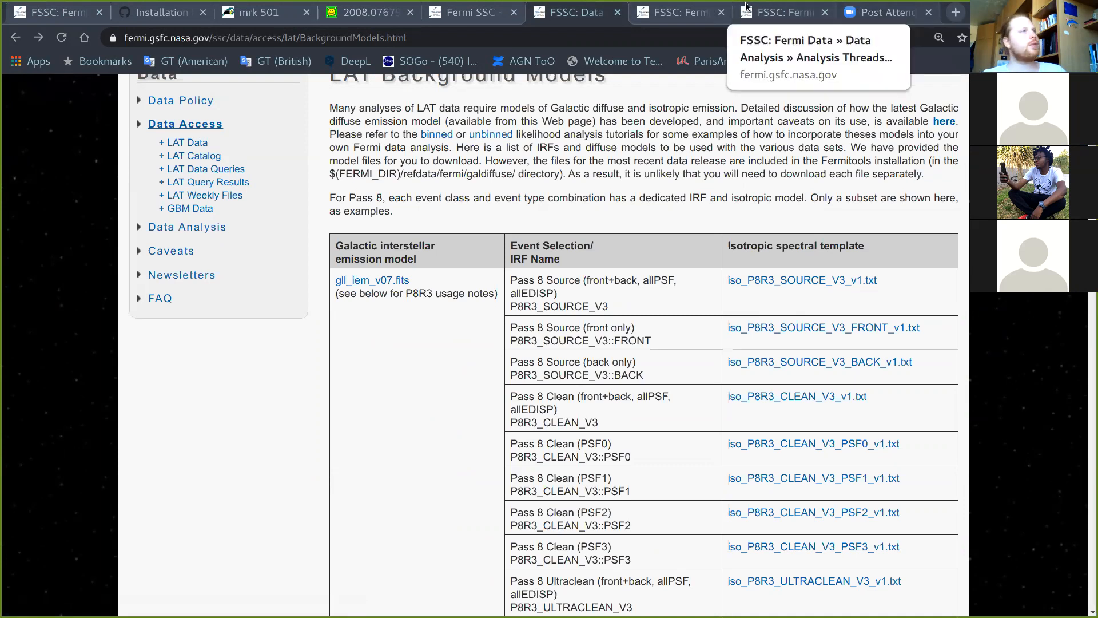
click(684, 11)
click(779, 12)
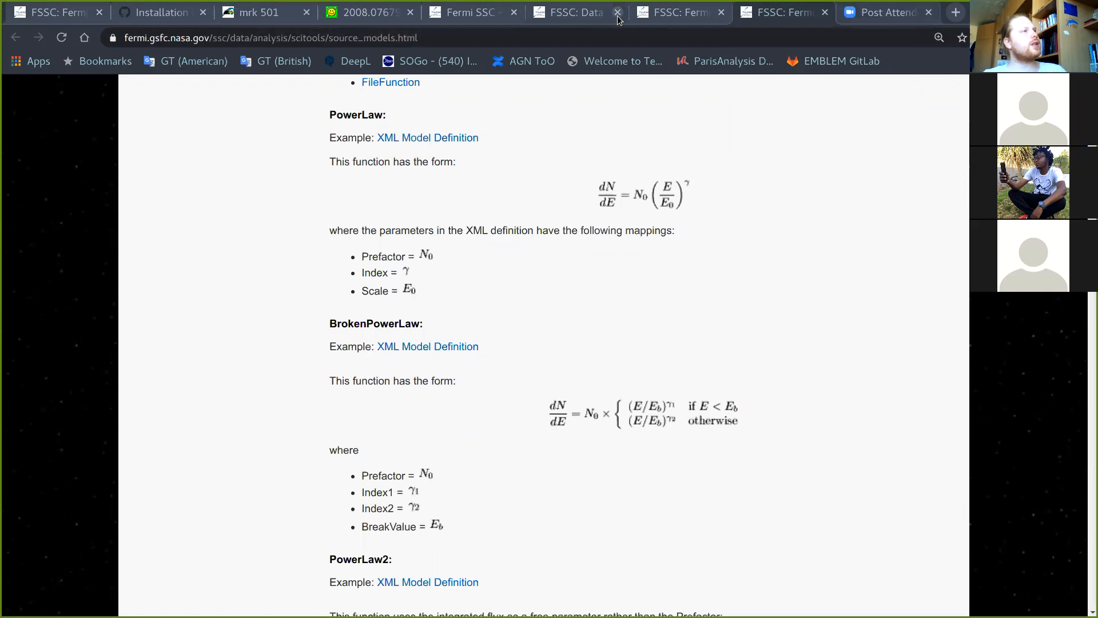
click(57, 9)
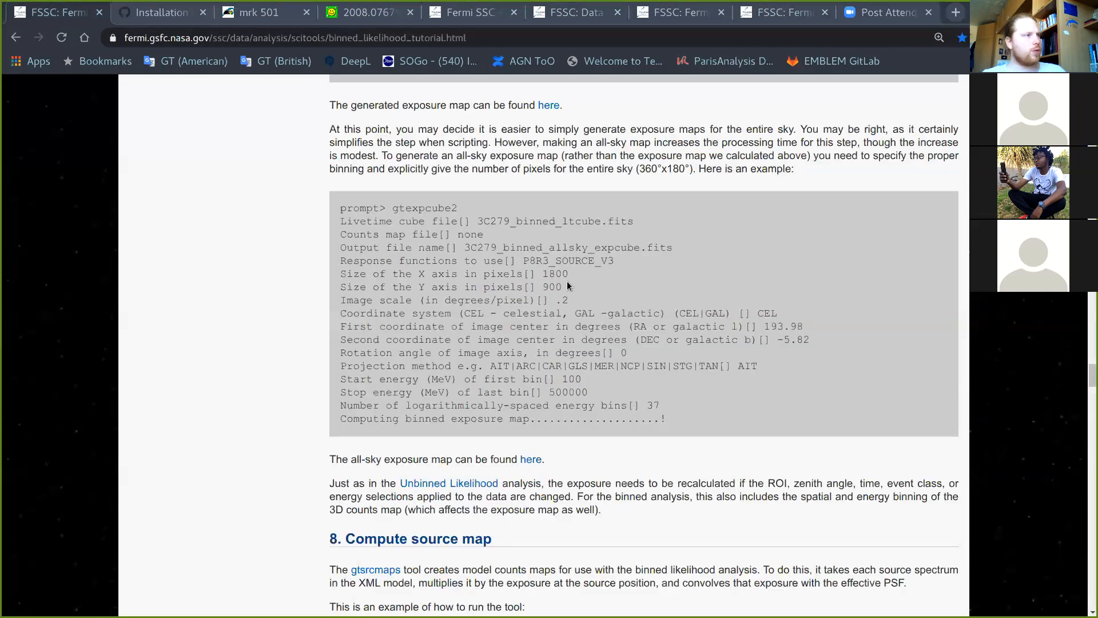
Step: Copy P8R3_SOURCE_V3 from the tutorial example and enter it in the terminal as the gtexpcube2 response function
drag(524, 262, 616, 262)
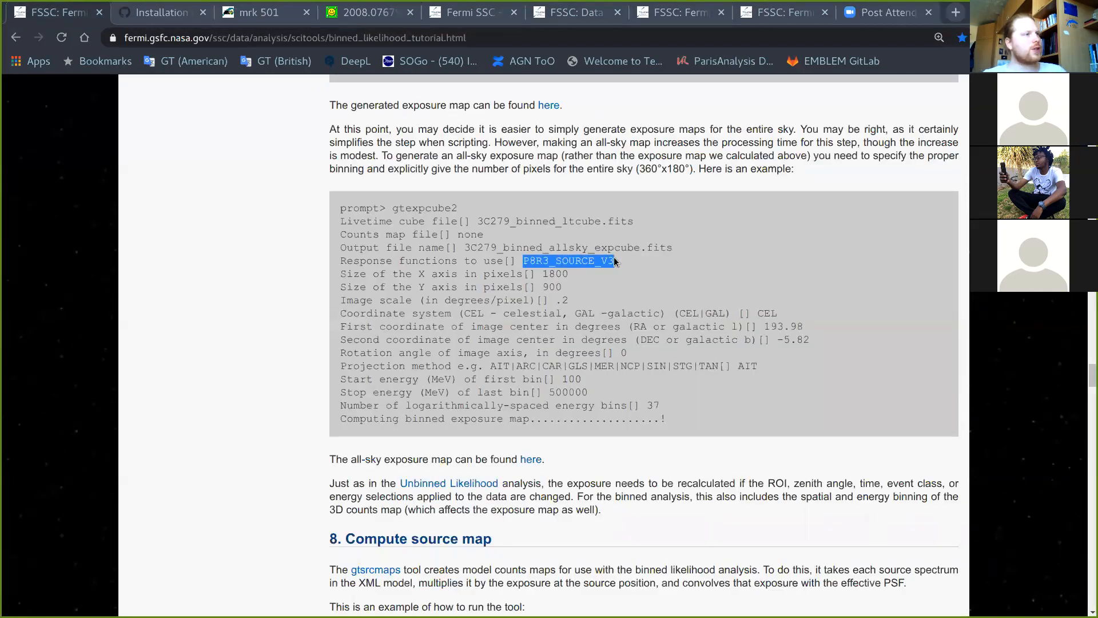
right_click(610, 258)
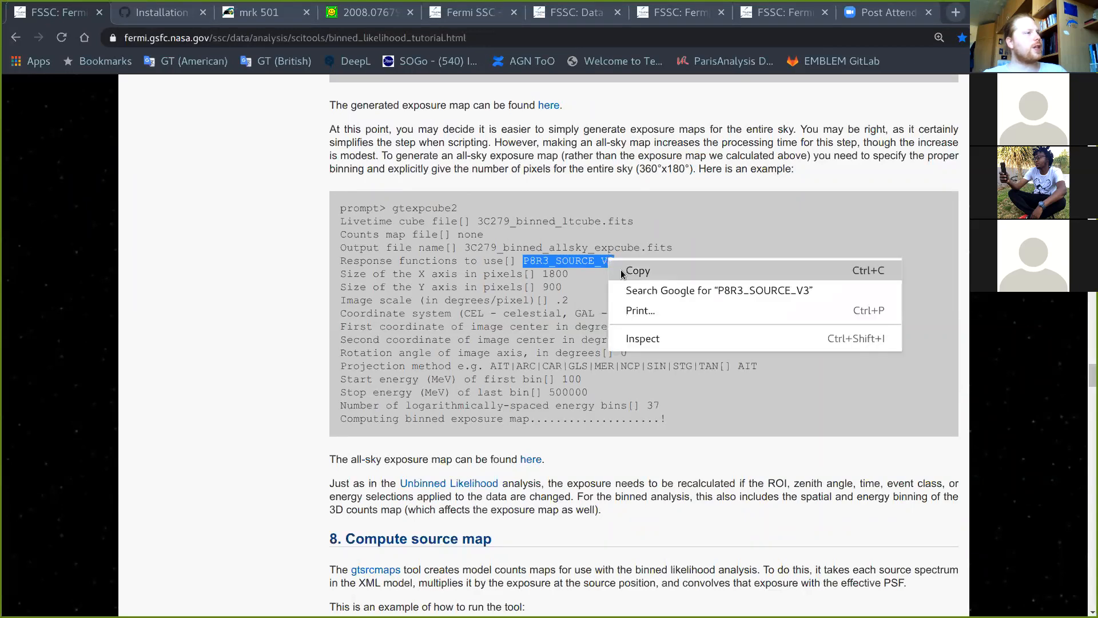
click(657, 267)
key(alt+Tab)
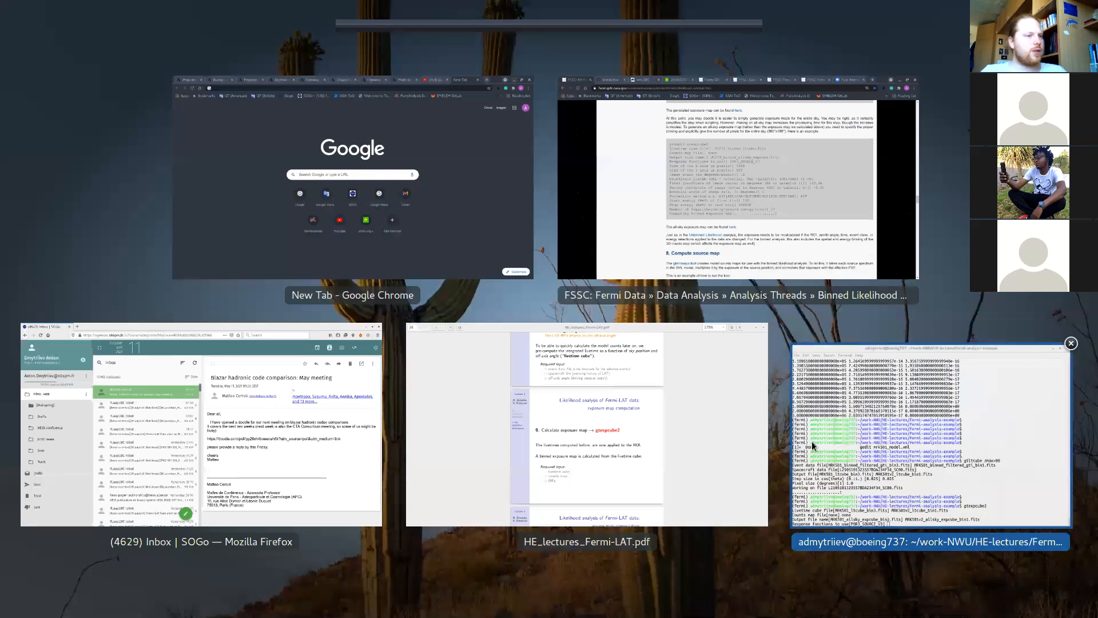
click(811, 441)
right_click(423, 563)
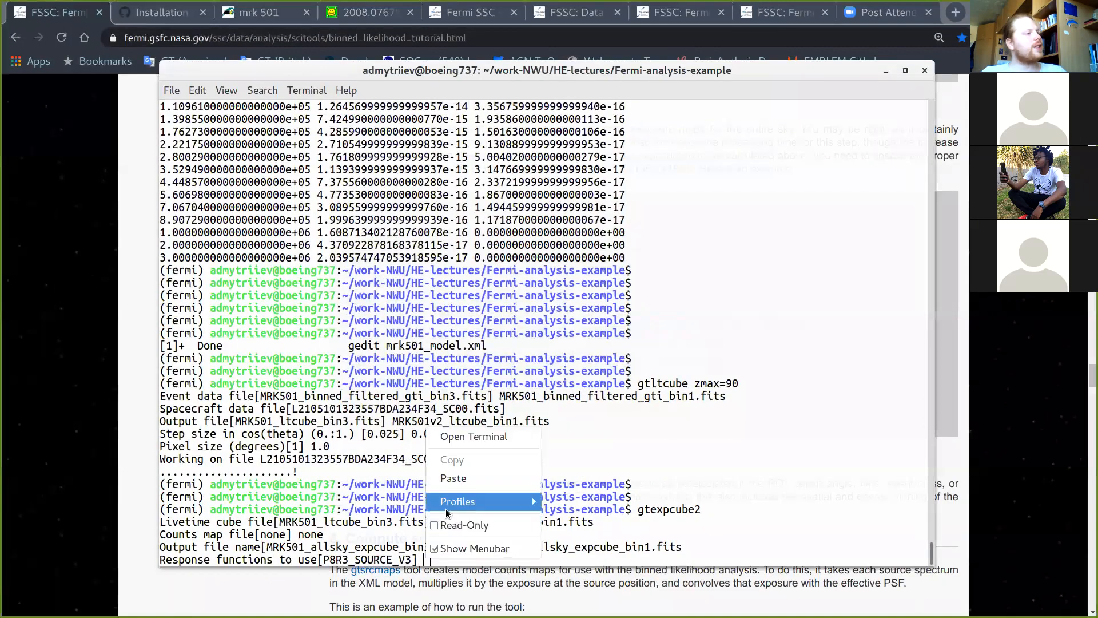
click(449, 480)
key(Return)
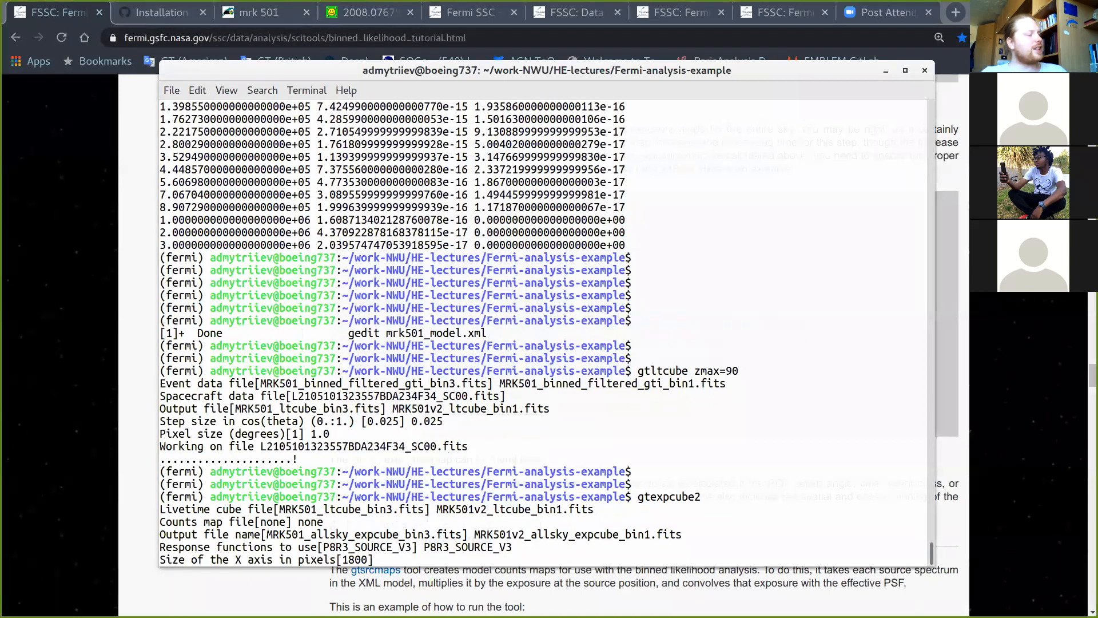
Step: Set the exposure map size to 1800 by 900 pixels with an image scale of 0.2 degrees per pixel
text(1800)
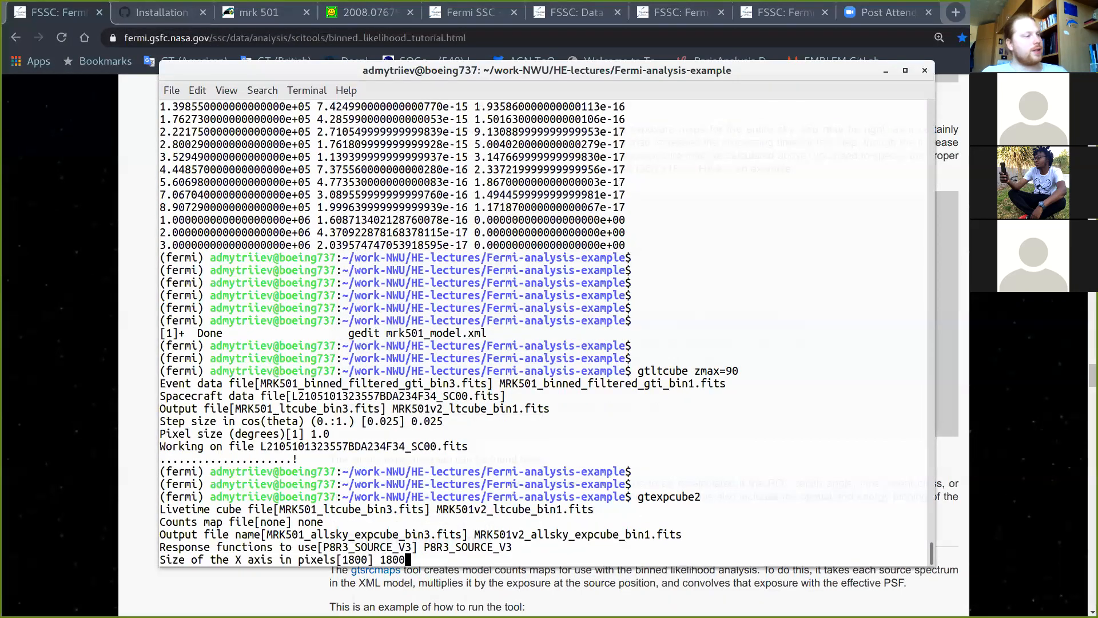
key(Return)
text(900)
key(Return)
text(0.2)
key(Return)
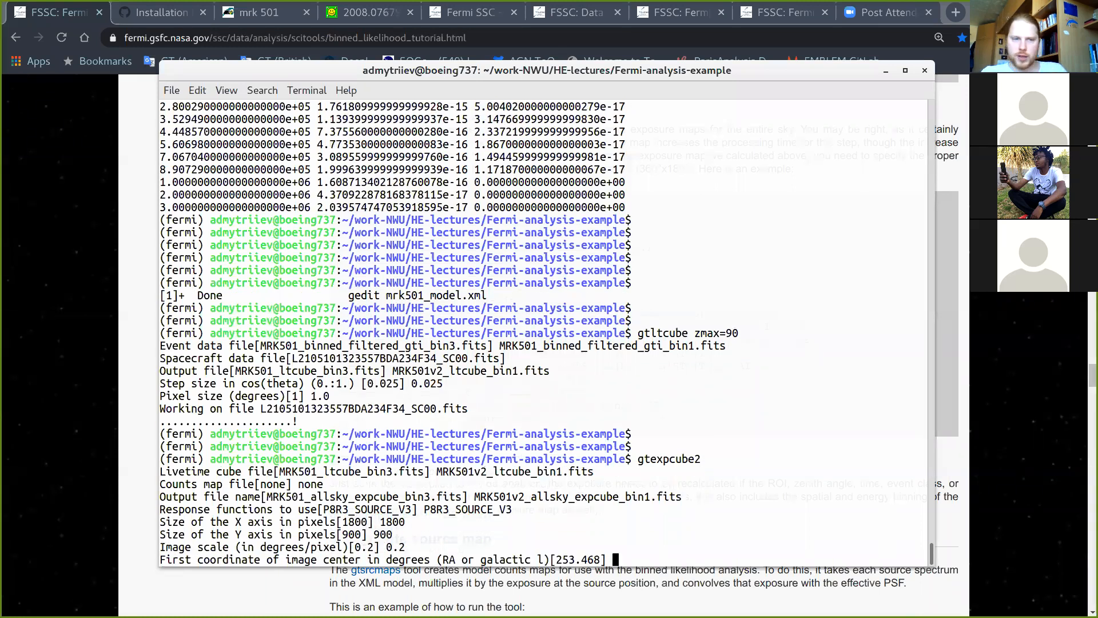
Step: Accept the default image center 253.468, 39.7602, rotation angle 0, AIT projection and CEL coordinate system
key(Return)
key(Return)
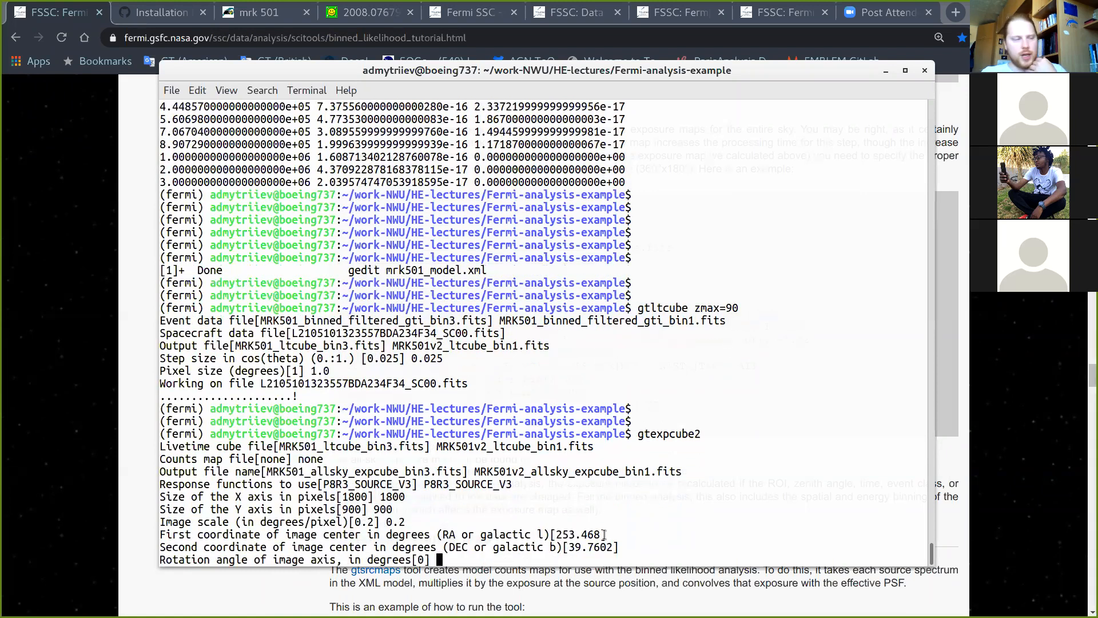
key(Return)
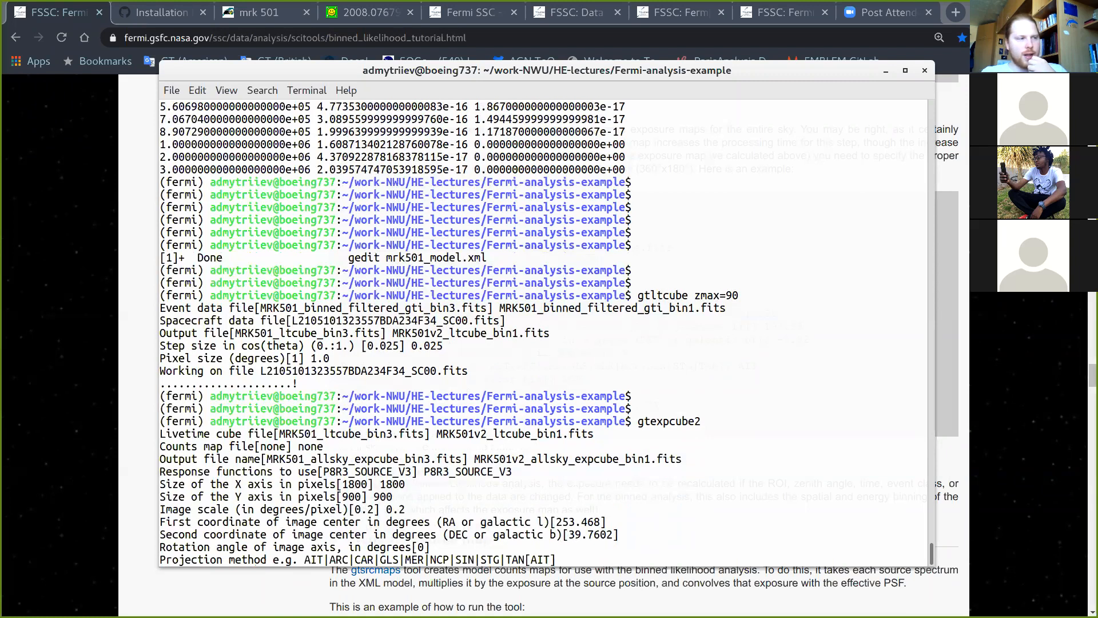
key(Return)
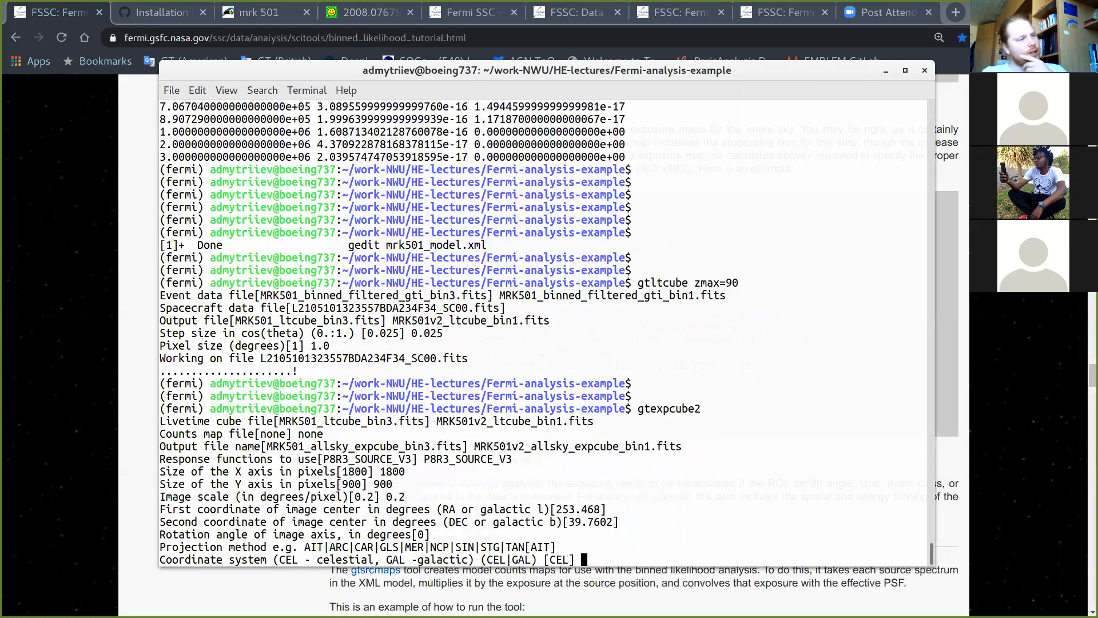
key(Return)
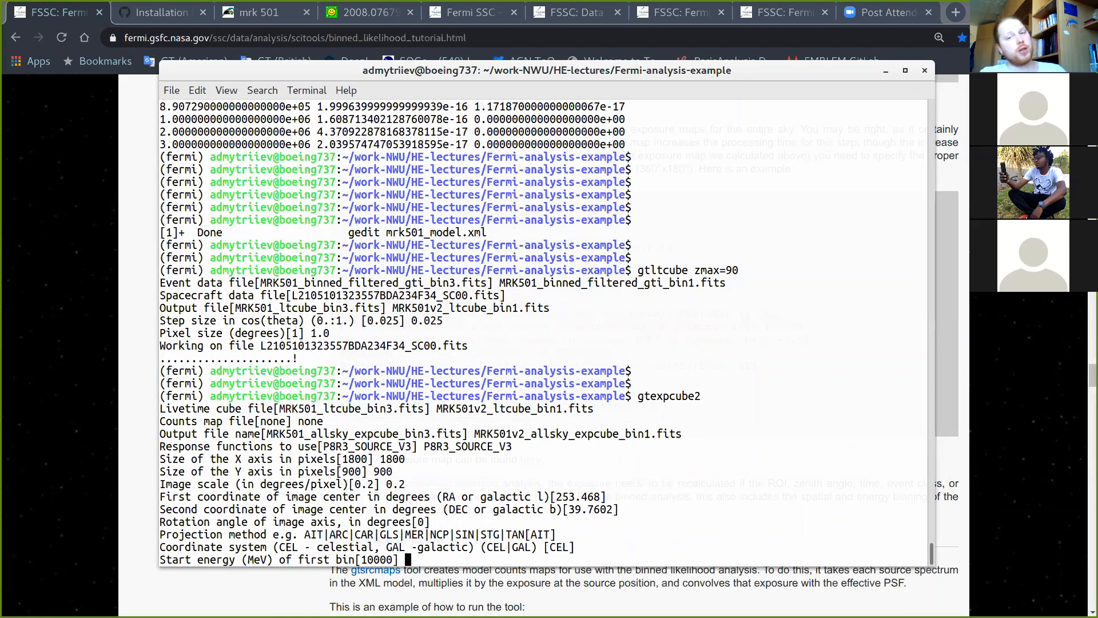
Step: Set the energy range from 100.0 to 1000.0 MeV with 1 logarithmic bin and compute the exposure map
text(100.0)
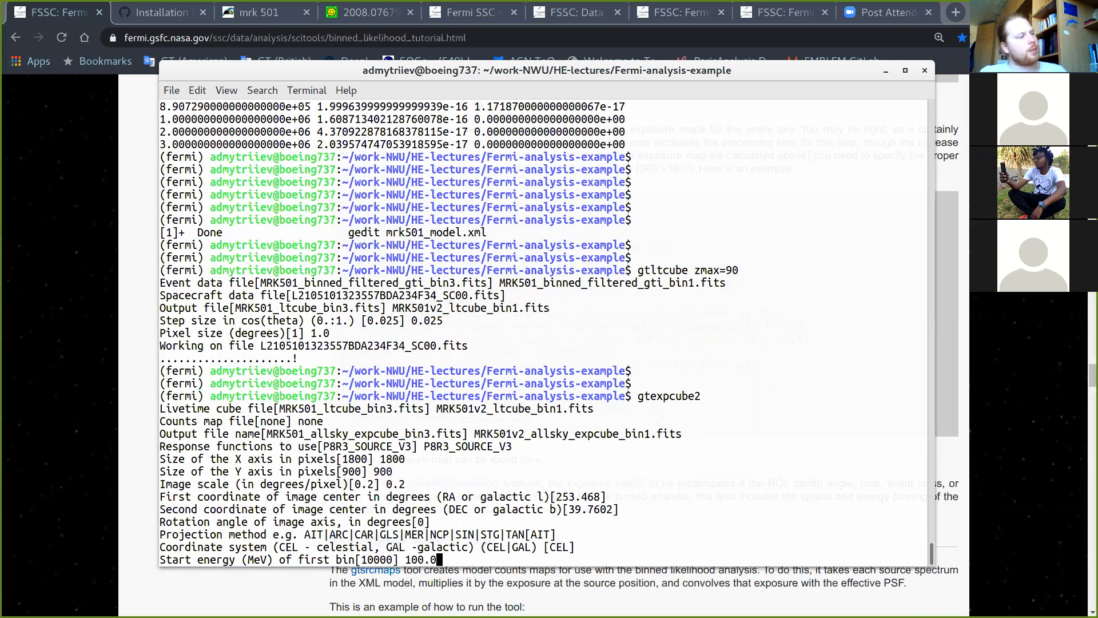
key(Return)
text(1000)
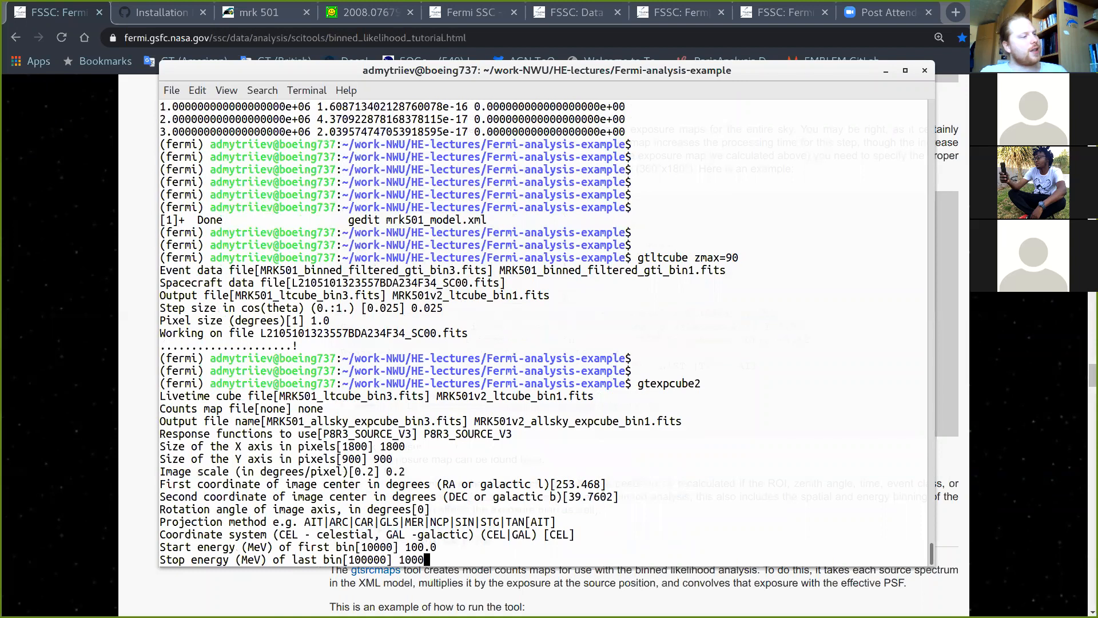
text(.0)
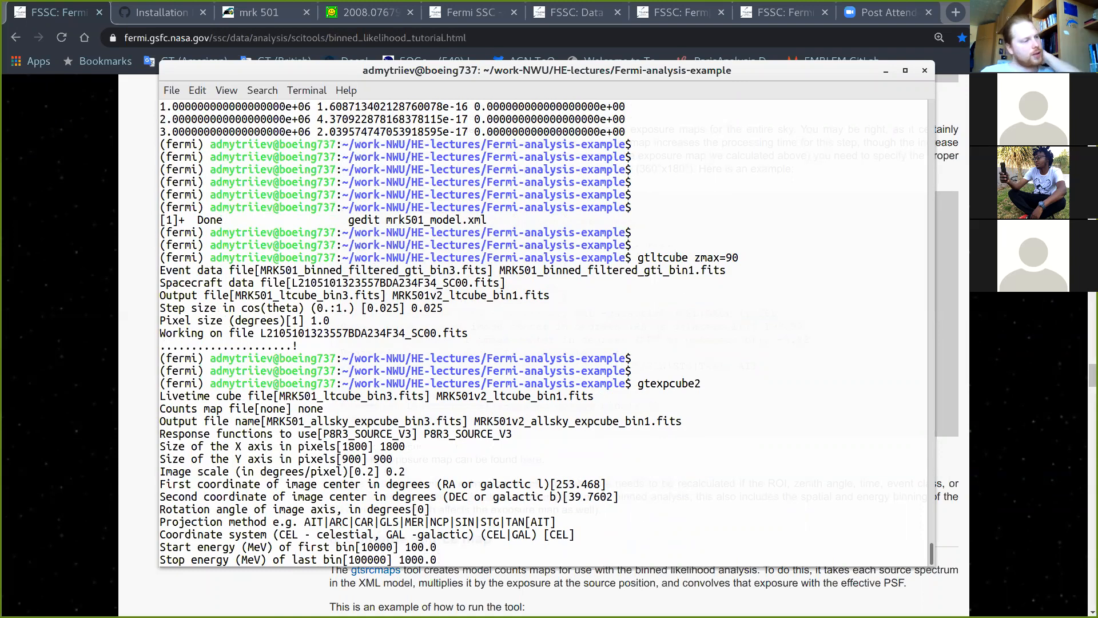
key(Return)
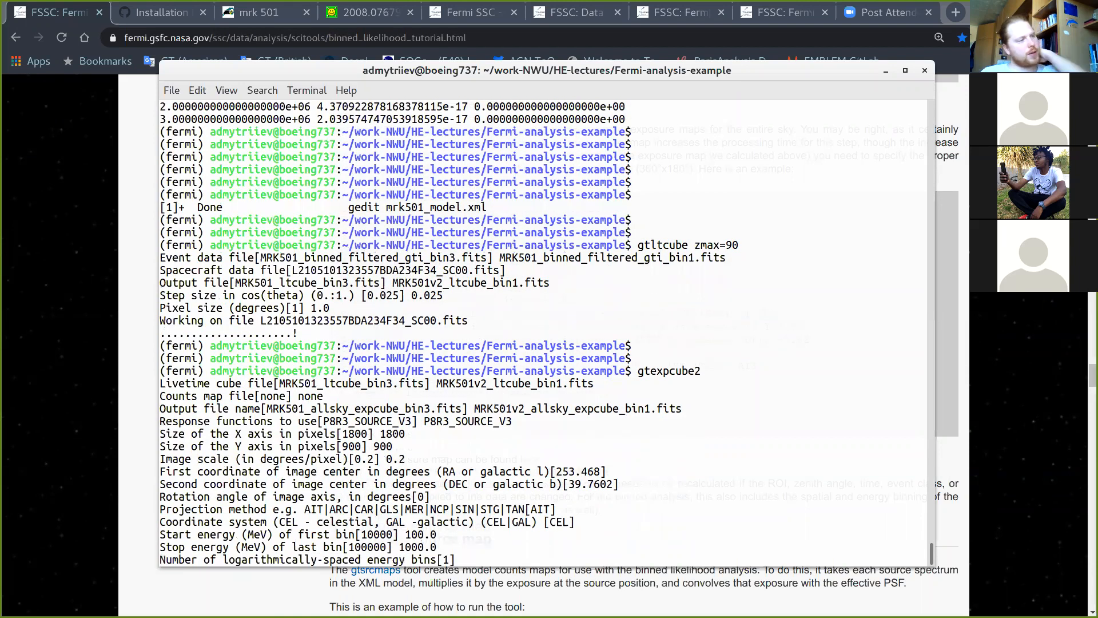
text(1)
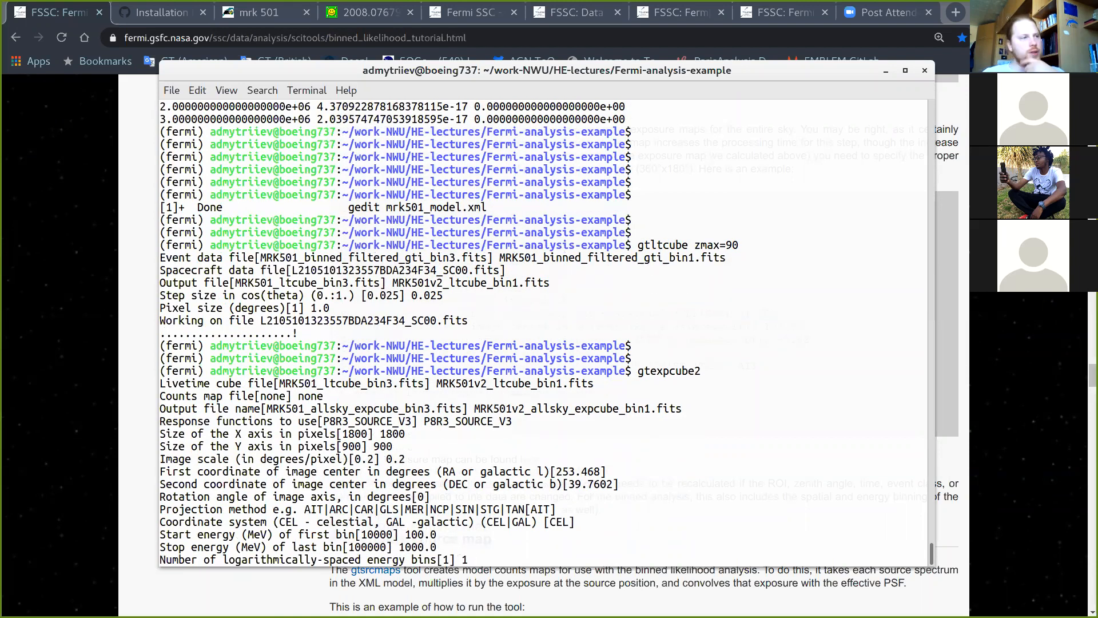
key(Return)
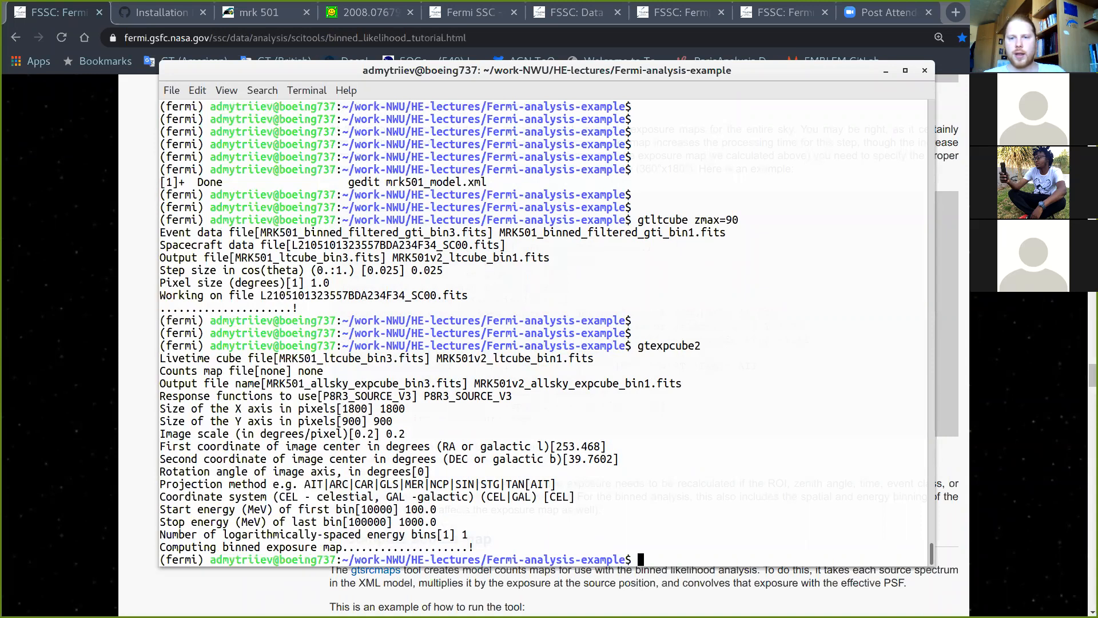
Step: List the analysis folder's files with ls -ltrh and look through them for the exposure map files
key(Return)
key(Return)
key(Return)
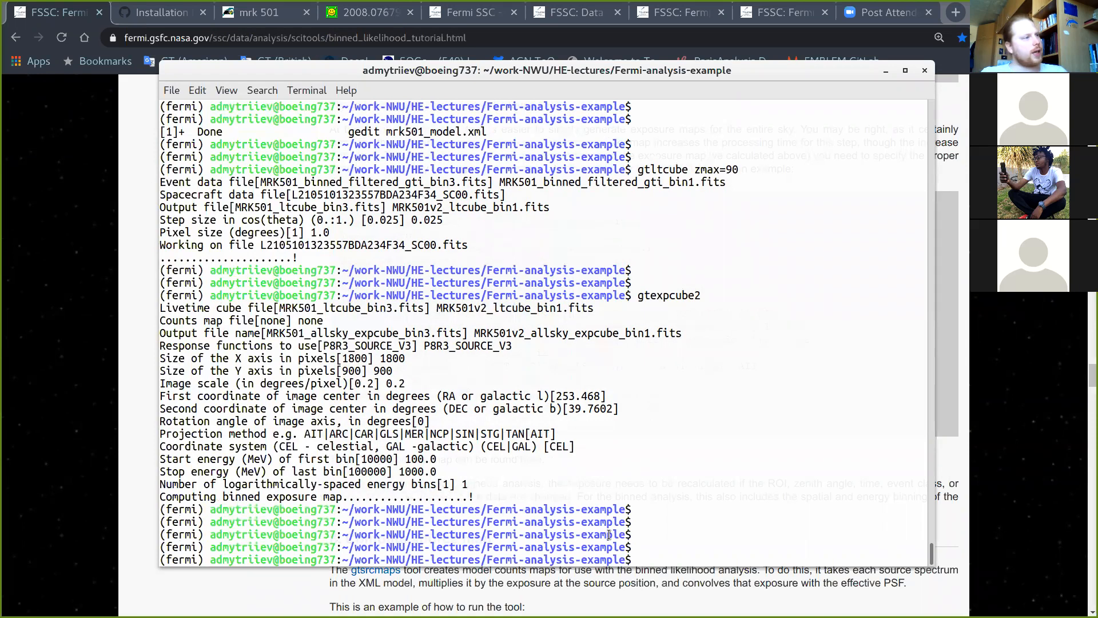
text(ls -ltrh)
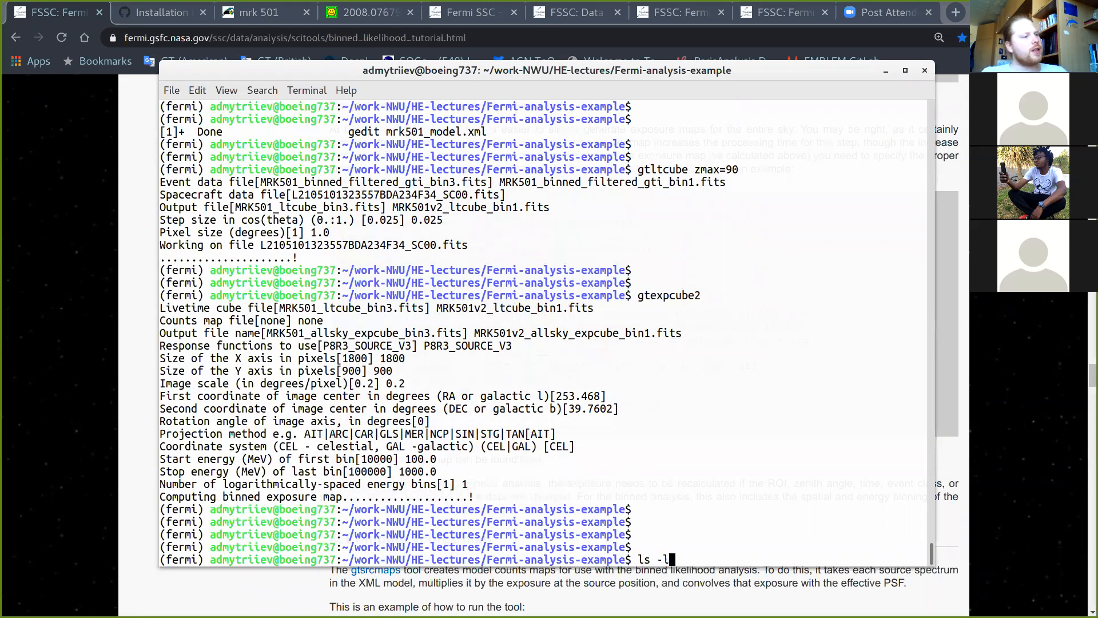
key(Return)
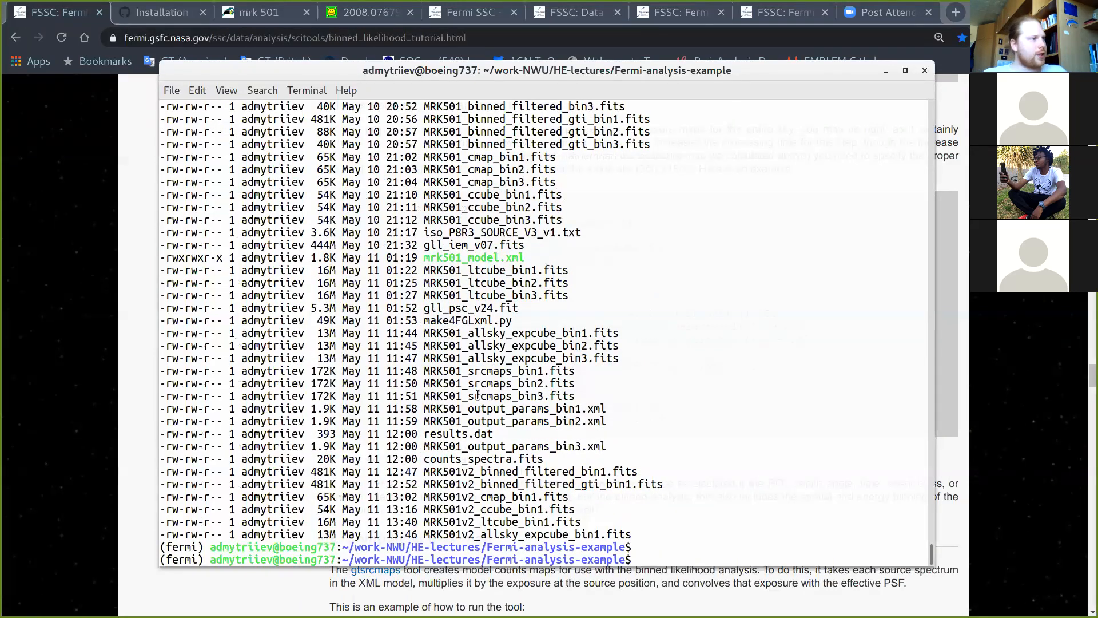
scroll(483, 260, up, 2)
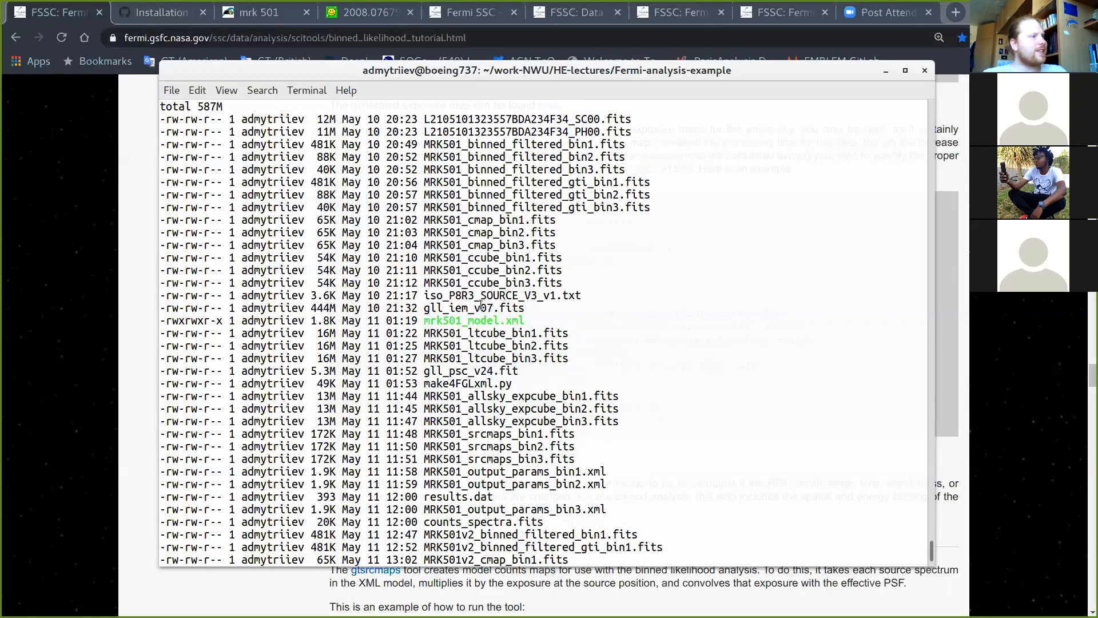
key(Return)
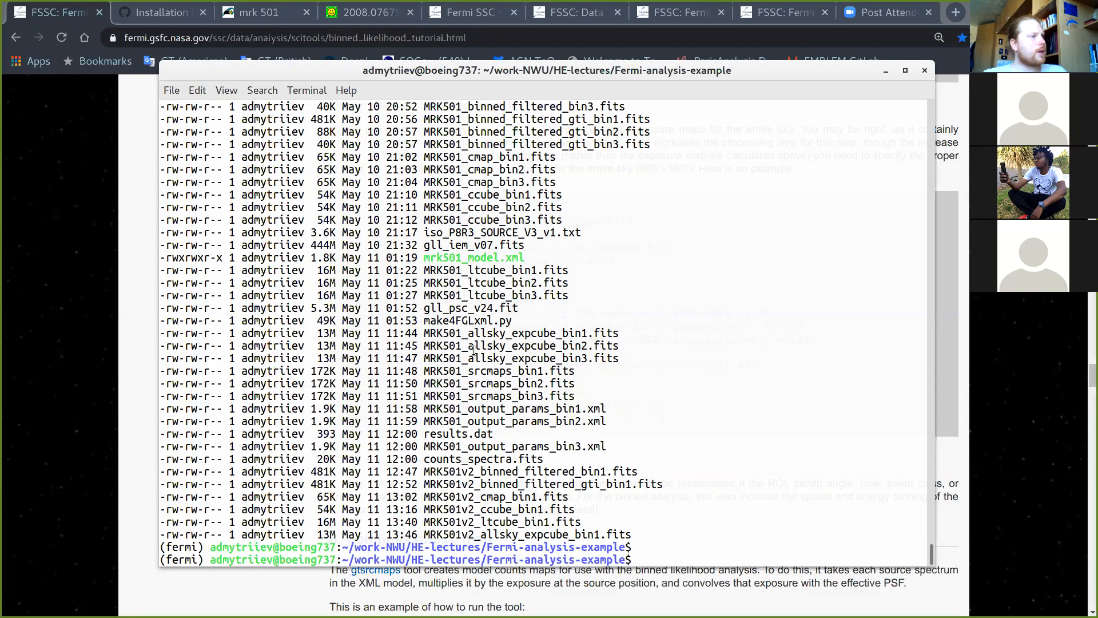
Step: Open MRK501_allsky_expcube_bin1.fits in fv as a background process, reusing the file name from the listing
drag(423, 332, 614, 330)
key(super+c)
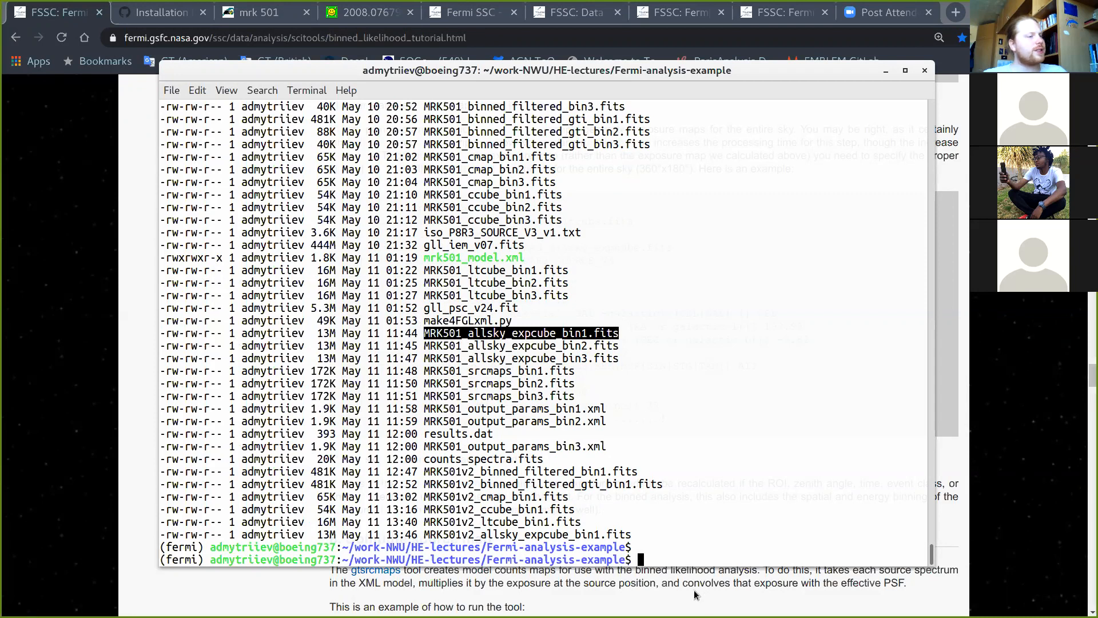
click(669, 560)
key(Return)
text(fv)
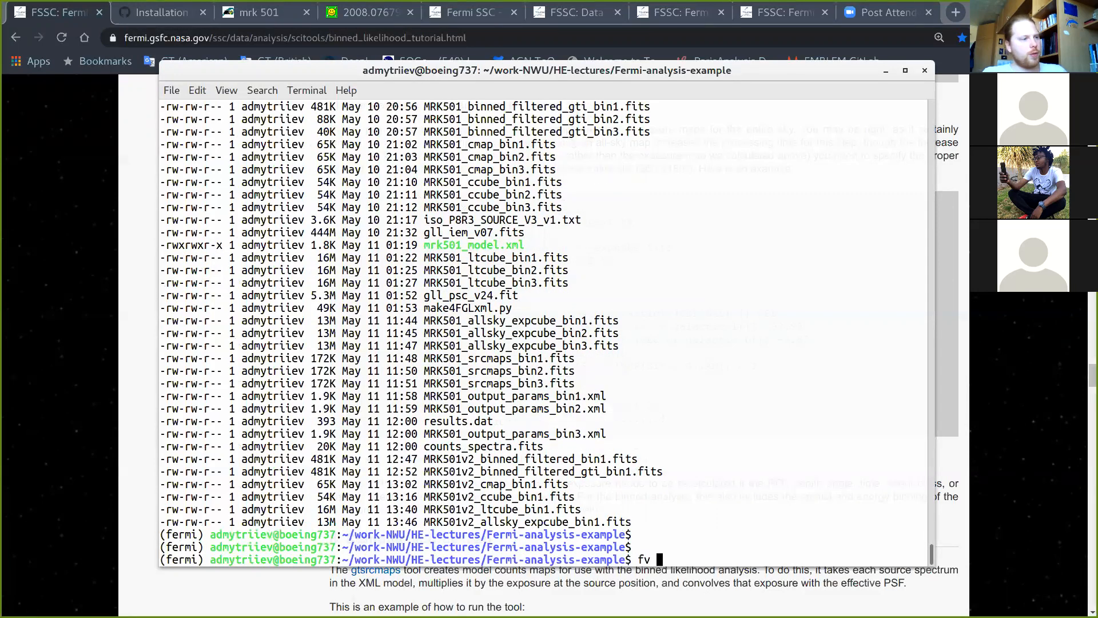
middle_click(688, 552)
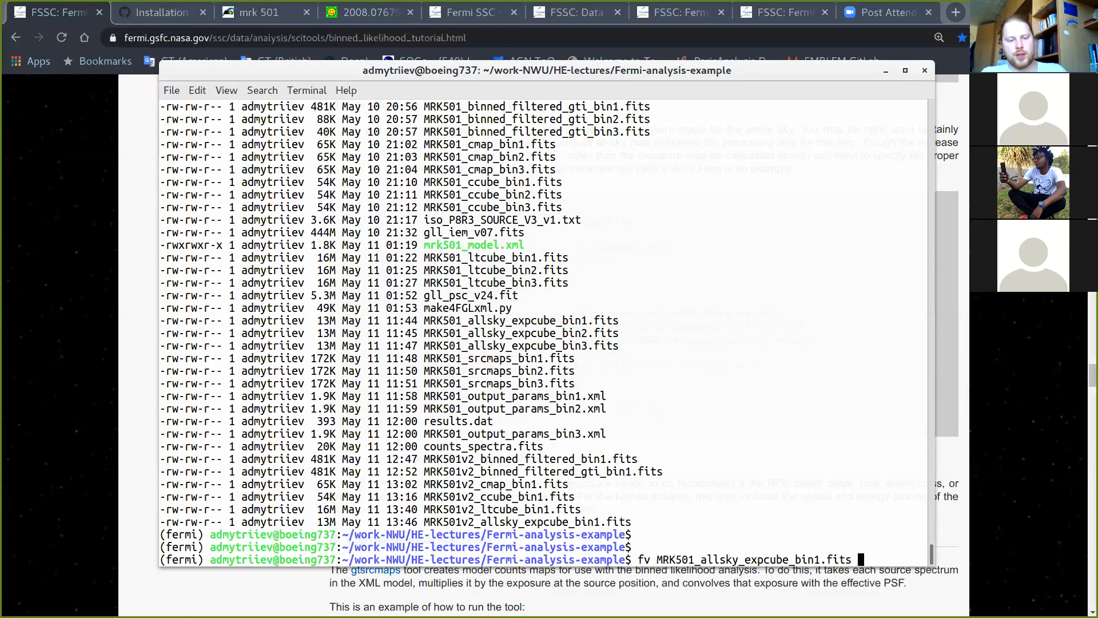
text(&)
key(Return)
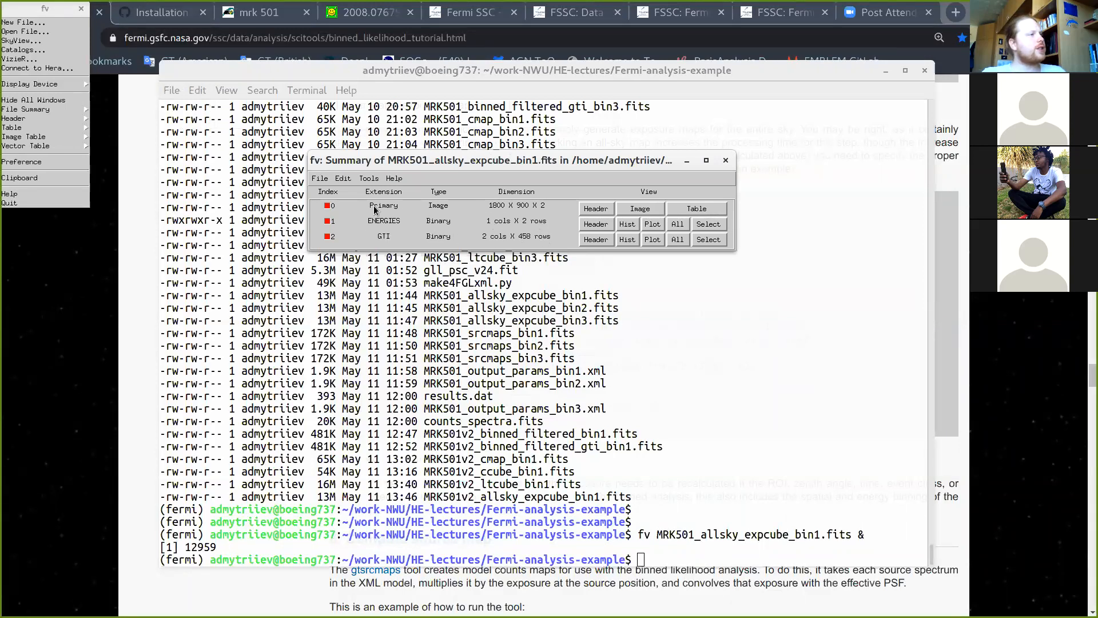
Step: Display the Primary extension's image, examine the all-sky exposure values across it, and close the image viewer
click(640, 208)
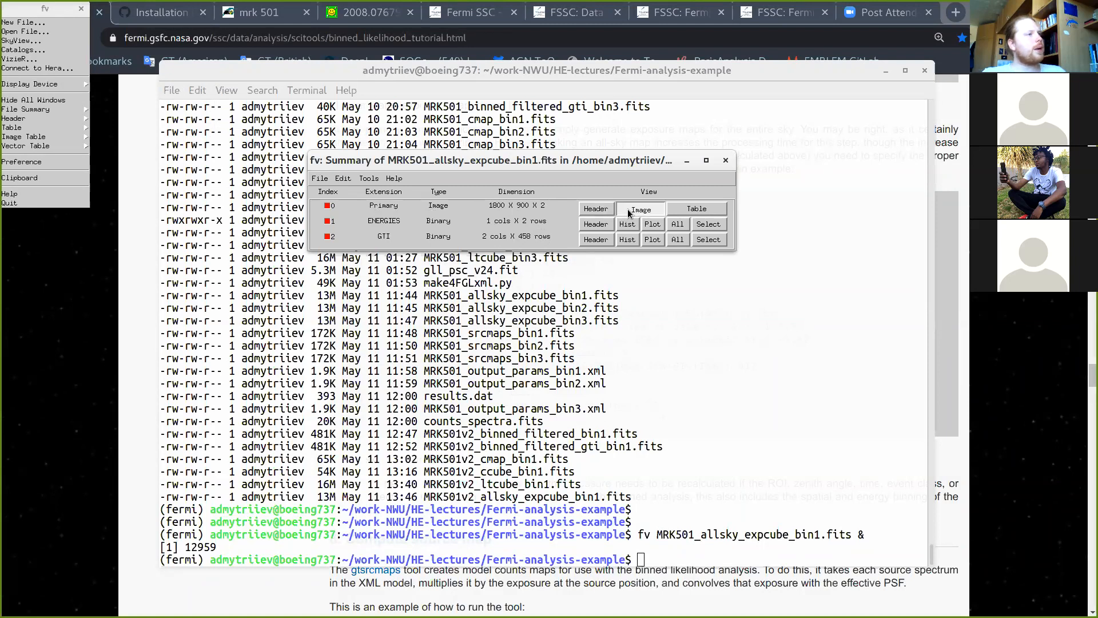
click(51, 75)
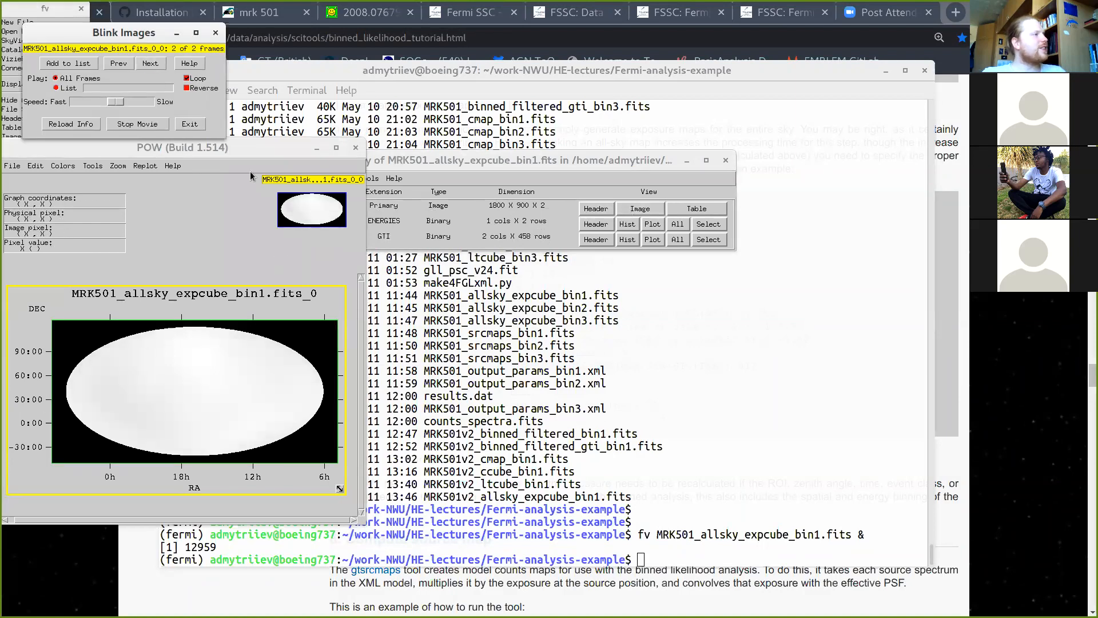
drag(244, 156, 511, 143)
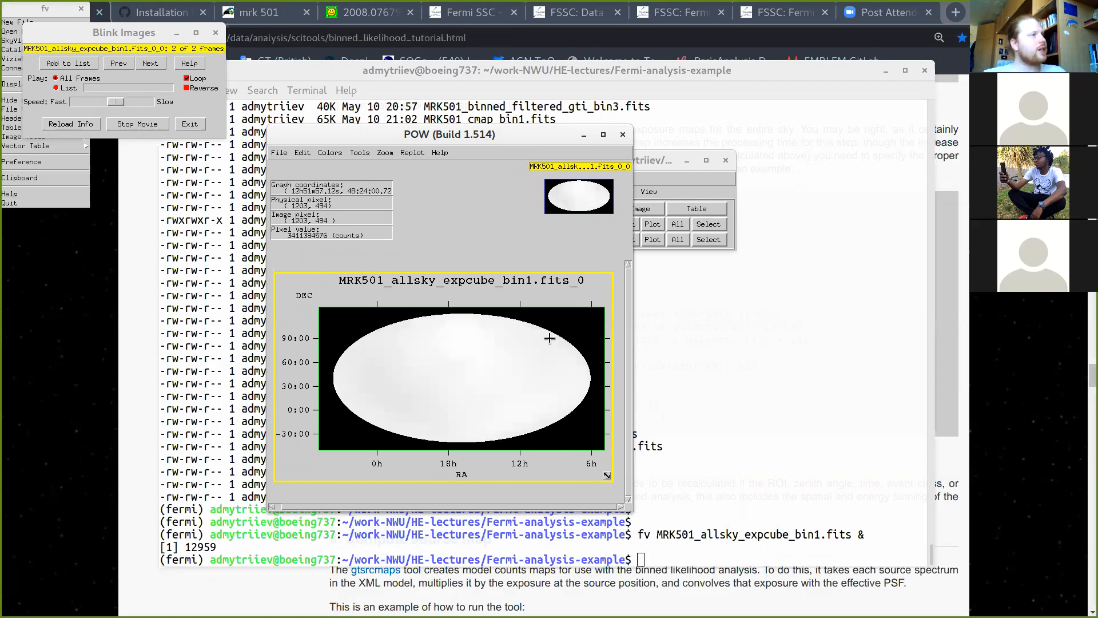
click(622, 136)
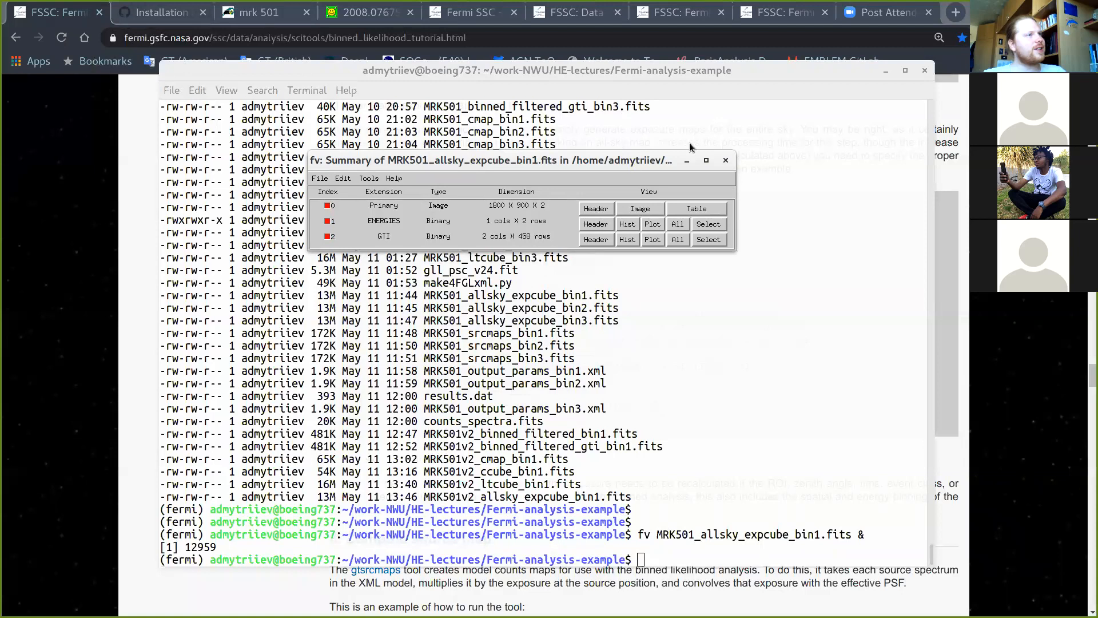
Step: Close the fv summary window and open MRK501_allsky_expcube_bin1.fits in ds9 as a background process, reusing the file name from the earlier command
click(723, 161)
key(Return)
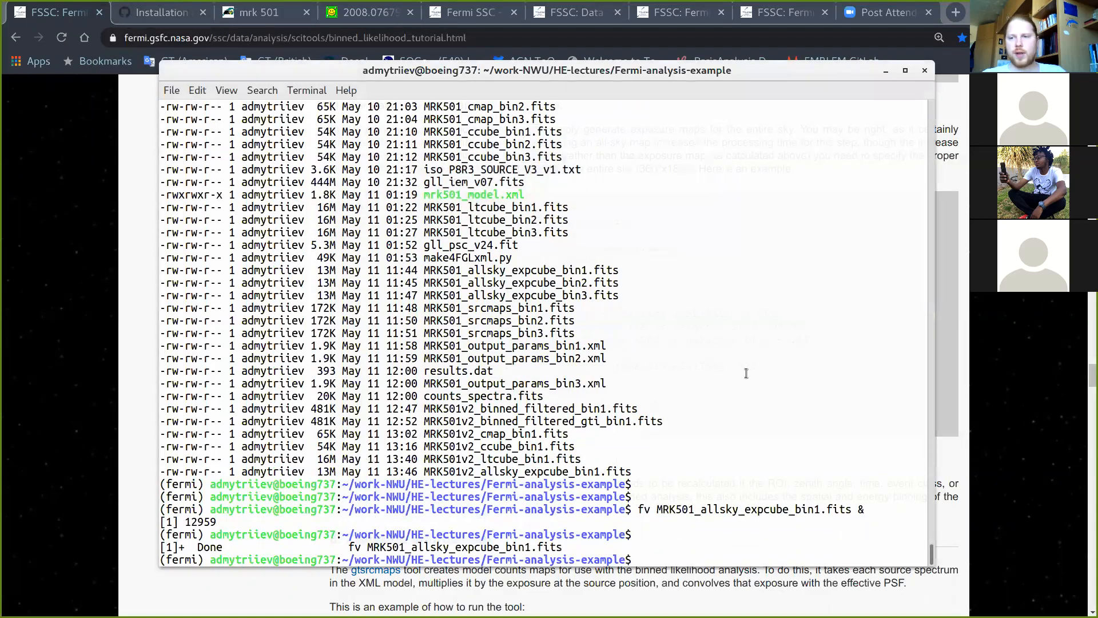
text(ds9)
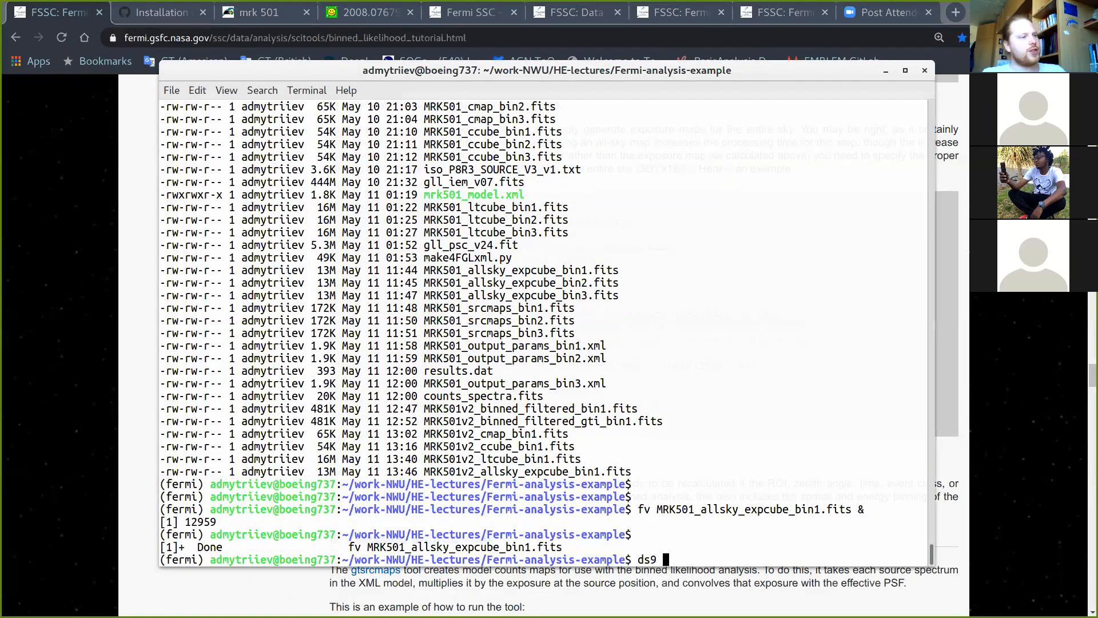
drag(656, 508, 848, 506)
middle_click(673, 559)
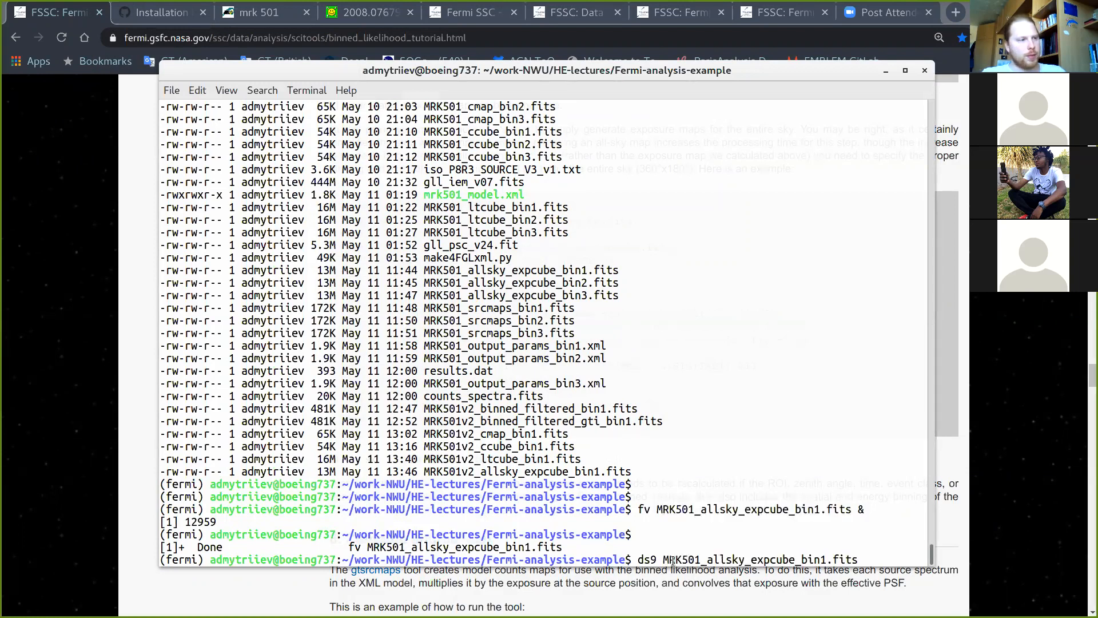
text(&)
key(Return)
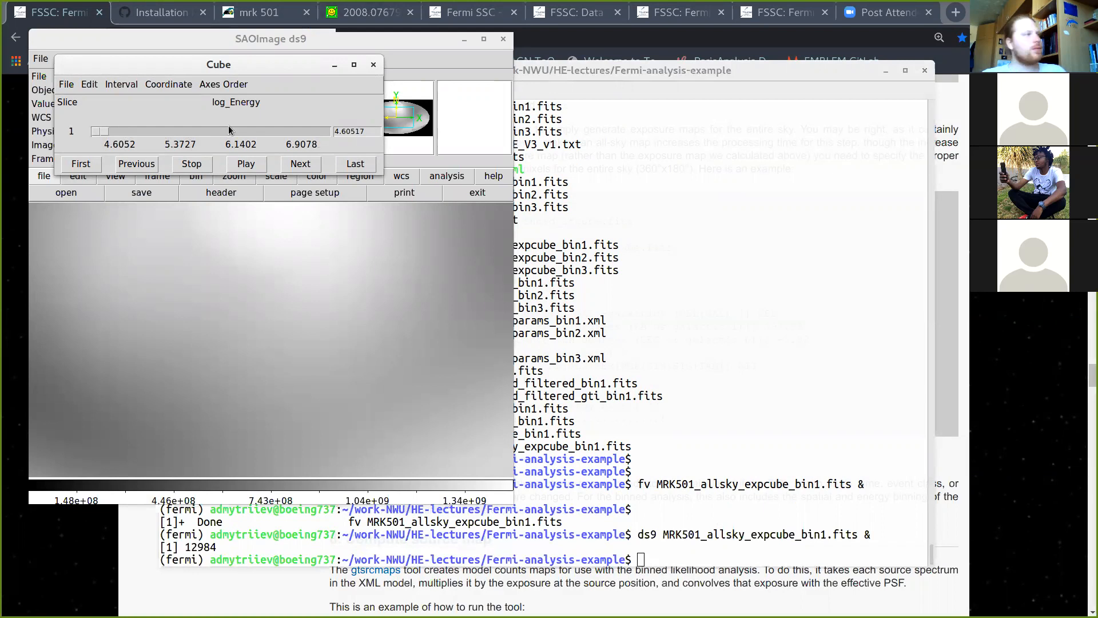
Step: Maximize the ds9 window, apply the b colour map, examine the all-sky exposure map, and return to the terminal's prompt
drag(117, 127, 181, 133)
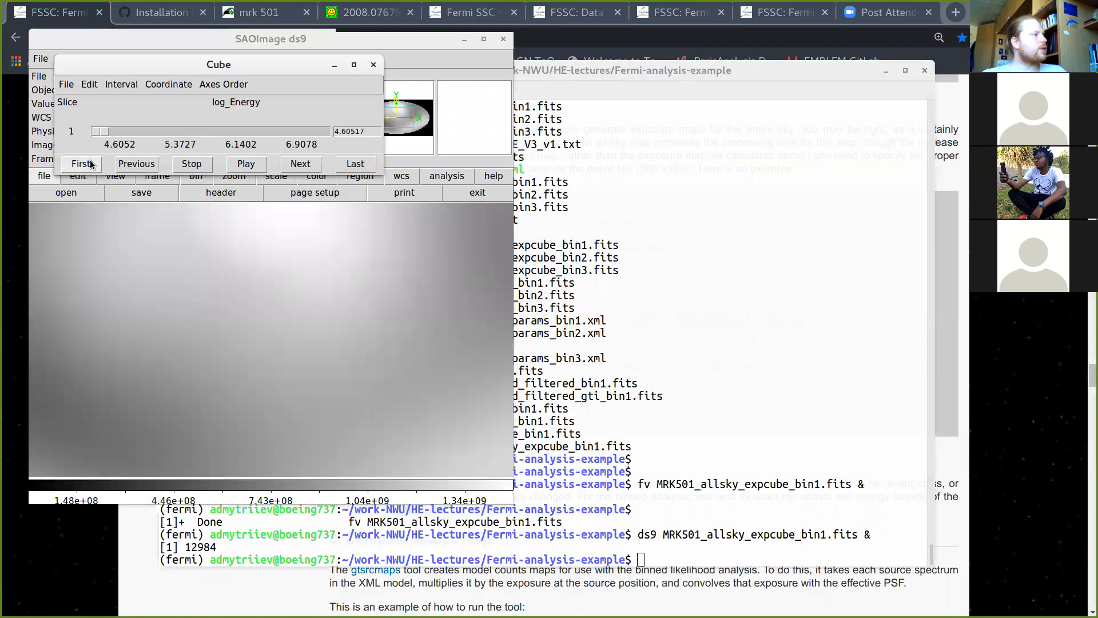
click(484, 40)
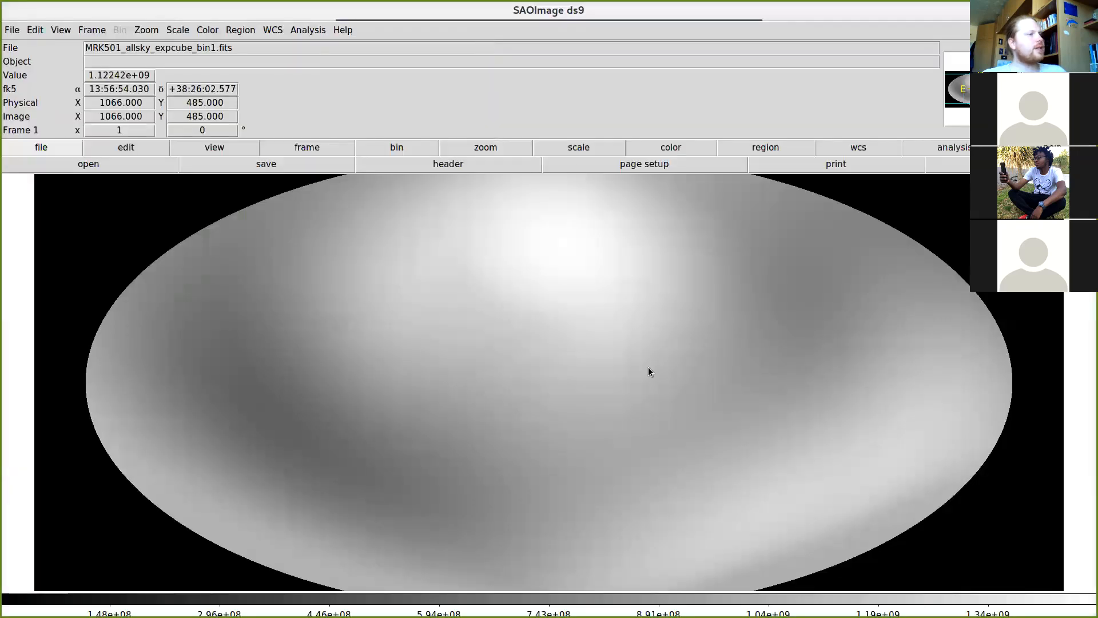
scroll(719, 379, up, 3)
scroll(719, 379, down, 3)
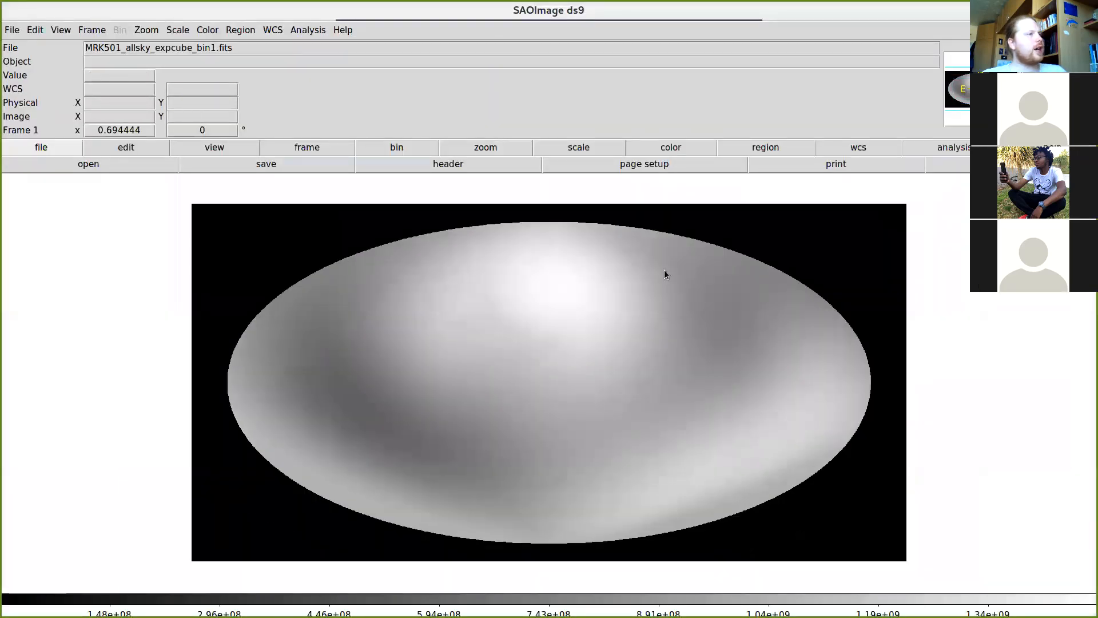
click(664, 147)
click(264, 166)
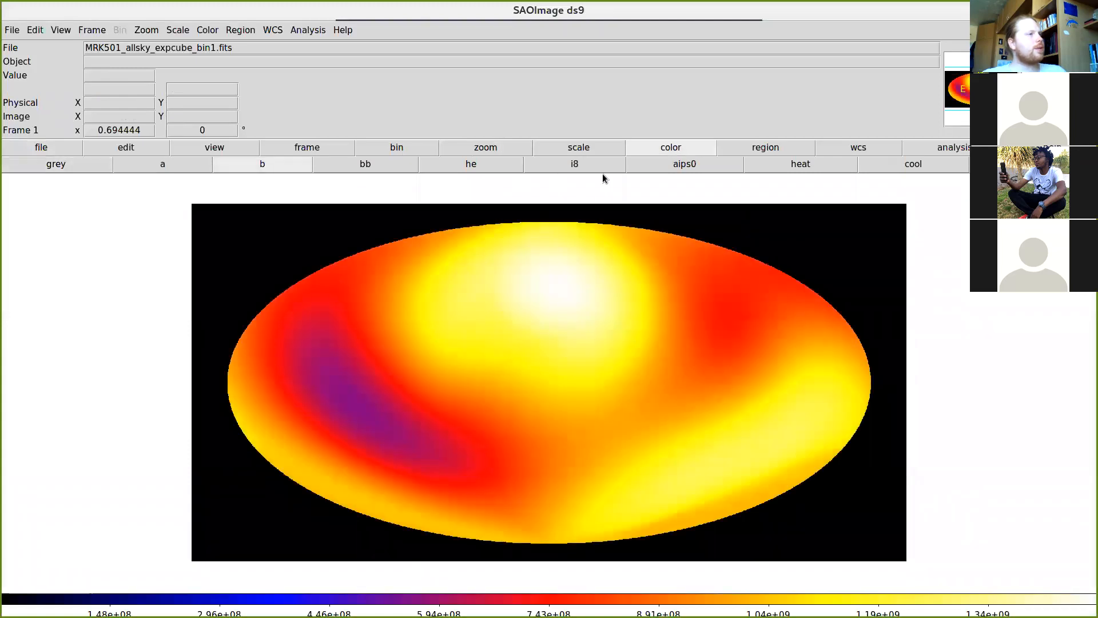
scroll(566, 352, up, 4)
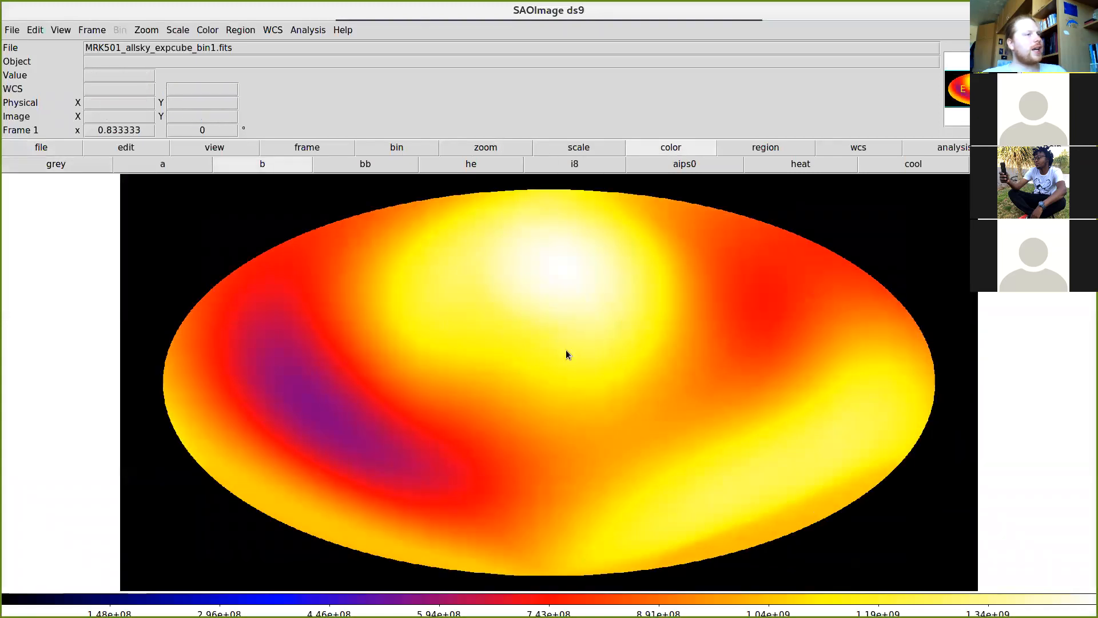
scroll(566, 352, down, 2)
scroll(566, 354, down, 2)
scroll(567, 354, up, 2)
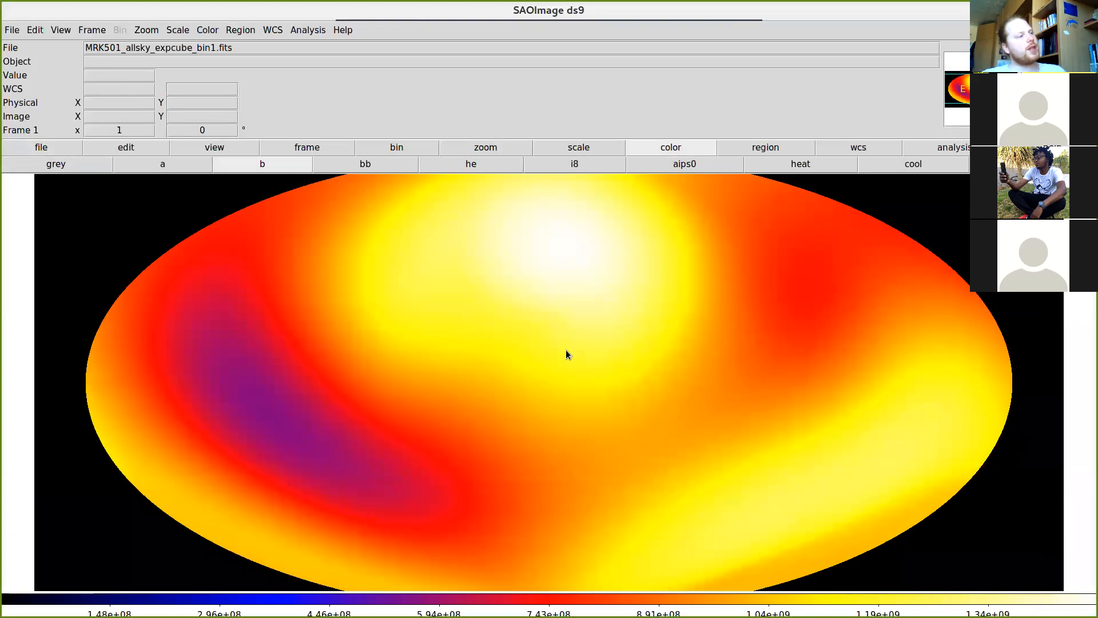
scroll(567, 352, down, 1)
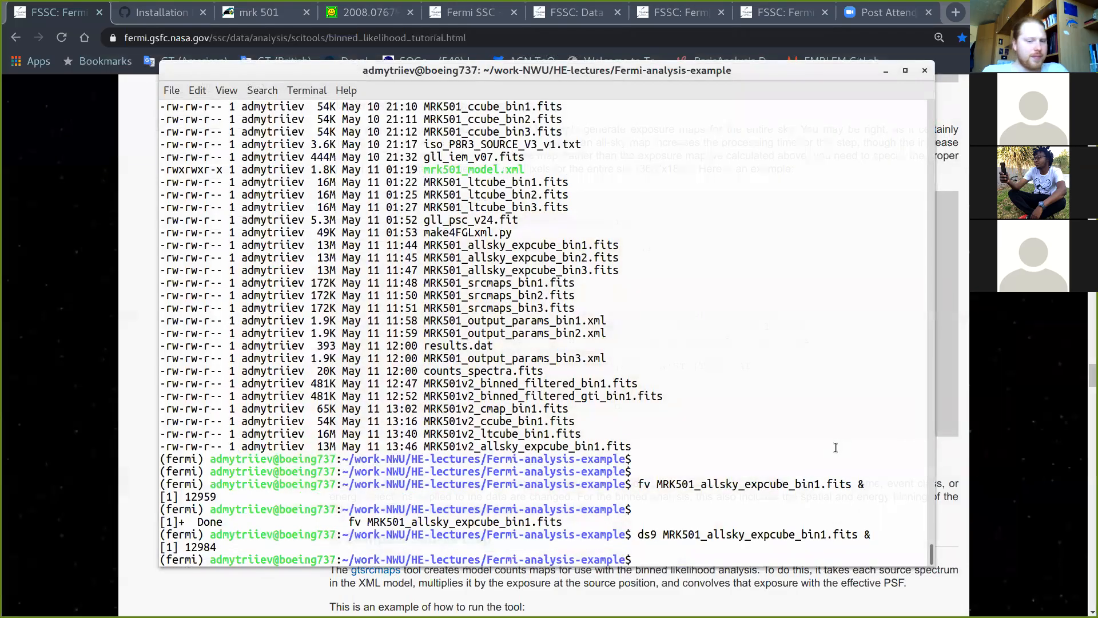
key(Return)
key(Return)
key(Return)
key(Return)
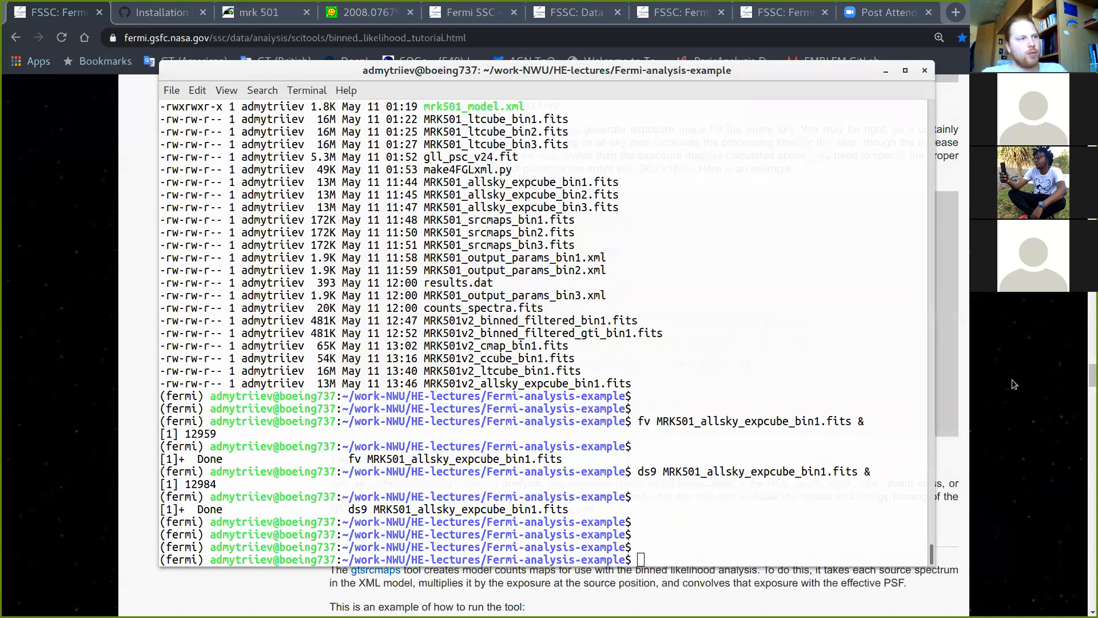
Step: Switch to the HE_lectures_Fermi-LAT.pdf slides and review step 10, the gtsrcmaps source map computation and its model counts formula
key(super)
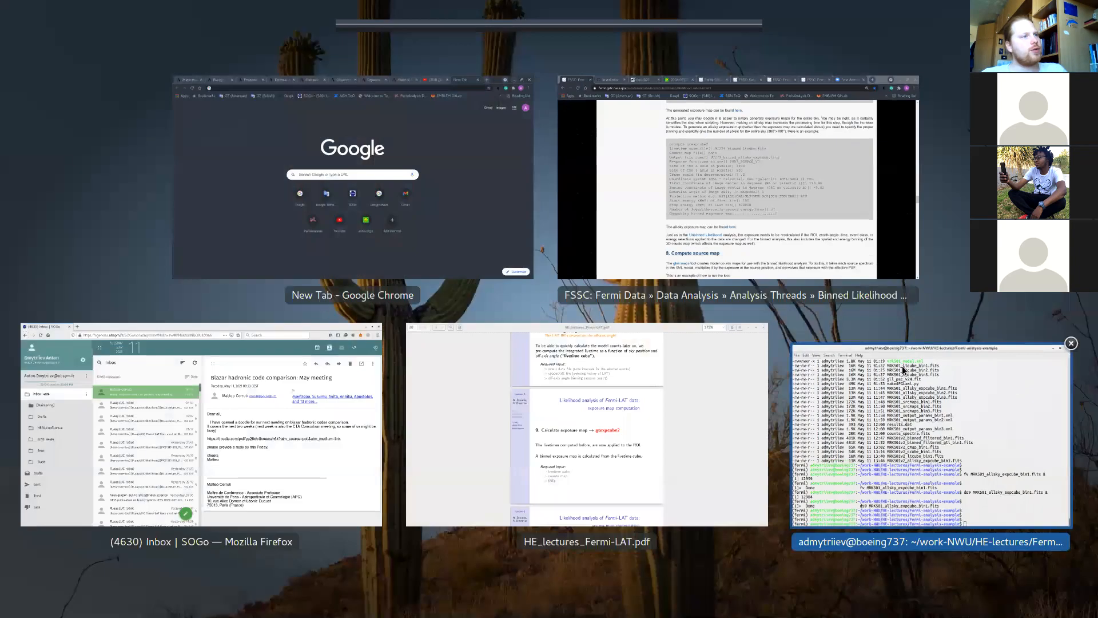
click(730, 396)
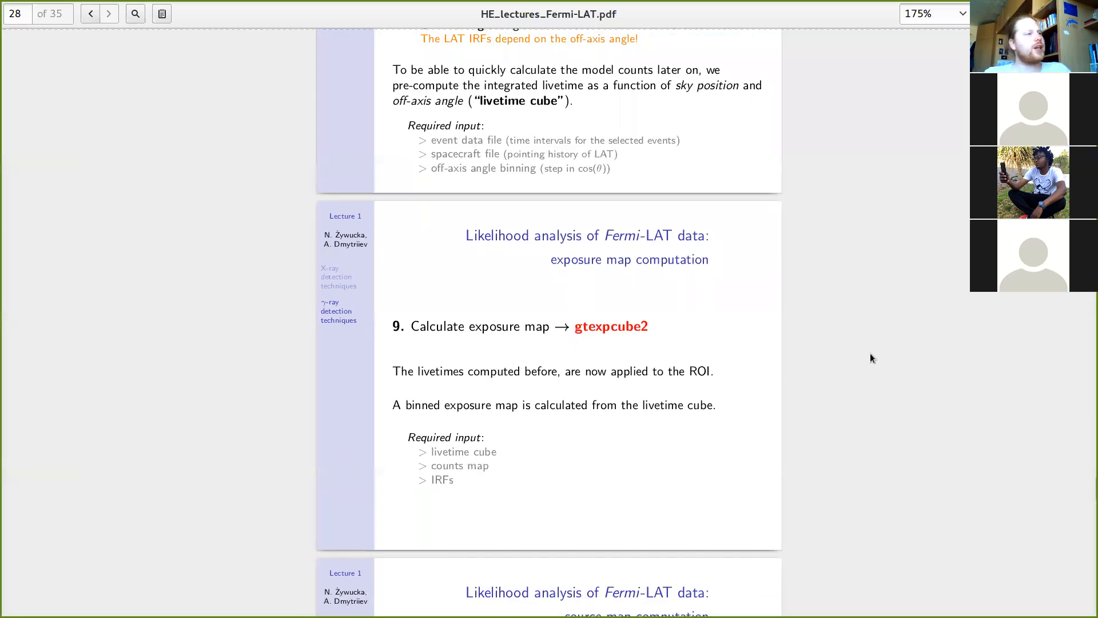
scroll(870, 358, down, 8)
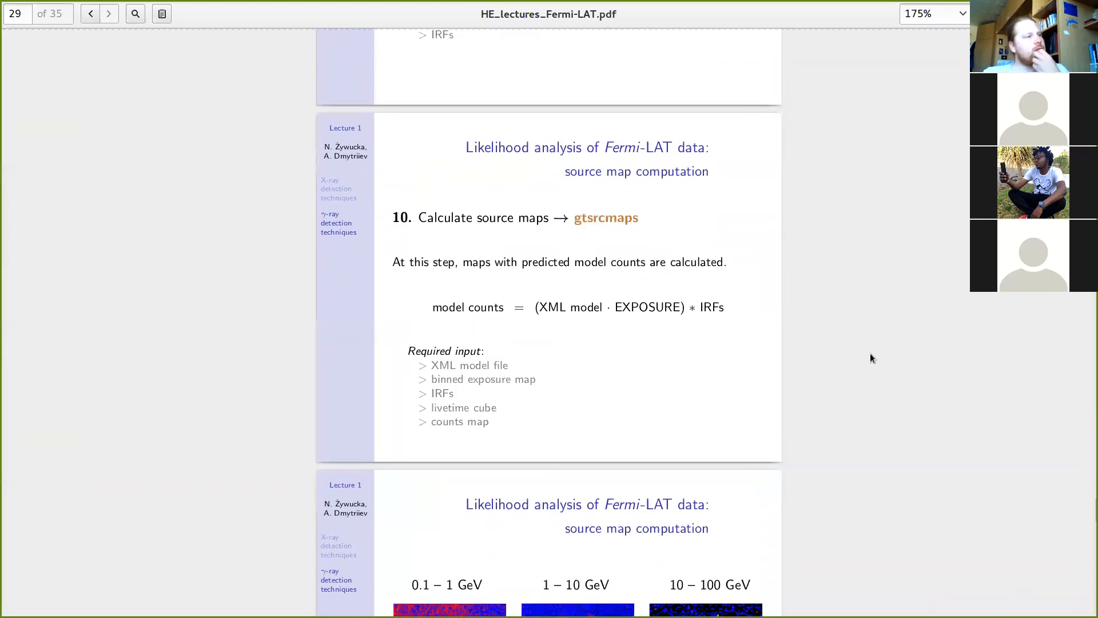
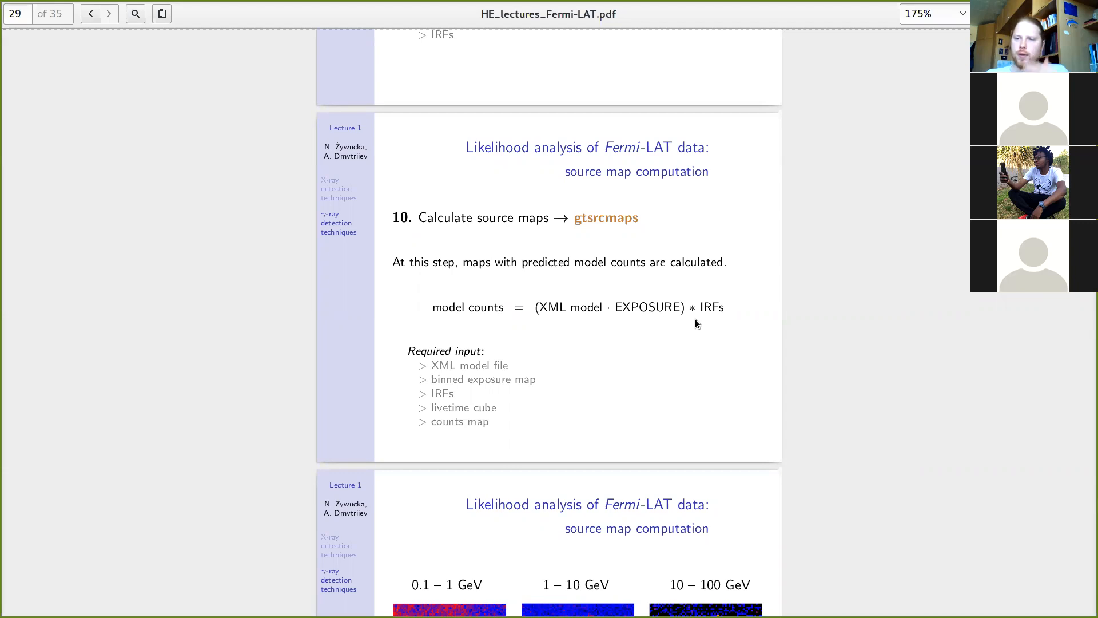
drag(724, 309, 689, 309)
click(735, 309)
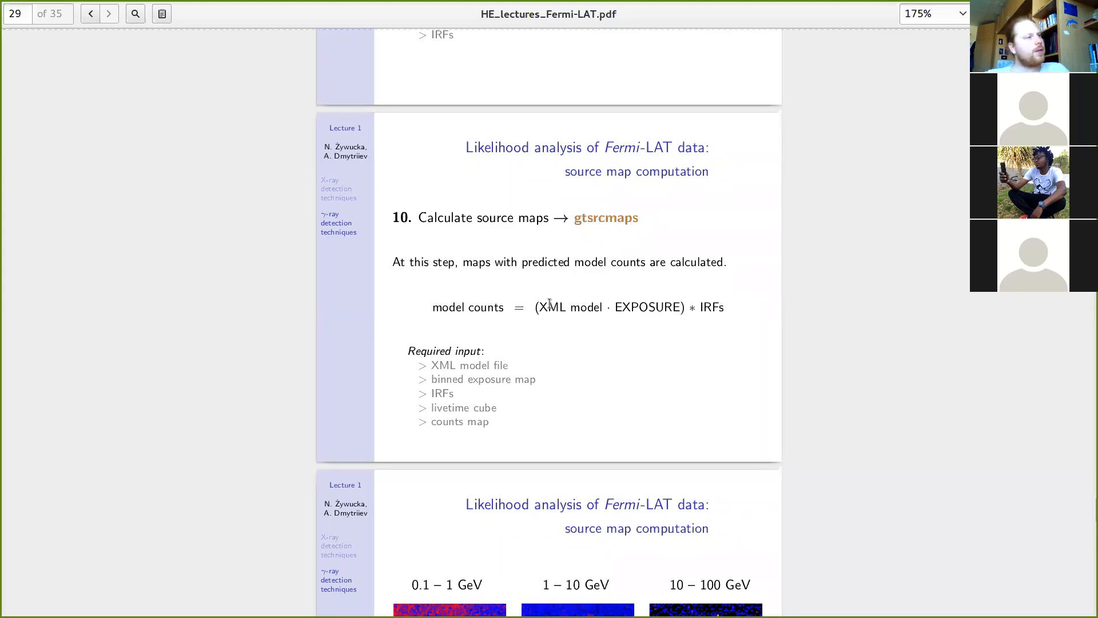
Step: Leave the slides, examine the gtsrcmaps example under Compute source map in the web tutorial, and bring the terminal back over it
click(1045, 13)
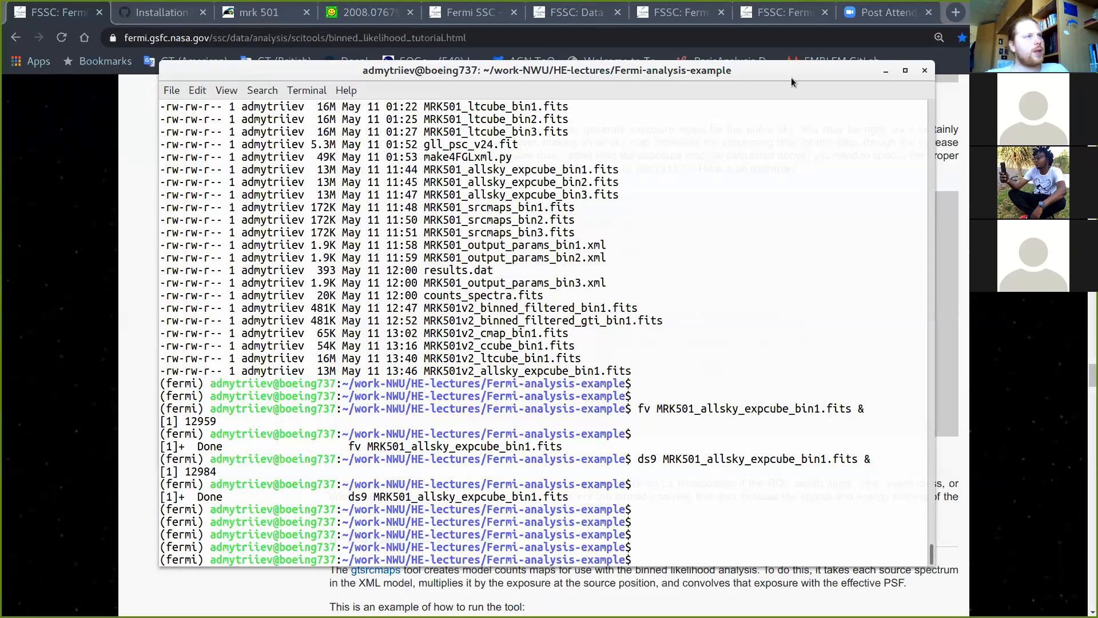
drag(787, 82, 665, 506)
scroll(676, 475, down, 7)
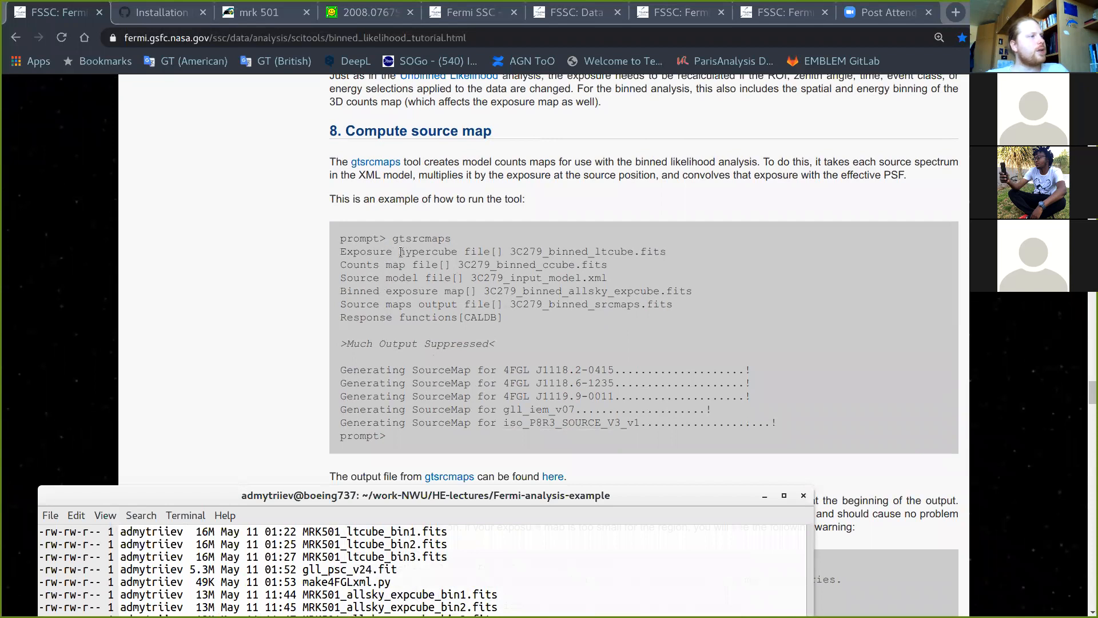
drag(644, 496, 739, 83)
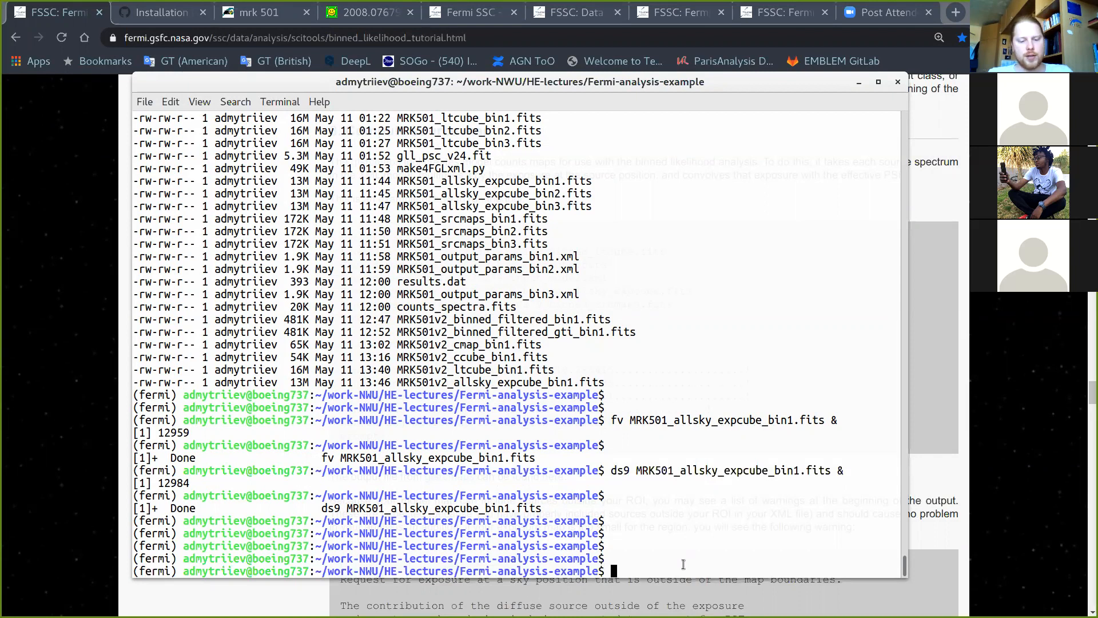
Step: Run gtsrcmaps and give MRK501v2_ltcube_bin1.fits from the file listing as the exposure hypercube file
text(gt)
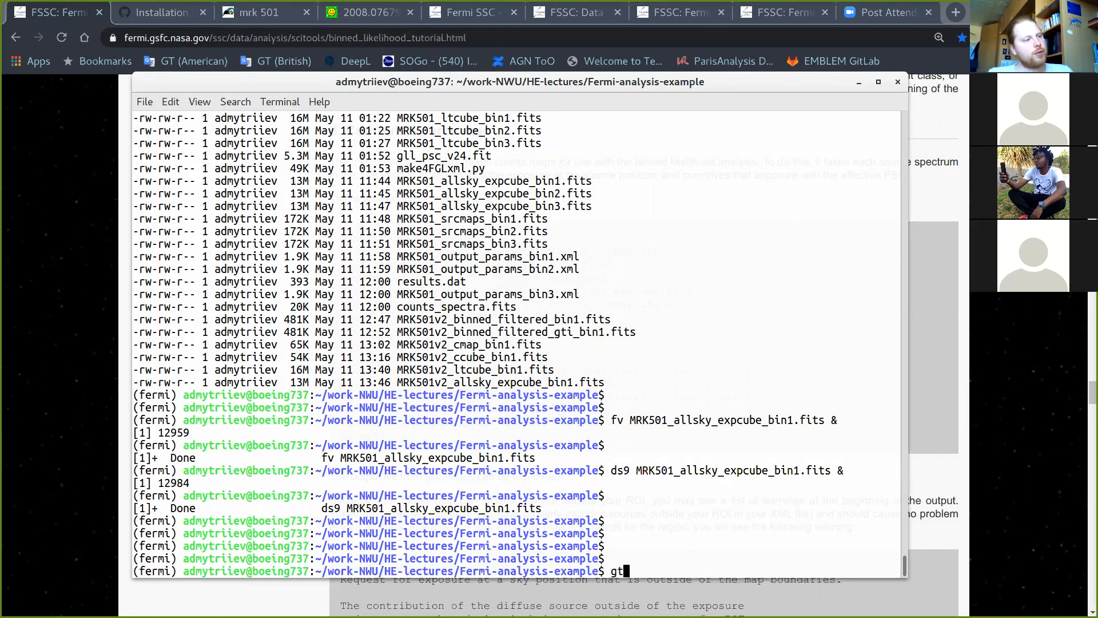
text(srcmaps)
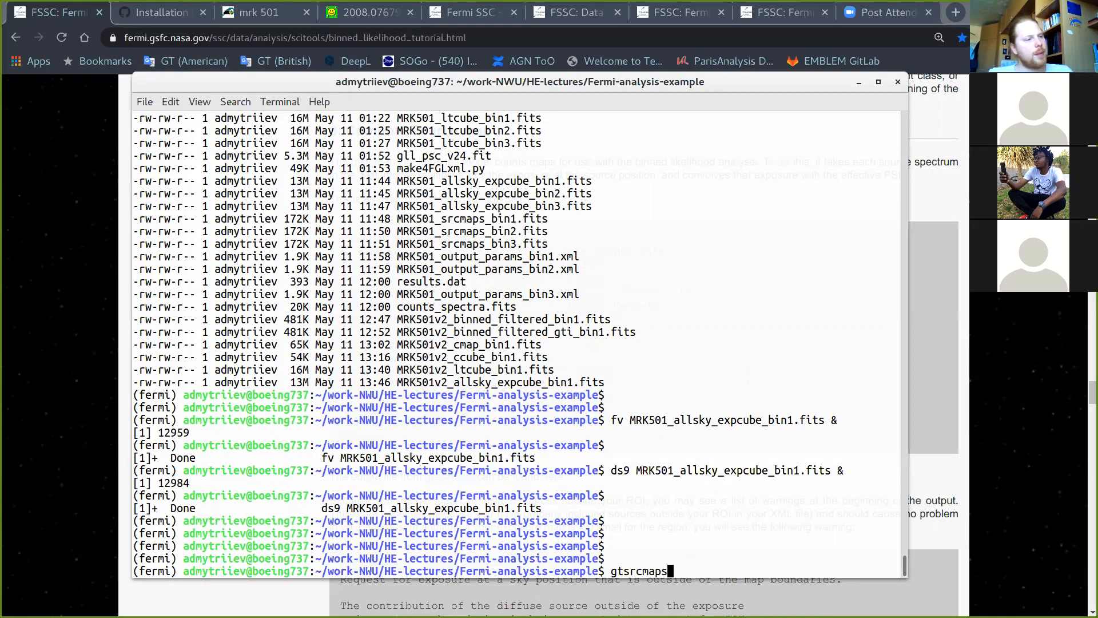
key(Return)
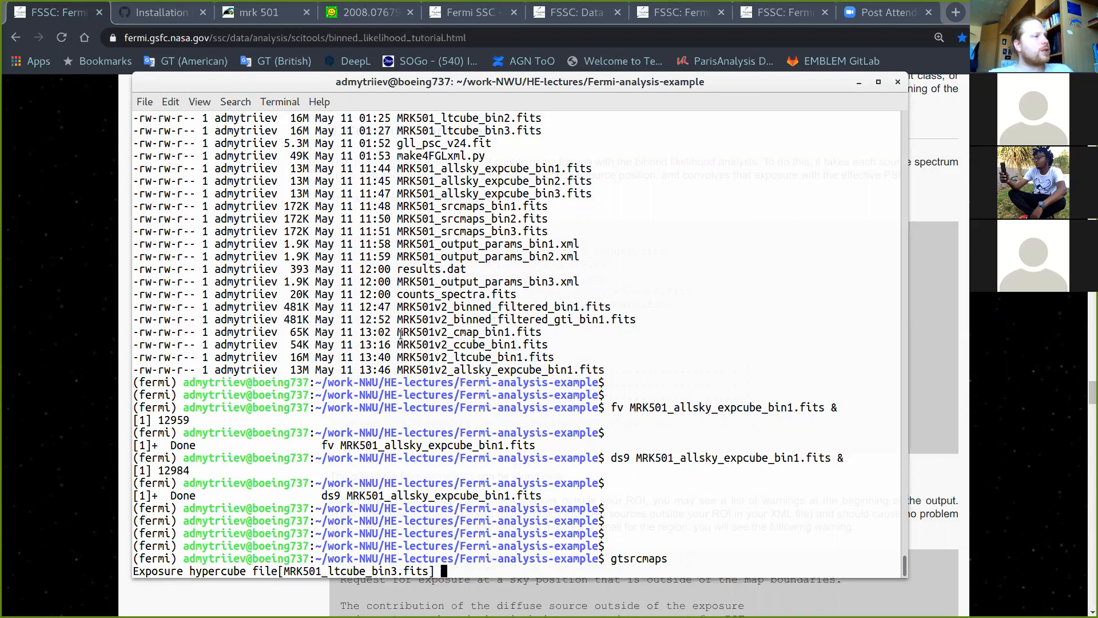
drag(398, 357, 553, 356)
key(super+c)
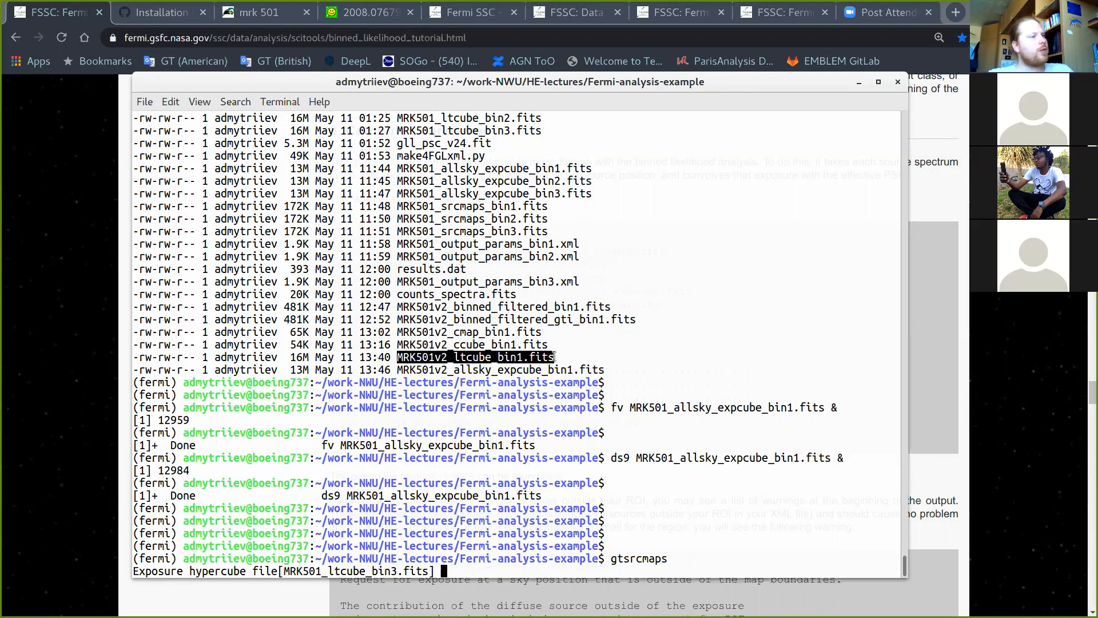
click(479, 563)
middle_click(479, 563)
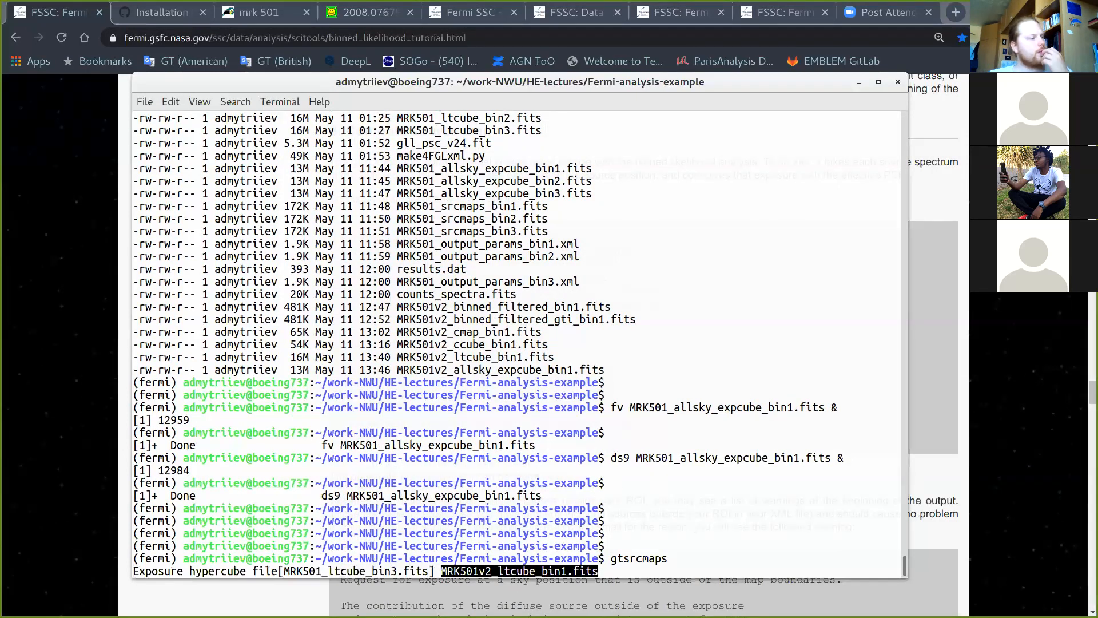
key(Return)
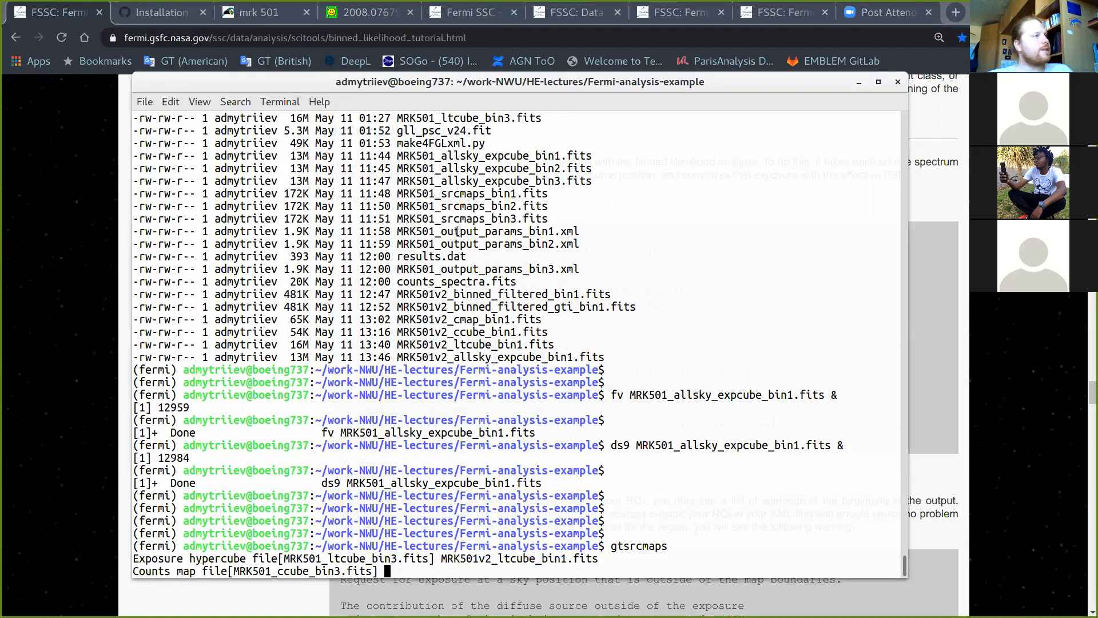
Step: Supply MRK501v2_ccube_bin1.fits from the file listing as the counts map file
drag(398, 332, 548, 333)
key(super+c)
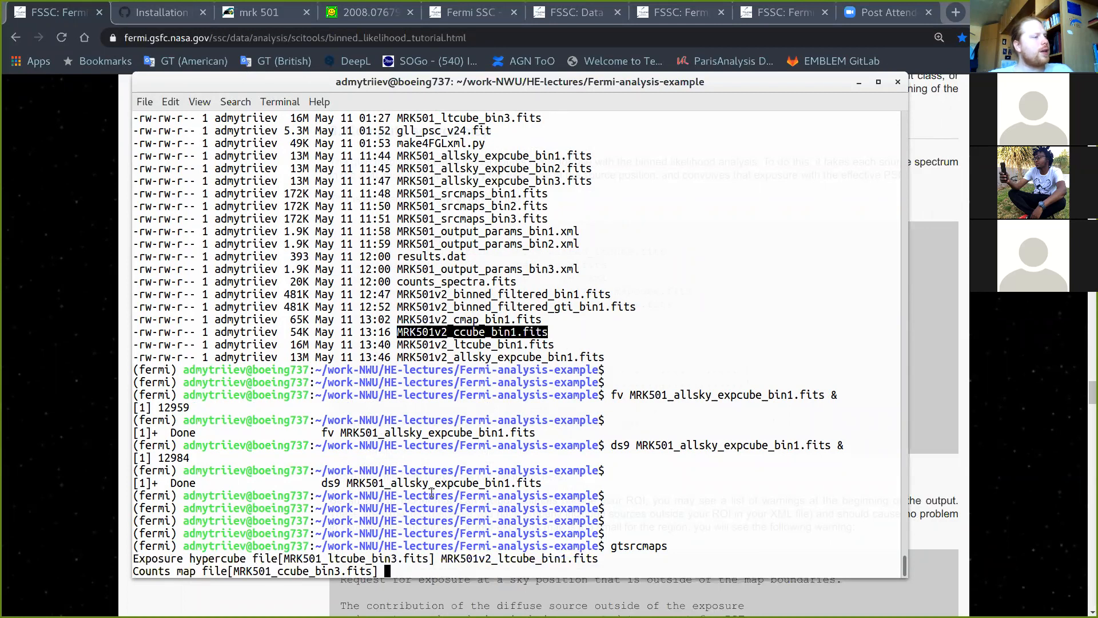
click(389, 570)
middle_click(389, 570)
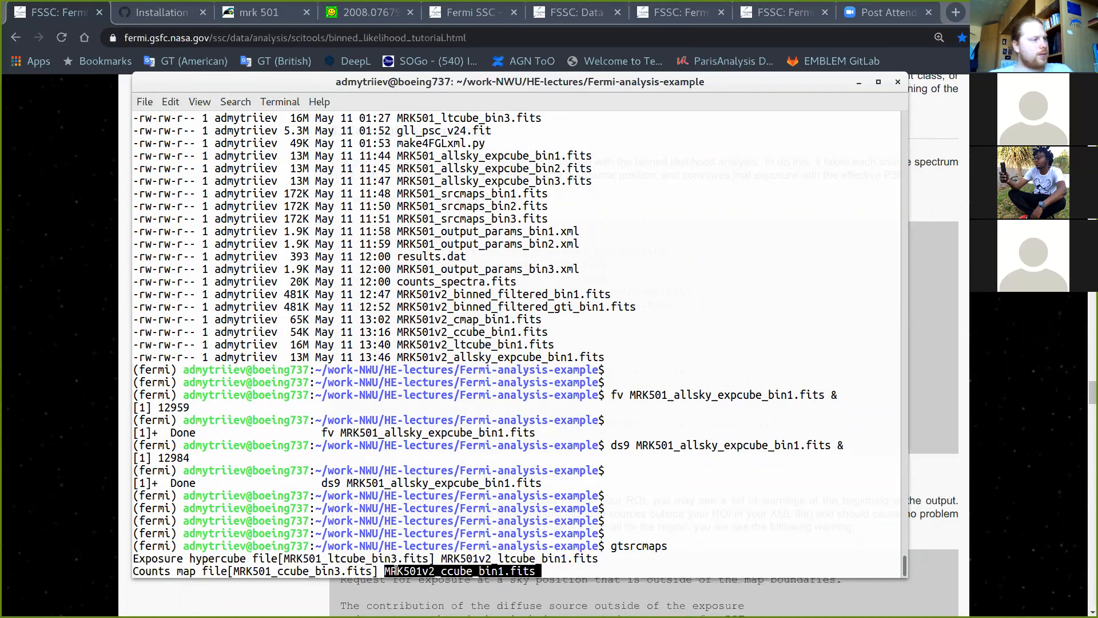
key(Return)
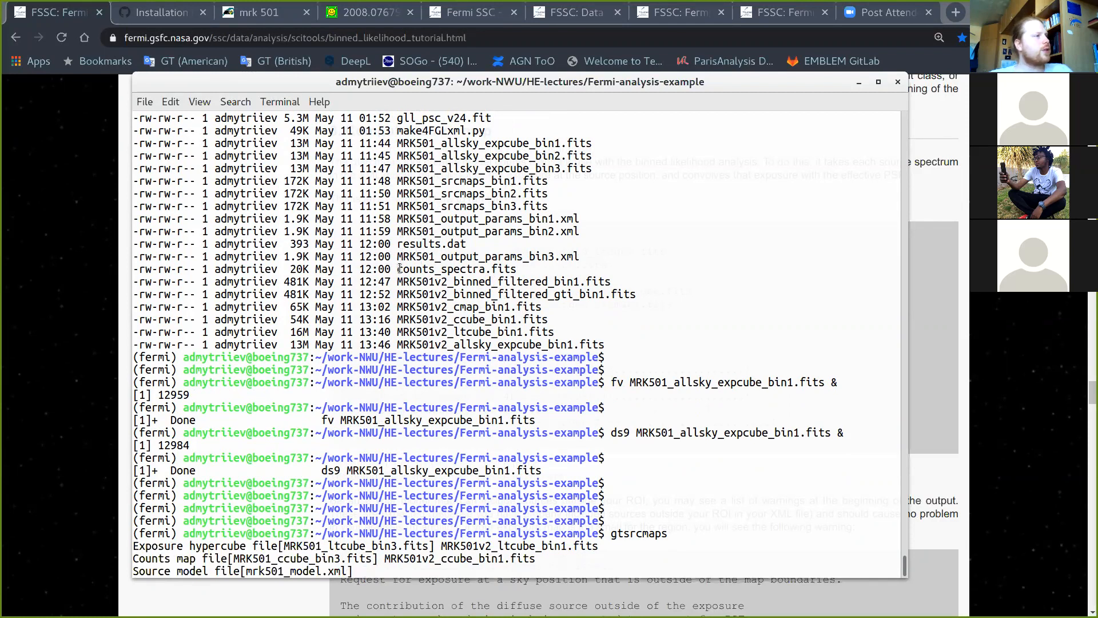
Step: Supply mrk501_model.xml from the file listing as the source model file
scroll(410, 212, up, 2)
drag(396, 131, 498, 130)
key(super+c)
click(742, 395)
scroll(742, 394, down, 2)
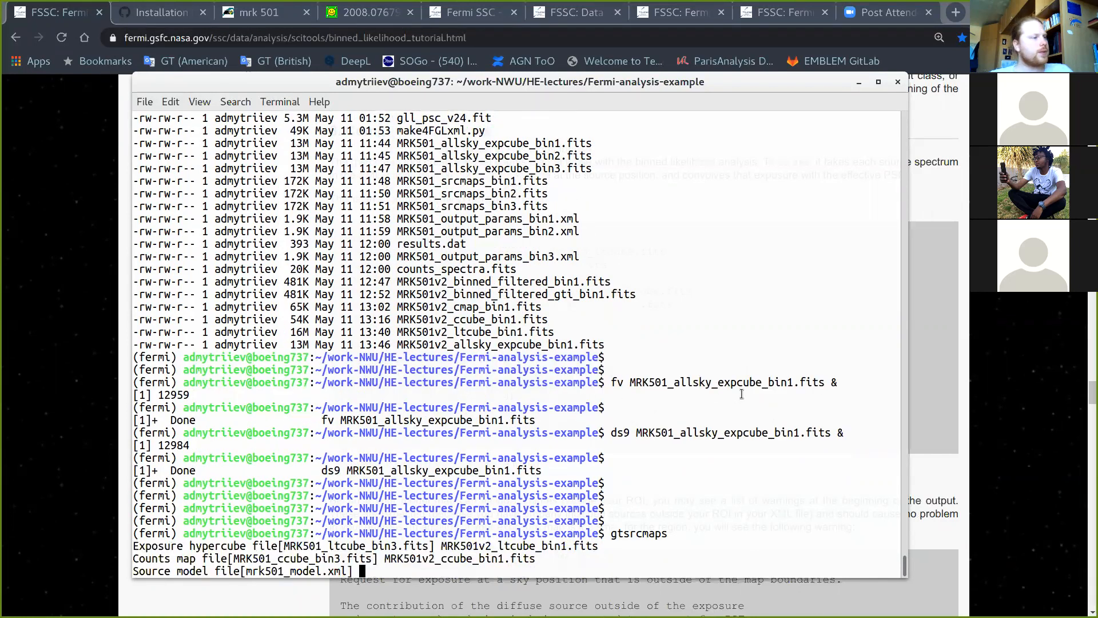
middle_click(376, 566)
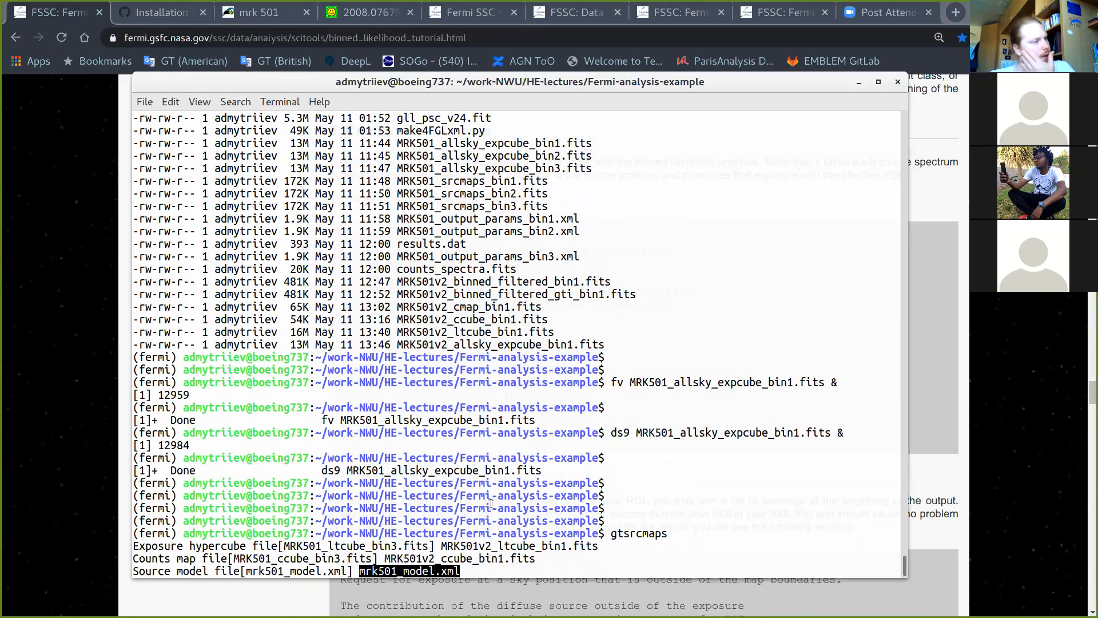
key(Return)
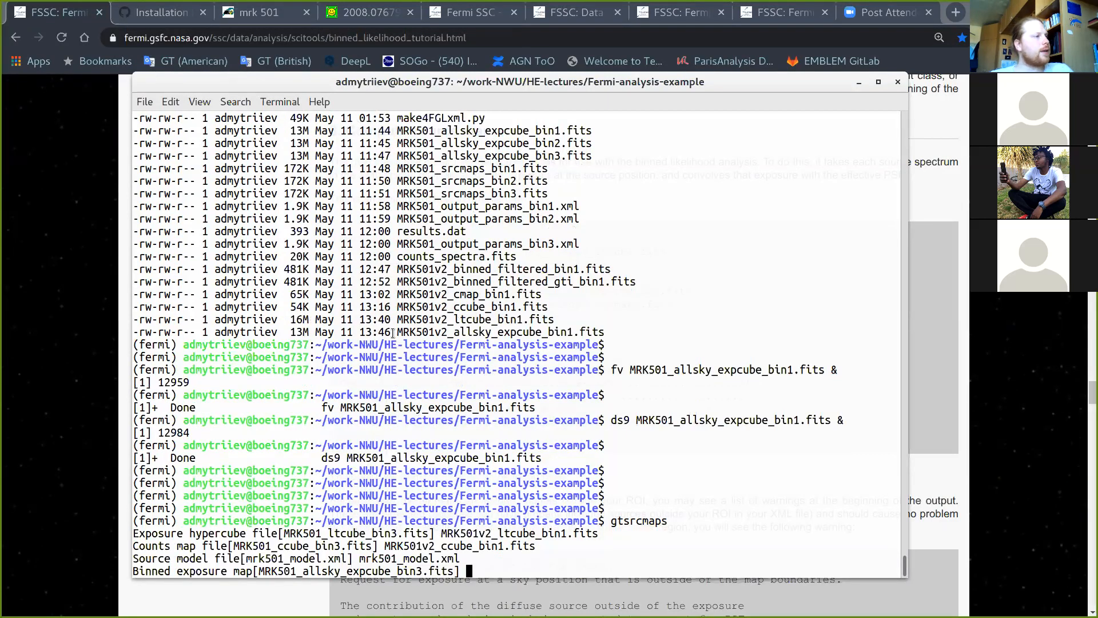
Step: Supply MRK501v2_allsky_expcube_bin1.fits from the file listing as the binned exposure map
drag(395, 333, 601, 328)
key(super+c)
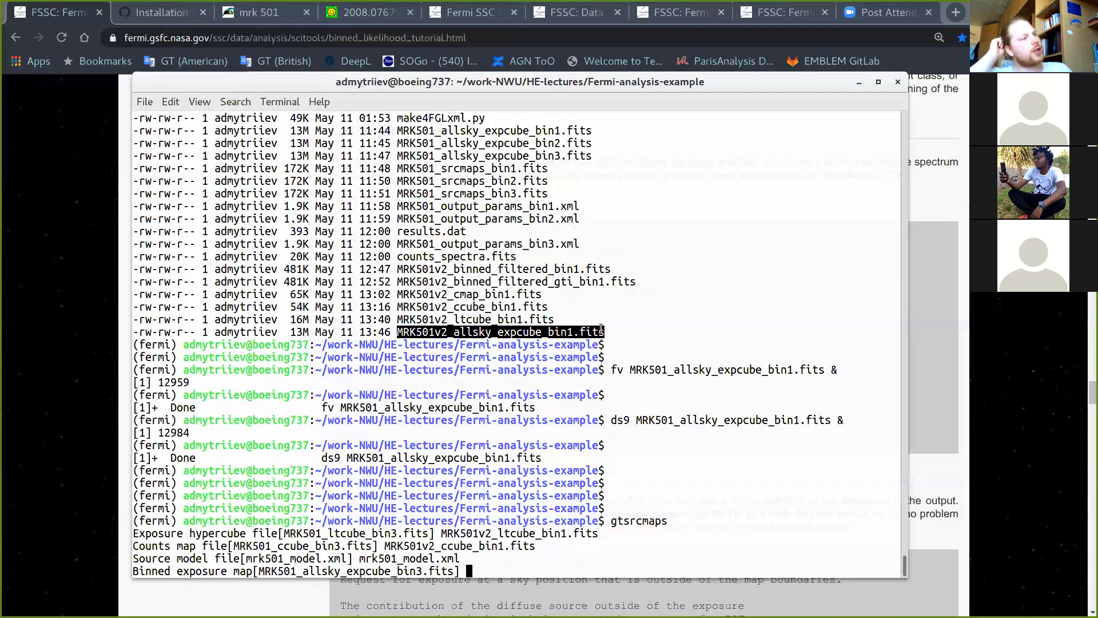
click(471, 563)
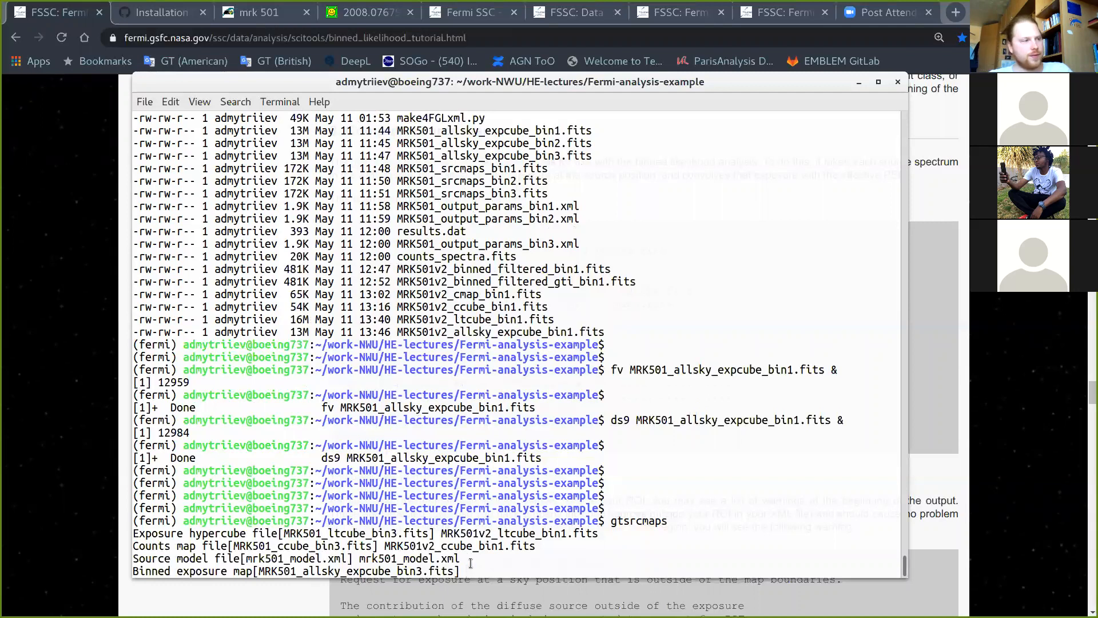
middle_click(470, 563)
key(Return)
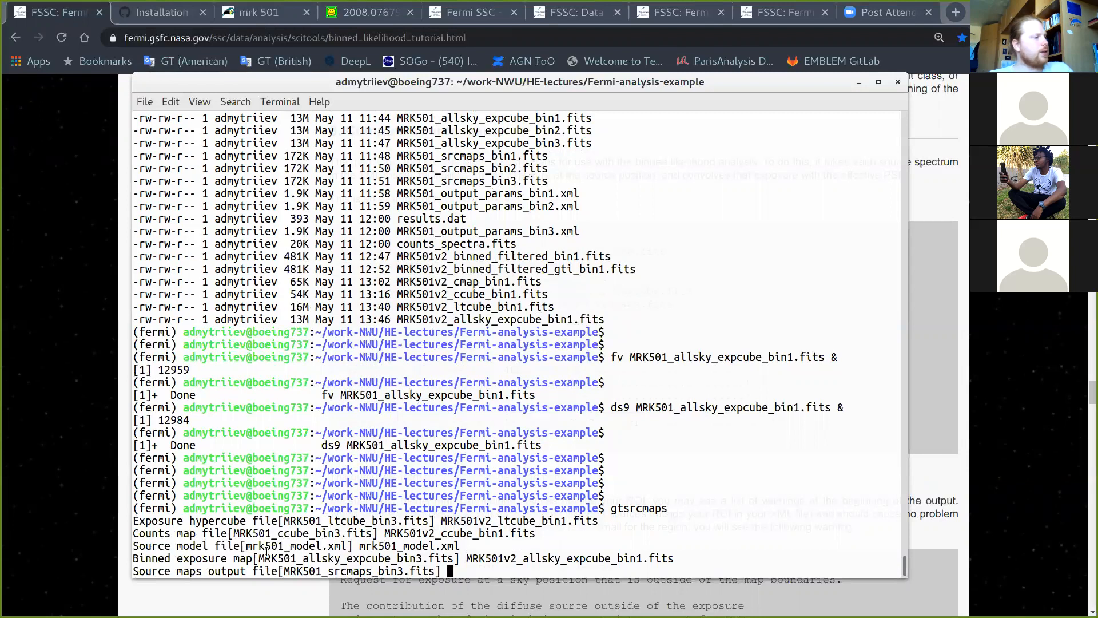
Step: Name the source maps output file MRK501v2_srcmaps_bin1.fits and generate the maps with the default CALDB response functions
text(MRK501_)
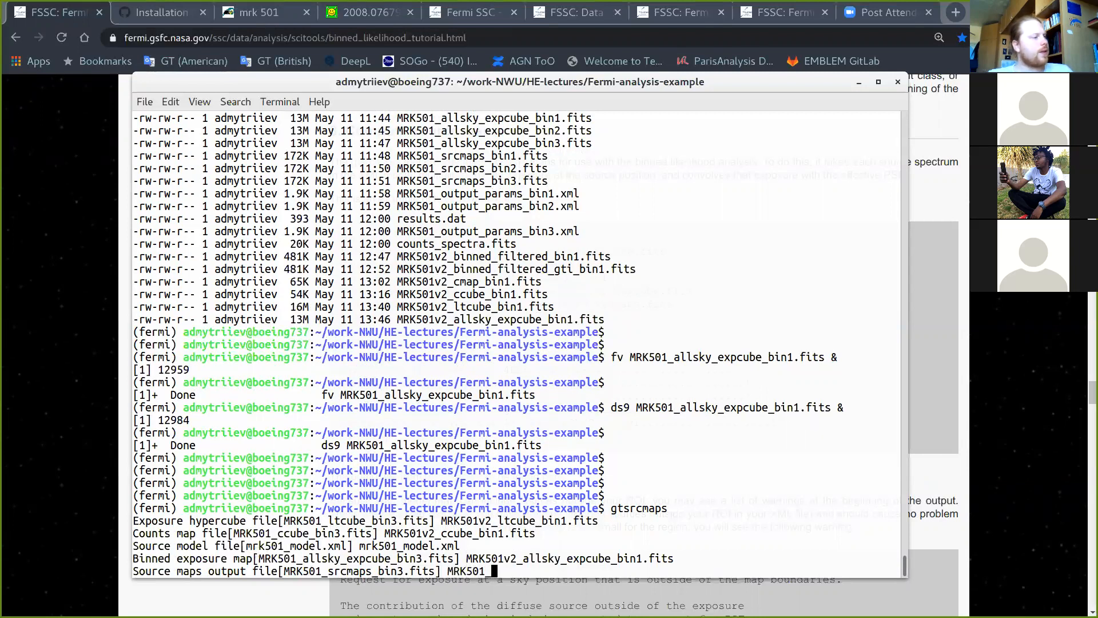
text(v2)
text(_)
text(srcmaps)
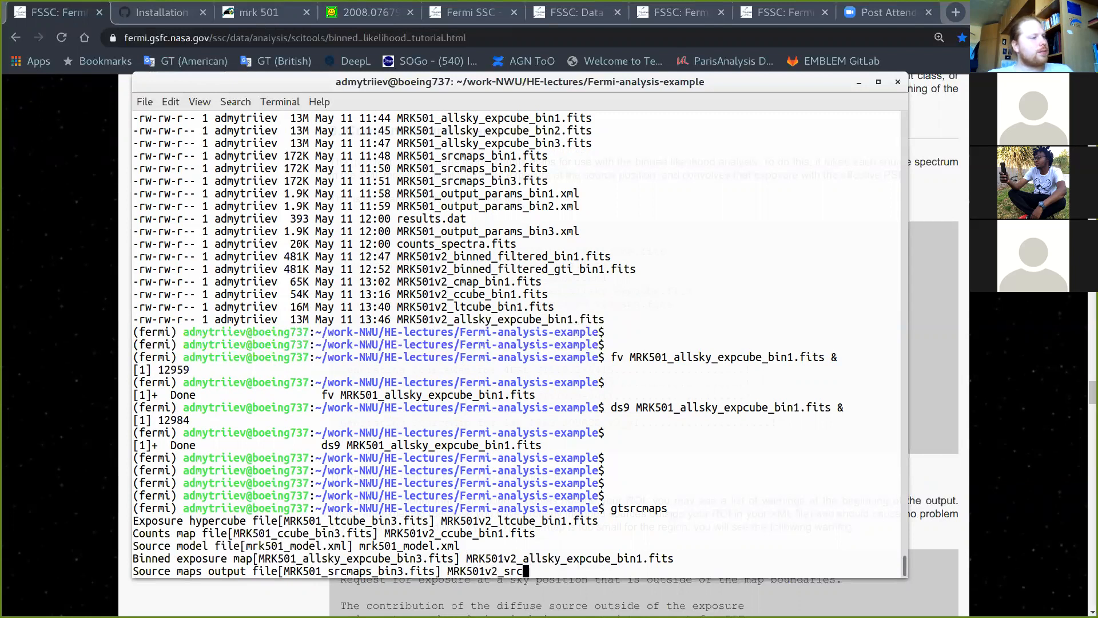
text(_bin1)
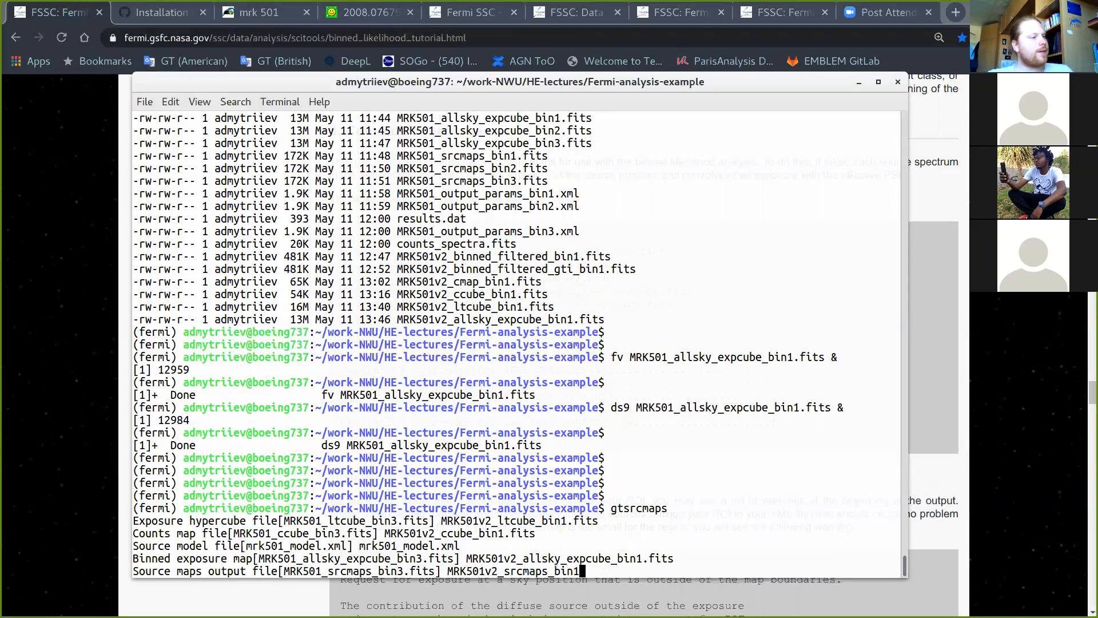
text(.tits)
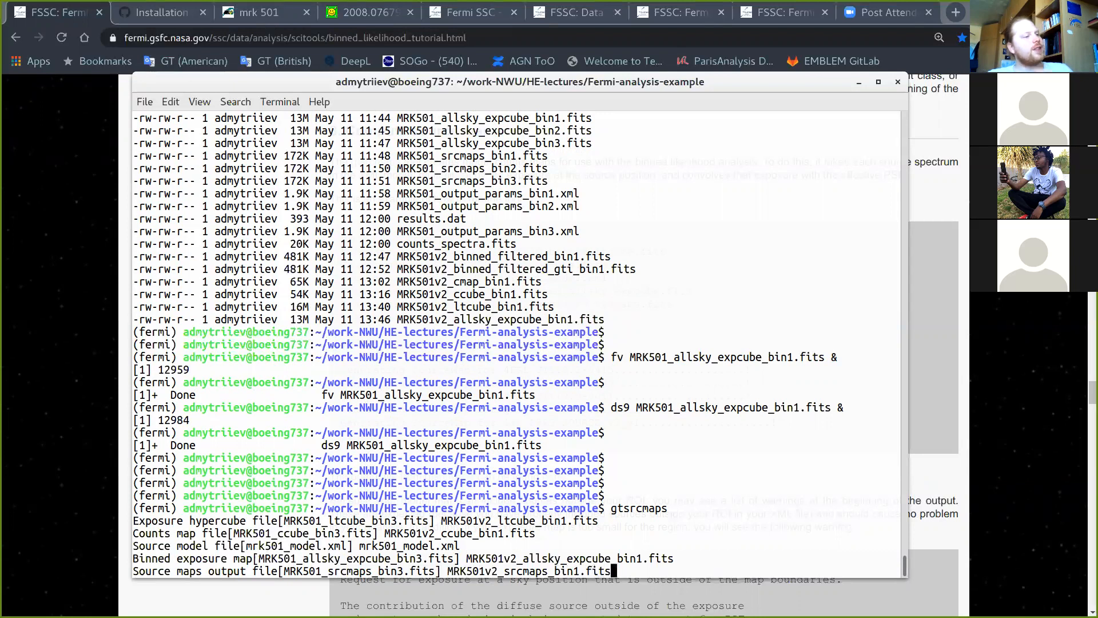
key(Return)
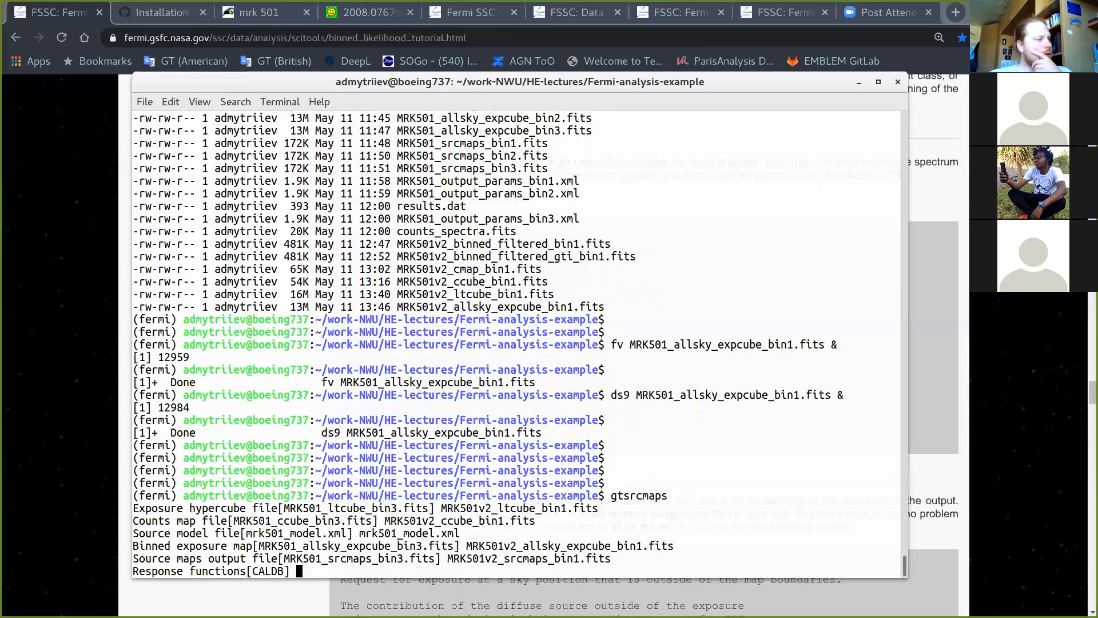
drag(630, 172, 813, 84)
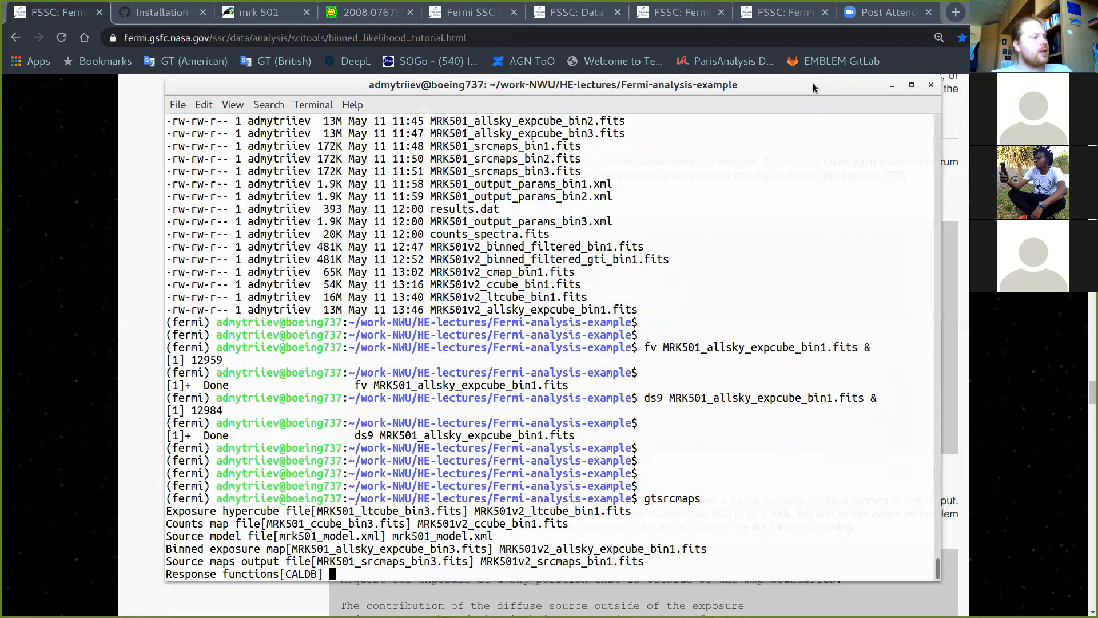
key(Return)
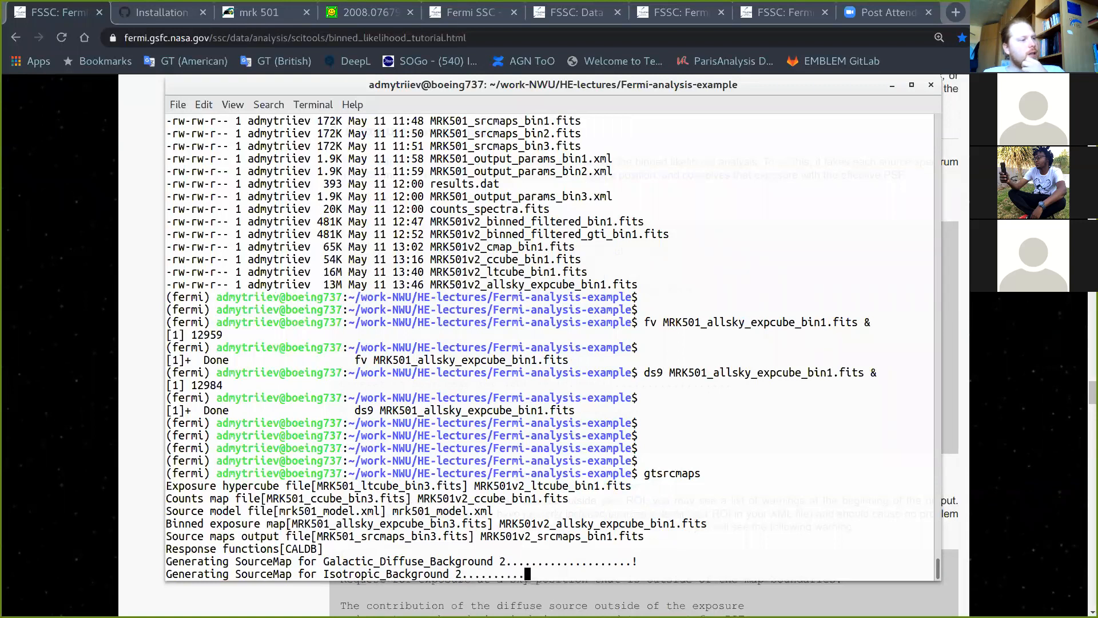
Step: List the working directory's files with ls -latrh to check for the new source maps file
key(Return)
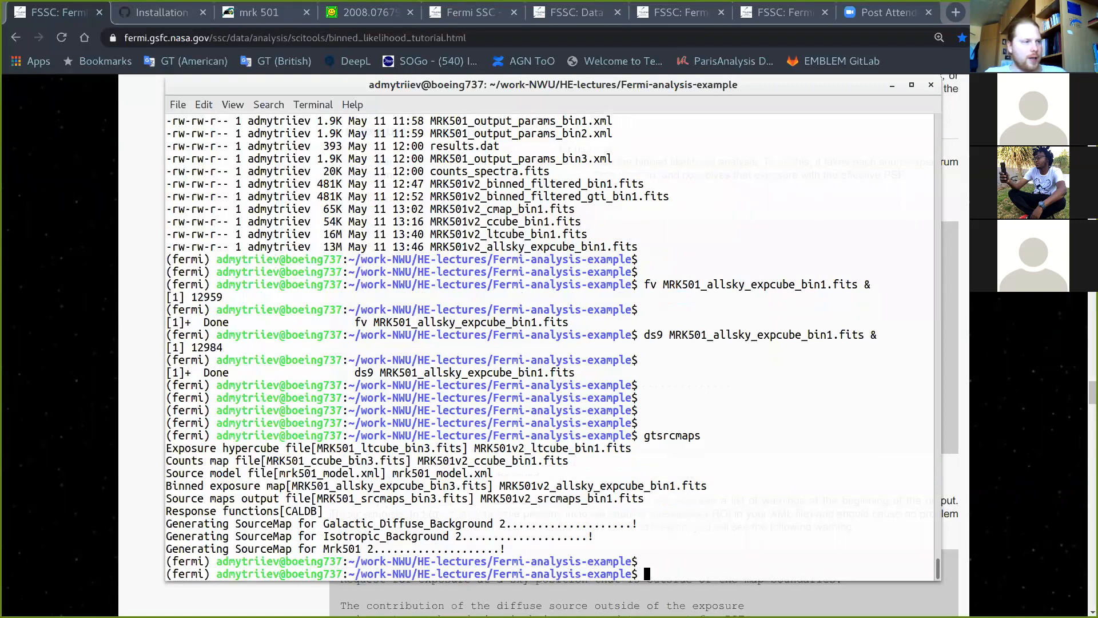
key(Return)
text(ls -latrh)
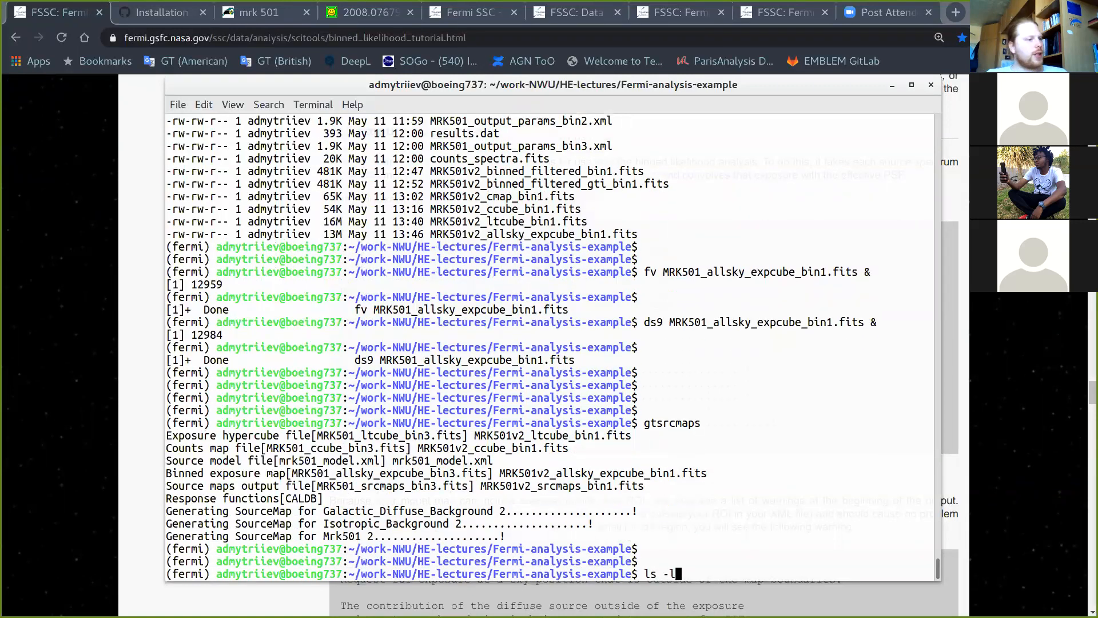
key(Return)
key(Return)
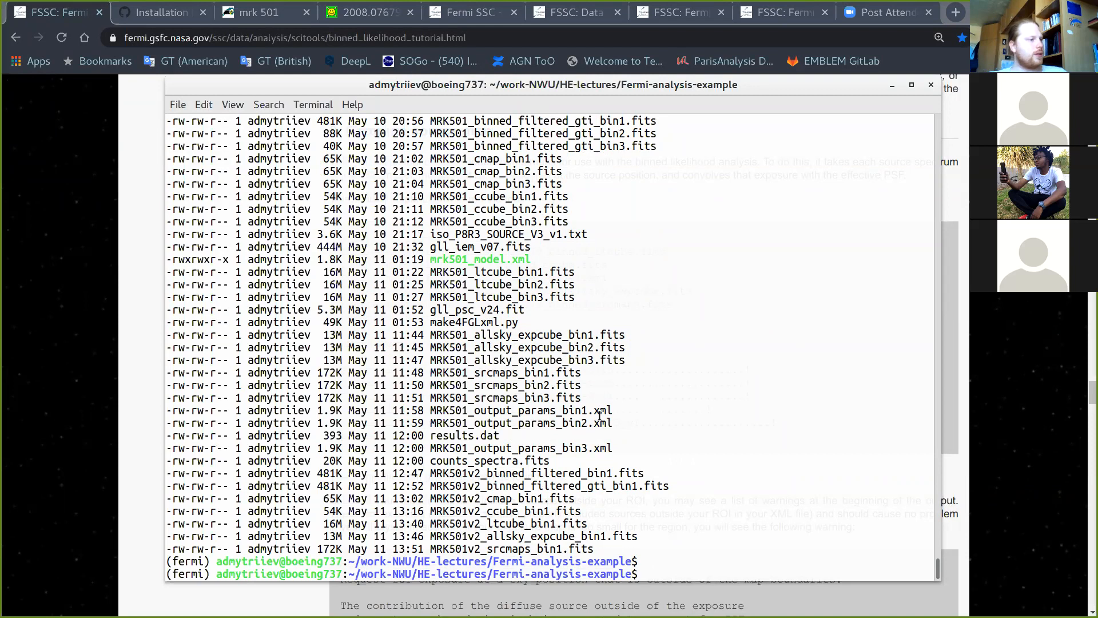
Step: Open MRK501_srcmaps_bin1.fits from the file listing in ds9 as a background process
drag(443, 372, 581, 400)
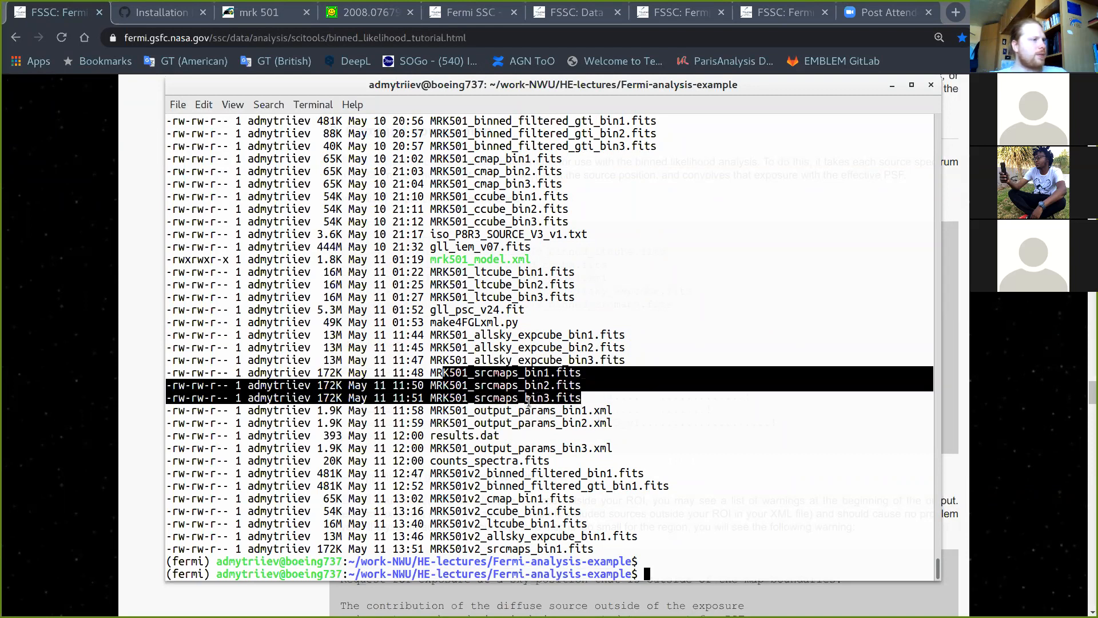
click(456, 400)
drag(430, 373, 581, 368)
key(super+c)
click(683, 547)
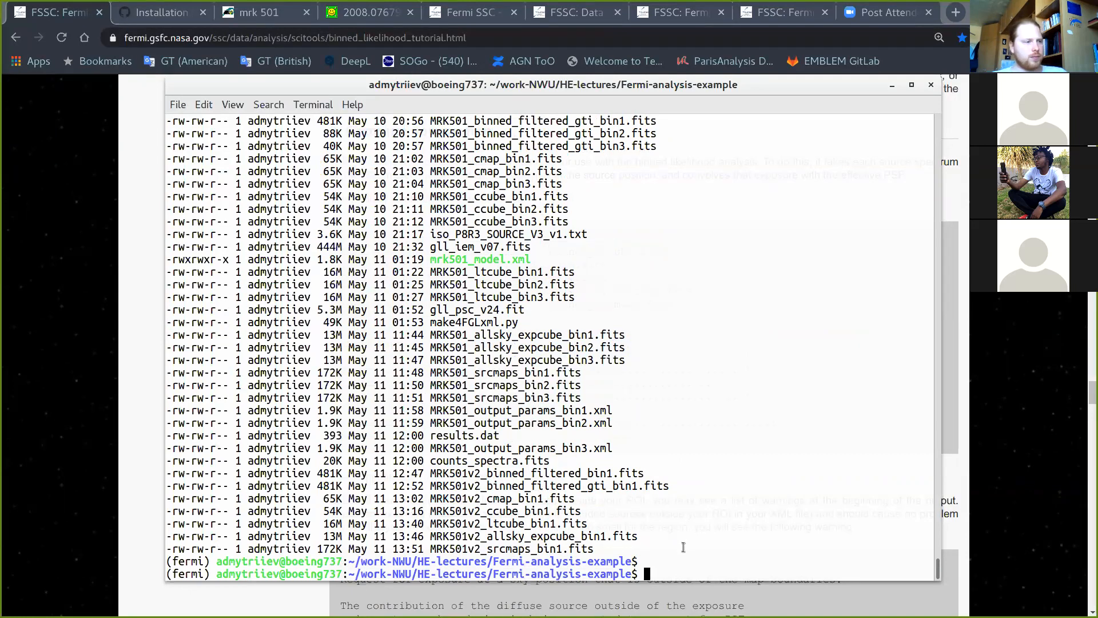
text(ds9)
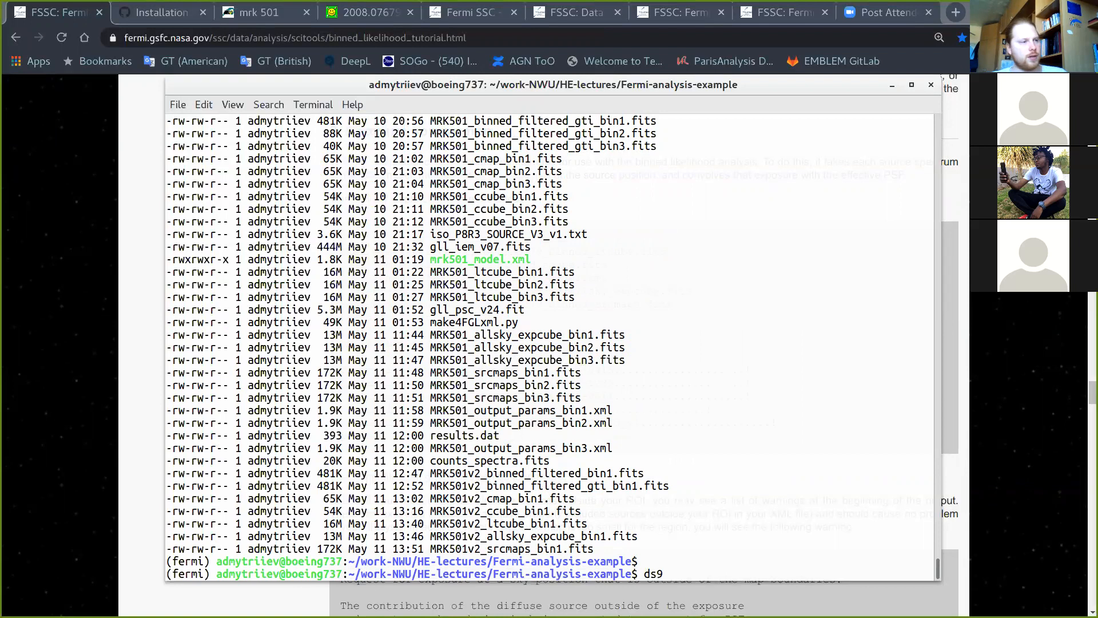
middle_click(692, 560)
text(&)
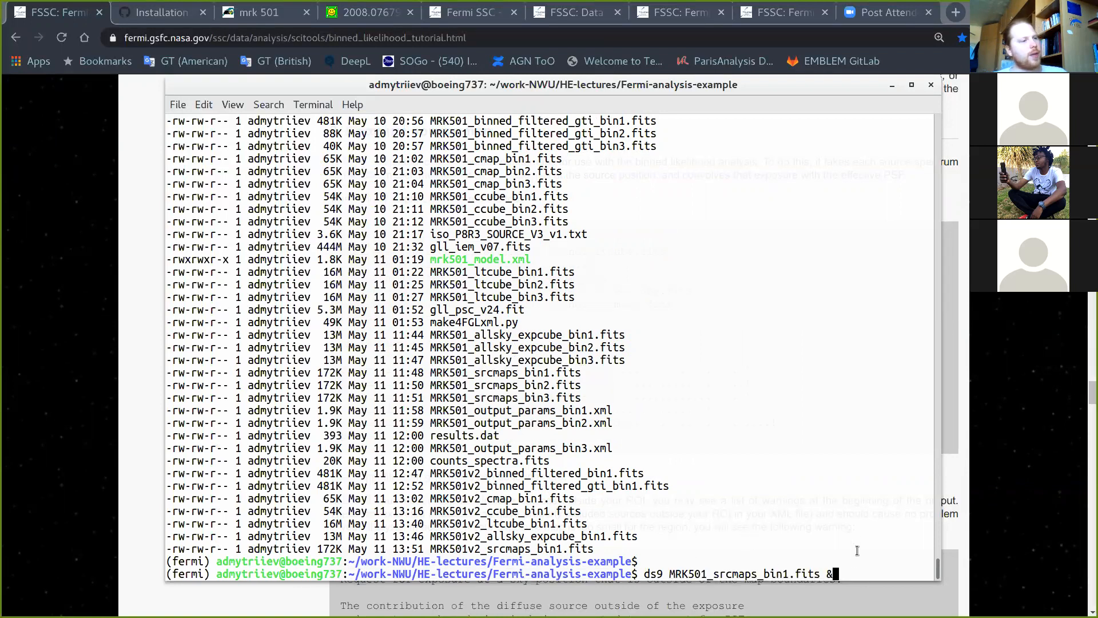
key(Return)
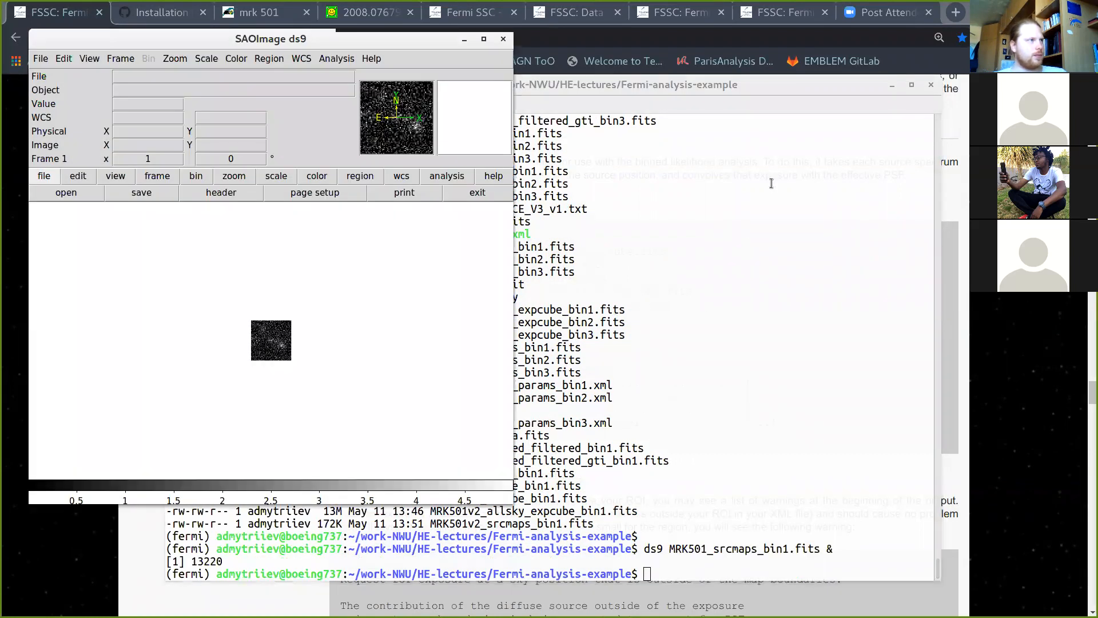
Step: Maximize the source map window and display the image with the sqrt scale and the b colour map
click(484, 39)
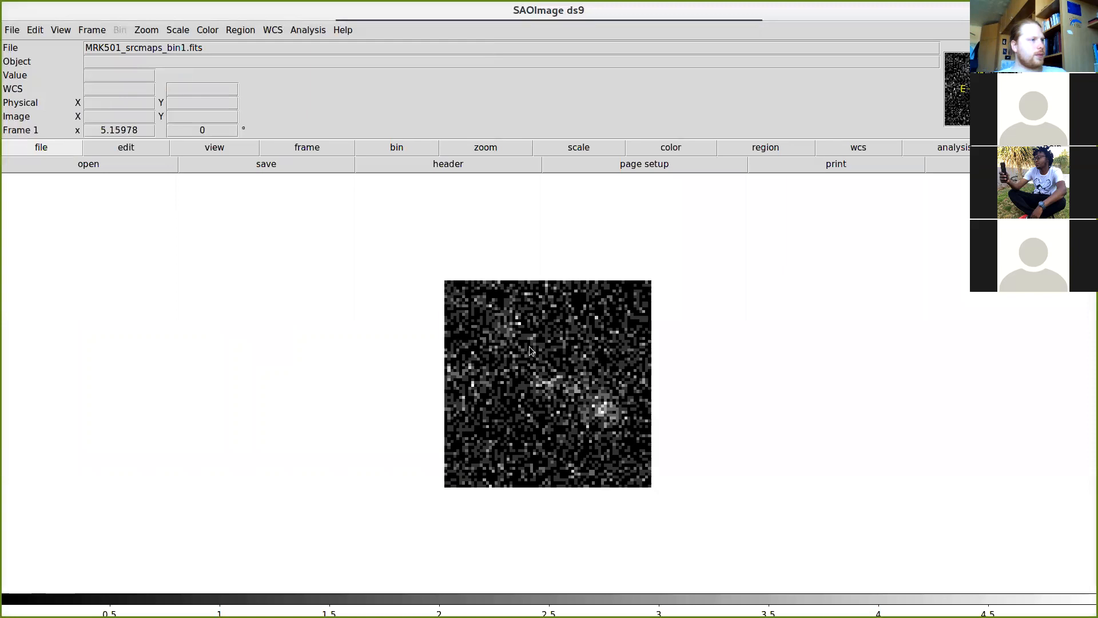
click(581, 147)
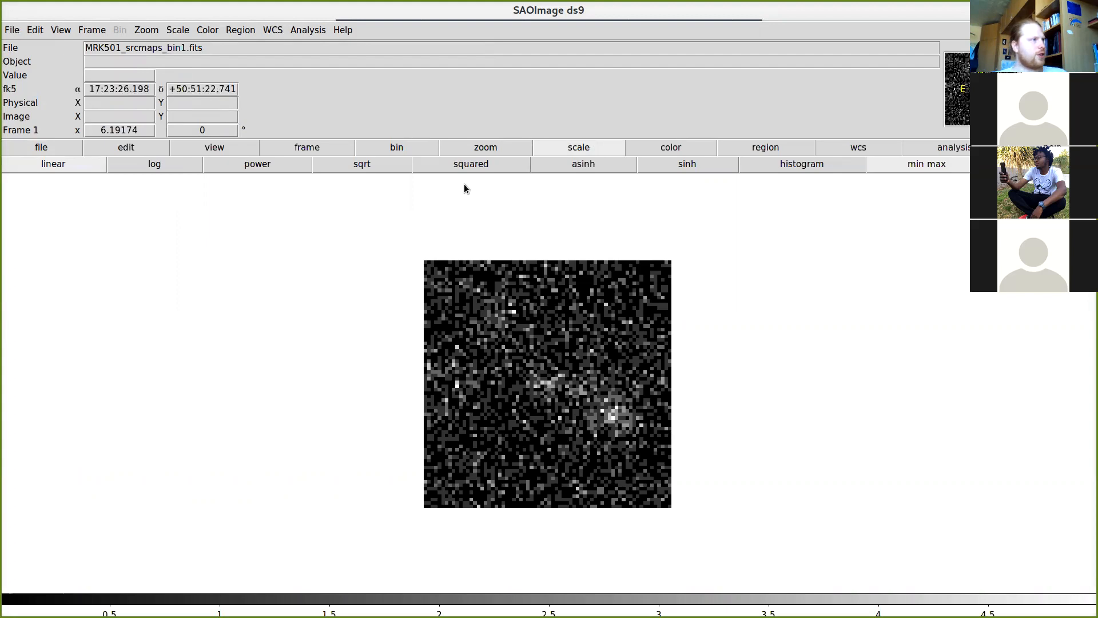
click(350, 165)
click(659, 147)
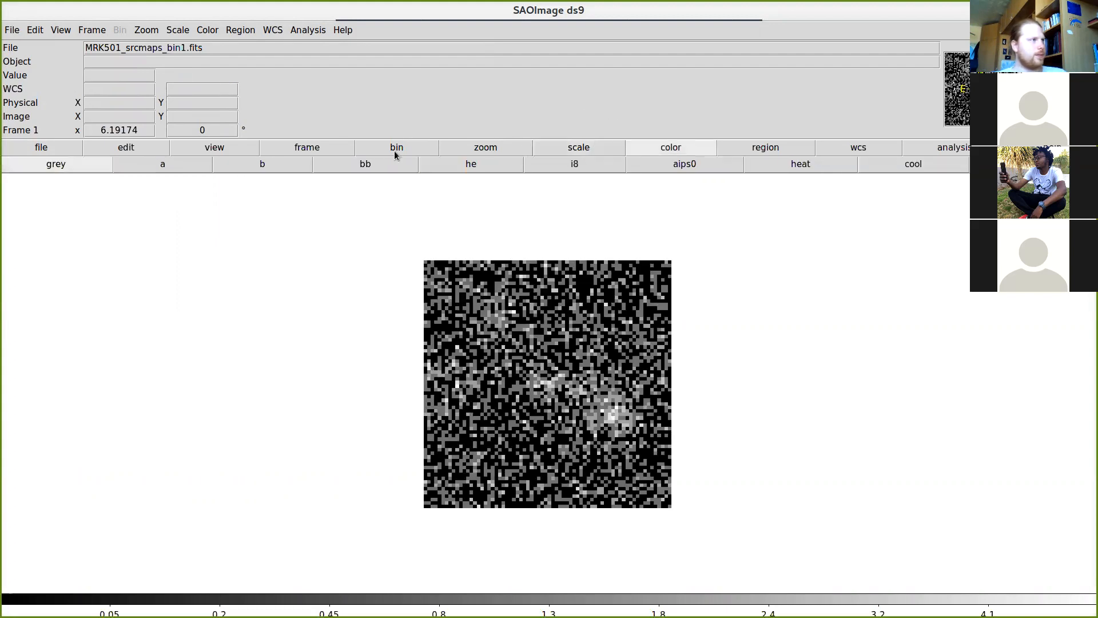
click(262, 164)
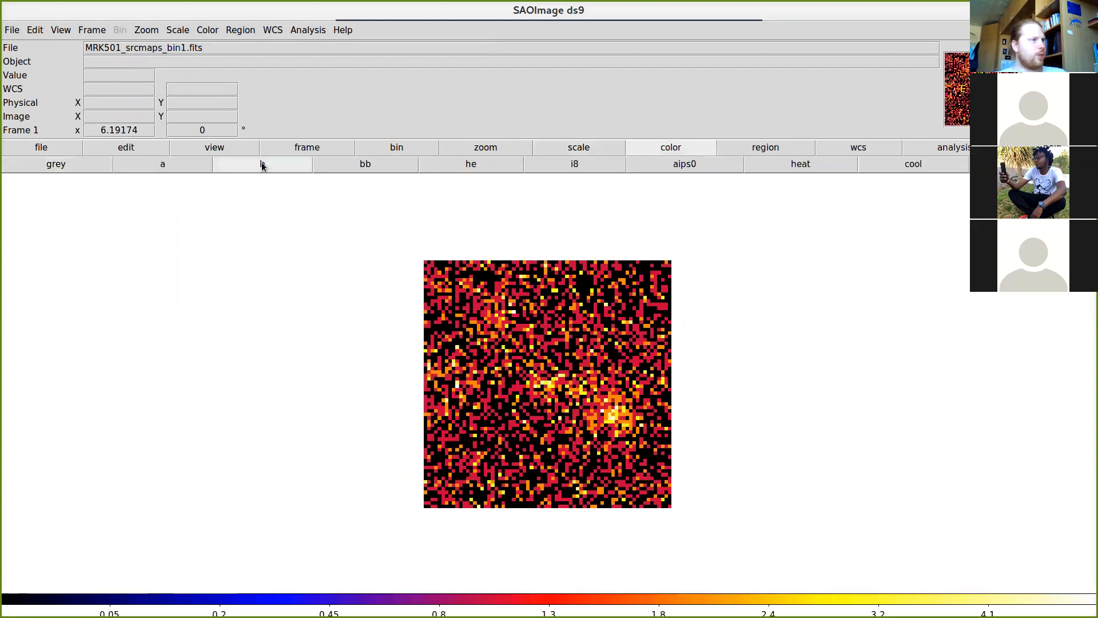
Step: Set the source map's intensity scale to linear and enlarge the image slightly
click(553, 151)
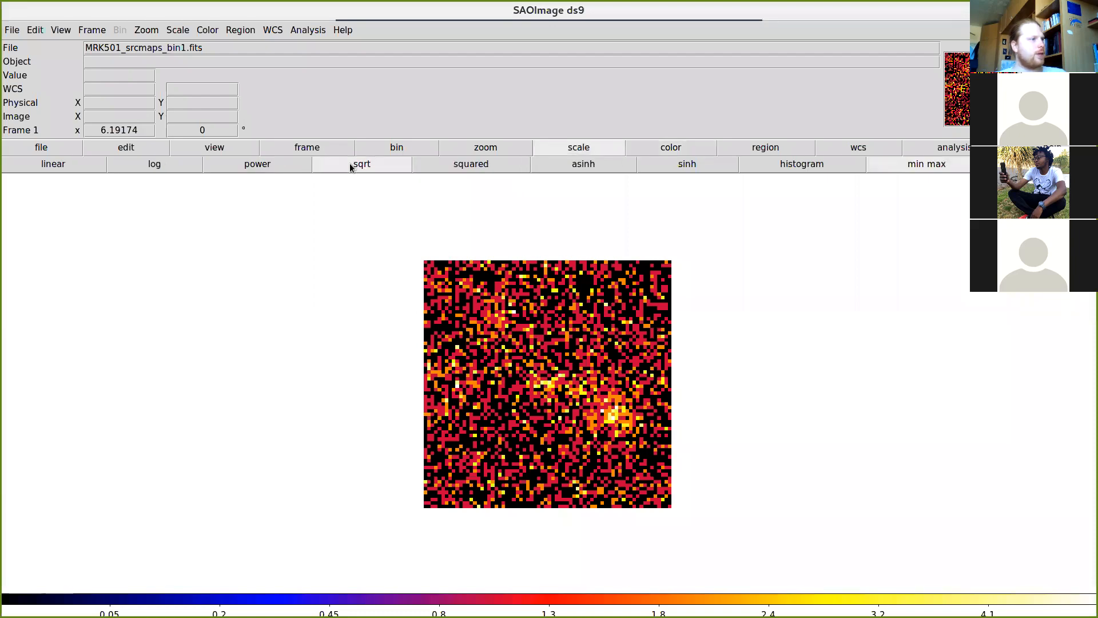
click(55, 164)
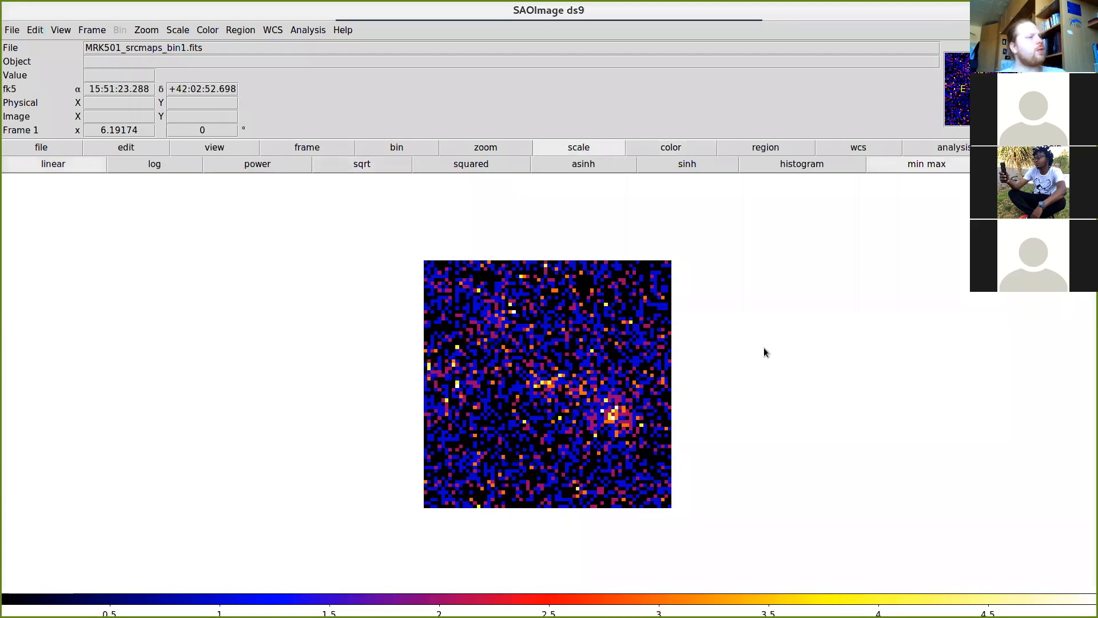
scroll(696, 296, up, 1)
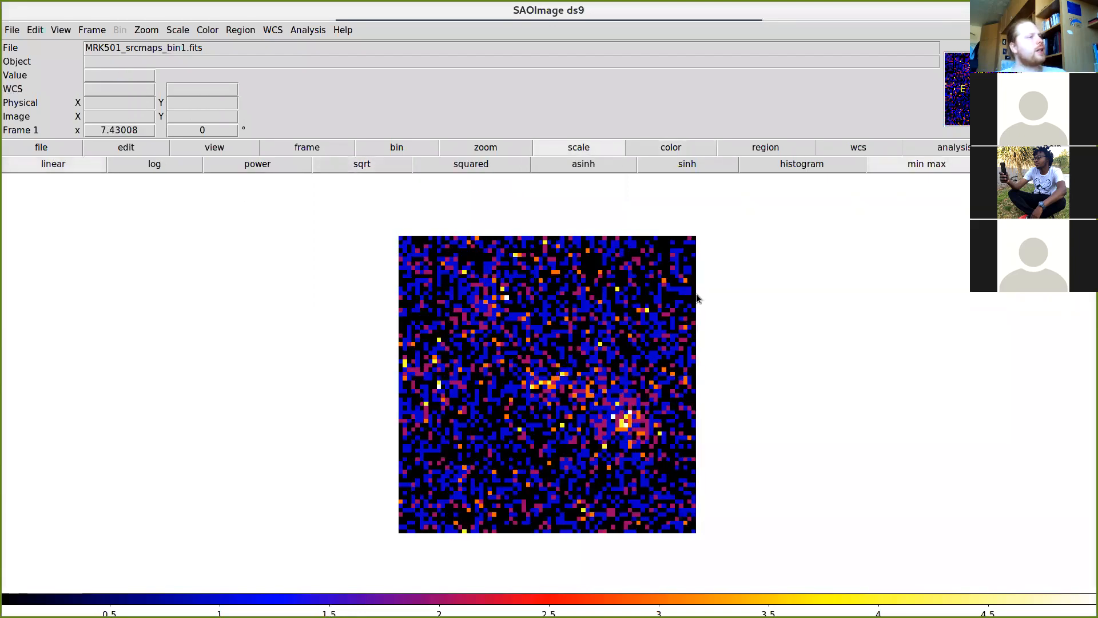
Step: Smooth the source map image with a Gaussian kernel of radius 3 and dismiss the smoothing parameters
click(239, 30)
mouse_move(262, 118)
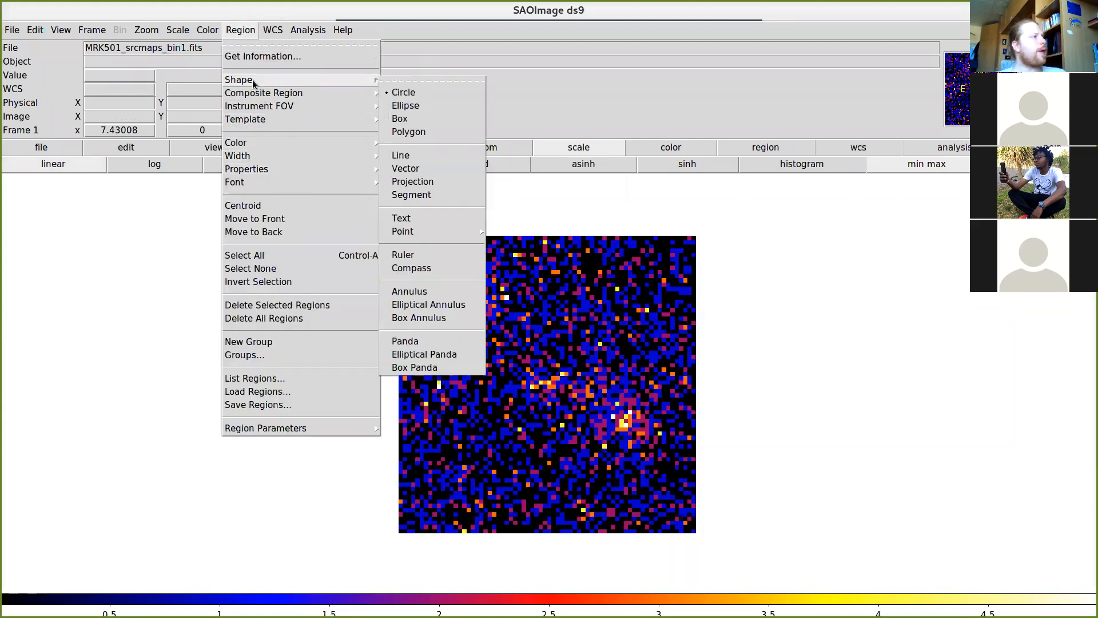
mouse_move(174, 32)
mouse_move(303, 29)
click(318, 216)
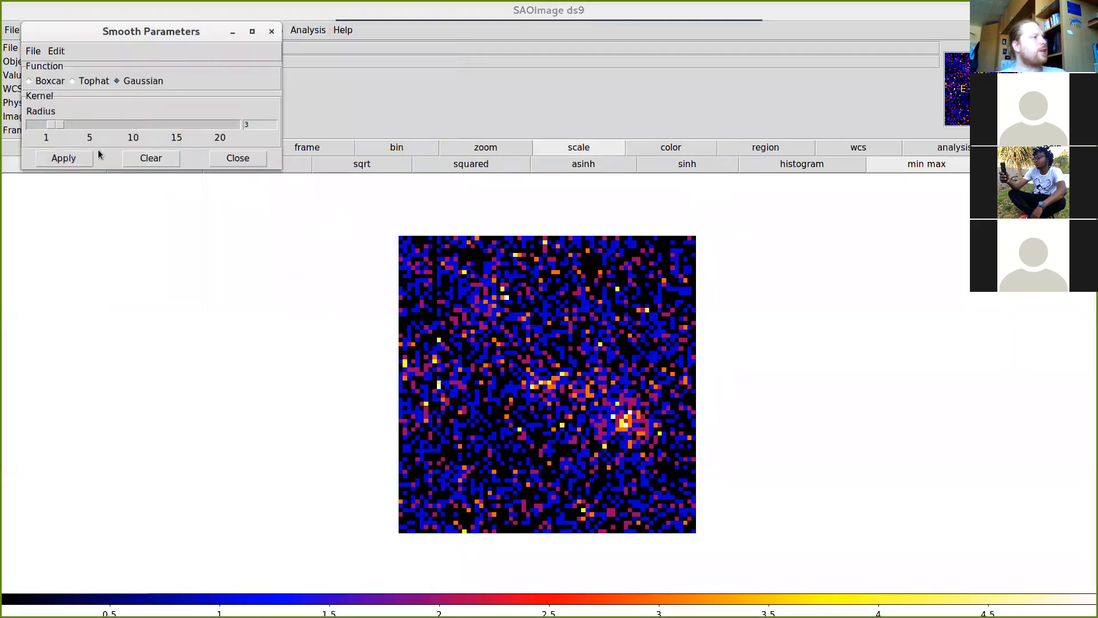
click(66, 157)
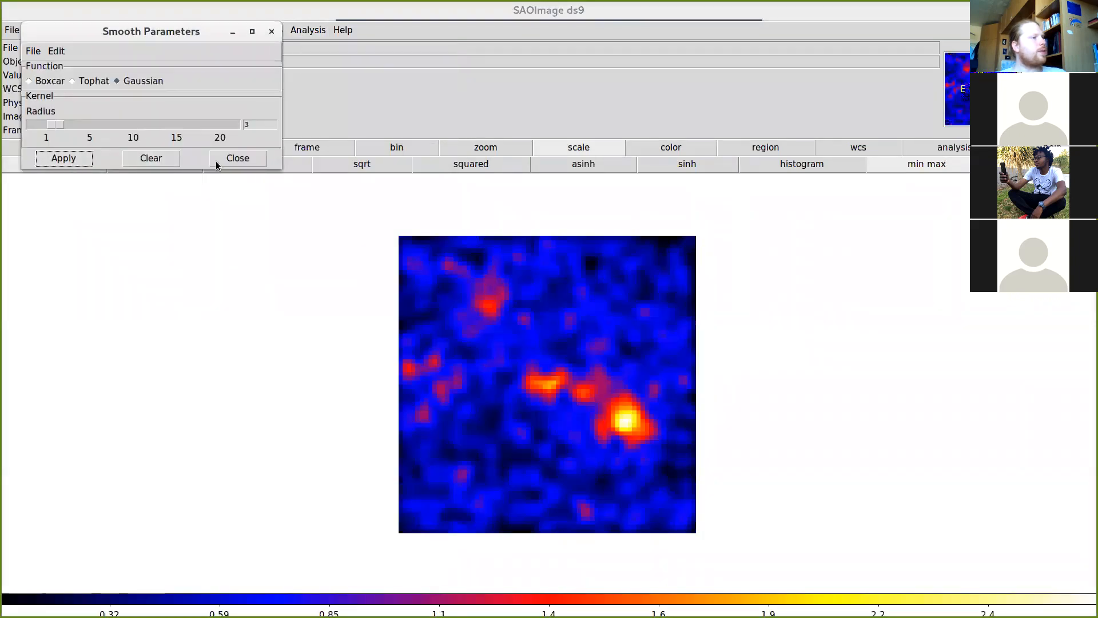
click(272, 30)
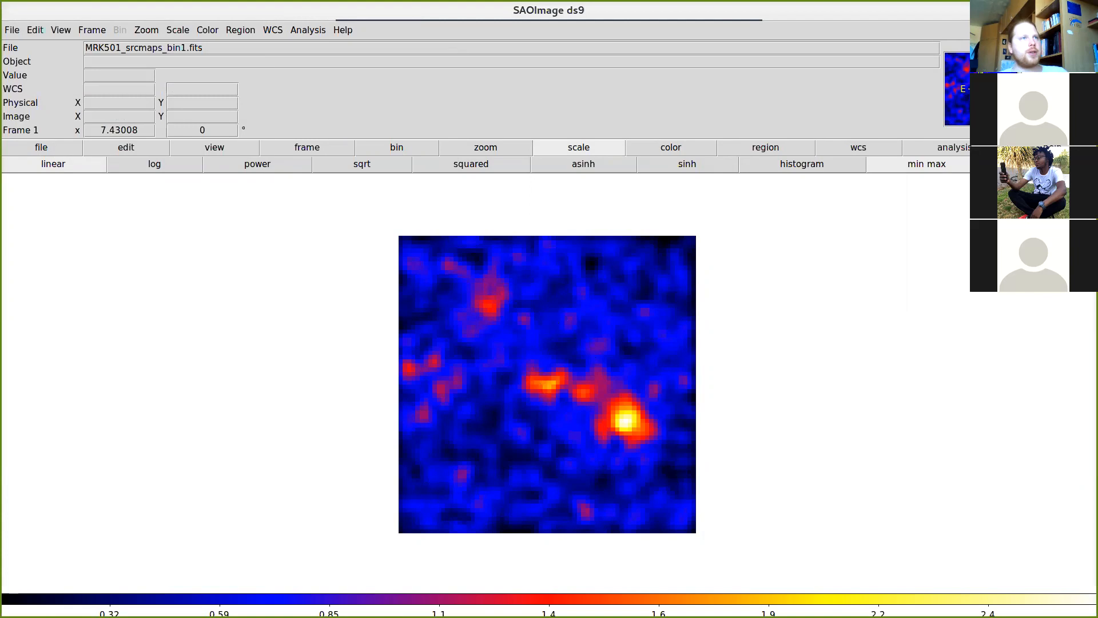
Step: Restore the source map window's size, open MRK501_cmap_bin1.fits in a second background ds9 instance, and place it beside the source map
click(1068, 10)
click(768, 533)
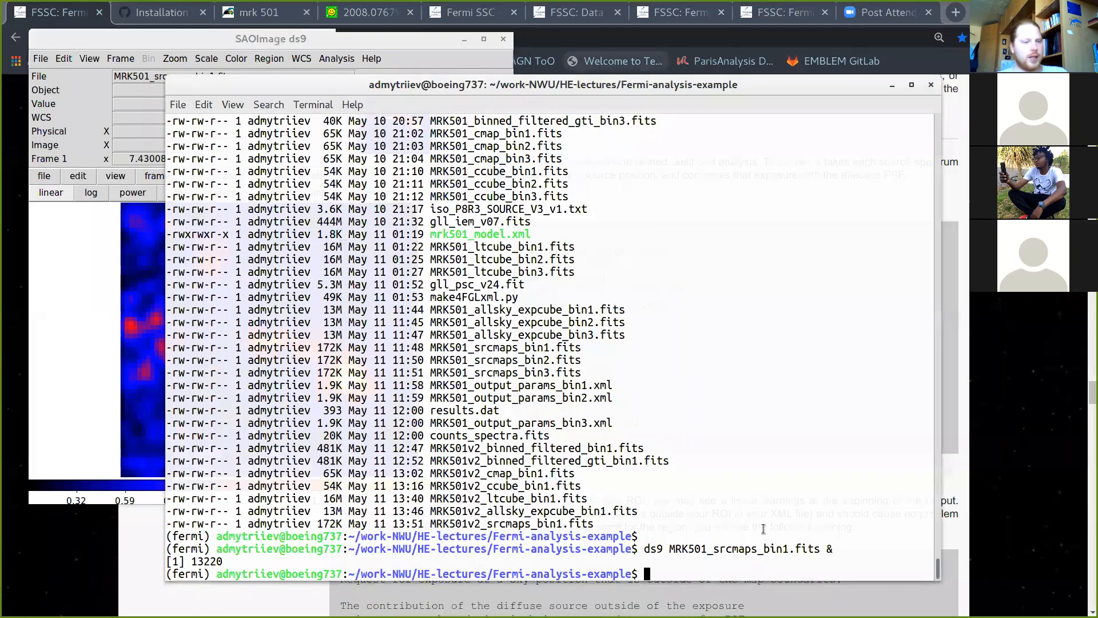
key(Return)
key(Up)
key(Left)
key(Left)
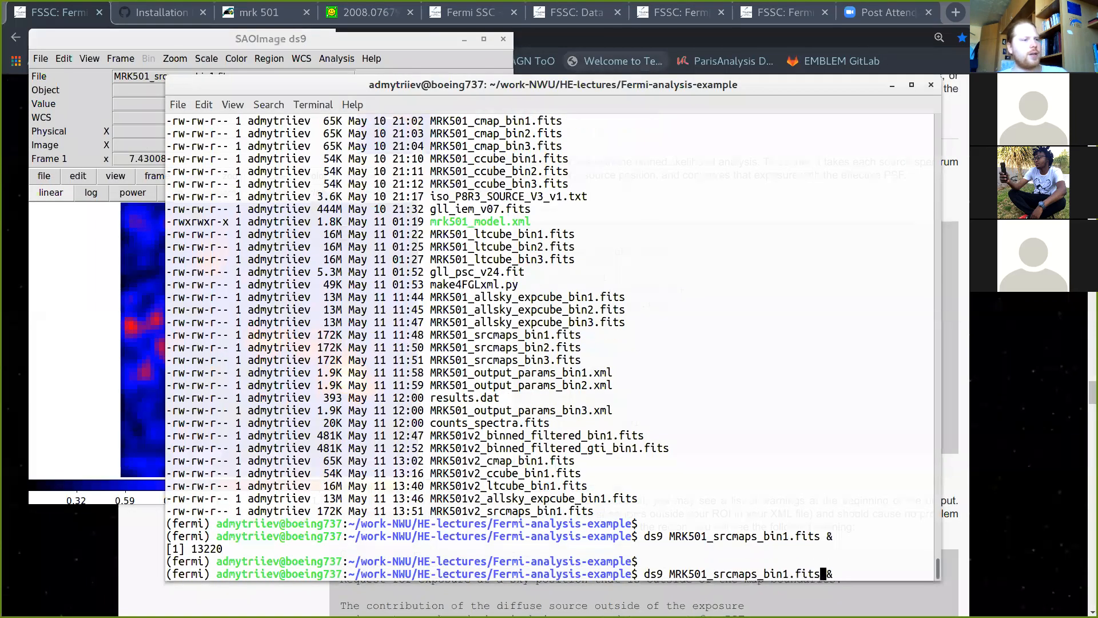
key(Right)
key(BackSpace)
key(BackSpace)
key(BackSpace)
key(BackSpace)
key(BackSpace)
key(BackSpace)
key(BackSpace)
key(BackSpace)
key(BackSpace)
key(BackSpace)
key(BackSpace)
key(BackSpace)
key(BackSpace)
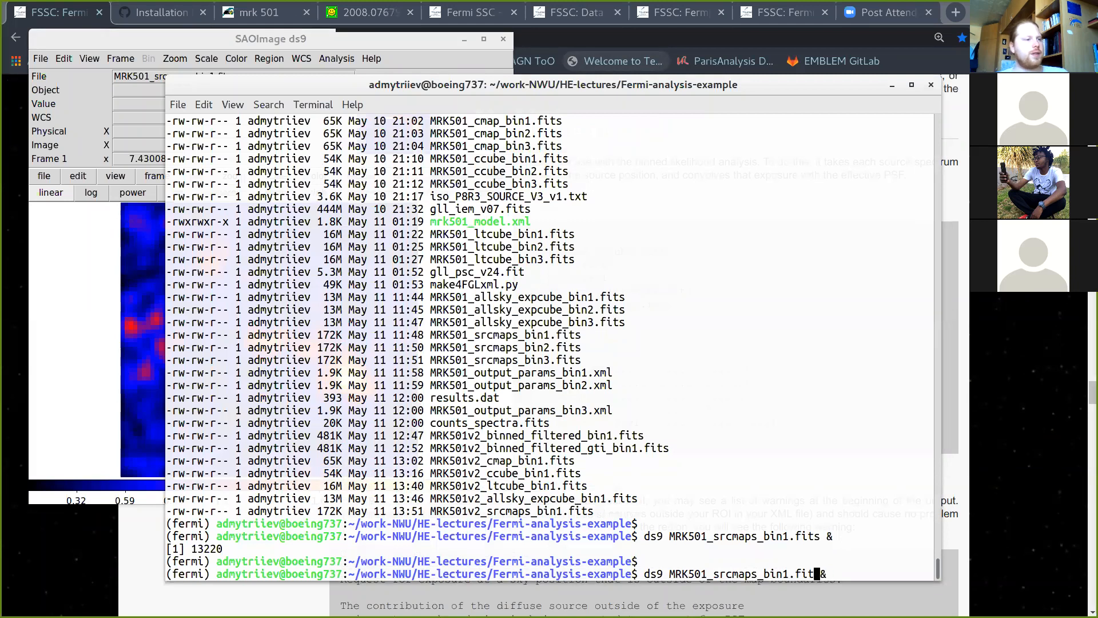
key(BackSpace)
key(BackSpace)
key(BackSpace)
key(BackSpace)
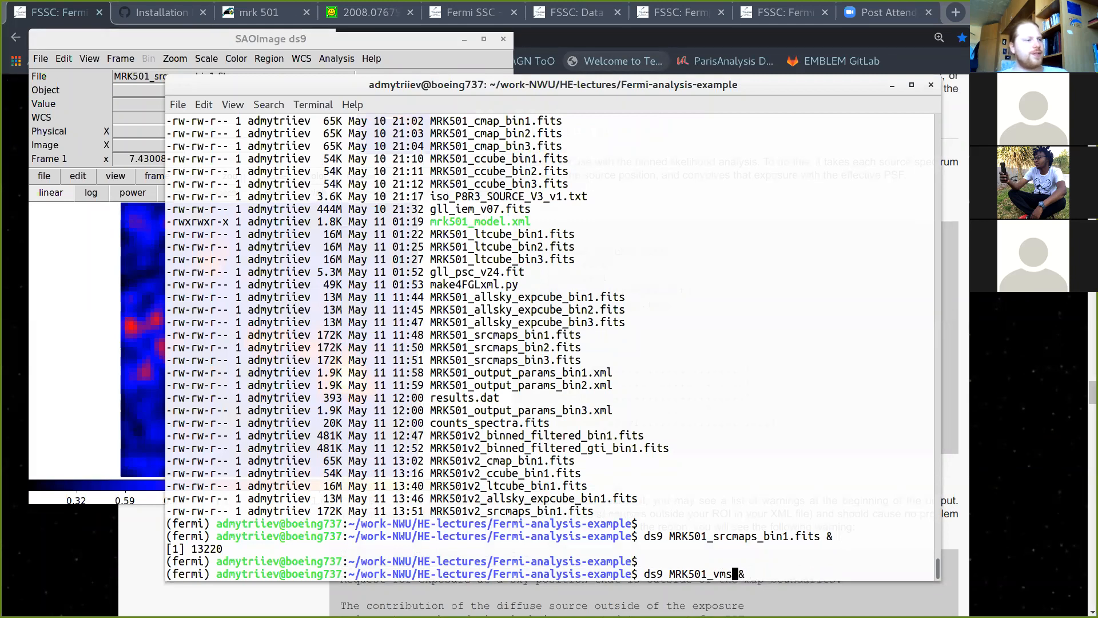
text(cmap_bin)
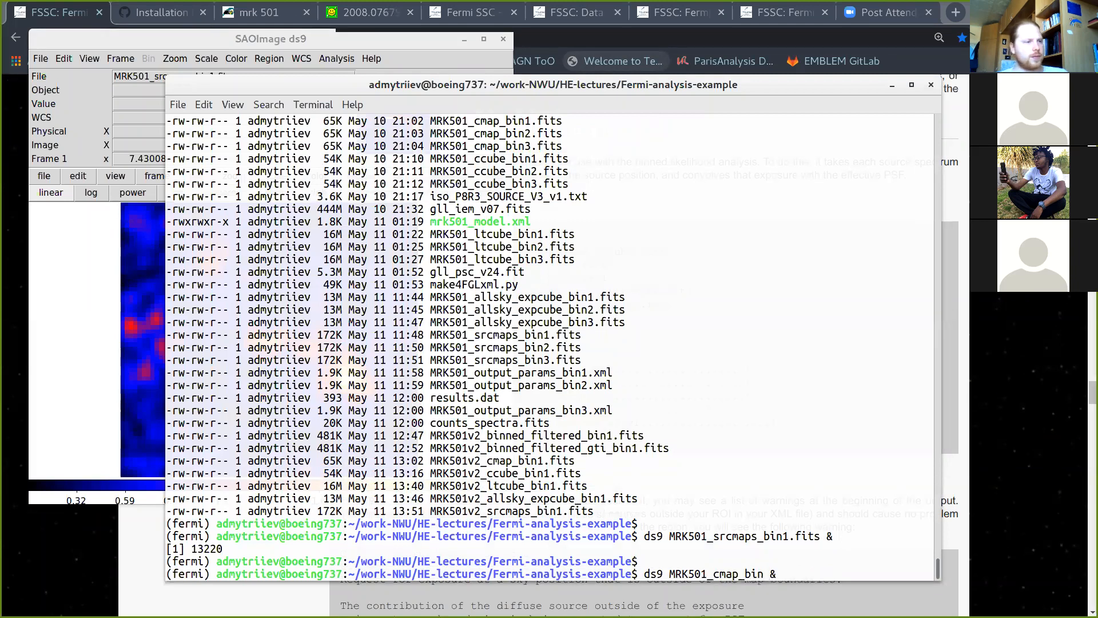
text(1.fits)
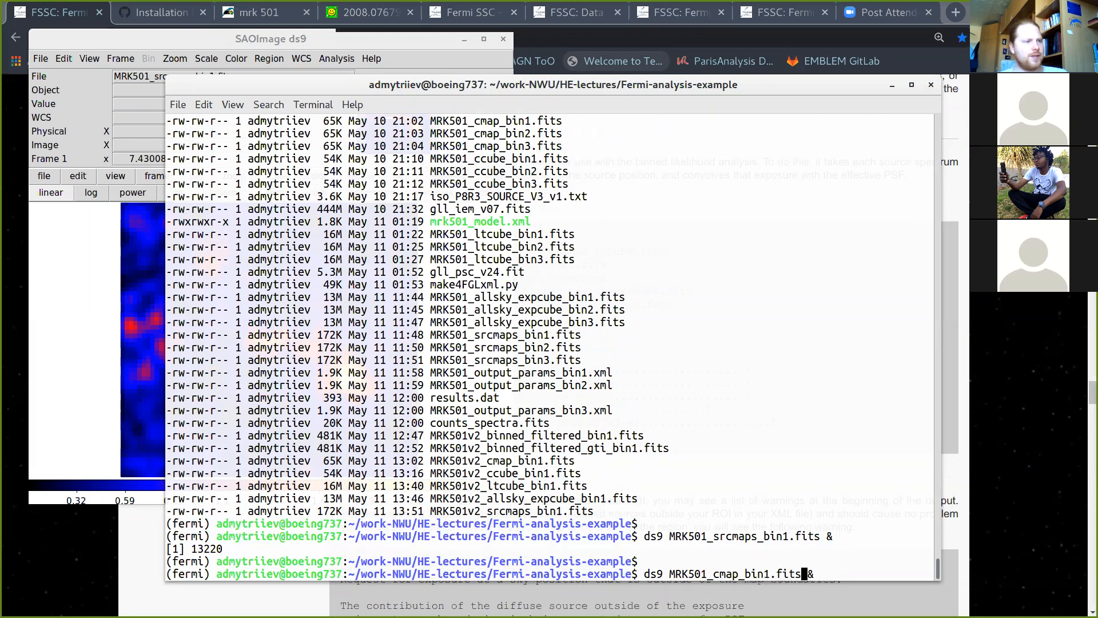
key(Return)
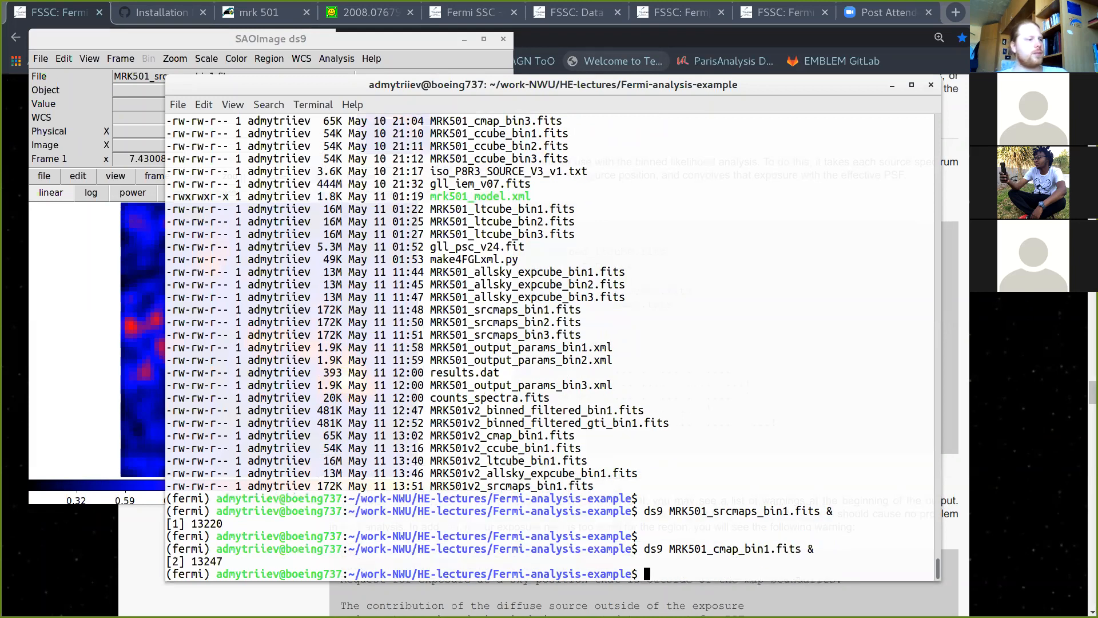
click(412, 37)
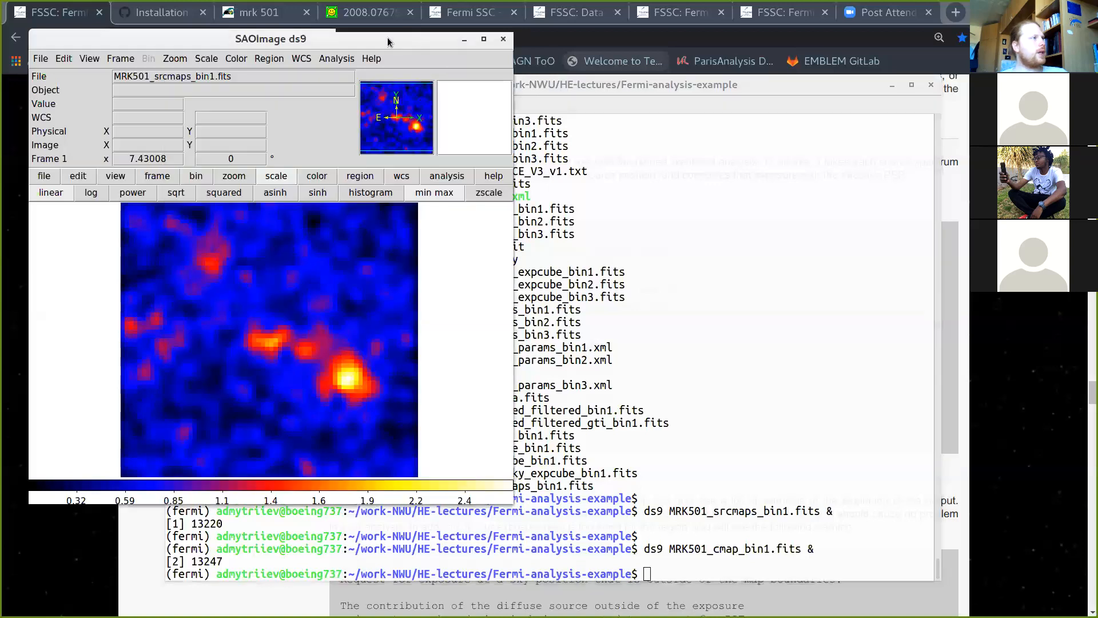
drag(436, 67, 898, 45)
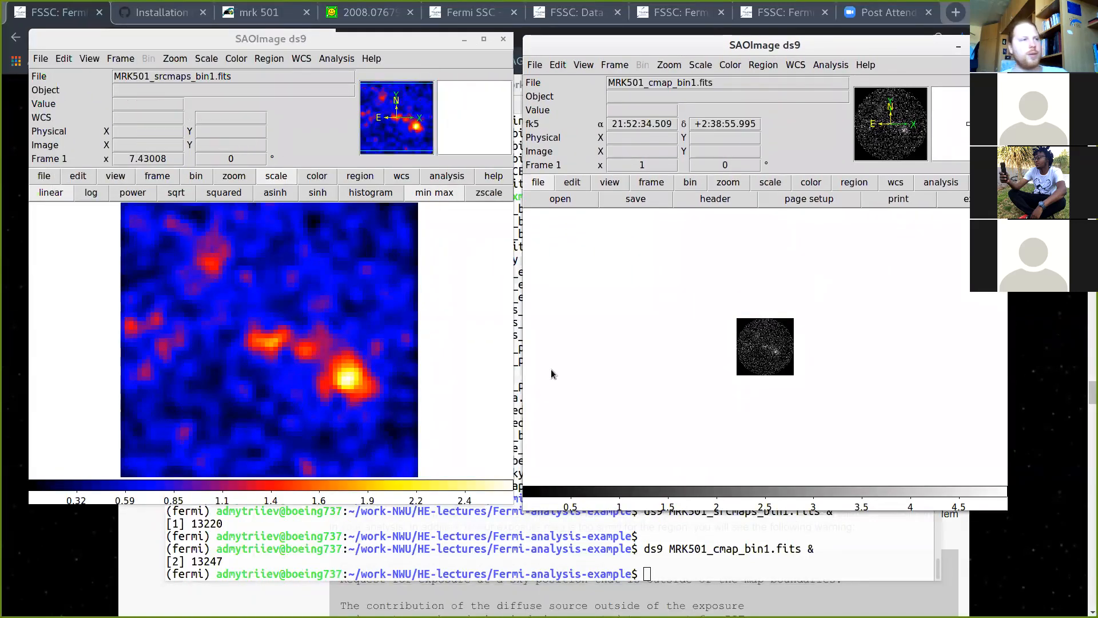
Step: Apply the b colour map to the MRK501_cmap_bin1.fits counts map
scroll(870, 237, up, 15)
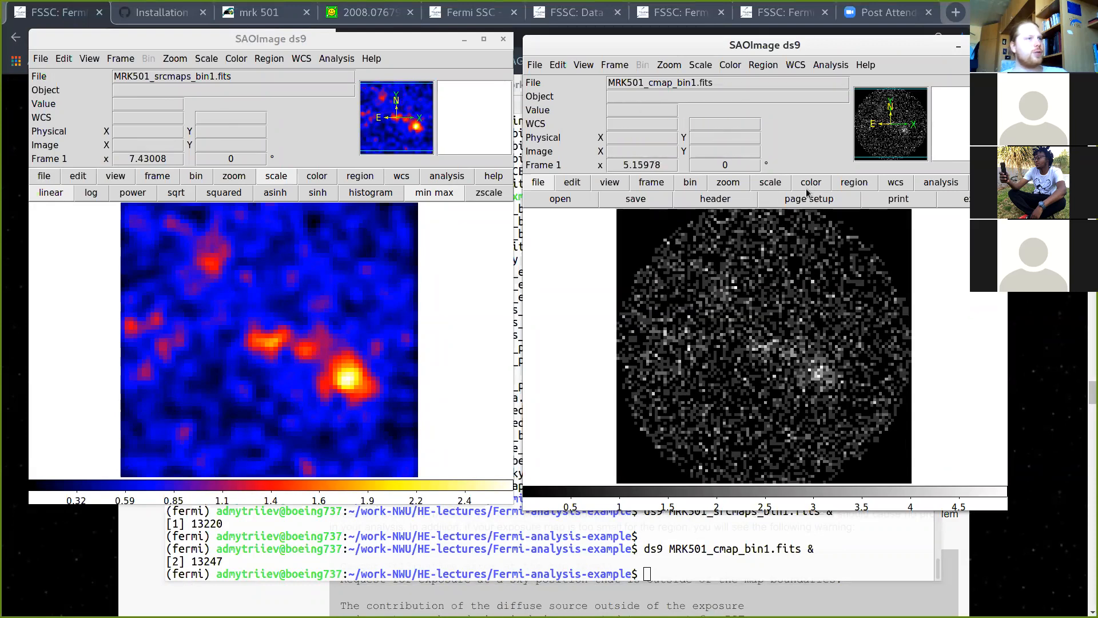
click(781, 183)
click(814, 183)
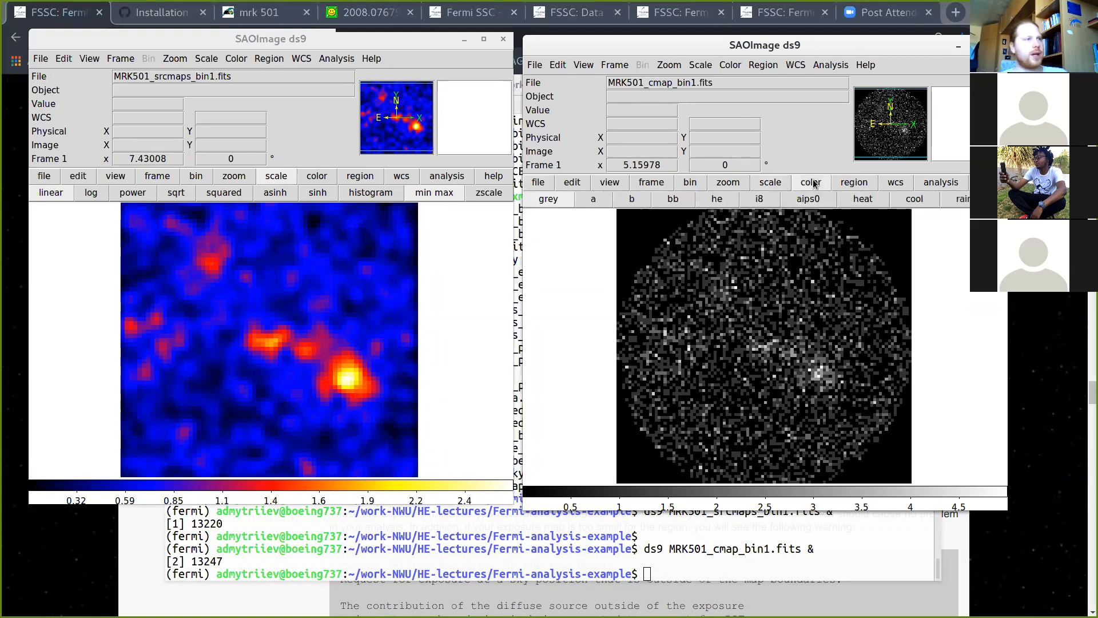
click(646, 202)
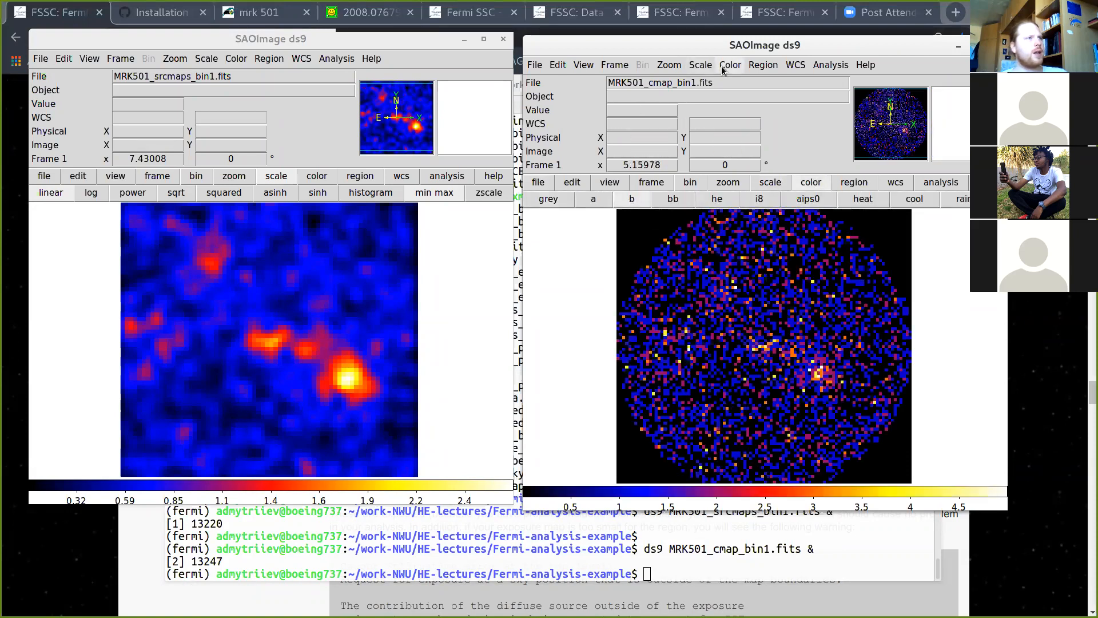
Step: Smooth the counts map with a Gaussian kernel of radius 3, and close the source map window and the smoothing settings
click(807, 65)
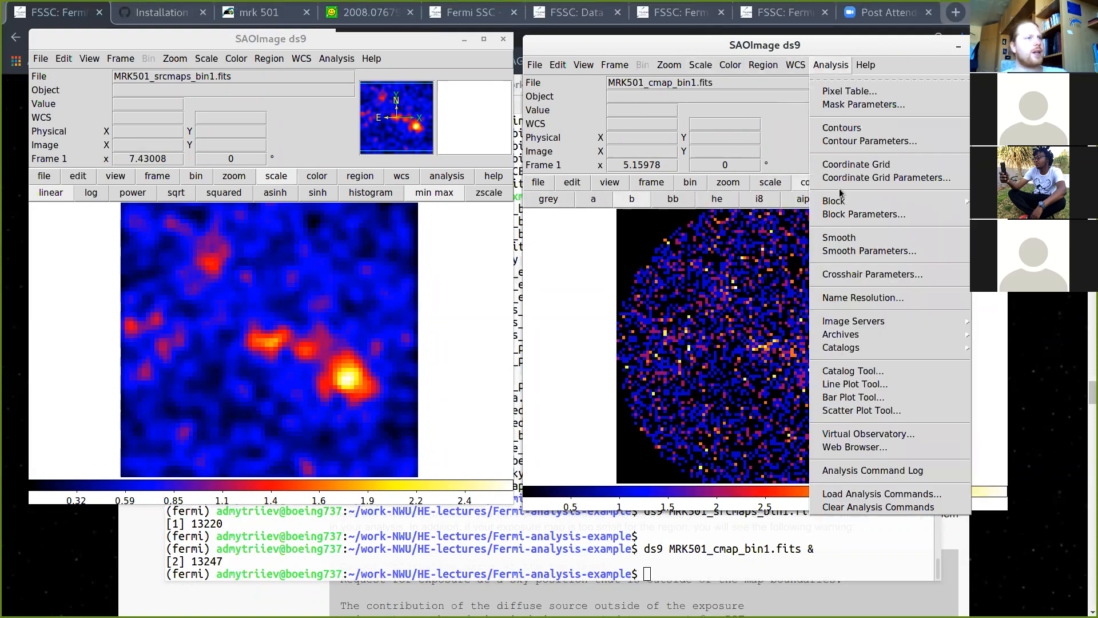
click(852, 251)
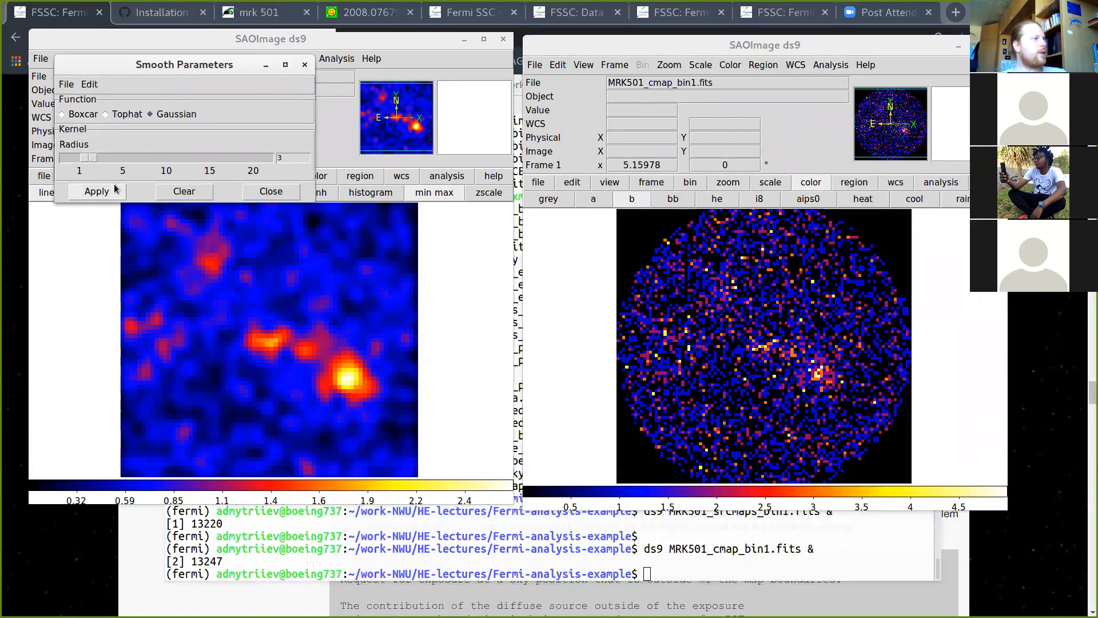
click(96, 191)
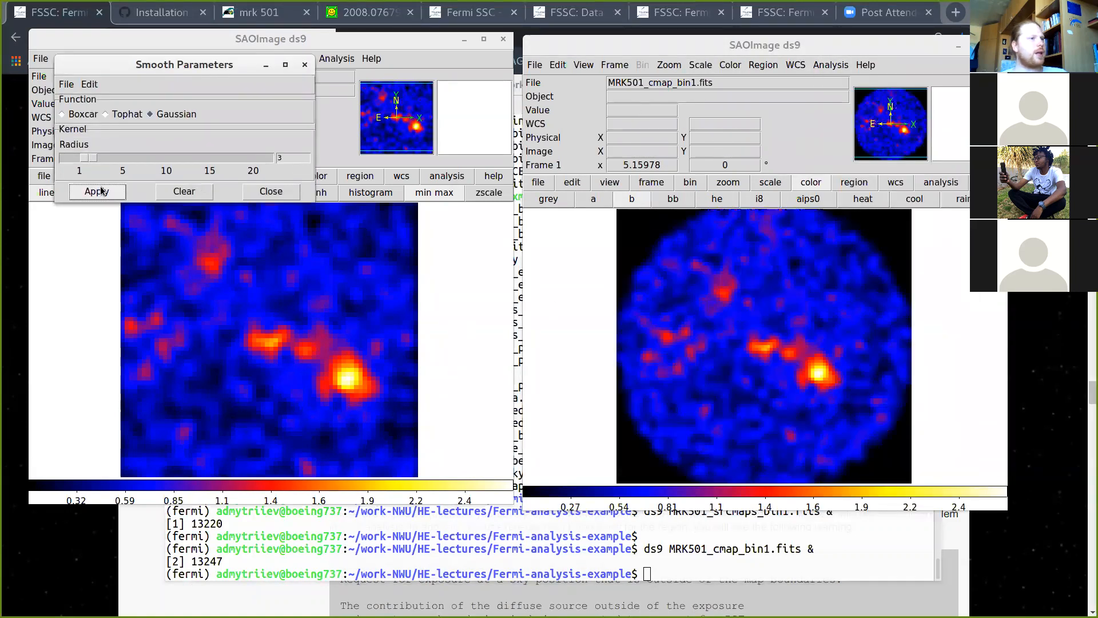
click(502, 40)
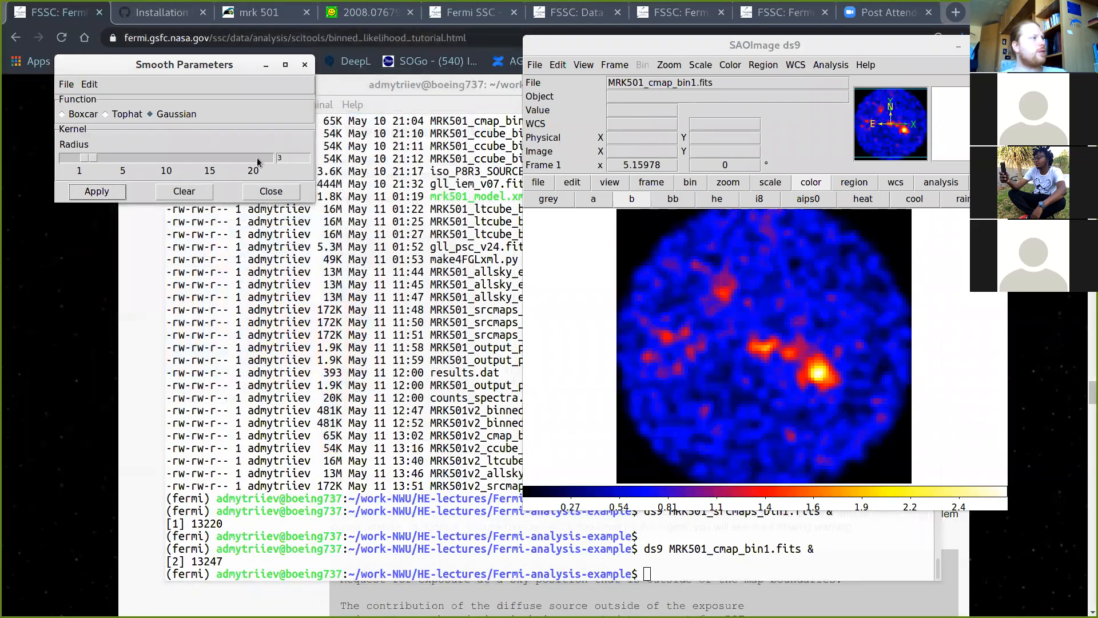
click(304, 64)
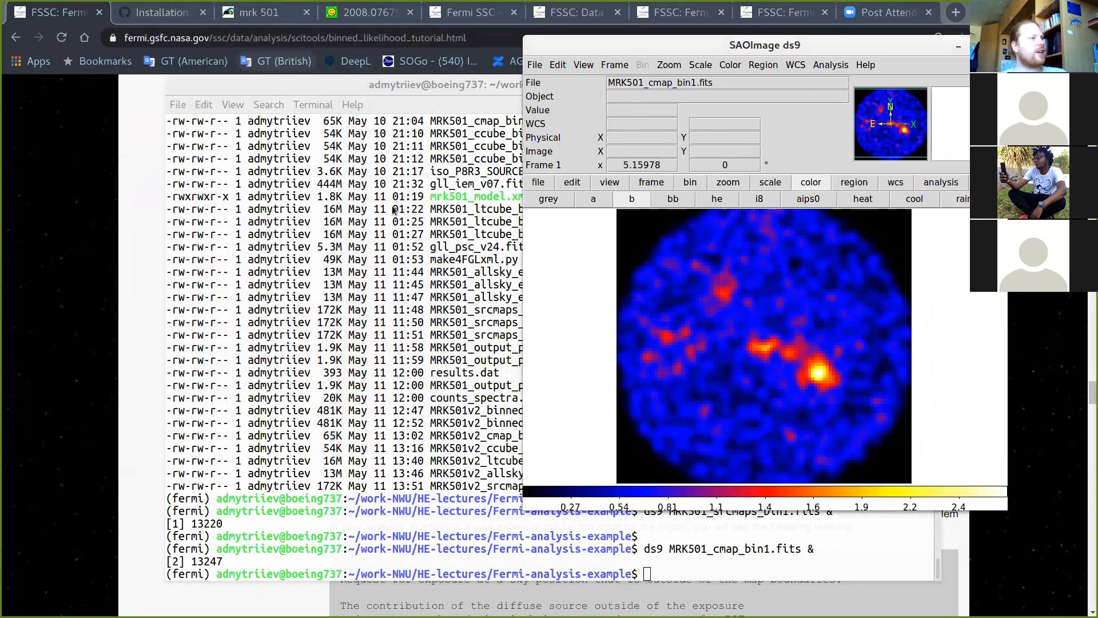
key(super)
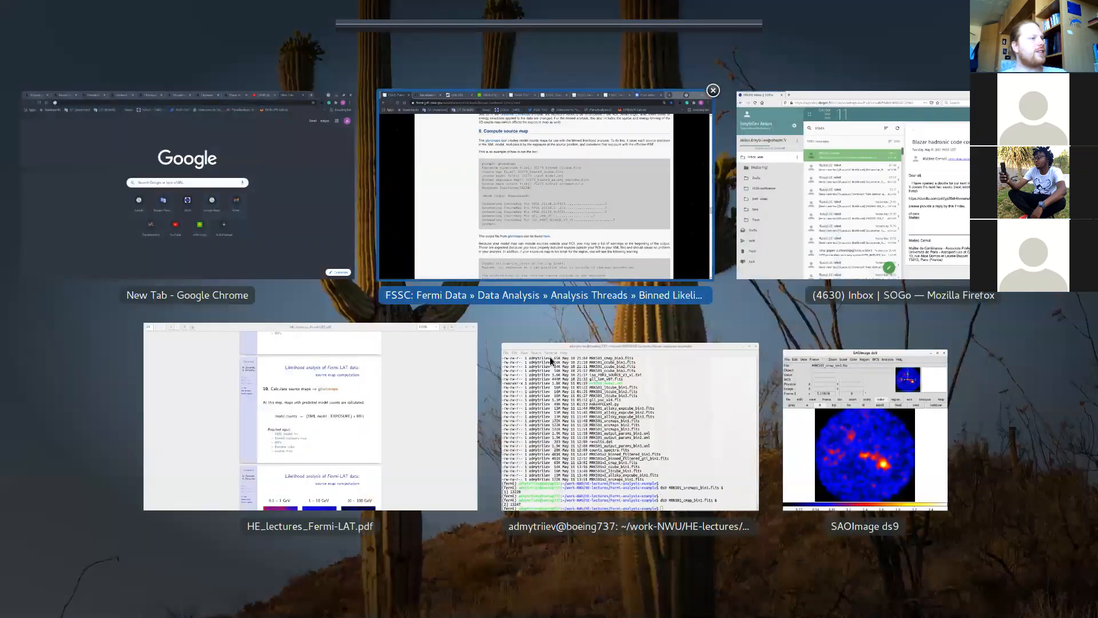
click(812, 441)
key(super)
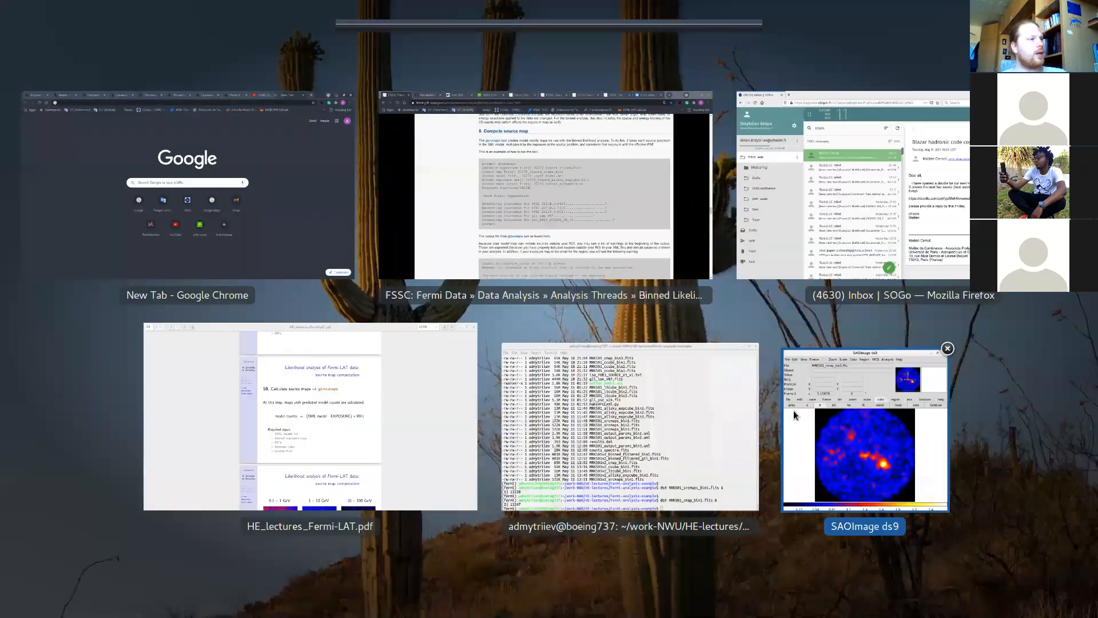
click(668, 413)
key(super)
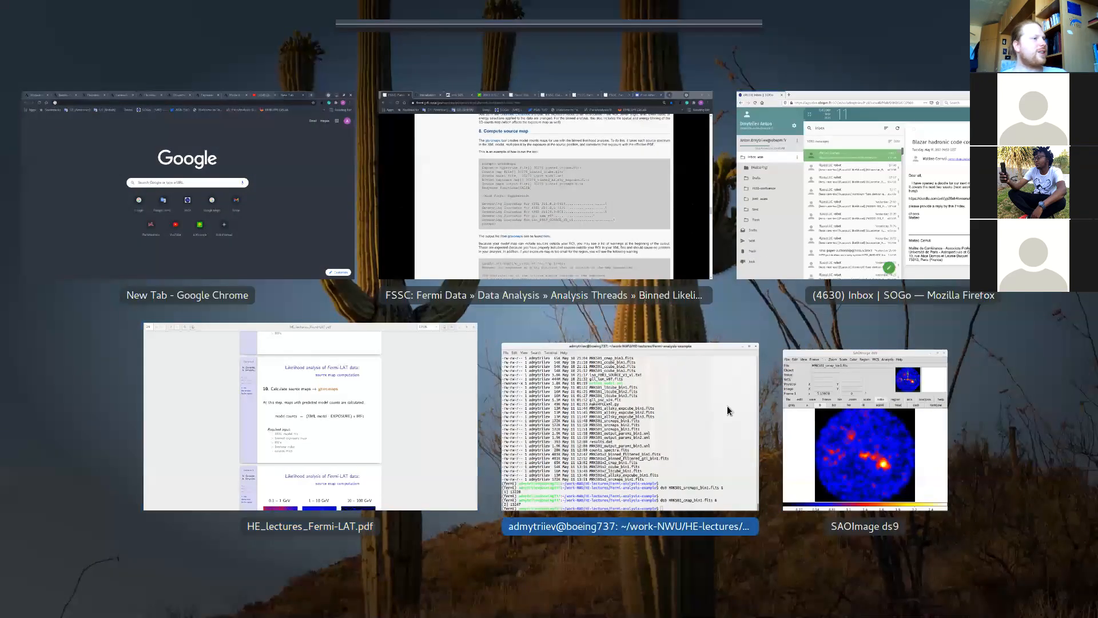
click(832, 407)
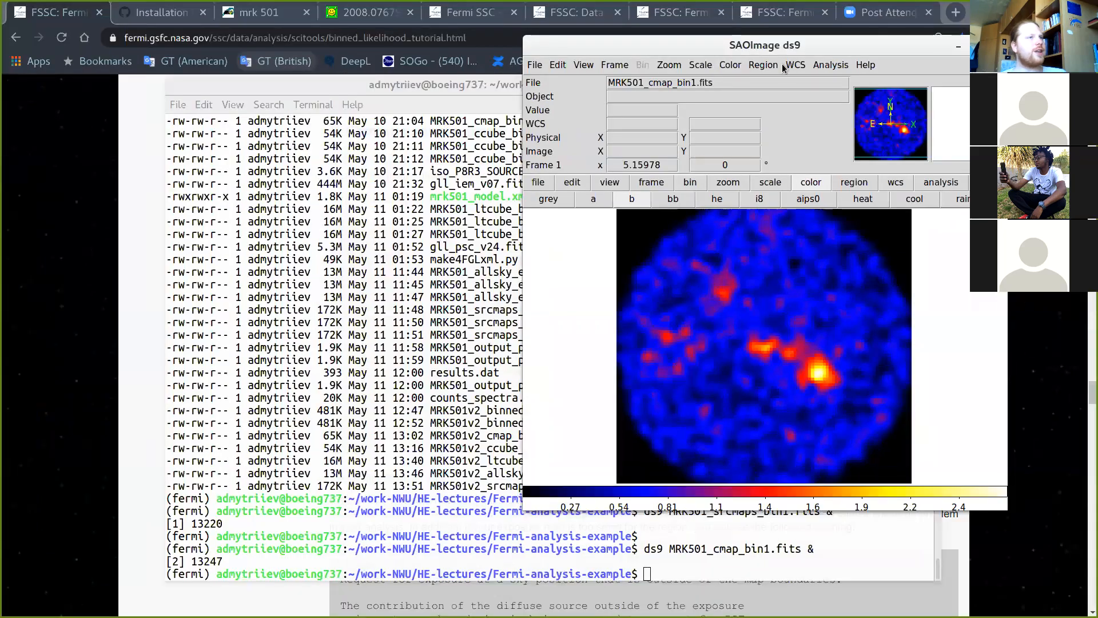
scroll(950, 281, up, 1)
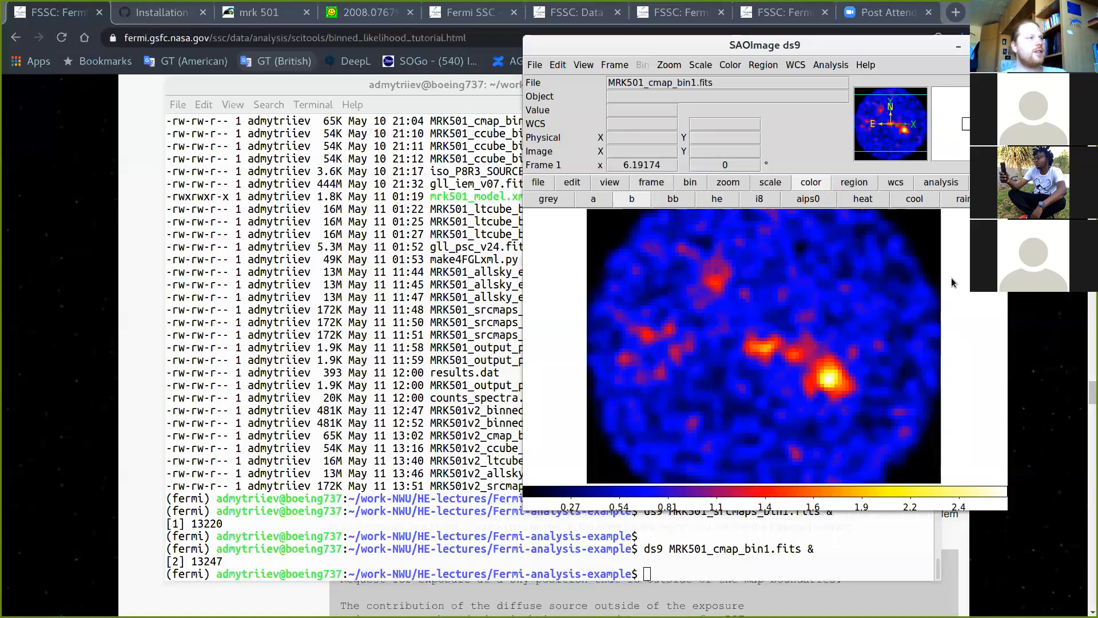
scroll(952, 282, up, 1)
scroll(952, 282, down, 2)
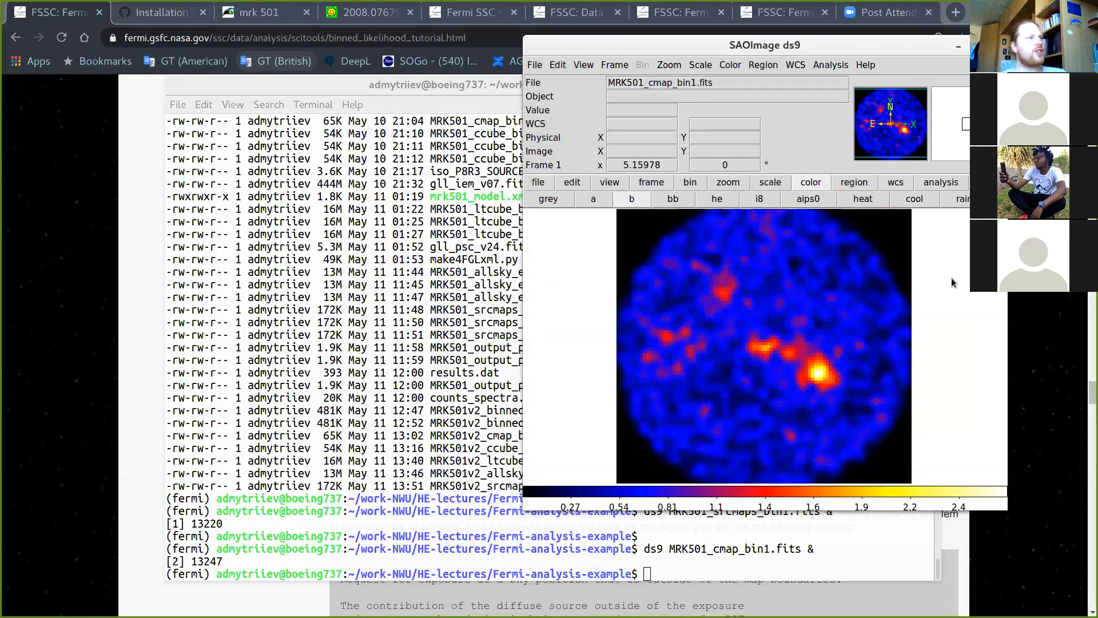
key(super)
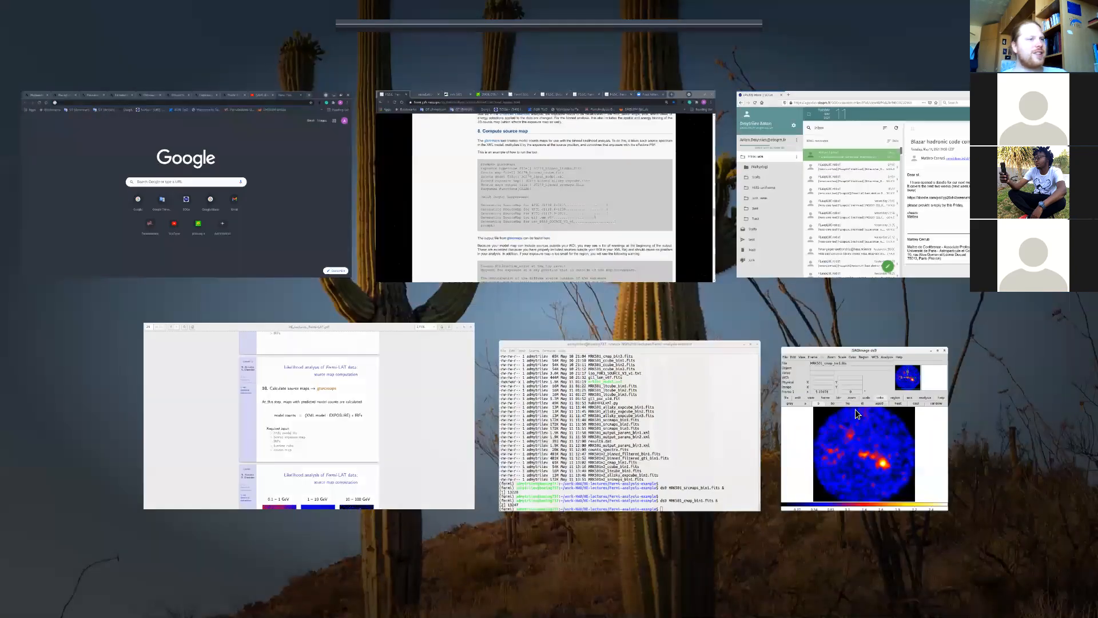
click(855, 409)
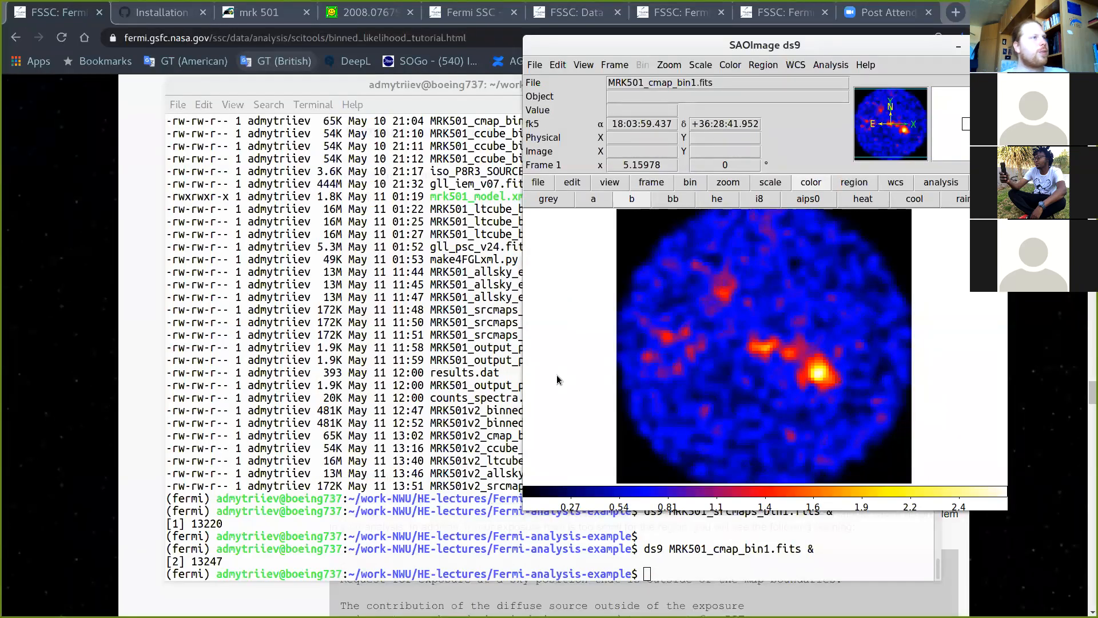
Step: Switch to the terminal and reopen the source map in the background with ds9 MRK501_srcmaps_bin1.fits &
key(alt+Tab)
key(Return)
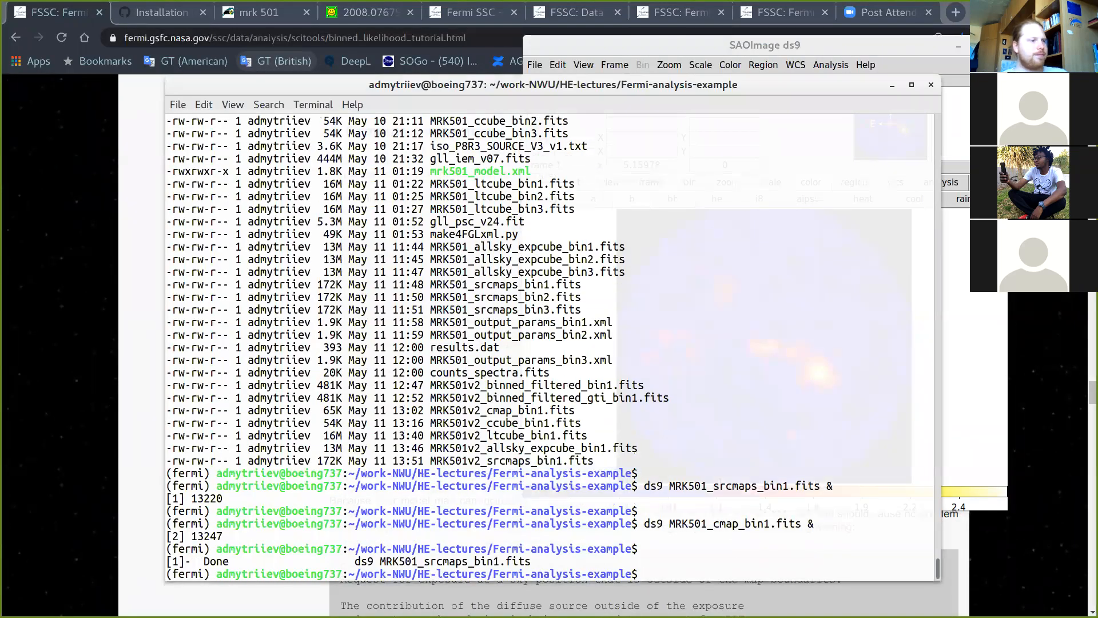
key(Up)
key(Up)
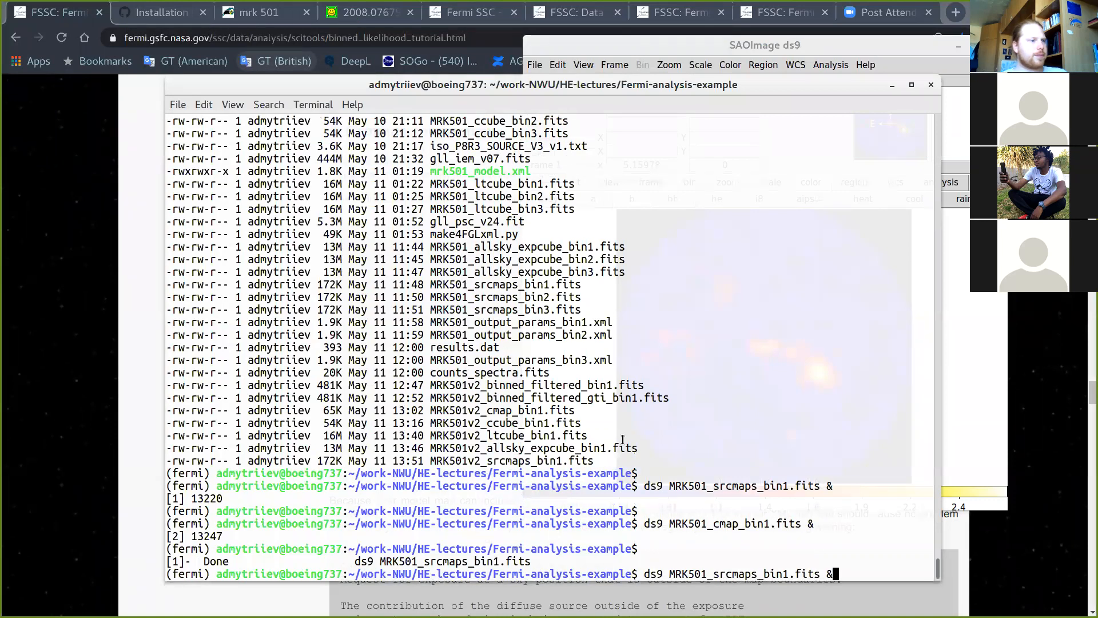
key(Return)
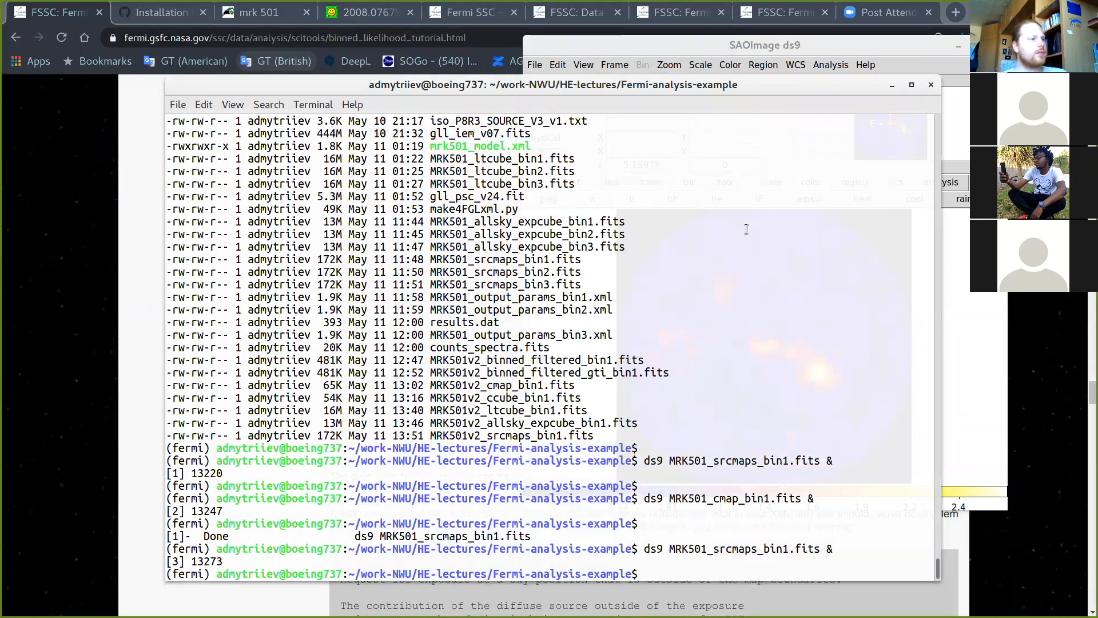
Step: Apply the b colour map to the reopened MRK501_srcmaps_bin1.fits image
key(super)
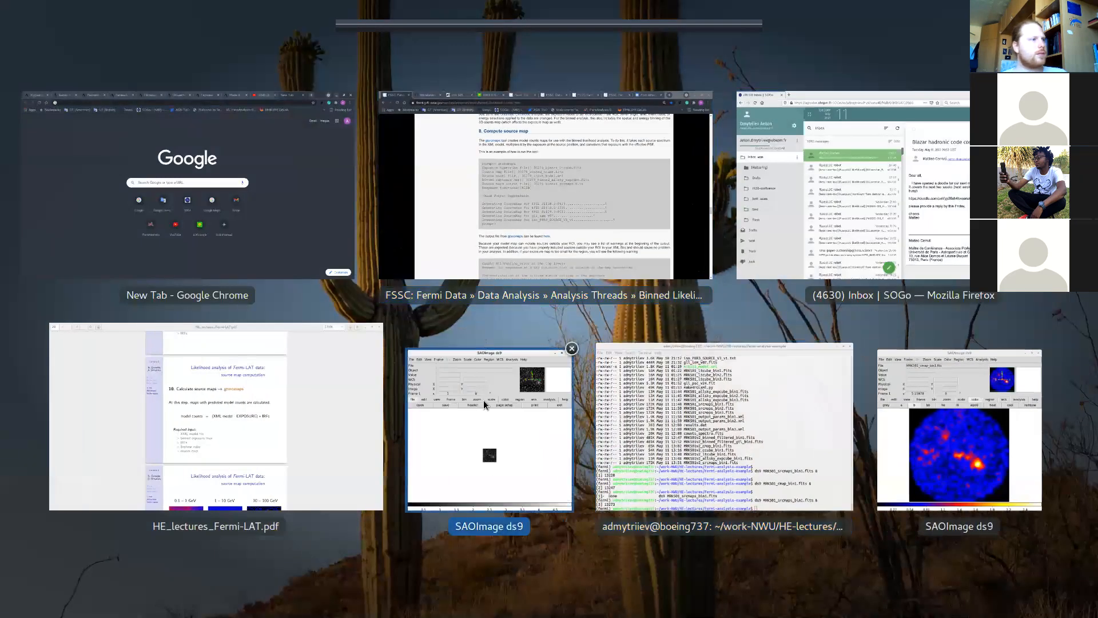
click(483, 390)
scroll(376, 273, up, 10)
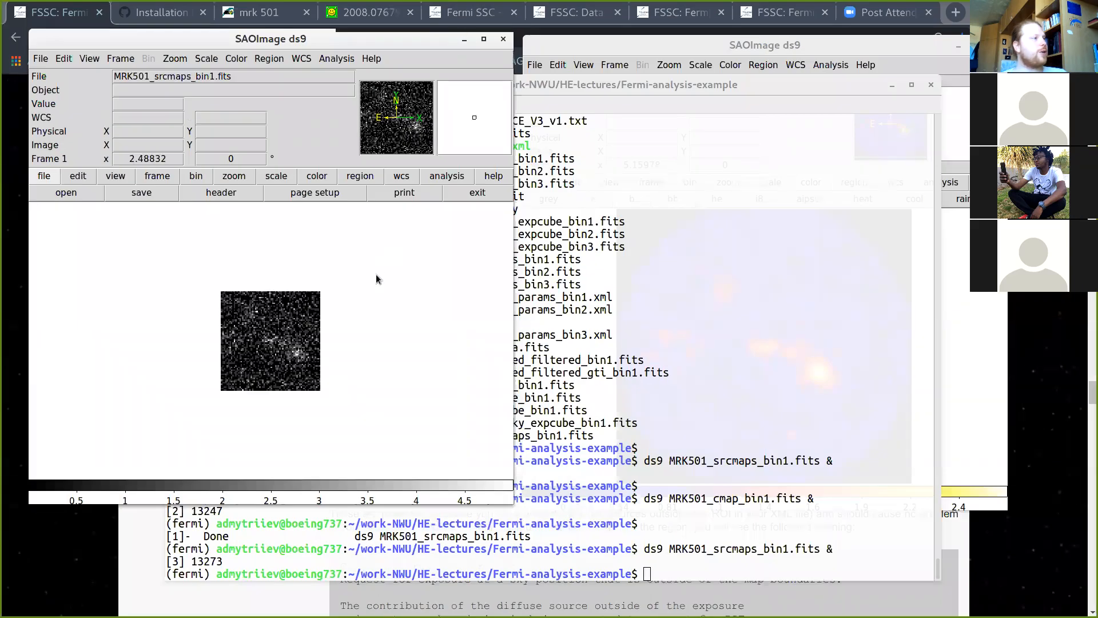
click(323, 179)
click(137, 193)
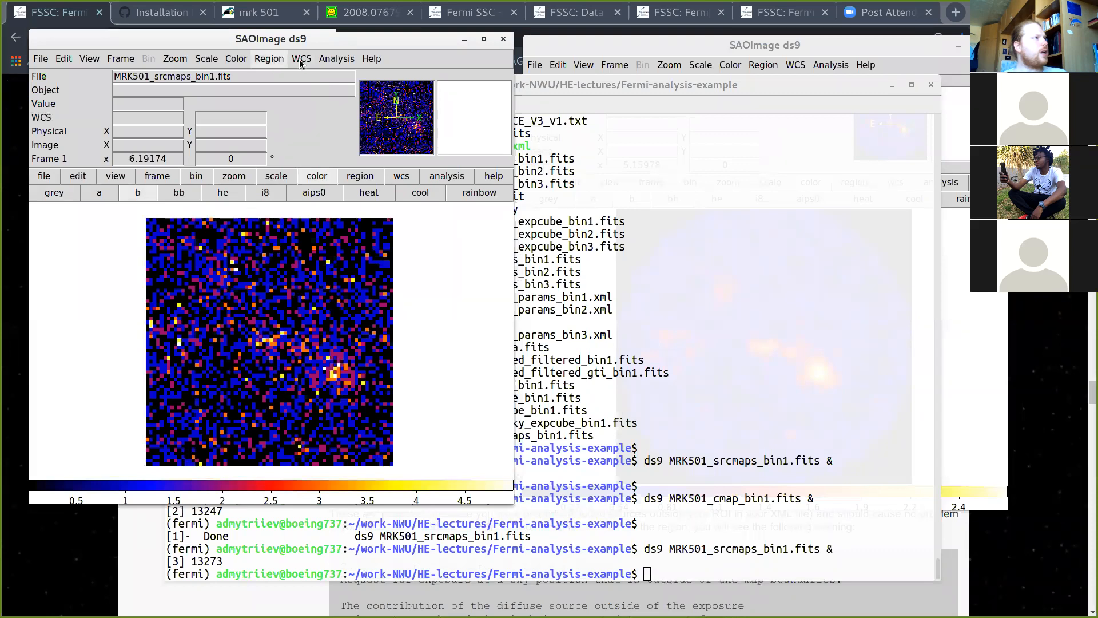
Step: Smooth the source map with a Gaussian kernel of radius 3 and bring the counts map forward beside it for comparison
click(333, 59)
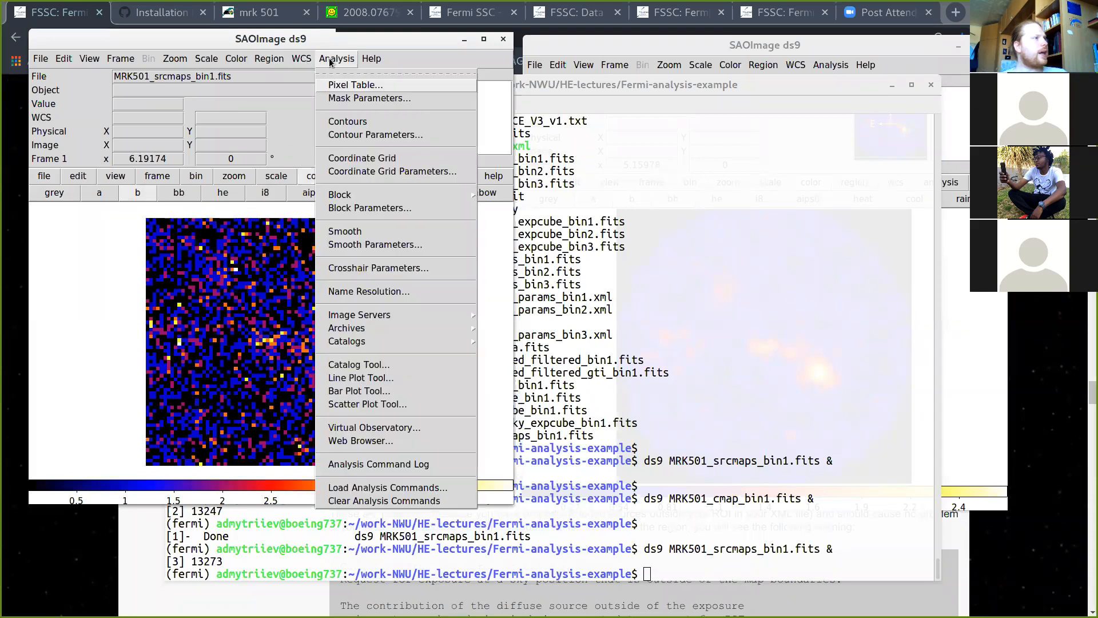
click(354, 244)
click(97, 191)
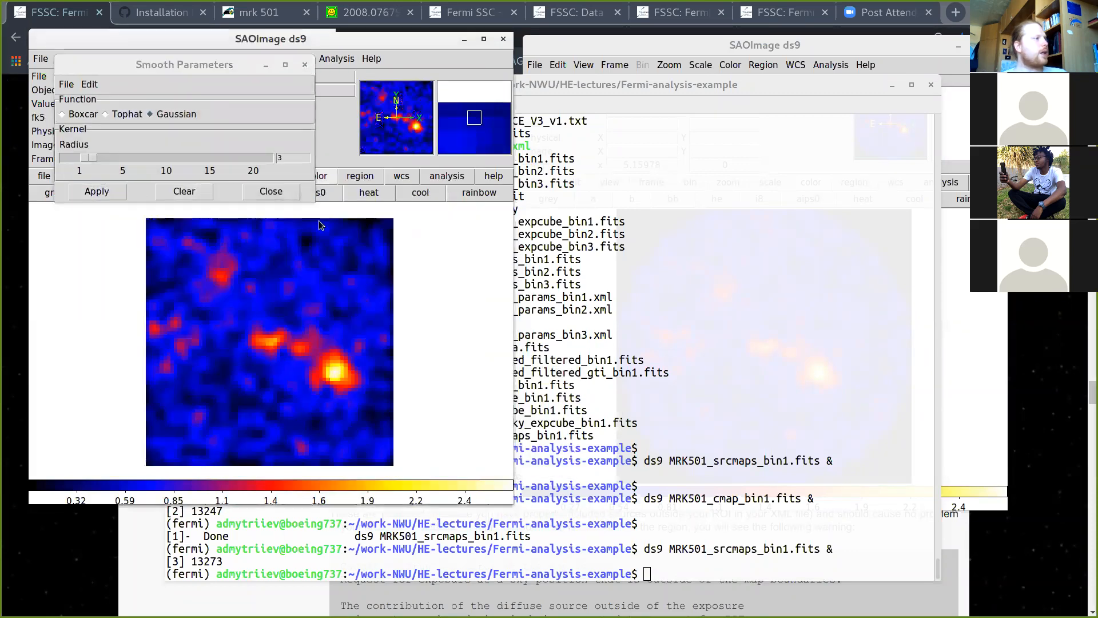
click(305, 65)
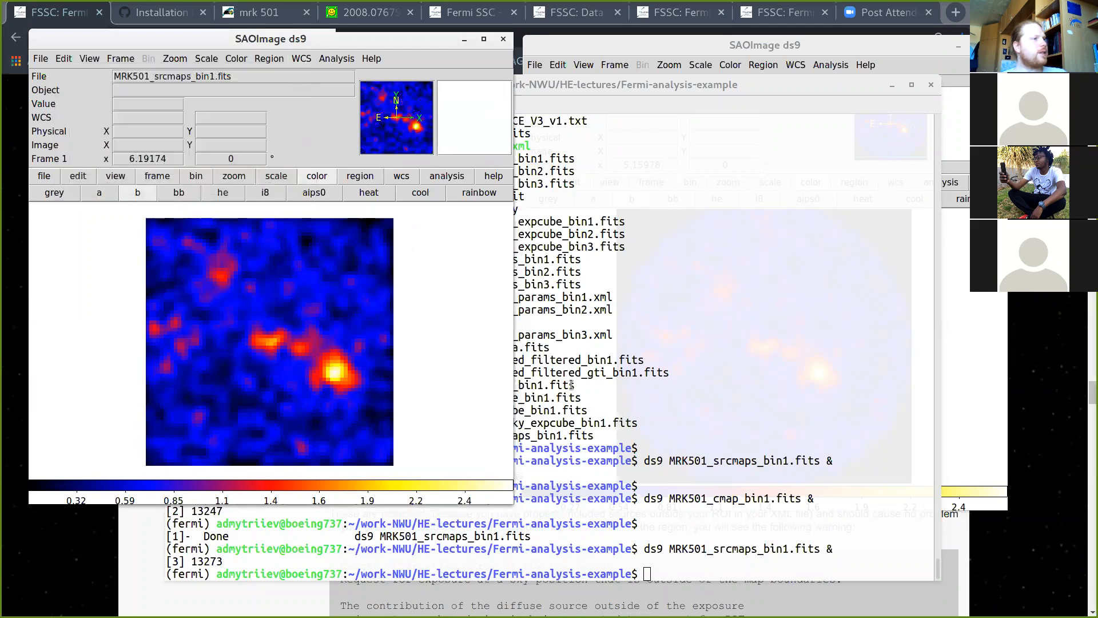
click(927, 52)
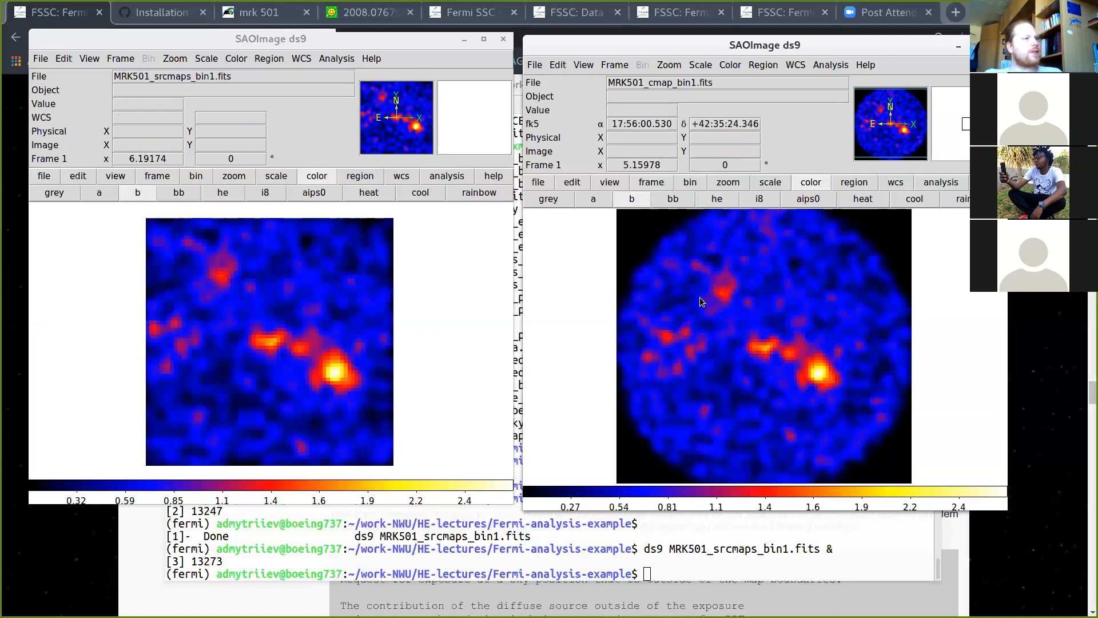
Step: Close the source map and counts map windows and return to an empty terminal prompt
click(502, 40)
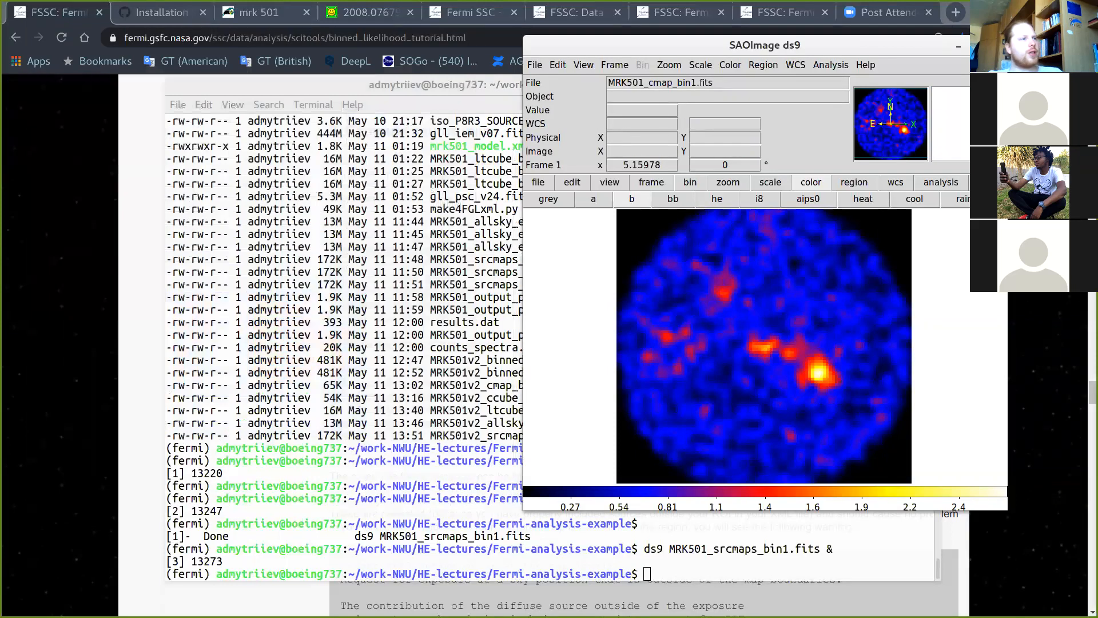
click(998, 45)
key(Return)
key(Return)
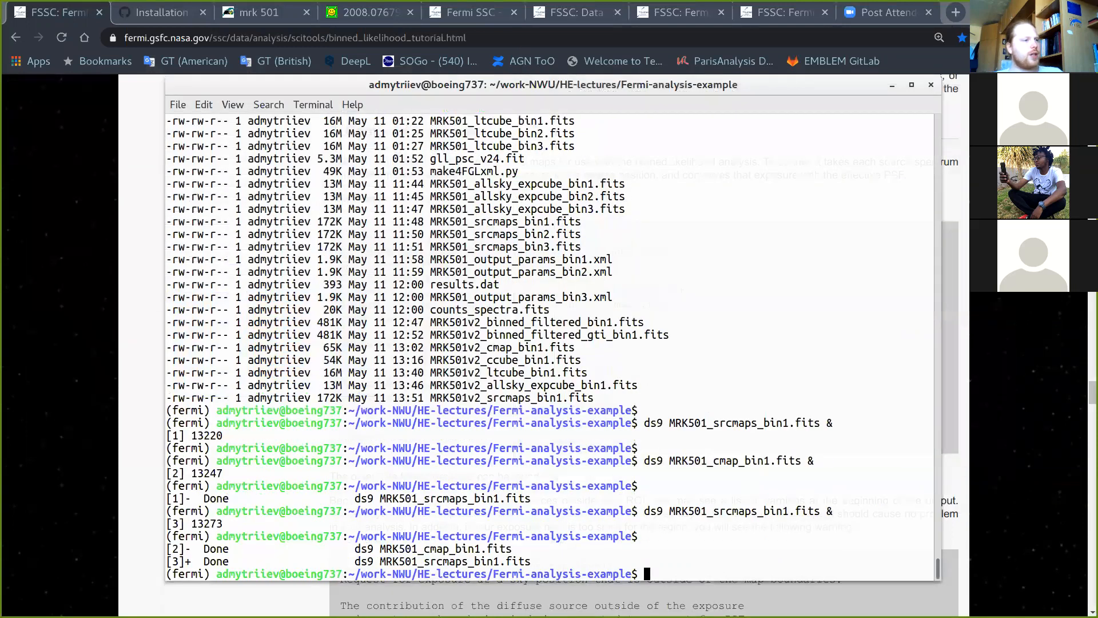
key(Return)
Step: Review the tutorial's Run gtlike section and the likelihood optimization slide in HE_lectures_Fermi-LAT.pdf
click(893, 87)
scroll(930, 346, down, 14)
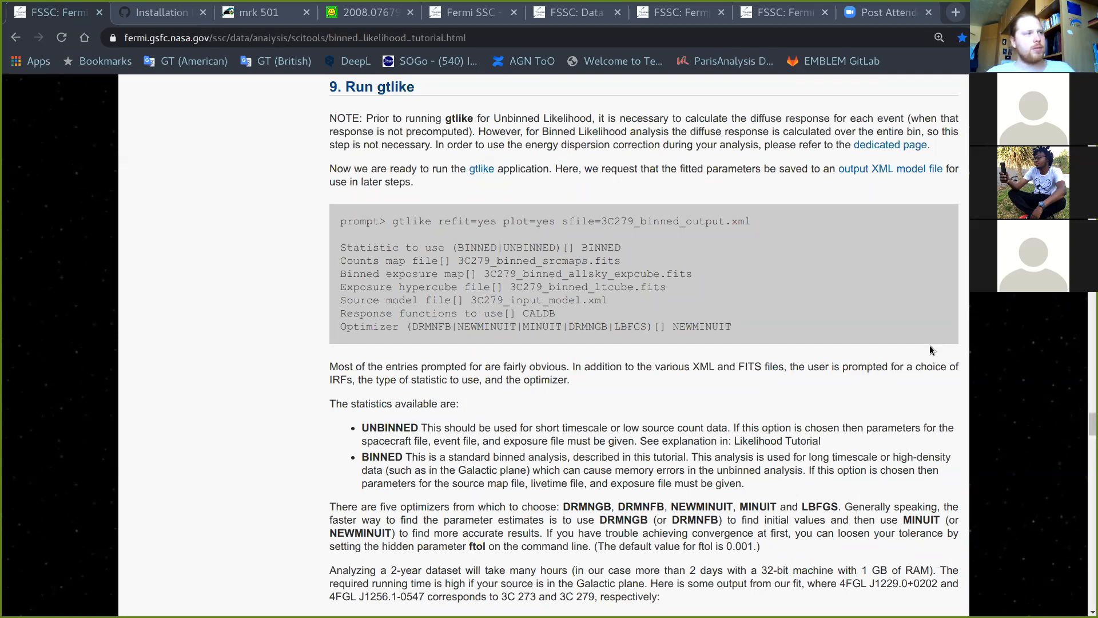
key(super)
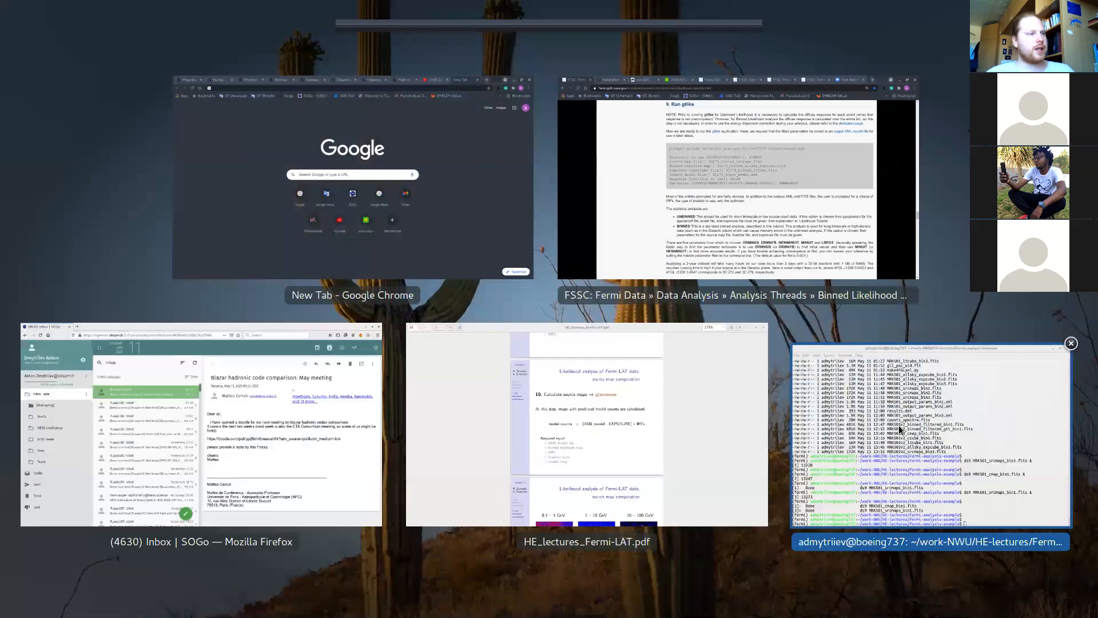
click(661, 428)
scroll(769, 421, down, 8)
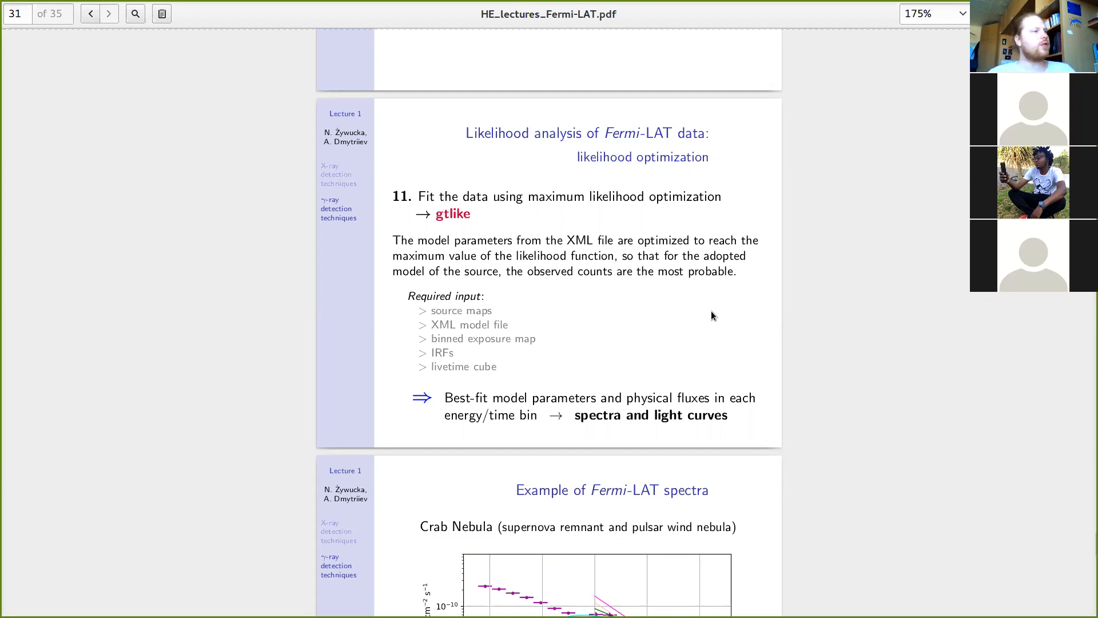
scroll(711, 311, down, 2)
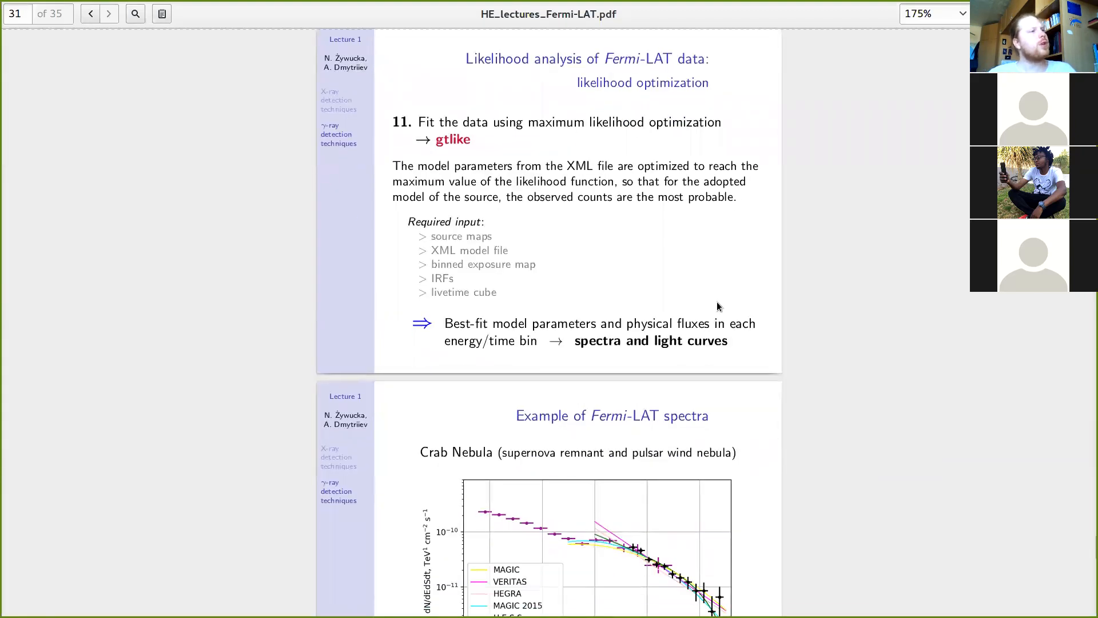
scroll(716, 301, up, 1)
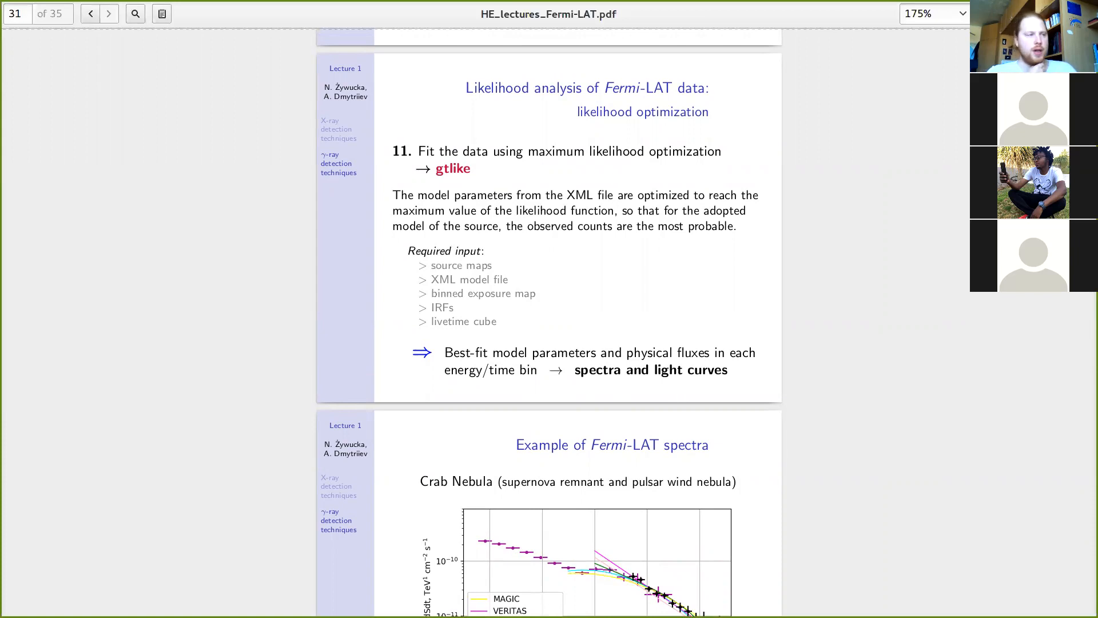
Step: Switch to the terminal and enter the gtlike command at a fresh prompt without running it
key(alt+Tab)
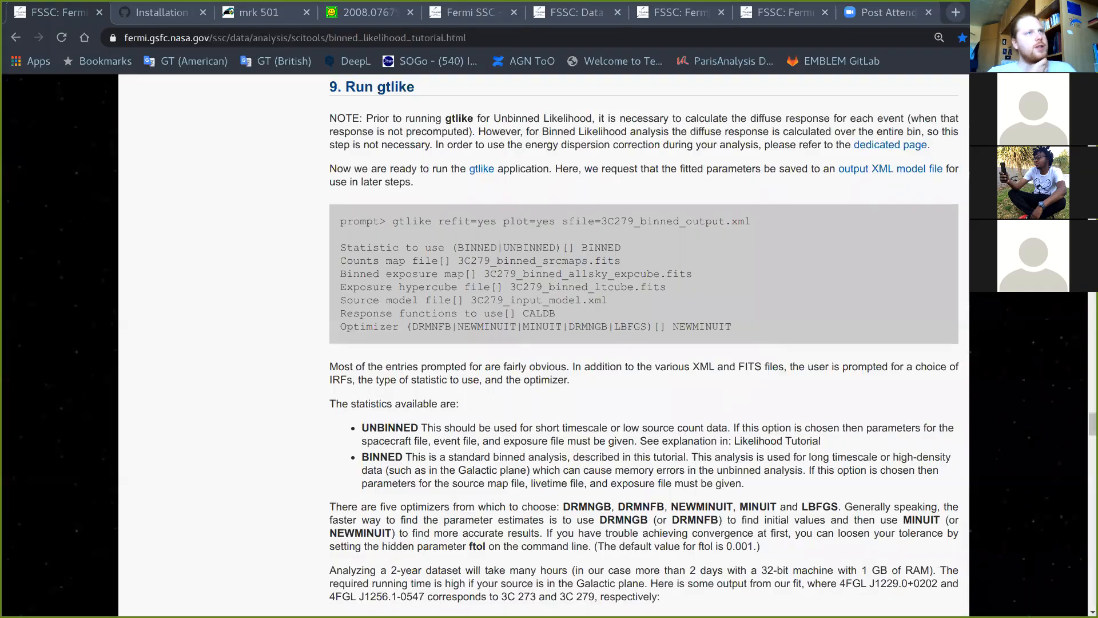
key(super)
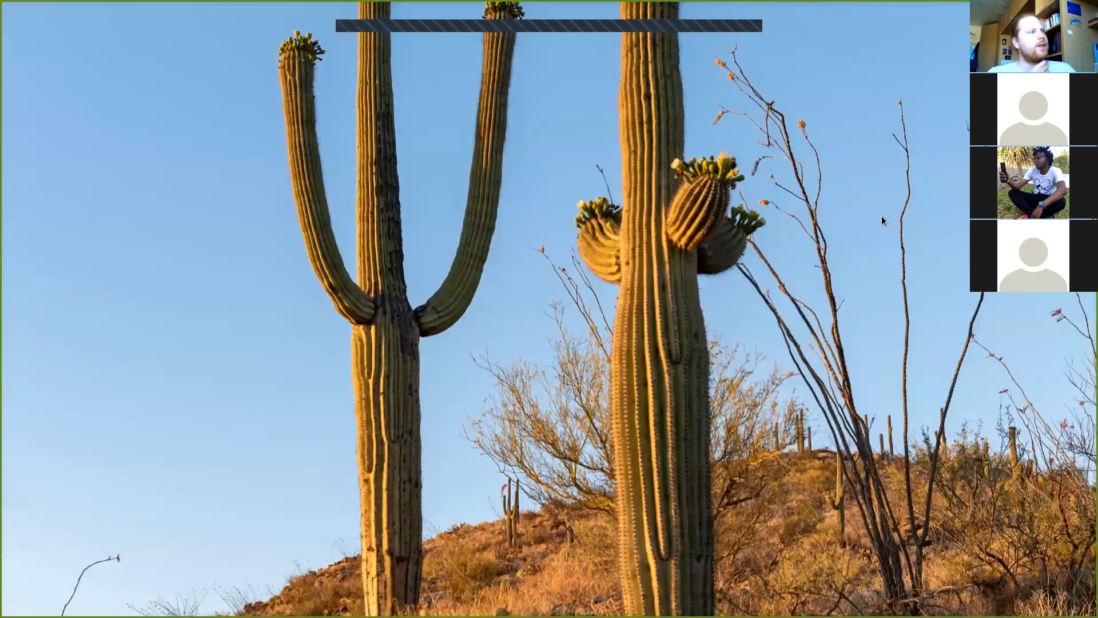
click(921, 434)
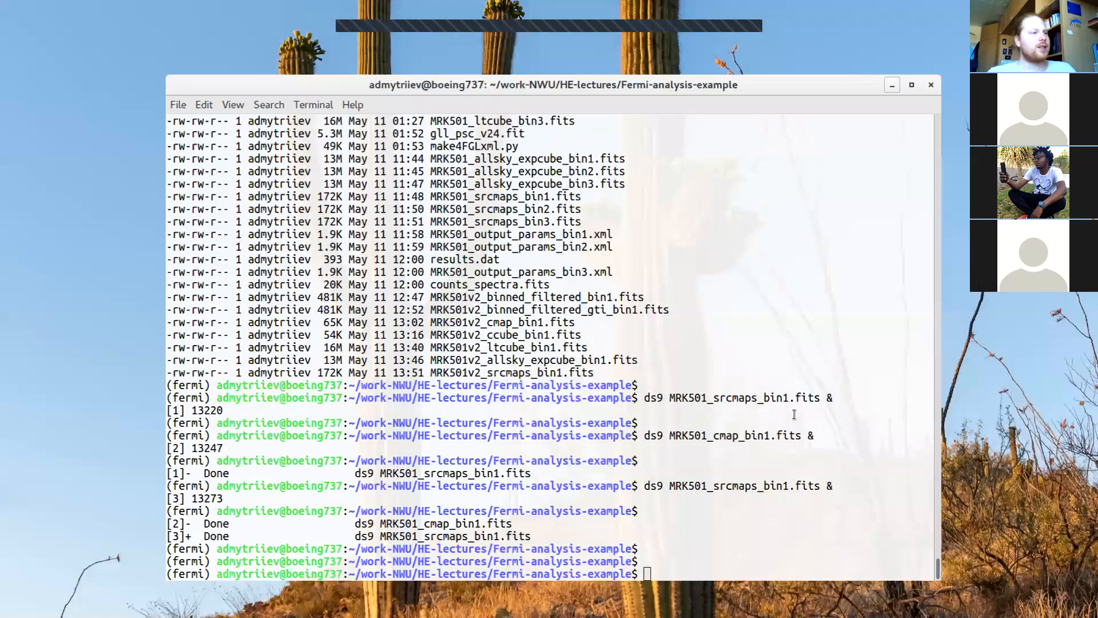
key(Return)
text(gtlike)
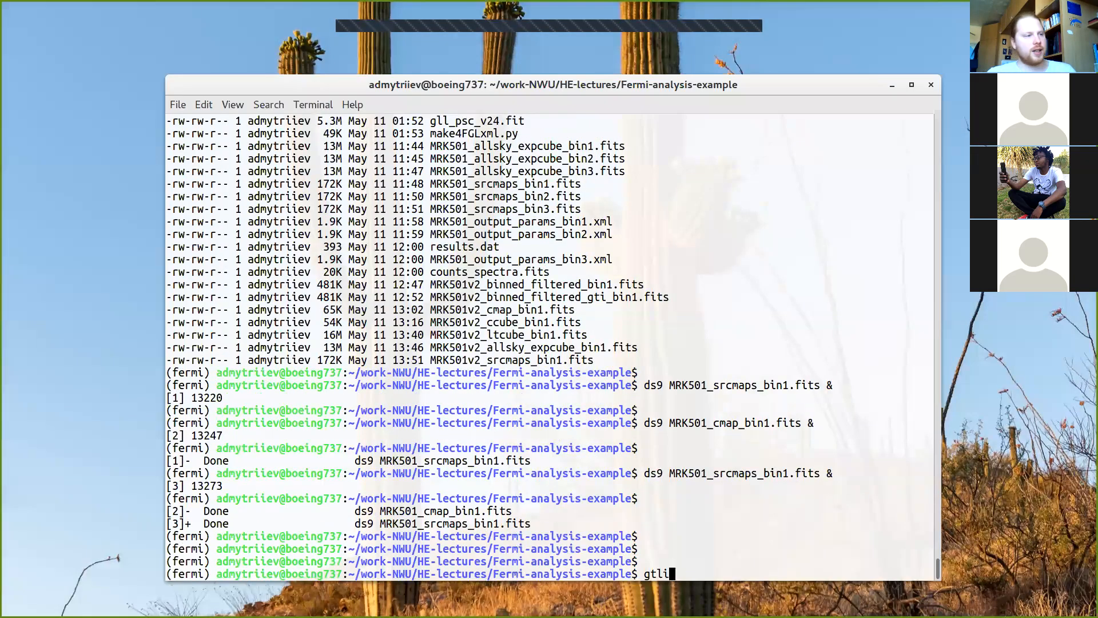
Step: Review the gtlike command example and its prompts in the tutorial's Run gtlike section
key(super)
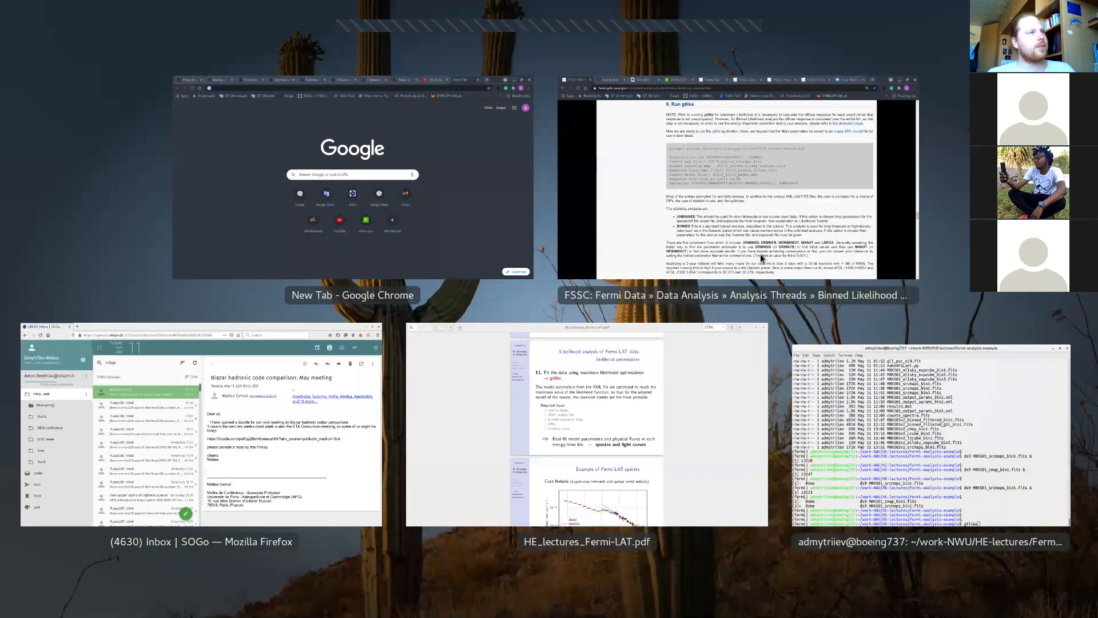
click(816, 253)
scroll(890, 331, down, 5)
scroll(890, 330, up, 5)
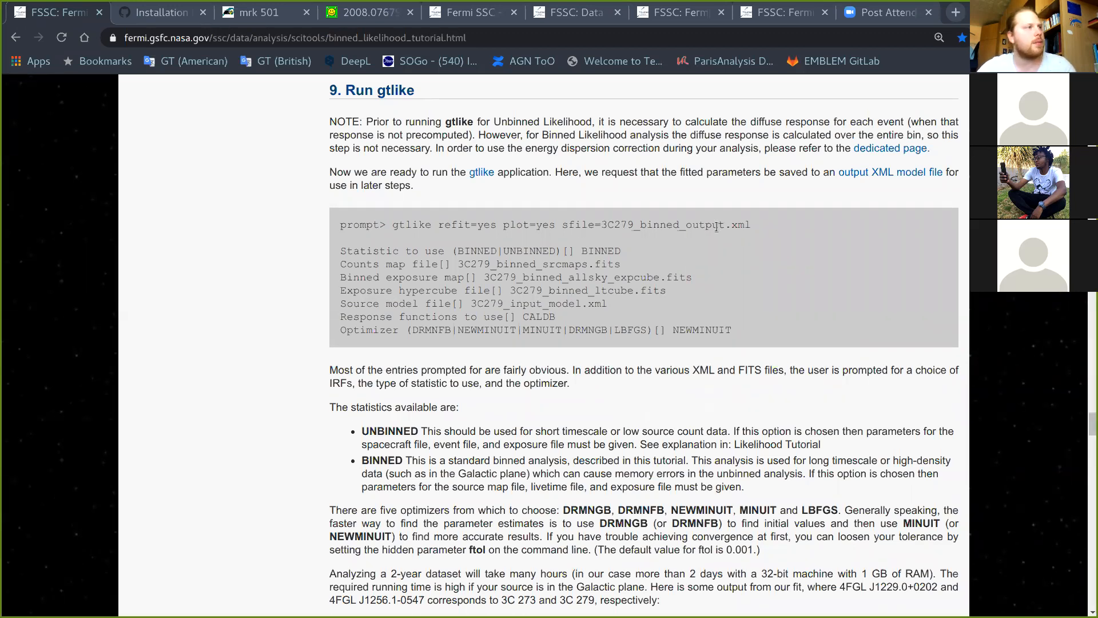
Step: Return to the terminal, run gtlike and enter BINNED as the statistic to use
key(super)
click(815, 348)
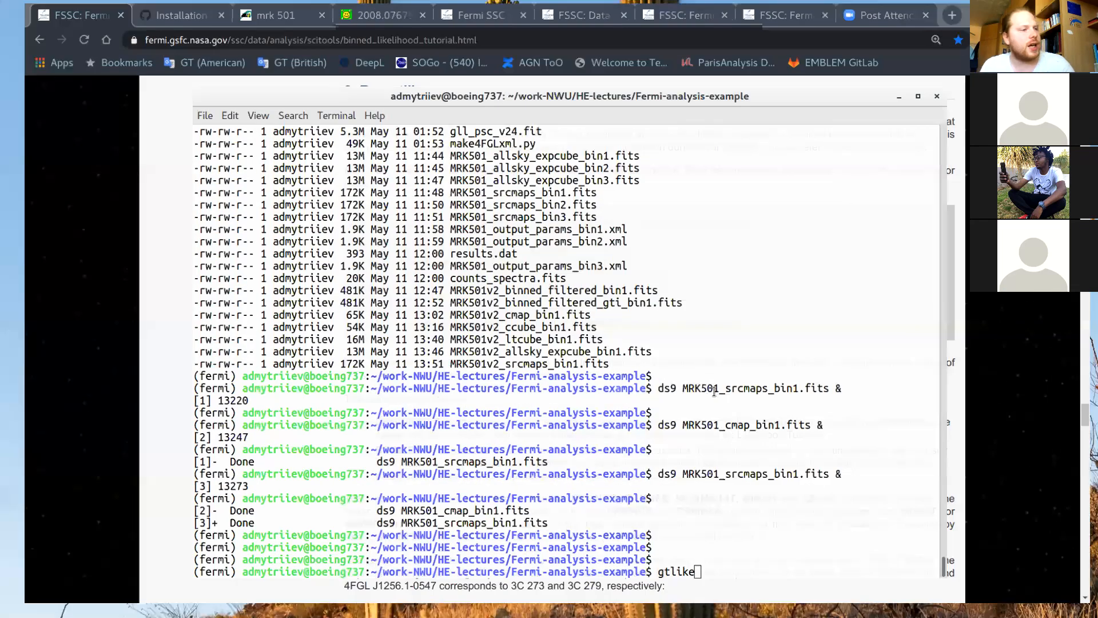
text(gtlike)
key(Return)
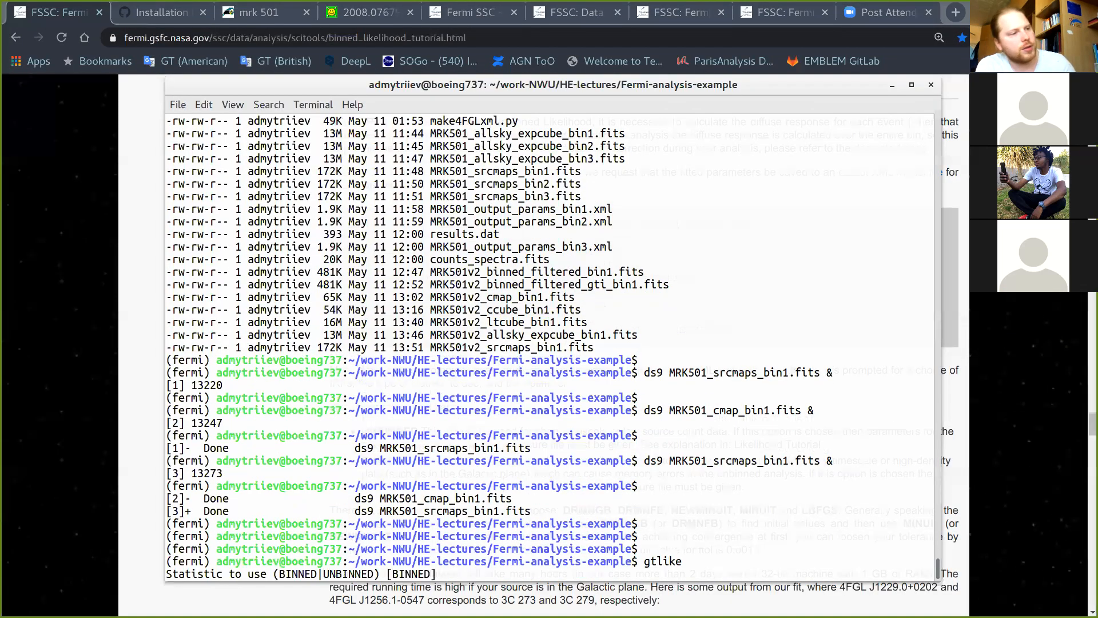
text(BINNE)
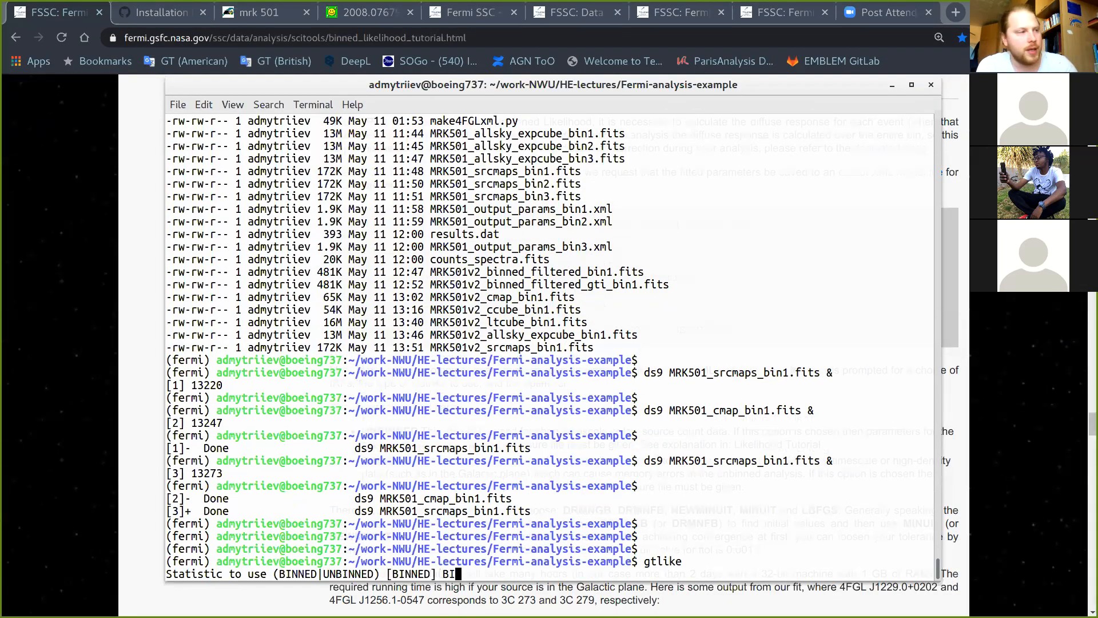
text(D)
drag(835, 81, 922, 69)
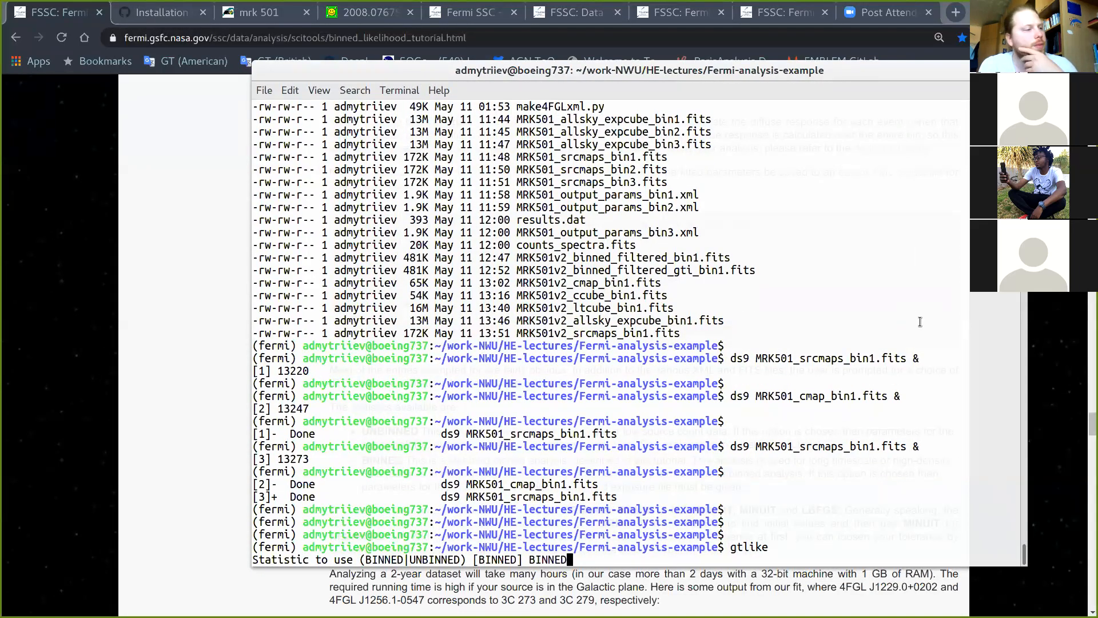
key(Return)
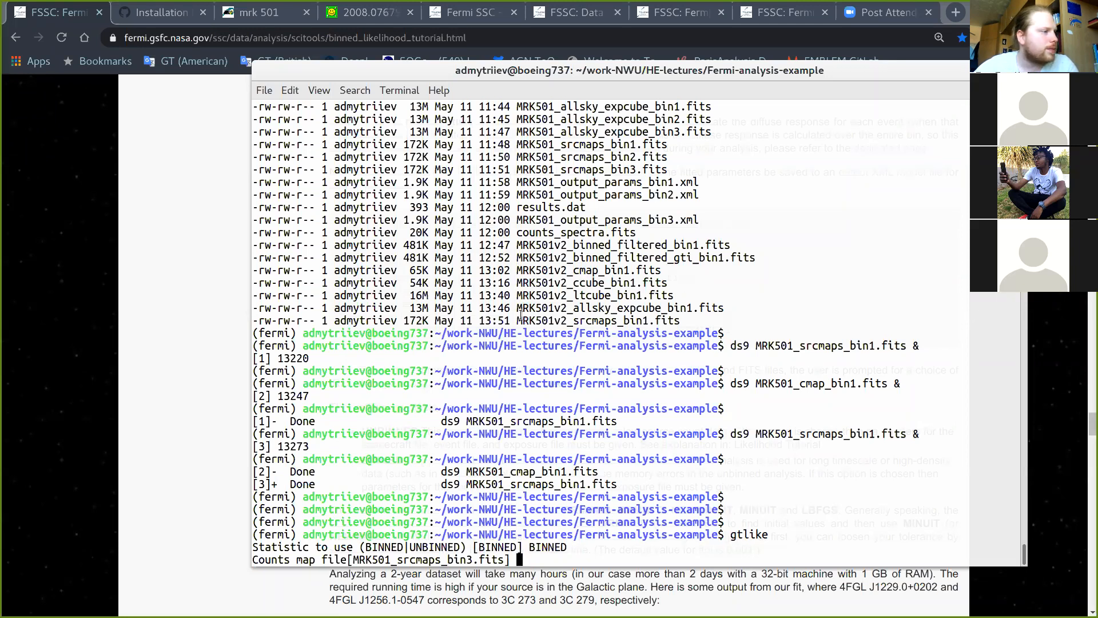
Step: Enter MRK501v2_srcmaps_bin1.fits as the counts map file, copying the name from the directory listing
drag(518, 318, 681, 319)
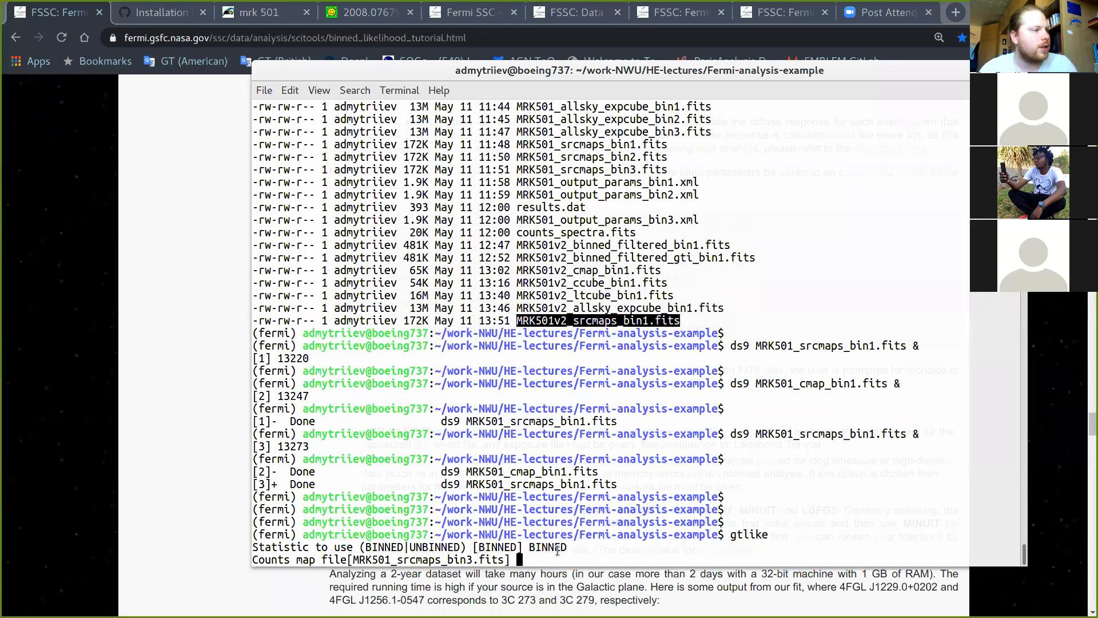
middle_click(653, 486)
key(Return)
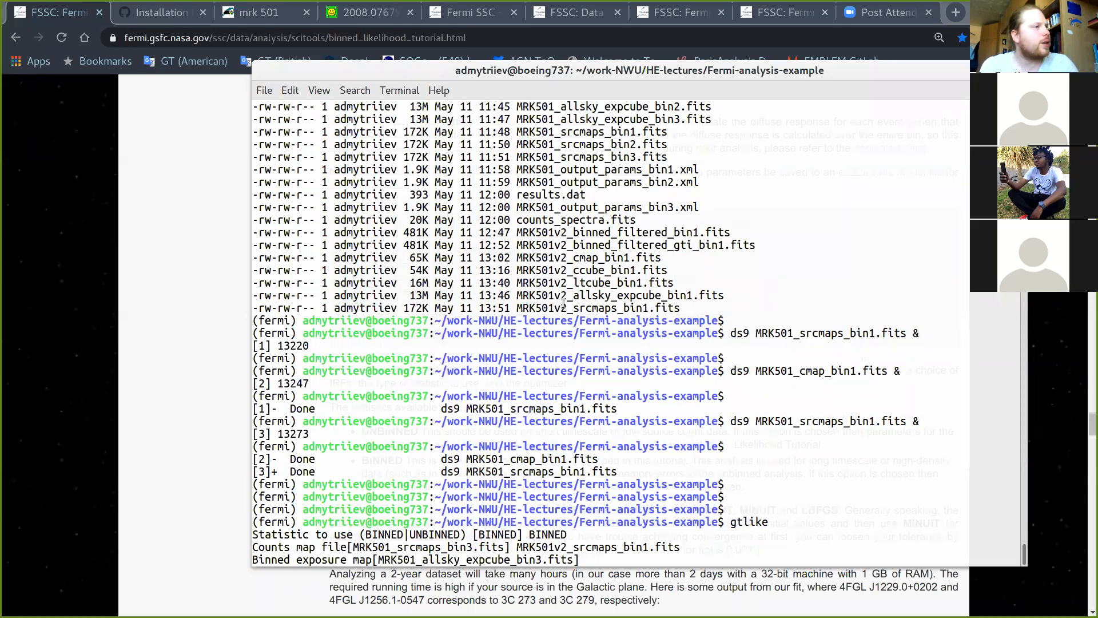
Step: Supply MRK501v2_allsky_expcube_bin1.fits from the listing as the binned exposure map
drag(517, 296, 726, 295)
key(super+c)
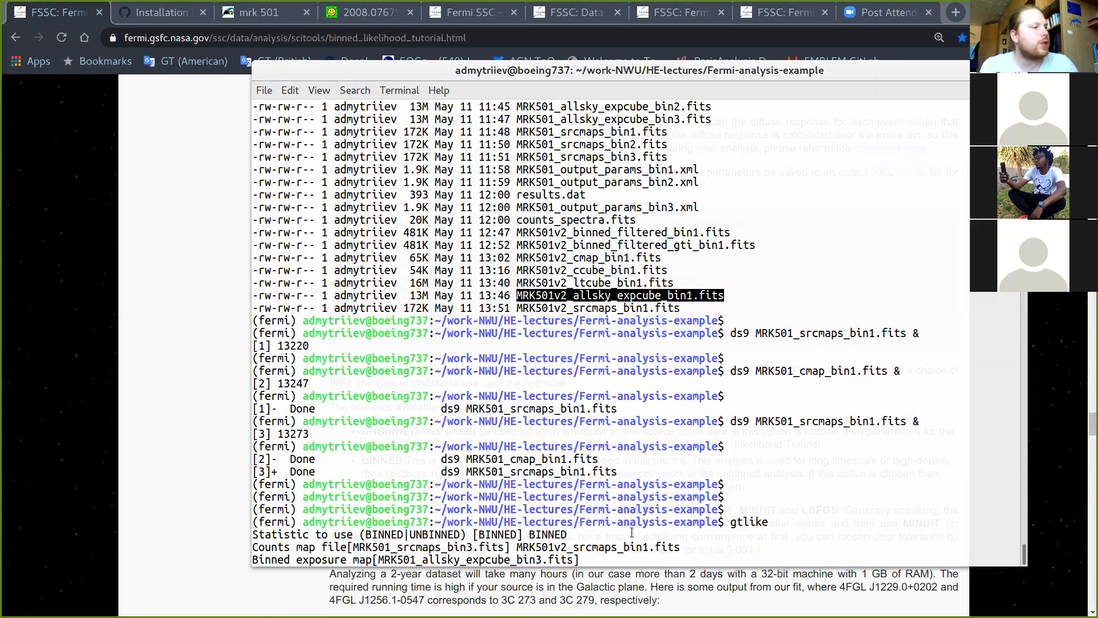
click(625, 546)
middle_click(639, 541)
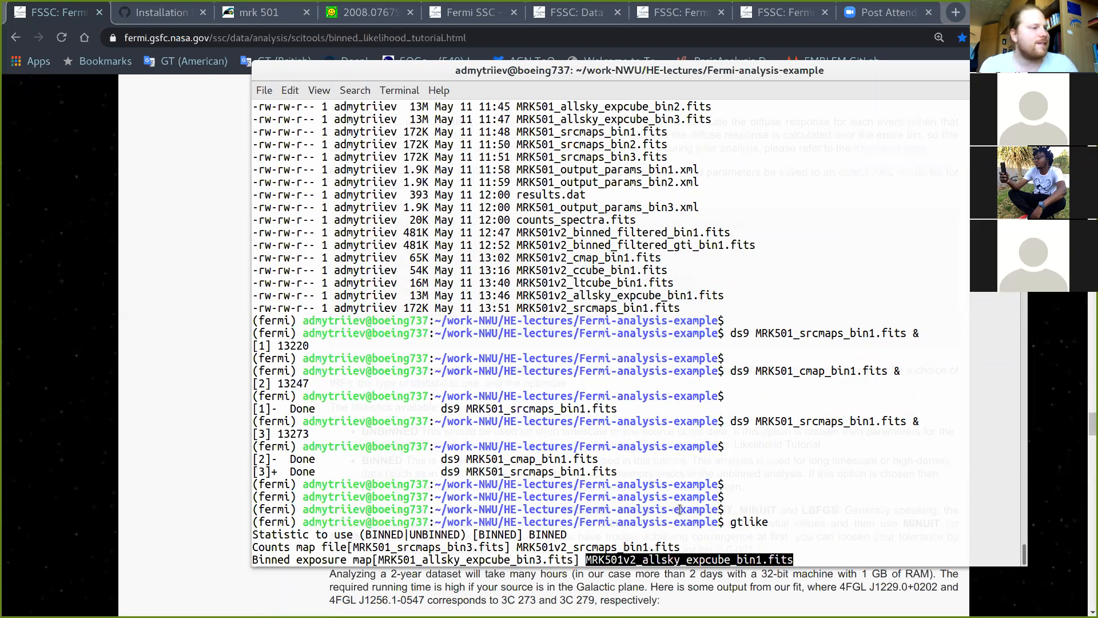
key(Return)
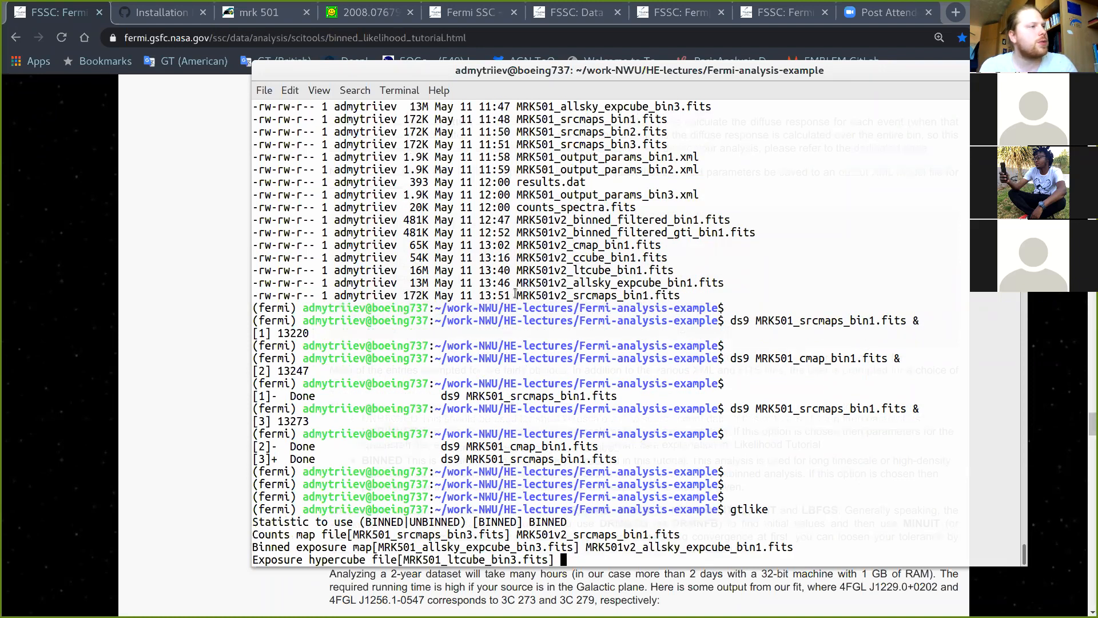
Step: Supply MRK501v2_ltcube_bin1.fits from the listing as the exposure hypercube file
drag(516, 270, 675, 270)
key(super+c)
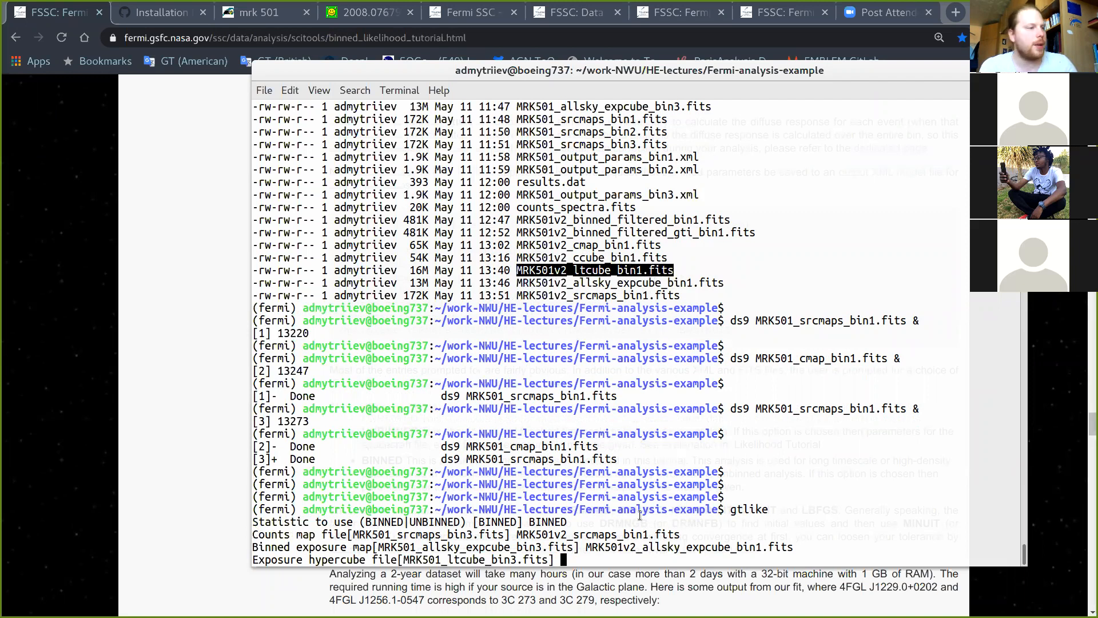
click(615, 556)
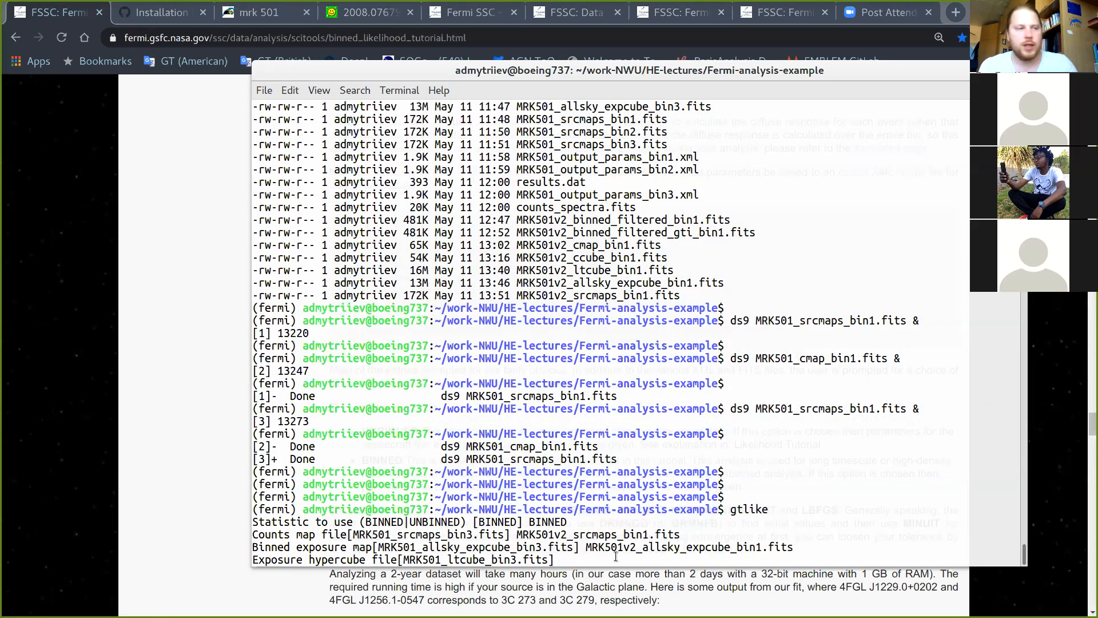
middle_click(616, 556)
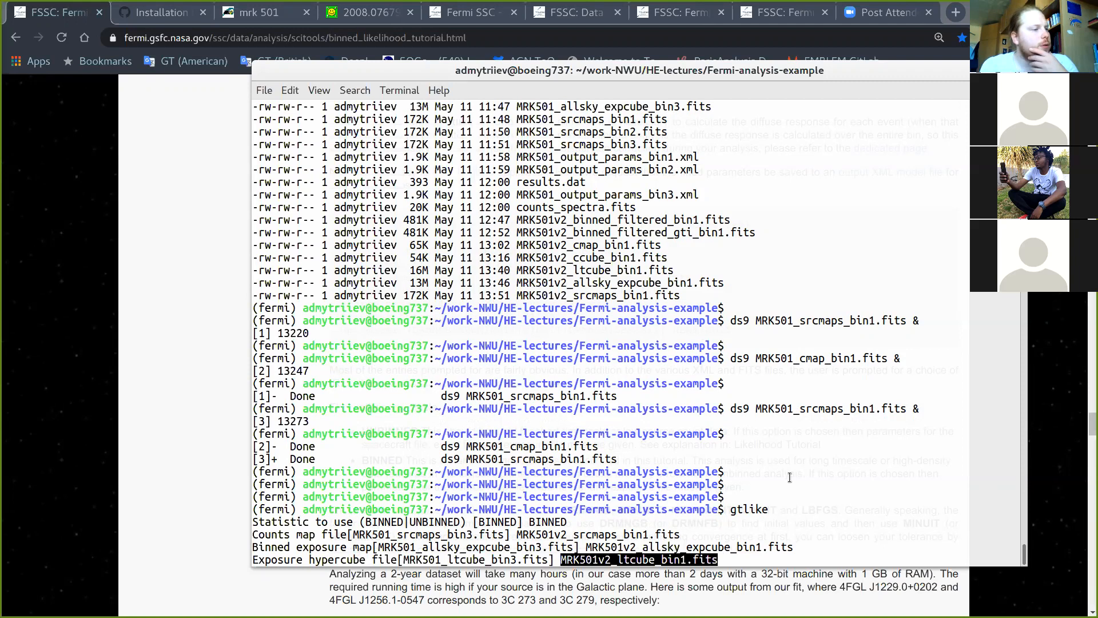
key(Return)
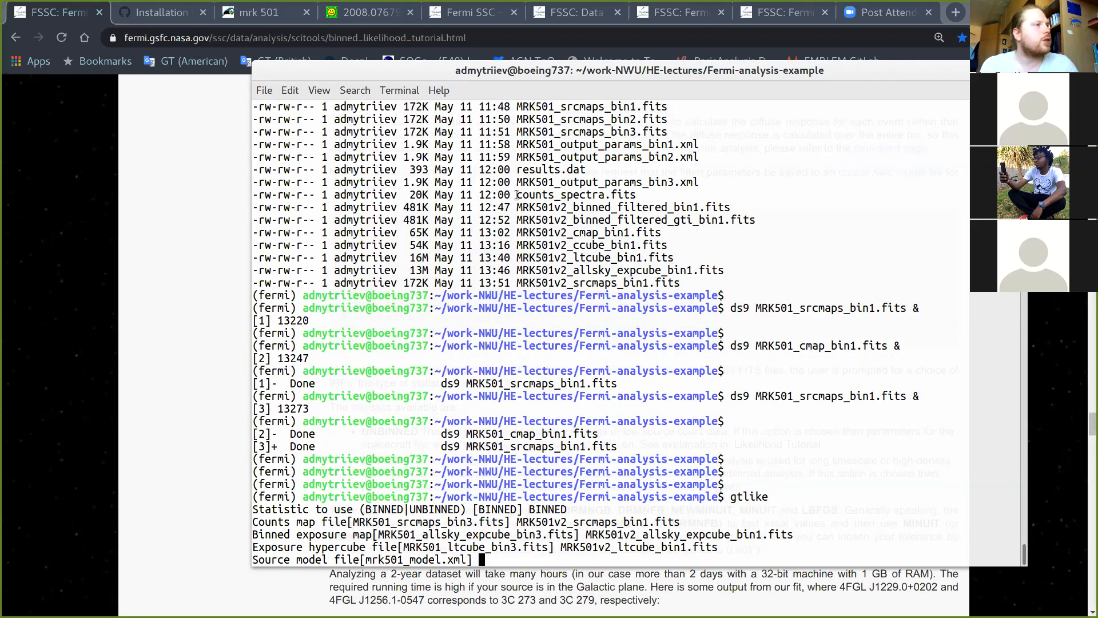
Step: Find mrk501_model.xml in the earlier listing and enter it as the source model file
scroll(517, 195, up, 2)
scroll(557, 217, up, 3)
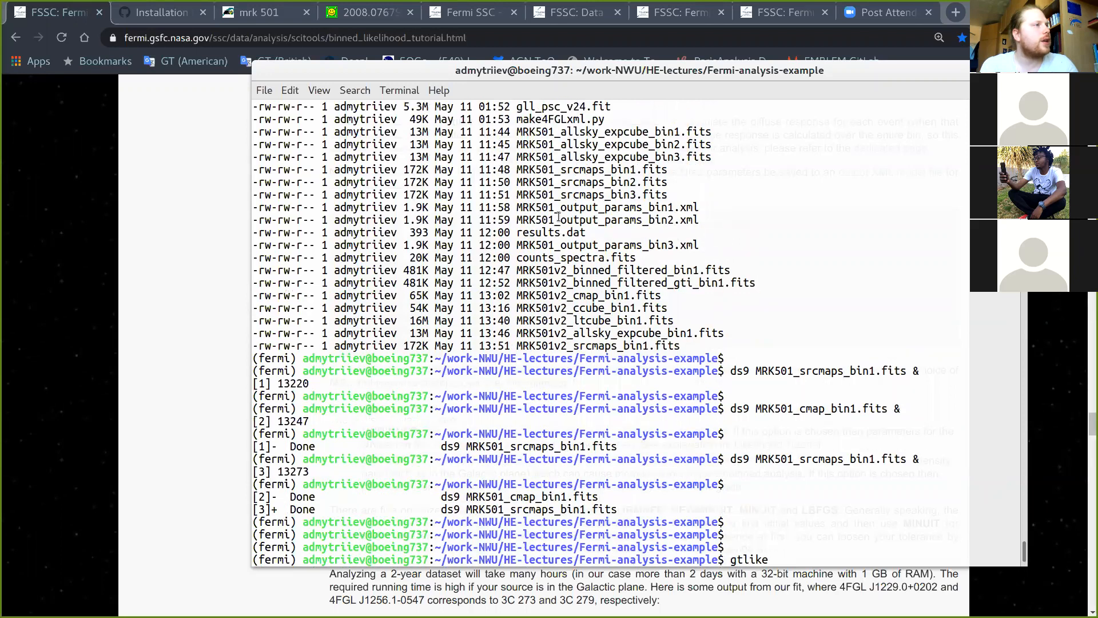
drag(516, 148, 618, 148)
key(super+c)
click(618, 148)
scroll(506, 556, down, 4)
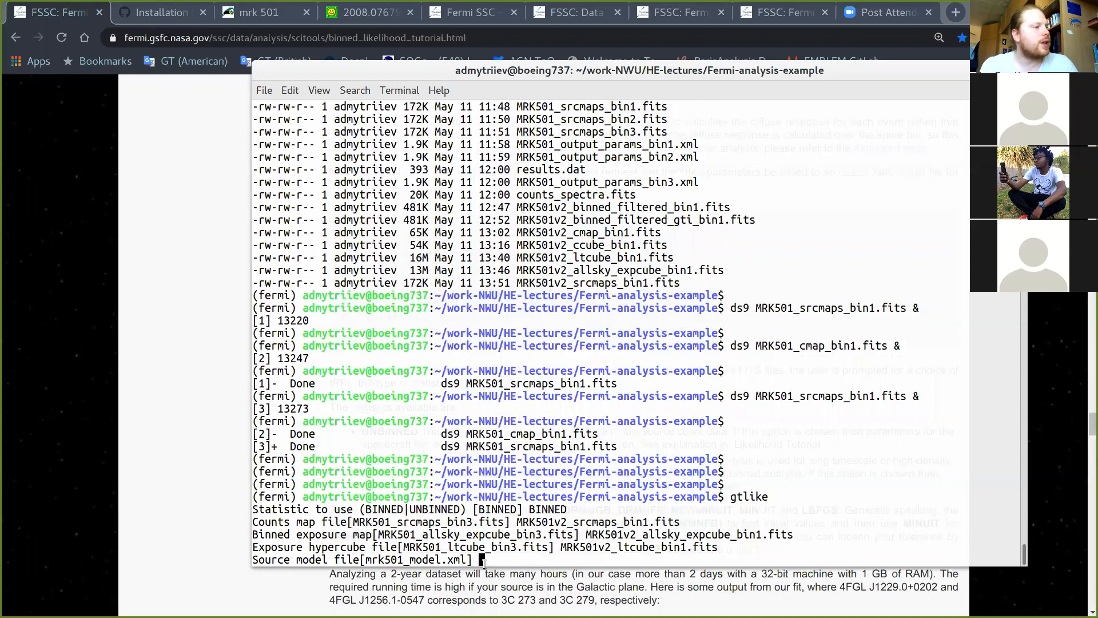
middle_click(506, 556)
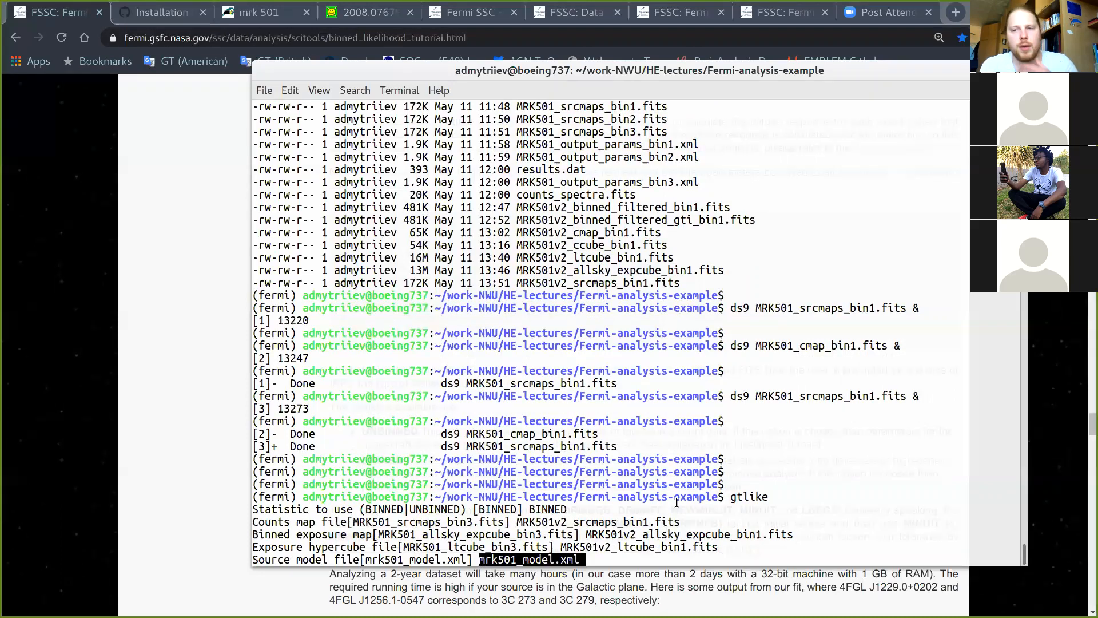
key(Return)
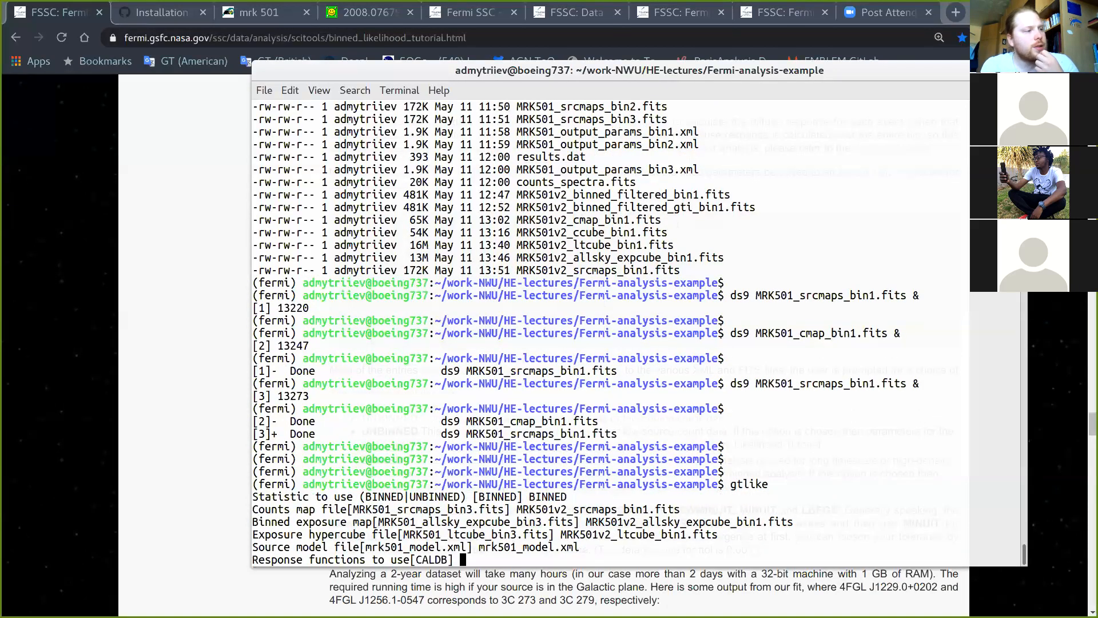
Step: Accept the CALDB response functions and the NEWMINUIT optimizer to run the likelihood fit
drag(856, 76, 779, 77)
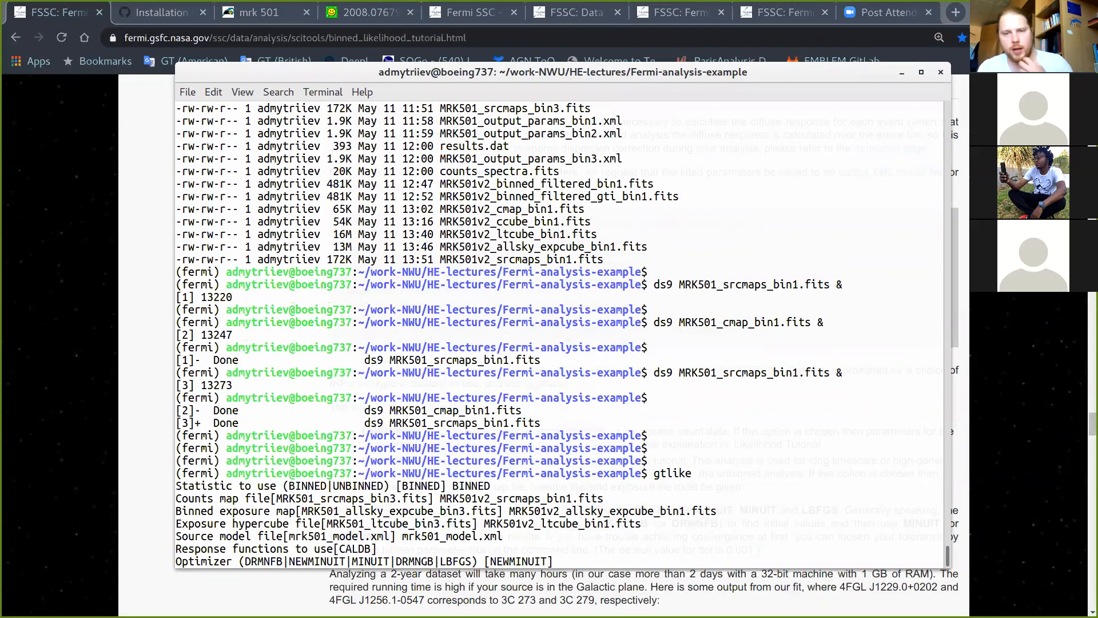
key(Return)
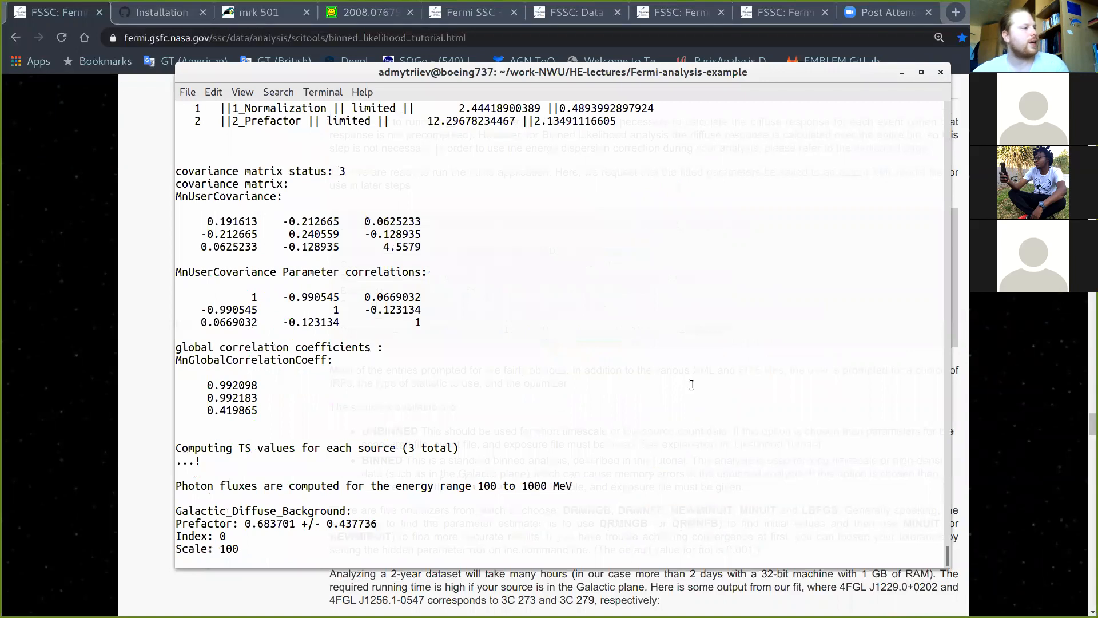
Step: Examine the fit output, highlighting the prefactor and flux of Galactic_Diffuse_Background
scroll(569, 385, up, 5)
scroll(569, 386, up, 6)
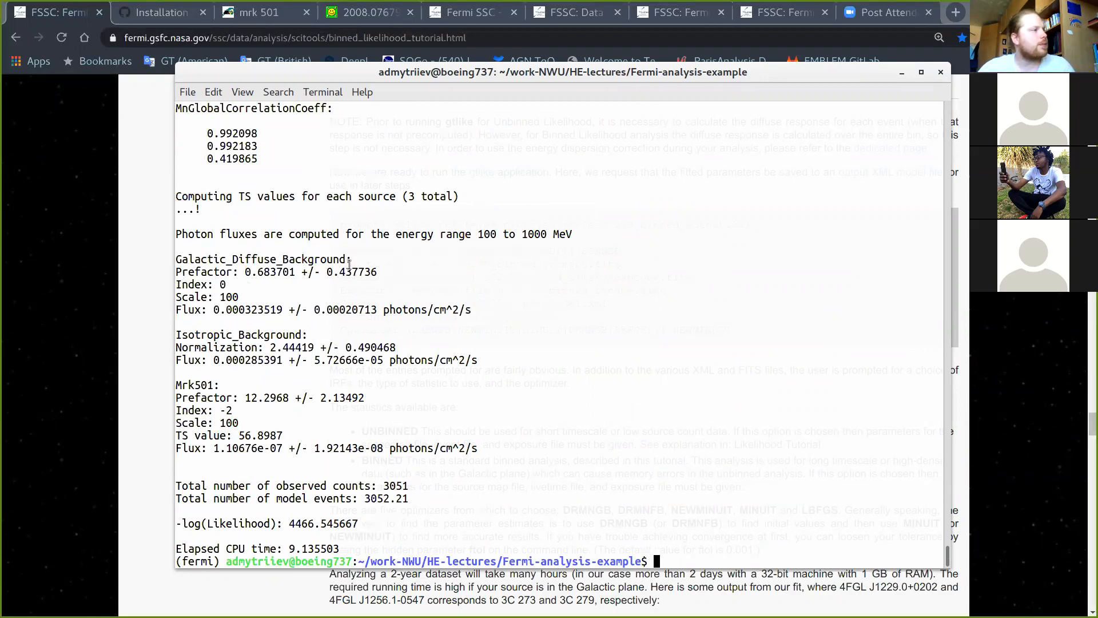
drag(245, 273, 385, 272)
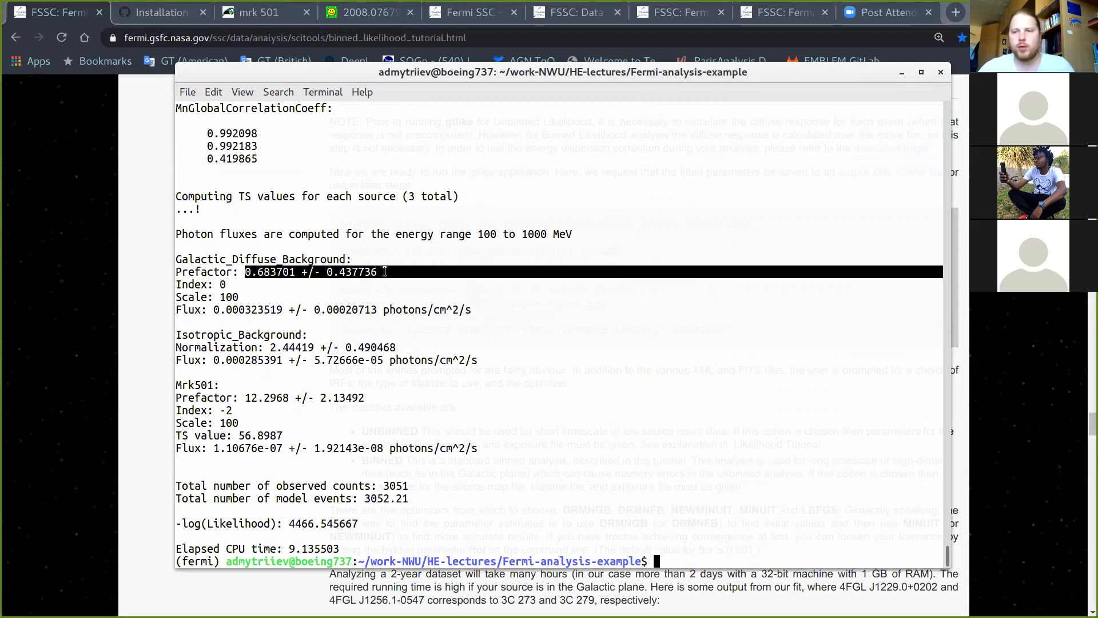
click(385, 272)
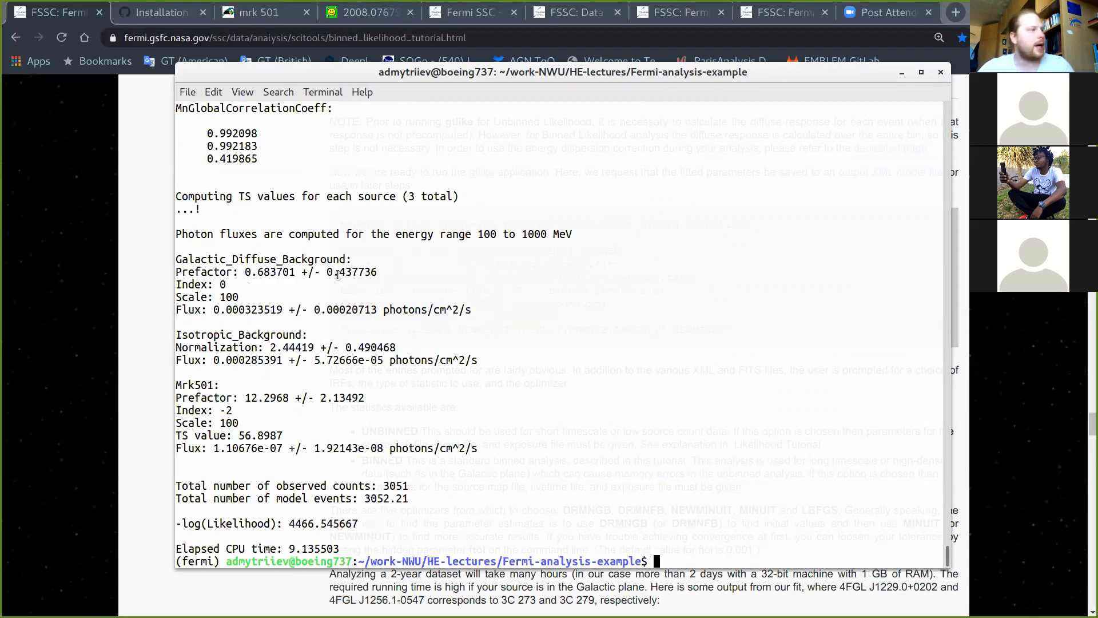
drag(216, 310, 469, 307)
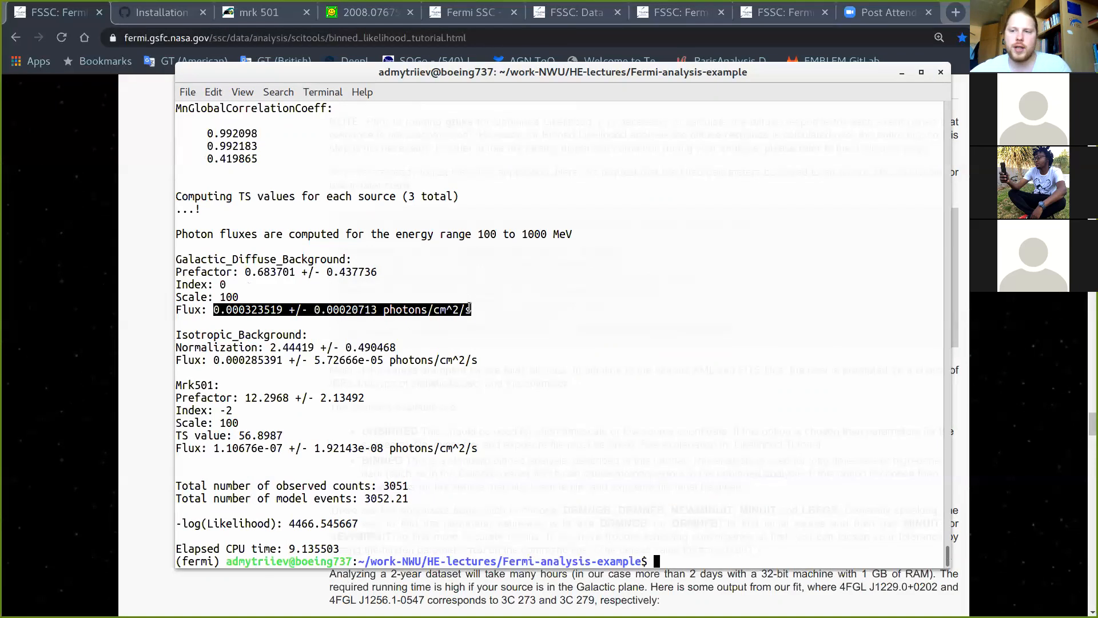
click(469, 308)
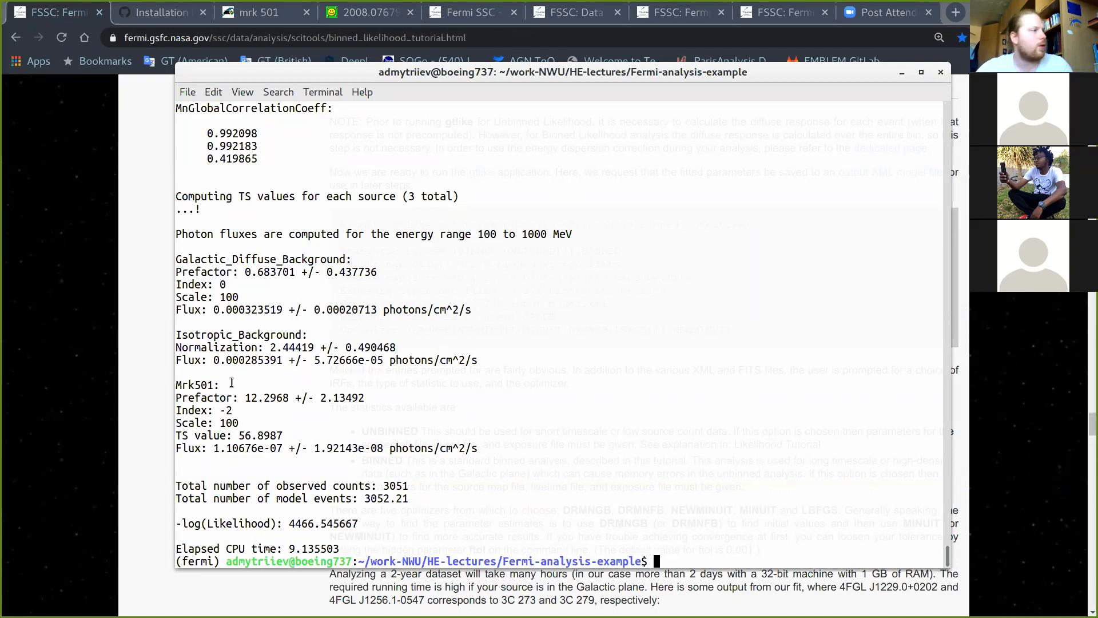
Step: Examine the Mrk501 prefactor, the -log(Likelihood) value and the Mrk501 flux in the fit output
drag(246, 397, 320, 397)
click(237, 411)
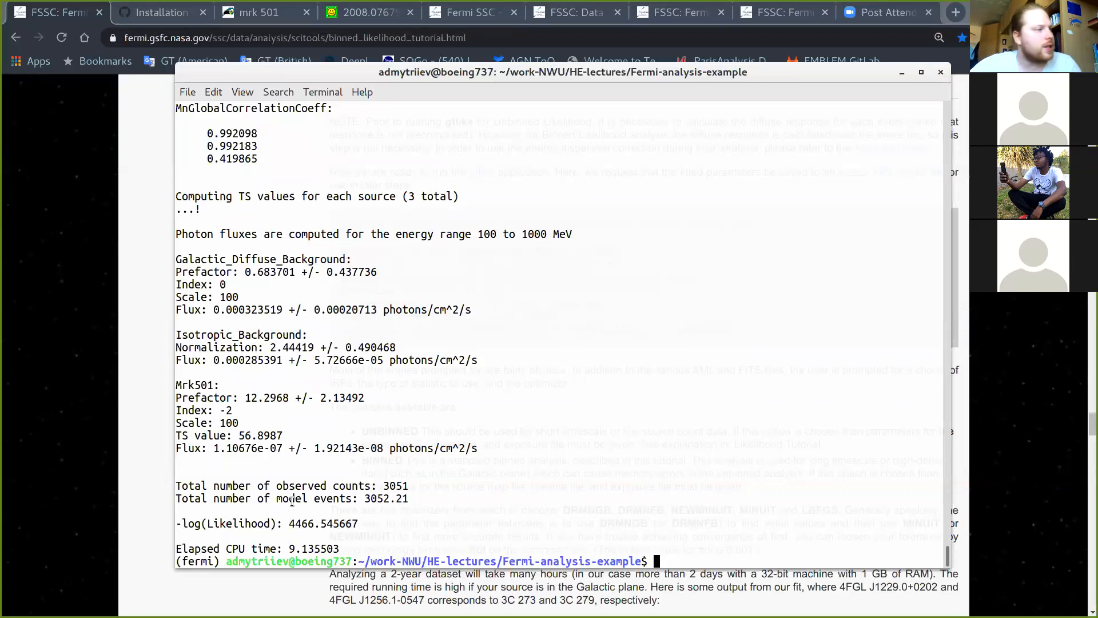
drag(740, 78, 753, 74)
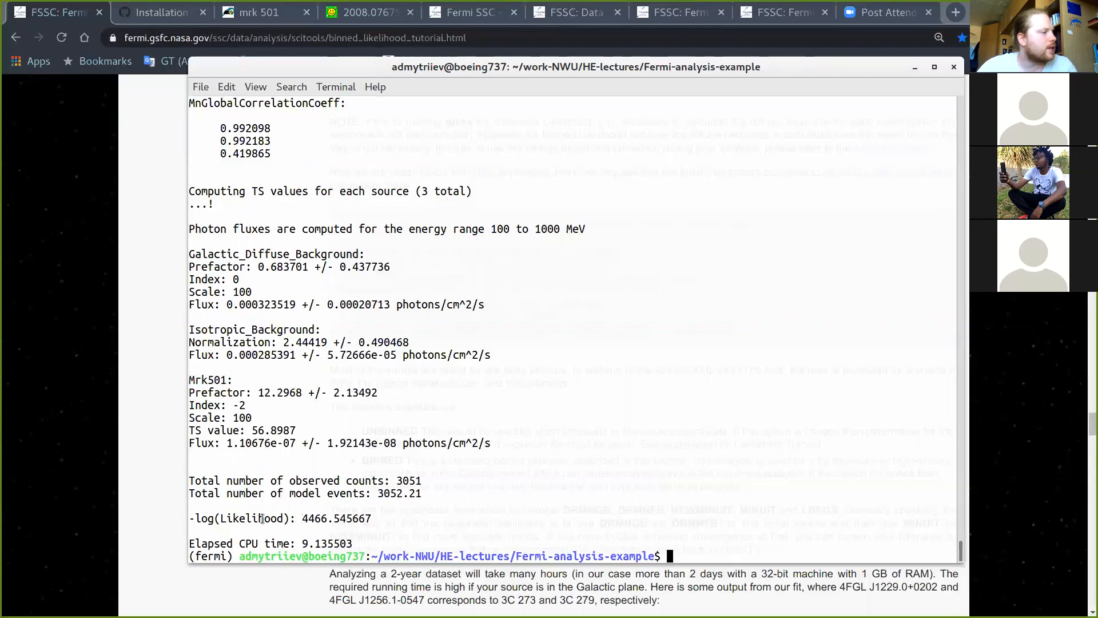
drag(193, 518, 371, 518)
click(422, 519)
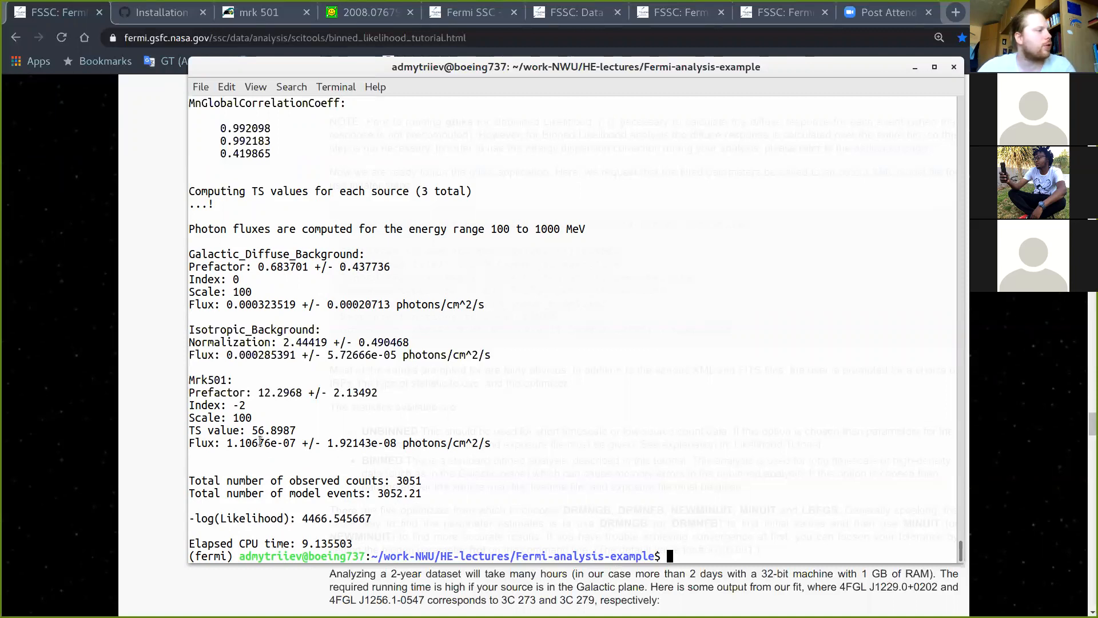
drag(226, 443, 492, 443)
click(652, 479)
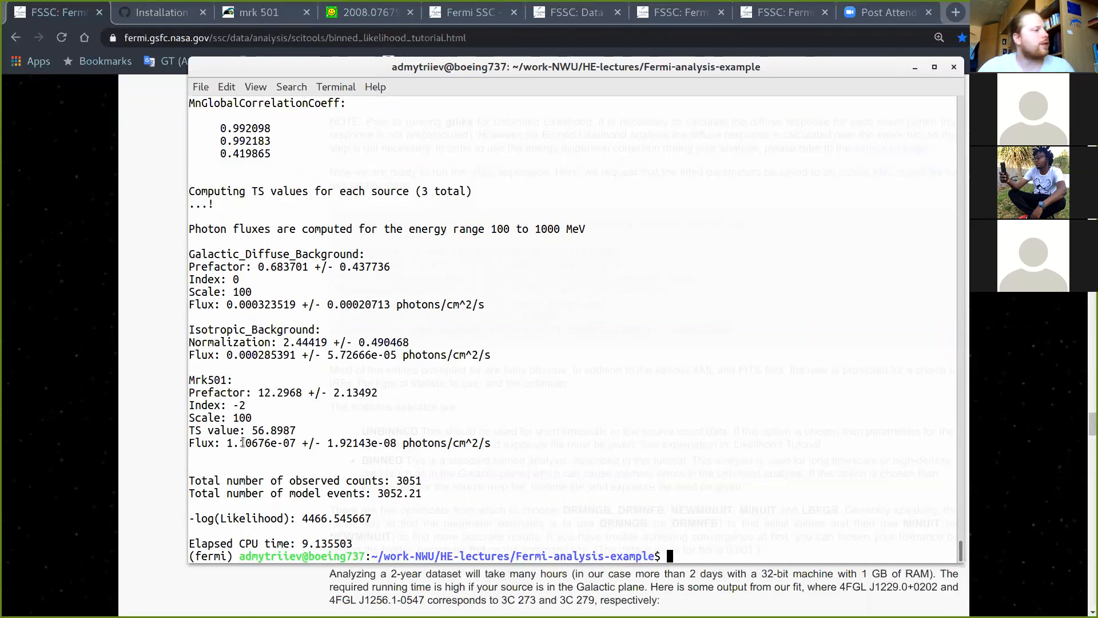
Step: Examine the fitted Mrk501 flux and its uncertainty in the gtlike output
drag(227, 444, 487, 445)
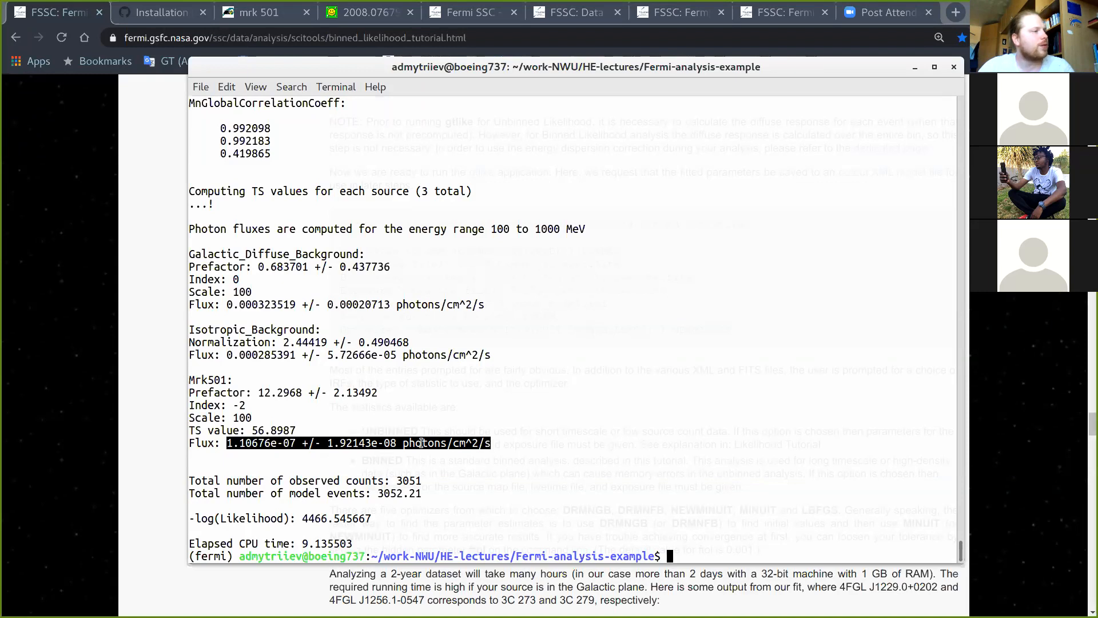
click(506, 453)
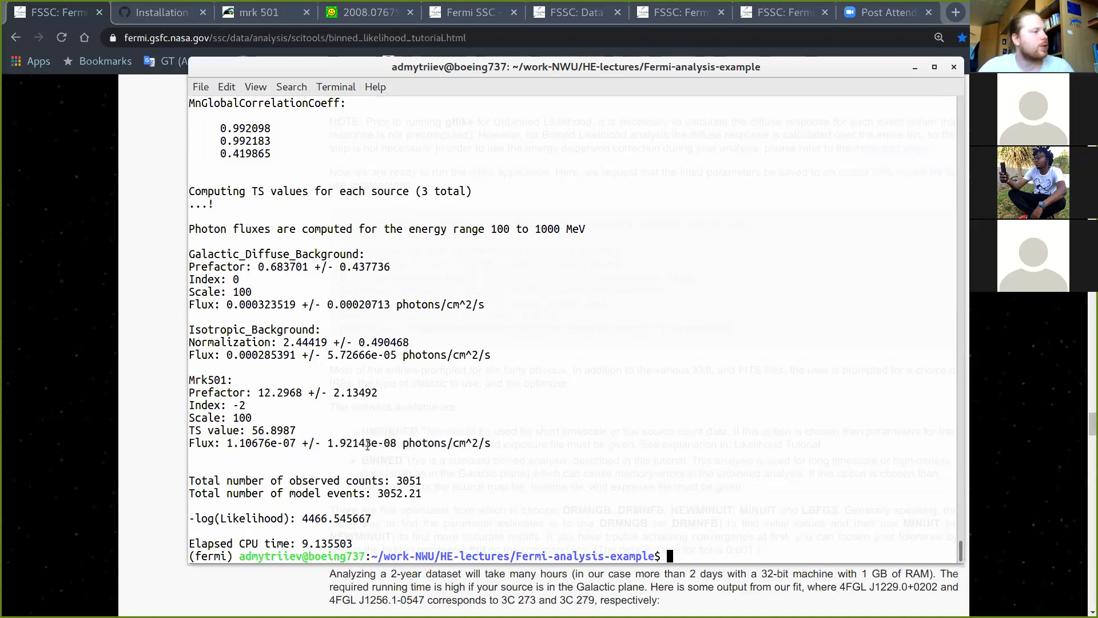
drag(232, 443, 291, 442)
click(333, 439)
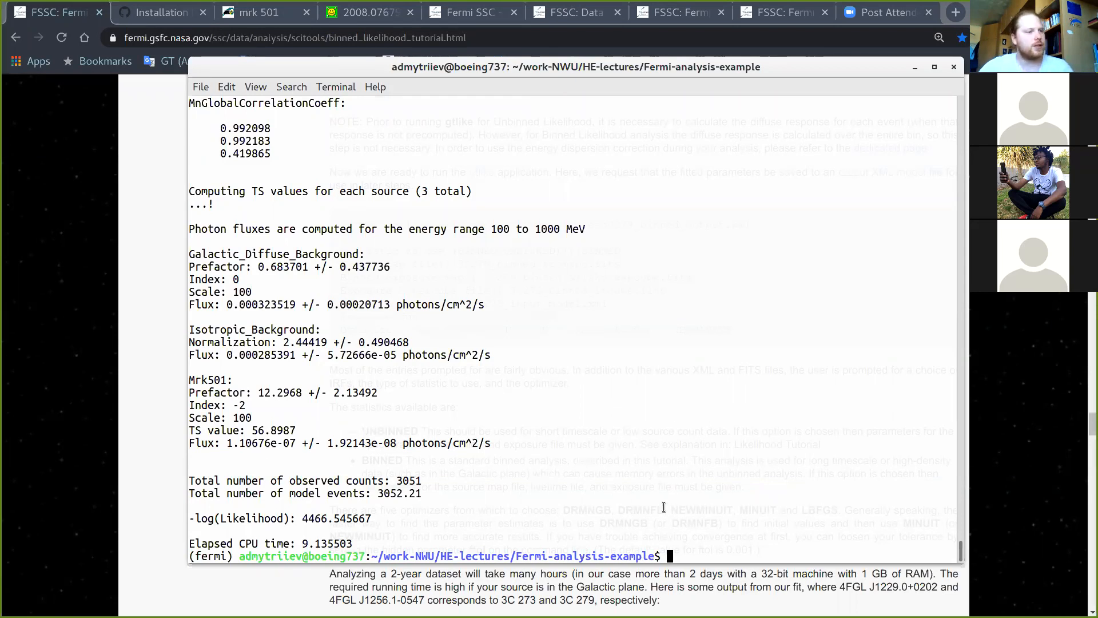
Step: List the analysis folder with ls -lotrh and locate the MRK501_output_params XML files for the three bins
key(Return)
key(Return)
key(Return)
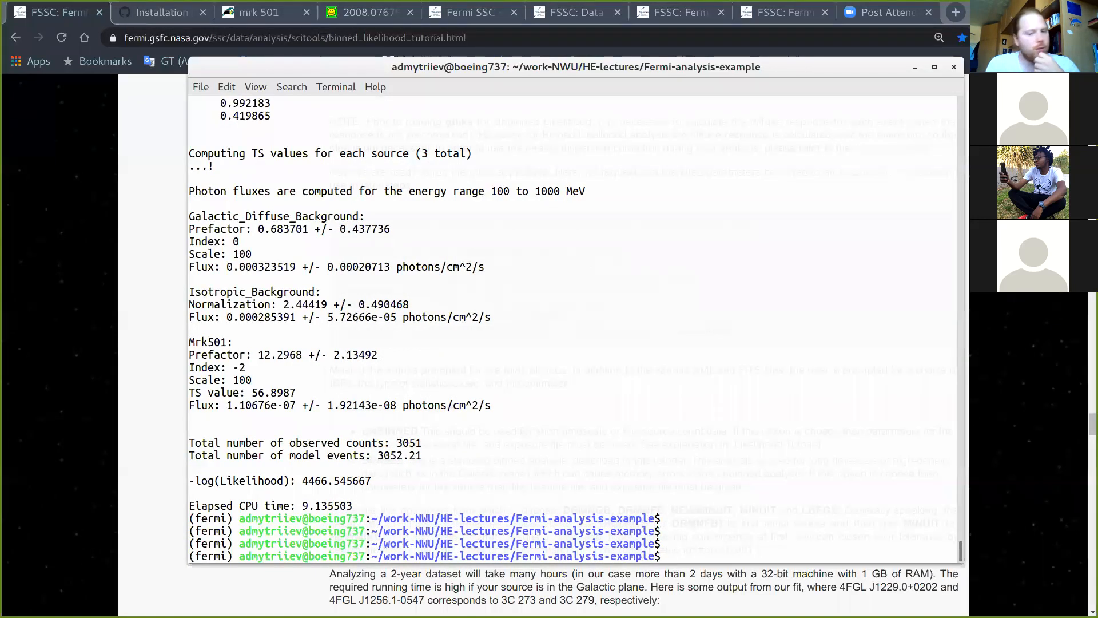
text(ls -ltrh)
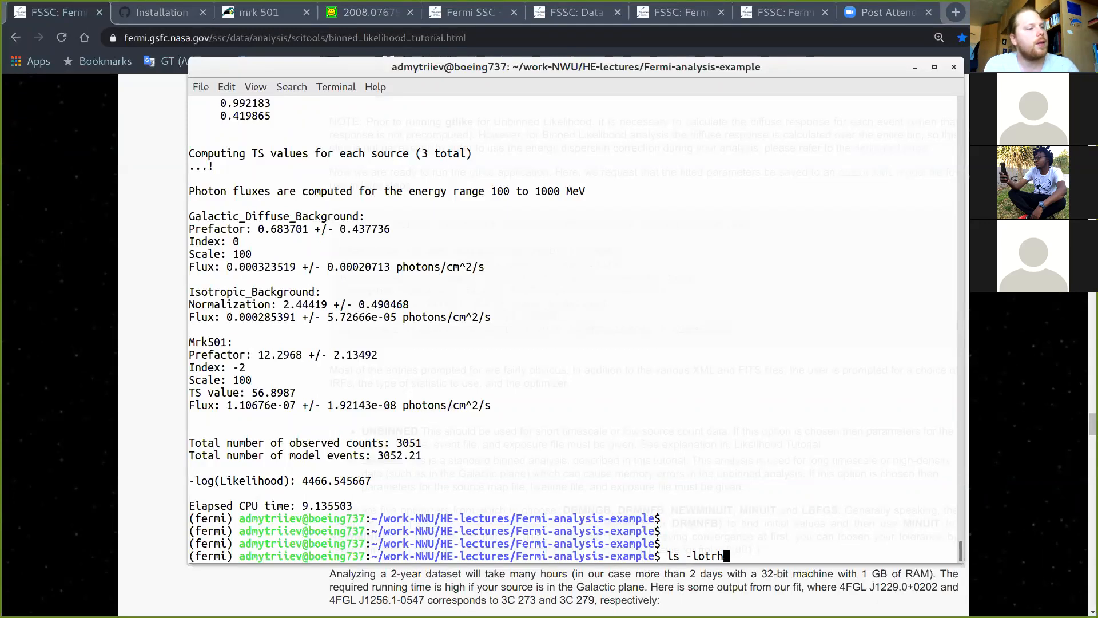
key(Return)
key(Return)
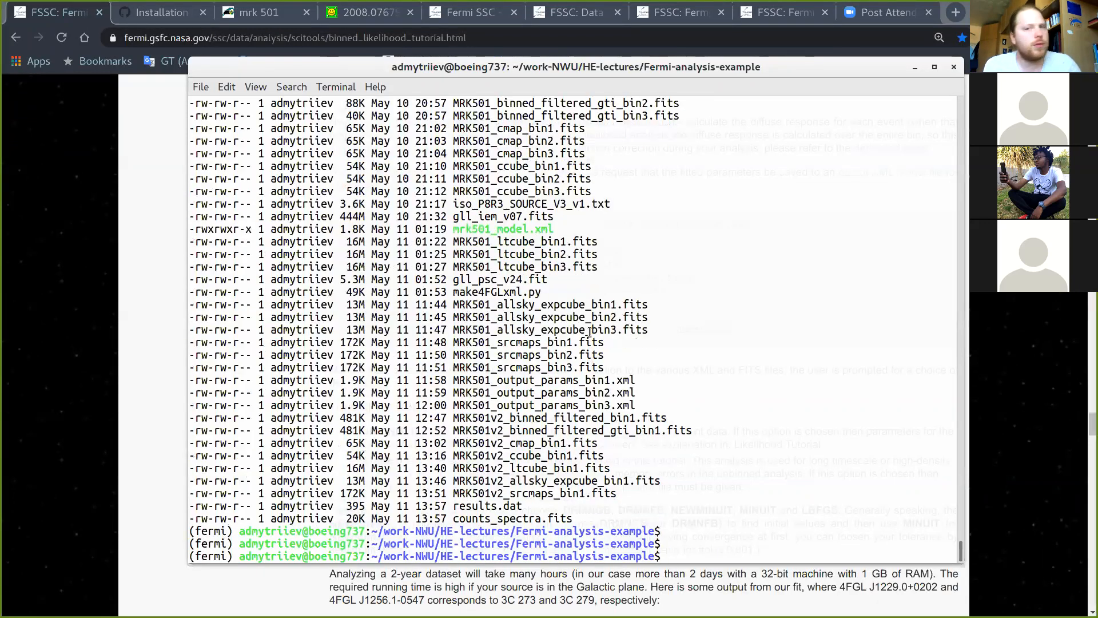
scroll(619, 331, up, 2)
scroll(619, 331, down, 2)
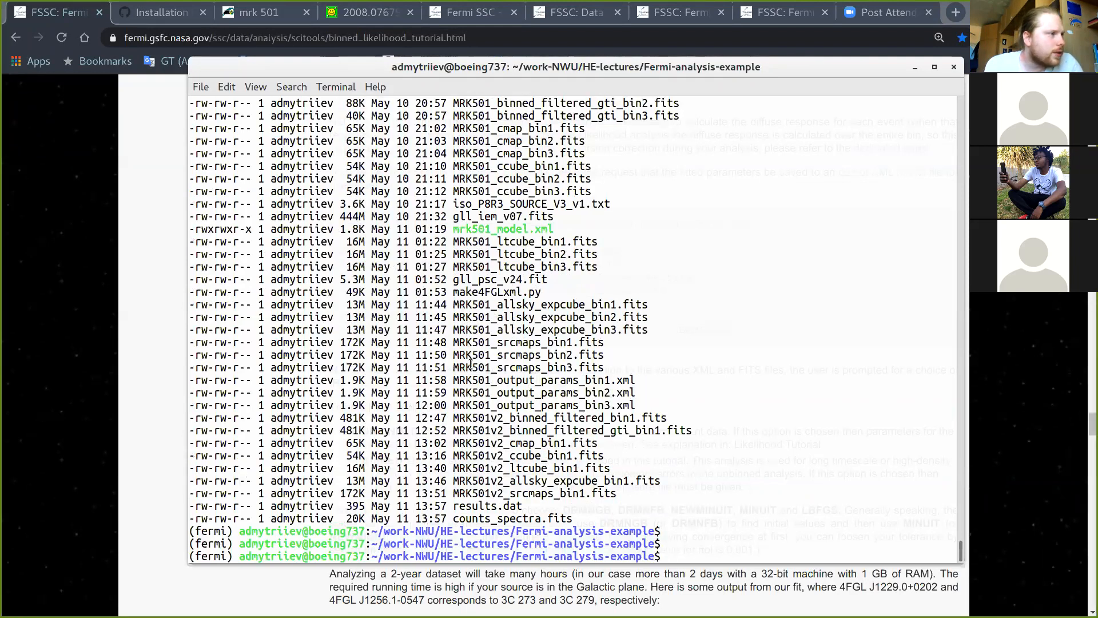
drag(458, 380, 641, 400)
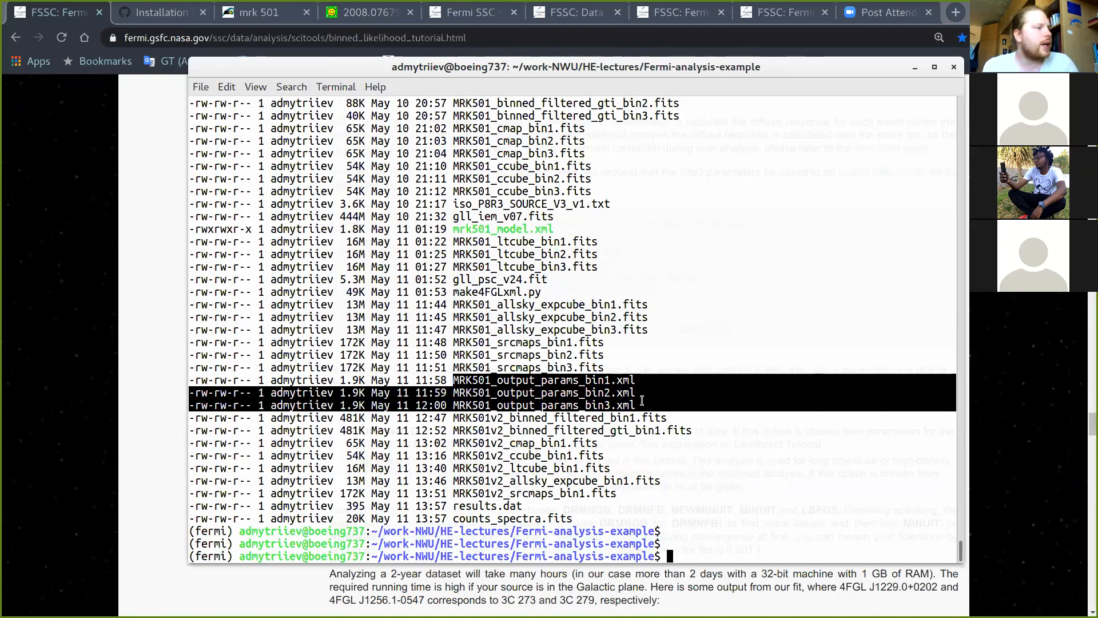
click(642, 400)
Step: Print the contents of MRK501_output_params_bin1.xml with cat
drag(453, 380, 636, 380)
key(super+c)
click(691, 534)
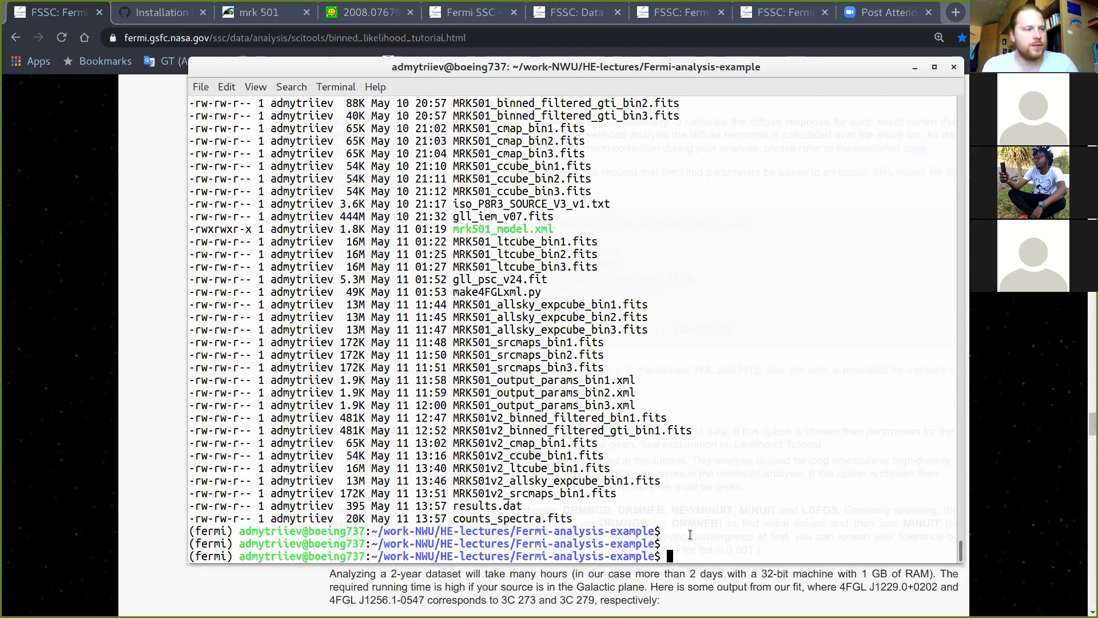
text(cat)
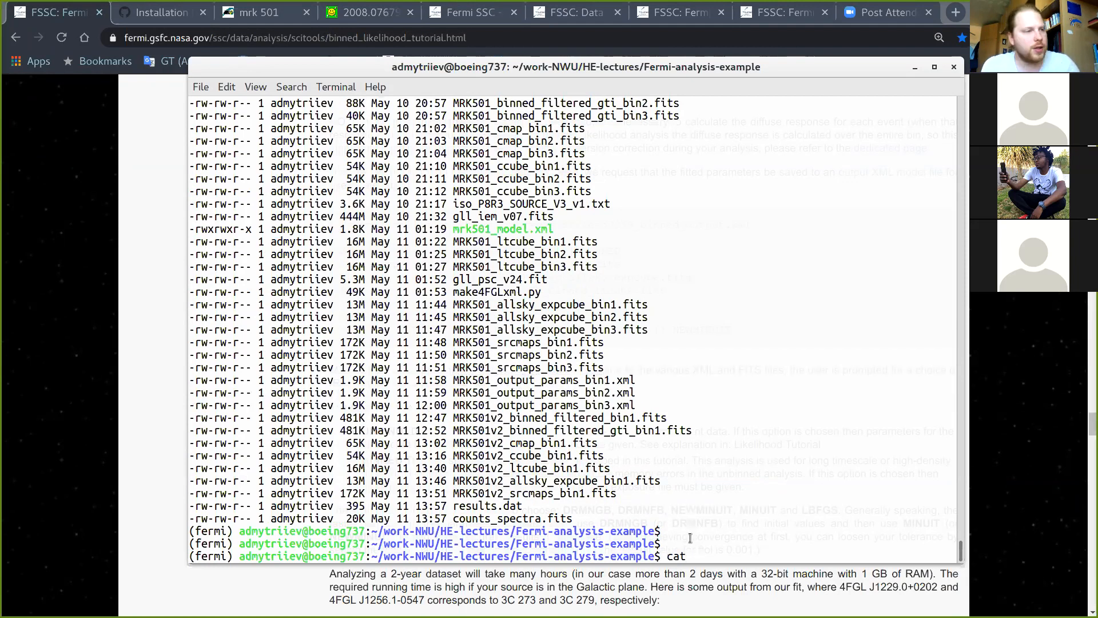
middle_click(705, 554)
key(Return)
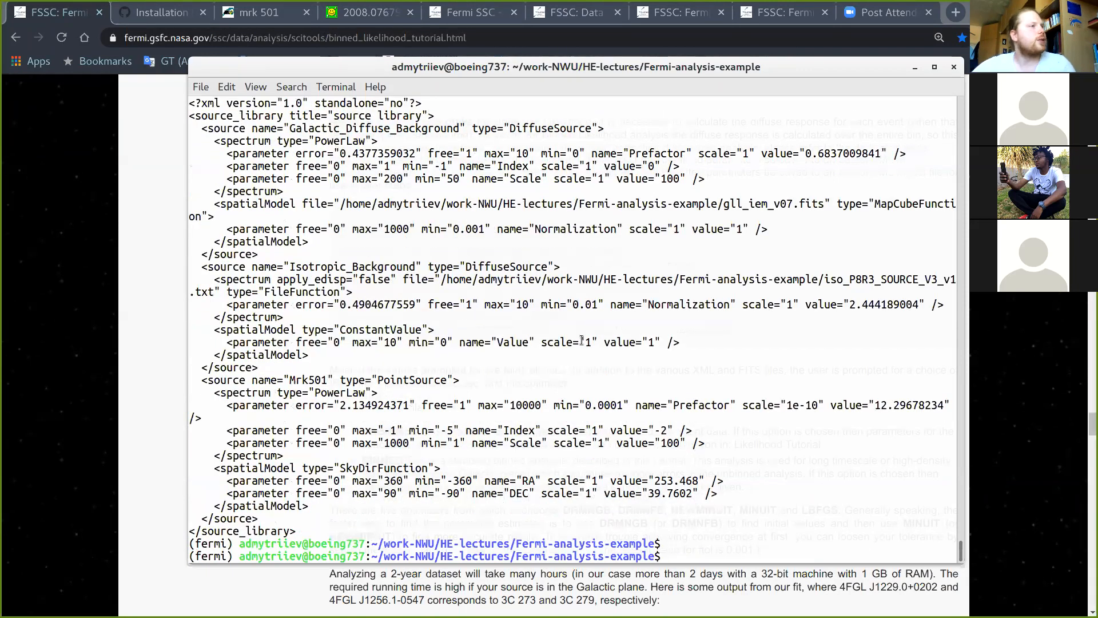
Step: Examine the fitted Prefactor values and errors of Galactic_Diffuse_Background and Mrk501 in the printed XML
scroll(582, 340, up, 1)
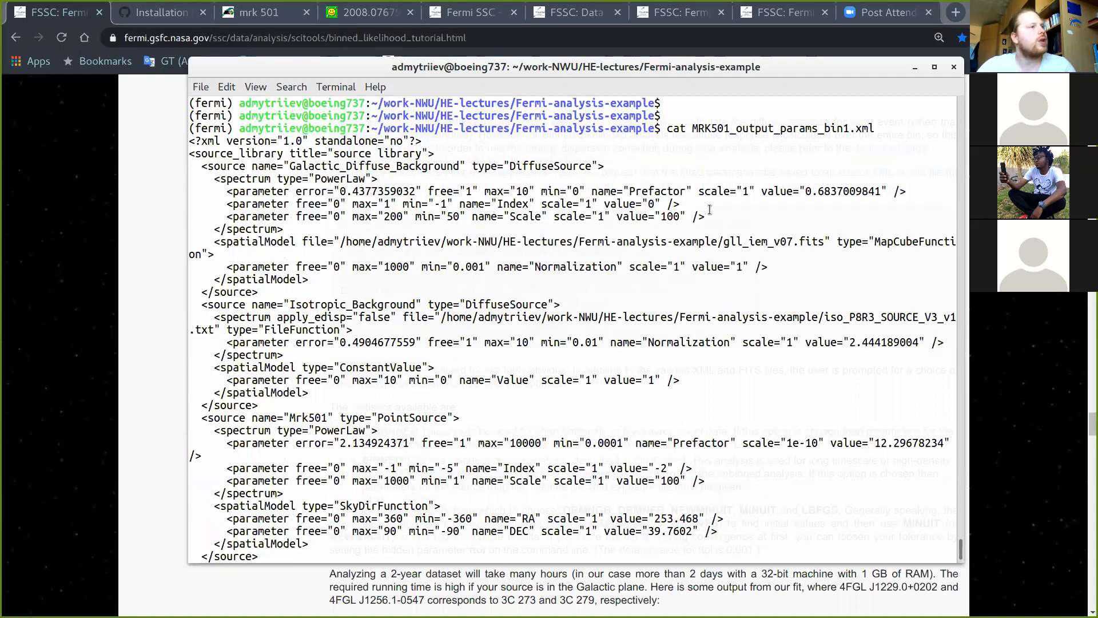
double_click(819, 192)
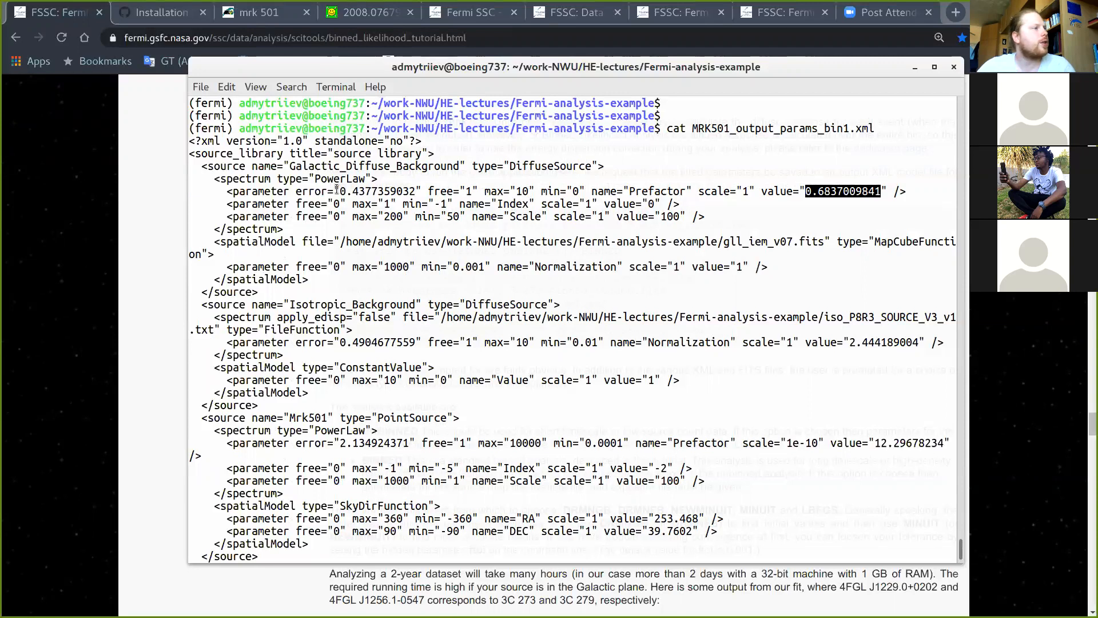
drag(340, 191, 402, 191)
click(678, 189)
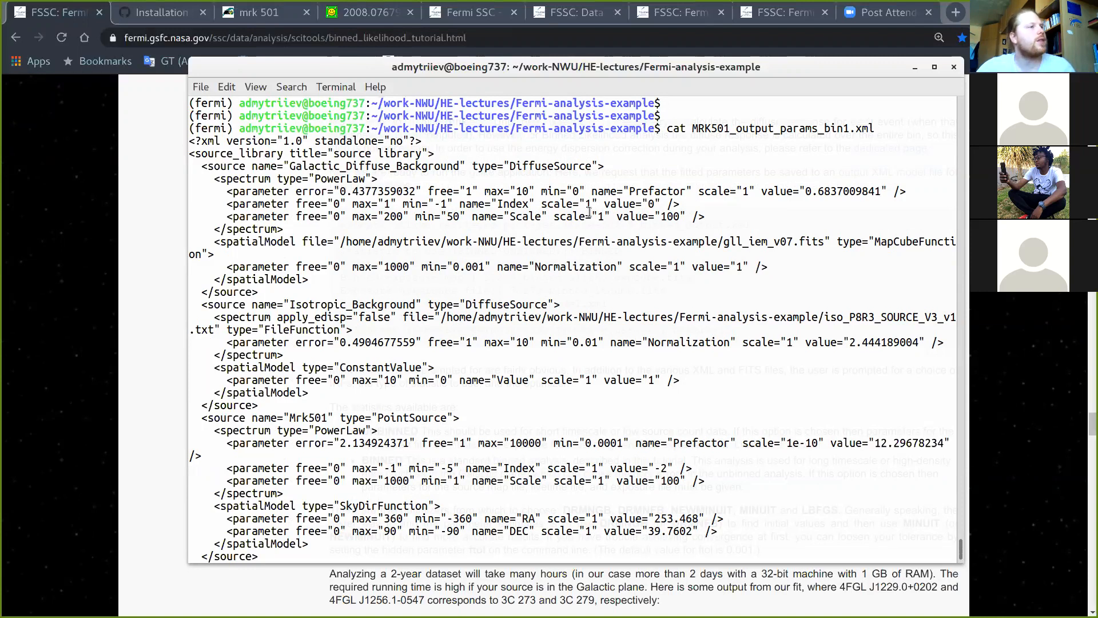
scroll(646, 246, down, 1)
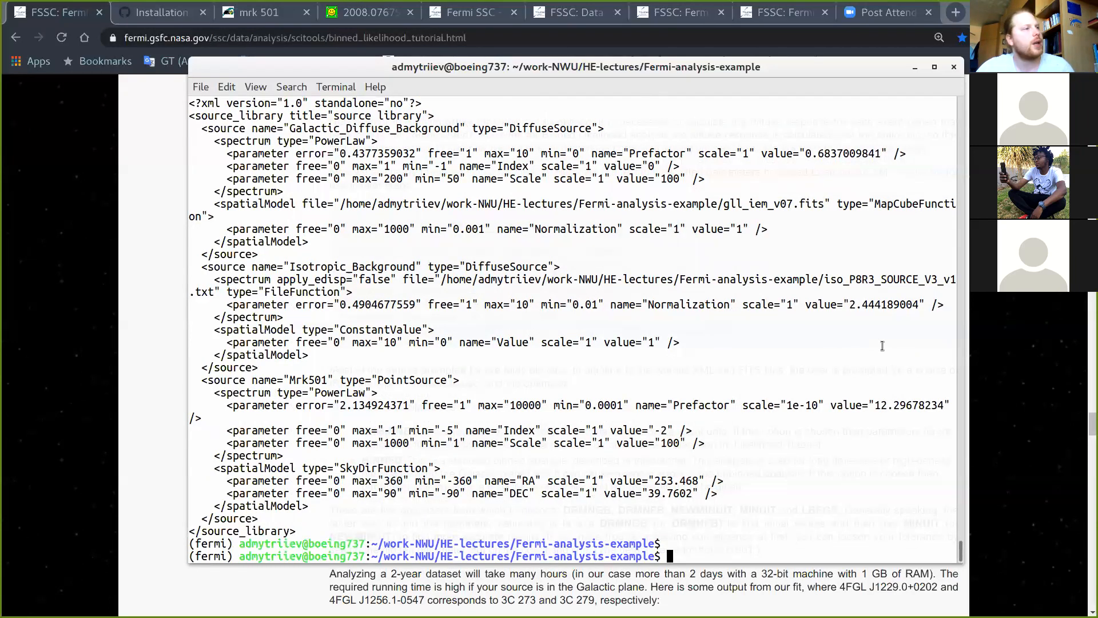
drag(355, 405, 902, 405)
click(901, 406)
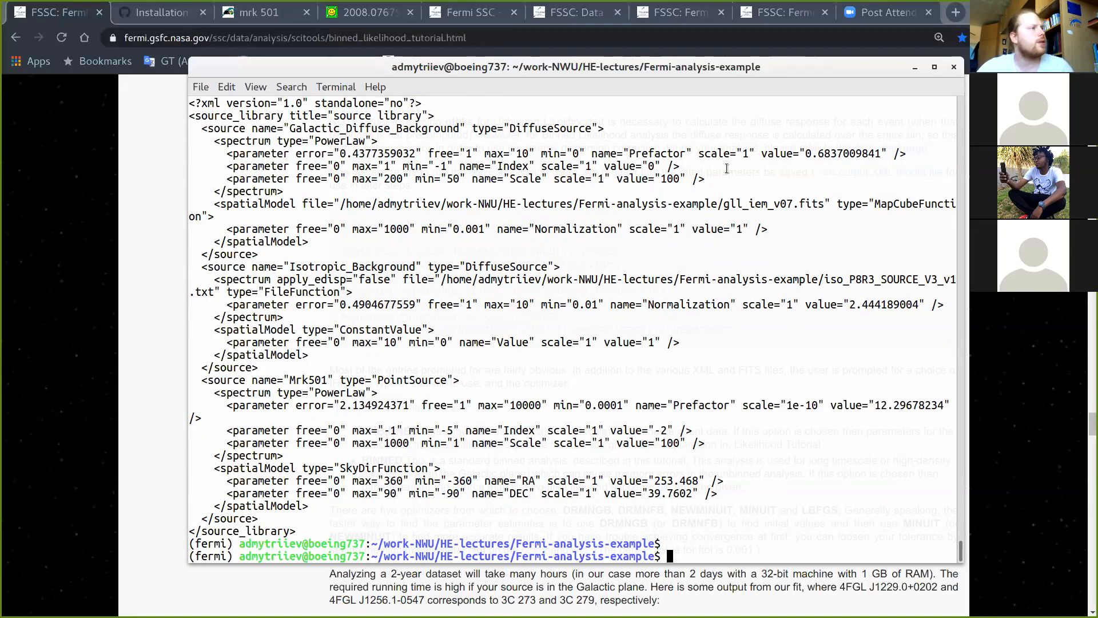
scroll(863, 341, up, 2)
scroll(863, 342, down, 2)
Step: Start a Python session in the terminal and consult the PowerLaw formula on the source models page
key(Return)
text(python)
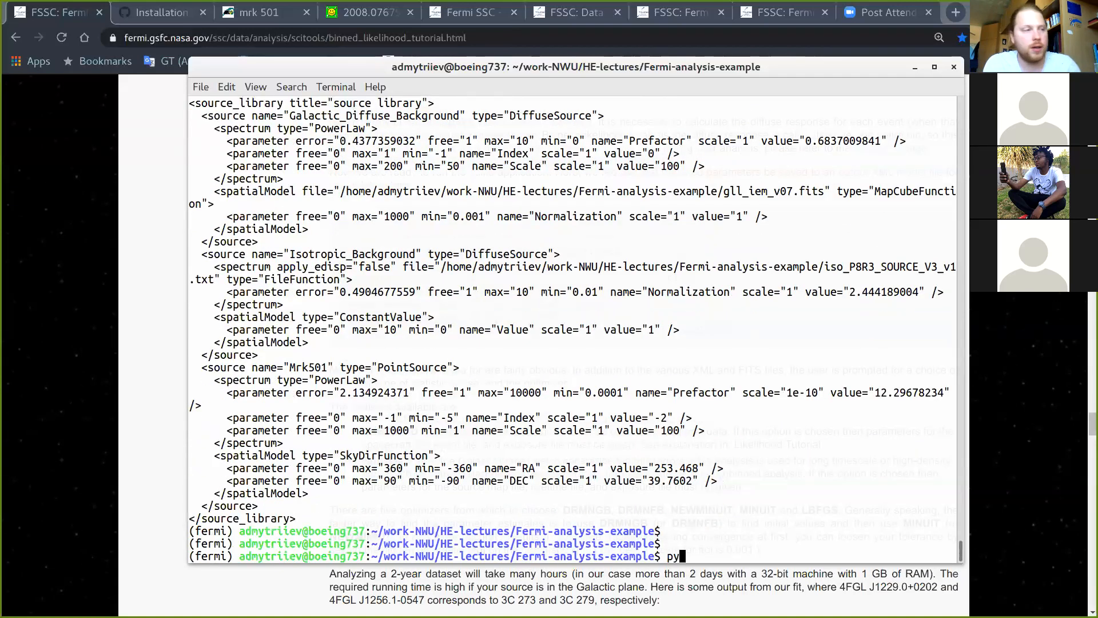
key(Return)
click(766, 12)
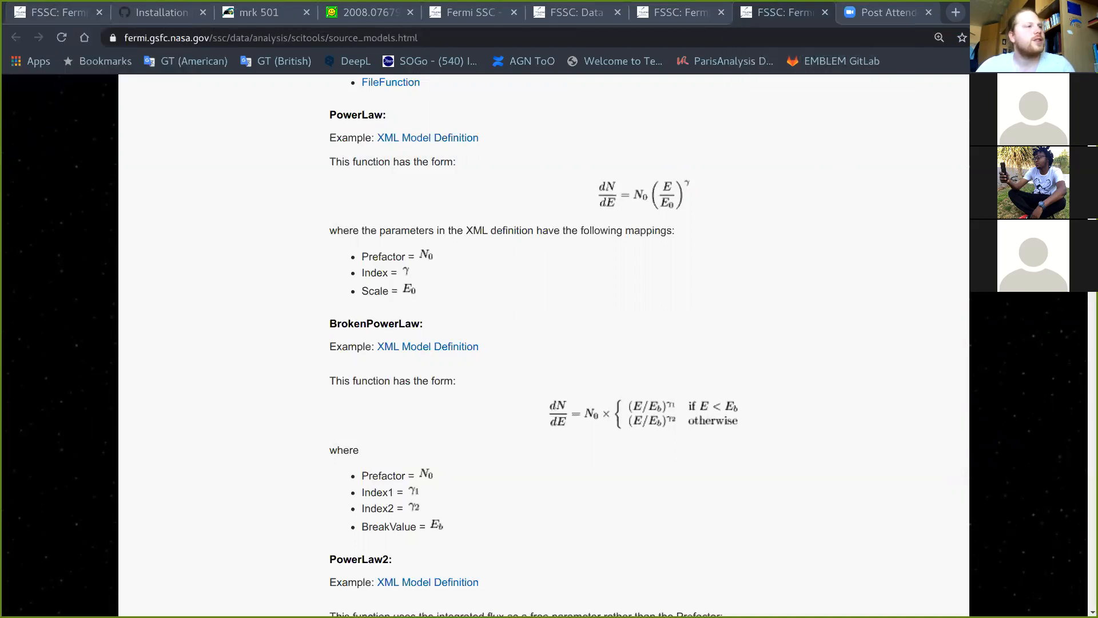
key(super)
click(912, 395)
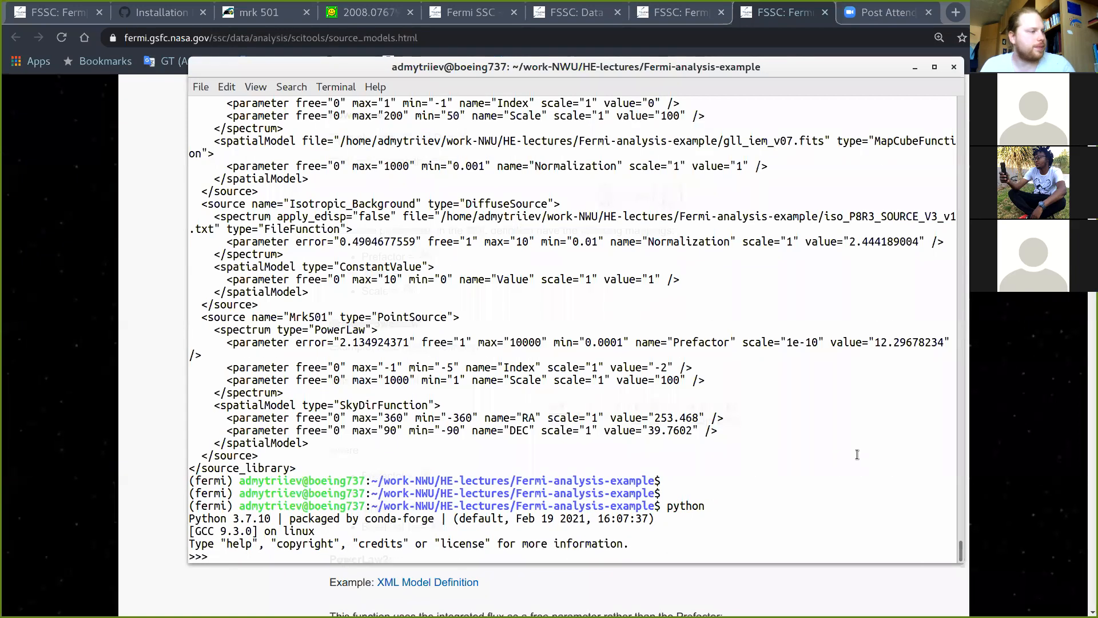
key(Return)
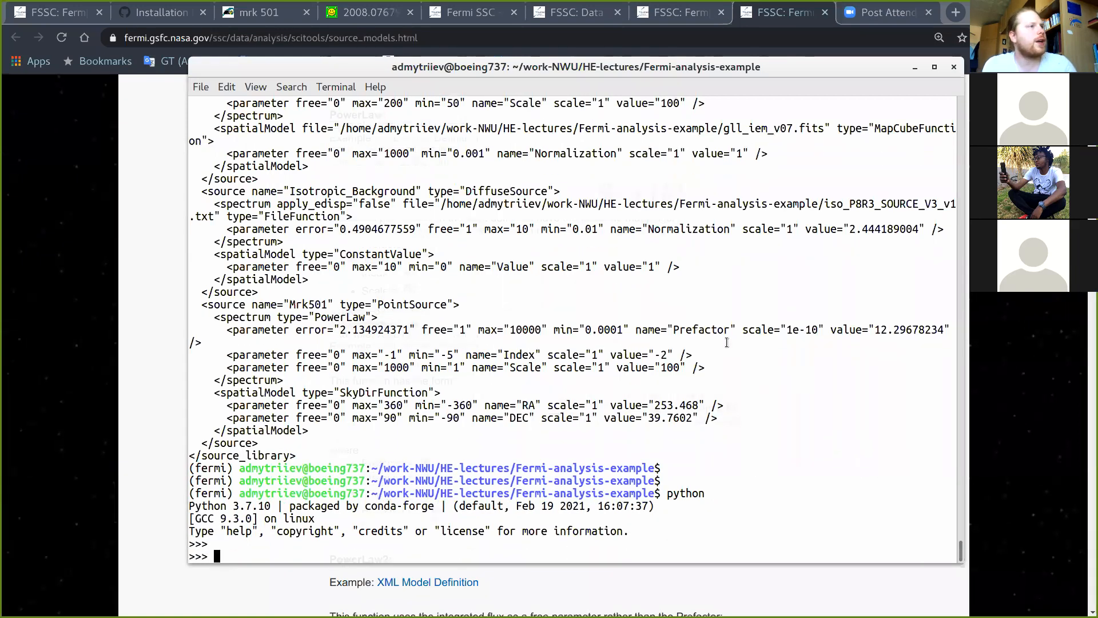
scroll(726, 342, up, 2)
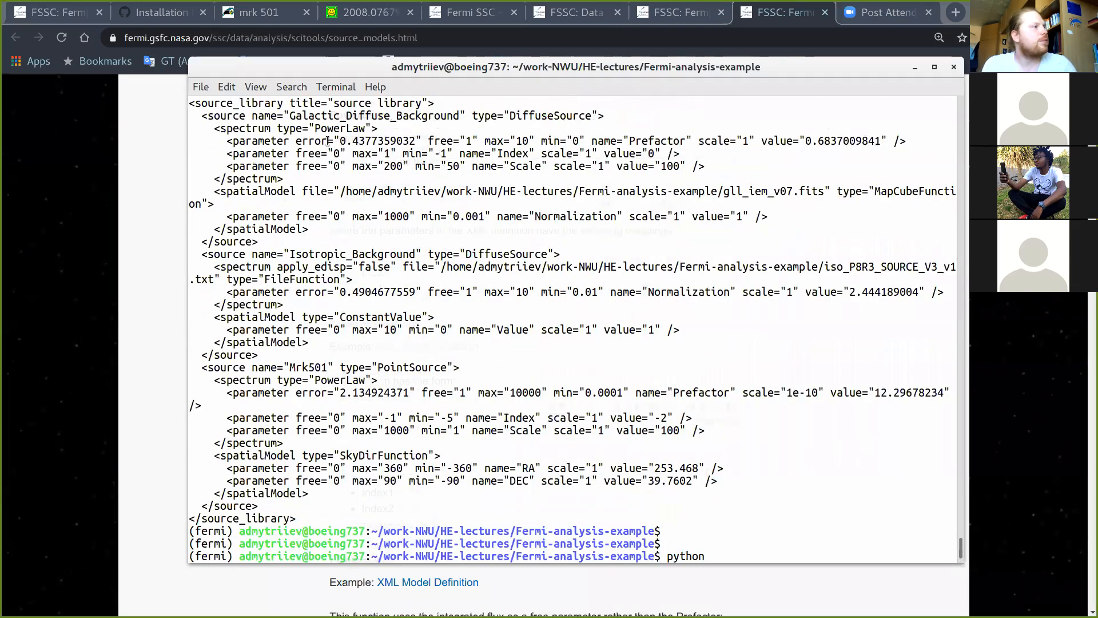
drag(805, 140, 879, 141)
key(super+c)
click(792, 299)
scroll(466, 454, down, 2)
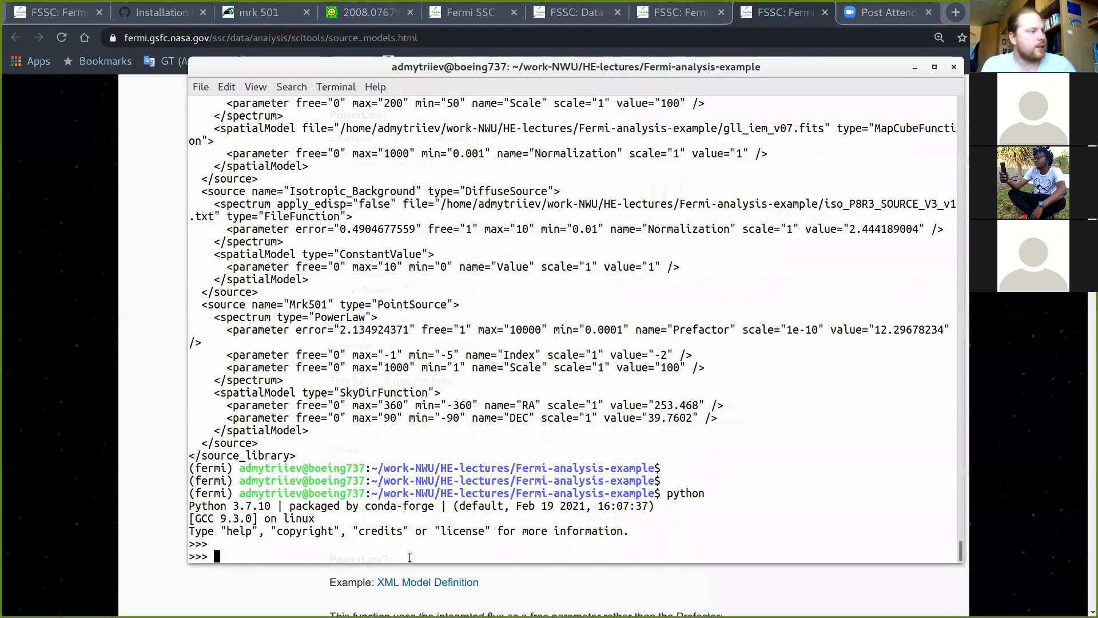
middle_click(393, 548)
text(*)
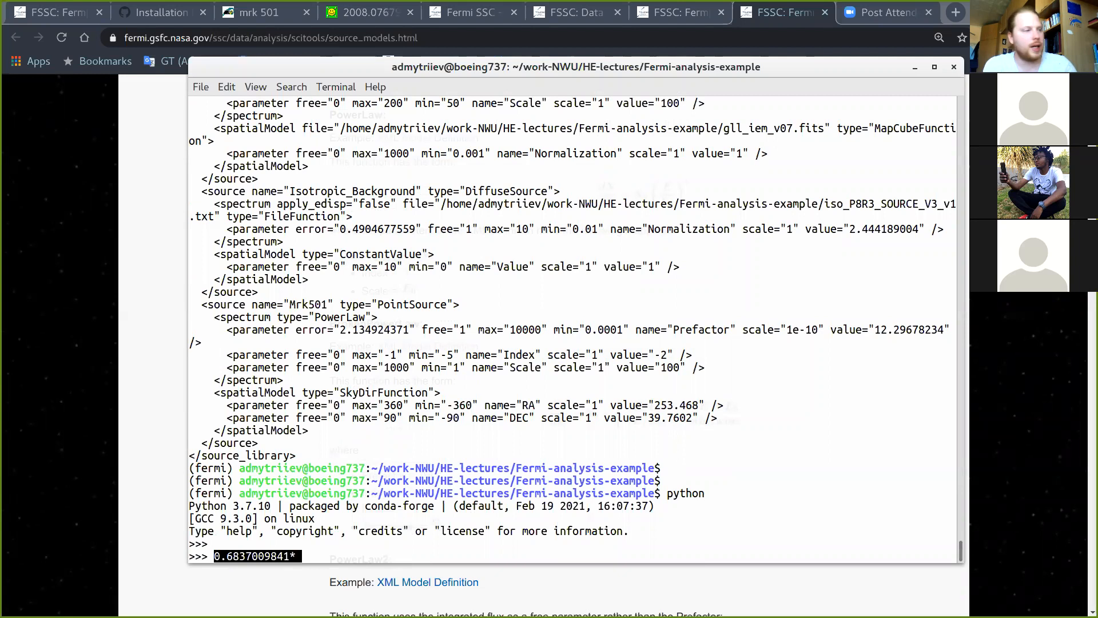
scroll(534, 425, up, 7)
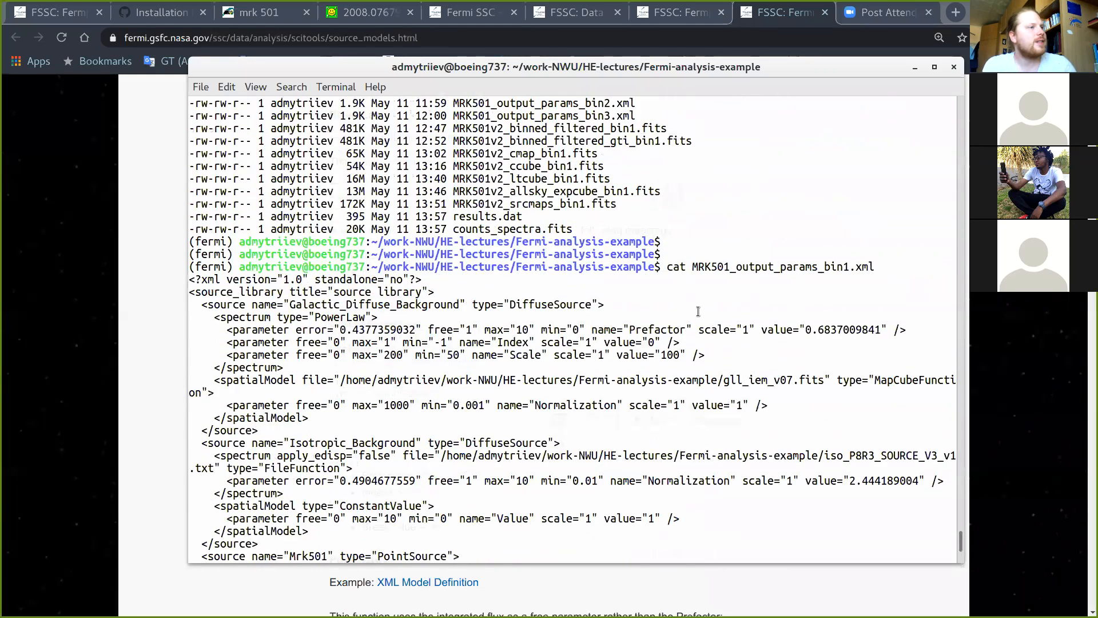
scroll(810, 326, down, 1)
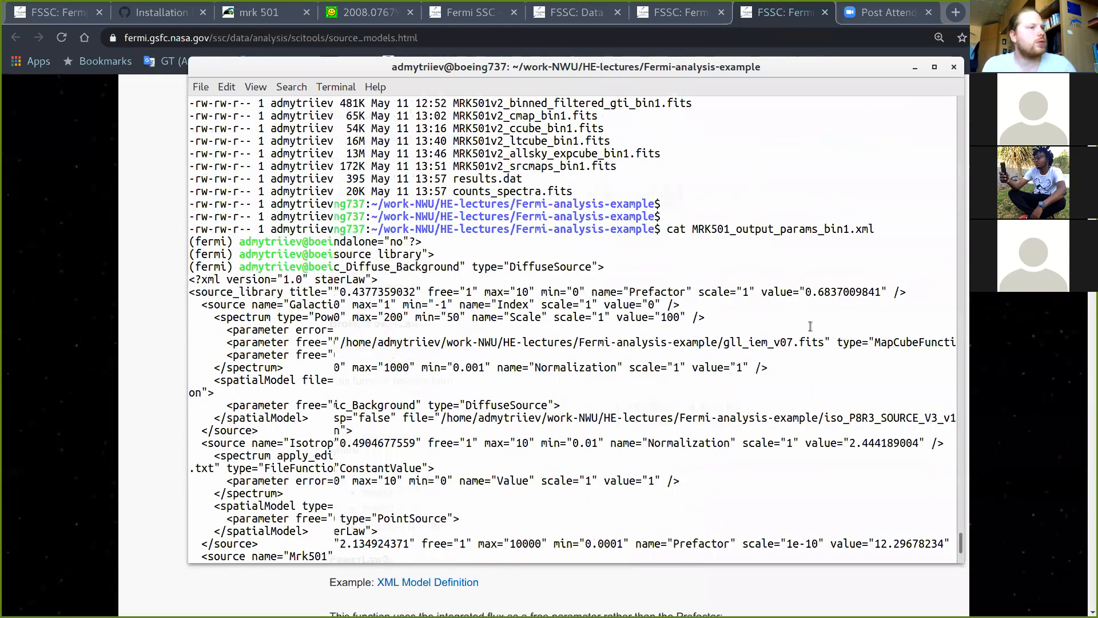
key(BackSpace)
key(BackSpace)
key(BackSpace)
key(BackSpace)
key(BackSpace)
key(BackSpace)
key(BackSpace)
key(BackSpace)
key(BackSpace)
key(BackSpace)
key(BackSpace)
key(BackSpace)
key(BackSpace)
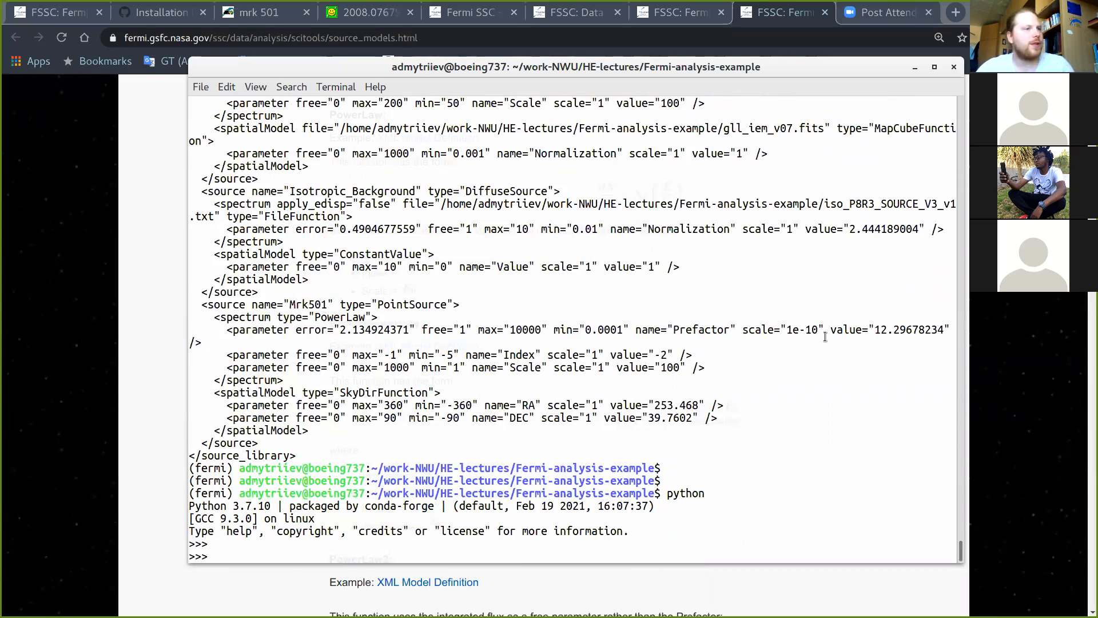
Step: Begin a Python expression with the Mrk501 prefactor 12.29678234 times 1.0e-10, multiplied by empty parentheses raised to the power -2.0
drag(875, 329, 945, 329)
key(super+c)
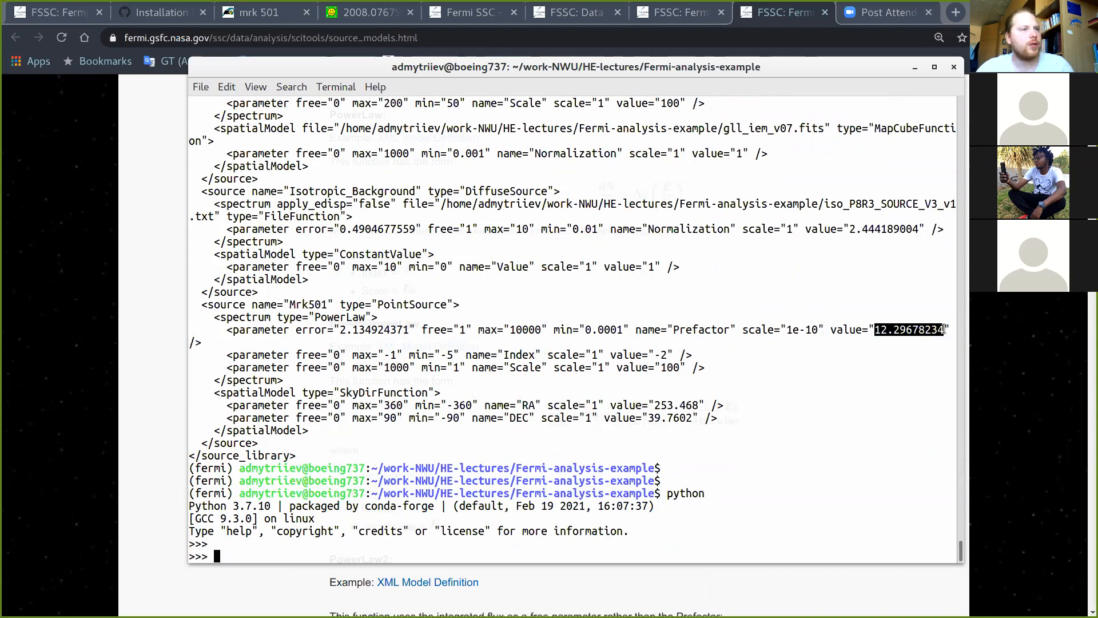
click(259, 558)
middle_click(259, 558)
text(*)
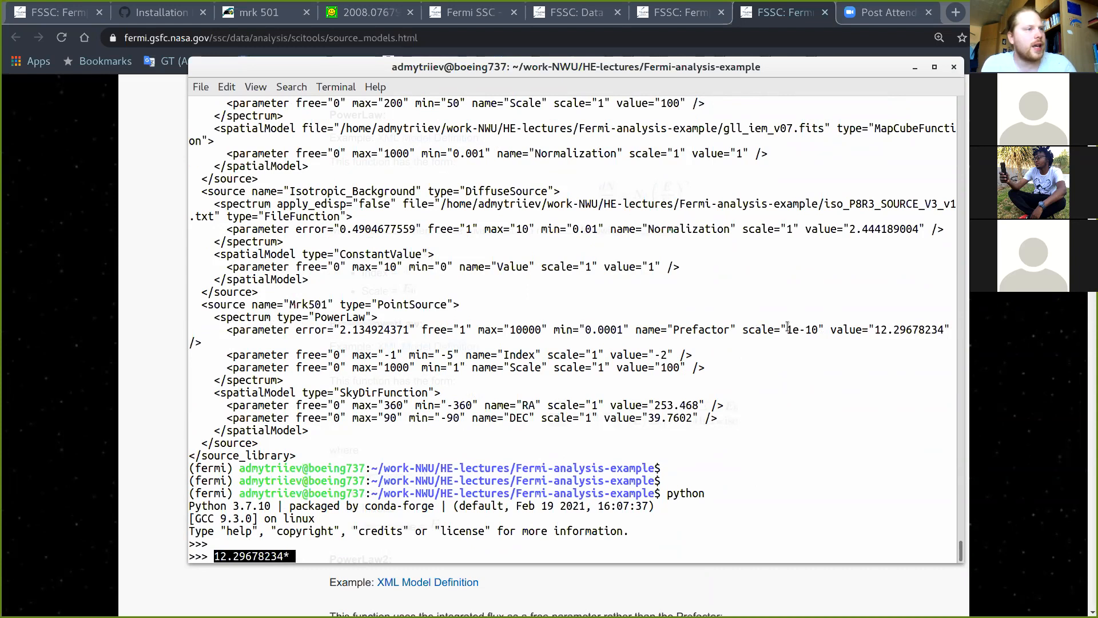
text(1.)
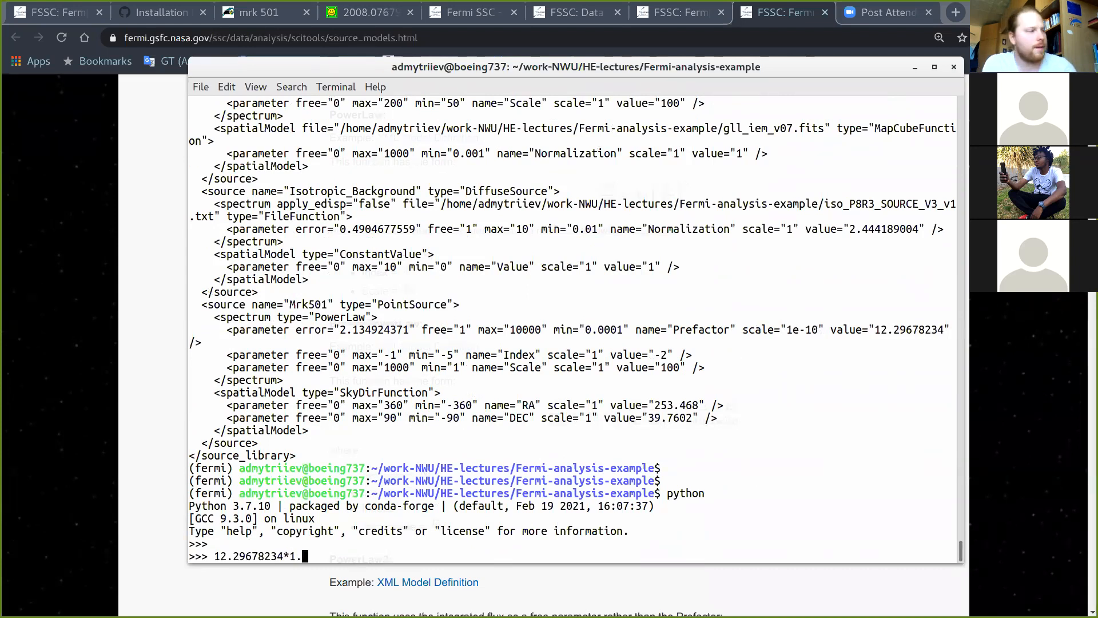
text(0e-10*()**(-2.0))
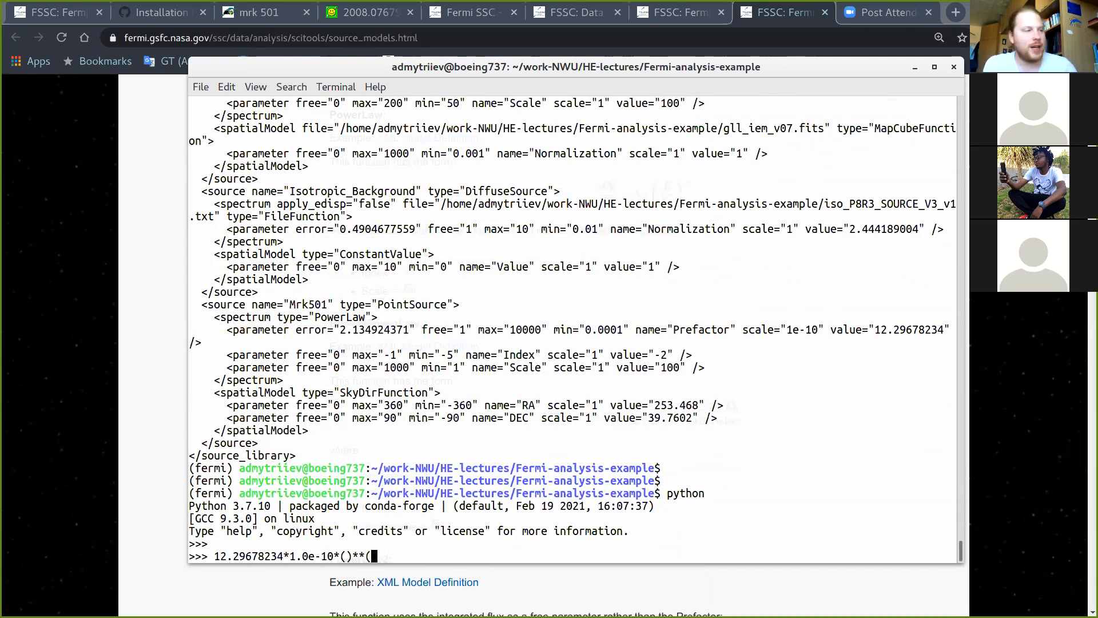
Step: Insert a division by the scale energy 100.0 inside the empty parentheses of the power-law expression
key(Left)
key(Left)
key(Left)
key(Left)
key(Left)
key(Left)
key(Left)
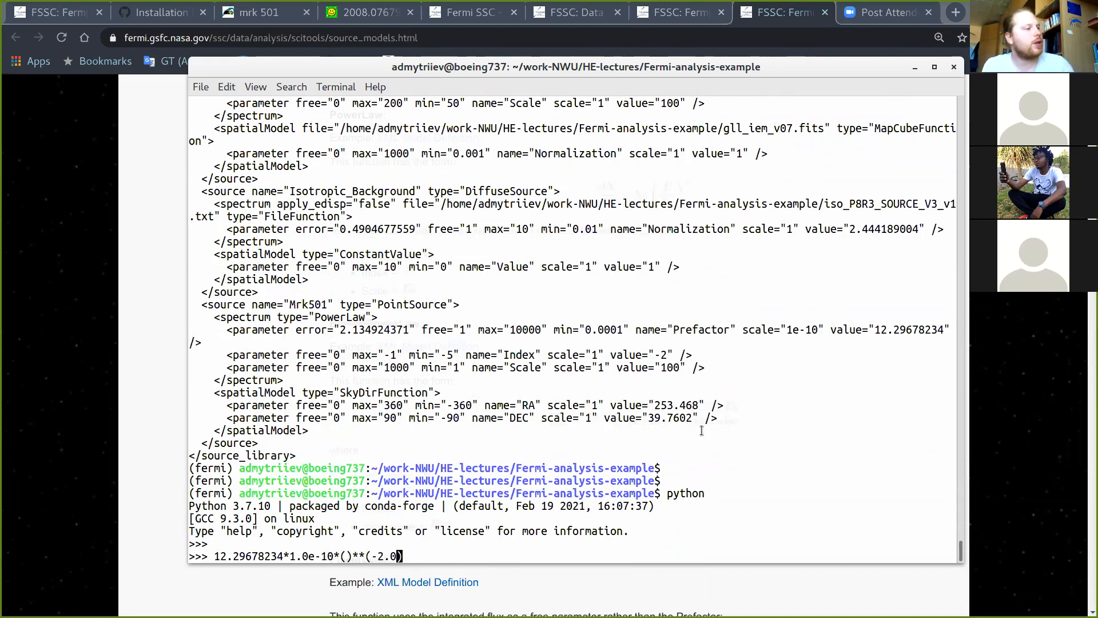
key(Left)
key(Left)
text(/100)
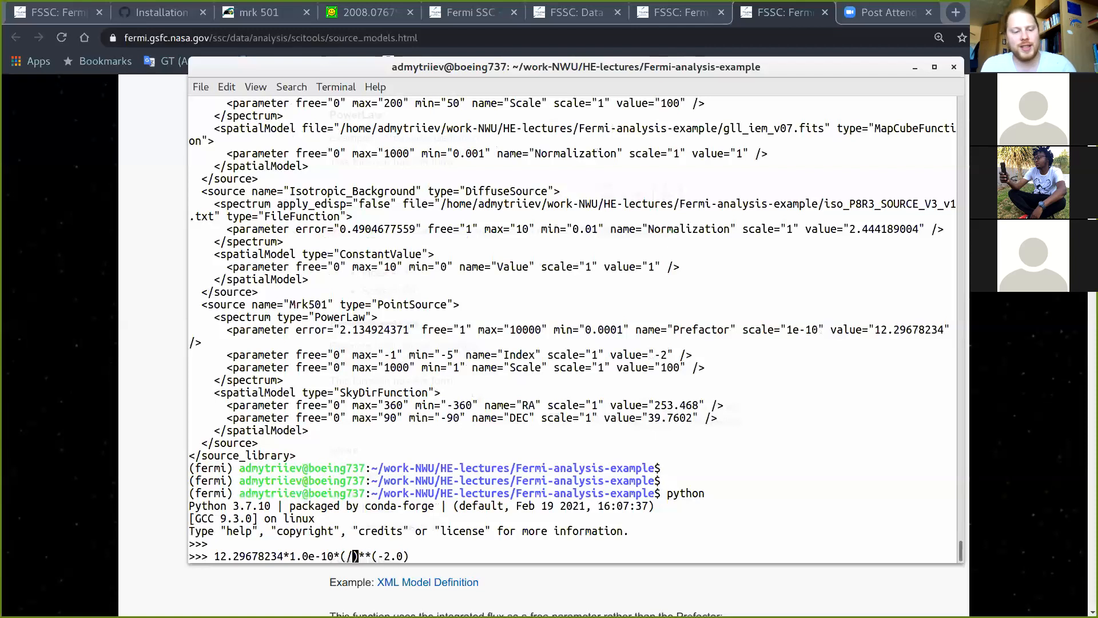
text(.0)
Step: Fill in the energy numerator before the division as the geometric mean of the bin edges, (100.0*1000.0)**0.5
key(Left)
key(Left)
key(Left)
key(Left)
key(Left)
key(Left)
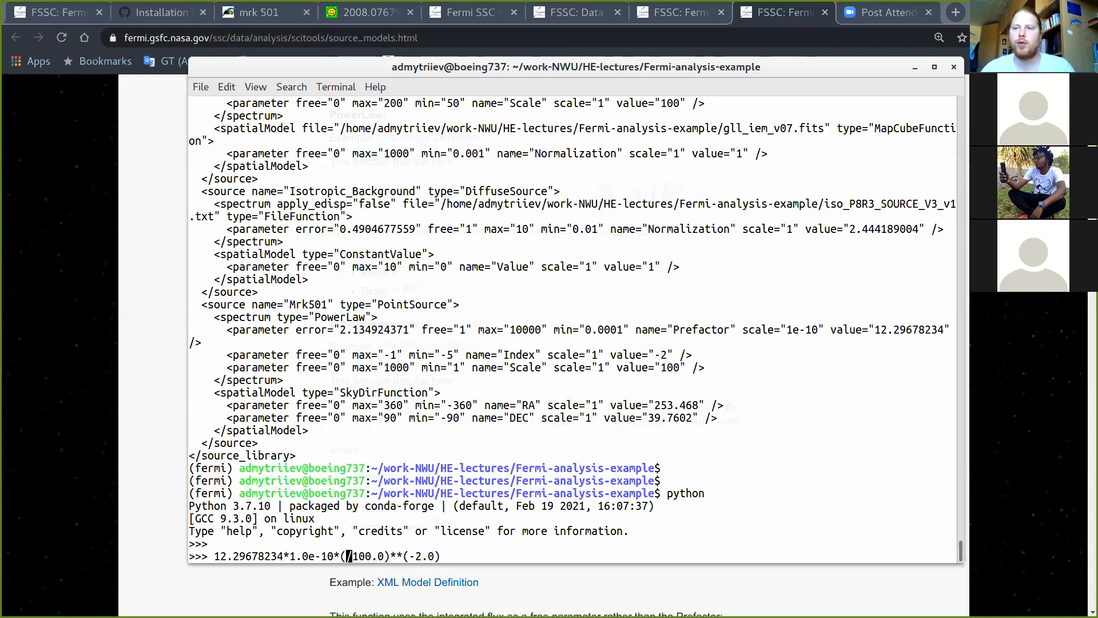
text(()**0.5)
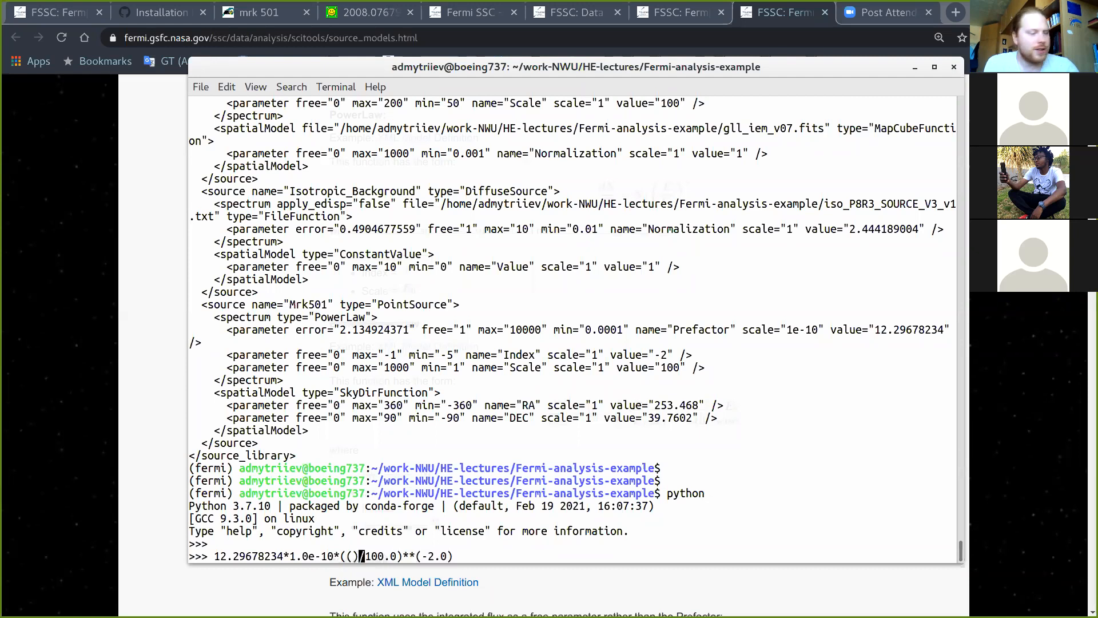
key(Left)
key(Left)
key(Left)
key(Left)
key(Left)
key(Left)
text(10)
key(Left)
key(Left)
text(100.0*)
key(Right)
key(Right)
text(00.0)
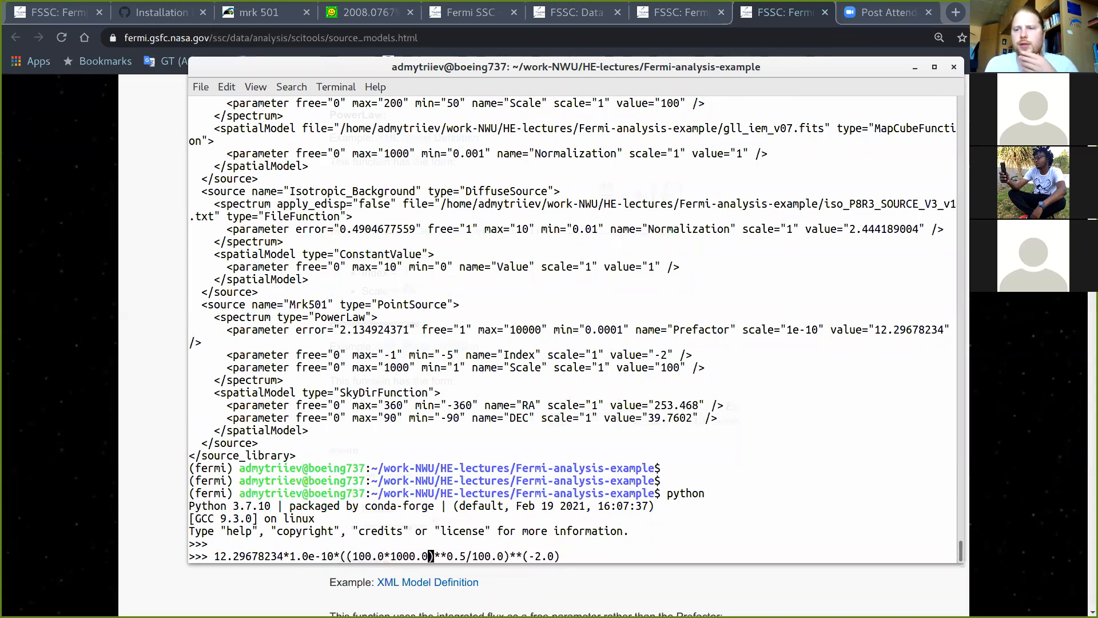
Step: Evaluate the completed power-law expression for the differential flux at the first bin's mean energy
key(Right)
key(Right)
key(Right)
key(Right)
key(Right)
key(Right)
key(Right)
key(Right)
key(Right)
key(Right)
key(Right)
key(Right)
key(Right)
key(Right)
key(Right)
key(Right)
key(Right)
key(Right)
key(Right)
key(Right)
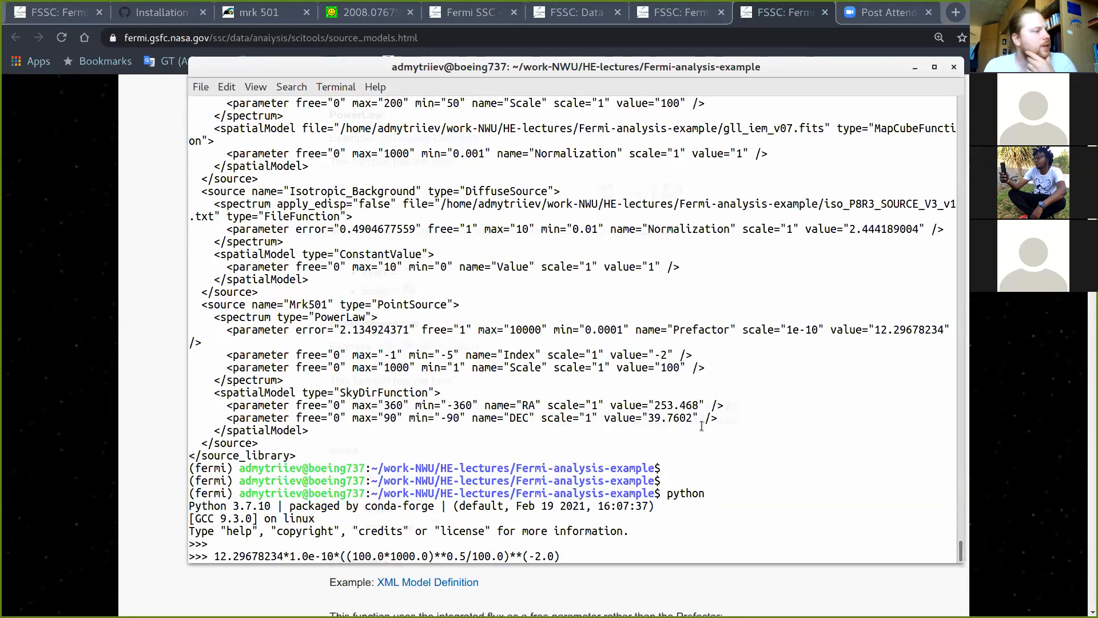
key(Return)
key(Return)
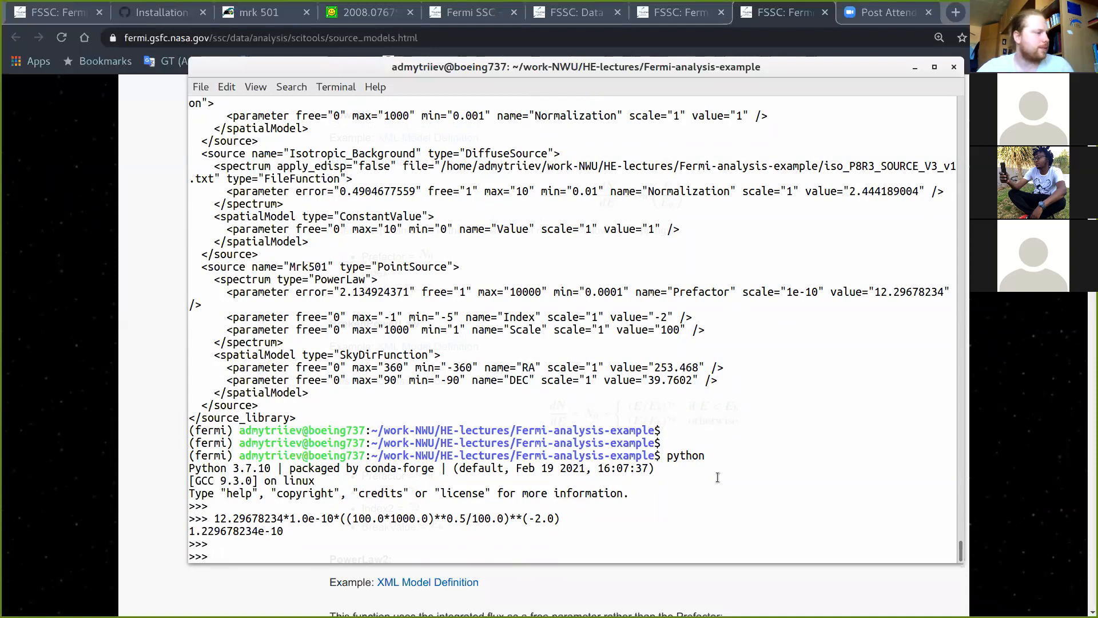
Step: Check Mrk501's photon flux in the gtlike output and evaluate the power-law expression multiplied by the bin width (1000.0-100.0)
scroll(777, 356, up, 20)
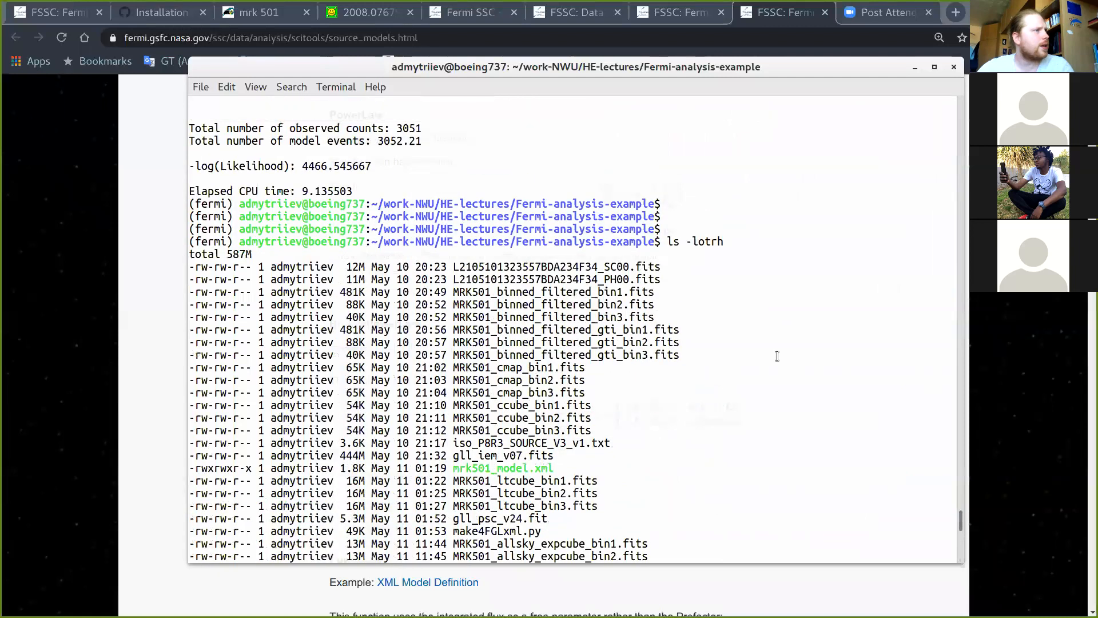
scroll(777, 356, up, 4)
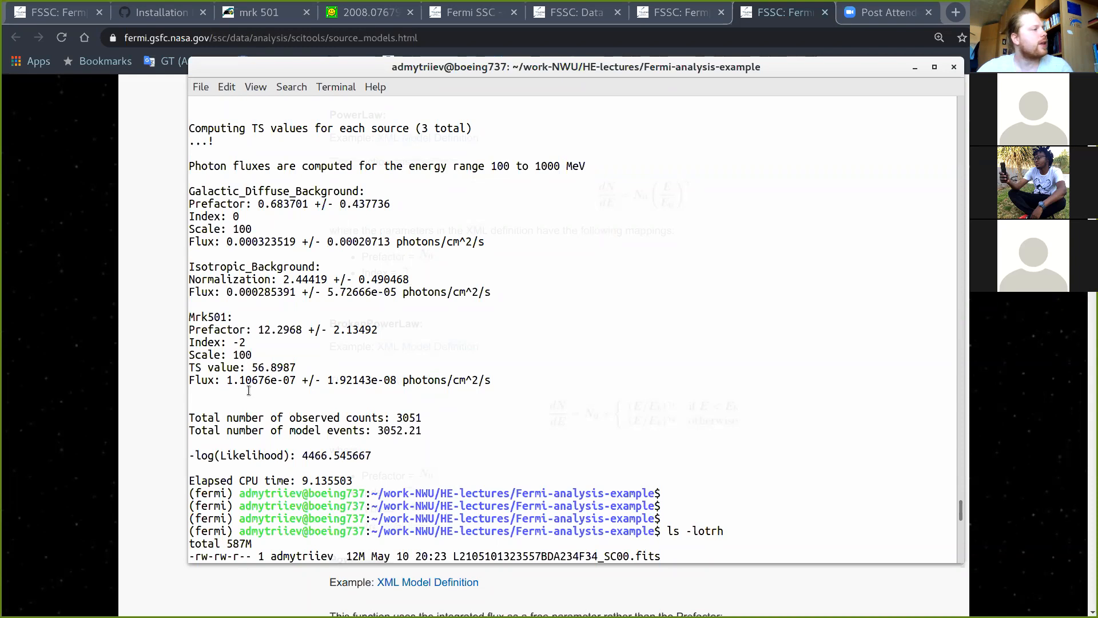
drag(227, 380, 292, 375)
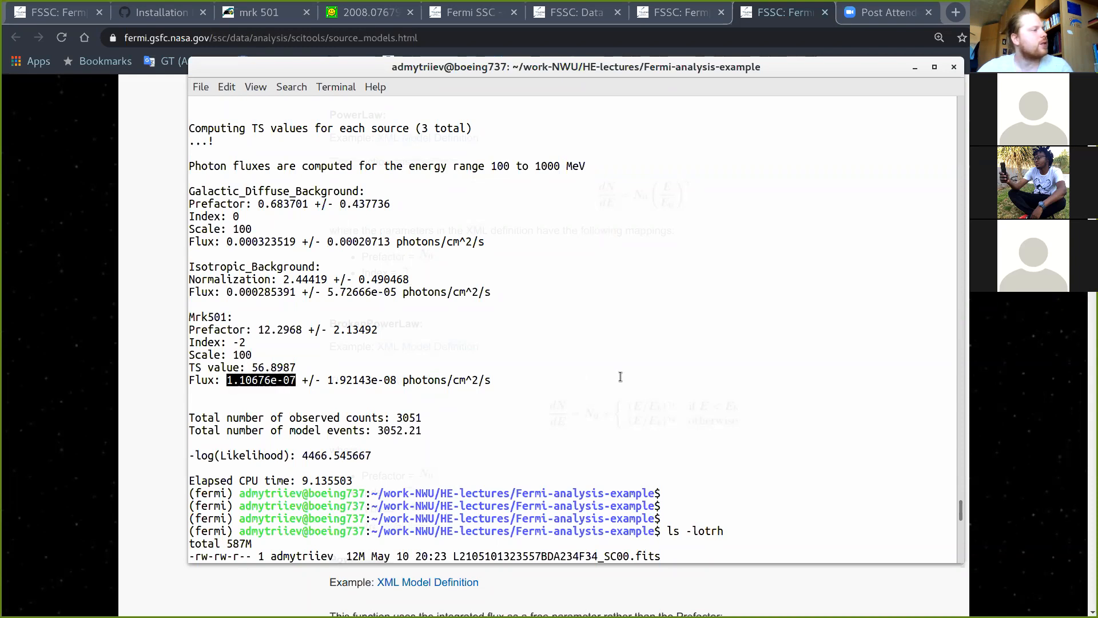
click(732, 375)
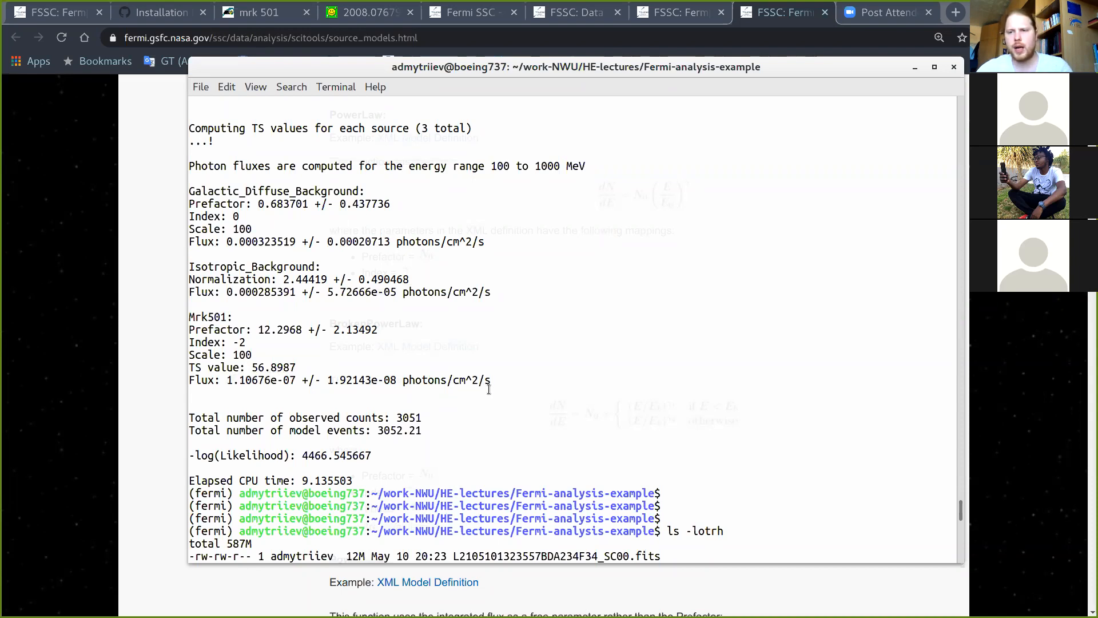
scroll(662, 396, down, 20)
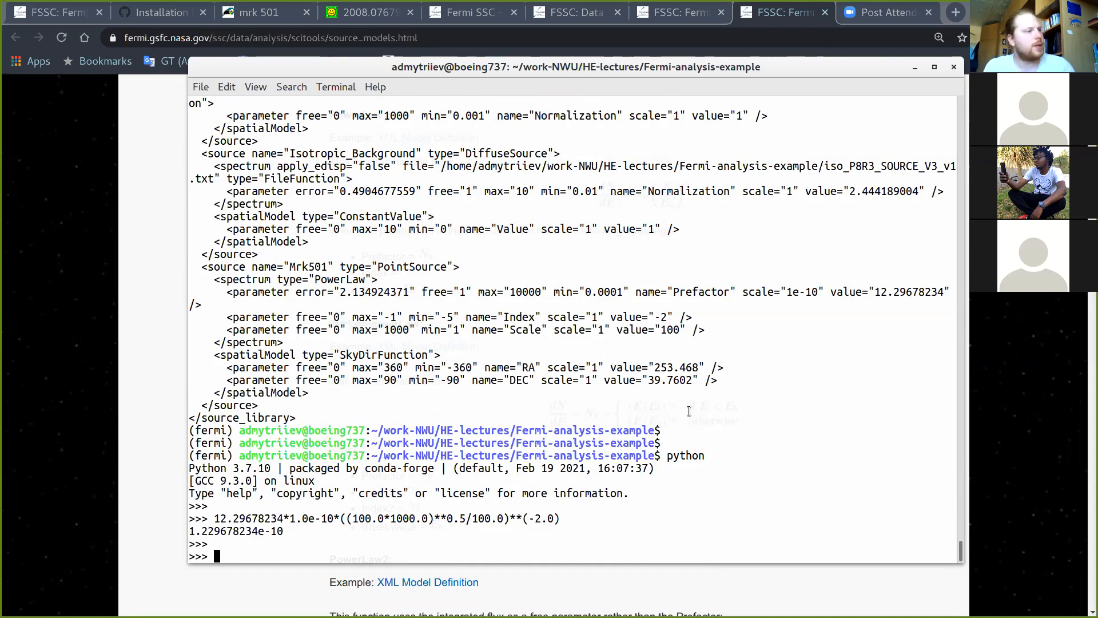
key(Up)
text(*)
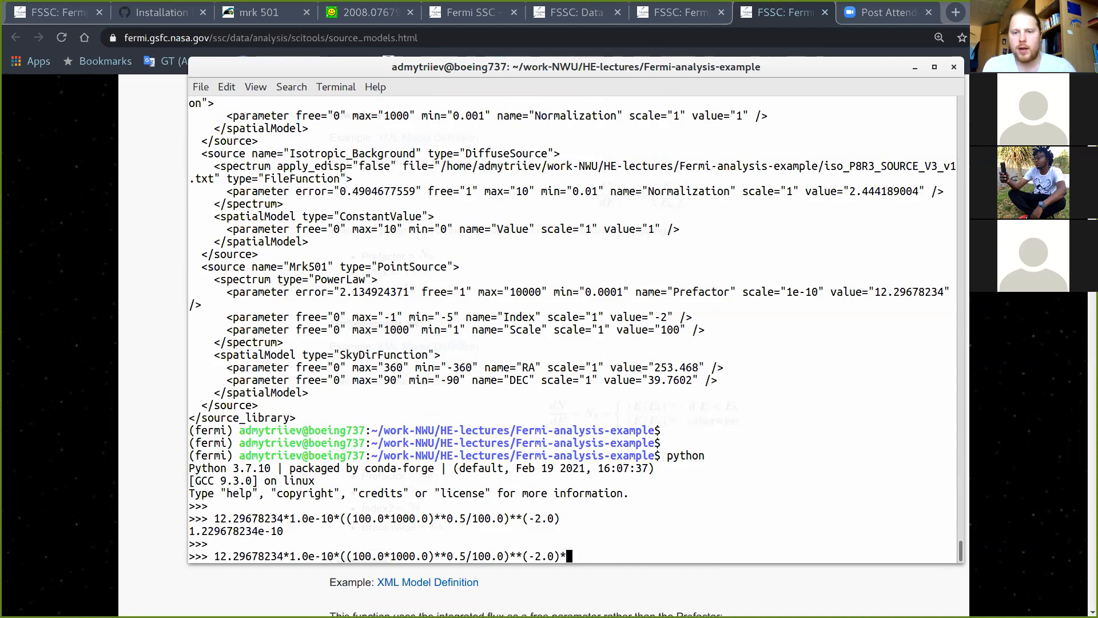
text((1000.)
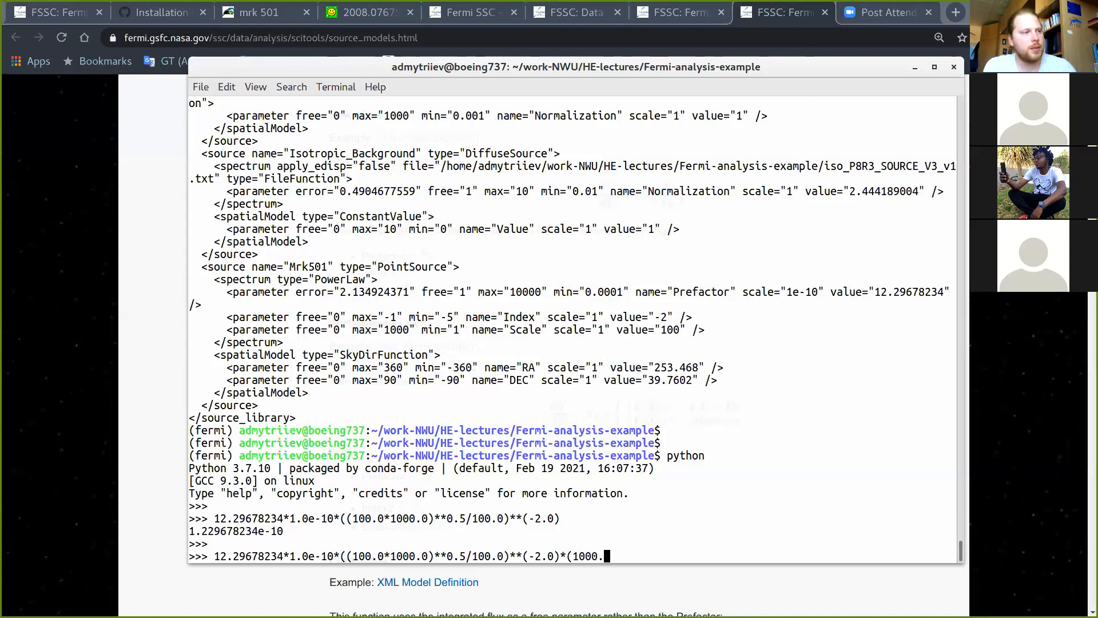
text(0-100.0))
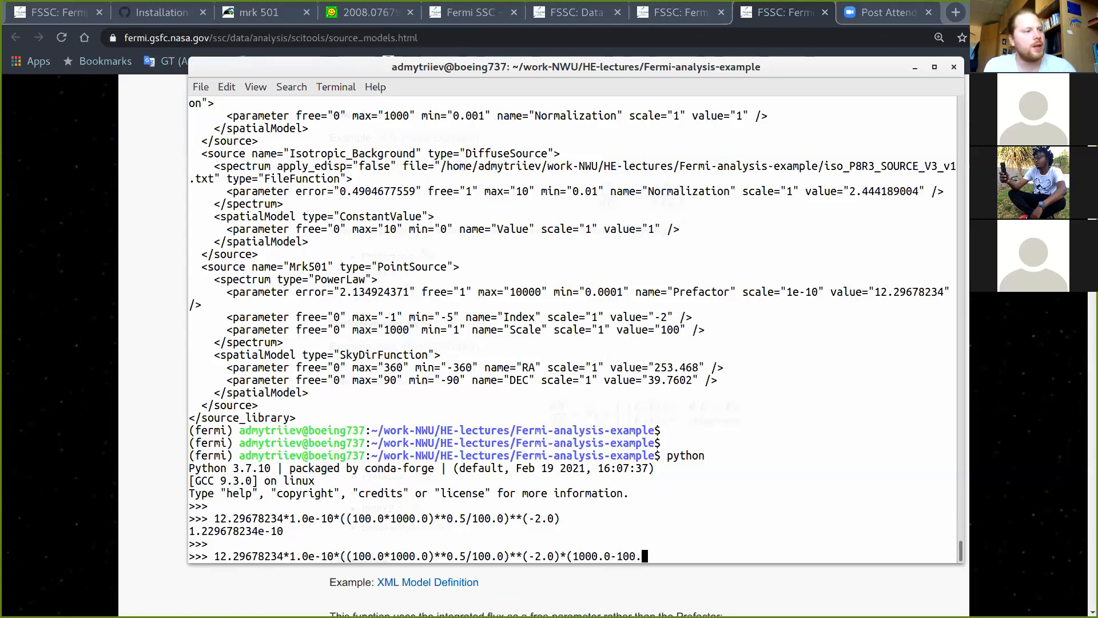
key(Return)
key(Return)
key(Return)
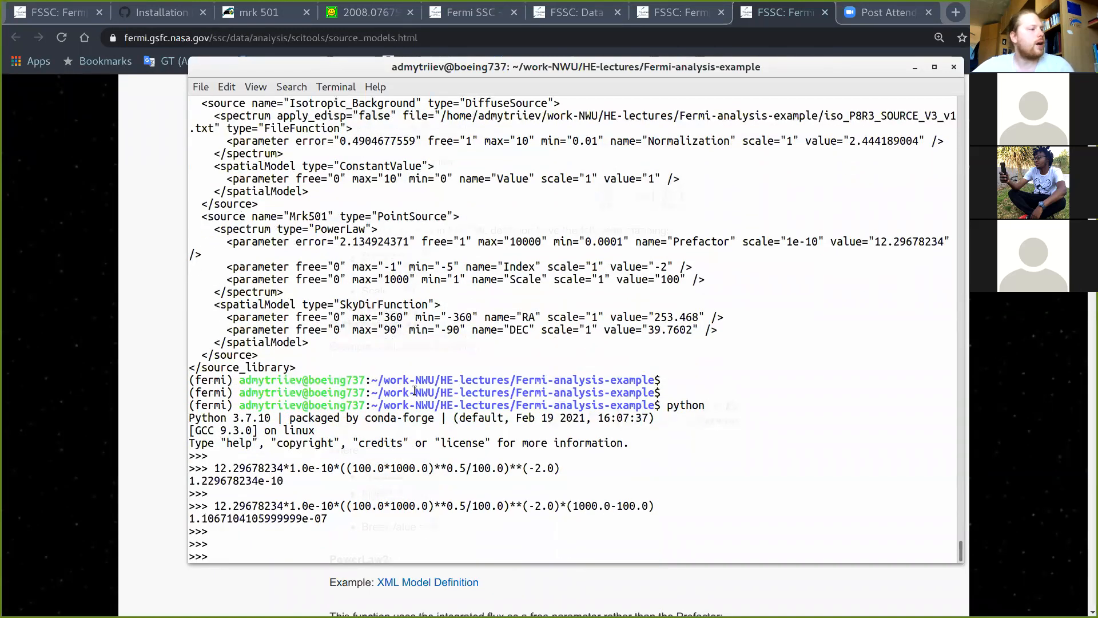
Step: Compare the flux computed with the bin width against the Mrk501 flux in the gtlike output
drag(189, 518, 325, 518)
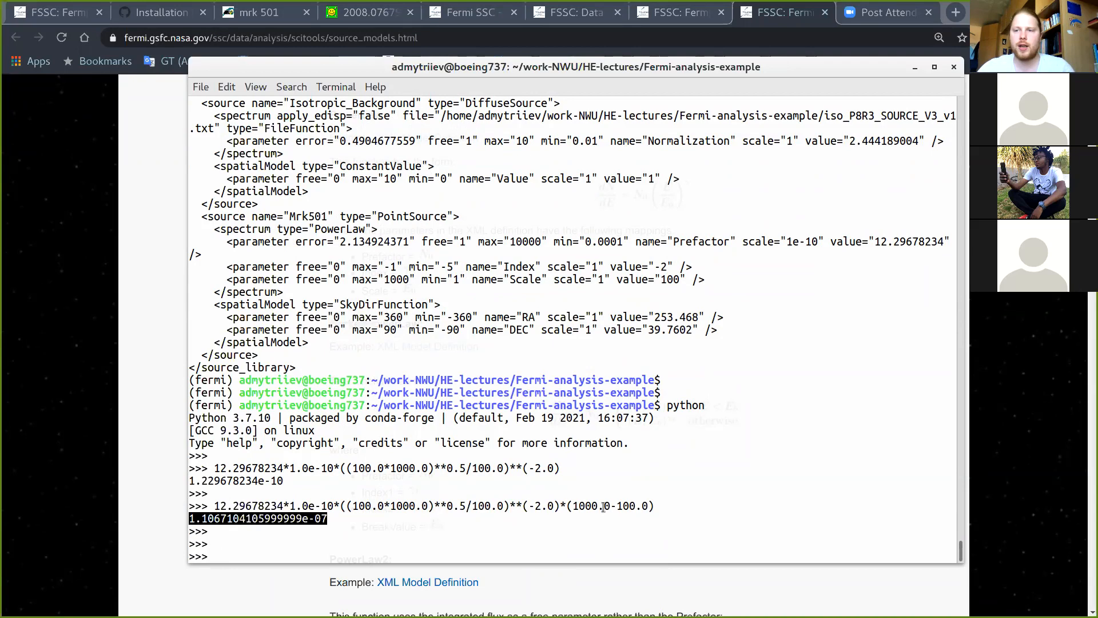
scroll(656, 452, up, 20)
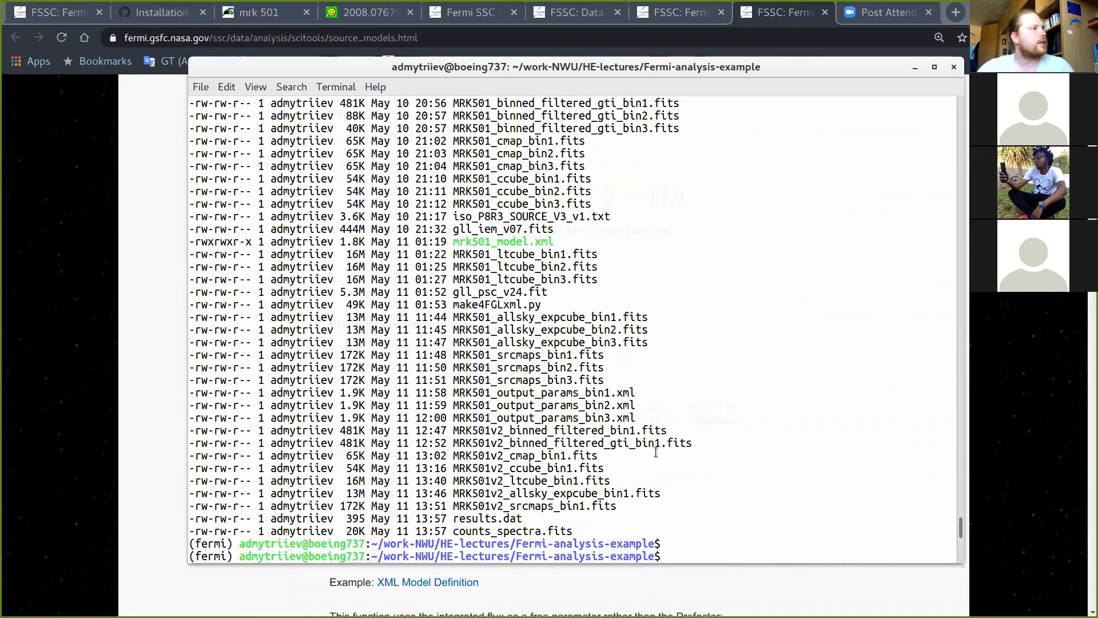
scroll(656, 453, up, 4)
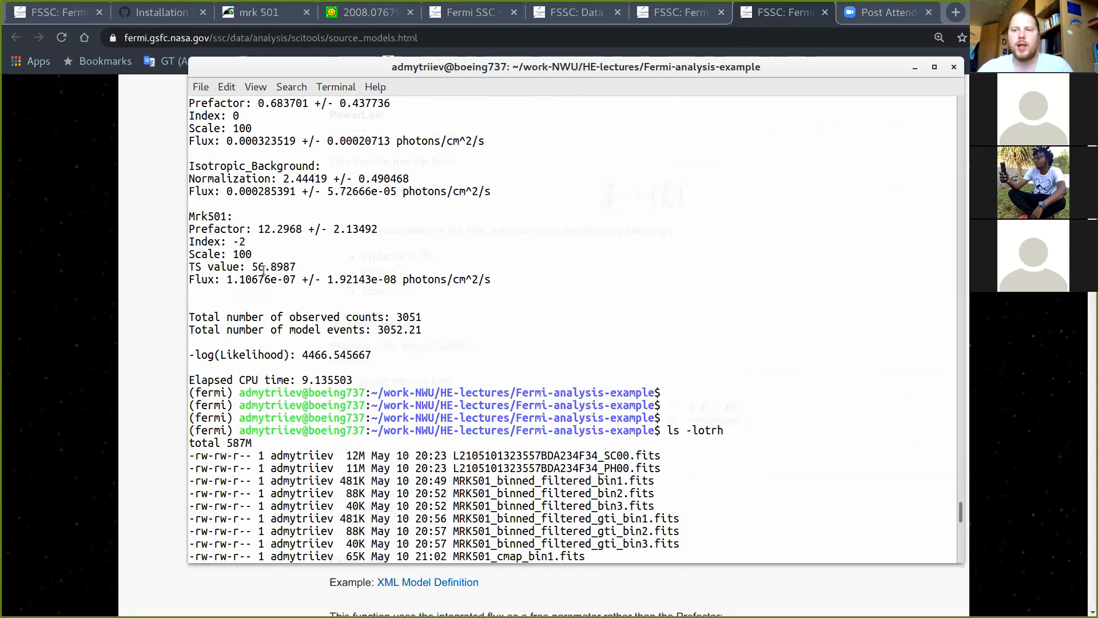
scroll(366, 295, down, 20)
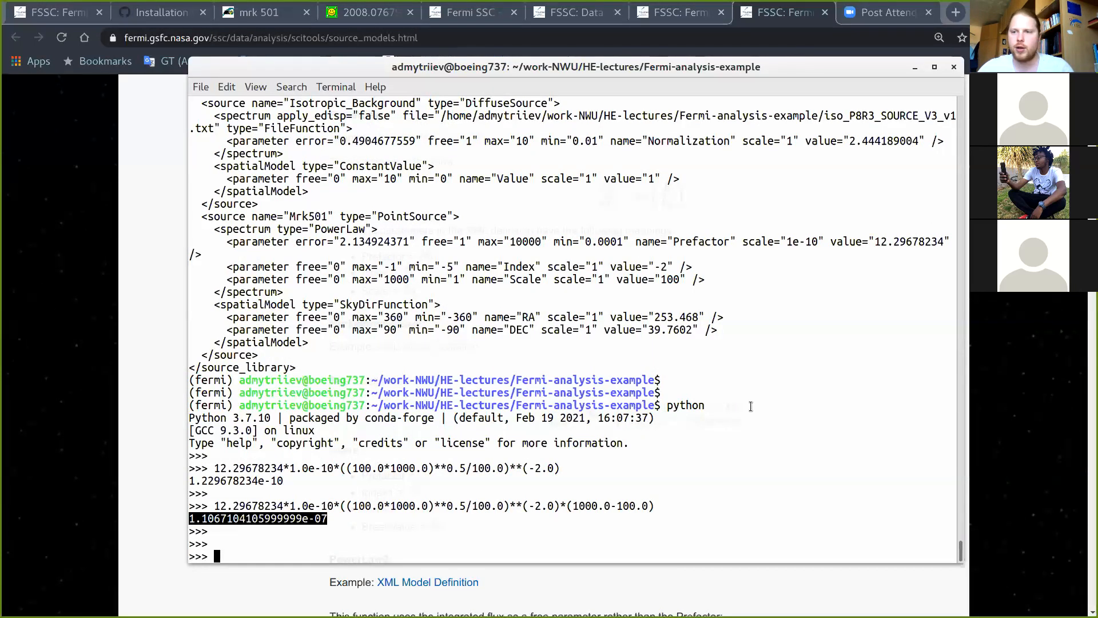
scroll(751, 406, up, 4)
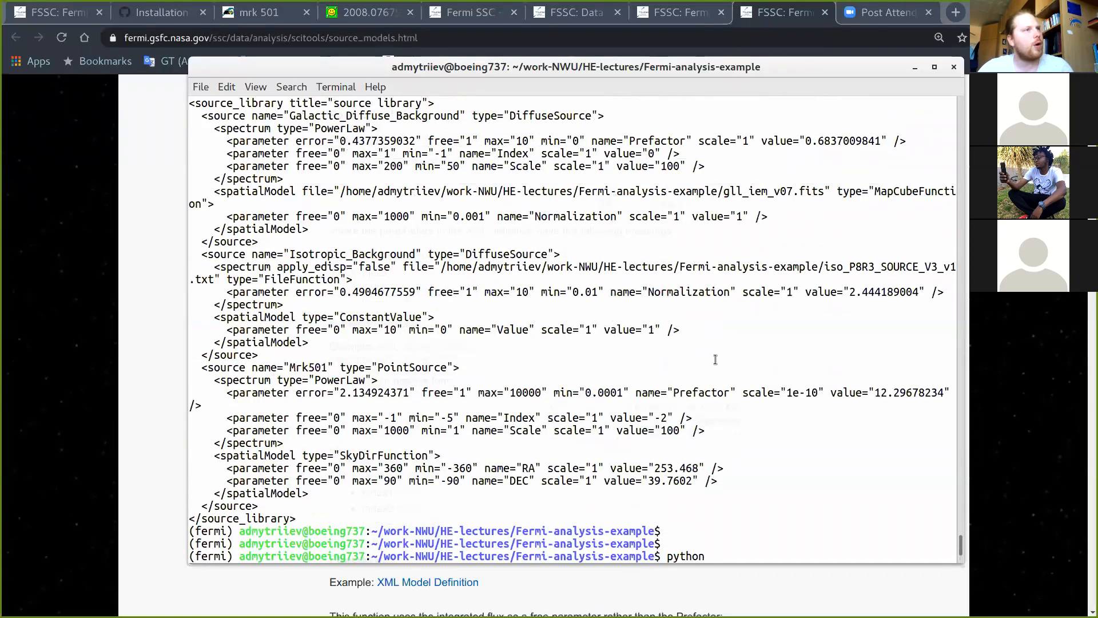
scroll(682, 274, up, 2)
scroll(698, 345, down, 6)
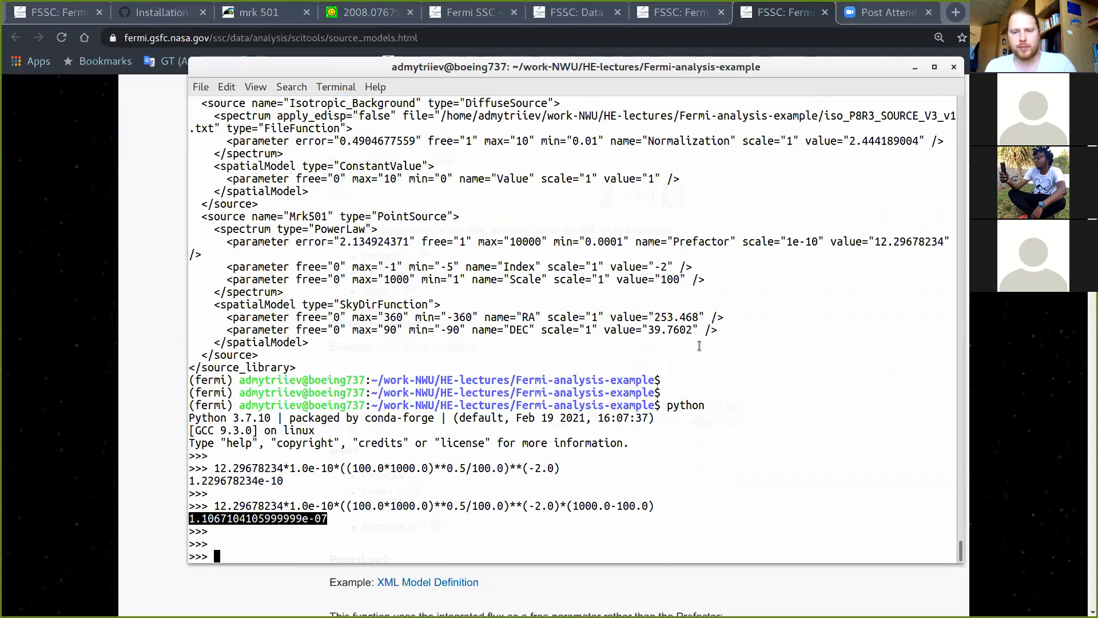
click(365, 543)
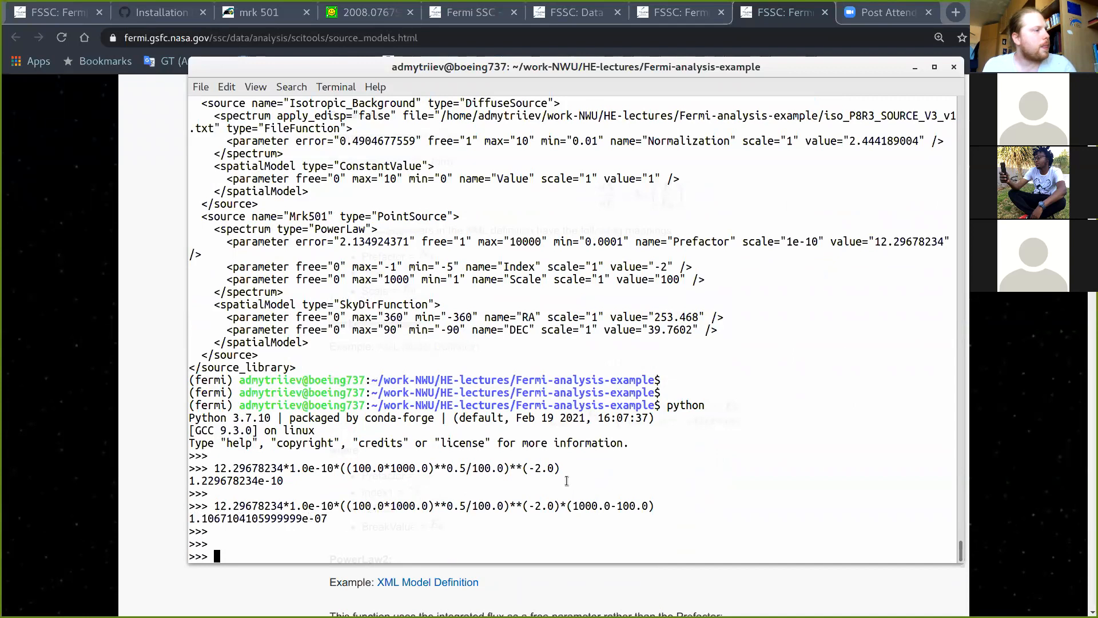
drag(191, 518, 323, 525)
click(323, 529)
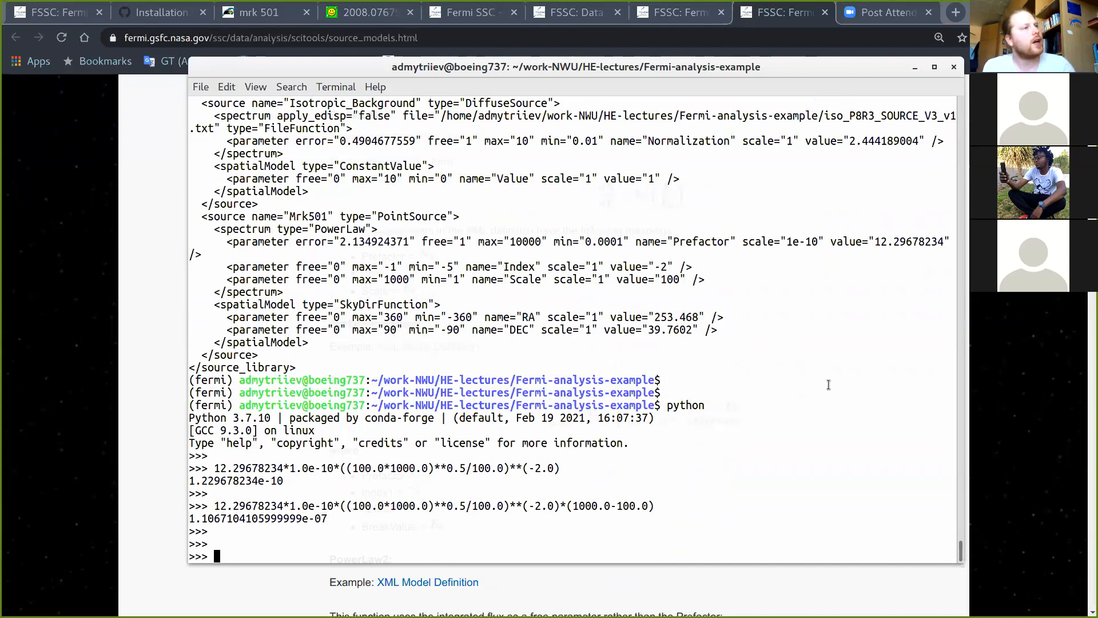
scroll(829, 385, up, 4)
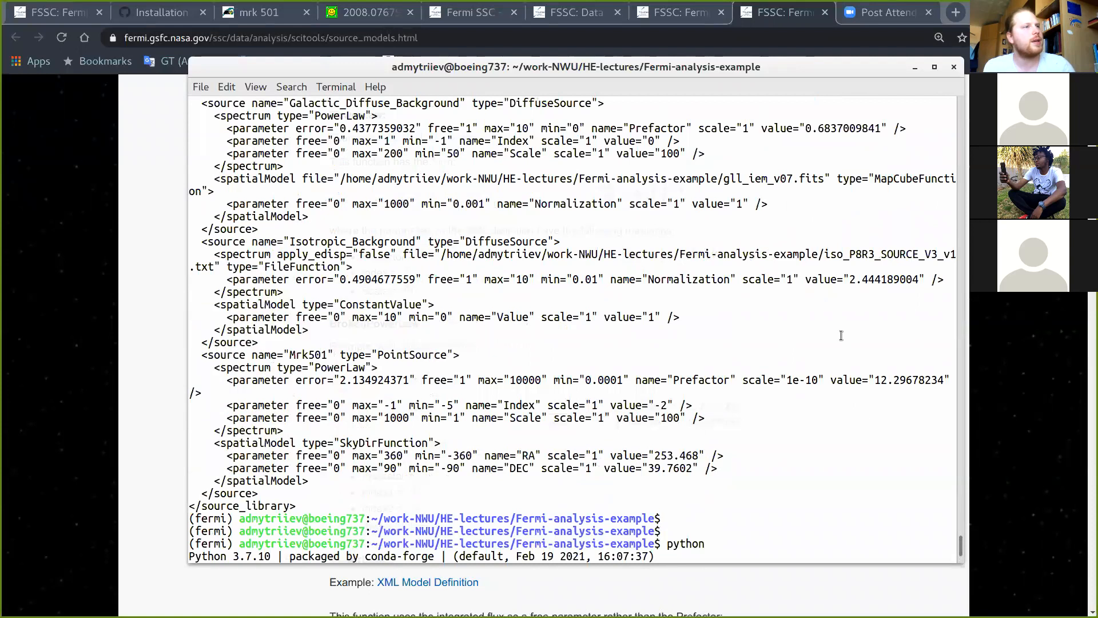
scroll(877, 448, down, 4)
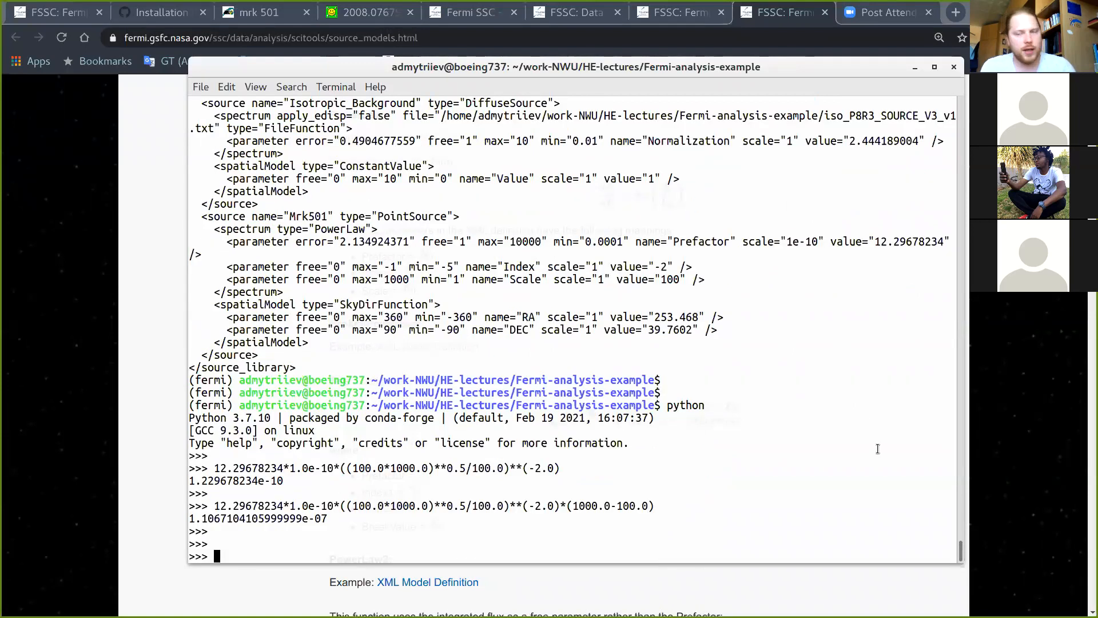
Step: Exit Python and print the contents of MRK501_output_params_bin2.xml in the terminal
text(exit())
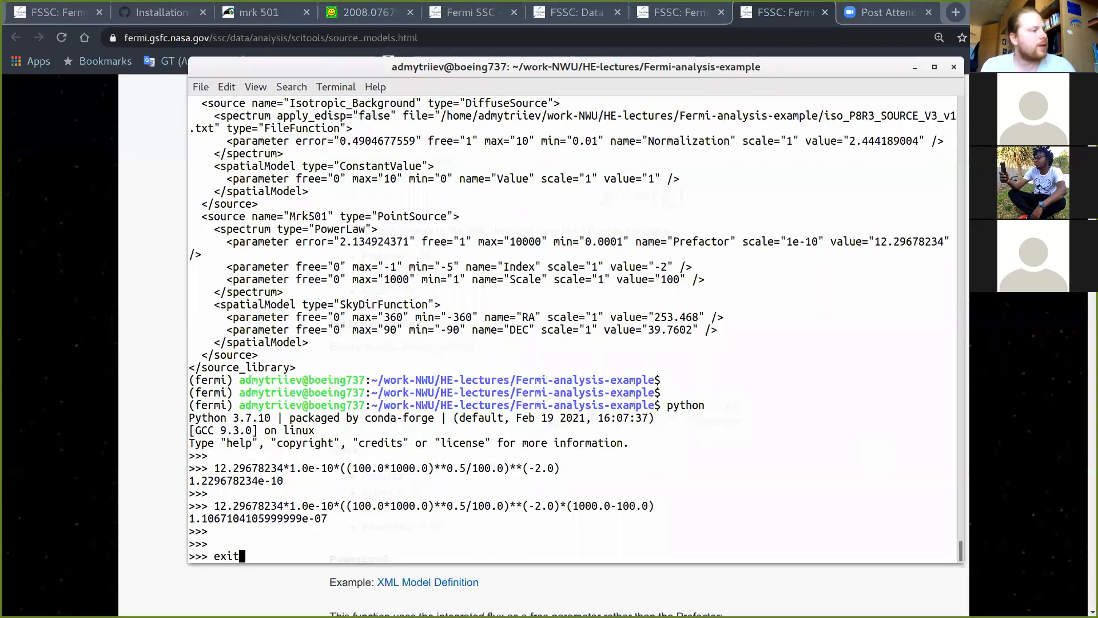
key(Return)
key(Return)
text(cat MRK501_output_params_bin1.xml)
key(Left)
key(Left)
key(Left)
key(Left)
key(Left)
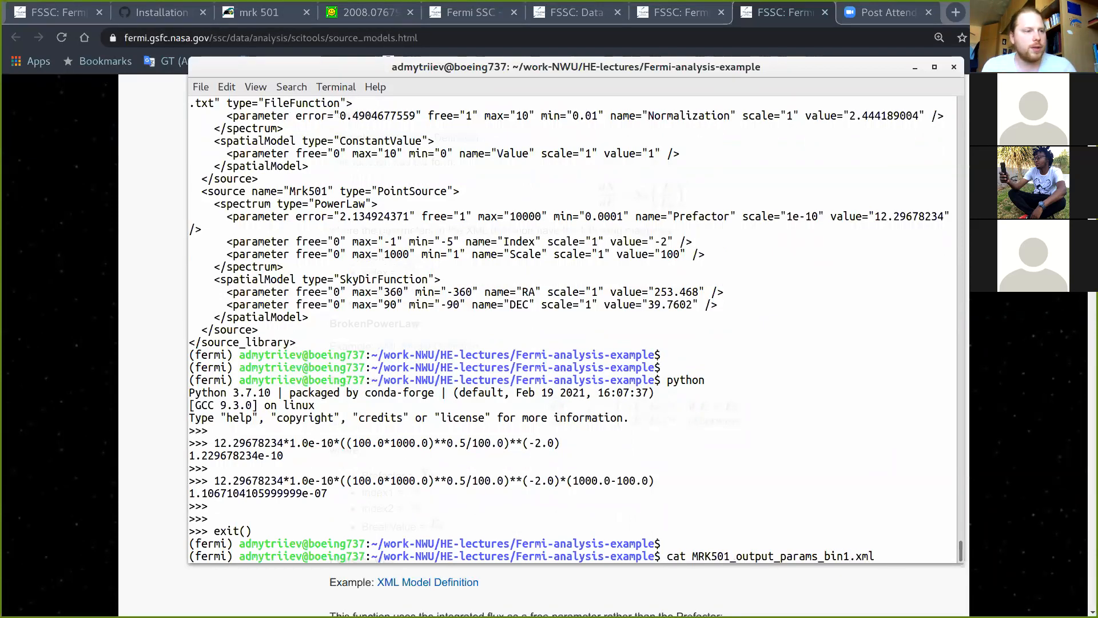
key(Return)
Step: Print the contents of MRK501_output_params_bin3.xml in the terminal
key(Up)
key(Left)
key(Left)
key(Left)
key(Left)
key(BackSpace)
text(3)
key(Return)
key(Return)
key(Up)
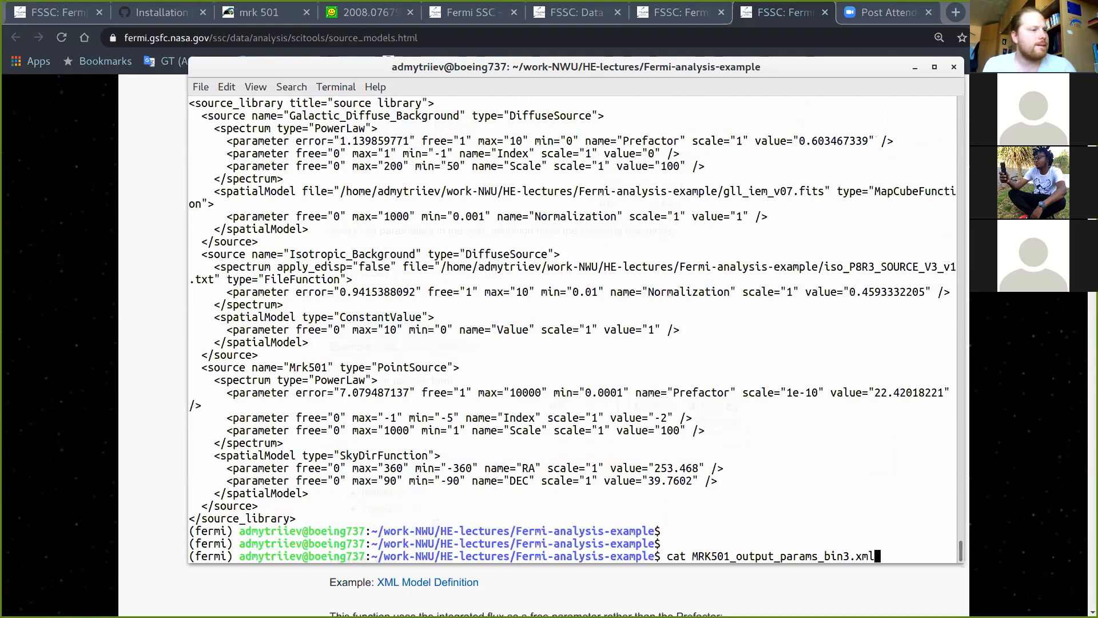
key(Down)
key(Down)
Step: Restart Python and recall the flux expression ending in *(1000.0-100.0), placing the cursor within its last parentheses
text(pyth)
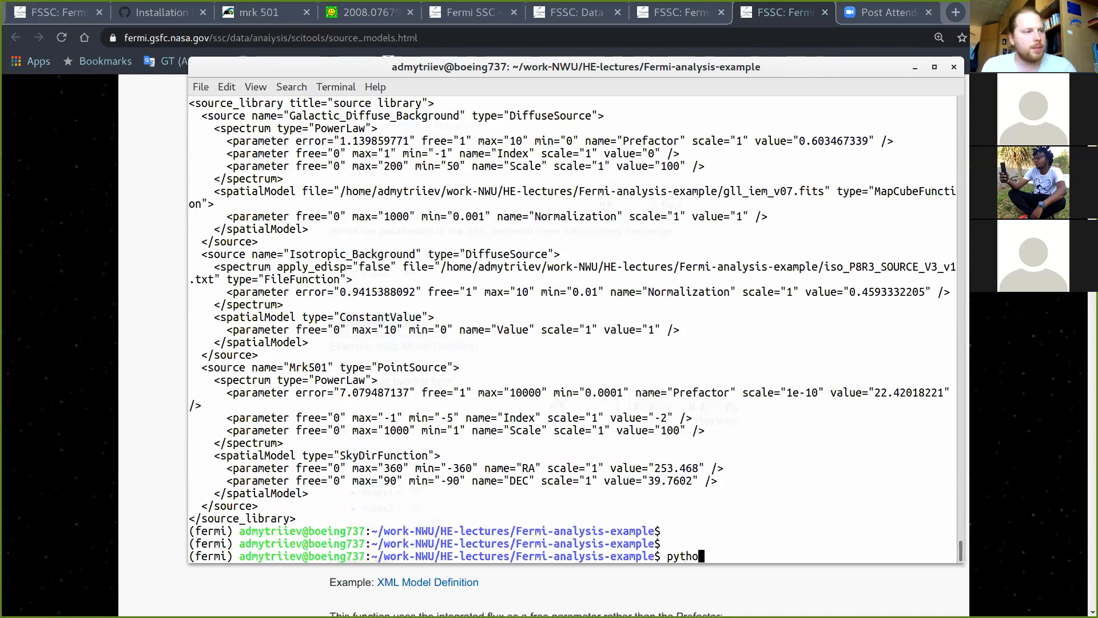
text(on)
key(Return)
key(Return)
key(Up)
key(Up)
key(Up)
key(Left)
key(Left)
key(Left)
key(Left)
key(Left)
key(Left)
key(Left)
key(Left)
key(Left)
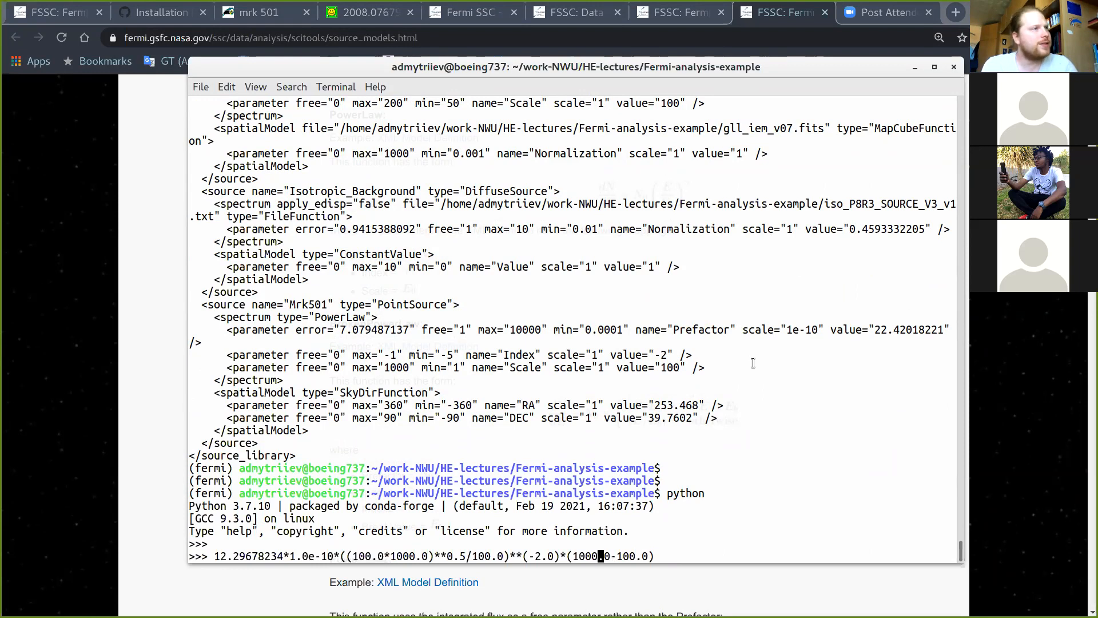
Step: Open a second terminal window and change its directory to work-NWU/HE-lectures/Fermi-analysis-example/
key(ctrl+alt+t)
drag(689, 38, 759, 64)
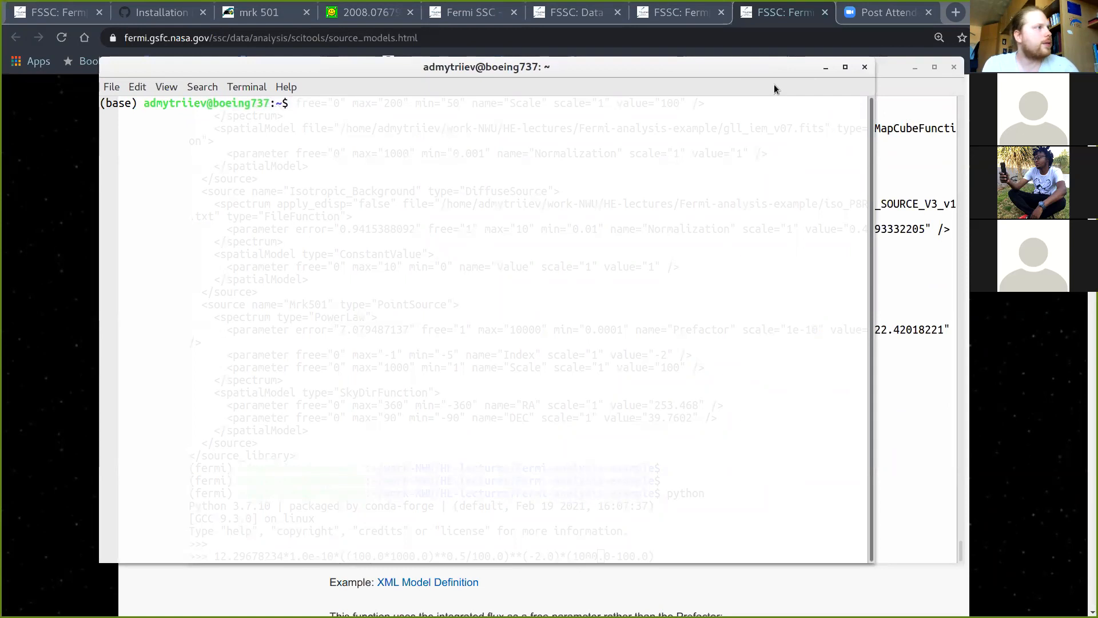
text(cd w)
key(Tab)
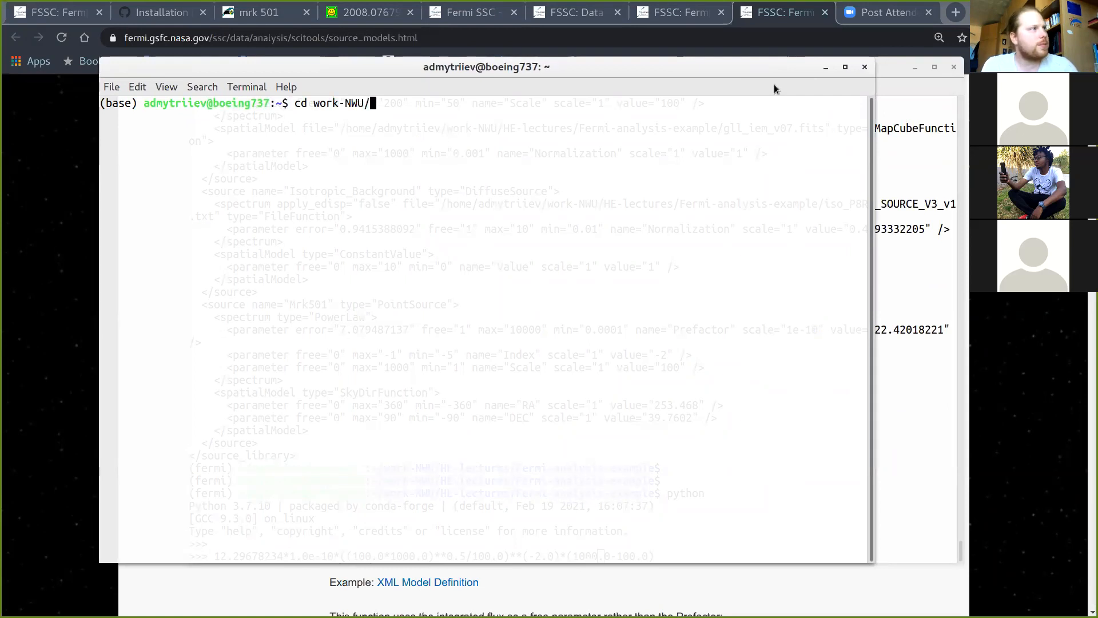
text(H)
key(Tab)
text(F)
key(Tab)
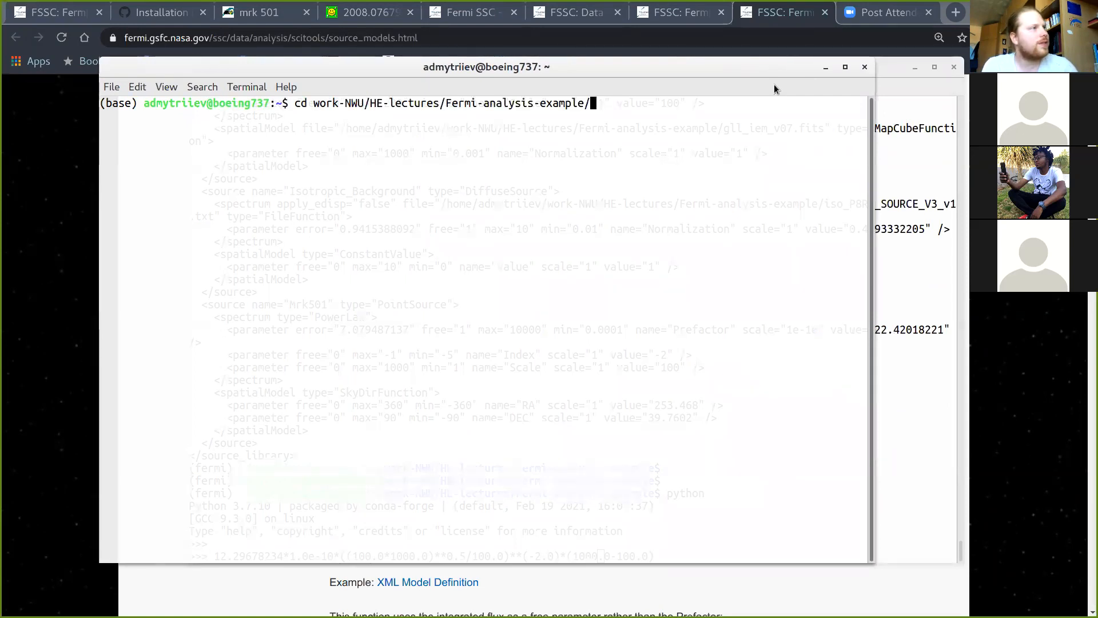
key(Return)
key(Return)
Step: Create an empty file named mrk501_spectrum.txt in the analysis folder
text(touch sp)
key(BackSpace)
key(BackSpace)
text(mrk5)
text(01.s)
key(BackSpace)
key(BackSpace)
text(_spectrum.txt)
key(Return)
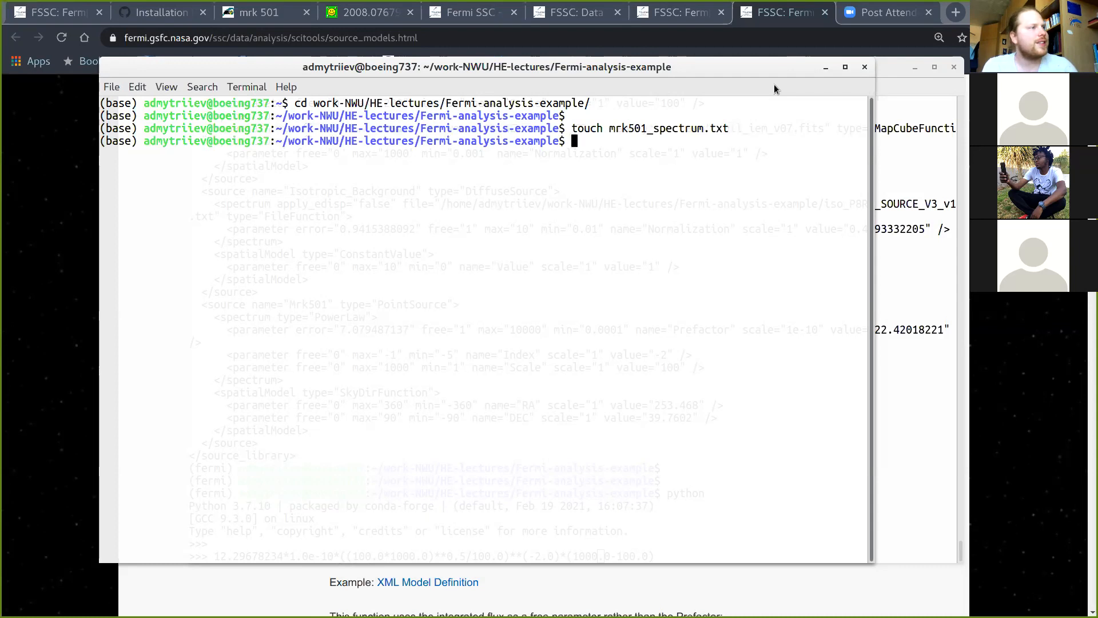
Step: Open mrk501_spectrum.txt in gedit as a background process, minimize the second terminal and place the editor beside the Python terminal
key(Return)
text(gedit mrk501_s)
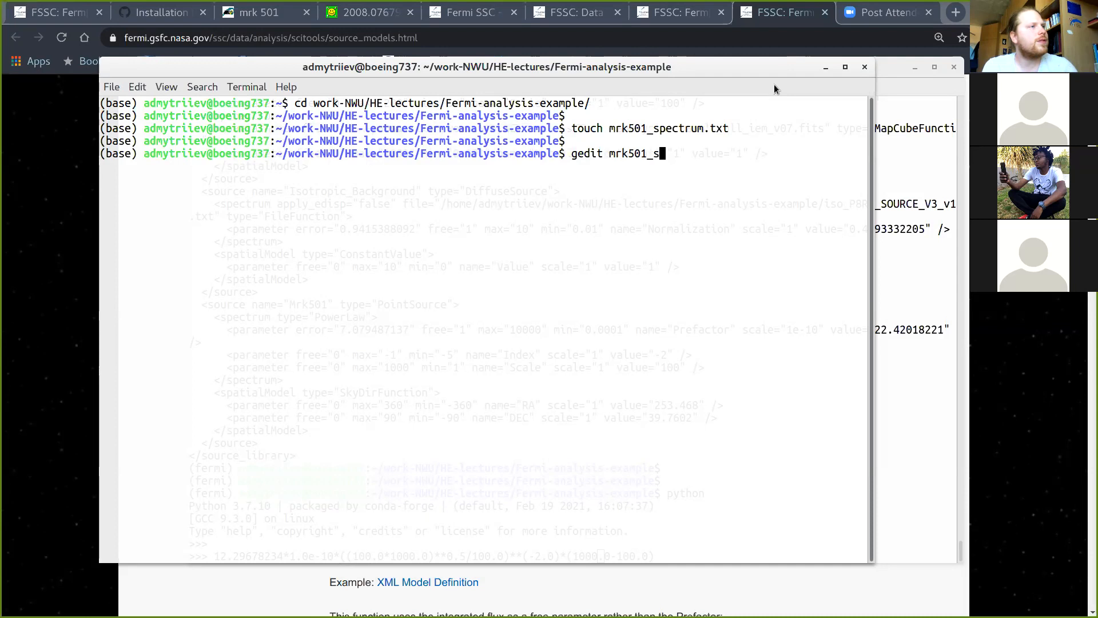
key(Tab)
text(&)
key(Return)
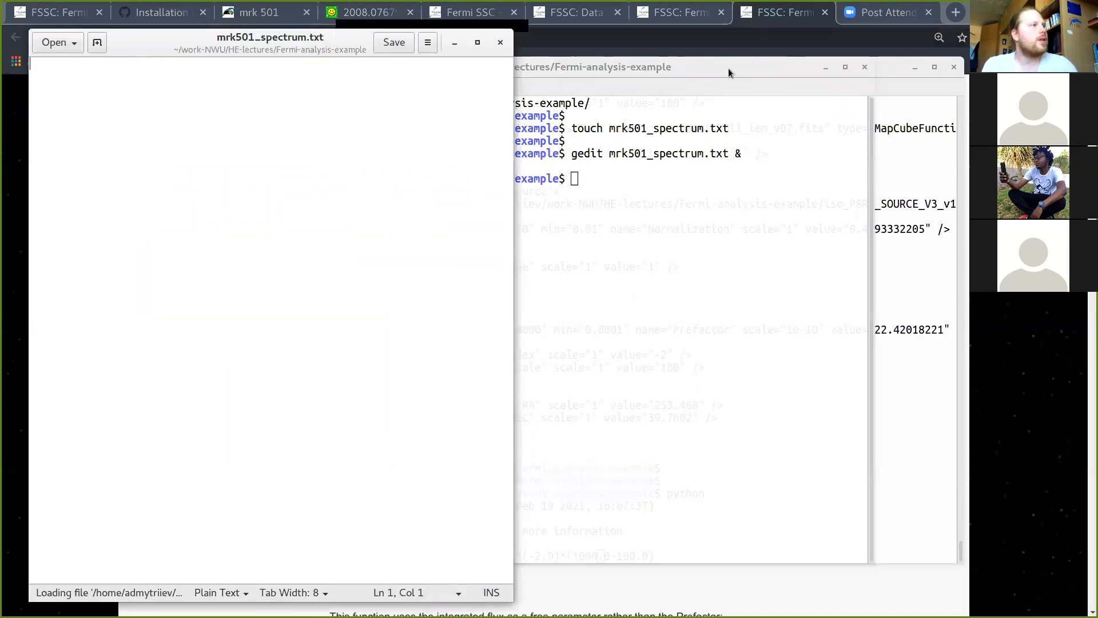
click(825, 67)
drag(310, 50, 891, 44)
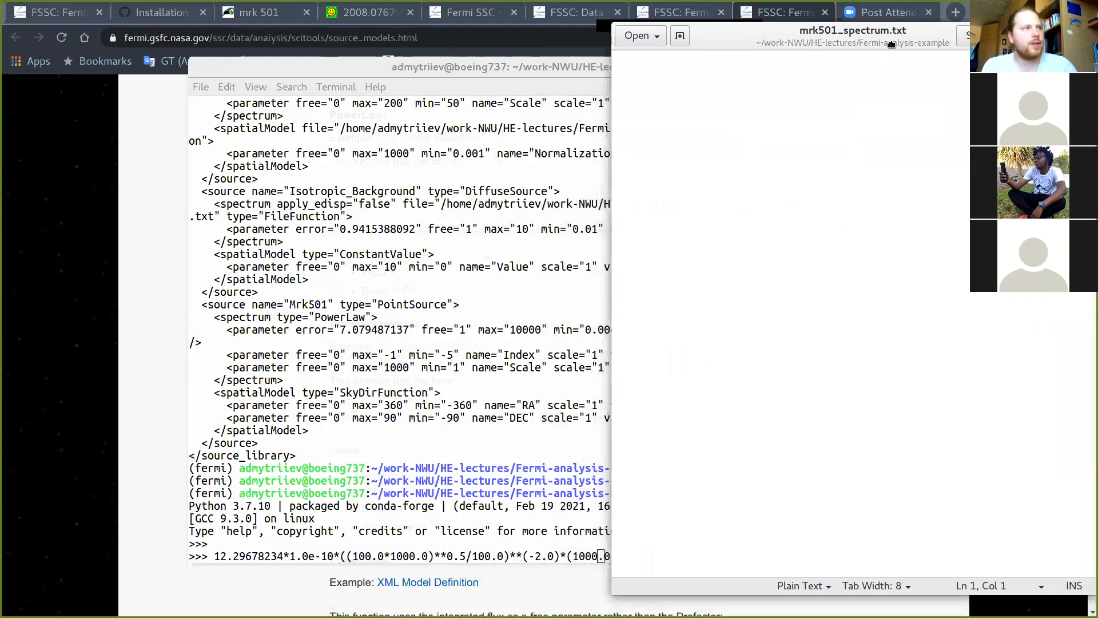
Step: Copy the Python flux result 1.1067104105999999e-07 from the terminal output into the empty mrk501_spectrum.txt
click(340, 309)
scroll(339, 309, down, 10)
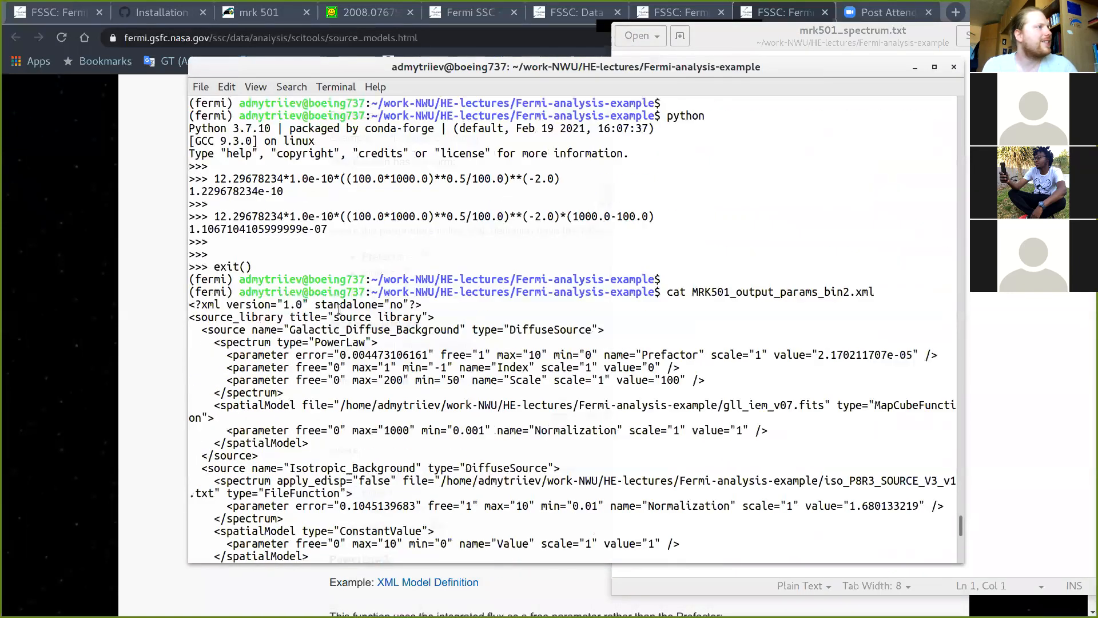
scroll(339, 309, up, 3)
drag(191, 354, 324, 353)
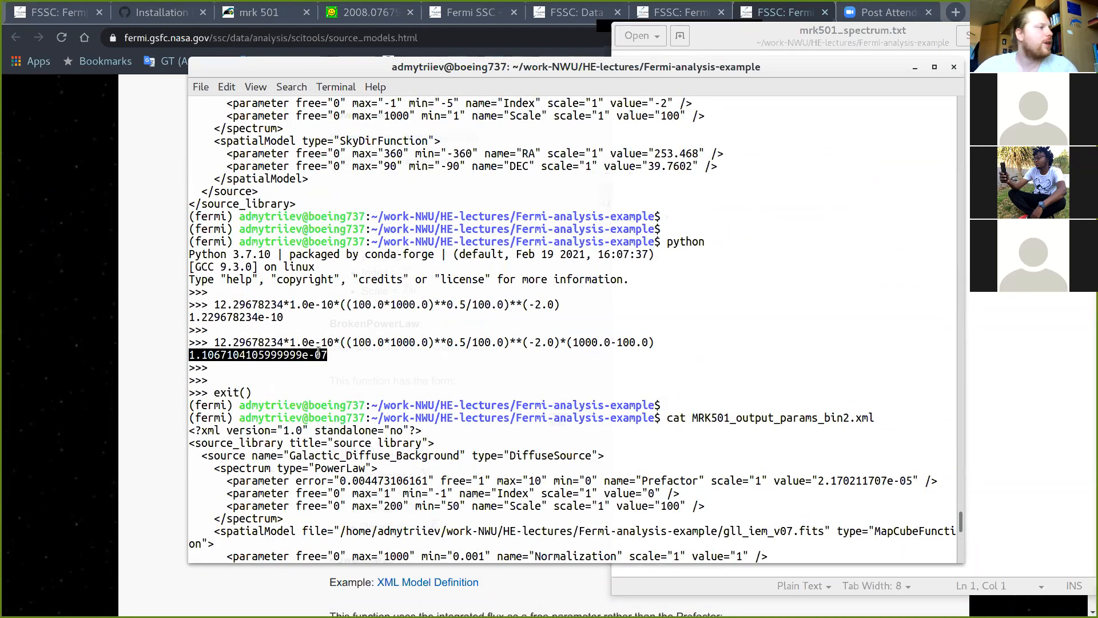
right_click(318, 353)
click(336, 383)
click(414, 380)
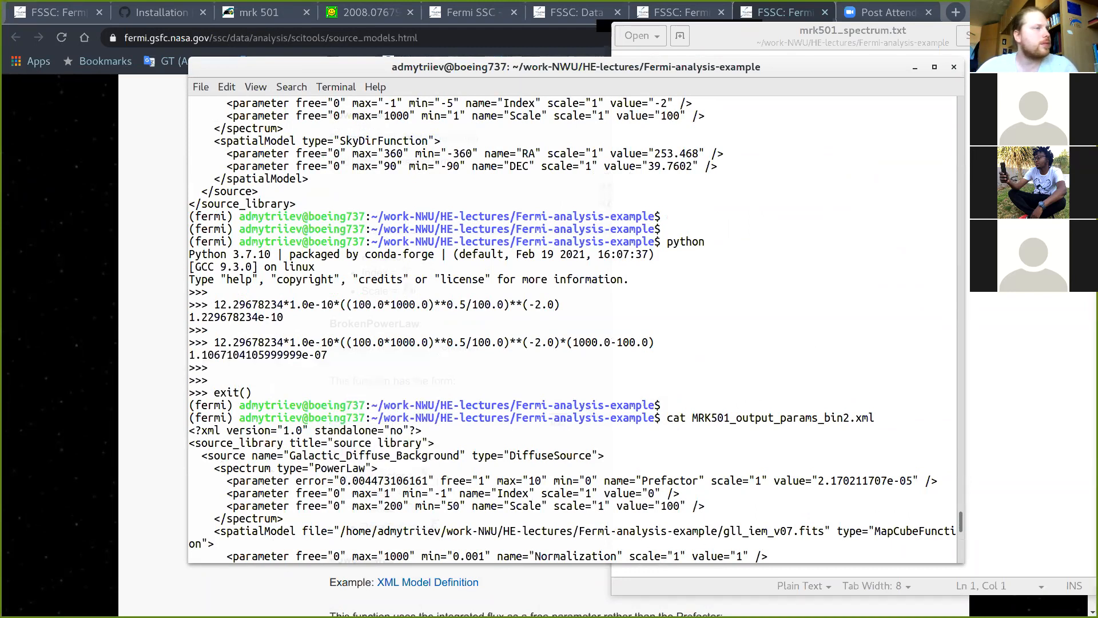
click(833, 36)
key(ctrl+v)
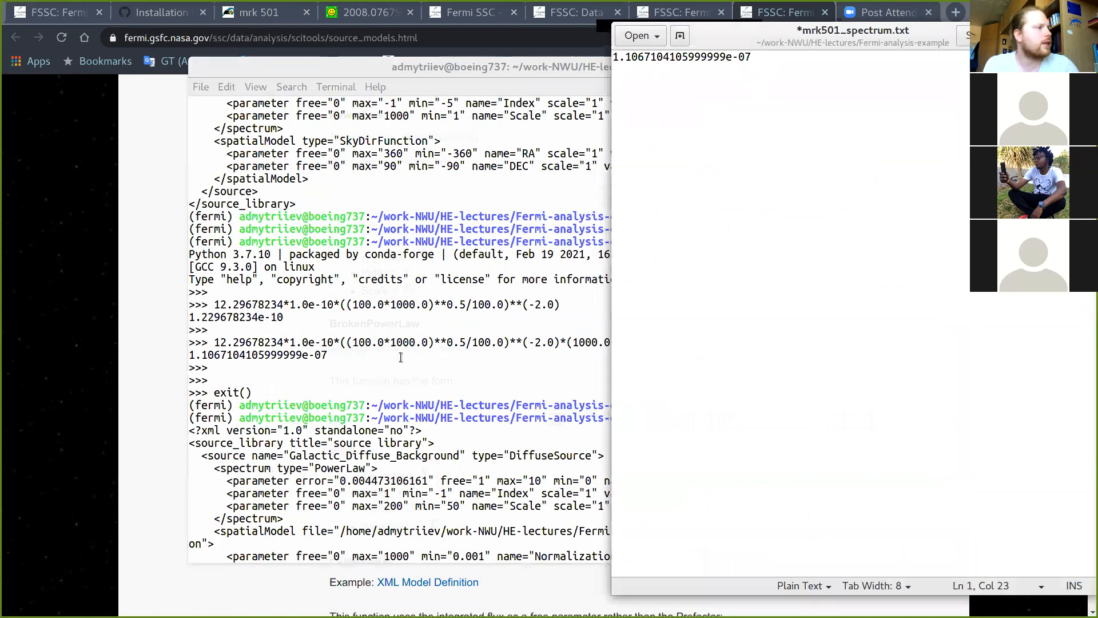
Step: Insert the bin's energy limits 100.0 and 1000.0, separated by spaces, before the flux value in mrk501_spectrum.txt
click(612, 58)
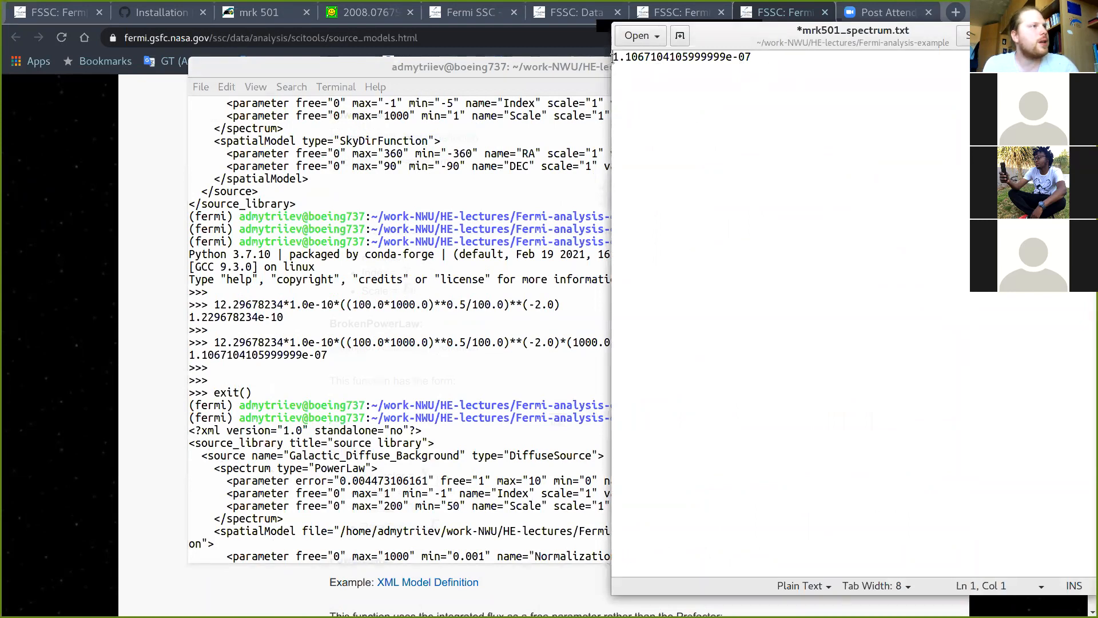
text(100.0)
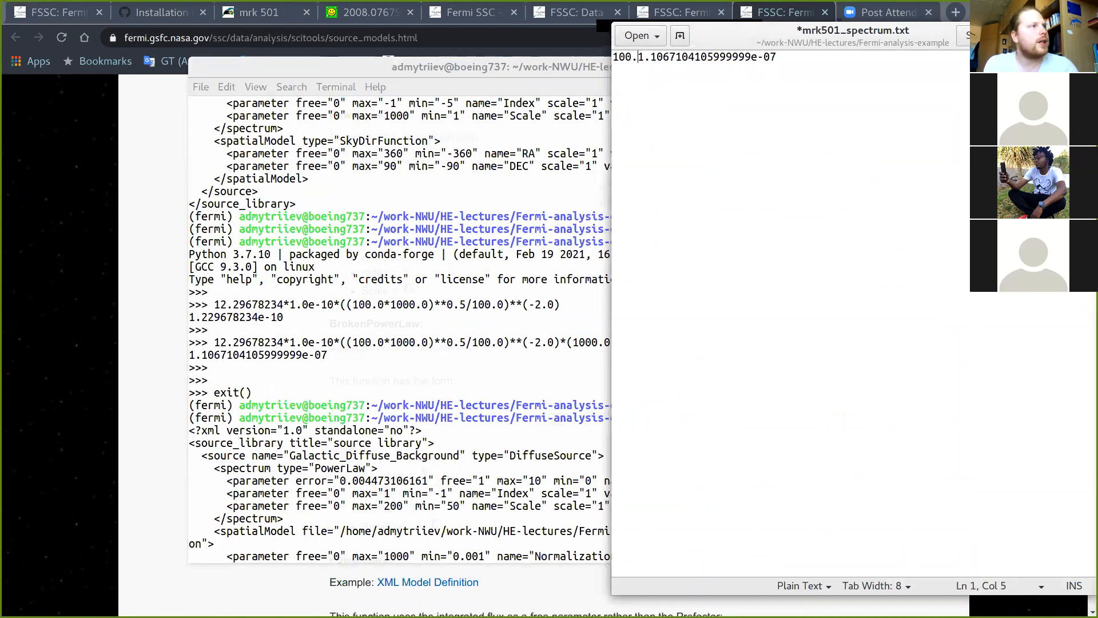
text( 1000.0)
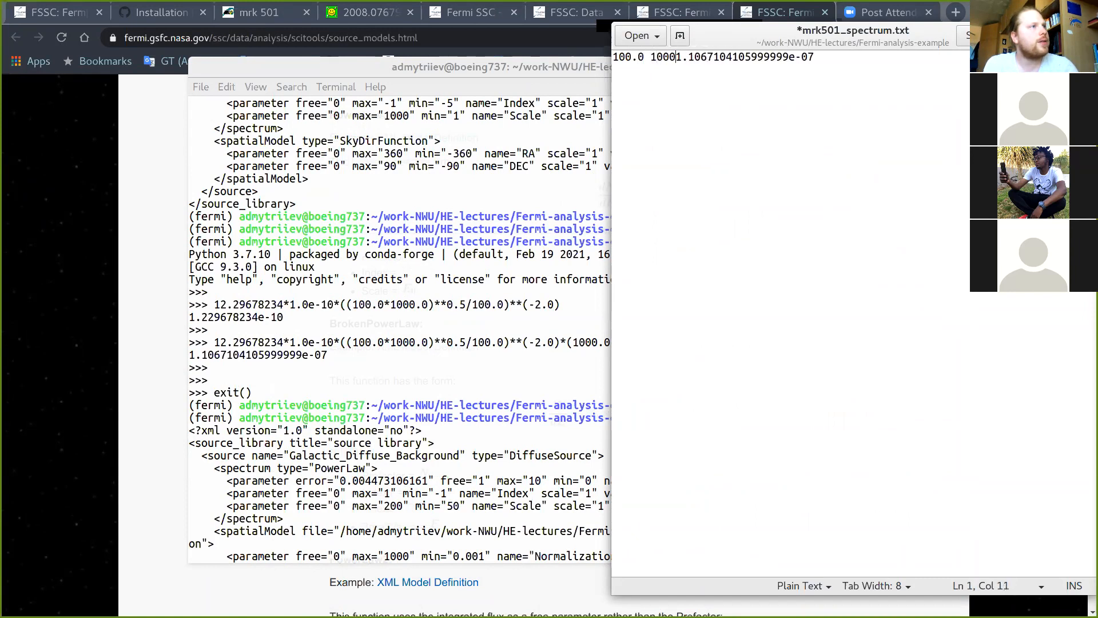
click(833, 58)
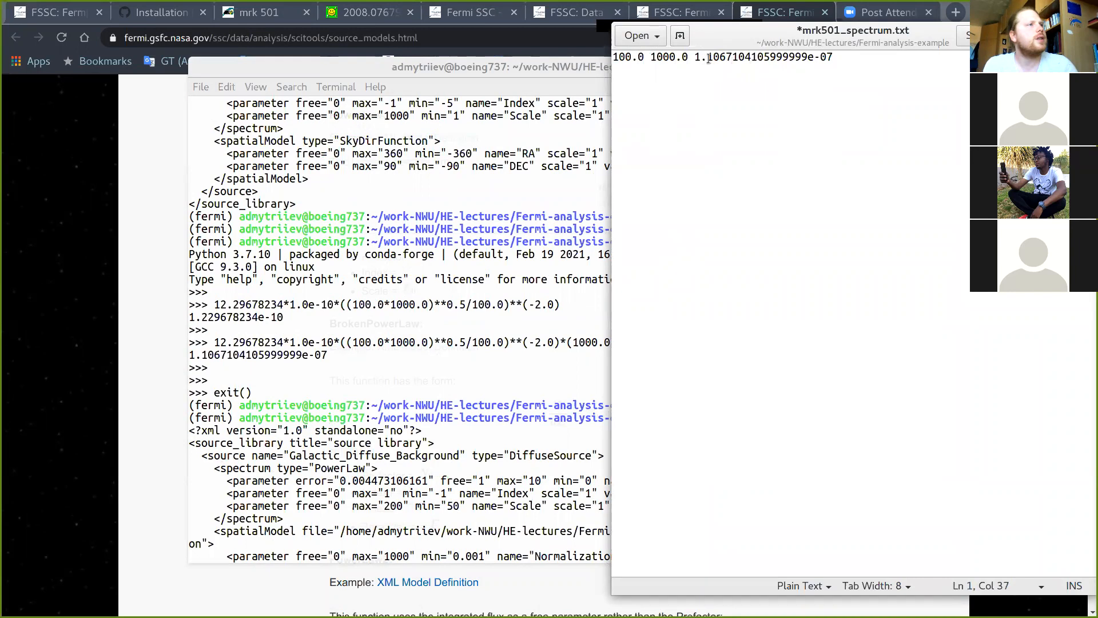
Step: Remove the prefactor 12.29678234 from the start of the recalled flux expression in the Python terminal
click(452, 318)
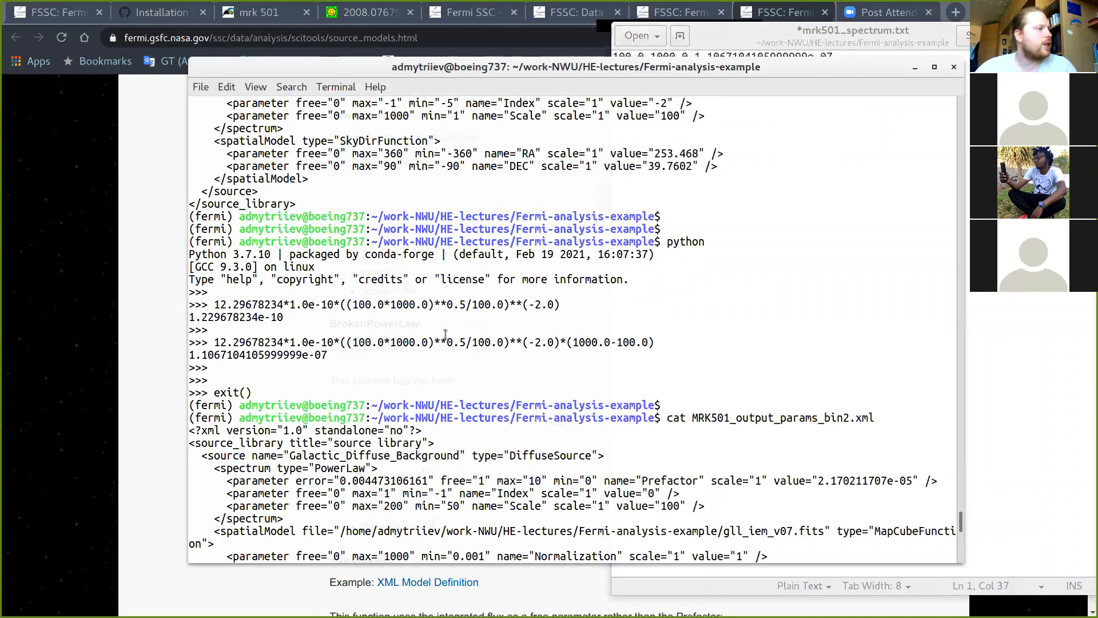
scroll(450, 332, down, 20)
key(Left)
key(Left)
key(Left)
key(Left)
key(Left)
key(Left)
key(Left)
key(Left)
key(Left)
key(Left)
key(Left)
key(Left)
key(Left)
key(Left)
key(Left)
key(Left)
key(Left)
key(Left)
key(Left)
key(Left)
key(Left)
key(Left)
key(Left)
key(Left)
key(Left)
key(Left)
key(Left)
key(Left)
key(Left)
key(Left)
key(Left)
key(Left)
key(Left)
key(Left)
key(BackSpace)
key(BackSpace)
key(BackSpace)
key(BackSpace)
key(BackSpace)
key(BackSpace)
key(BackSpace)
key(BackSpace)
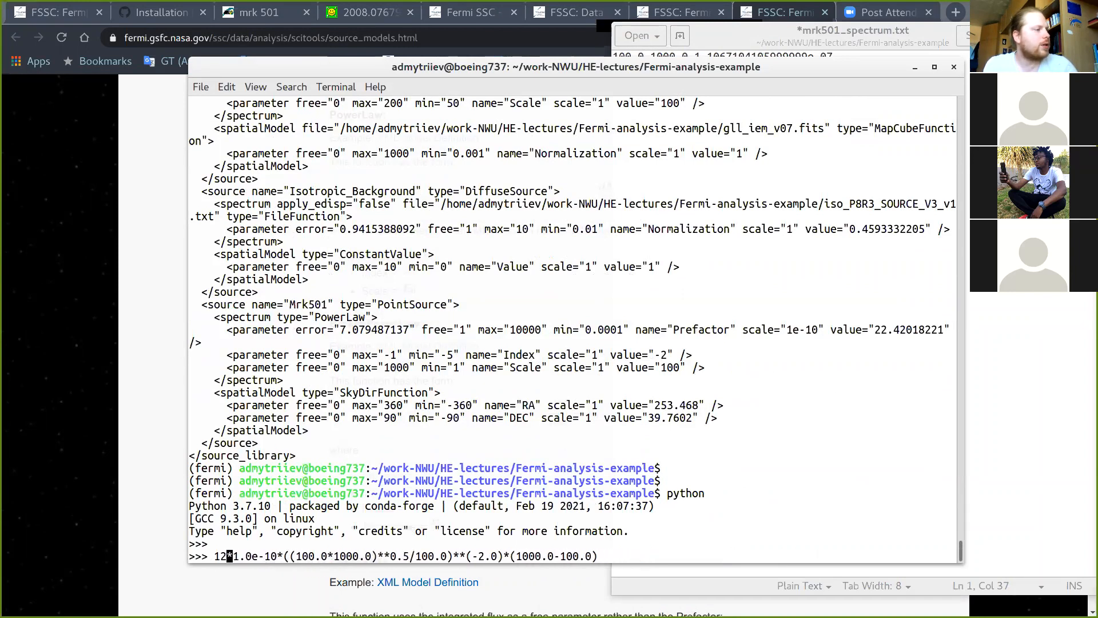
Step: Put the Mrk501 prefactor error 2.134924371 from MRK501_output_params_bin1.xml at the start of the expression and evaluate it
scroll(547, 349, up, 18)
scroll(546, 349, up, 20)
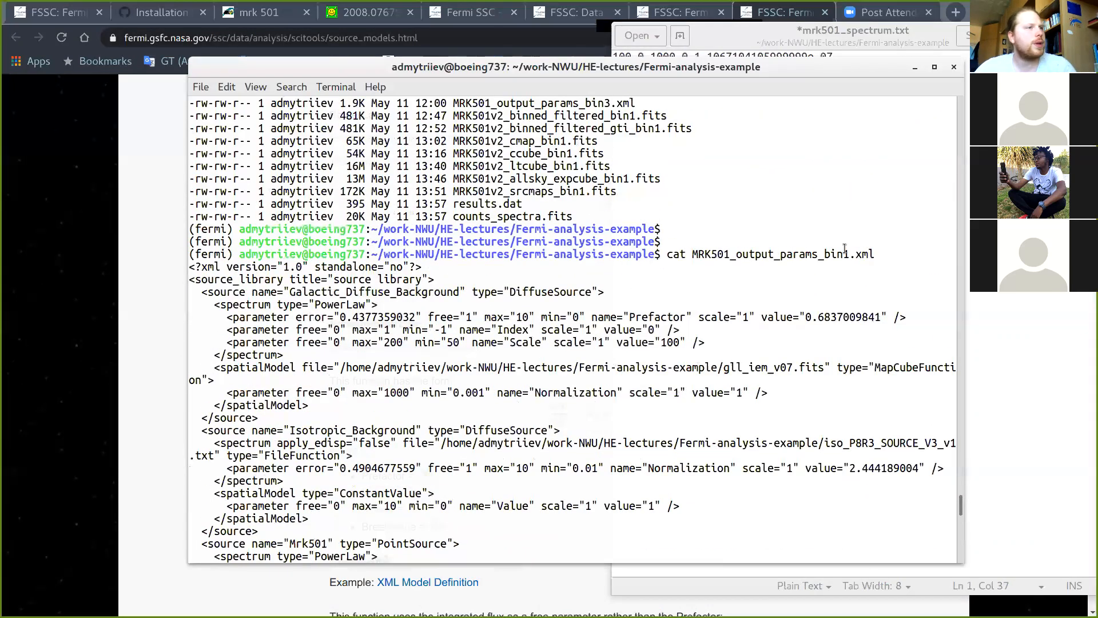
scroll(699, 311, down, 4)
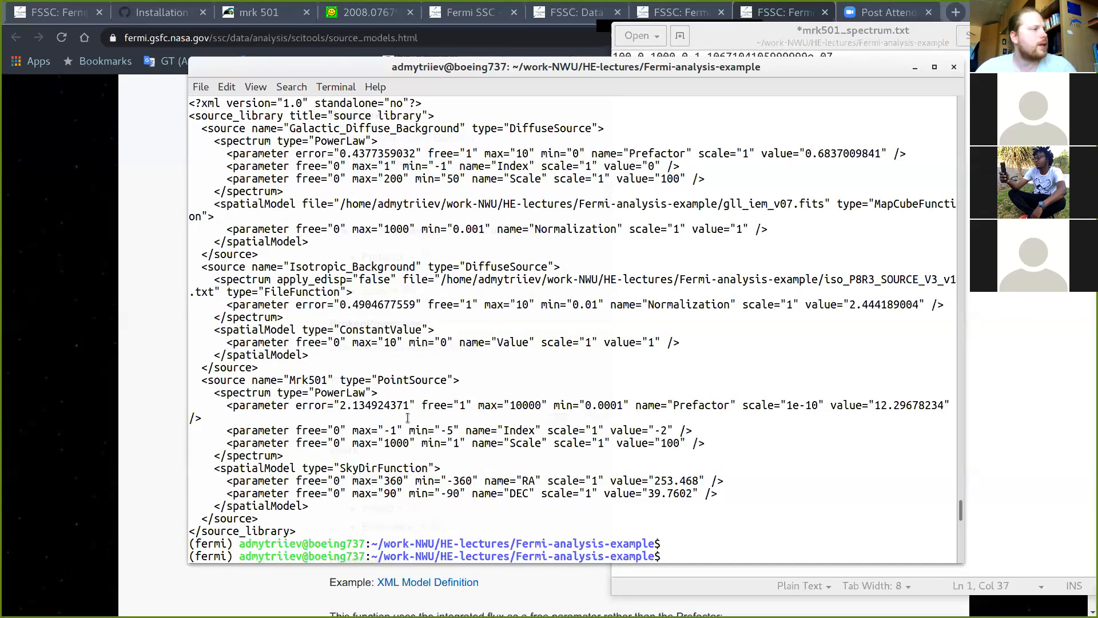
drag(338, 407, 410, 407)
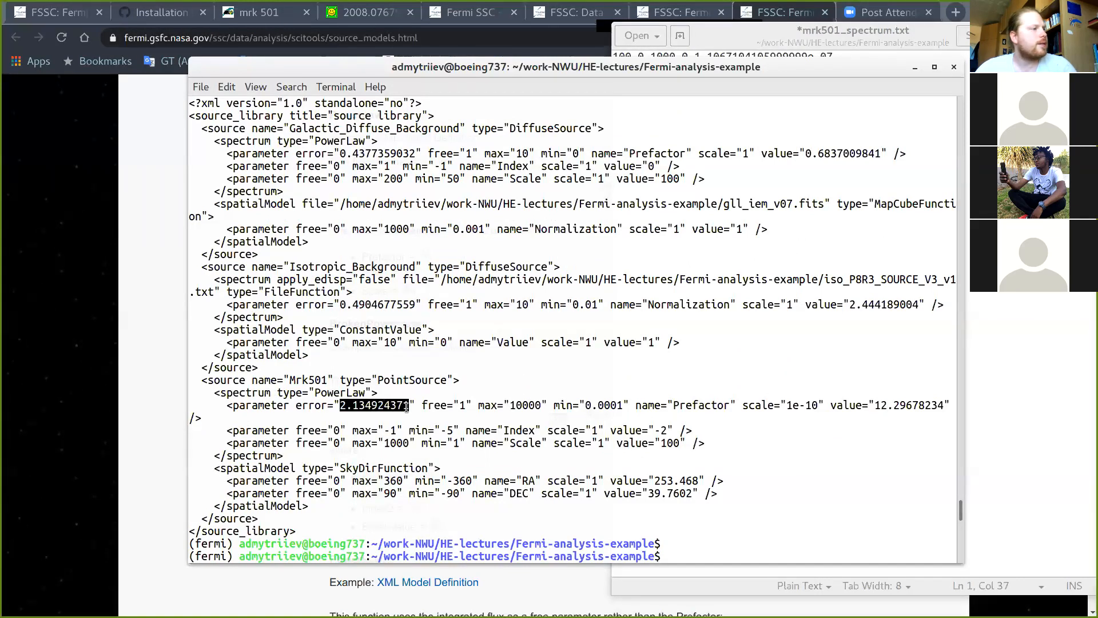
scroll(458, 406, down, 15)
scroll(458, 407, down, 5)
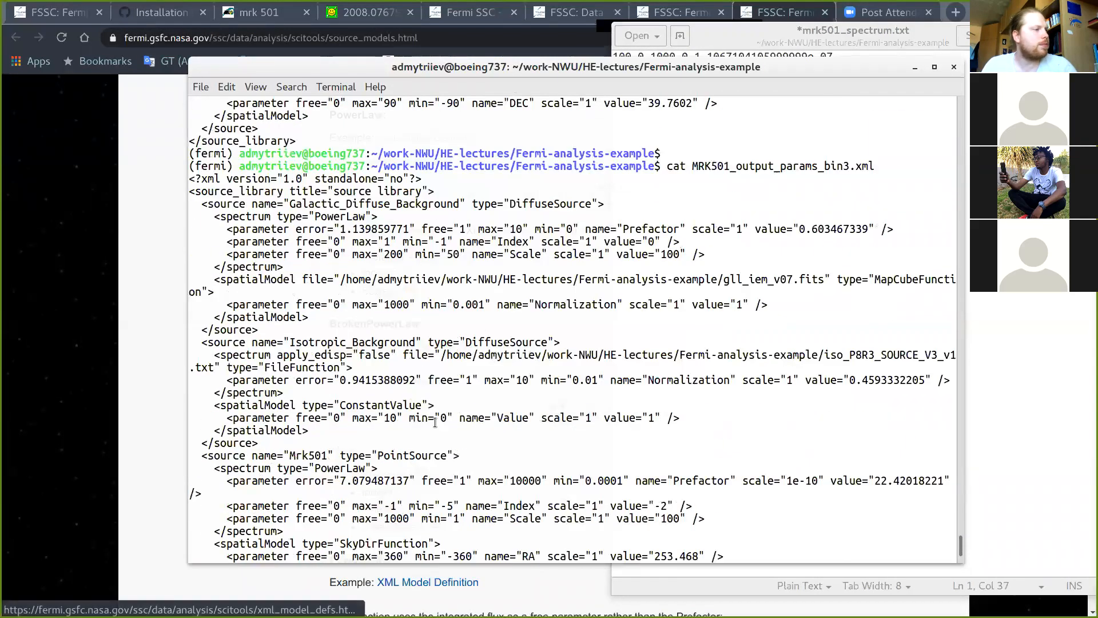
scroll(435, 422, down, 4)
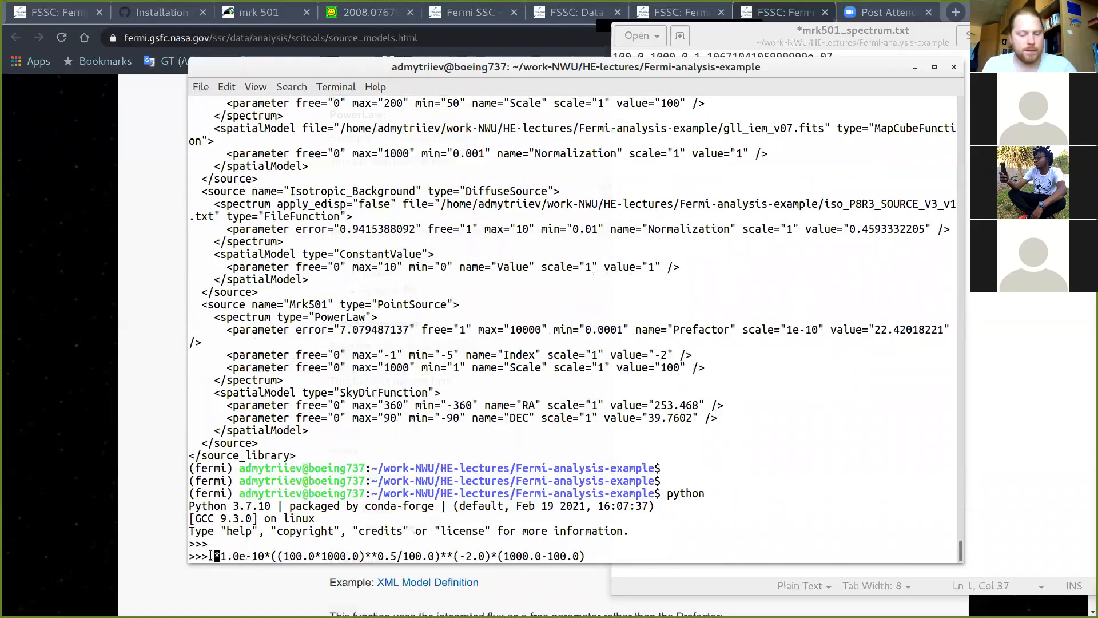
middle_click(195, 549)
key(Return)
key(Return)
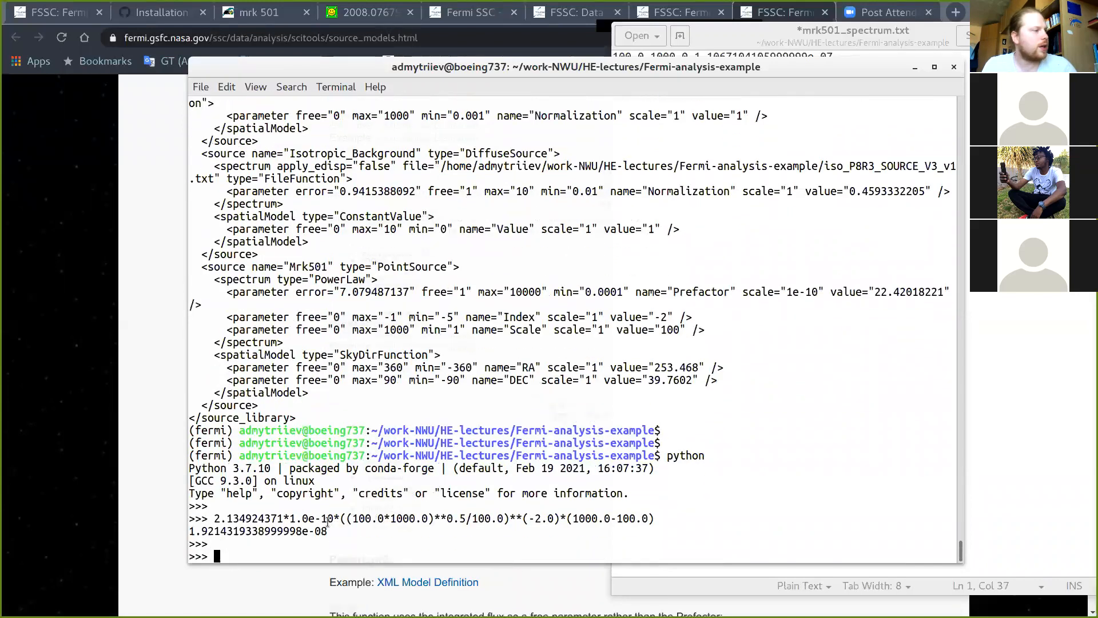
Step: Copy the resulting error, compare it with the gtlike flux error, append 1.9214319338999998e-08 to the first spectrum line and start a new line
drag(190, 531, 324, 532)
right_click(310, 529)
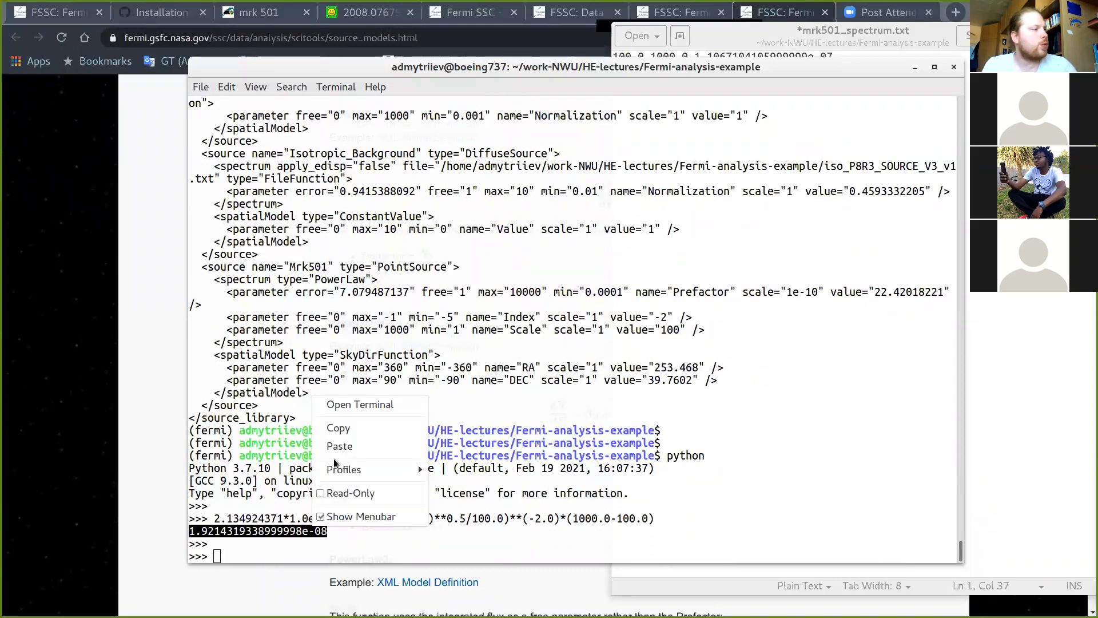
click(335, 429)
scroll(402, 389, up, 15)
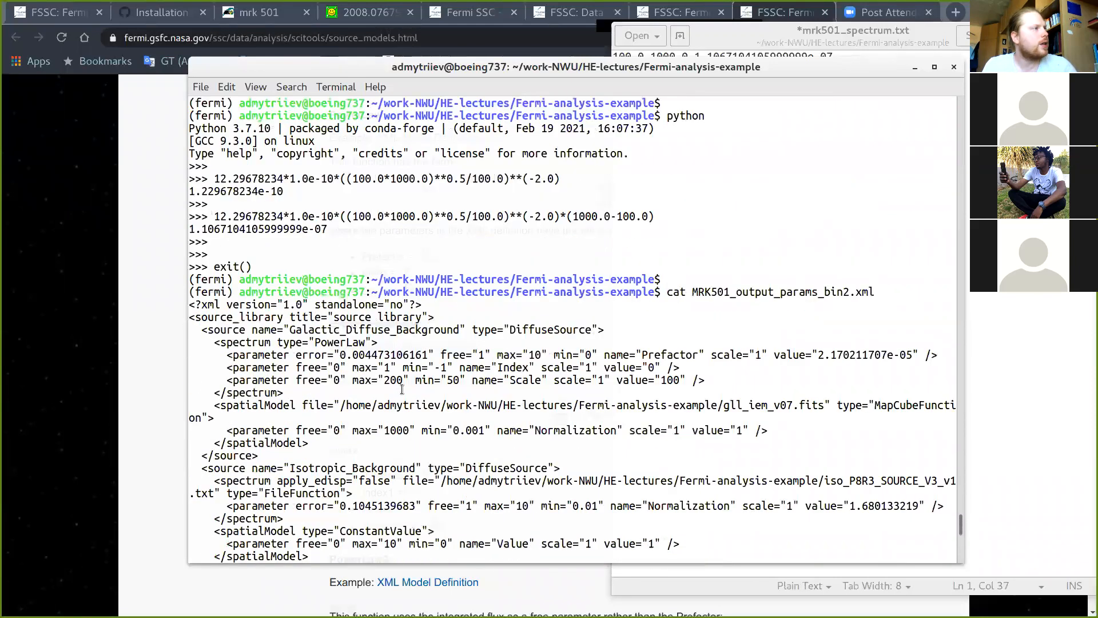
scroll(402, 390, up, 4)
scroll(400, 386, down, 2)
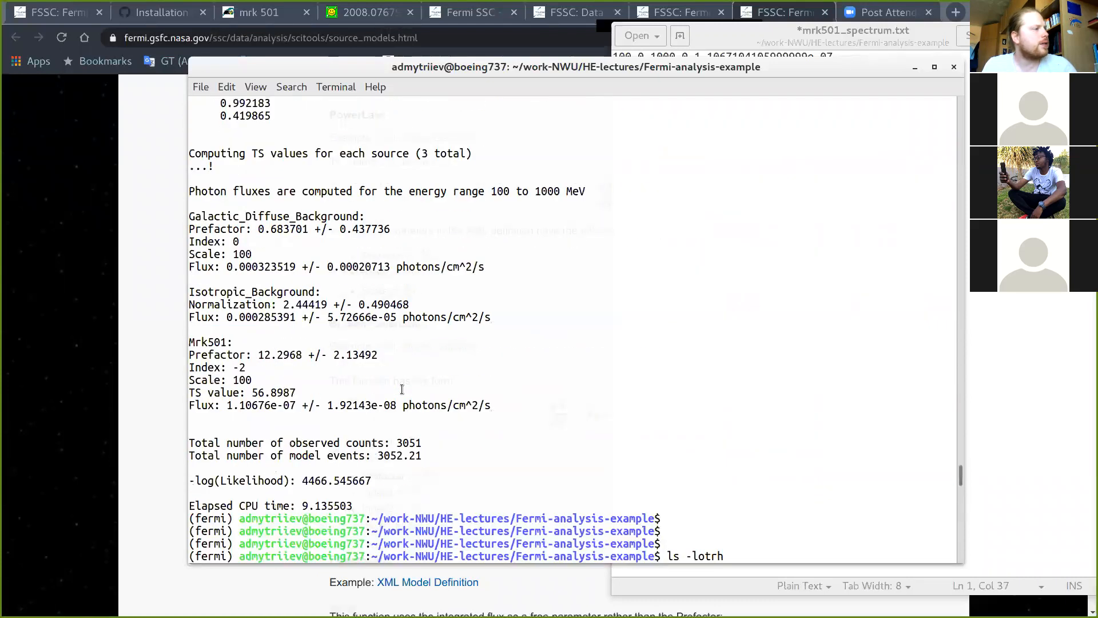
scroll(297, 401, up, 1)
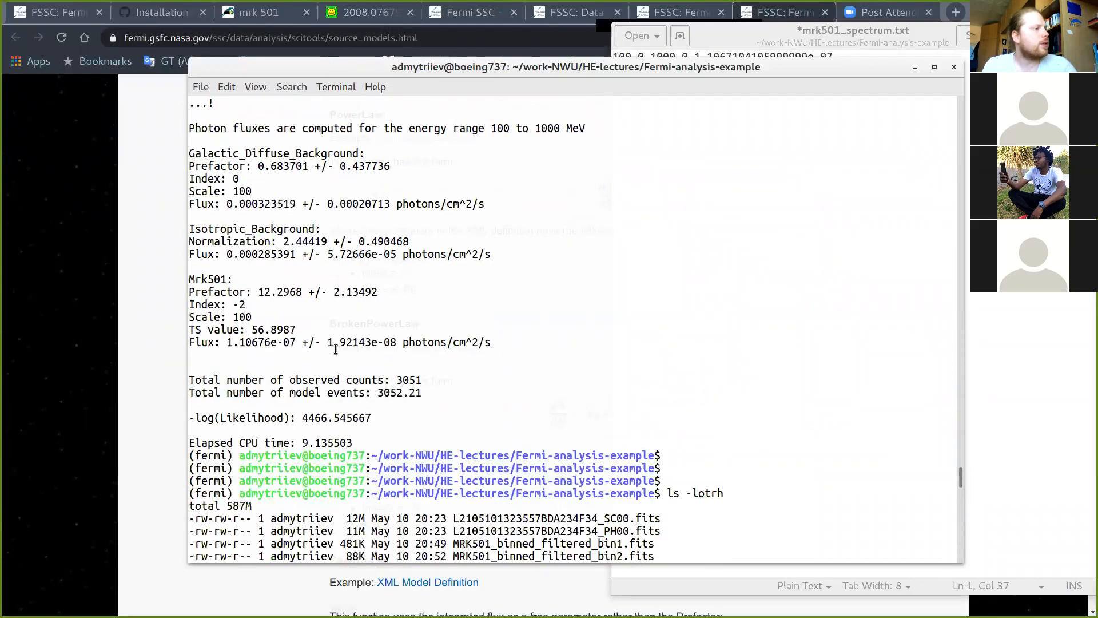
scroll(686, 397, down, 15)
scroll(686, 397, down, 13)
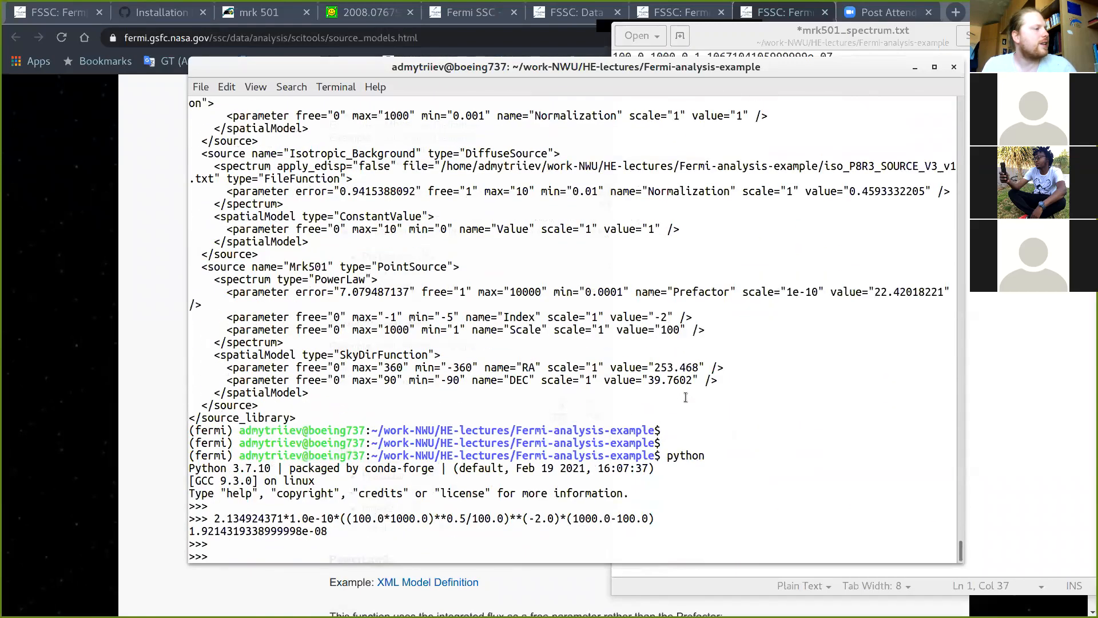
click(915, 67)
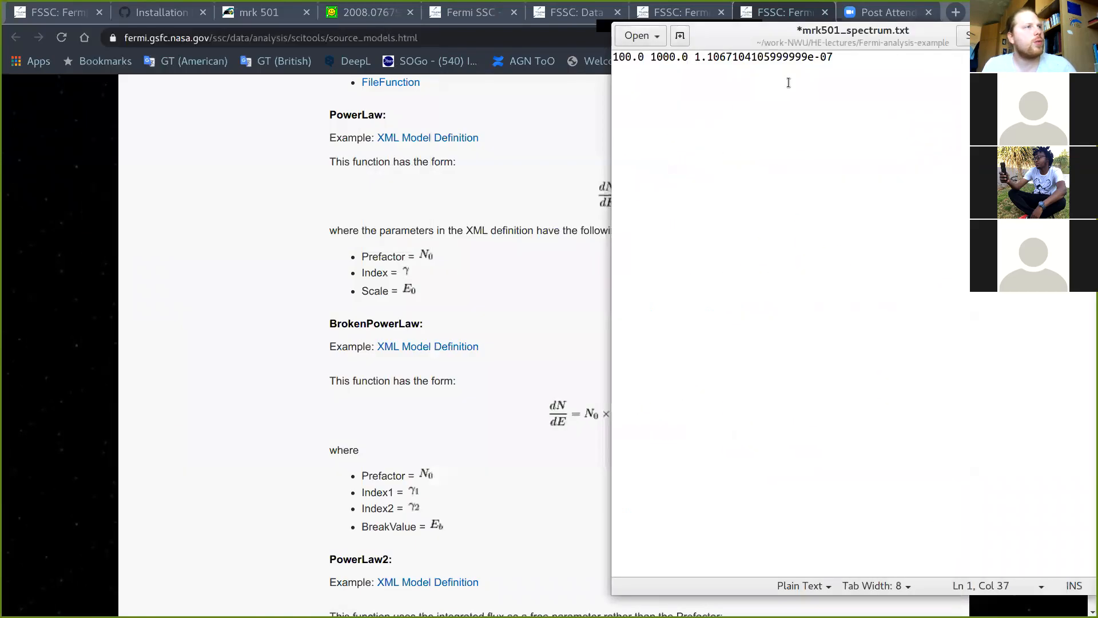
key(ctrl+v)
key(Return)
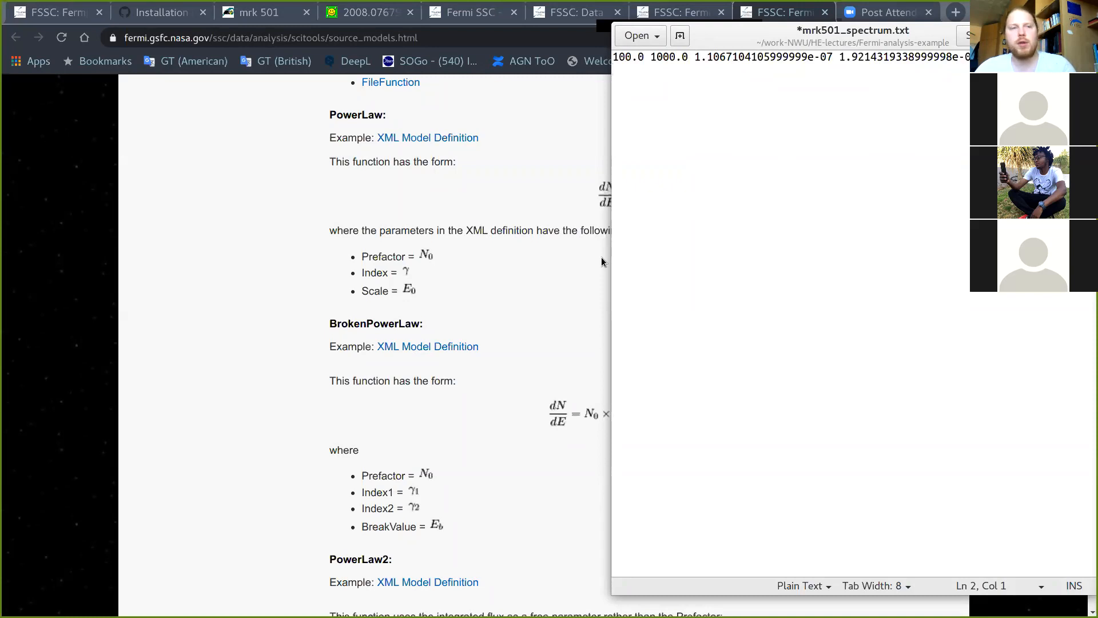
Step: Recall the last expression in the Python terminal and delete its leading factor 2.134924371
key(super)
click(751, 432)
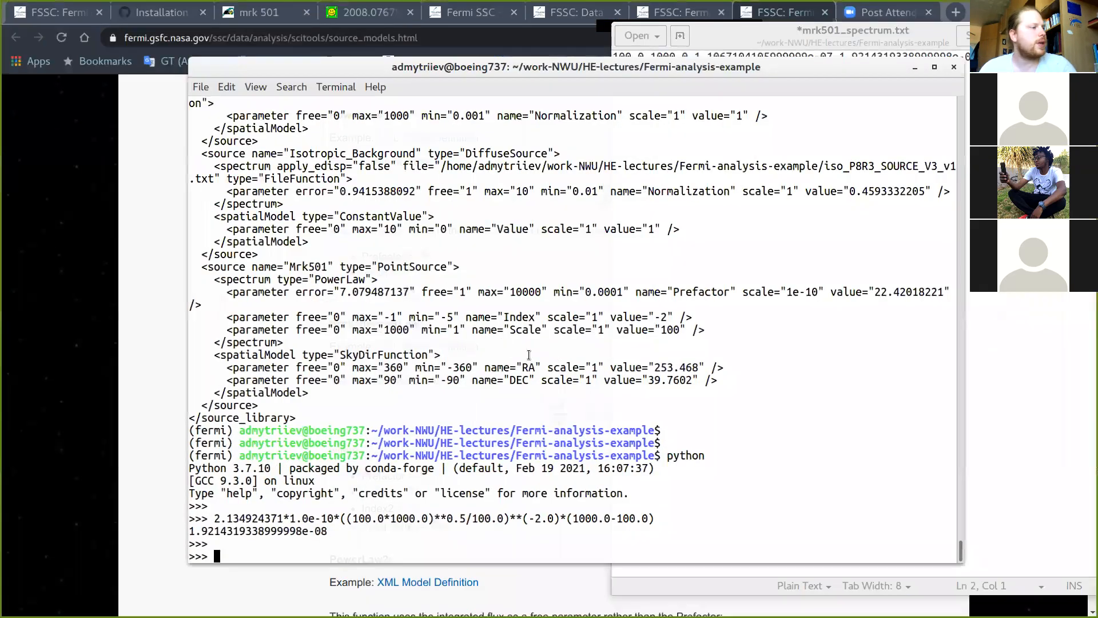
key(Return)
key(Up)
key(Left)
key(Left)
key(Left)
key(Left)
key(Left)
key(Left)
key(Left)
key(Left)
key(Left)
key(Left)
key(Left)
key(Left)
key(Left)
key(Left)
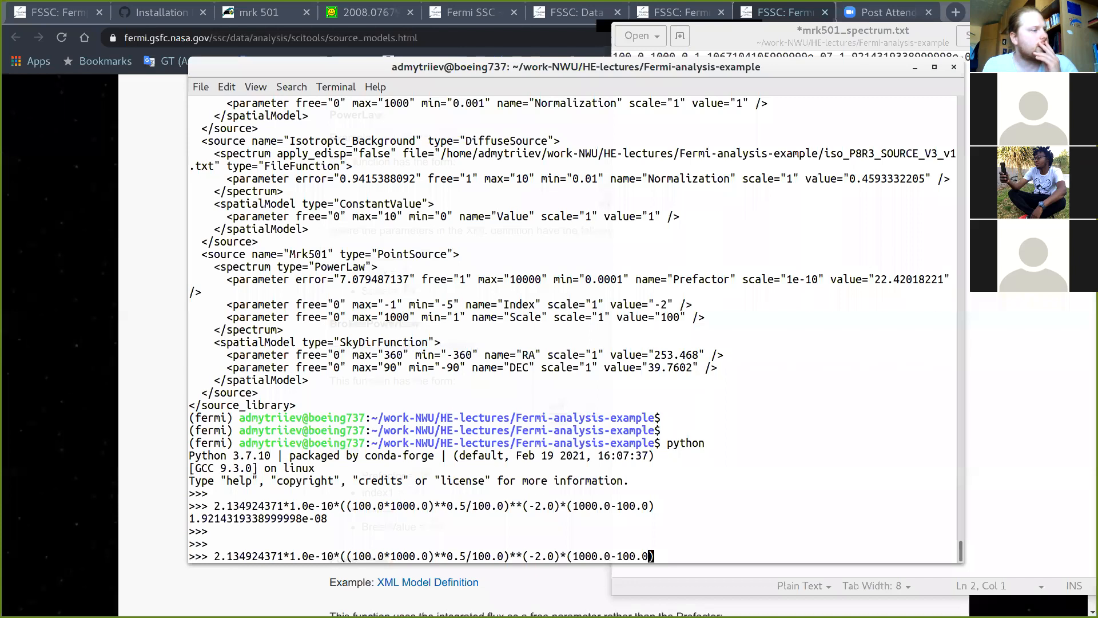
key(Left)
key(Left)
key(Left)
key(Left)
key(Left)
key(Left)
key(Left)
key(Left)
key(Left)
key(Left)
key(Left)
key(Left)
key(Left)
key(Left)
key(Left)
key(Left)
key(Left)
key(Left)
key(Left)
key(Left)
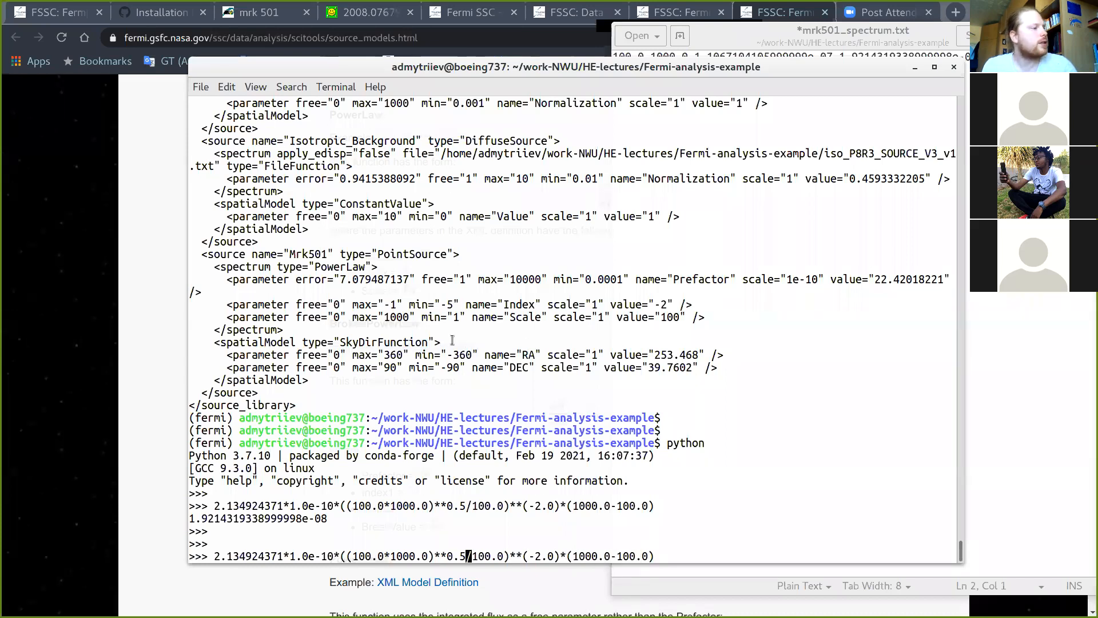
key(Left)
key(Left)
key(Left)
key(Left)
key(Left)
key(BackSpace)
key(BackSpace)
key(BackSpace)
key(BackSpace)
key(BackSpace)
key(BackSpace)
key(BackSpace)
key(BackSpace)
key(BackSpace)
key(BackSpace)
key(BackSpace)
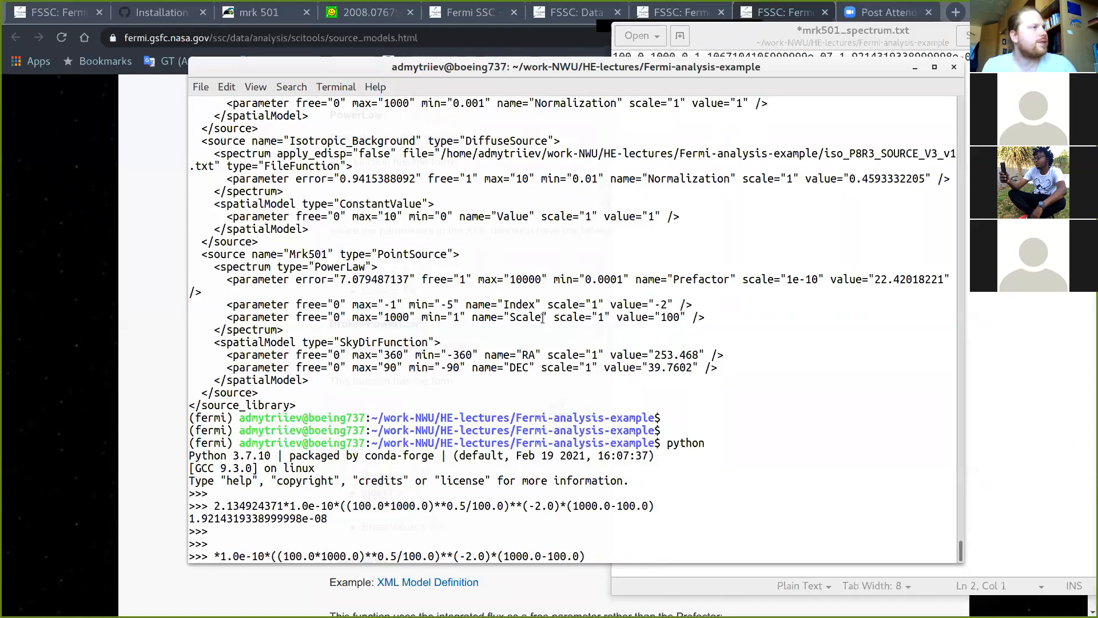
Step: Insert the Mrk501 prefactor 15.24092444 from the MRK501_output_params_bin2.xml listing at the start of the expression
scroll(542, 318, up, 15)
scroll(542, 318, up, 1)
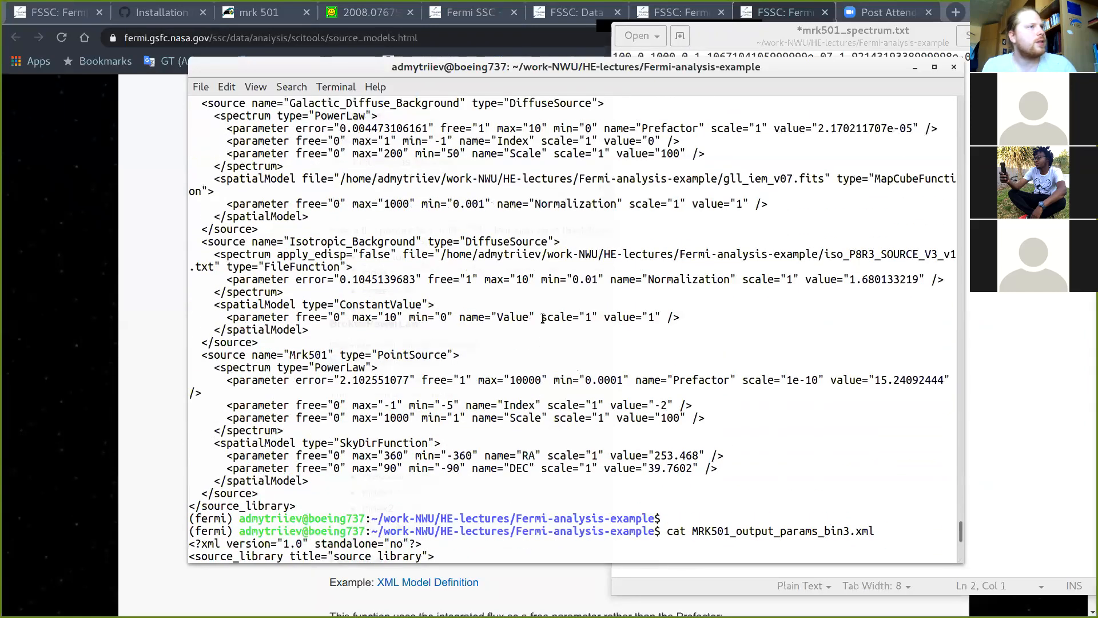
scroll(866, 152, up, 4)
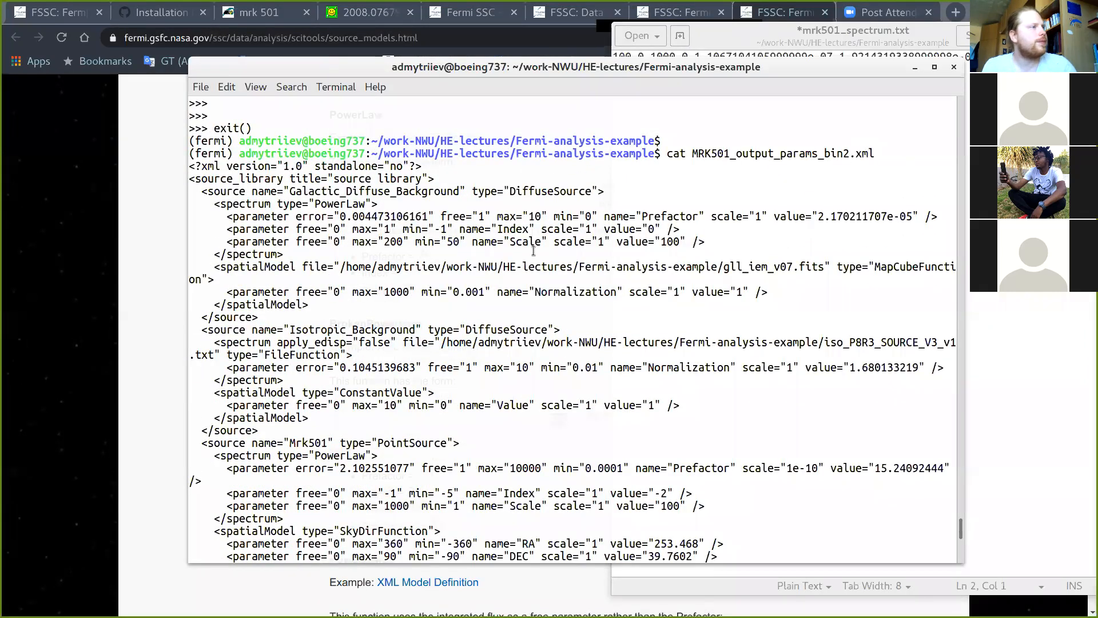
scroll(533, 252, down, 4)
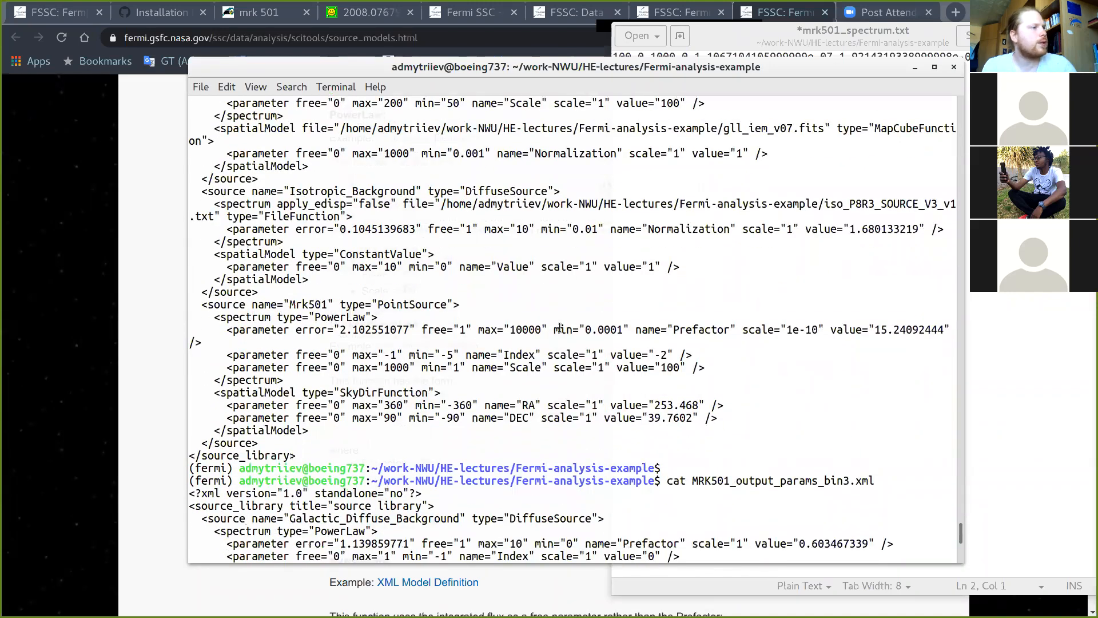
drag(875, 330, 942, 329)
click(902, 378)
scroll(902, 378, down, 10)
key(Home)
key(ctrl+shift+v)
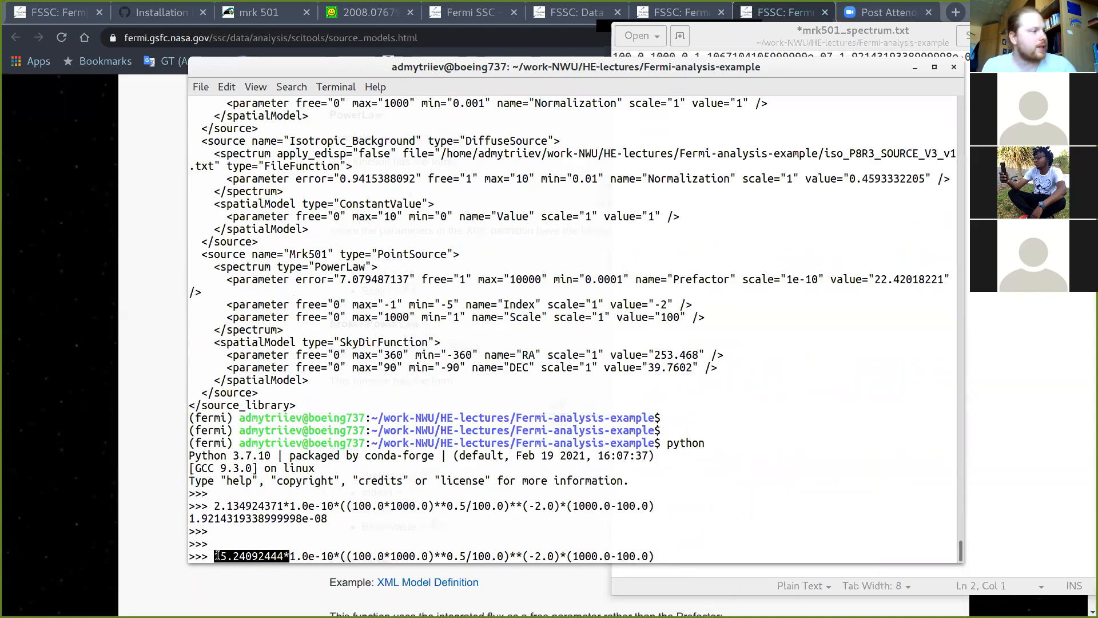
Step: Change the energy product under the square root in the Python expression to 1000.0*10000.0 for the second bin
key(Right)
key(Right)
key(Right)
key(Right)
key(Right)
key(Right)
key(Right)
key(Right)
key(Right)
key(Right)
key(Right)
key(Right)
key(Right)
key(Right)
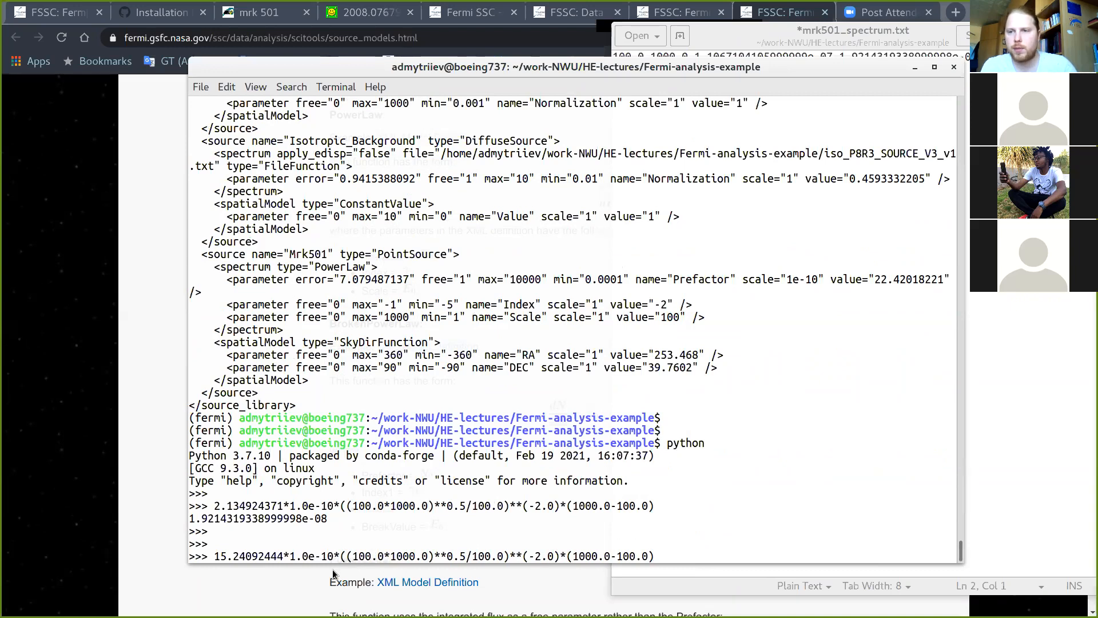
text(0)
key(Right)
key(Right)
key(Right)
key(Right)
text(0)
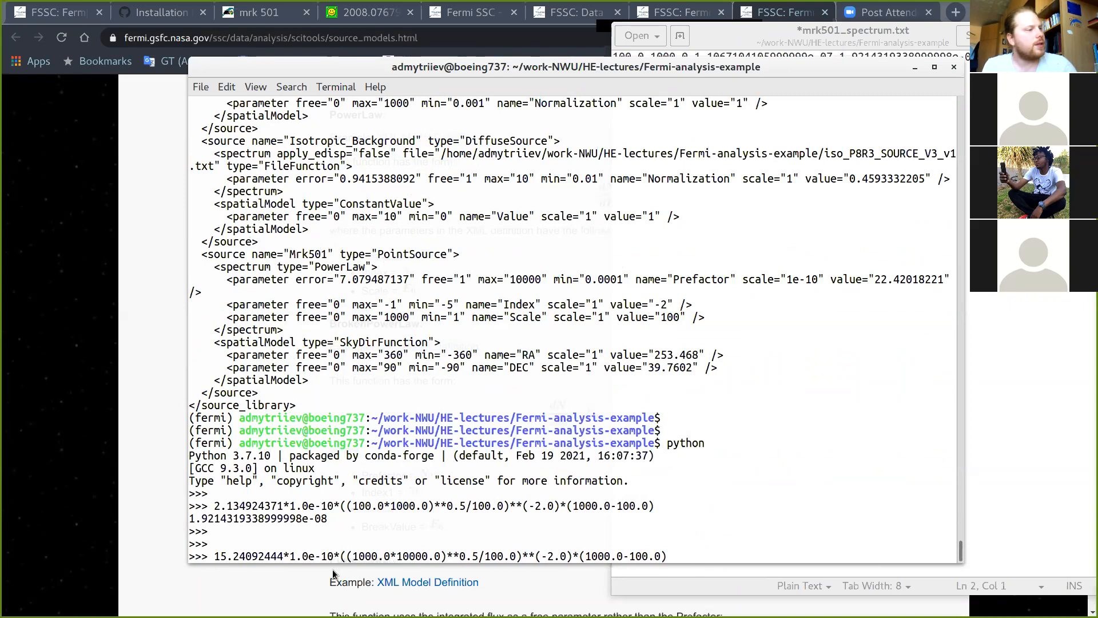
Step: Change the energy difference at the end of the expression to (10000.0-1000.0) and evaluate it
key(Right)
key(Right)
key(Right)
key(Right)
key(Right)
key(Right)
key(Right)
key(Right)
key(Right)
key(Right)
key(Right)
key(Right)
key(Right)
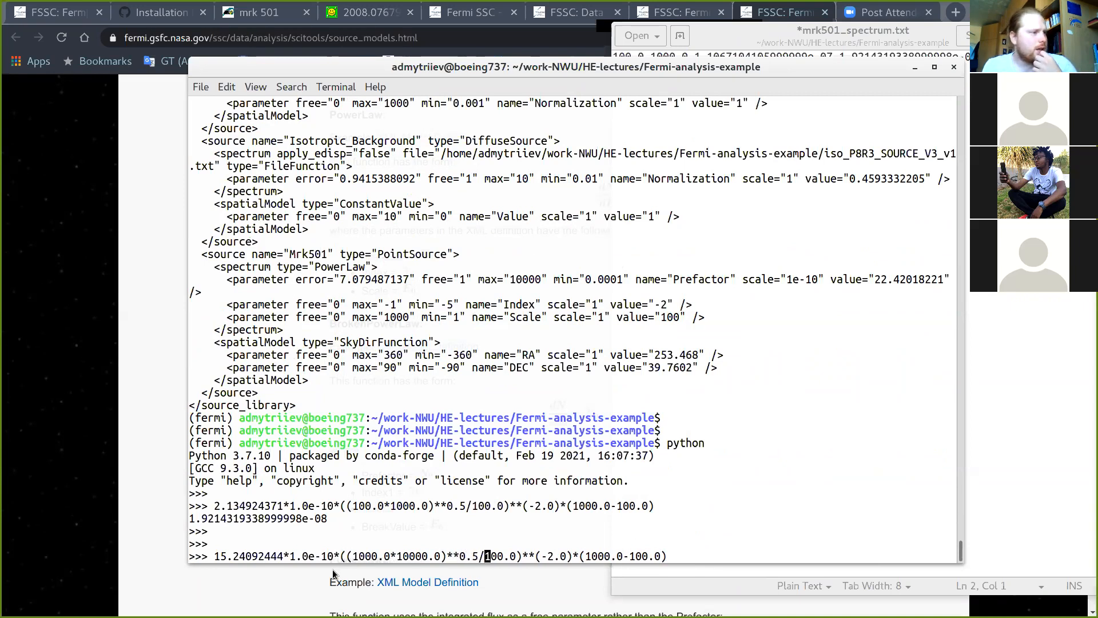
key(Right)
key(Right)
key(Right)
key(Right)
key(Right)
key(Right)
key(Right)
key(Right)
key(Right)
key(Right)
key(Right)
key(Right)
key(Right)
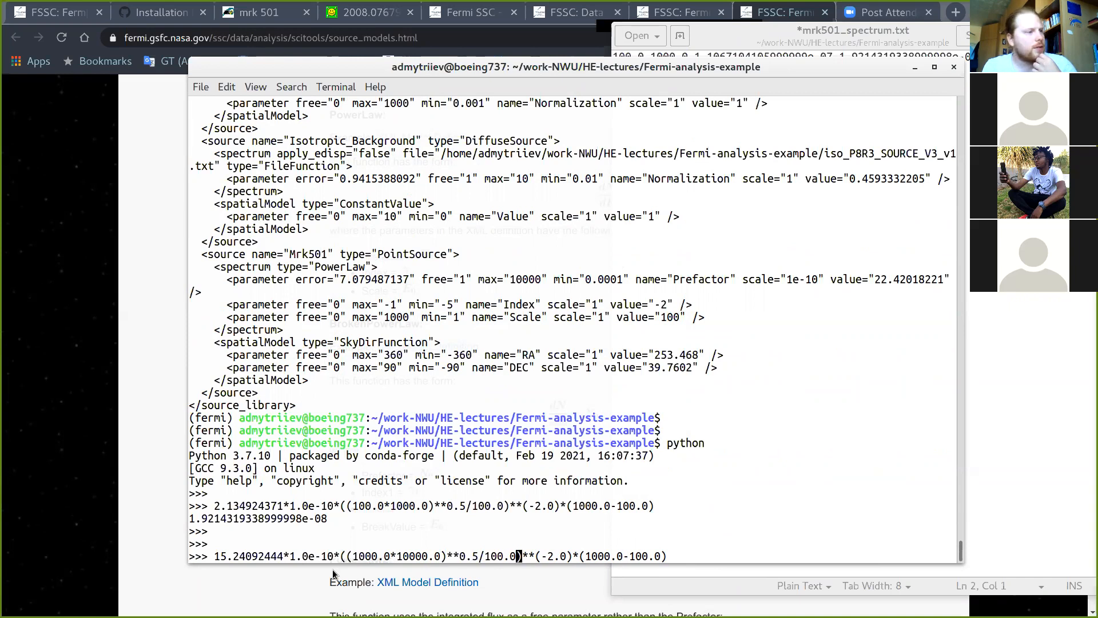
key(Right)
key(Right)
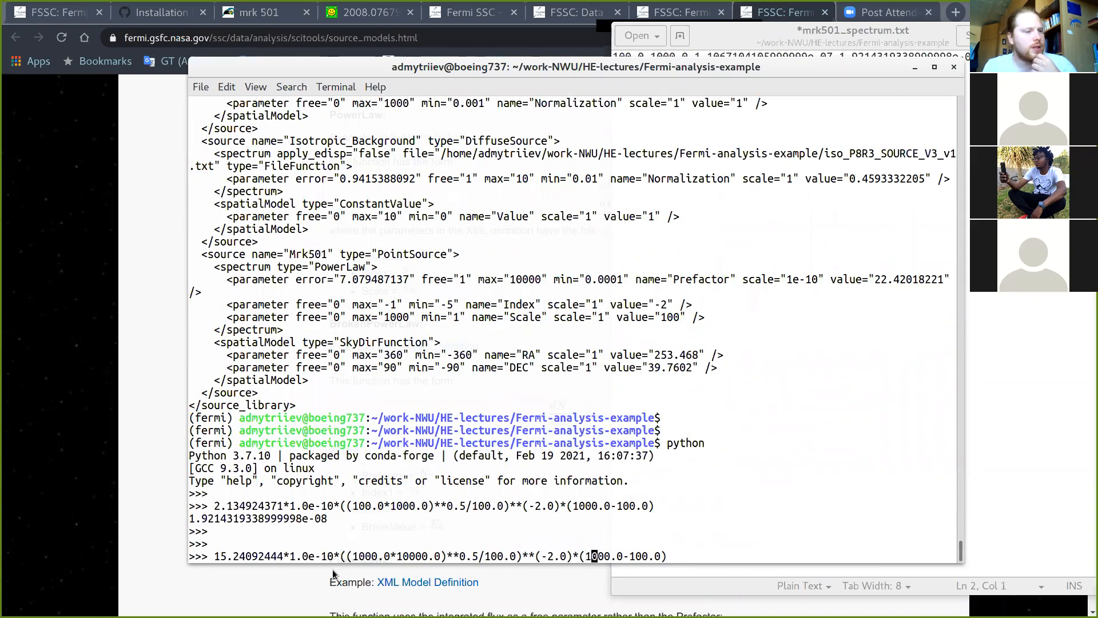
text(0)
key(Right)
key(Right)
key(Right)
key(Right)
key(Right)
key(Right)
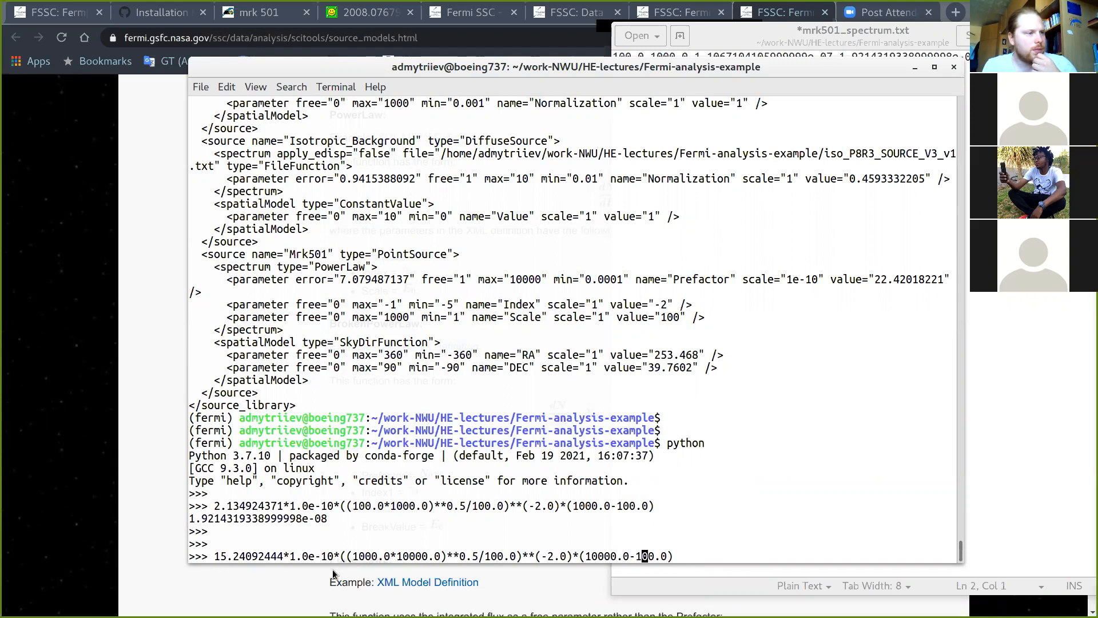
text(0)
key(Right)
key(Right)
key(Right)
key(Right)
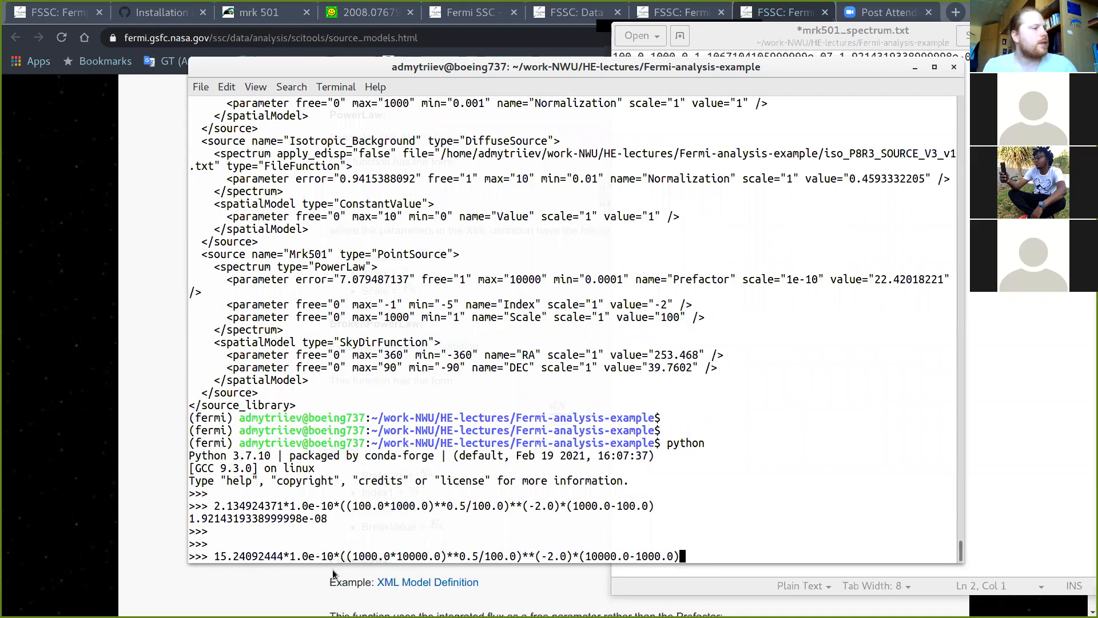
key(Return)
Step: Recall the second-bin flux expression and delete its leading factor 15.24092444, keeping the multiplication sign
key(Up)
key(Left)
key(Left)
key(Left)
key(Left)
key(Left)
key(Left)
key(Left)
key(Left)
key(Left)
key(Left)
key(Left)
key(Left)
key(Left)
key(Left)
key(Left)
key(Left)
key(Left)
key(Left)
key(Left)
key(Left)
key(Left)
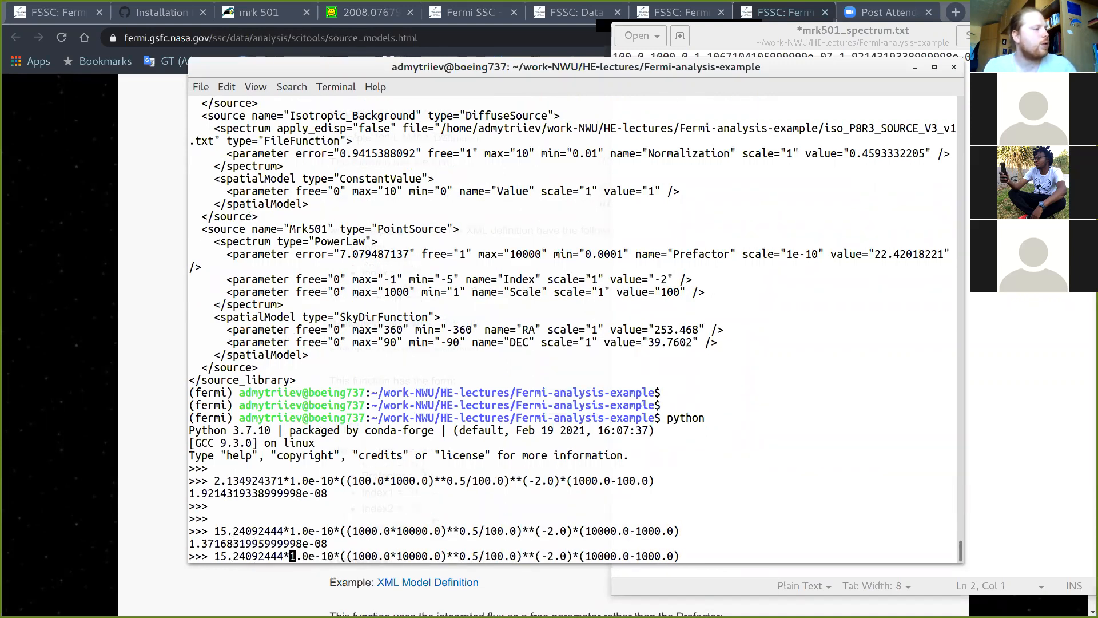
key(BackSpace)
key(BackSpace)
key(BackSpace)
key(BackSpace)
key(BackSpace)
key(BackSpace)
key(BackSpace)
key(BackSpace)
key(BackSpace)
key(BackSpace)
key(BackSpace)
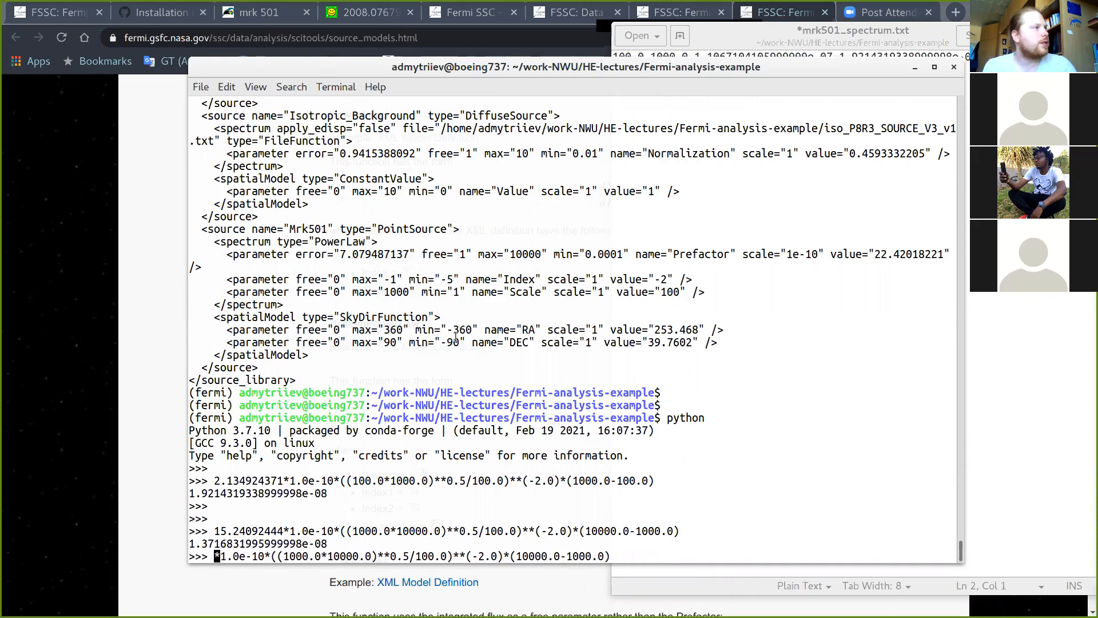
Step: Insert the Mrk501 prefactor error 2.102551077 from the second bin's XML listing at the start of the expression and evaluate it
scroll(455, 337, up, 15)
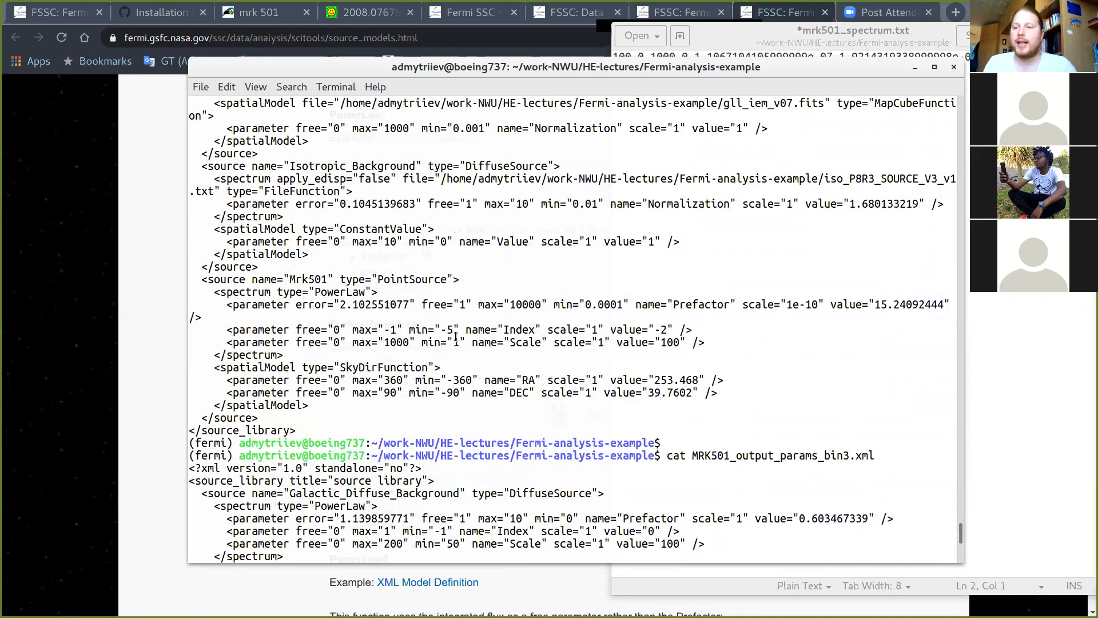
scroll(456, 337, up, 1)
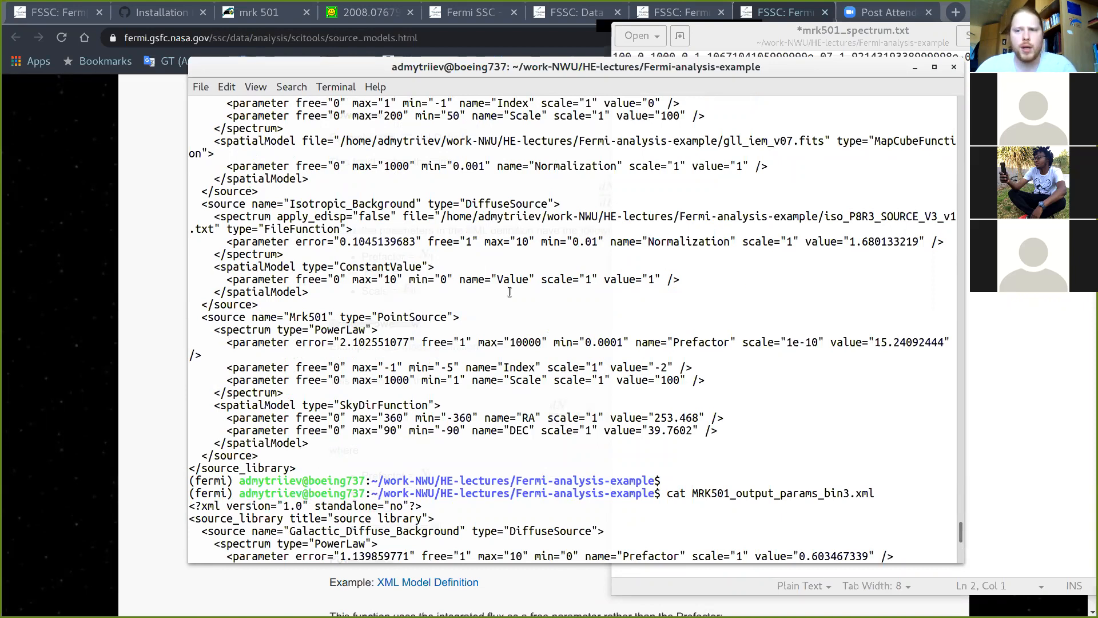
scroll(509, 292, up, 2)
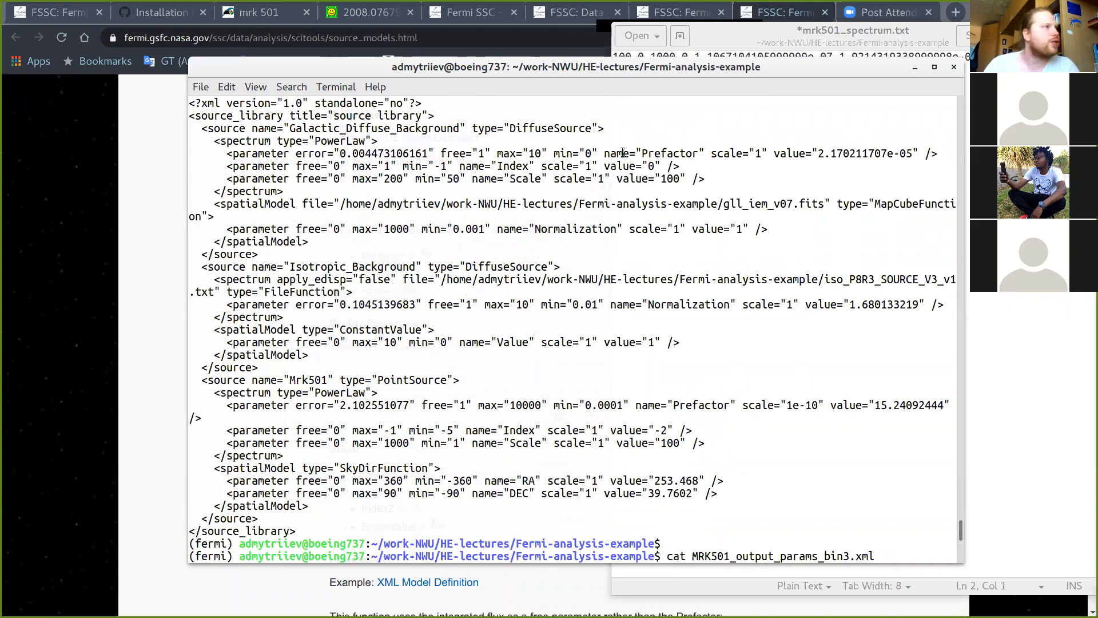
scroll(590, 340, down, 1)
scroll(589, 340, down, 2)
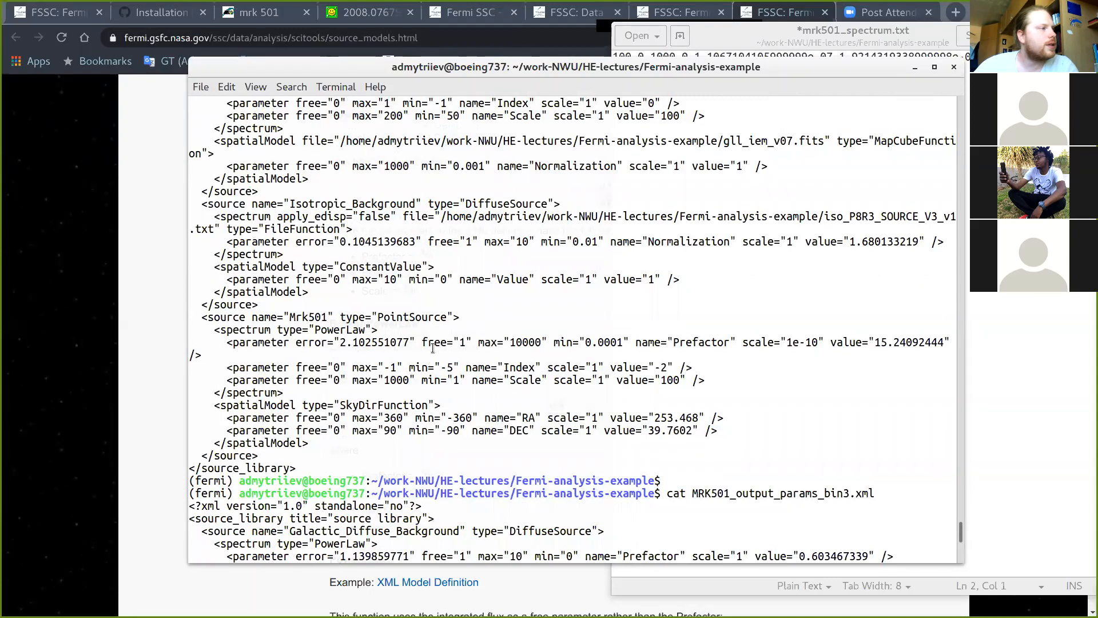
drag(336, 343, 410, 341)
key(super+c)
click(375, 343)
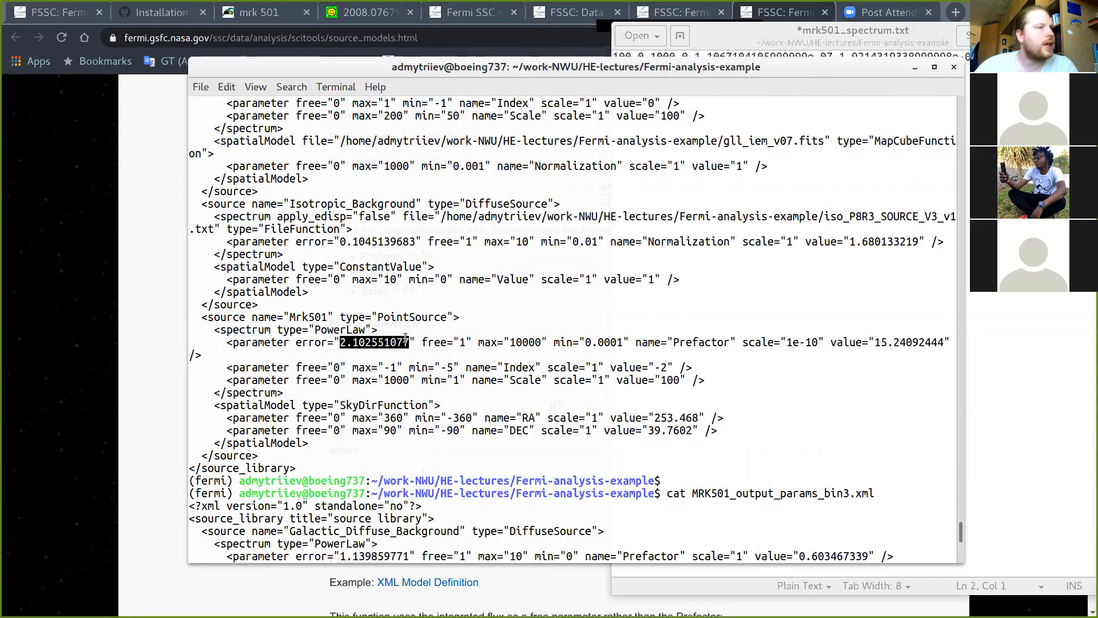
click(798, 403)
scroll(798, 403, down, 11)
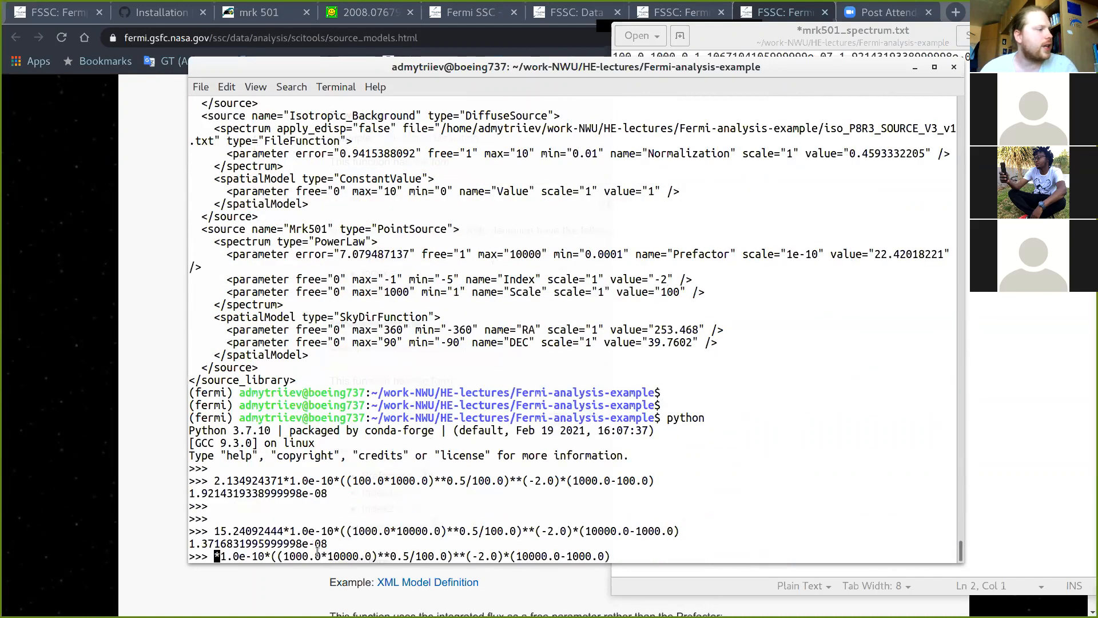
middle_click(212, 555)
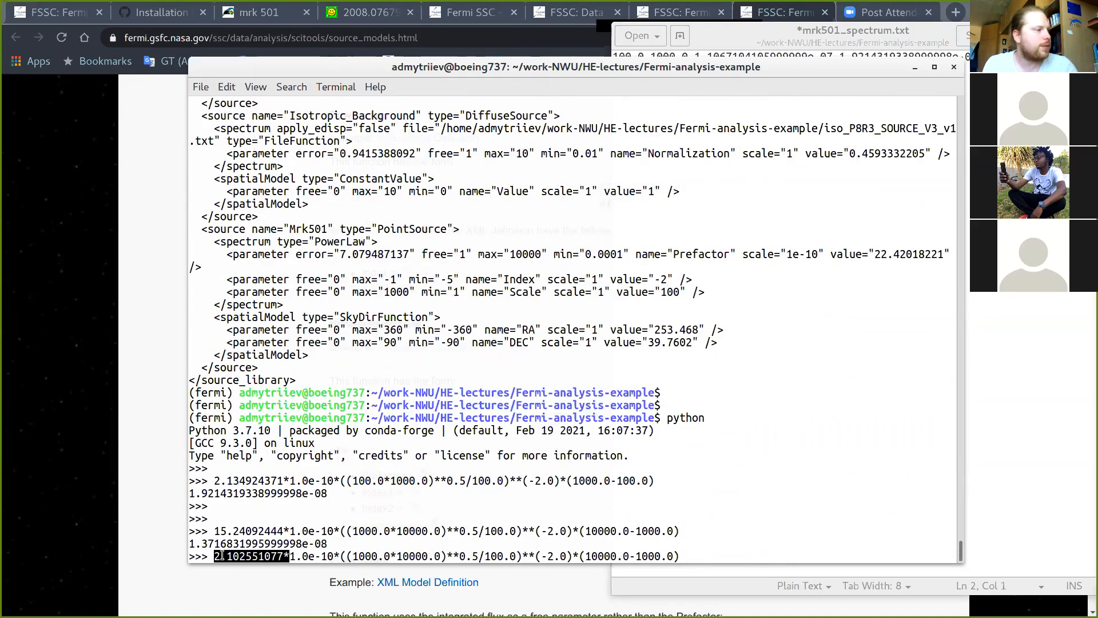
key(Return)
key(Return)
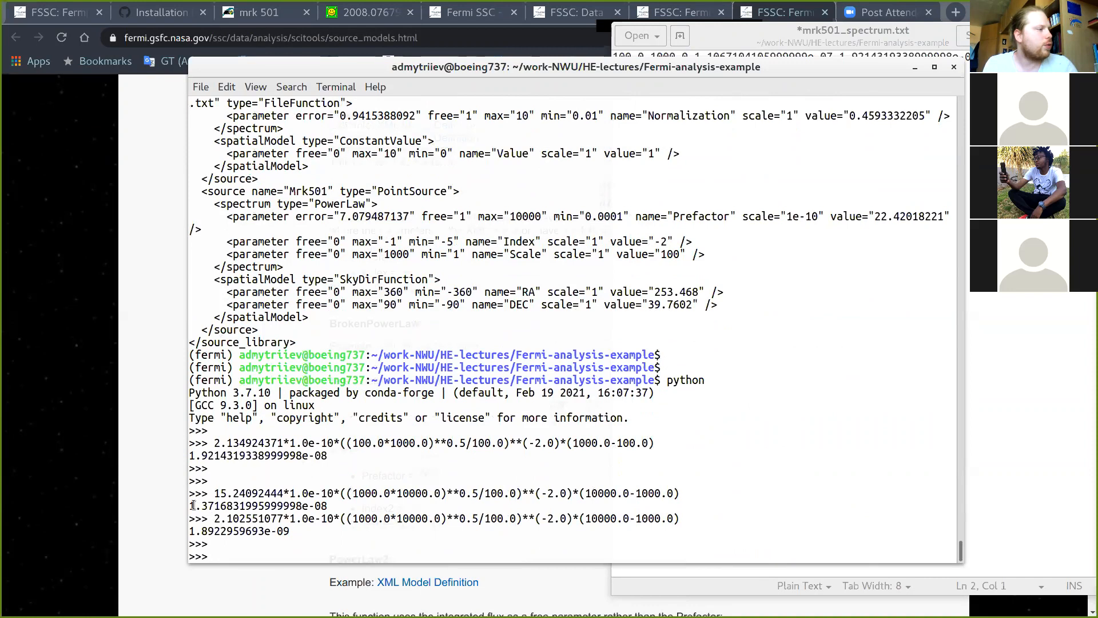
Step: Copy the second-bin flux and fill the second line of mrk501_spectrum.txt with 1000.0 10000.0 1.3716831995999998e-08
drag(191, 505, 325, 506)
right_click(316, 506)
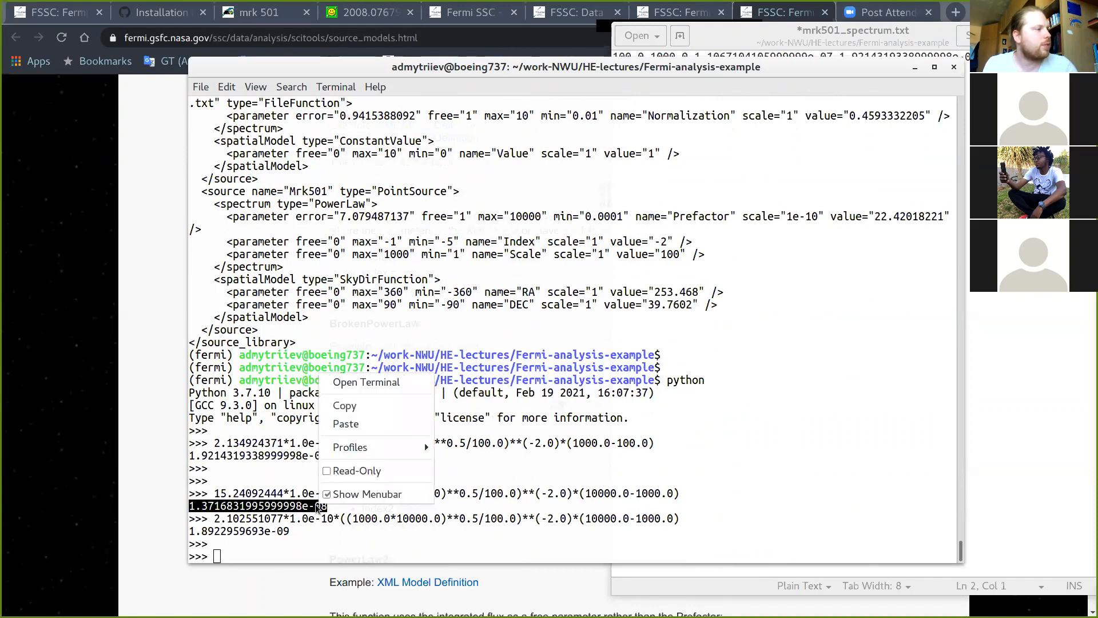
click(343, 404)
click(824, 34)
text(1000.0)
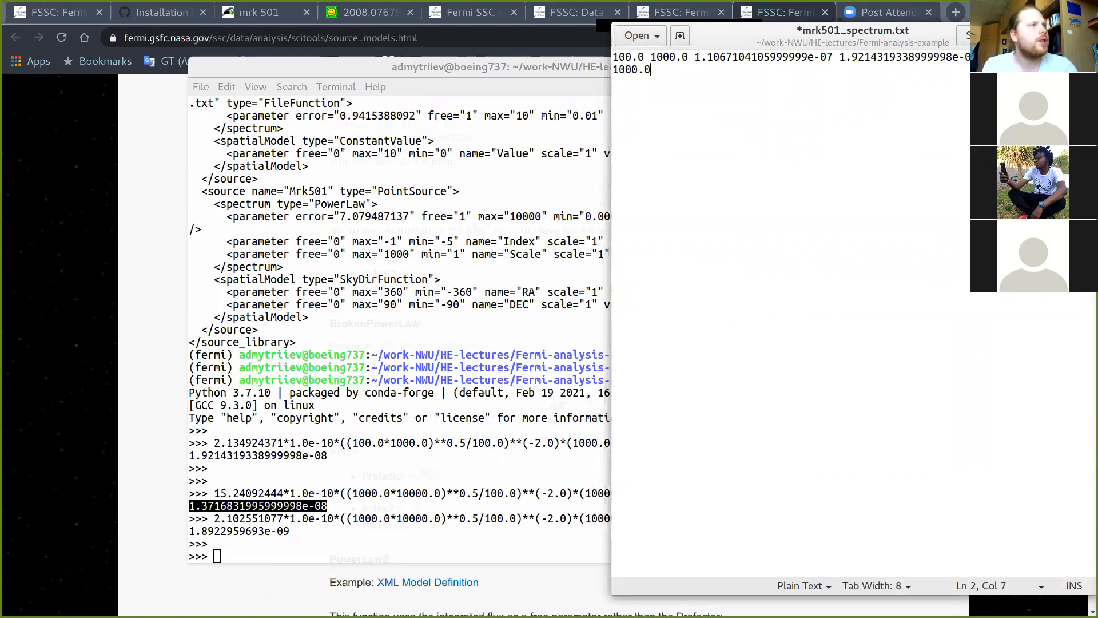
text( 10000.0)
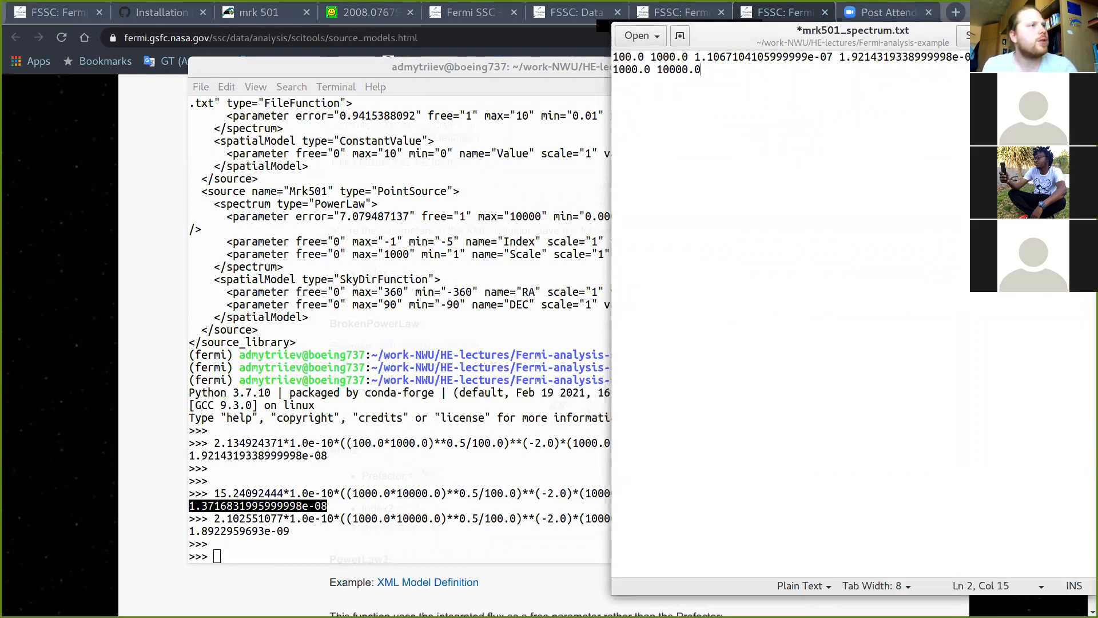
key(ctrl+v)
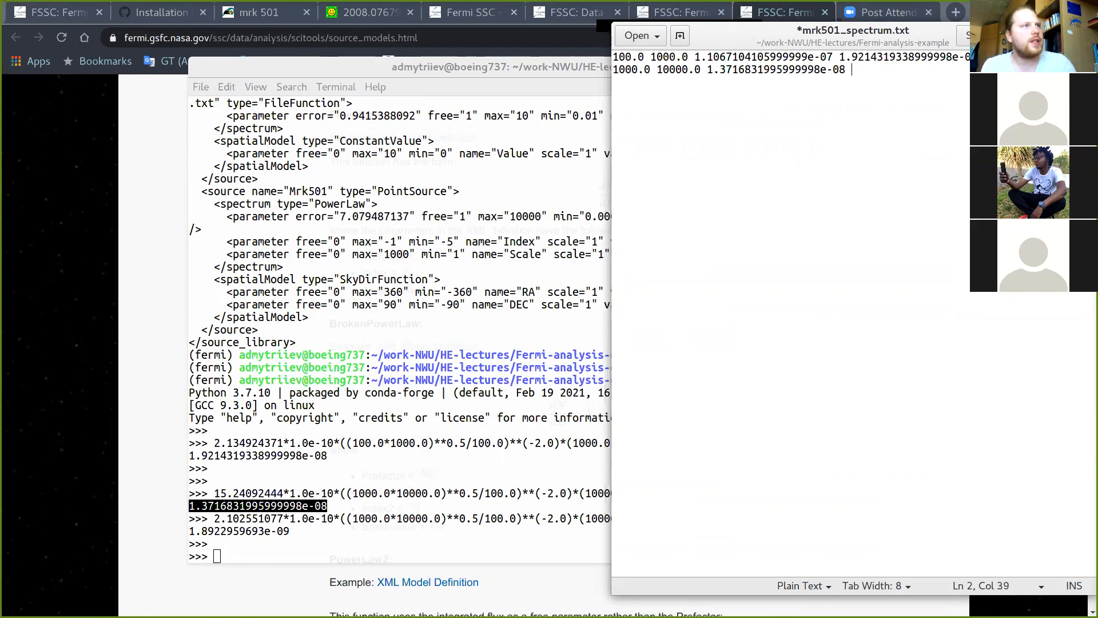
Step: Copy the flux error 1.8922959693e-09 from the Python terminal, append it to the second spectrum line and start a new line
drag(188, 531, 289, 530)
right_click(287, 532)
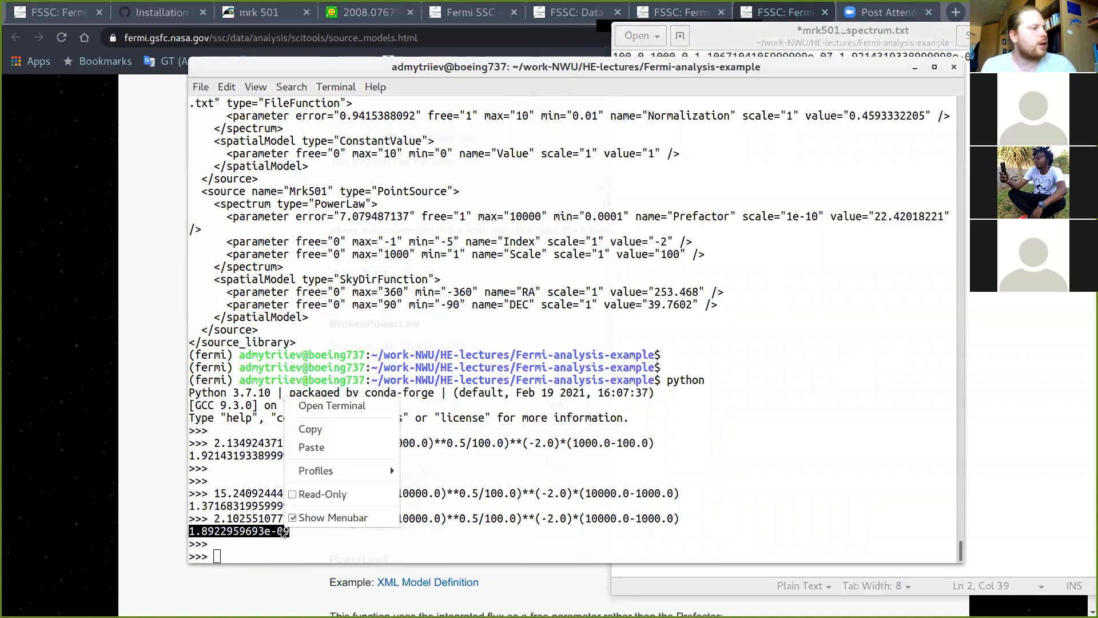
click(312, 431)
click(391, 506)
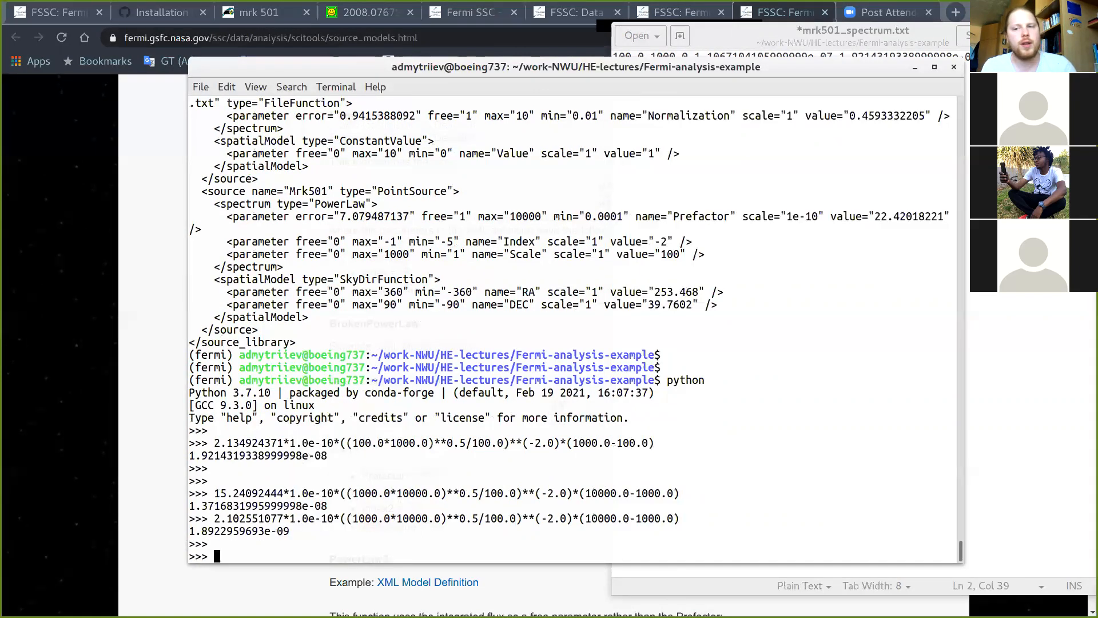
click(809, 118)
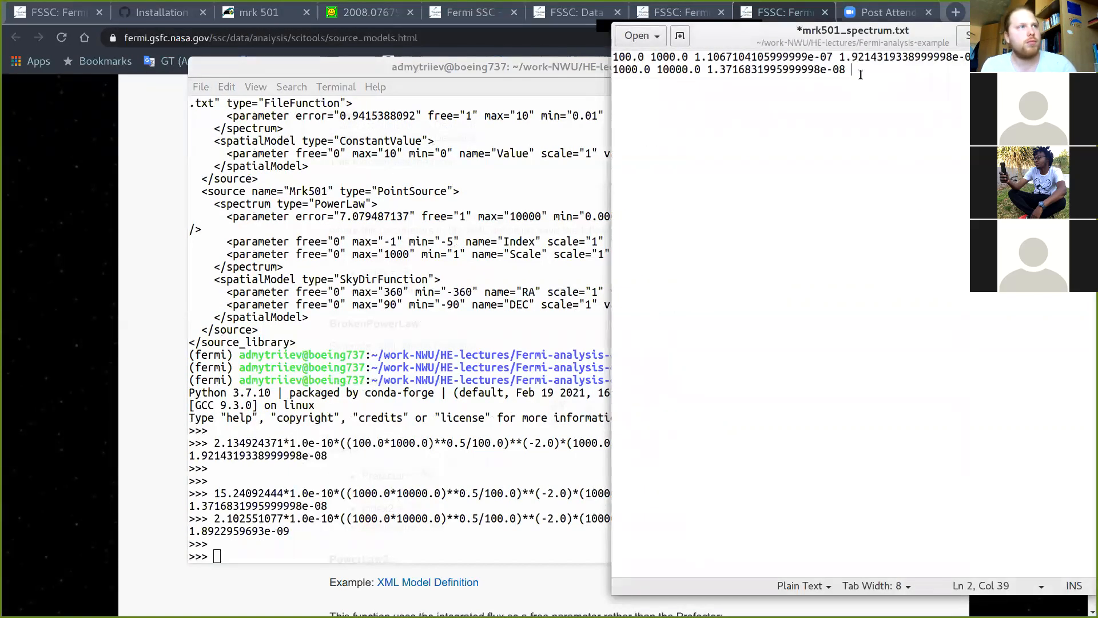
key(ctrl+v)
key(Return)
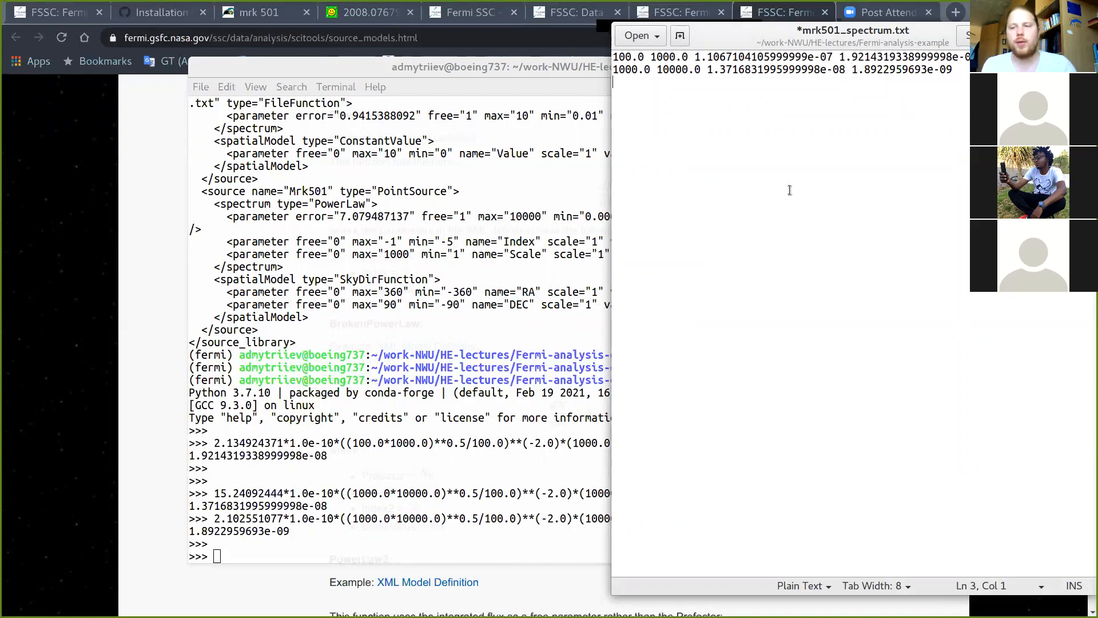
Step: Recall the second-bin flux error expression in the Python terminal and delete its leading factor 2.102551077, keeping the multiplication sign
click(403, 492)
key(Return)
key(Return)
key(Up)
key(Left)
key(Left)
key(Left)
key(Left)
key(Left)
key(Left)
key(Left)
key(Left)
key(Left)
key(Left)
key(Left)
key(Left)
key(Left)
key(Left)
key(Left)
key(Left)
key(Left)
key(Left)
key(Left)
key(Left)
key(Left)
key(Left)
key(Left)
key(Left)
key(Left)
key(Left)
key(Left)
key(Left)
key(BackSpace)
key(BackSpace)
key(BackSpace)
key(BackSpace)
key(BackSpace)
key(BackSpace)
key(BackSpace)
key(BackSpace)
key(BackSpace)
key(BackSpace)
key(BackSpace)
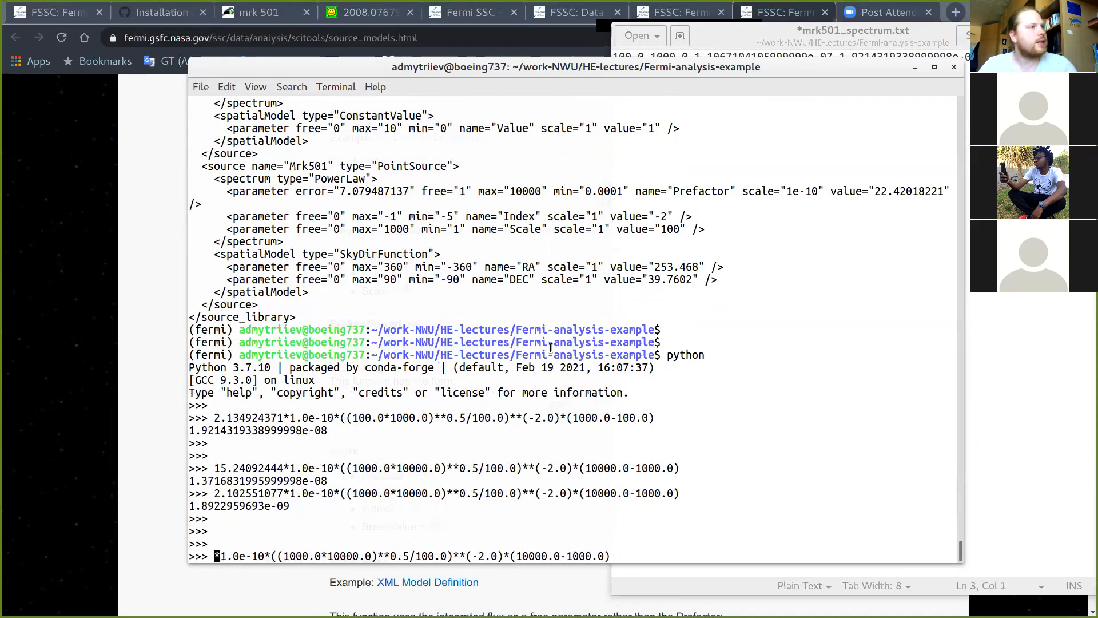
Step: Copy the Mrk501 prefactor value 22.42018221 from the MRK501_output_params_bin3.xml listing and insert it at the start of the expression
scroll(806, 295, up, 10)
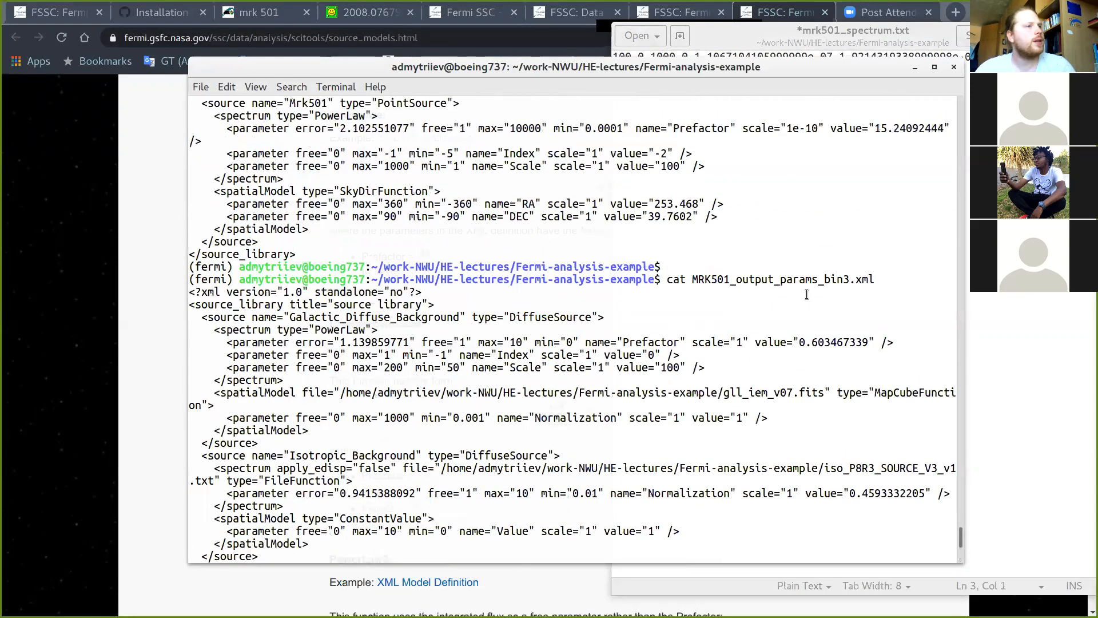
scroll(859, 342, down, 4)
scroll(400, 418, down, 2)
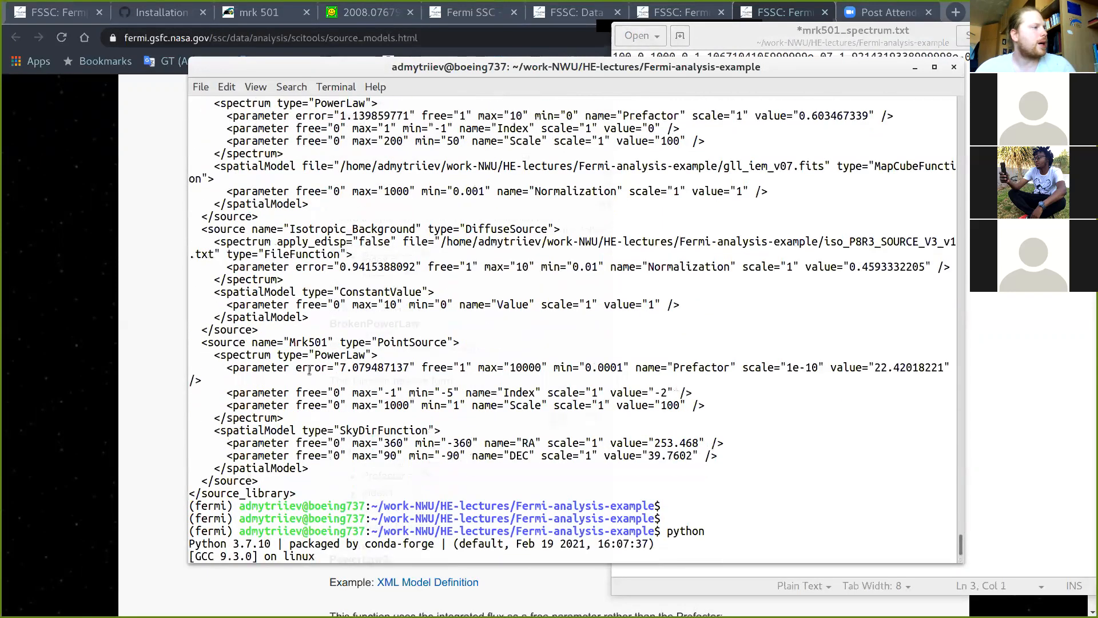
drag(875, 367, 936, 367)
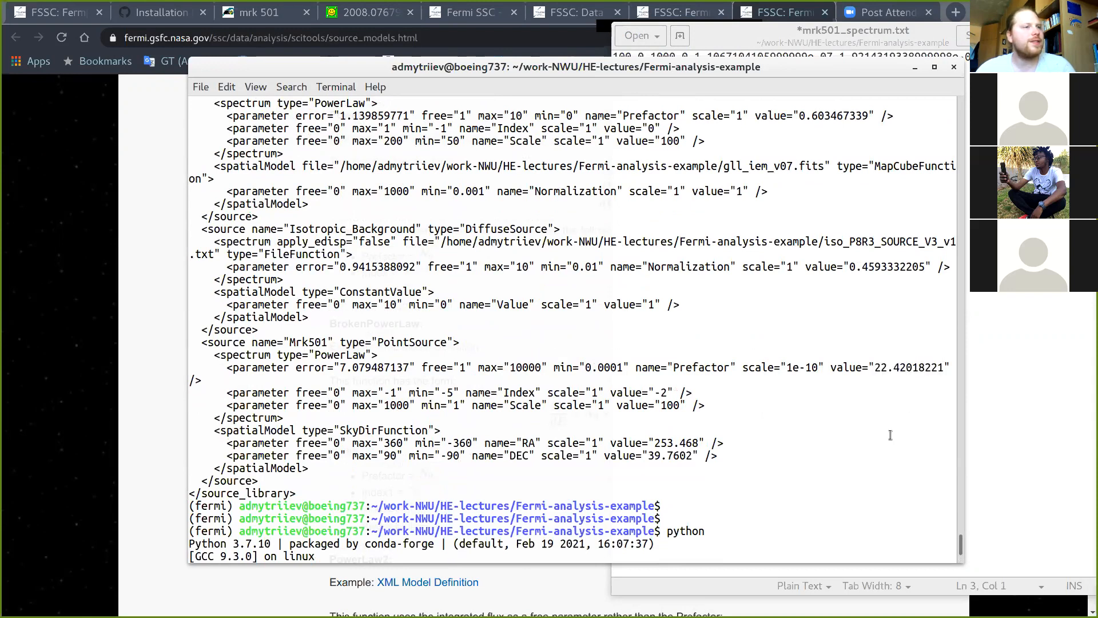
click(892, 433)
scroll(891, 434, down, 4)
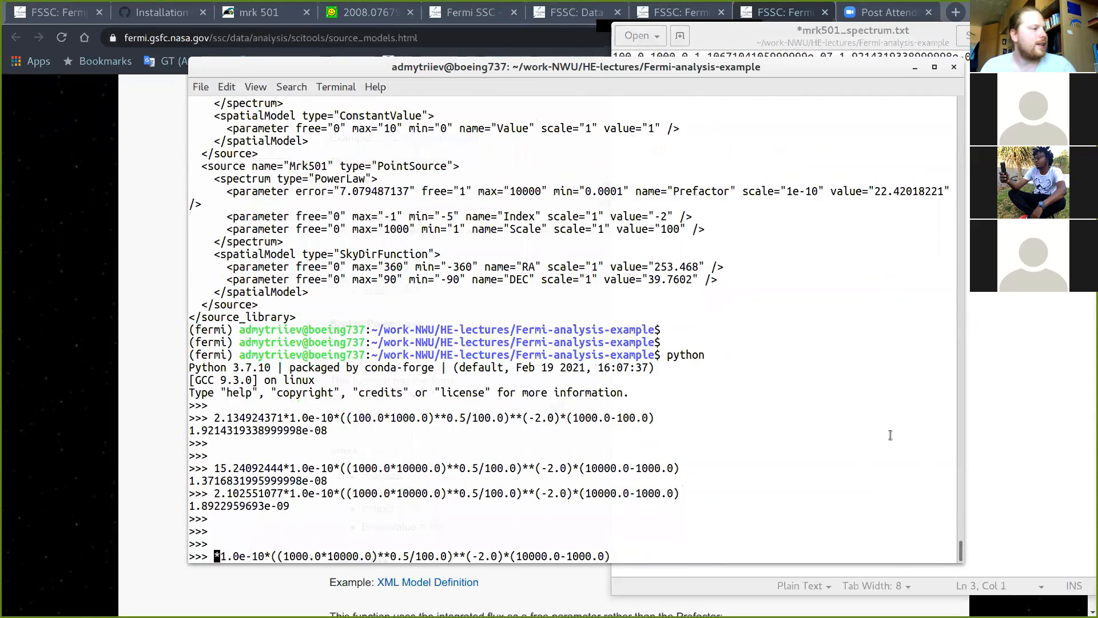
middle_click(216, 555)
text(*)
Step: Change the energy product under the 0.5 power to 10000.0*100000.0 for the third bin
key(Right)
key(Right)
key(Right)
key(Right)
key(Right)
key(Right)
key(Right)
key(Right)
key(Right)
key(Right)
key(Right)
key(Right)
key(Right)
key(Right)
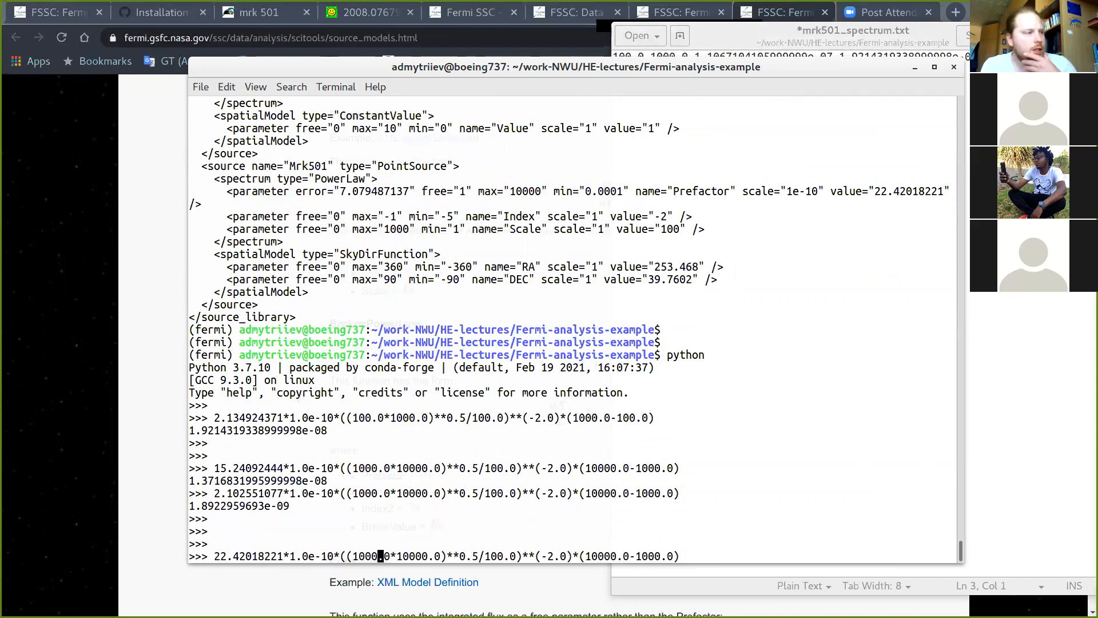
text(0)
key(Right)
key(Right)
key(Right)
key(Right)
text(0)
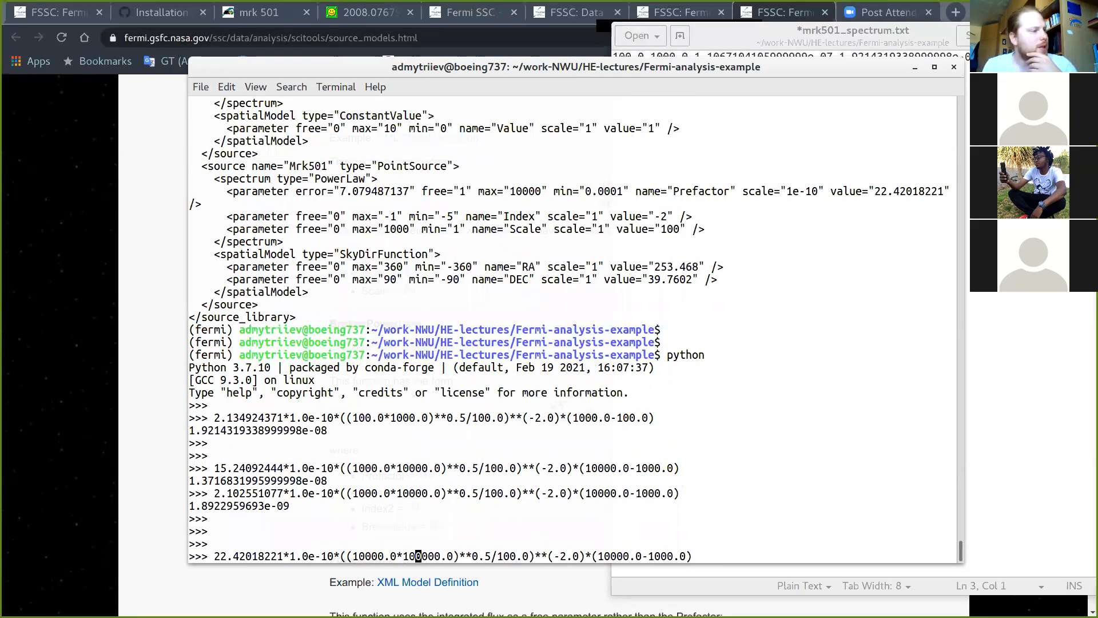
Step: Change the energy difference at the end of the expression to (100000.0-10000.0) and evaluate the third-bin flux
key(Right)
key(Right)
key(Right)
key(Right)
key(Right)
key(Right)
key(Right)
key(Right)
key(Right)
key(Right)
key(Right)
key(Right)
key(Right)
key(Right)
key(Right)
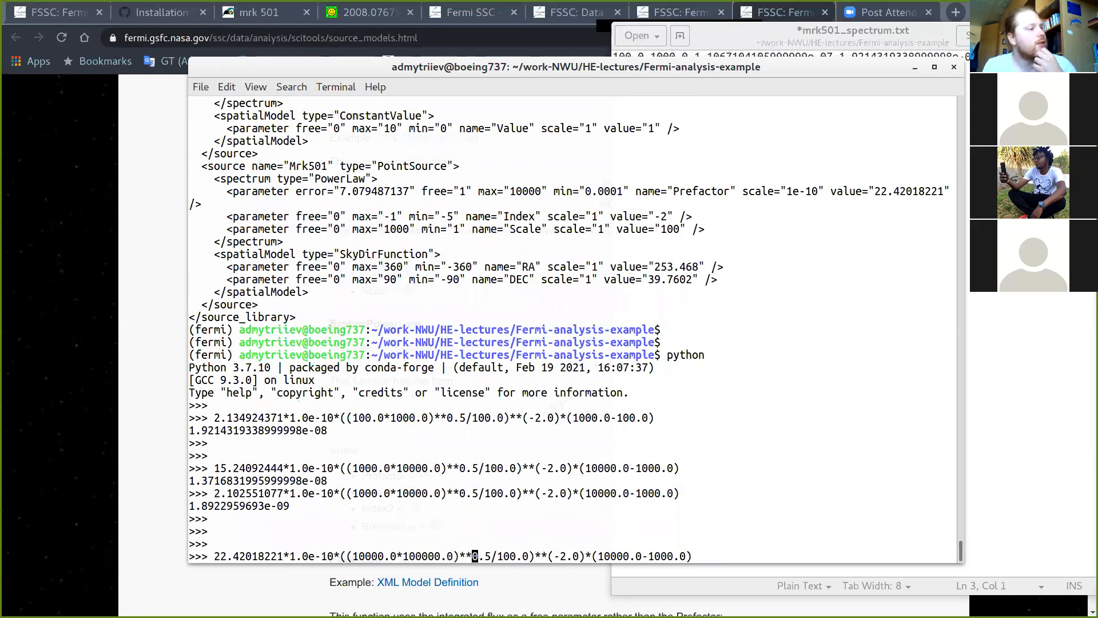
key(Right)
key(Right)
key(Right)
key(Right)
key(Right)
key(Right)
key(Right)
key(Right)
key(Right)
key(Right)
key(Right)
key(Right)
key(Right)
key(Right)
key(Right)
key(Right)
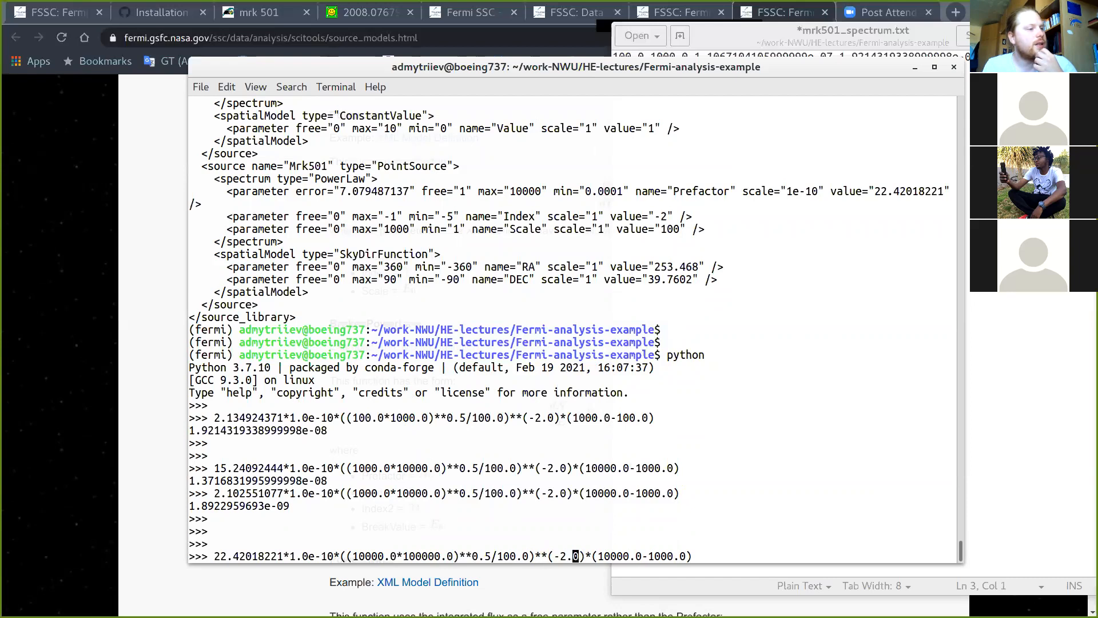
text(0)
key(Right)
key(Right)
key(Right)
key(Right)
key(Right)
key(Right)
key(Right)
key(Right)
key(Right)
text(0)
key(Right)
key(Right)
key(Right)
key(Right)
key(Return)
key(Return)
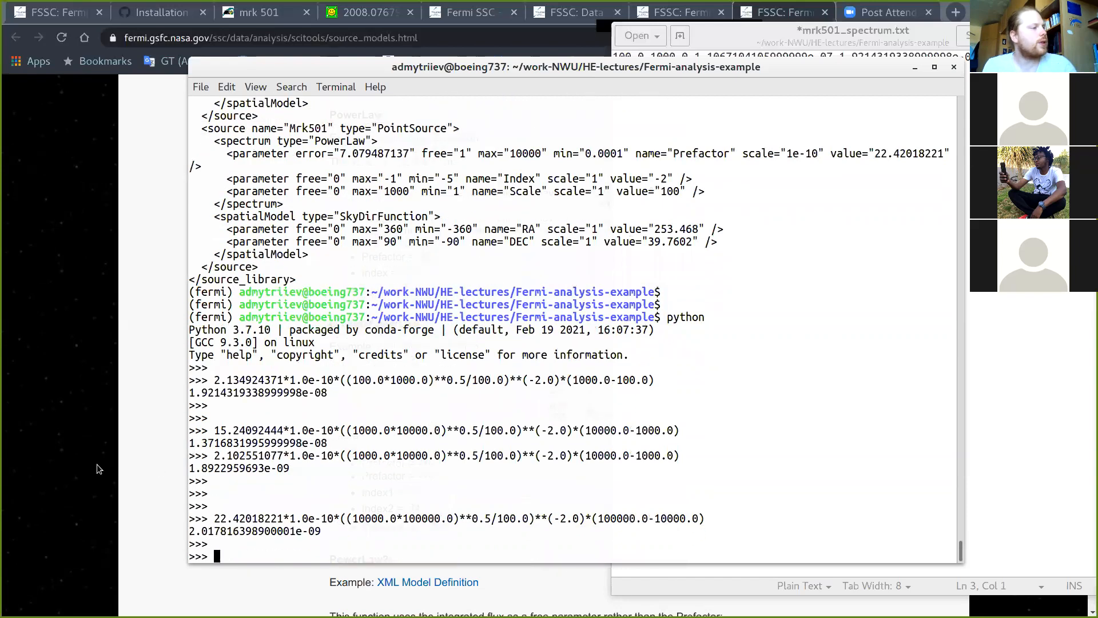
Step: Recall the third-bin flux expression in Python and delete its leading factor 22.42018221, keeping the multiplication sign
key(Up)
key(Left)
key(Left)
key(Left)
key(Left)
key(Left)
key(Left)
key(Left)
key(Left)
key(Left)
key(Left)
key(Left)
key(Left)
key(Left)
key(Left)
key(Left)
key(Left)
key(Left)
key(Left)
key(Left)
key(Left)
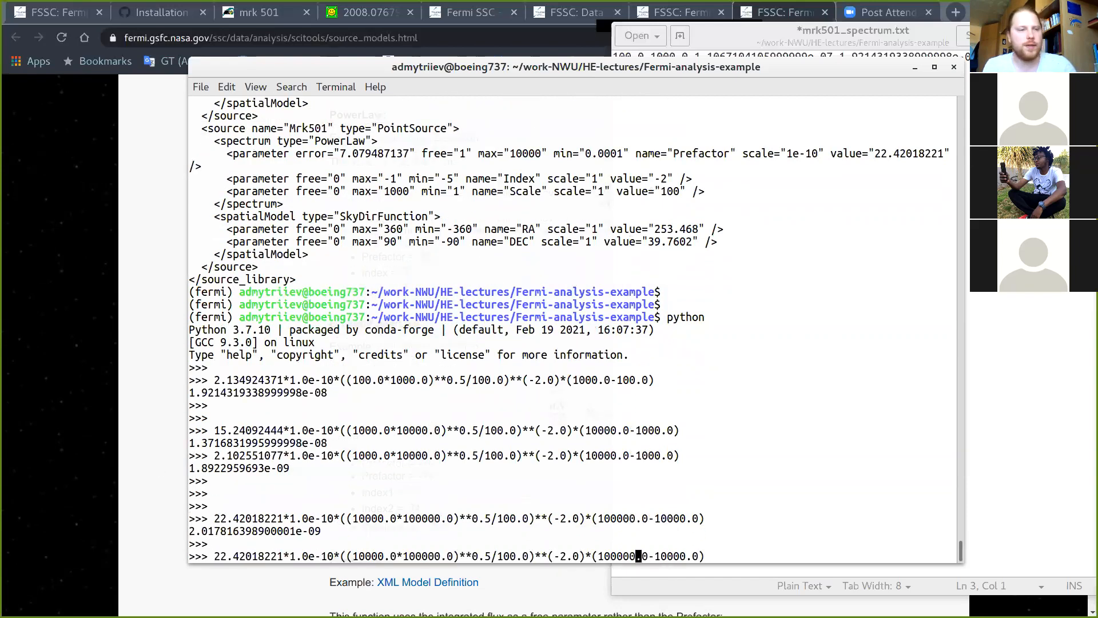
key(Left)
key(Left)
key(Left)
key(Left)
key(Left)
key(Left)
key(Left)
key(Left)
key(Left)
key(Left)
key(Left)
key(Left)
key(Left)
key(Left)
key(Left)
key(Left)
key(Left)
key(Left)
key(Left)
key(Left)
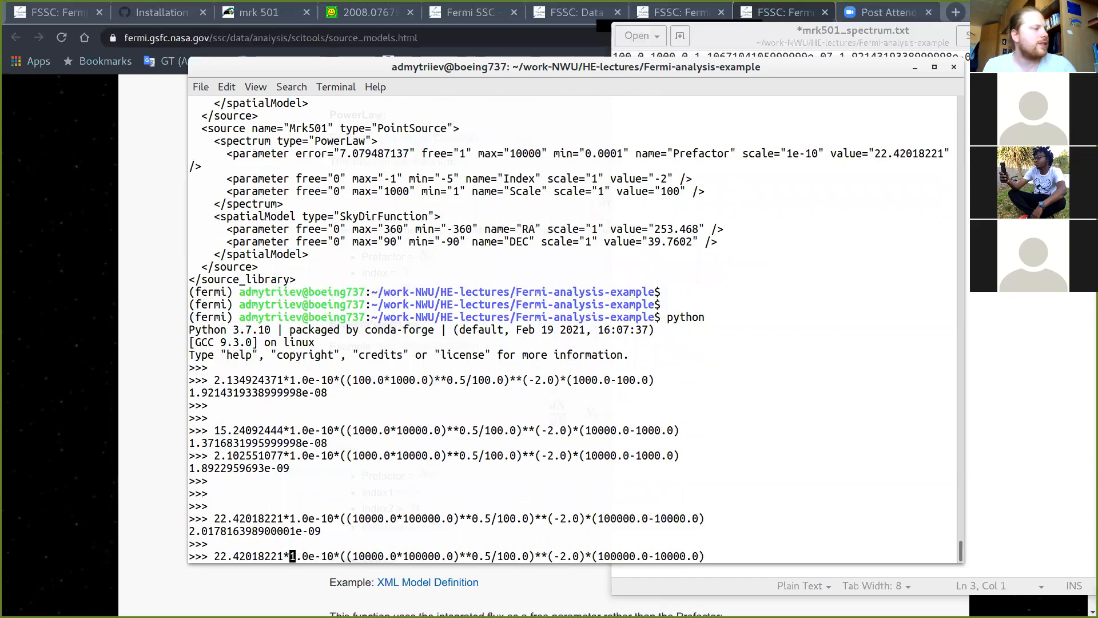
key(BackSpace)
key(BackSpace)
key(BackSpace)
key(BackSpace)
key(BackSpace)
key(BackSpace)
key(BackSpace)
key(BackSpace)
key(BackSpace)
key(BackSpace)
key(BackSpace)
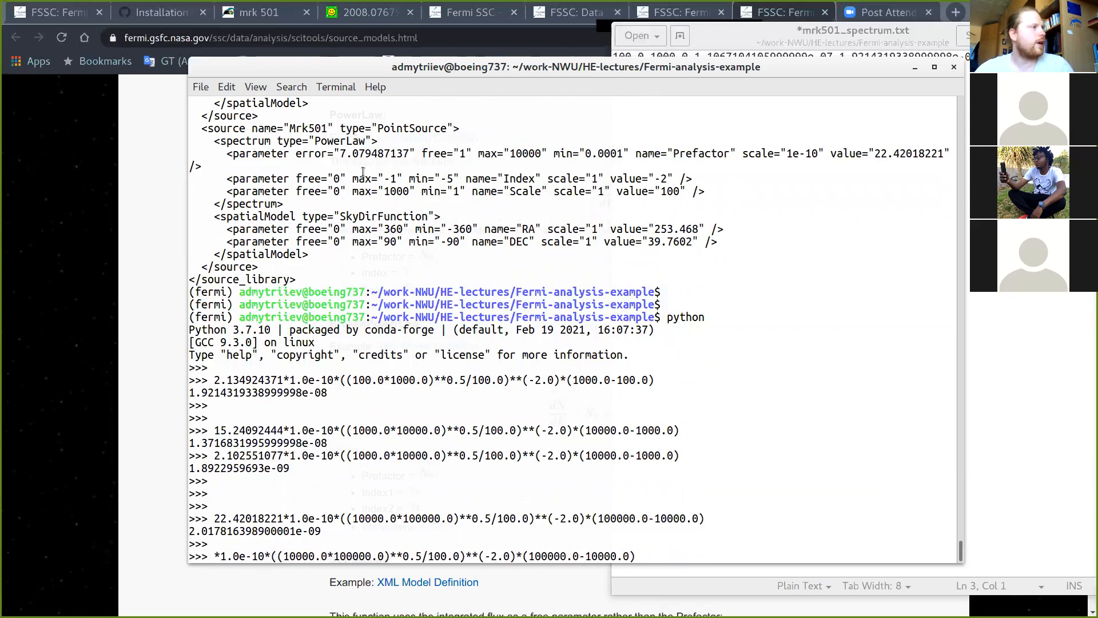
Step: Copy the Mrk501 prefactor error 7.079487137 from the XML listing, insert it at the start of the expression and evaluate the third-bin flux error
drag(339, 154, 408, 151)
key(super+c)
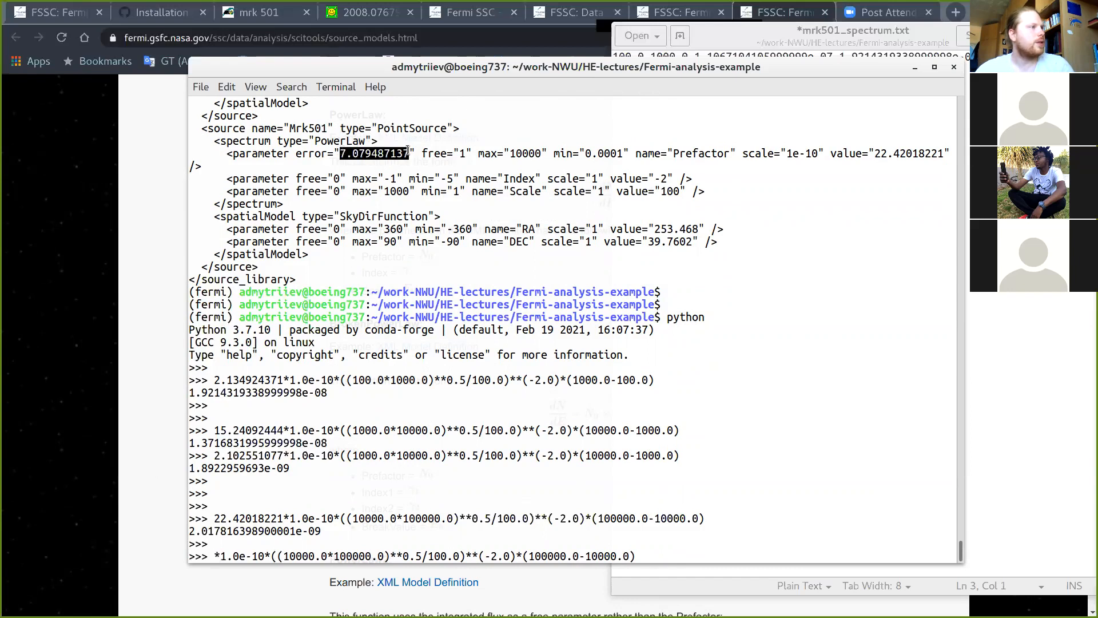
click(215, 550)
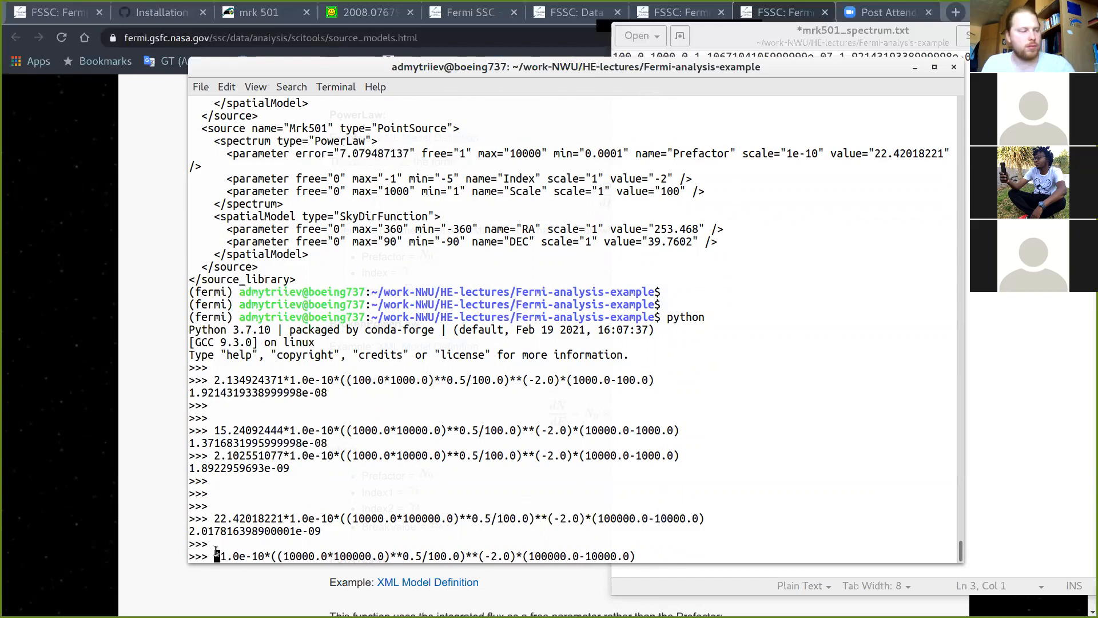
middle_click(216, 550)
key(Right)
key(Right)
key(Right)
key(Right)
key(Right)
key(Right)
key(Right)
key(Right)
key(Right)
key(Right)
key(Right)
key(Right)
key(Right)
key(Right)
key(Right)
key(Right)
key(Right)
key(Right)
key(Right)
key(Right)
key(Right)
key(Right)
key(Right)
key(Right)
key(Right)
key(Right)
key(Right)
key(Right)
key(Right)
key(Right)
key(Right)
key(Right)
key(Right)
key(Right)
key(Right)
key(Right)
key(Right)
key(Right)
key(Right)
key(Right)
key(Return)
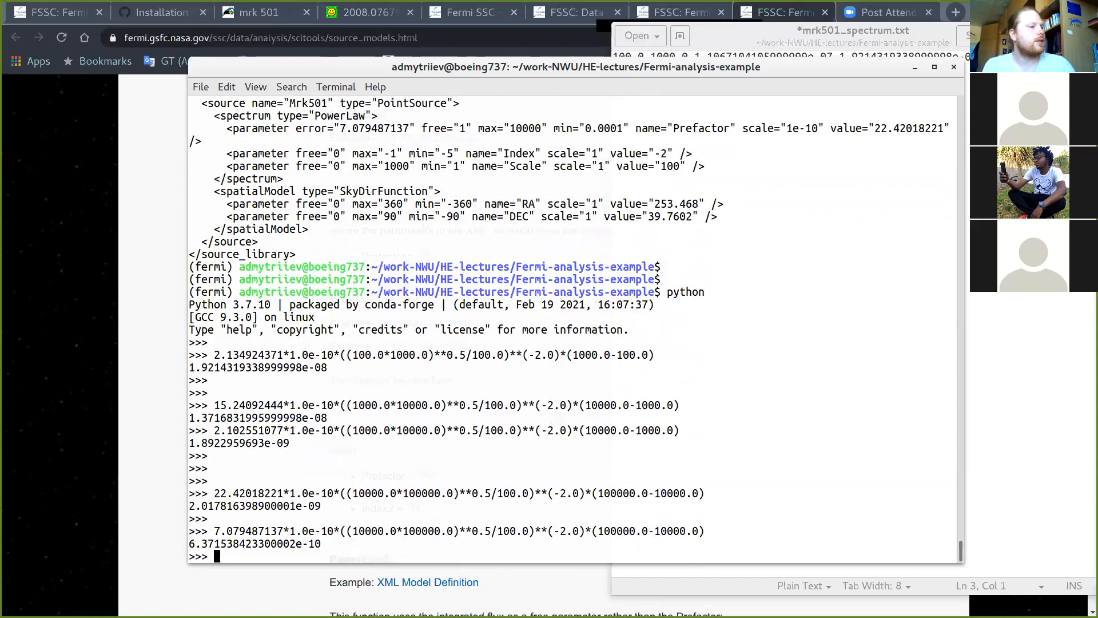
key(Return)
key(Return)
Step: Copy the third-bin flux result 2.017816398900001e-09 from the Python output
drag(192, 516, 322, 518)
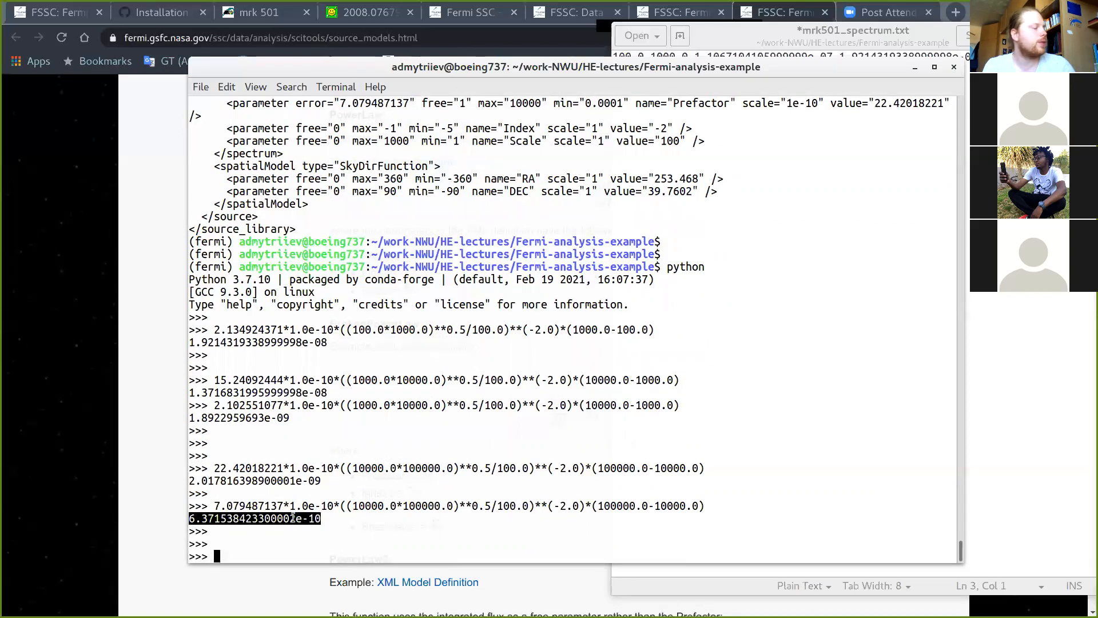
right_click(294, 518)
click(246, 483)
double_click(246, 484)
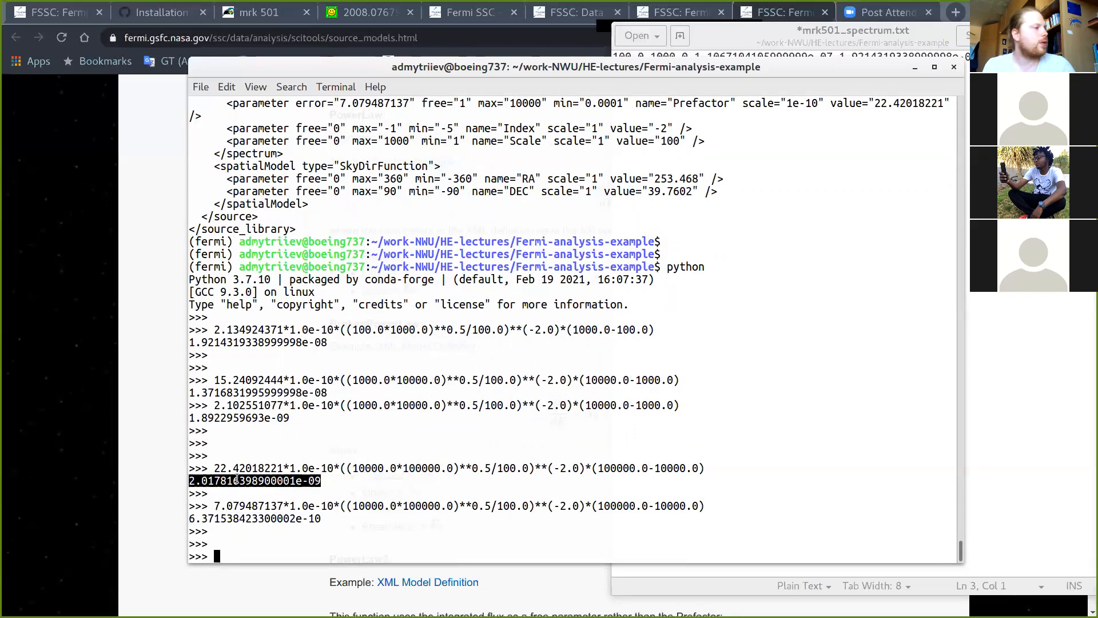
click(197, 471)
drag(190, 482, 314, 481)
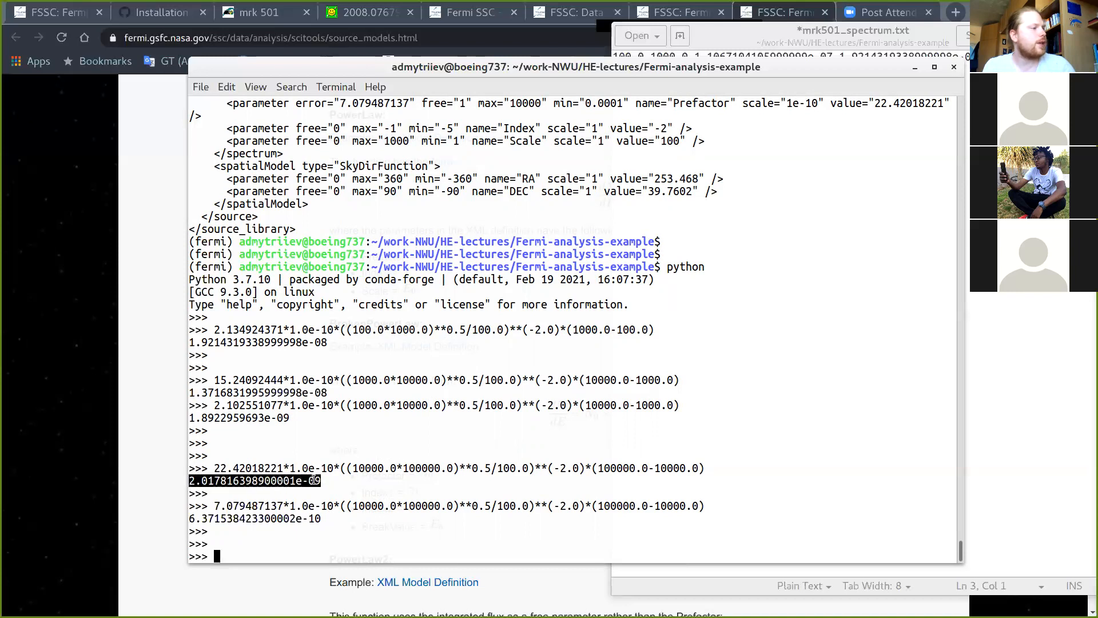
right_click(314, 480)
click(378, 513)
Step: Enter 10000.0 100000.0 2.017816398900001e-09 on the third line of mrk501_spectrum.txt
click(705, 194)
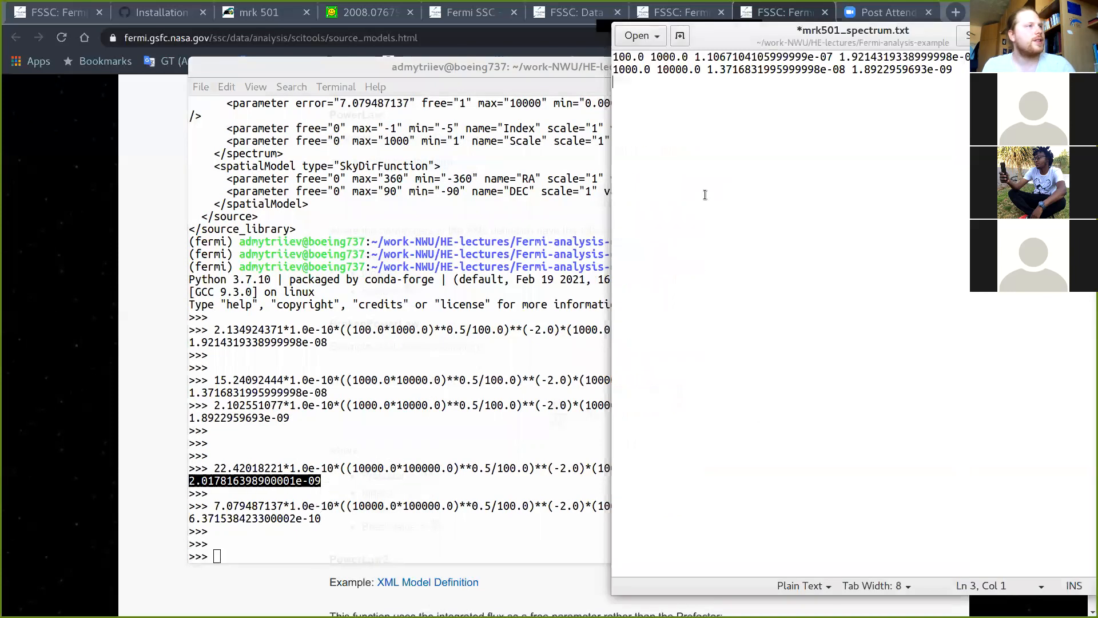
text(100)
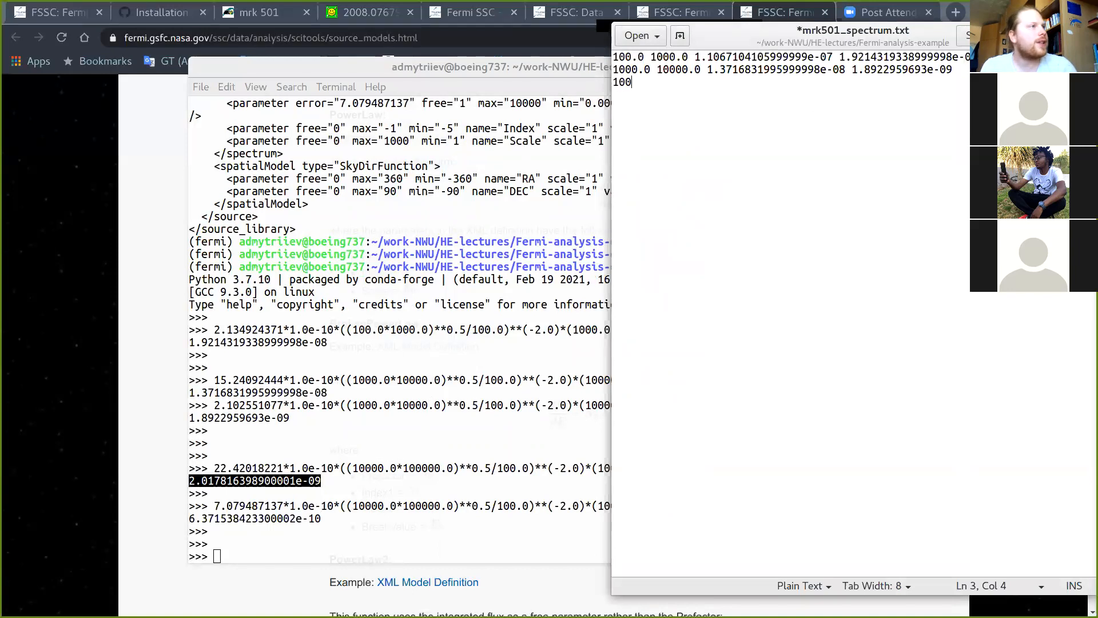
text(00.0)
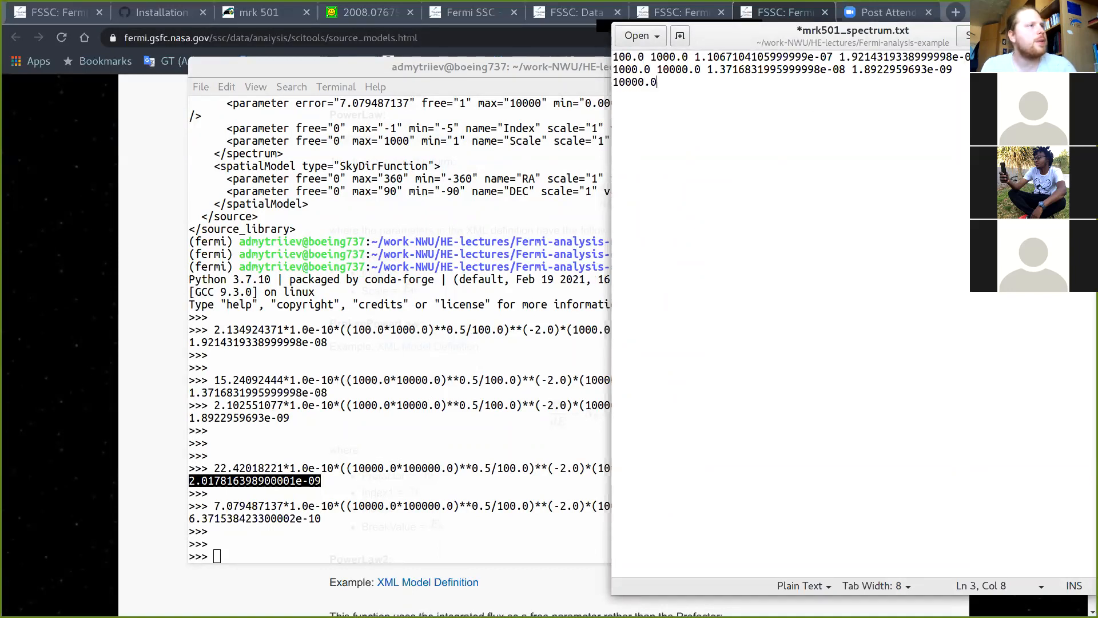
text( 100000.0 2.017816398900001e-09)
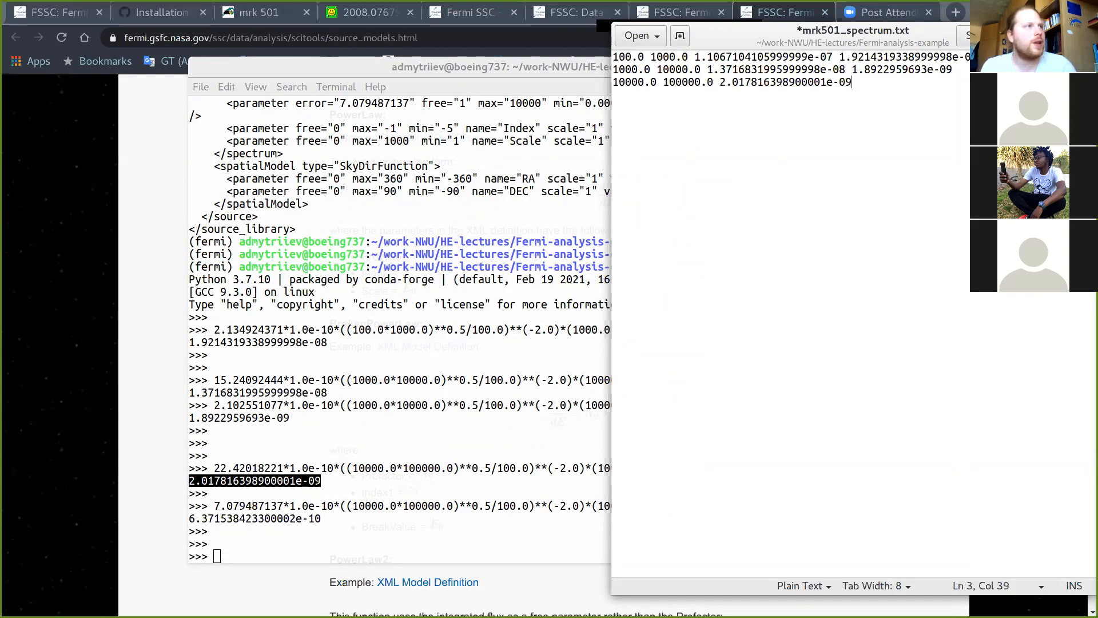
key(ctrl+v)
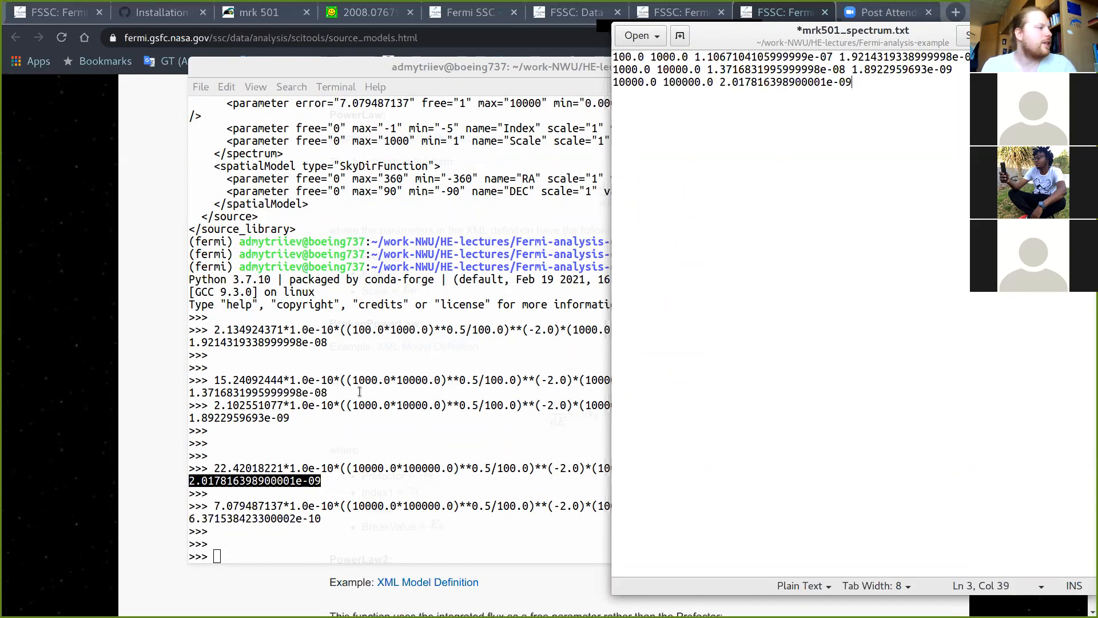
Step: Copy the third-bin flux error 6.371538423300002e-10 from the Python output and append it to the third line of mrk501_spectrum.txt
drag(189, 513, 321, 518)
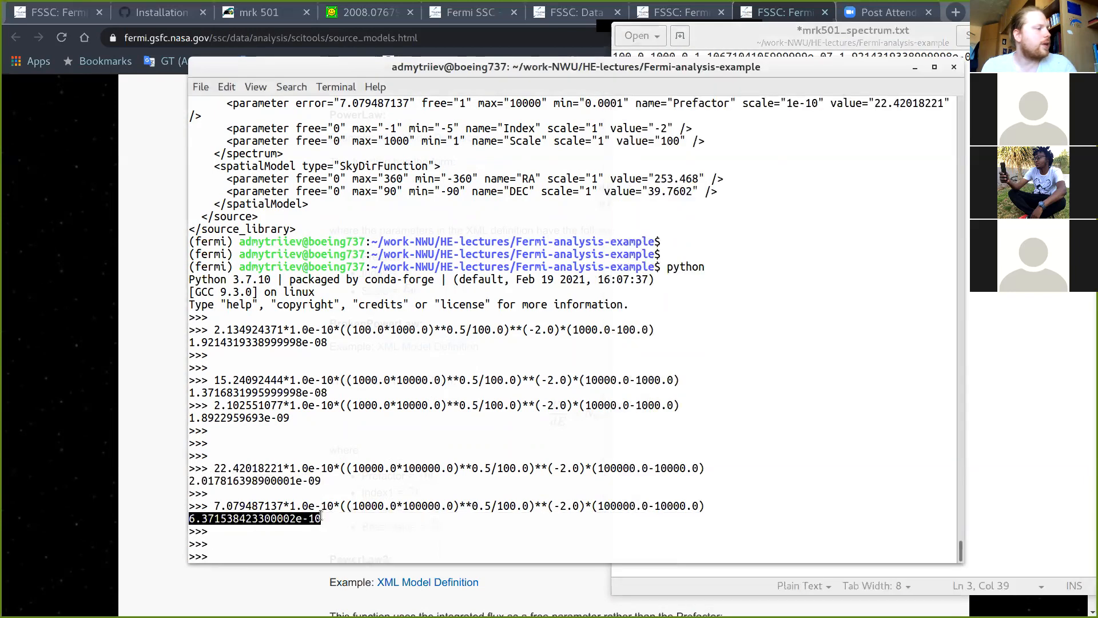
right_click(314, 518)
click(358, 416)
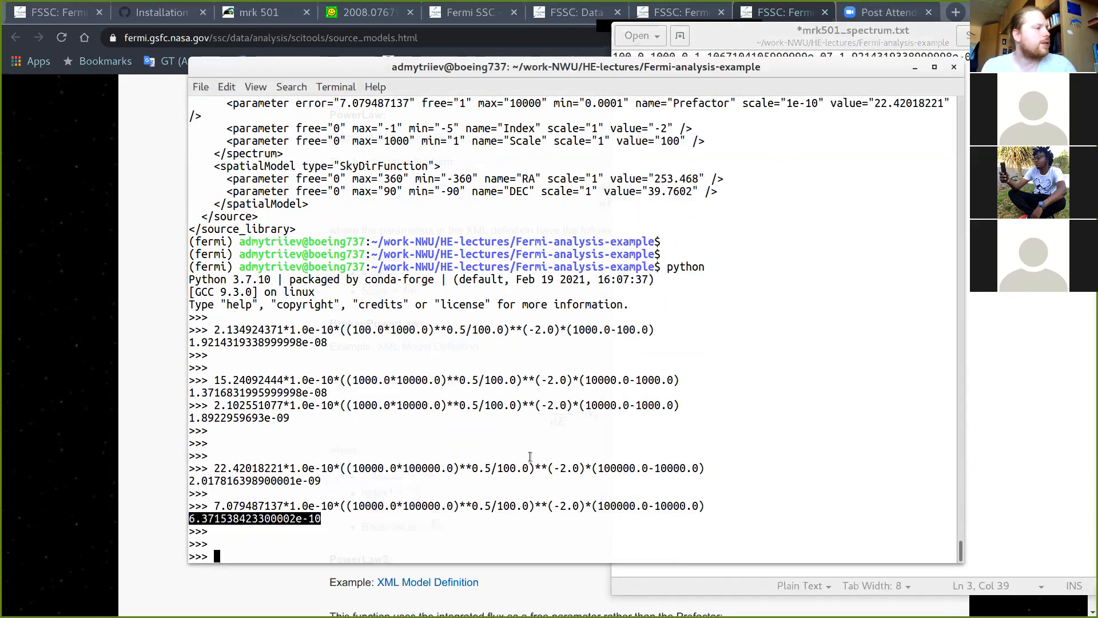
key(alt+Tab)
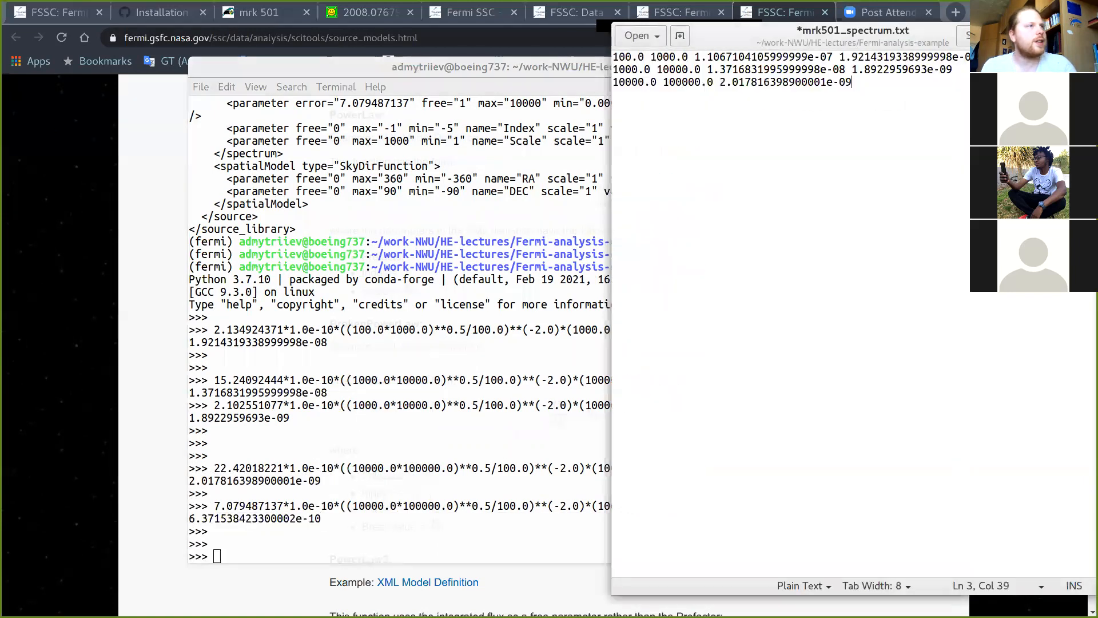
key(ctrl+v)
Step: Save mrk501_spectrum.txt and maximize its editor window
key(ctrl+s)
drag(899, 36, 792, 50)
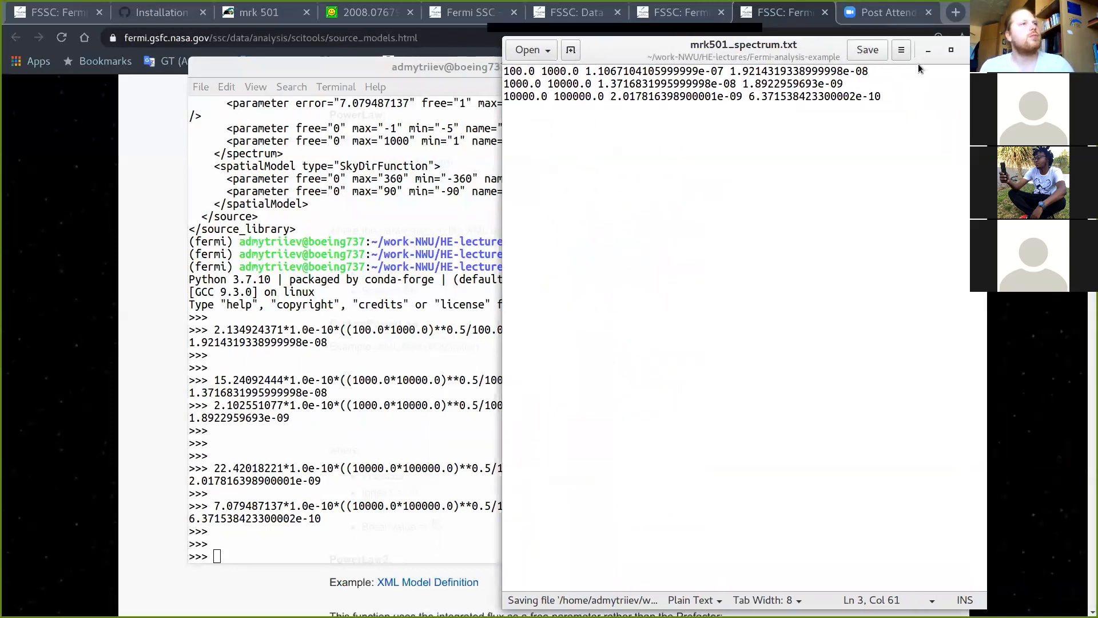
click(948, 50)
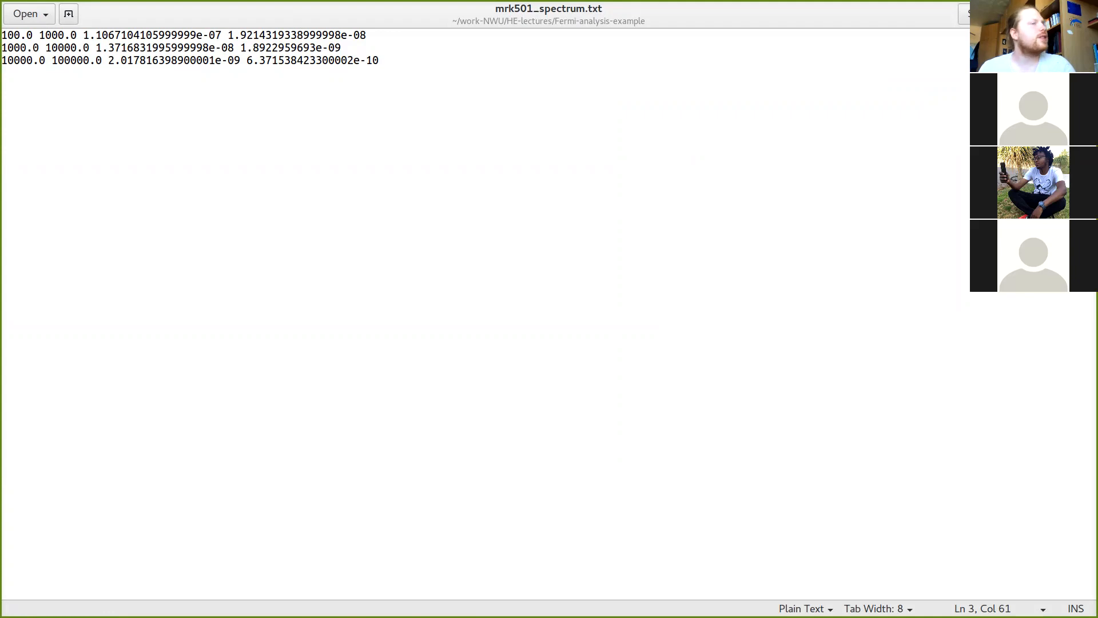
Step: Return to the terminal, exit the Python session with exit() and list the files in the analysis directory
key(alt+Tab)
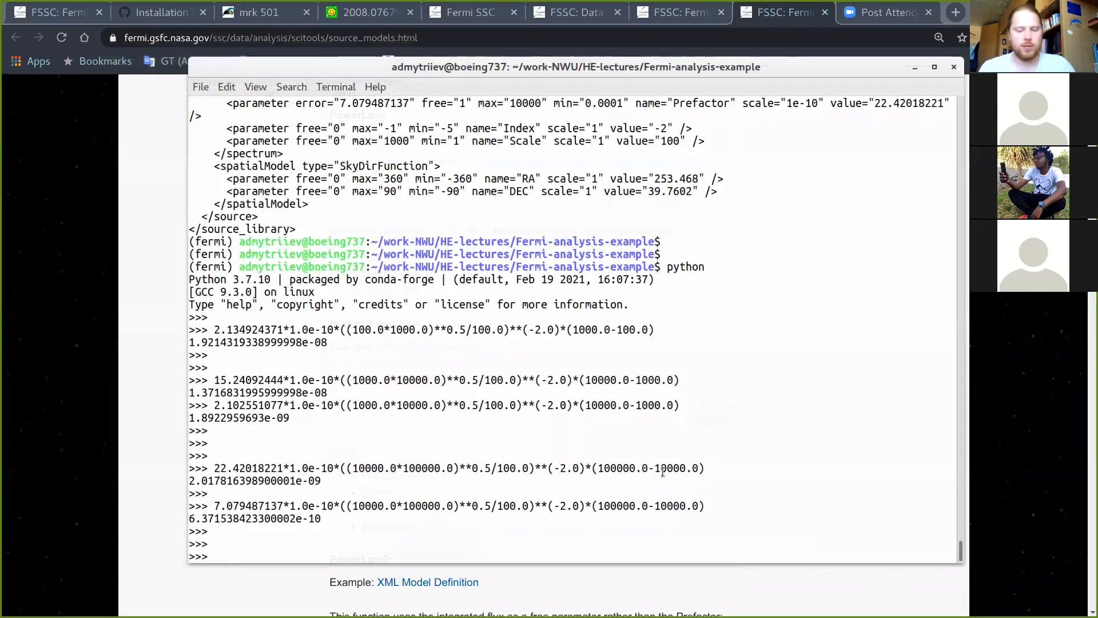
key(Return)
text(exit())
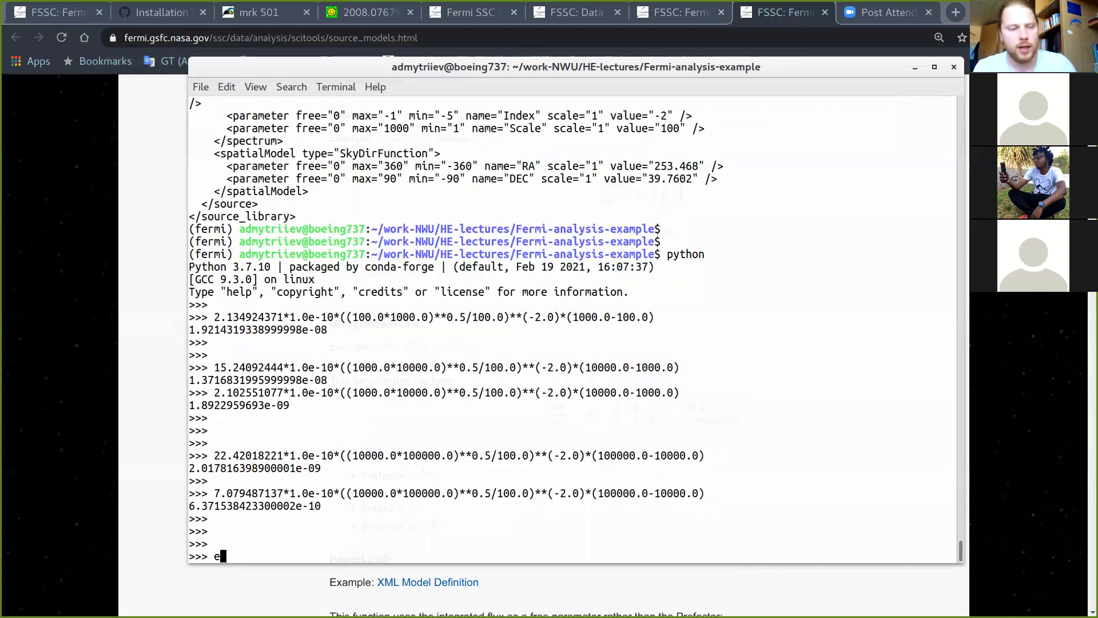
key(Return)
key(Return)
key(Return)
text(ls)
key(Return)
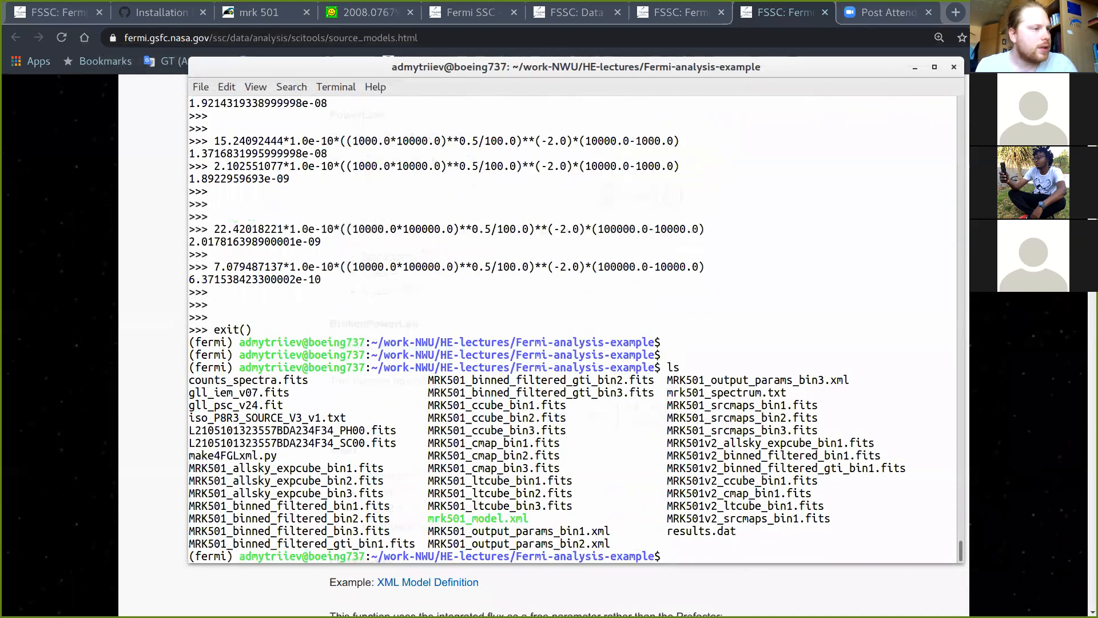
key(Return)
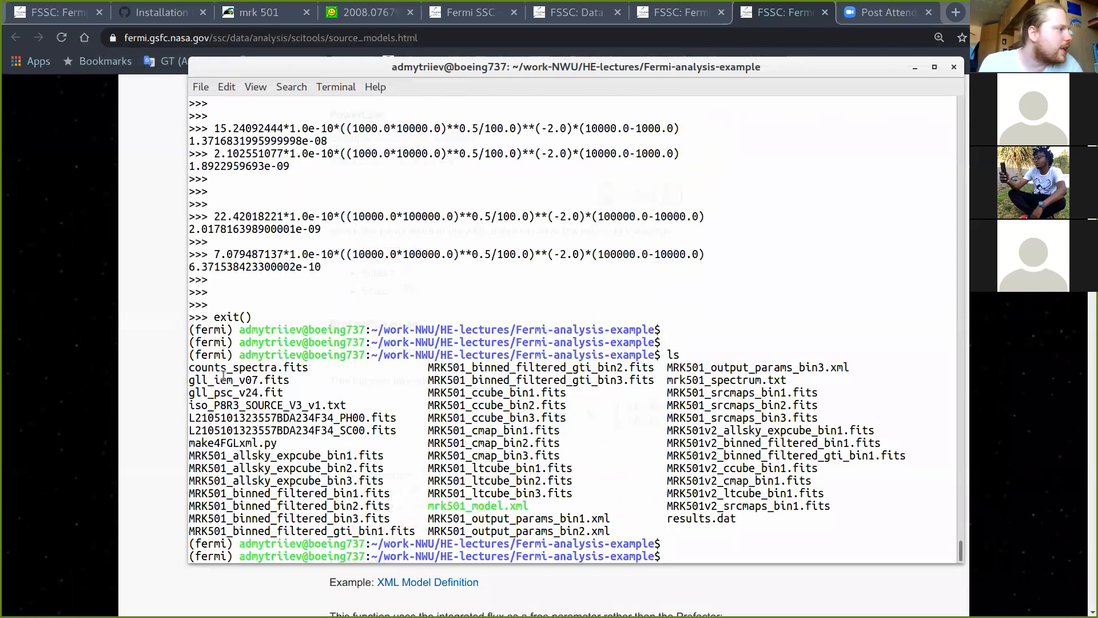
Step: List the analysis directory in long format with human-readable sizes, ordered by modification time with the newest file last
text(ls -lo)
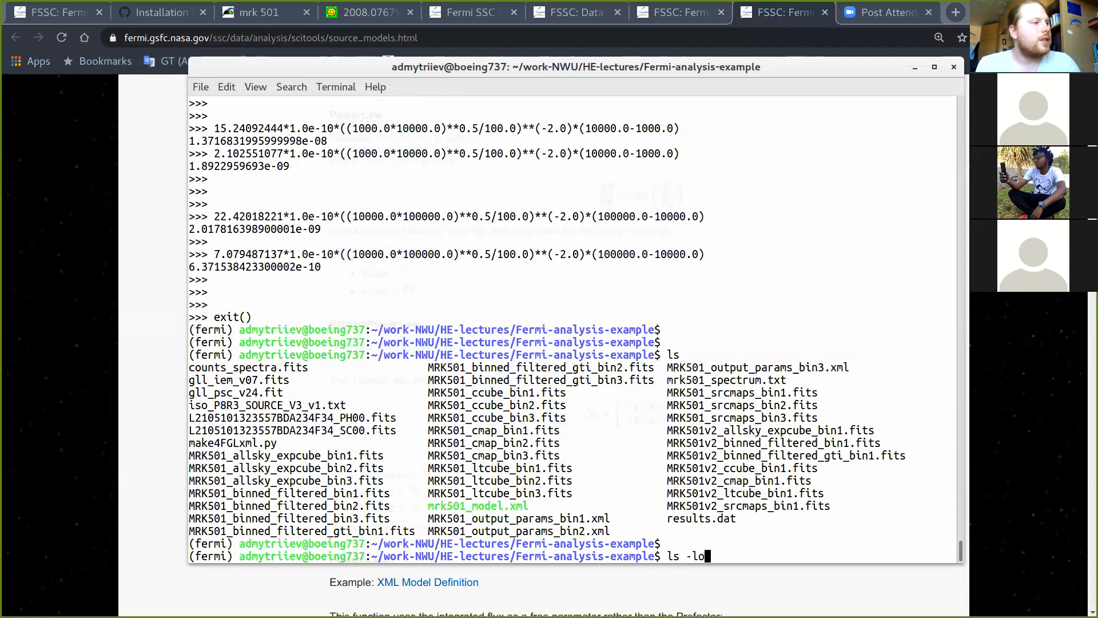
text(r)
key(Return)
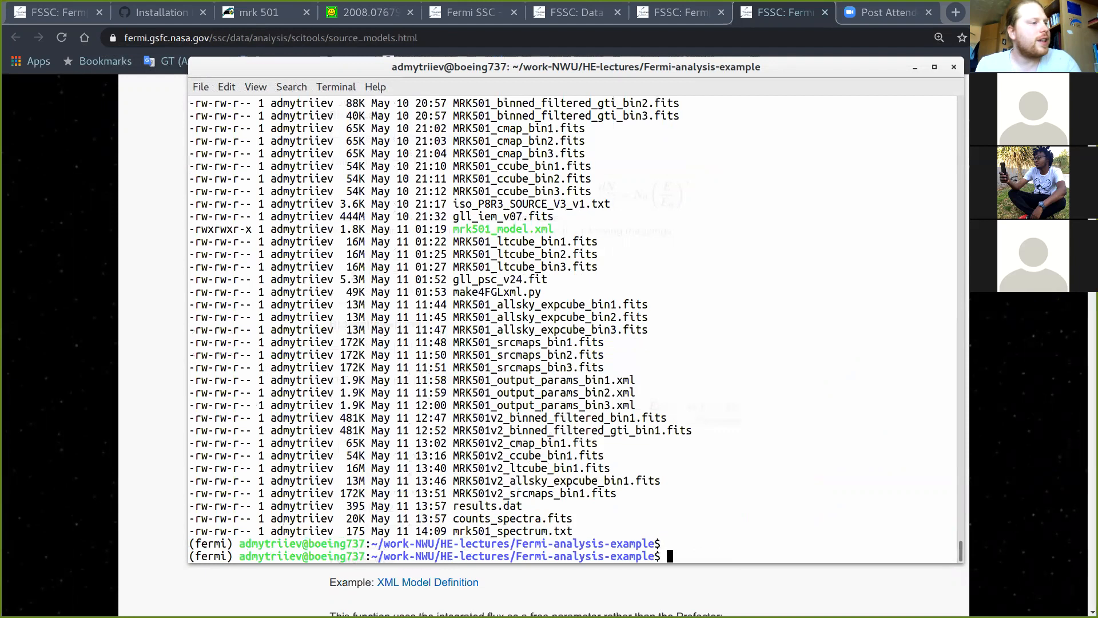
Step: Start gnuplot from the Fermi-analysis-example directory
key(Return)
text(gnuplot)
key(Return)
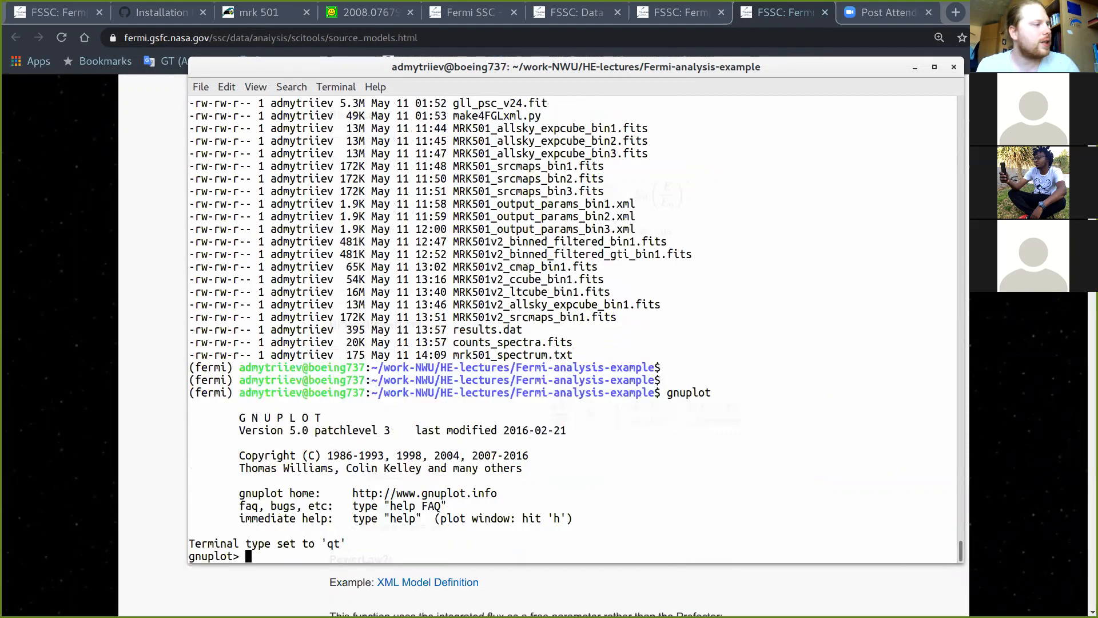
key(Return)
Step: Set logarithmic scales for both the x and y axes in gnuplot
text(set )
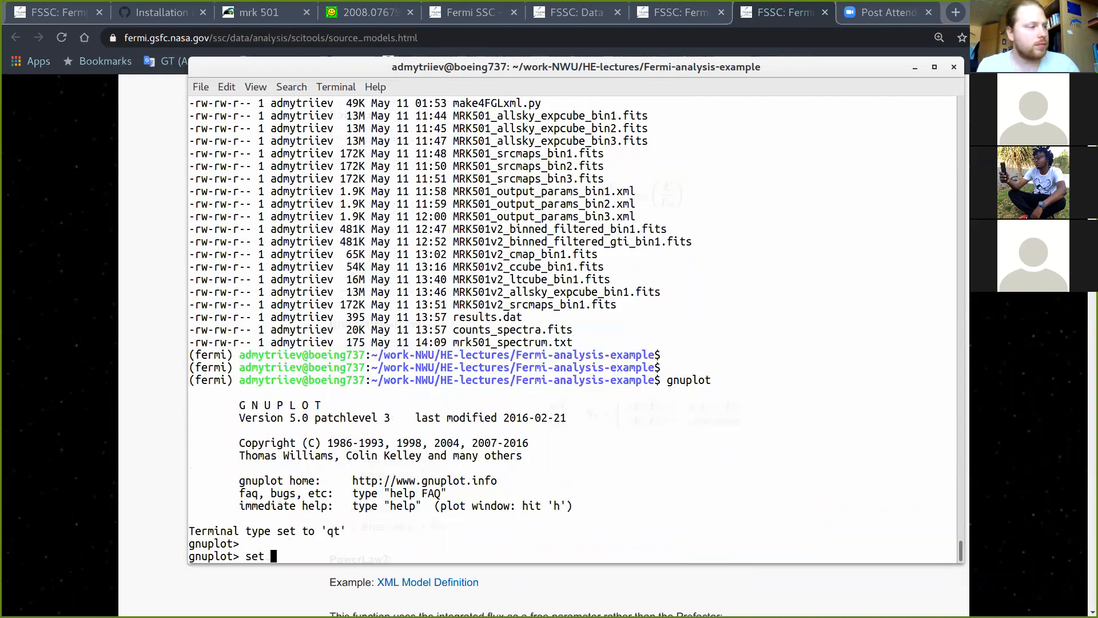
text(logscale x)
key(Return)
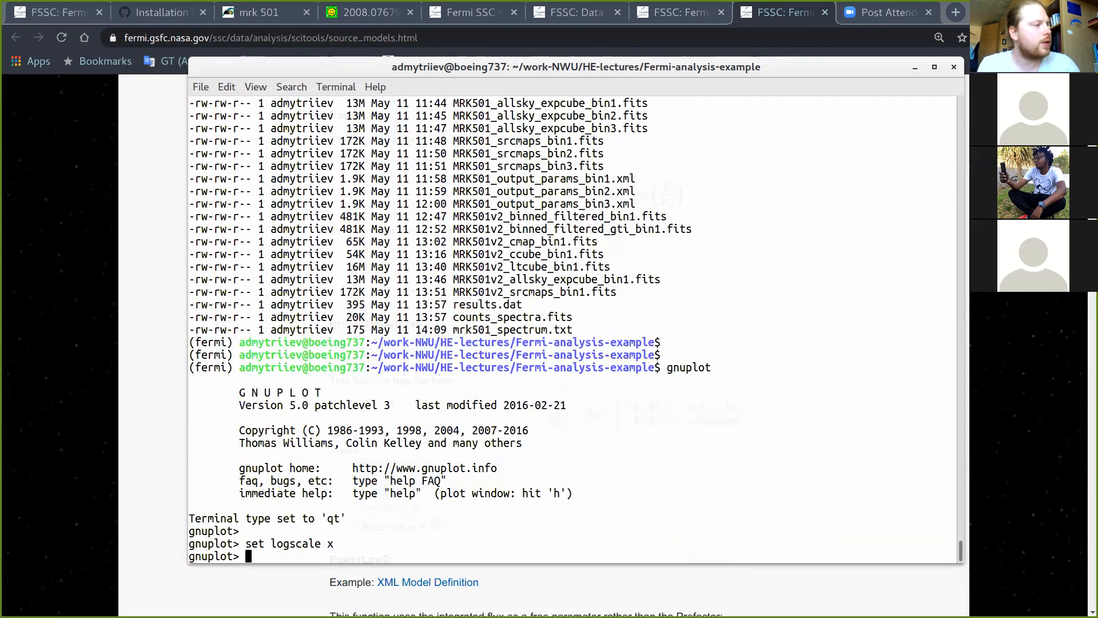
key(Up)
key(BackSpace)
text(y)
key(Return)
key(Return)
Step: Set the tick label format of both the x and y axes to "%.1e"
text(set format )
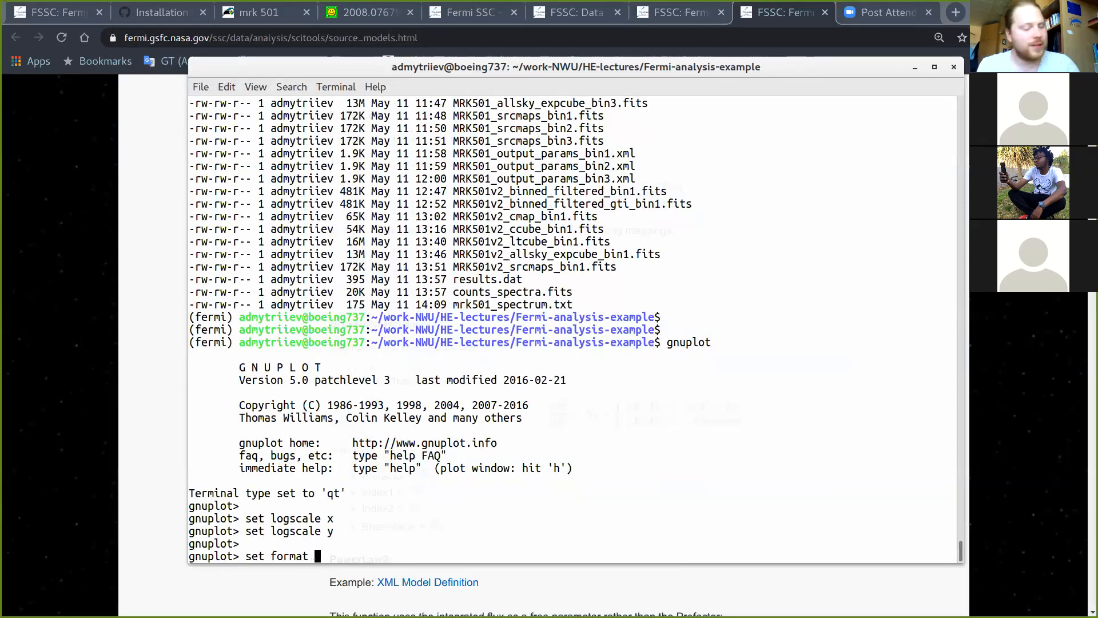
text(x "%.1e")
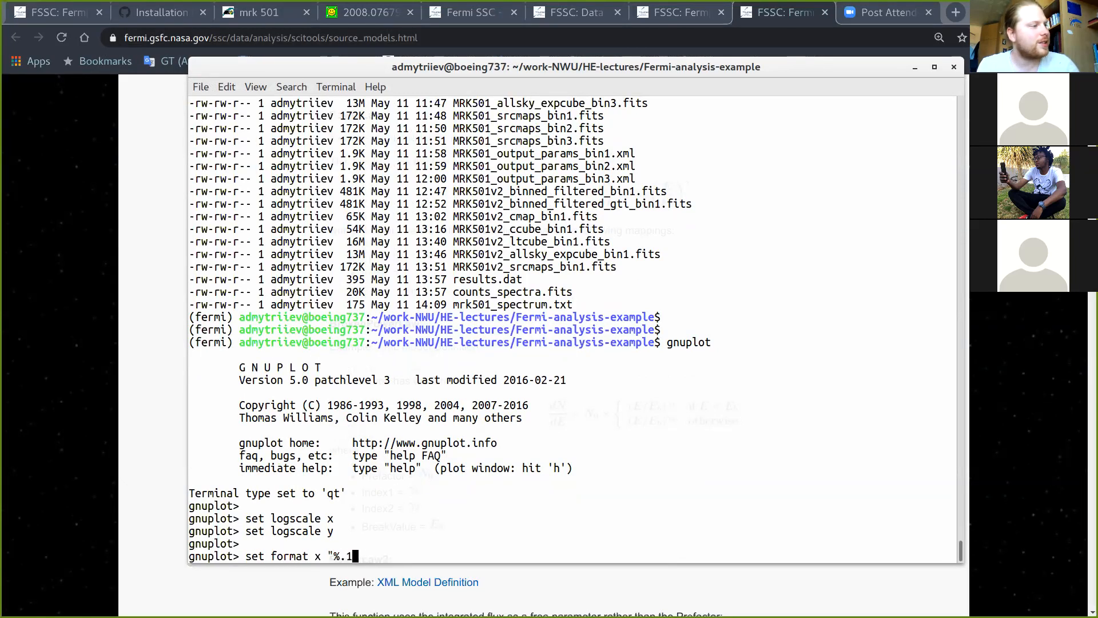
key(Return)
key(Up)
key(Left)
key(Left)
key(Left)
key(Left)
key(Left)
key(Left)
key(Left)
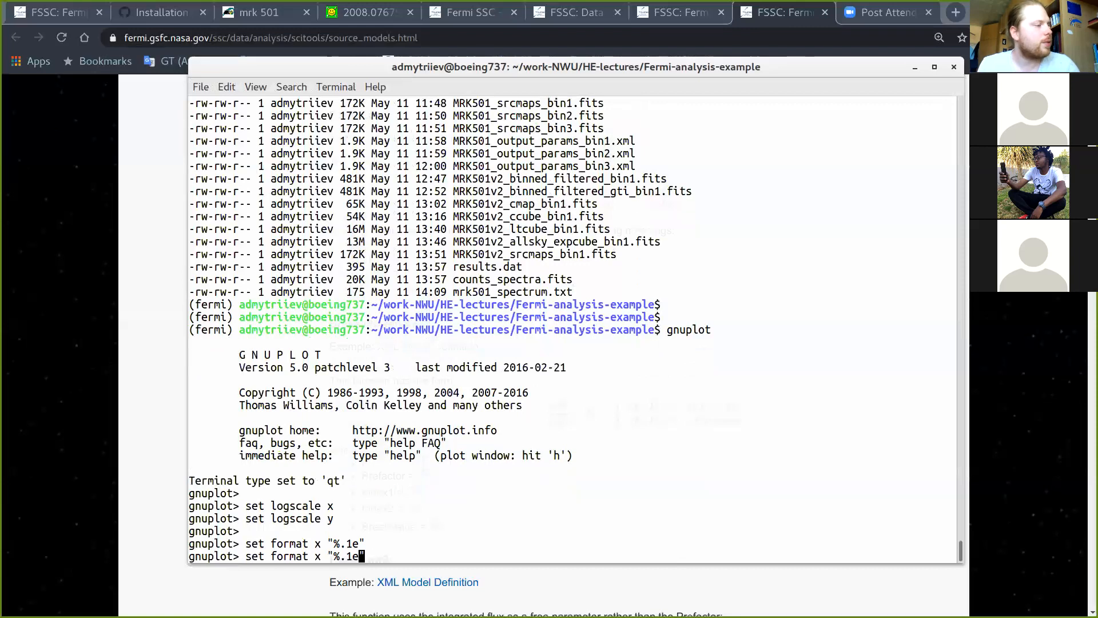
key(BackSpace)
text(y)
key(Return)
key(Return)
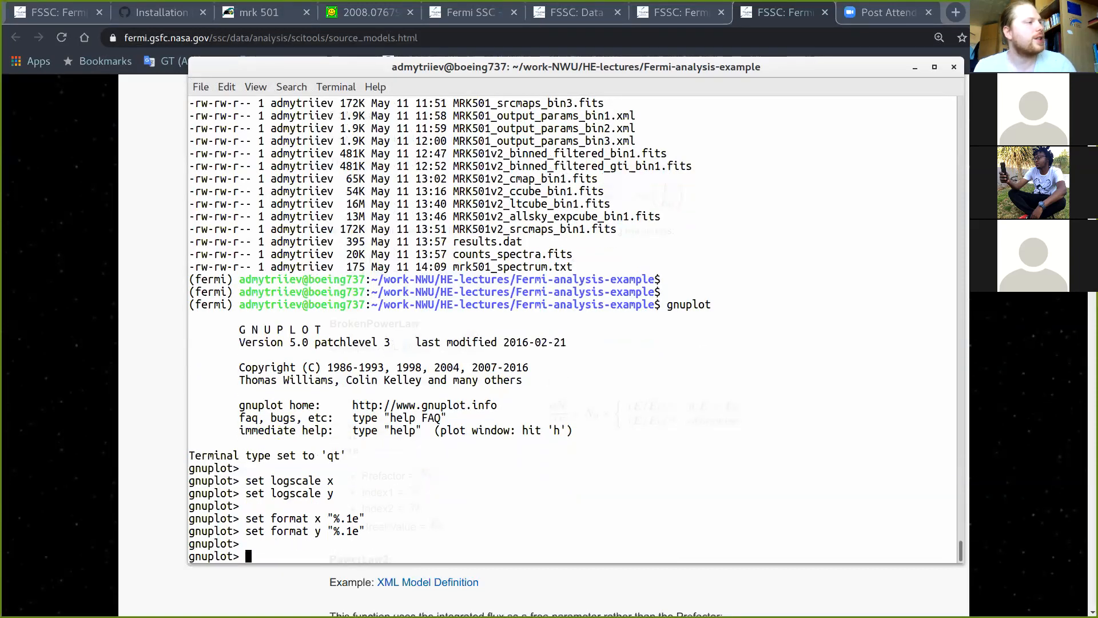
Step: Begin a plot command for "mrk501_spectrum.txt" that uses ($1*$2)**0.5 as the x value
text(pl)
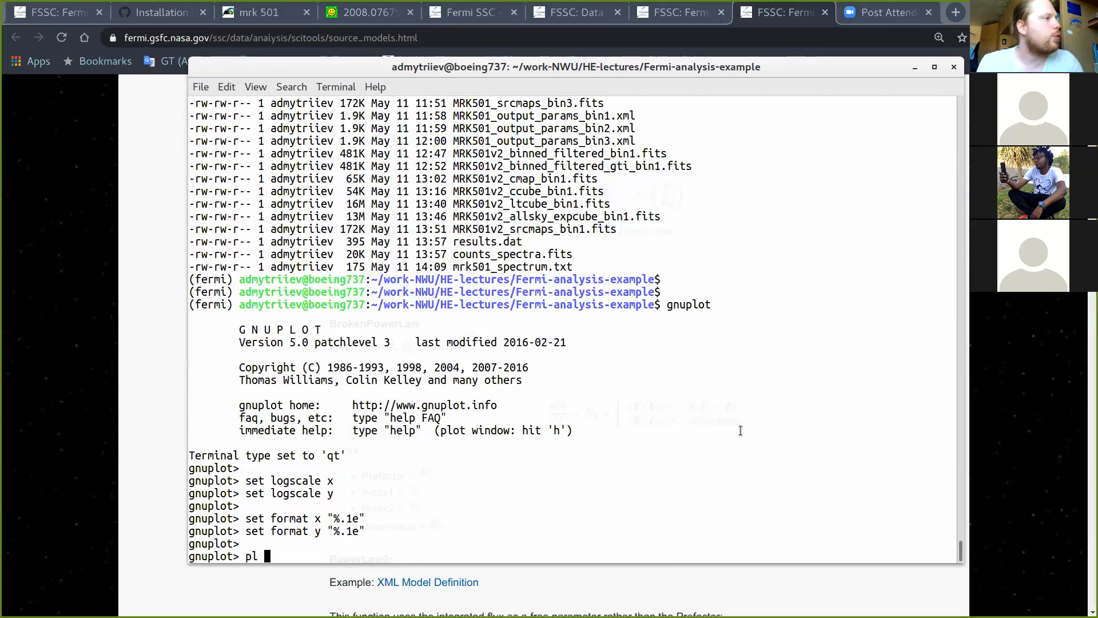
drag(453, 266, 568, 265)
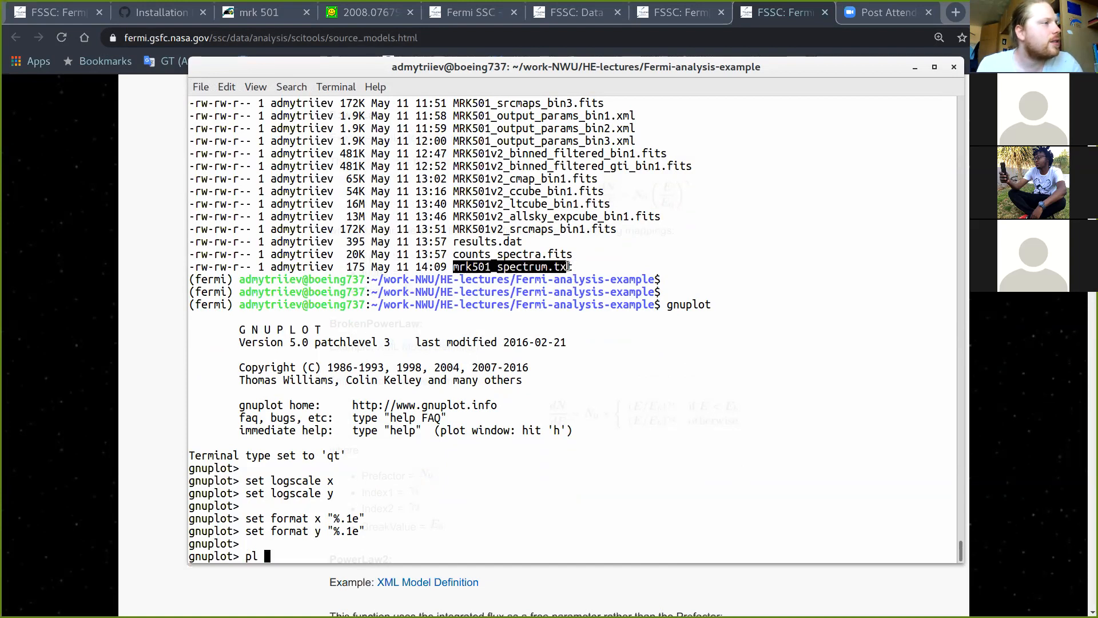
click(304, 544)
text(")
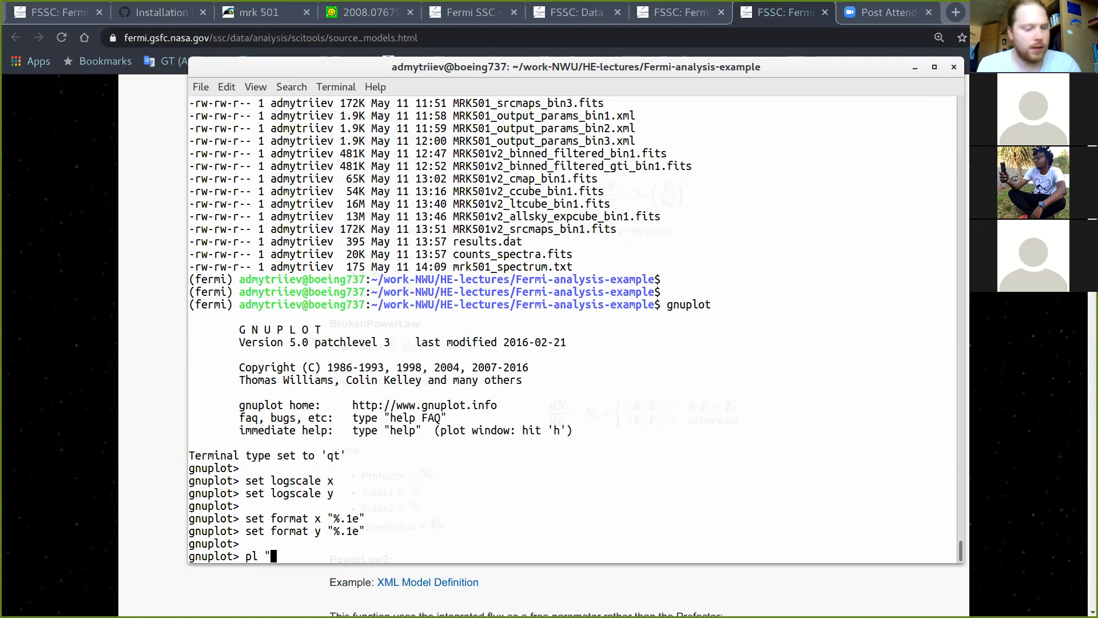
text(mrk501_spectrum.txt)
text(" u)
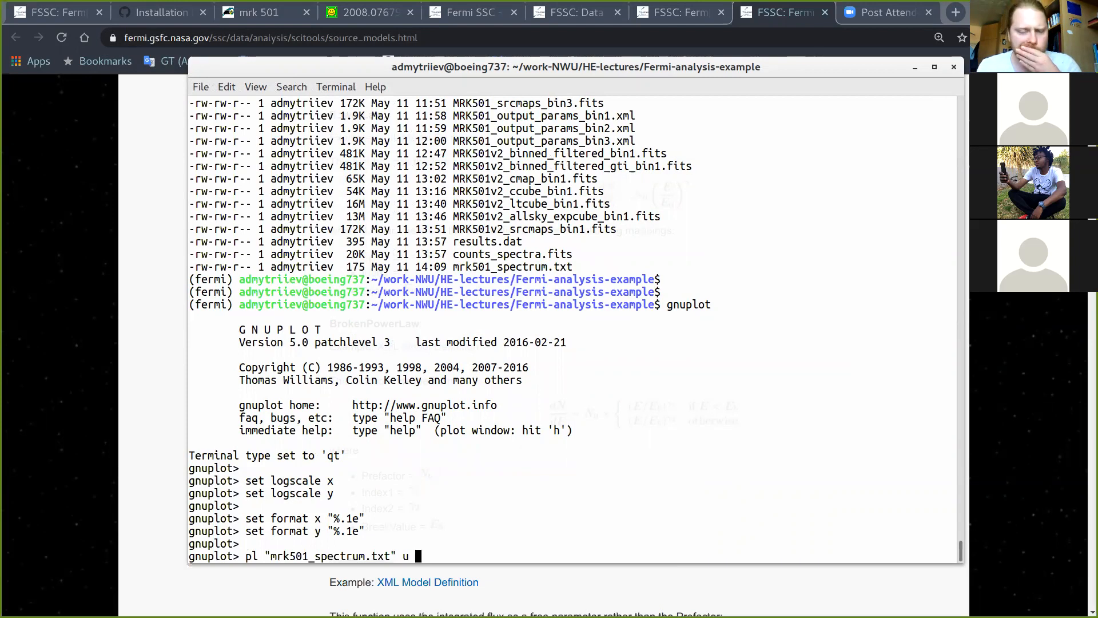
text(()
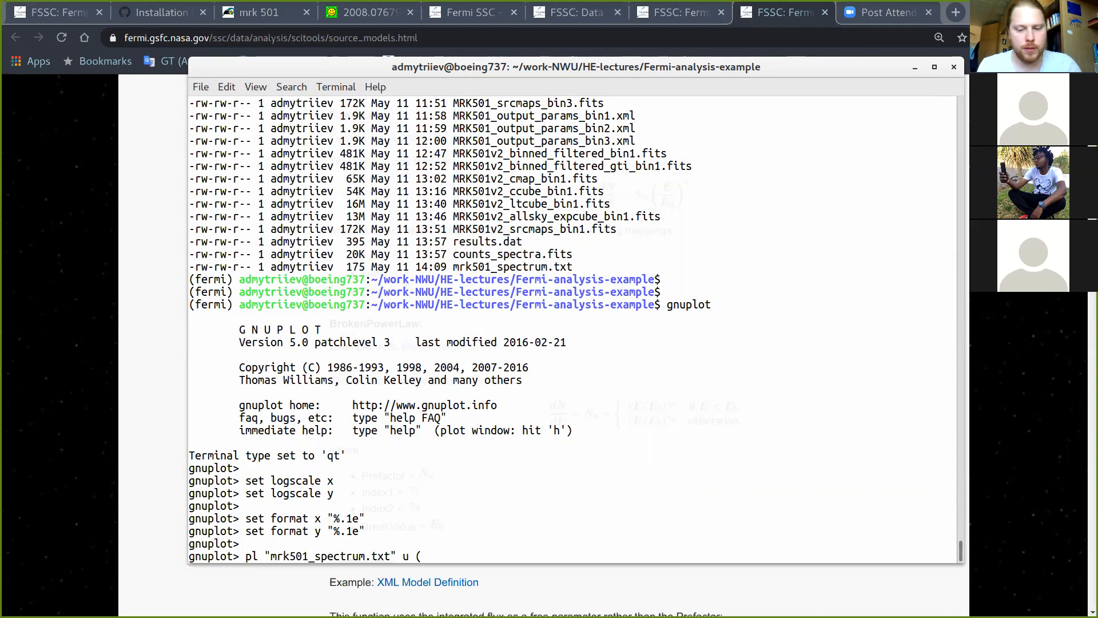
text($1*$2)**0.5)
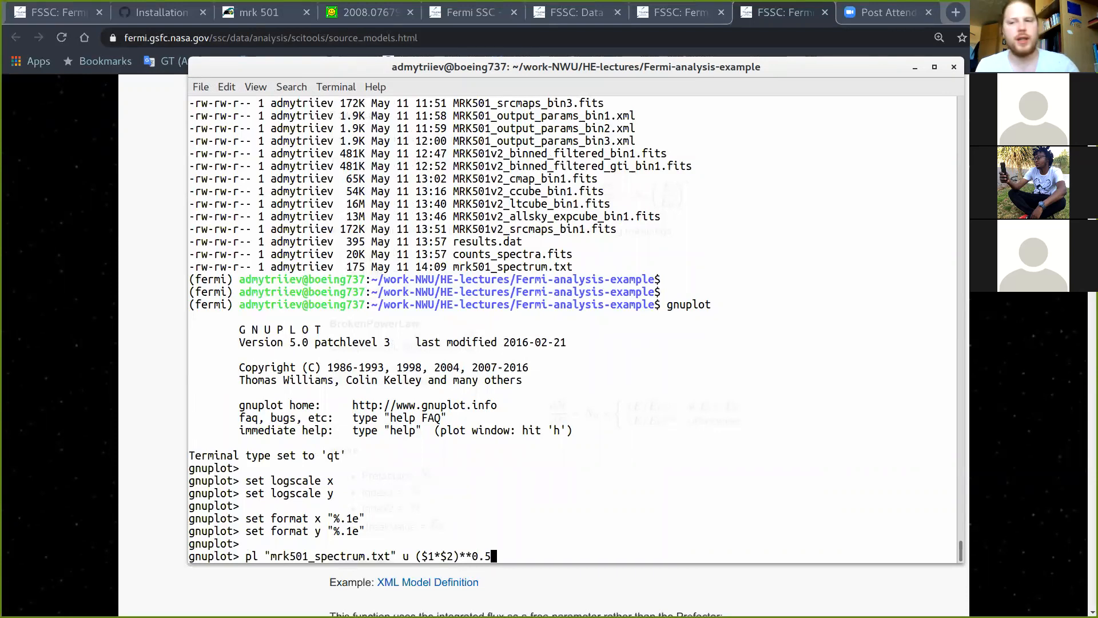
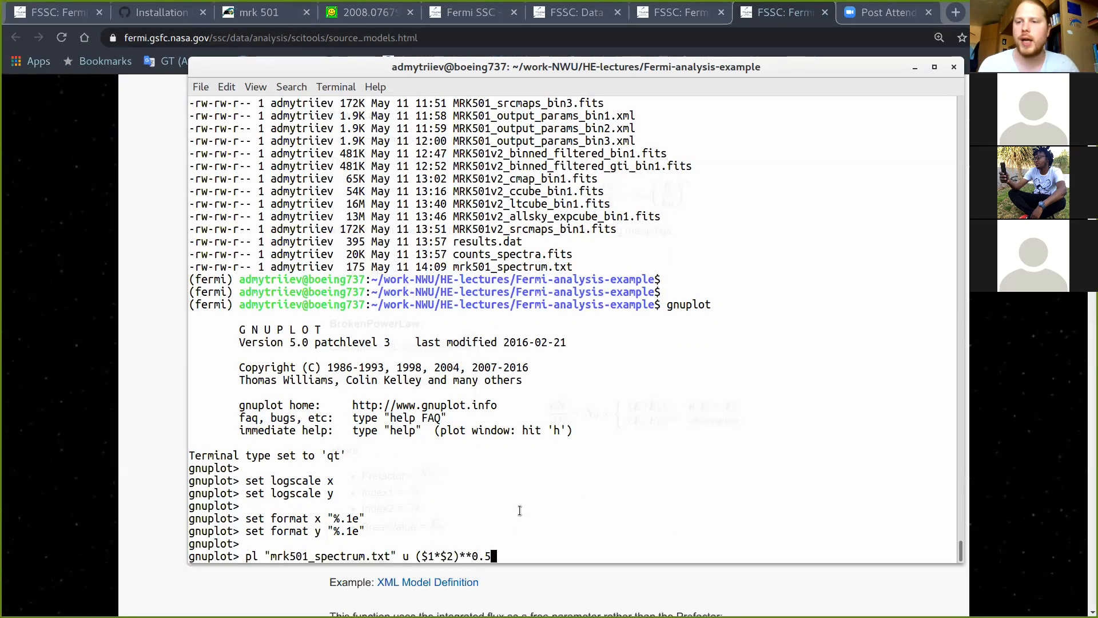
Step: Enclose the whole x expression in outer parentheses so that it reads (($1*$2)**0.5)
key(Left)
key(Left)
key(Left)
key(Left)
key(Left)
key(Left)
key(Left)
key(Left)
key(Left)
key(Left)
key(Left)
key(Left)
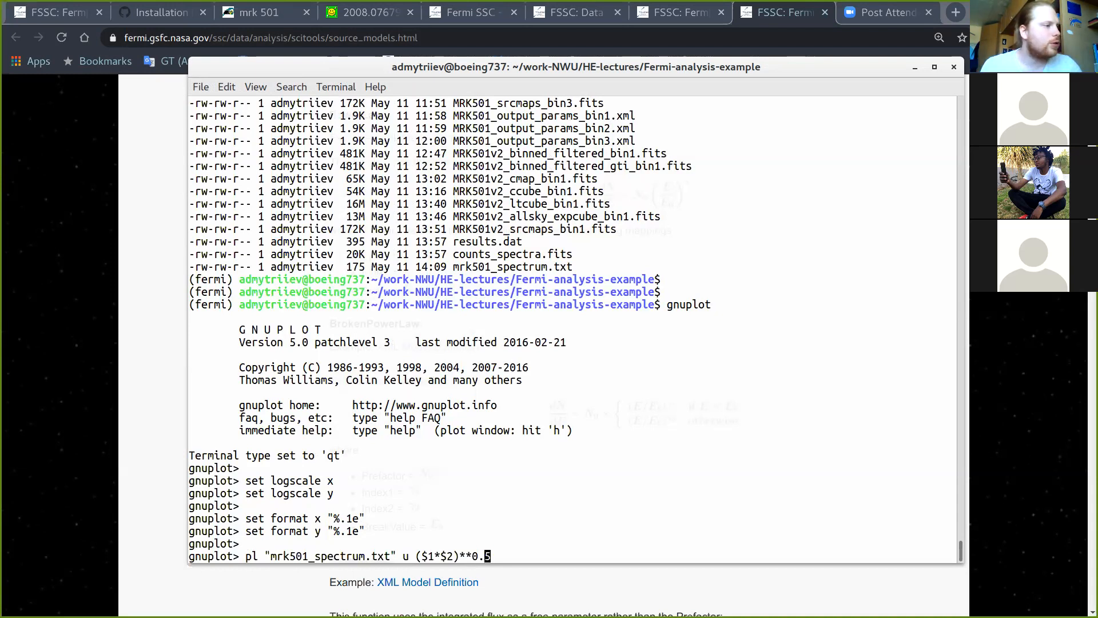
text(()
key(Right)
key(Right)
key(Right)
key(Right)
key(Right)
key(Right)
key(Right)
key(Right)
key(Right)
key(Right)
key(Right)
text())
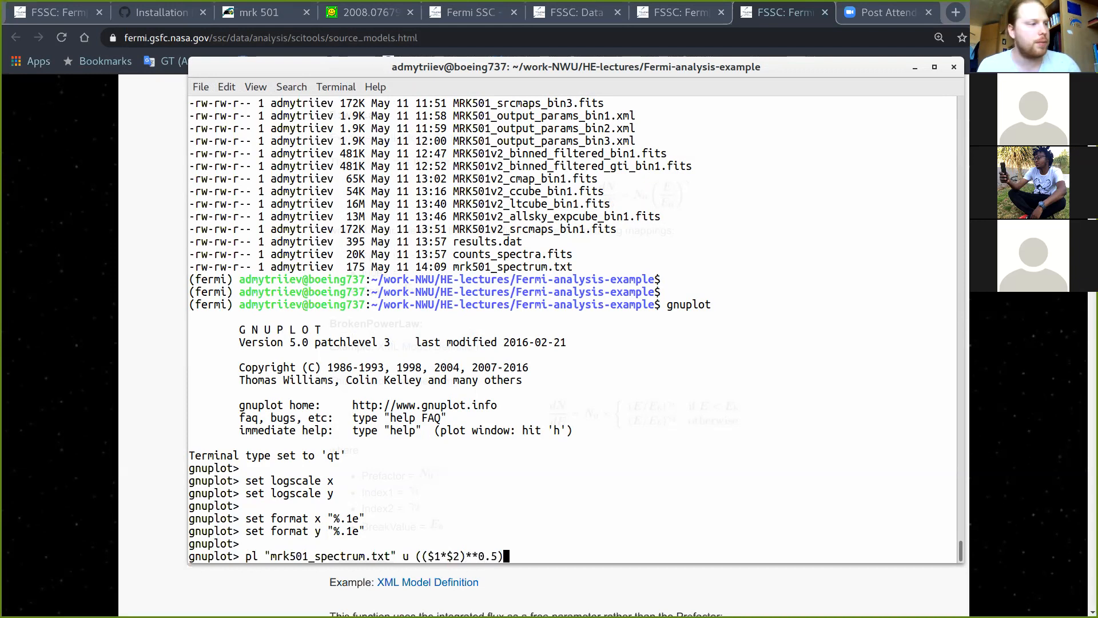
Step: Add ($3) as the y value and ($4) as the error column after the x expression
text(:($2))
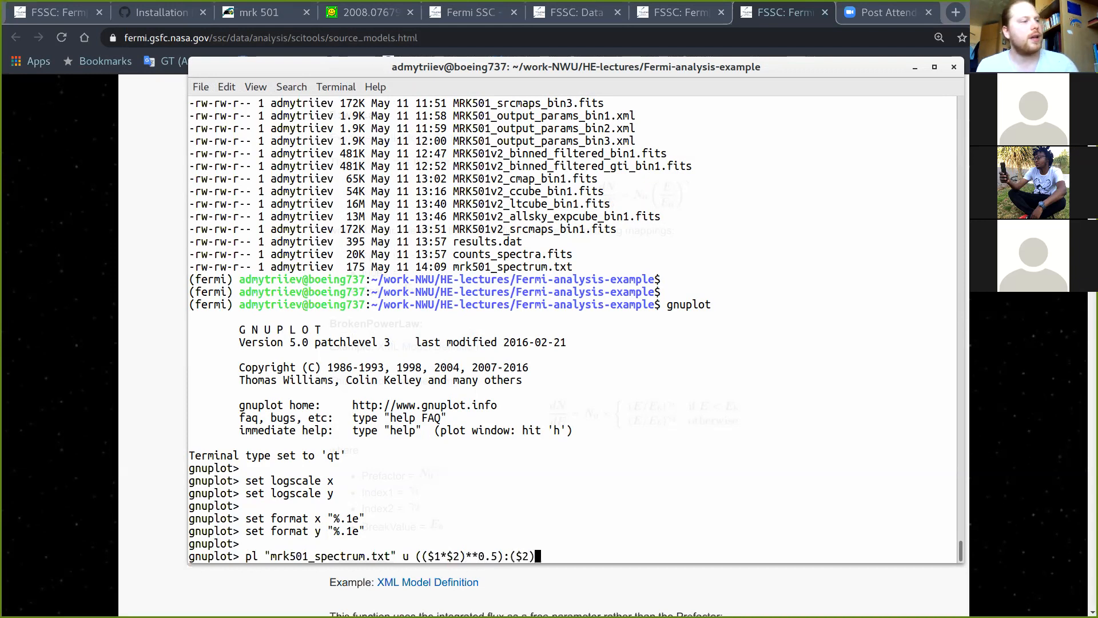
text(:($3))
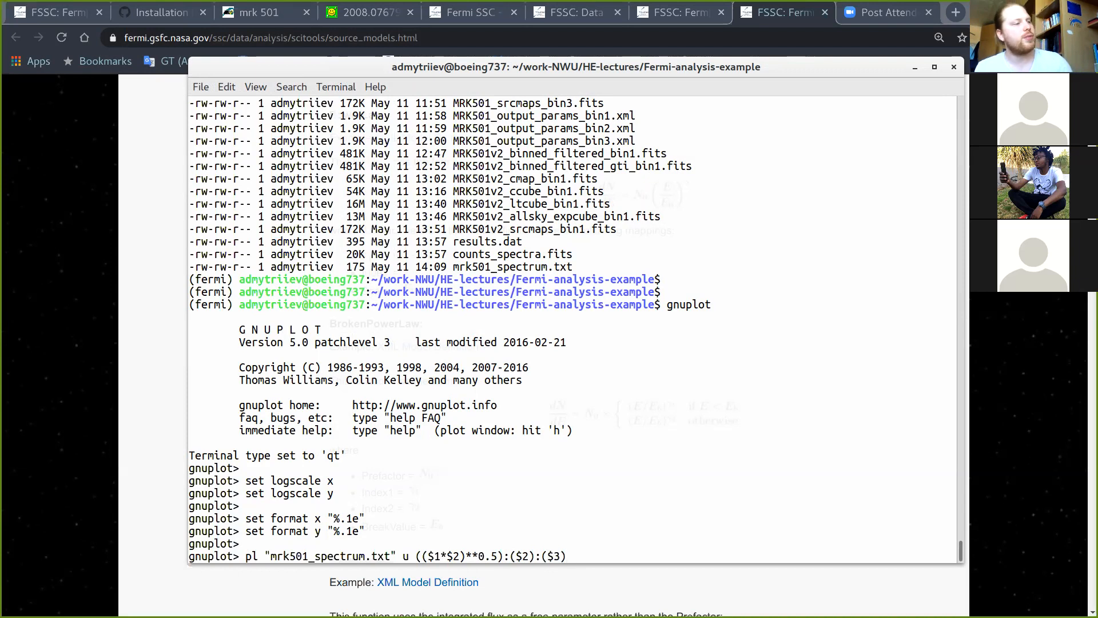
key(Left)
key(Left)
key(Left)
key(Left)
key(Left)
key(Left)
key(Left)
key(Left)
key(Left)
key(Left)
key(Left)
key(Left)
key(Left)
key(Left)
key(Left)
key(Left)
key(Left)
key(Left)
key(Left)
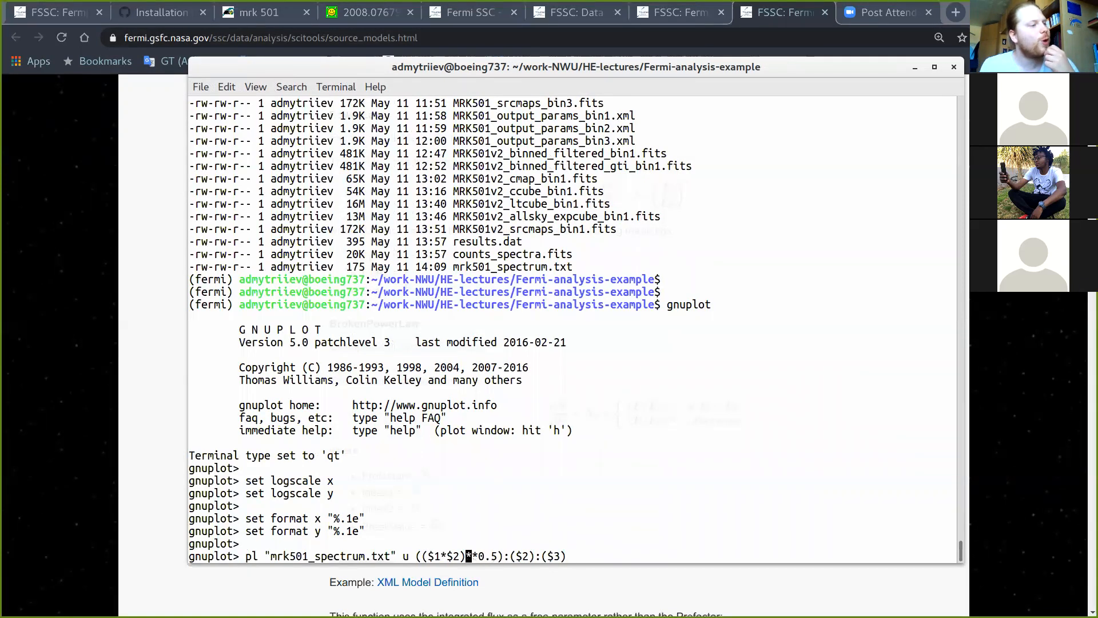
key(Left)
key(Right)
key(Right)
key(Right)
key(Right)
key(Right)
key(Right)
key(Right)
key(Right)
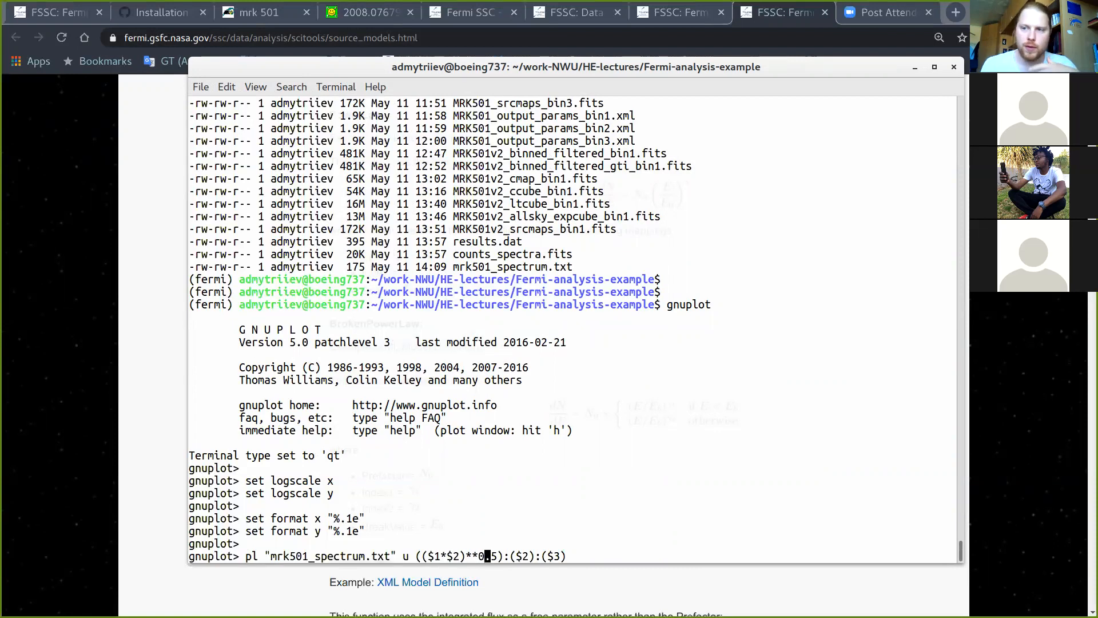
key(Right)
key(Right)
key(Right)
key(Right)
key(Right)
key(Right)
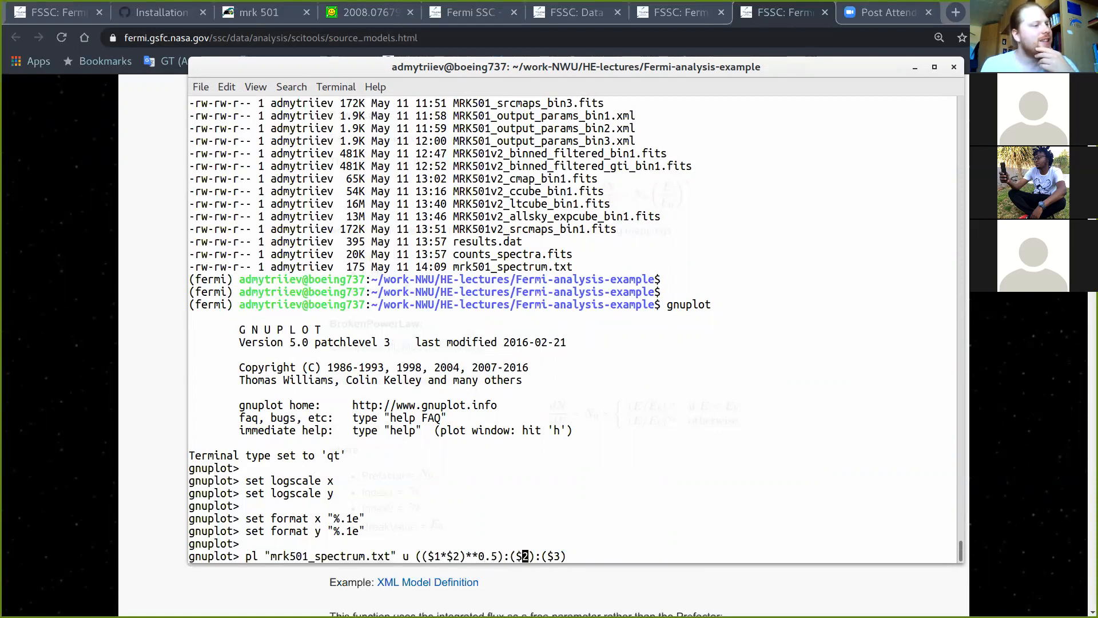
key(BackSpace)
text(3)
key(Right)
key(Right)
key(Right)
key(Right)
key(Right)
key(BackSpace)
text(4)
key(Right)
Step: Complete the plot command with the yerrorbars style and run it
text(with ye)
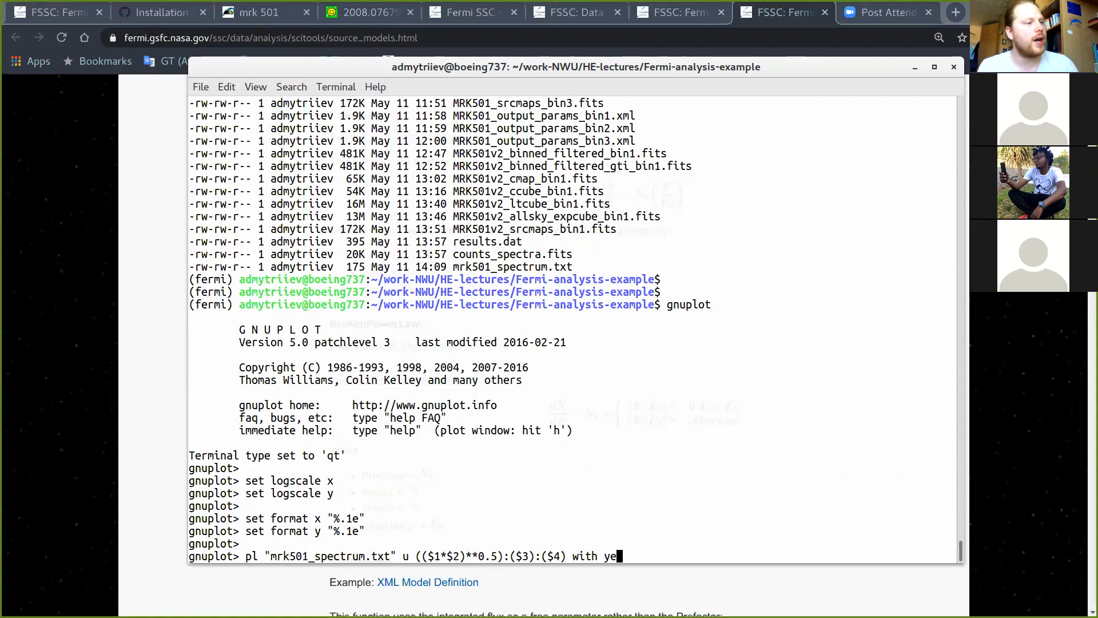
text(rrorbars)
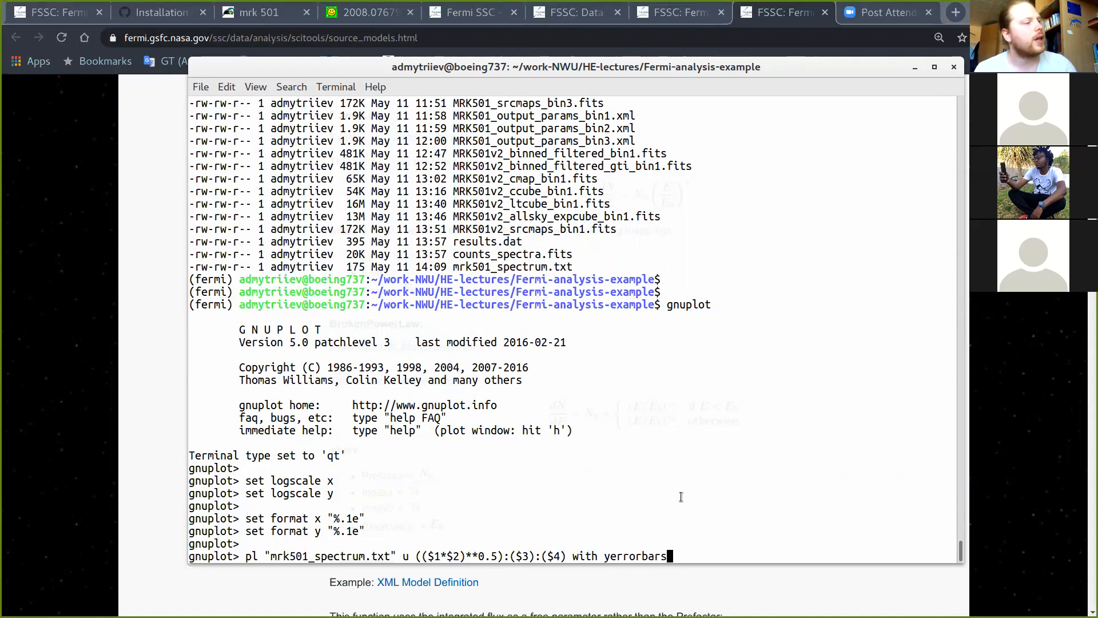
key(Return)
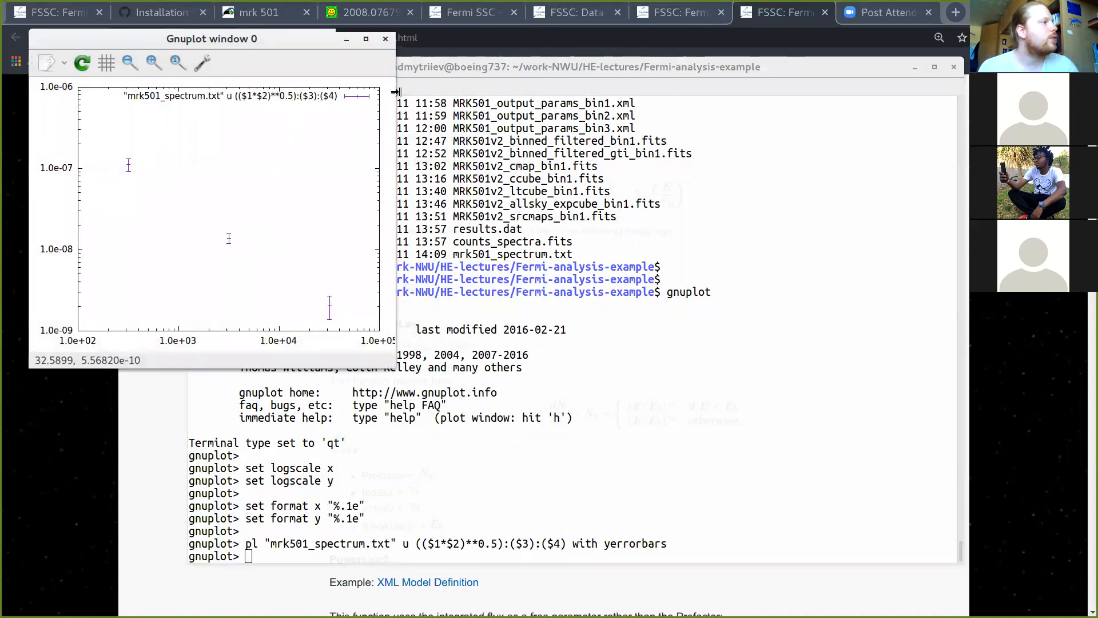
Step: Enlarge the plot window to examine the spectrum points with their error bars, and close it
drag(367, 45, 473, 46)
click(472, 40)
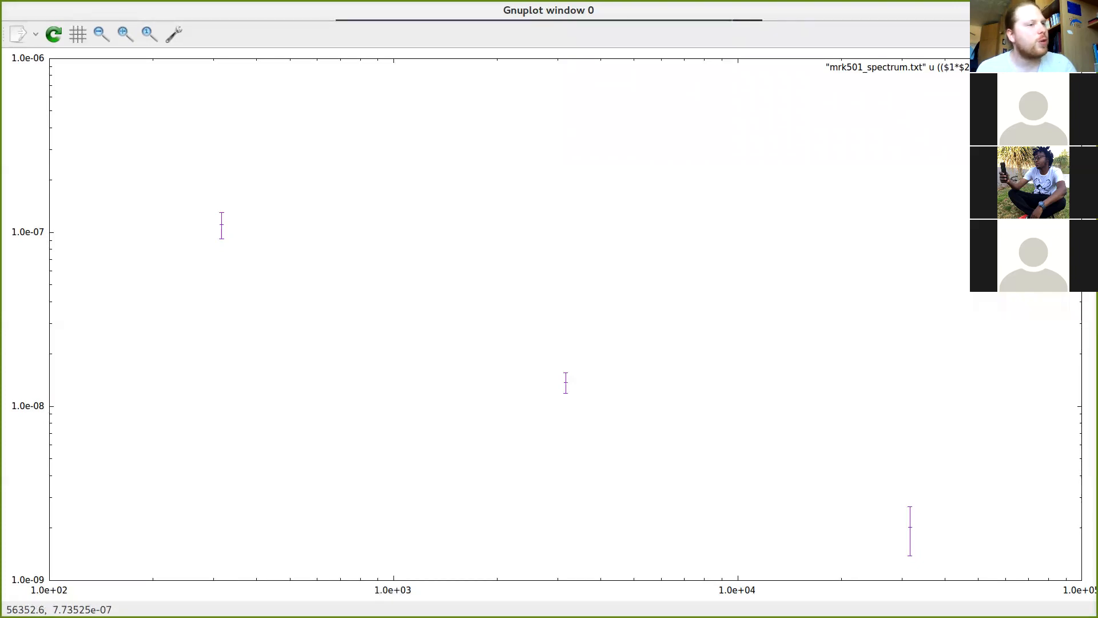
click(1086, 10)
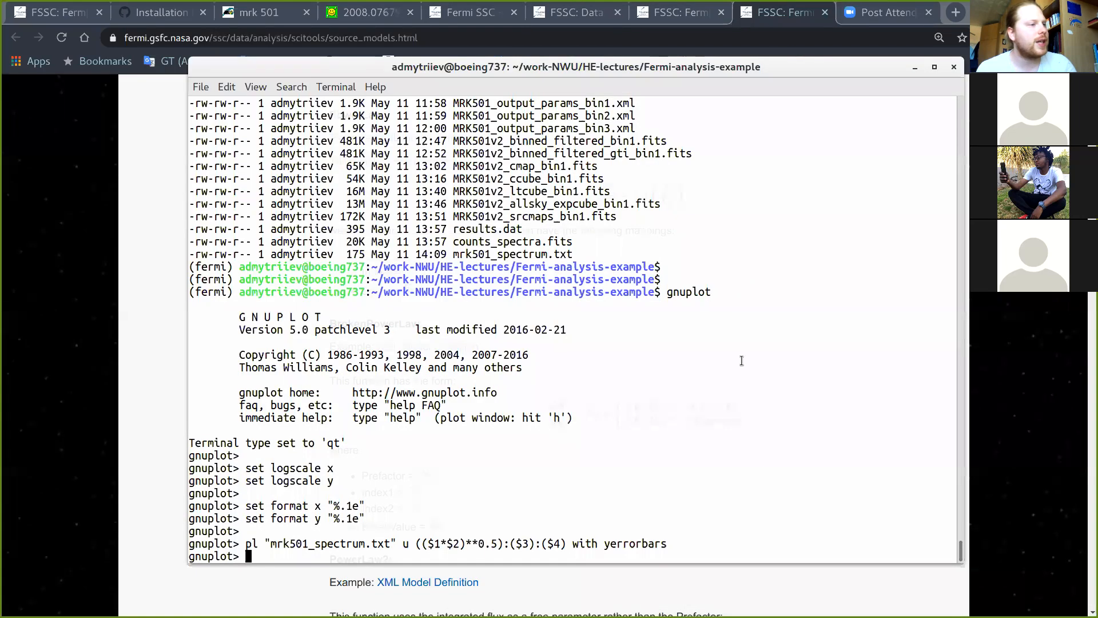
Step: Replot the spectrum with line width 3 (lw 3) and point size 3 (ps 3)
key(Return)
key(Return)
key(Up)
text(lw 3)
text( ps 2)
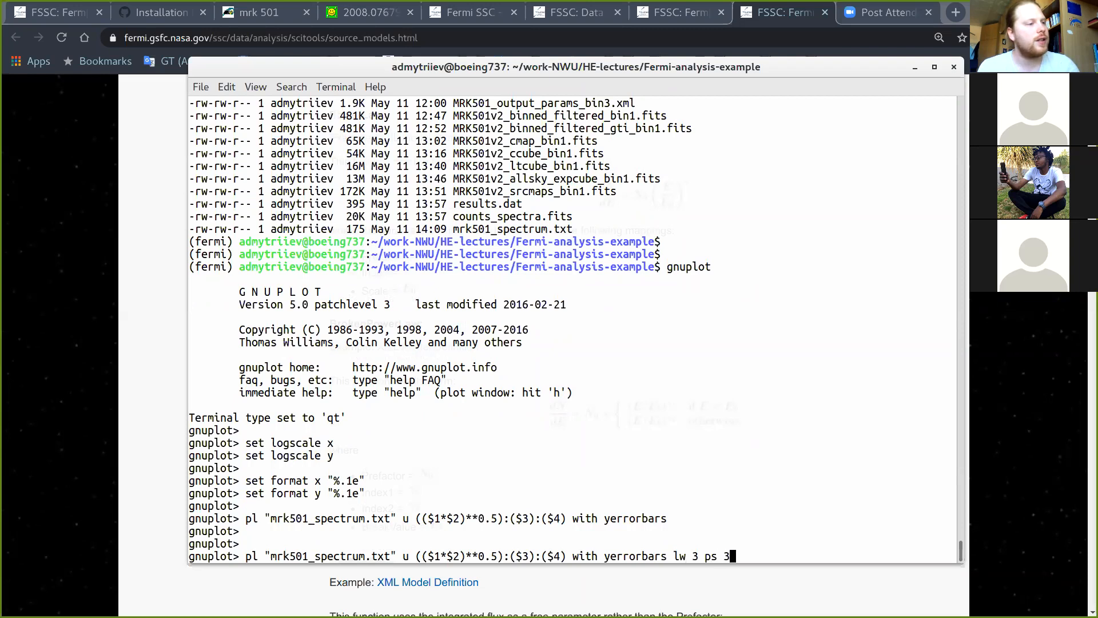
key(Return)
key(Return)
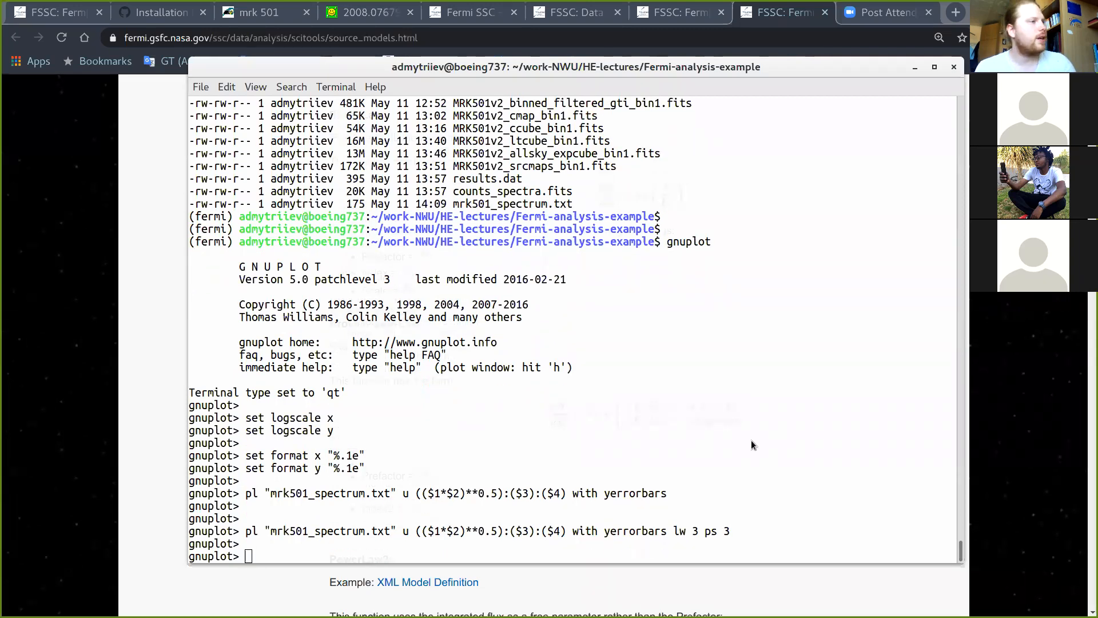
Step: Examine the redrawn spectrum in the gnuplot window and return to the terminal running gnuplot
key(super)
click(424, 475)
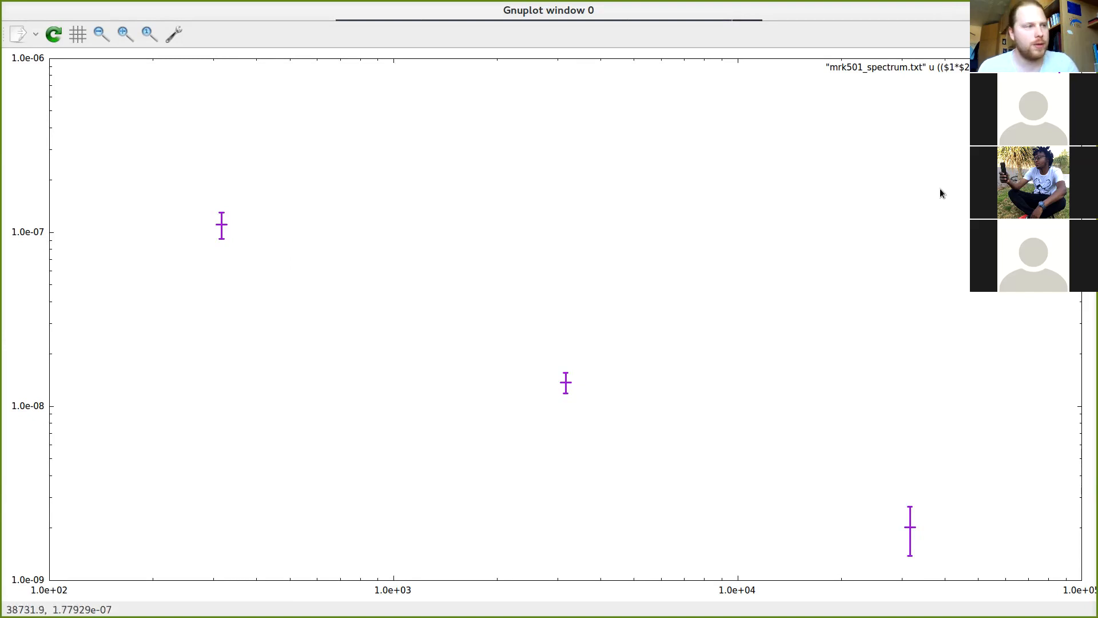
key(super)
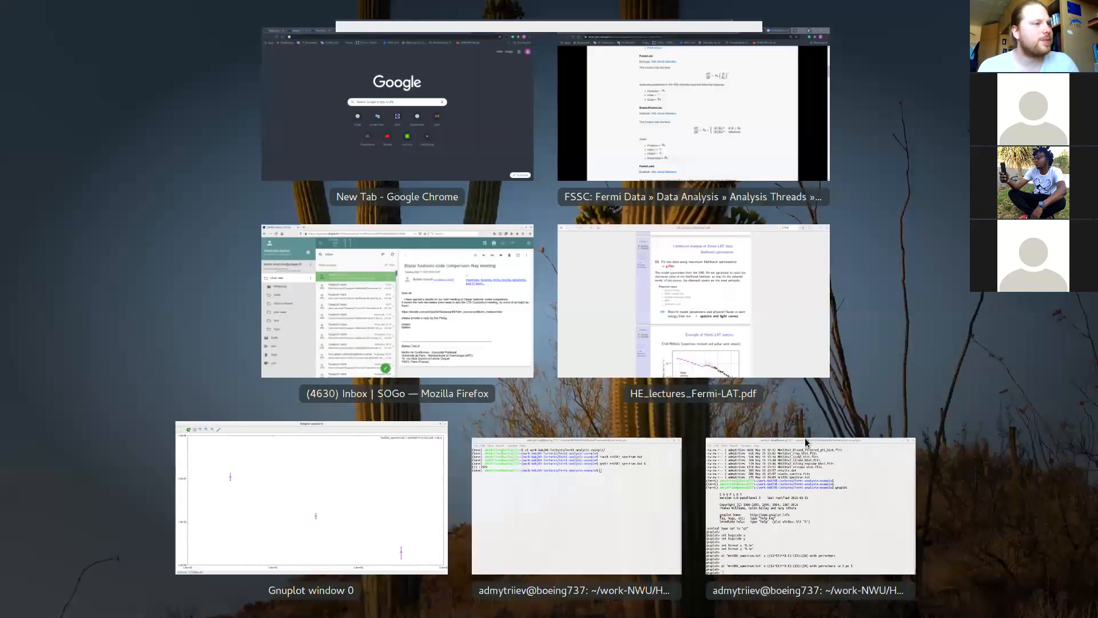
click(811, 513)
key(Return)
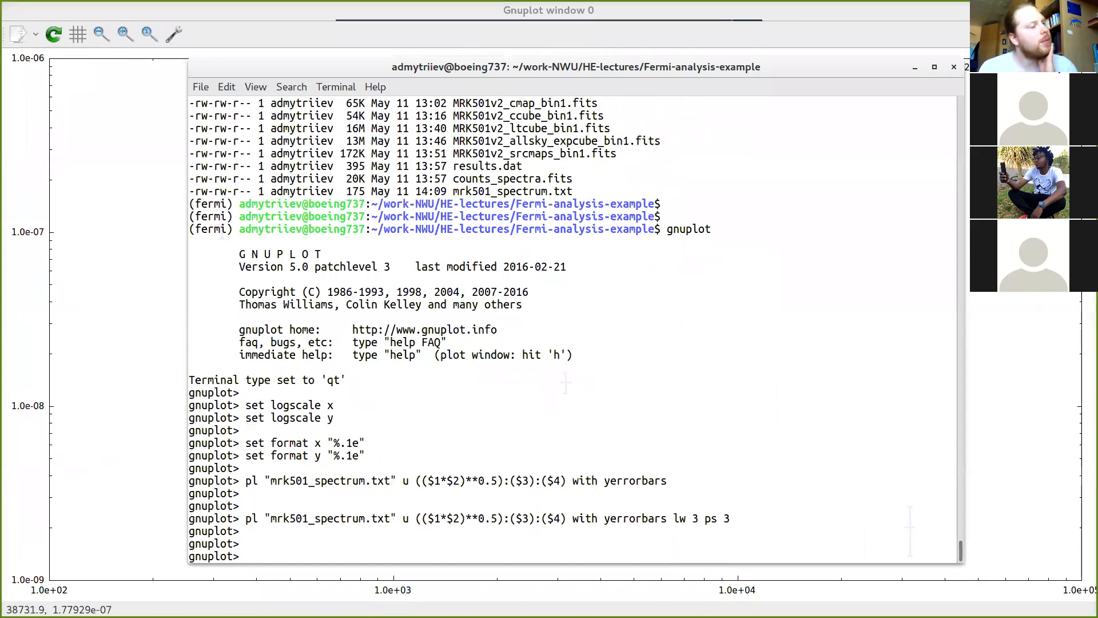
drag(798, 71, 813, 40)
key(Return)
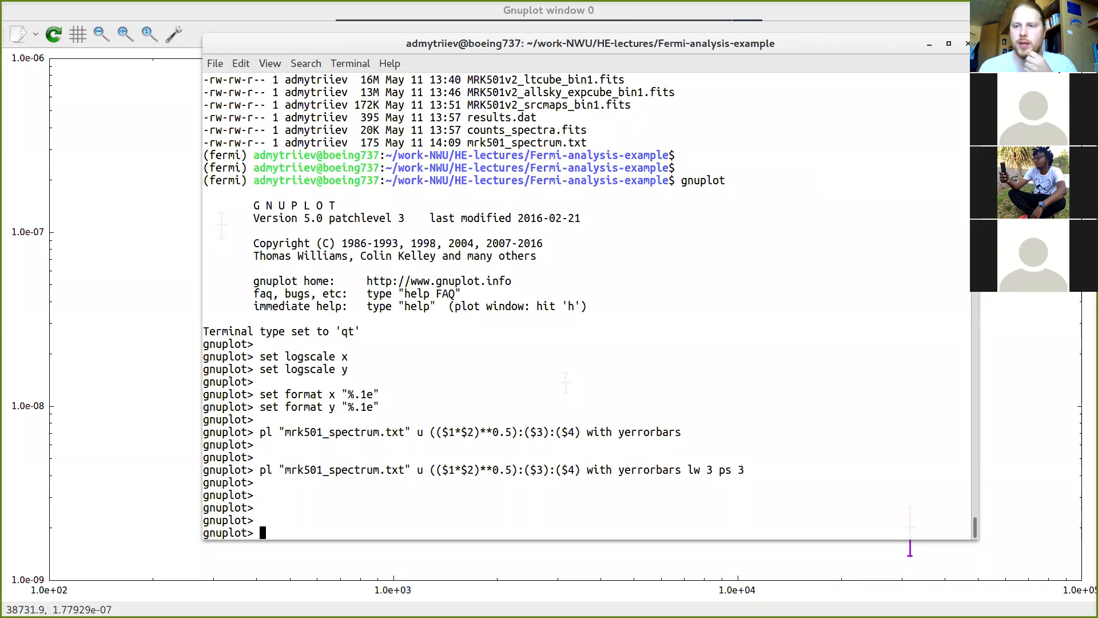
Step: Recall the last plot command and divide the y value by the bin width, giving ($3/($2-$1))
key(Up)
key(Left)
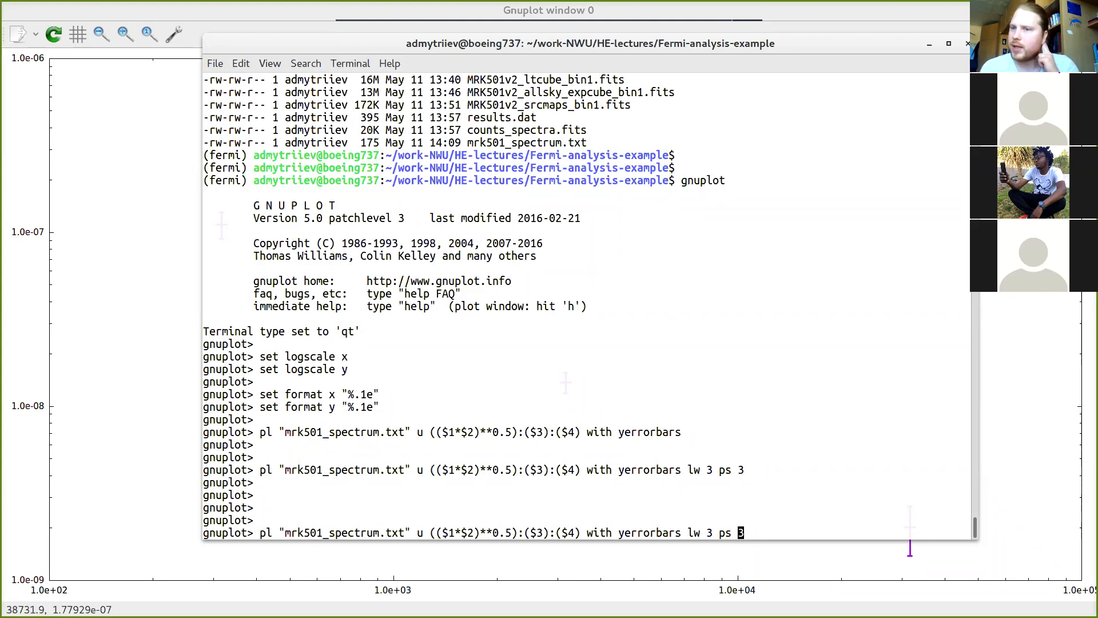
key(Left)
key(Left)
key(Left)
key(Left)
key(Left)
key(Left)
key(Left)
key(Left)
key(Left)
key(Left)
key(Left)
key(Left)
key(Left)
key(Left)
key(Left)
key(Left)
key(Left)
key(Left)
key(Left)
key(Left)
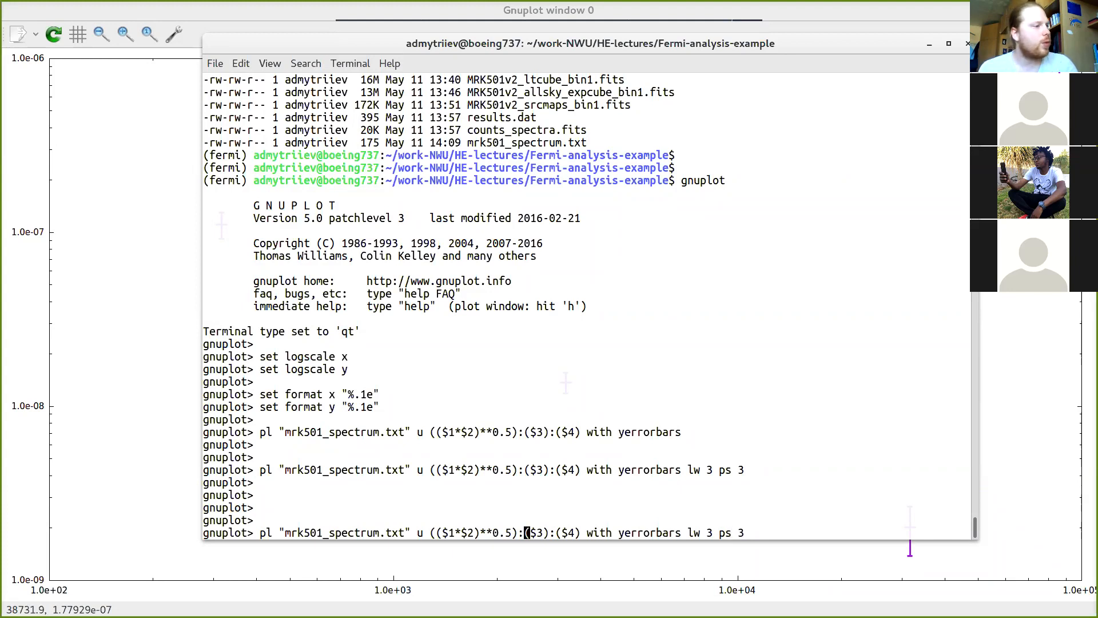
key(Right)
key(Right)
key(Right)
key(Right)
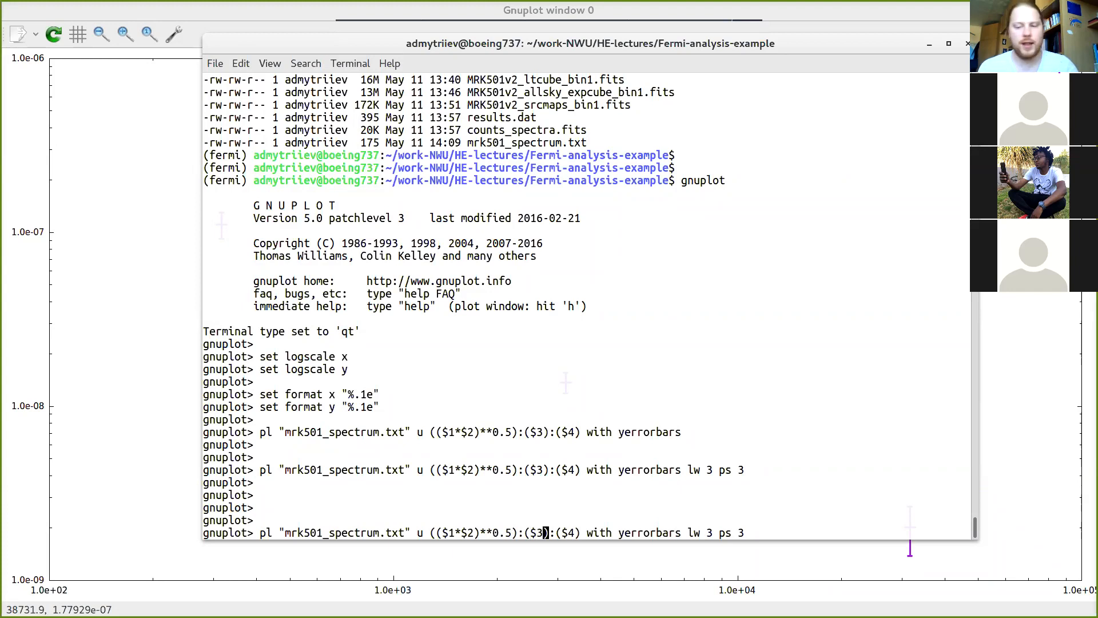
text(/())
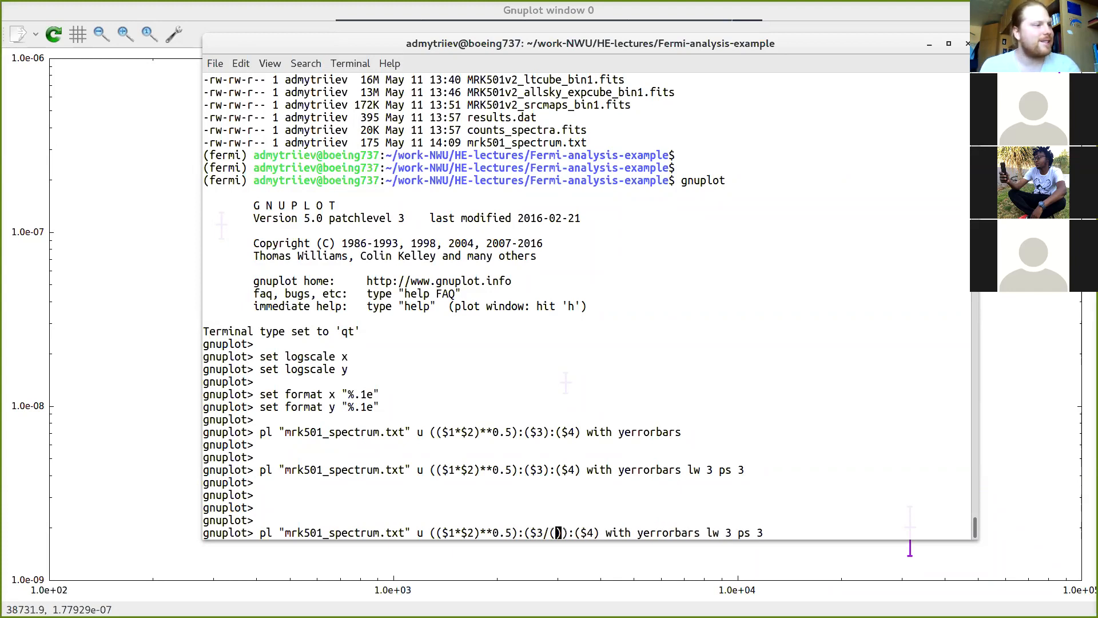
text($2-)
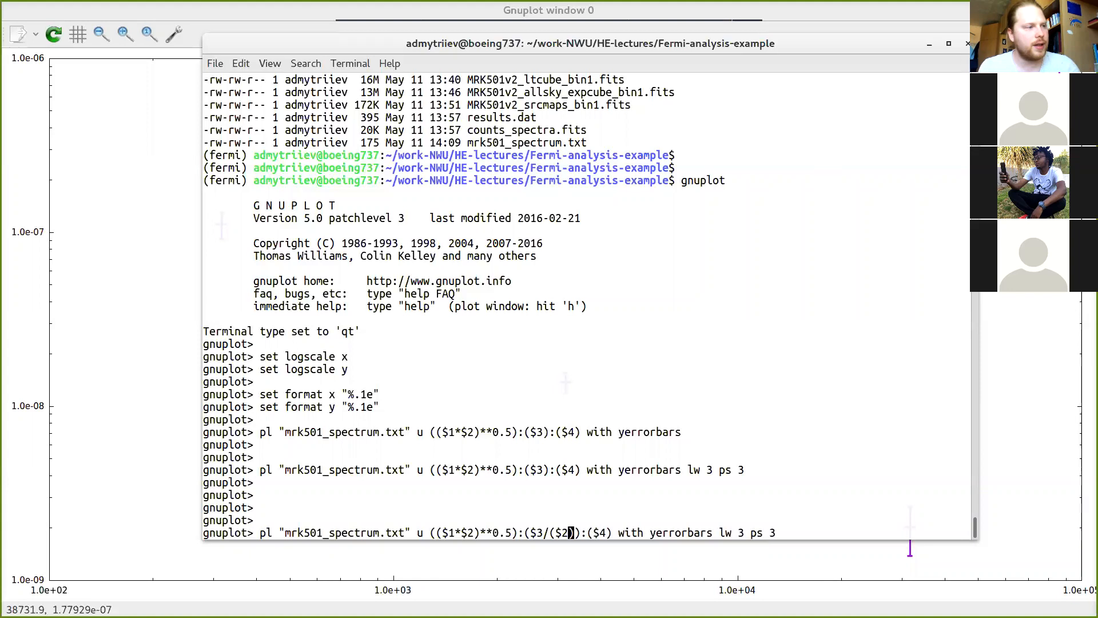
text($1)
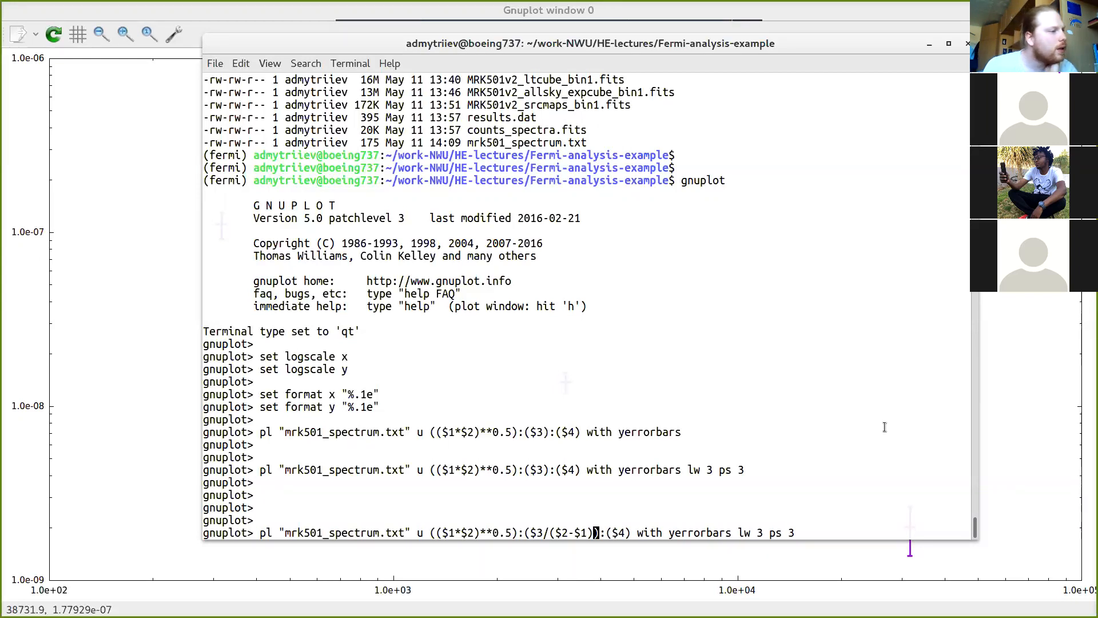
Step: Divide the error column by the bin width as well, giving ($4/($2-$1)), and run the plot command
key(Right)
key(Right)
key(Right)
key(Right)
key(Right)
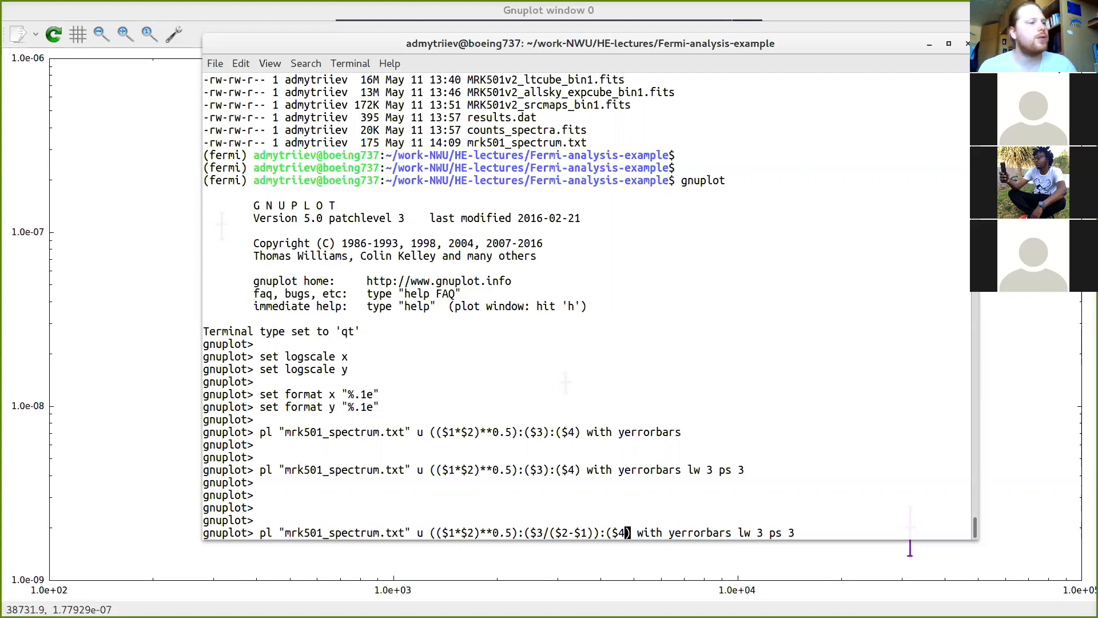
text(/)
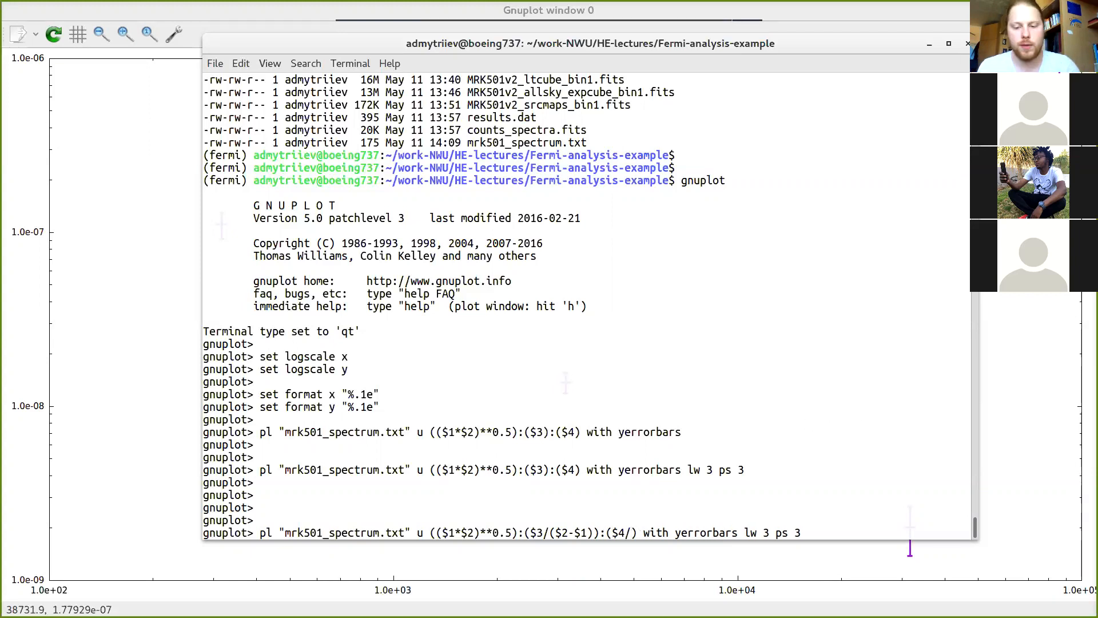
text(()
text())
key(Left)
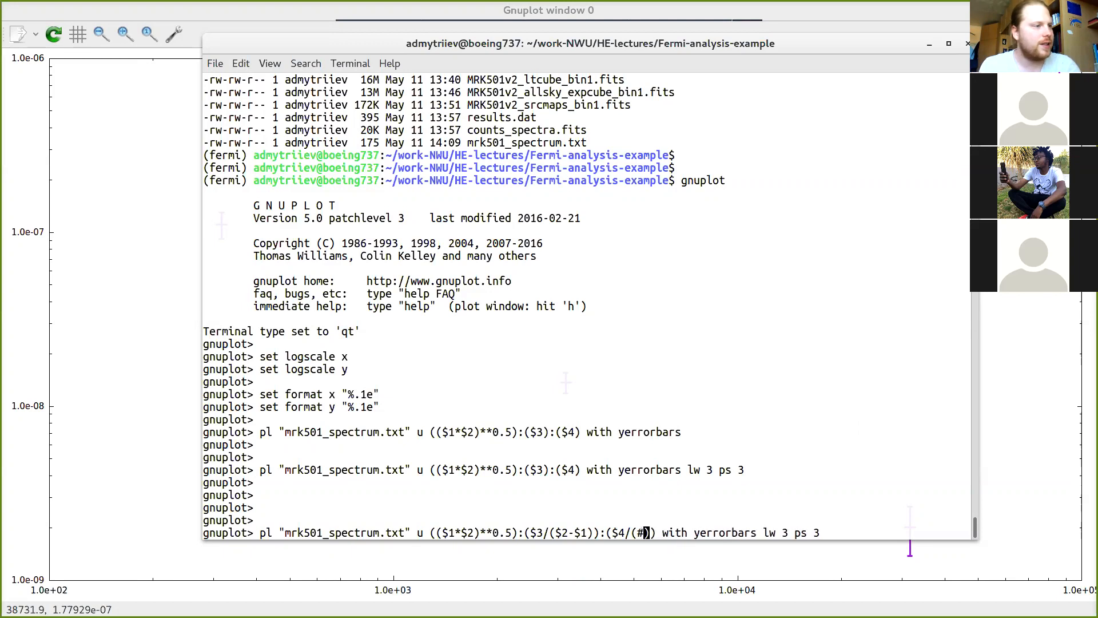
text($2-$)
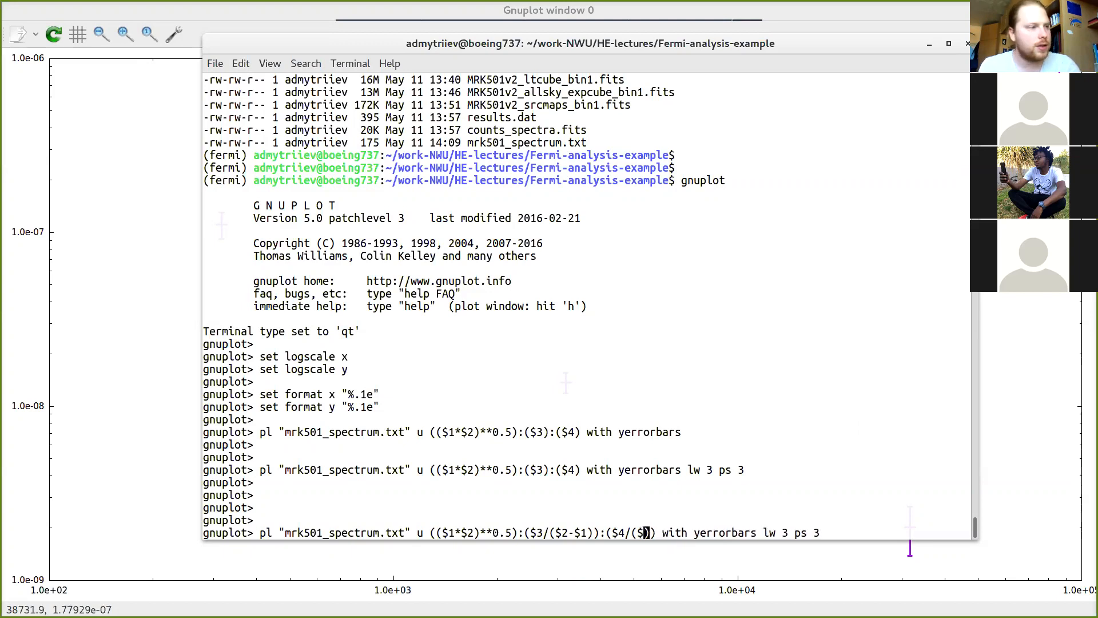
text(1)
key(Right)
key(Right)
key(Right)
key(Right)
key(Right)
key(Right)
key(Right)
key(Right)
key(Right)
key(Right)
key(Right)
key(Right)
key(Right)
key(Right)
key(Right)
key(Right)
key(Right)
key(Right)
key(Right)
key(Right)
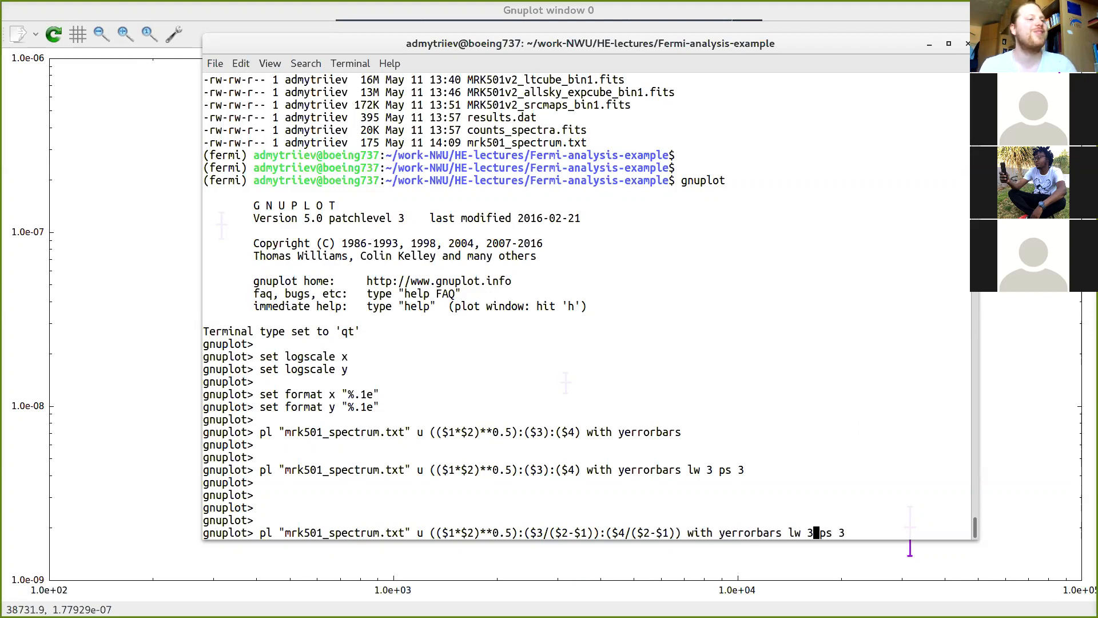
key(Return)
Step: Move the terminal off the plot to examine the differential spectrum points, and bring it back to a fresh prompt
drag(805, 43, 456, 558)
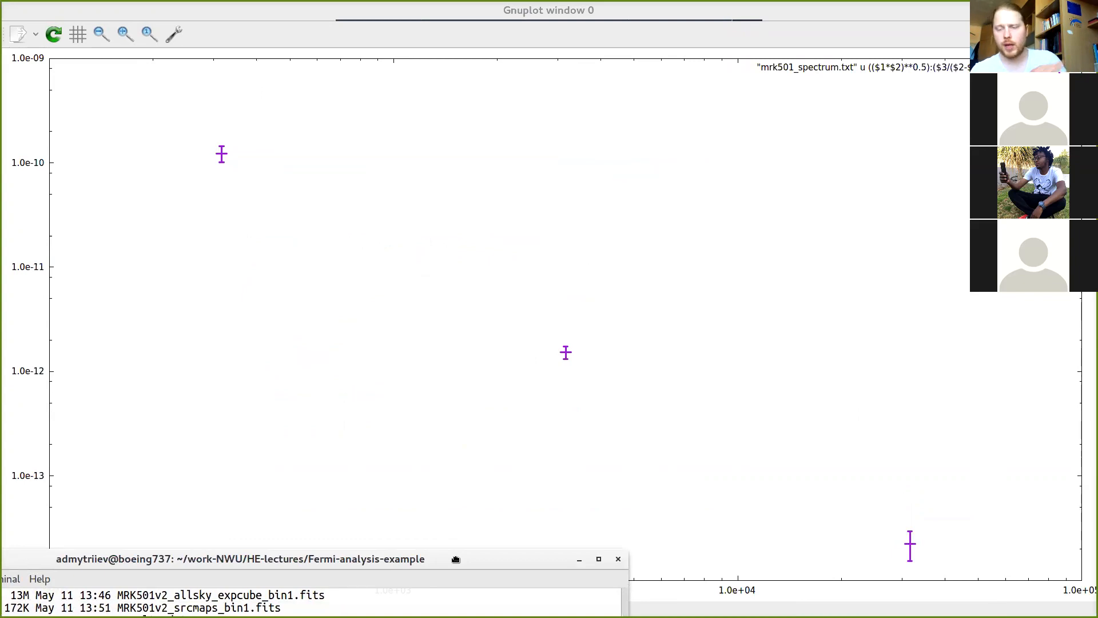
drag(455, 559, 454, 558)
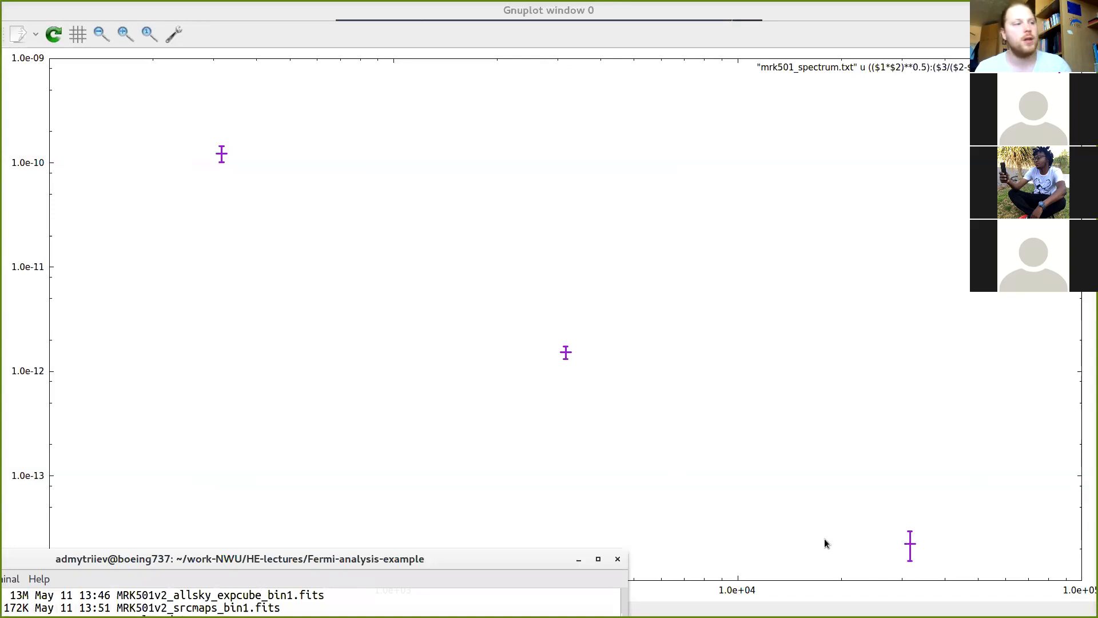
drag(515, 564, 737, 67)
key(Return)
key(Return)
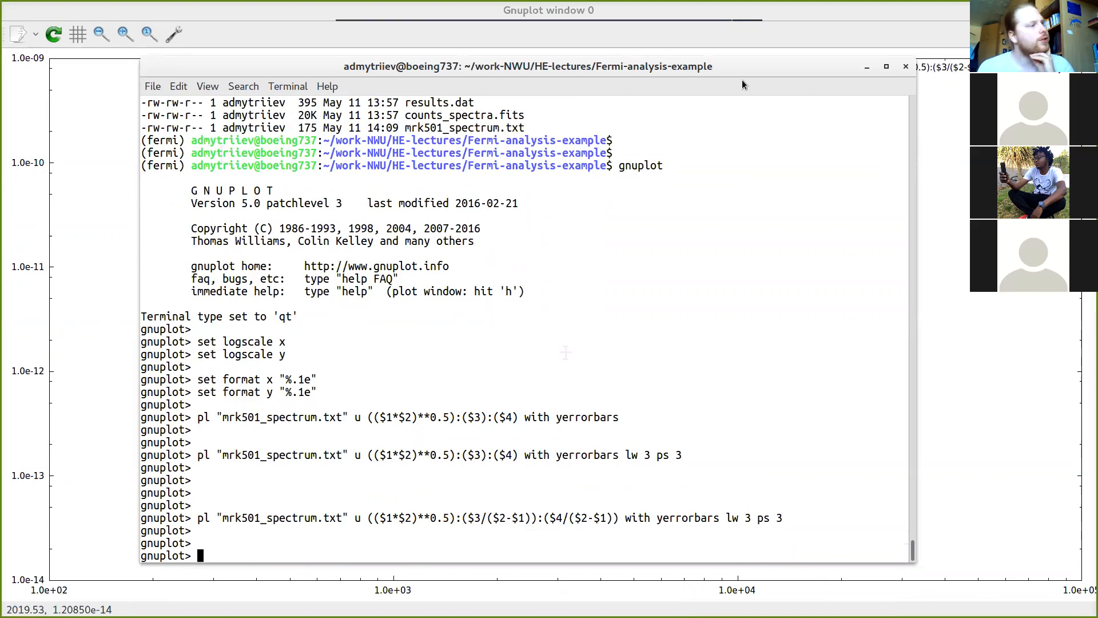
Step: Define the power-law function f(x) = 1.0e-10*(x/300.0)**(-2.0)
text(f()
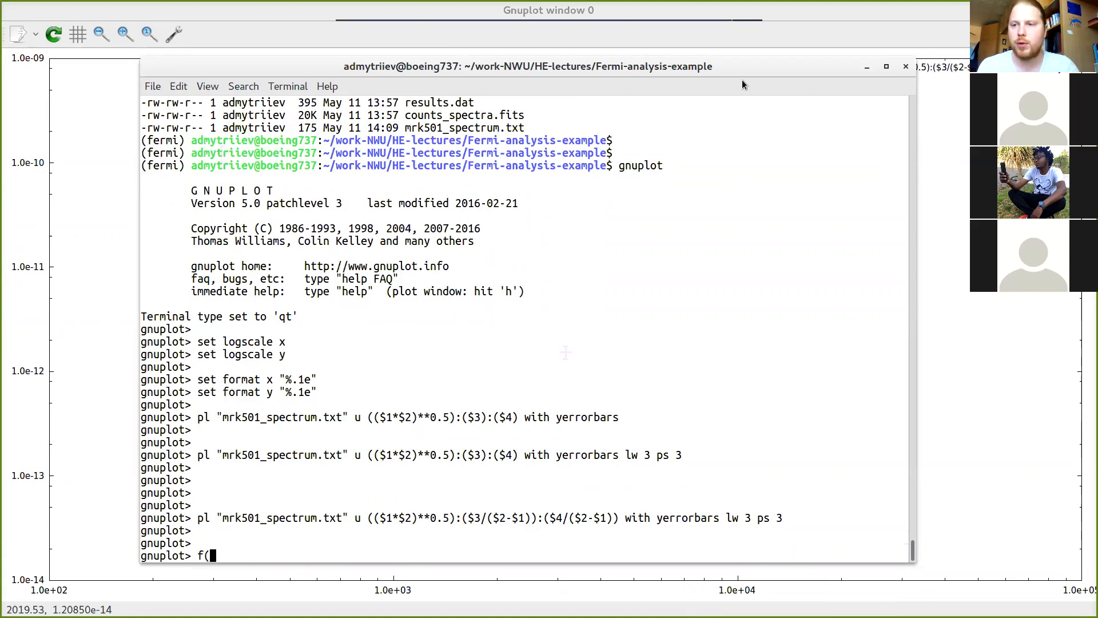
text(x))
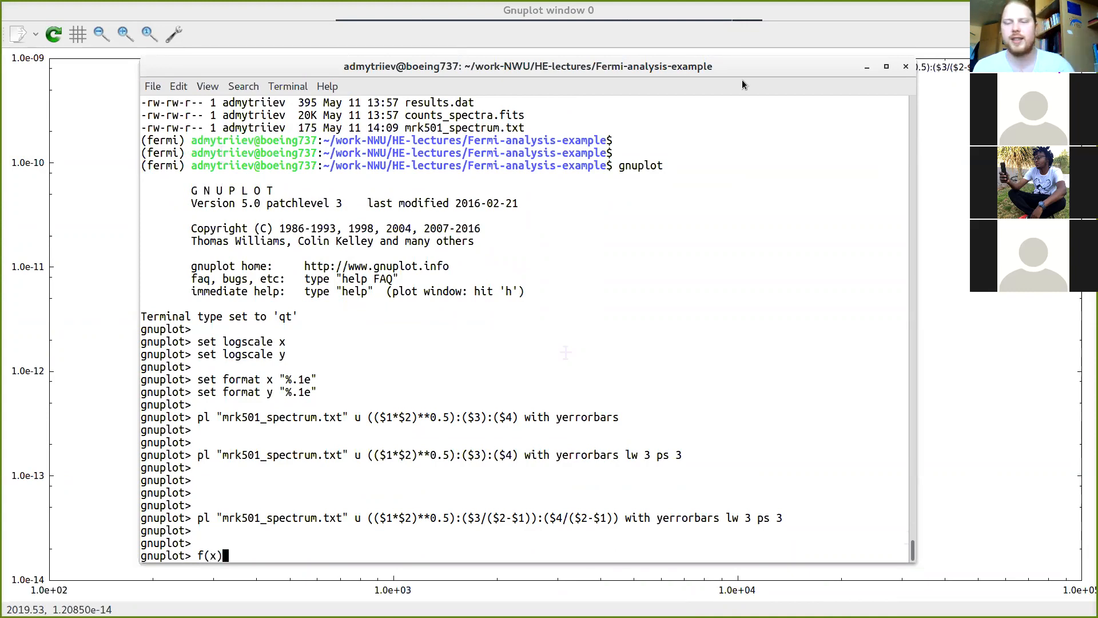
text( = 1.0e-10)
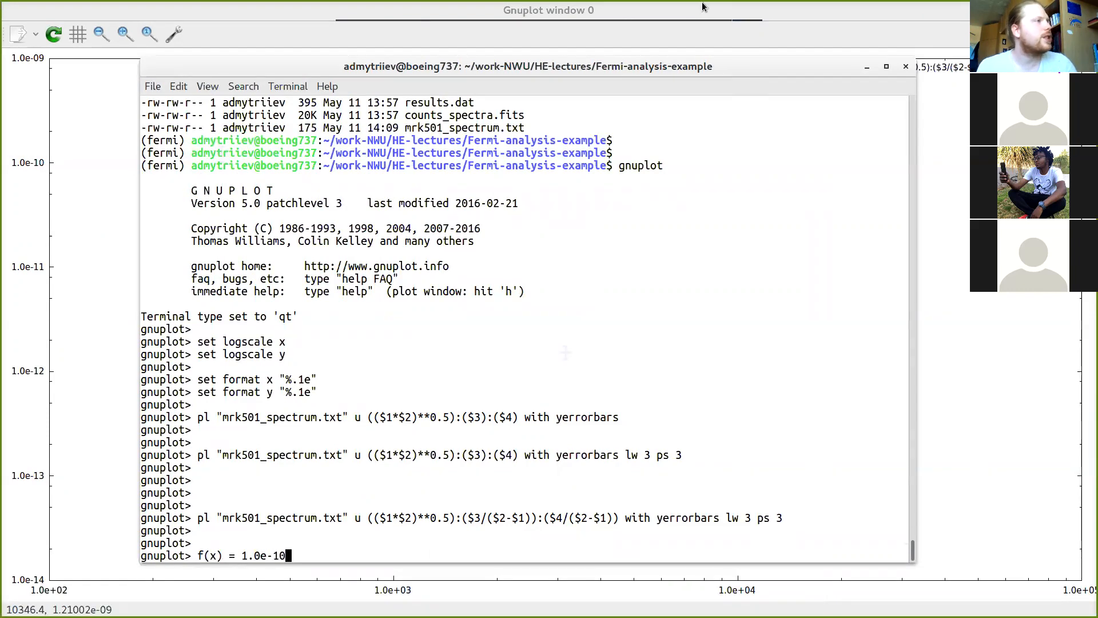
text(*)
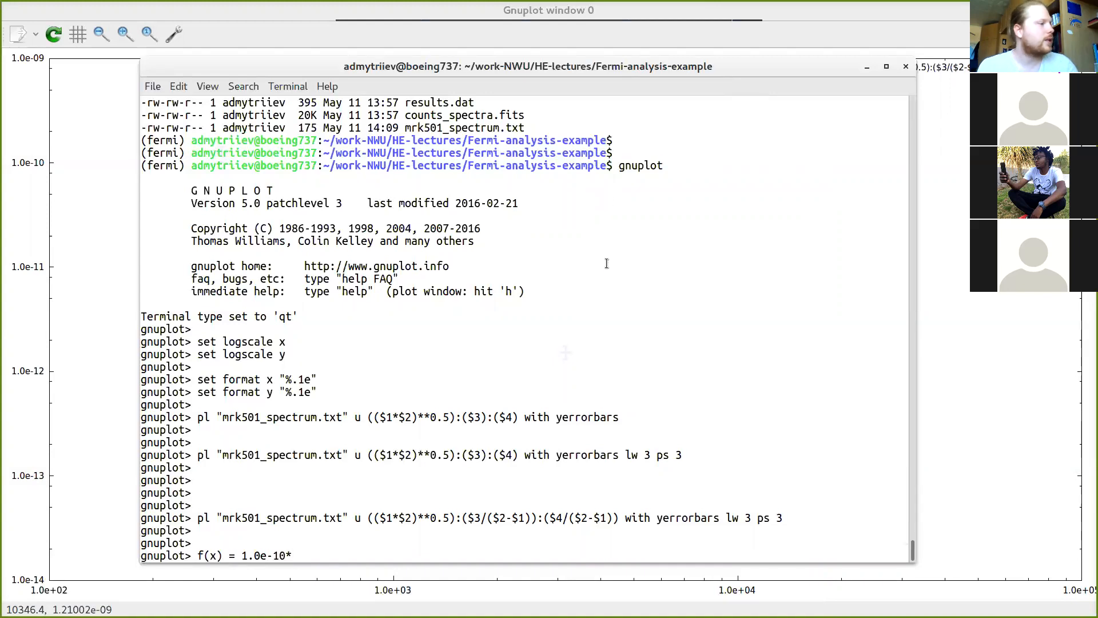
text((x/)
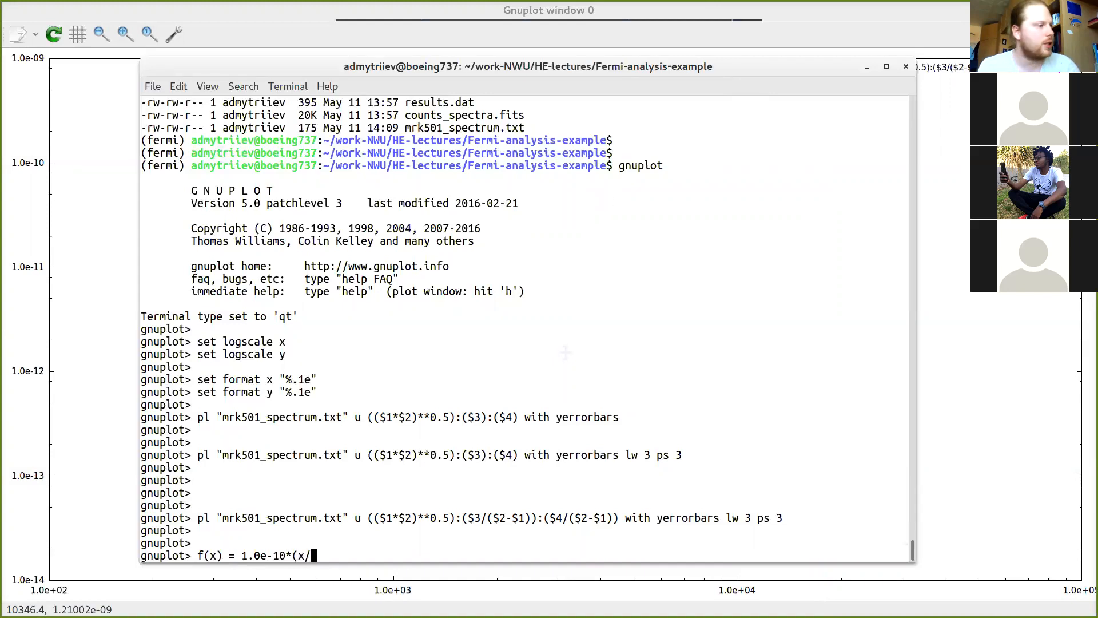
text(100.0)
key(BackSpace)
key(BackSpace)
key(BackSpace)
key(BackSpace)
key(BackSpace)
text(300.0)
key(BackSpace)
text(.0)
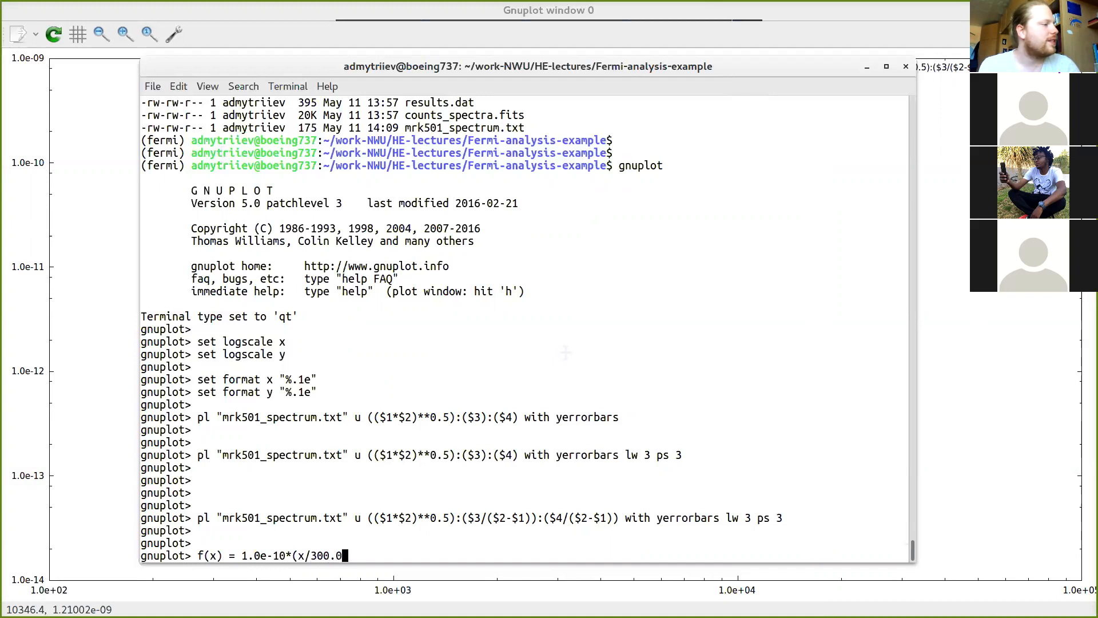
text()**(-2.0))
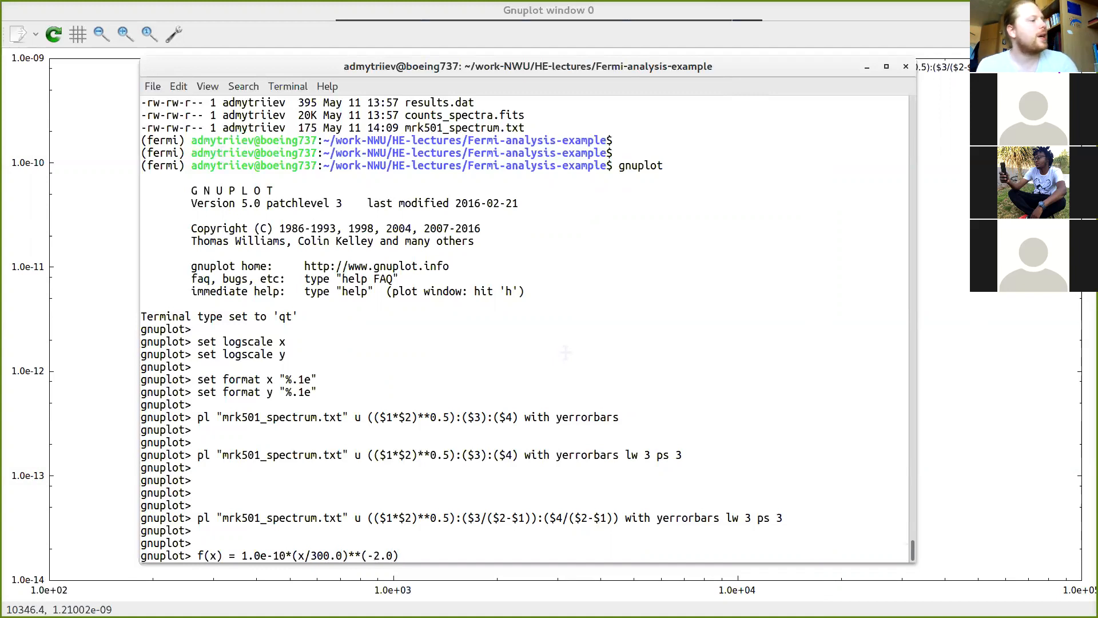
key(Return)
key(Return)
Step: Replot the differential spectrum together with f(x), drawn with line color 2 (lc 2) and line width 3 (lw 3)
key(Up)
key(Up)
text(, f(x) lc )
text(2 )
text(lw 3)
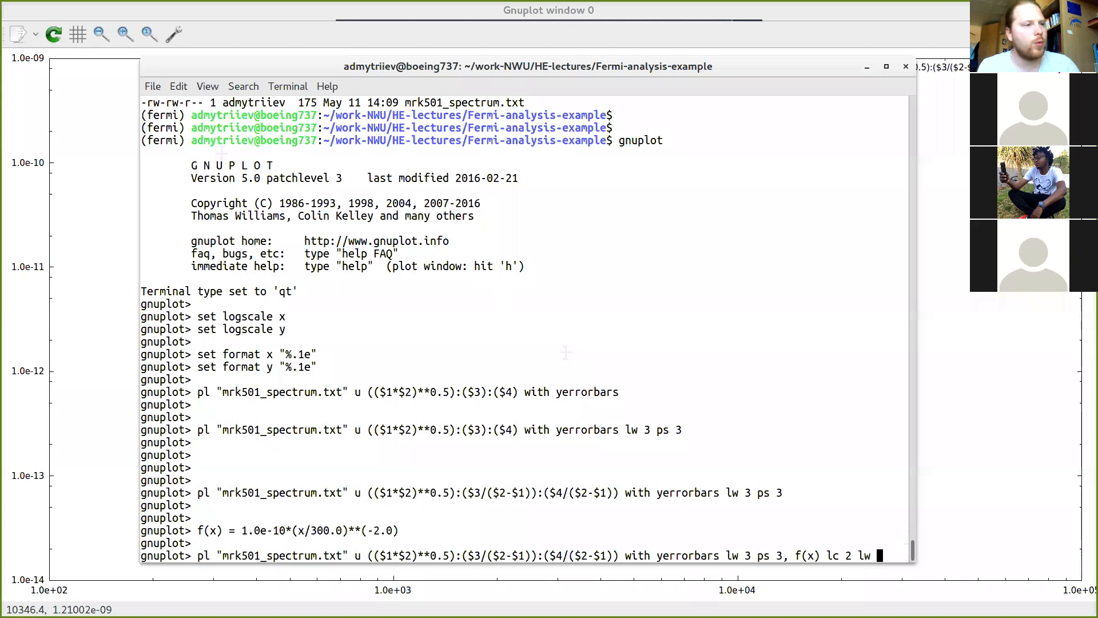
key(Return)
key(Return)
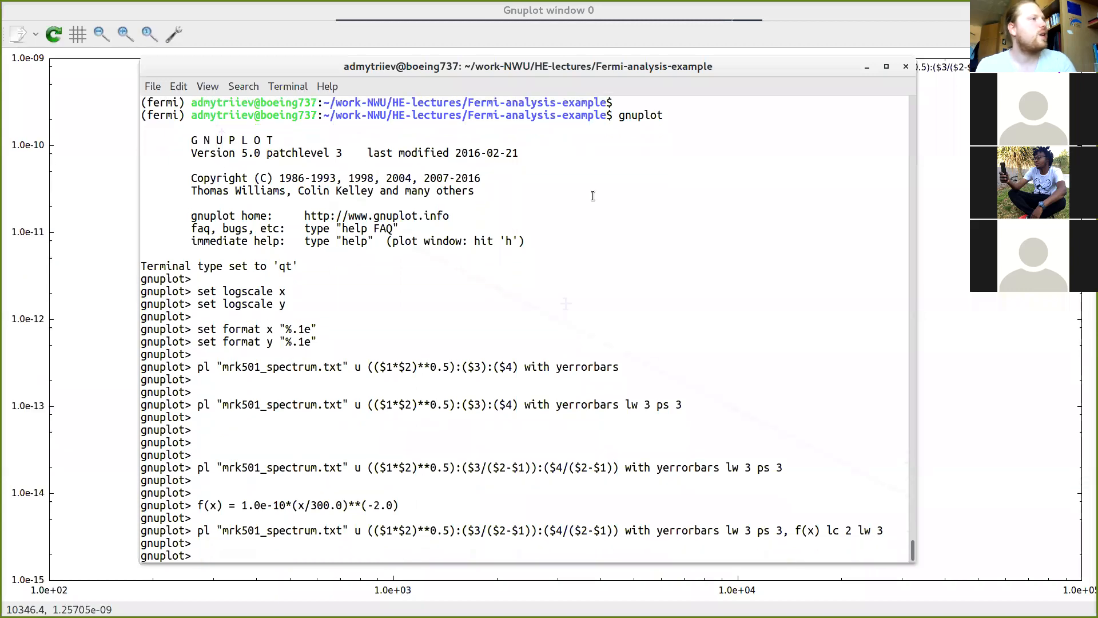
Step: Uncover the plot to compare the power-law line with the spectrum points, and return to the gnuplot prompt
drag(641, 60, 448, 529)
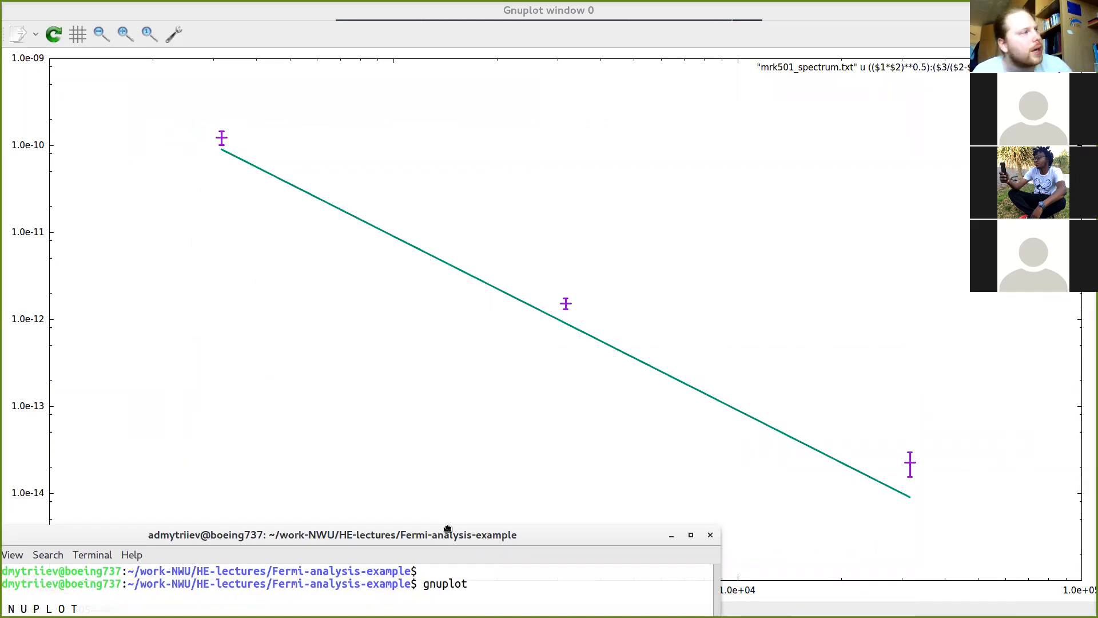
drag(451, 528, 475, 489)
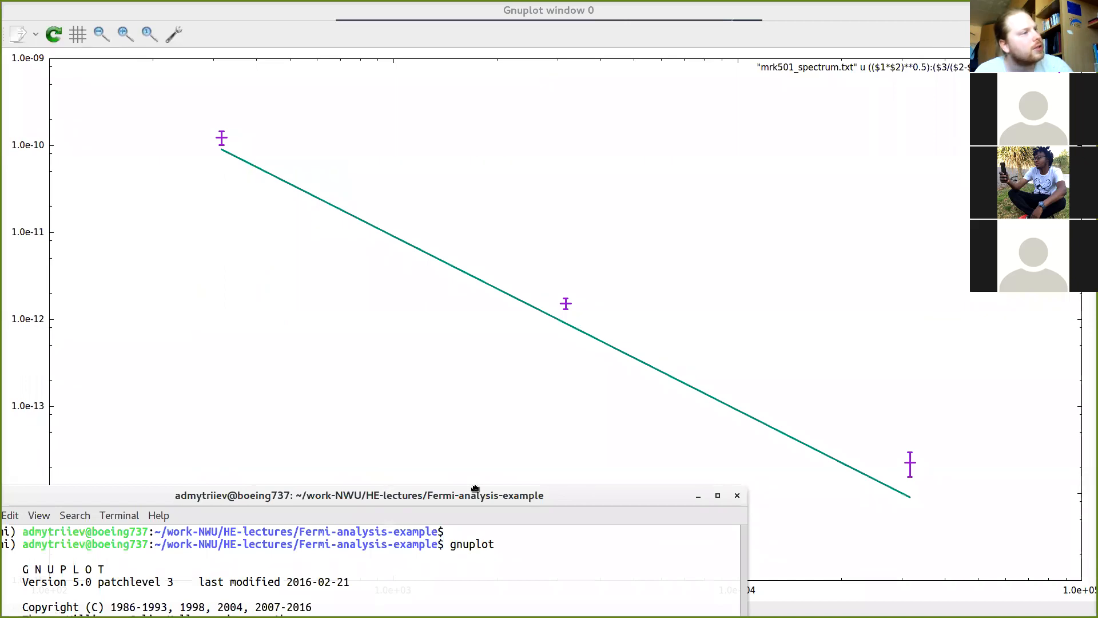
drag(474, 487, 676, 75)
key(Return)
key(Return)
key(Return)
Step: Redefine f(x) with a normalization of 1.2e-10, keeping the rest of the power law, and refresh the plot with repl
key(Up)
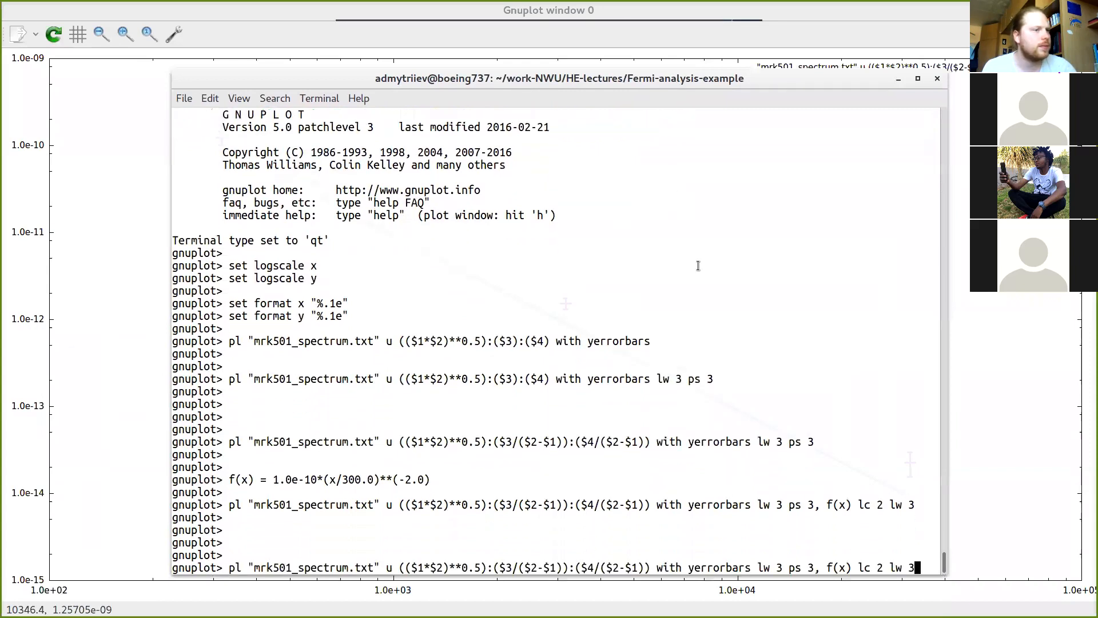
key(Left)
key(Left)
key(Left)
key(Left)
key(Left)
key(Left)
key(Left)
key(Up)
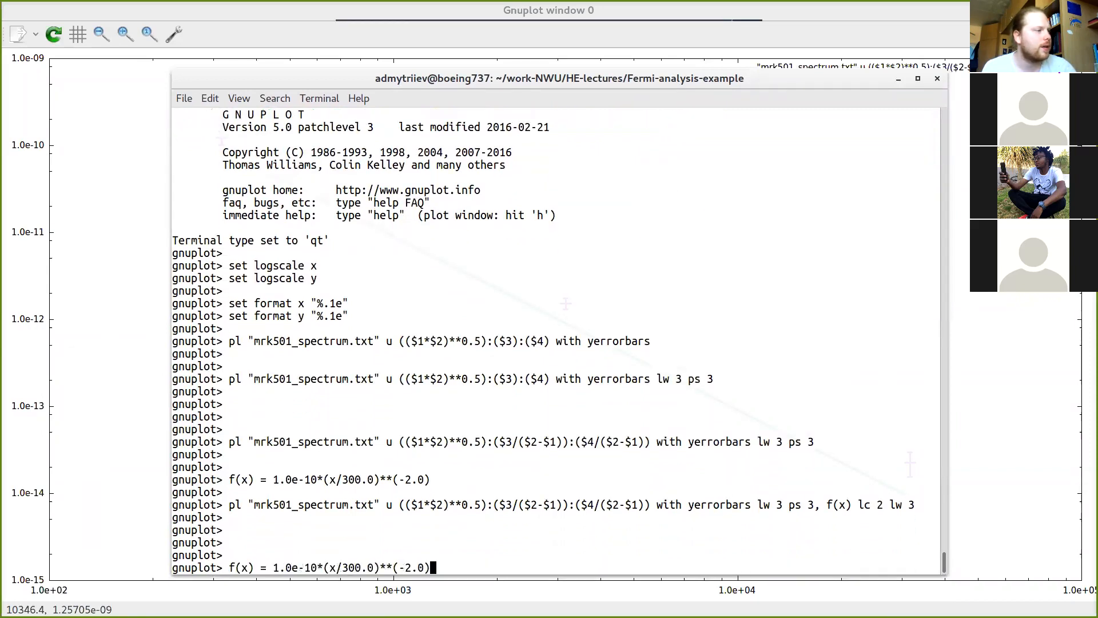
key(Left)
key(Left)
key(Left)
key(Left)
key(Left)
key(Left)
key(Left)
key(Left)
key(Left)
key(Left)
key(Left)
key(Left)
key(Left)
key(Left)
key(Left)
key(Left)
key(Left)
key(Left)
key(Left)
key(Left)
key(Left)
key(Left)
key(BackSpace)
text(2)
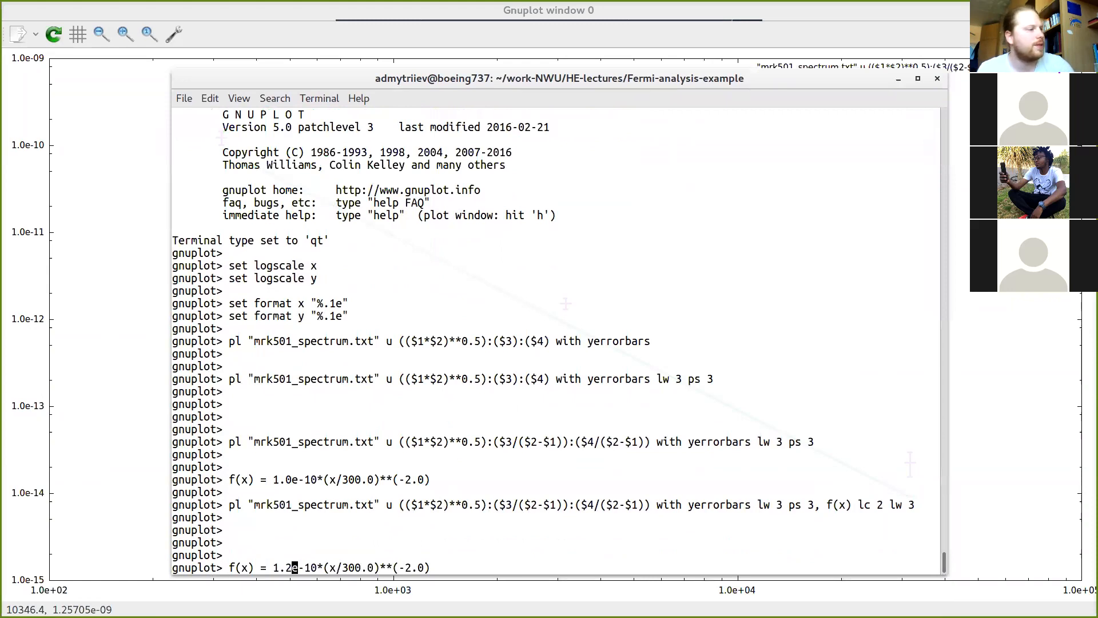
key(Return)
key(Return)
text(repl)
key(Return)
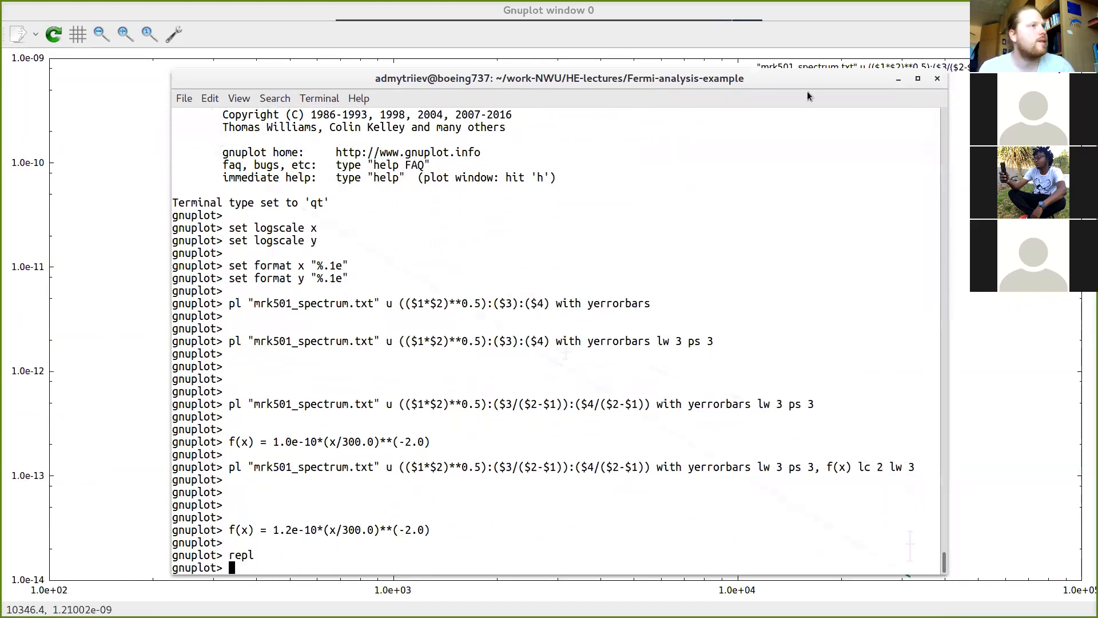
Step: Redefine f(x) with a normalization of 1.5e-10, keeping the -2.0 index, refresh the plot with repl, and uncover it
drag(790, 80, 756, 77)
key(Return)
key(Up)
key(Up)
key(Left)
key(Left)
key(Left)
key(Left)
key(Left)
key(Left)
key(Left)
key(Left)
key(Left)
key(Left)
key(Left)
key(Left)
key(Left)
key(Left)
key(Left)
key(Left)
key(Left)
key(Left)
key(Left)
key(Left)
key(Left)
key(Left)
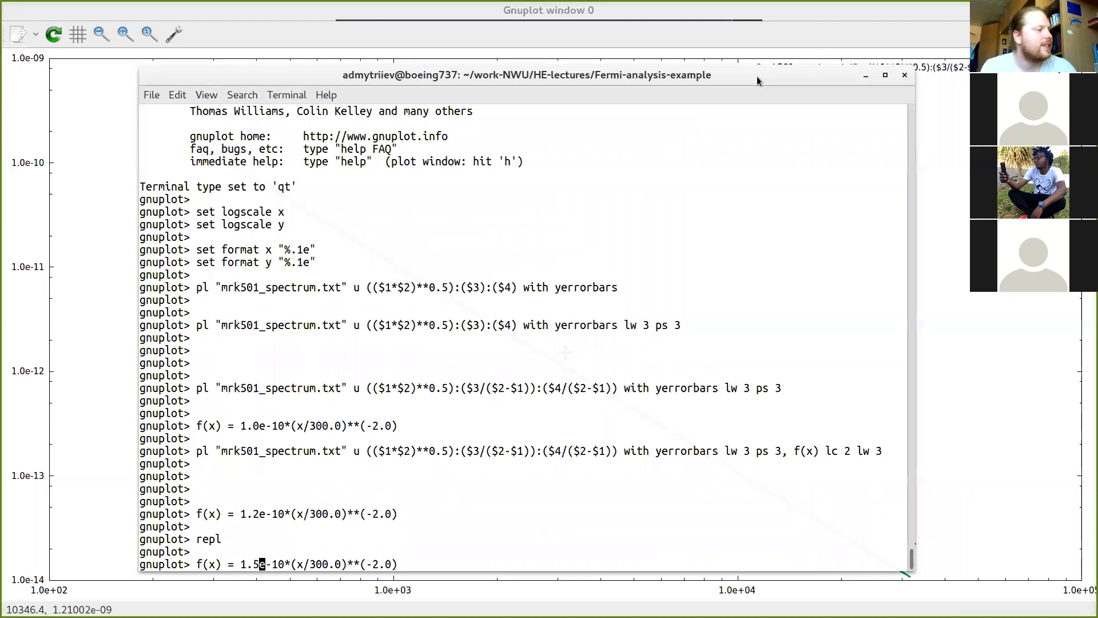
key(Return)
key(Return)
text(repl)
key(Return)
mouse_move(791, 84)
mouse_down()
mouse_move(751, 447)
mouse_move(721, 566)
mouse_move(696, 588)
mouse_move(696, 515)
mouse_move(774, 105)
mouse_move(788, 98)
mouse_up()
Step: Redefine the power law as f(x) = 1.4e-10*(x/300.0)**(-1.9), refresh the plot with repl, and uncover it
key(Up)
key(Left)
key(Left)
key(Left)
key(Left)
key(Left)
key(Left)
key(Left)
key(Left)
key(Left)
key(Left)
key(Left)
key(Left)
key(Left)
key(Left)
key(Left)
key(Left)
key(Left)
key(Left)
key(Left)
key(Left)
key(BackSpace)
text(4)
key(Right)
key(Right)
key(Right)
key(Right)
key(Right)
key(Right)
key(Right)
key(Right)
key(Right)
key(Right)
key(Right)
key(Right)
key(Right)
key(Right)
key(Right)
key(Right)
key(Right)
key(Right)
key(Right)
key(Right)
key(Right)
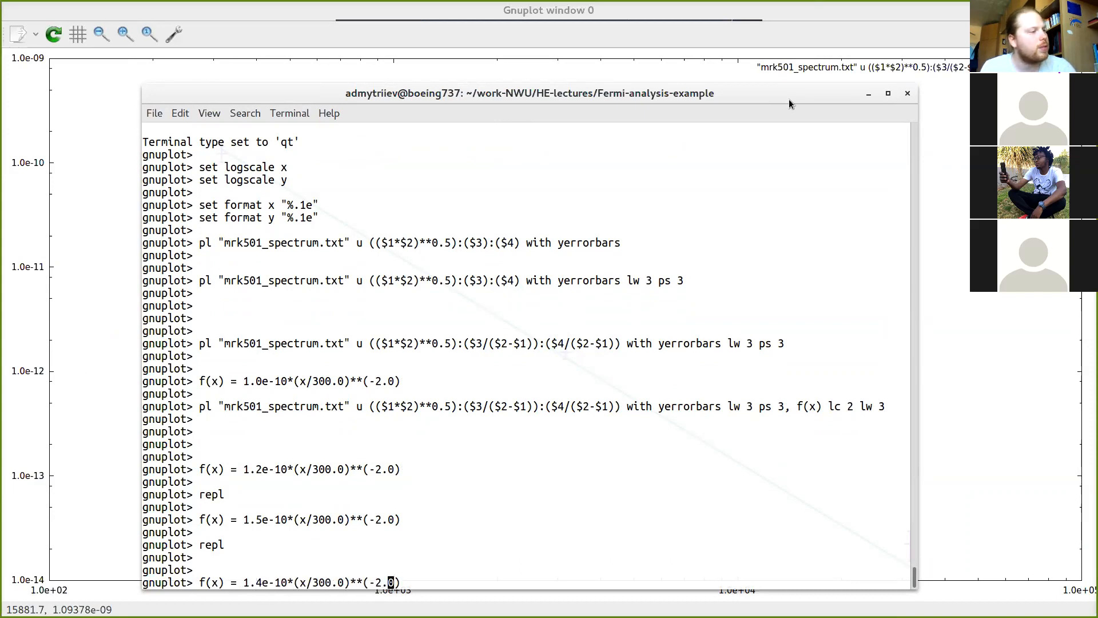
key(BackSpace)
key(BackSpace)
key(BackSpace)
text(1.9)
key(Return)
text(repl)
key(Return)
drag(811, 87, 842, 38)
Step: Examine the normalization, reference energy and power-law index in the latest f(x) definition
drag(270, 485, 432, 486)
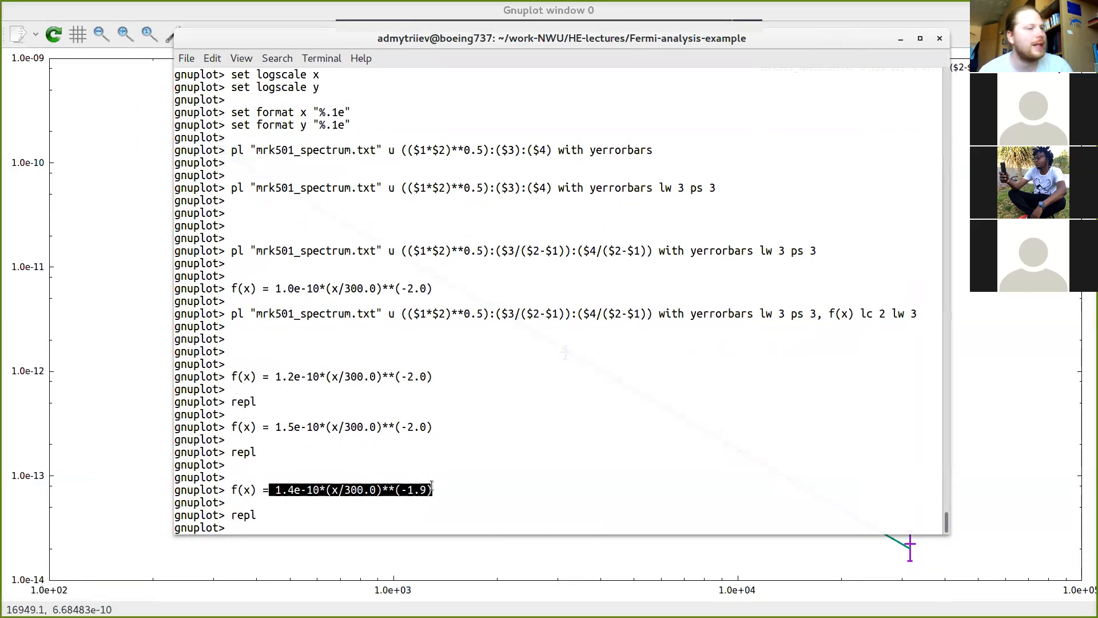
click(397, 486)
drag(275, 490, 319, 490)
click(308, 491)
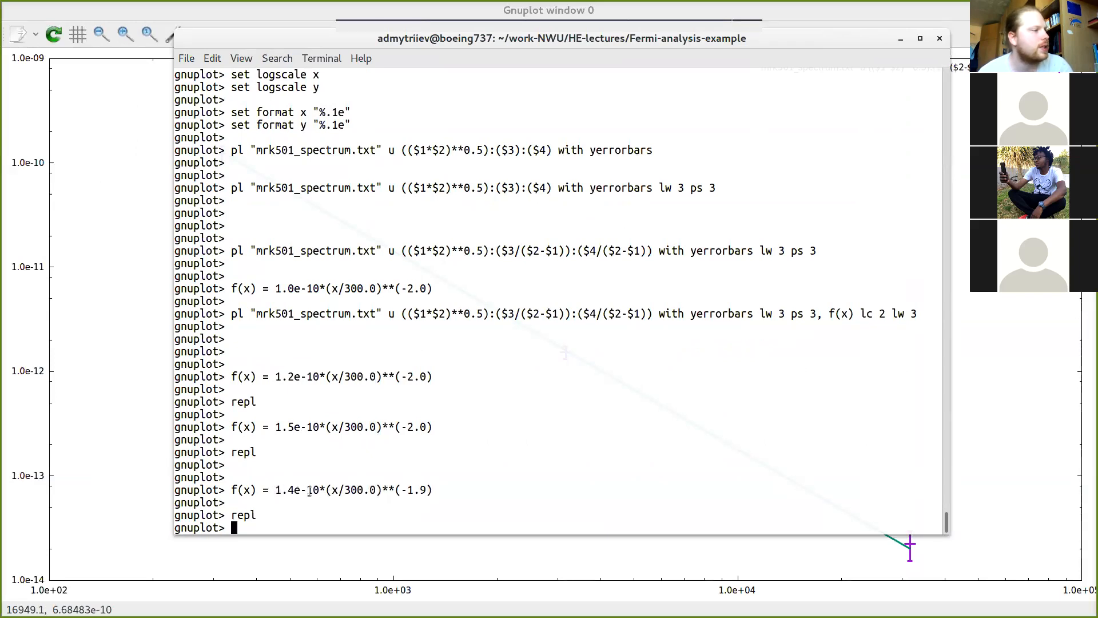
double_click(349, 491)
click(390, 489)
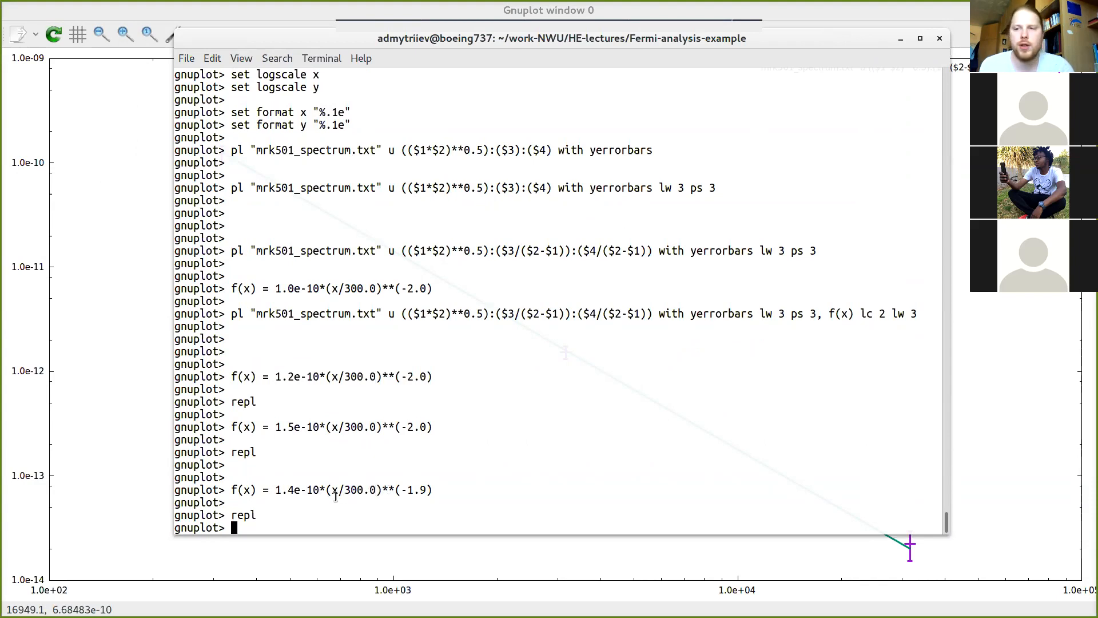
drag(395, 491, 440, 491)
click(440, 491)
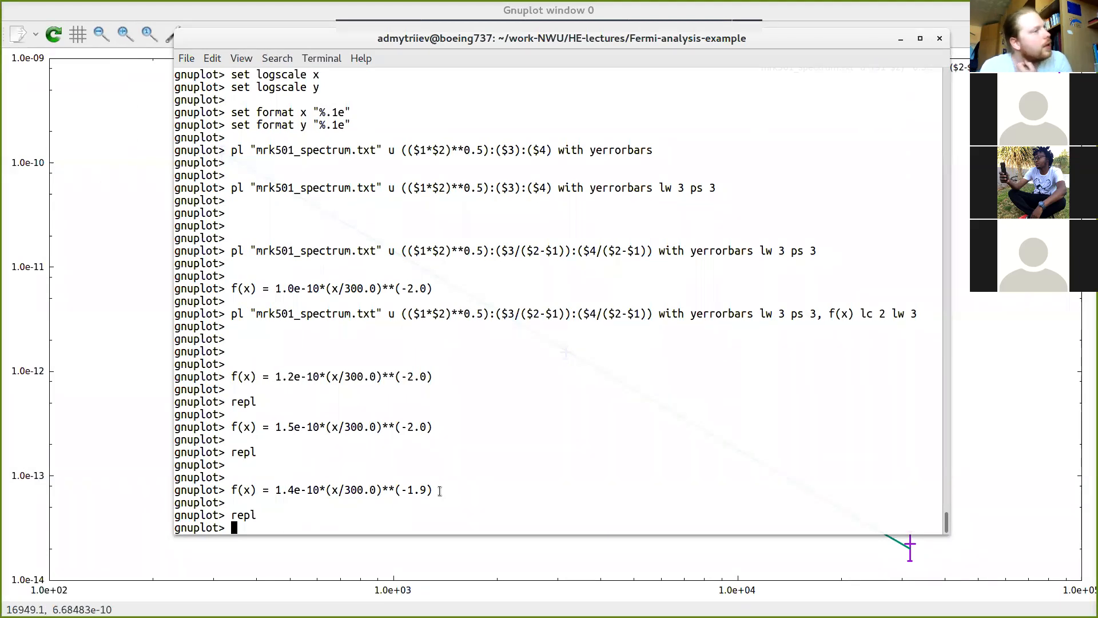
Step: Recall the command plotting the differential spectrum with f(x) and remove the f(x) overlay from it
key(Return)
key(Return)
key(Up)
key(Up)
key(Up)
key(Up)
key(Up)
key(Up)
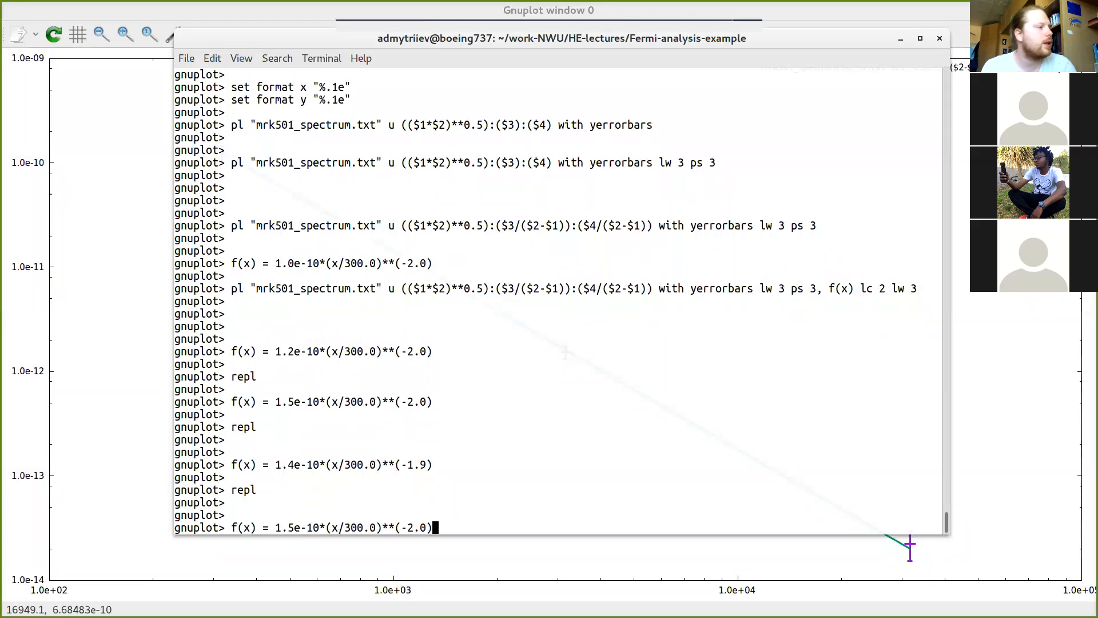
key(Up)
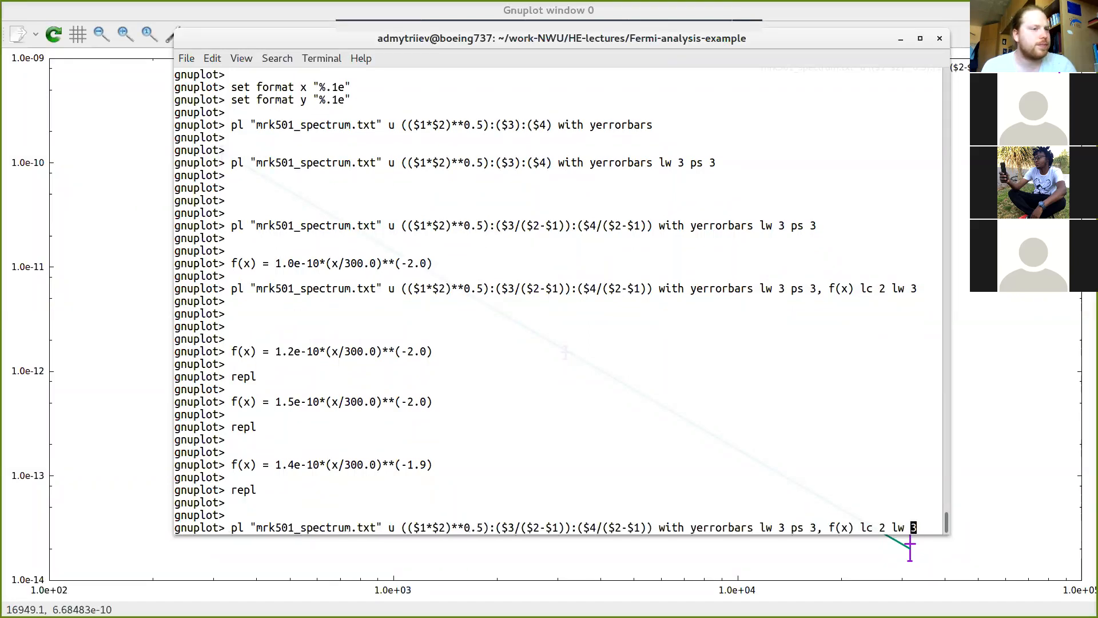
key(BackSpace)
key(BackSpace)
key(BackSpace)
key(BackSpace)
key(BackSpace)
key(BackSpace)
key(BackSpace)
key(BackSpace)
key(BackSpace)
key(BackSpace)
key(BackSpace)
key(BackSpace)
key(BackSpace)
key(BackSpace)
key(BackSpace)
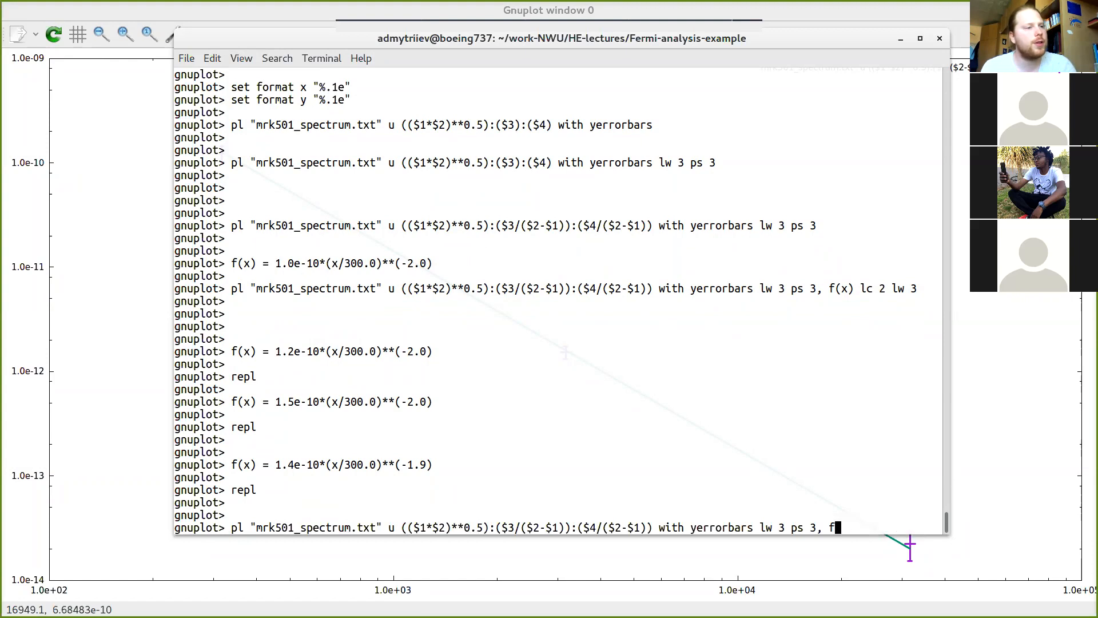
Step: Multiply the flux expression in the plot command by $1*$2, making it ($1*$2*$3/($2-$1))
key(Left)
key(Left)
key(Left)
key(Left)
key(Left)
key(Left)
key(Left)
key(Left)
key(Left)
key(Left)
key(Left)
key(Left)
key(Left)
key(Left)
key(Left)
key(Left)
key(Left)
key(Left)
key(Left)
key(Left)
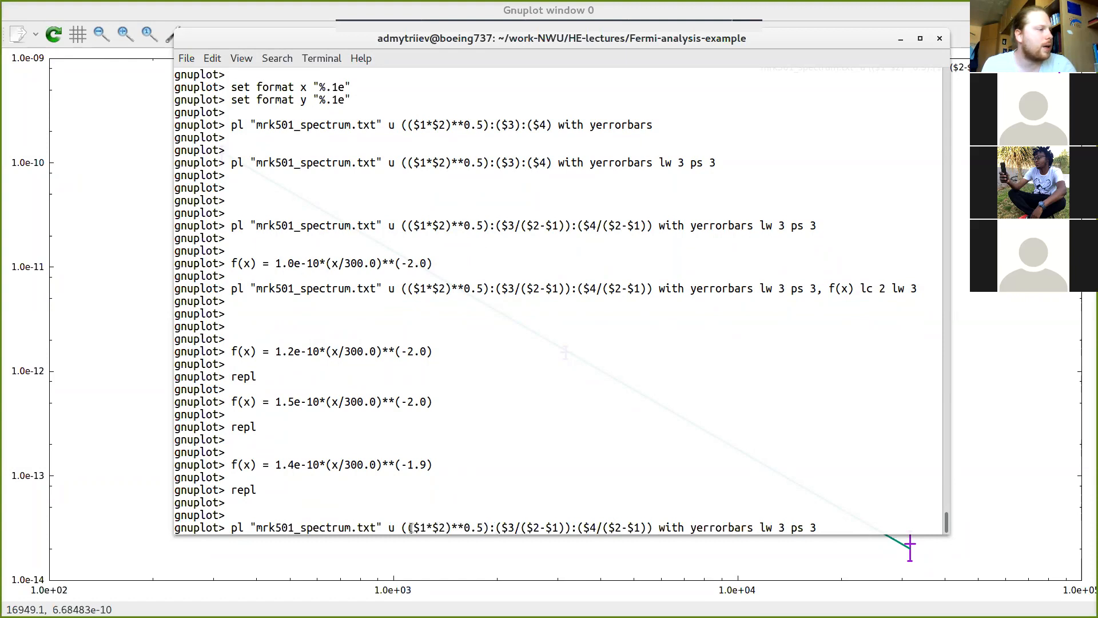
drag(407, 527, 449, 528)
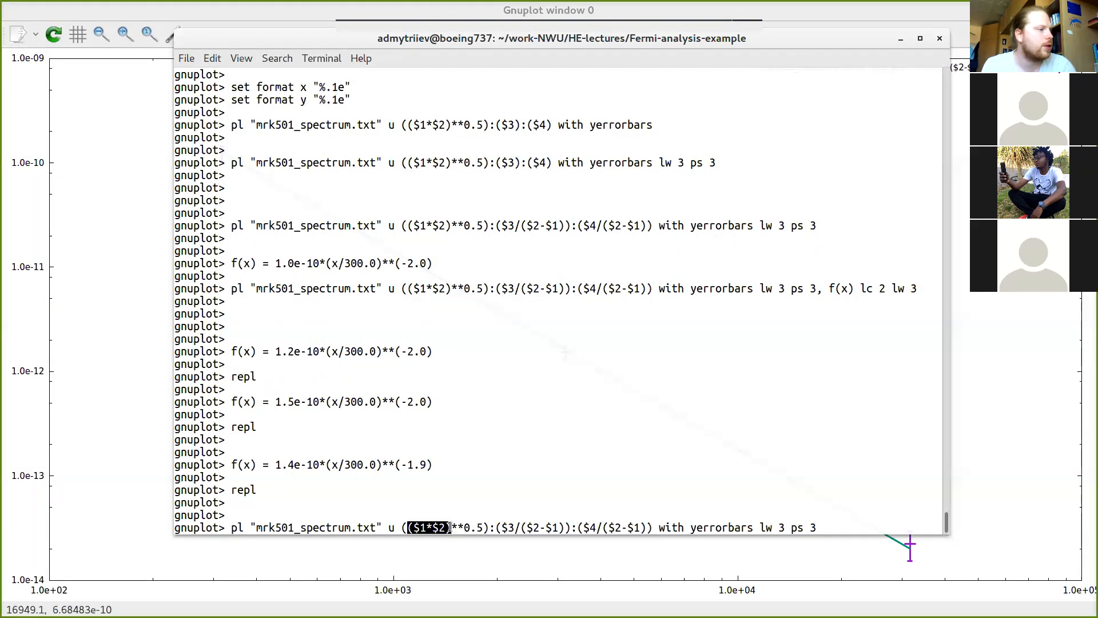
click(428, 528)
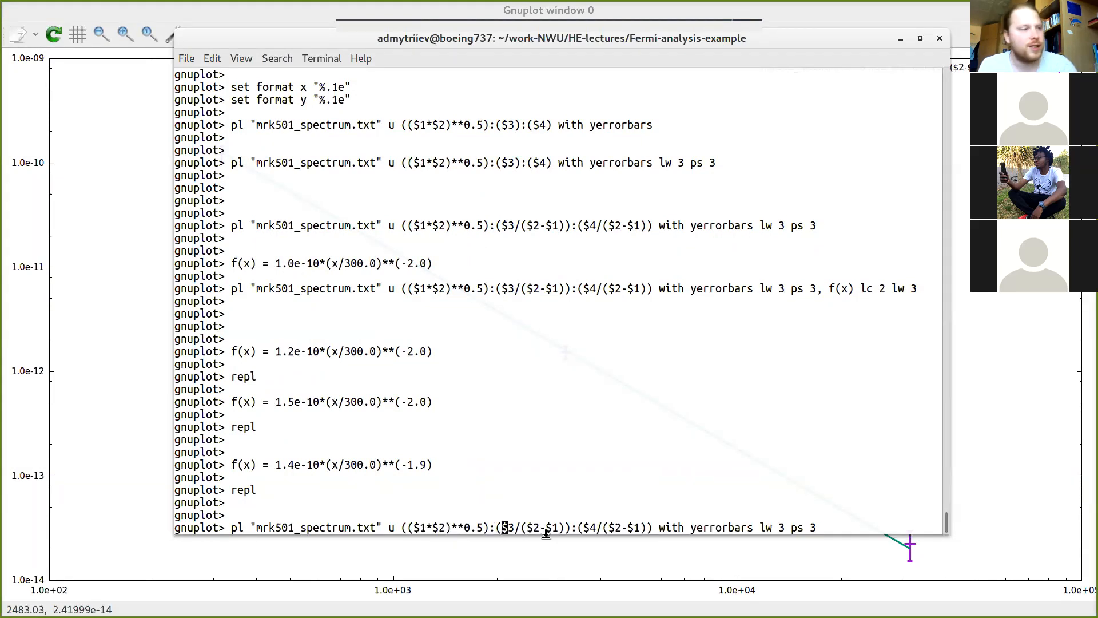
text($1*$2)
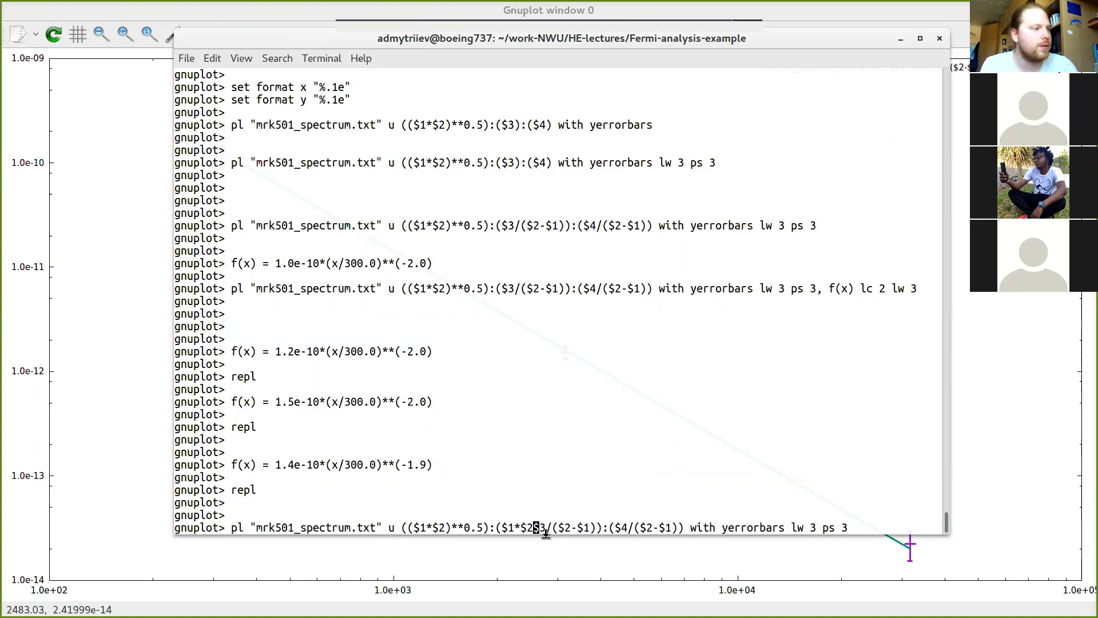
text(*)
Step: Multiply the error expression in the plot command by $1*$2, making it ($1*$2*$4/($2-$1))
key(Right)
key(Right)
key(Right)
key(Right)
key(Right)
key(Right)
key(Right)
key(Right)
key(Right)
key(Right)
key(Right)
key(Right)
key(Right)
key(Right)
key(Right)
key(Left)
key(Left)
key(Left)
text($1*$2)
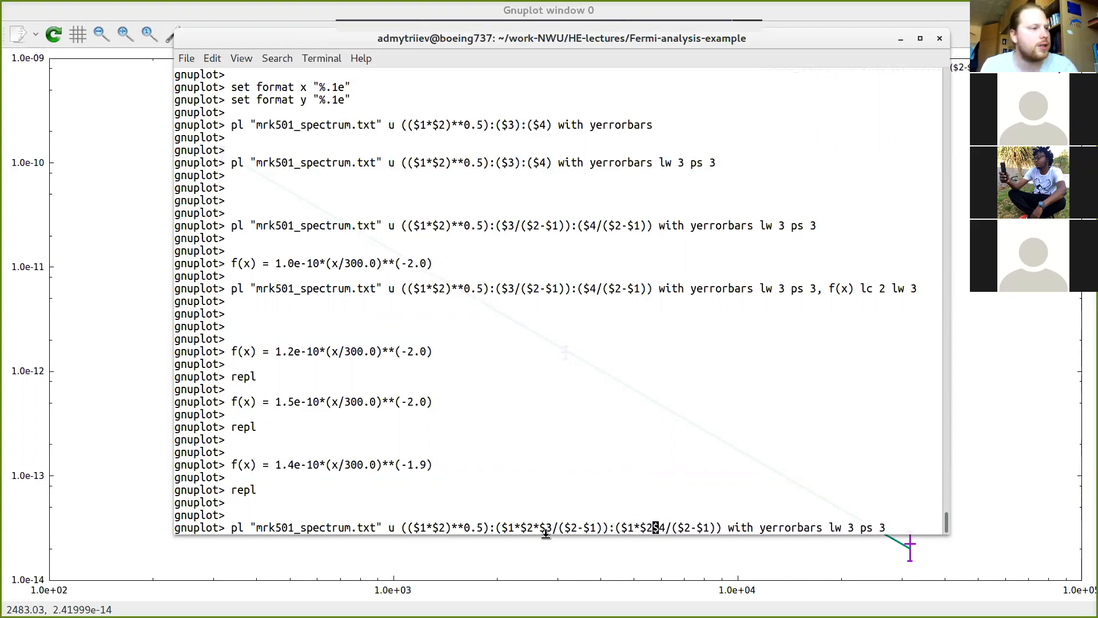
text(*)
Step: Run the edited plot command for mrk501_spectrum.txt and minimize the terminal to uncover the energy-squared spectrum
key(Right)
key(Right)
key(Right)
key(Right)
key(Right)
key(Right)
key(Right)
key(Right)
key(Right)
key(Right)
key(Right)
key(Right)
key(Right)
key(Right)
key(Right)
key(Right)
key(Right)
key(Right)
key(Right)
key(Right)
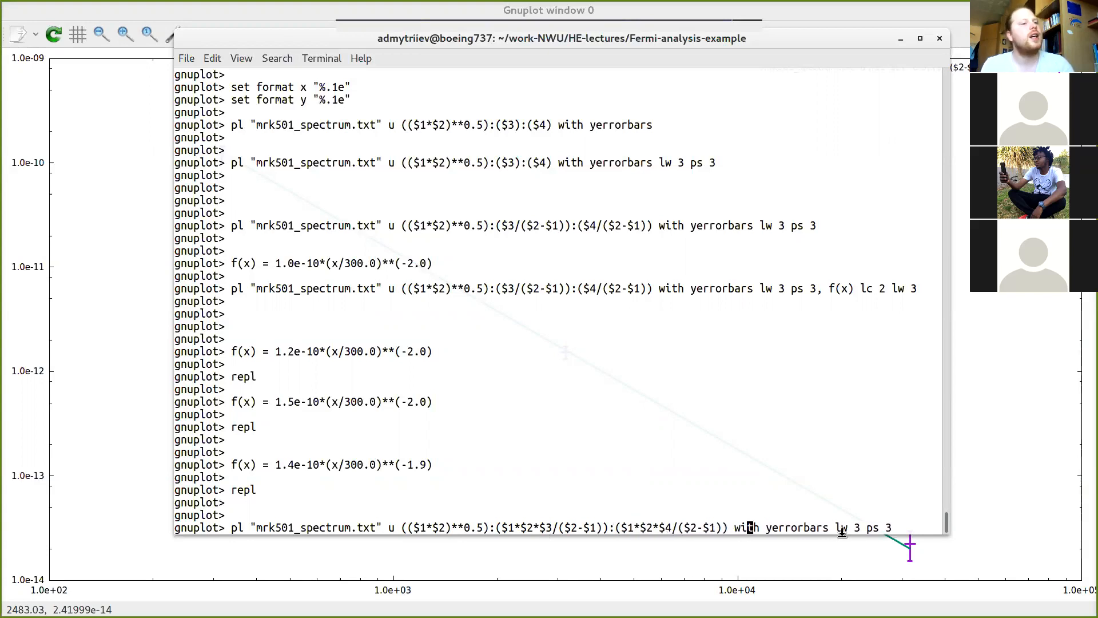
key(Return)
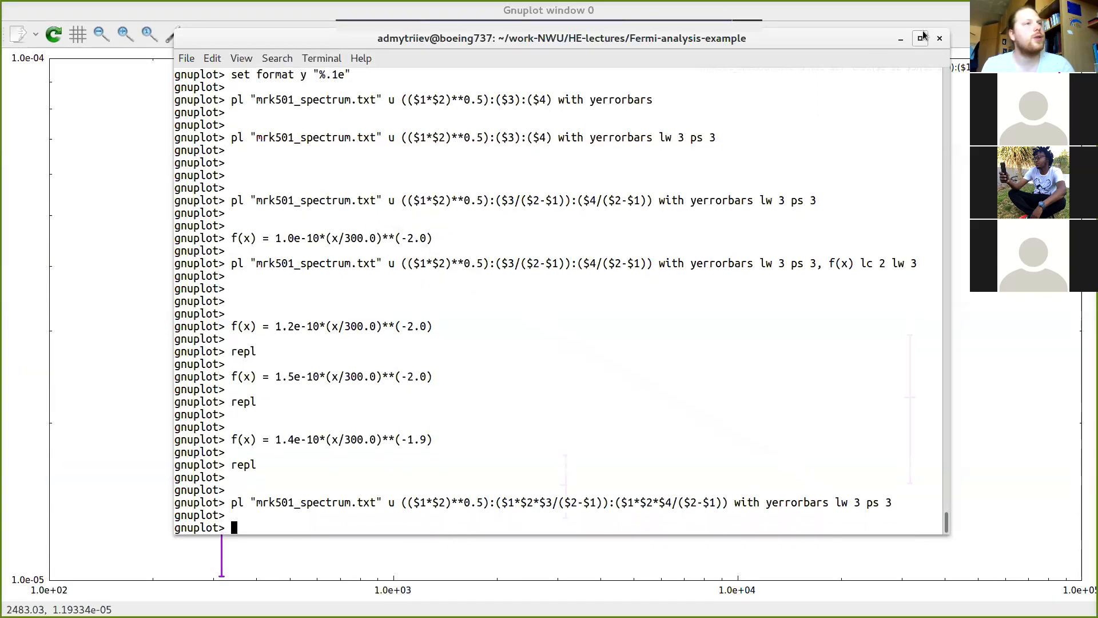
click(901, 39)
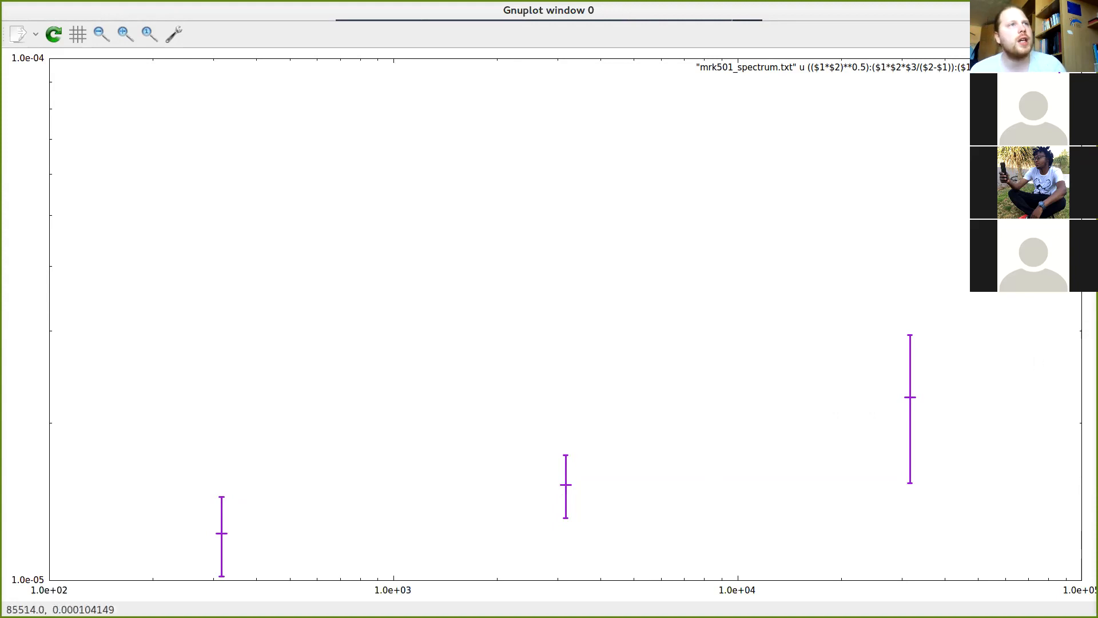
Step: Restore the gnuplot window to a smaller size and switch to the 2008.07679.pdf paper in the browser behind it
click(1068, 10)
drag(501, 370, 591, 434)
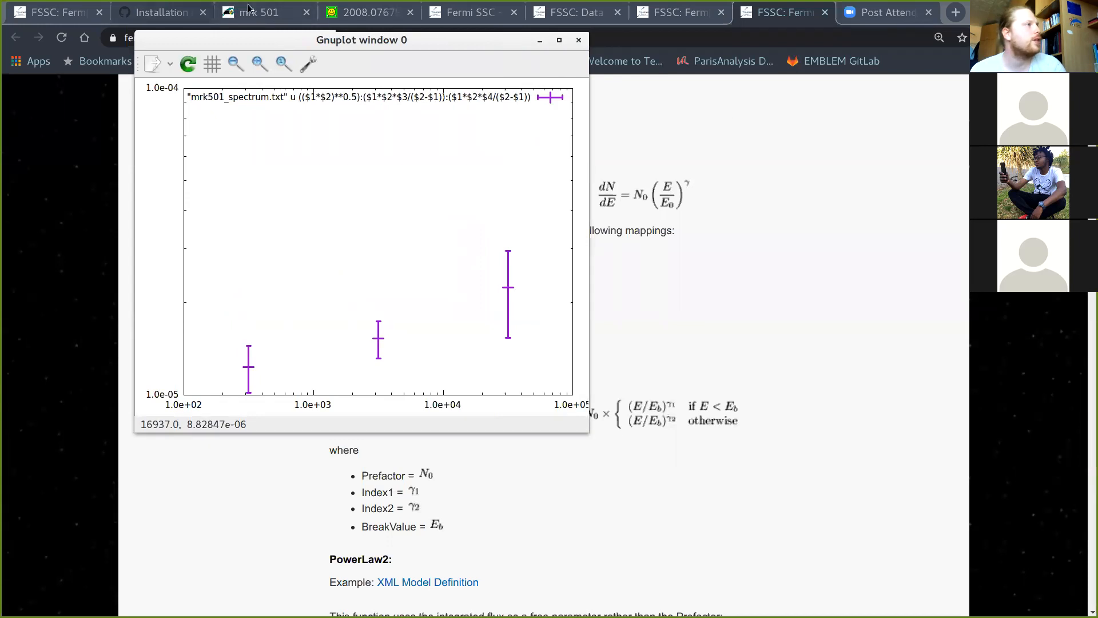
click(363, 14)
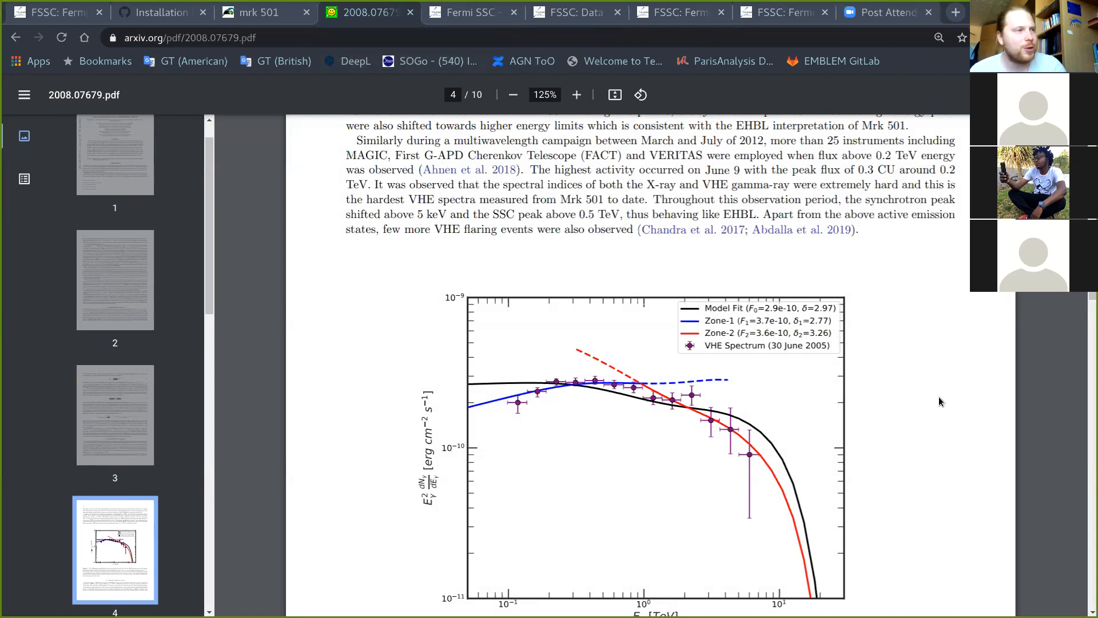
Step: Place the gnuplot window beside the paper's VHE spectrum figure, compare the two spectra, and maximize the plot again
key(super)
click(738, 424)
drag(439, 40, 362, 177)
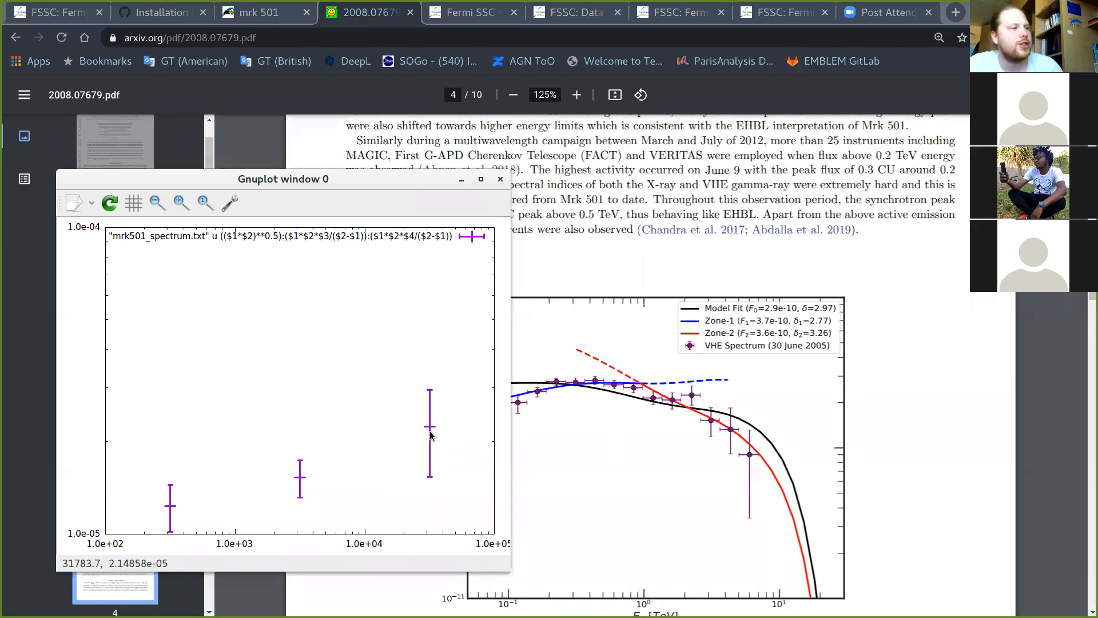
drag(372, 192, 376, 191)
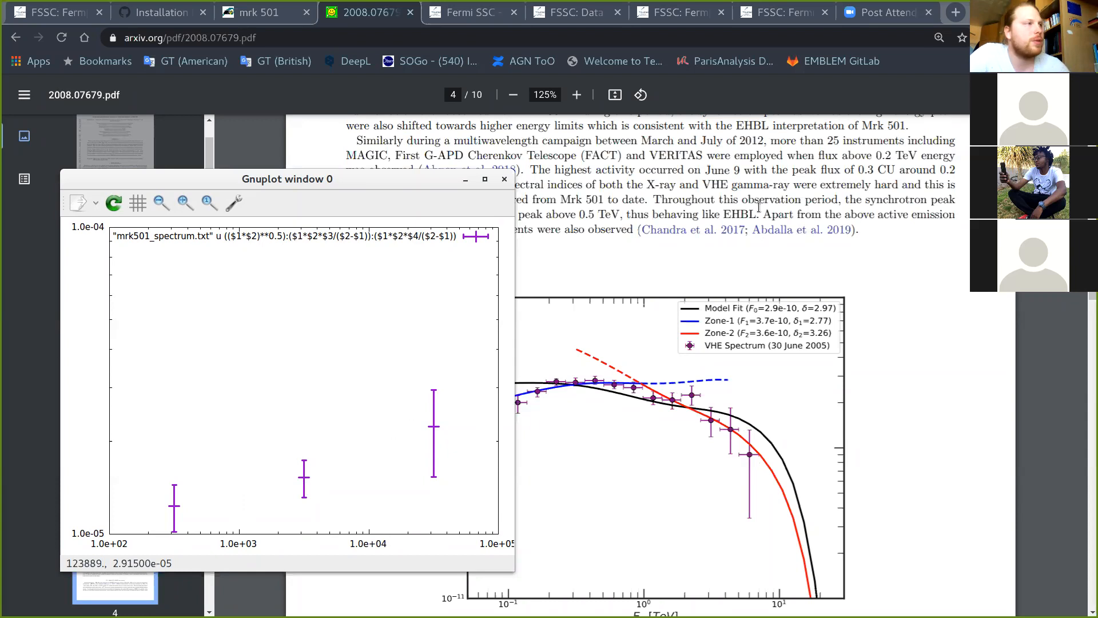
click(484, 179)
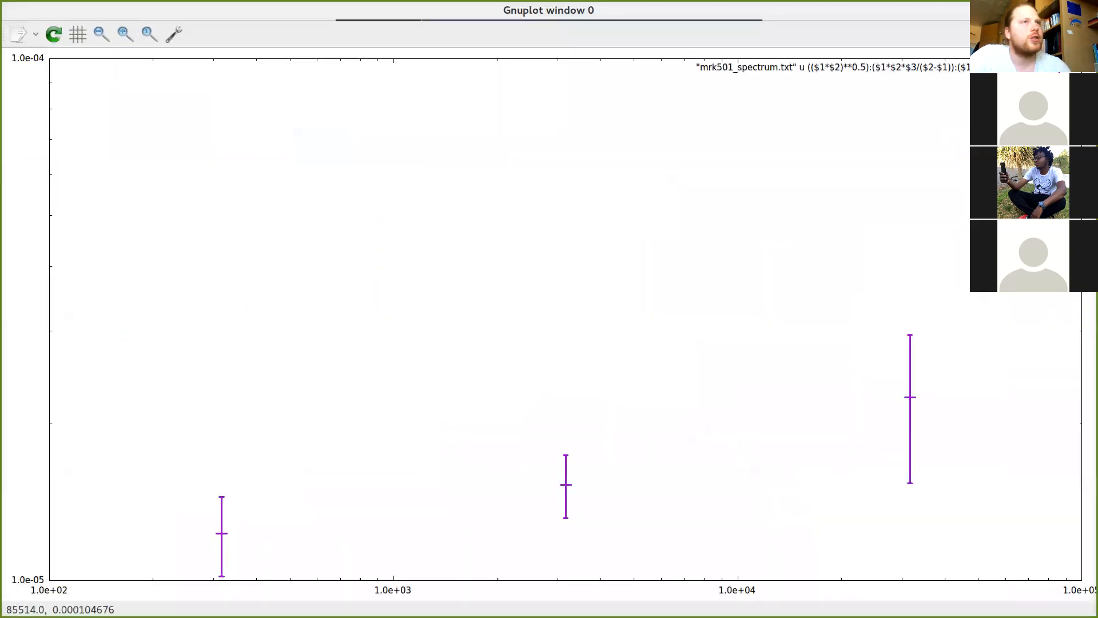